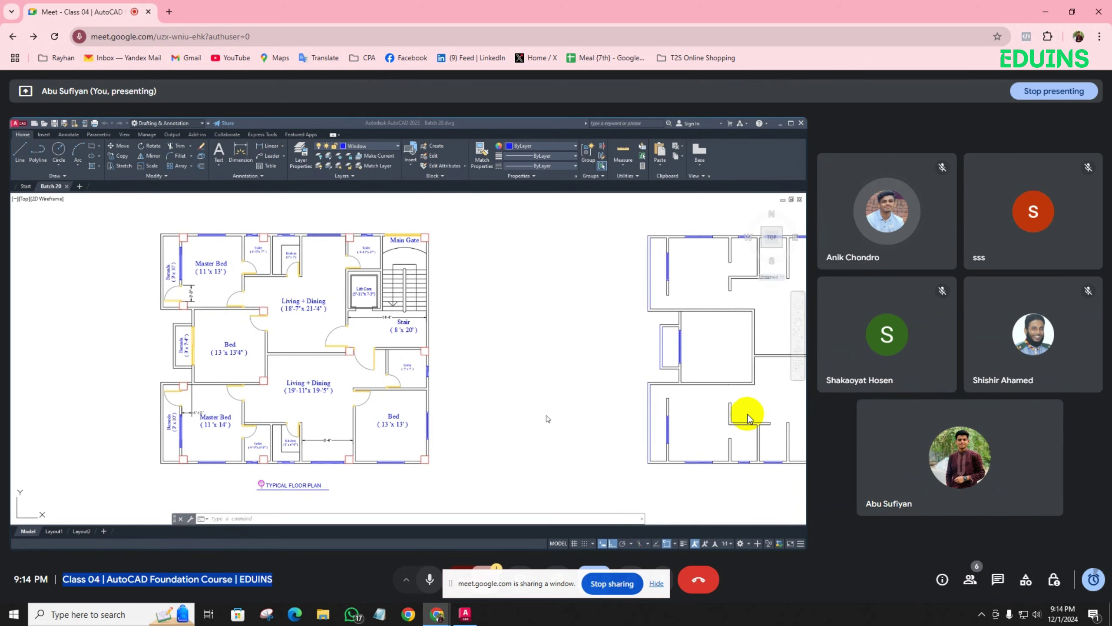
Switch to the Batch 20 drawing in AutoCAD and hide the meeting's screen-sharing bar
left_click(465, 613)
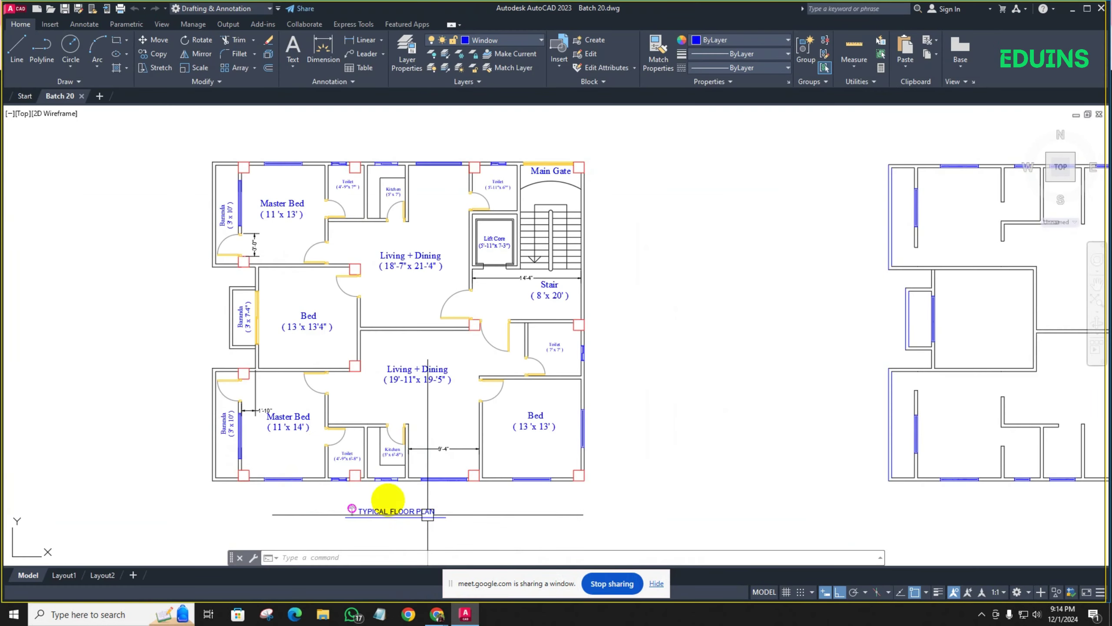
scroll(616, 365, "down", 3)
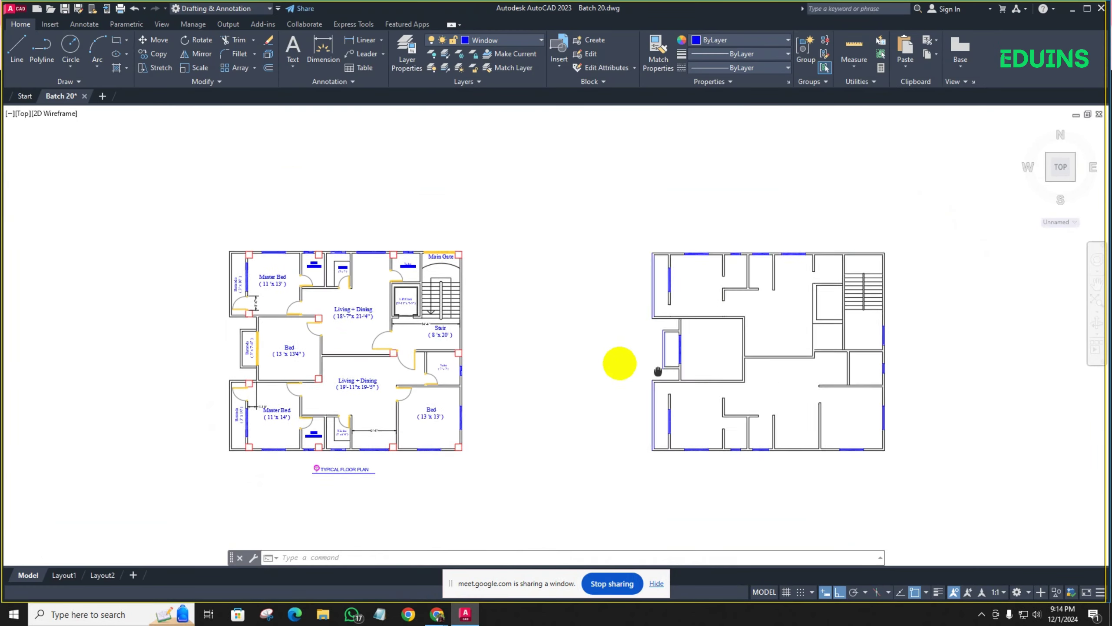
scroll(737, 353, "up", 3)
middle_click_drag(733, 354, 592, 352)
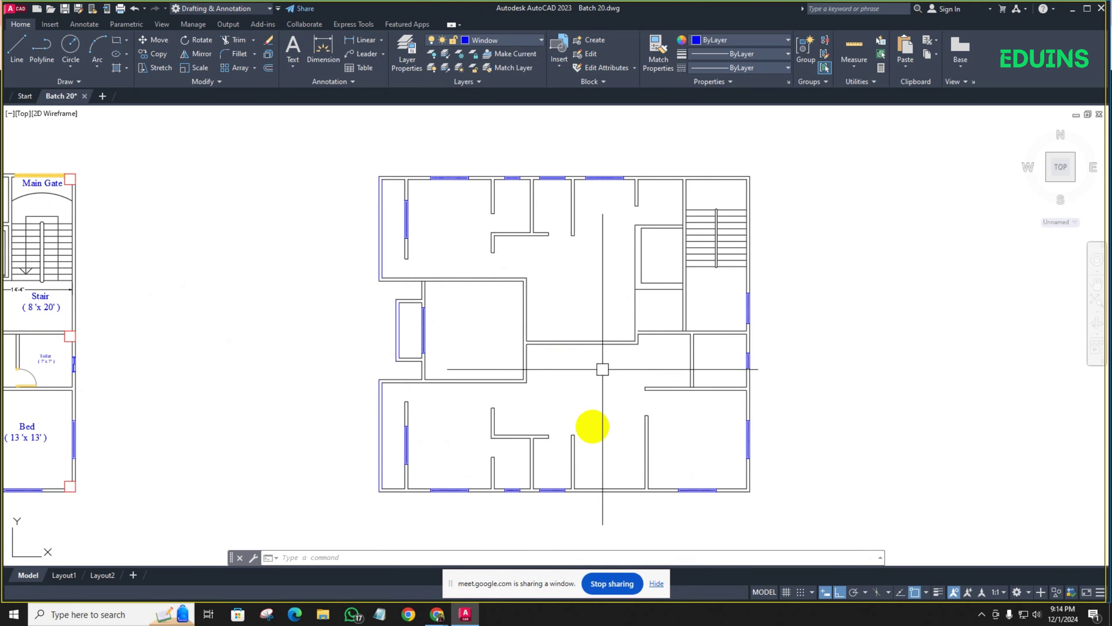
left_click(655, 584)
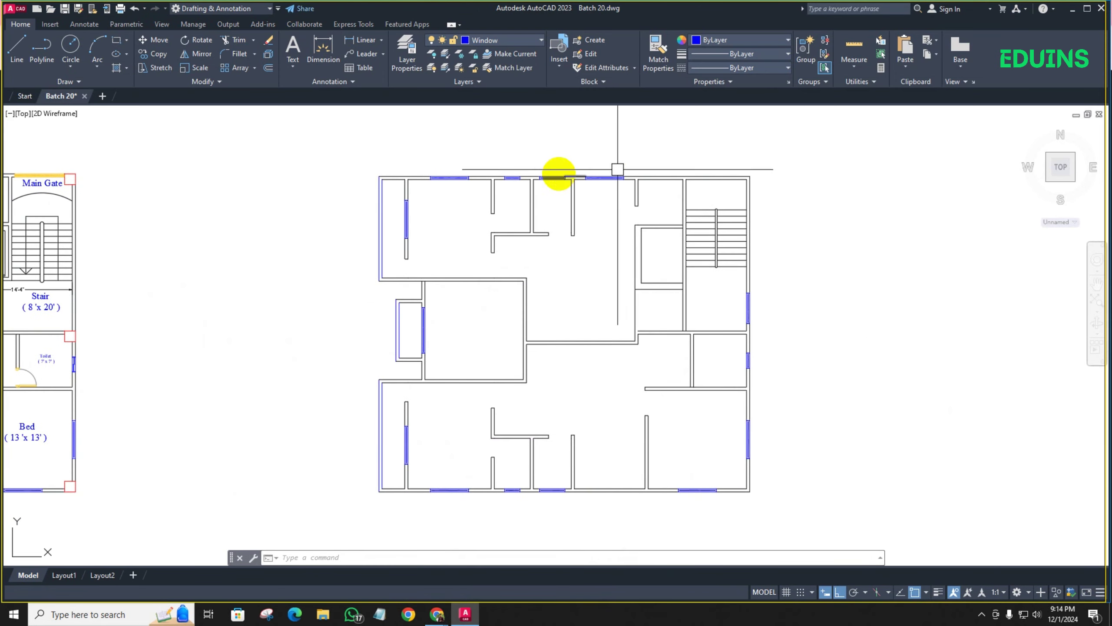
Compare the completed typical floor plan with the unfinished plan of walls and windows beside it
scroll(665, 278, "down", 3)
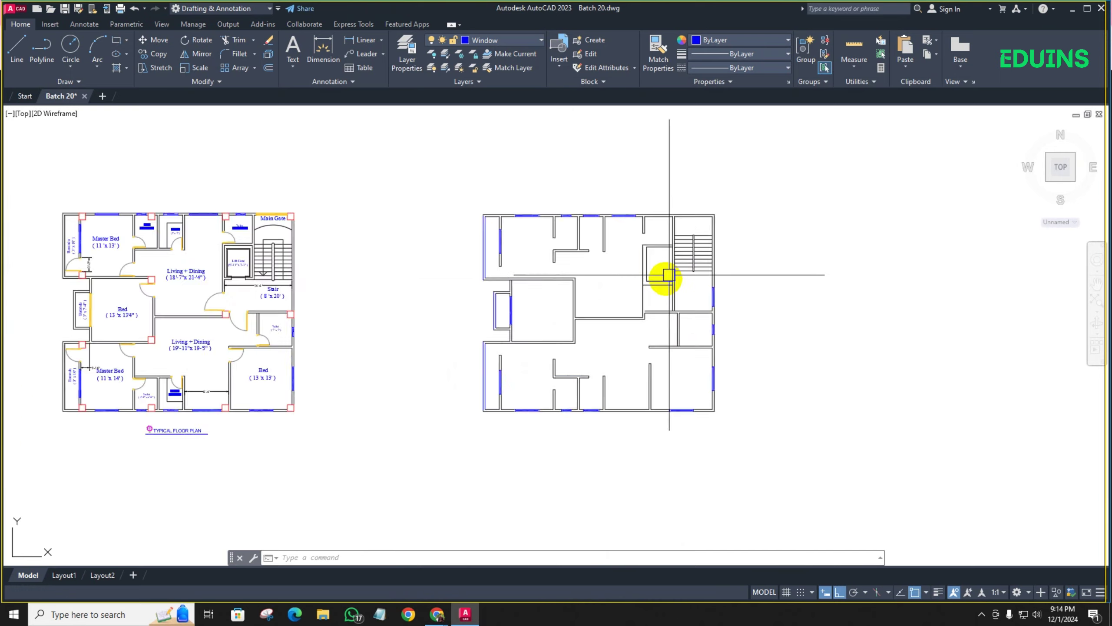
scroll(636, 293, "up", 2)
scroll(575, 303, "up", 2)
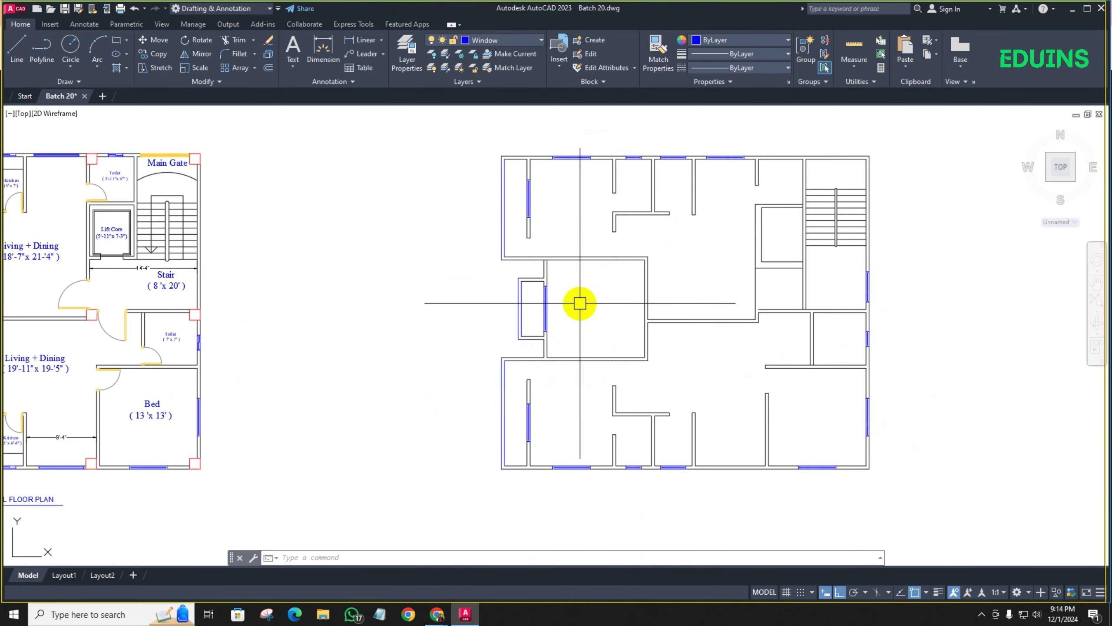
middle_click_drag(575, 302, 740, 272)
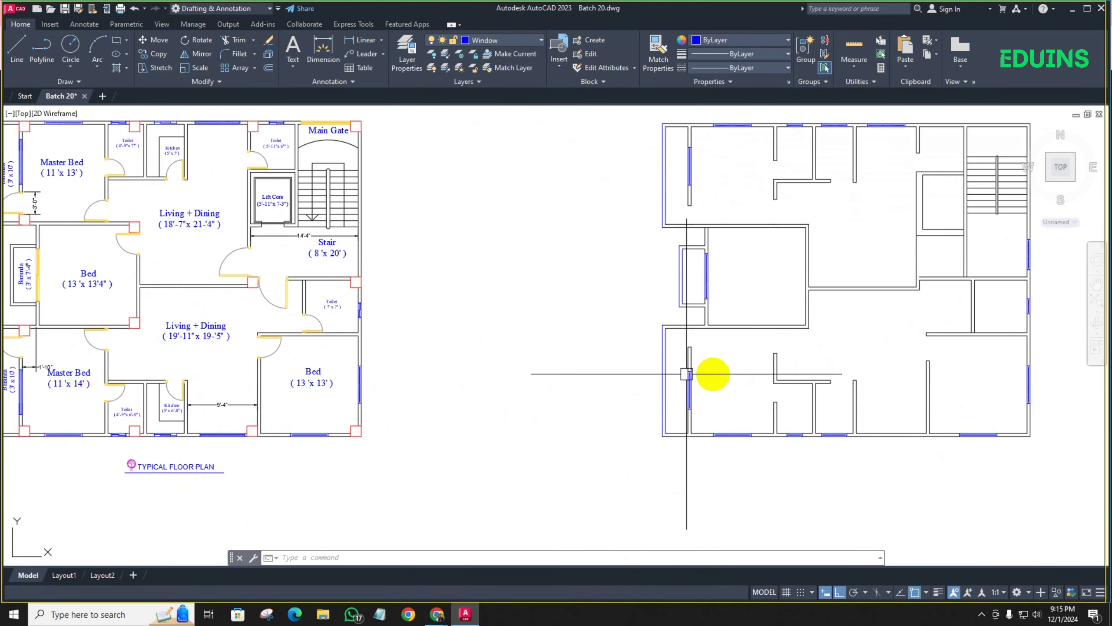
middle_click_drag(745, 385, 559, 399)
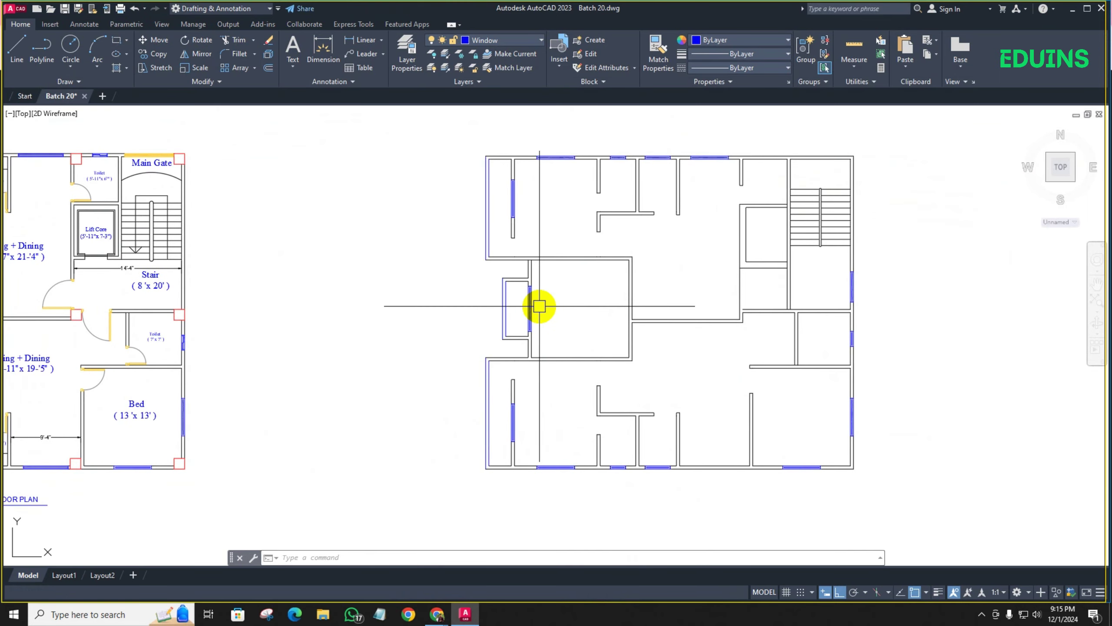
mouse_move(539, 305)
middle_mouse_down()
mouse_move(612, 307)
mouse_move(756, 277)
middle_mouse_up()
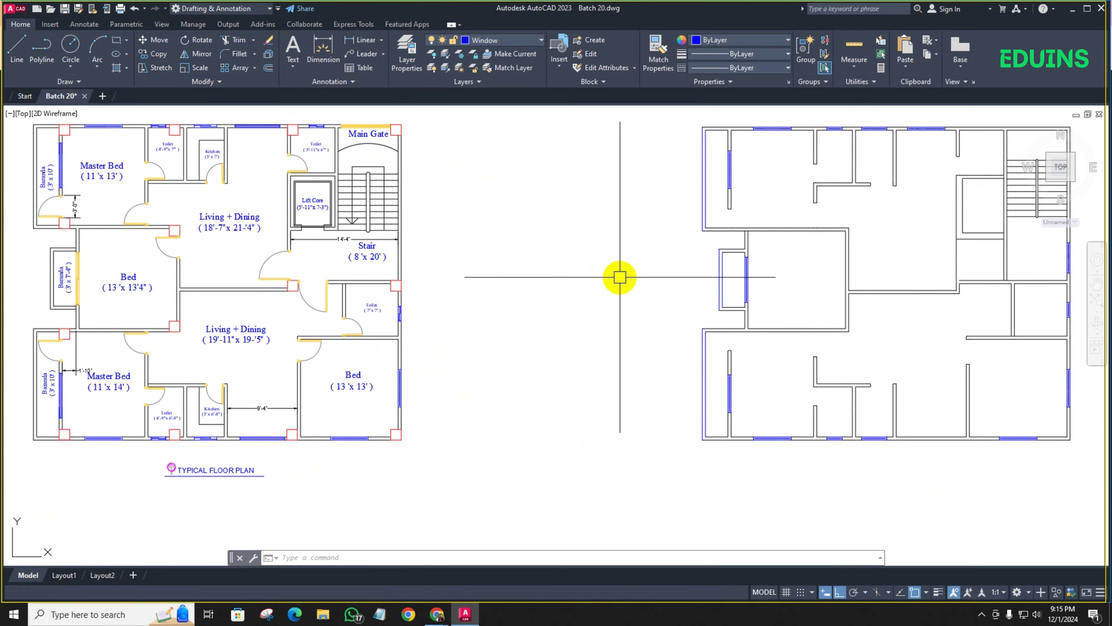
scroll(700, 289, "down", 2)
middle_click_drag(702, 291, 541, 296)
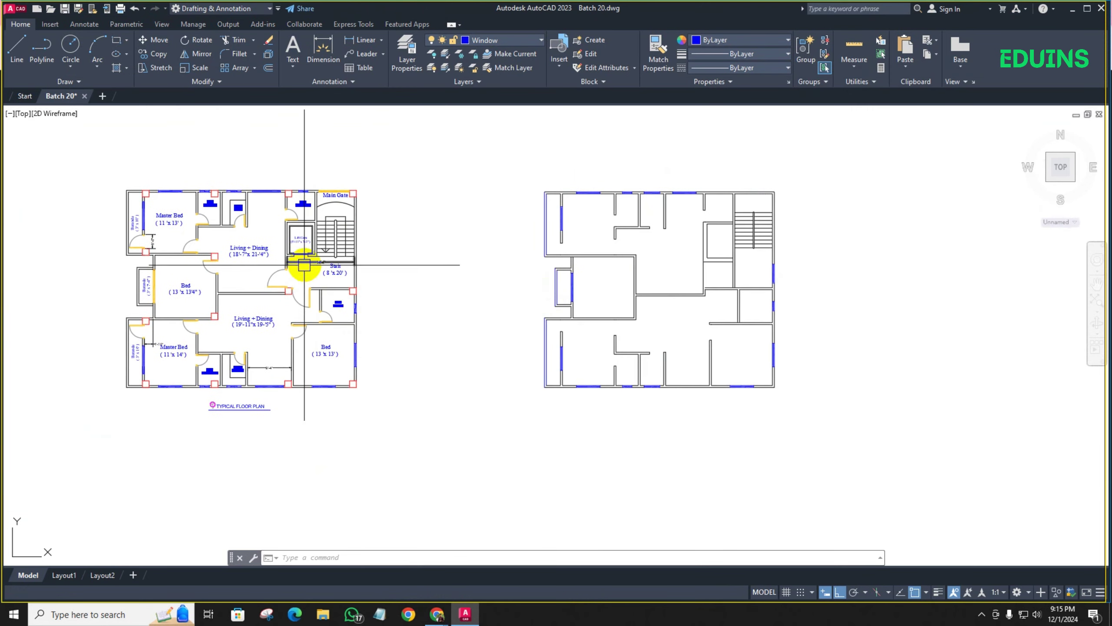
scroll(245, 377, "up", 4)
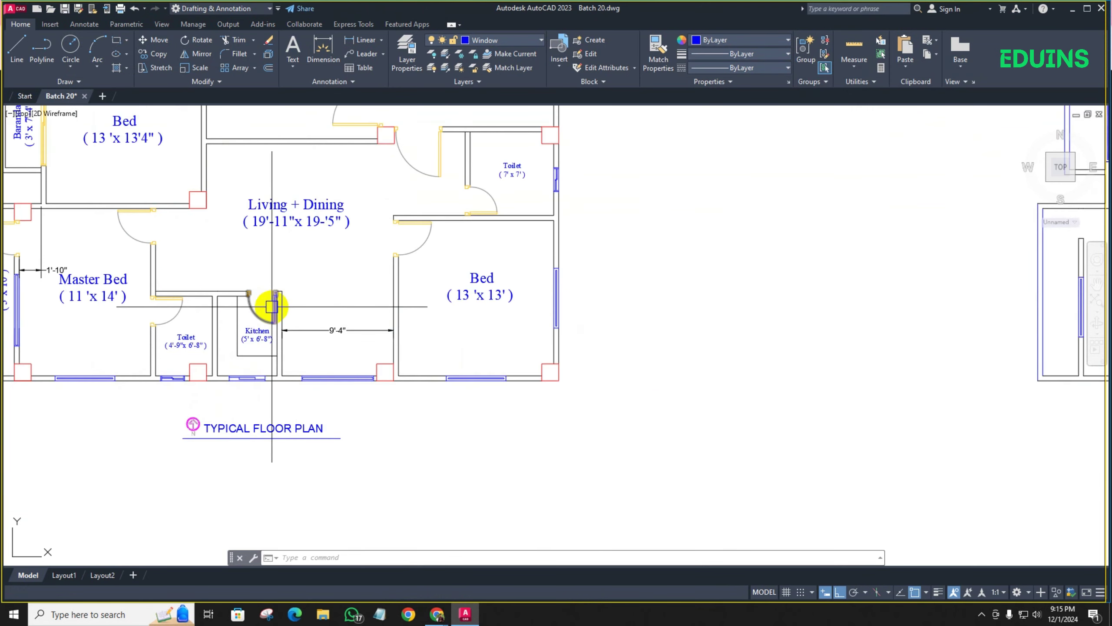
scroll(272, 306, "up", 2)
scroll(295, 313, "down", 6)
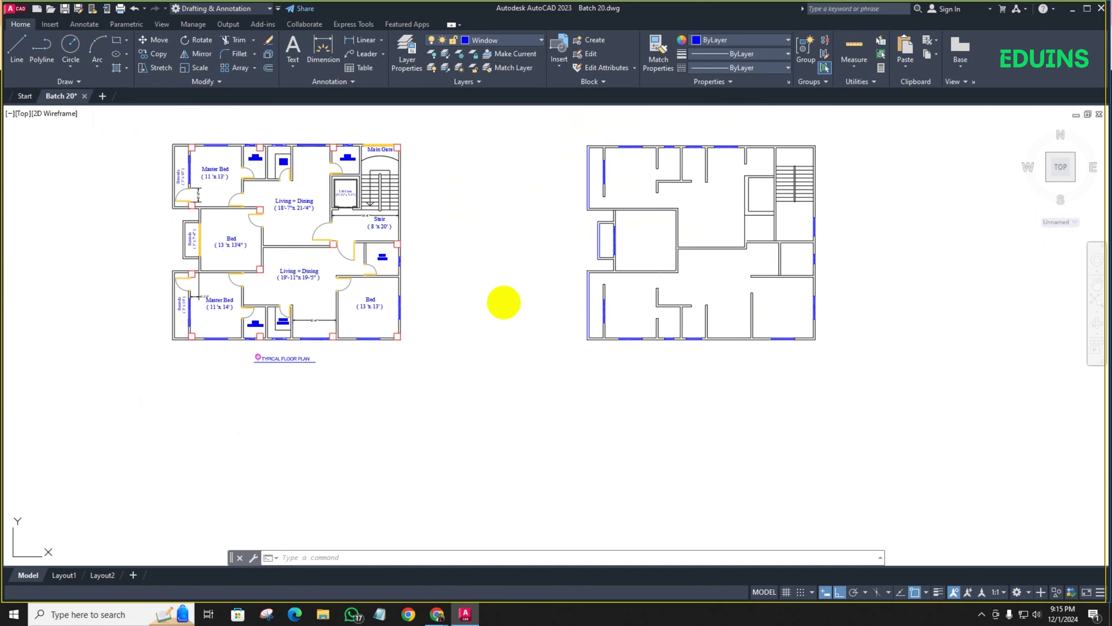
middle_click_drag(504, 304, 383, 302)
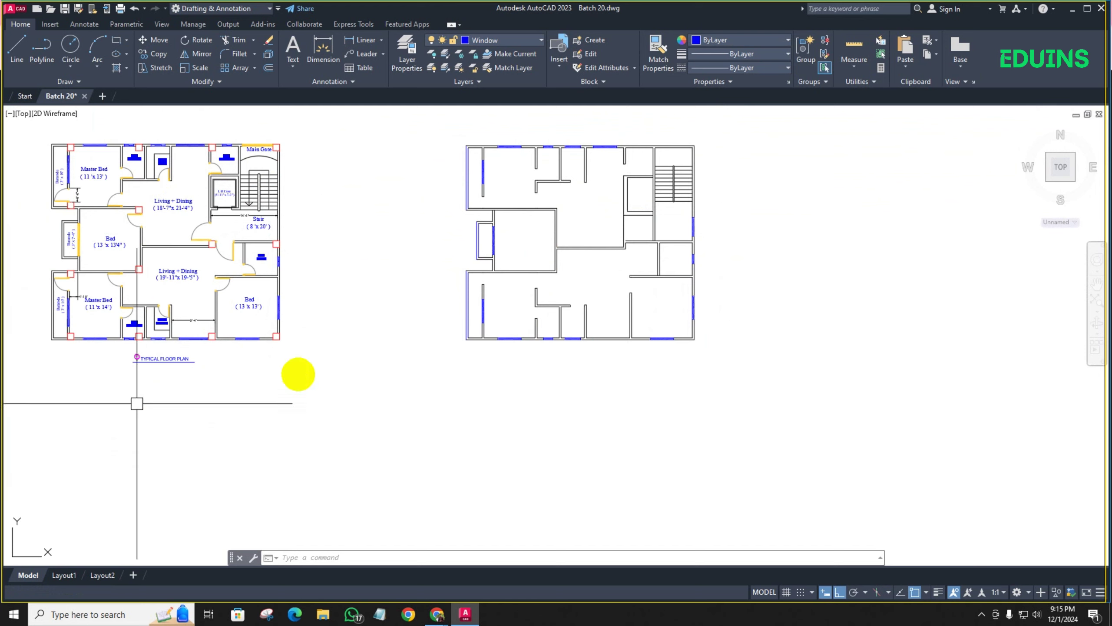
Look over the stair drawings and the building elevation placed away from the floor plans
scroll(485, 250, "down", 2)
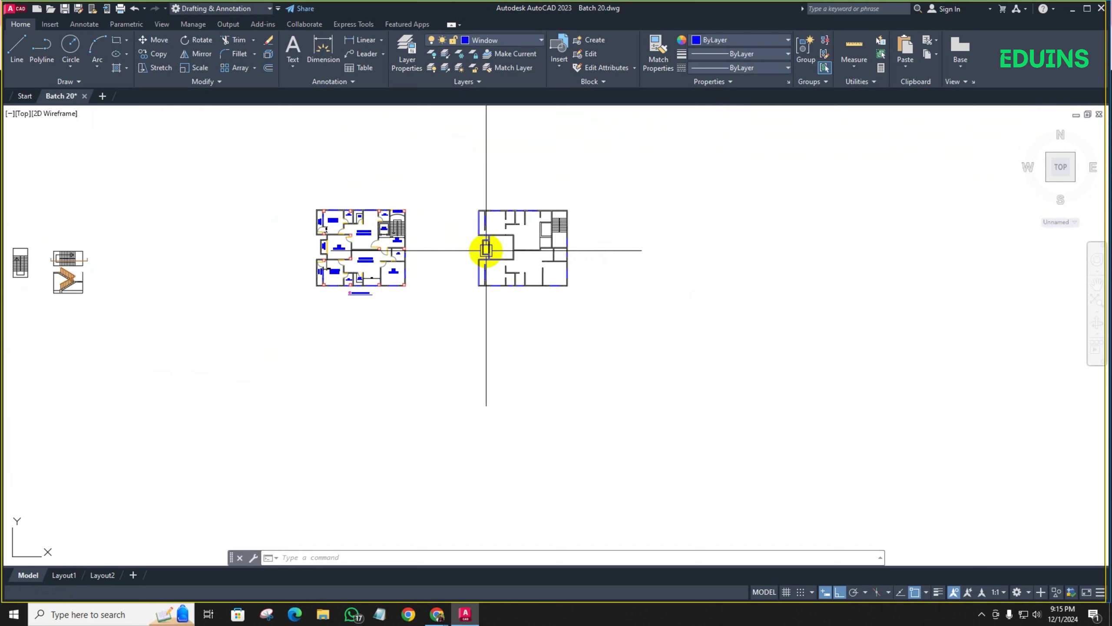
scroll(486, 250, "up", 1)
middle_click_drag(486, 250, 698, 252)
middle_click_drag(350, 277, 727, 263)
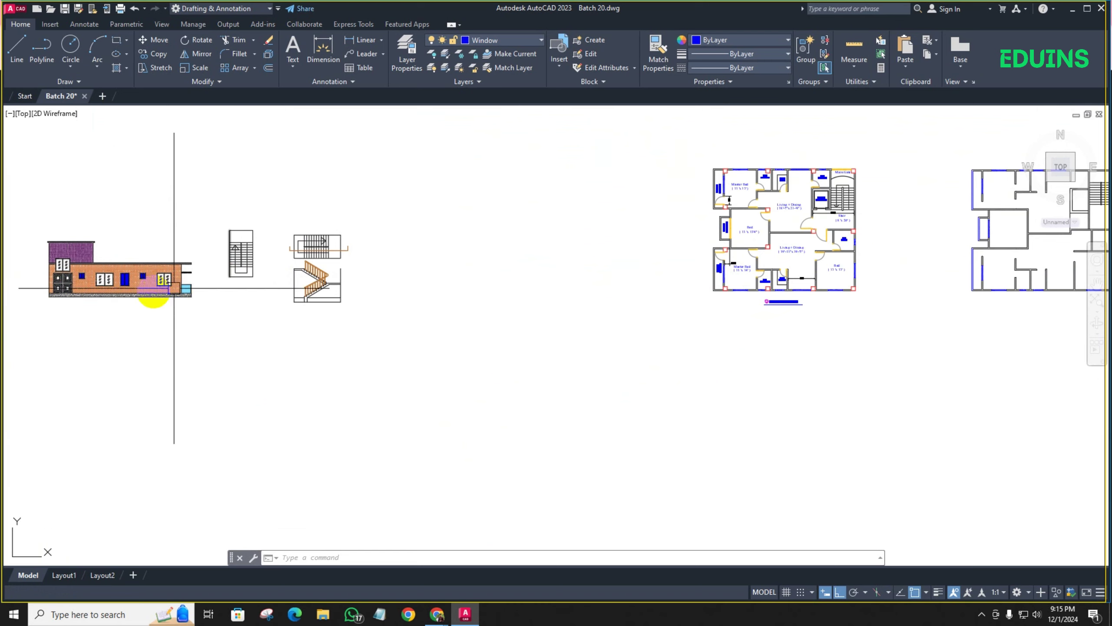
scroll(312, 281, "up", 4)
scroll(411, 299, "down", 10)
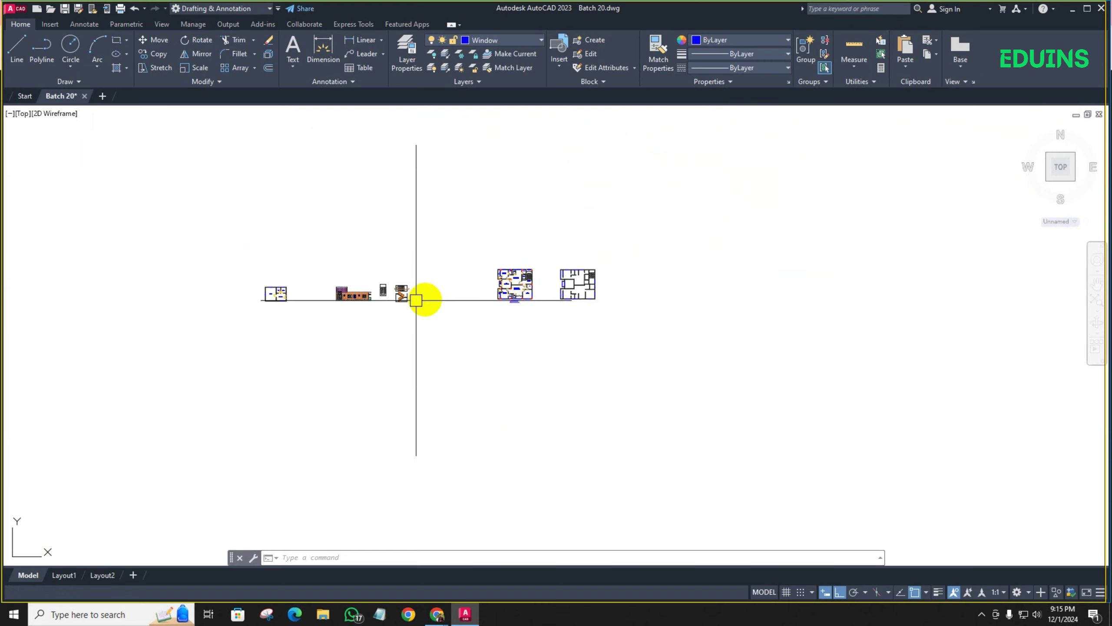
scroll(468, 281, "up", 8)
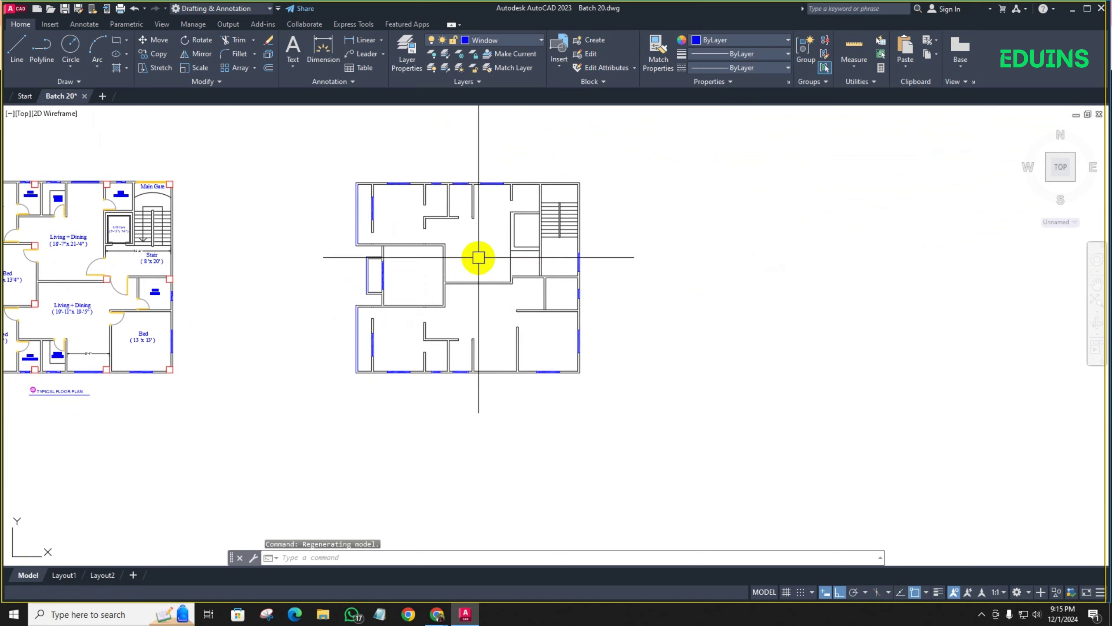
Examine the unfinished plan's rooms, wall openings and outer corners against the stair, lift and room areas of the completed plan
middle_click_drag(348, 259, 430, 241)
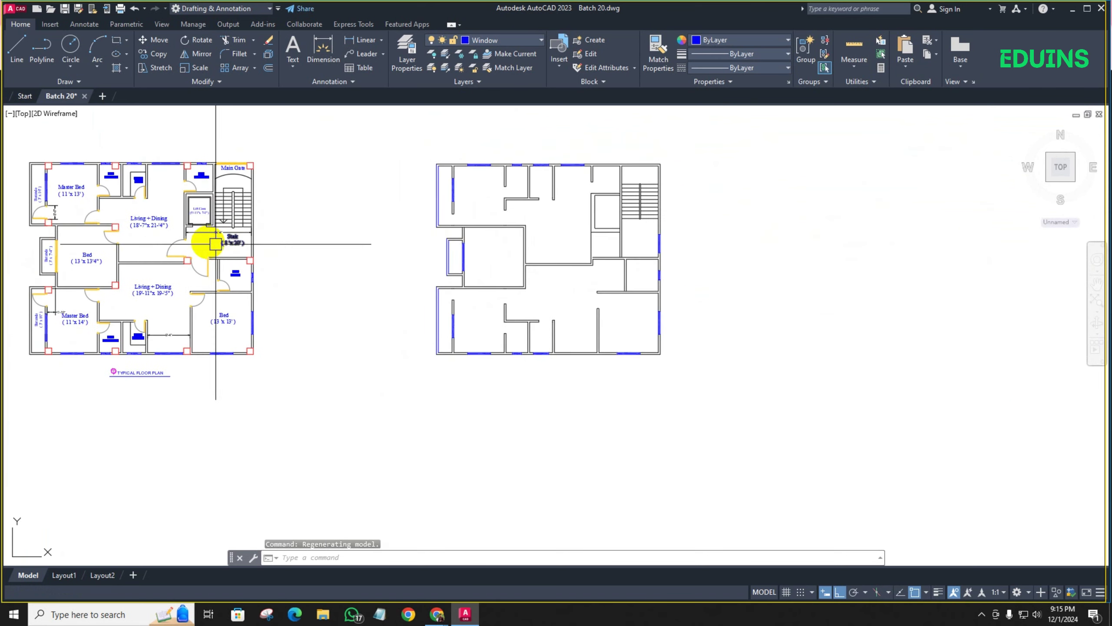
scroll(204, 242, "up", 3)
middle_click_drag(186, 241, 390, 241)
scroll(321, 226, "down", 3)
mouse_move(281, 231)
middle_mouse_down()
mouse_move(296, 269)
mouse_move(267, 272)
middle_mouse_up()
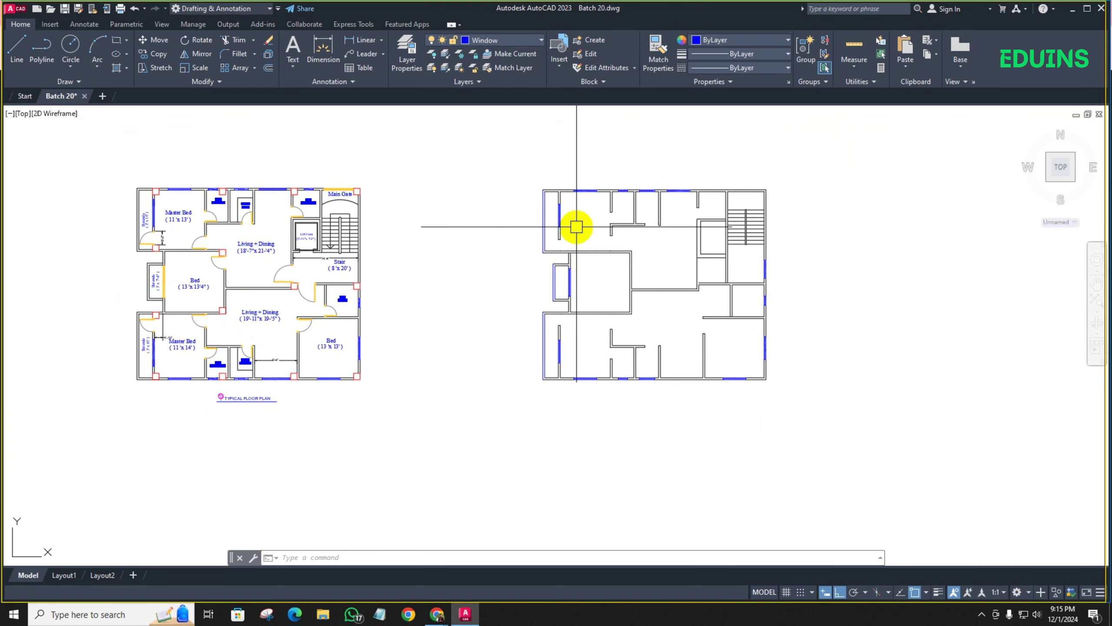
scroll(576, 226, "up", 2)
middle_click_drag(578, 241, 454, 243)
scroll(541, 237, "down", 2)
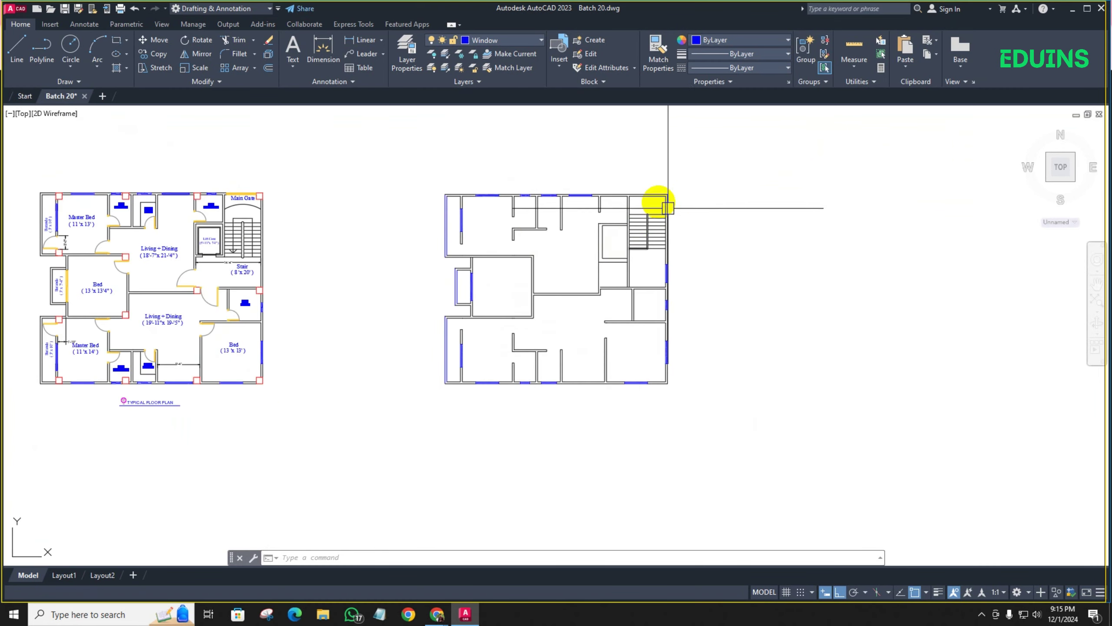
scroll(449, 204, "up", 2)
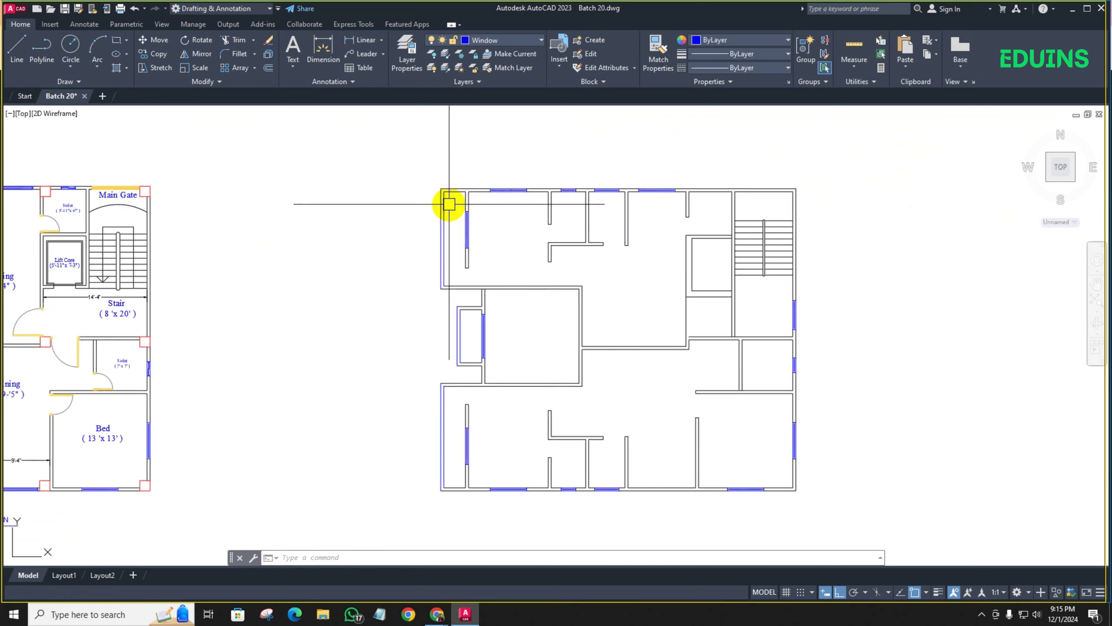
scroll(449, 203, "up", 2)
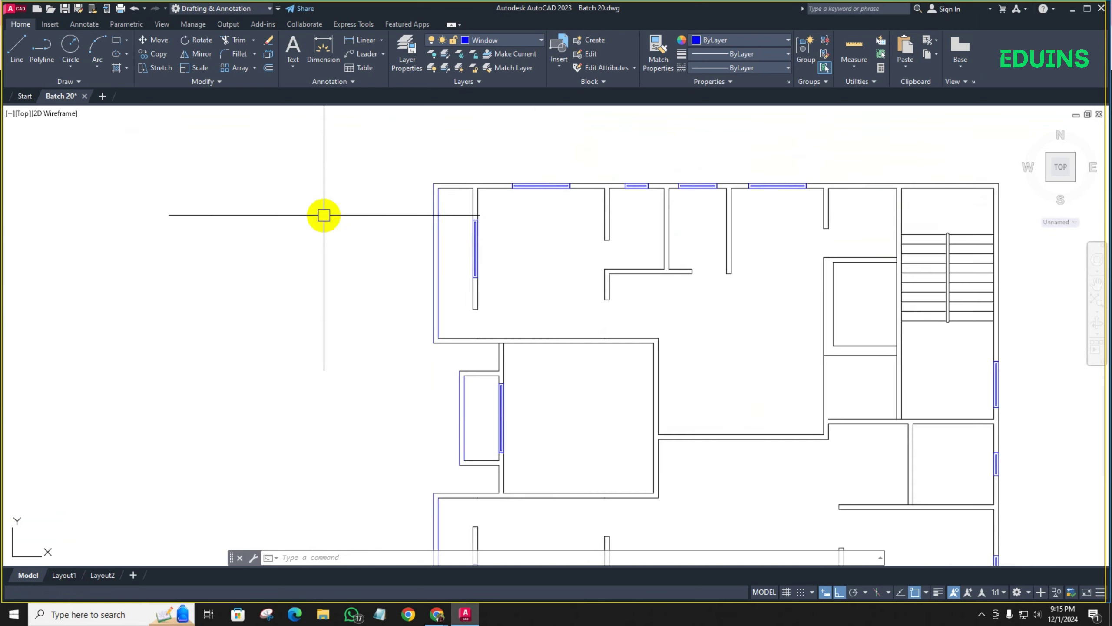
middle_click_drag(566, 251, 472, 255)
scroll(538, 251, "down", 4)
scroll(556, 236, "up", 4)
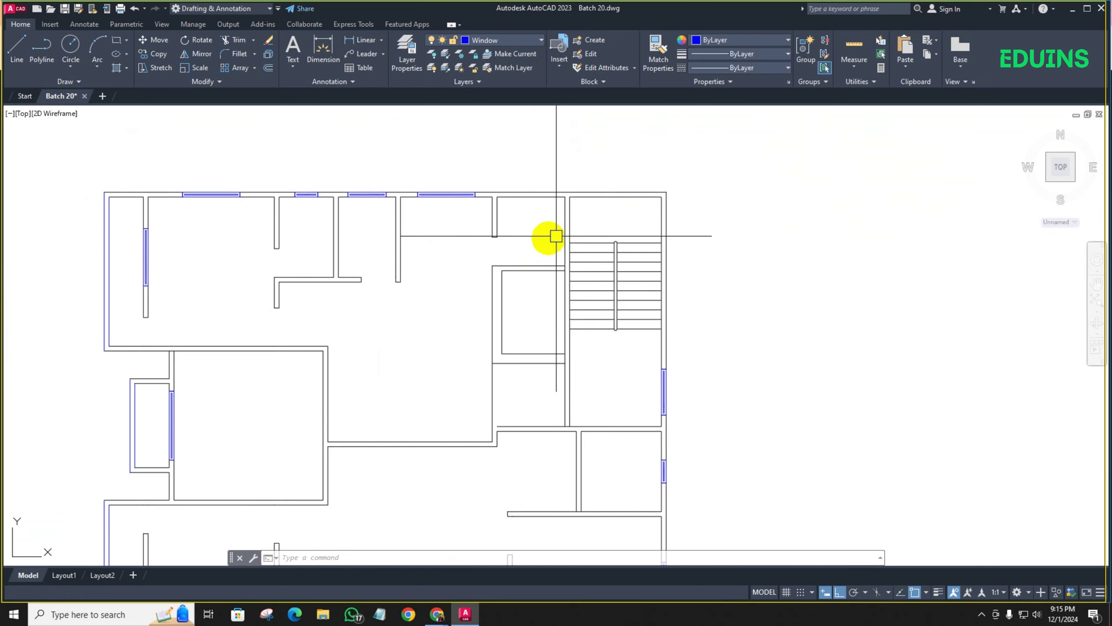
scroll(556, 236, "down", 4)
middle_click_drag(241, 272, 206, 251)
scroll(178, 253, "up", 5)
scroll(177, 253, "down", 2)
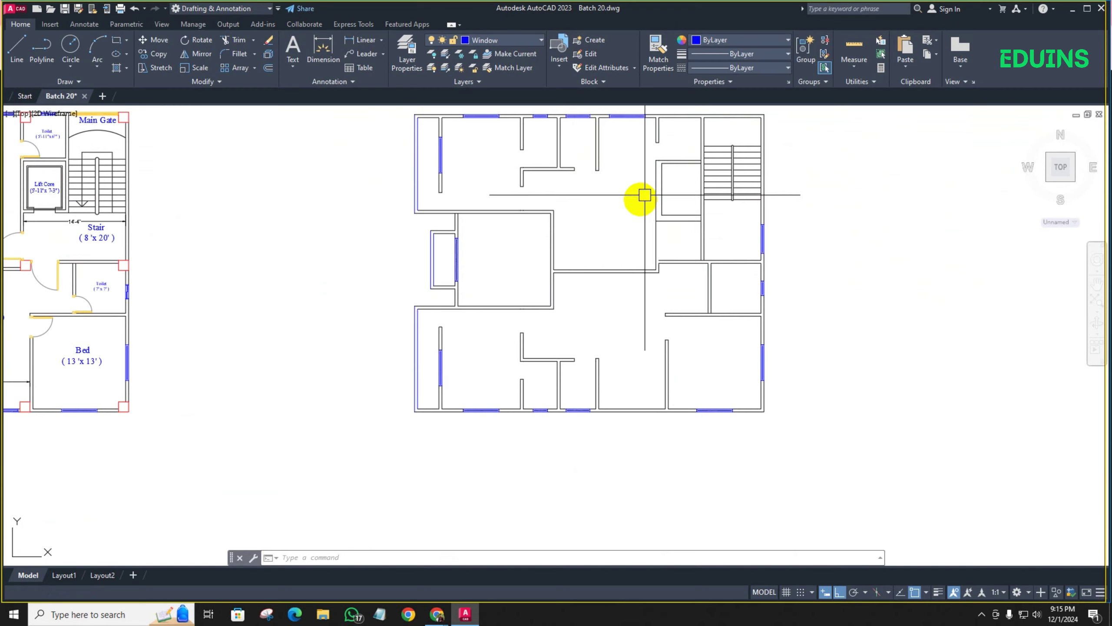
Browse the drawing's block gallery for the available column, door, gate and window blocks
left_click(554, 64)
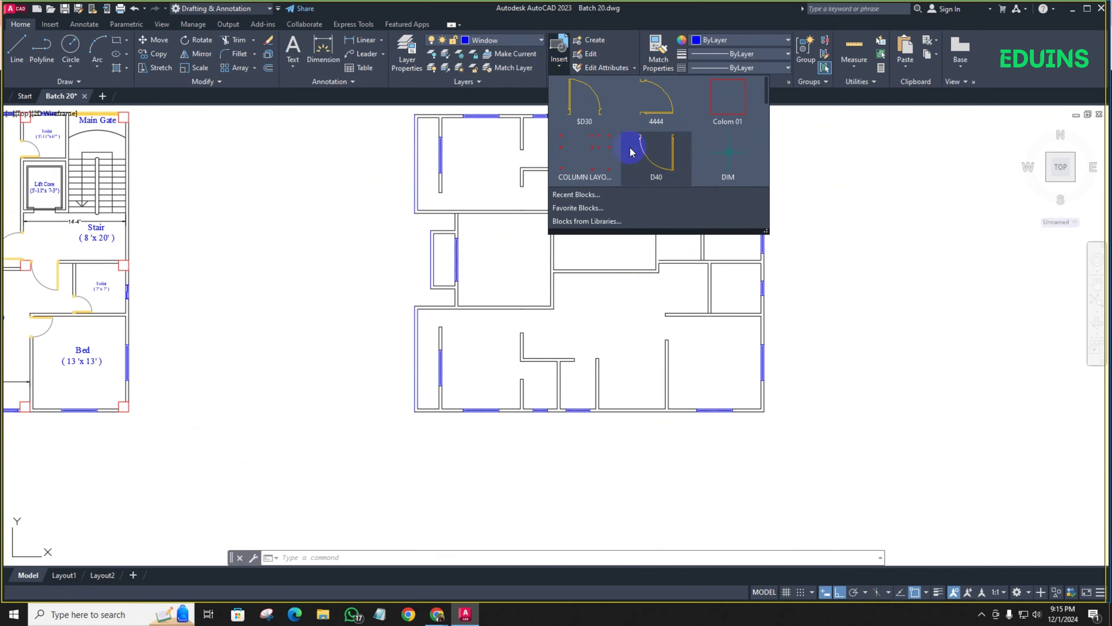
left_click(298, 183)
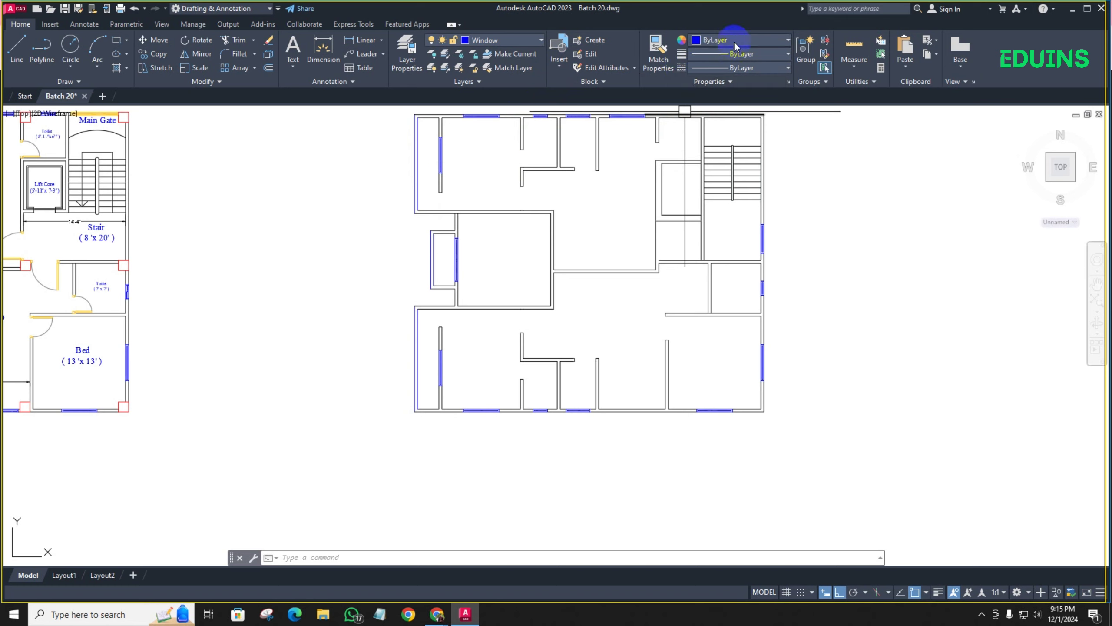
left_click(558, 55)
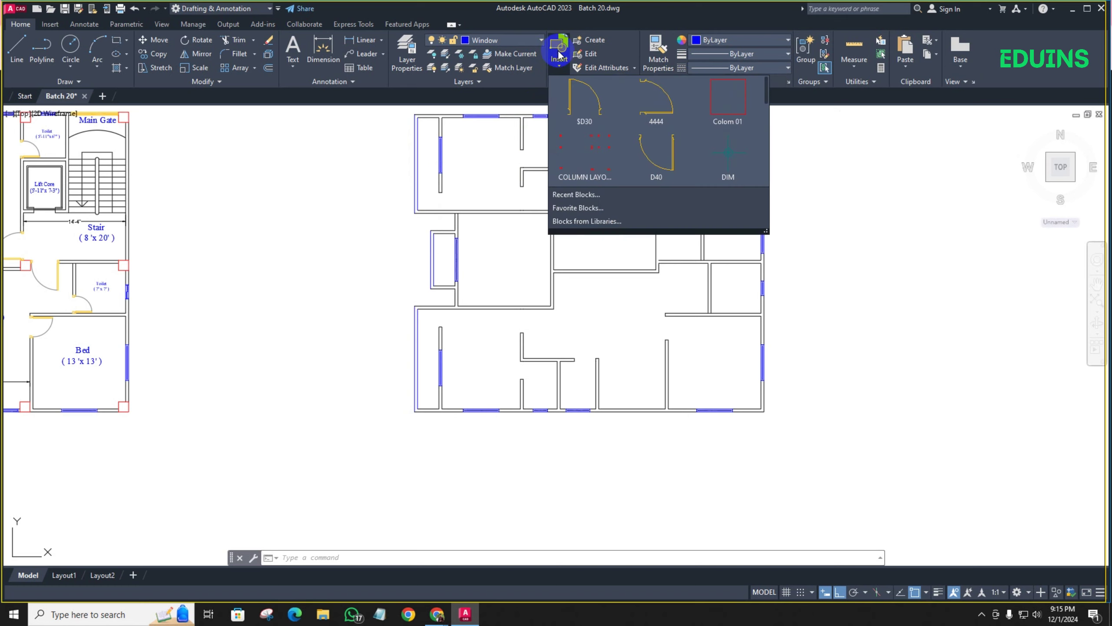
scroll(710, 132, "down", 5)
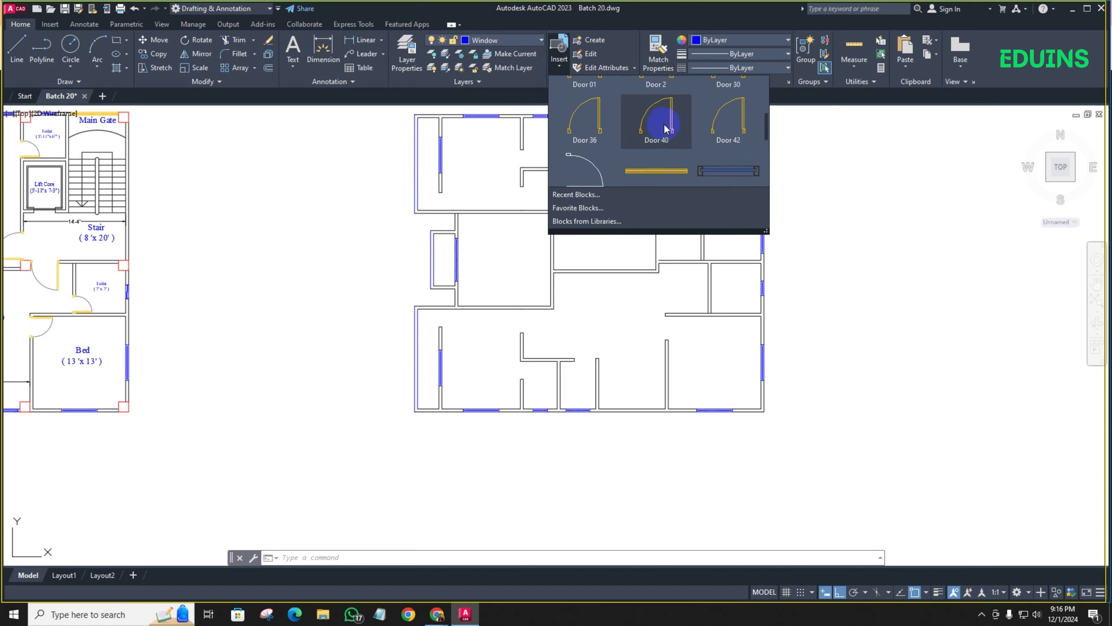
scroll(727, 140, "up", 2)
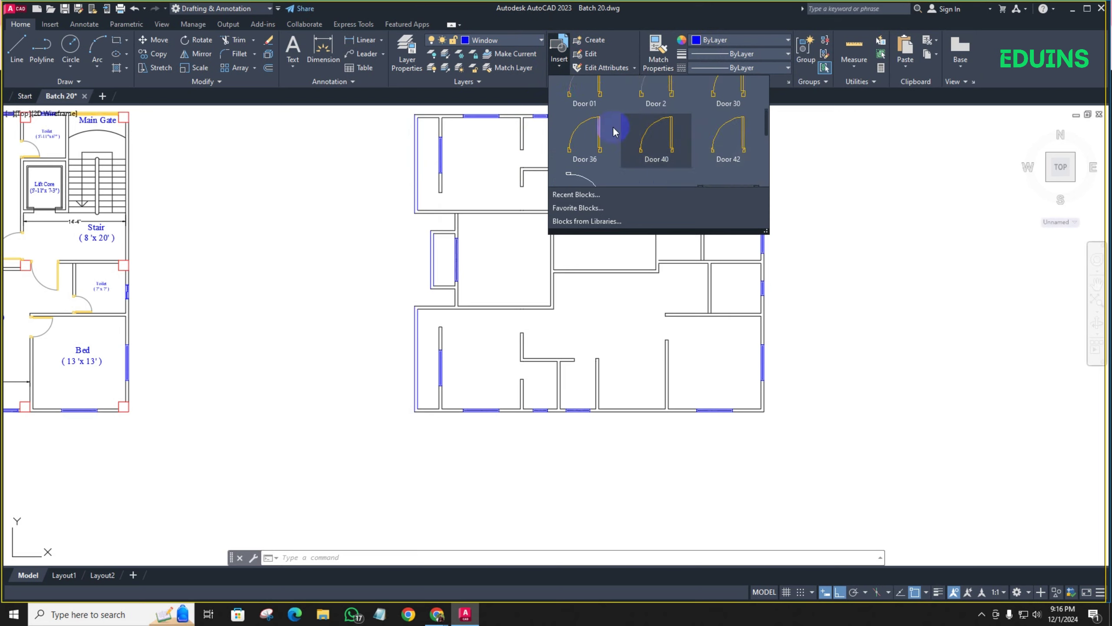
scroll(648, 144, "down", 1)
scroll(644, 147, "down", 4)
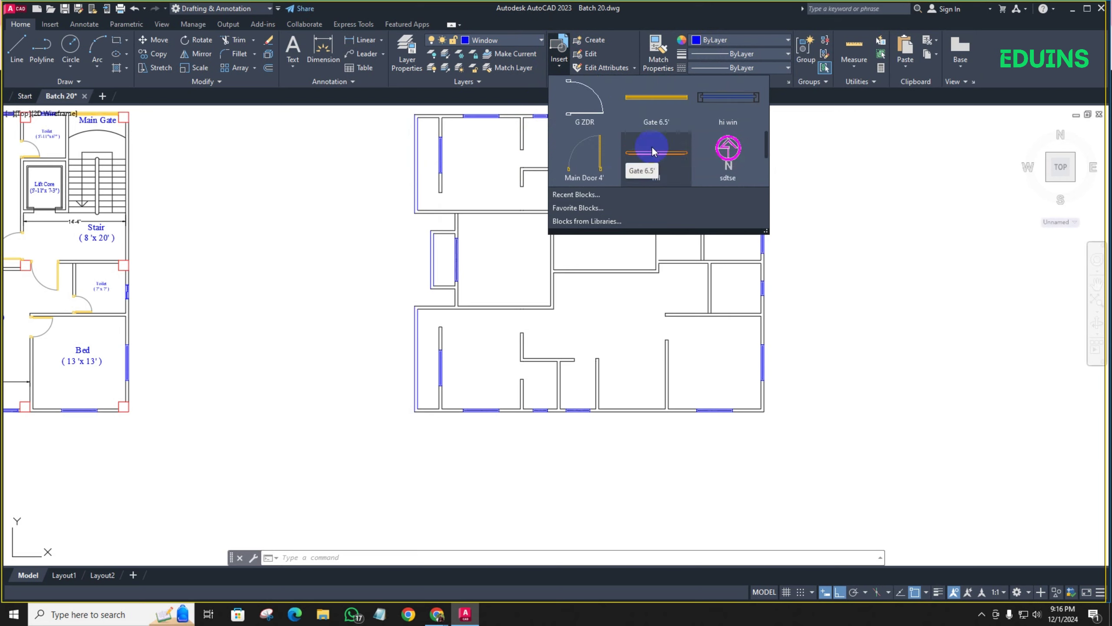
scroll(652, 138, "down", 1)
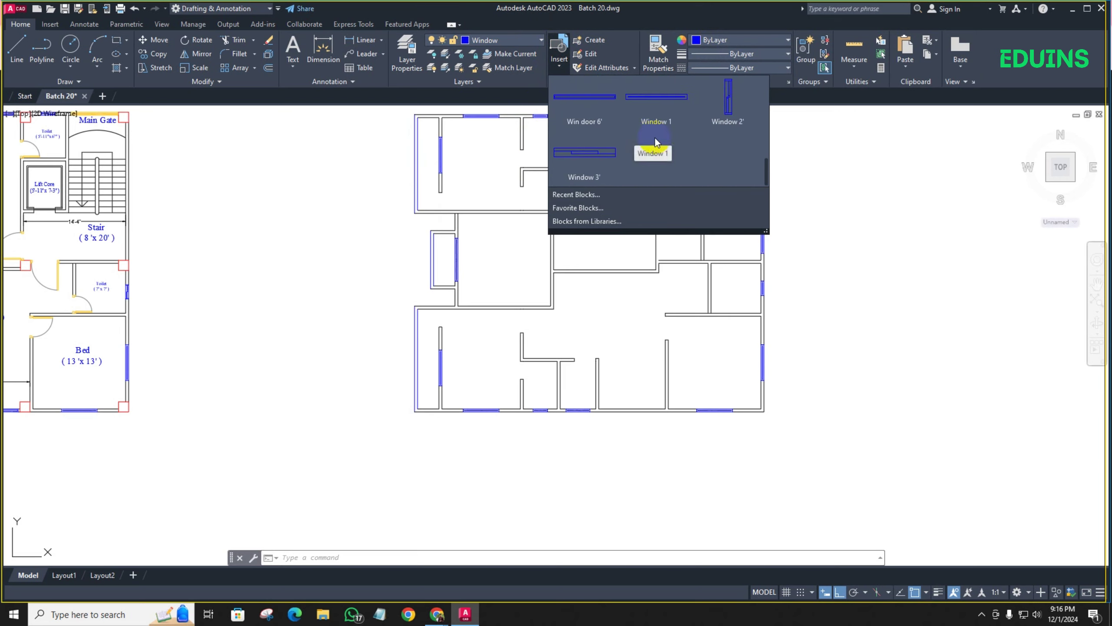
left_click(874, 243)
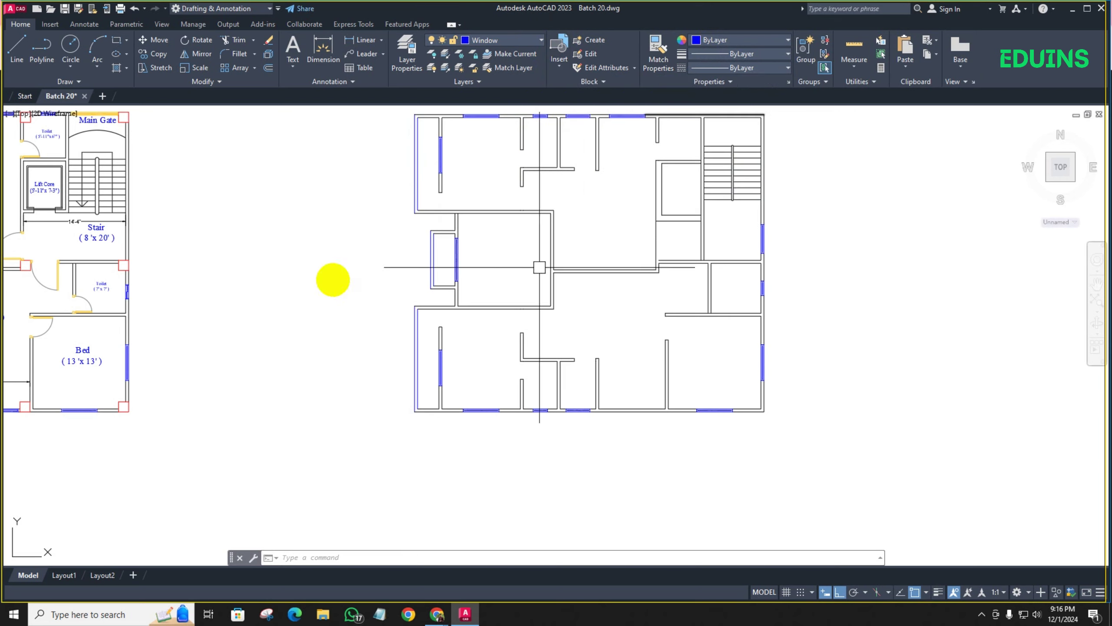
Make the Column layer the current layer
middle_click_drag(271, 280, 447, 278)
scroll(378, 276, "down", 2)
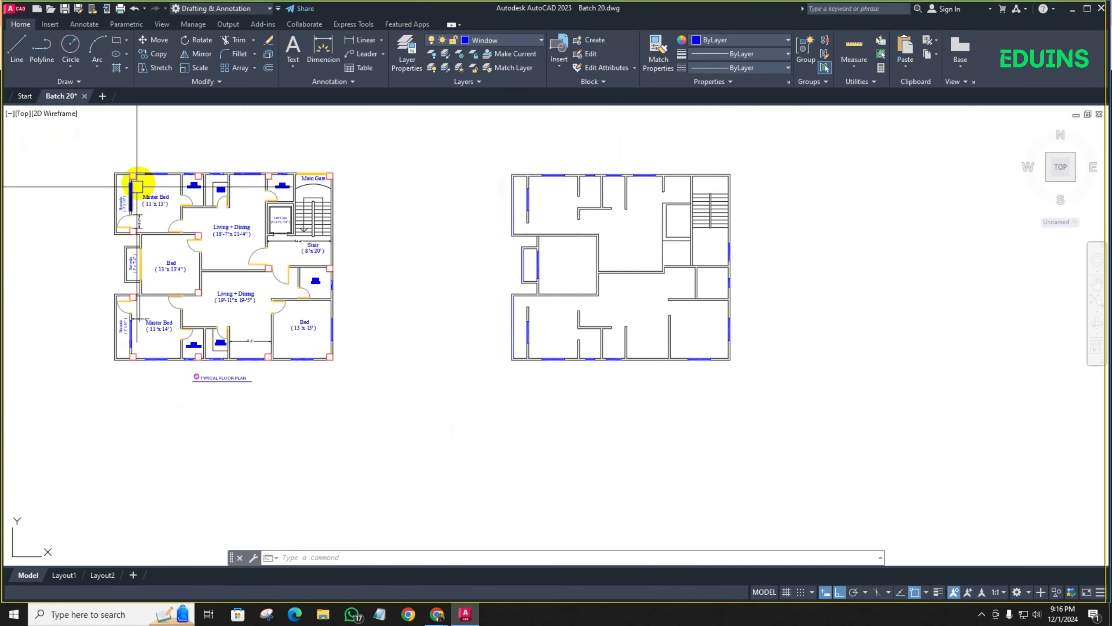
scroll(138, 184, "up", 2)
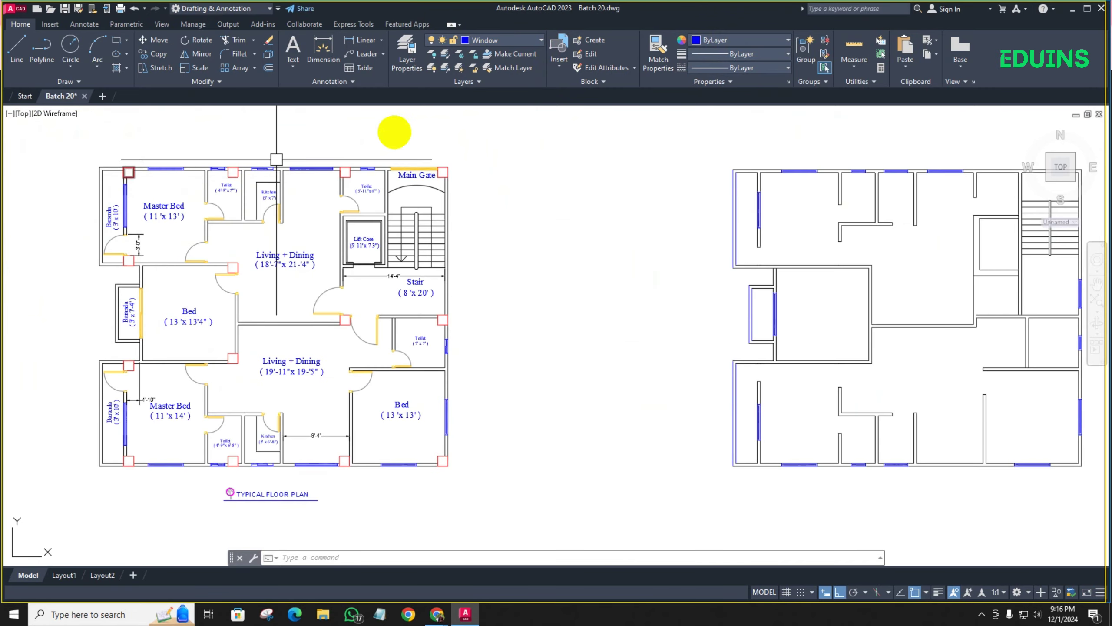
left_click(503, 42)
scroll(479, 319, "up", 3)
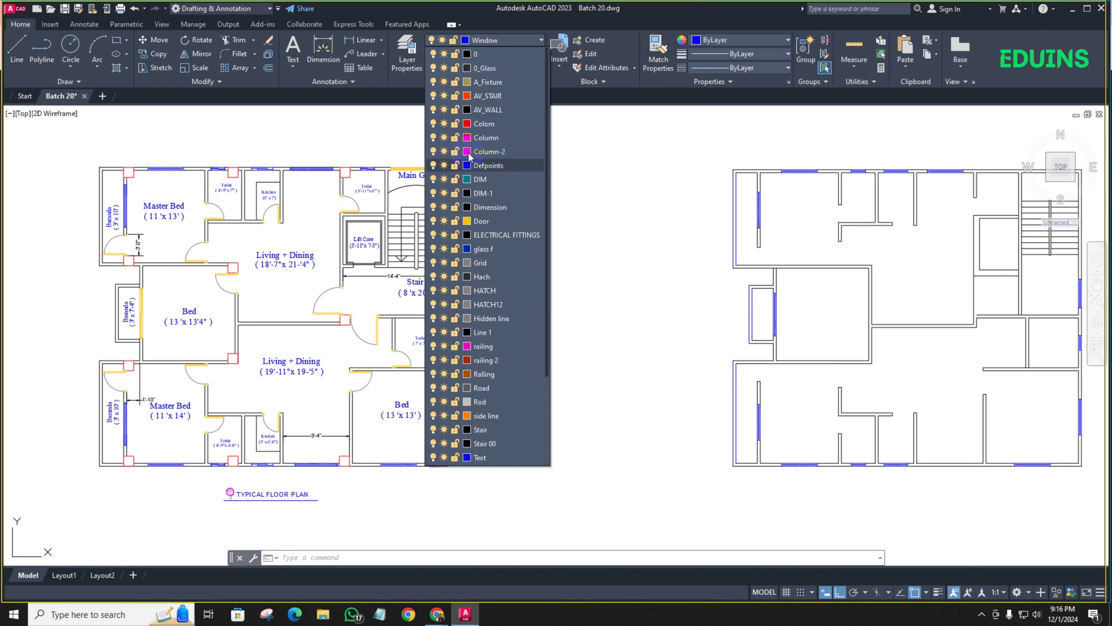
left_click(505, 141)
Examine the columns at the completed plan's outer and stair corners against the matching wall corners of the unfinished plan
middle_click_drag(591, 235, 465, 236)
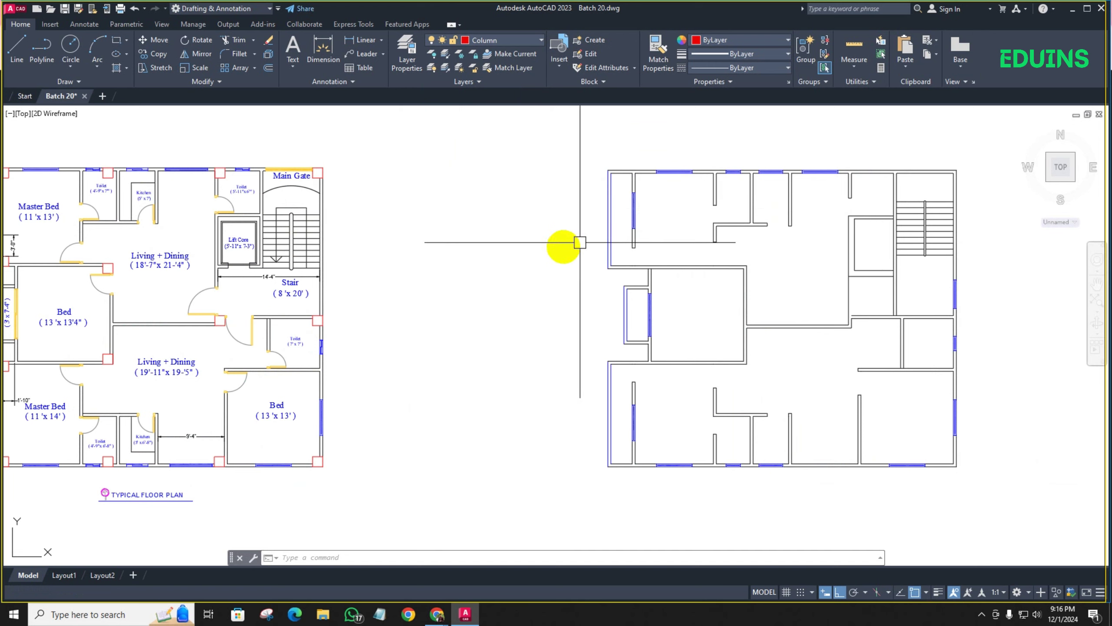
middle_click_drag(548, 271, 506, 249)
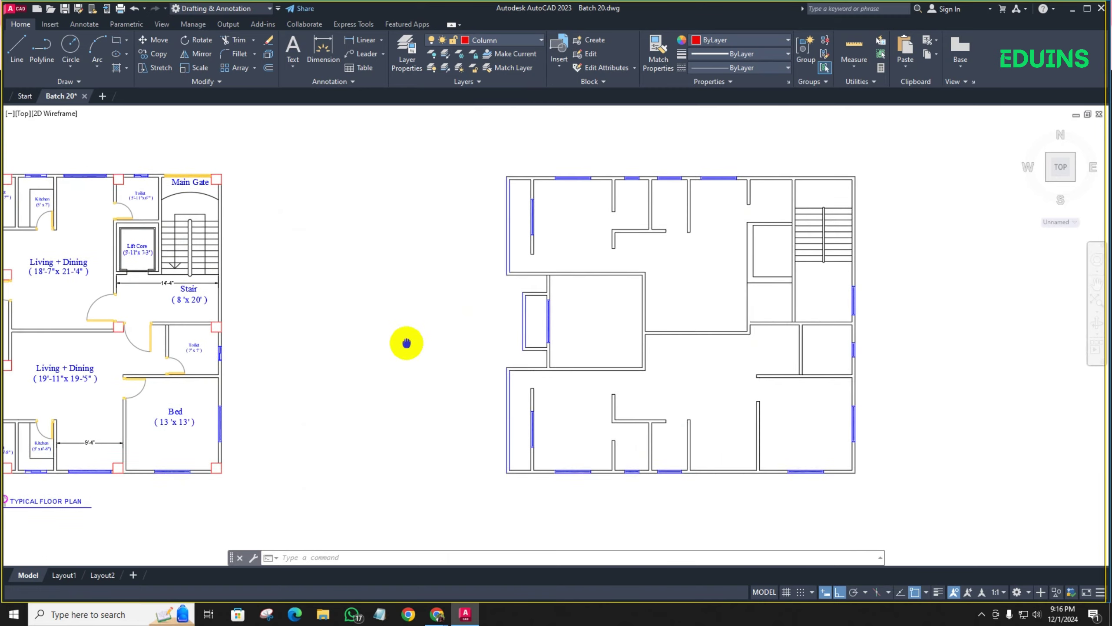
middle_click_drag(464, 311, 404, 342)
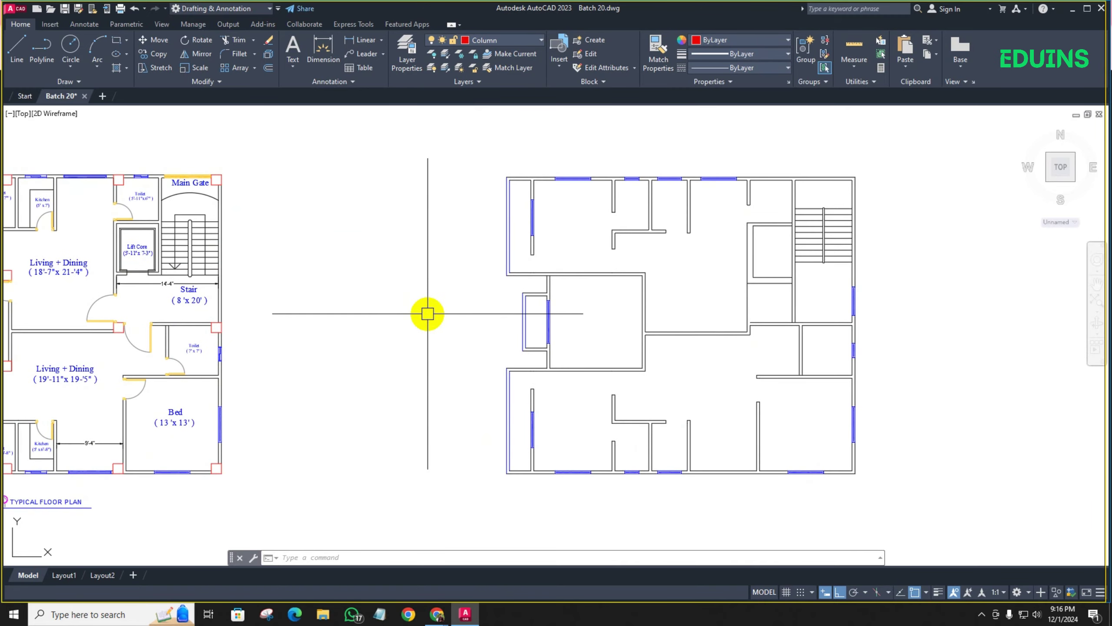
scroll(541, 193, "up", 4)
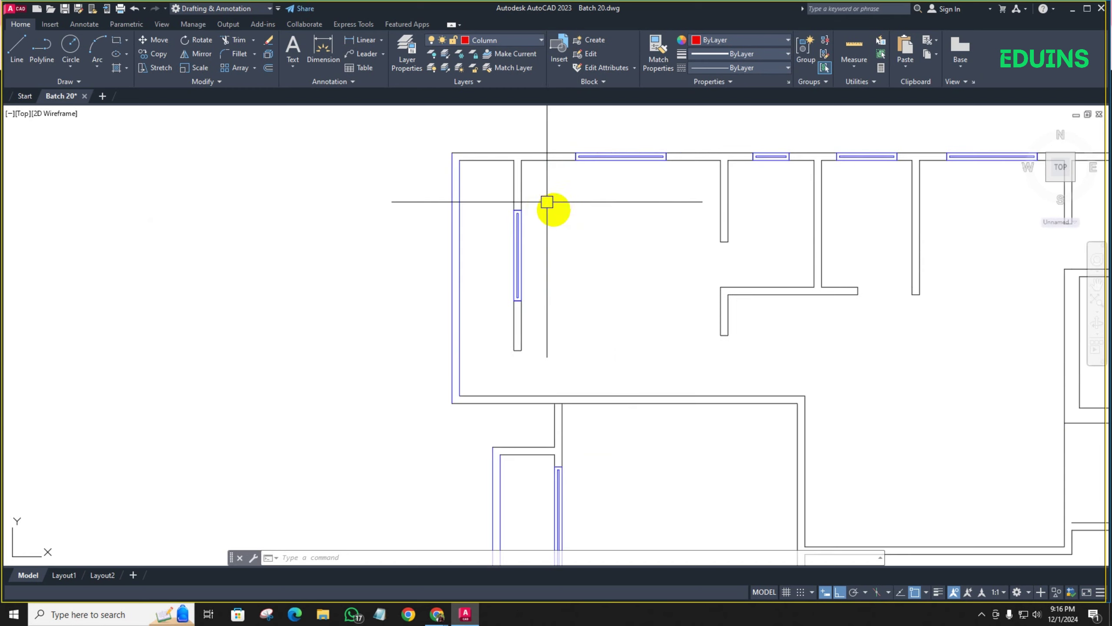
mouse_move(547, 202)
middle_mouse_down()
mouse_move(561, 236)
mouse_move(534, 241)
middle_mouse_up()
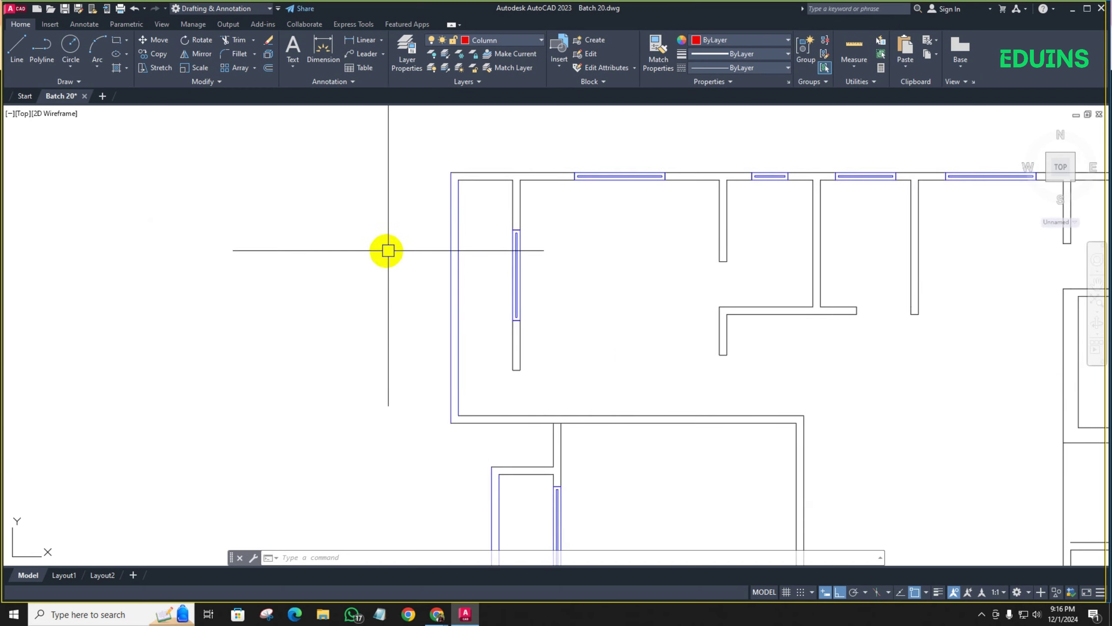
middle_click_drag(388, 251, 499, 266)
scroll(484, 266, "down", 2)
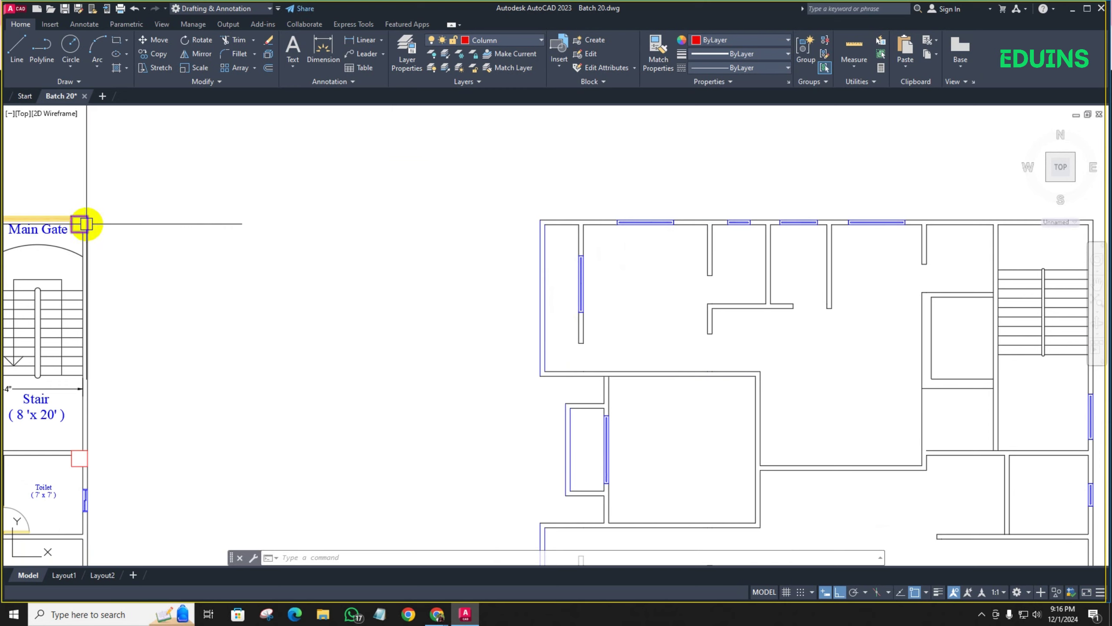
scroll(86, 223, "up", 3)
mouse_move(114, 241)
middle_mouse_down()
mouse_move(427, 209)
mouse_move(336, 203)
mouse_move(236, 261)
middle_mouse_up()
scroll(450, 209, "down", 4)
scroll(342, 210, "down", 5)
scroll(326, 218, "up", 9)
scroll(335, 156, "down", 2)
scroll(453, 259, "down", 4)
middle_click_drag(517, 276, 368, 222)
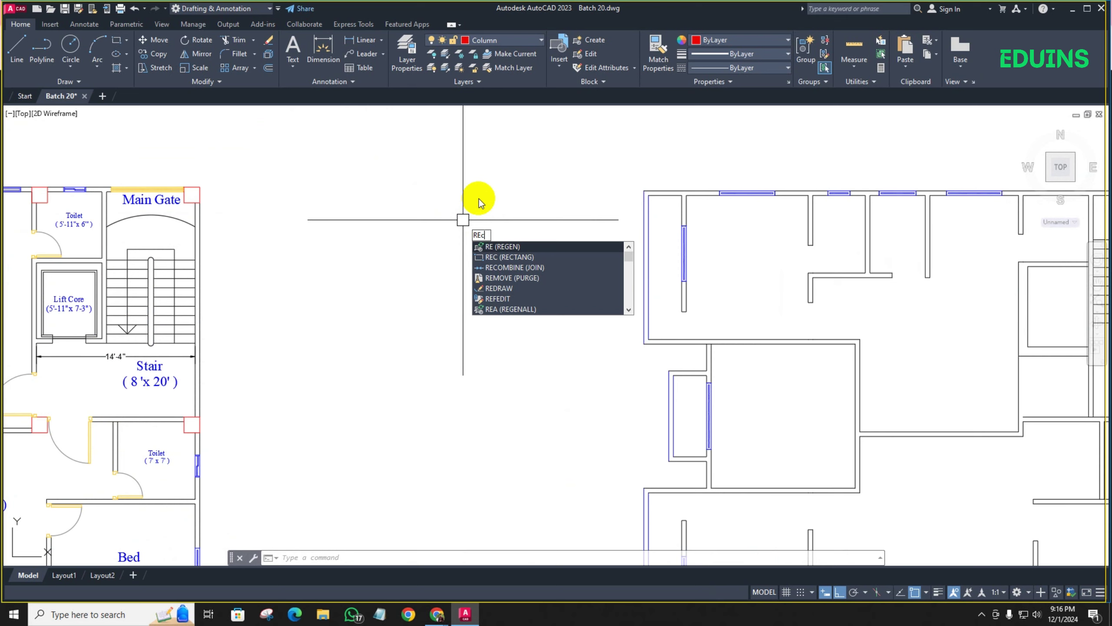
Start a rectangle with its first corner in the empty space between the two plans
key("Return")
left_click(453, 233)
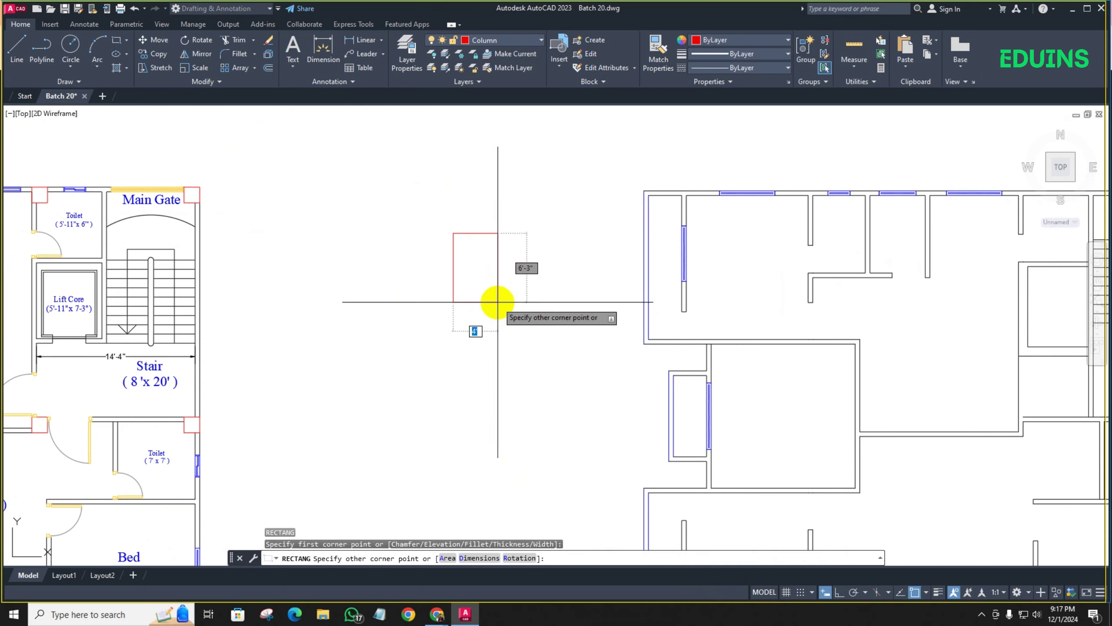
key("F8")
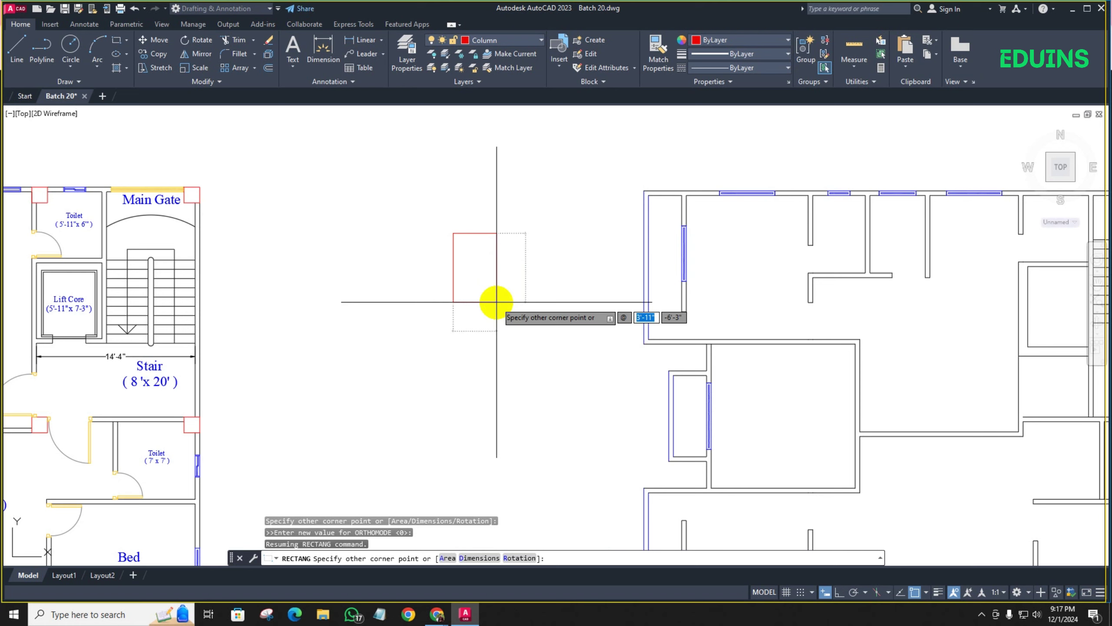
Switch to the Google Meet call and check the list of participants
mouse_move(437, 614)
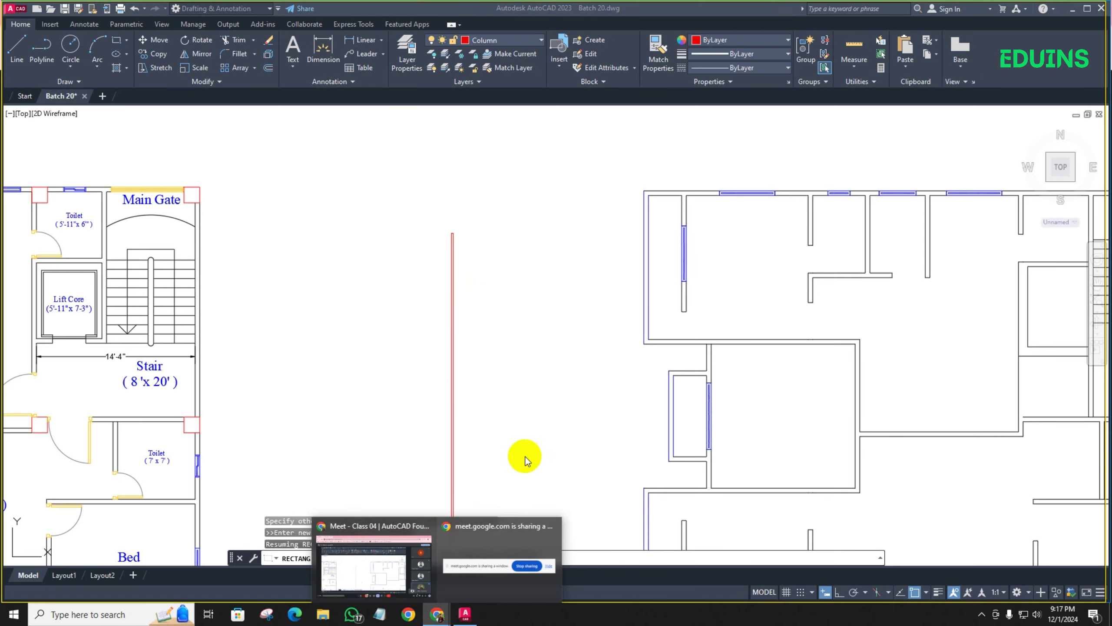
left_click(372, 580)
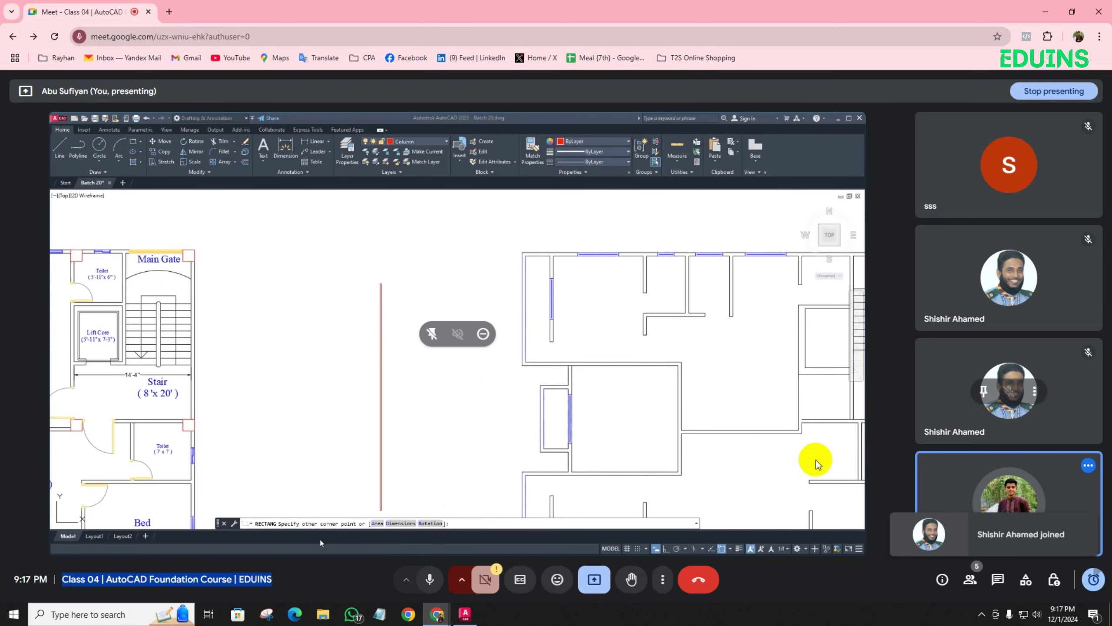
left_click(969, 580)
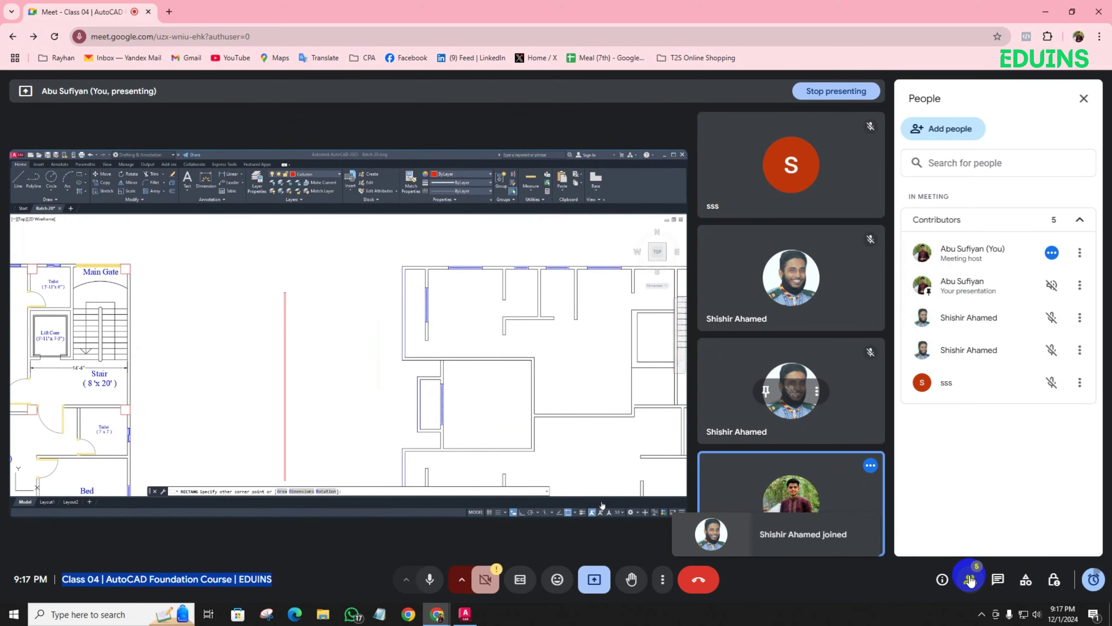
left_click(970, 581)
Switch back to AutoCAD and complete the column rectangle with a size of 10 by 15
left_click(465, 614)
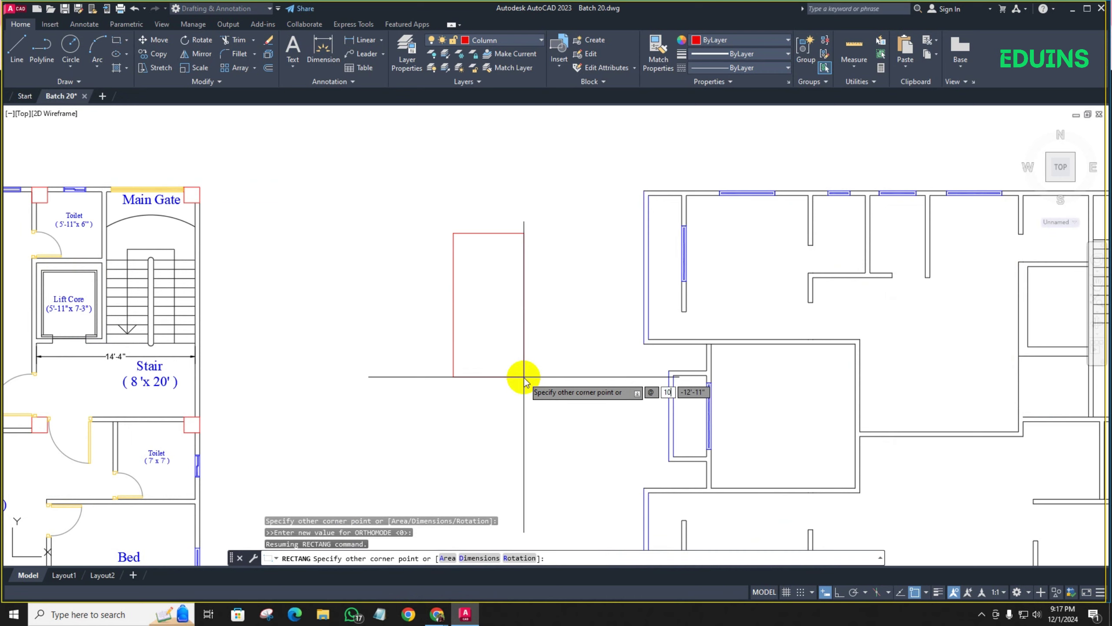
key("Tab")
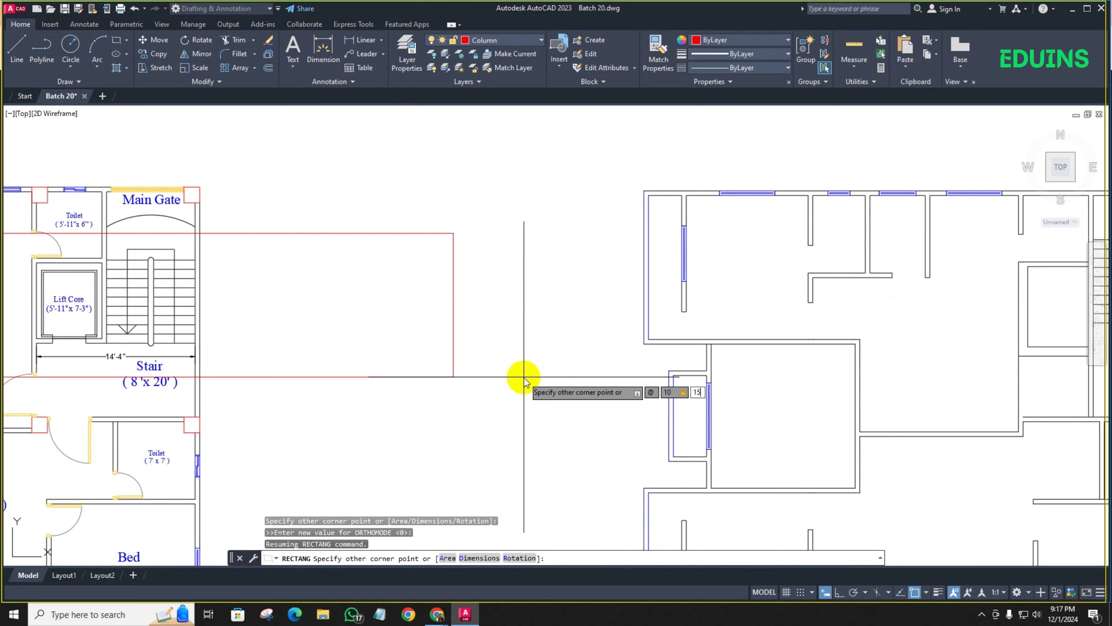
key("Return")
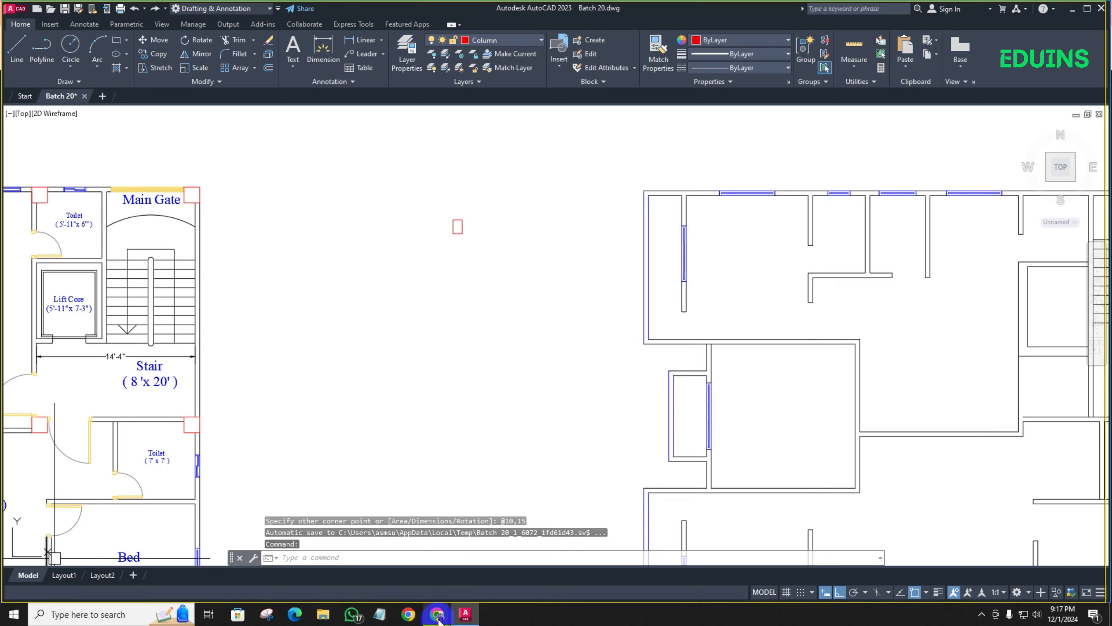
Admit the waiting participant to the Google Meet call and mute both their microphone and the host's
mouse_move(438, 620)
left_click(373, 565)
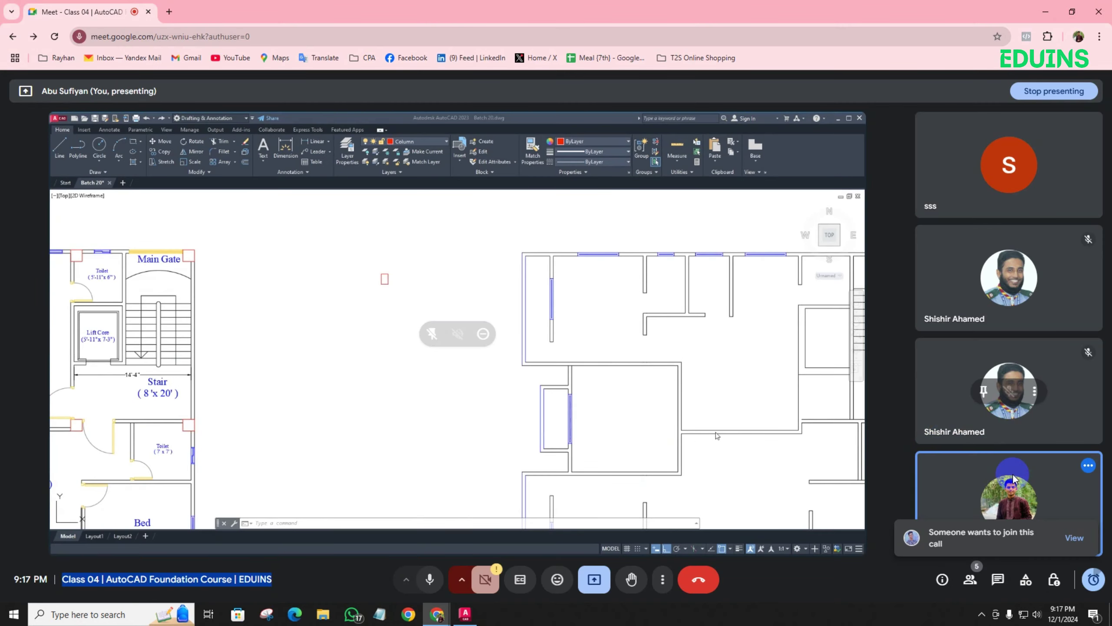
left_click(1065, 533)
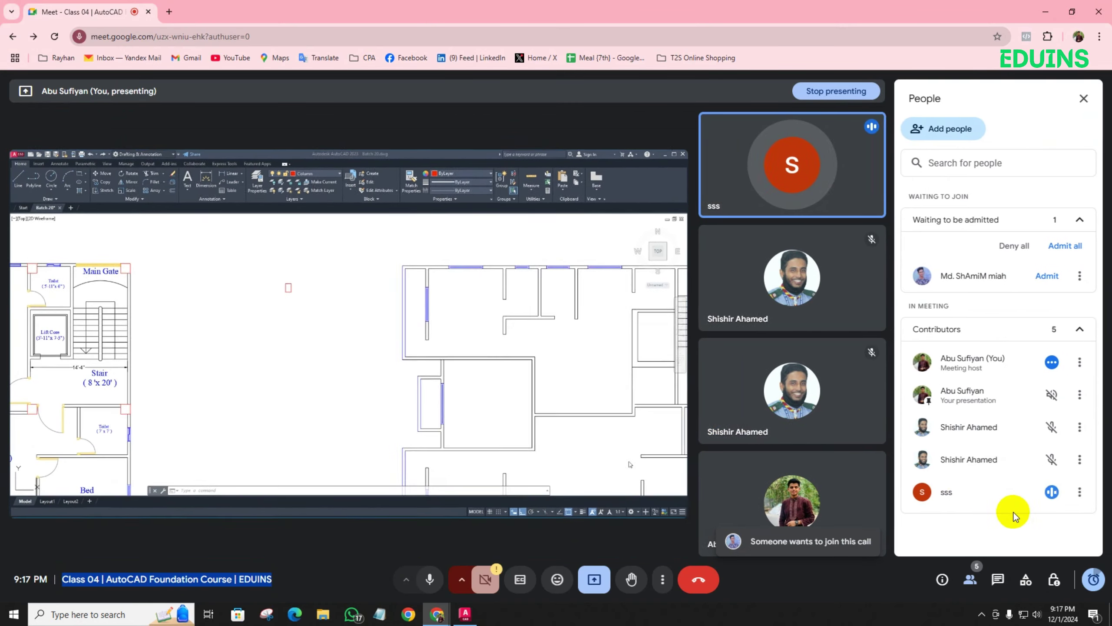
left_click(1046, 275)
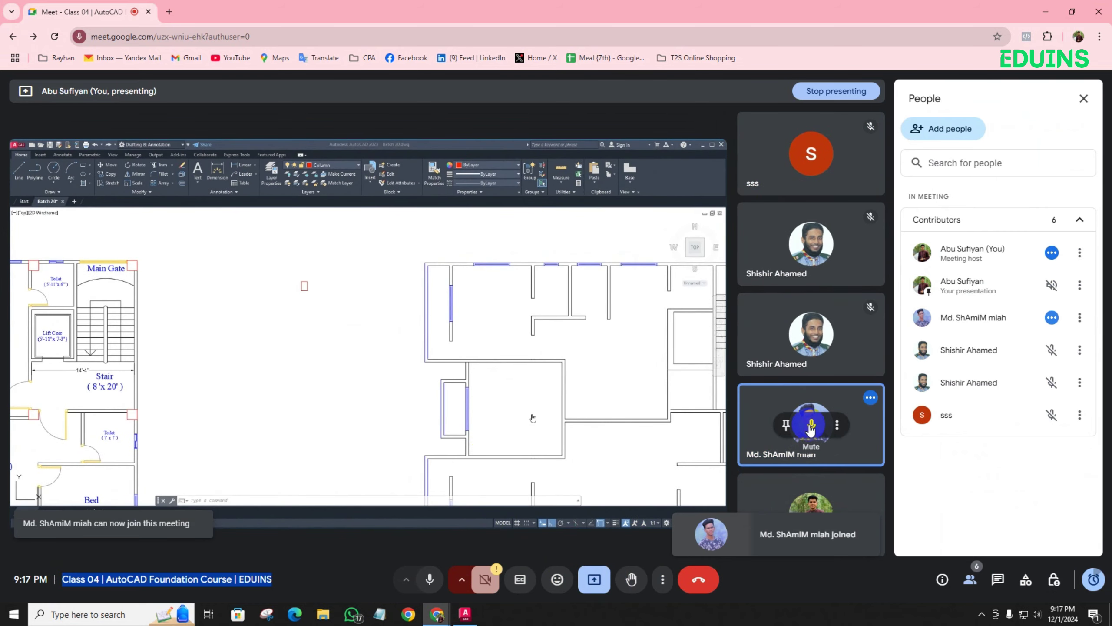
left_click(811, 424)
left_click(430, 579)
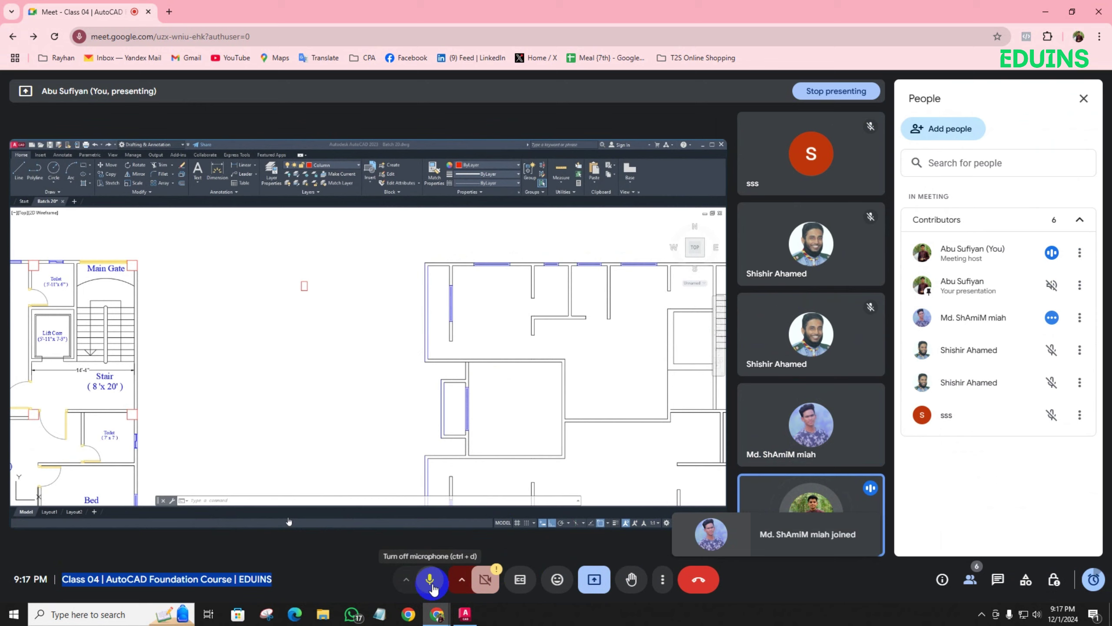
Stop the current presentation and share the AutoCAD window with the meeting again
left_click(601, 580)
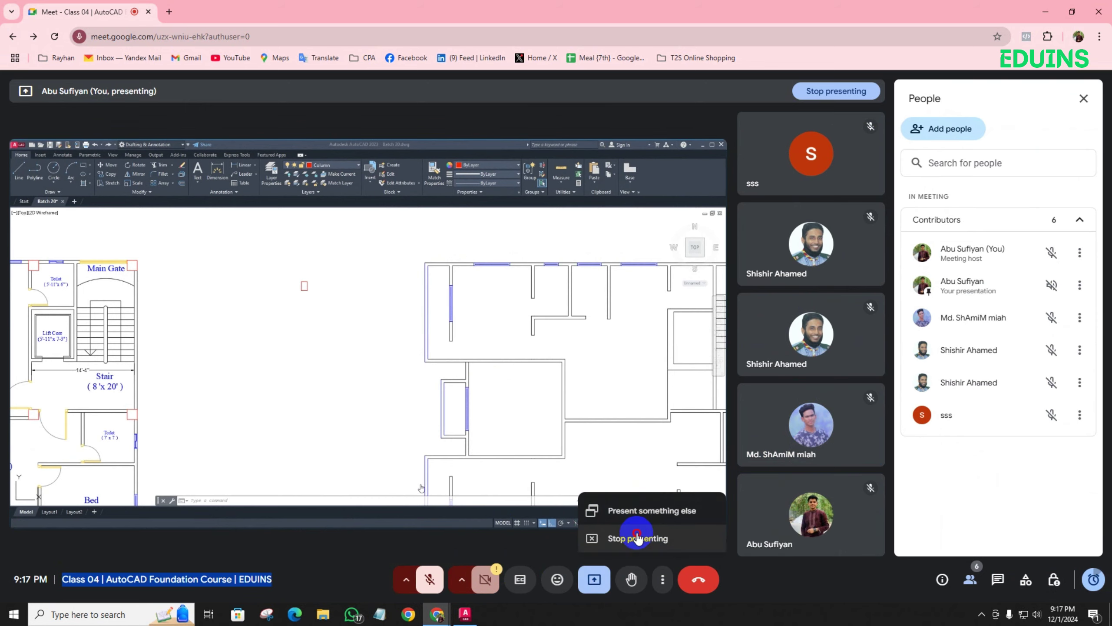
left_click(637, 537)
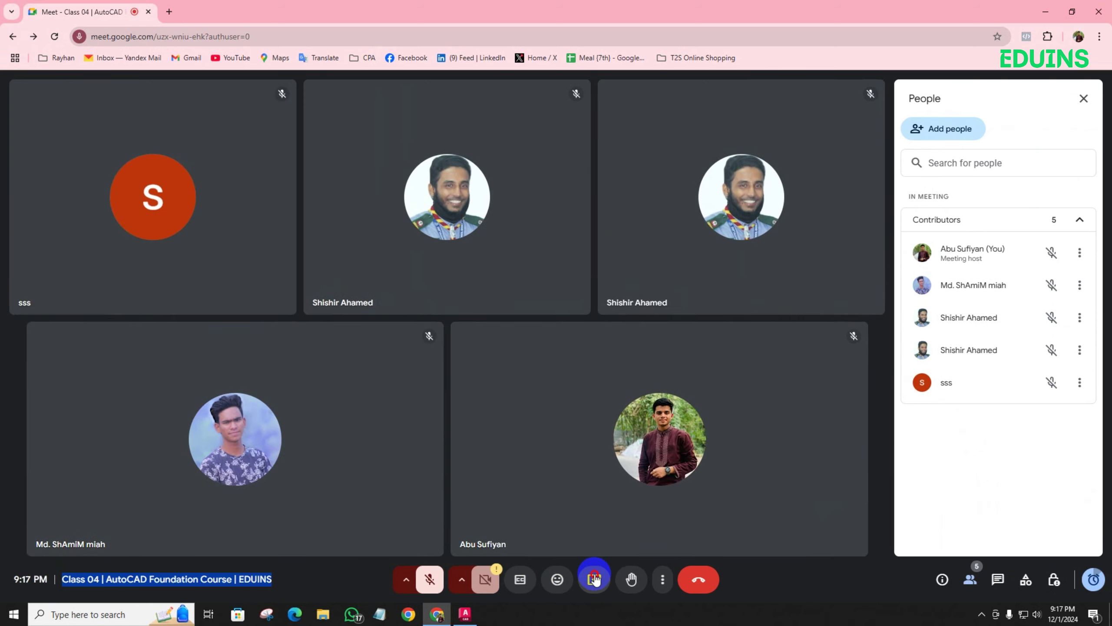
left_click(595, 579)
left_click(556, 105)
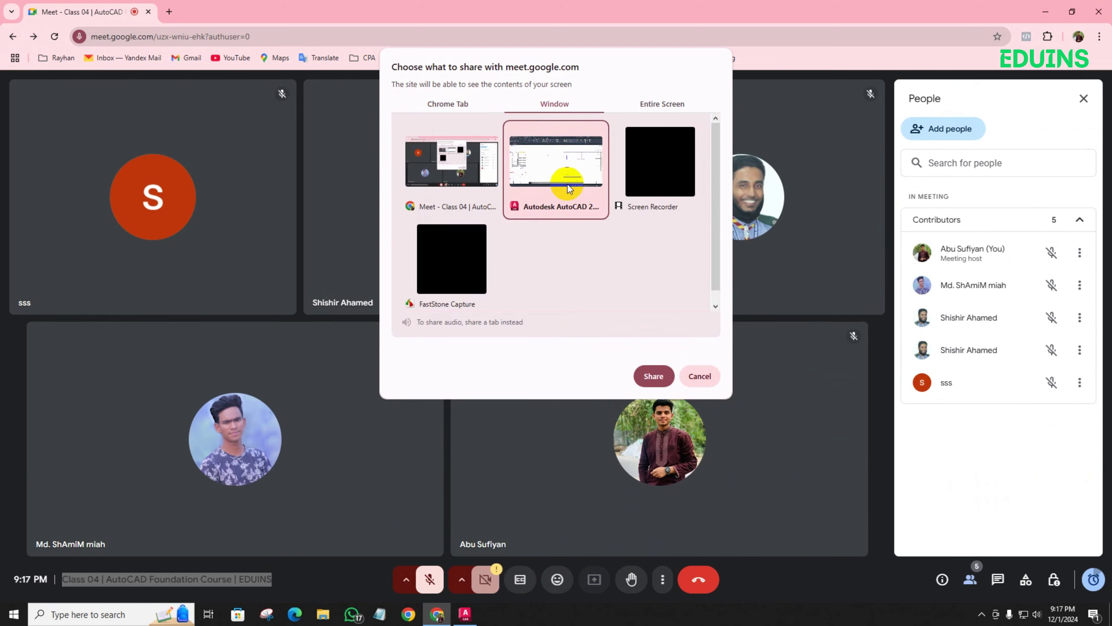
left_click(652, 376)
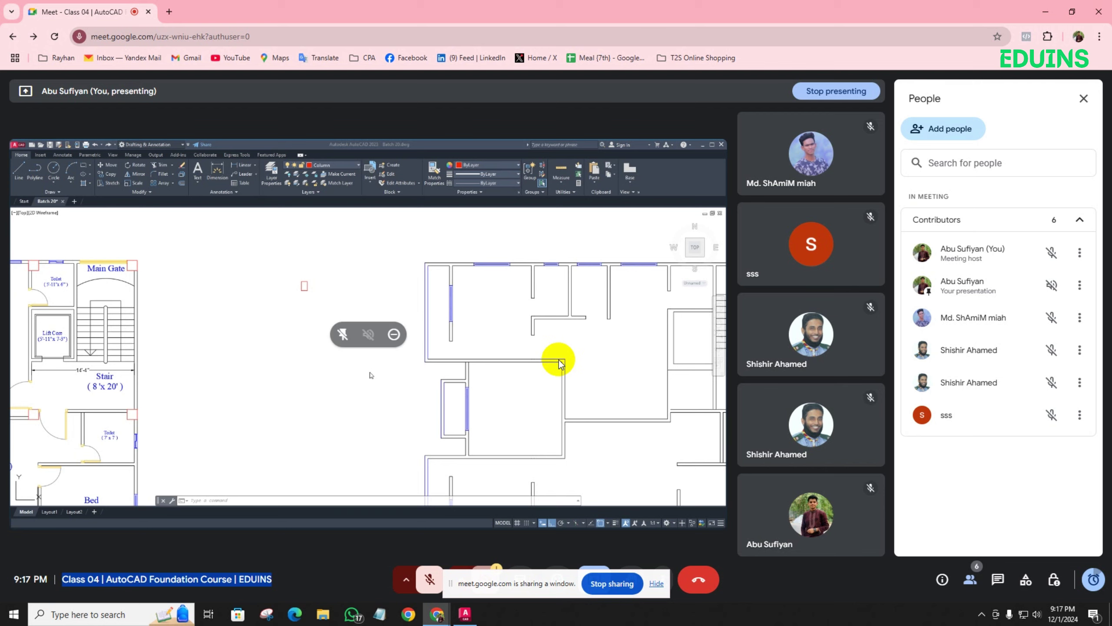
Unmute the host's microphone and hide the screen-sharing notice
left_click(427, 565)
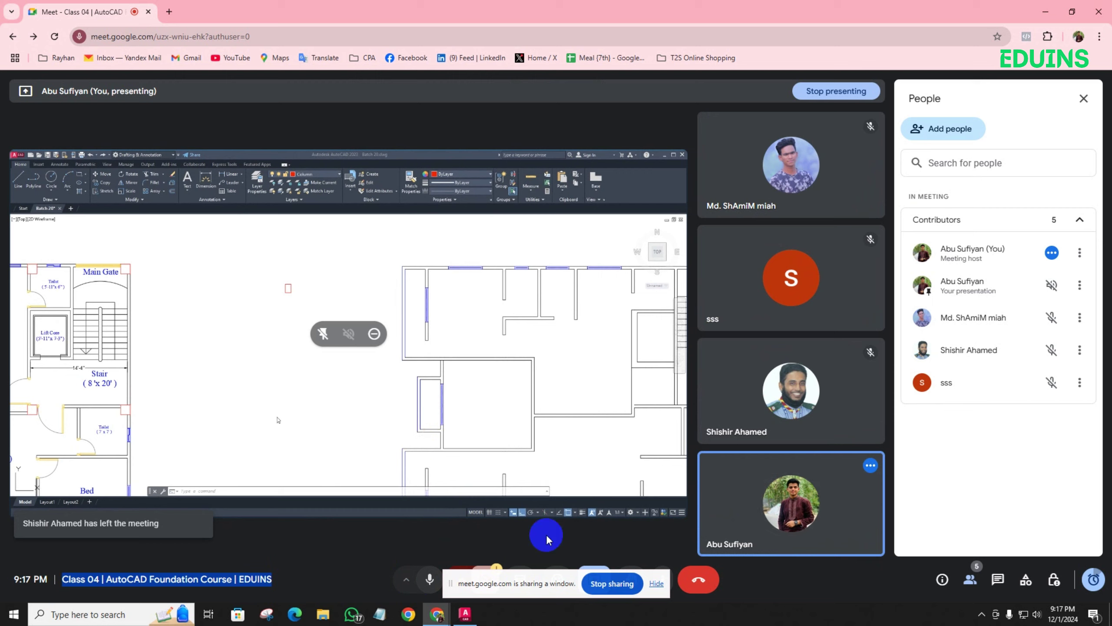
left_click(656, 583)
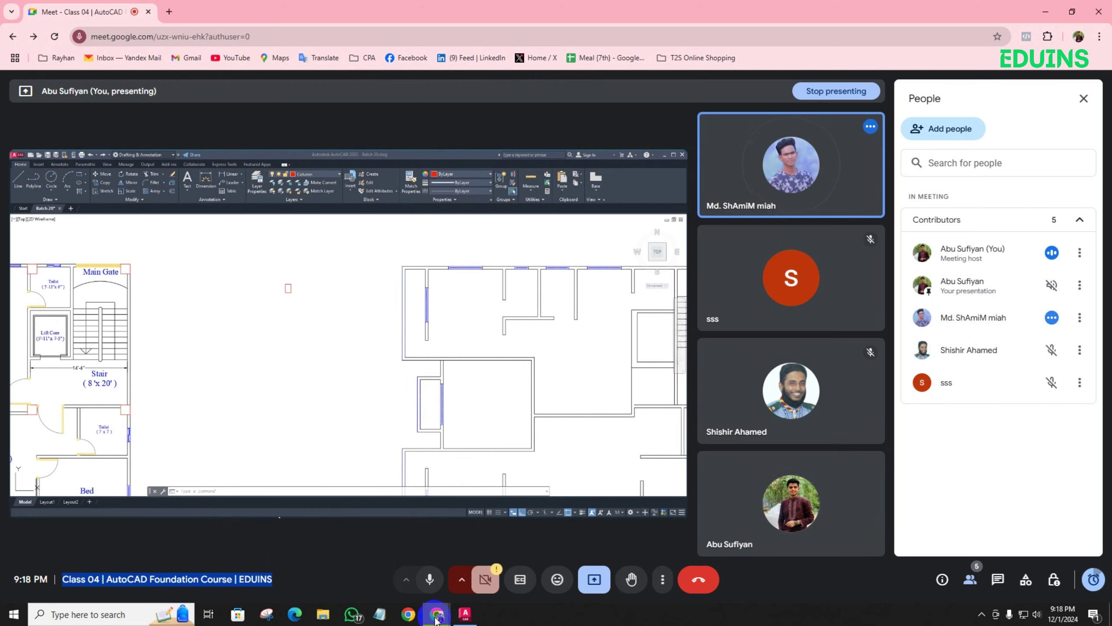
Switch back to AutoCAD and examine the new column rectangle's outline and its position beside the unfinished plan
left_click(464, 613)
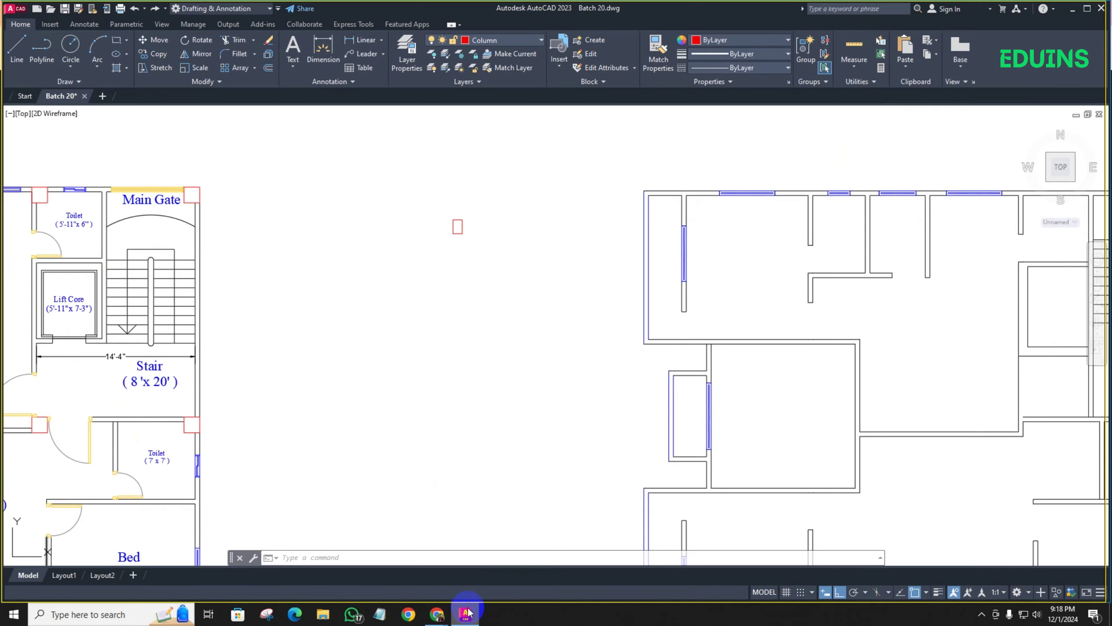
scroll(459, 229, "up", 9)
middle_click_drag(440, 196, 457, 254)
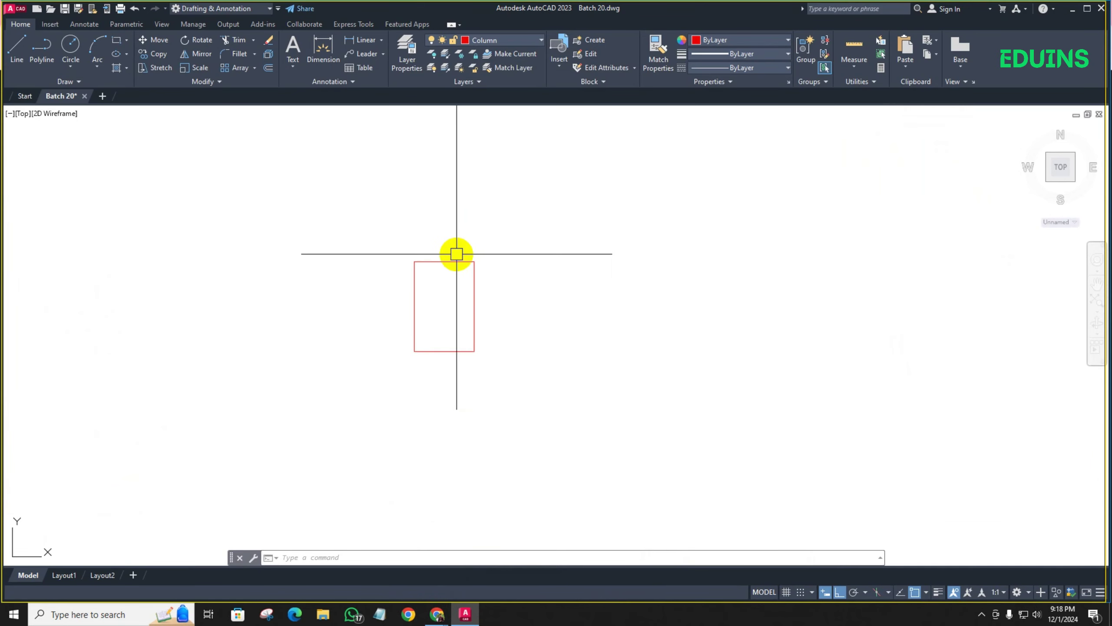
scroll(444, 280, "up", 4)
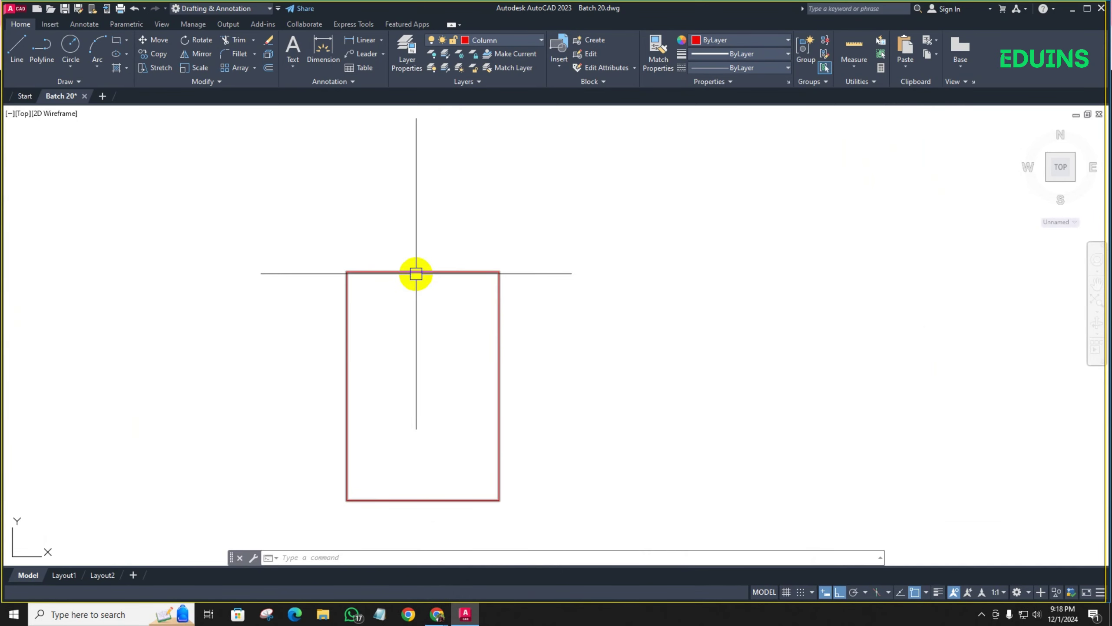
scroll(447, 370, "down", 4)
middle_click_drag(447, 370, 371, 273)
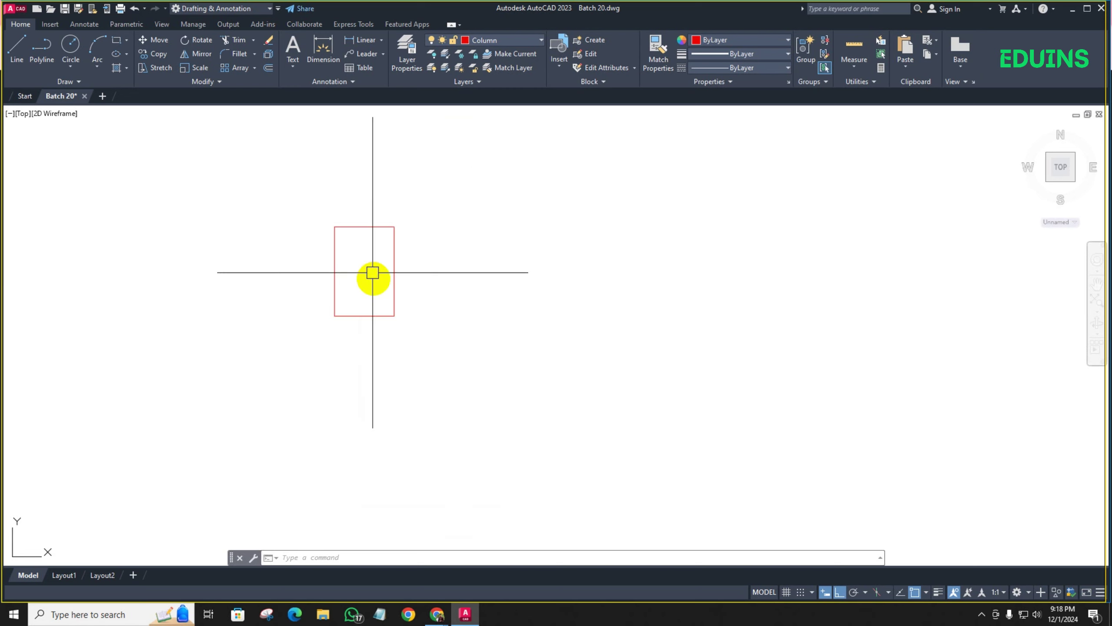
scroll(380, 276, "up", 4)
scroll(504, 272, "down", 6)
mouse_move(504, 275)
middle_mouse_down()
mouse_move(452, 313)
mouse_move(435, 308)
middle_mouse_up()
scroll(459, 320, "down", 9)
scroll(397, 311, "up", 8)
scroll(427, 311, "down", 4)
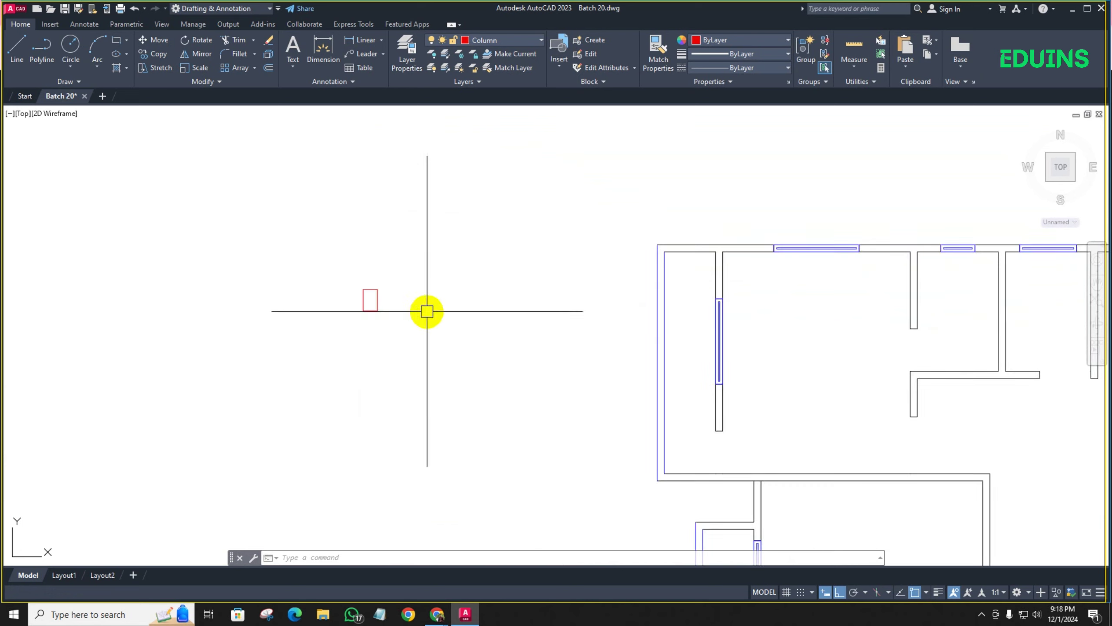
scroll(366, 303, "up", 2)
scroll(412, 304, "up", 4)
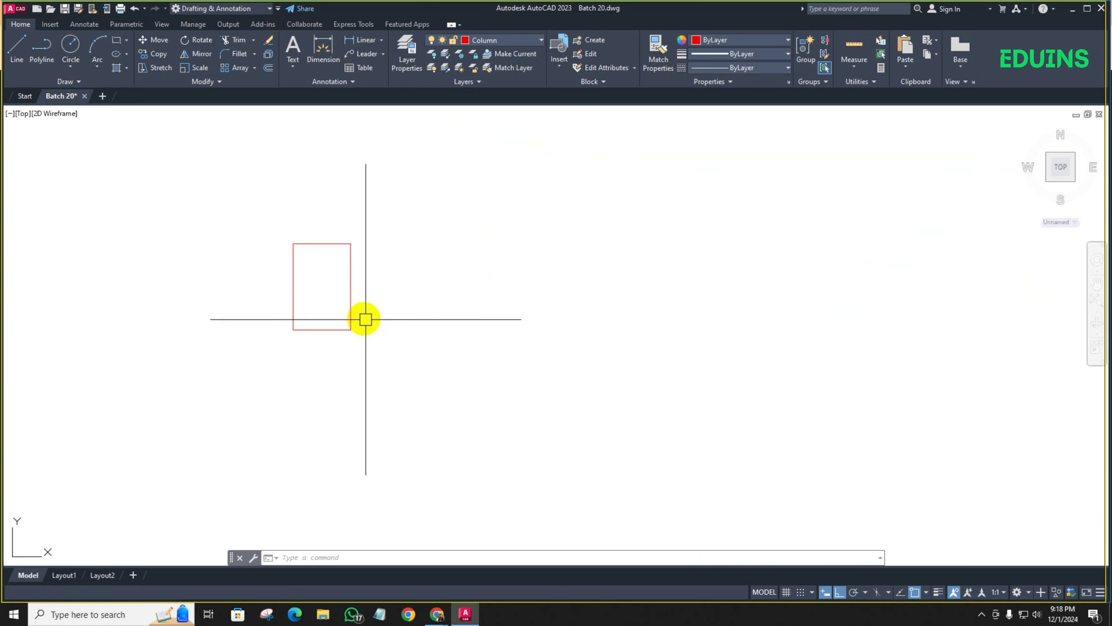
Copy the vertical column rectangle horizontally to an empty spot beside the original
left_click(404, 356)
left_click(268, 206)
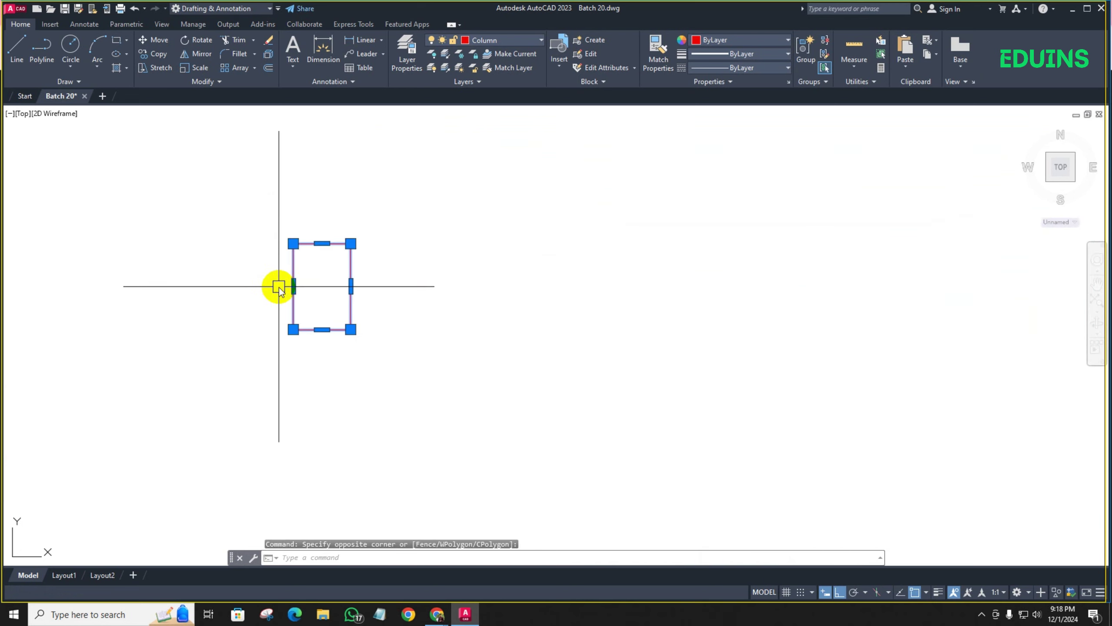
type("co")
key("Return")
left_click(272, 352)
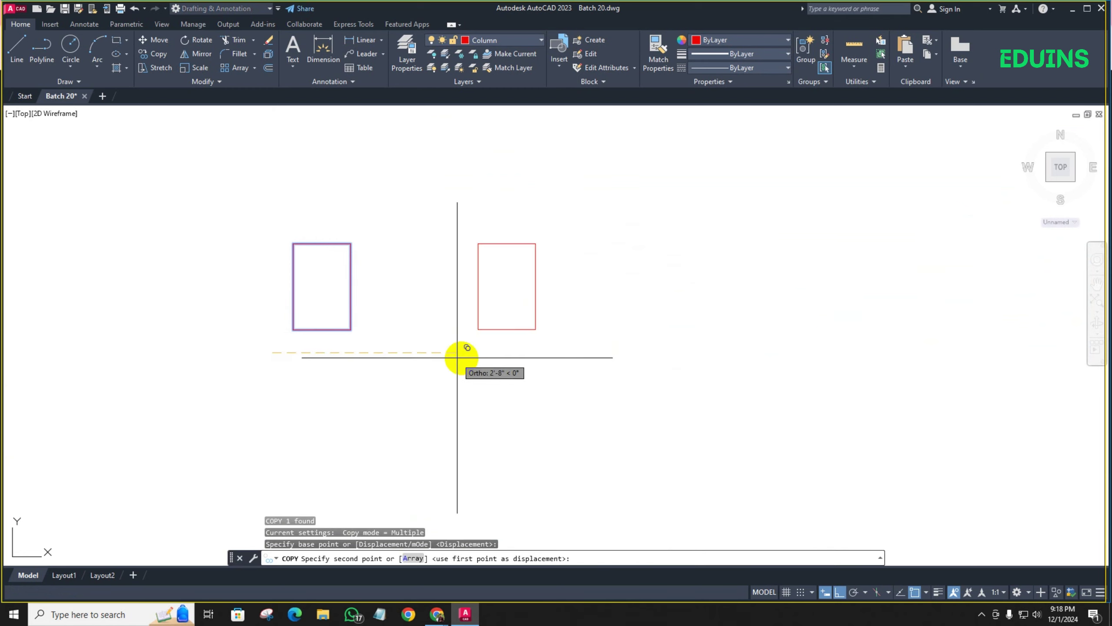
left_click(489, 357)
key("Escape")
Rotate the copied column rectangle 90 degrees about its centre so it lies horizontally
left_click(599, 363)
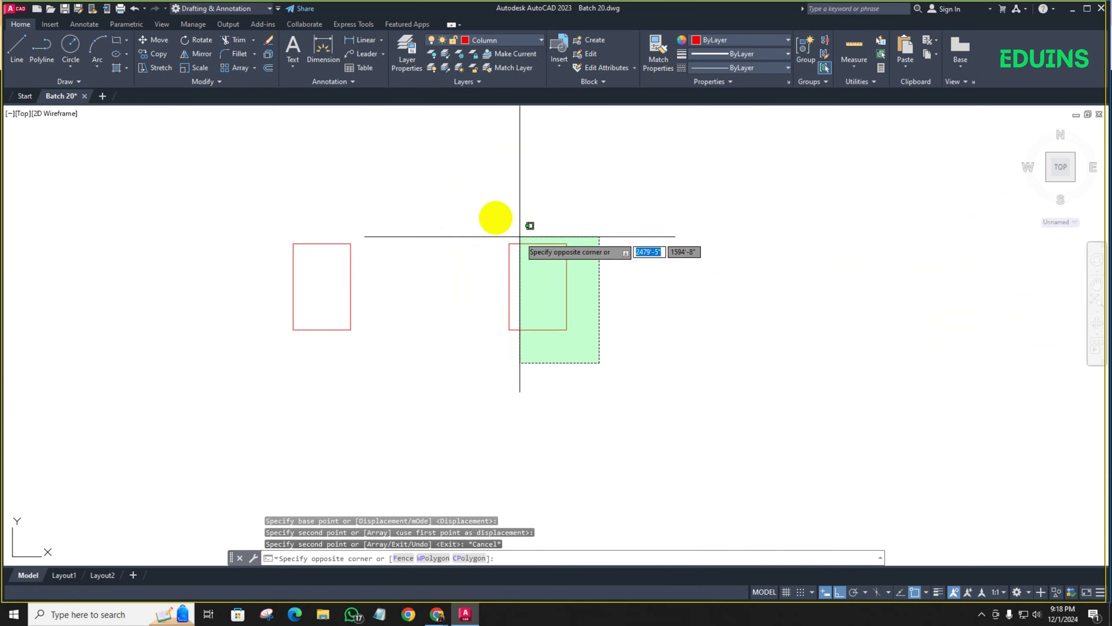
left_click(520, 237)
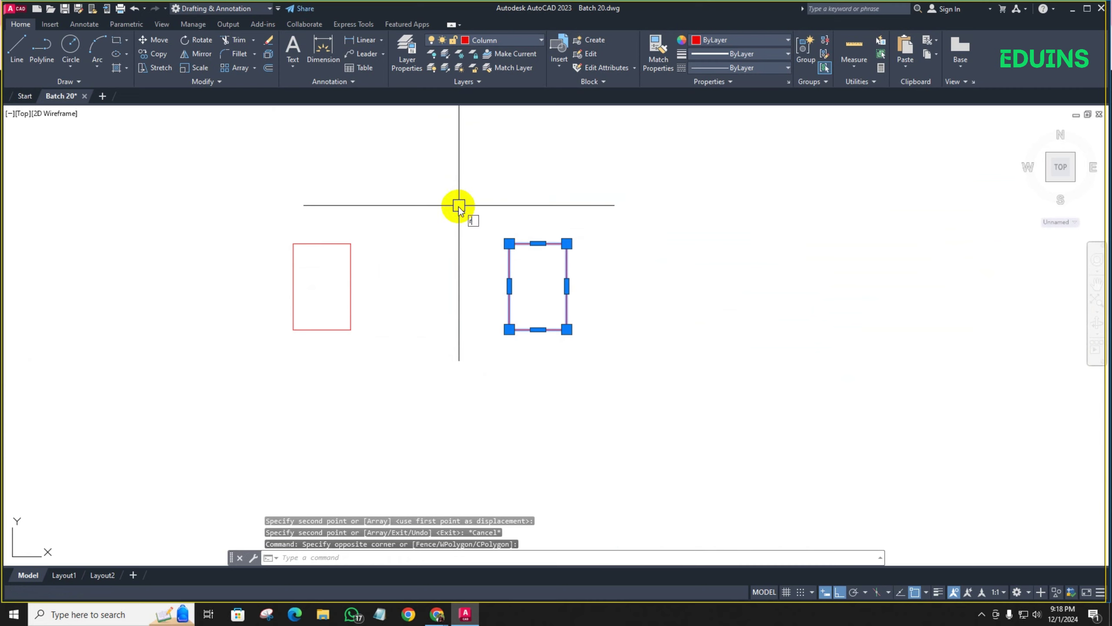
type("ro")
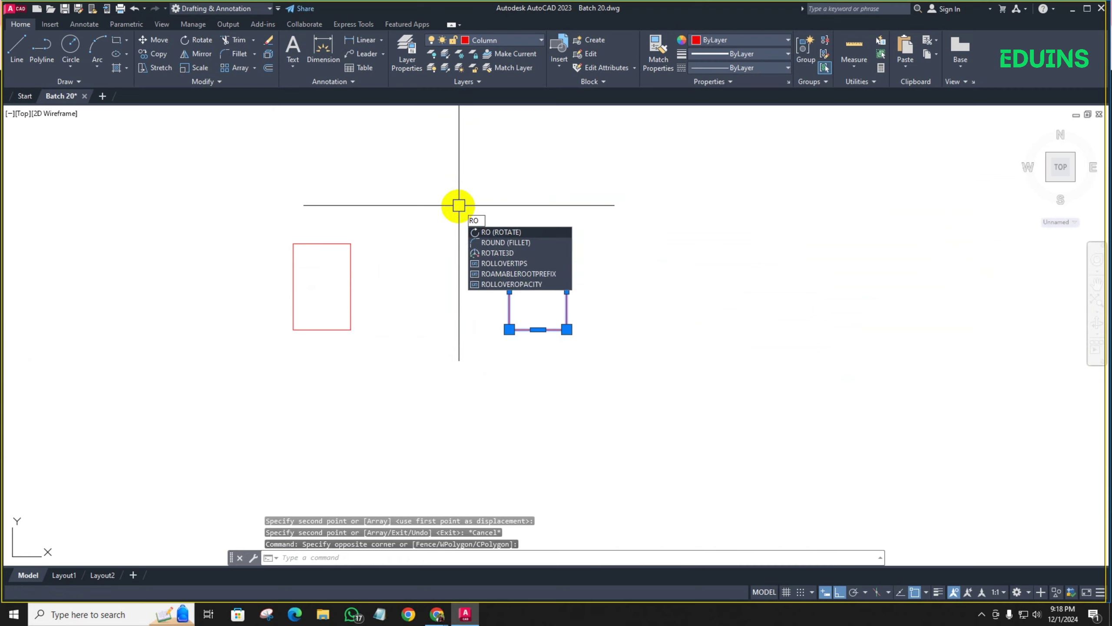
key("Return")
left_click(538, 286)
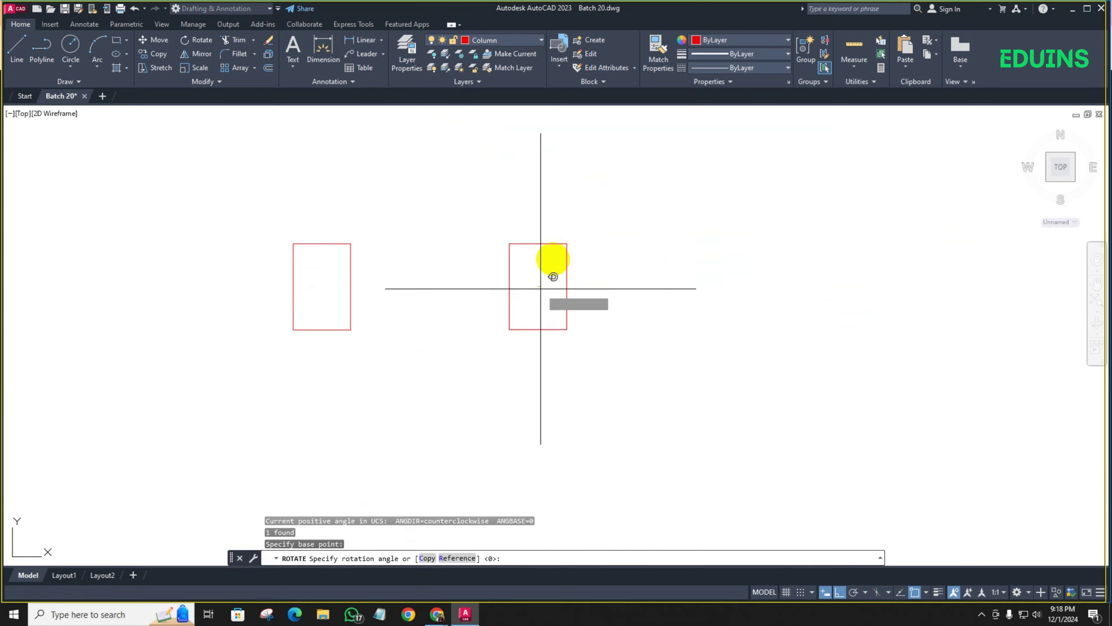
left_click(572, 212)
scroll(574, 234, "down", 5)
middle_click_drag(549, 311, 464, 286)
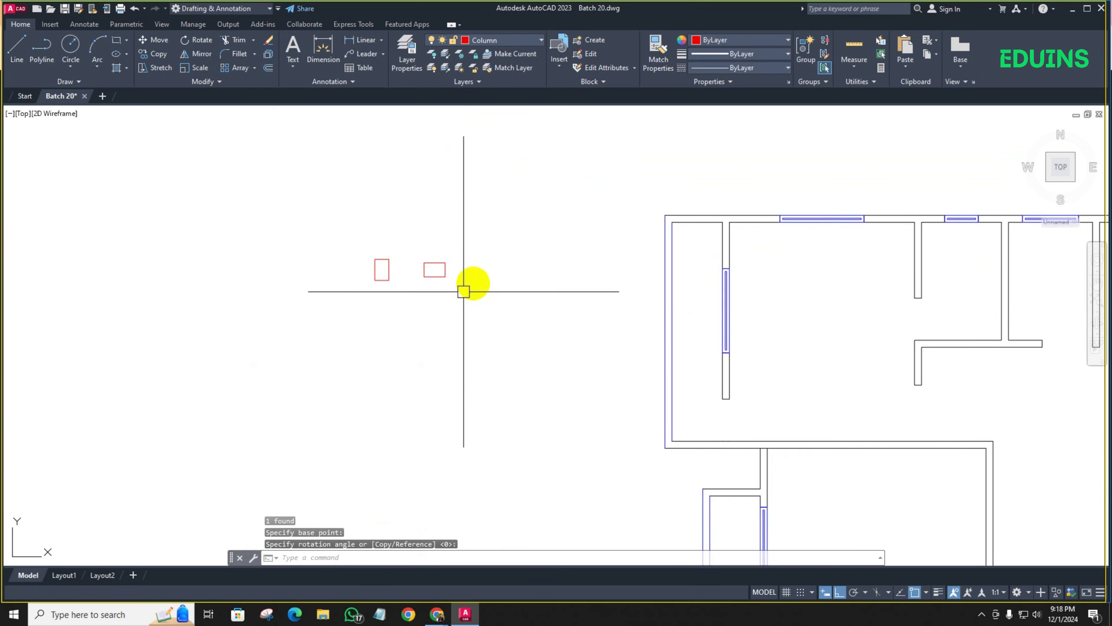
scroll(648, 287, "down", 2)
scroll(487, 273, "up", 3)
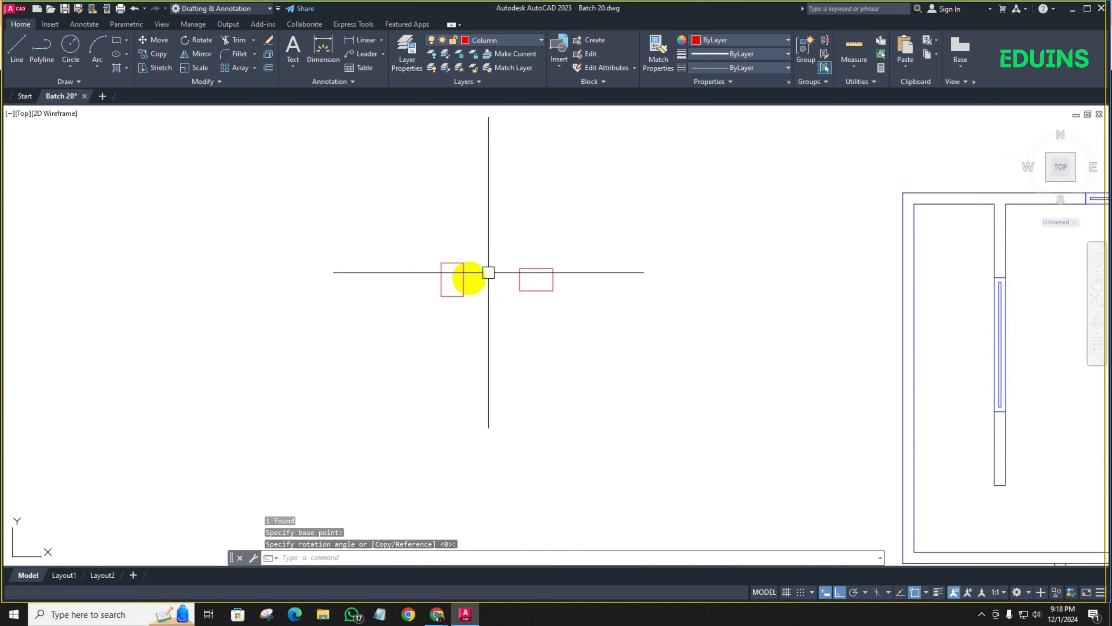
scroll(519, 258, "up", 2)
scroll(518, 258, "up", 2)
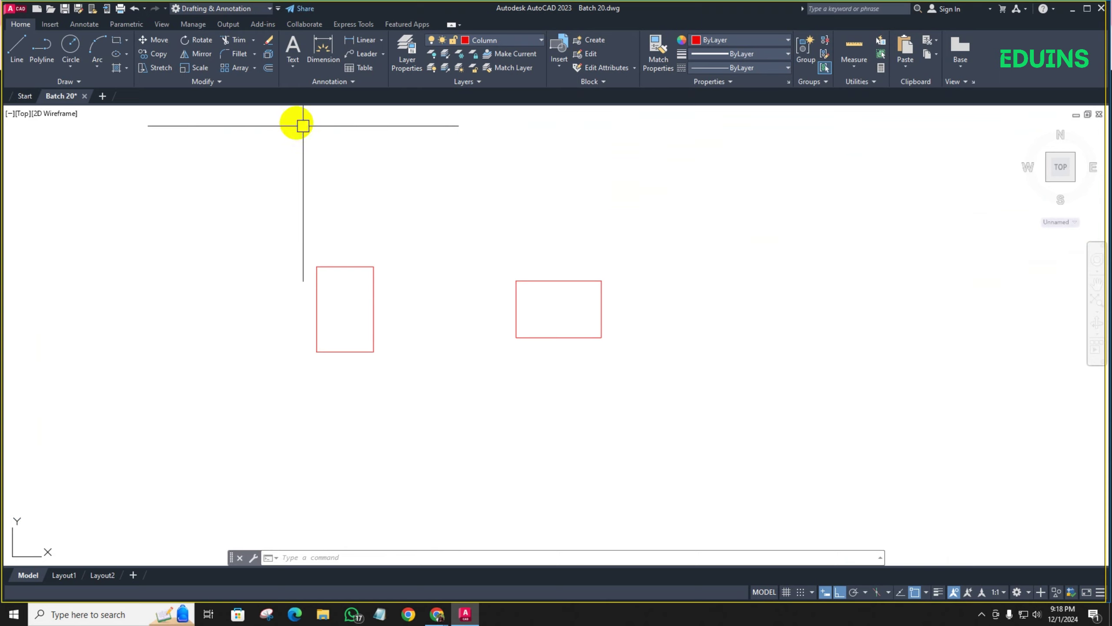
Open the command alias editor from the Express Tools
left_click(368, 40)
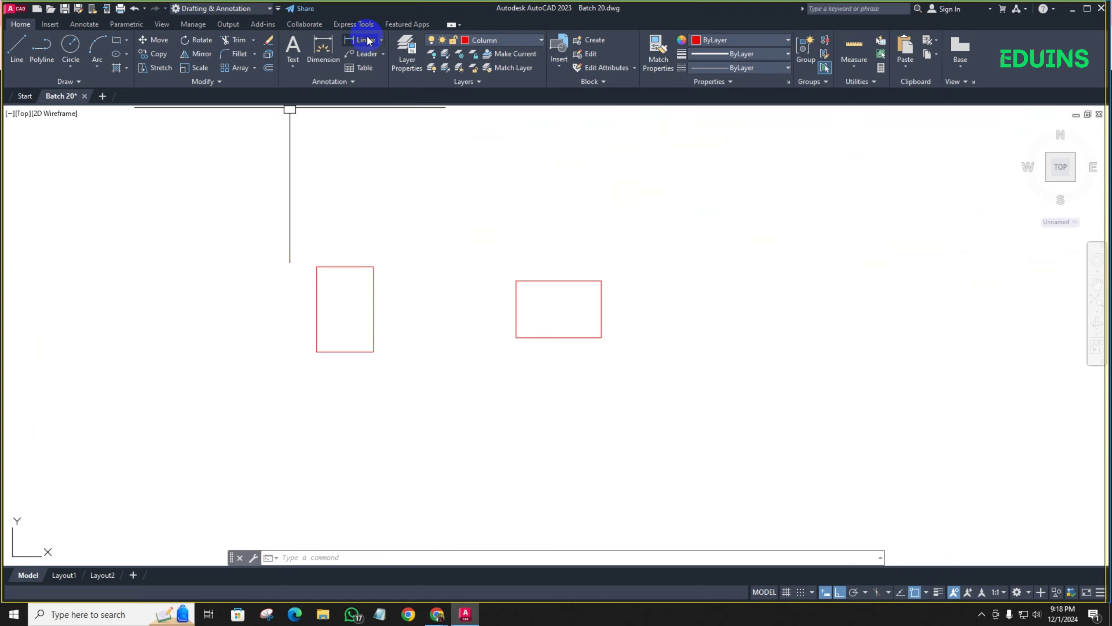
left_click(346, 25)
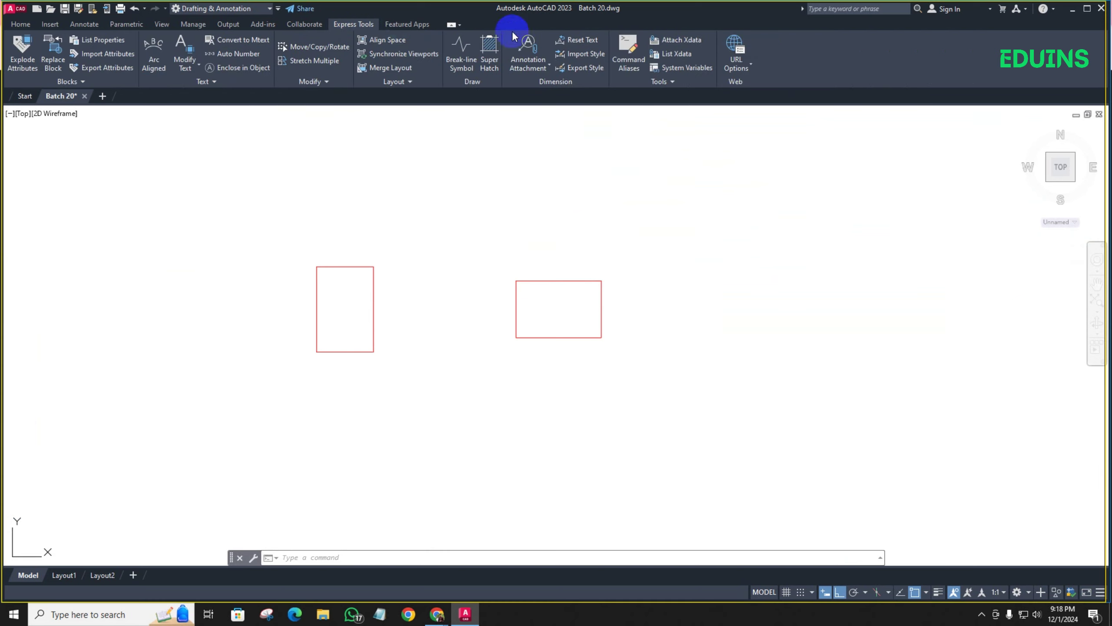
left_click(21, 25)
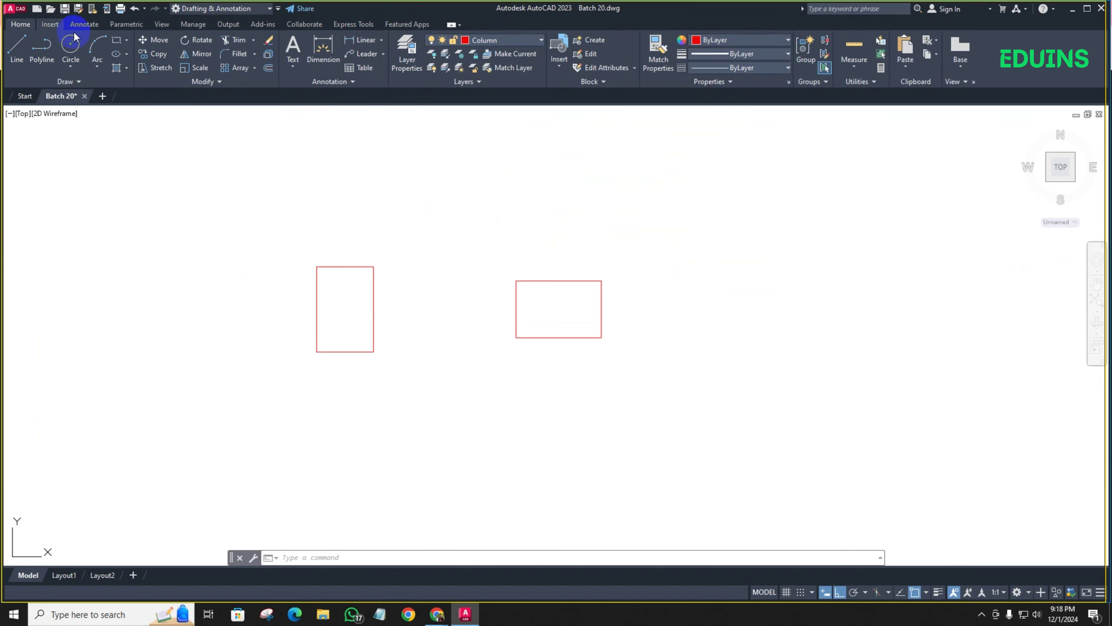
left_click(355, 24)
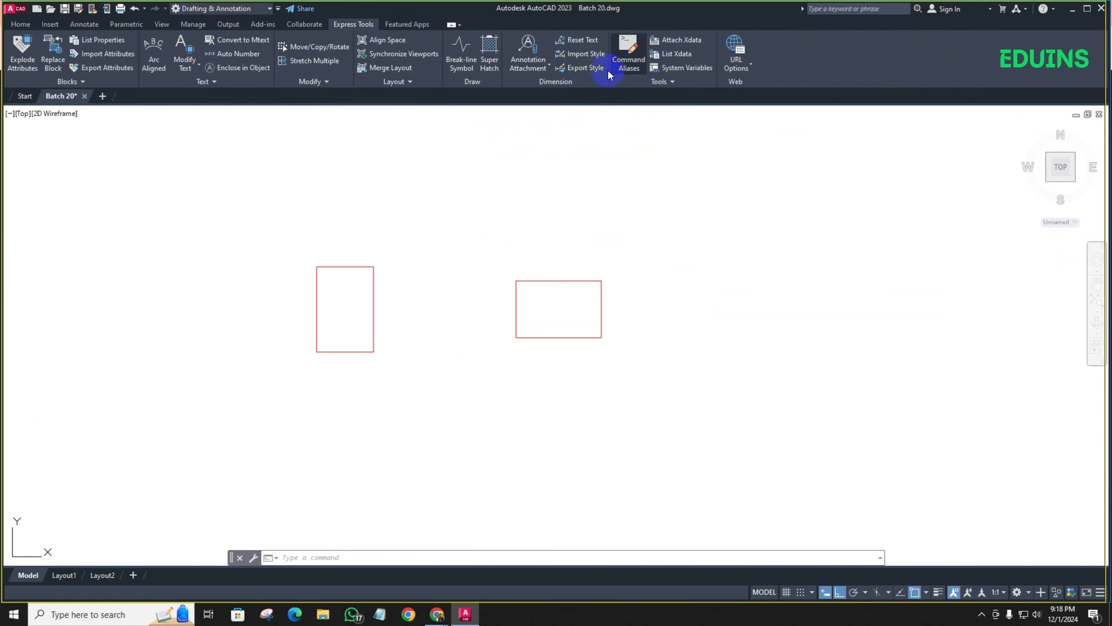
left_click(635, 68)
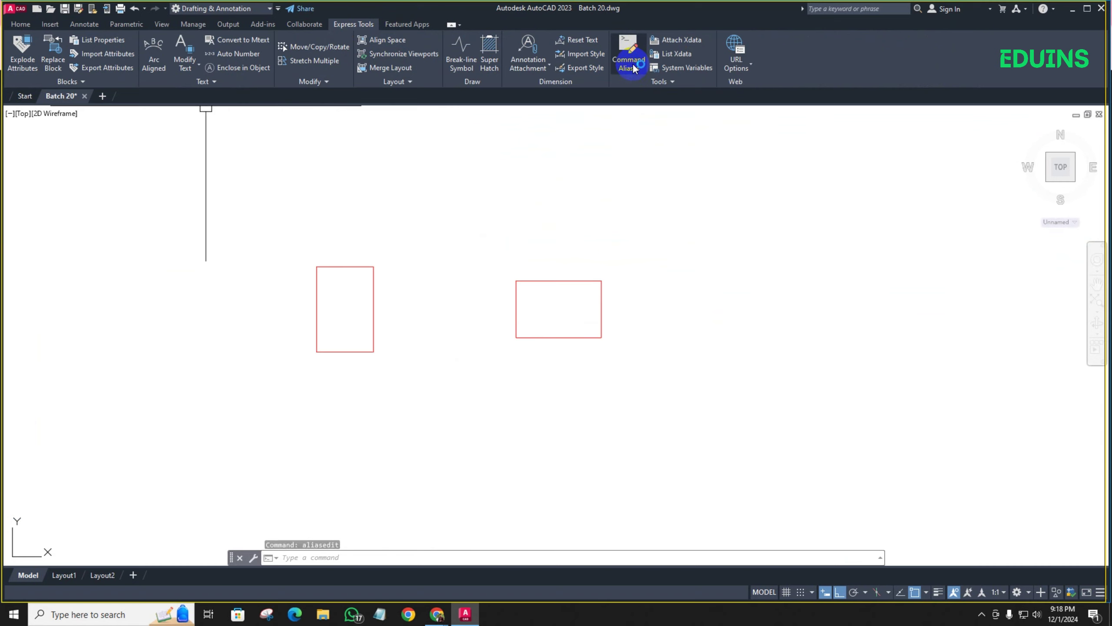
Look through the existing command aliases and the AutoCAD commands assigned to them
left_click(515, 291)
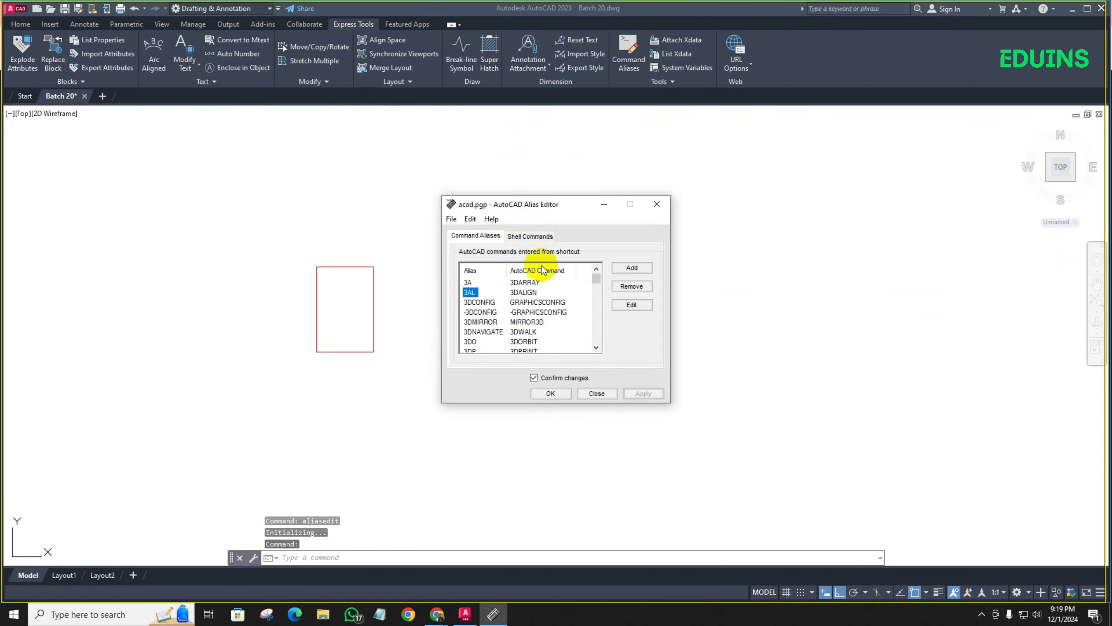
scroll(521, 309, "down", 5)
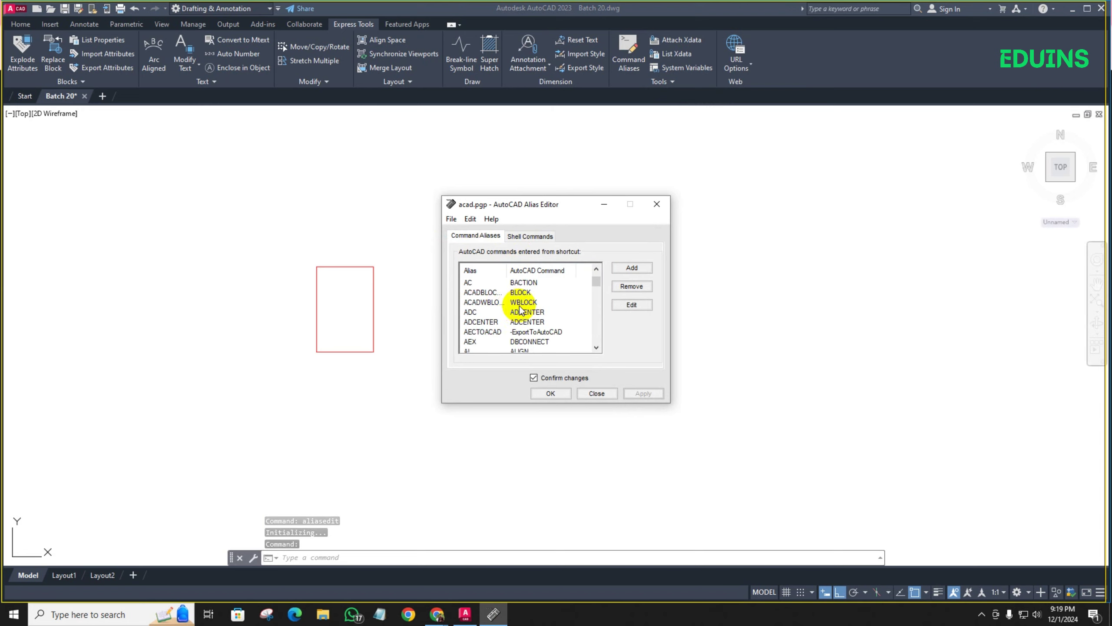
scroll(516, 310, "down", 5)
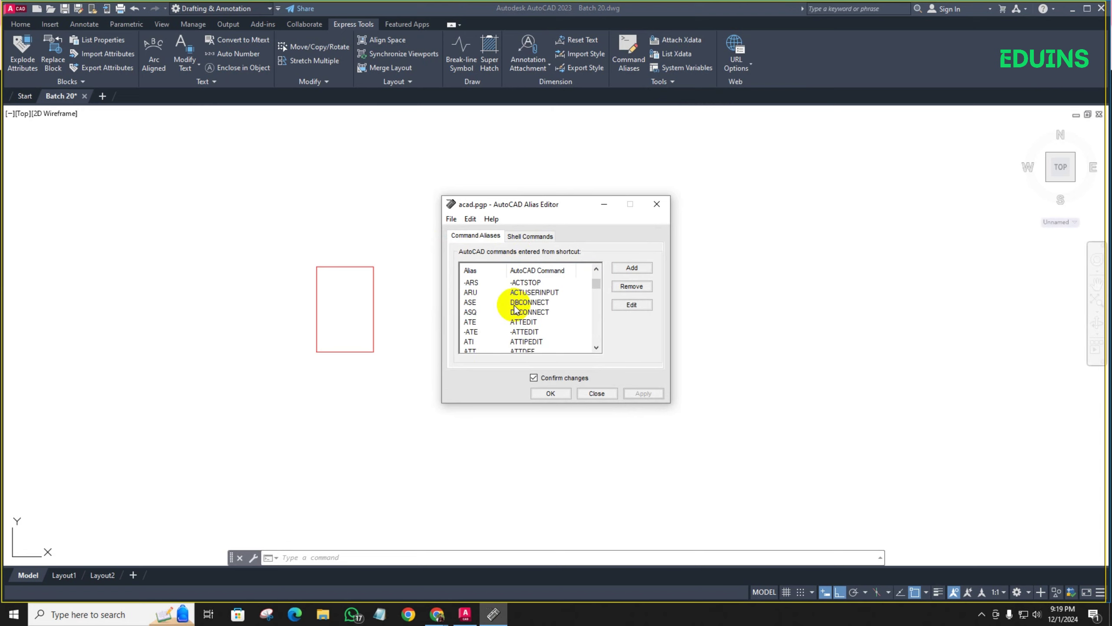
scroll(515, 309, "down", 20)
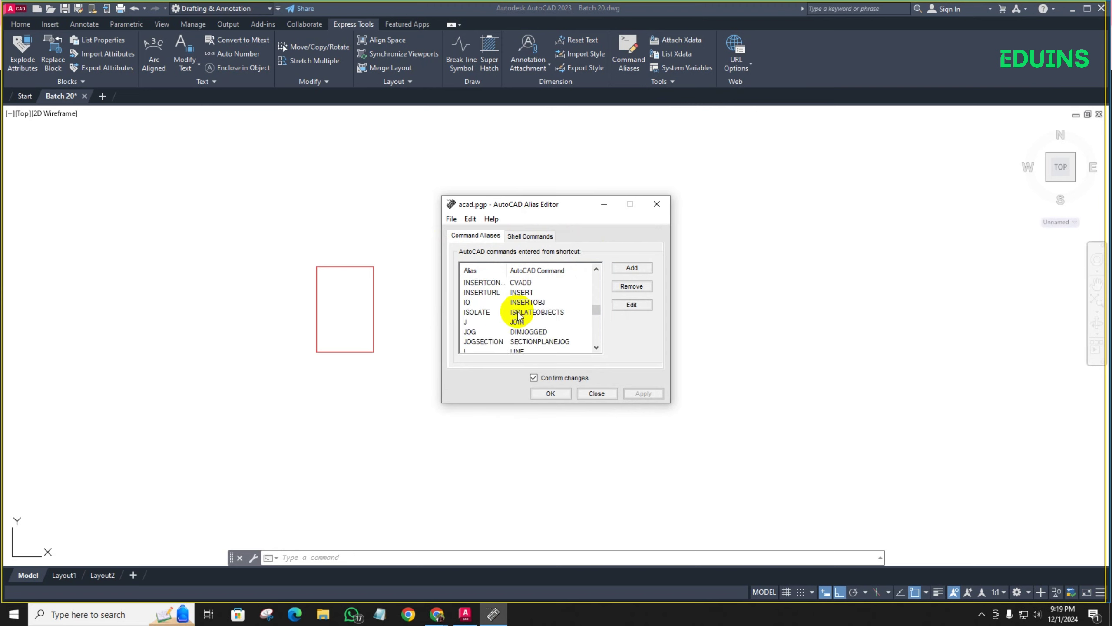
scroll(518, 315, "down", 15)
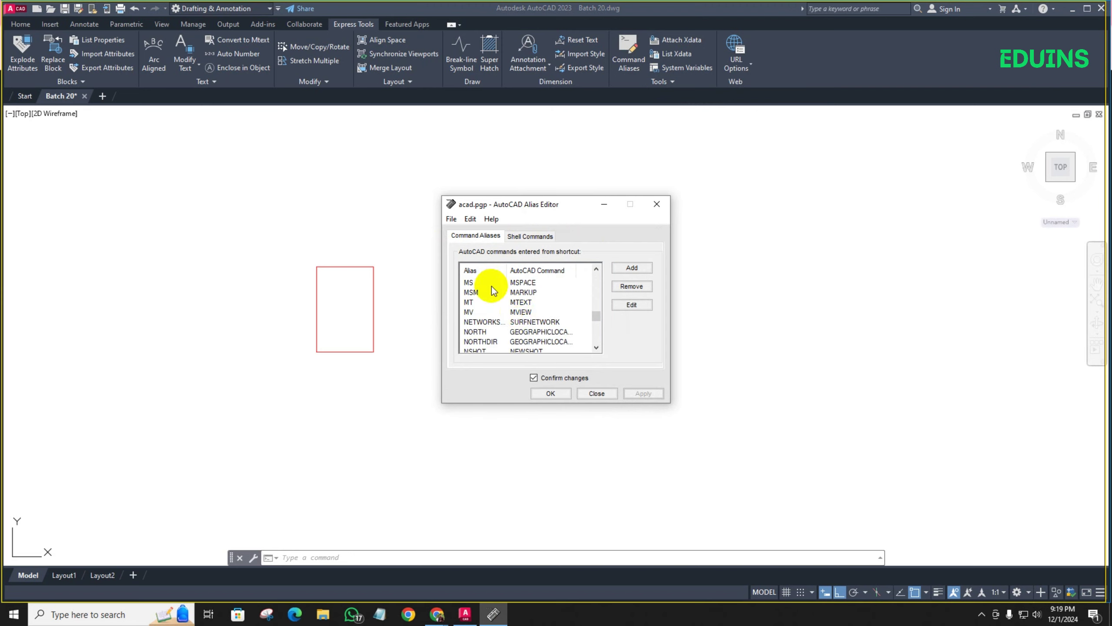
scroll(489, 296, "down", 10)
scroll(542, 322, "up", 20)
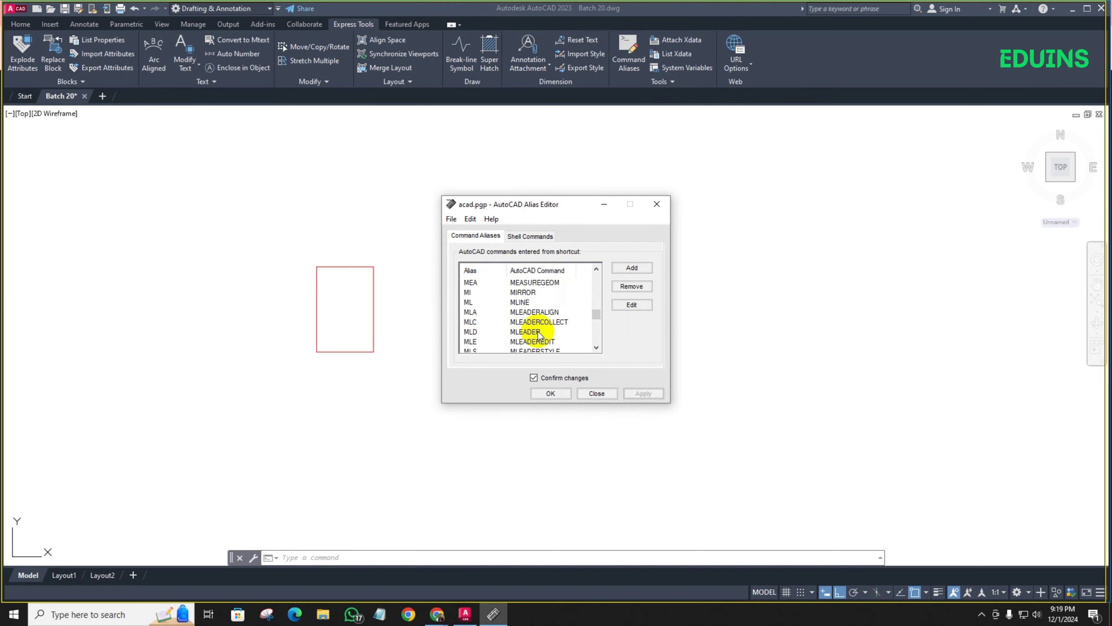
scroll(542, 314, "up", 8)
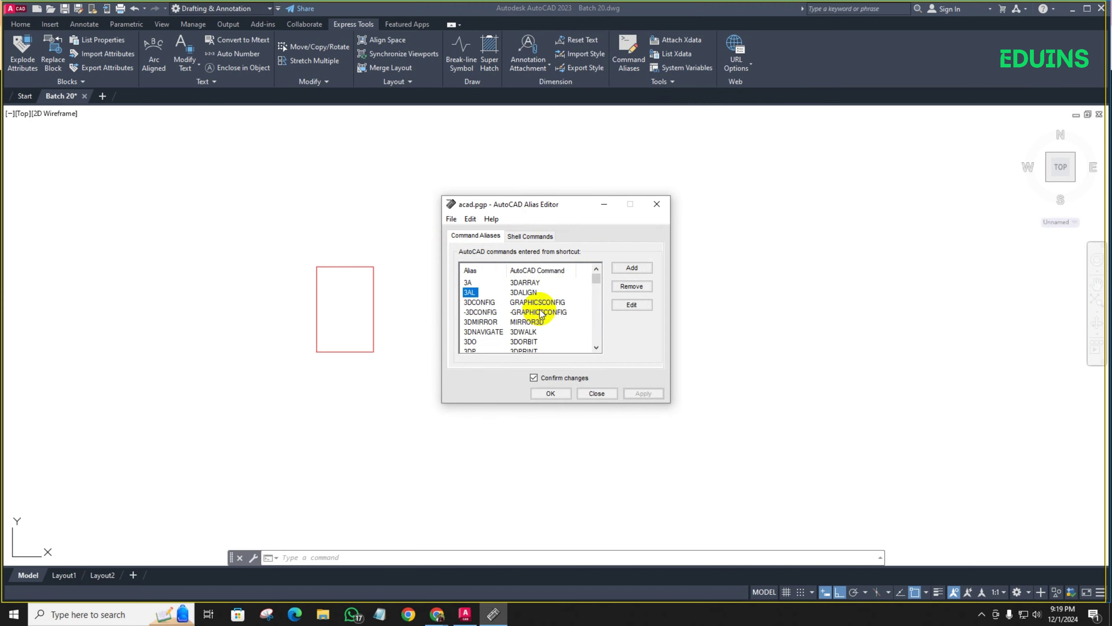
Add the alias CC for the COPY command, save it over the existing acad.pgp file and close the alias editor
left_click(633, 269)
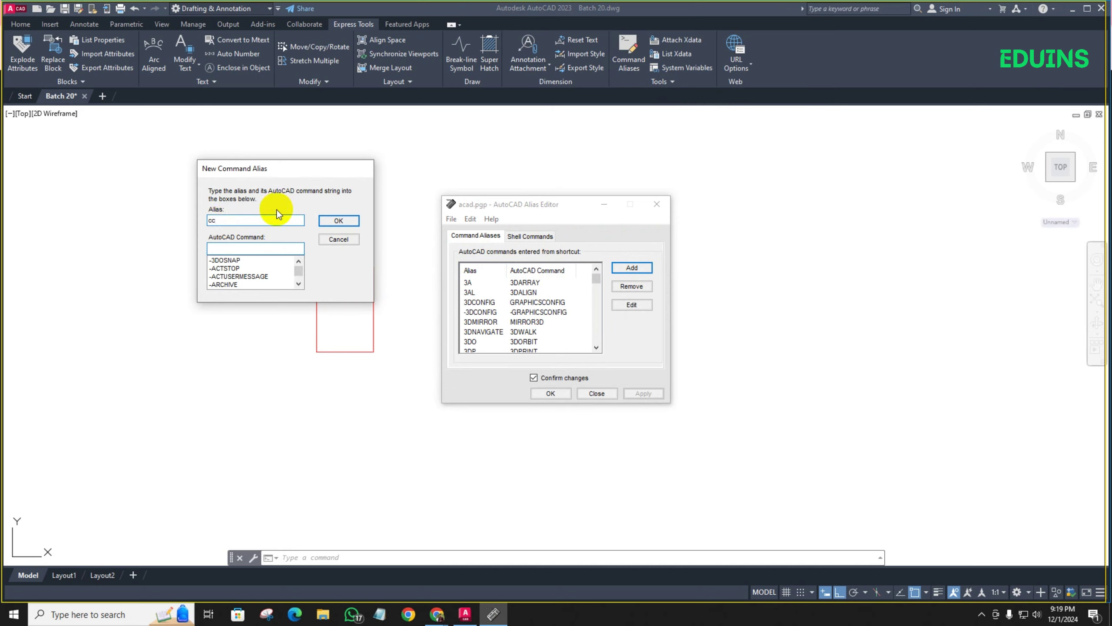
left_click(339, 220)
left_click(640, 396)
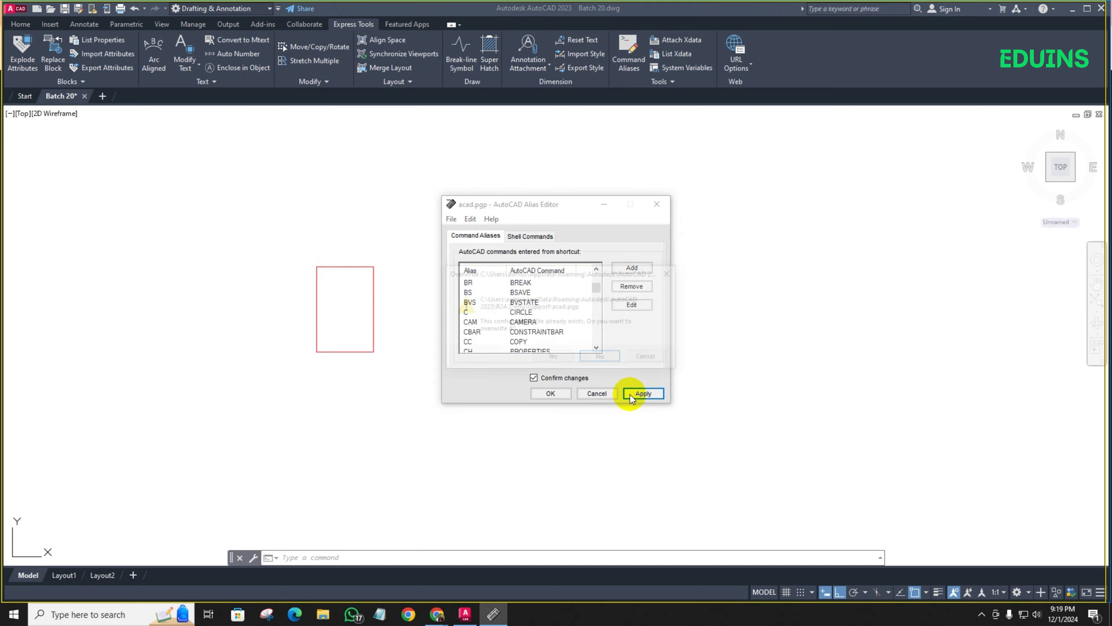
left_click(553, 359)
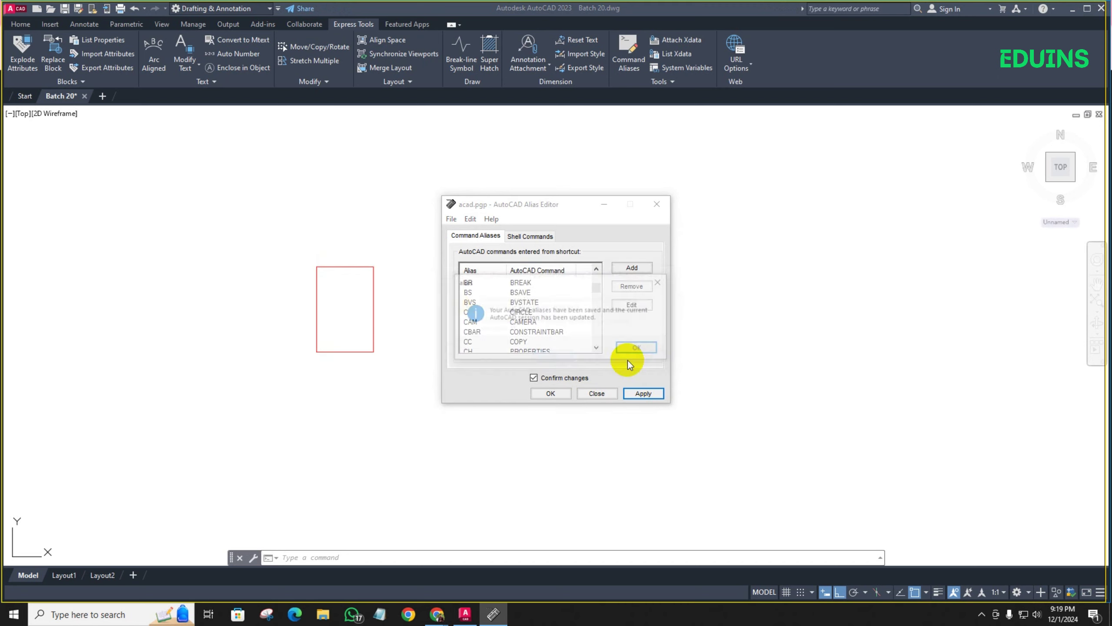
left_click(637, 349)
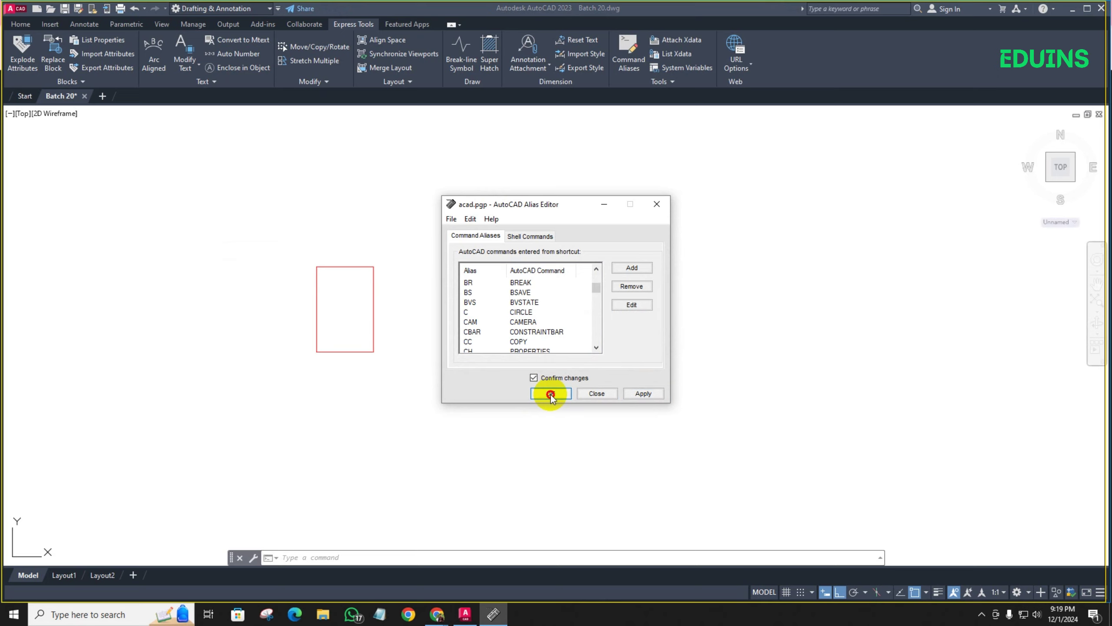
left_click(550, 394)
left_click(641, 349)
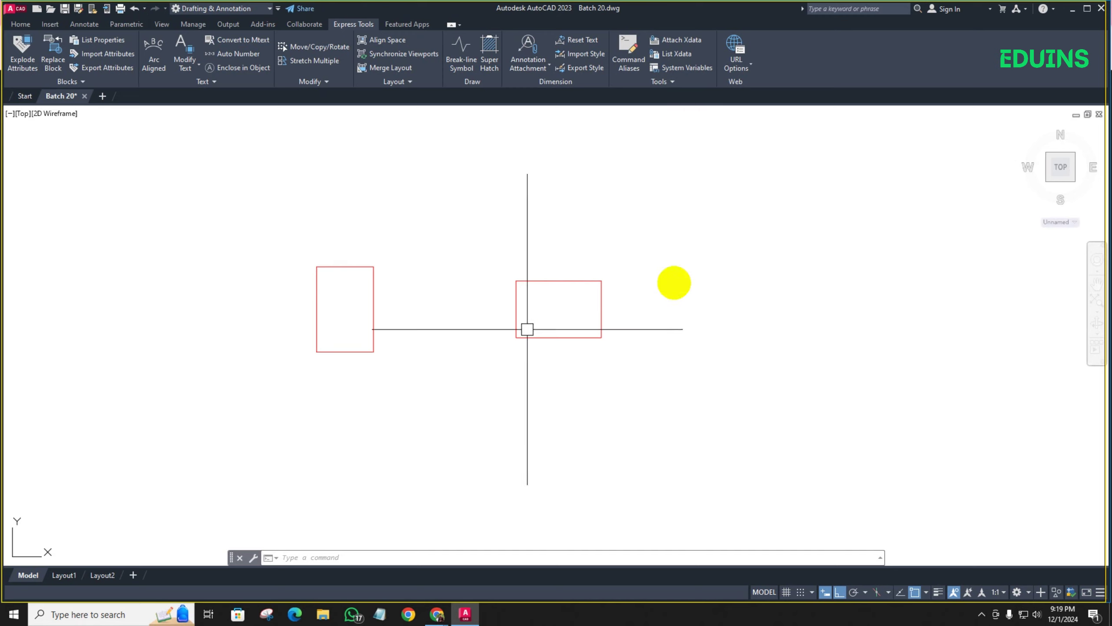
Try the CC alias by copying the horizontal column rectangle a short distance toward the plan
scroll(661, 256, "down", 4)
middle_click_drag(660, 256, 516, 258)
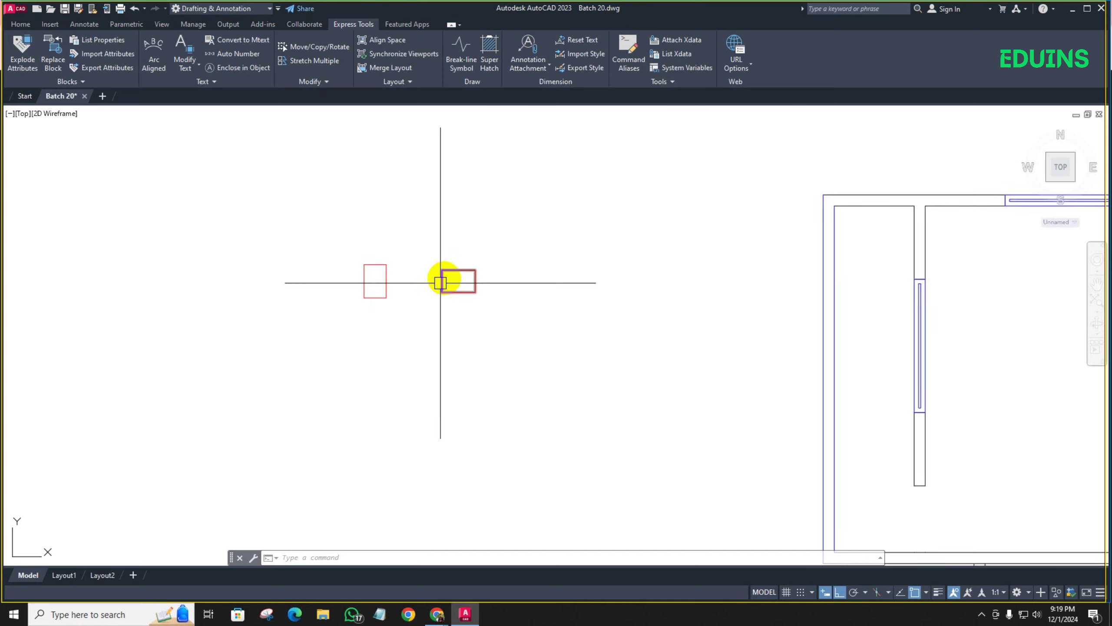
left_click(459, 270)
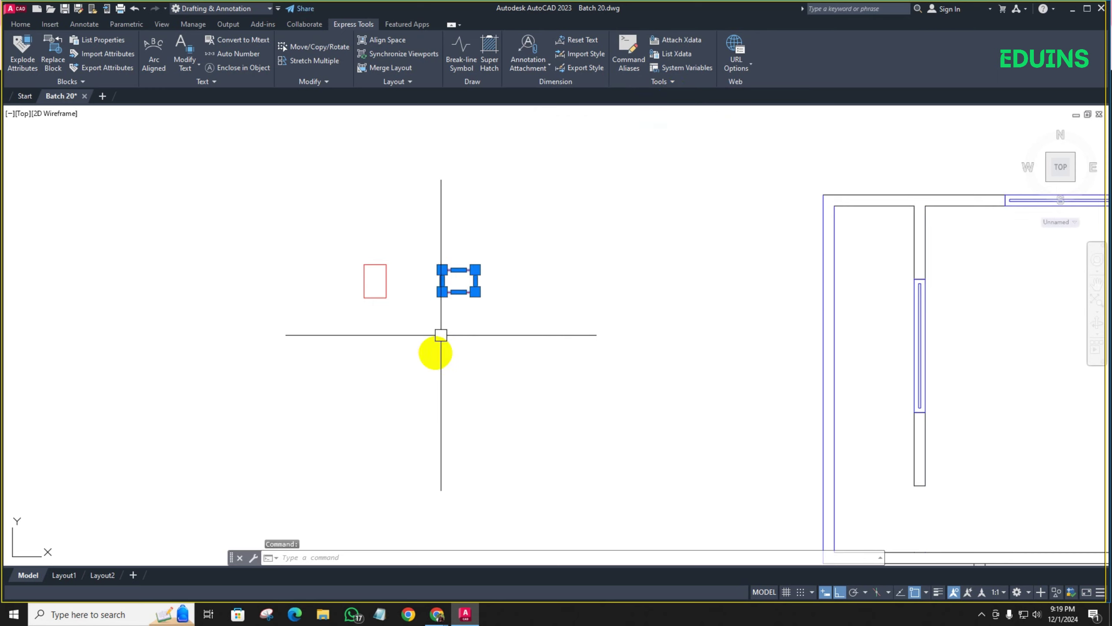
key("space")
left_click(436, 356)
left_click(560, 353)
key("Escape")
Erase the trial copy of the horizontal column rectangle
left_click(633, 342)
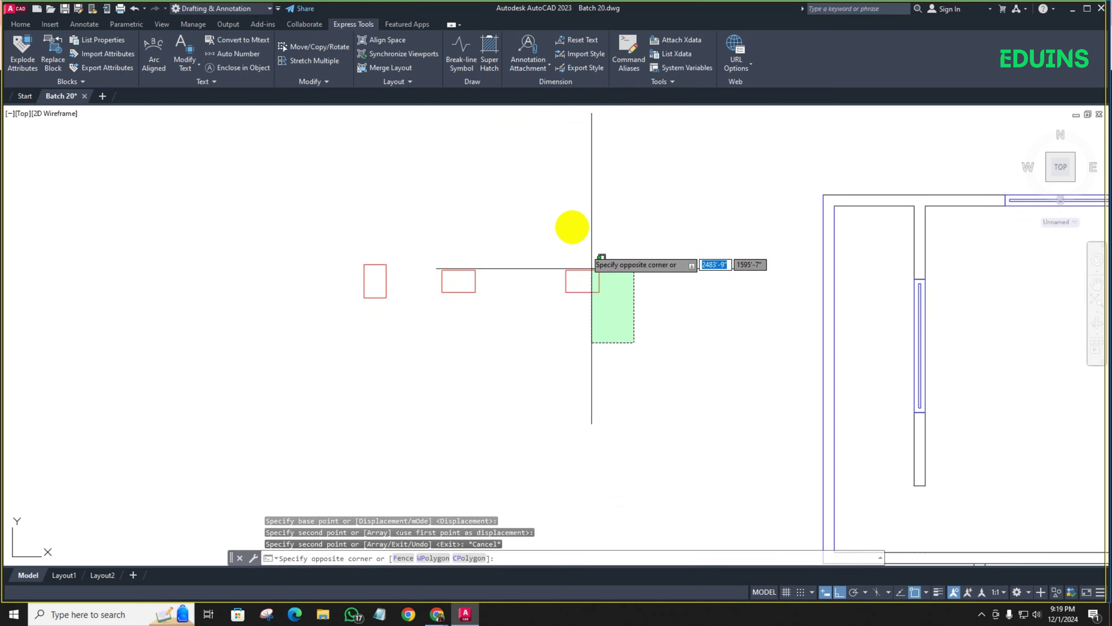
left_click(591, 268)
key("Delete")
Copy the vertical column by its upper-right corner, with Ortho off, onto the junction of the plan's top outer wall and leftmost inner wall
middle_click_drag(542, 333, 476, 328)
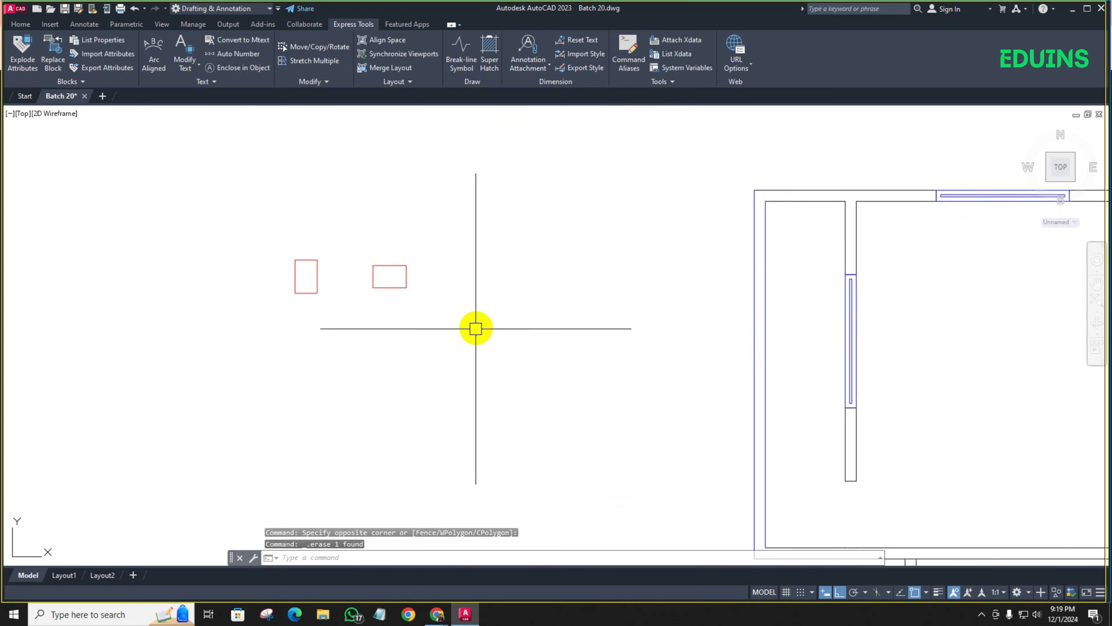
scroll(595, 277, "down", 2)
middle_click_drag(604, 275, 519, 278)
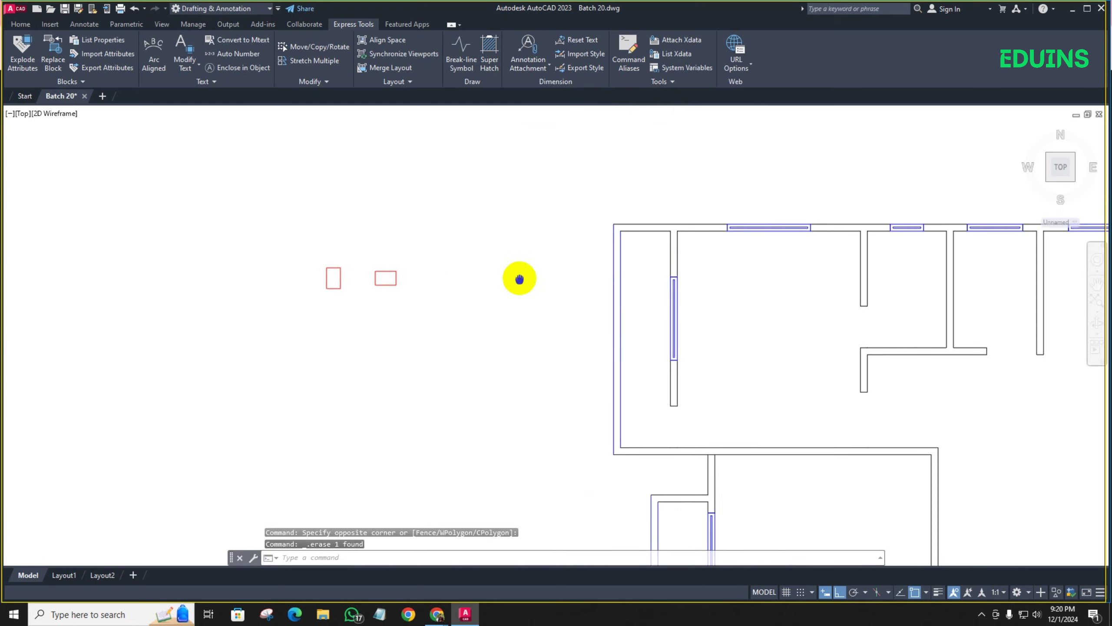
scroll(348, 278, "up", 4)
left_click(323, 262)
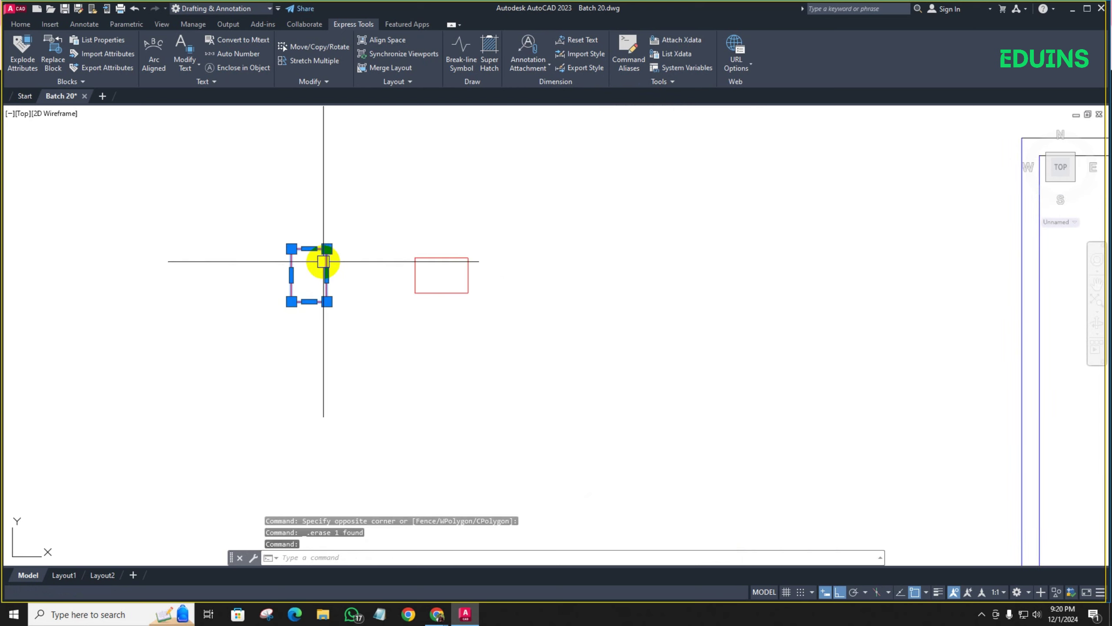
scroll(355, 268, "up", 4)
middle_click_drag(352, 266, 320, 314)
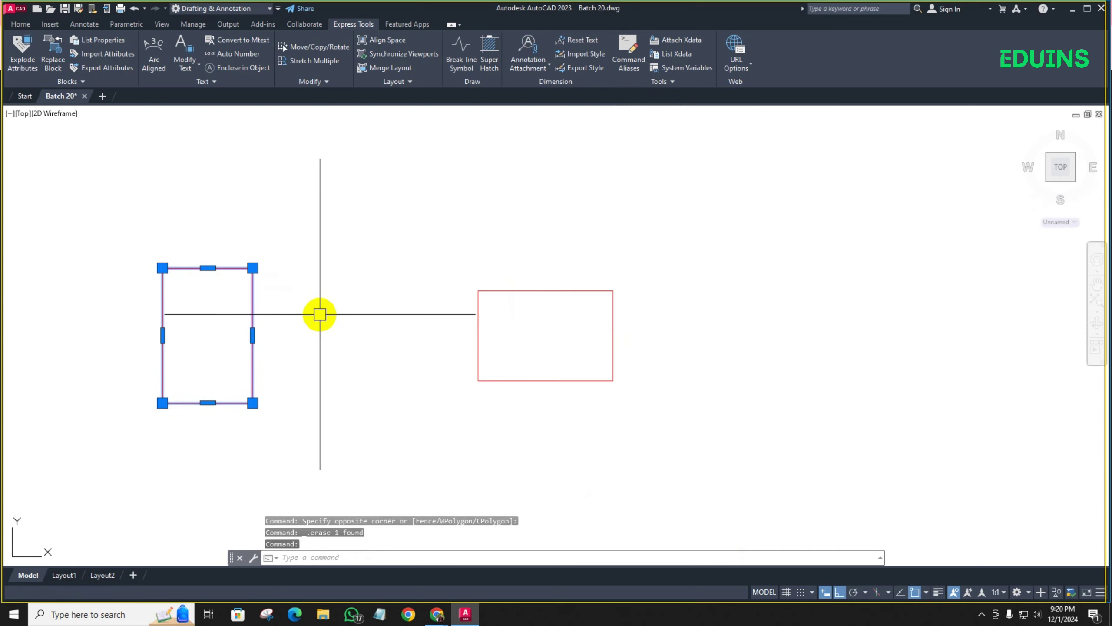
key("Return")
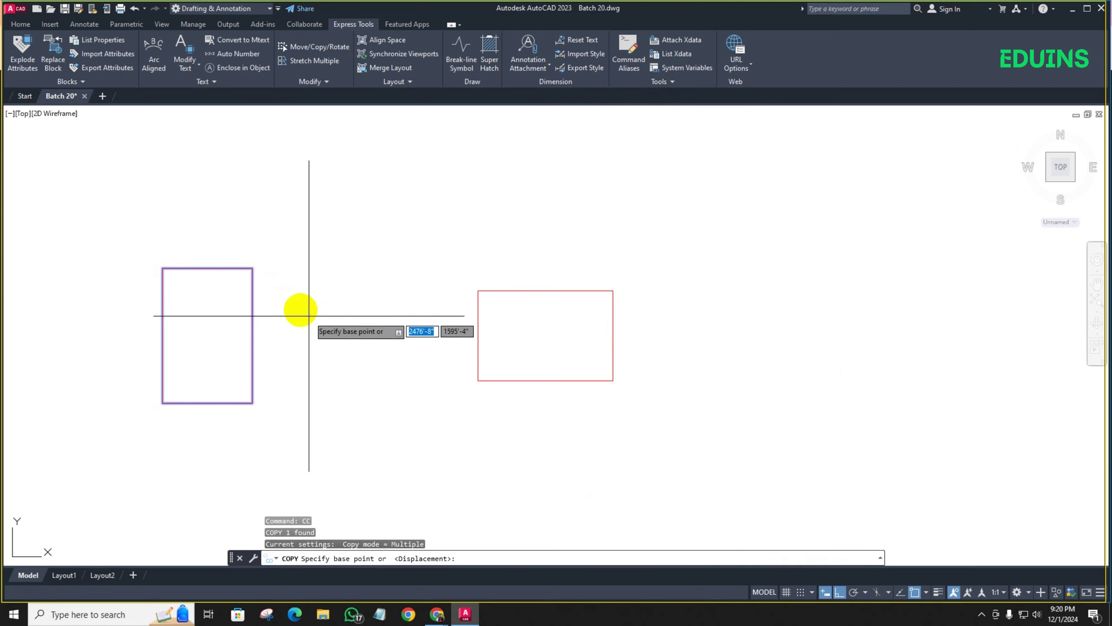
left_click(253, 268)
scroll(494, 262, "down", 8)
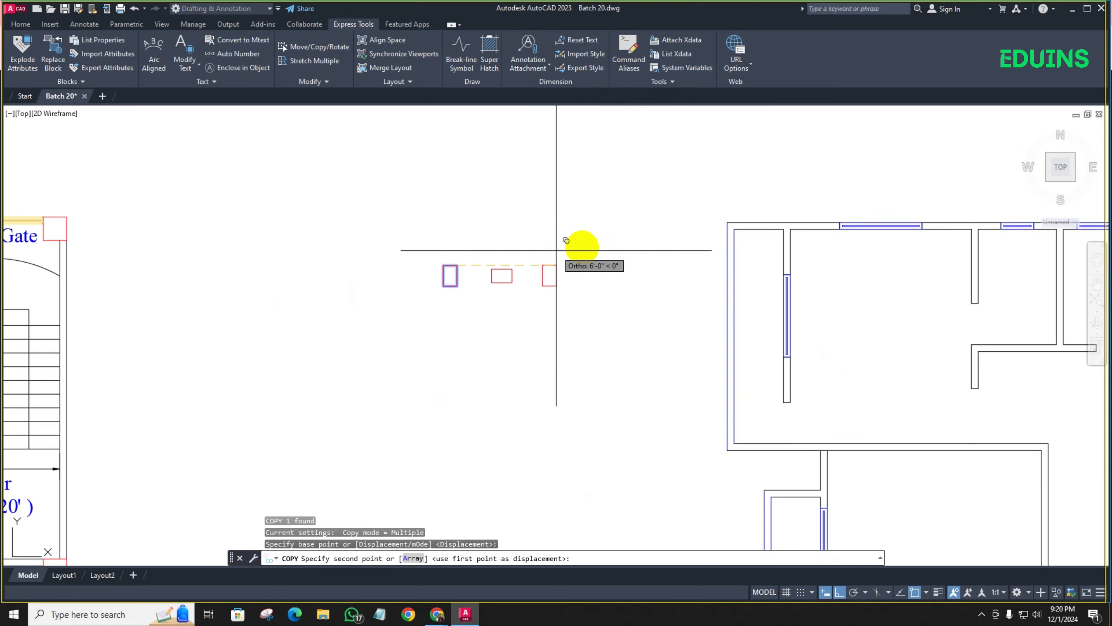
key("F8")
scroll(762, 250, "up", 8)
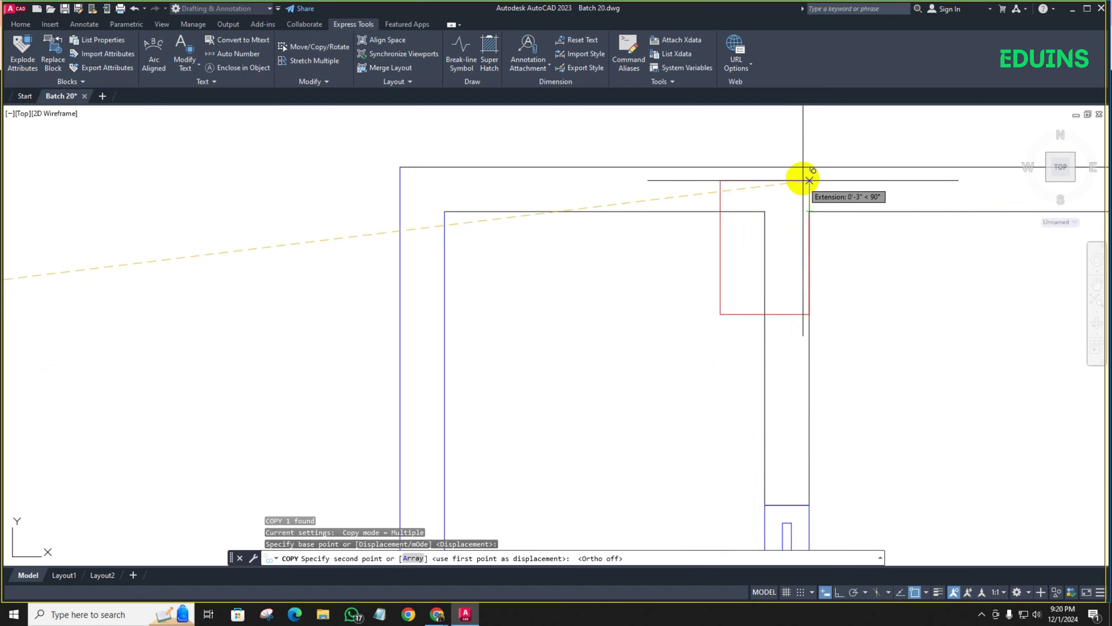
left_click(809, 167)
Place another copy of the vertical column at the plan's upper-right outer corner beside the stair
scroll(631, 258, "down", 4)
scroll(631, 260, "down", 4)
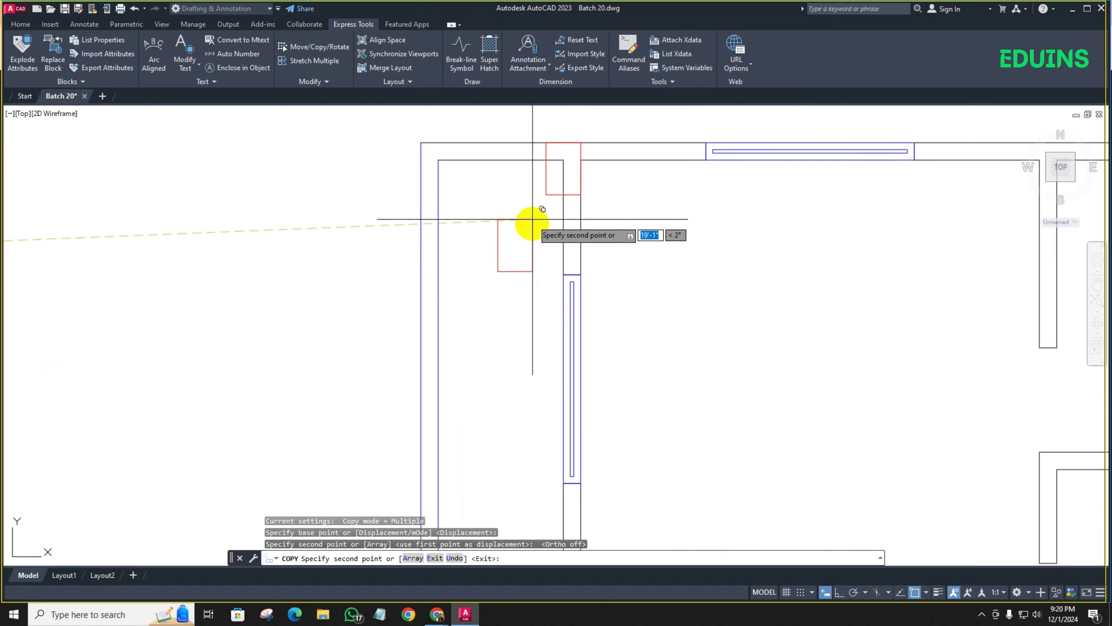
scroll(543, 200, "up", 2)
scroll(672, 238, "down", 4)
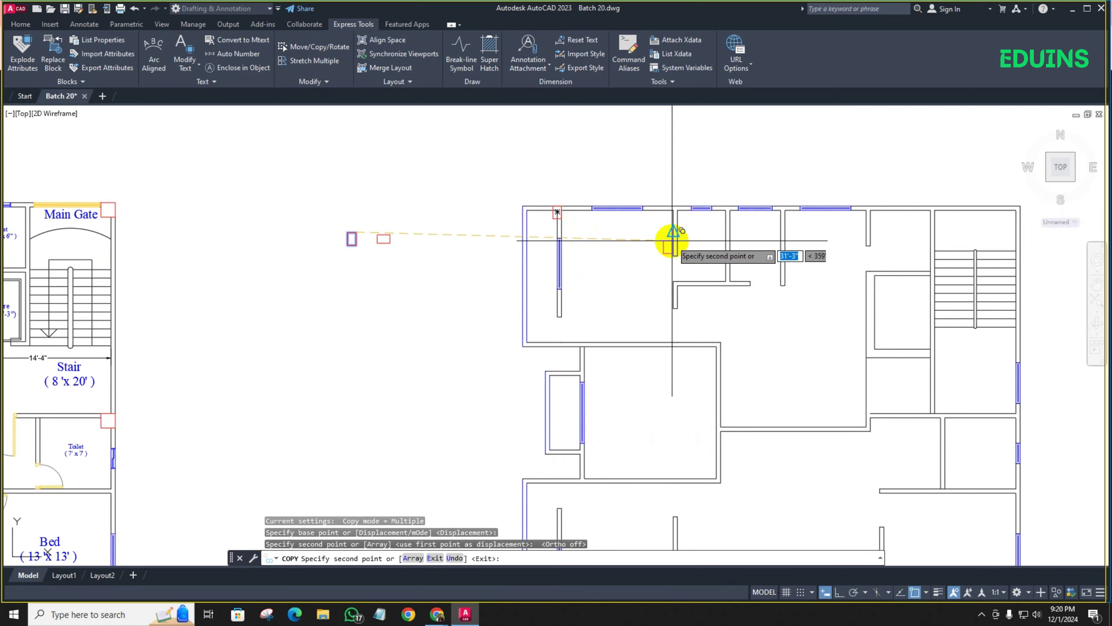
scroll(696, 230, "up", 3)
middle_click_drag(697, 232, 641, 179)
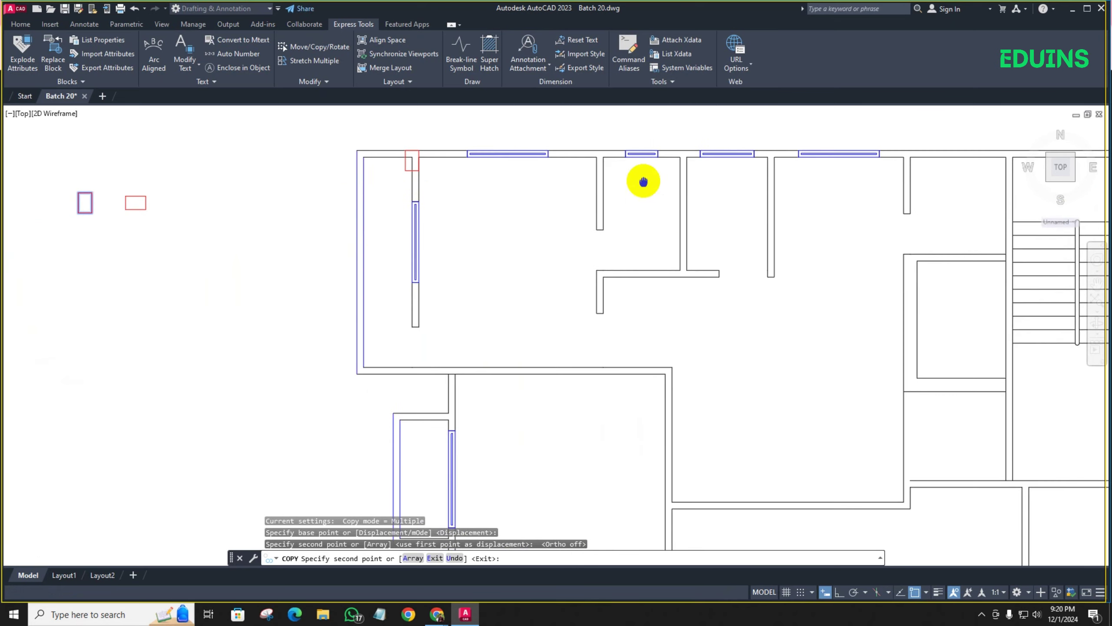
middle_click_drag(763, 211, 462, 233)
scroll(491, 228, "down", 2)
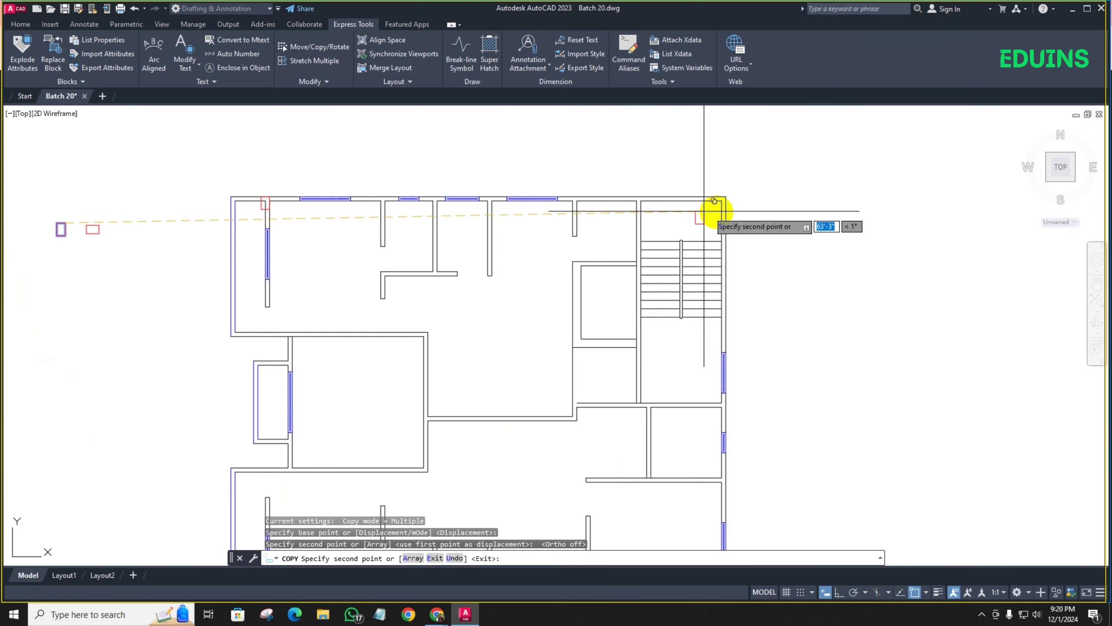
scroll(651, 178, "up", 6)
scroll(552, 241, "down", 5)
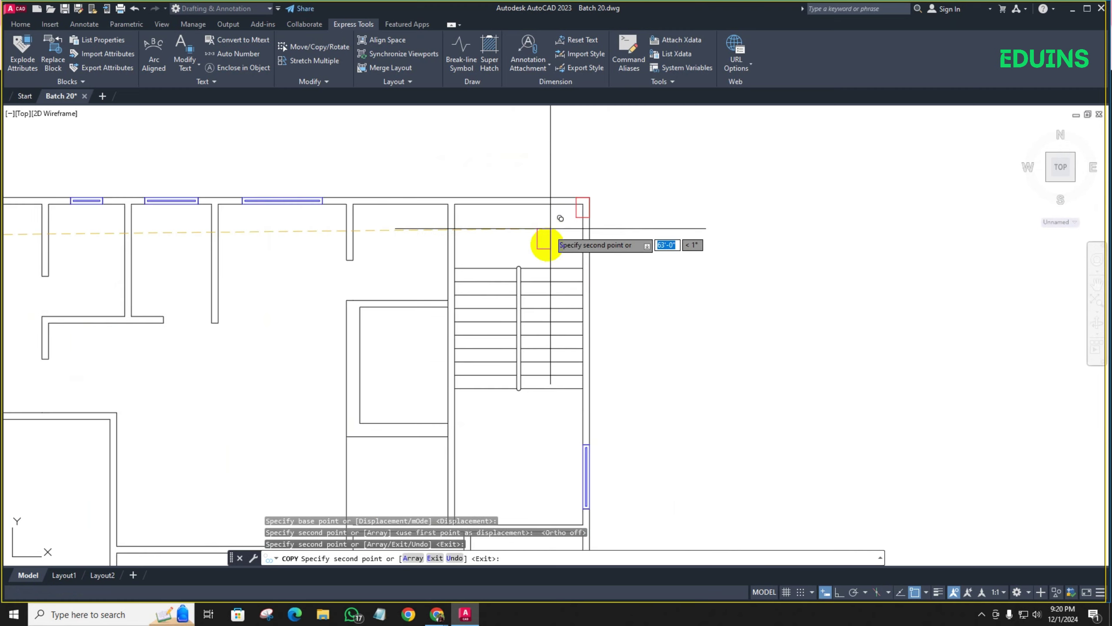
Place vertical column copies at the middle-left room's upper-left wall junction and where the lower-left partition meets the bottom outer wall
scroll(296, 280, "up", 8)
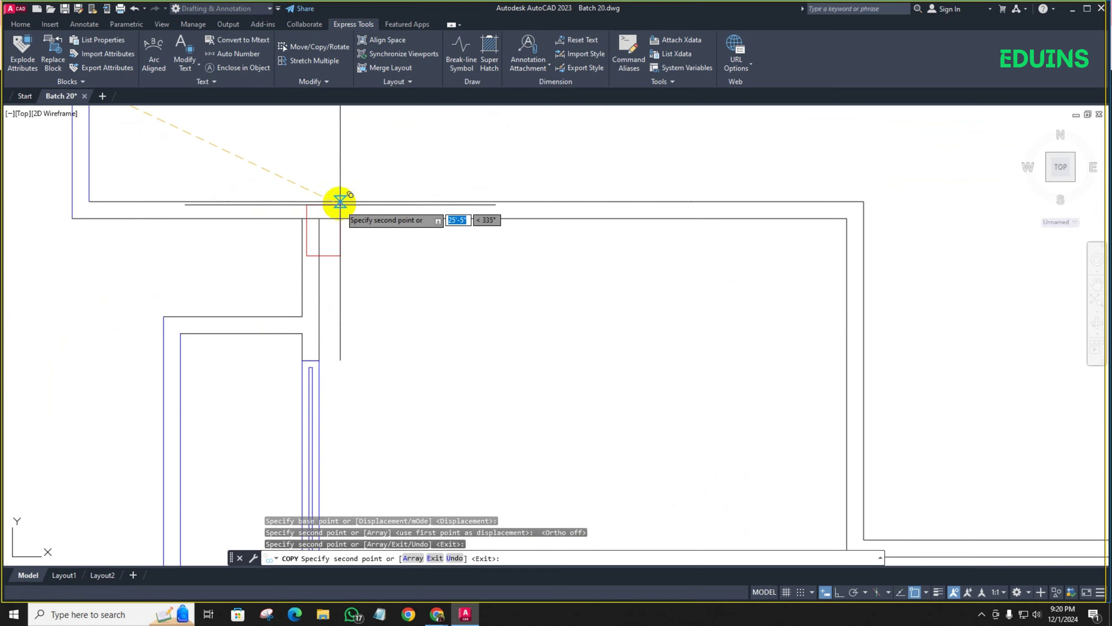
scroll(397, 285, "down", 5)
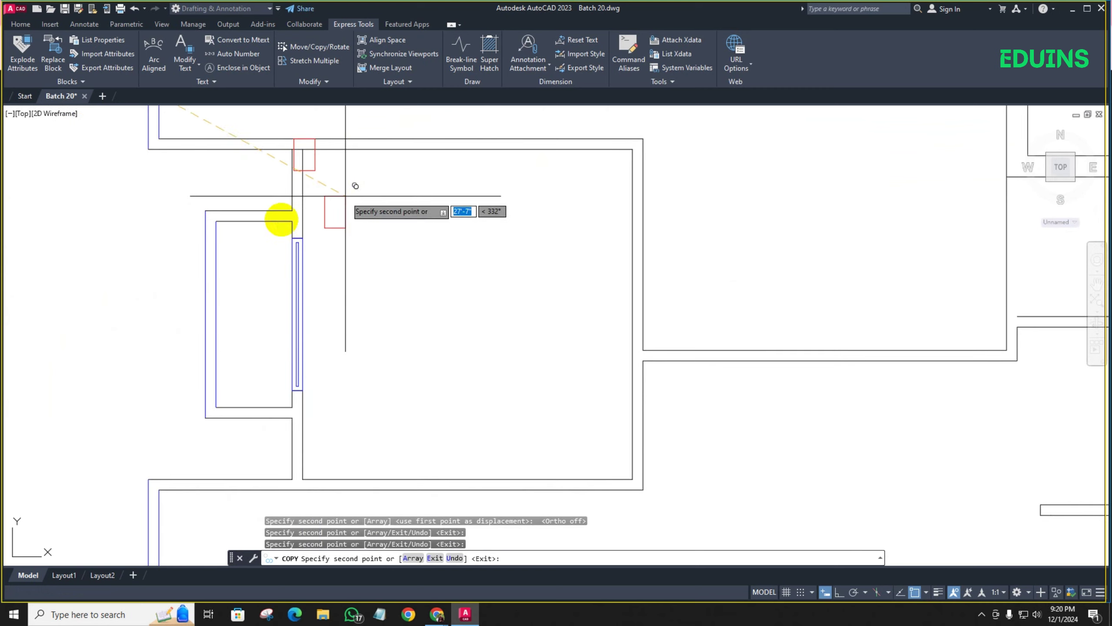
scroll(307, 376, "up", 2)
middle_click_drag(305, 377, 328, 213)
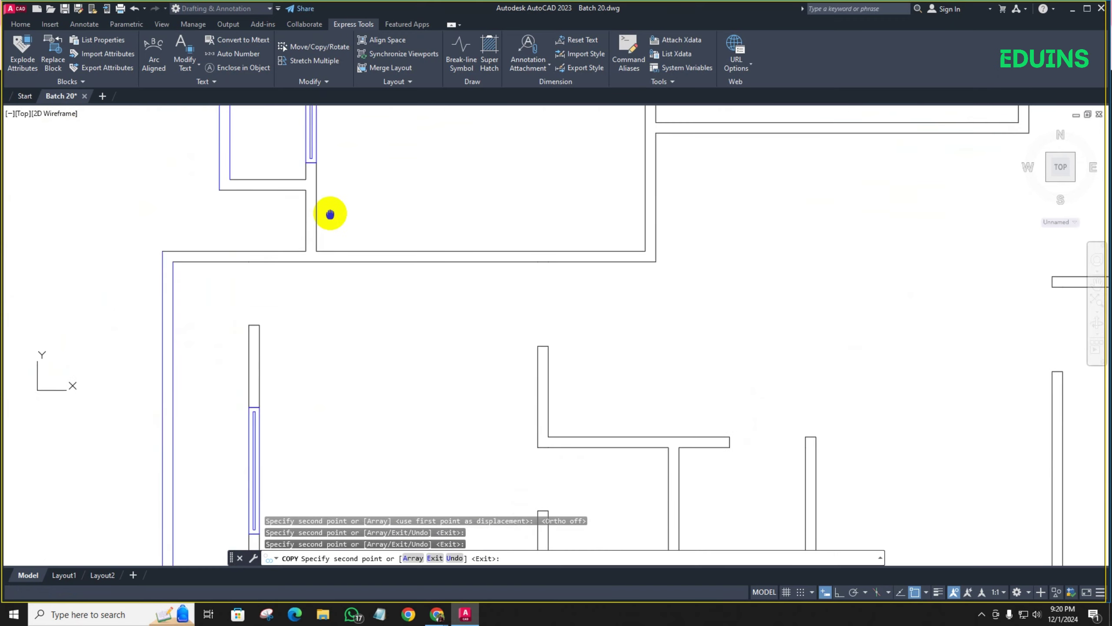
scroll(294, 228, "down", 2)
scroll(283, 237, "down", 2)
scroll(279, 241, "up", 5)
scroll(272, 261, "down", 3)
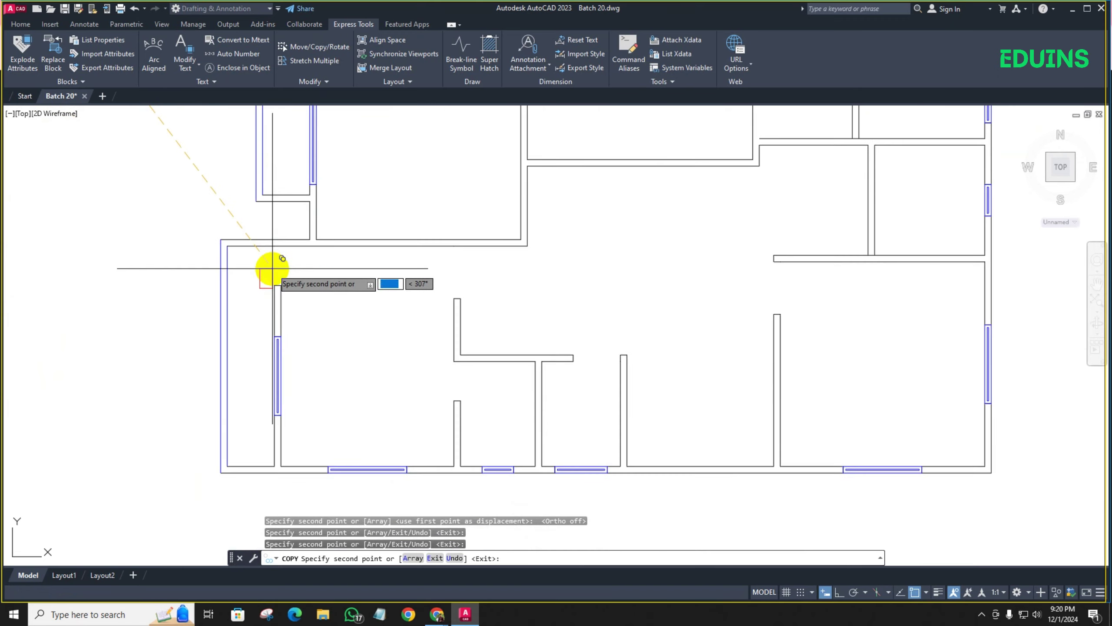
scroll(296, 385, "up", 3)
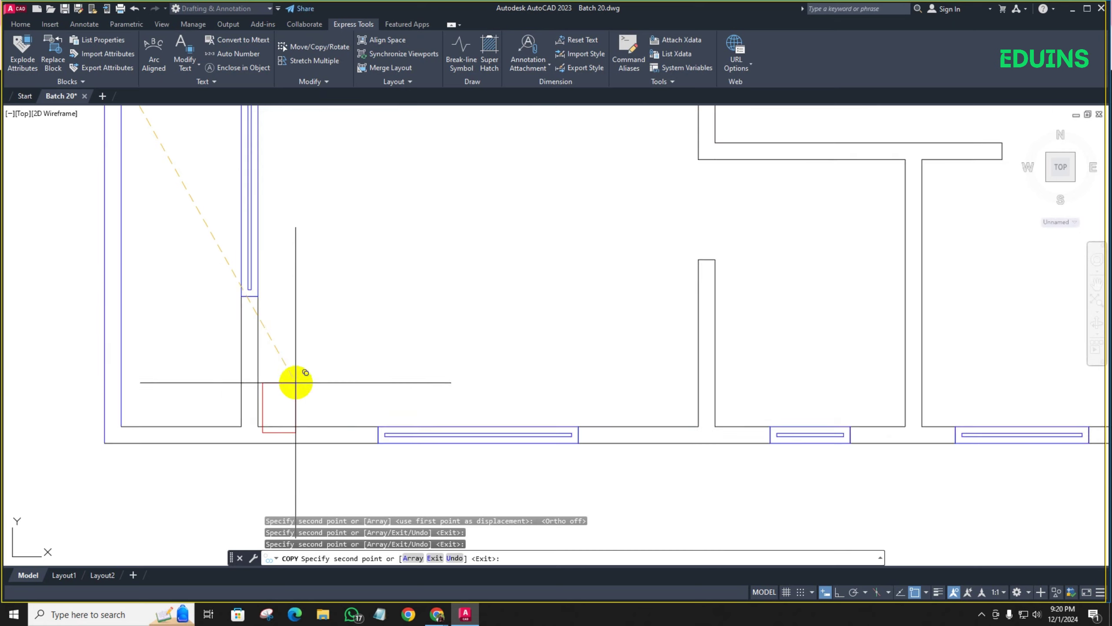
middle_click_drag(295, 385, 294, 267)
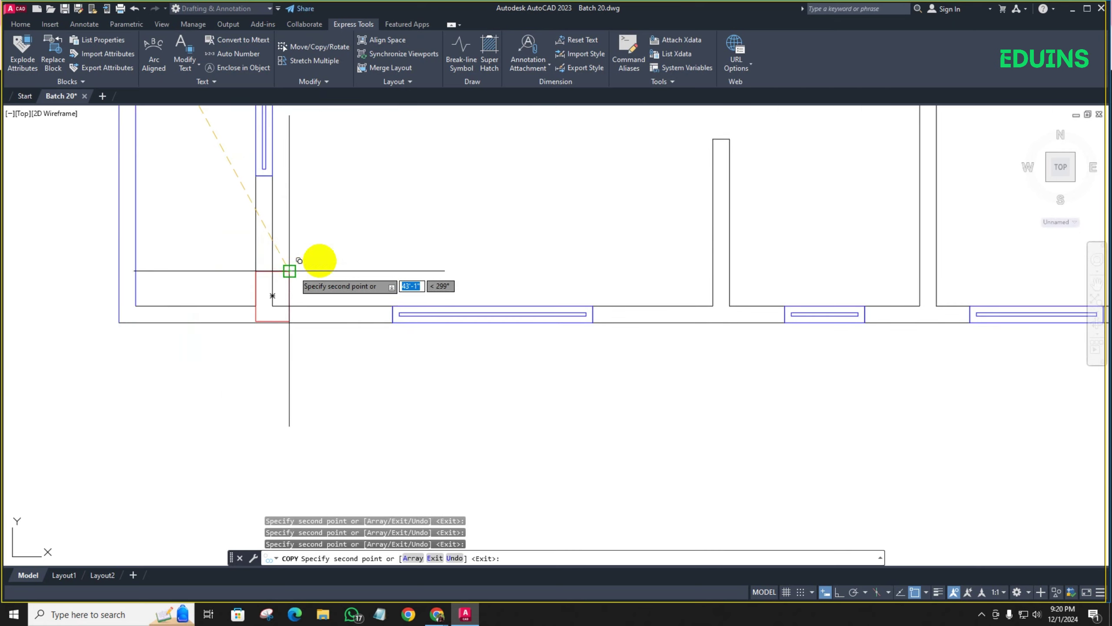
Place vertical column copies along the bottom outer wall at the toilet partition, the right bedroom partition and the lower-right corner
scroll(306, 258, "down", 3)
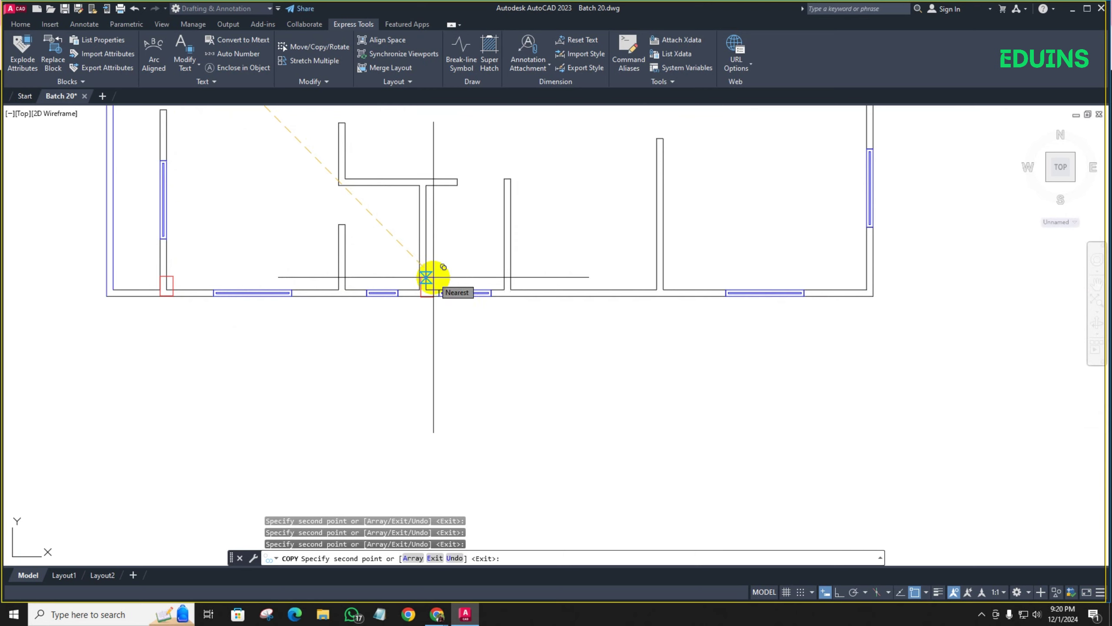
left_click(426, 275)
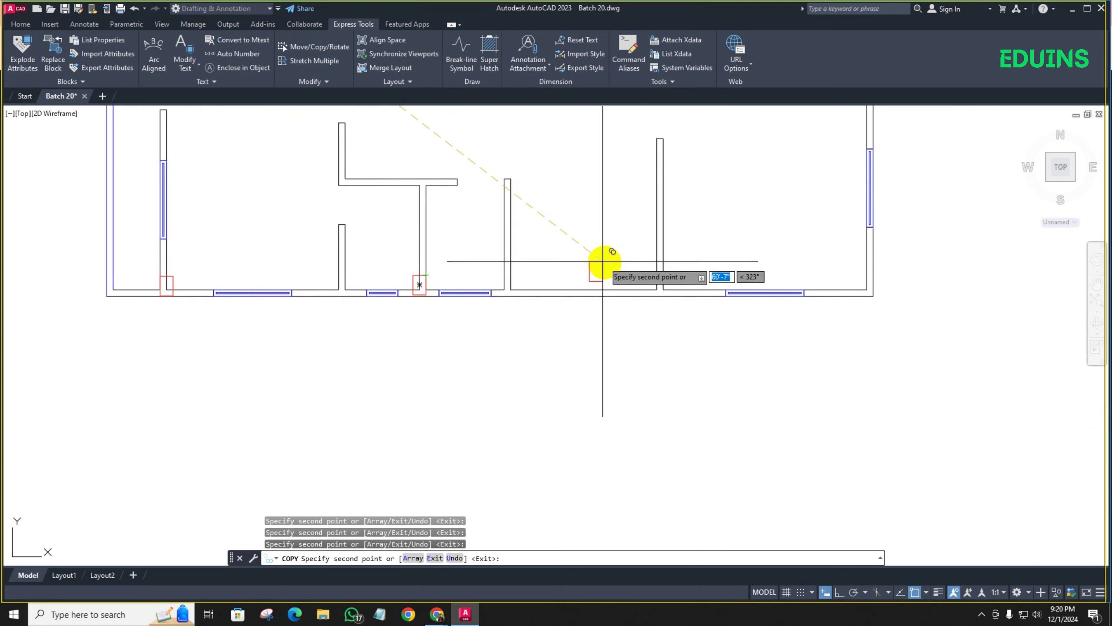
left_click(663, 274)
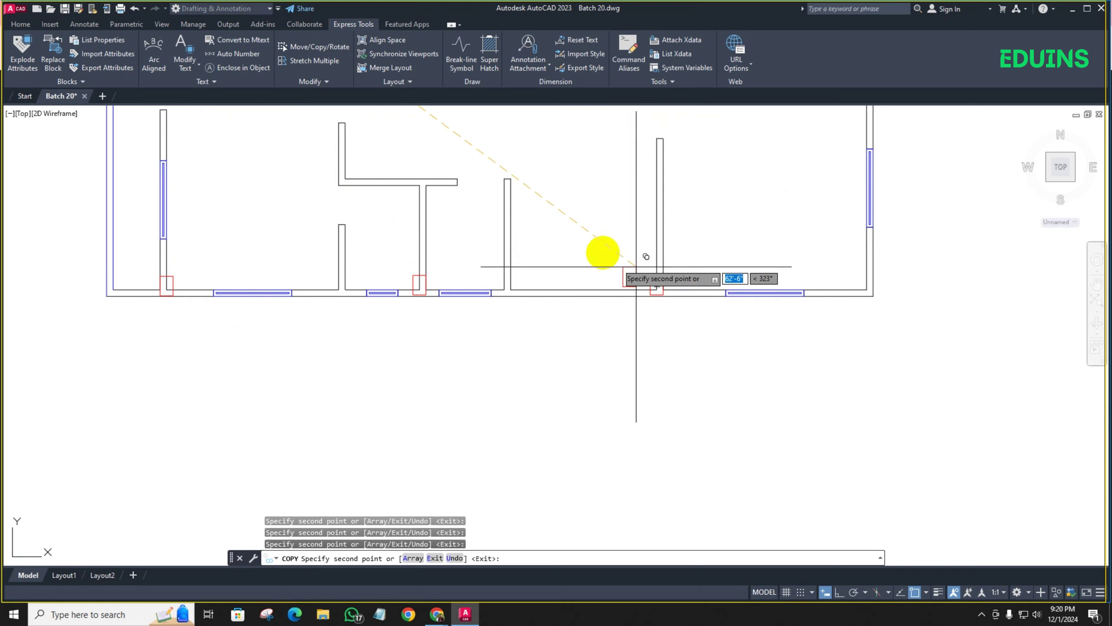
middle_click_drag(603, 249, 429, 241)
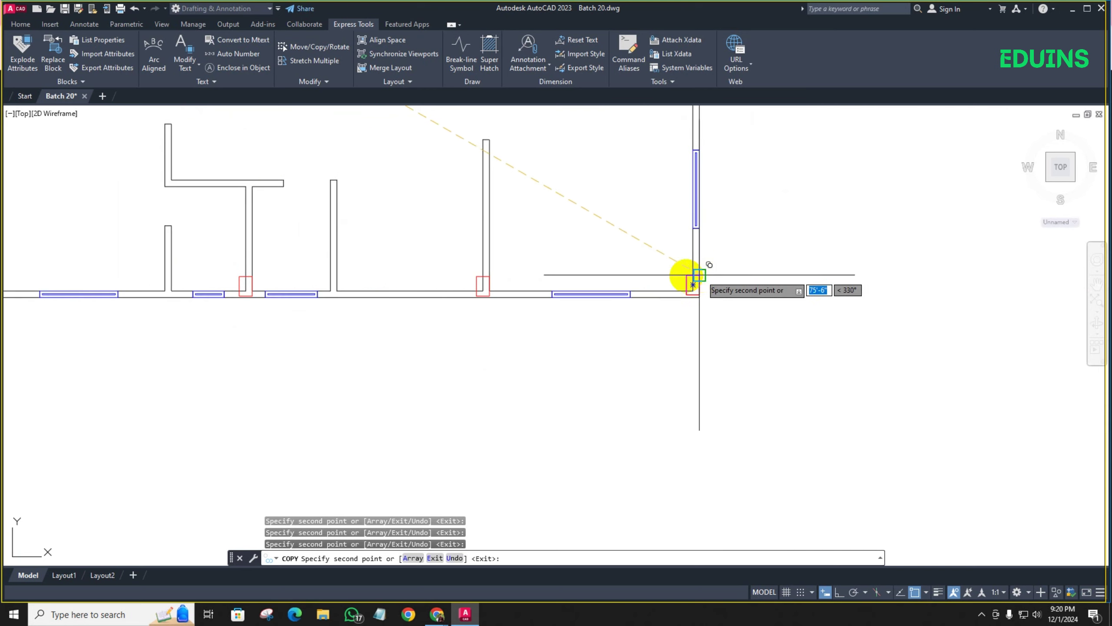
scroll(613, 287, "down", 5)
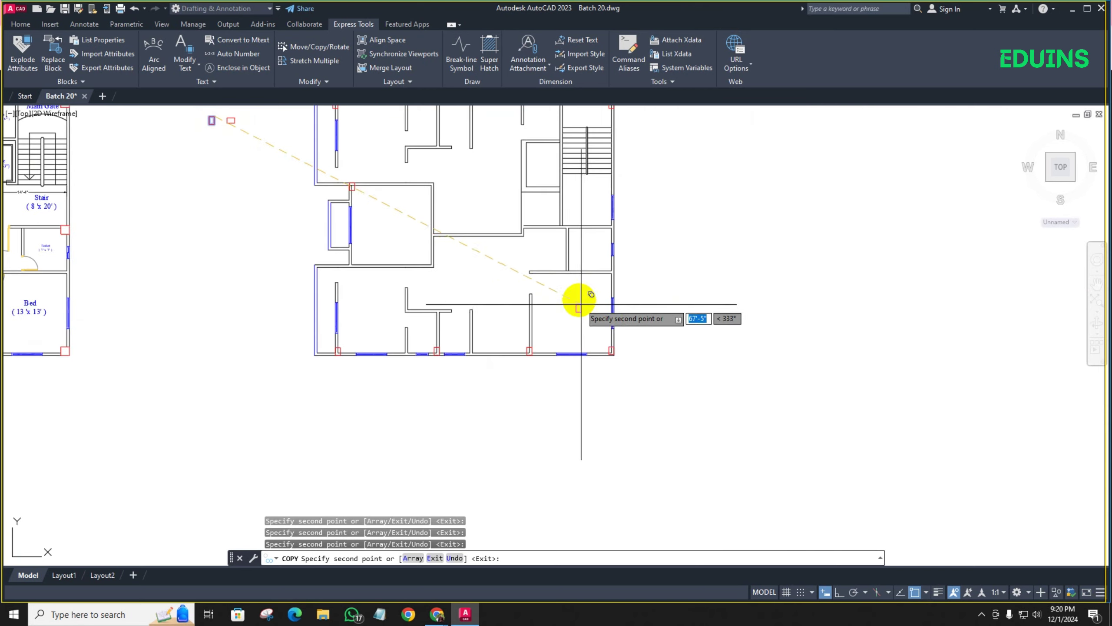
Place vertical column copies at the wall corner below the lift and at the top outer wall's short partition above the lift
scroll(558, 298, "up", 6)
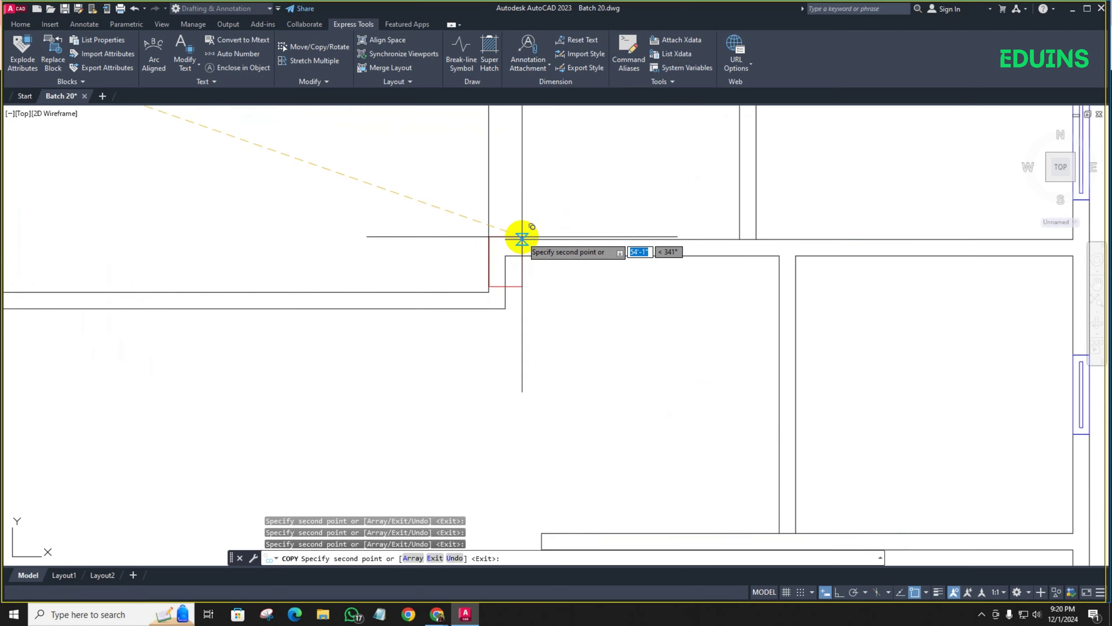
left_click(521, 238)
scroll(521, 268, "down", 2)
middle_click_drag(523, 275, 512, 368)
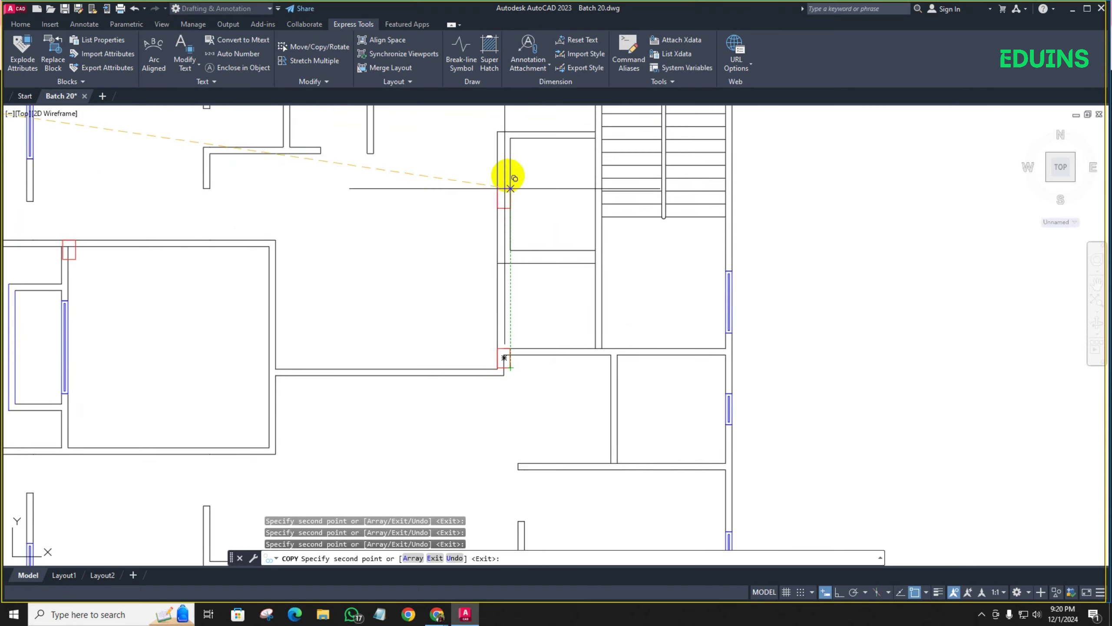
scroll(494, 228, "down", 3)
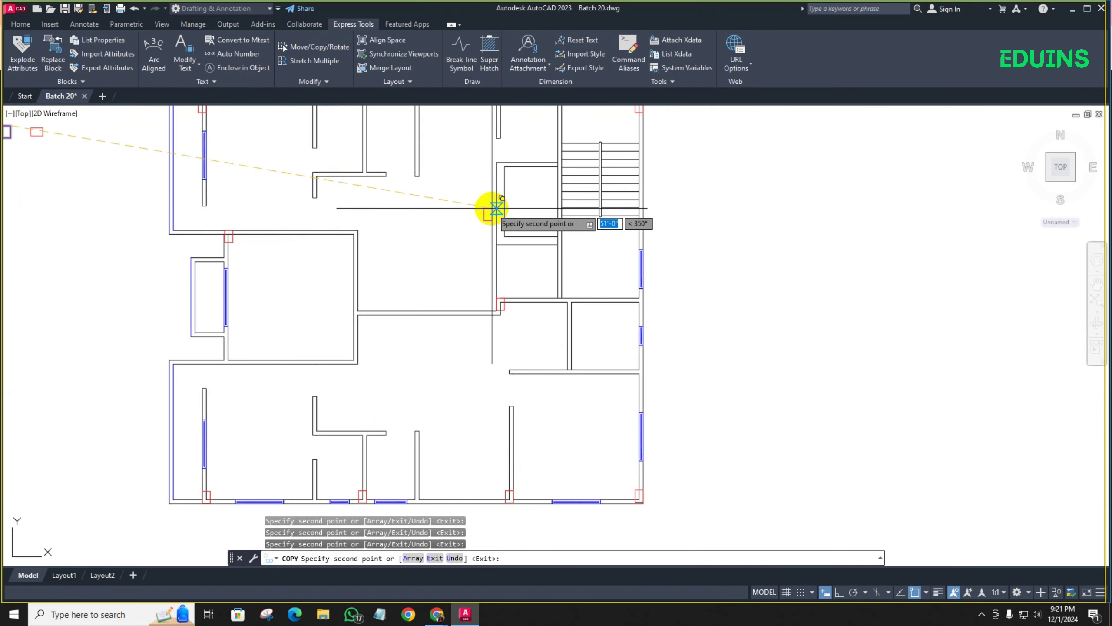
scroll(484, 235, "up", 5)
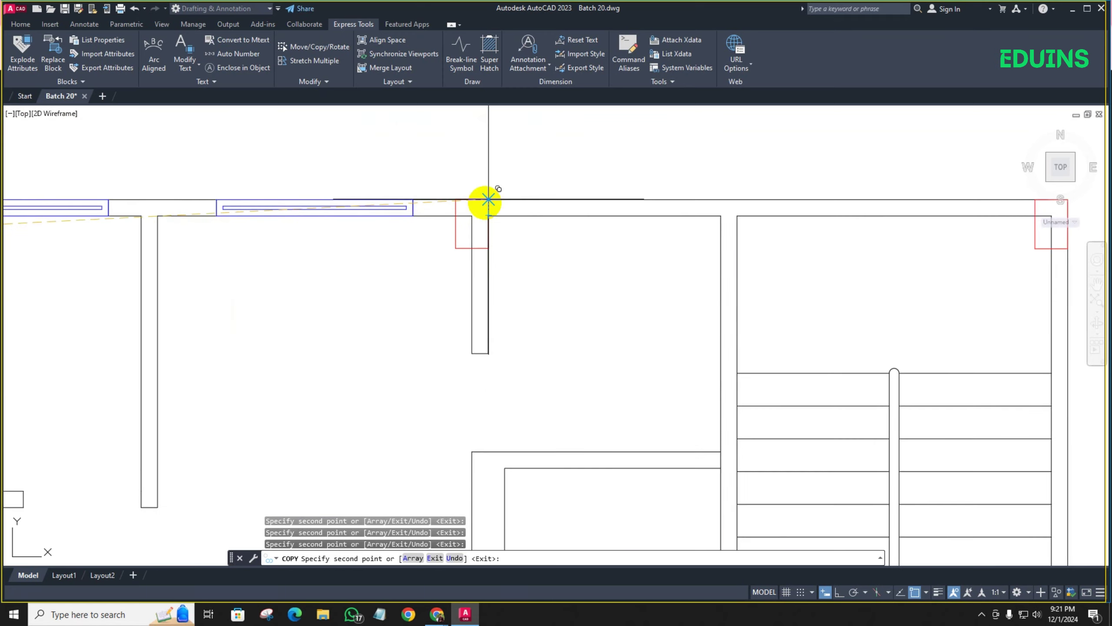
scroll(489, 200, "down", 5)
scroll(472, 286, "up", 3)
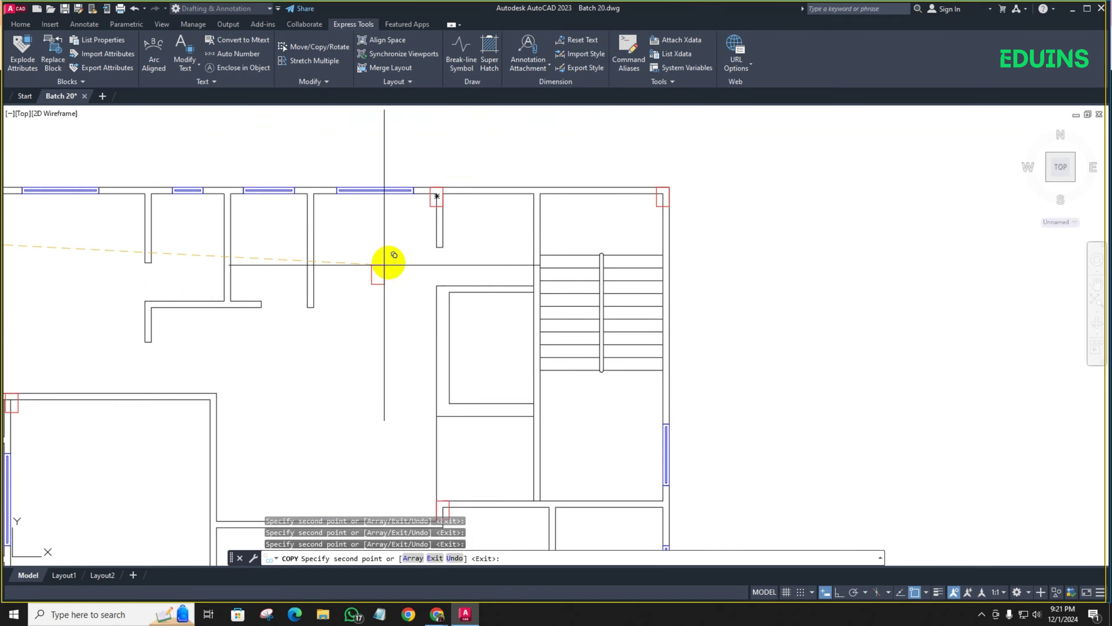
Place vertical column copies at the middle-left room's upper-right corner and beside the second window of the top wall, and end the copy
scroll(385, 262, "down", 6)
mouse_move(397, 305)
middle_mouse_down()
mouse_move(398, 264)
mouse_move(397, 330)
middle_mouse_up()
scroll(385, 320, "up", 6)
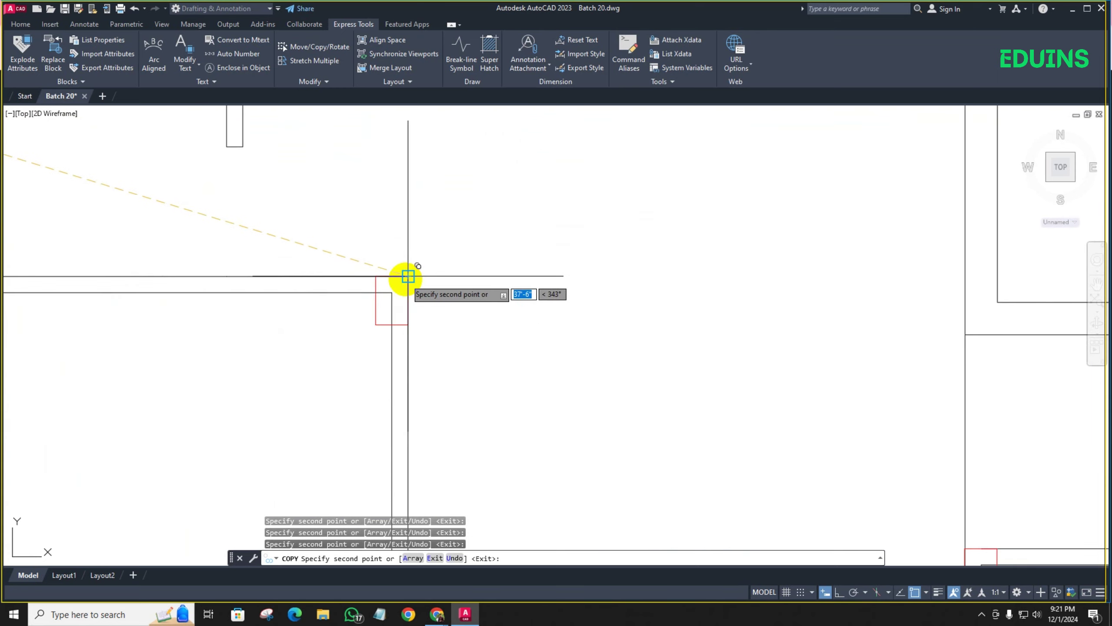
scroll(463, 330, "down", 6)
scroll(392, 266, "up", 3)
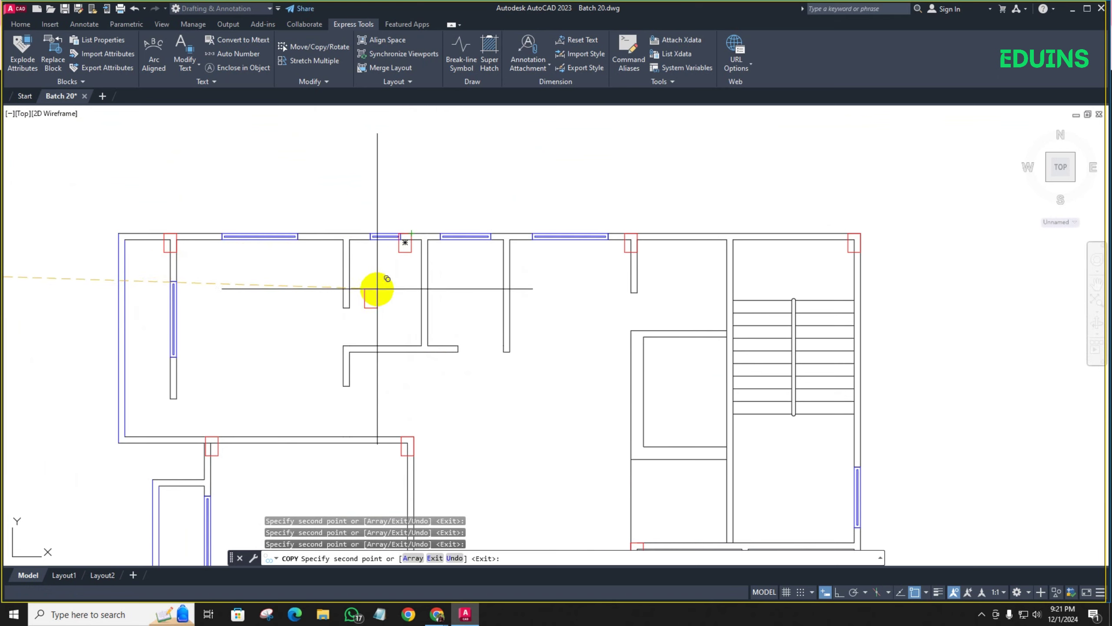
scroll(377, 288, "down", 5)
key("Escape")
middle_click_drag(429, 297, 424, 287)
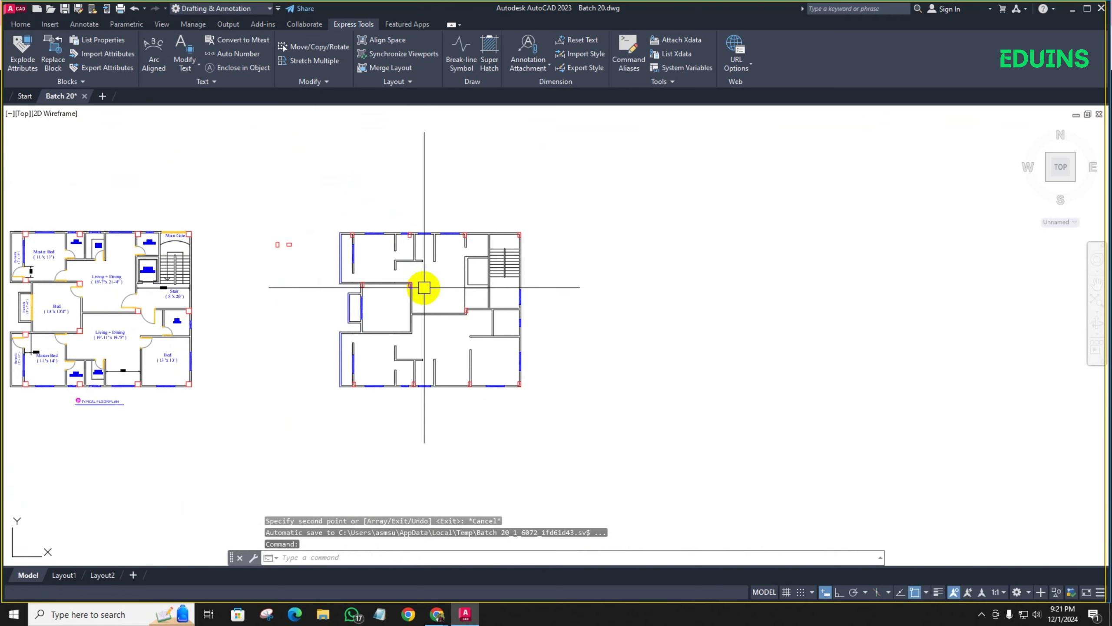
scroll(372, 266, "up", 6)
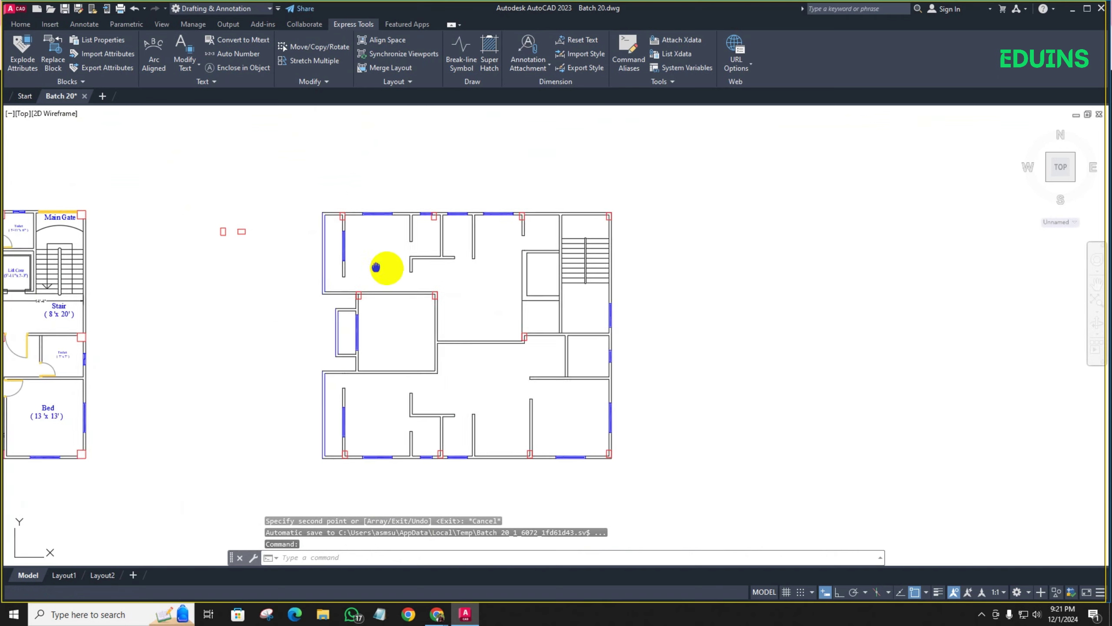
scroll(396, 244, "down", 2)
middle_click_drag(396, 245, 403, 282)
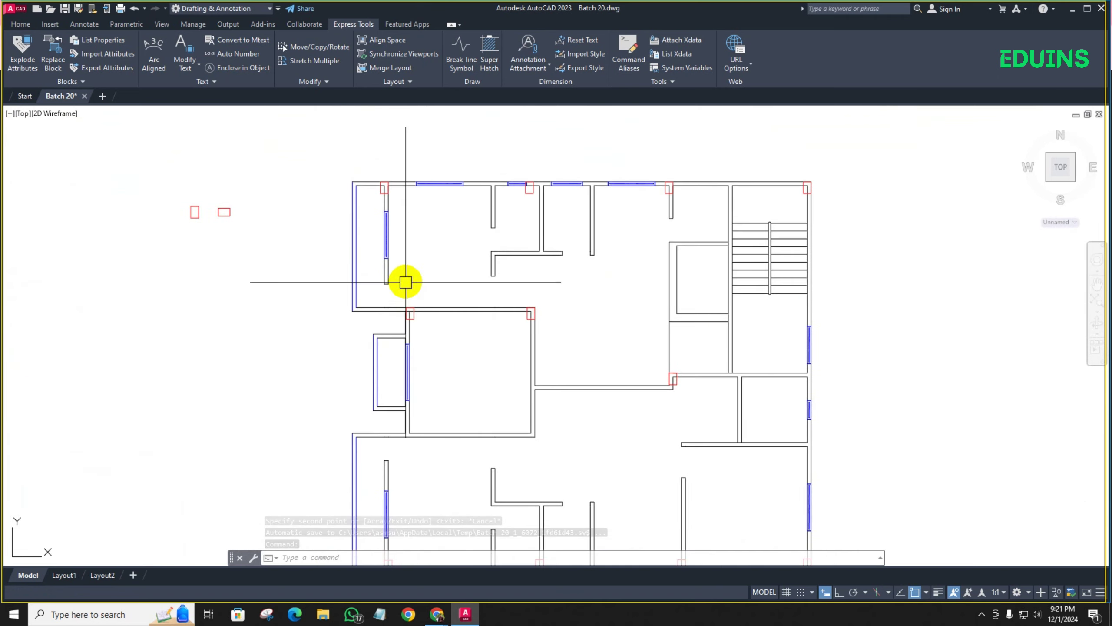
scroll(414, 313, "up", 4)
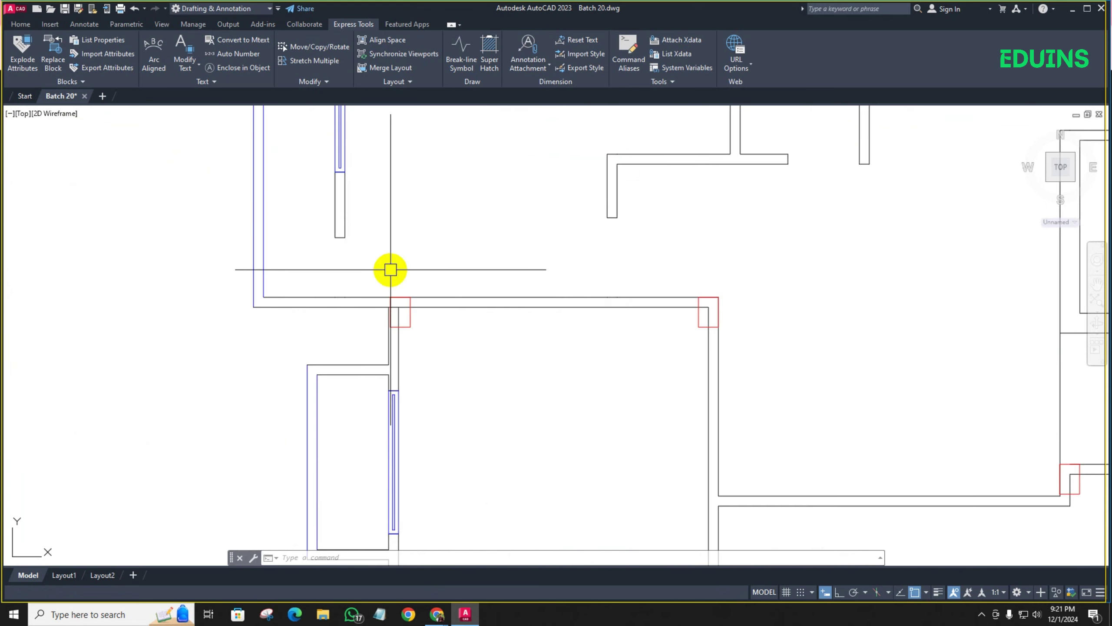
scroll(390, 269, "down", 8)
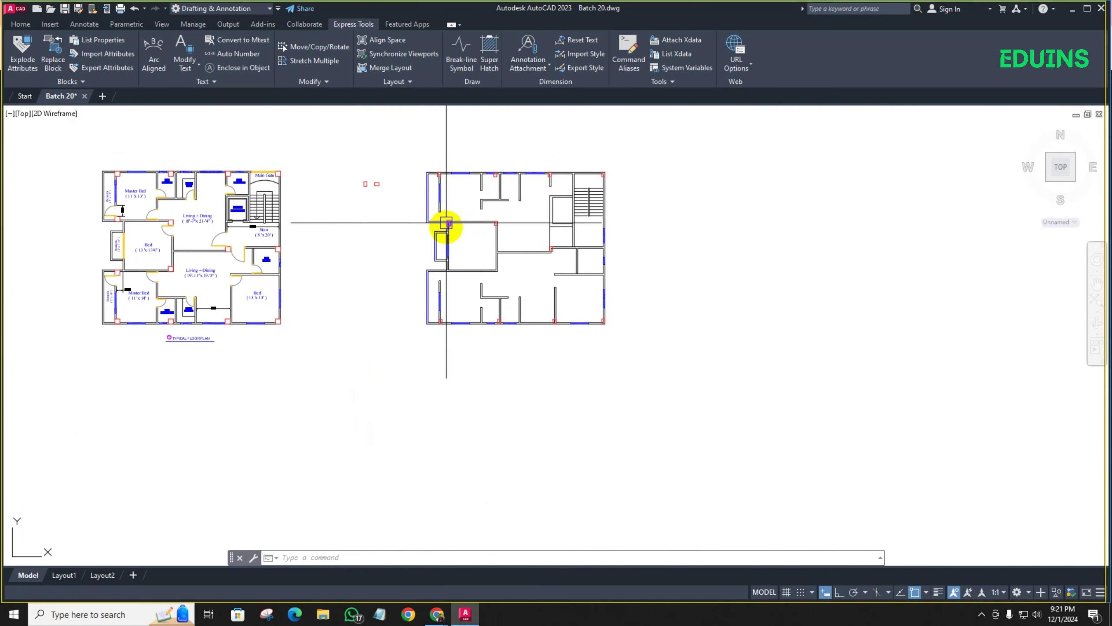
Compare the column positions around the middle-left bed room and barandas in the finished plan with those in the copy
scroll(124, 223, "up", 6)
scroll(133, 239, "down", 4)
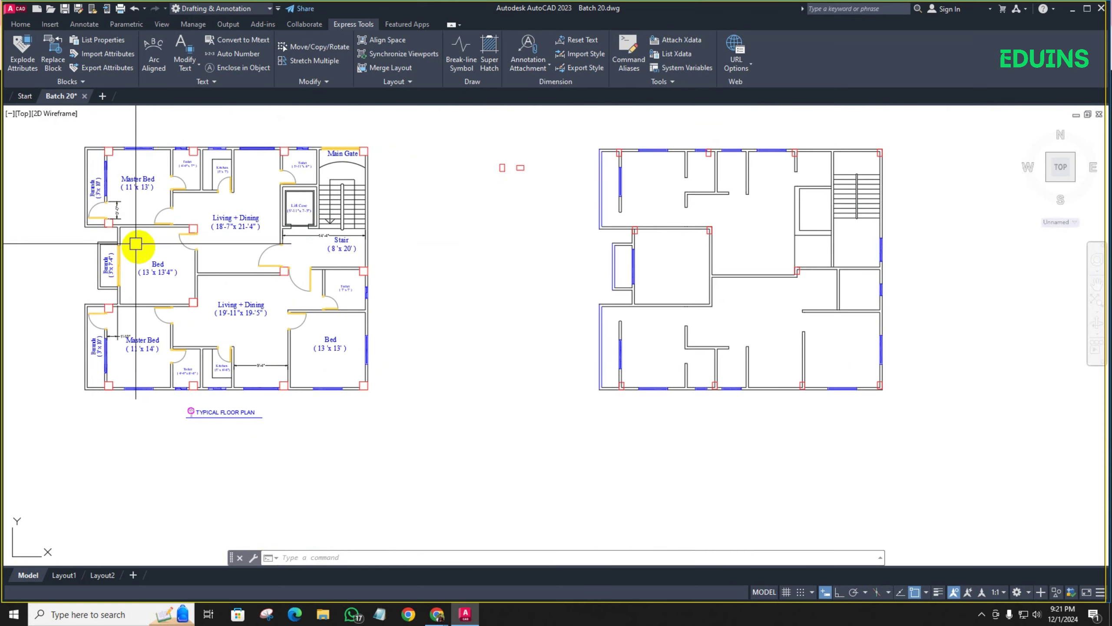
middle_click_drag(135, 244, 184, 223)
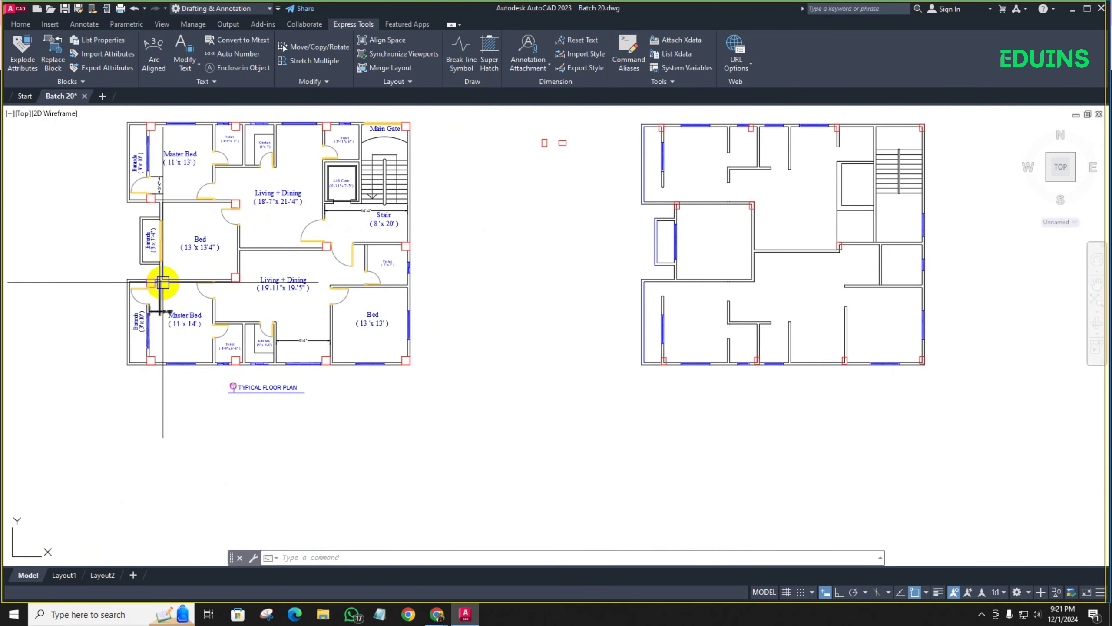
scroll(149, 220, "up", 4)
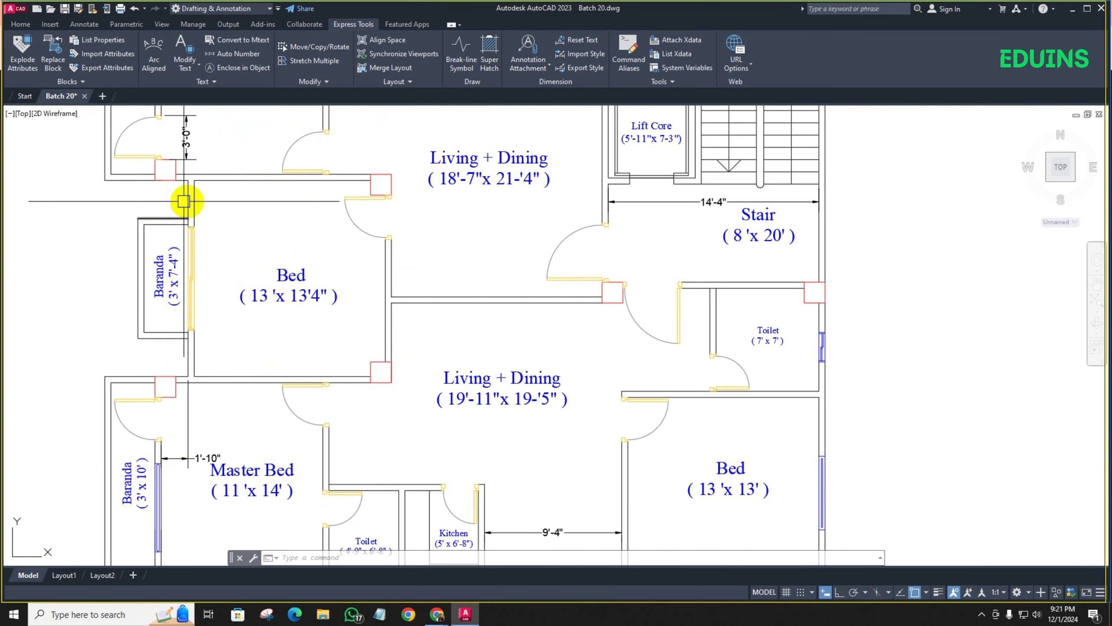
scroll(186, 206, "down", 2)
scroll(248, 232, "down", 3)
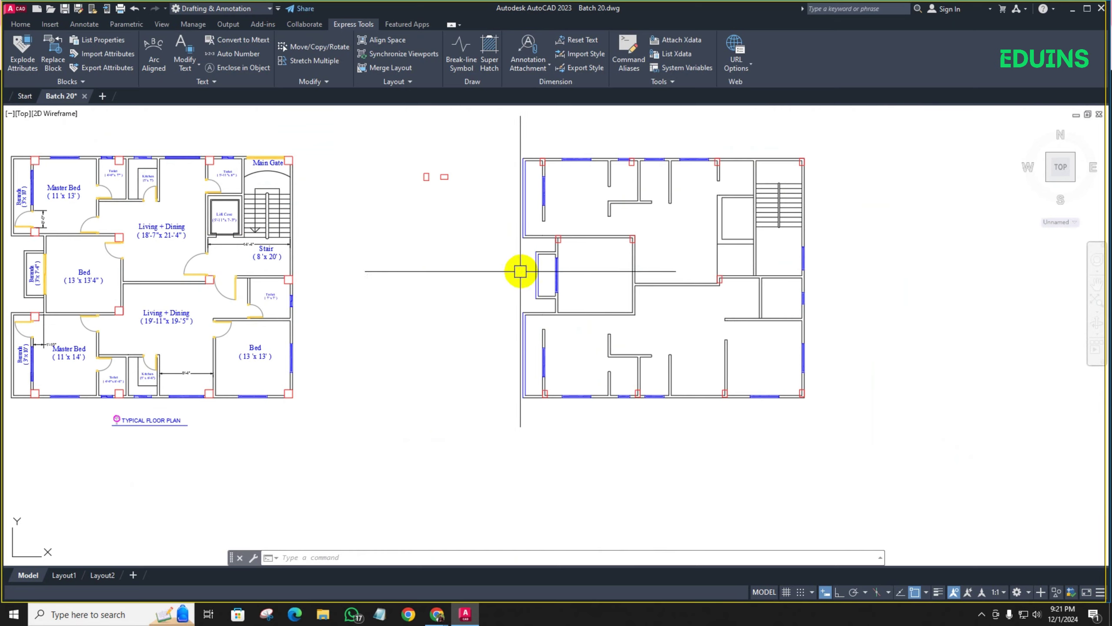
scroll(568, 219, "up", 5)
scroll(551, 181, "down", 3)
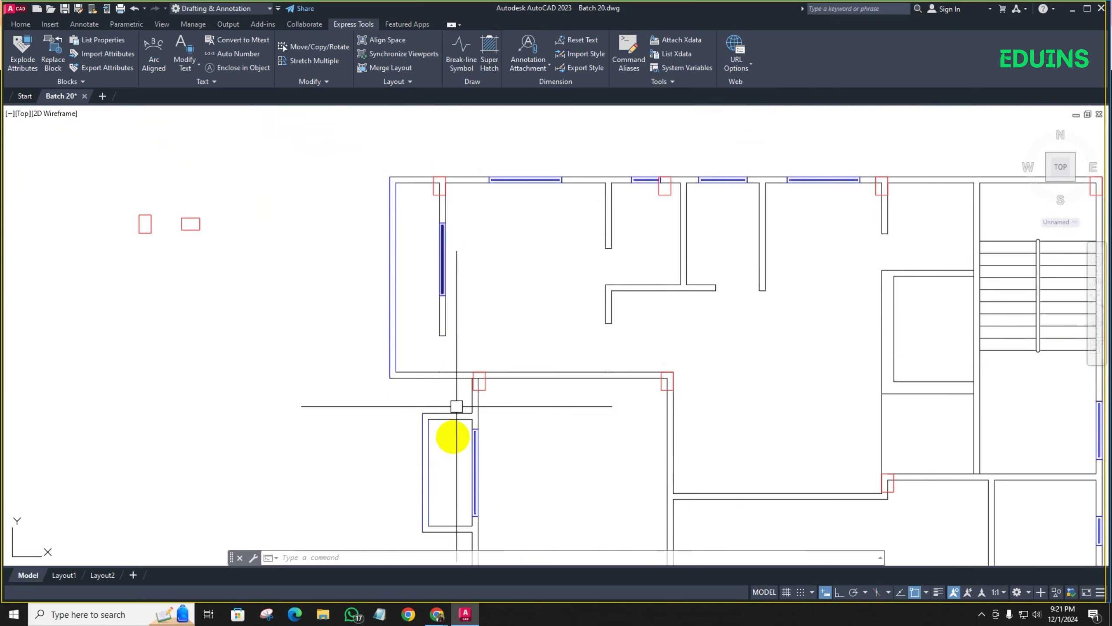
Join the four collinear segments of the upper line of the wall above the middle-left room into one line
scroll(486, 381, "up", 3)
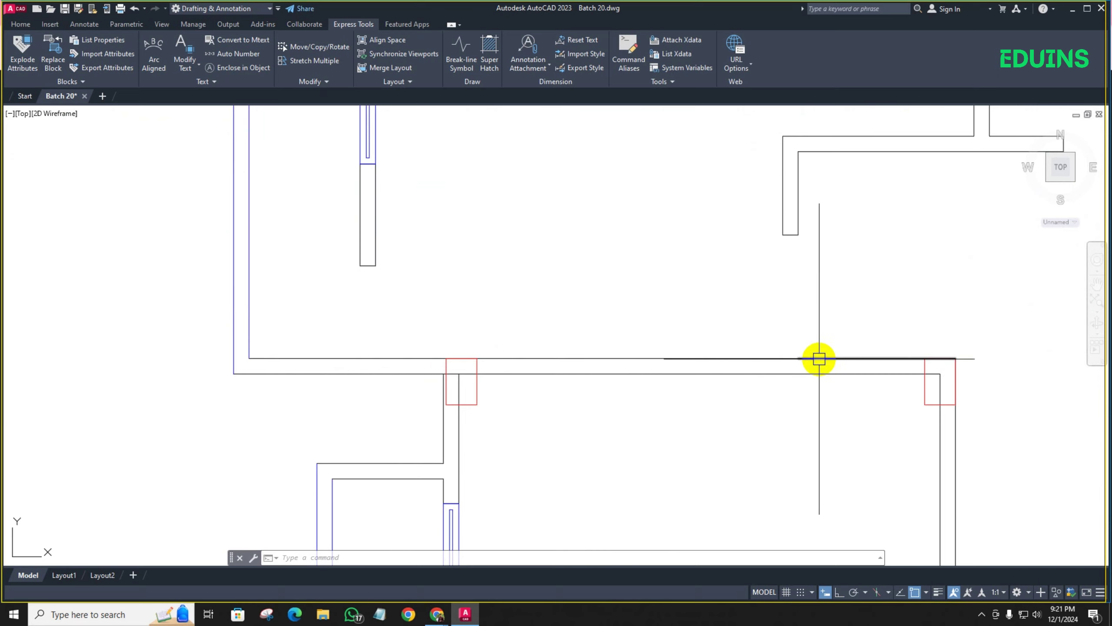
left_click(818, 358)
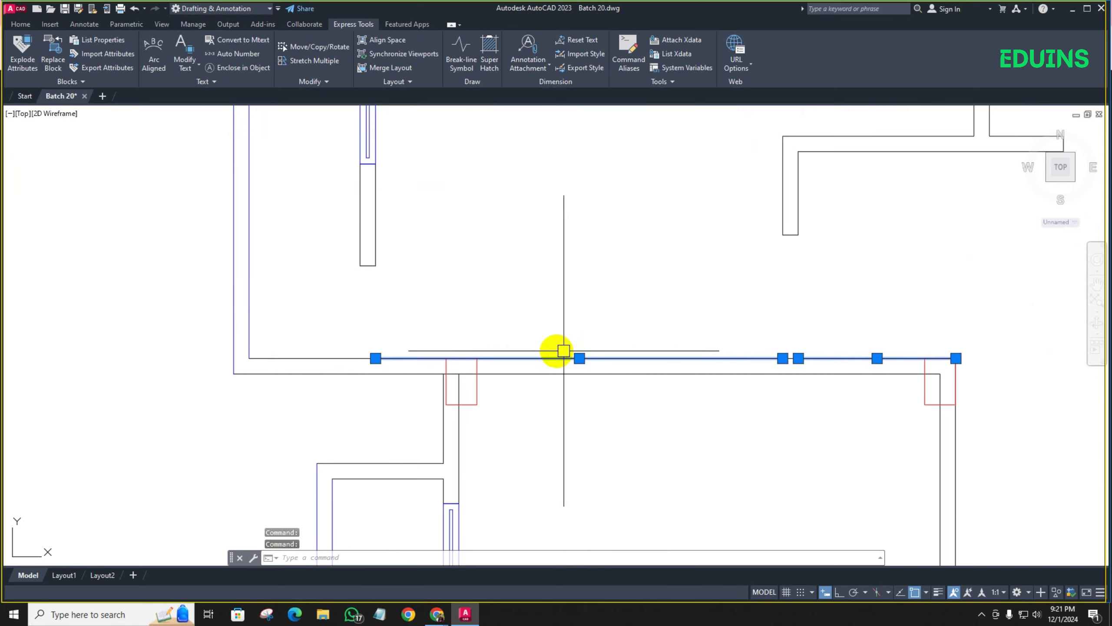
left_click(381, 357)
left_click(360, 357)
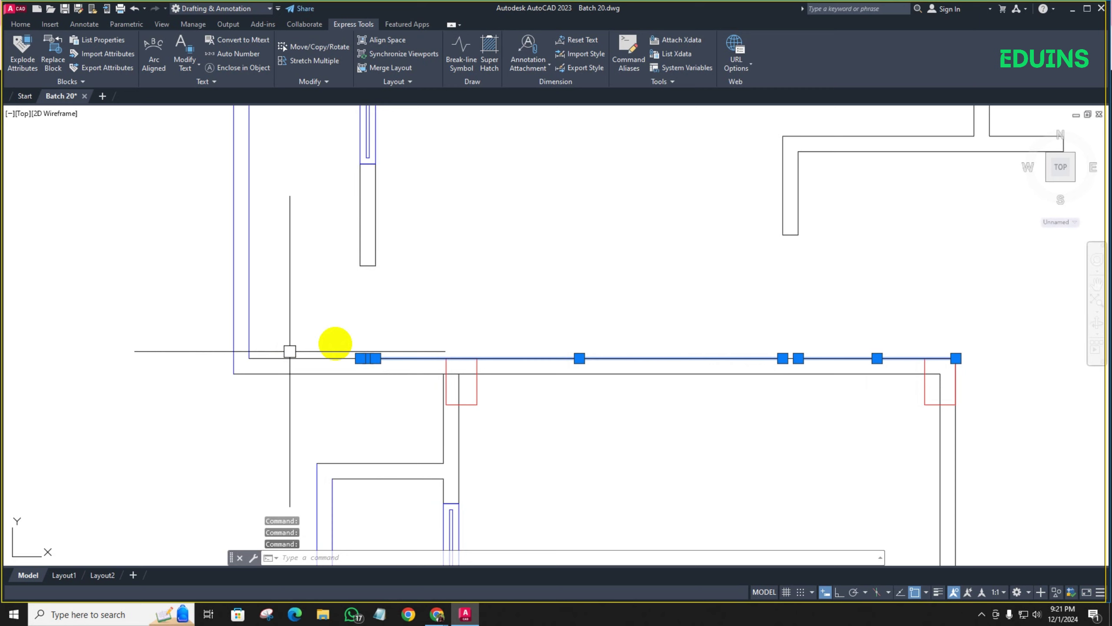
left_click(334, 355)
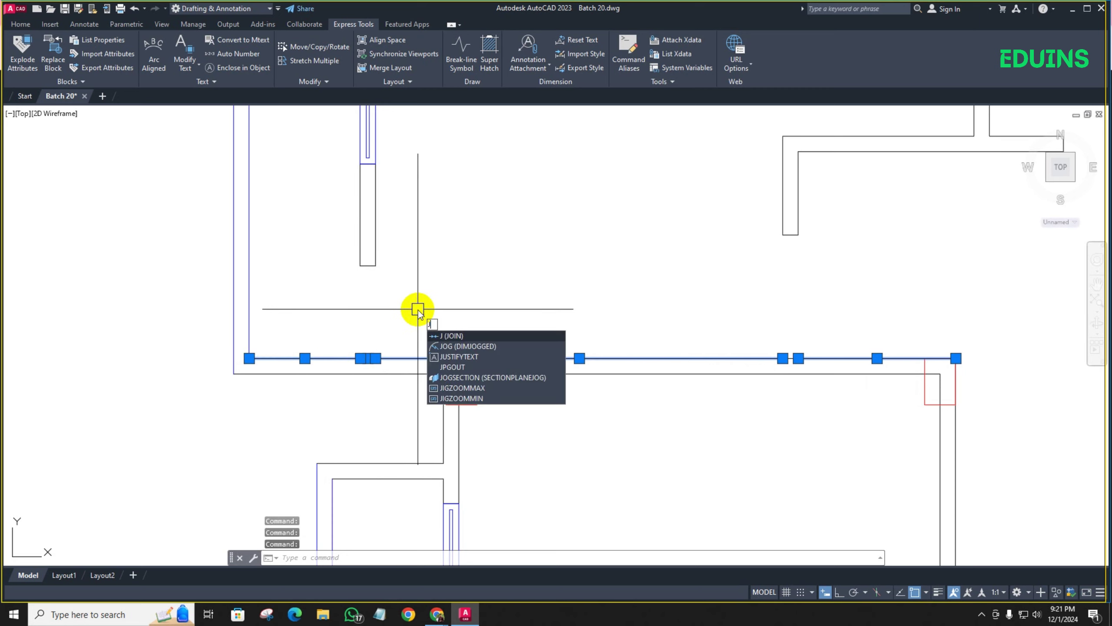
key("Return")
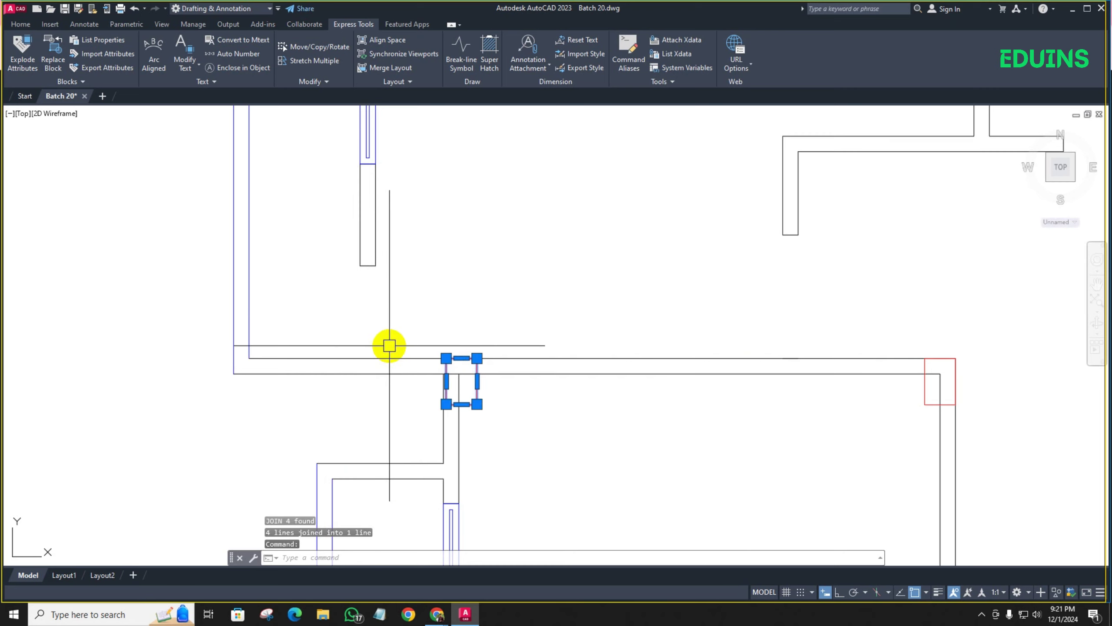
Move the column at the middle-left room's upper-left junction by its corner to the lower end of the upper baranda partition
type("m")
key("Return")
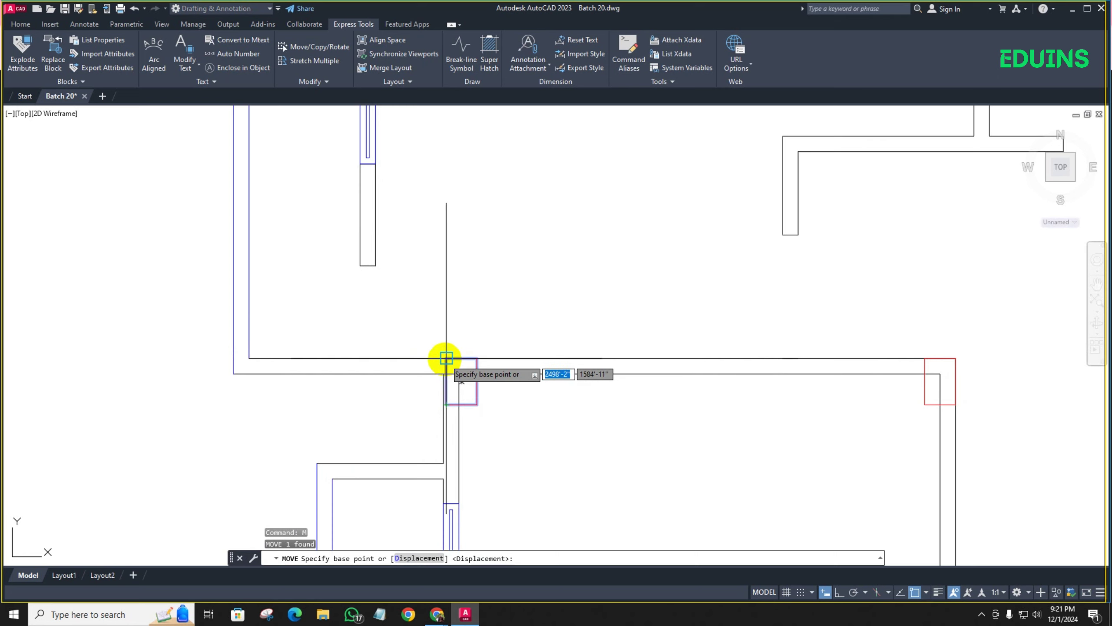
left_click(446, 359)
left_click(360, 266)
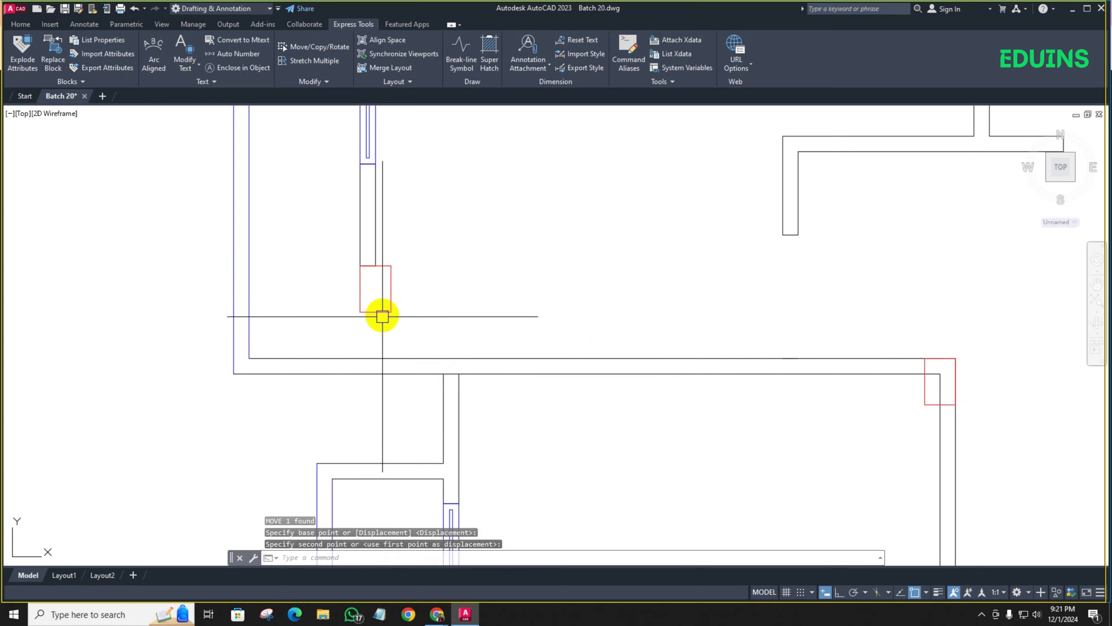
Move that column straight down until its lower-left corner meets the lower line of the horizontal wall
left_click(382, 317)
middle_click_drag(368, 330, 380, 306)
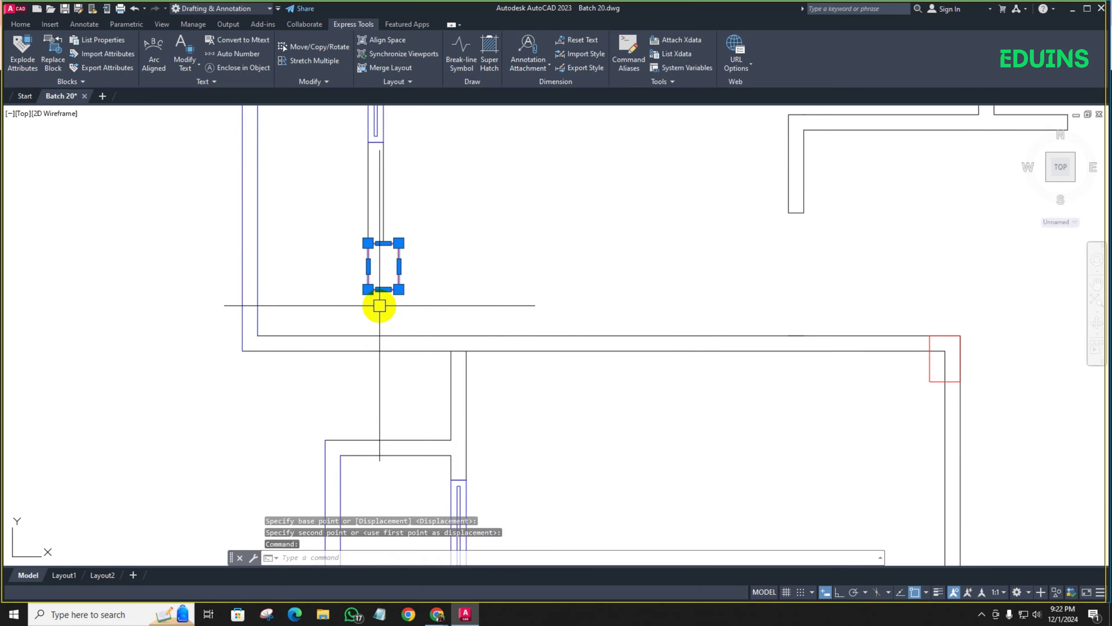
type("m")
key("Return")
left_click(367, 289)
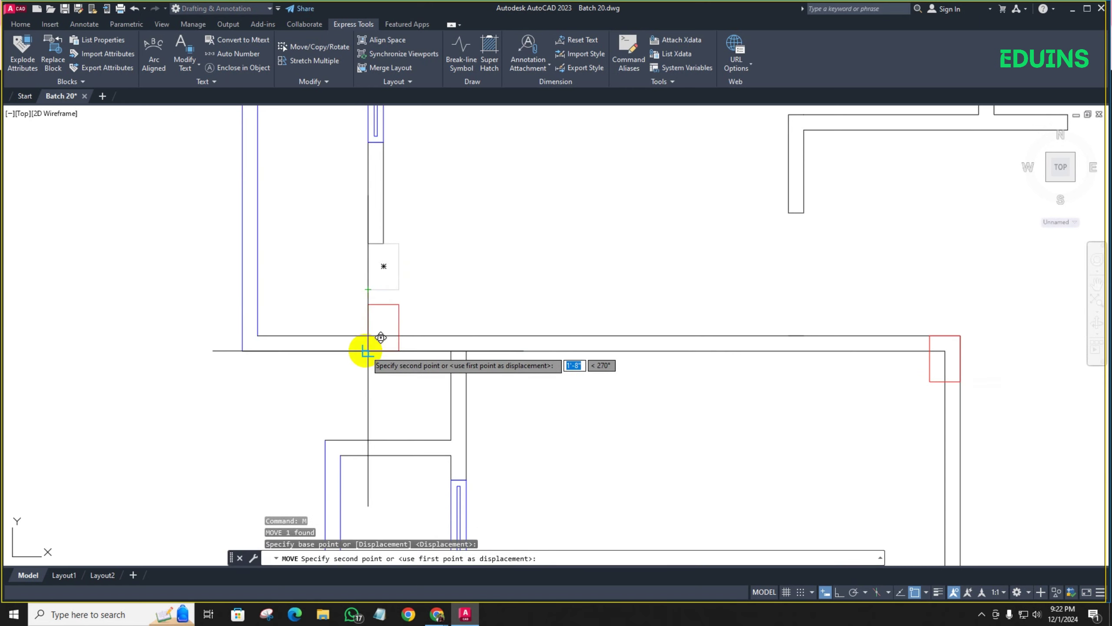
scroll(372, 366, "down", 4)
middle_click_drag(367, 326, 378, 248)
scroll(385, 291, "down", 4)
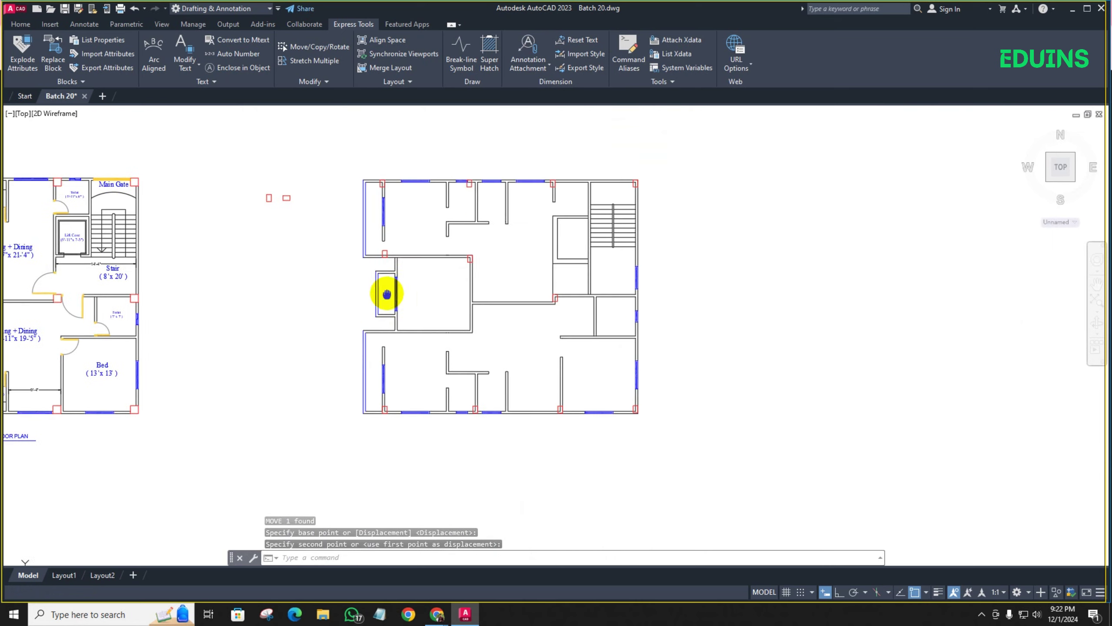
With Ortho on, copy the column straight down to the upper line of the wall above the lower-left room
scroll(377, 216, "up", 5)
left_click(372, 182)
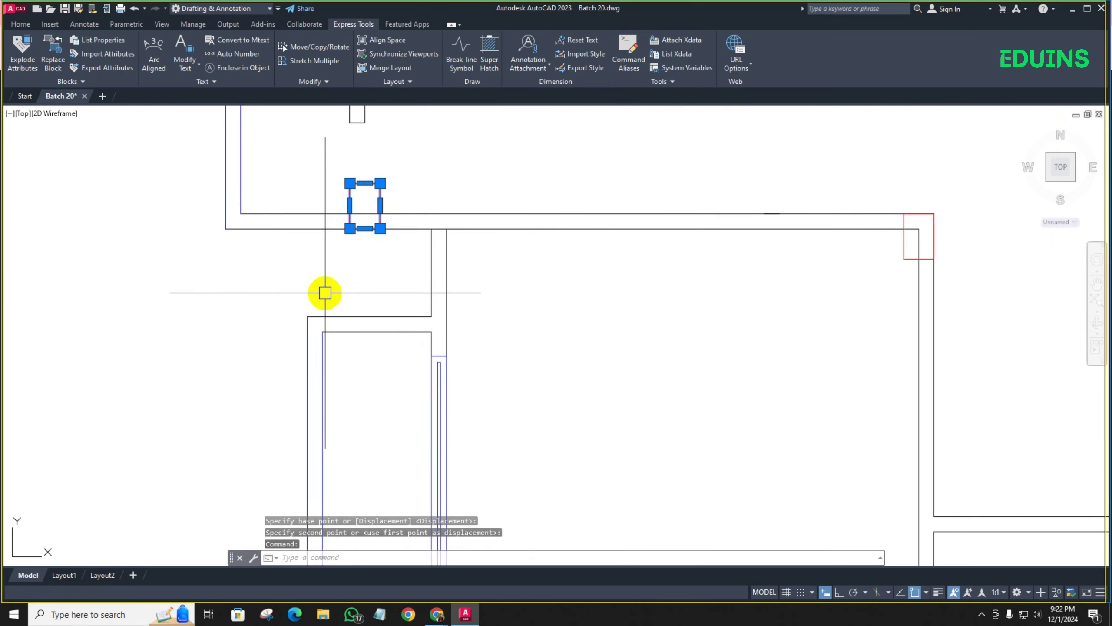
key("Return")
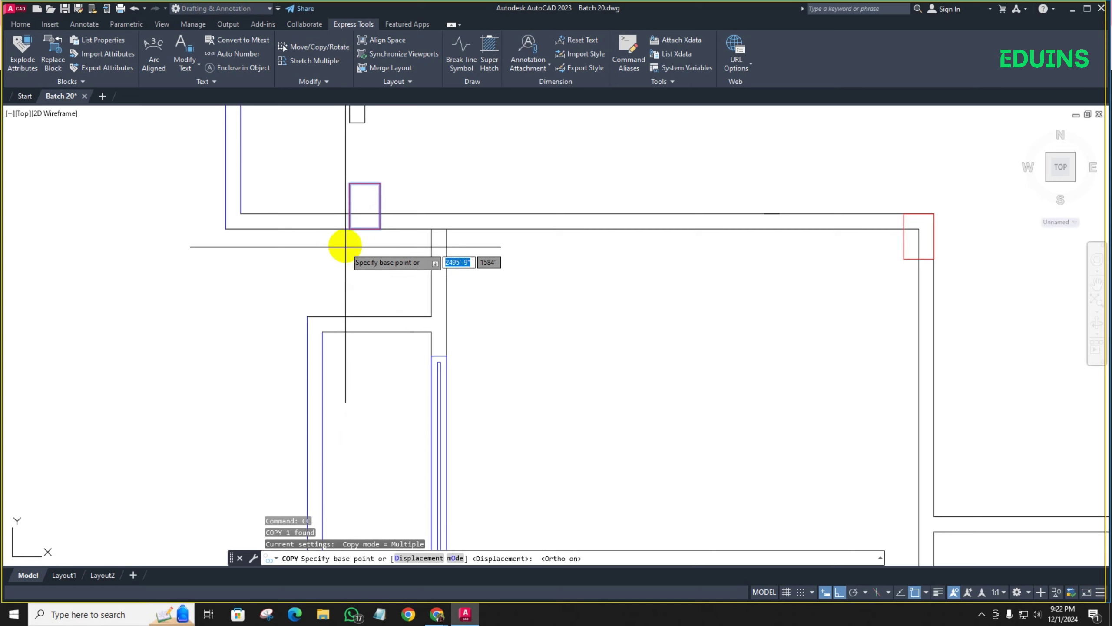
key("F8")
left_click(349, 184)
scroll(350, 183, "down", 4)
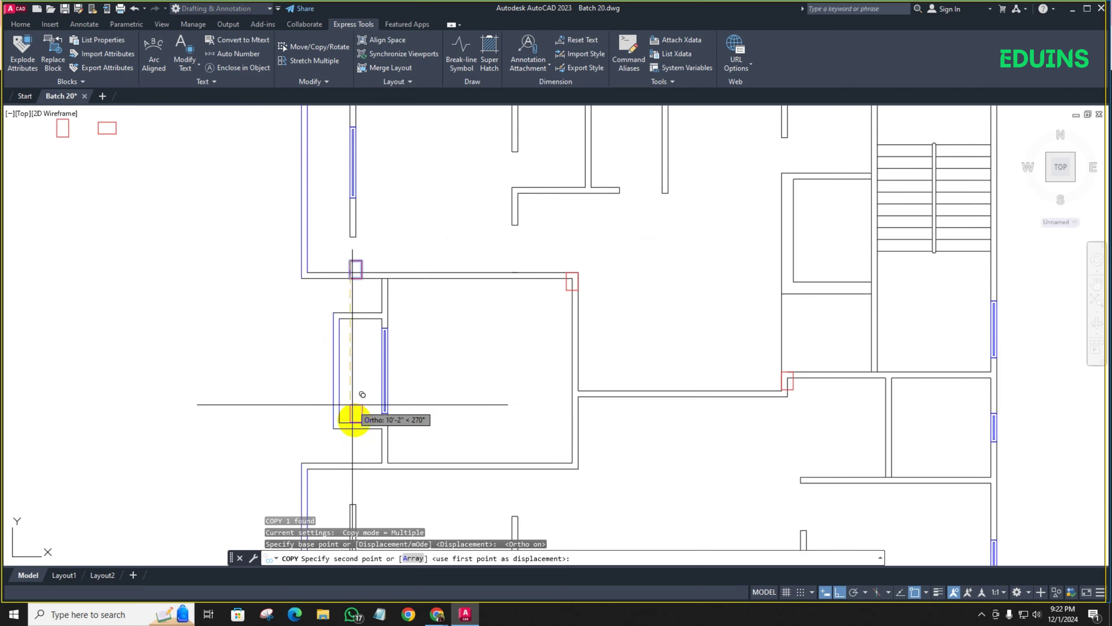
middle_click_drag(360, 443, 363, 362)
scroll(363, 361, "up", 6)
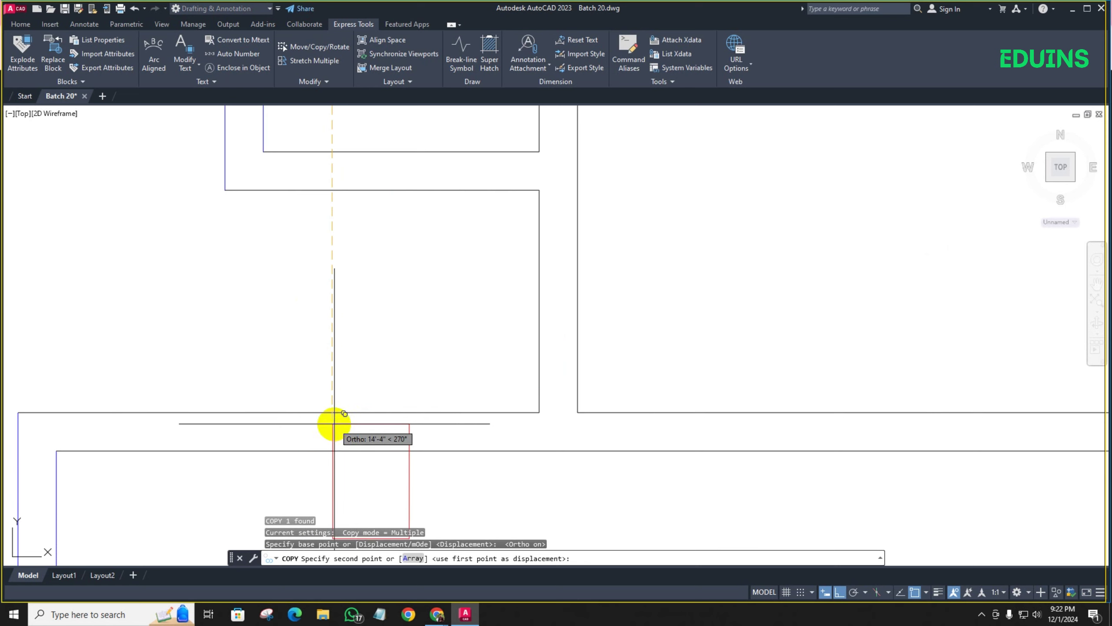
left_click(332, 412)
scroll(354, 356, "down", 5)
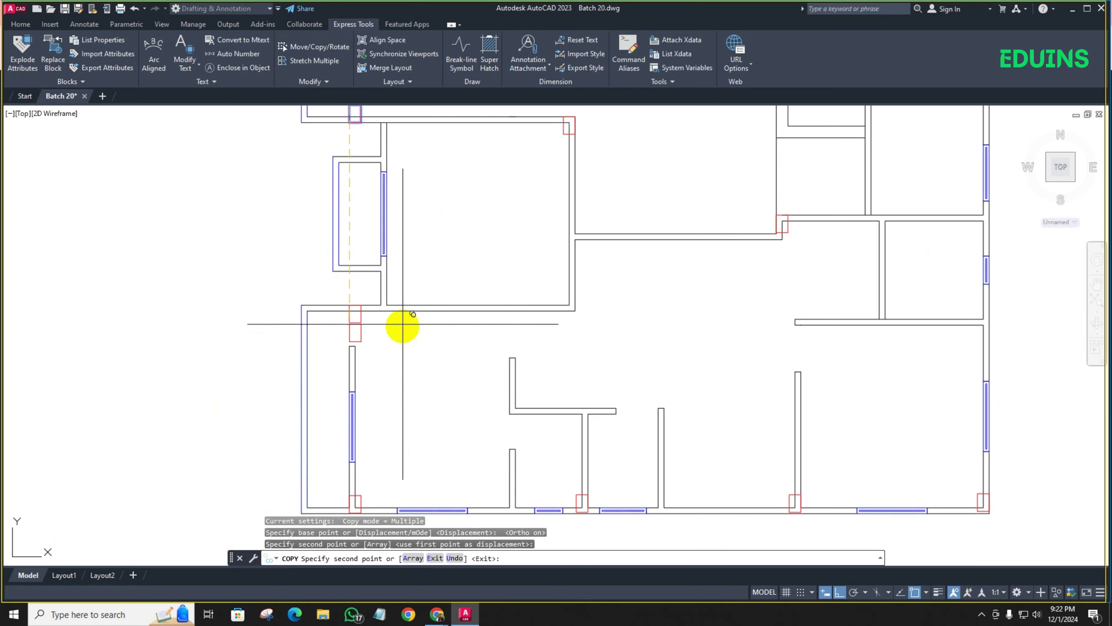
key("Escape")
middle_click_drag(390, 340, 415, 369)
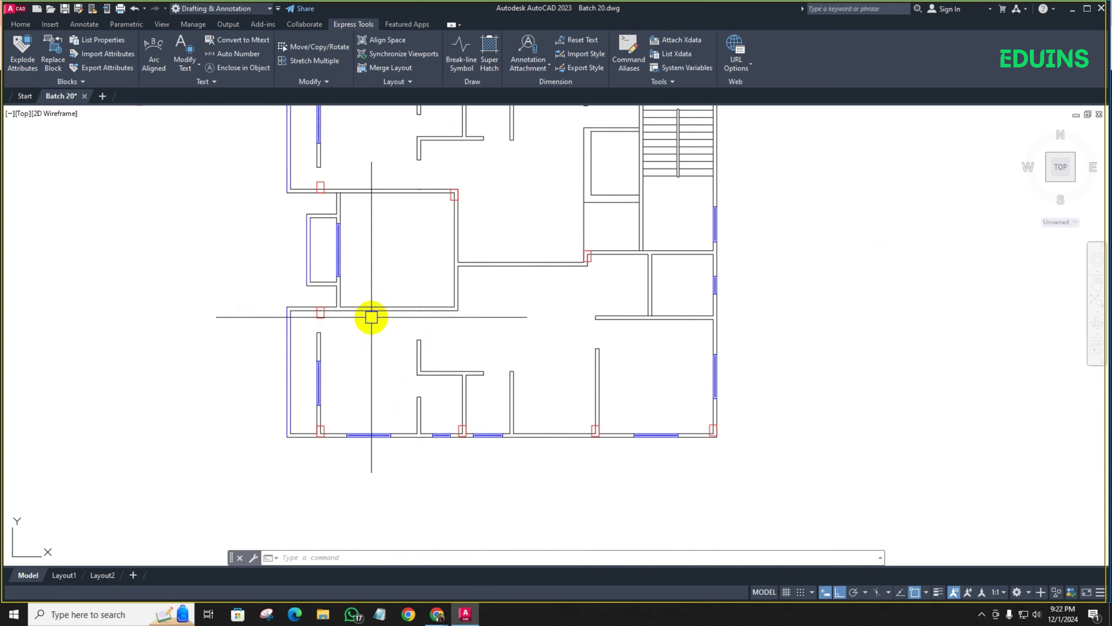
Join the three collinear segments of the lower line of the wall below the middle-left room into one line
scroll(371, 317, "up", 2)
left_click(479, 305)
left_click(418, 305)
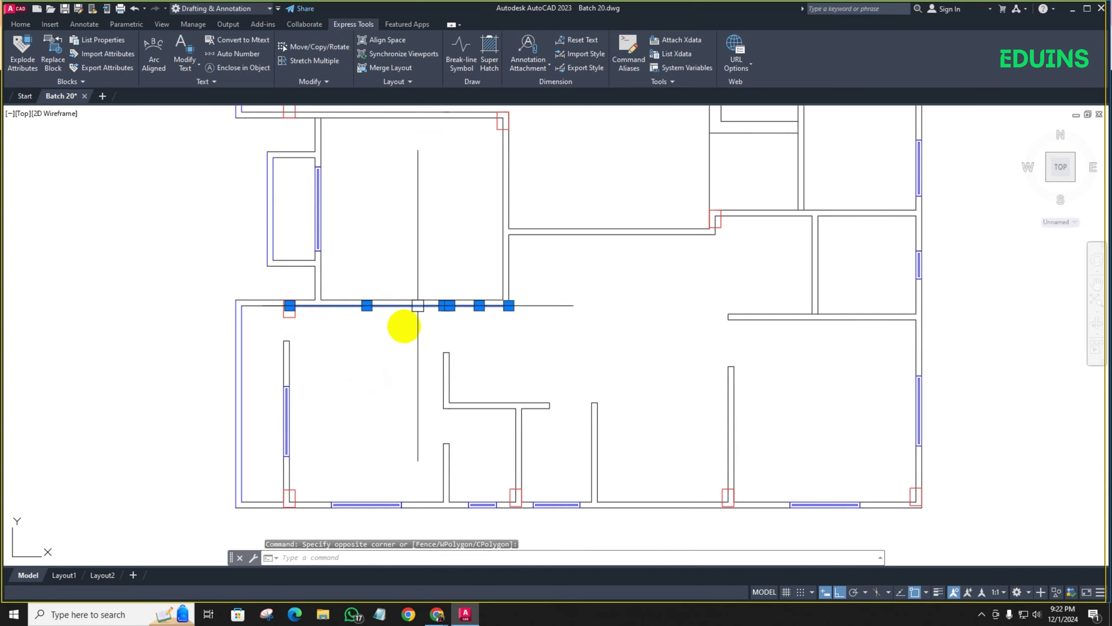
type("J")
key("Return")
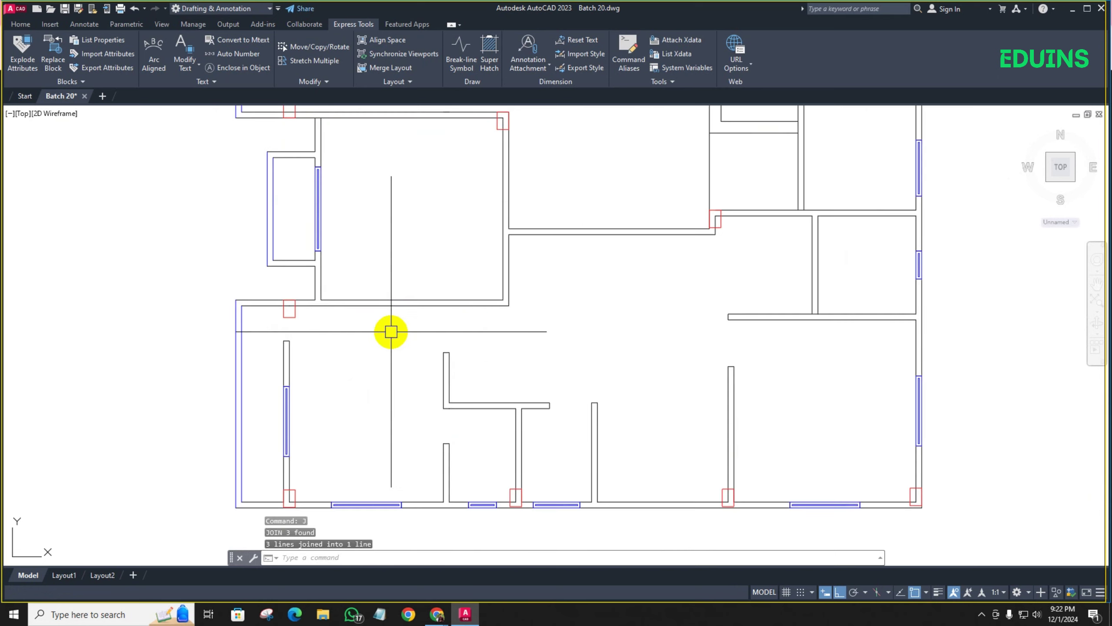
Examine how the copied column sits on the wall above the lower-left room and aligns with the partition below
scroll(300, 316, "up", 3)
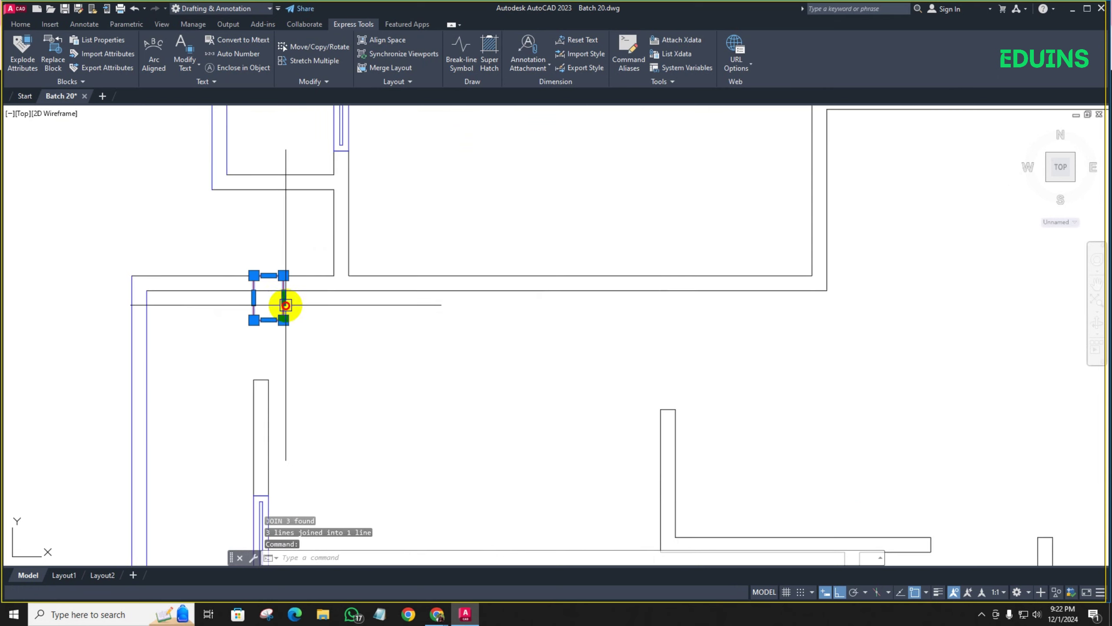
scroll(323, 321, "down", 2)
middle_click_drag(334, 325, 275, 296)
scroll(287, 319, "up", 2)
scroll(298, 326, "down", 4)
key("Escape")
scroll(260, 293, "up", 5)
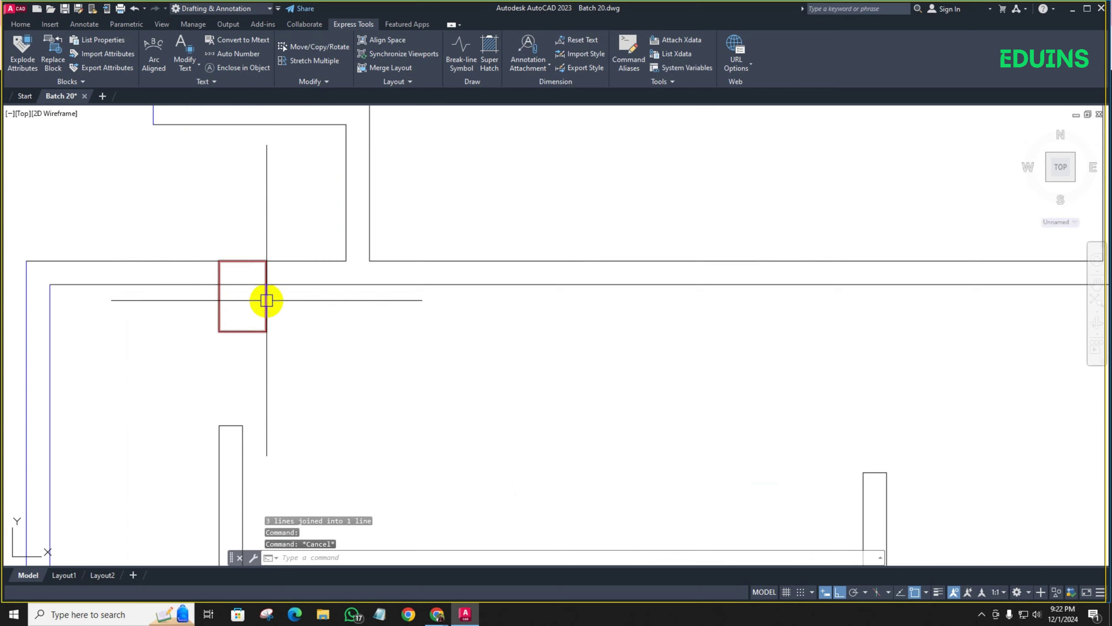
scroll(267, 300, "down", 2)
scroll(308, 332, "down", 3)
middle_click_drag(308, 333, 306, 319)
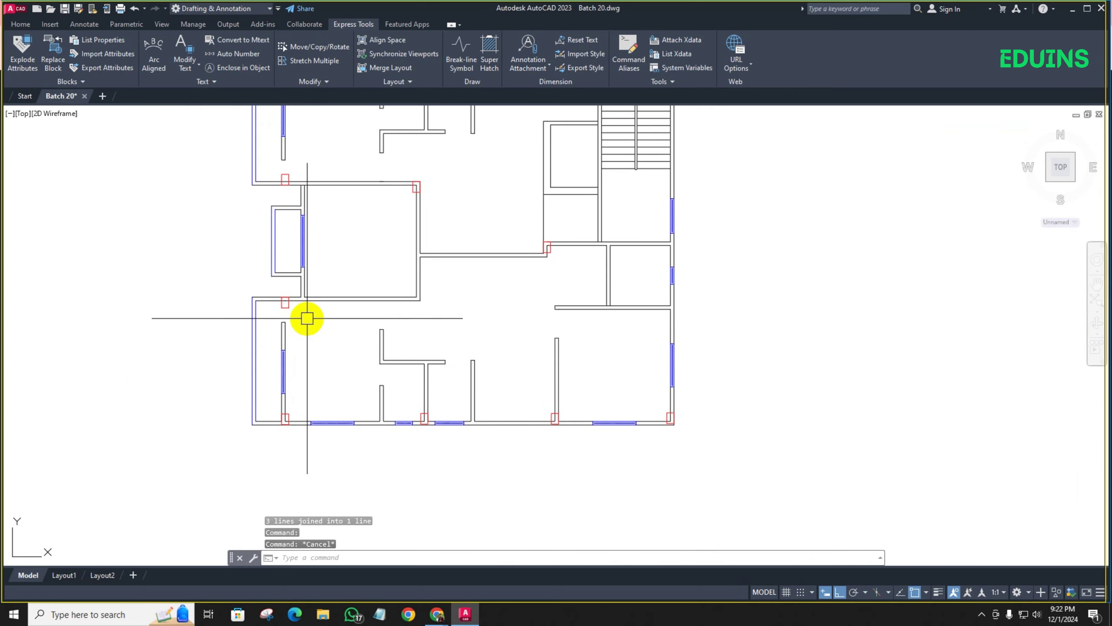
scroll(230, 251, "down", 4)
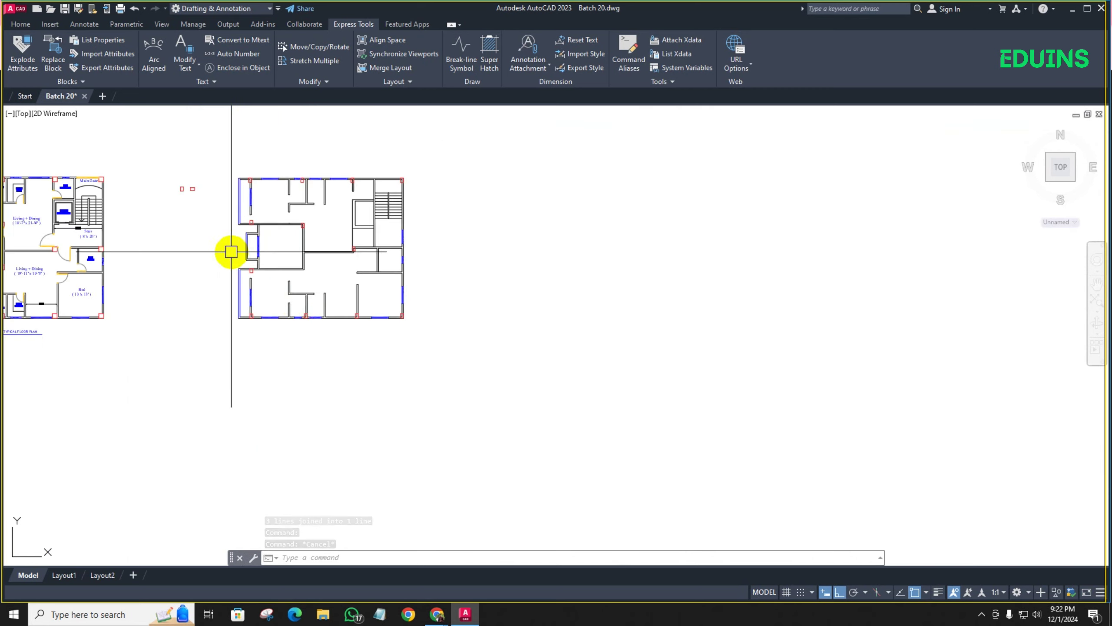
middle_click_drag(231, 251, 318, 323)
scroll(317, 319, "up", 2)
scroll(261, 220, "up", 2)
scroll(263, 221, "up", 5)
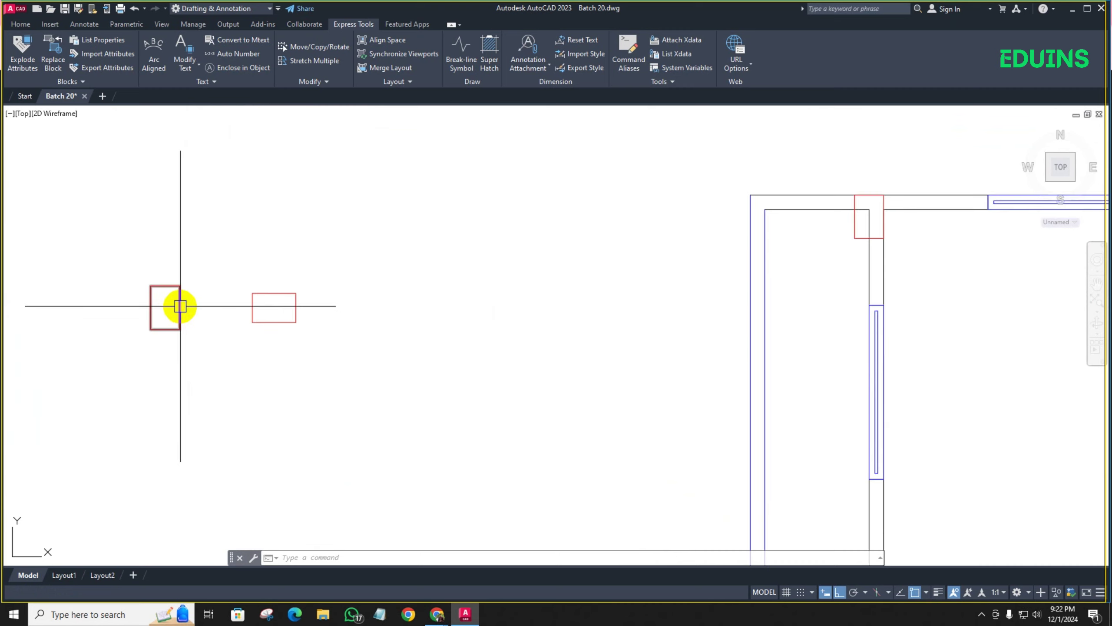
middle_click_drag(454, 274, 305, 283)
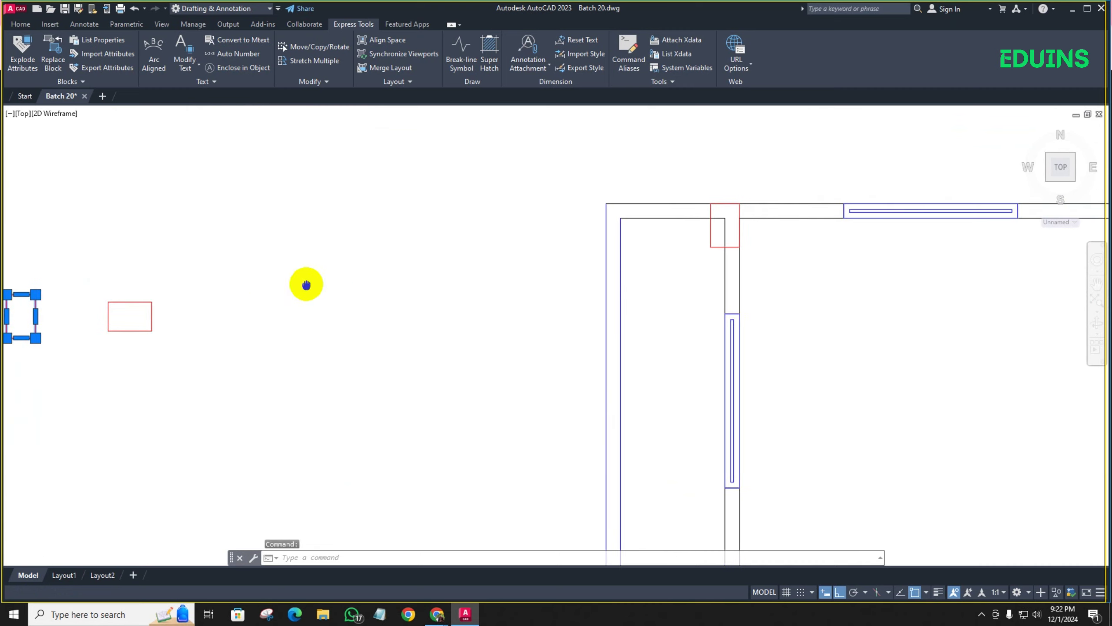
key("Escape")
key("Escape")
scroll(718, 226, "down", 3)
scroll(569, 248, "up", 3)
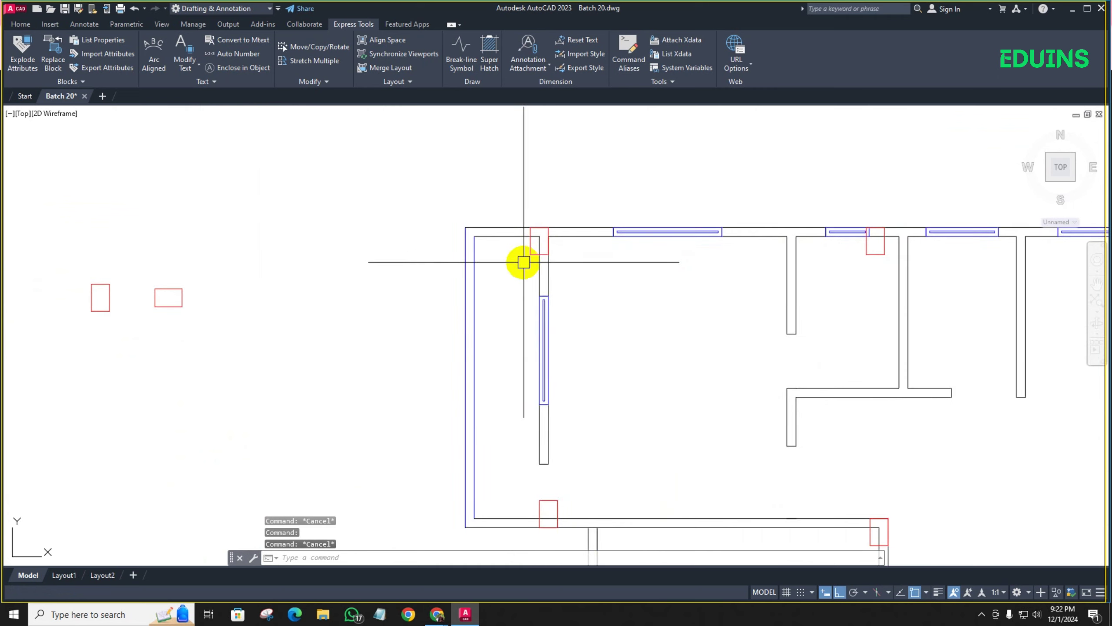
Try to trim the lines at the column where the upper baranda partition meets the top outer wall, and undo the trim
scroll(591, 266, "down", 1)
scroll(560, 242, "up", 6)
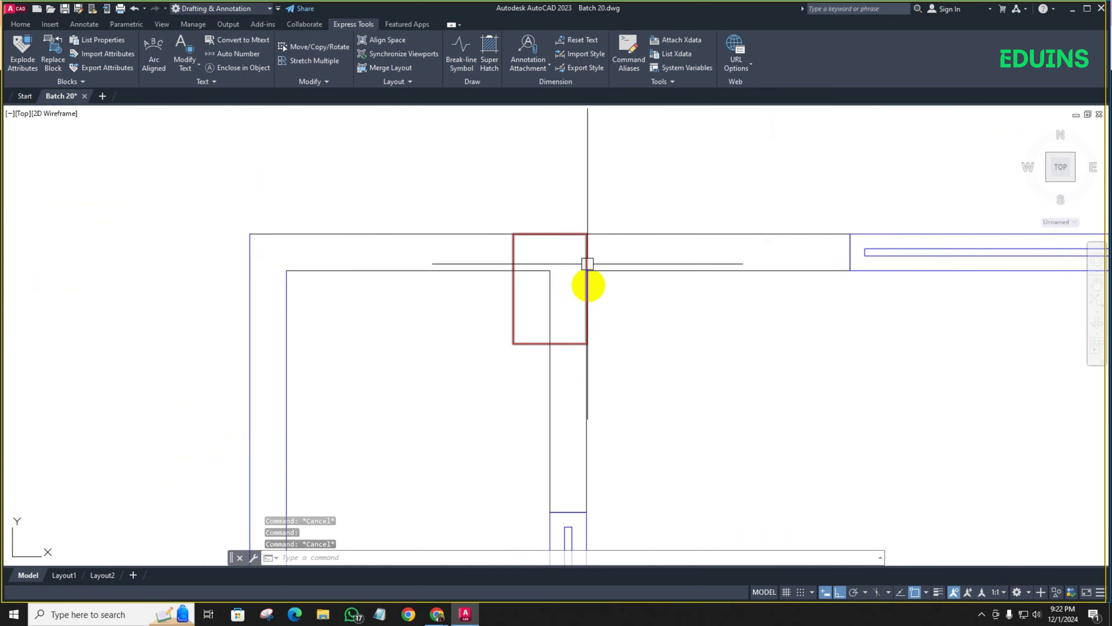
type("tr")
key("Return")
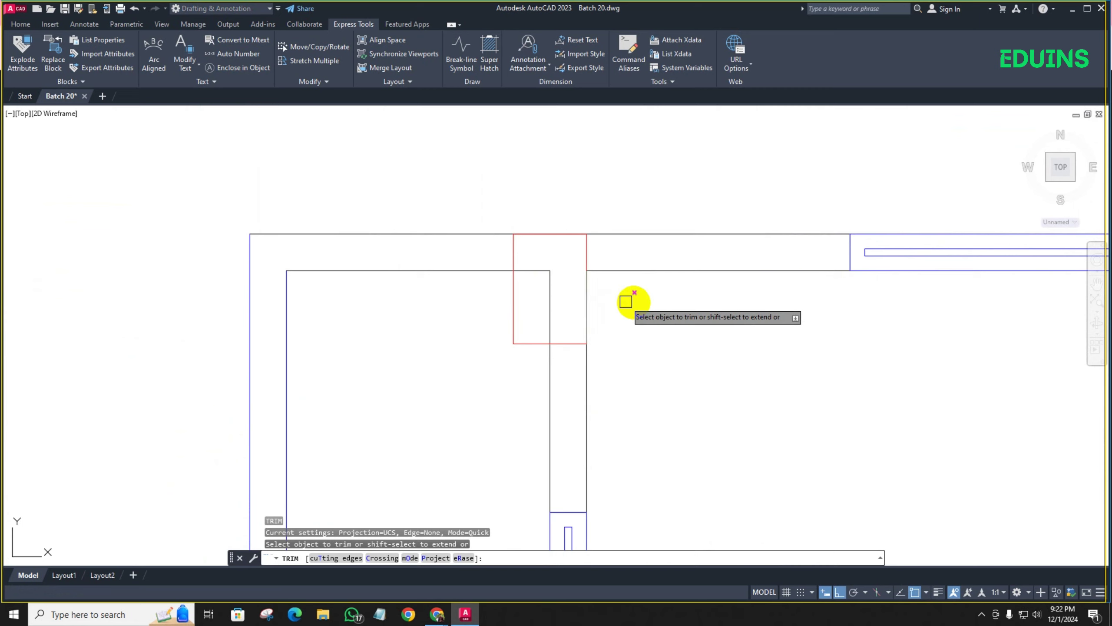
left_click(635, 303)
left_click(537, 301)
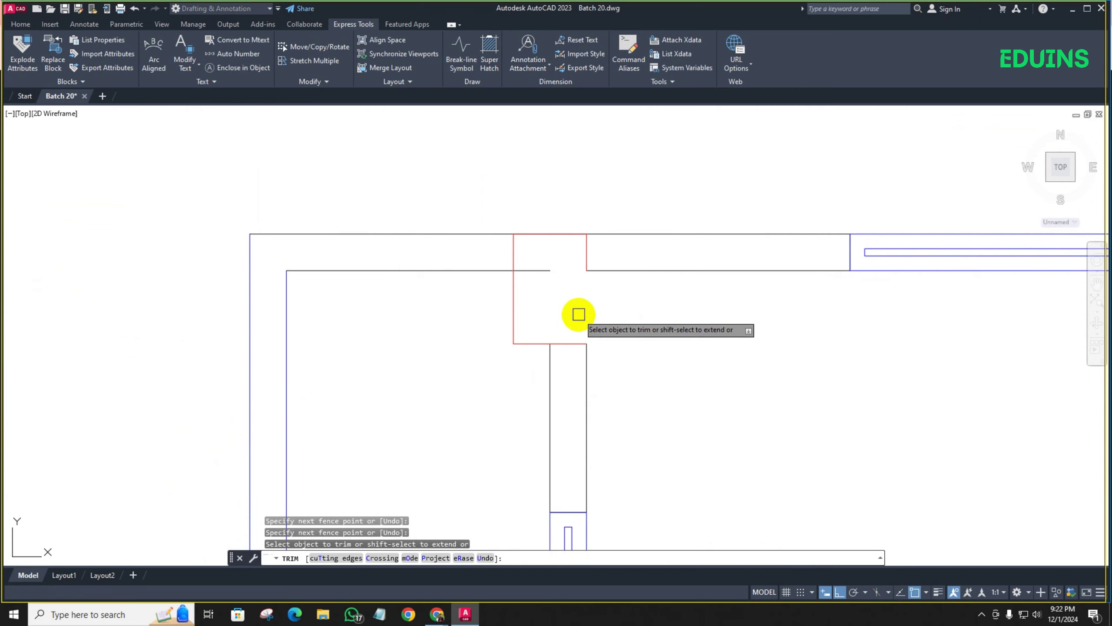
key("Escape")
scroll(599, 313, "down", 6)
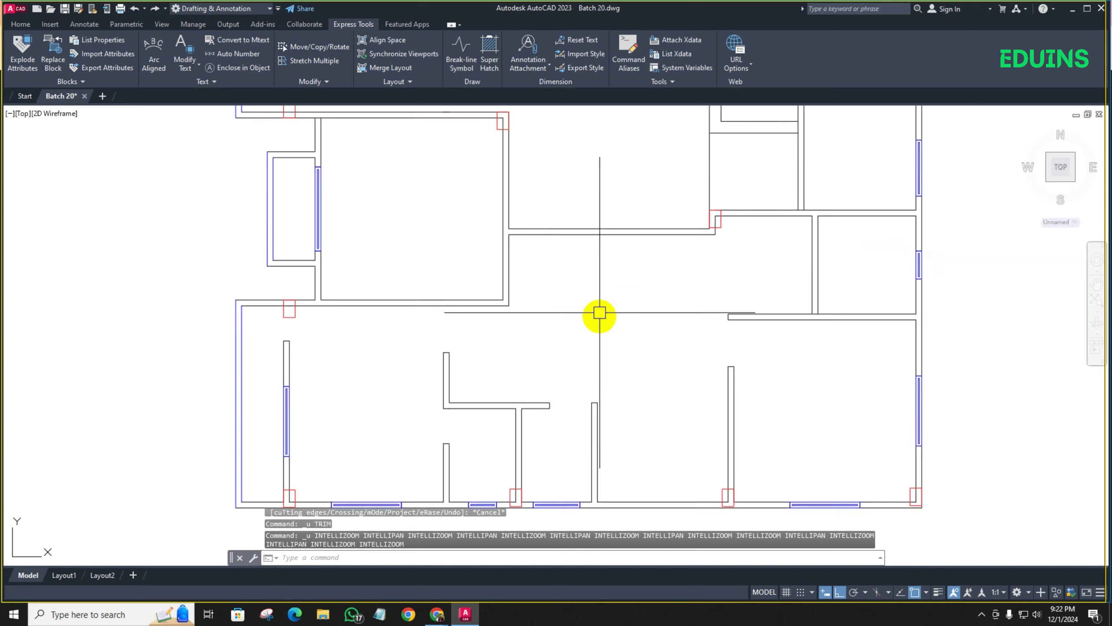
scroll(357, 307, "up", 3)
scroll(359, 308, "up", 2)
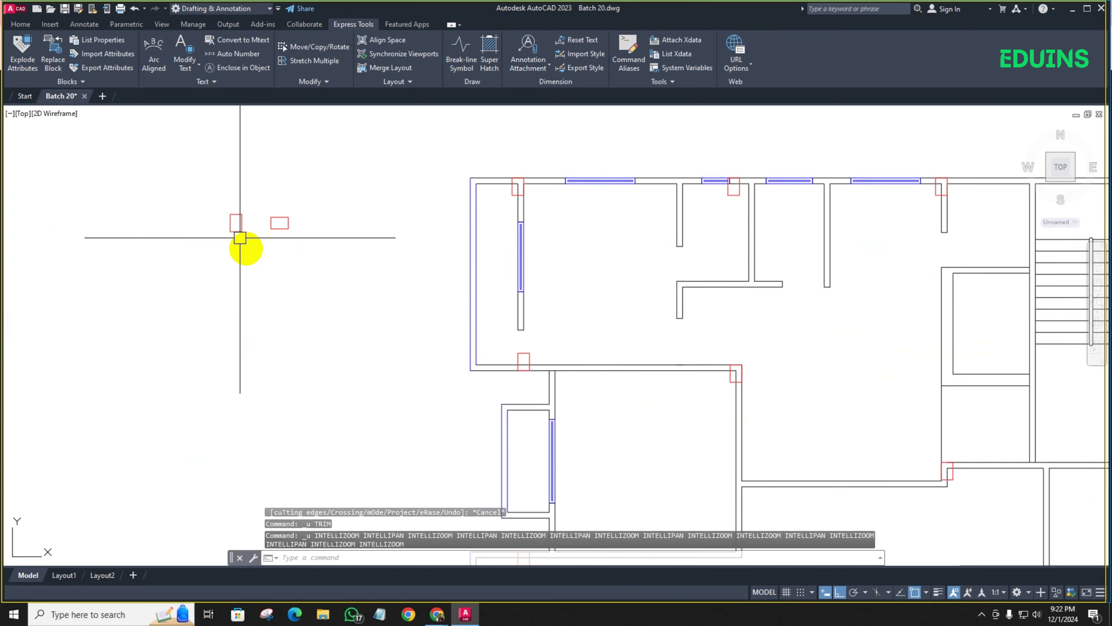
Define the upright column rectangle beside the plan as a block named "cl 10x15"
middle_click_drag(242, 243, 331, 354)
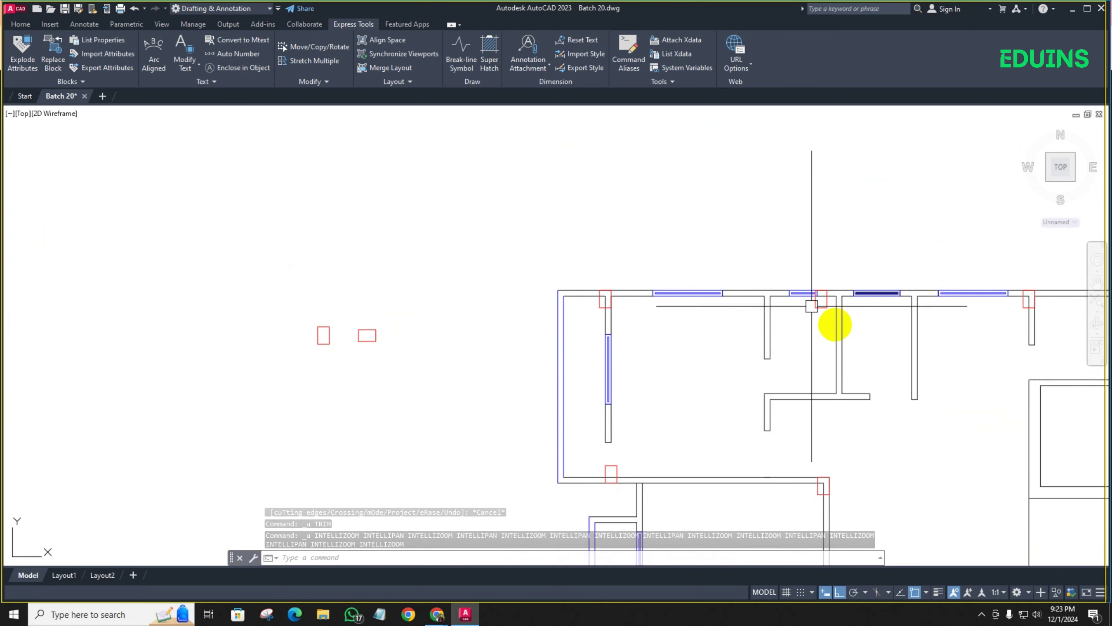
scroll(323, 344, "up", 5)
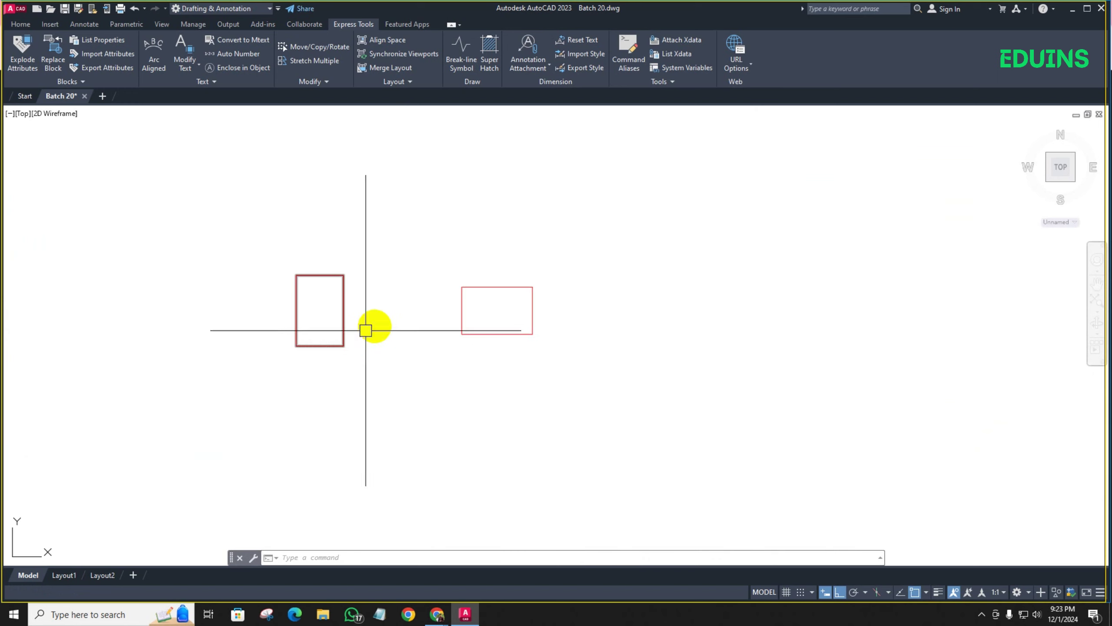
left_click(343, 285)
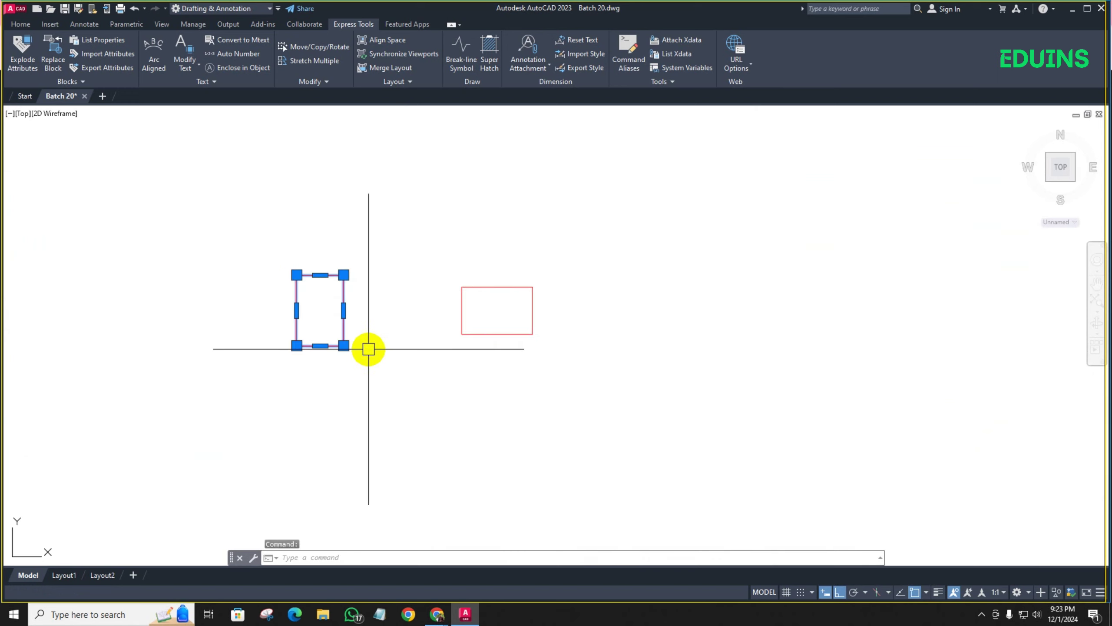
key("Return")
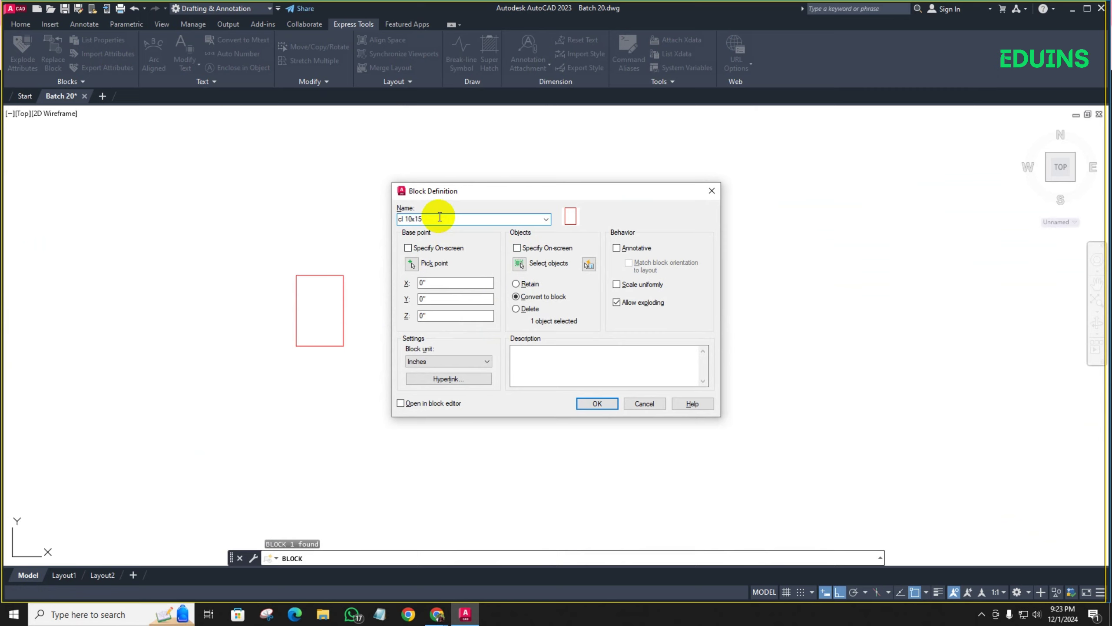
key("Return")
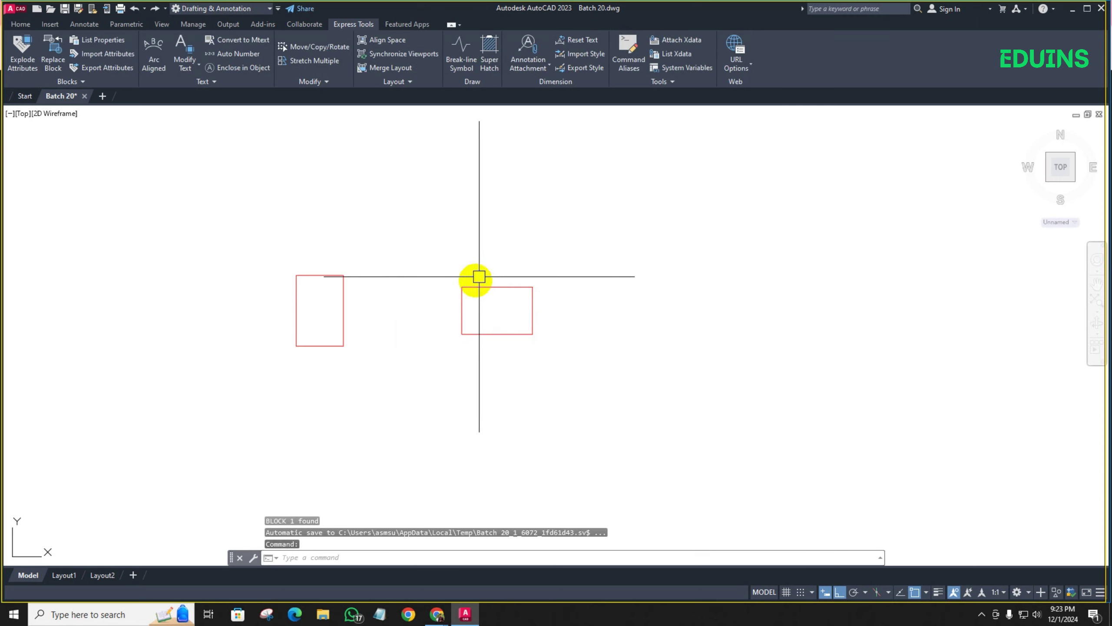
Erase the horizontal column rectangle and copy the upright column block sideways into its place
left_click(485, 289)
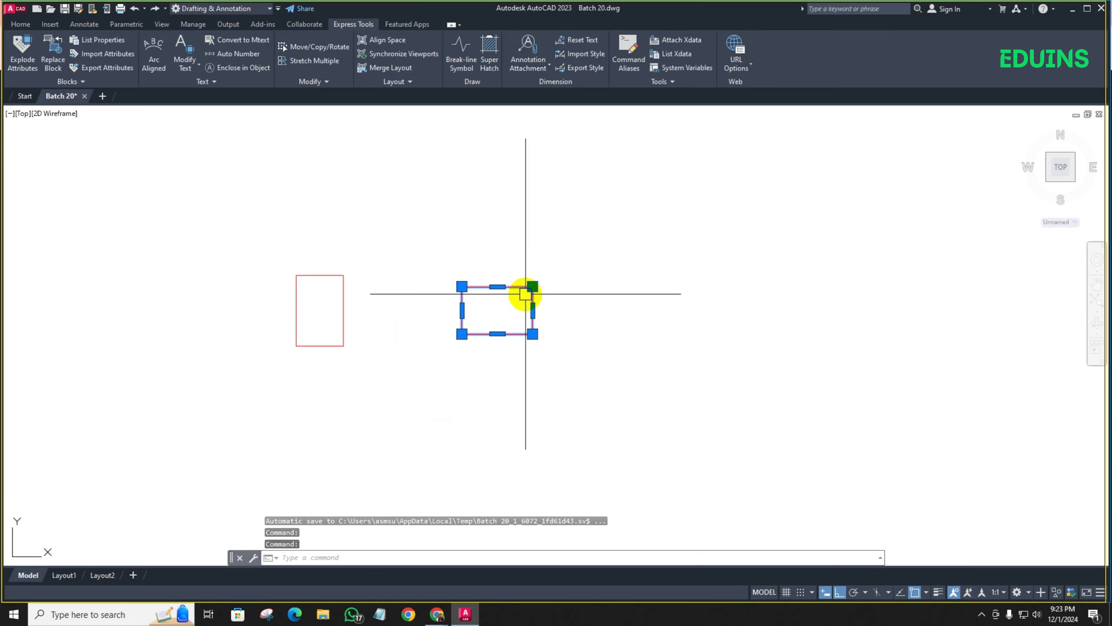
key("Delete")
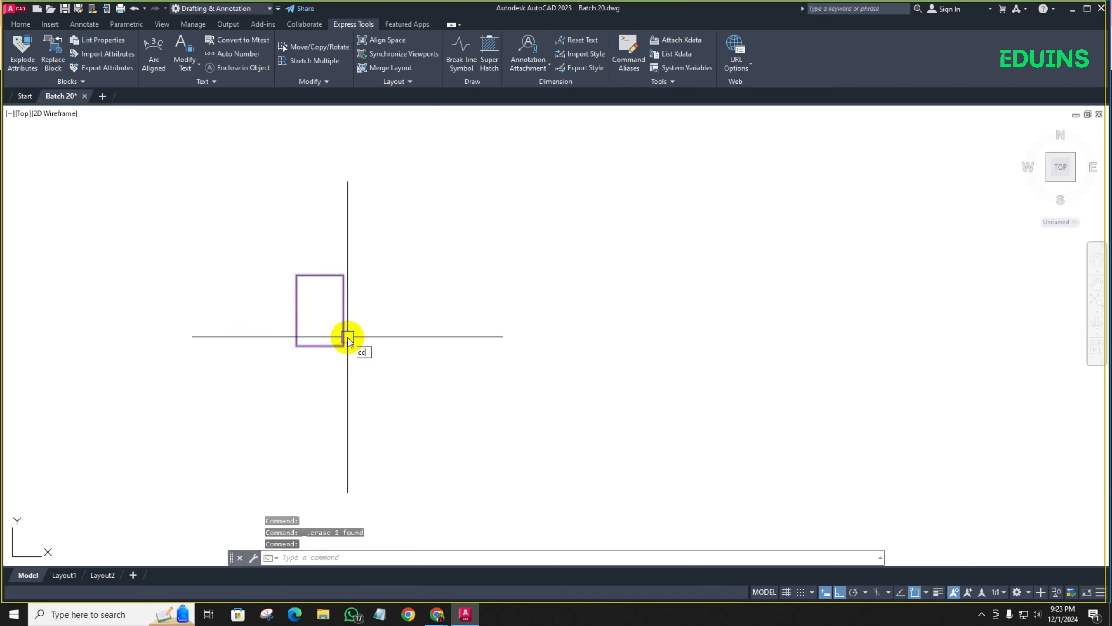
key("space")
left_click(296, 347)
left_click(459, 346)
key("Escape")
Rotate the copied column block 90 degrees about its centre to make the horizontal version
left_click(558, 363)
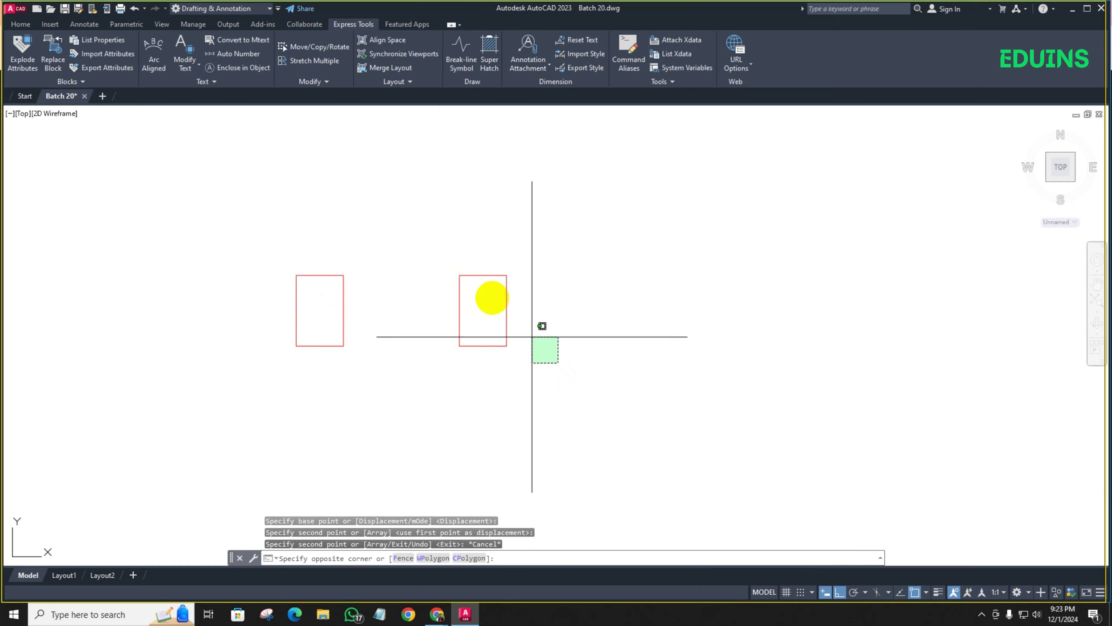
left_click(532, 336)
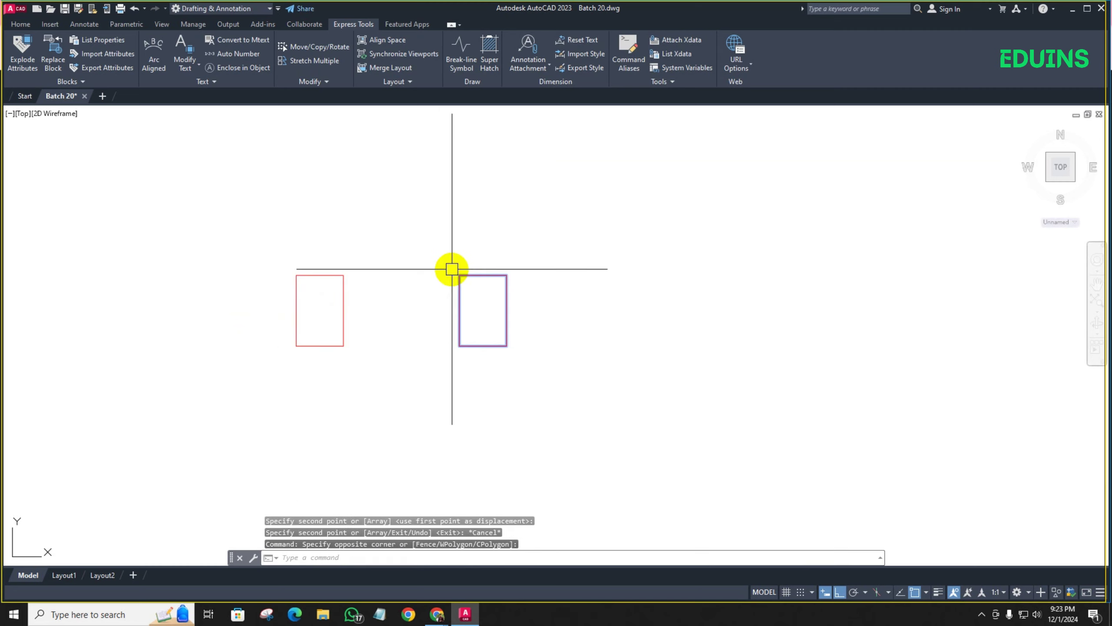
type("ro")
key("Return")
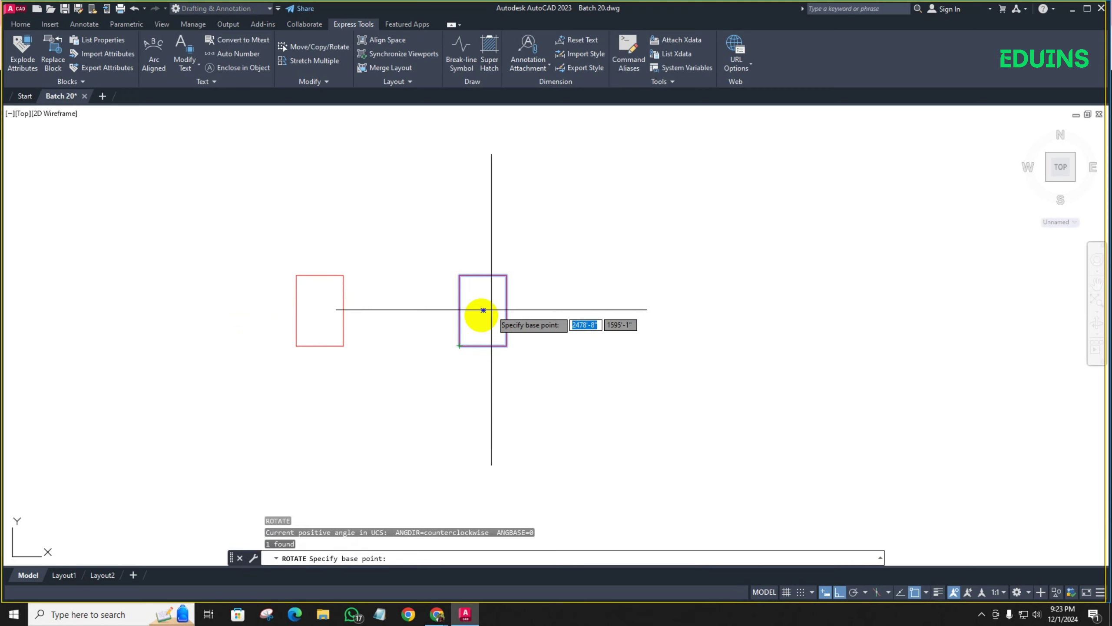
left_click(483, 311)
left_click(497, 259)
scroll(504, 273, "down", 6)
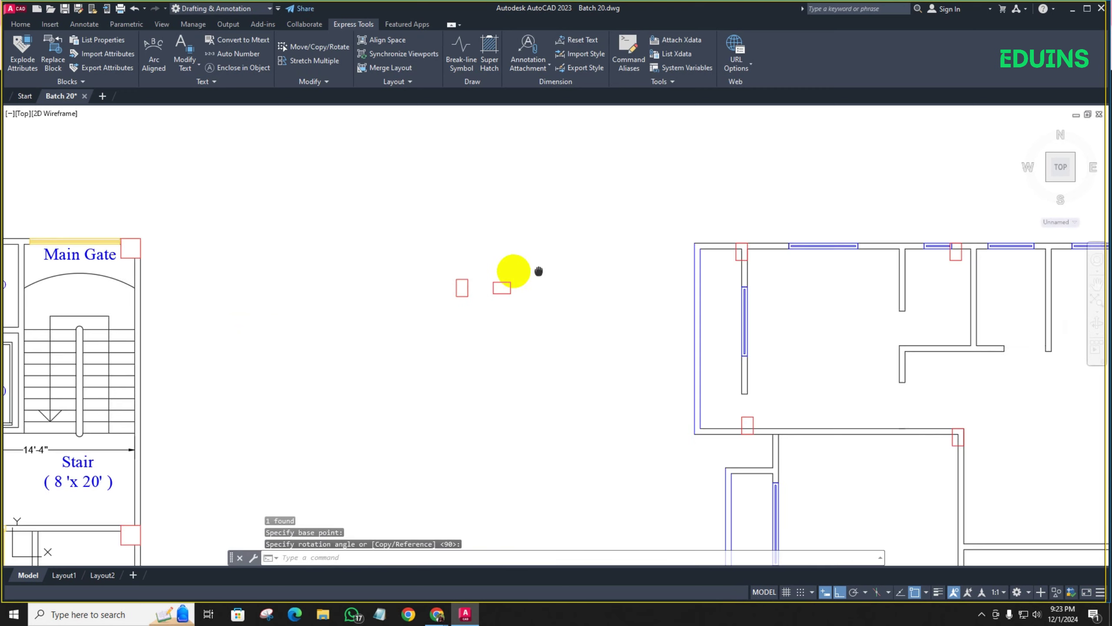
Select all columns similar to the one at the upper-left partition and examine which ones are included, clearing the selection at the end
scroll(639, 250, "up", 4)
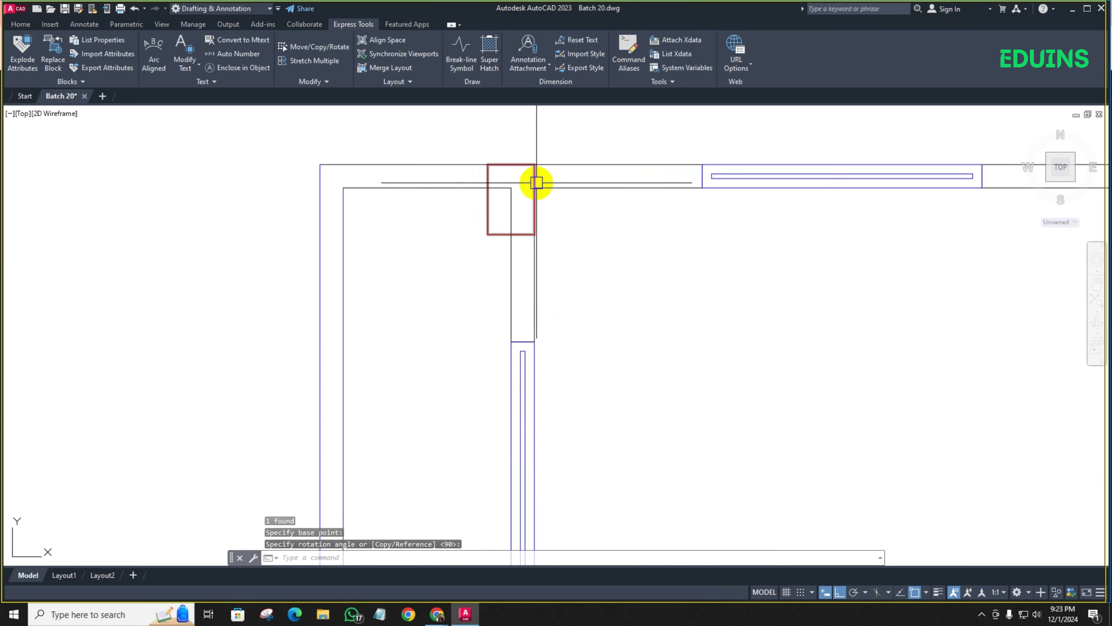
left_click(536, 183)
scroll(536, 183, "down", 5)
middle_click_drag(579, 239, 506, 239)
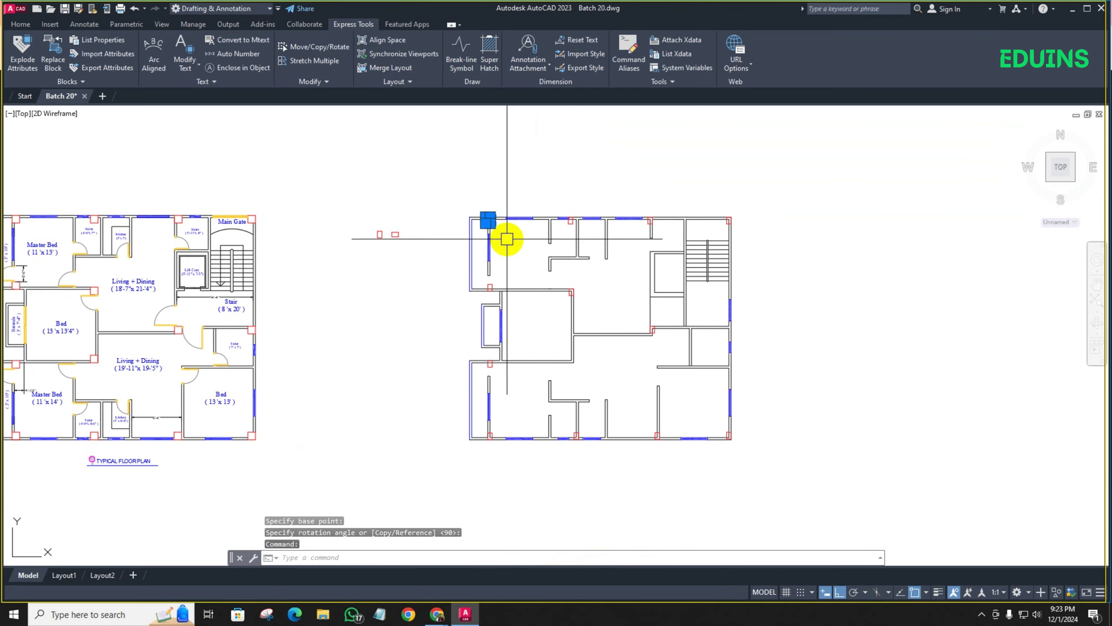
scroll(569, 229, "up", 3)
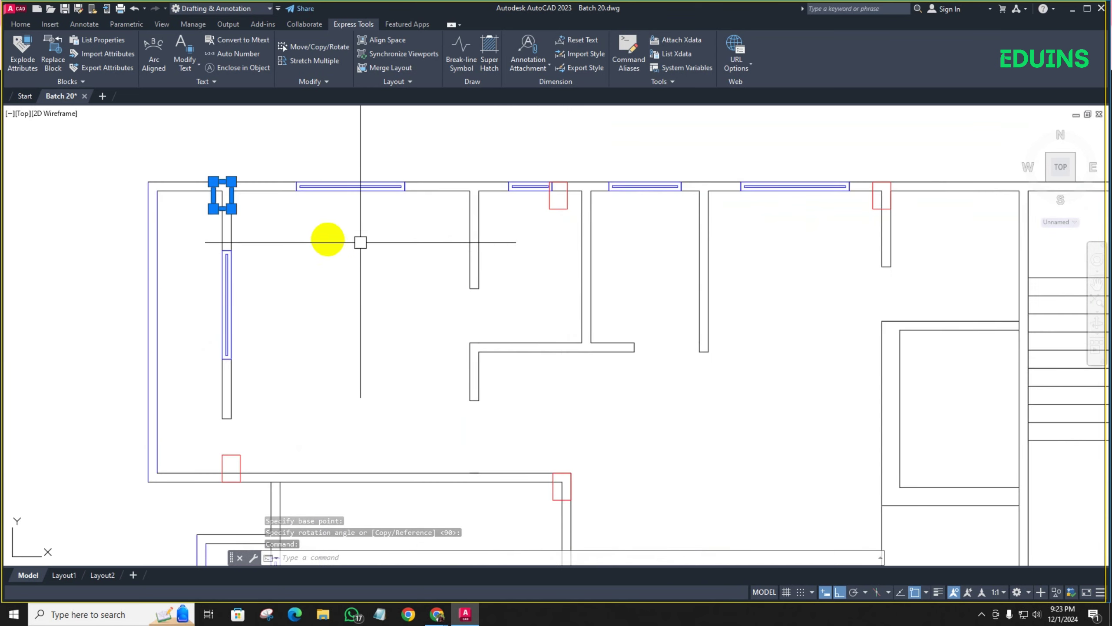
right_click(323, 241)
left_click(364, 434)
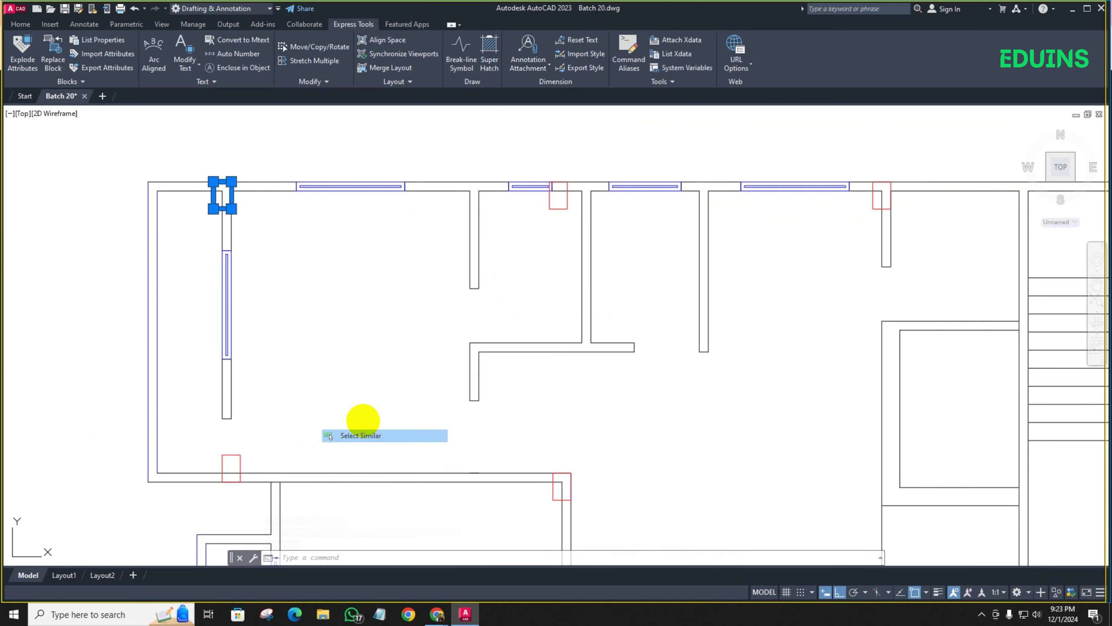
scroll(387, 315, "down", 5)
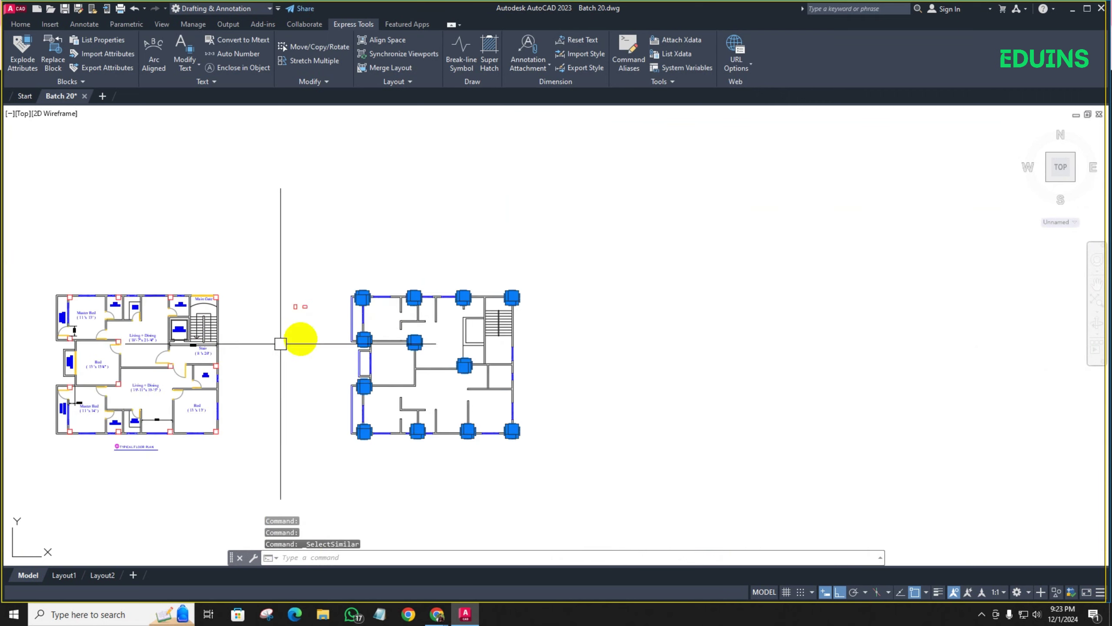
scroll(441, 438, "down", 5)
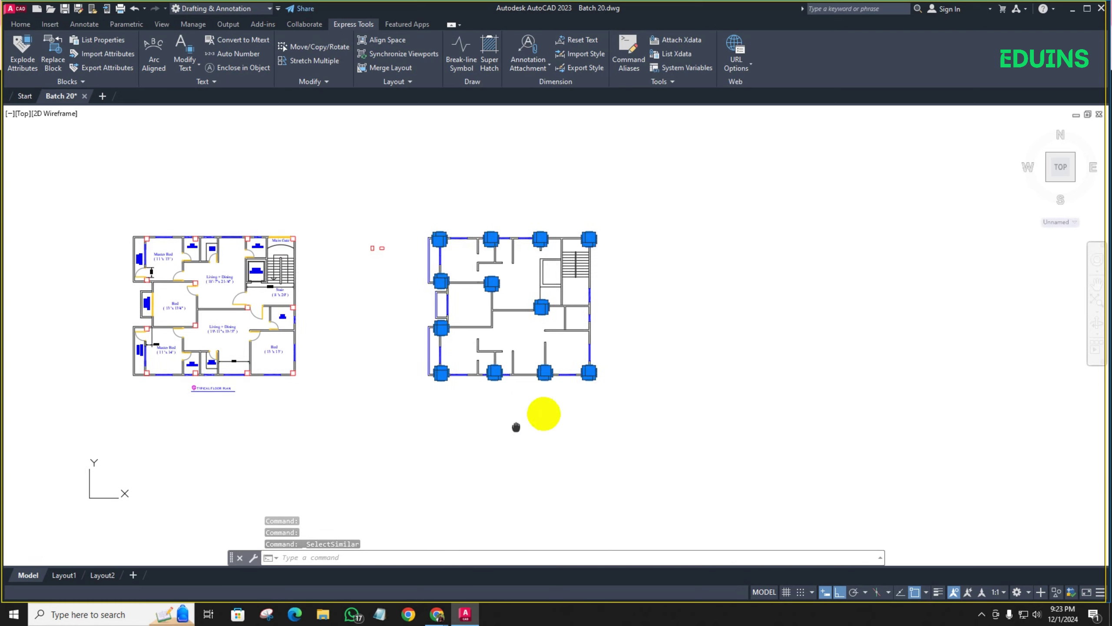
scroll(573, 402, "up", 12)
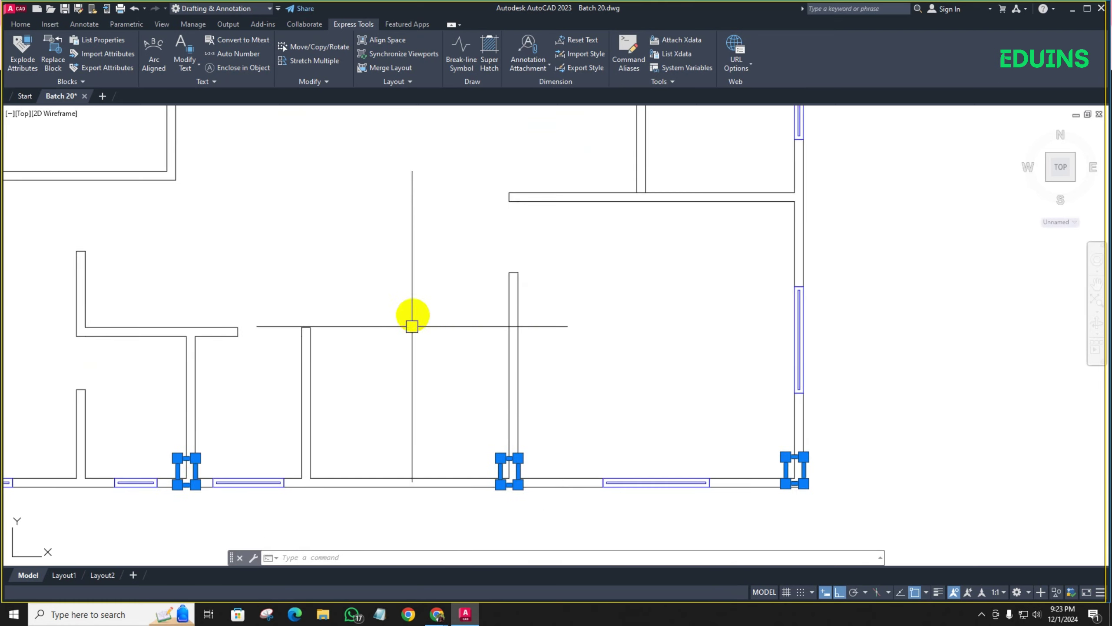
scroll(412, 326, "down", 8)
scroll(317, 197, "up", 8)
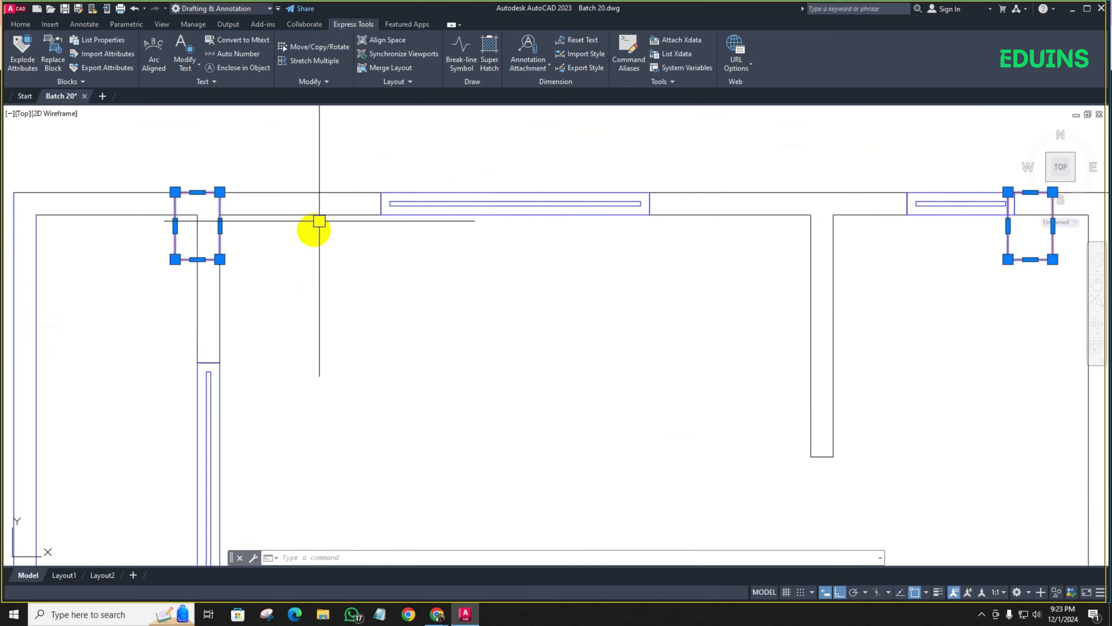
key("Escape")
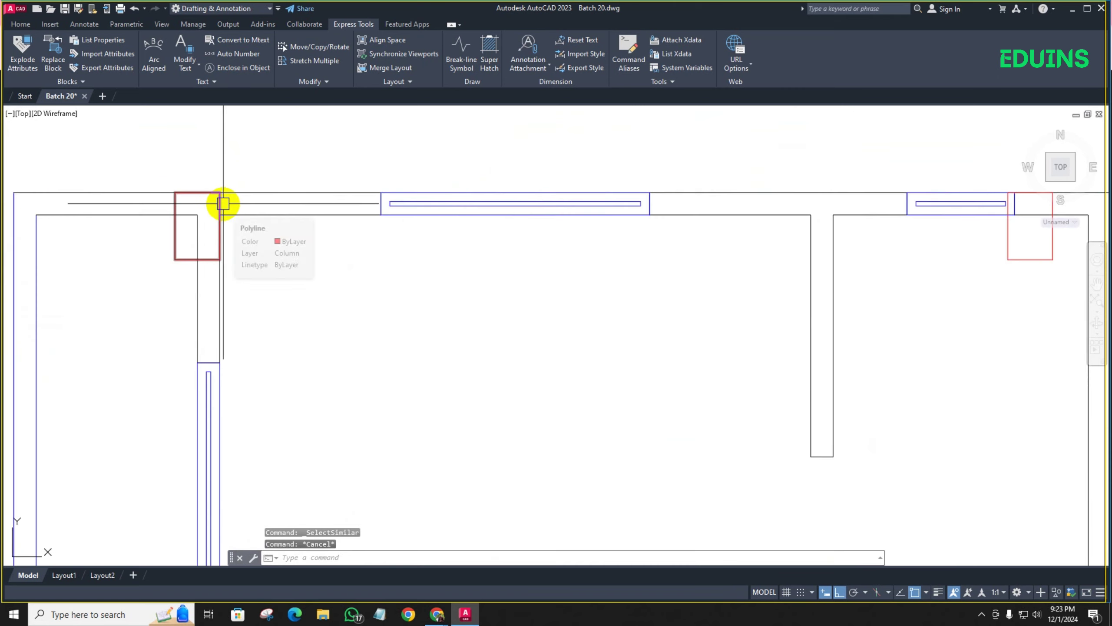
Select every polyline column similar to the upper-left one and erase them all from the unfinished plan
left_click(223, 203)
right_click(223, 205)
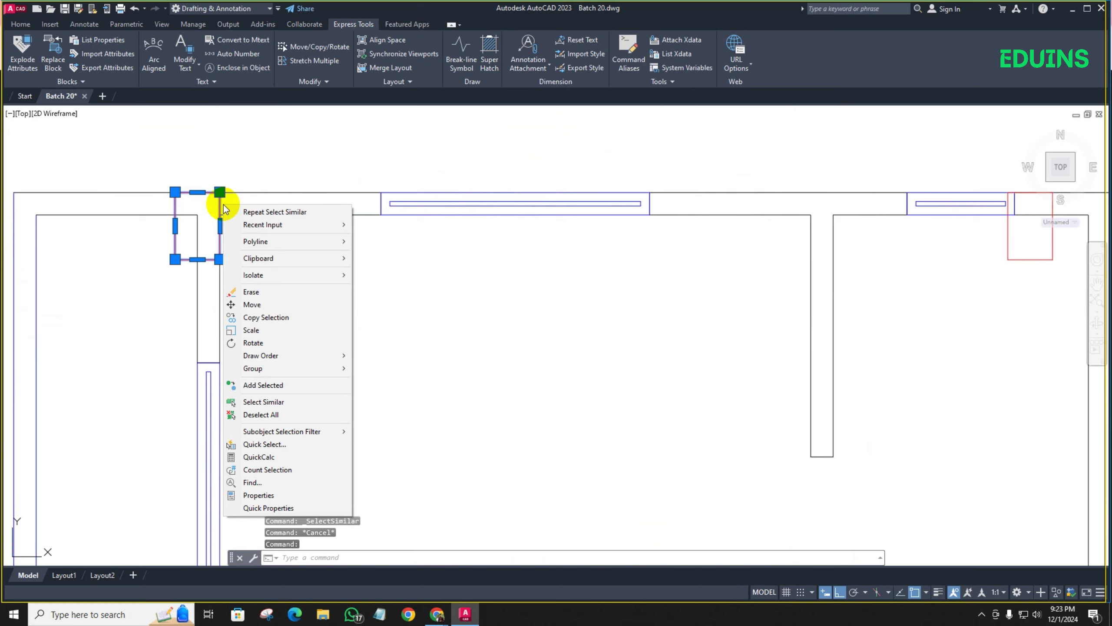
left_click(278, 402)
scroll(389, 338, "down", 3)
key("Delete")
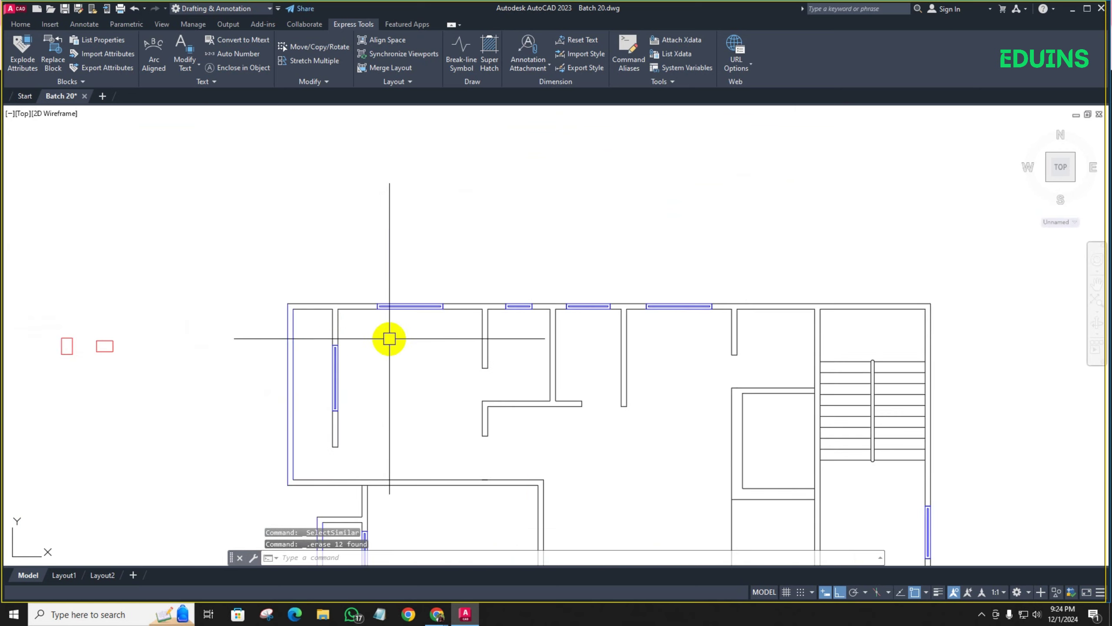
Copy the upright column block to the upper baranda partition's junction with the top outer wall and to the upper-left room's lower wall
scroll(464, 273, "down", 3)
middle_click_drag(443, 293, 423, 228)
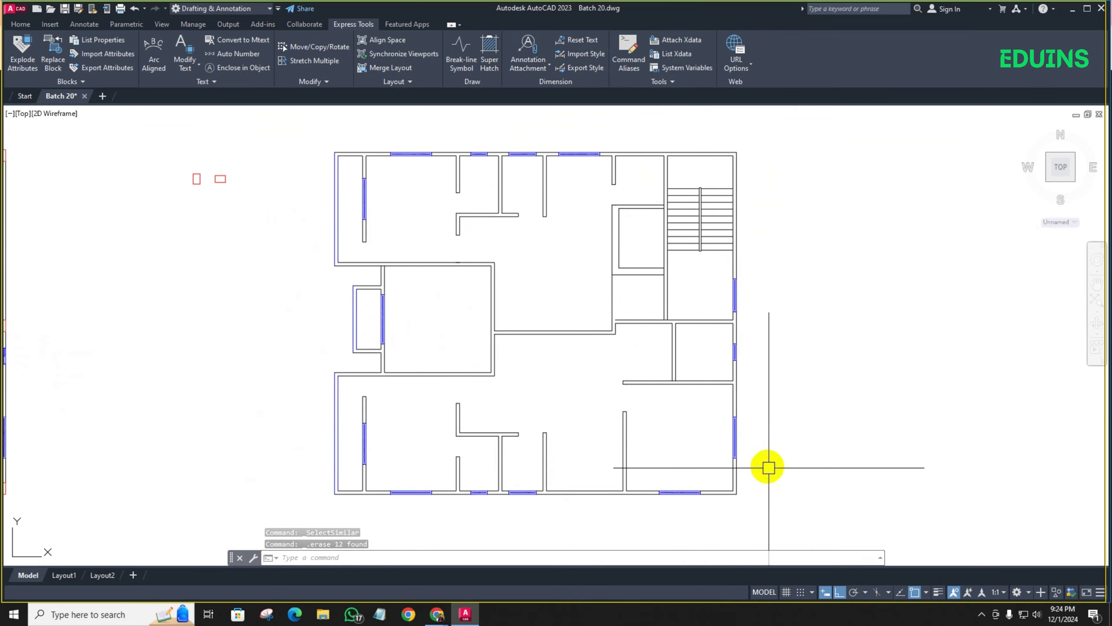
scroll(218, 167, "up", 4)
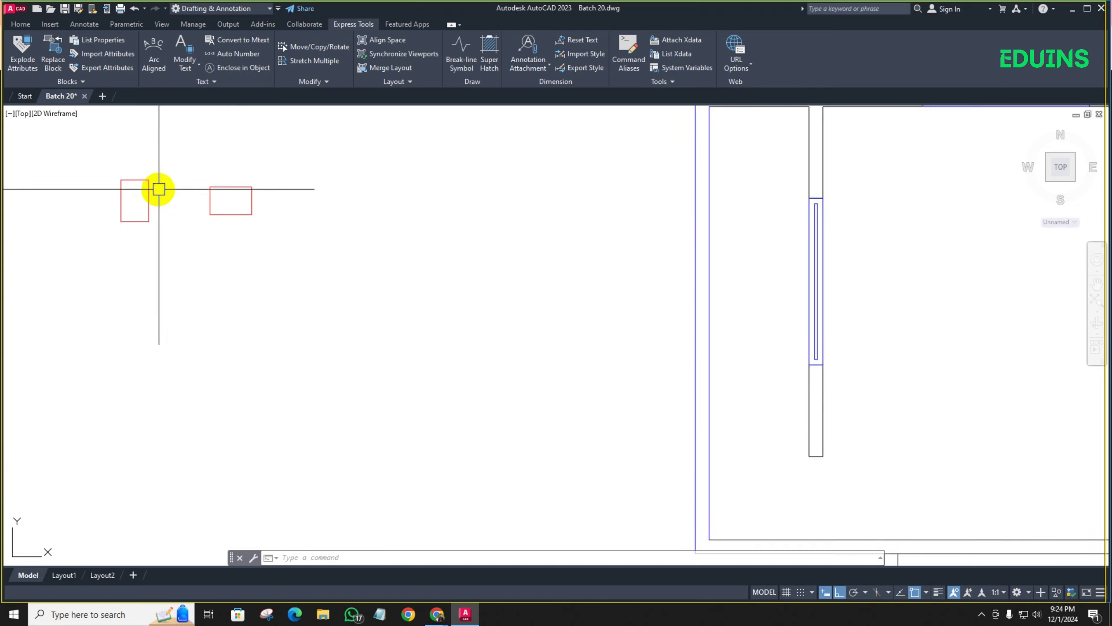
scroll(161, 193, "up", 4)
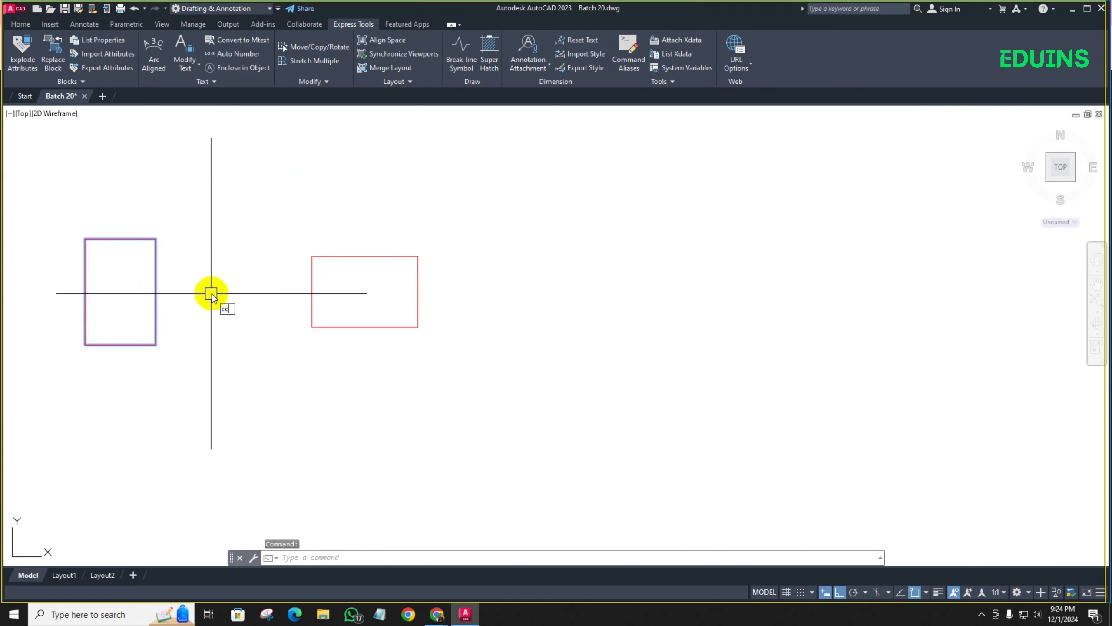
key("Return")
left_click(120, 292)
scroll(258, 282, "down", 5)
scroll(613, 241, "up", 5)
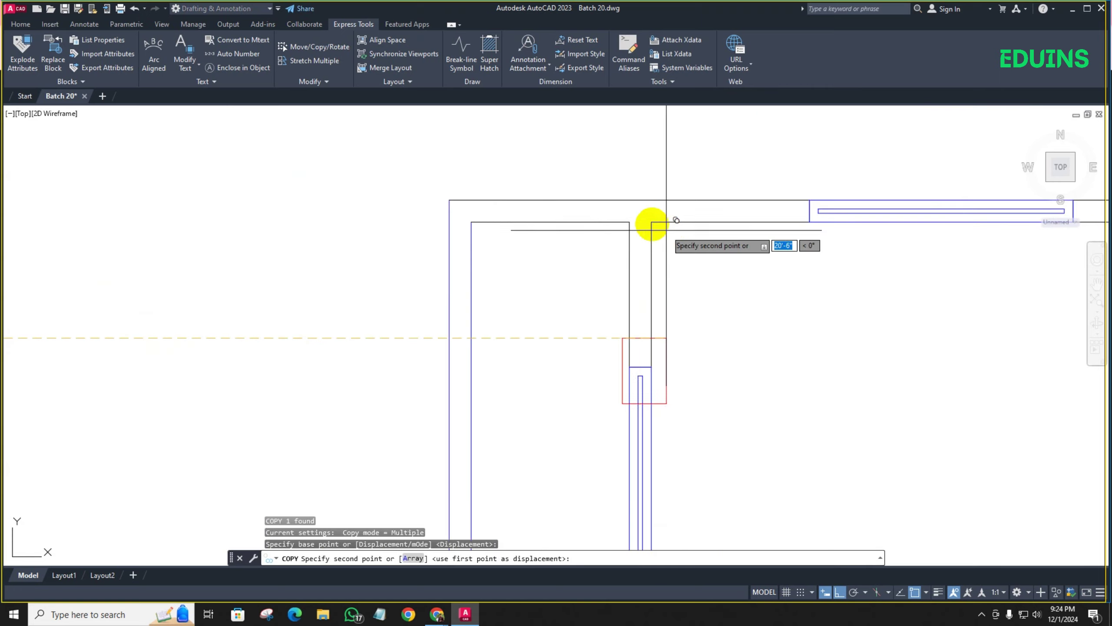
left_click(650, 217)
scroll(529, 402, "down", 5)
scroll(527, 302, "up", 5)
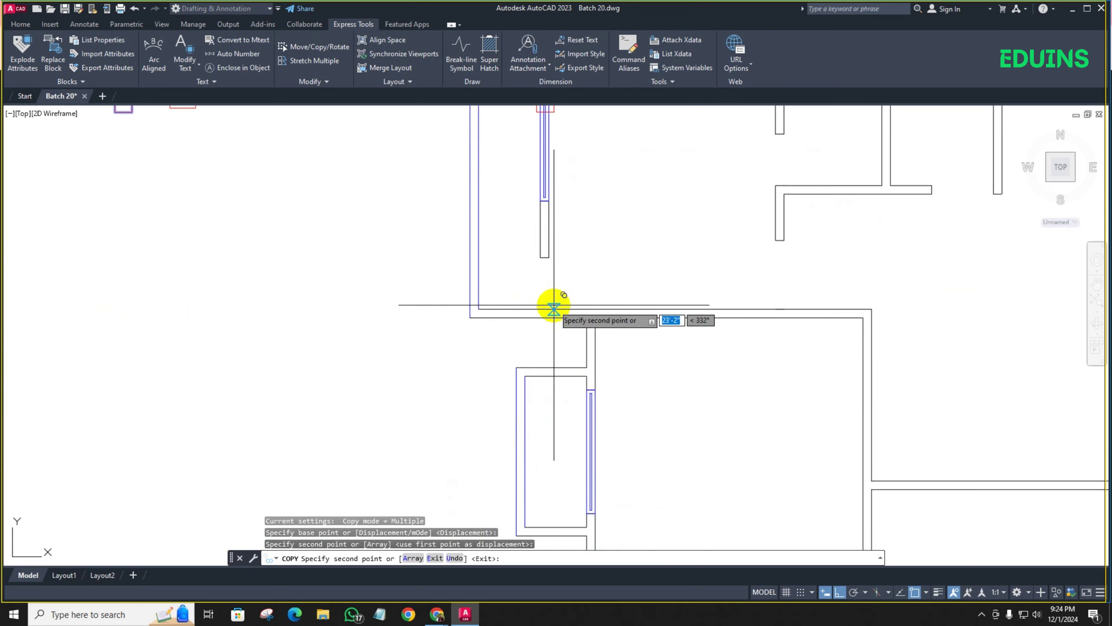
Copy the column block below the wall above the lower-left room and to the lower baranda partition's junction with the bottom outer wall
scroll(552, 298, "down", 5)
scroll(541, 195, "up", 4)
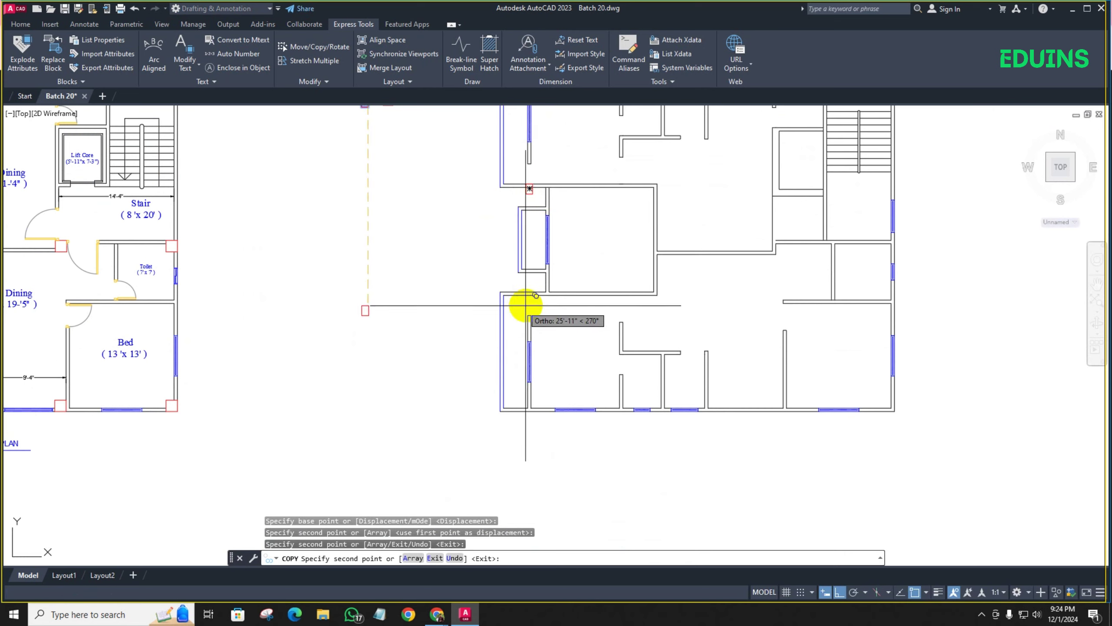
scroll(530, 302, "up", 4)
scroll(537, 283, "down", 3)
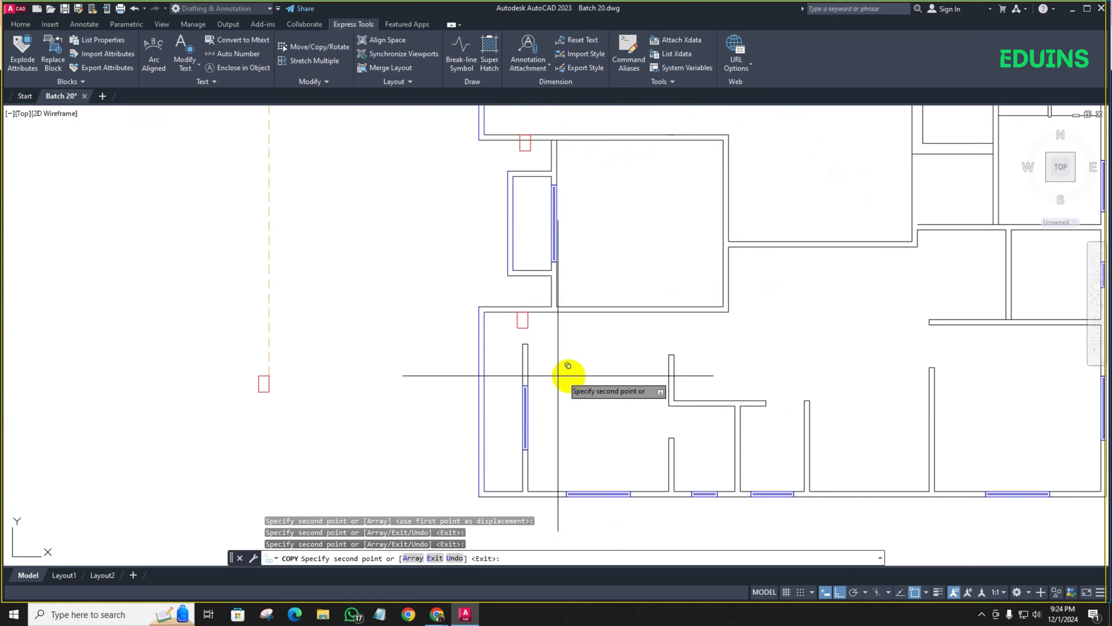
scroll(490, 315, "up", 3)
left_click(492, 316)
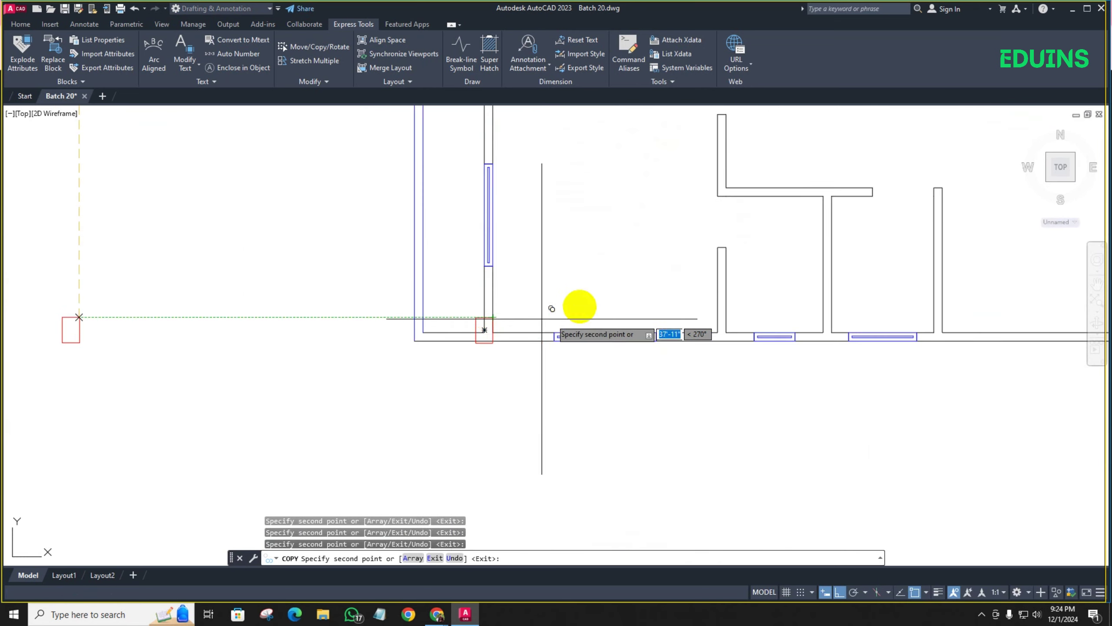
Copy the column block to the lower-right and upper-right wall corners of the middle-left room
scroll(472, 298, "down", 2)
middle_click_drag(611, 167, 573, 389)
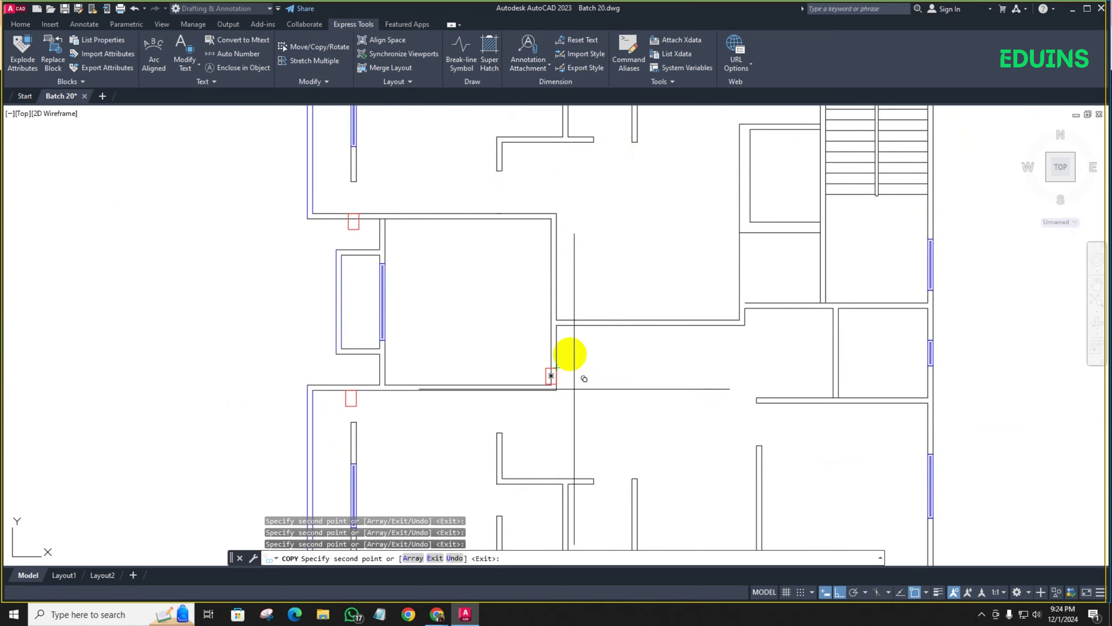
middle_click_drag(586, 220, 526, 397)
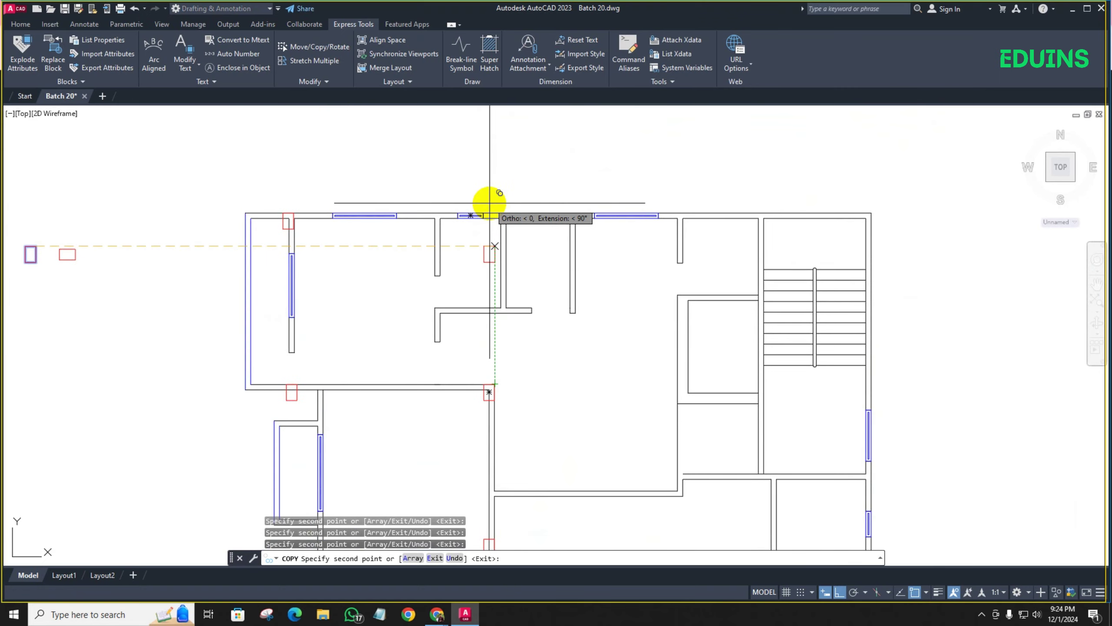
Copy the column block to the top outer wall beside the toilet partition and beside the short partition near the lift core
scroll(492, 216, "up", 4)
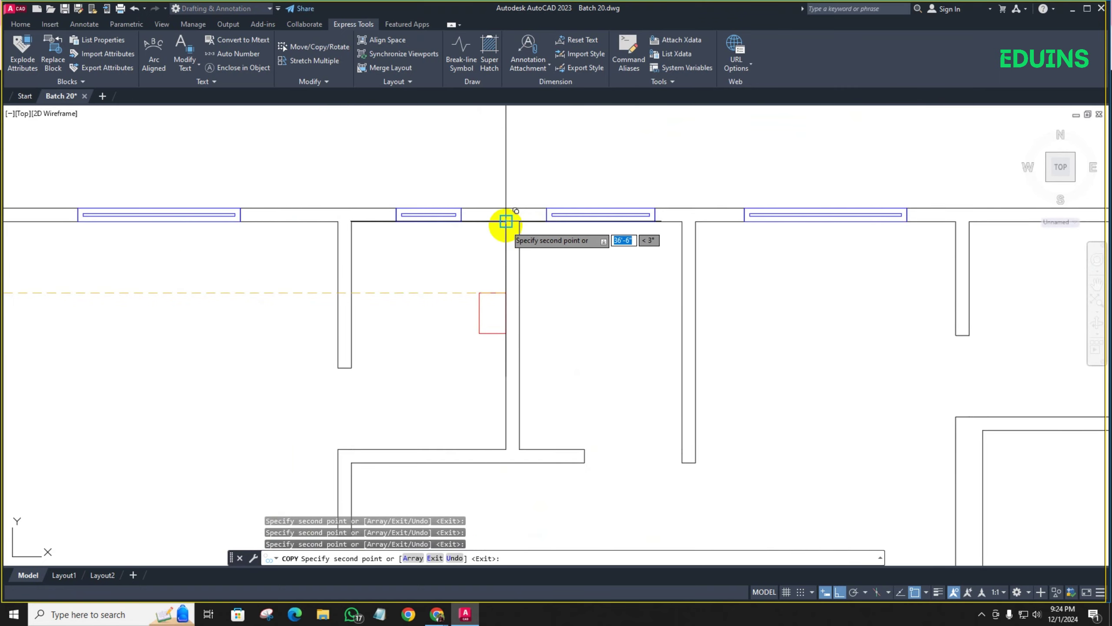
scroll(499, 246, "down", 4)
scroll(464, 261, "up", 4)
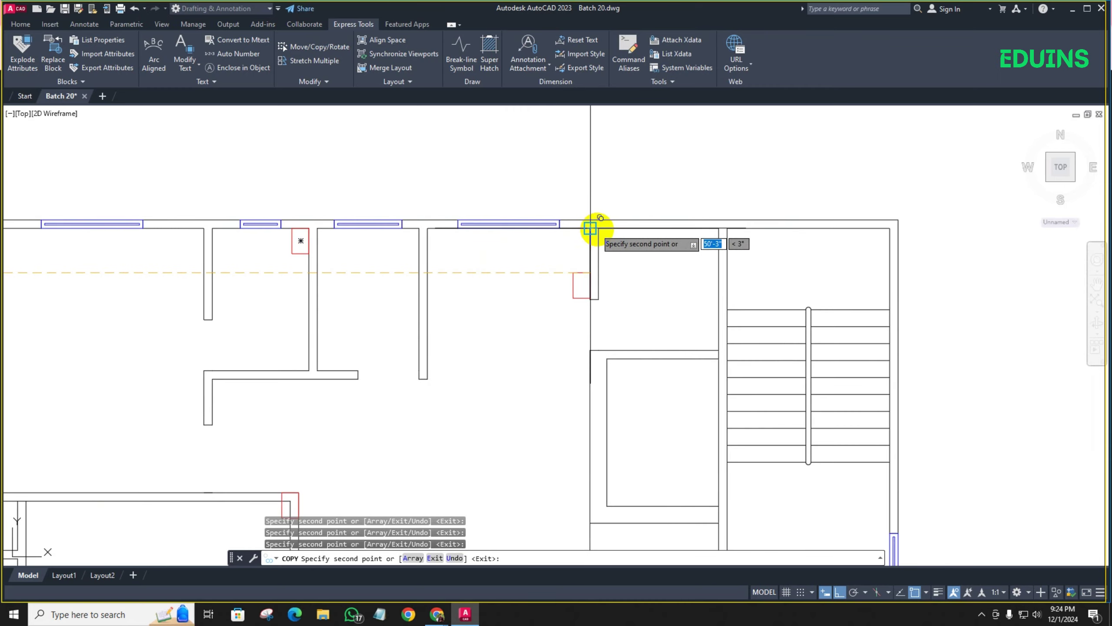
scroll(597, 229, "down", 5)
scroll(521, 330, "up", 1)
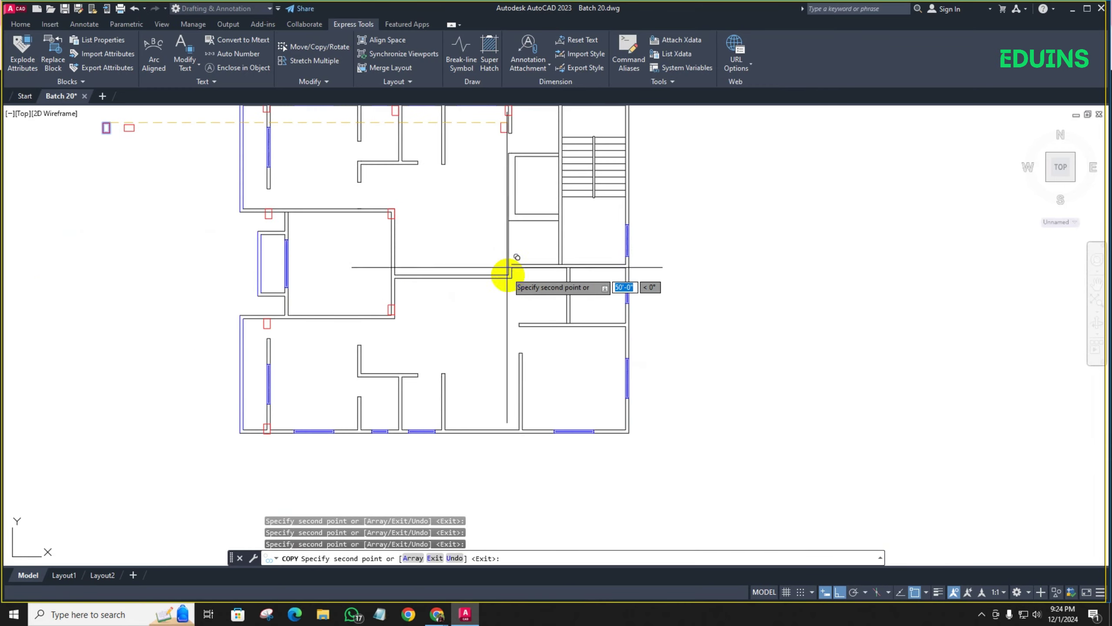
Copy the column block to the wall corner below the lift core and to the bottom outer wall beside the lower-right room's partition
scroll(517, 257, "up", 4)
middle_click_drag(473, 335, 475, 201)
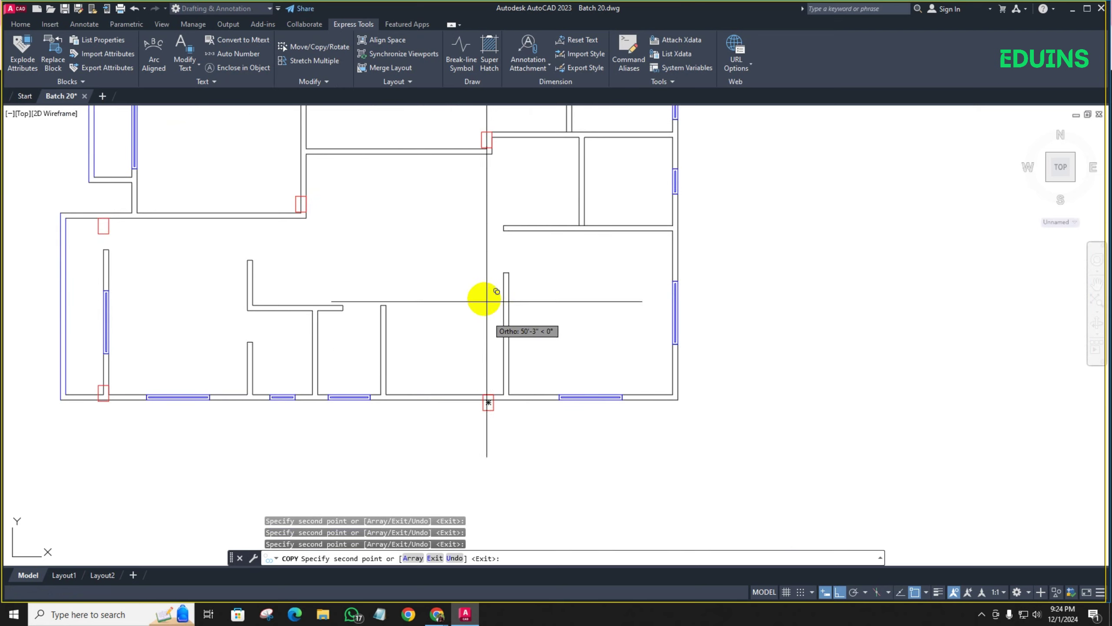
scroll(486, 301, "down", 2)
Copy the column block to the building's lower-right corner and to the right outer wall at the lower-right room's upper wall
scroll(600, 356, "up", 6)
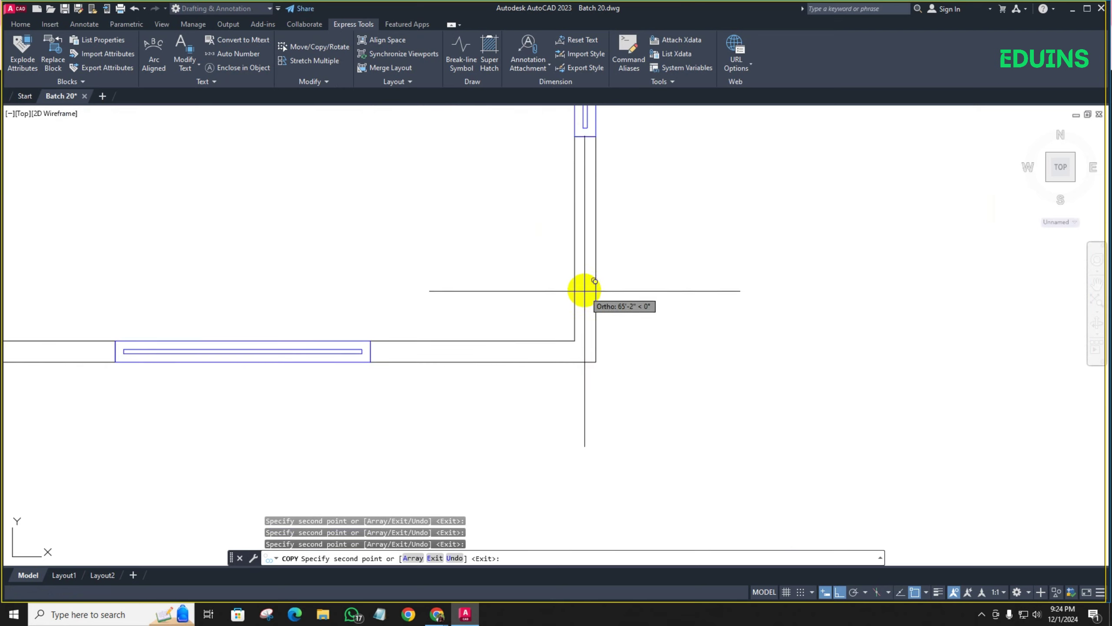
scroll(534, 260, "down", 2)
middle_click_drag(471, 372, 490, 263)
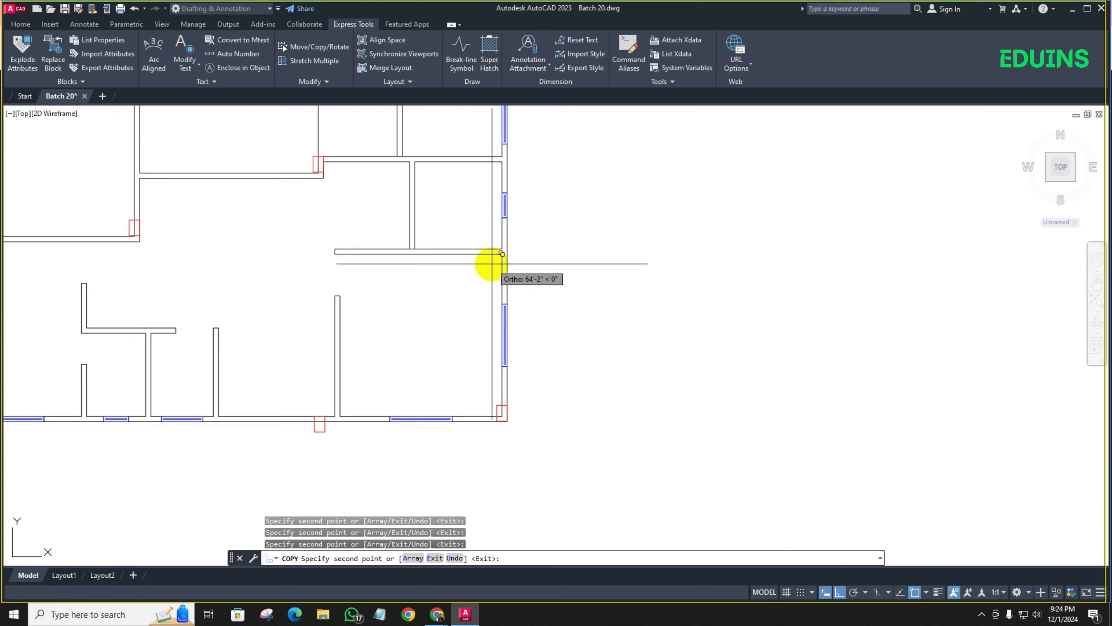
scroll(491, 264, "up", 4)
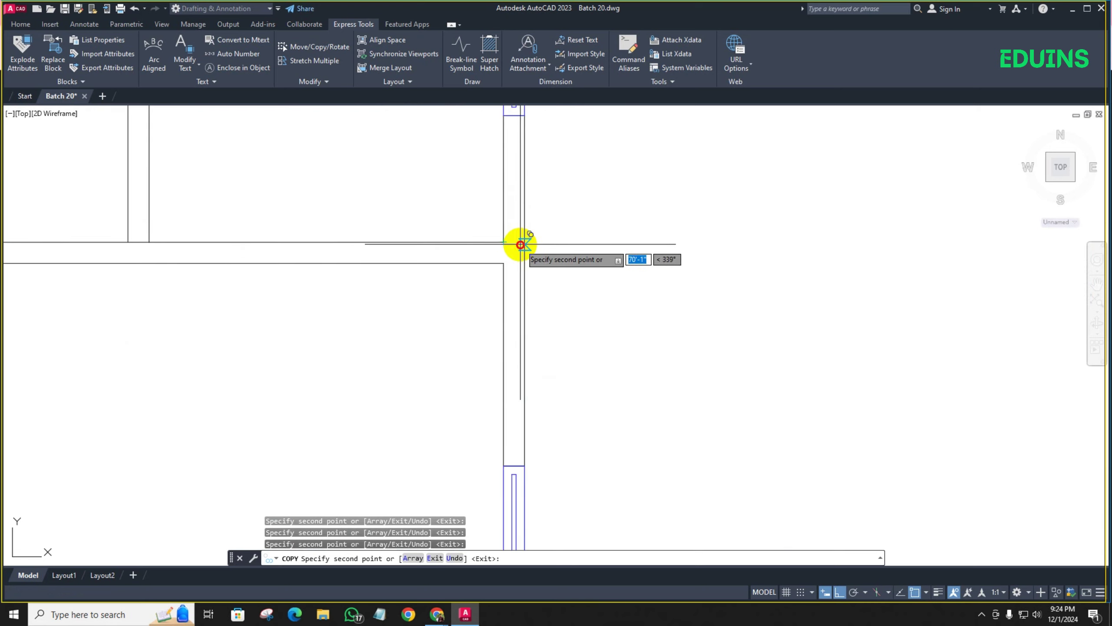
Copy the column block to the junction of the wall below the stair with the right outer wall
scroll(520, 244, "down", 3)
middle_click_drag(546, 243, 518, 369)
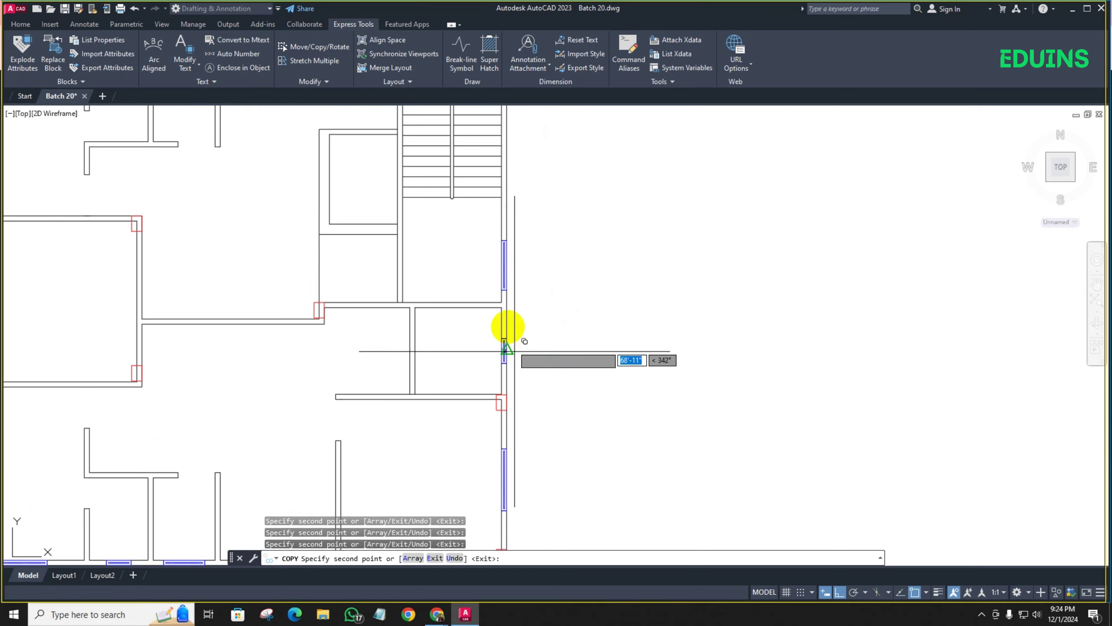
scroll(508, 326, "down", 2)
scroll(507, 340, "up", 4)
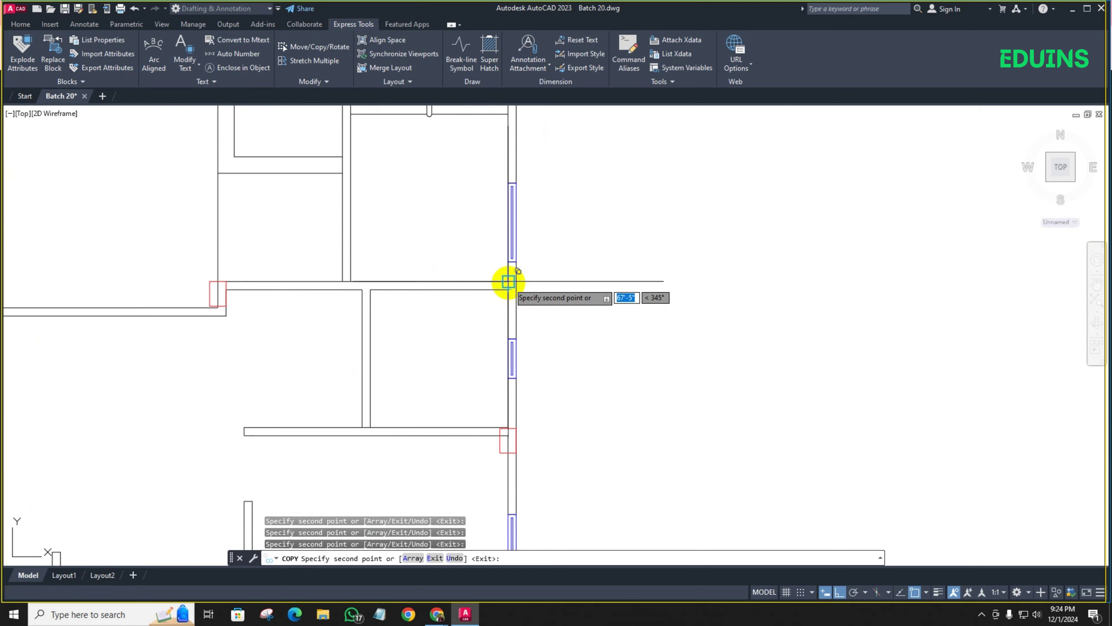
scroll(543, 281, "down", 2)
middle_click_drag(543, 282, 511, 455)
scroll(487, 374, "up", 5)
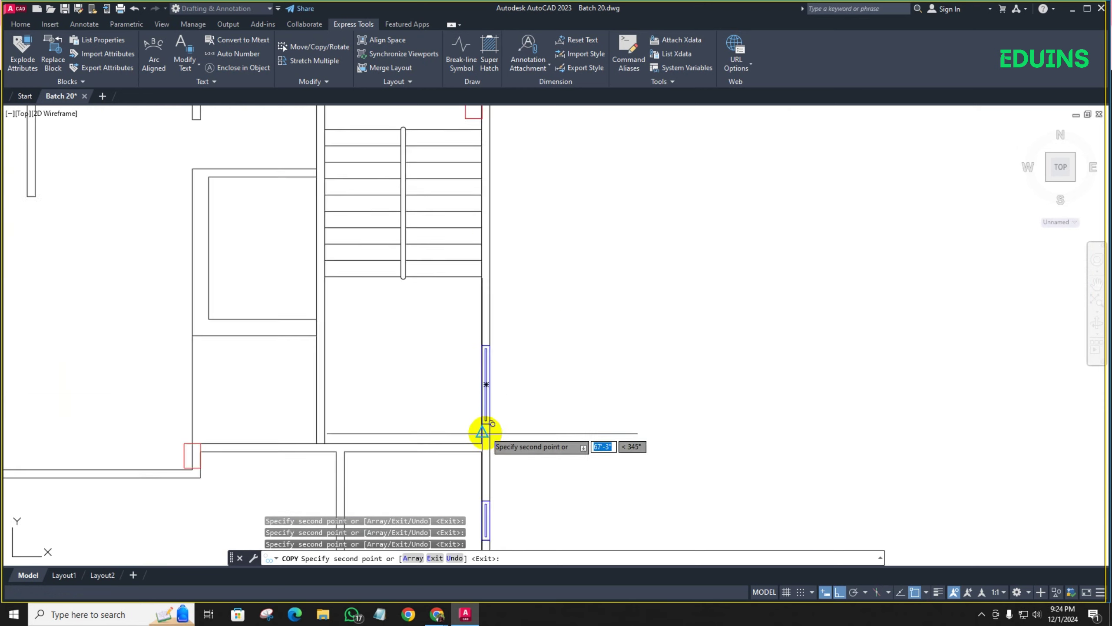
Copy the column block to the building's upper-right corner beside the stair
scroll(478, 360, "down", 3)
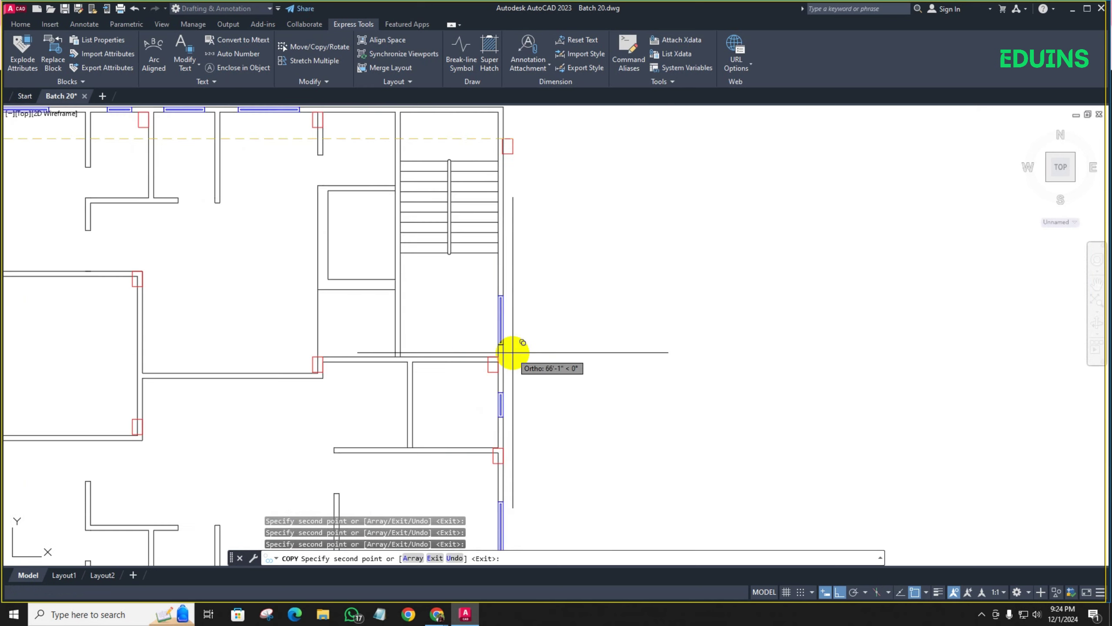
middle_click_drag(509, 355, 442, 479)
middle_click_drag(529, 310, 484, 463)
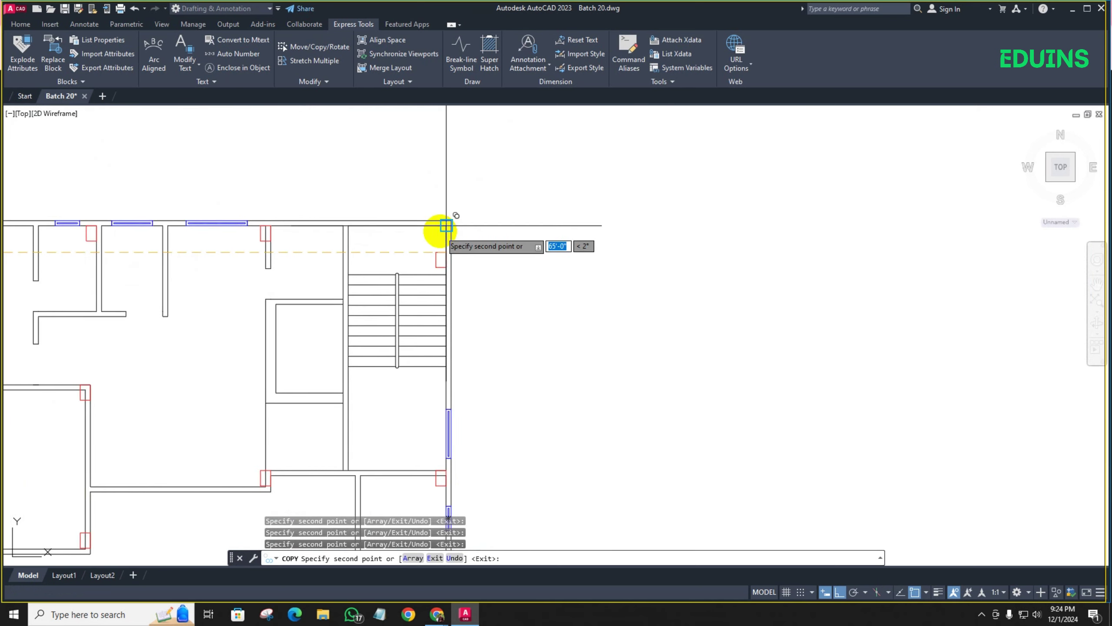
scroll(446, 225, "up", 4)
scroll(496, 286, "down", 6)
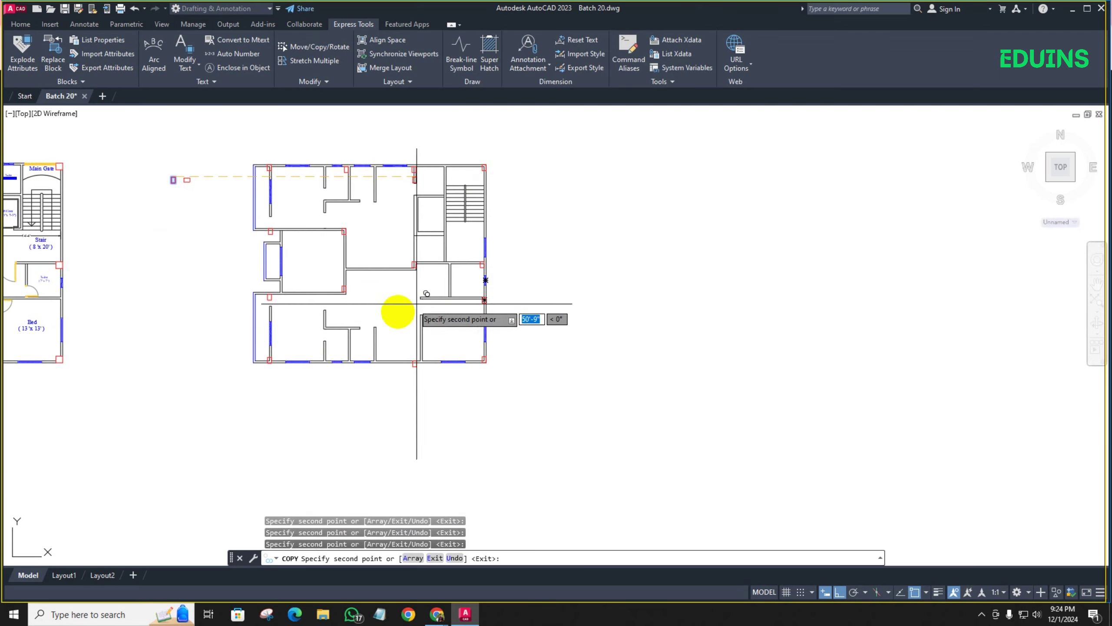
Copy the column block to the lower toilet partition at the bottom outer wall and finish copying
scroll(337, 359, "up", 6)
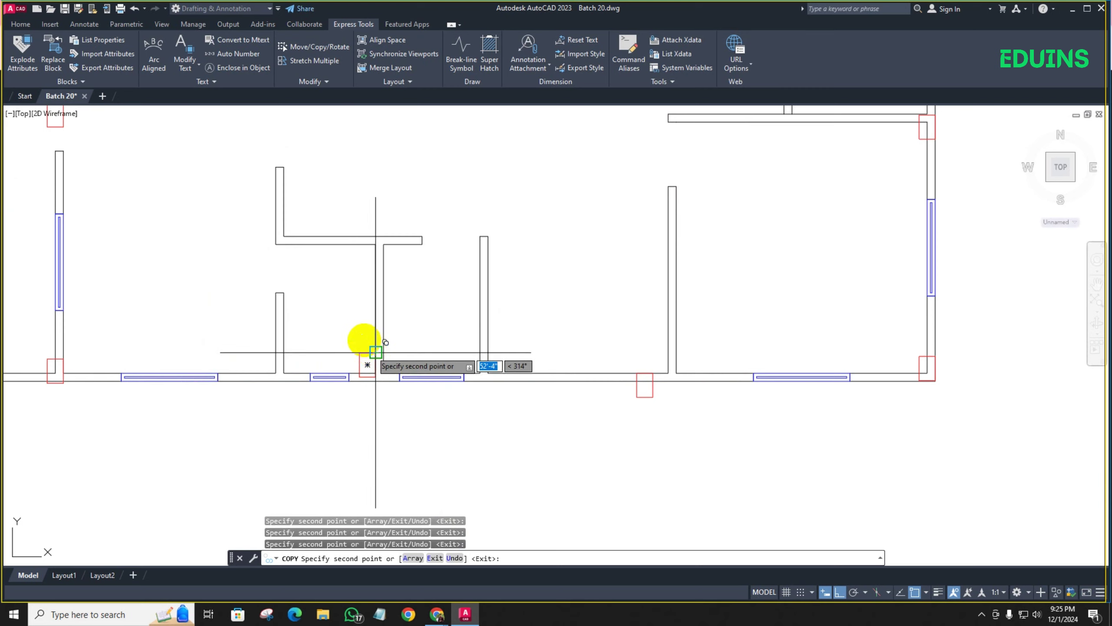
key("Escape")
scroll(350, 332, "down", 2)
middle_click_drag(335, 298, 443, 245)
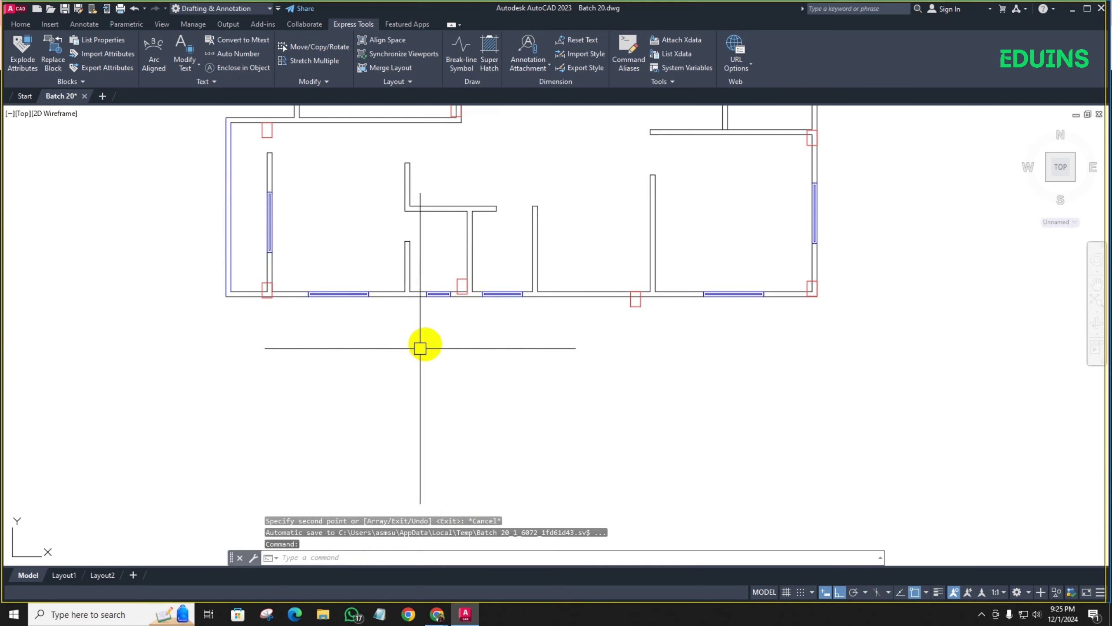
Move the column at the upper baranda partition's top outer wall junction so its right edge is flush with the partition's right face
scroll(420, 349, "down", 7)
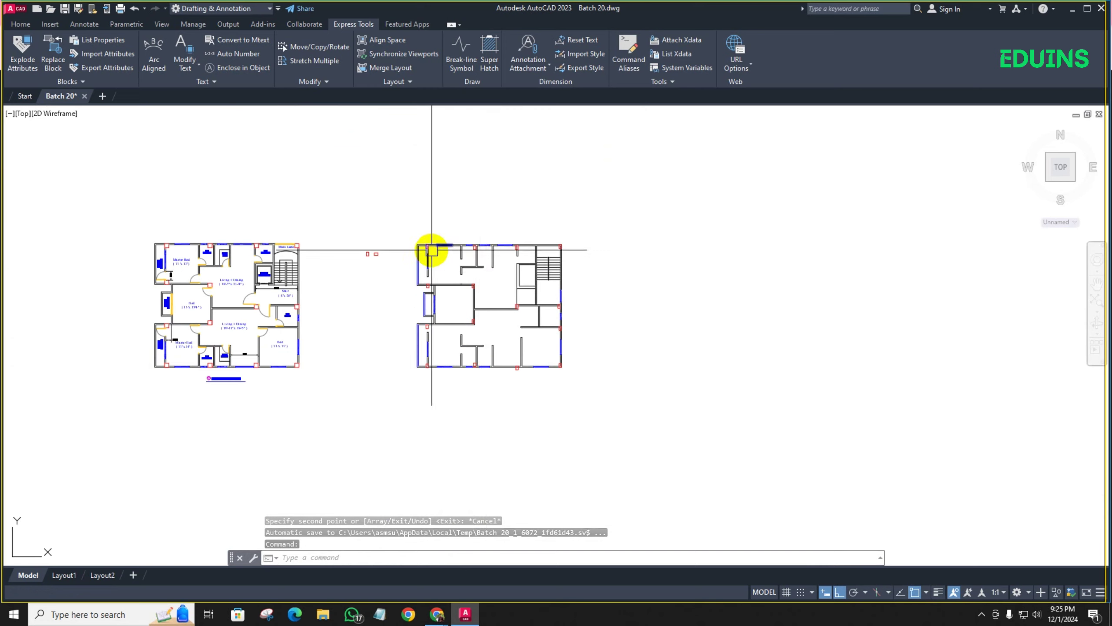
scroll(432, 250, "up", 10)
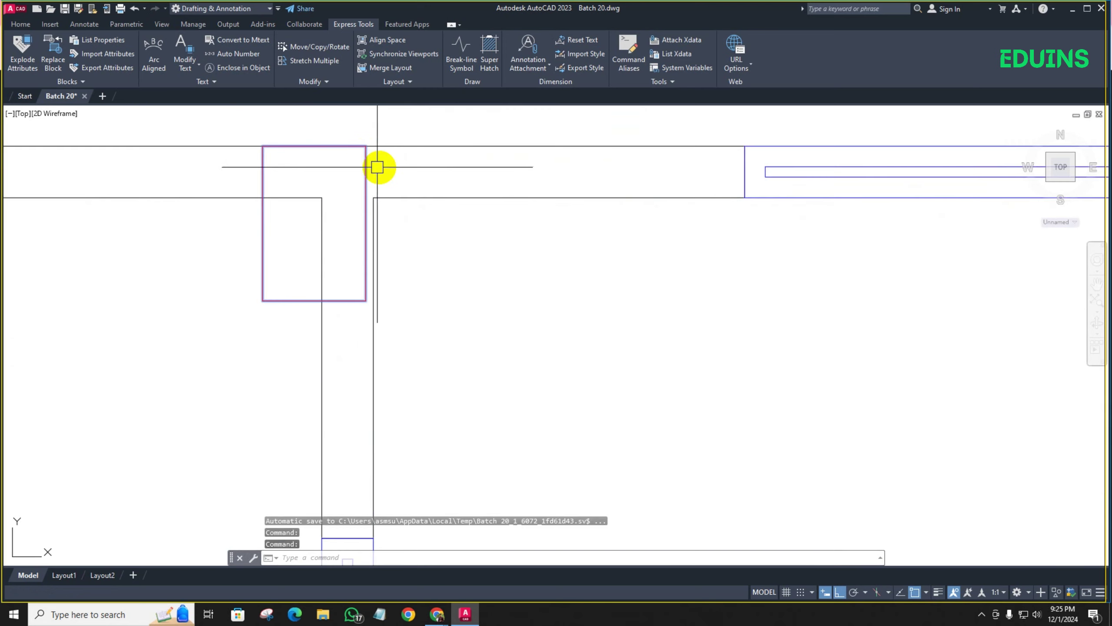
type("m")
key("Return")
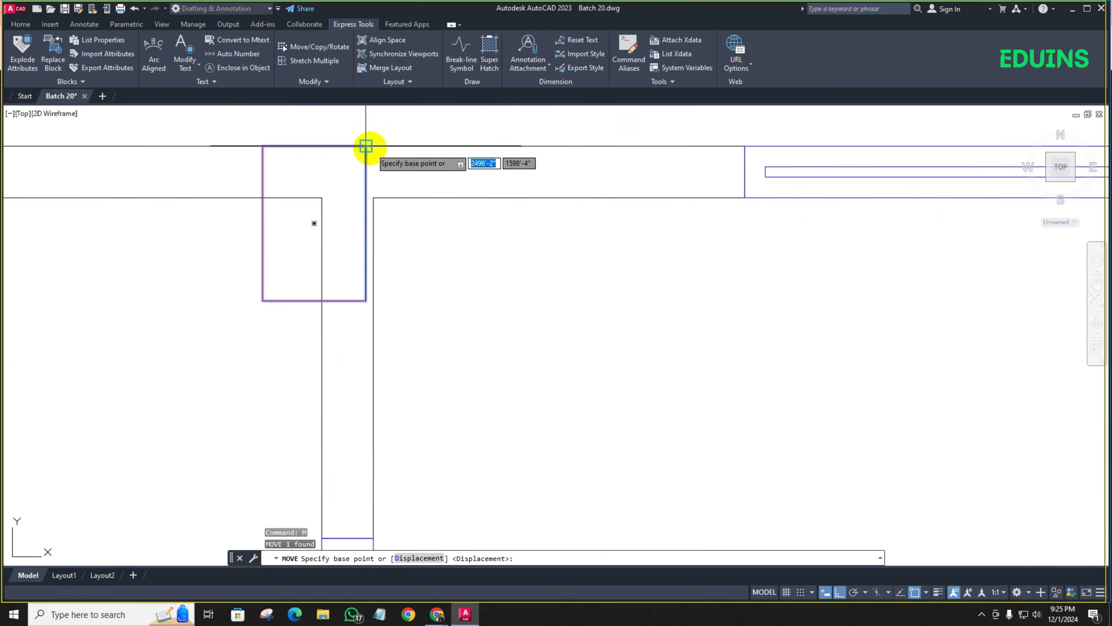
left_click(366, 146)
left_click(372, 148)
scroll(370, 177, "up", 2)
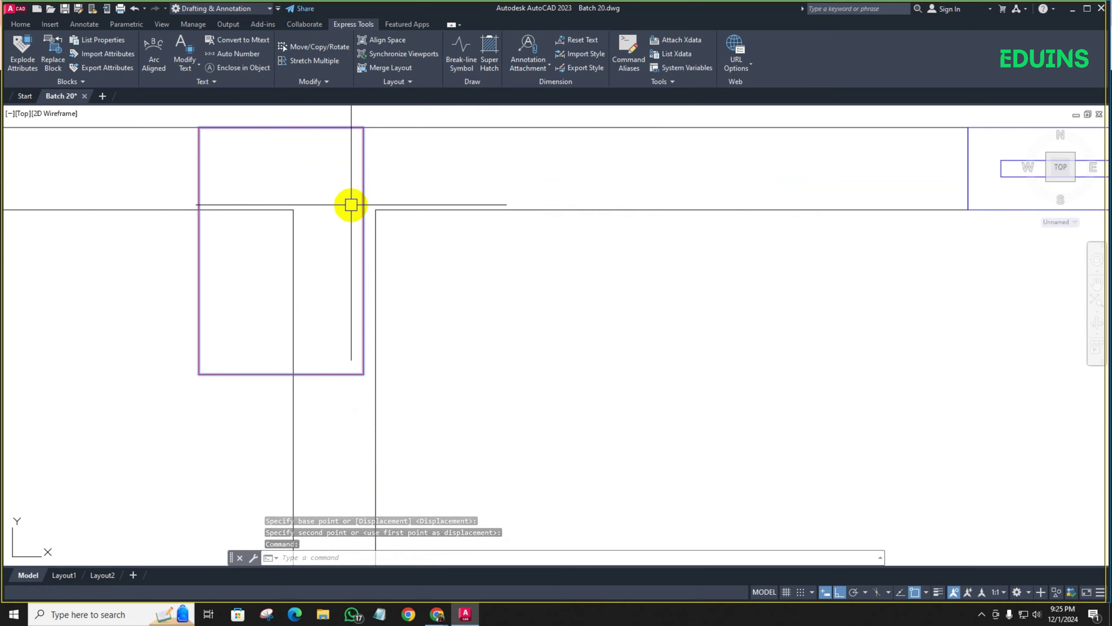
key("Return")
left_click(365, 249)
left_click(371, 256)
scroll(418, 297, "down", 8)
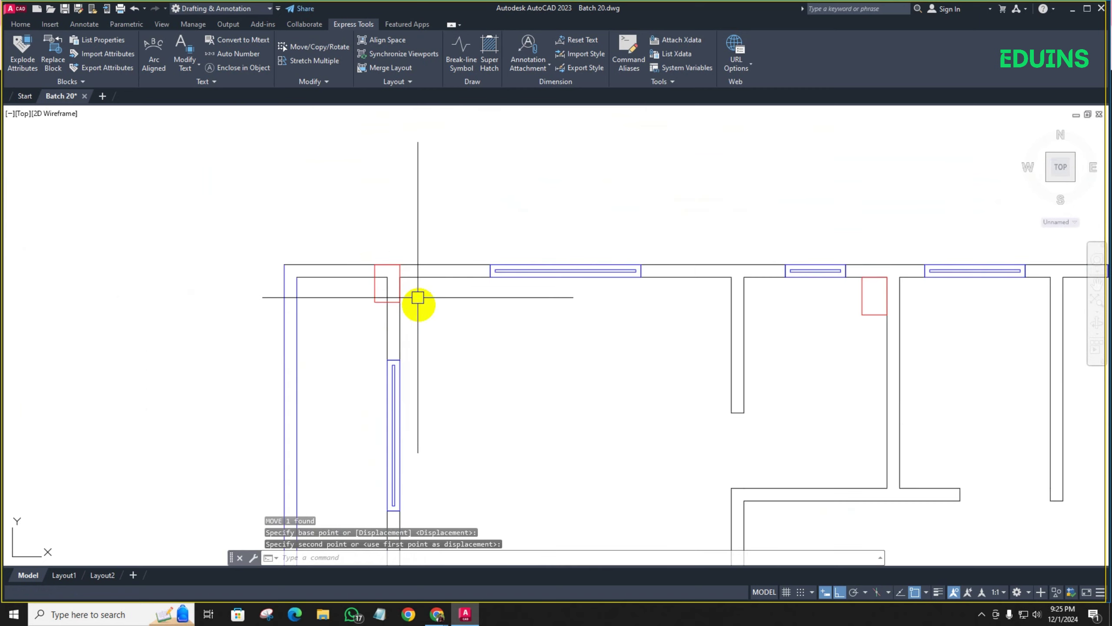
Move the column at the upper-left room's lower wall up to the baranda partition's lower end, flush with its right face
scroll(418, 298, "down", 5)
scroll(393, 251, "up", 6)
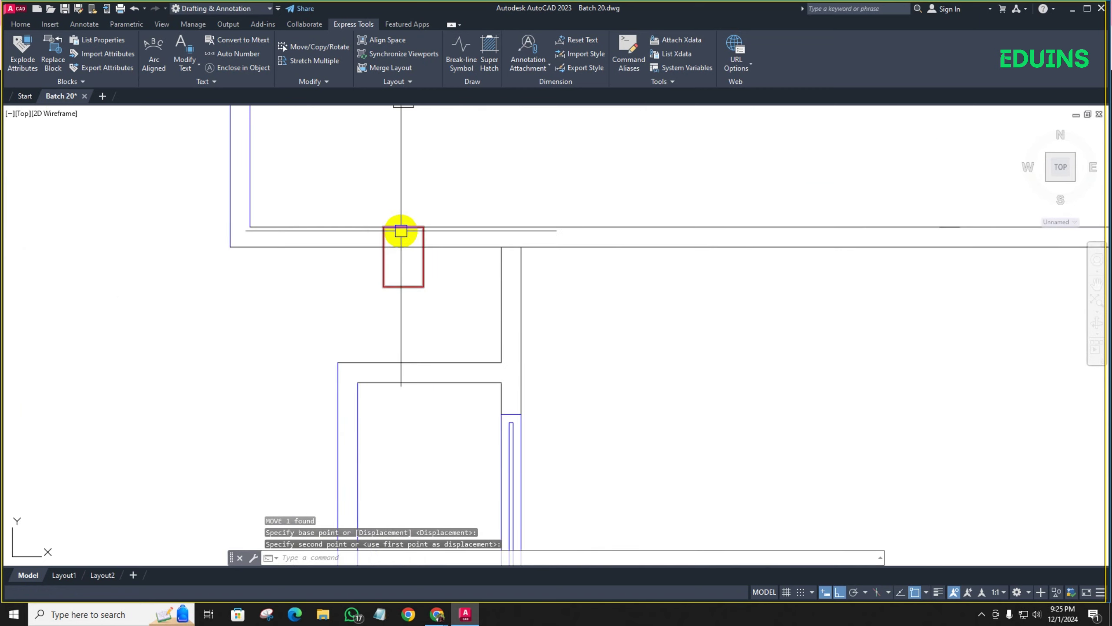
left_click(397, 286)
scroll(411, 297, "down", 3)
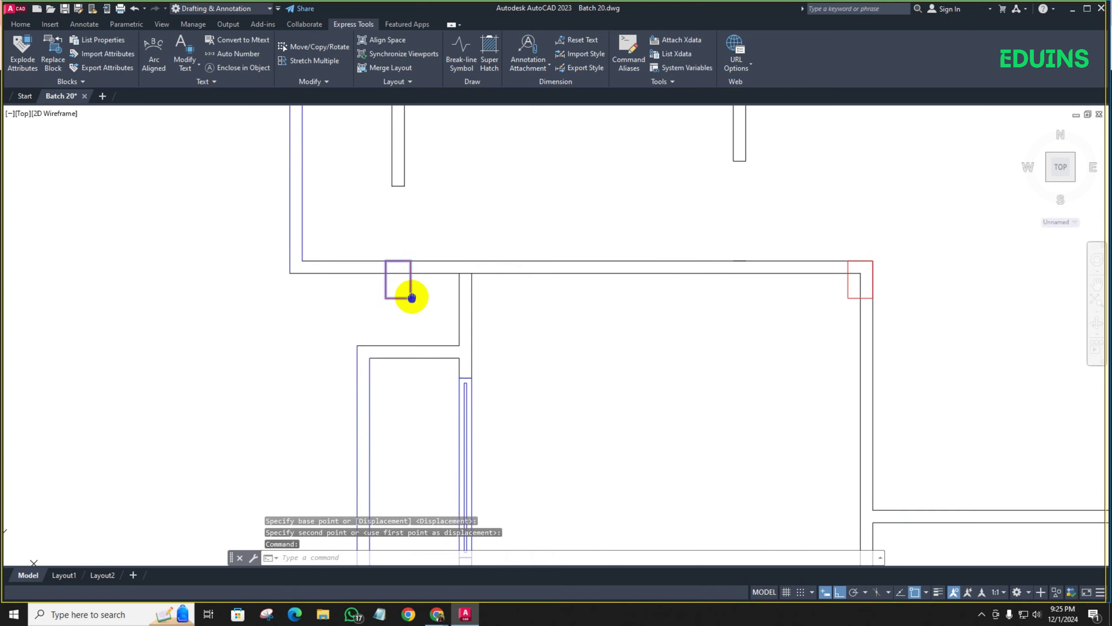
key("Return")
left_click(411, 298)
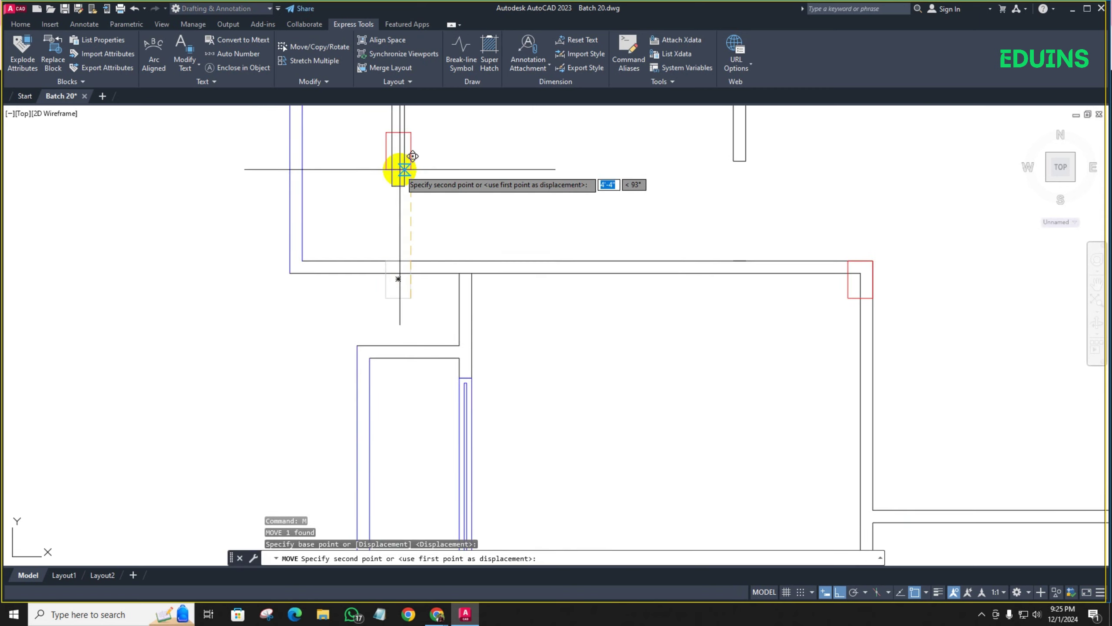
left_click(391, 166)
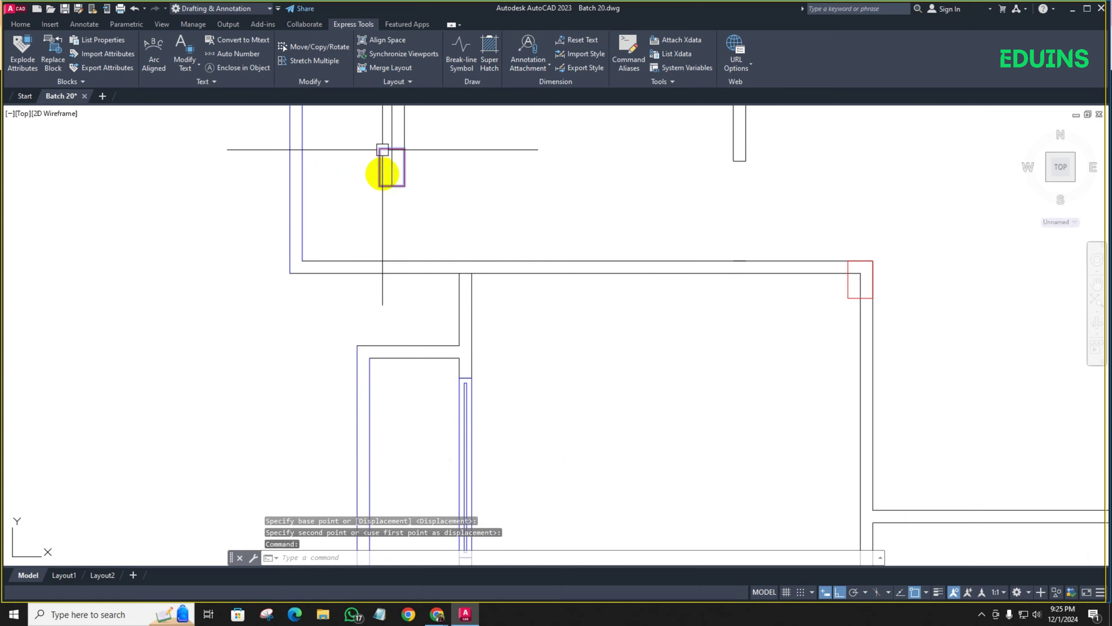
Move that column straight down so its lower edge sits on the lower face of the upper-left room's lower wall
key("Return")
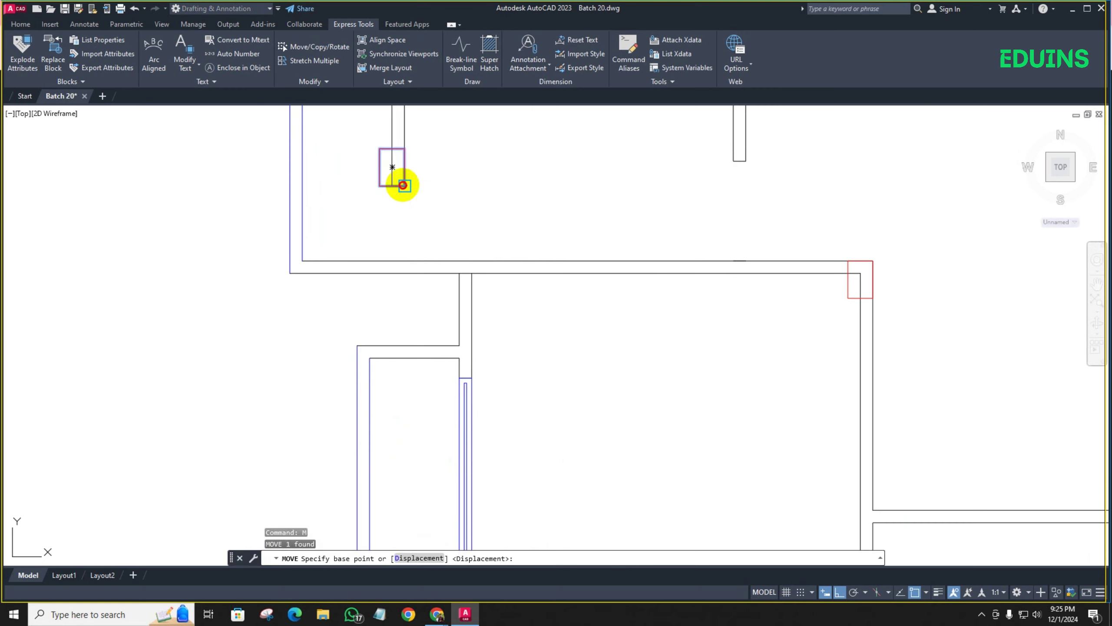
left_click(403, 185)
left_click(406, 274)
scroll(405, 298, "down", 3)
scroll(359, 226, "up", 1)
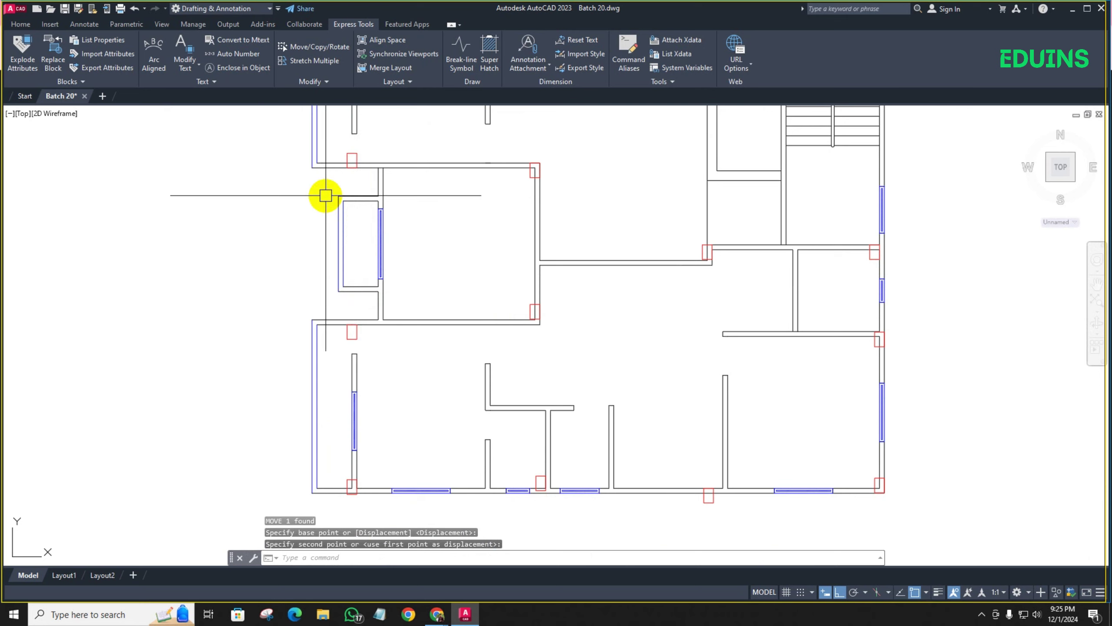
Draw a vertical construction line along the right face of the upper baranda partition and its column
type("x")
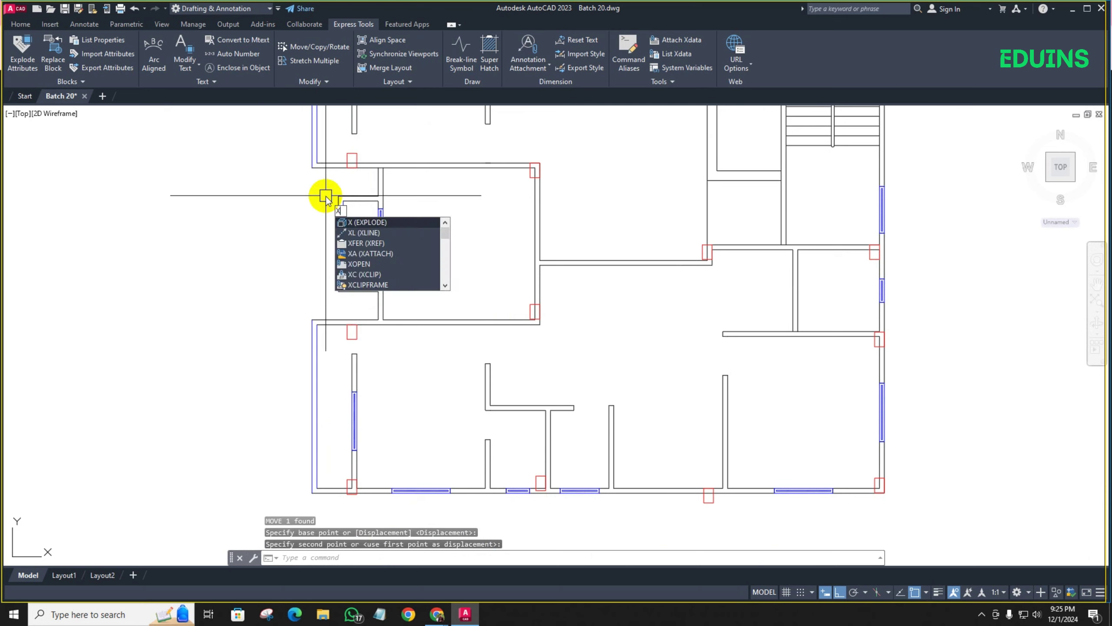
type("l")
key("Return")
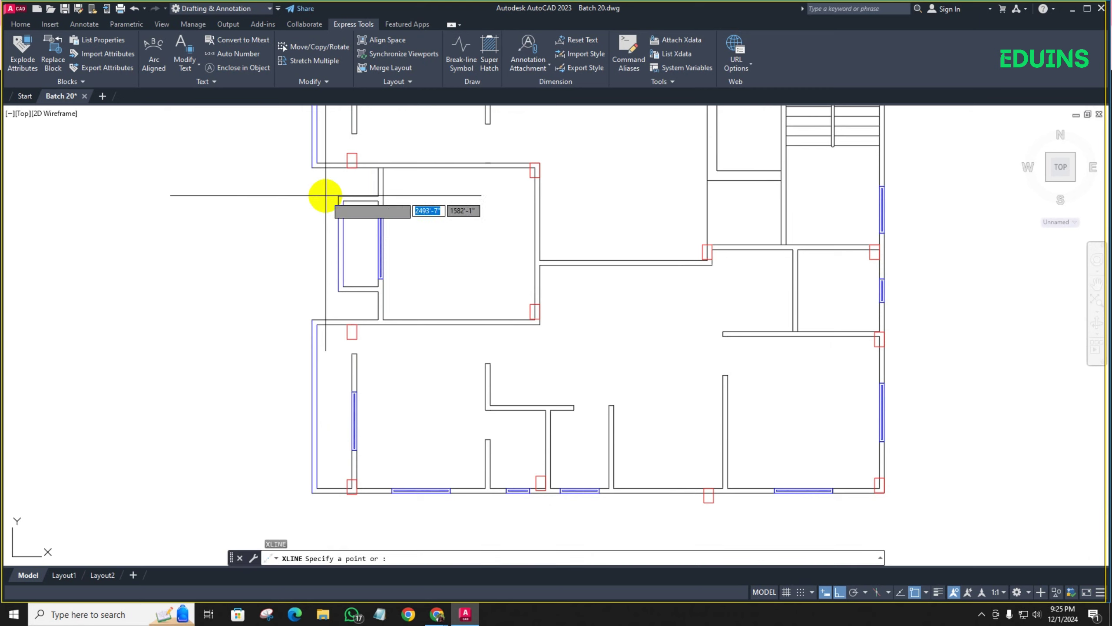
type("v")
key("Return")
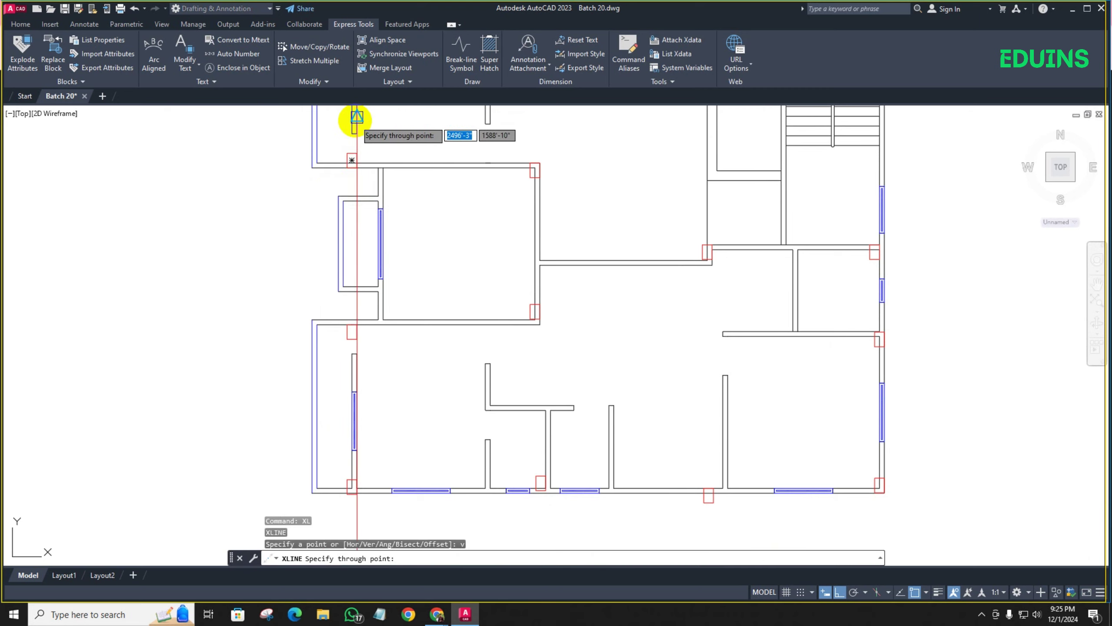
scroll(372, 278, "up", 1)
scroll(348, 178, "down", 1)
scroll(355, 210, "up", 5)
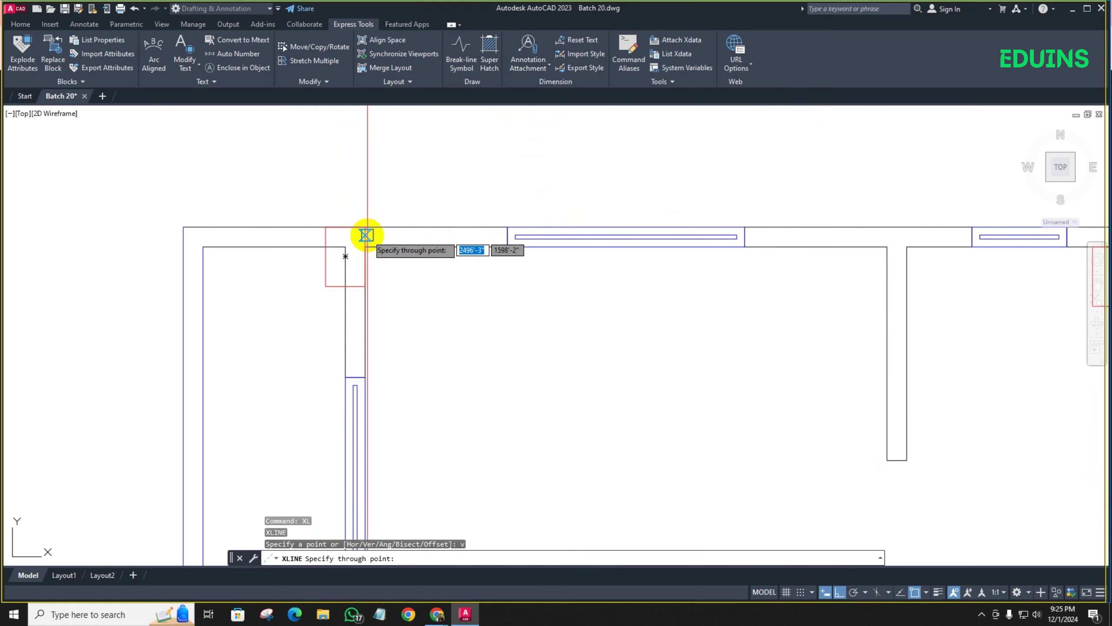
left_click(365, 237)
scroll(394, 271, "down", 4)
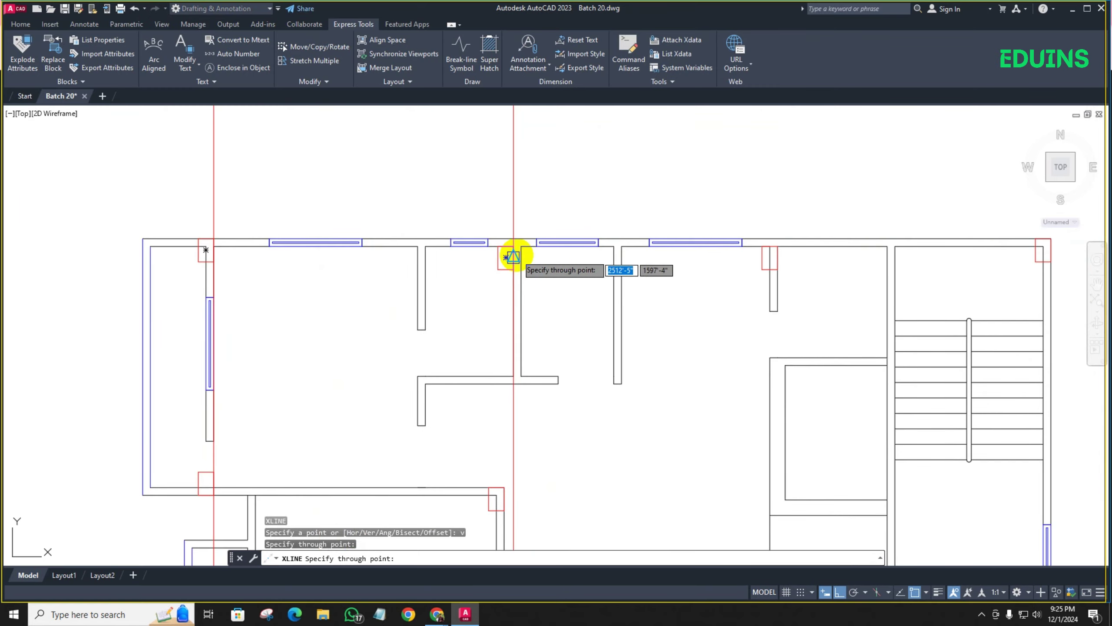
Add vertical construction lines along the right faces of the upper toilet partition, the short partition near the lift core and the right outer wall
left_click(522, 250)
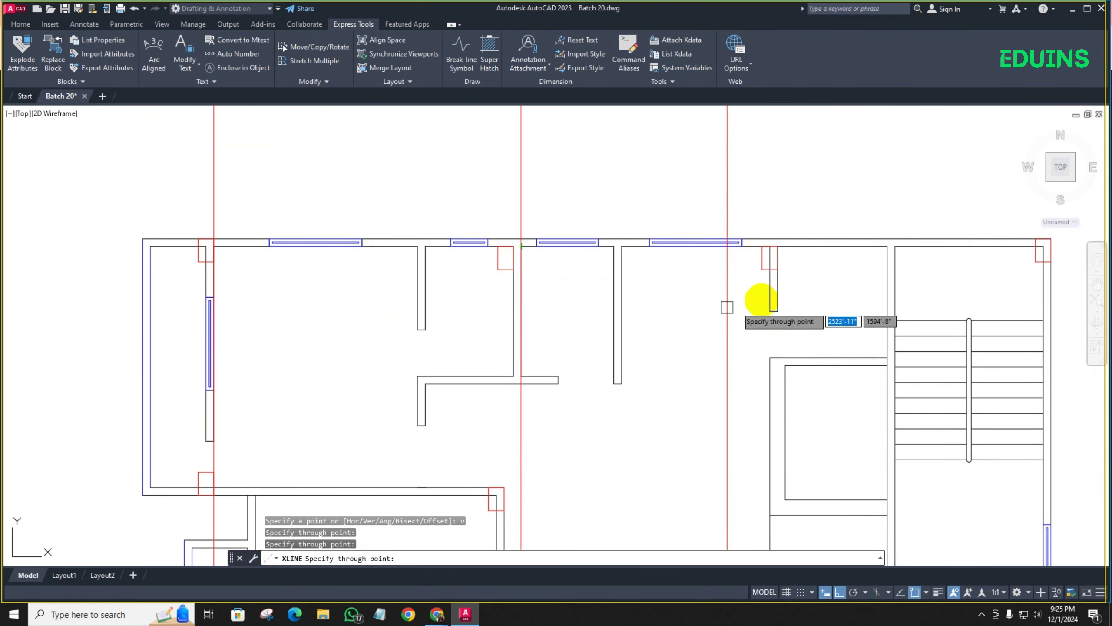
scroll(776, 257, "up", 5)
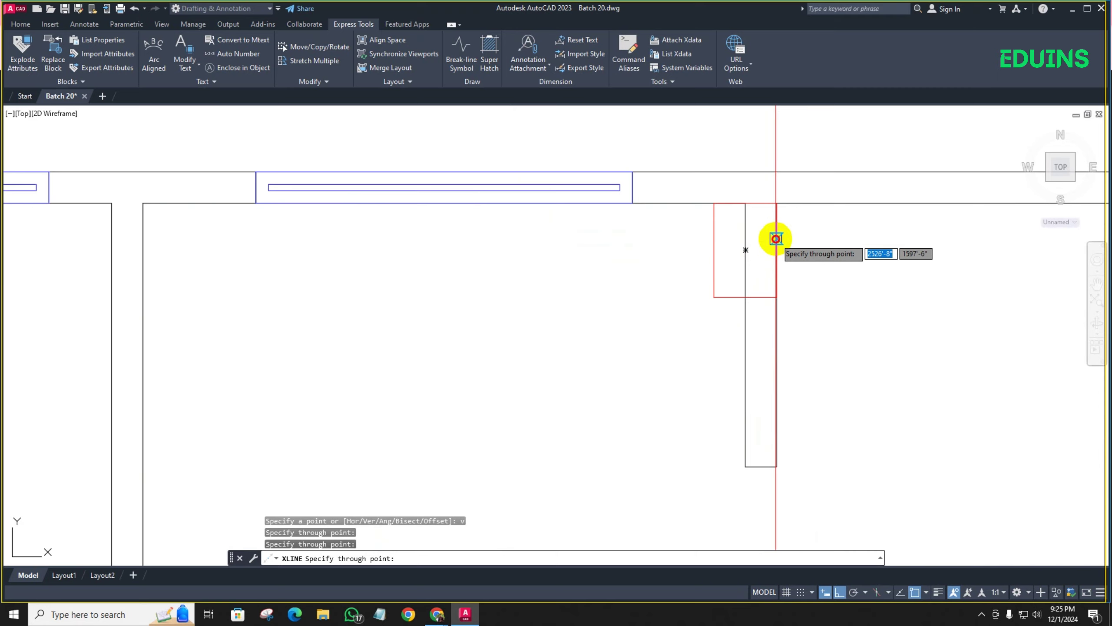
left_click(776, 238)
scroll(682, 291, "down", 3)
scroll(769, 244, "up", 4)
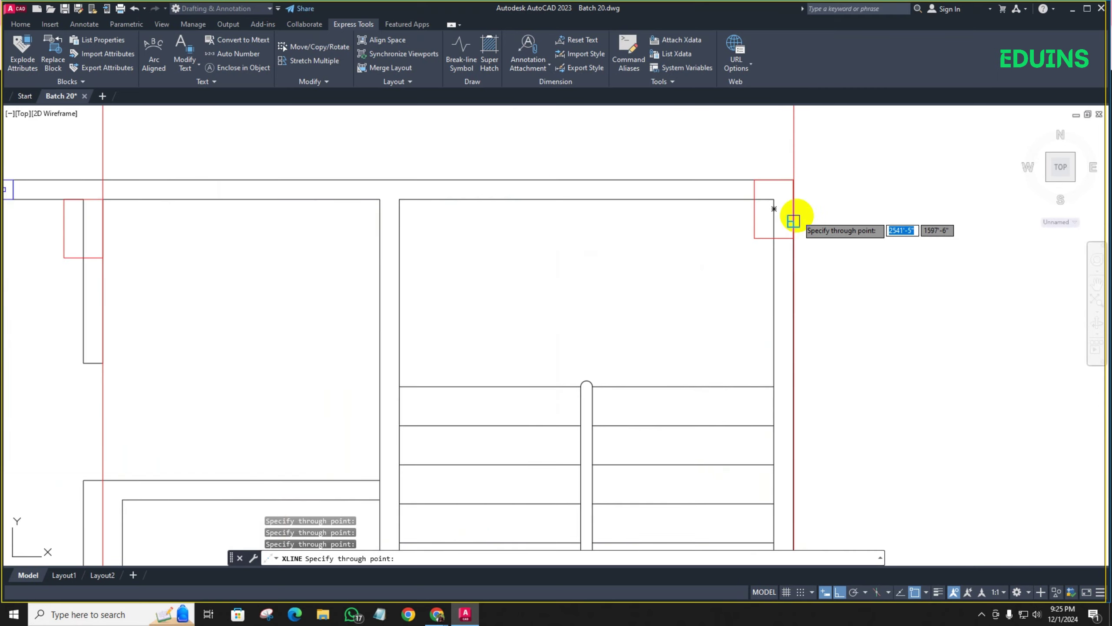
scroll(753, 221, "down", 3)
scroll(832, 210, "up", 3)
key("Escape")
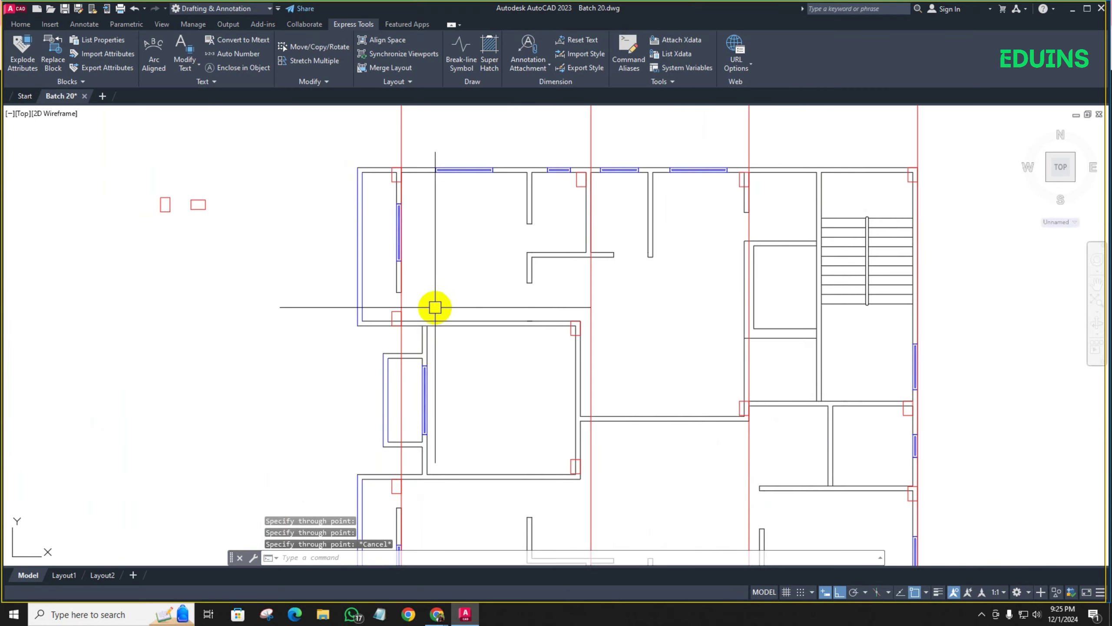
Move the column at the lower-left room's upper wall straight up so its top edge sits on that wall's upper face
middle_click_drag(437, 205, 429, 166)
scroll(431, 284, "up", 2)
scroll(391, 373, "down", 4)
middle_click_drag(395, 395, 410, 289)
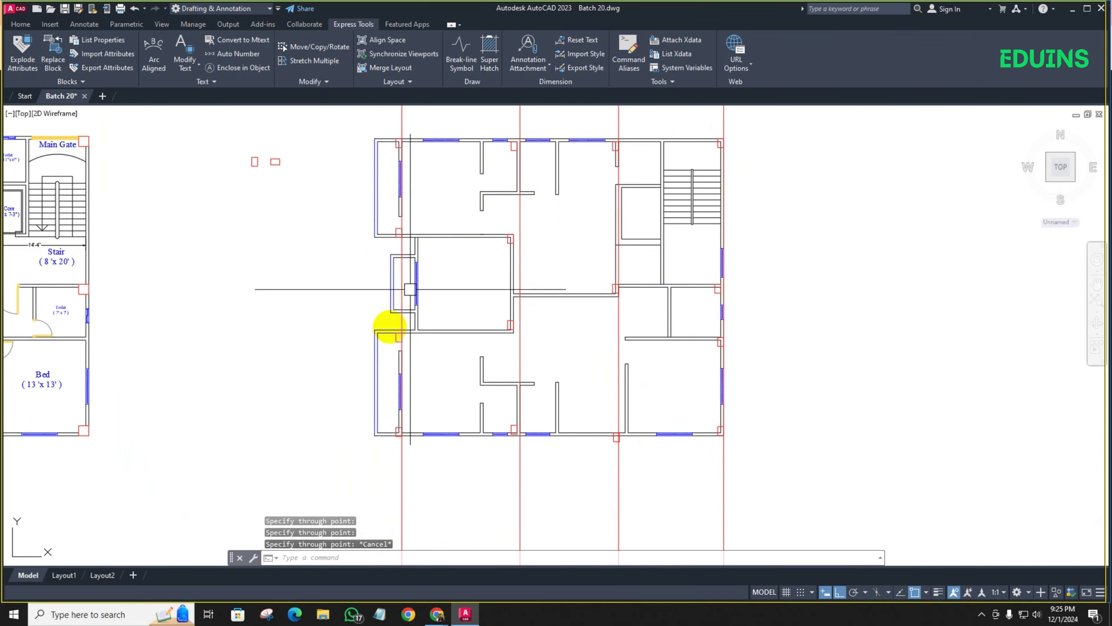
scroll(385, 335, "up", 8)
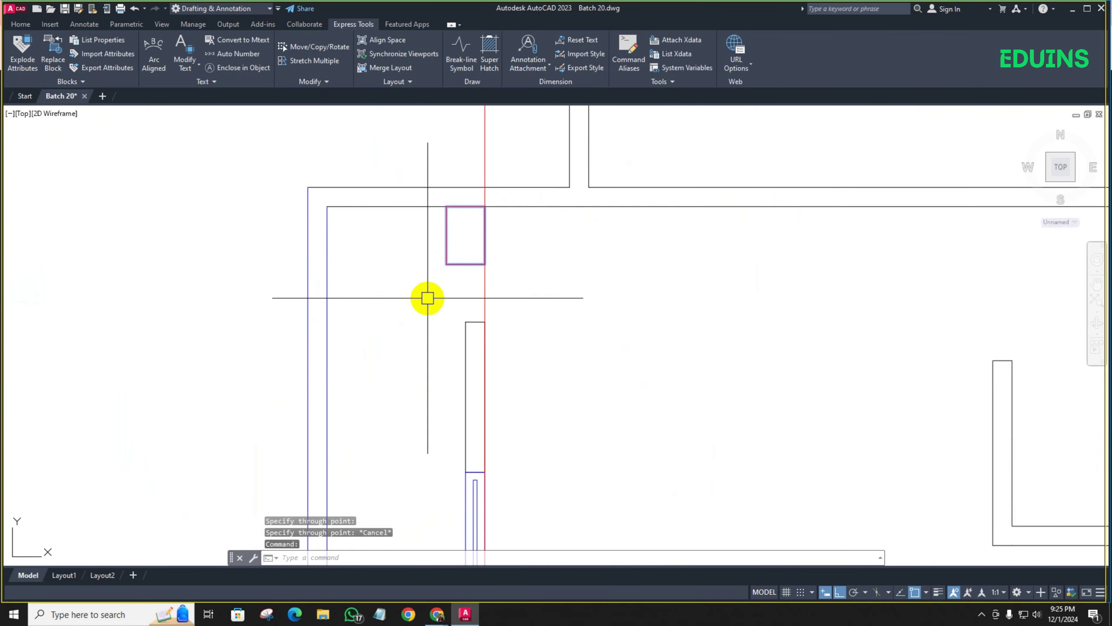
left_click(484, 223)
type("m")
key("Return")
left_click(485, 207)
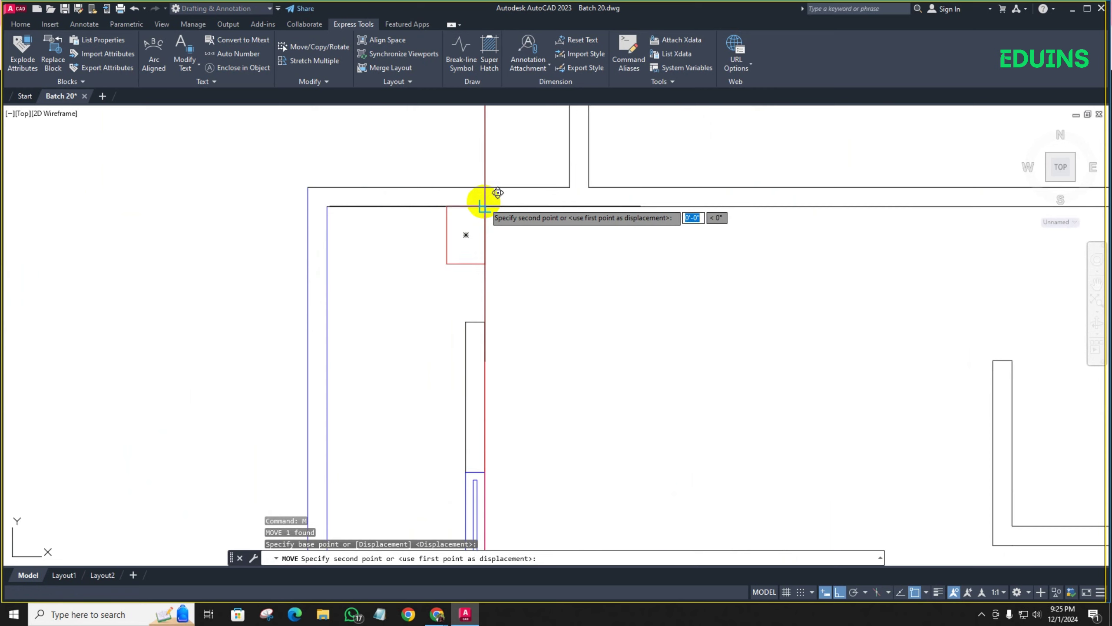
left_click(483, 189)
Move the column at the lower baranda partition's bottom end up so its lower edge sits on the bottom wall's outer face
scroll(492, 273, "down", 4)
scroll(444, 380, "up", 4)
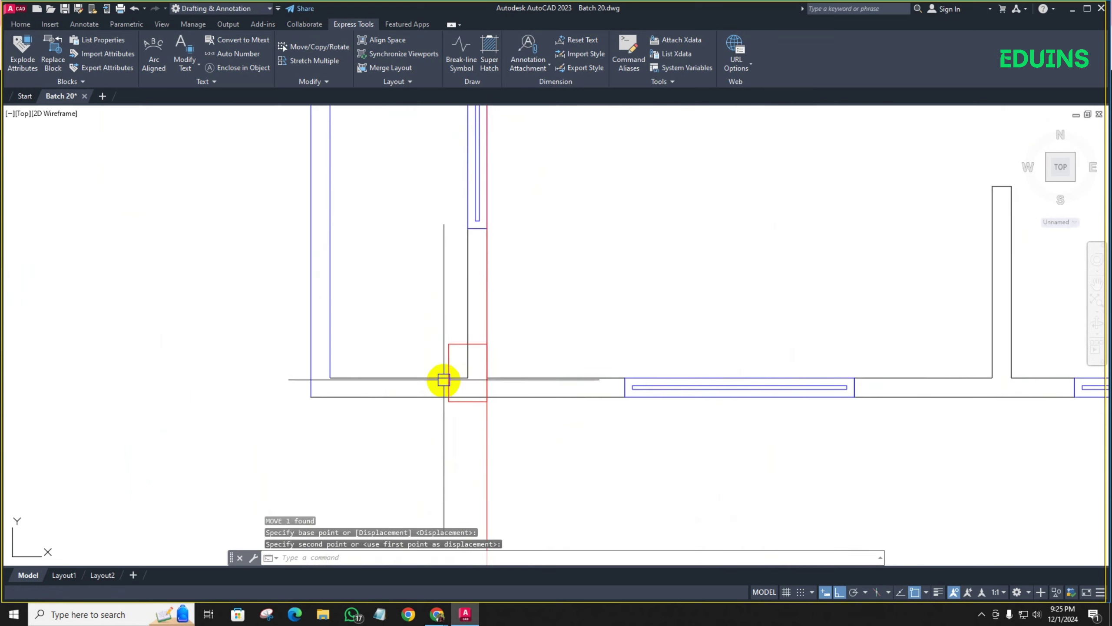
left_click(472, 393)
scroll(472, 417, "up", 5)
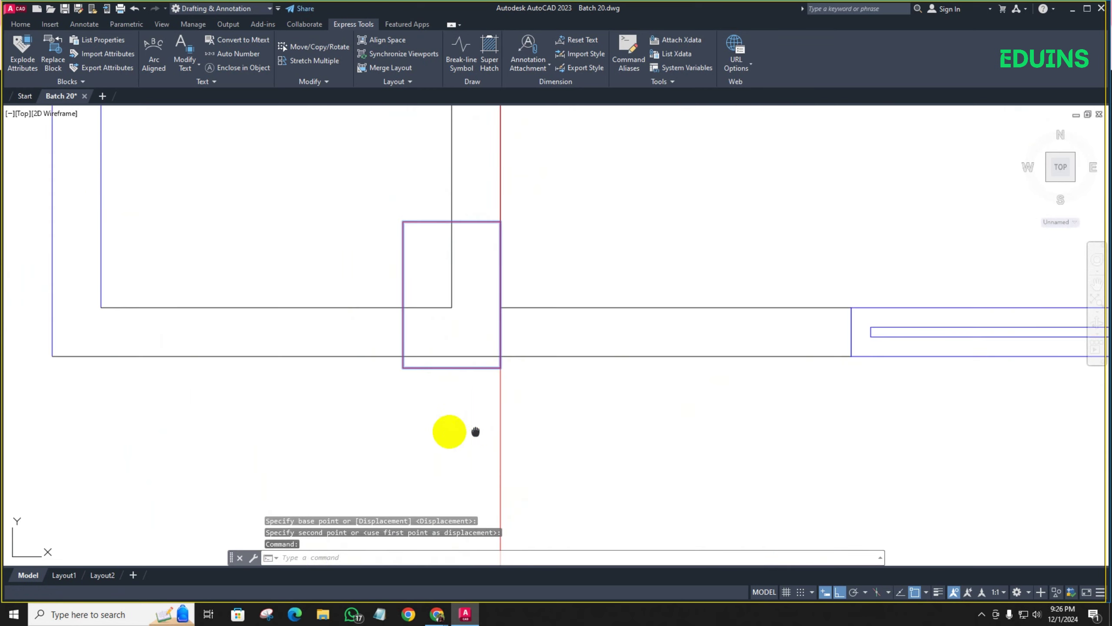
type("m")
key("Return")
left_click(464, 368)
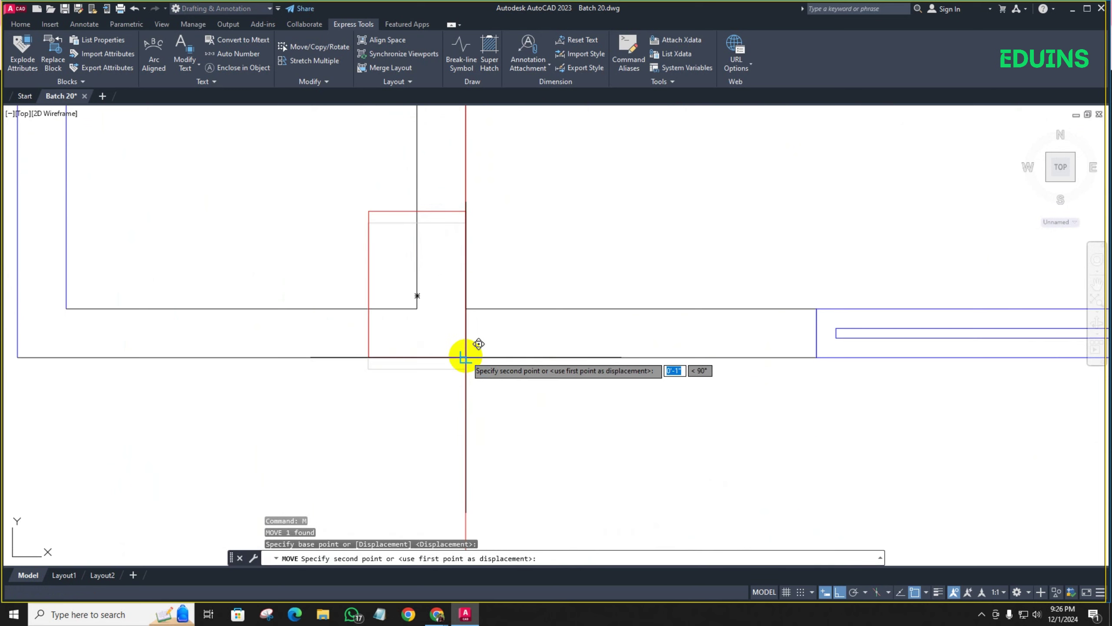
scroll(463, 397, "down", 4)
Move the column beside the lower toilet partition to where the second construction line meets the bottom wall's outer face
scroll(504, 420, "down", 4)
scroll(456, 340, "up", 6)
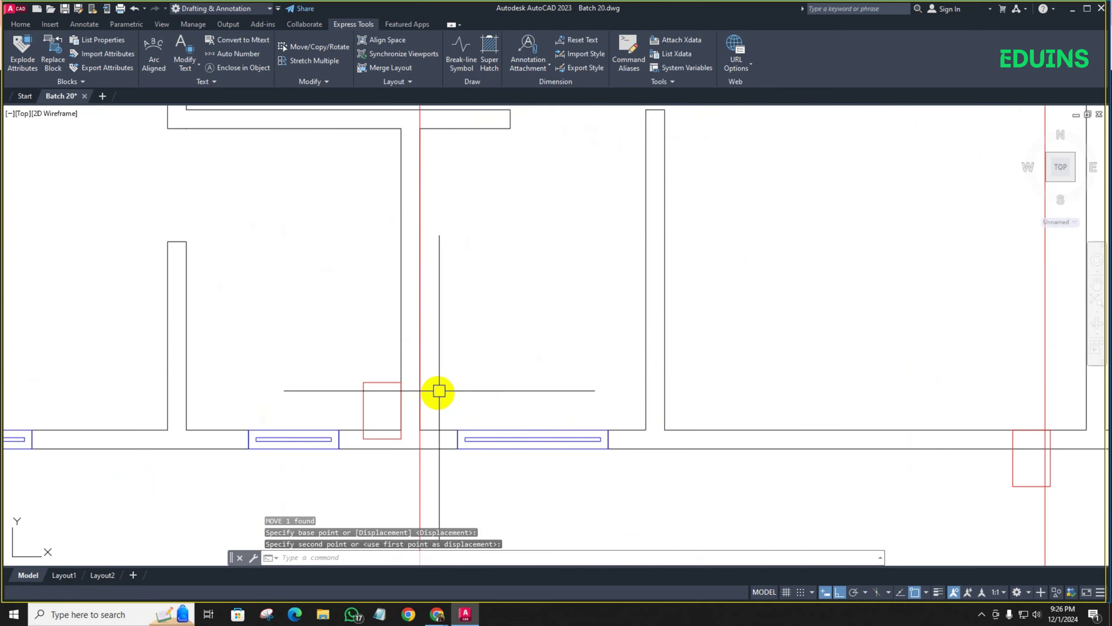
left_click(383, 326)
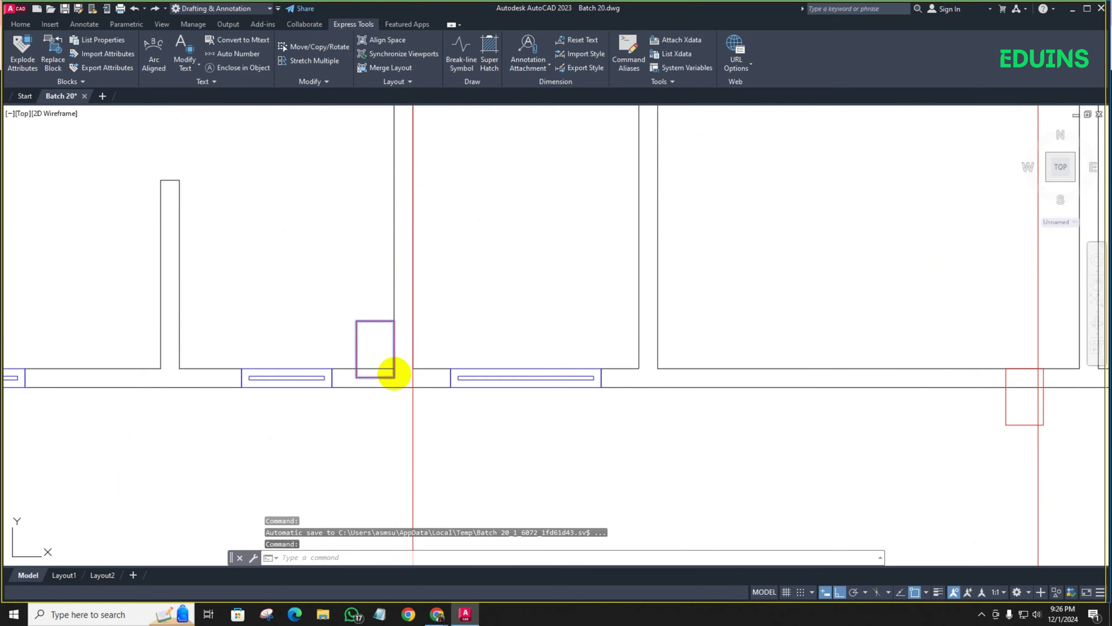
left_click(394, 374)
key("Return")
left_click(394, 376)
left_click(413, 386)
Add a linear dimension between the first and second vertical construction lines, just above the bottom wall of the lower-left room
scroll(405, 406, "down", 6)
middle_click_drag(394, 419, 467, 374)
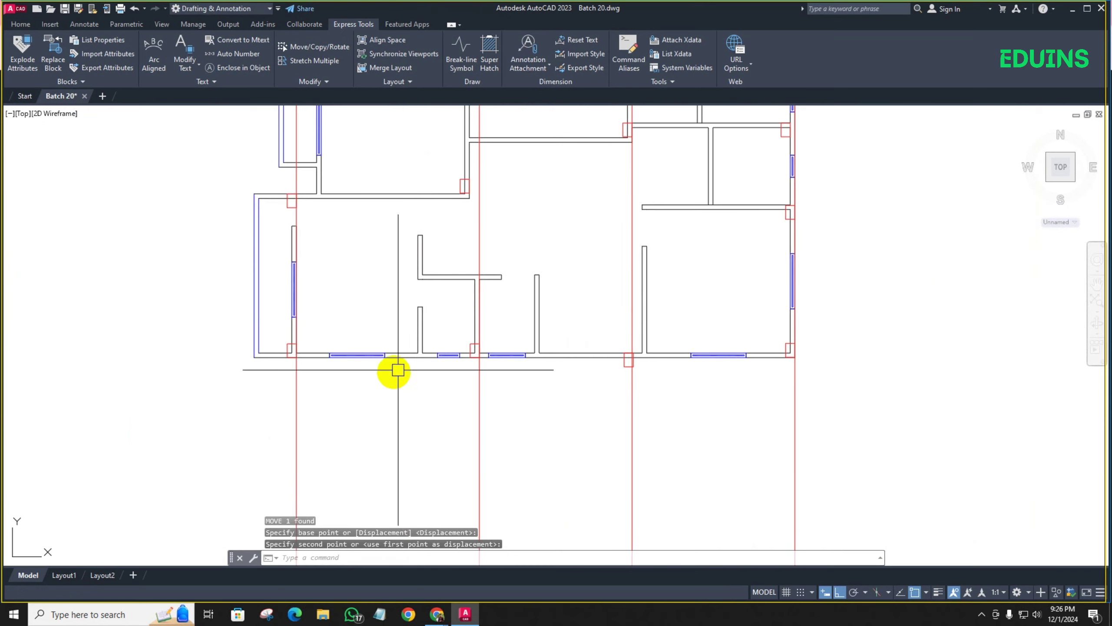
left_click(22, 24)
left_click(362, 41)
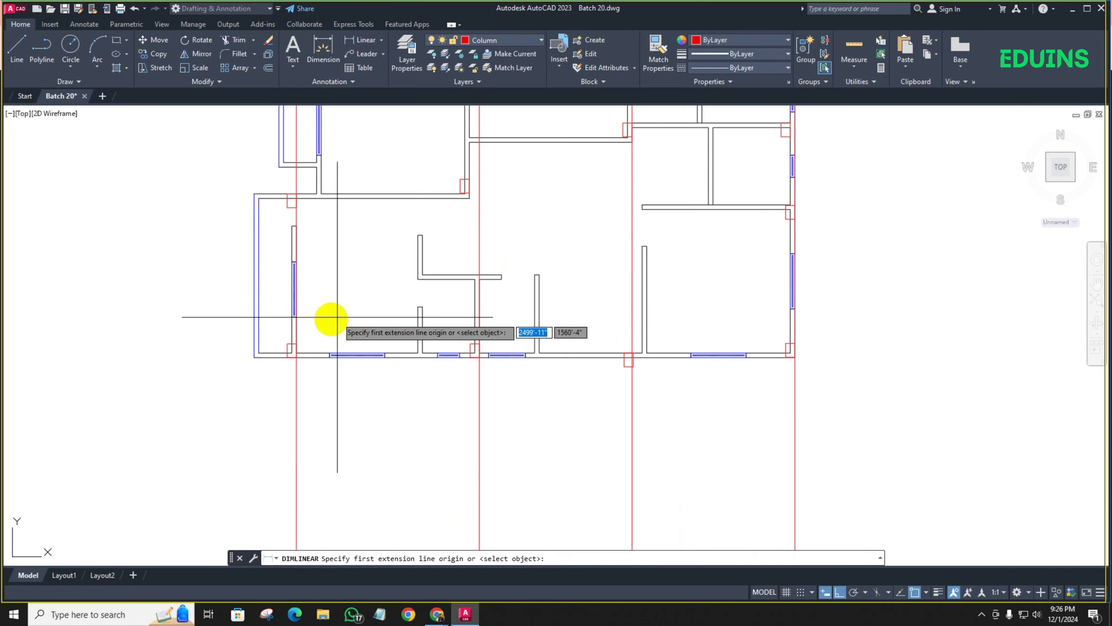
scroll(315, 333, "up", 3)
left_click(285, 327)
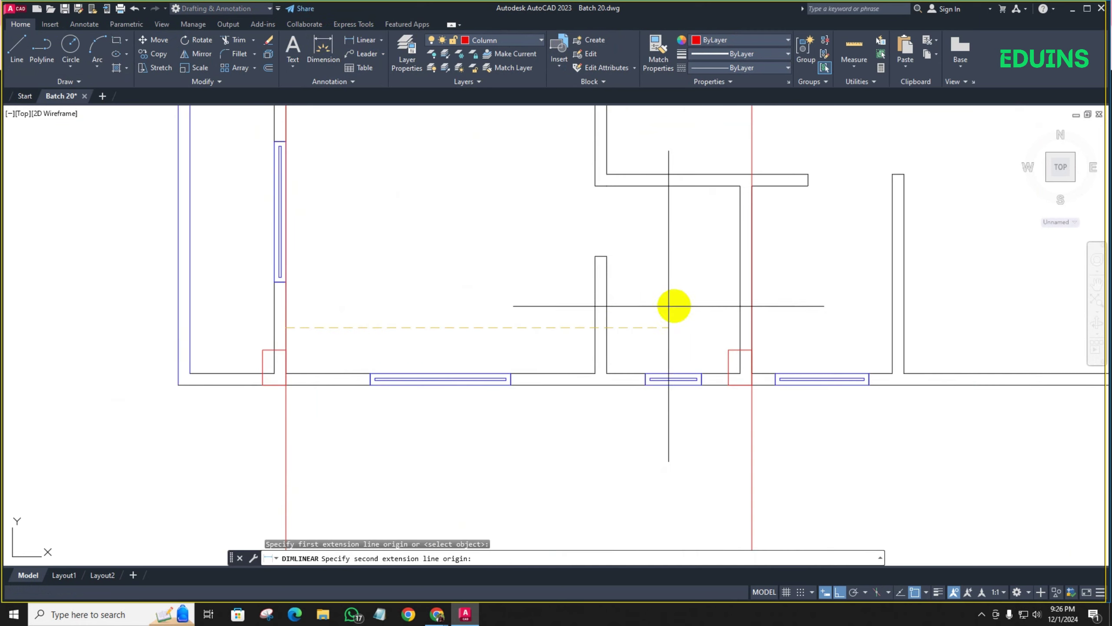
left_click(748, 329)
left_click(738, 317)
scroll(701, 312, "down", 5)
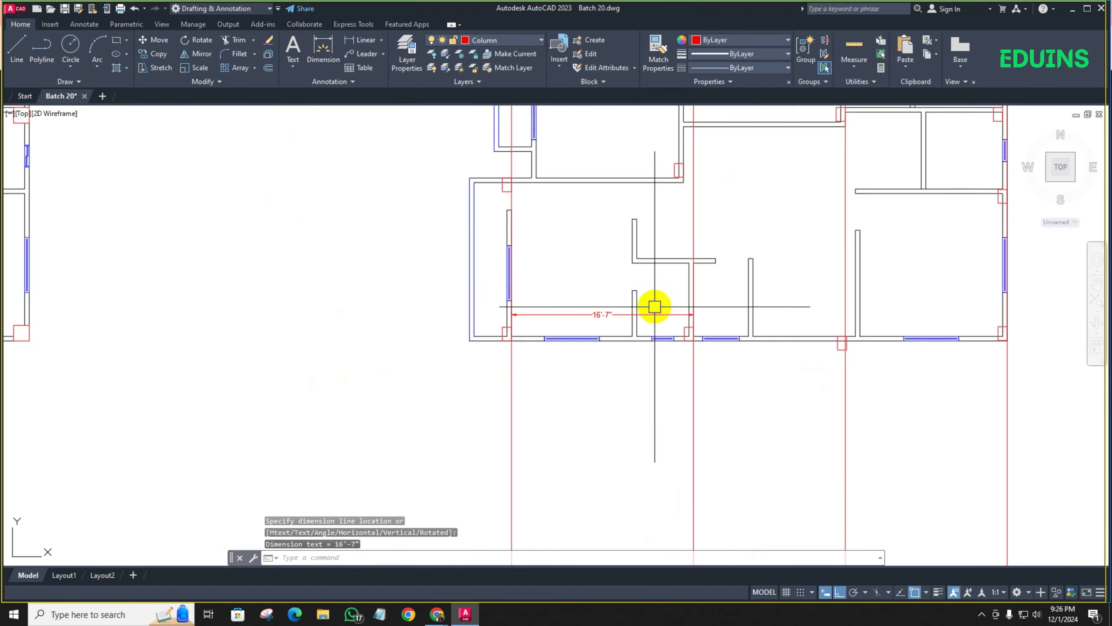
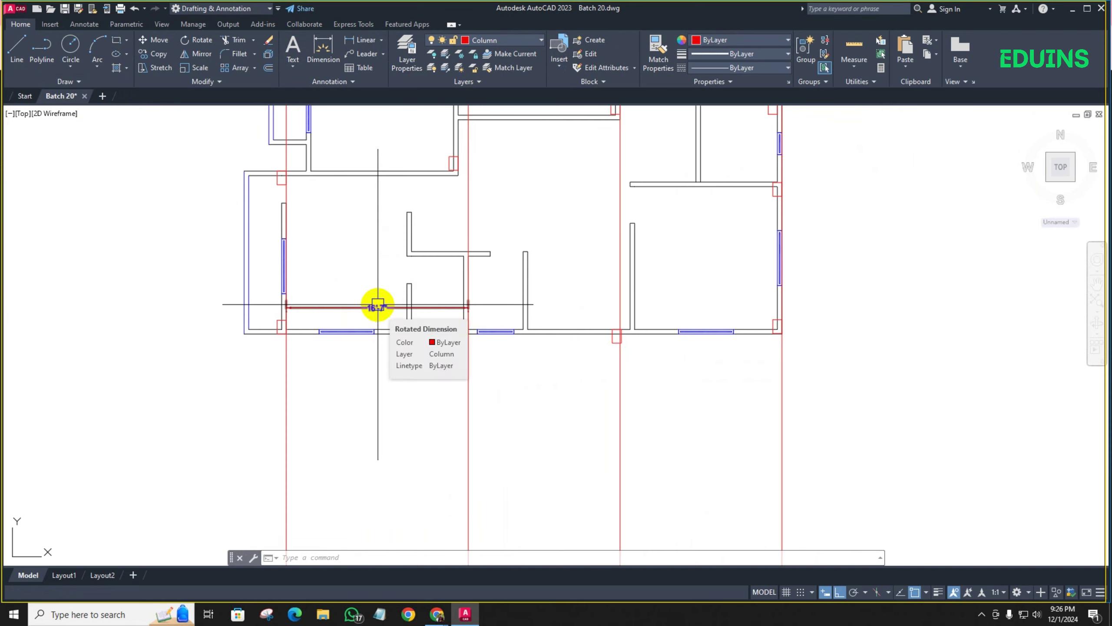
Examine the dimensioned column spacing and how the middle-left room's right corner columns sit relative to the second construction line
scroll(442, 314, "up", 4)
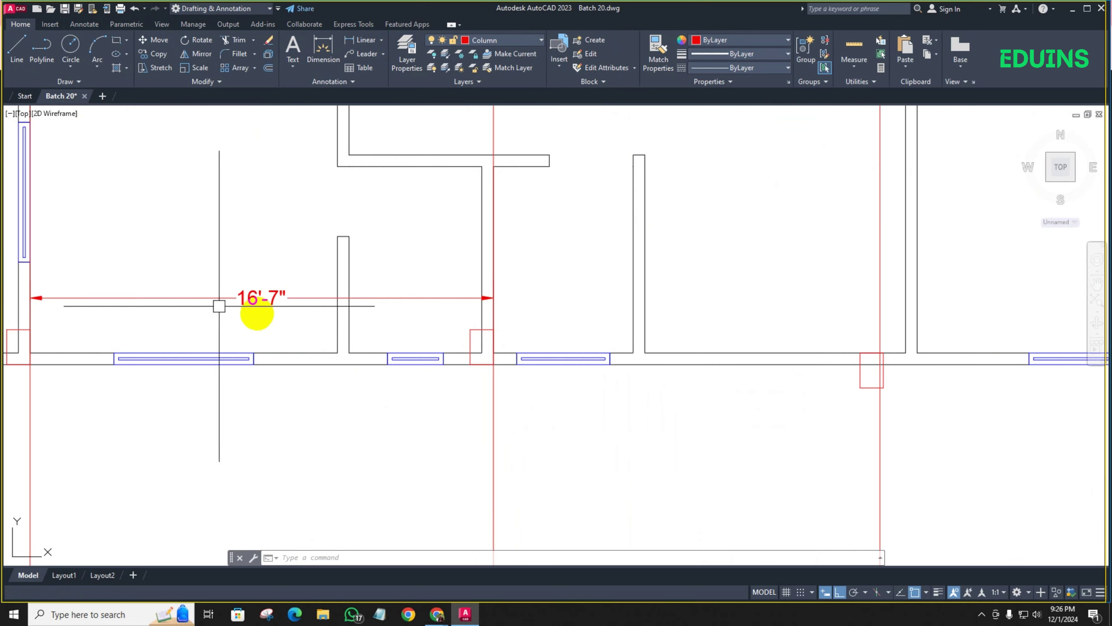
scroll(267, 308, "down", 4)
middle_click_drag(295, 251, 311, 287)
middle_click_drag(350, 249, 351, 290)
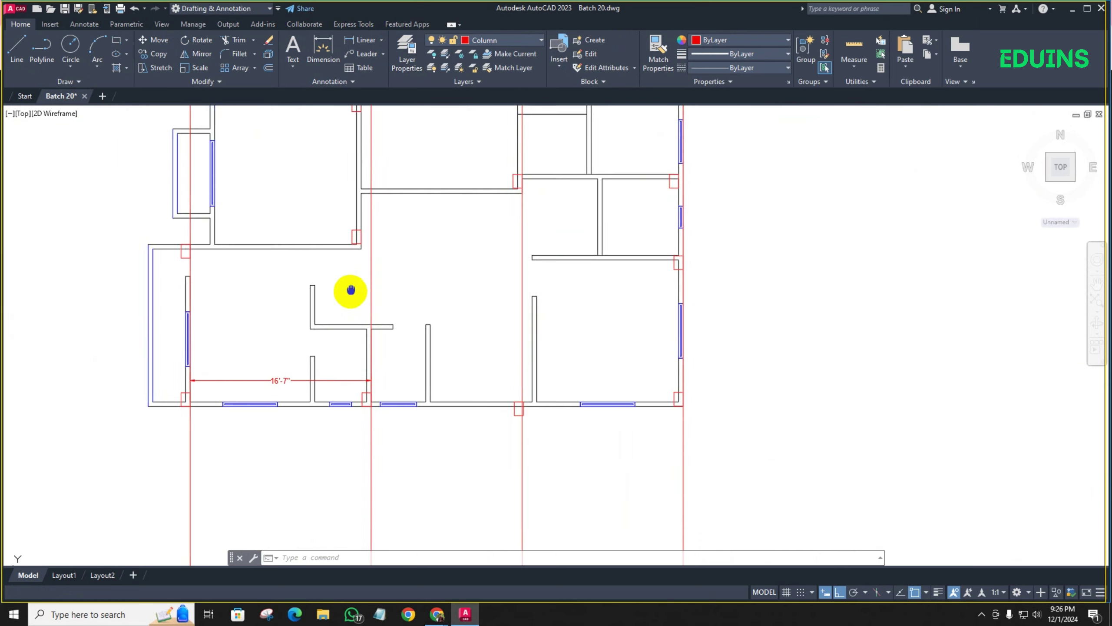
scroll(365, 255, "up", 2)
scroll(381, 246, "up", 2)
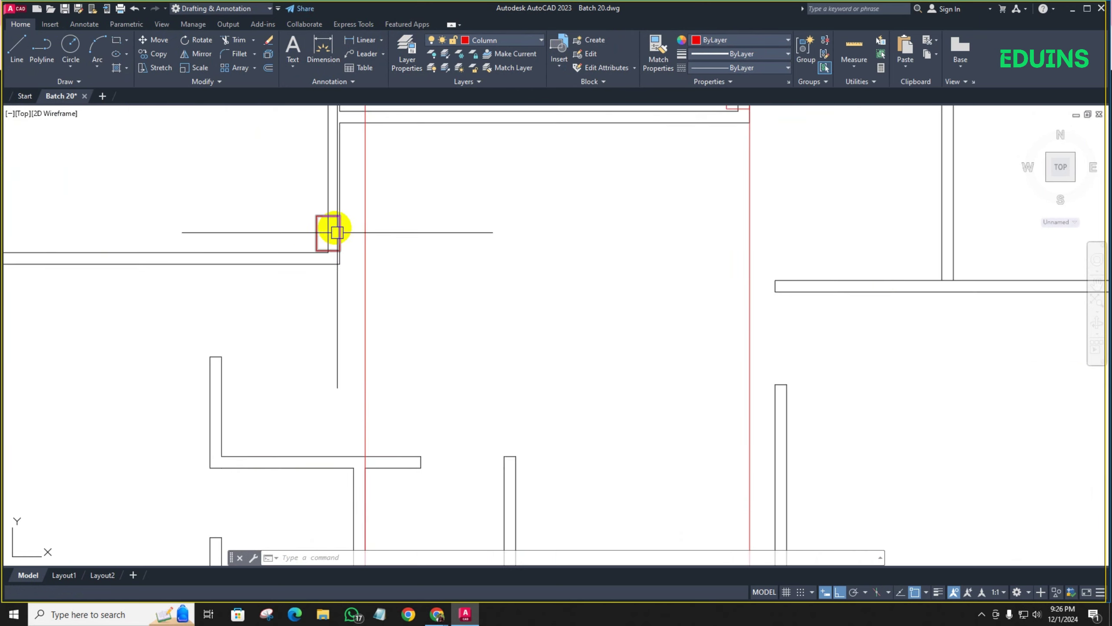
scroll(362, 229, "down", 5)
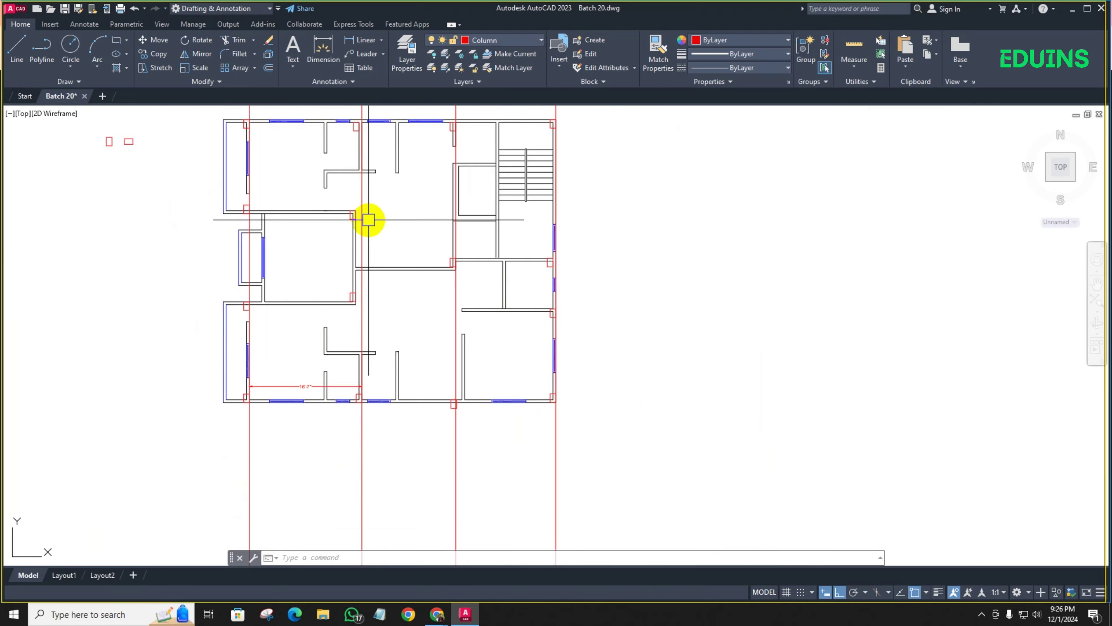
middle_click_drag(370, 218, 382, 289)
scroll(363, 271, "up", 3)
scroll(377, 280, "down", 2)
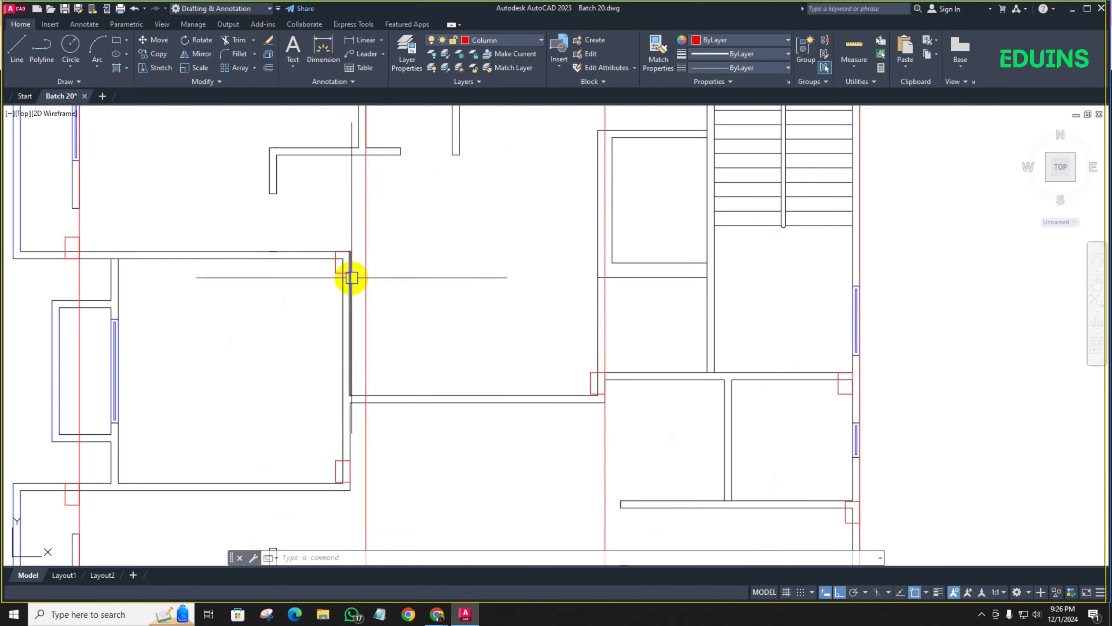
scroll(438, 278, "up", 4)
scroll(424, 280, "down", 5)
scroll(394, 273, "up", 6)
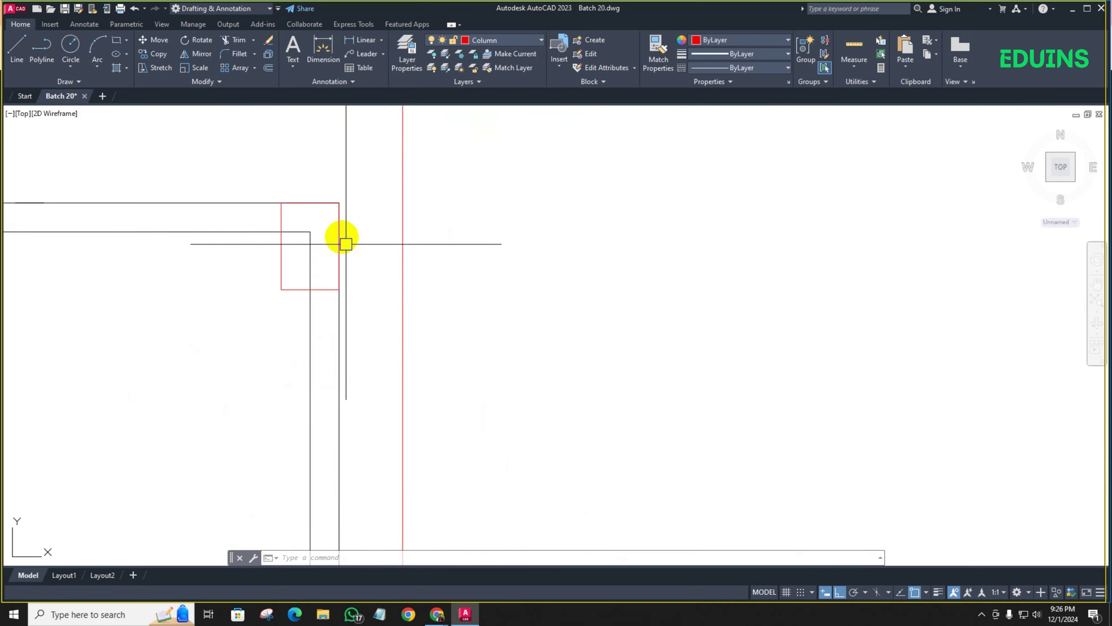
scroll(340, 219, "down", 4)
scroll(354, 285, "up", 3)
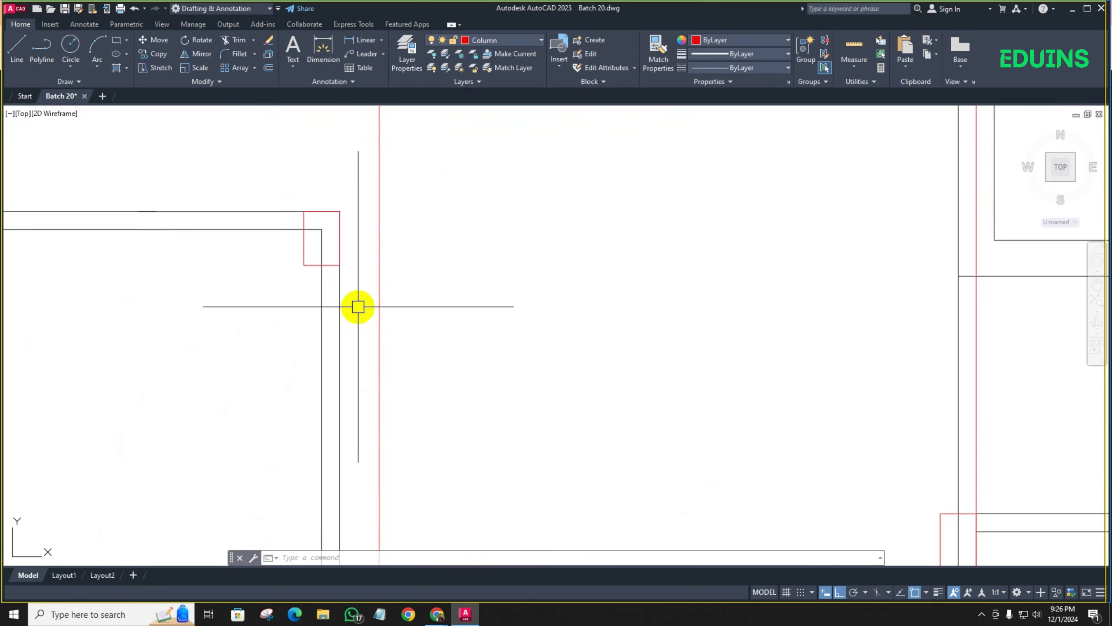
scroll(373, 258, "down", 3)
Move the column at the middle-left room's lower-right corner down so its lower edge sits on the wall's lower face
scroll(392, 454, "up", 6)
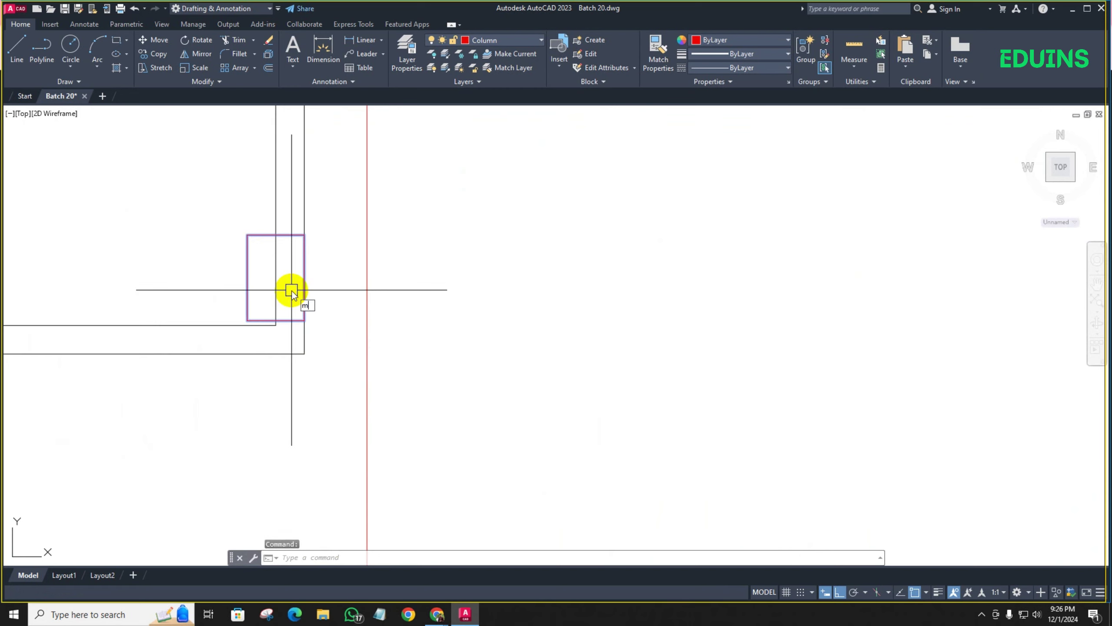
key("Return")
left_click(303, 323)
left_click(303, 353)
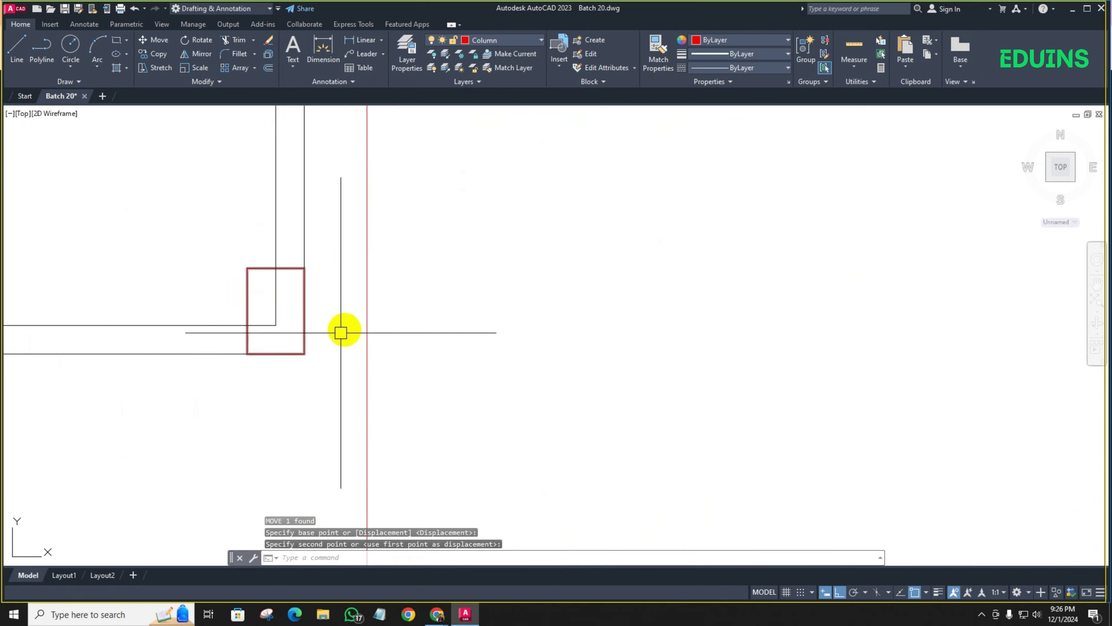
Move the column beside the upper toilet partition to where the second construction line meets the top wall's outer face
scroll(342, 328, "down", 5)
middle_click_drag(341, 270, 353, 311)
scroll(339, 227, "up", 8)
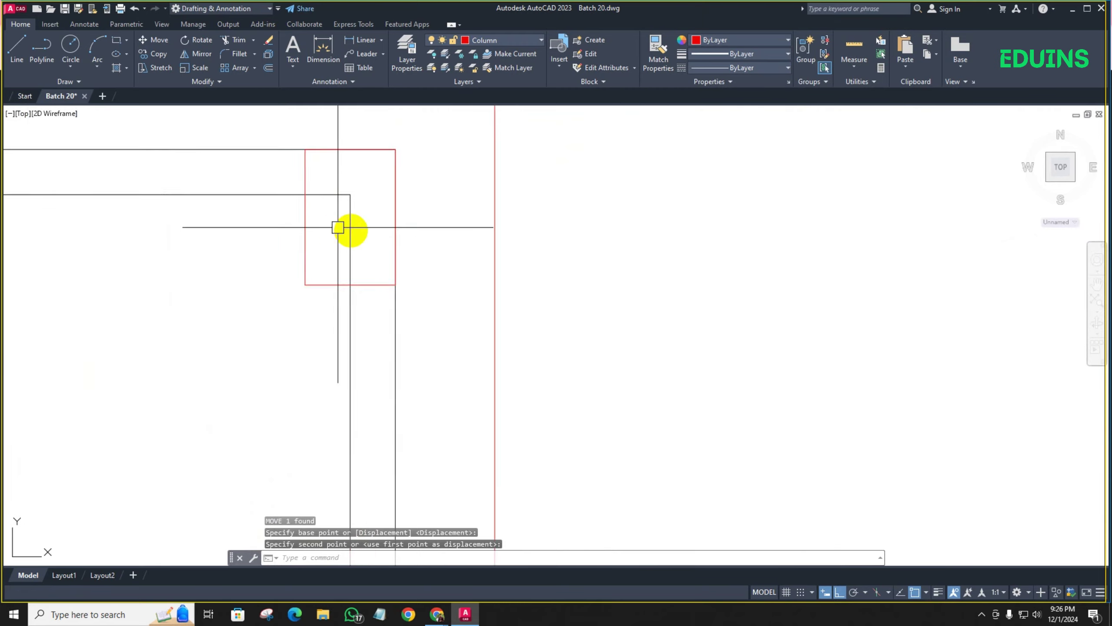
scroll(340, 227, "down", 8)
middle_click_drag(342, 240, 348, 444)
scroll(363, 214, "up", 4)
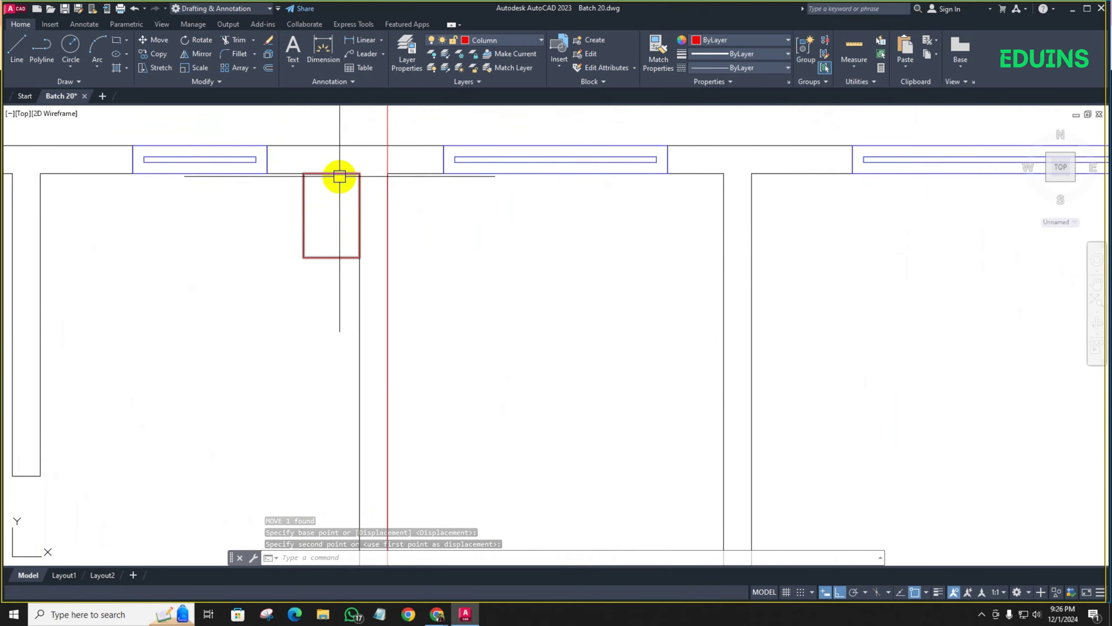
scroll(337, 178, "up", 2)
middle_click_drag(345, 199, 337, 262)
left_click(337, 262)
type("M")
key("Return")
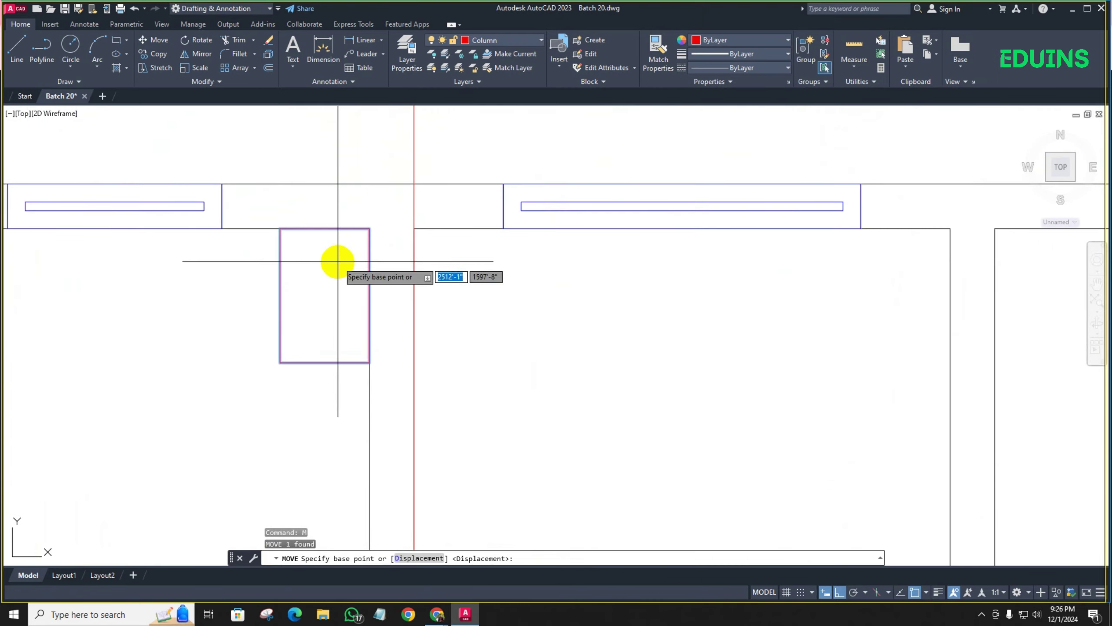
left_click(369, 226)
left_click(414, 184)
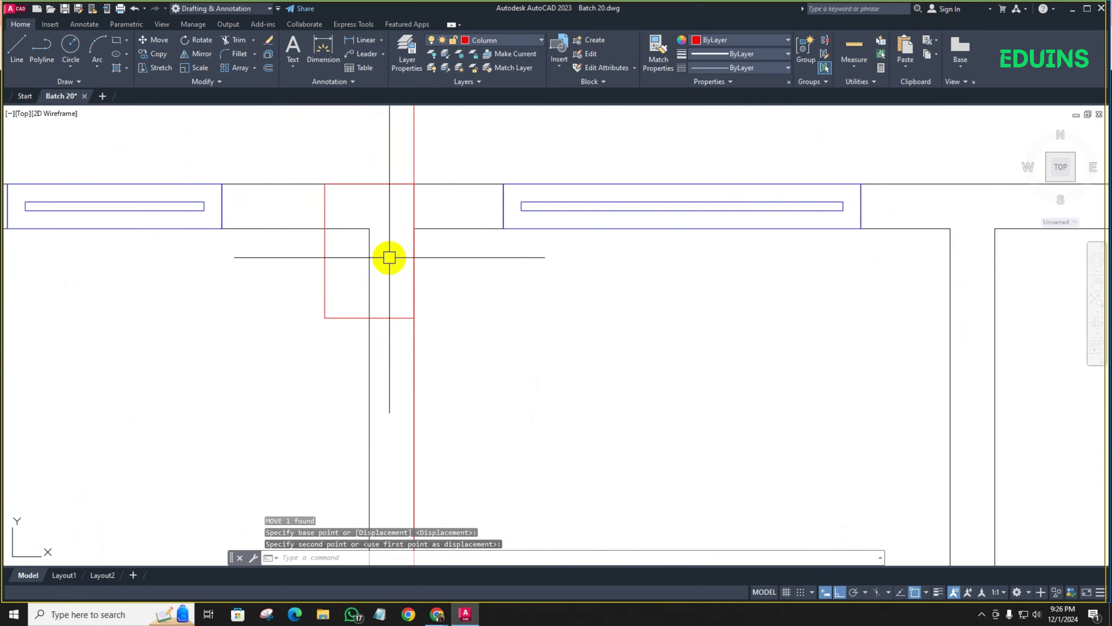
Rotate the column at the wall junction below the lift core a quarter turn so its long side runs horizontally
scroll(390, 255, "down", 6)
middle_click_drag(389, 325, 301, 237)
scroll(329, 248, "up", 2)
scroll(339, 254, "down", 2)
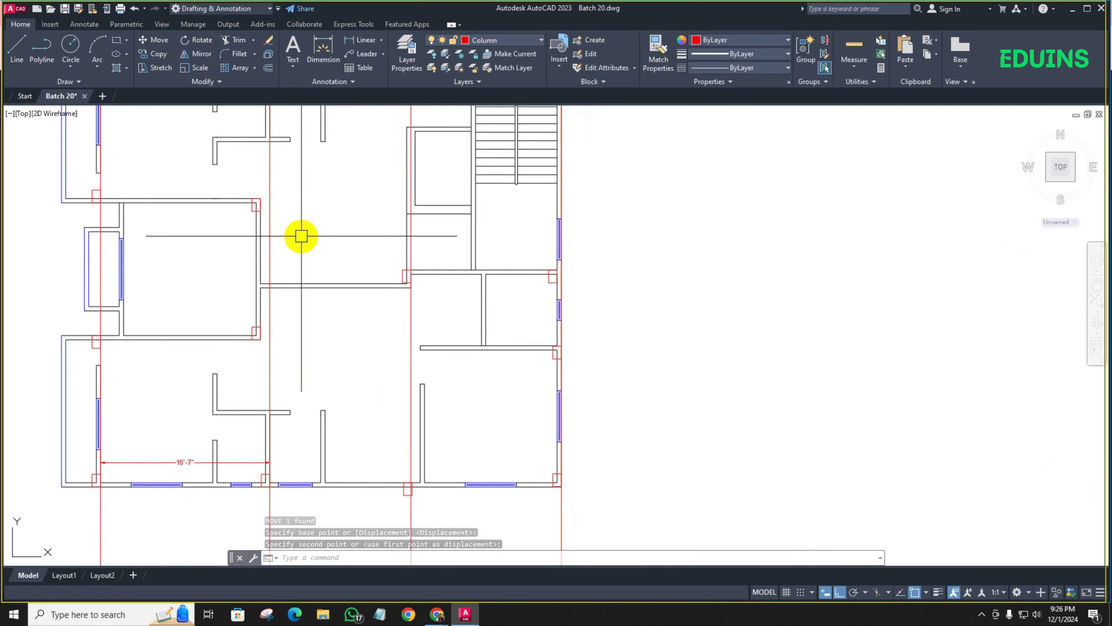
middle_click_drag(385, 258, 318, 319)
scroll(386, 290, "up", 4)
scroll(344, 251, "up", 4)
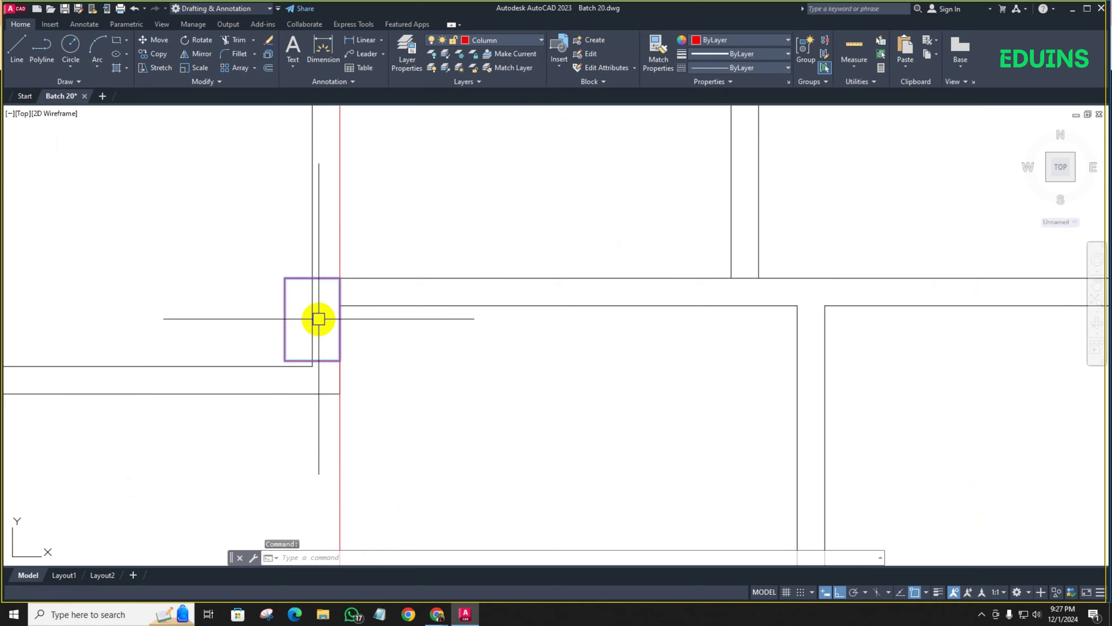
type("o")
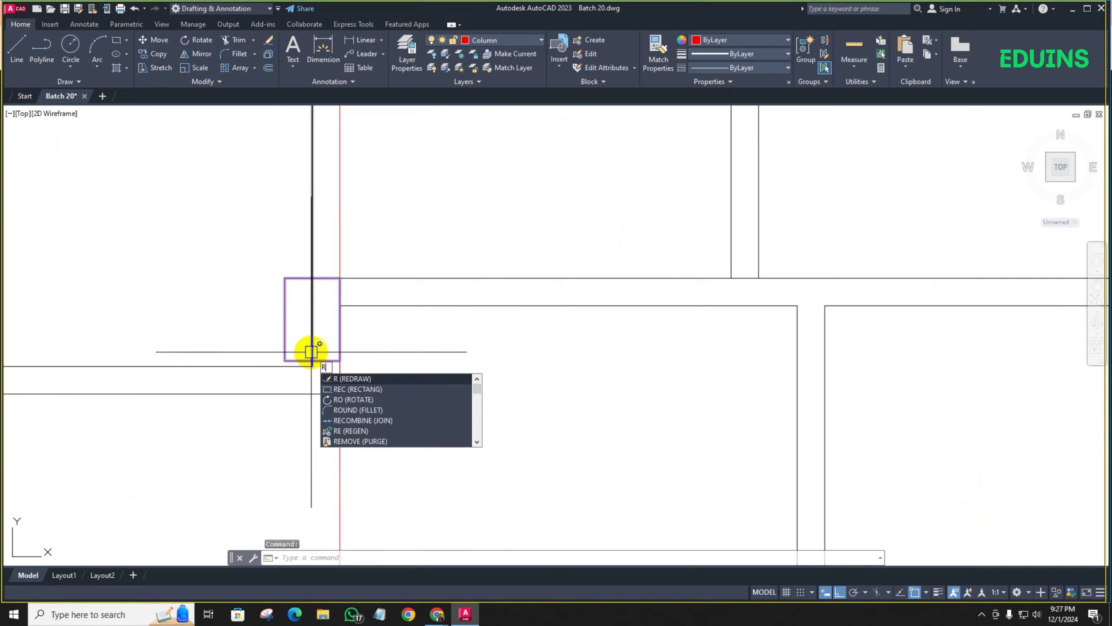
key("Return")
left_click(312, 318)
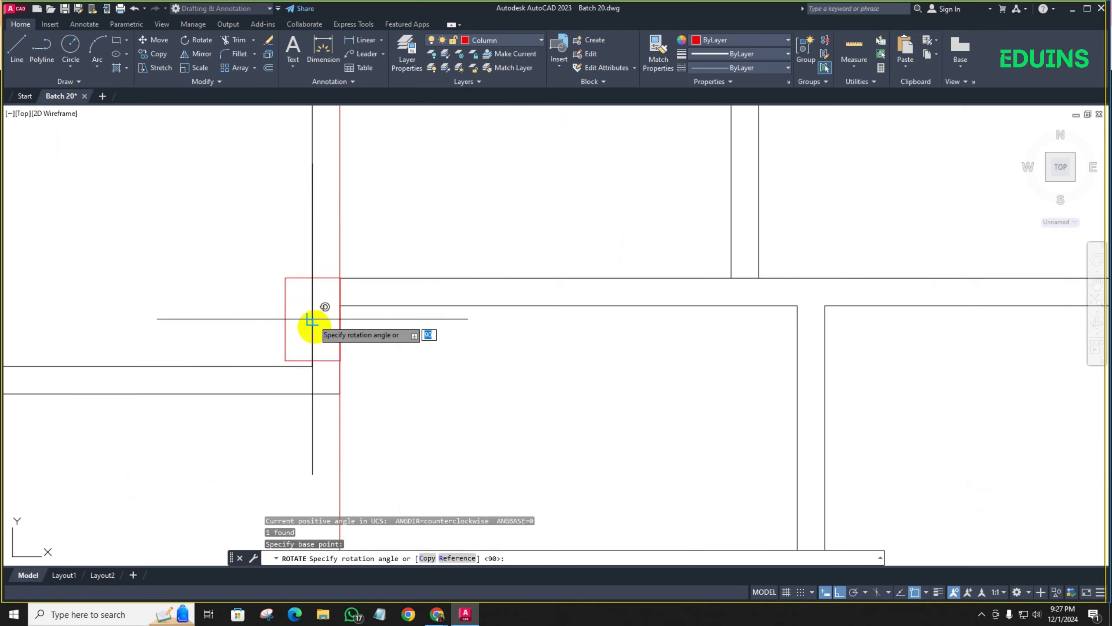
left_click(320, 380)
Move the rotated column below the lift core so its lower-right corner meets the wall's lower face at the third construction line
scroll(366, 342, "down", 3)
scroll(366, 342, "down", 2)
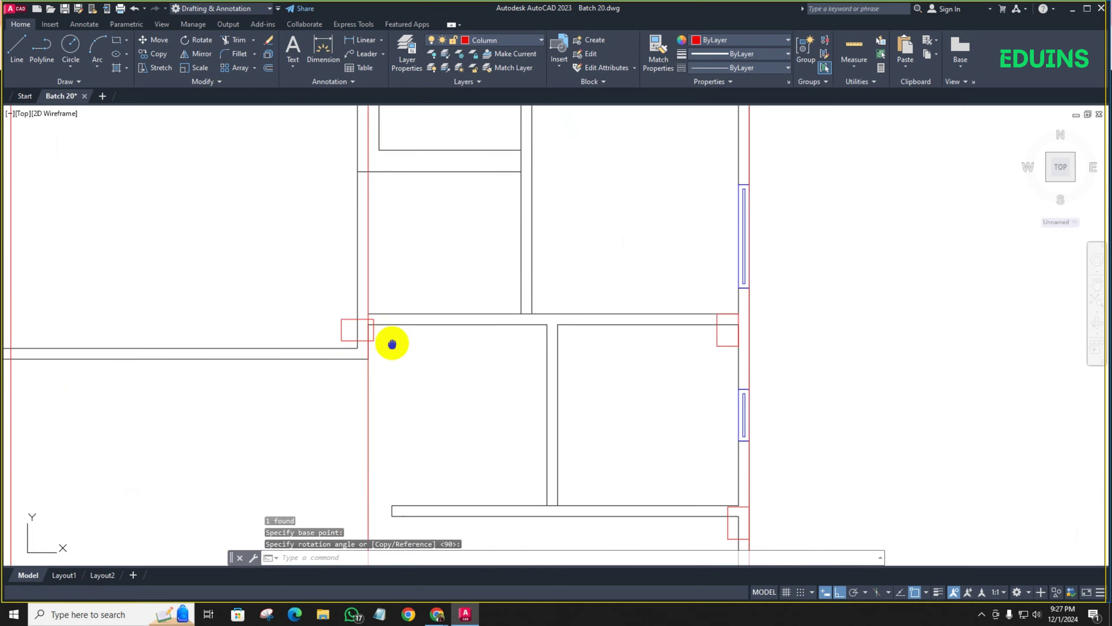
scroll(348, 318, "up", 3)
scroll(346, 322, "down", 1)
scroll(344, 319, "up", 5)
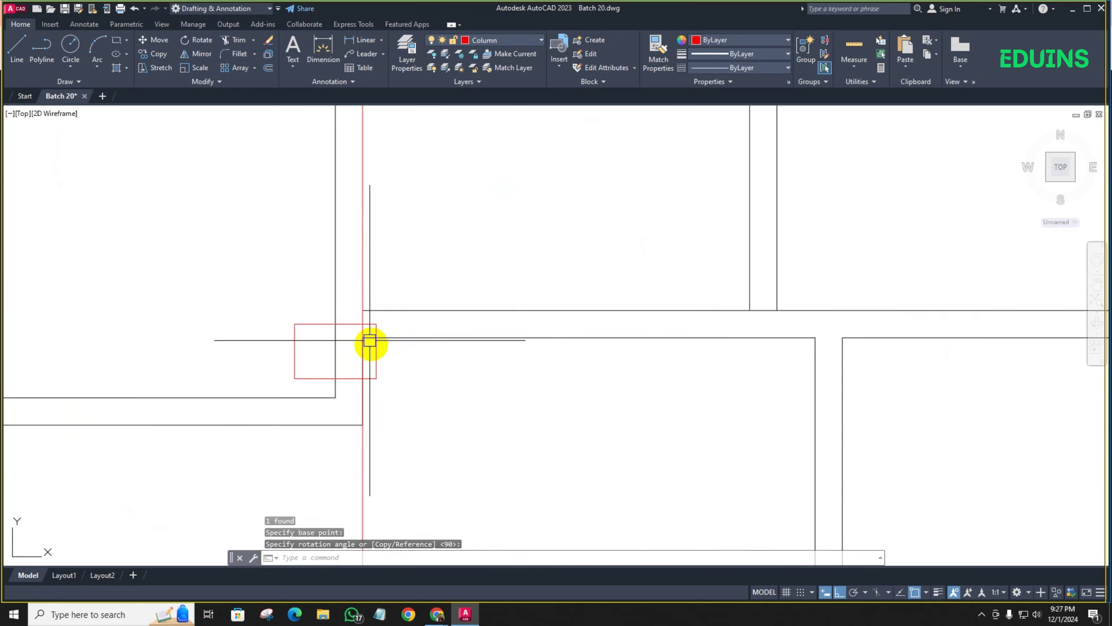
type("m")
key("Return")
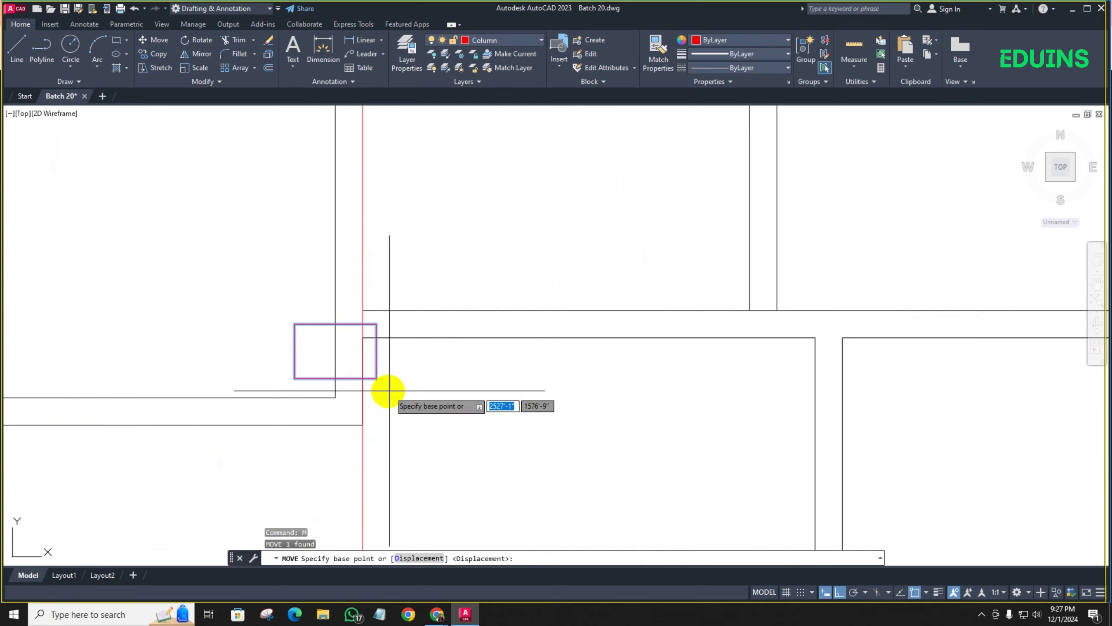
left_click(376, 377)
scroll(362, 424, "down", 4)
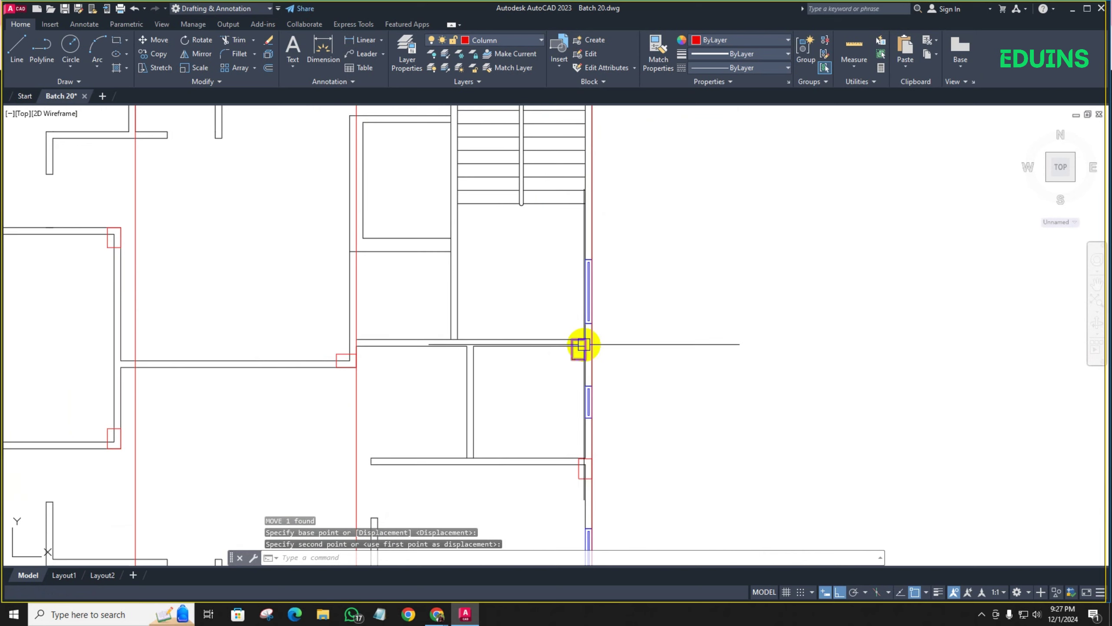
left_click(580, 346)
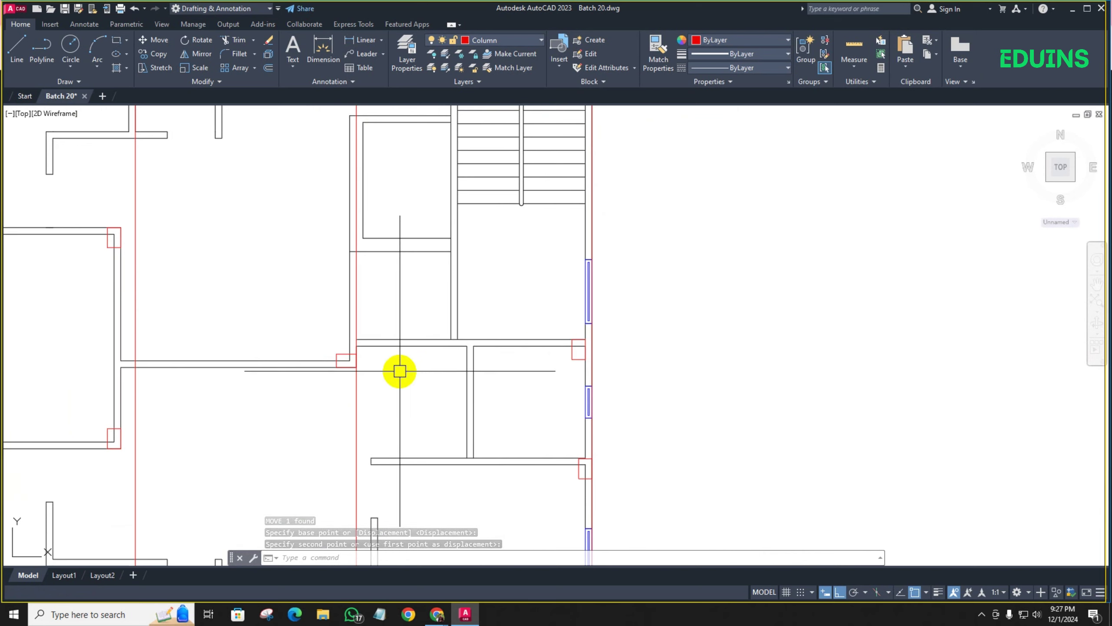
Draw a horizontal construction line through the lower edge of the column on the outer wall below the staircase
type("xl")
key("Return")
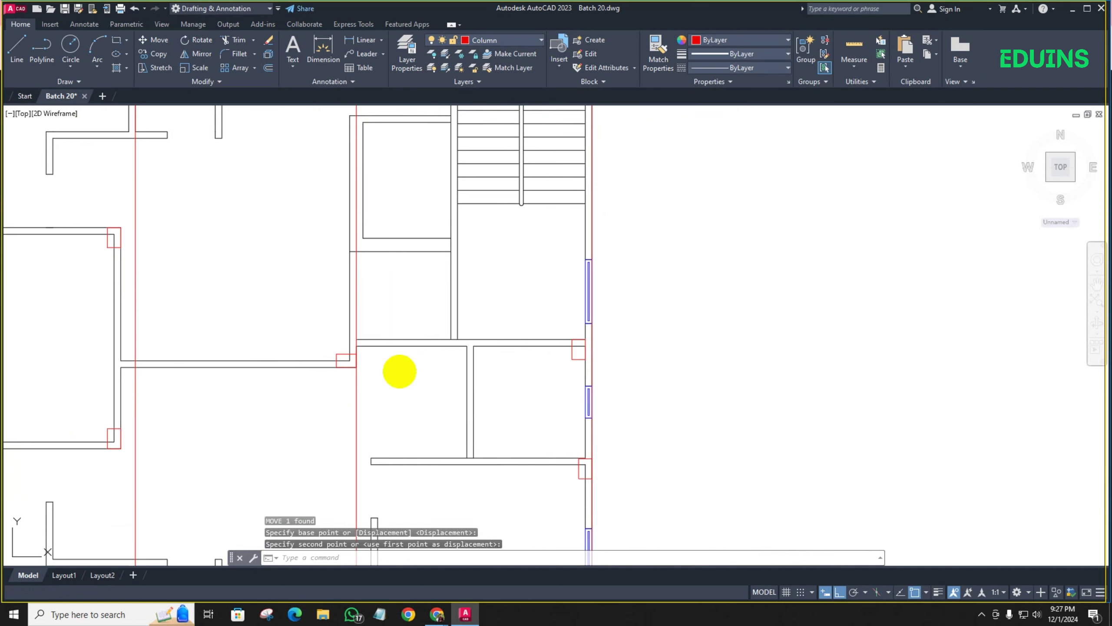
type("h")
key("Return")
scroll(556, 365, "up", 5)
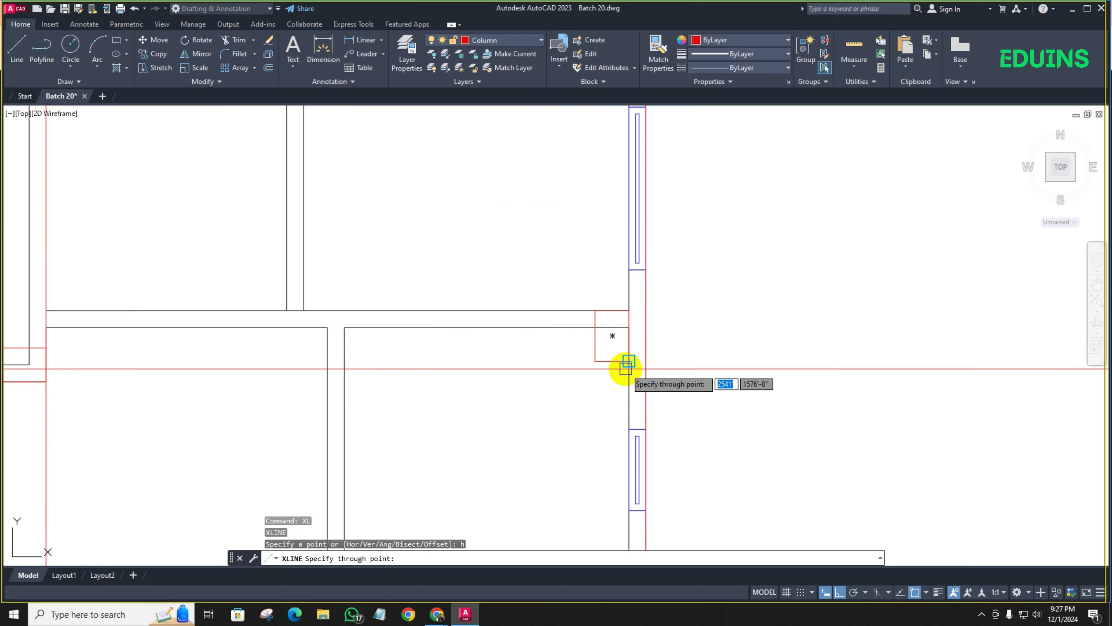
key("Escape")
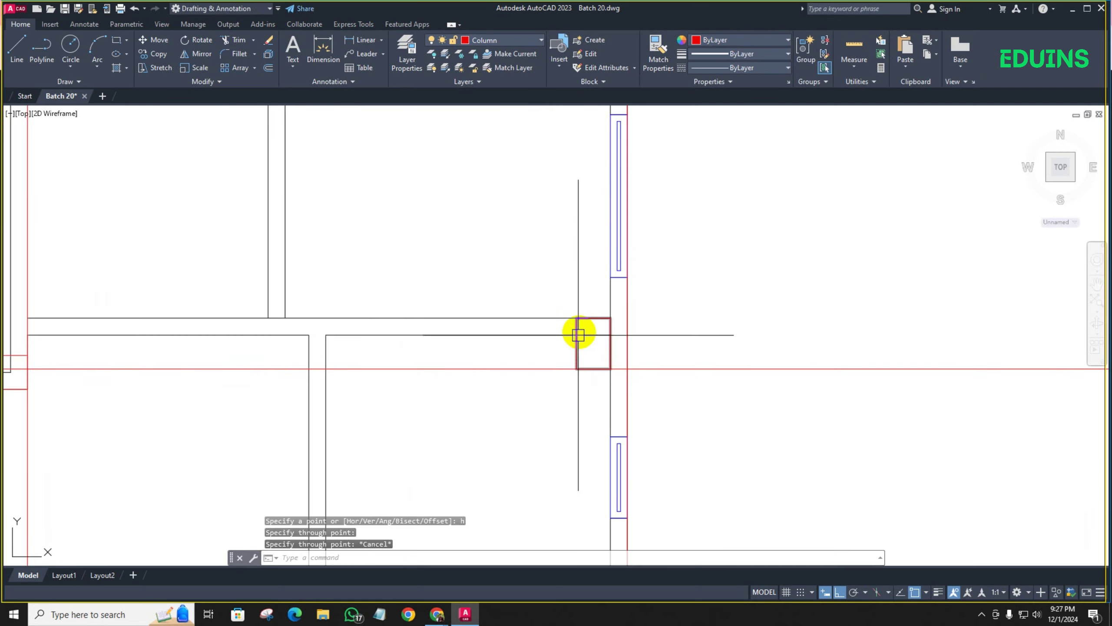
Move the column on the outer wall below the staircase outward so its right edge lies on the wall's outer face
type("m")
key("Return")
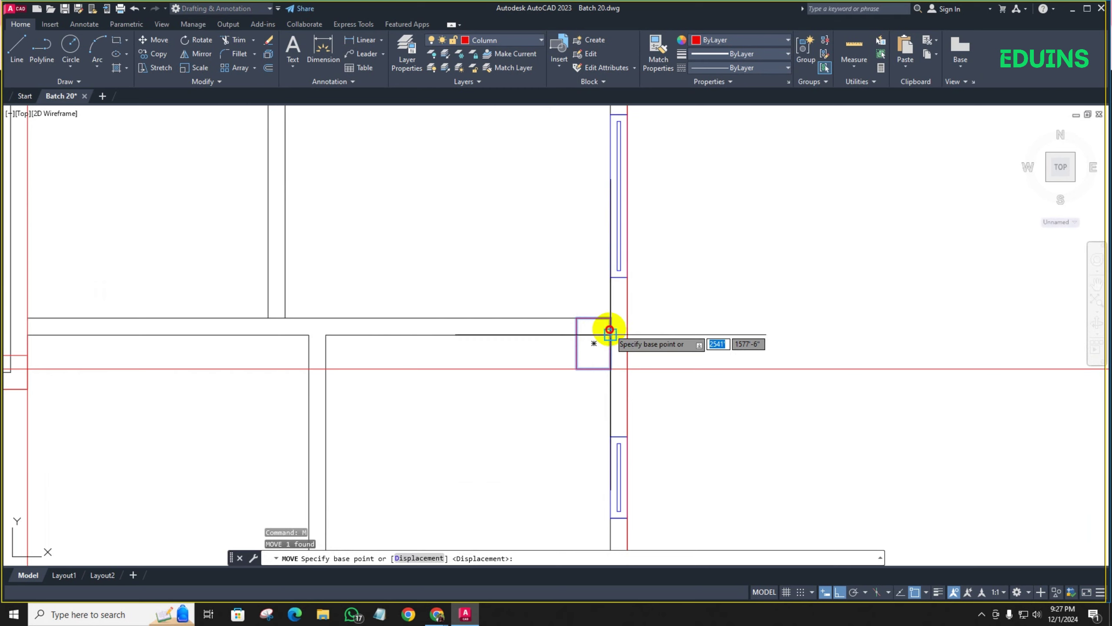
left_click(610, 333)
left_click(628, 334)
scroll(568, 365, "down", 5)
scroll(471, 377, "up", 5)
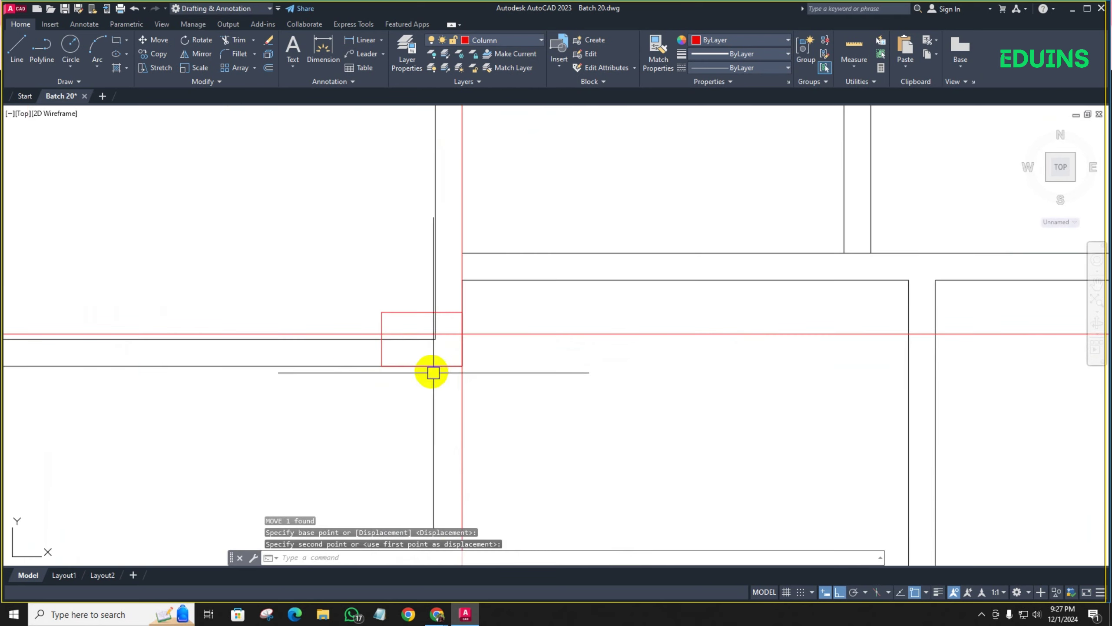
Move the column below the lift core up so its lower-right corner meets the horizontal construction line
left_click(462, 312)
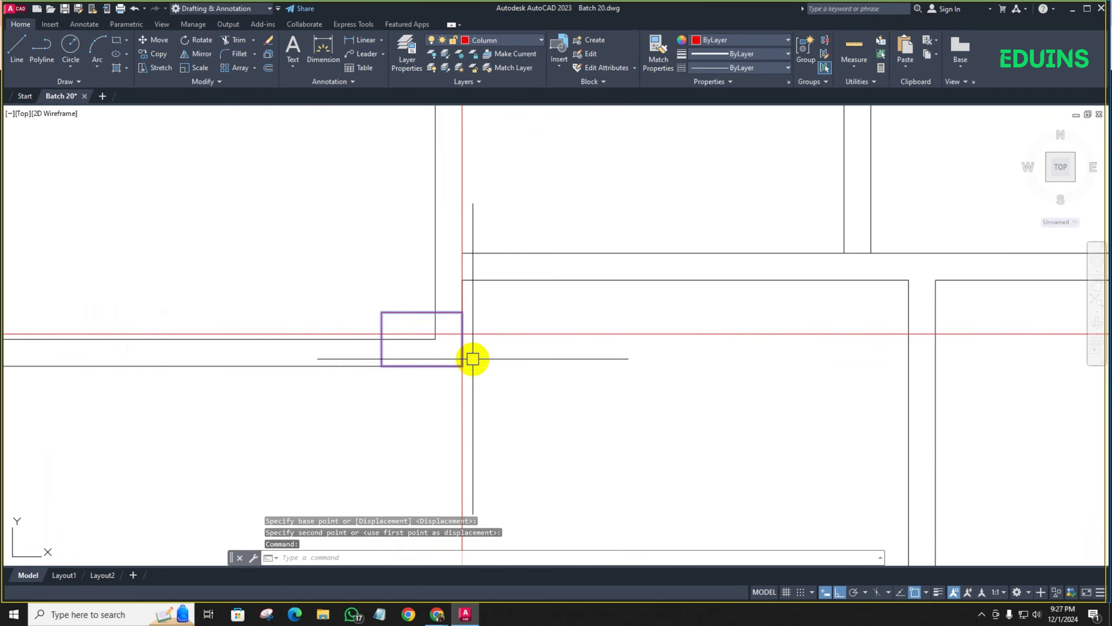
left_click(473, 358)
type("m")
key("Return")
left_click(462, 366)
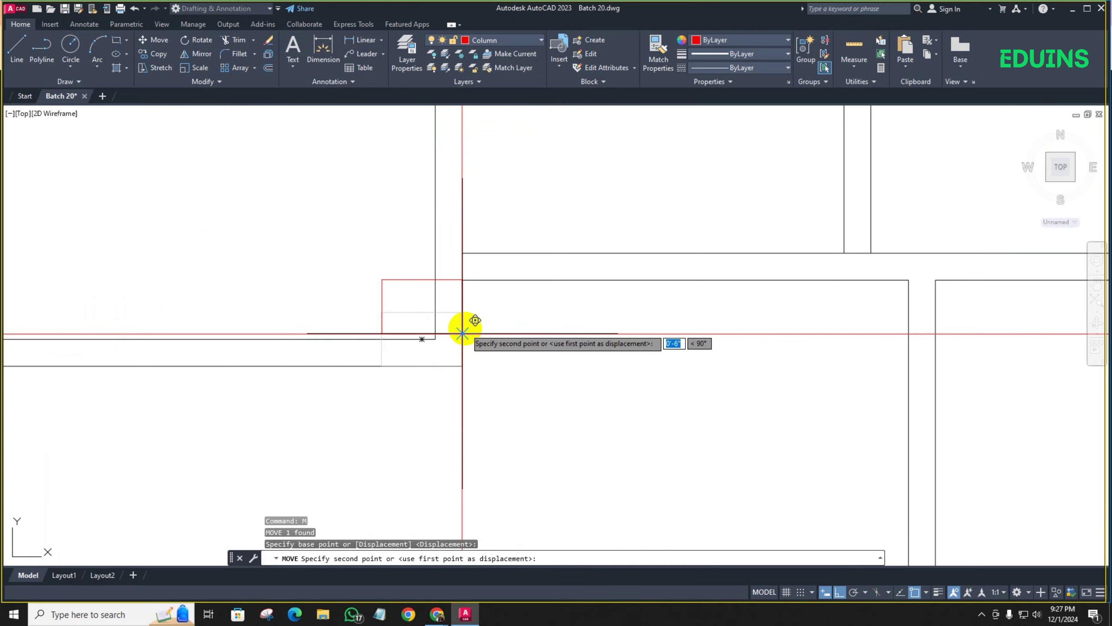
left_click(462, 333)
scroll(490, 315, "down", 4)
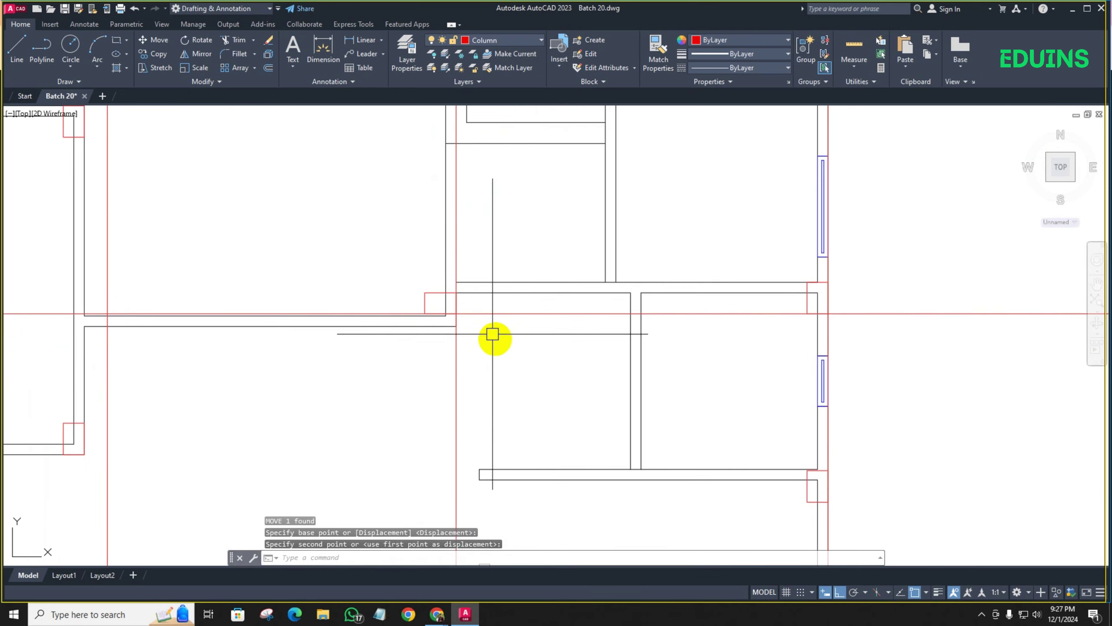
Rotate the outer-wall column at the next wall junction below the horizontal construction line a quarter turn so its long side runs horizontally
mouse_move(496, 343)
middle_mouse_down()
mouse_move(499, 325)
mouse_move(452, 271)
middle_mouse_up()
scroll(499, 325, "down", 2)
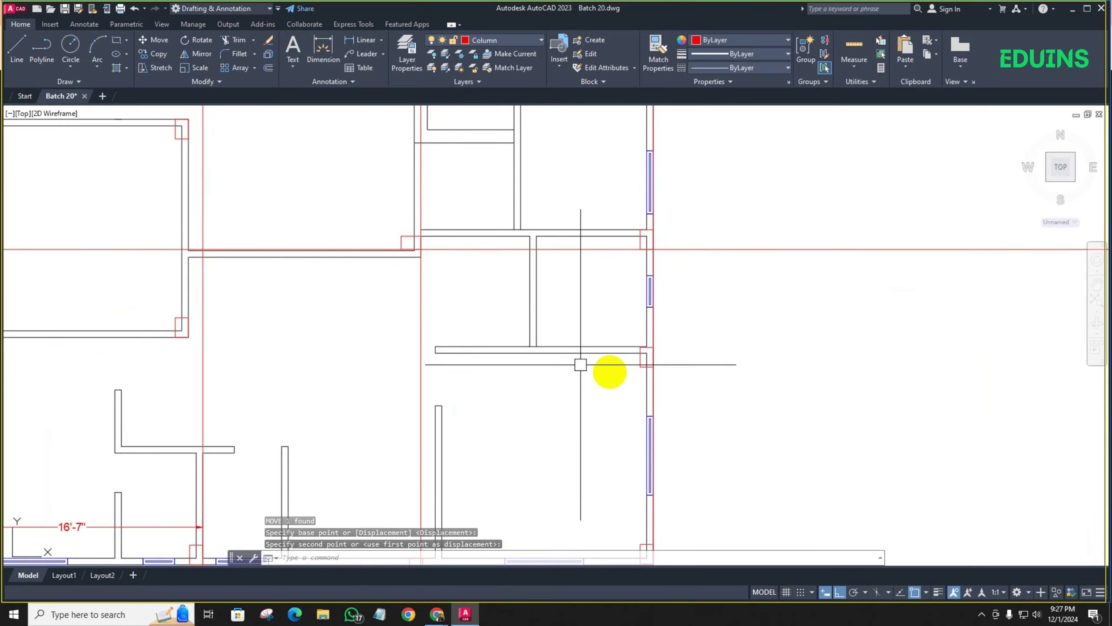
scroll(631, 364, "up", 4)
left_click(668, 321)
scroll(606, 357, "down", 4)
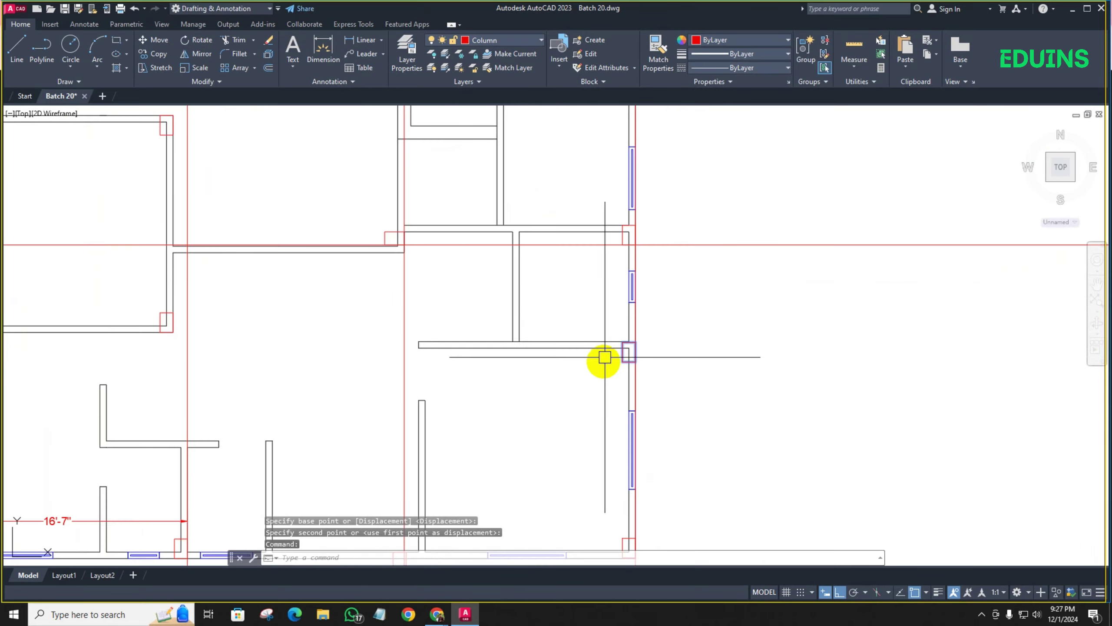
middle_click_drag(604, 359, 514, 296)
scroll(517, 303, "down", 2)
scroll(514, 312, "up", 4)
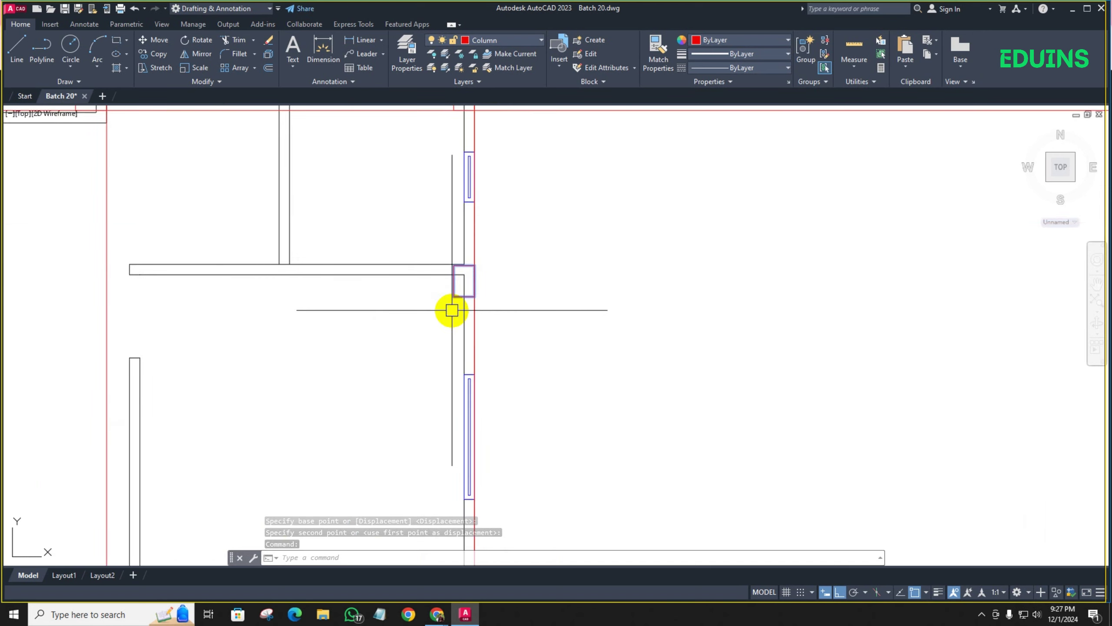
type("ro")
key("Return")
scroll(464, 275, "up", 3)
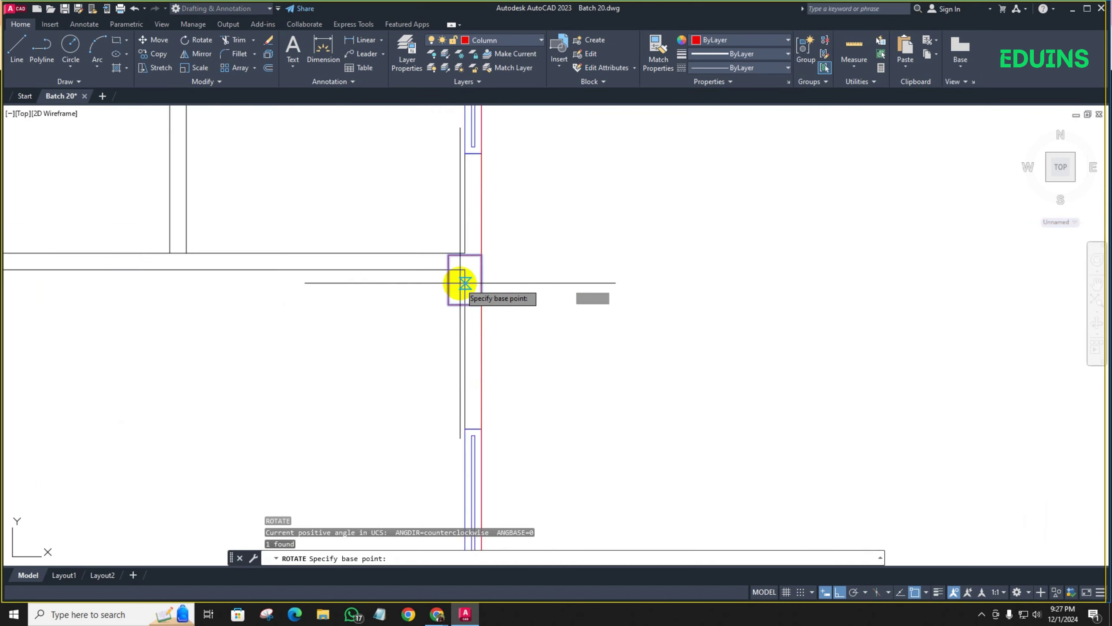
left_click(468, 274)
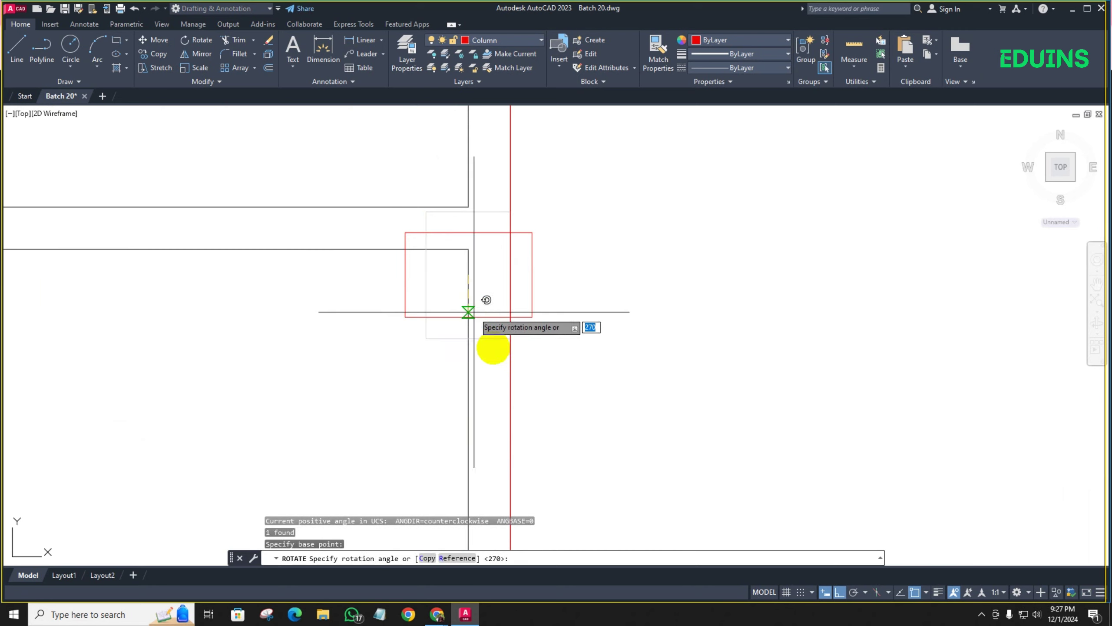
left_click(490, 373)
scroll(489, 373, "down", 2)
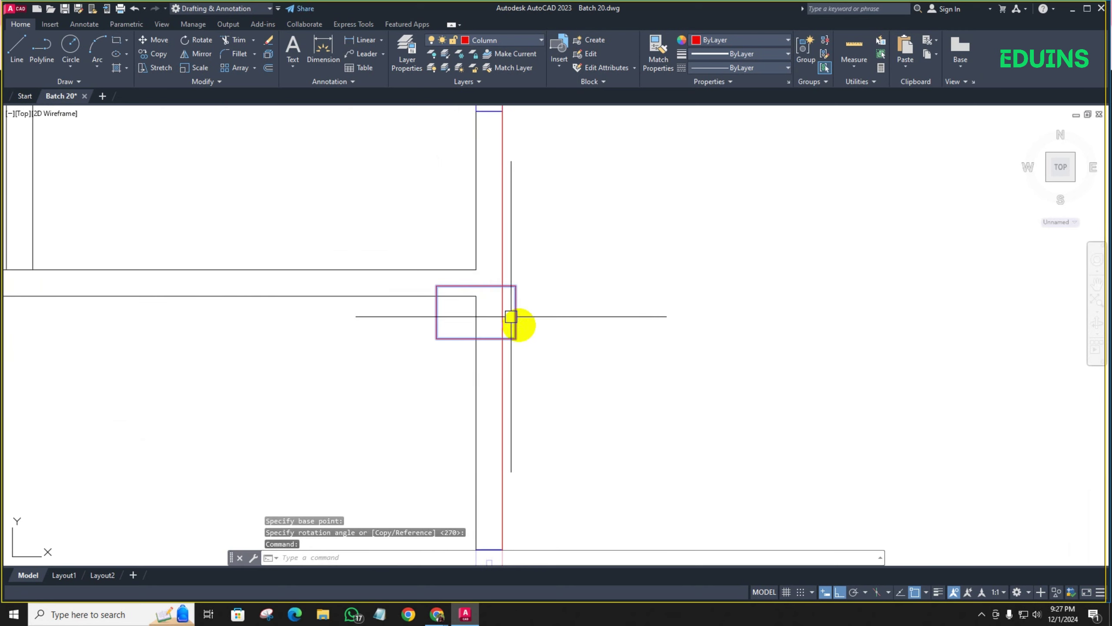
Move the rotated column so its right edge lies on the outer wall face and its upper edge on the horizontal wall's upper face
type("M")
key("Return")
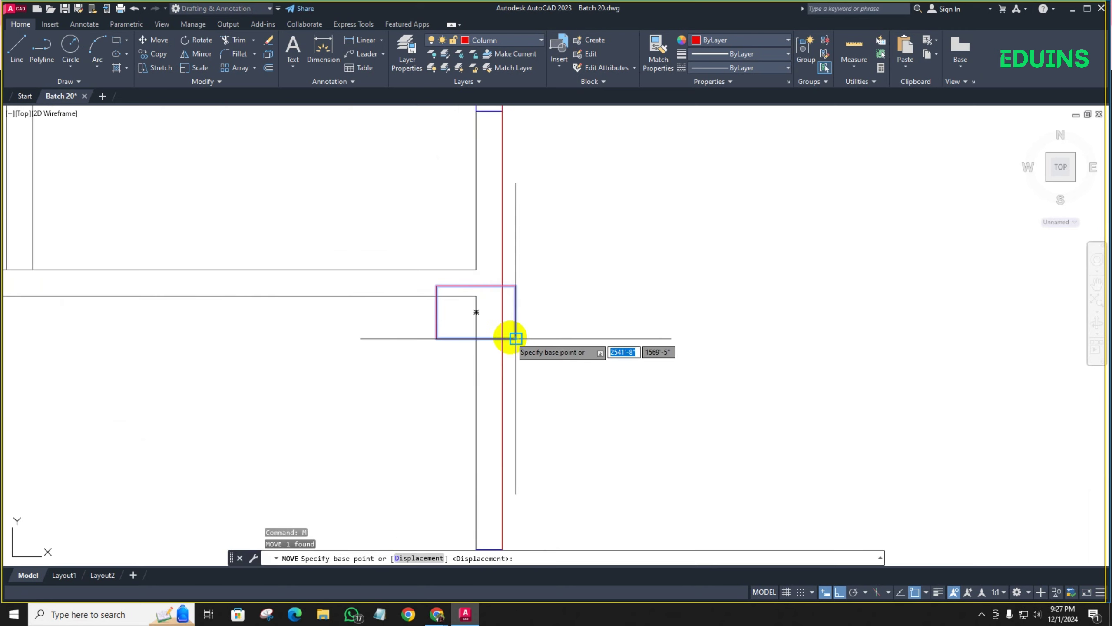
left_click(516, 338)
left_click(502, 338)
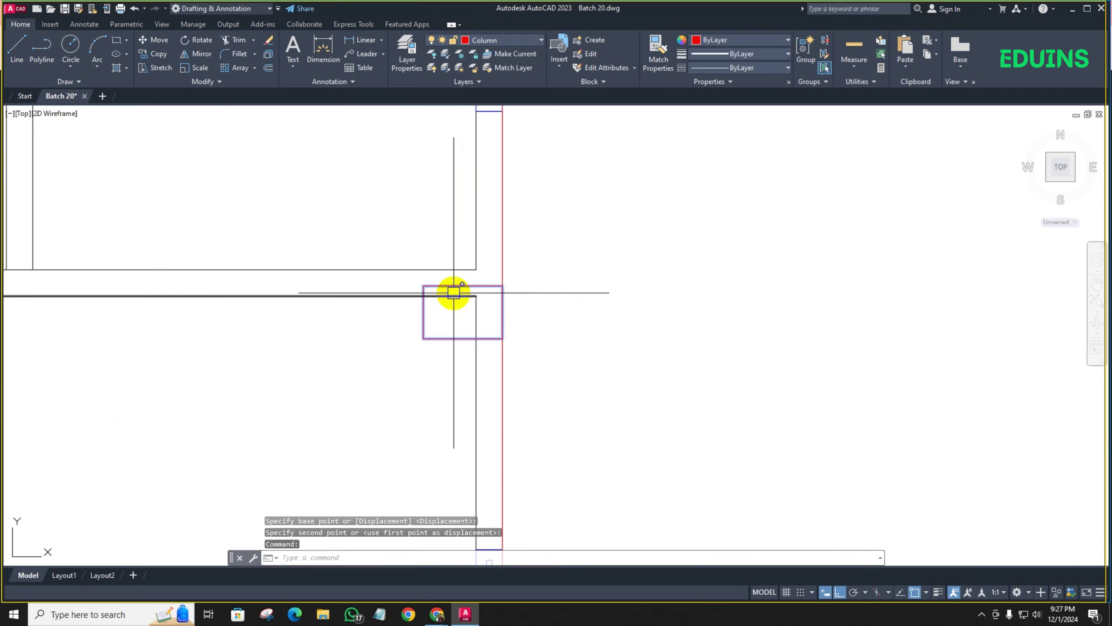
type("M")
key("Return")
left_click(451, 285)
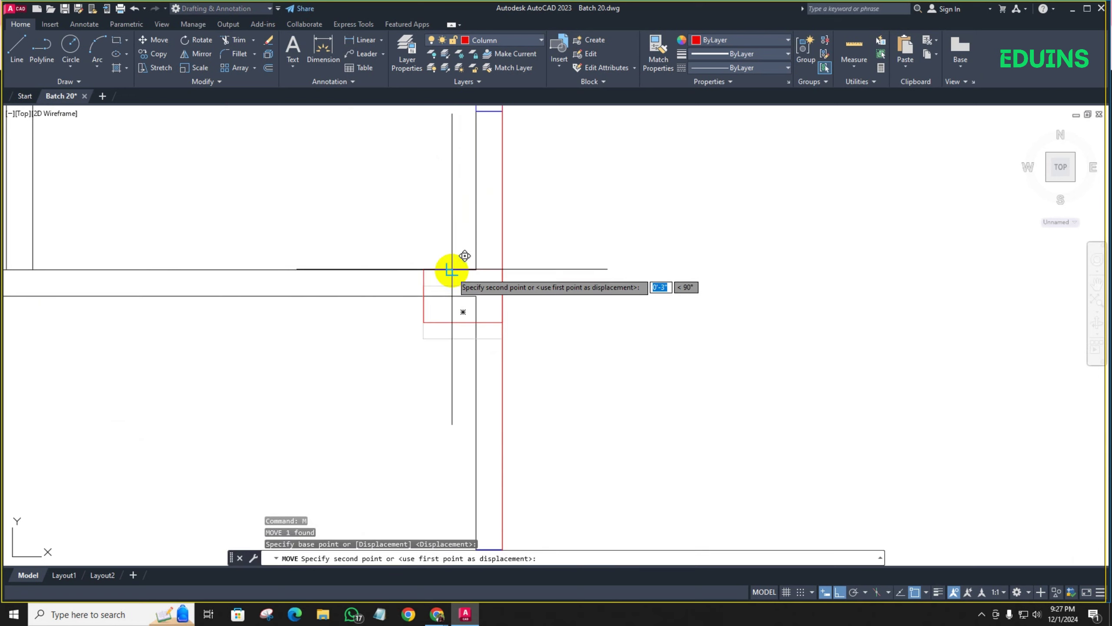
left_click(450, 270)
Switch to the Google Meet call, check the participants list, and return to the AutoCAD drawing
left_click(427, 580)
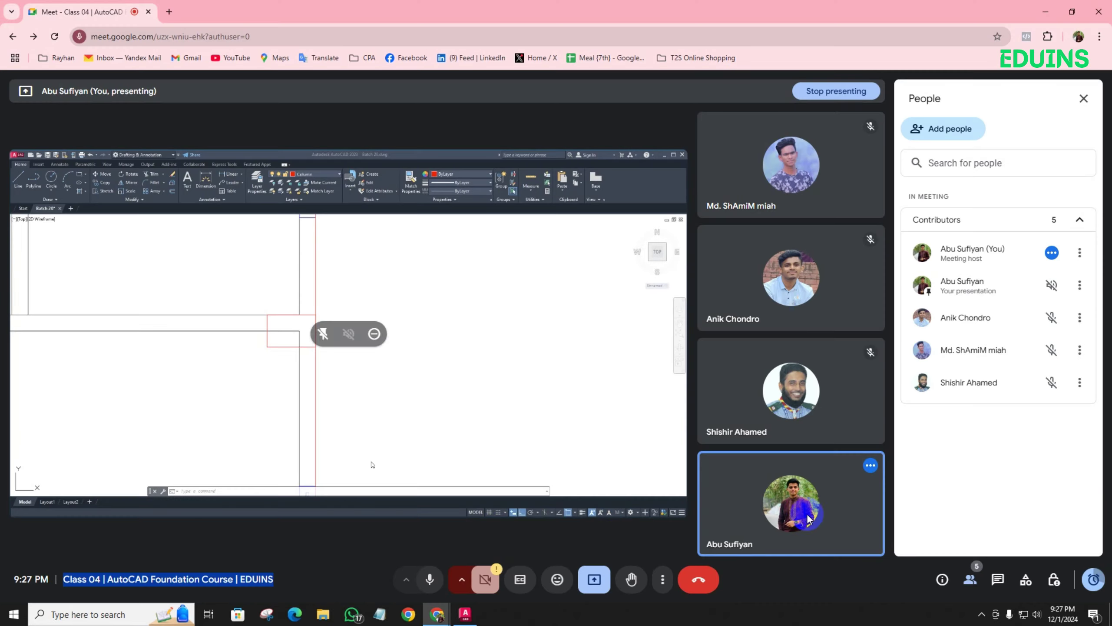
left_click(970, 579)
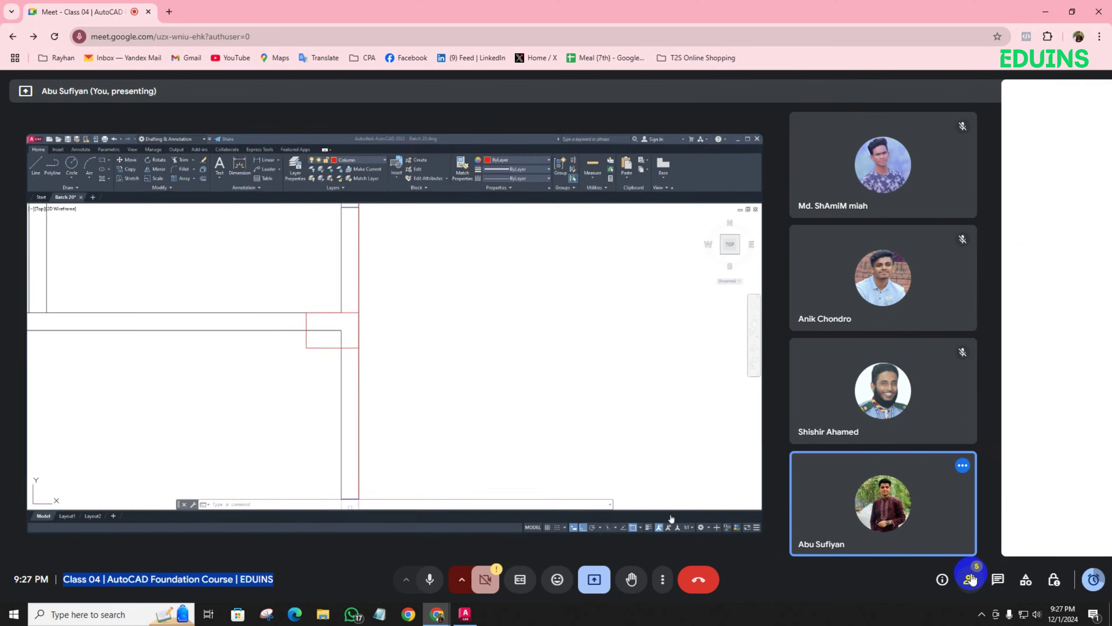
left_click(970, 579)
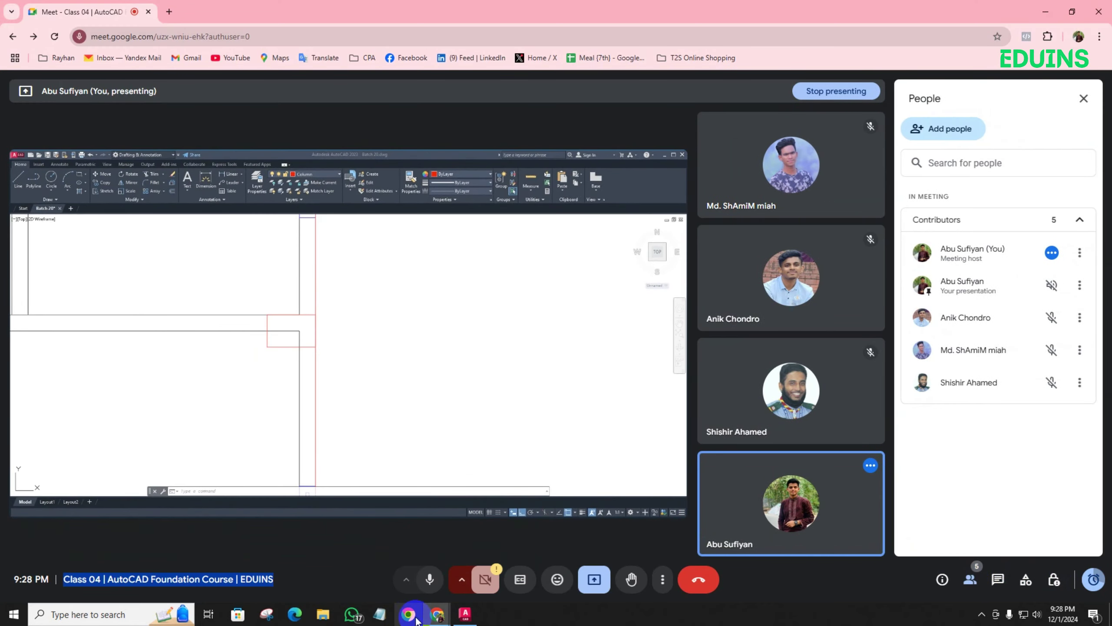
left_click(475, 615)
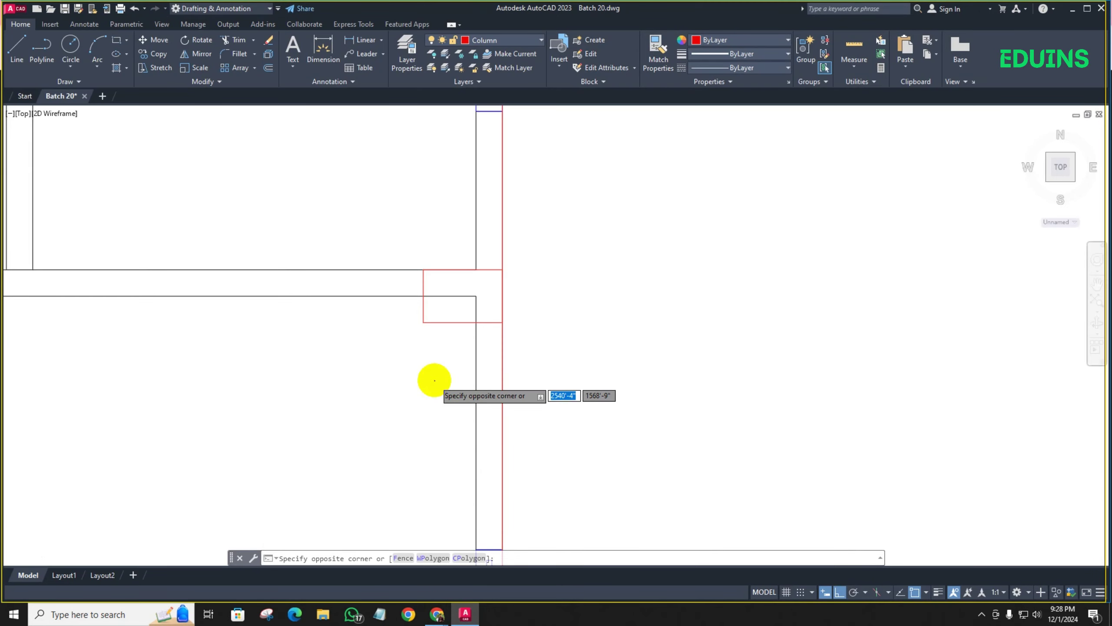
scroll(392, 389, "down", 1)
key("Escape")
Examine how the columns along the third vertical construction line sit at the plan's top and bottom walls
scroll(430, 305, "down", 2)
middle_click_drag(430, 305, 519, 366)
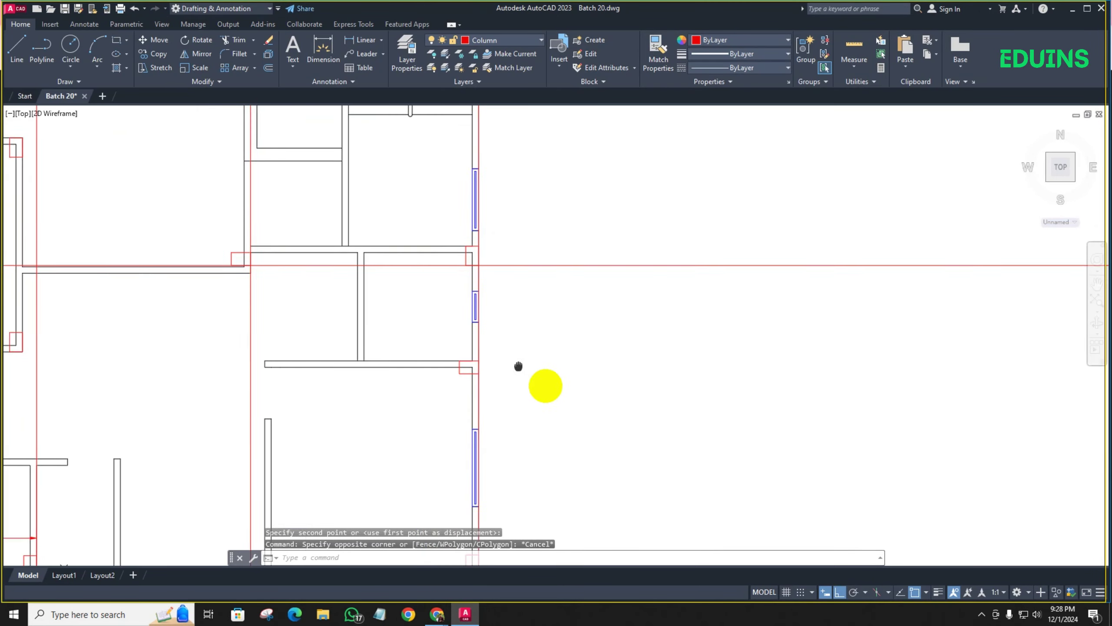
scroll(333, 323, "down", 3)
middle_click_drag(323, 402, 359, 351)
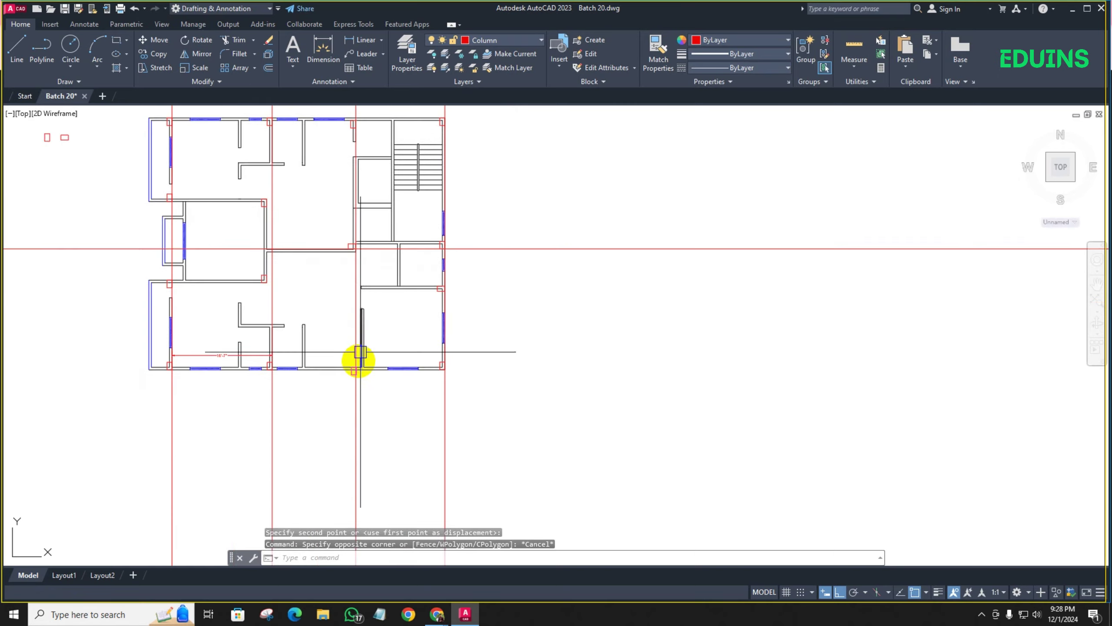
scroll(360, 352, "up", 6)
scroll(322, 408, "down", 7)
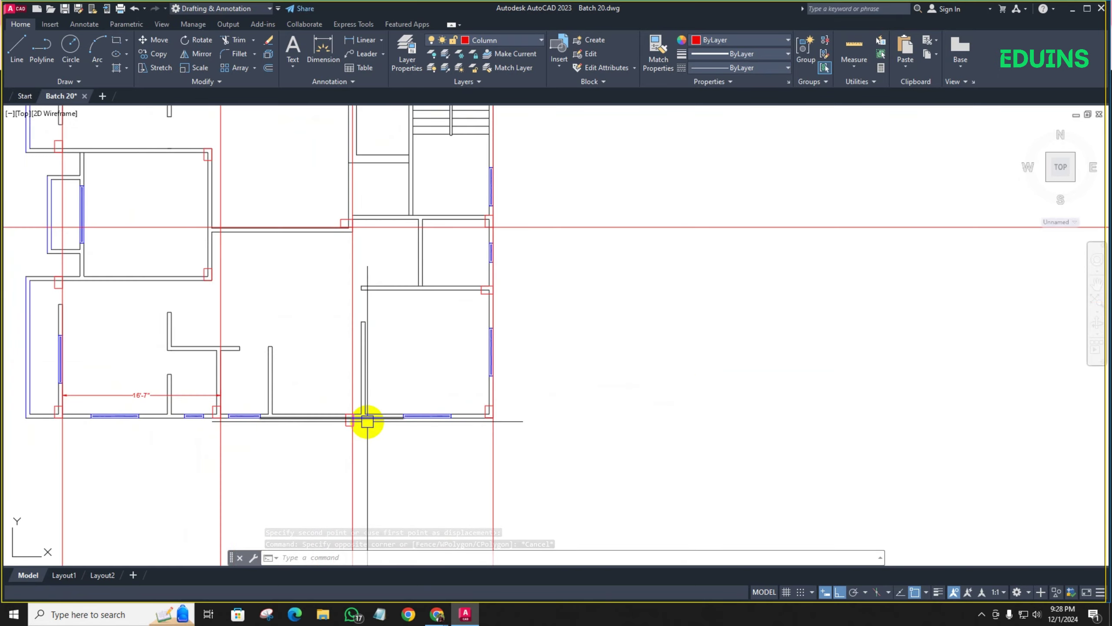
scroll(363, 268, "up", 6)
scroll(363, 269, "down", 4)
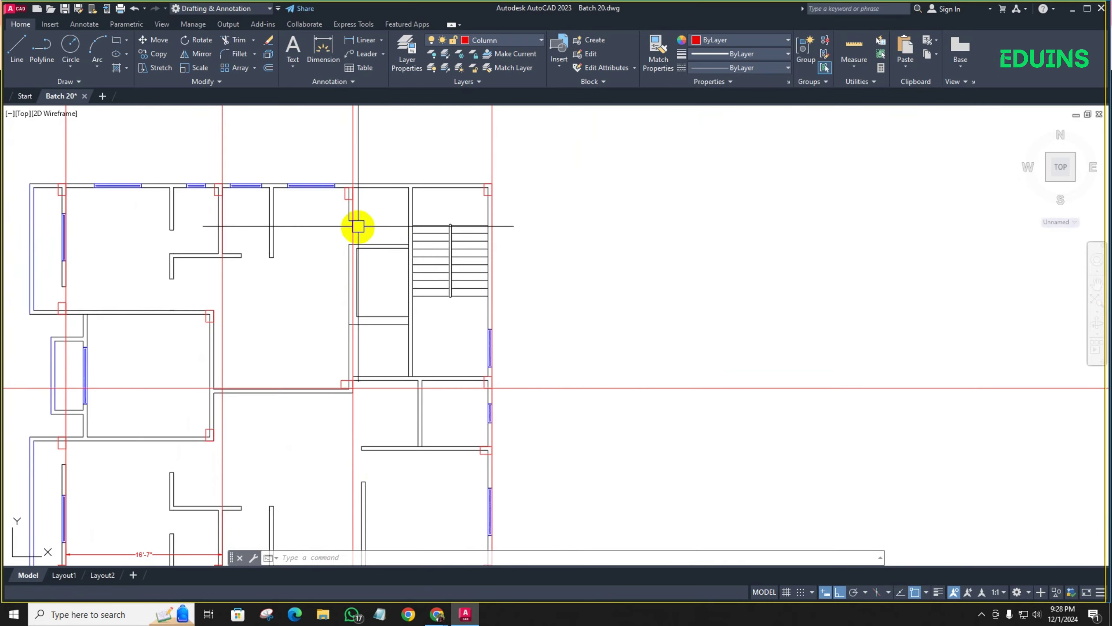
scroll(378, 414, "up", 3)
middle_click_drag(368, 402, 365, 226)
scroll(365, 392, "down", 3)
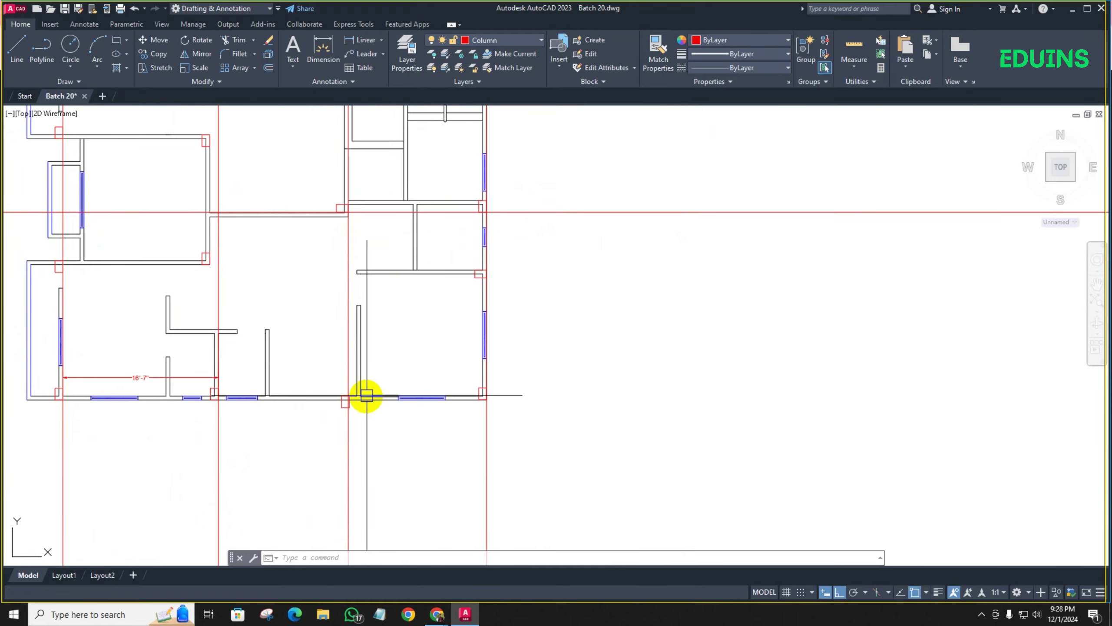
Move the bottom-wall column so its lower-right corner meets the third construction line at the wall's inner face
scroll(361, 399, "up", 5)
middle_click_drag(360, 399, 372, 379)
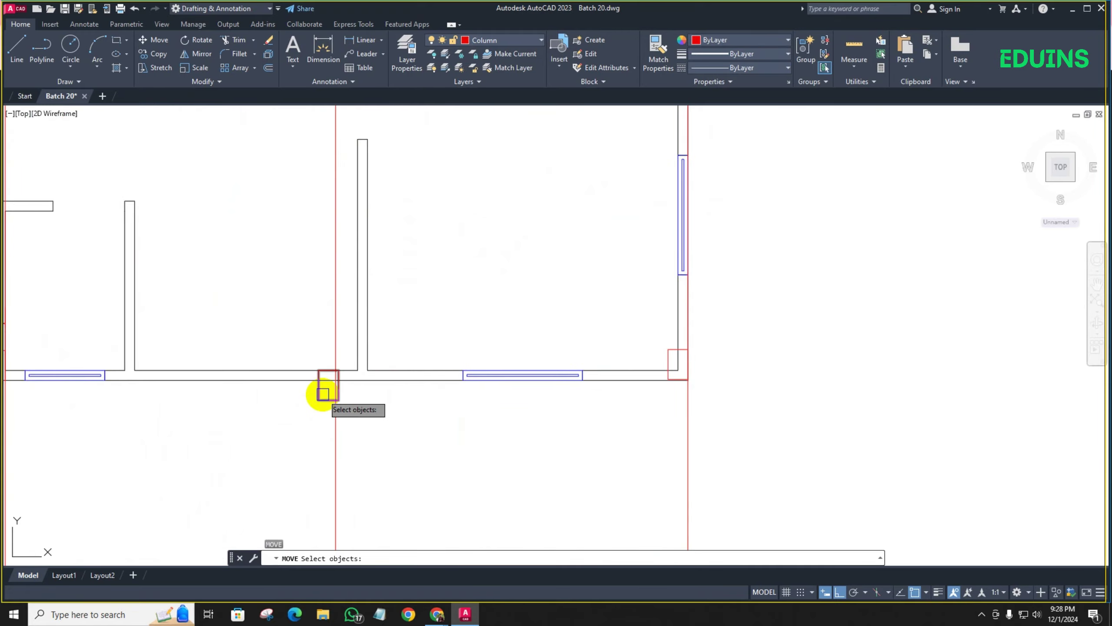
scroll(323, 394, "up", 3)
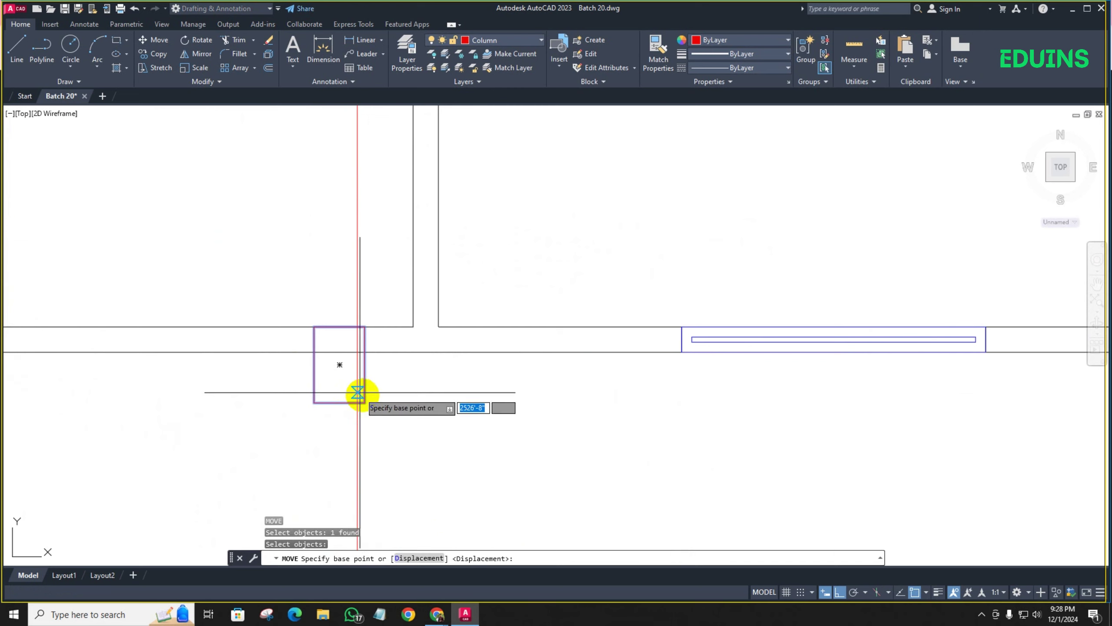
left_click(355, 324)
scroll(385, 380, "down", 6)
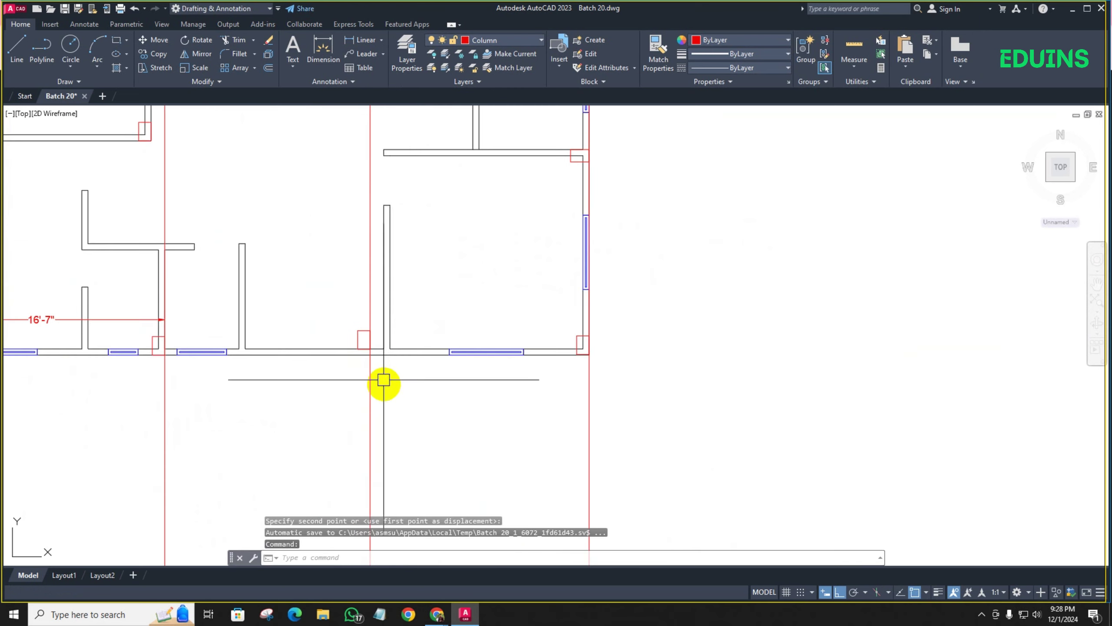
Move the column at the plan's lower-right corner down so its corner meets the outer corner of the walls
scroll(411, 369, "up", 2)
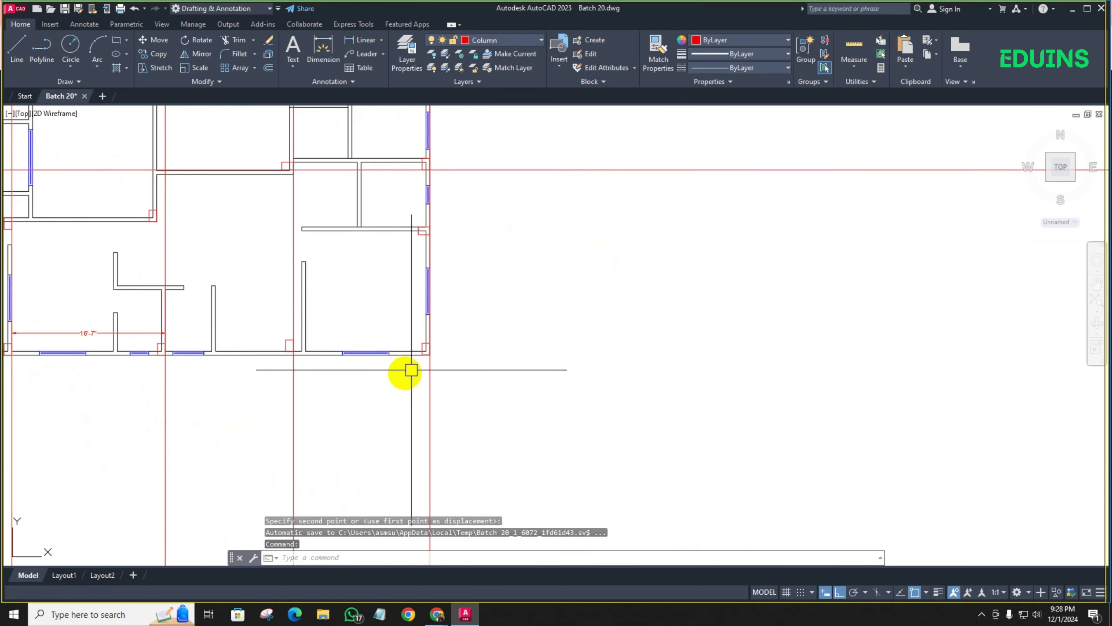
scroll(179, 360, "up", 3)
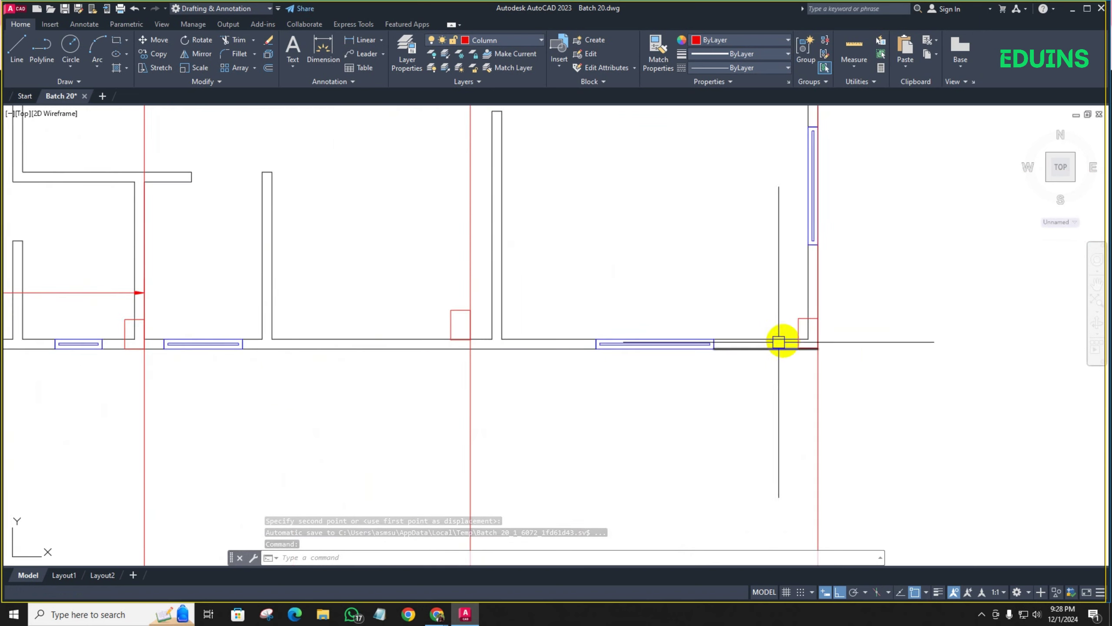
scroll(784, 342, "up", 5)
middle_click_drag(679, 345, 296, 340)
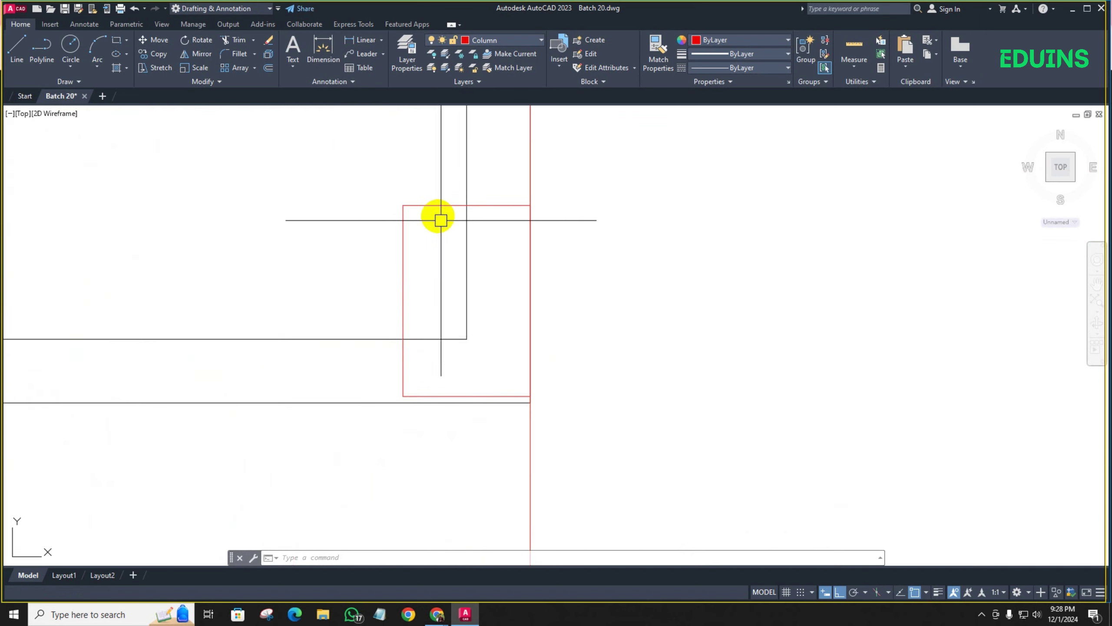
left_click(456, 302)
type("m")
key("Return")
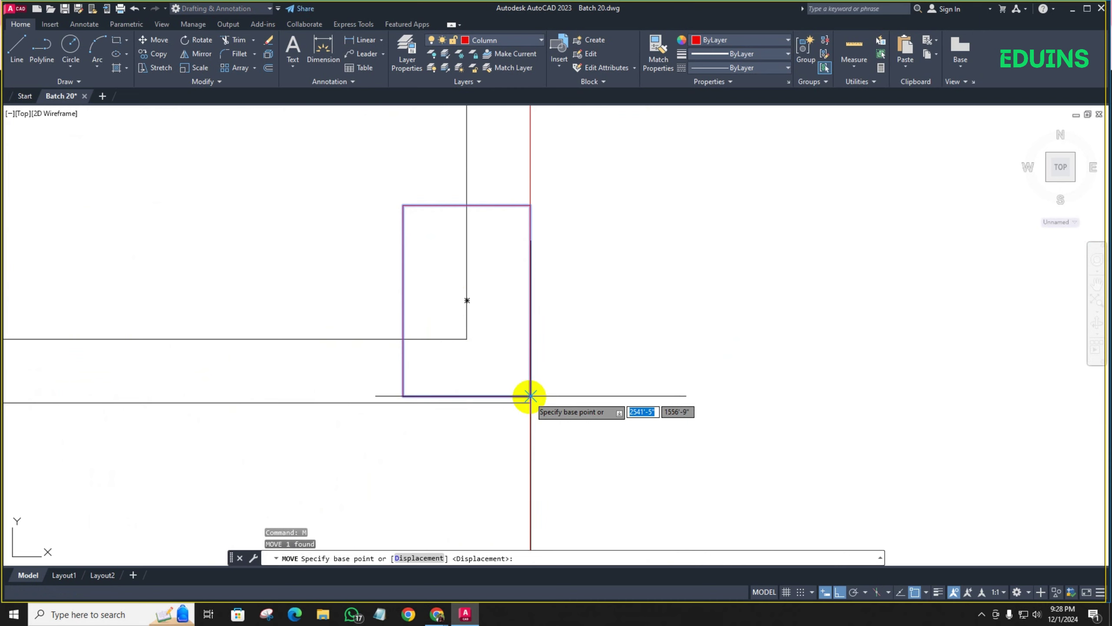
left_click(530, 397)
left_click(529, 402)
scroll(548, 397, "down", 6)
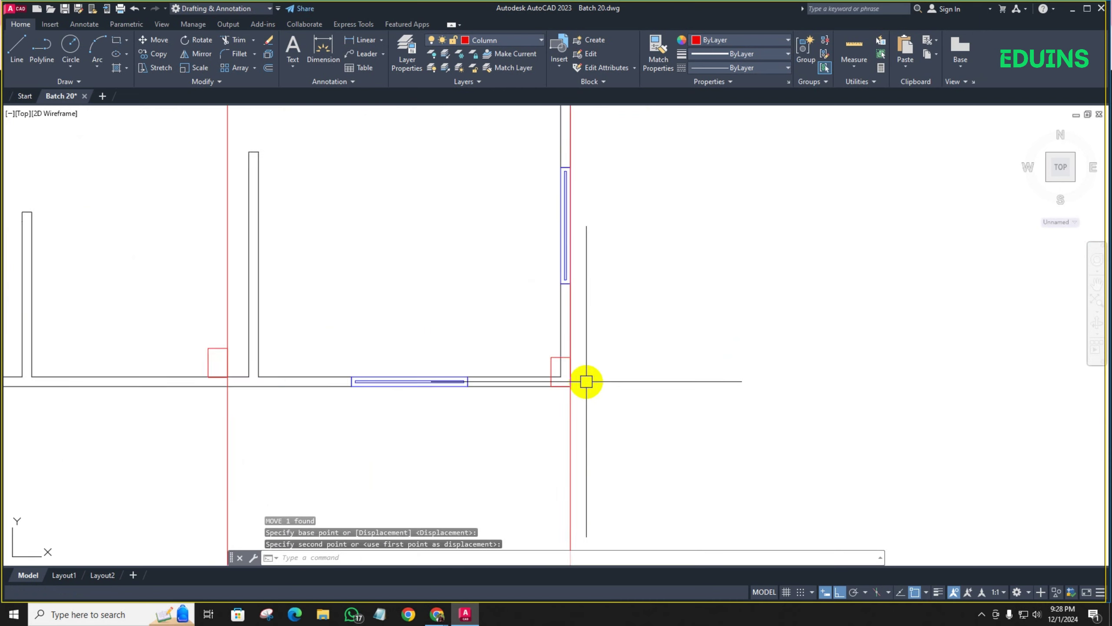
scroll(572, 254, "up", 5)
scroll(572, 254, "down", 5)
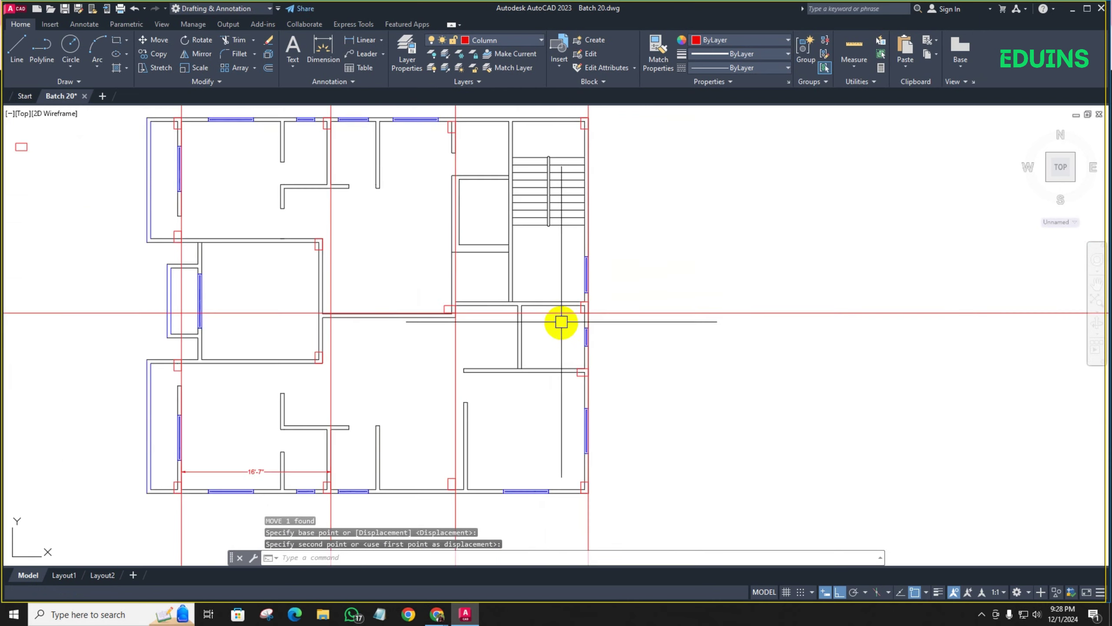
Move the top-wall column on the third vertical construction line up so its upper-right corner meets the wall's outer face
scroll(499, 127, "up", 4)
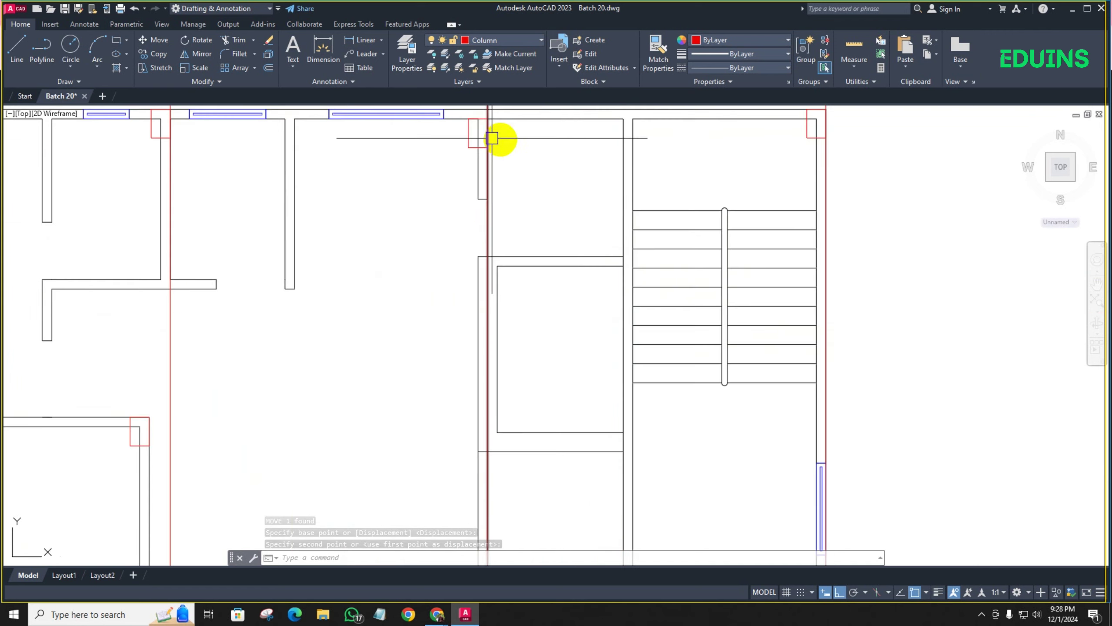
middle_click_drag(497, 137, 368, 281)
scroll(251, 262, "up", 4)
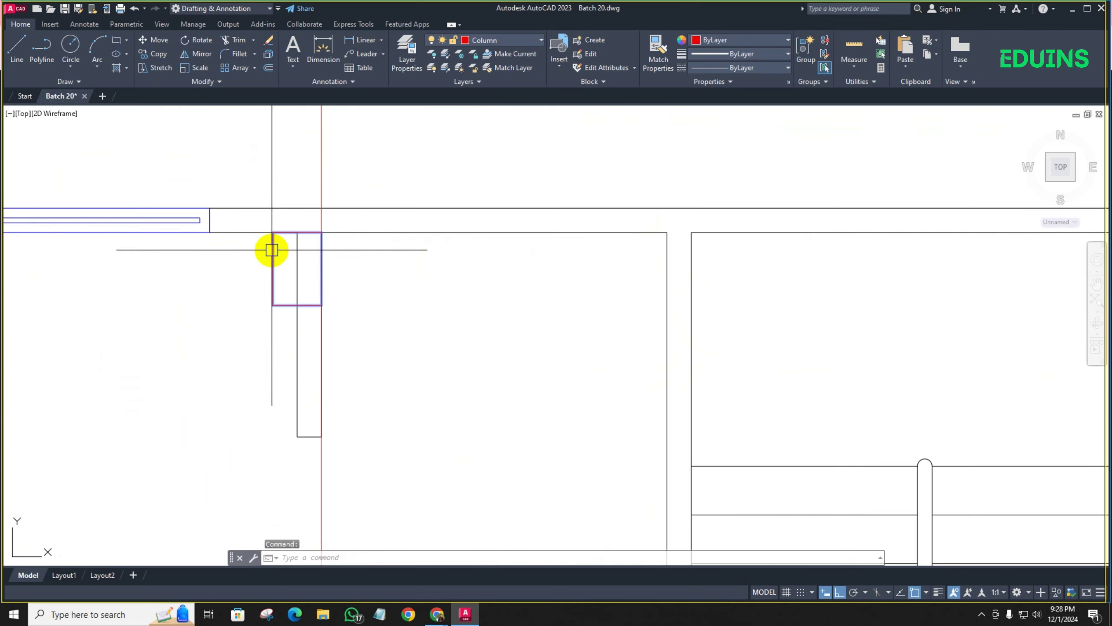
left_click(321, 232)
left_click(321, 207)
scroll(335, 266, "down", 4)
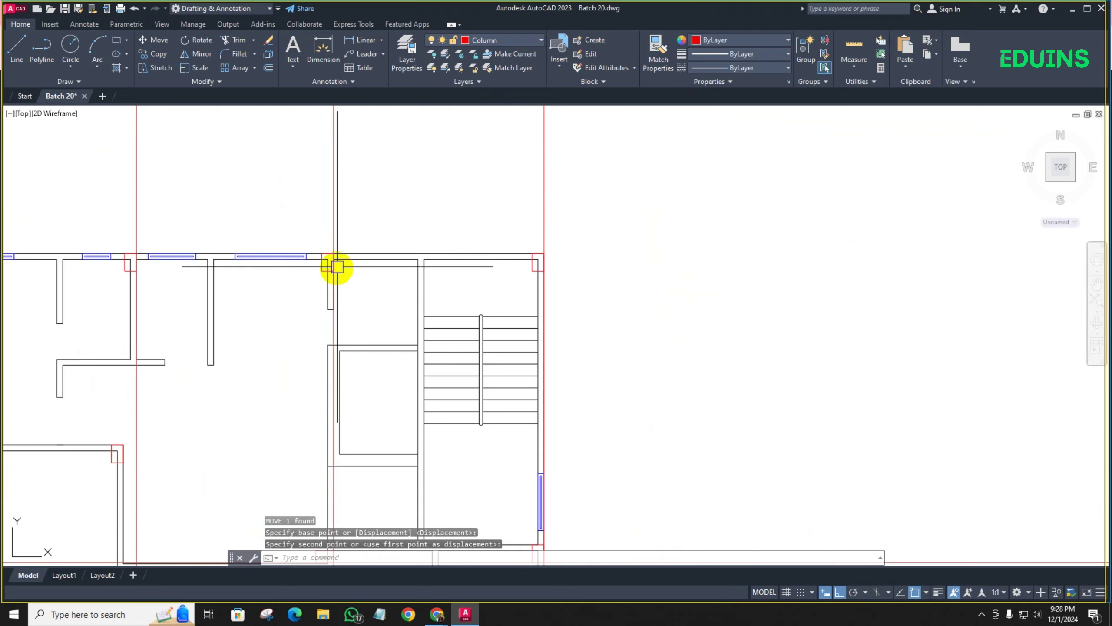
Check how the neighbouring top-wall columns sit against the wall's outer face and the construction lines across the plan
middle_click_drag(453, 276, 335, 245)
scroll(223, 246, "up", 3)
middle_click_drag(224, 246, 526, 226)
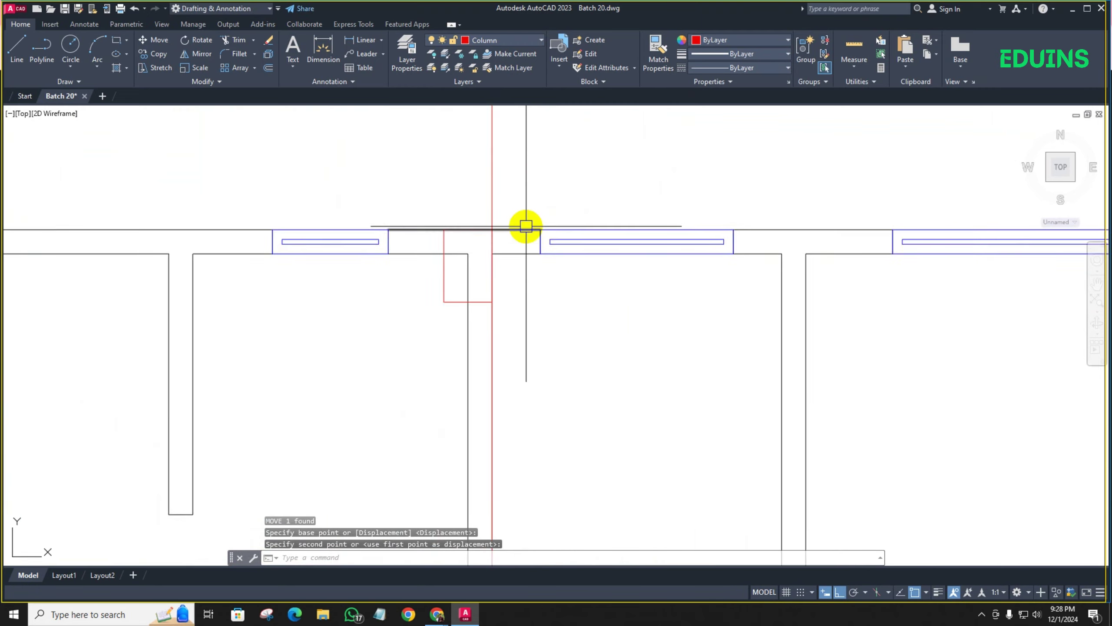
scroll(526, 226, "down", 3)
middle_click_drag(471, 336, 390, 258)
scroll(379, 288, "down", 2)
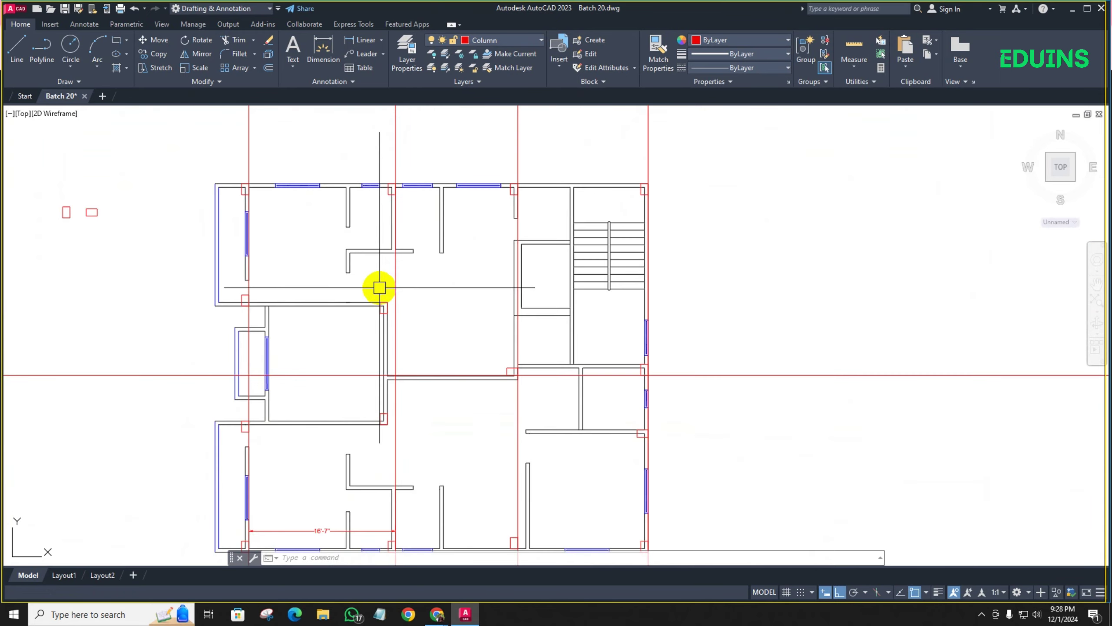
middle_click_drag(450, 323, 391, 283)
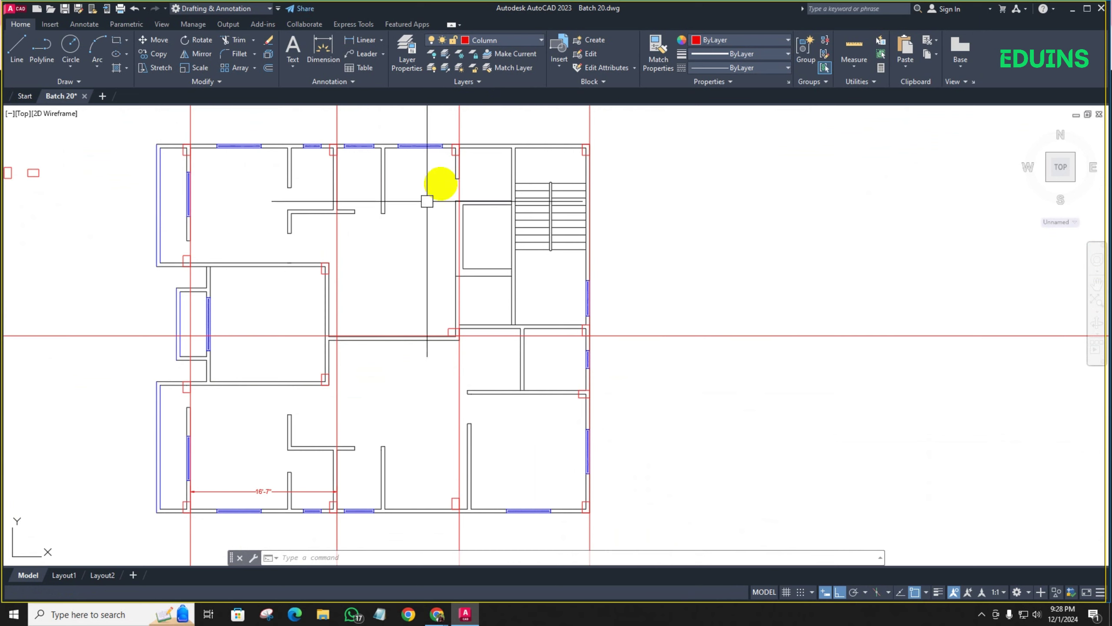
Measure the vertical clear distance between the top-wall and central columns on the third construction line with a linear dimension, and erase it
left_click(364, 39)
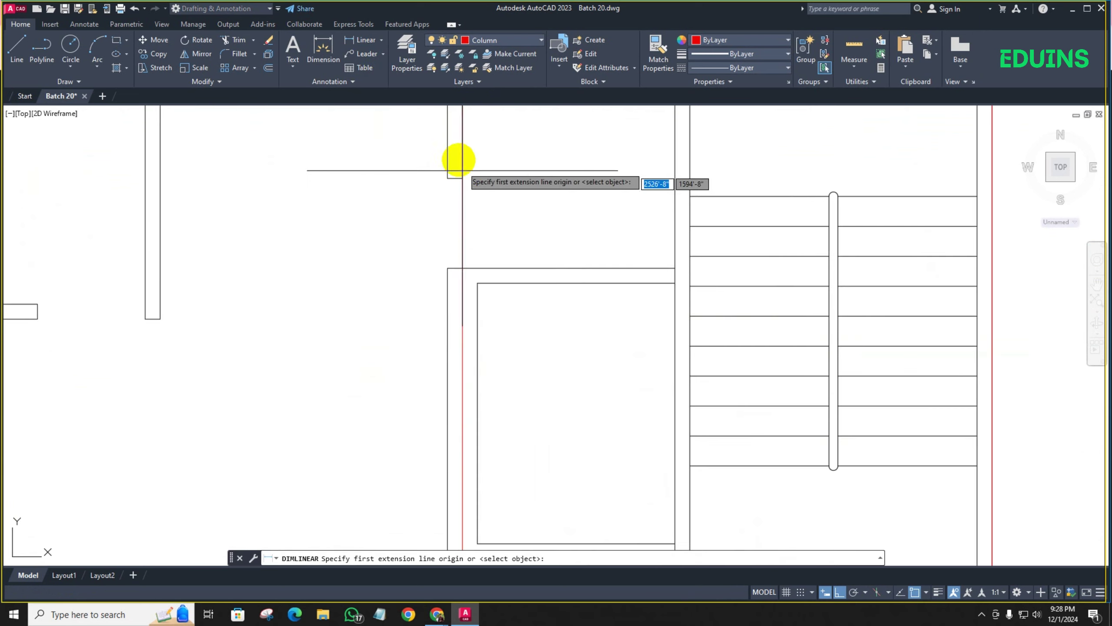
scroll(458, 161, "up", 6)
scroll(421, 174, "down", 4)
left_click(438, 183)
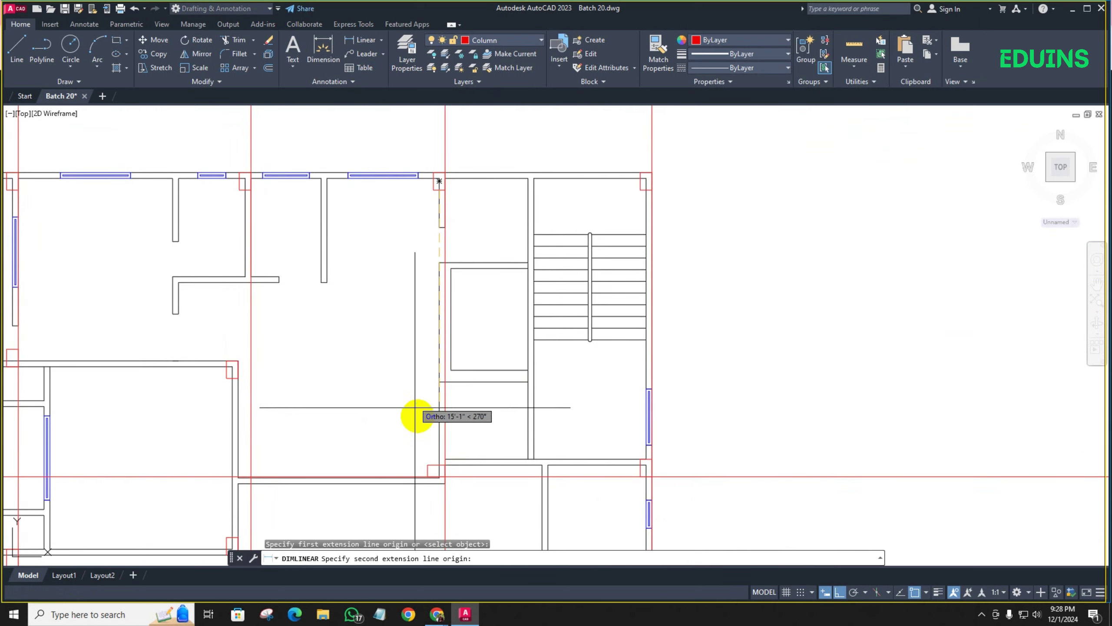
left_click(435, 462)
left_click(405, 411)
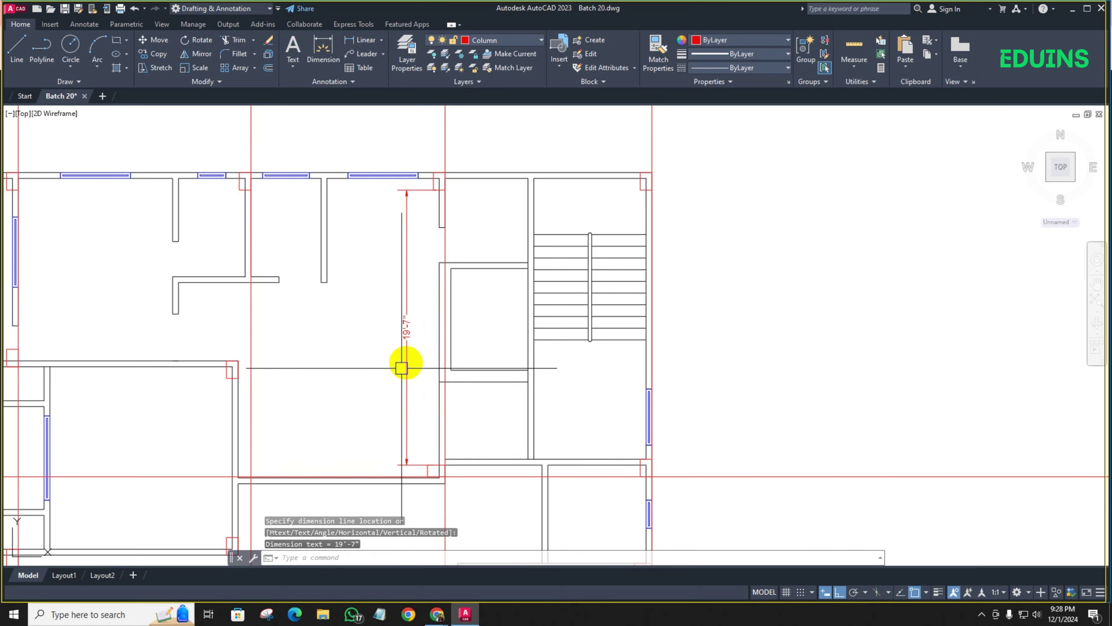
left_click(406, 376)
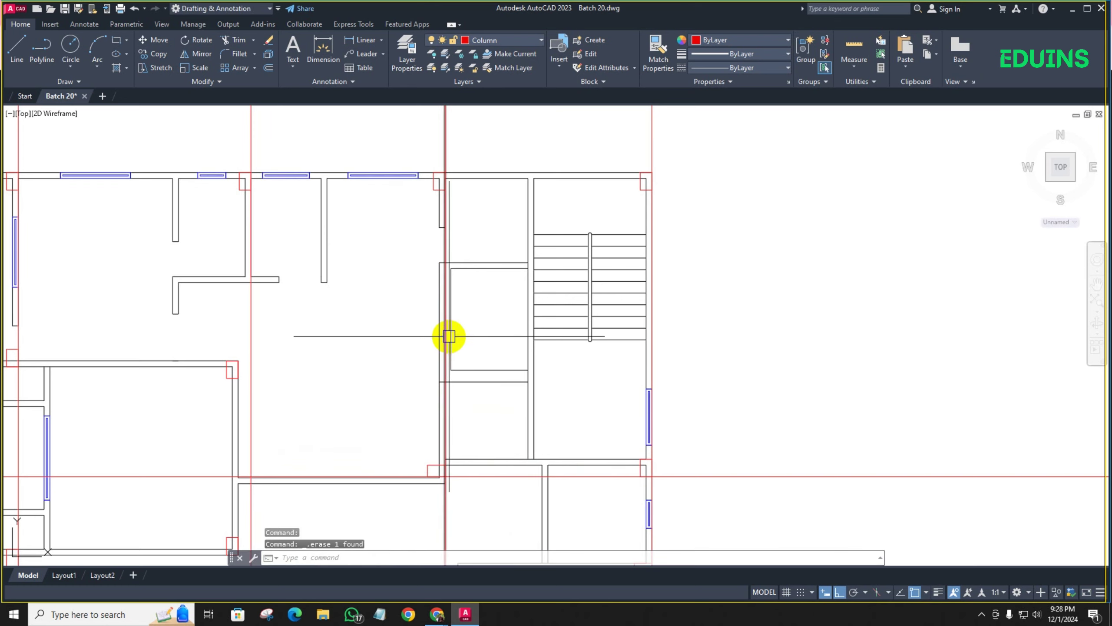
Dimension the vertical clear distance between the central column and the bottom-wall column along the third construction line
middle_click_drag(419, 435, 390, 328)
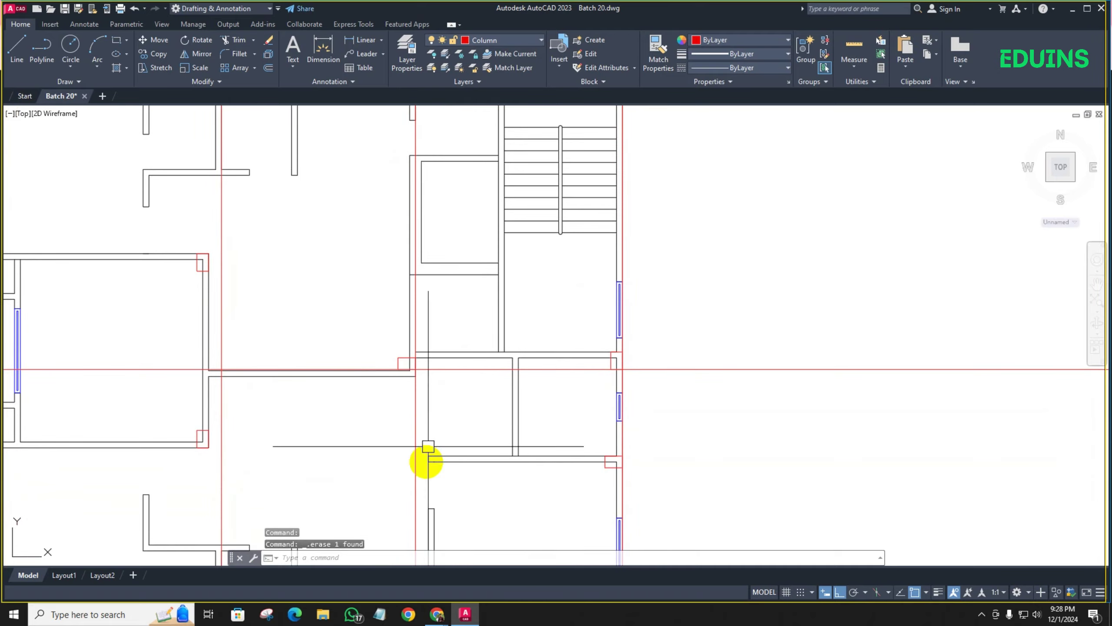
middle_click_drag(424, 480, 385, 313)
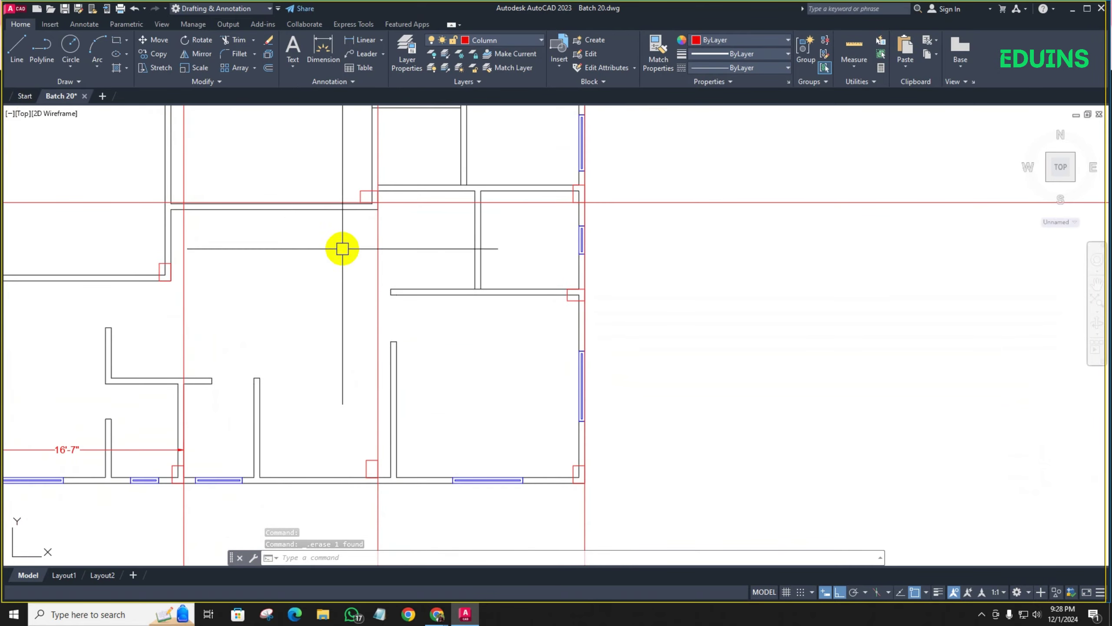
left_click(362, 40)
scroll(360, 192, "up", 5)
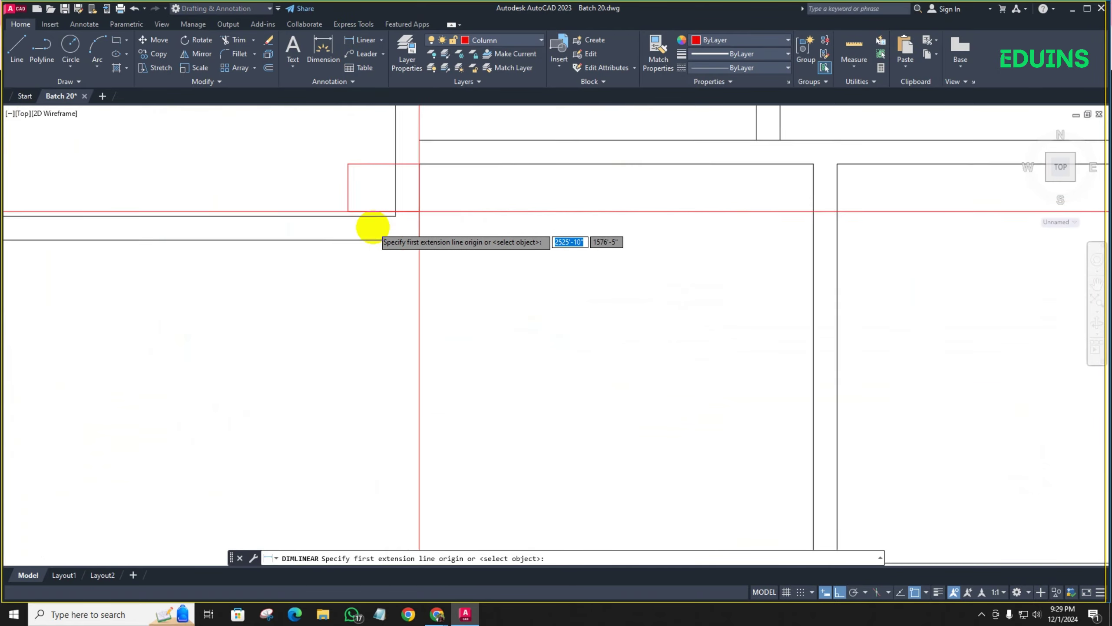
left_click(424, 202)
scroll(380, 236, "down", 4)
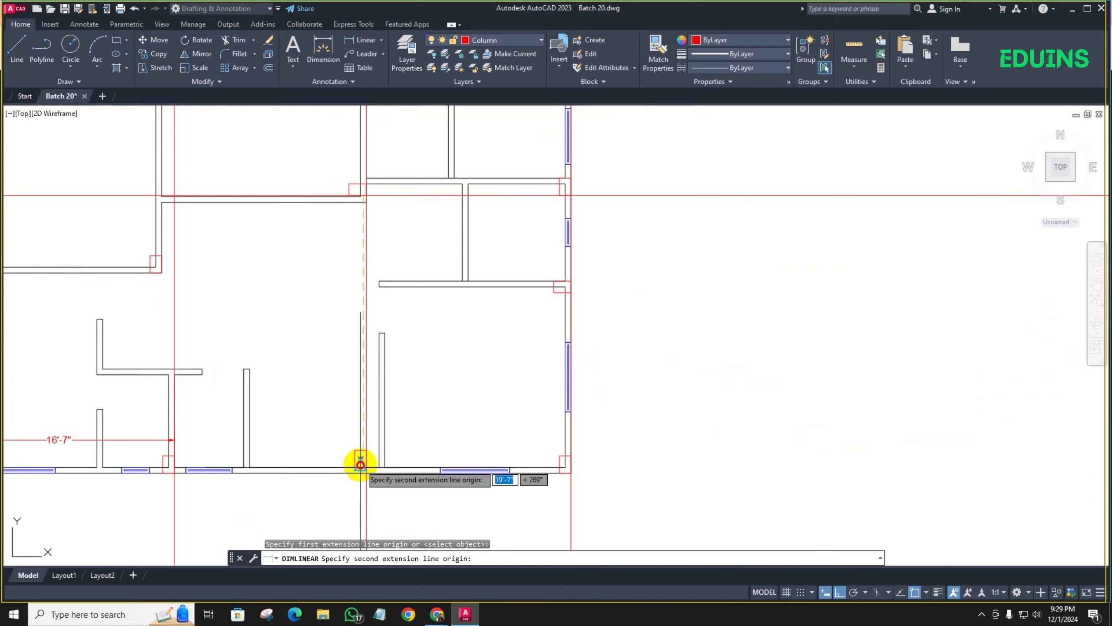
left_click(360, 463)
left_click(331, 404)
Move the bottom-wall column on the third construction line down so its lower edge meets the wall's outer face
scroll(292, 289, "up", 5)
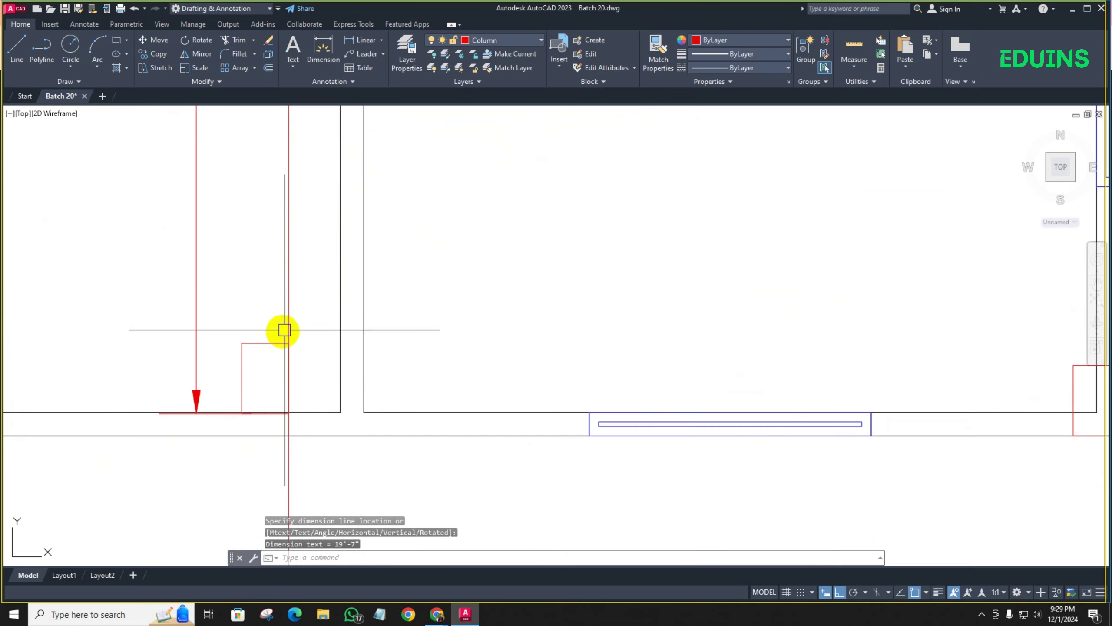
key("Return")
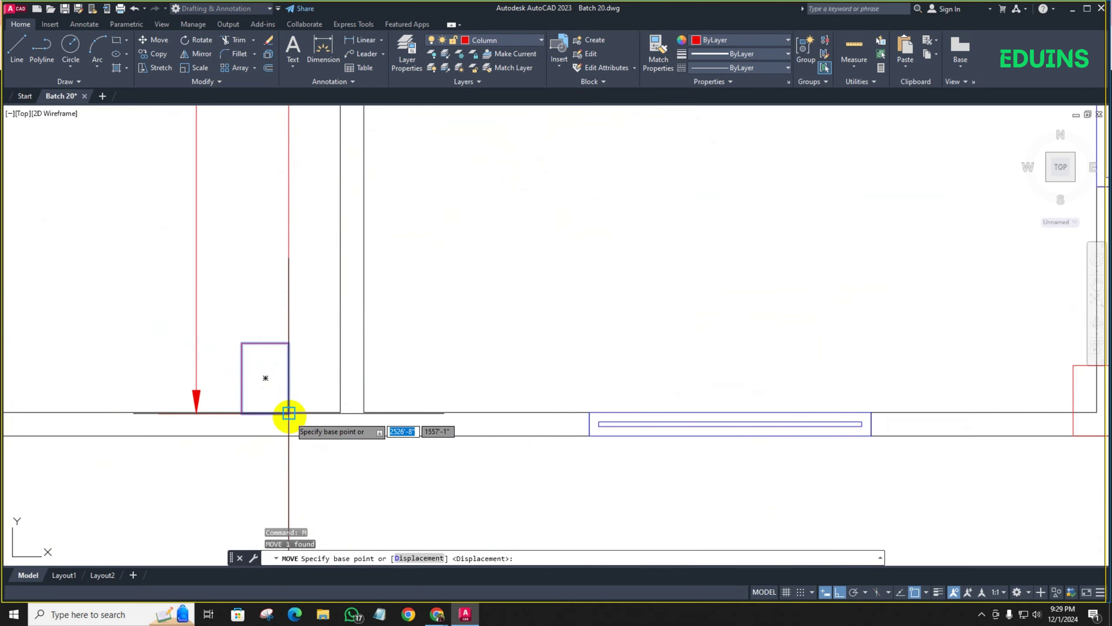
left_click(289, 412)
scroll(258, 332, "down", 3)
middle_click_drag(258, 332, 289, 378)
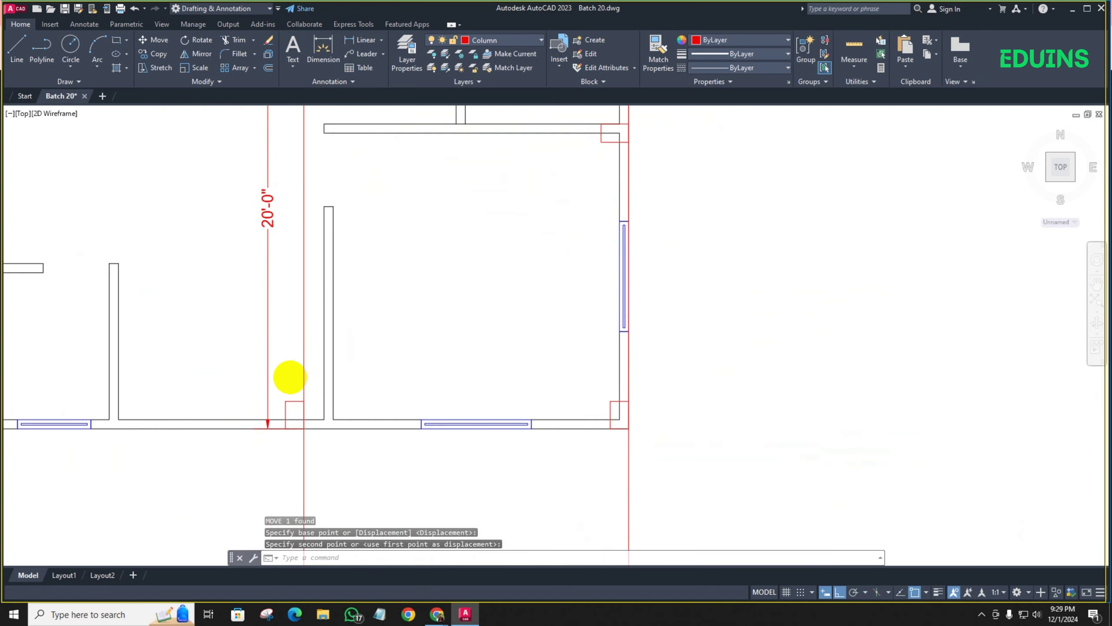
Erase the vertical dimension beside the bottom-wall column and the third vertical construction line
left_click(265, 332)
left_click(265, 331)
mouse_move(283, 336)
middle_mouse_down()
mouse_move(273, 364)
mouse_move(347, 327)
middle_mouse_up()
key("Delete")
scroll(277, 327, "down", 3)
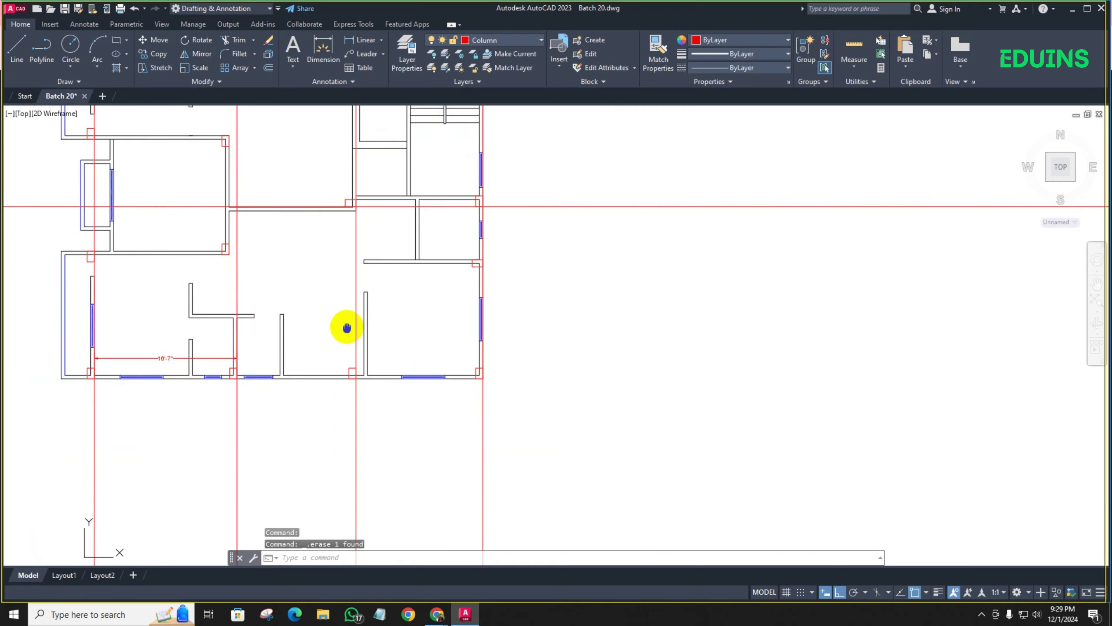
scroll(339, 327, "up", 5)
scroll(313, 316, "down", 2)
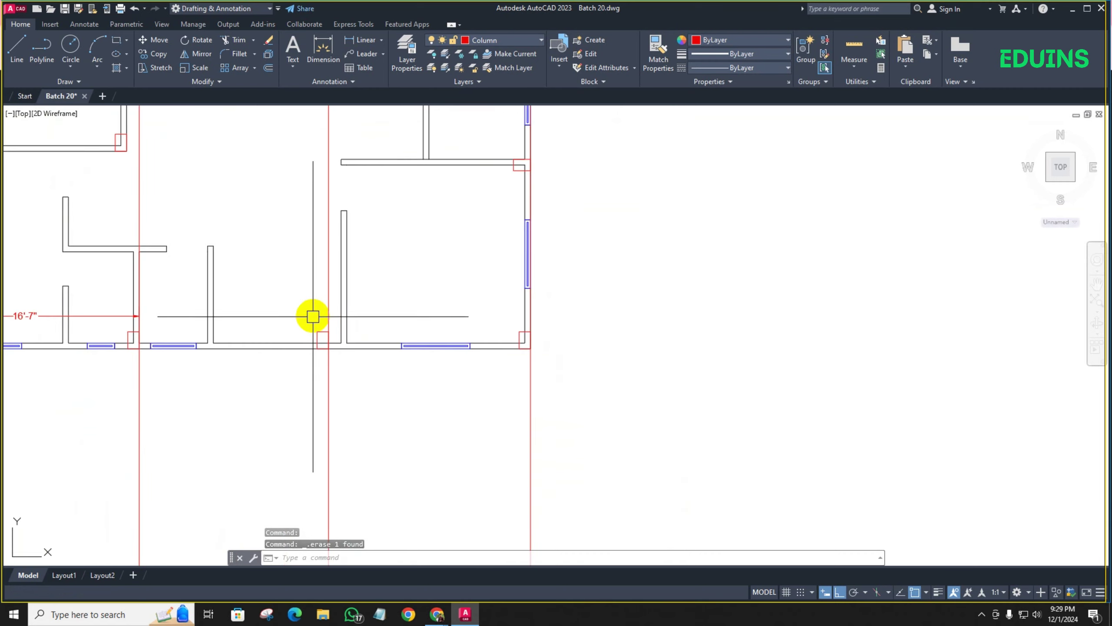
left_click(327, 338)
key("Delete")
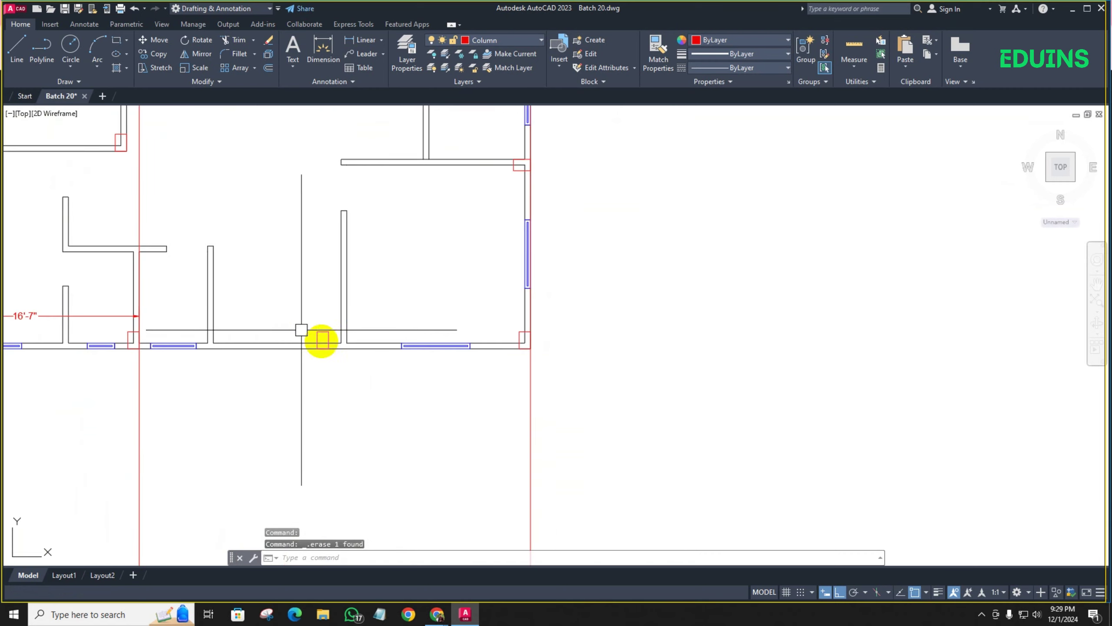
Draw a vertical construction line through the lower-left corner of the top-wall column beside the lift and stair area
scroll(331, 294, "down", 3)
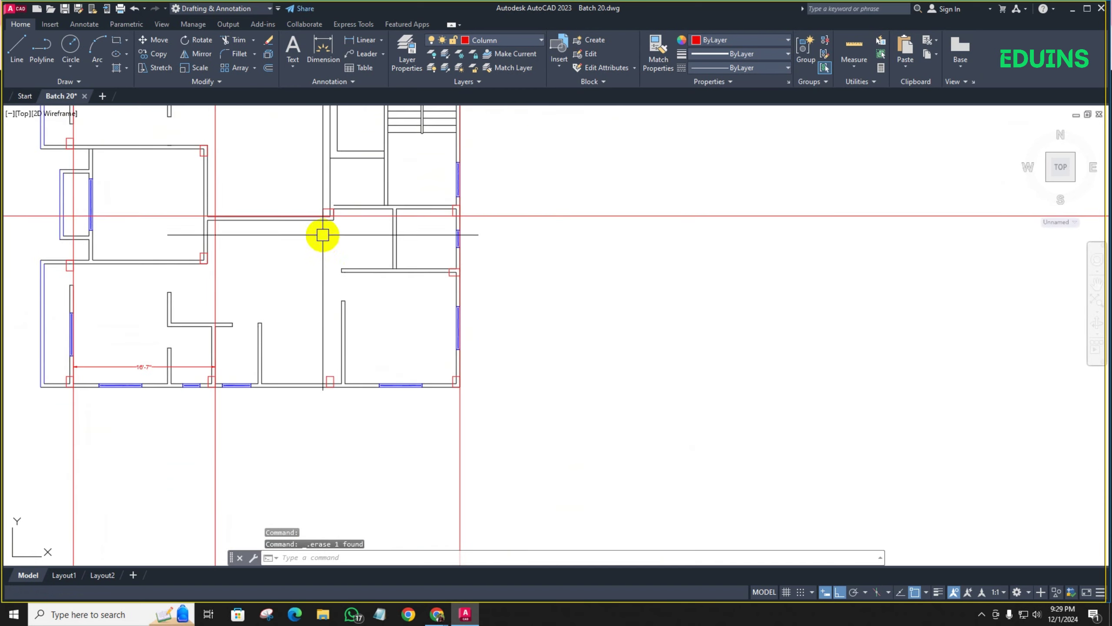
scroll(331, 227, "up", 3)
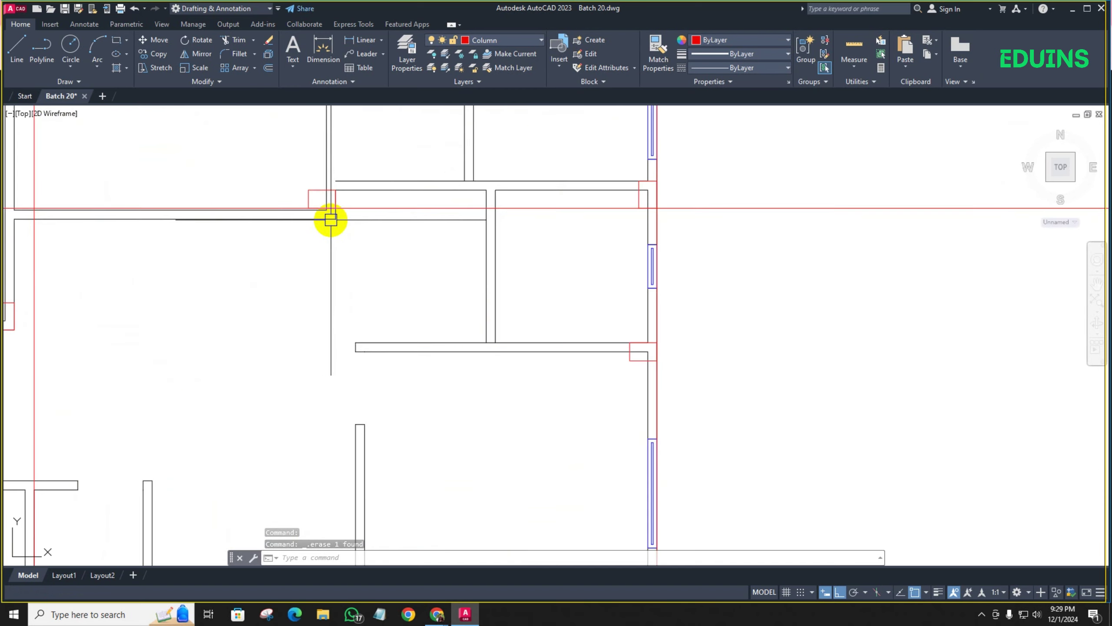
scroll(321, 324, "down", 4)
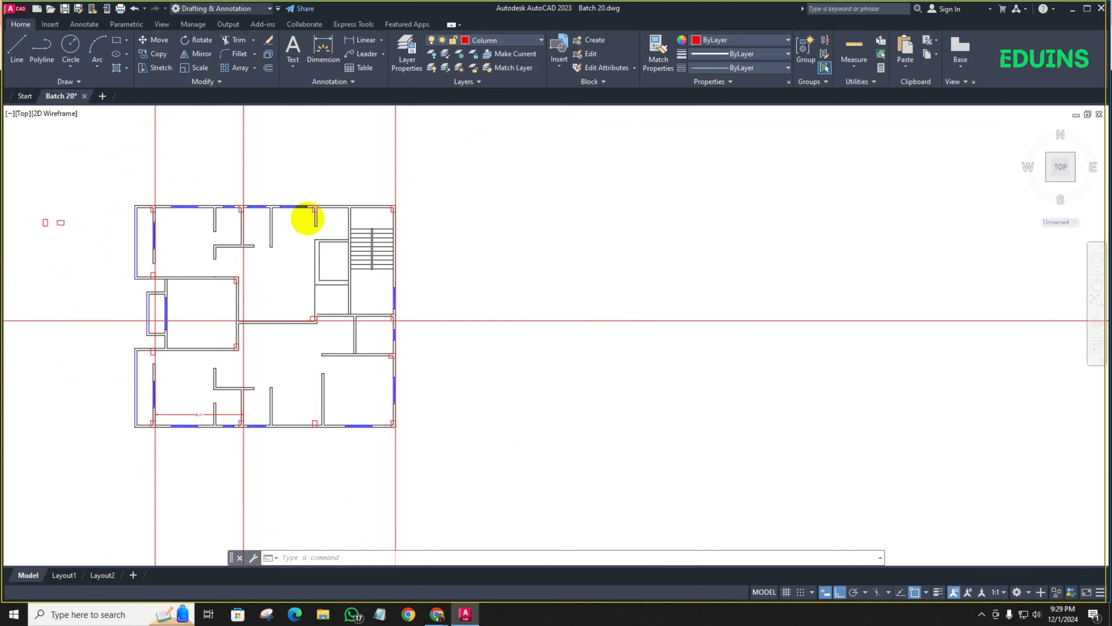
scroll(307, 218, "up", 2)
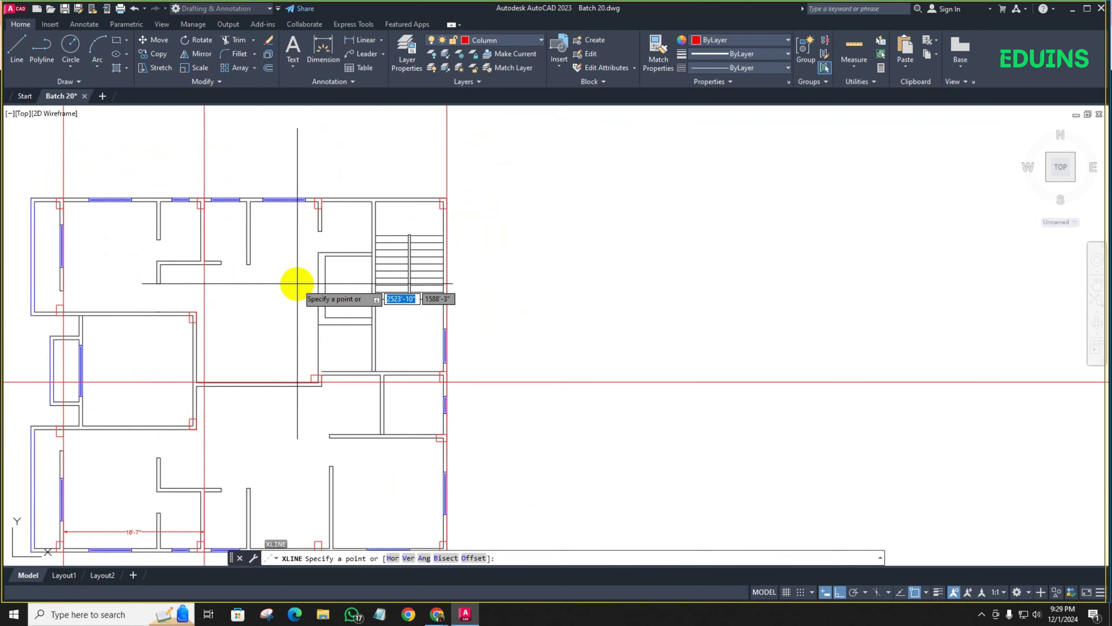
type("v")
key("Return")
scroll(310, 219, "up", 6)
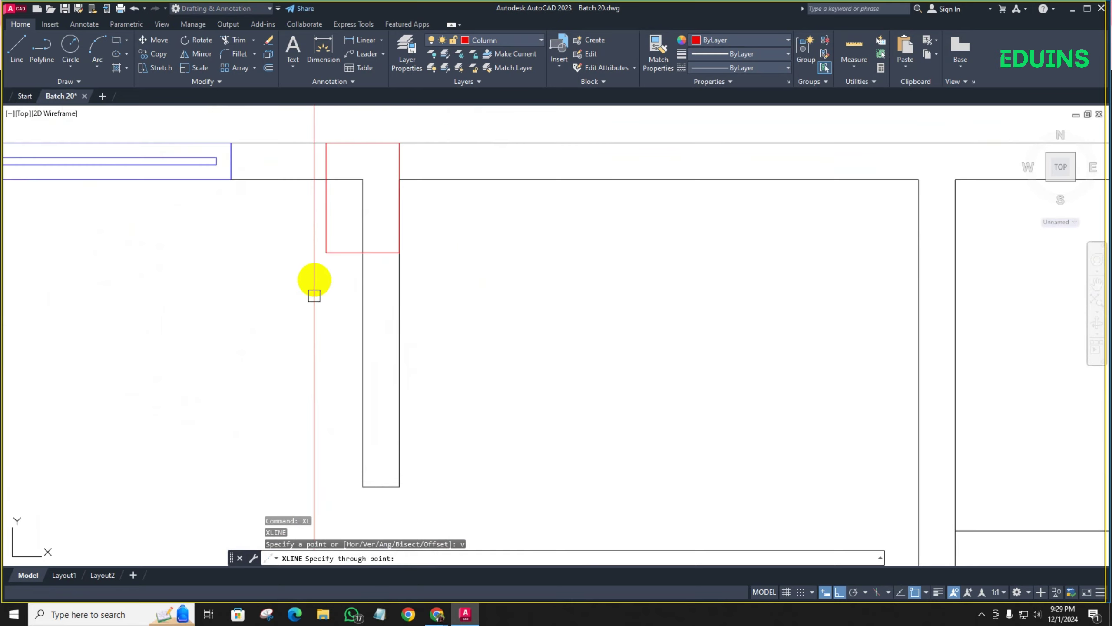
left_click(327, 252)
scroll(280, 384, "down", 4)
scroll(240, 310, "up", 4)
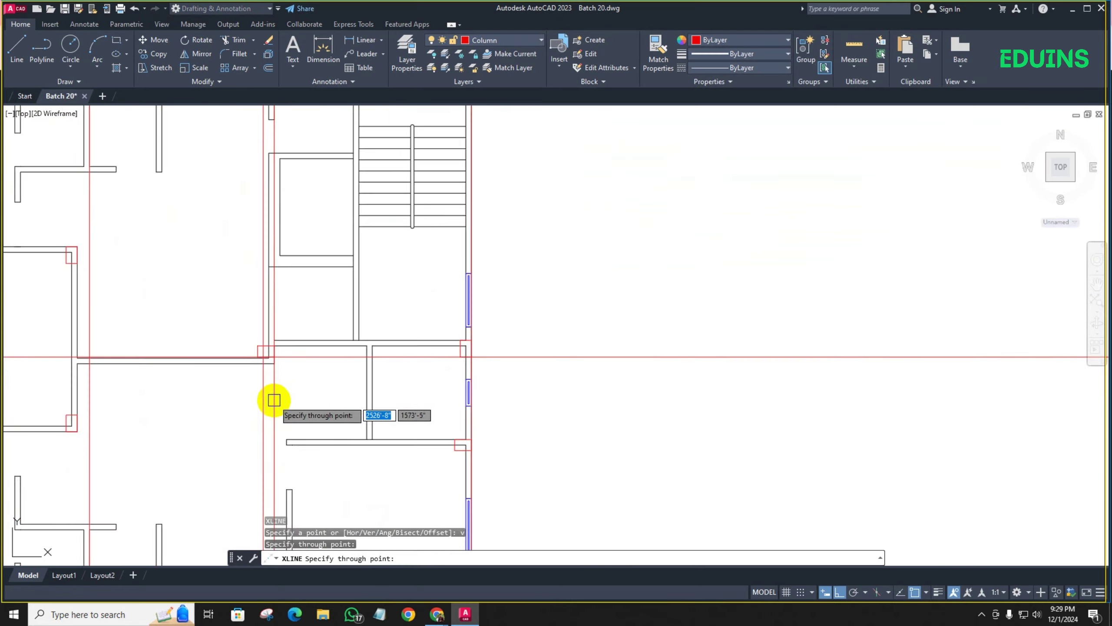
key("Escape")
Move the central column horizontally so its upper-left corner meets the new vertical construction line
scroll(242, 319, "up", 6)
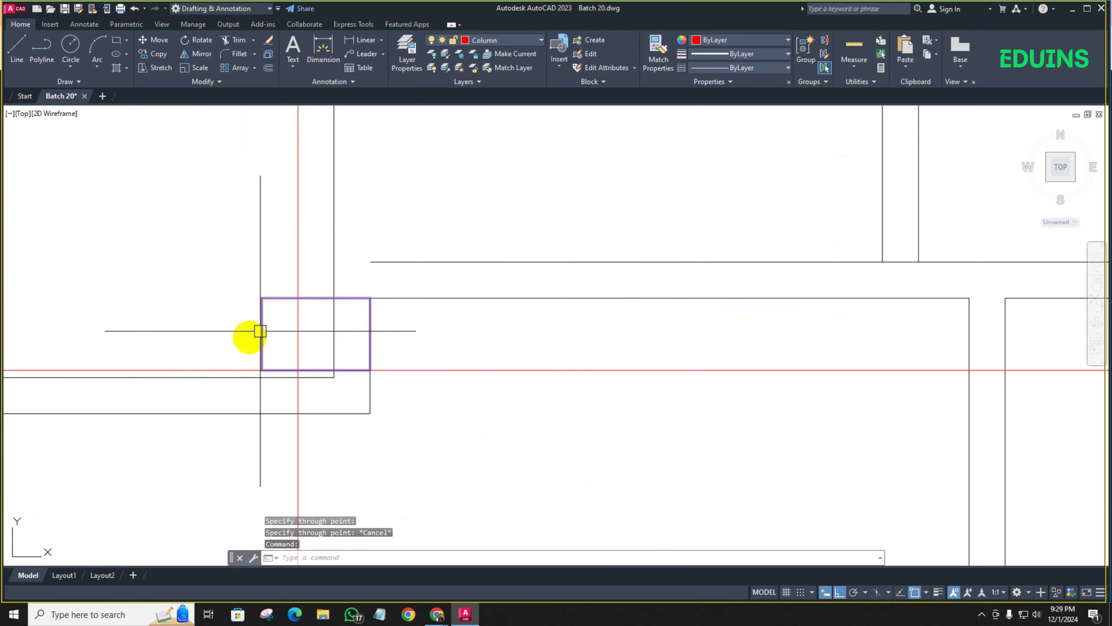
scroll(250, 336, "down", 5)
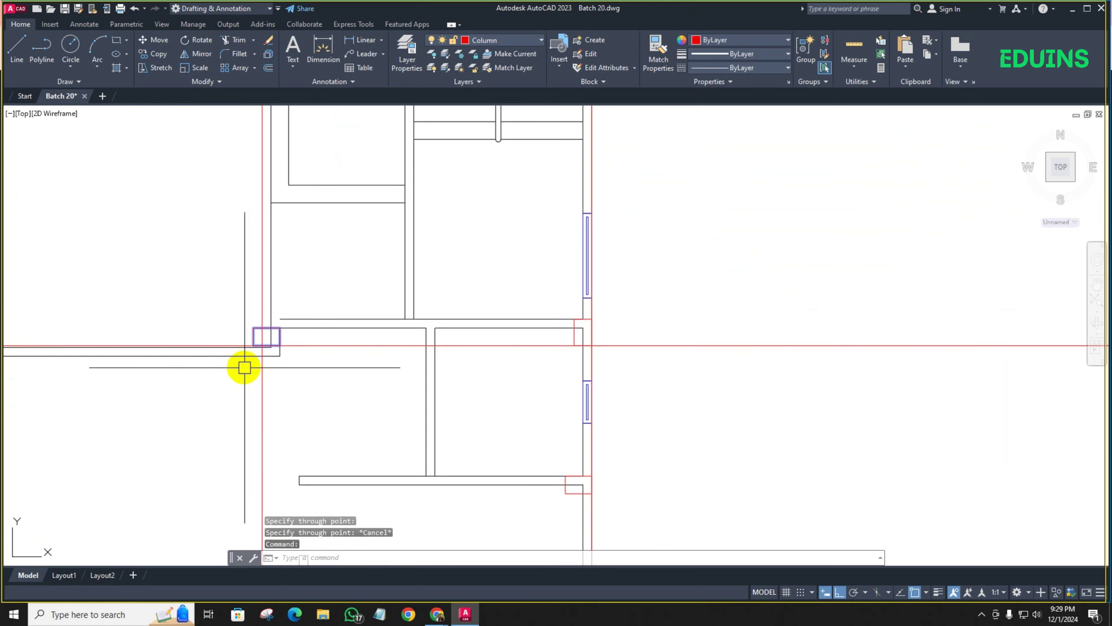
key("Return")
scroll(255, 329, "up", 7)
left_click(254, 336)
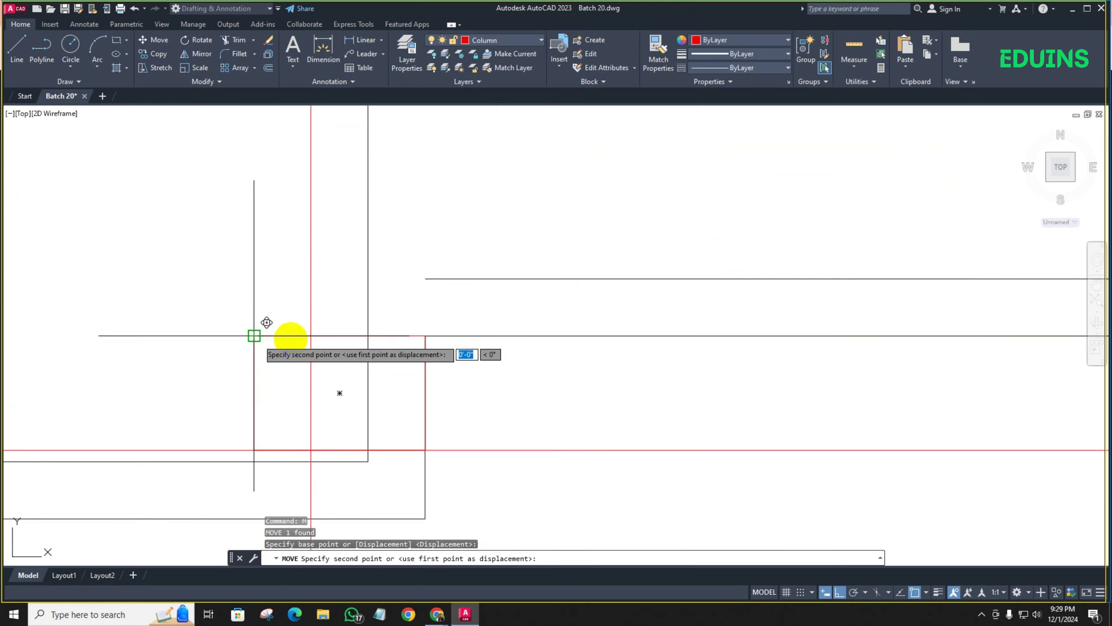
left_click(311, 338)
scroll(245, 348, "down", 7)
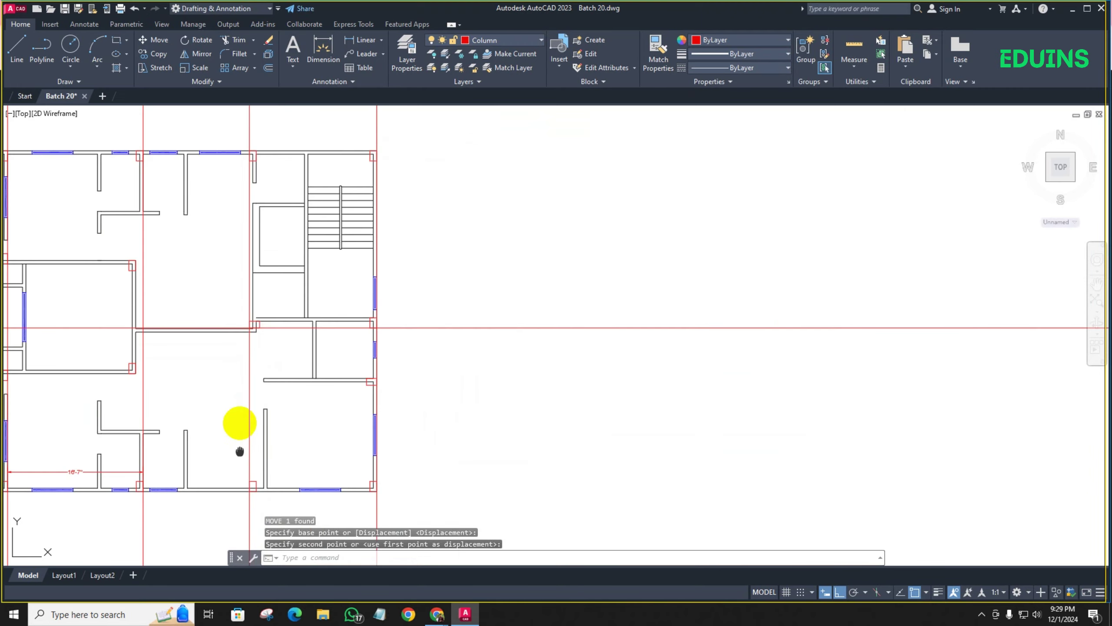
Move the new vertical construction line from the central column's left edge to its right edge
middle_click_drag(240, 451, 251, 345)
scroll(248, 339, "down", 2)
scroll(249, 303, "up", 2)
scroll(251, 260, "up", 2)
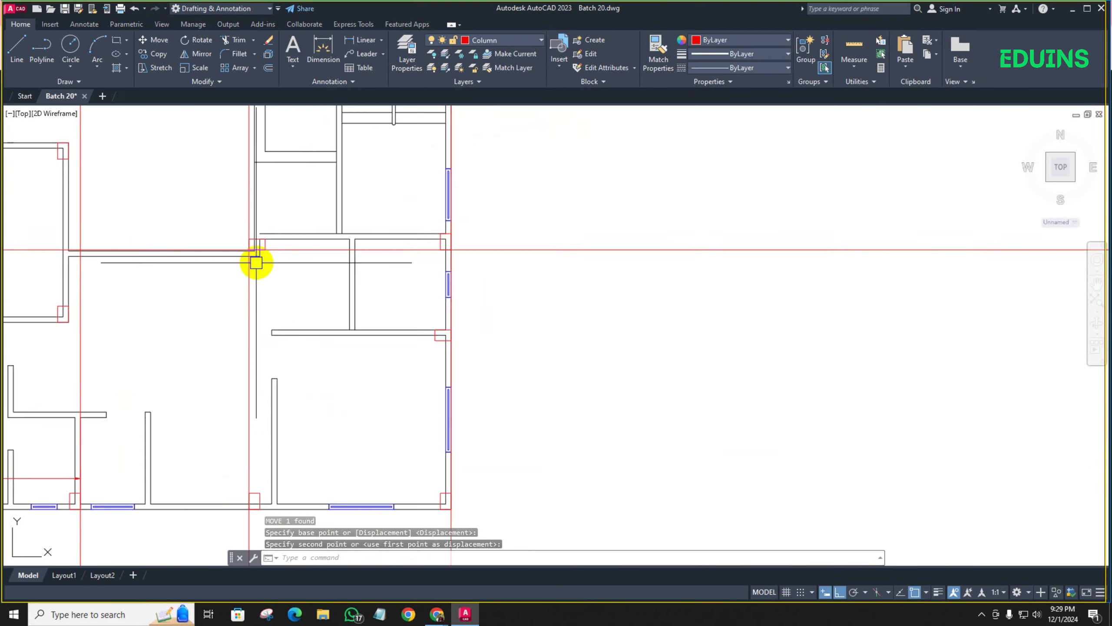
scroll(258, 263, "up", 4)
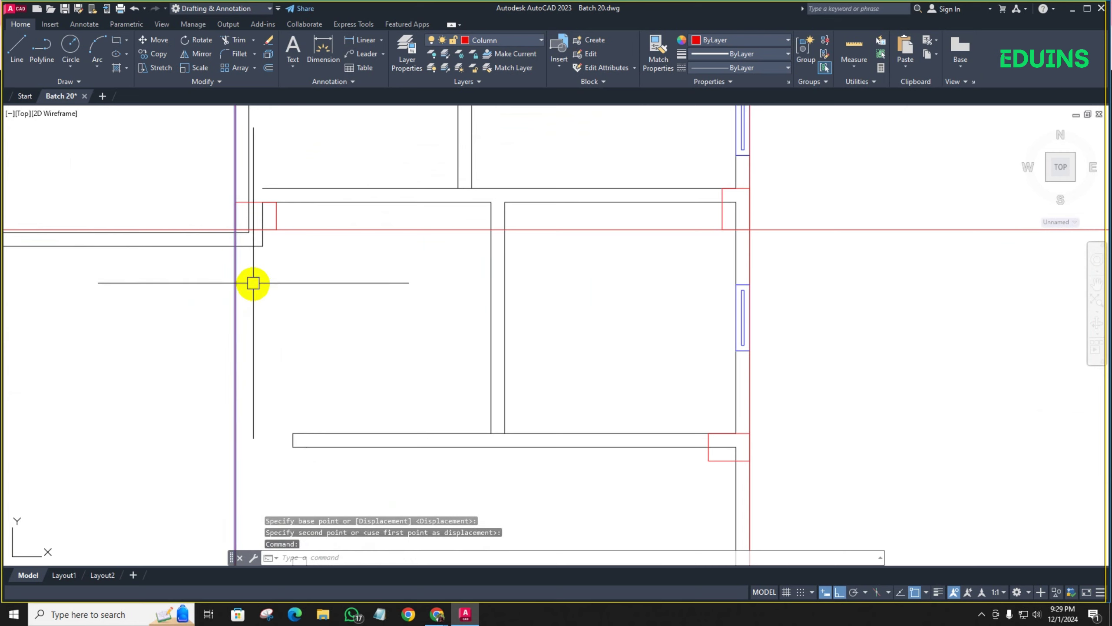
key("Return")
left_click(235, 216)
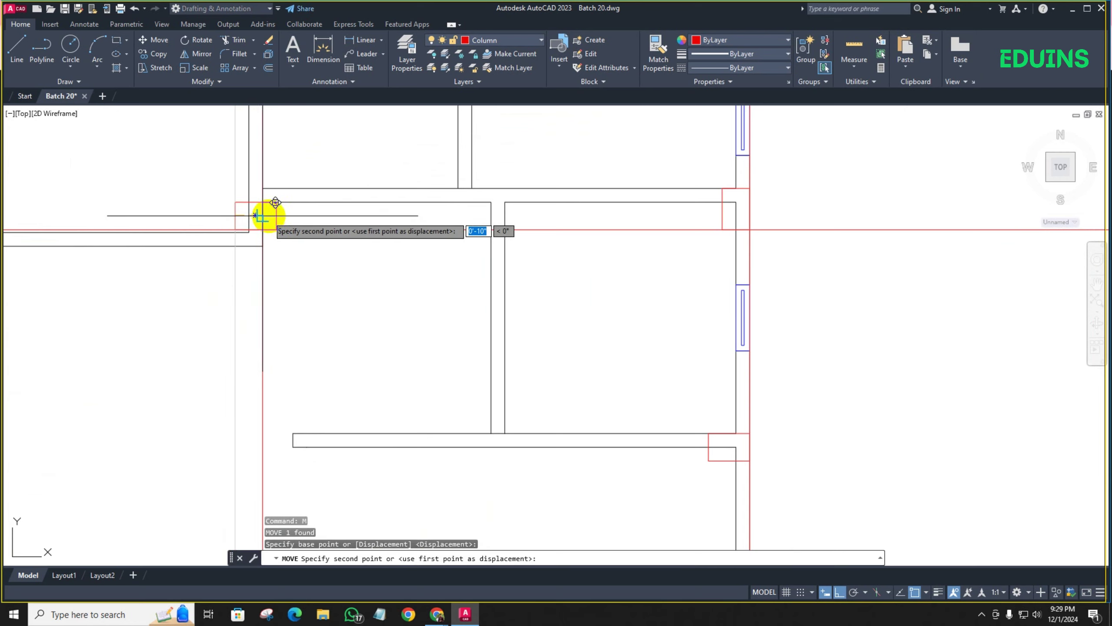
left_click(276, 216)
Move the bottom-wall column horizontally so its lower-right corner meets the vertical construction line from the central column
scroll(206, 372, "down", 4)
middle_click_drag(206, 373, 197, 205)
scroll(218, 392, "up", 5)
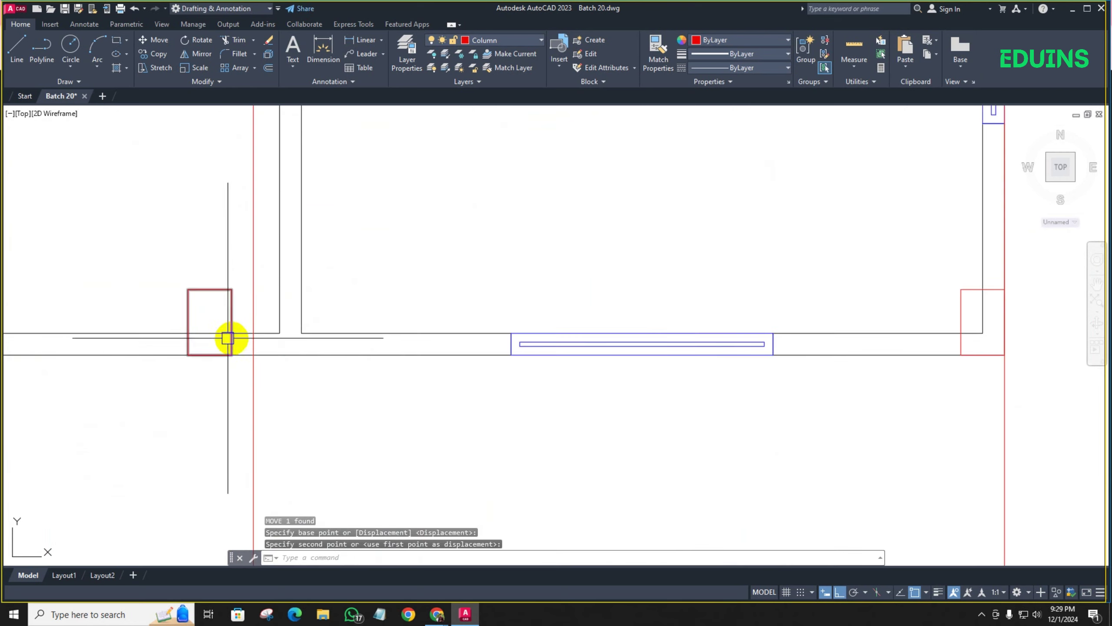
type("m")
key("Return")
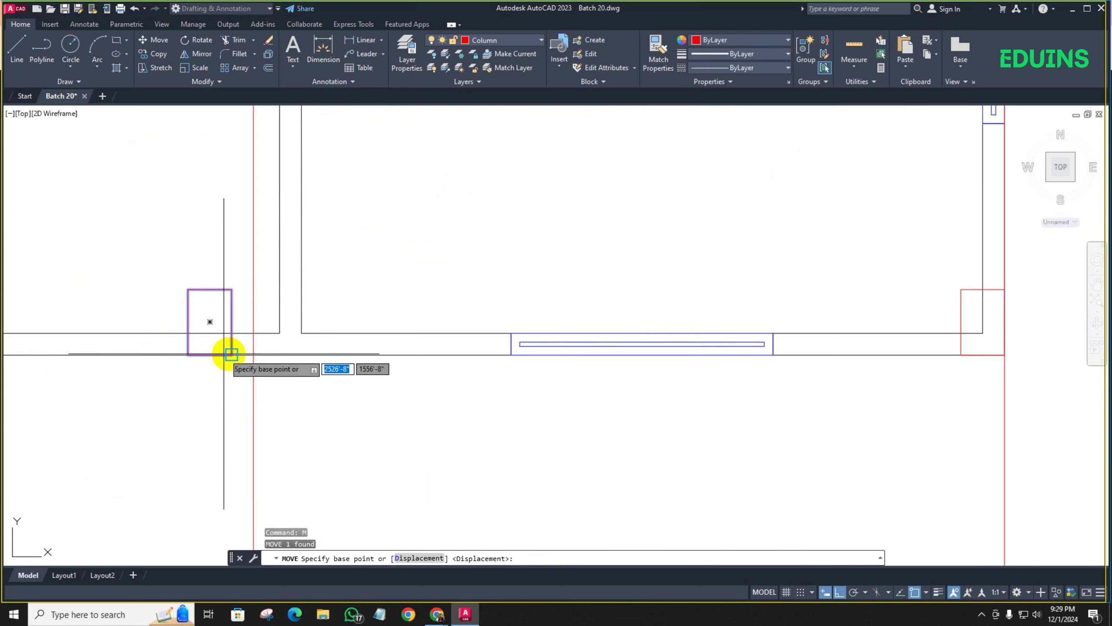
left_click(232, 354)
left_click(253, 355)
scroll(268, 371, "down", 2)
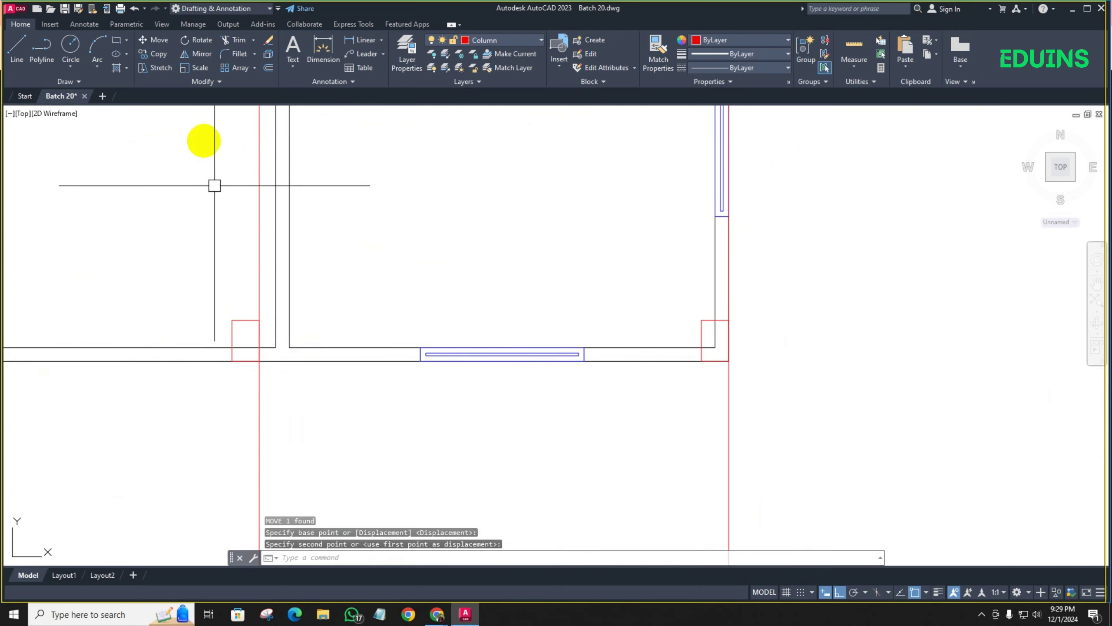
Measure the distance from the repositioned bottom-wall column to the neighbouring interior wall with a temporary linear dimension
left_click(362, 44)
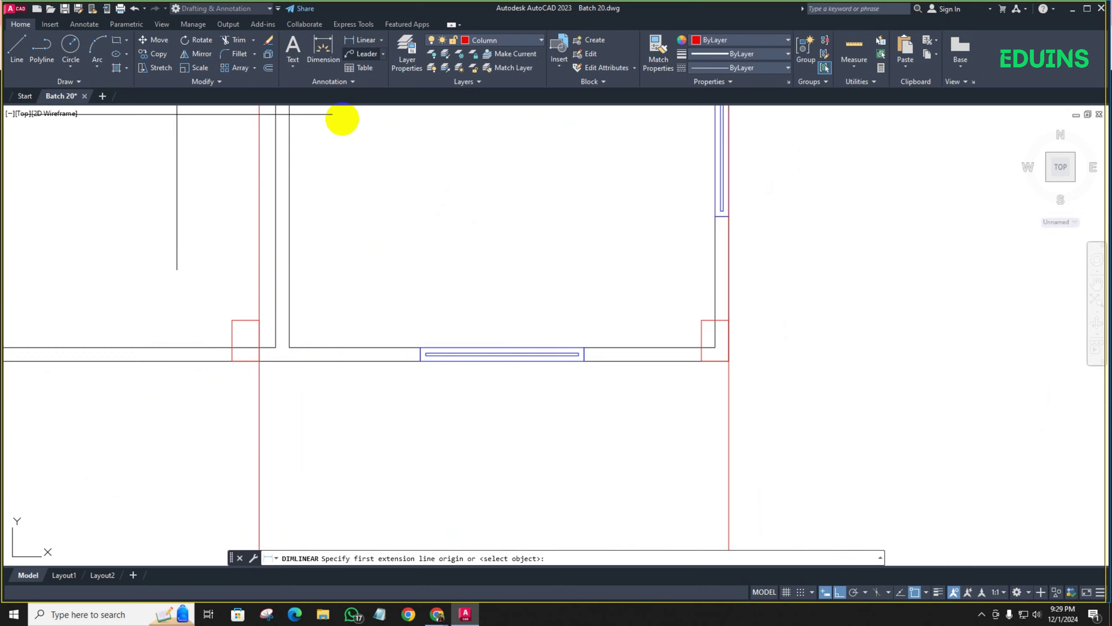
left_click(274, 329)
key("Escape")
scroll(297, 307, "down", 2)
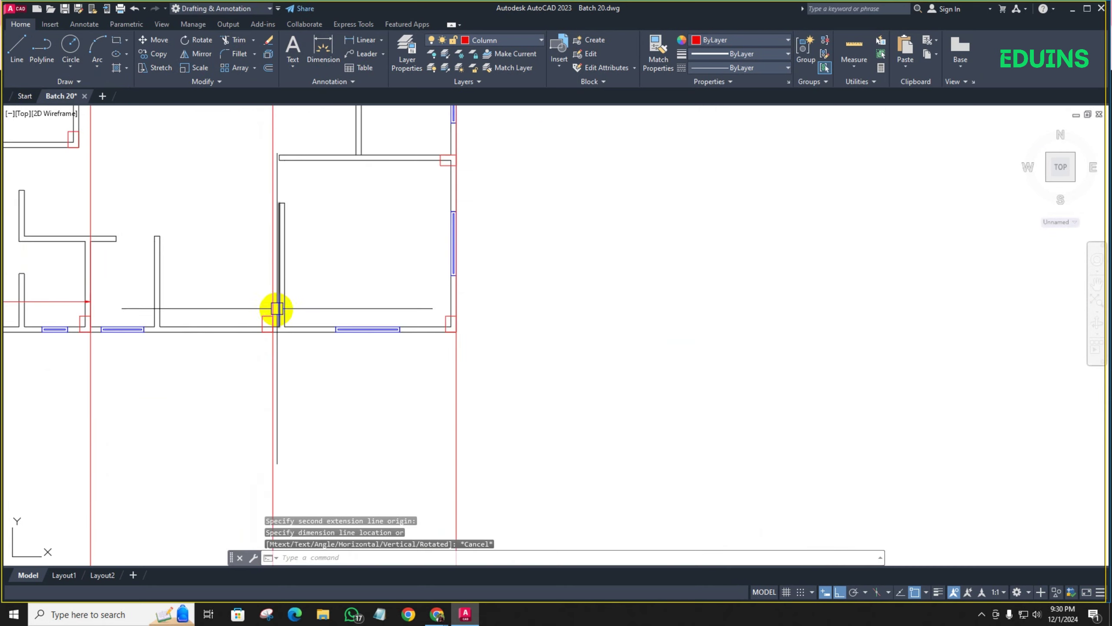
Erase the horizontal construction line and all the vertical construction lines crossing the floor plan copy
scroll(268, 325, "up", 4)
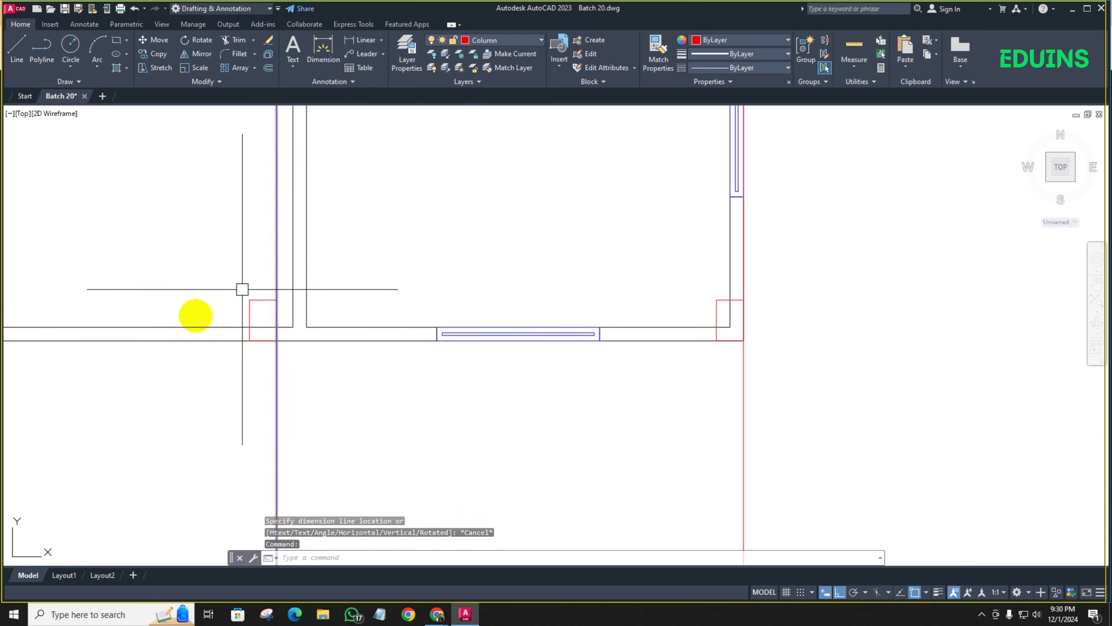
scroll(289, 342, "down", 6)
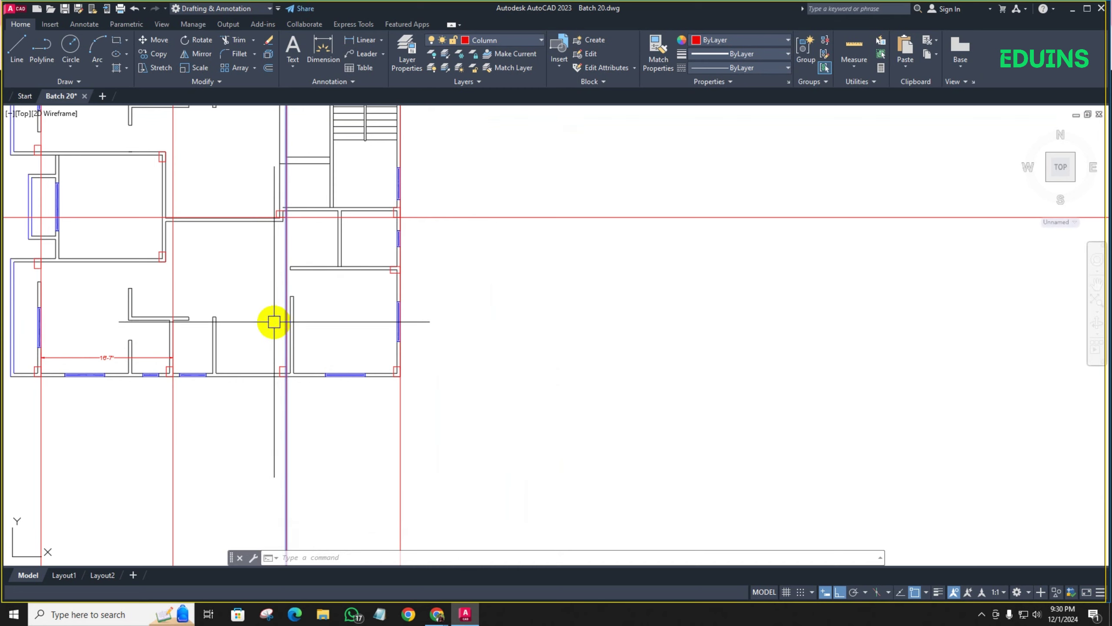
scroll(449, 274, "down", 4)
left_click(596, 261)
left_click(534, 169)
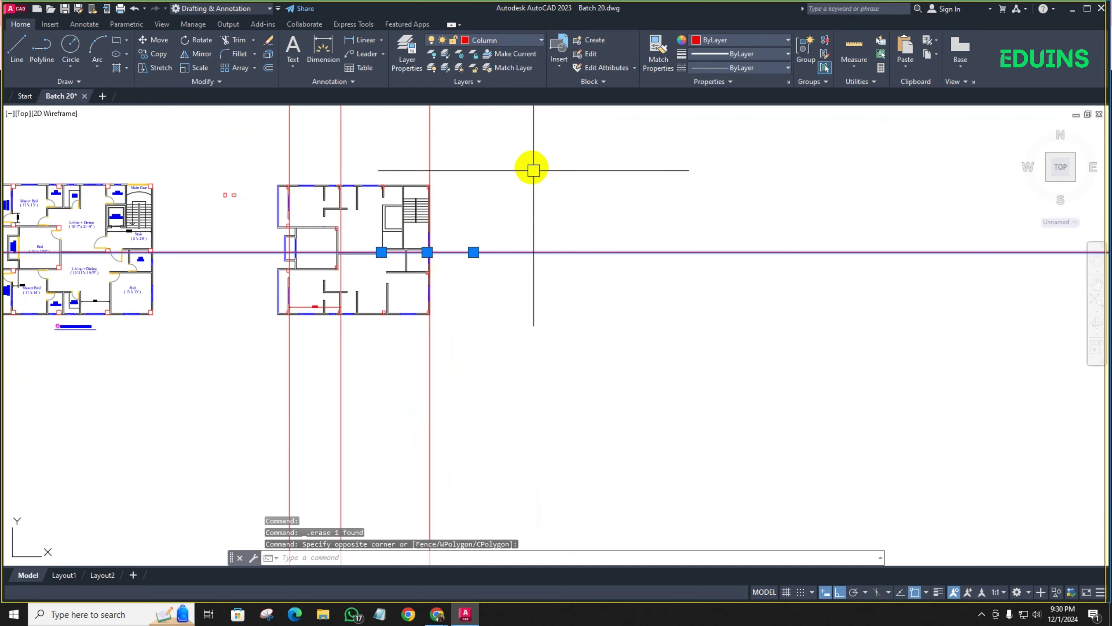
left_click(532, 167)
left_click(283, 156)
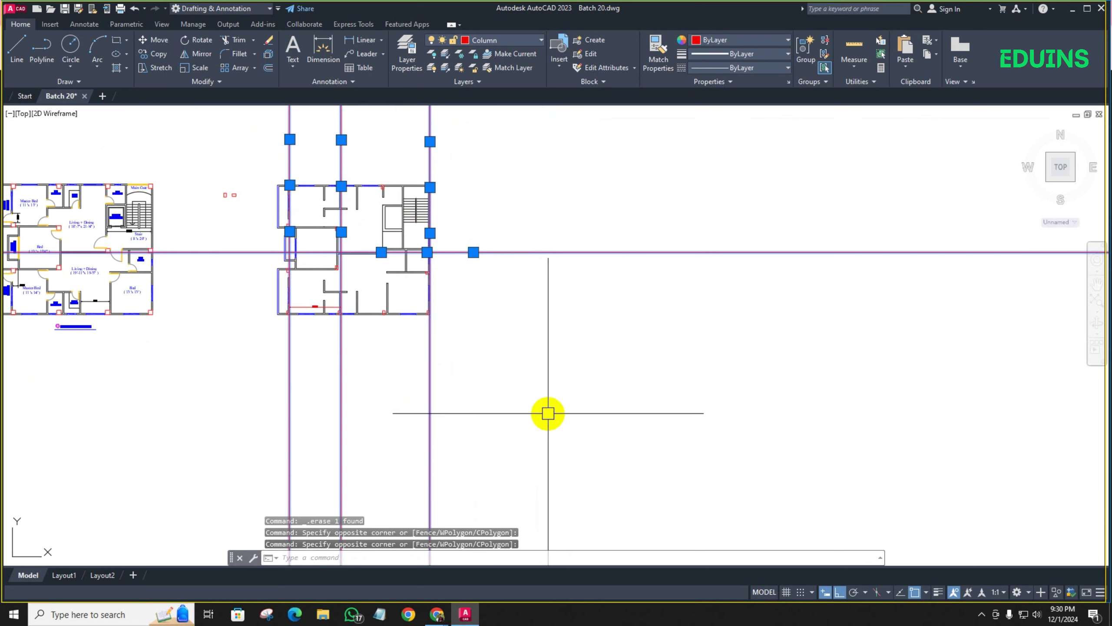
key("Delete")
Trim the wall lines crossing the inside of the upper-left column on the top wall
scroll(354, 228, "up", 4)
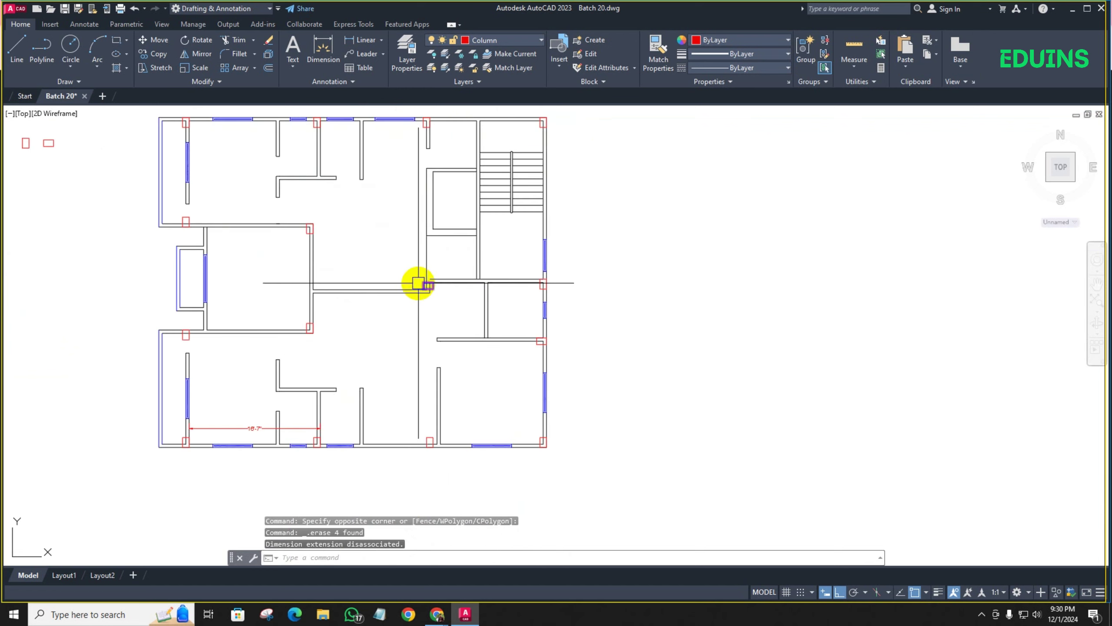
scroll(419, 284, "up", 3)
scroll(534, 254, "down", 6)
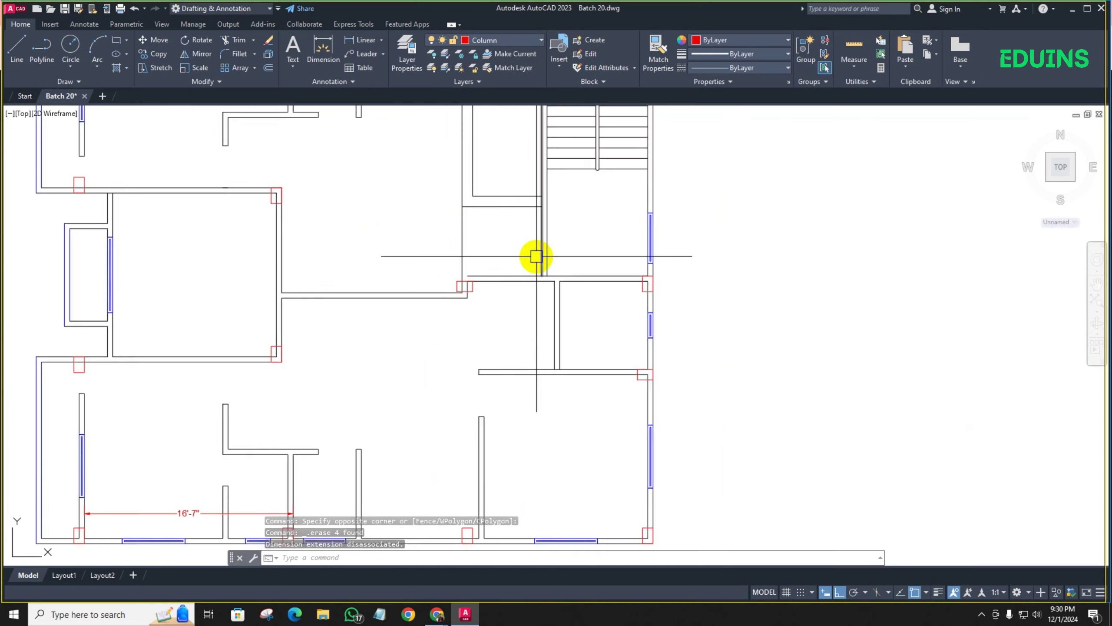
scroll(529, 266, "up", 4)
scroll(484, 276, "down", 3)
scroll(325, 187, "up", 7)
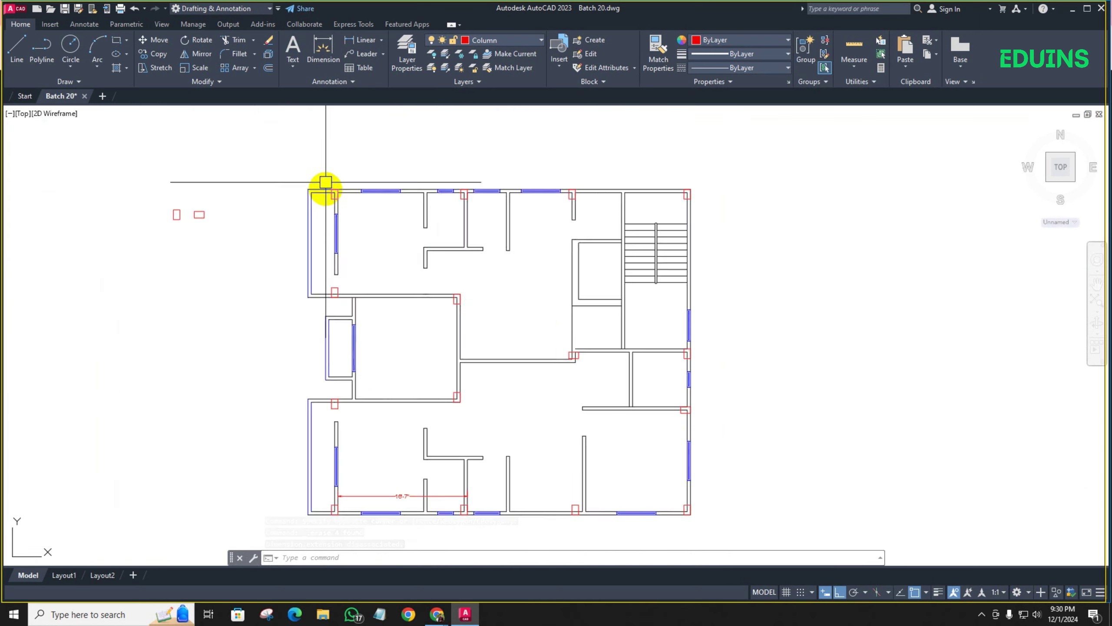
middle_click_drag(310, 281, 299, 333)
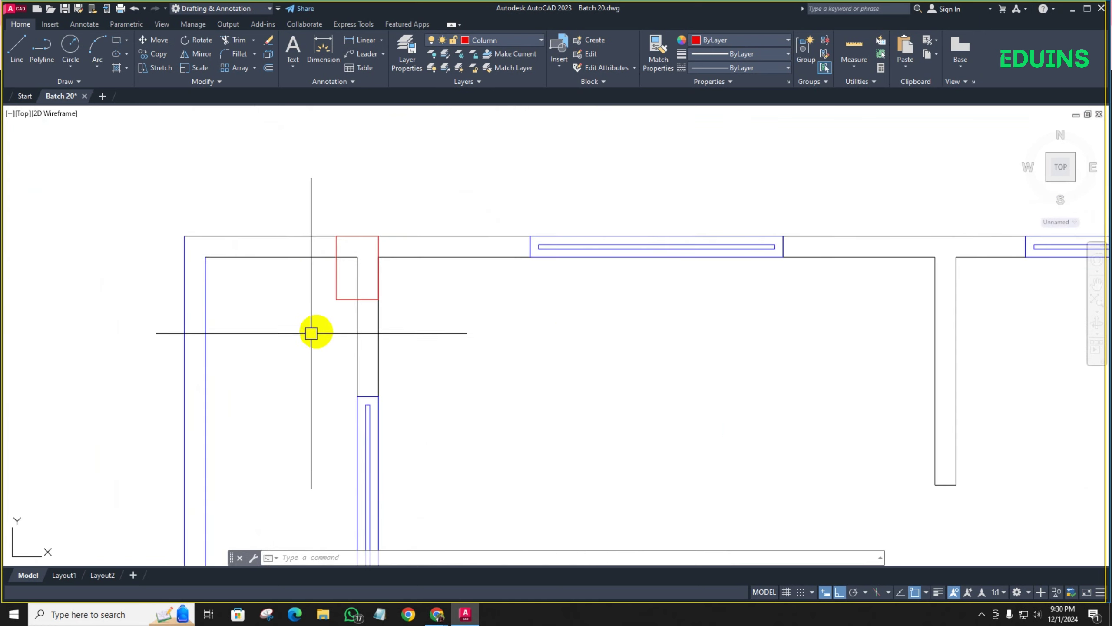
key("Return")
left_click(399, 273)
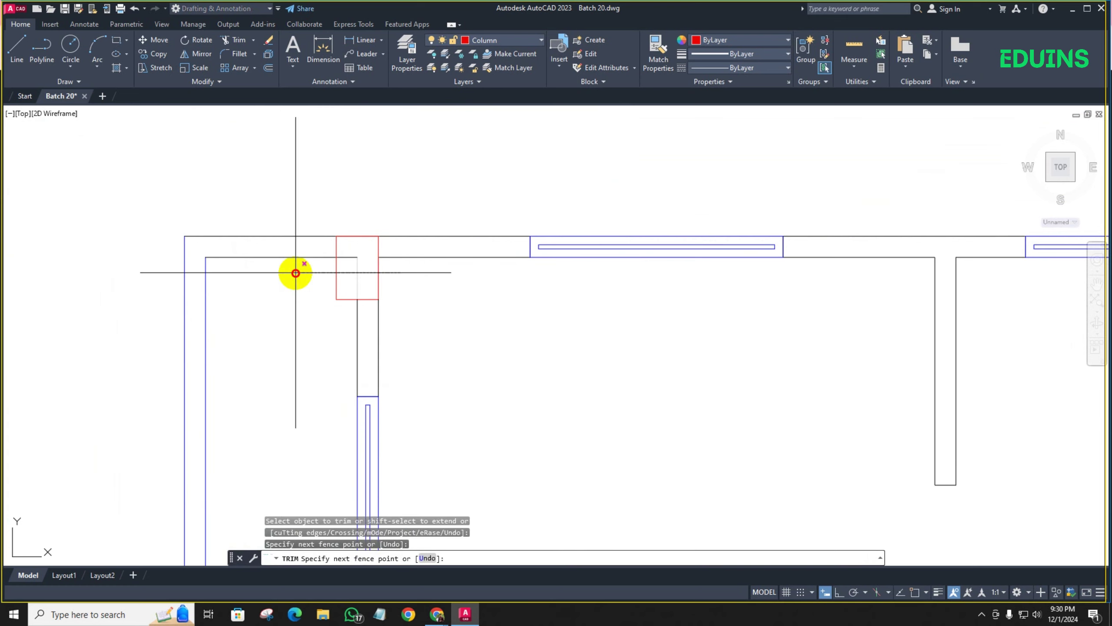
left_click(295, 272)
left_click(349, 277)
left_click(356, 212)
left_click(359, 212)
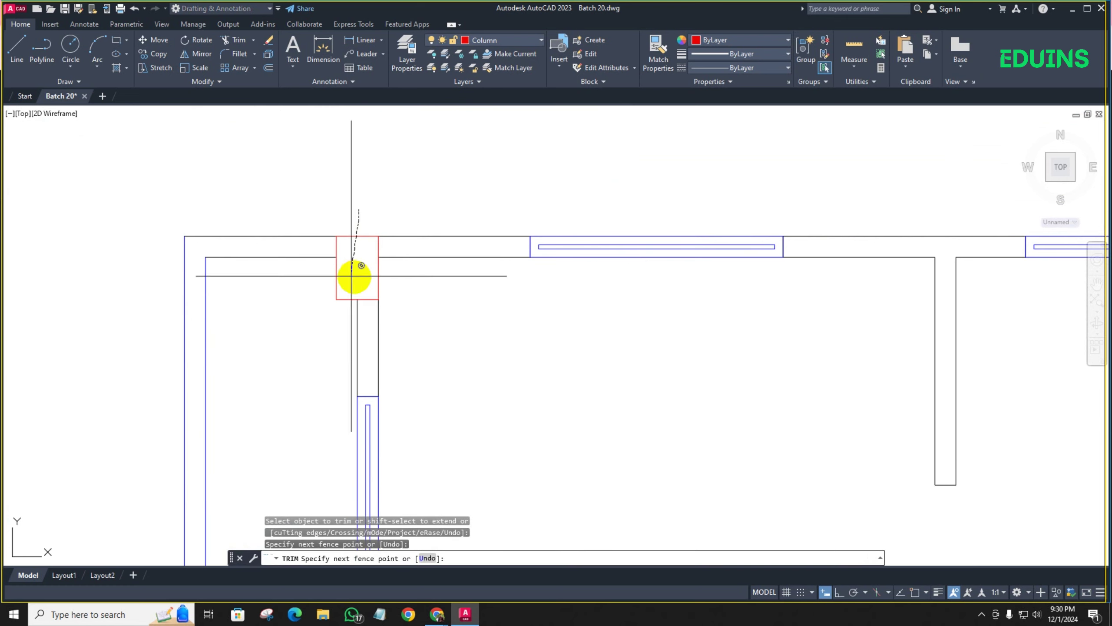
left_click(352, 276)
left_click(404, 282)
left_click(357, 281)
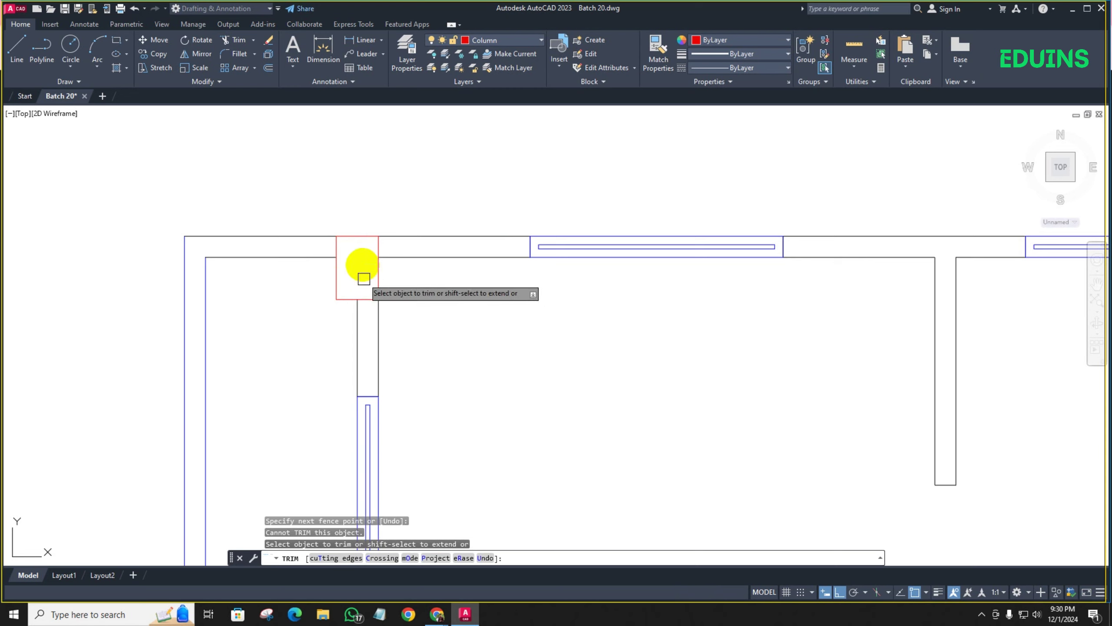
Trim the wall line crossing the column on the lower wall of the upper-left room
scroll(363, 315, "down", 4)
middle_click_drag(413, 384, 400, 249)
scroll(364, 417, "up", 4)
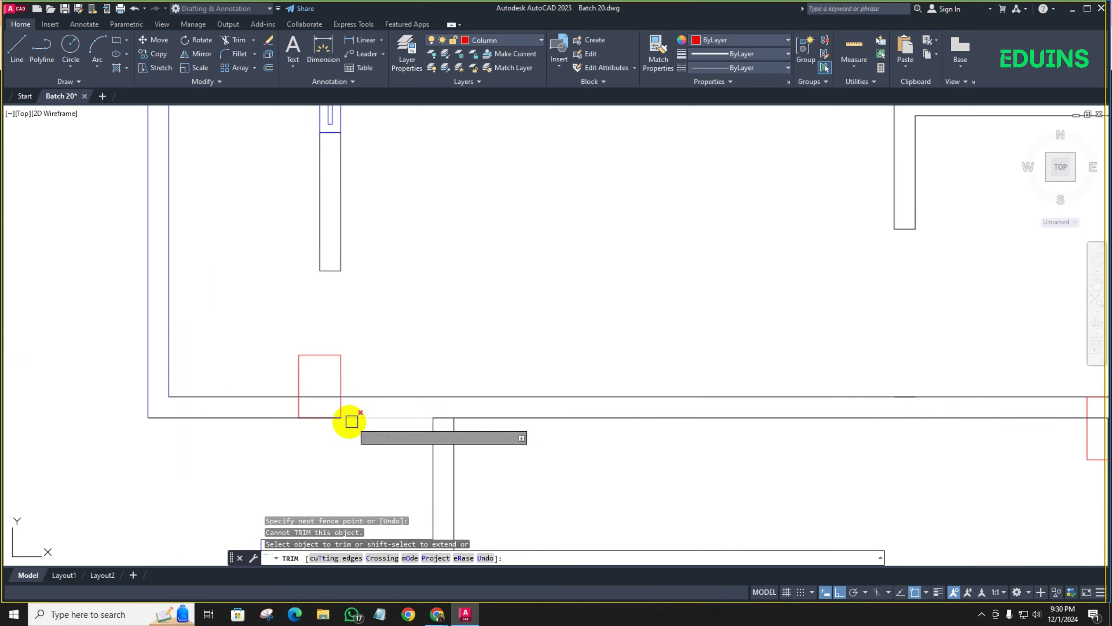
scroll(351, 420, "up", 4)
left_click(281, 333)
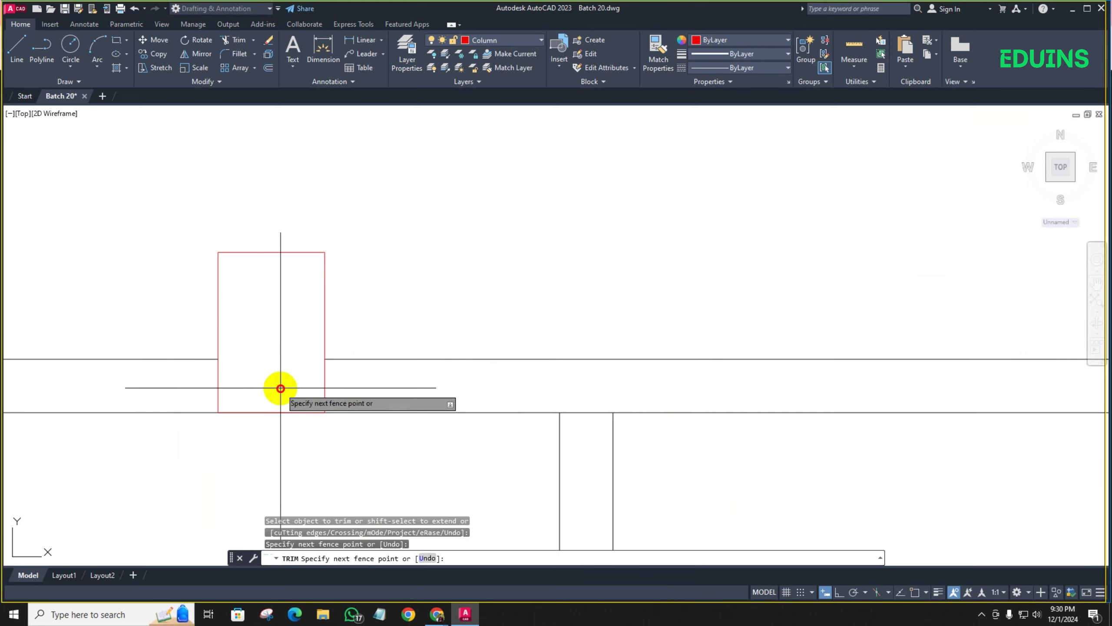
left_click(274, 428)
Trim the wall line crossing the column on the upper wall of the lower-left room
scroll(284, 435, "down", 6)
middle_click_drag(310, 450, 292, 293)
scroll(295, 298, "down", 4)
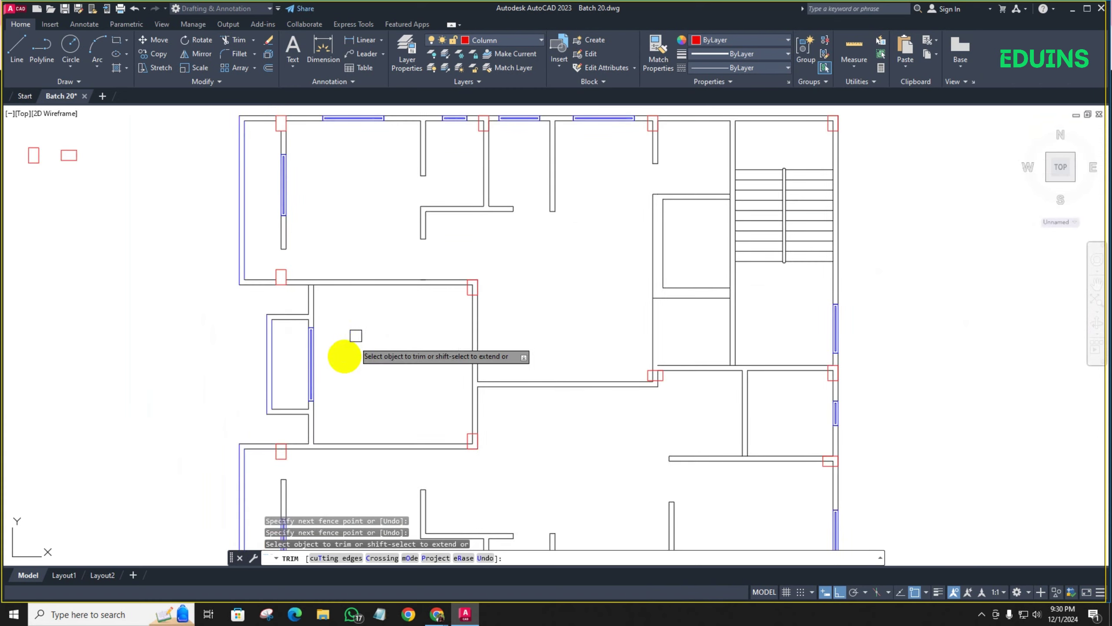
middle_click_drag(315, 418, 305, 324)
scroll(292, 329, "up", 8)
middle_click_drag(164, 486, 246, 337)
scroll(248, 338, "down", 2)
left_click(251, 355)
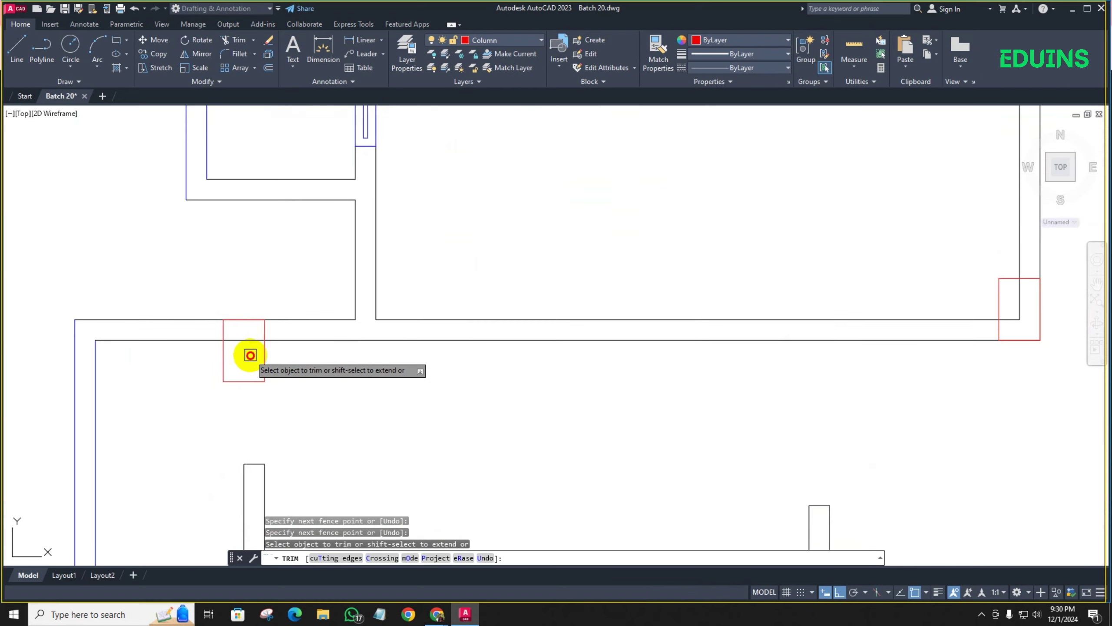
scroll(245, 347, "up", 2)
left_click(244, 343)
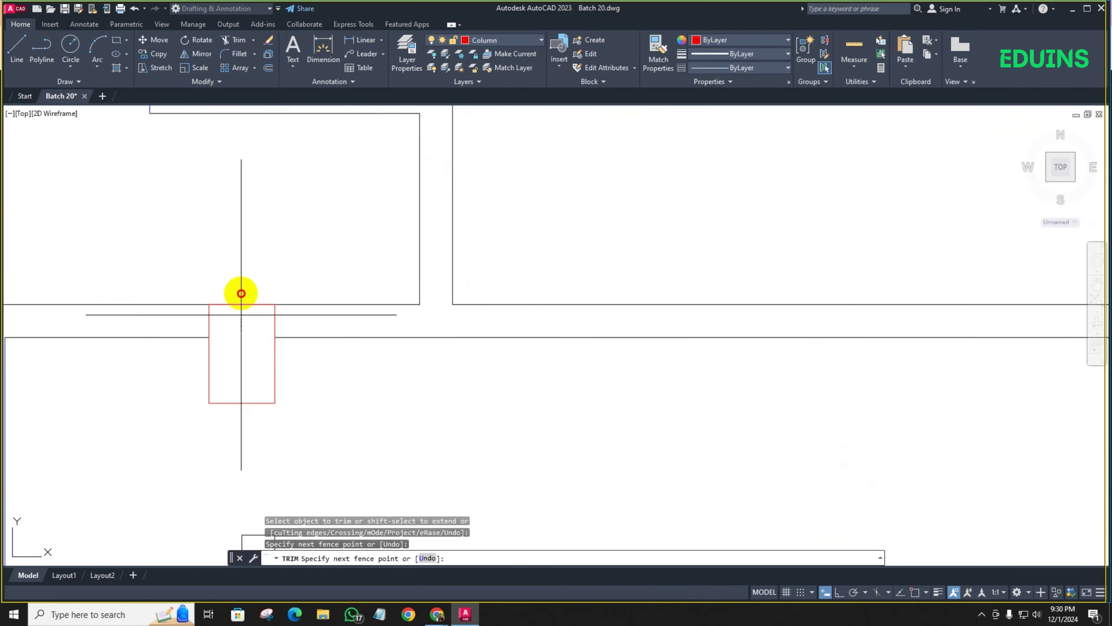
left_click(240, 291)
Trim the wall lines inside the column at the lower-left end of the bottom wall
scroll(238, 336, "down", 4)
mouse_move(269, 469)
middle_mouse_down()
mouse_move(303, 321)
mouse_move(335, 288)
mouse_move(330, 275)
middle_mouse_up()
scroll(304, 321, "down", 4)
scroll(259, 377, "up", 8)
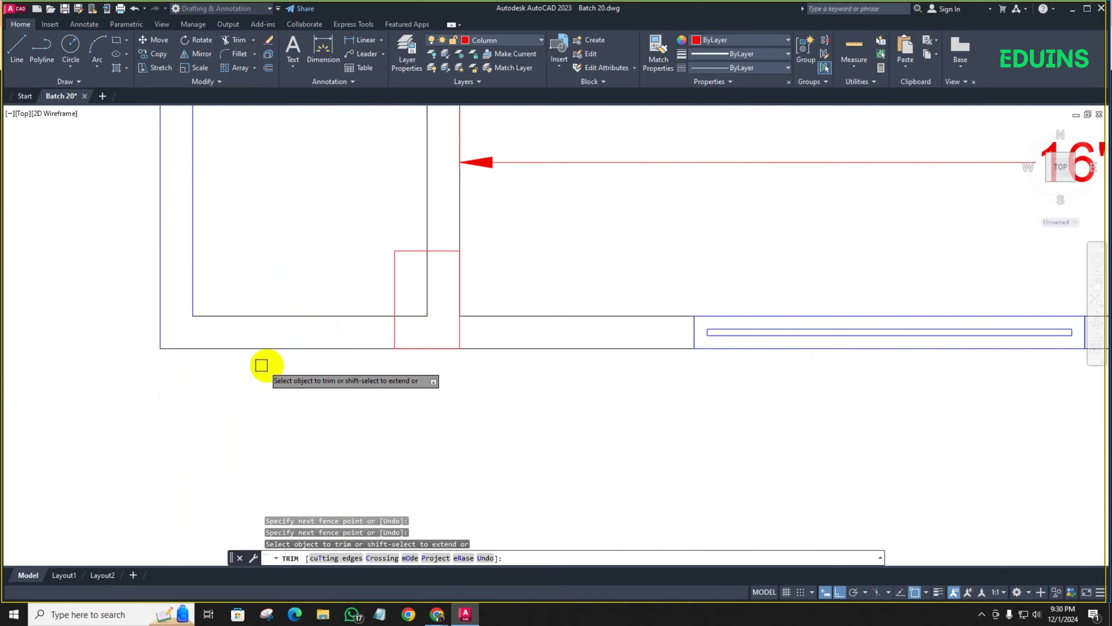
mouse_move(451, 323)
left_mouse_down()
mouse_move(417, 287)
mouse_move(419, 342)
left_mouse_up()
scroll(196, 365, "down", 3)
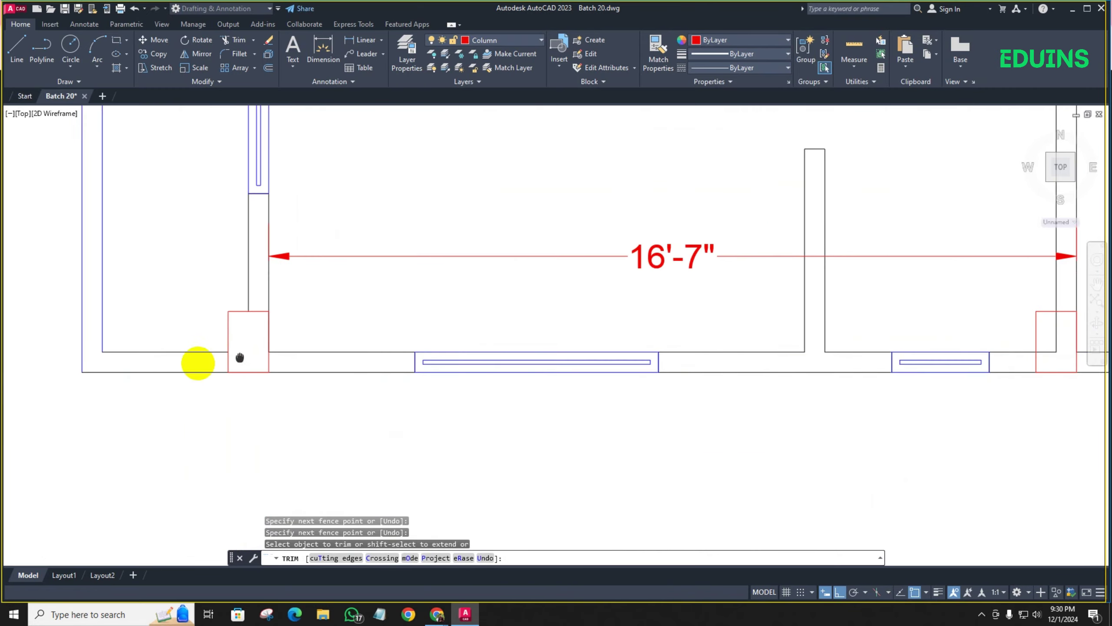
Trim the wall lines inside the bottom-wall column at the right end of the 16'-7" dimension
scroll(504, 370, "down", 5)
scroll(385, 368, "up", 5)
scroll(415, 376, "down", 5)
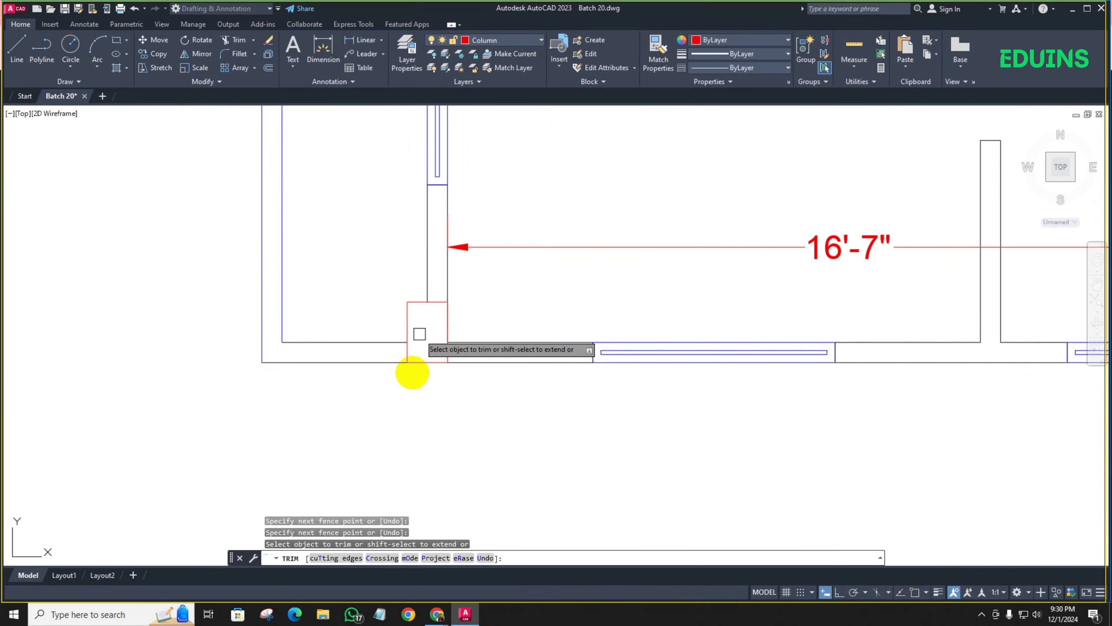
scroll(430, 363, "up", 7)
left_click_drag(461, 364, 481, 316)
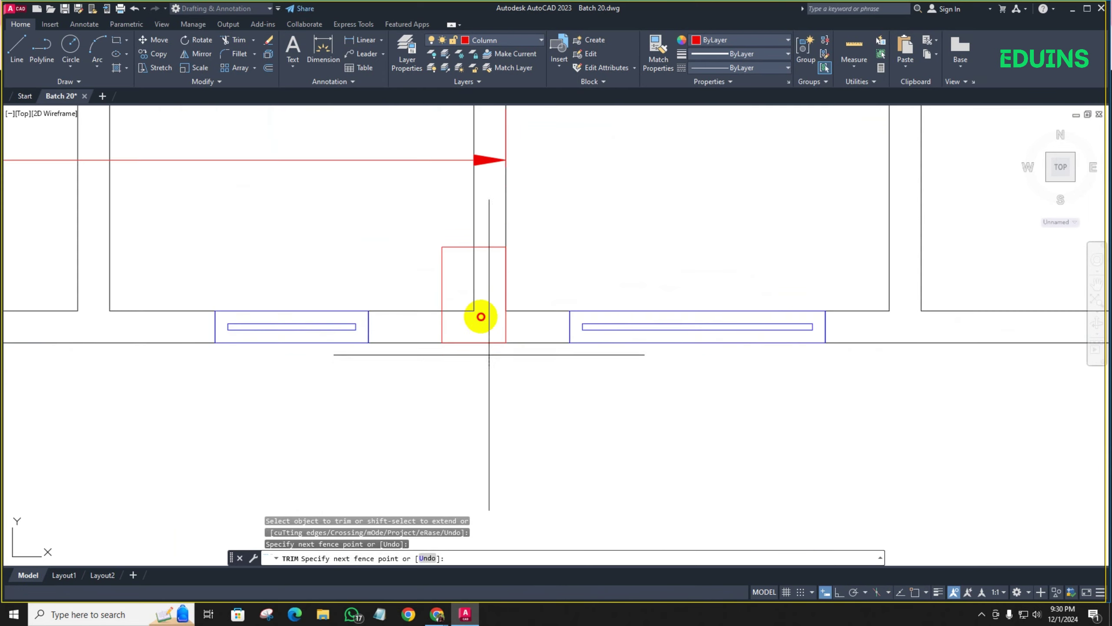
left_click_drag(477, 358, 473, 348)
left_click_drag(532, 271, 391, 283)
Trim the wall line crossing the third bottom-wall column, beside the lower-right room's partition wall
scroll(613, 262, "down", 2)
middle_click_drag(613, 262, 295, 305)
scroll(674, 352, "up", 4)
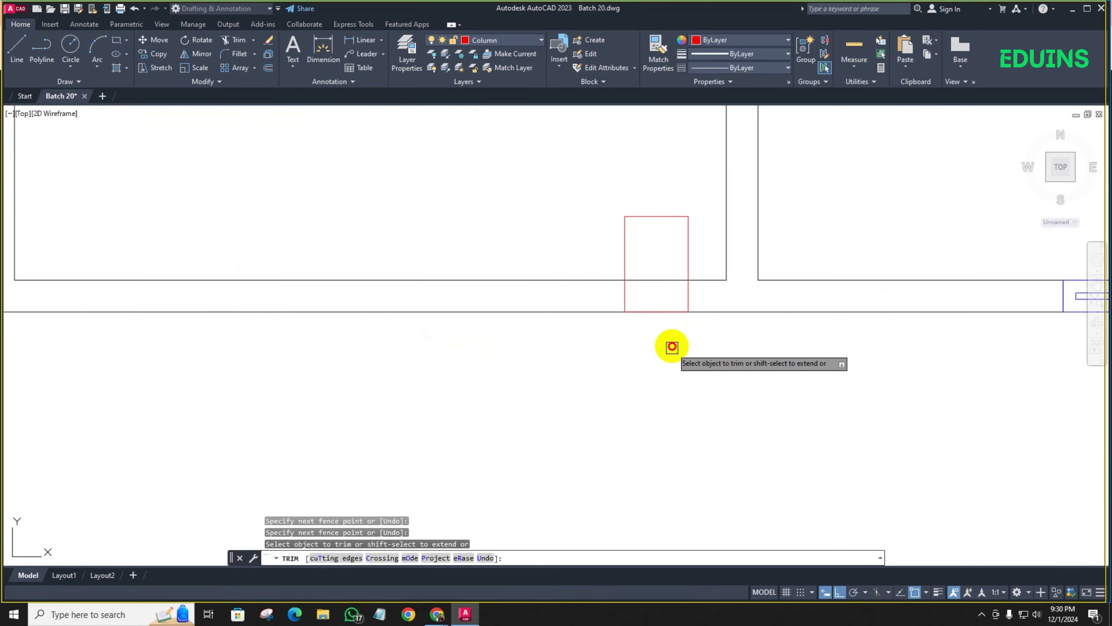
mouse_move(670, 345)
left_mouse_down()
mouse_move(639, 252)
mouse_move(651, 272)
left_mouse_up()
Trim the wall lines inside the column at the plan's lower-right corner
scroll(635, 373, "down", 3)
middle_click_drag(634, 372, 131, 391)
scroll(541, 358, "up", 5)
left_click_drag(668, 445, 658, 395)
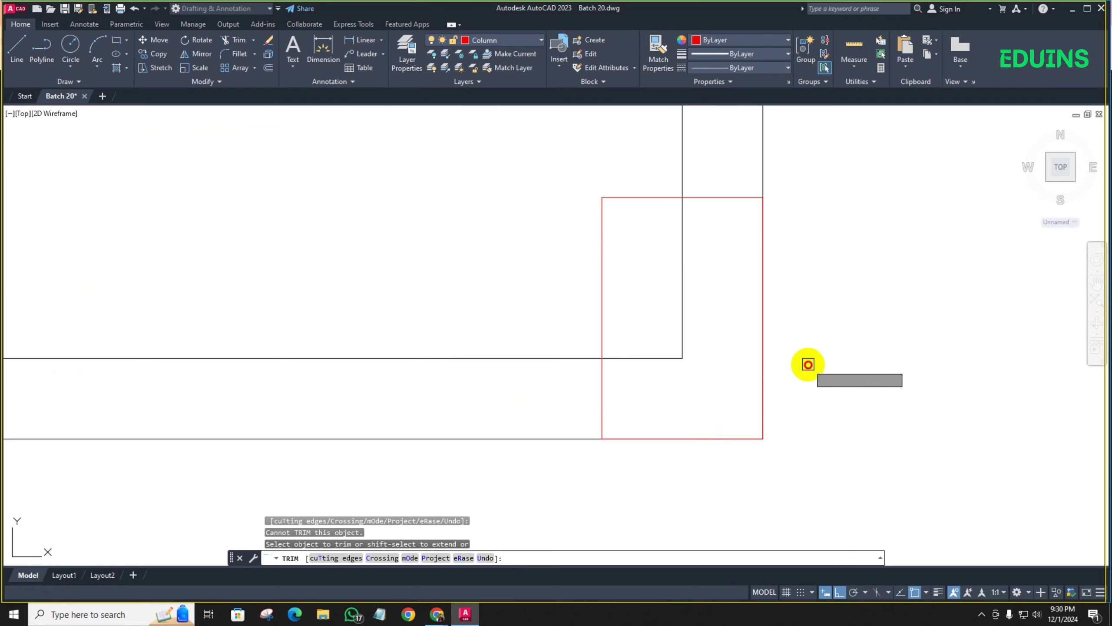
mouse_move(797, 351)
left_mouse_down()
mouse_move(666, 312)
mouse_move(792, 421)
left_mouse_up()
Trim the wall lines inside the horizontal column on the right wall above the lower-right room
scroll(730, 390, "down", 5)
middle_click_drag(731, 390, 413, 489)
scroll(412, 489, "down", 3)
scroll(420, 252, "up", 6)
mouse_move(368, 224)
middle_mouse_down()
mouse_move(211, 278)
mouse_move(546, 304)
middle_mouse_up()
left_click_drag(546, 303, 371, 270)
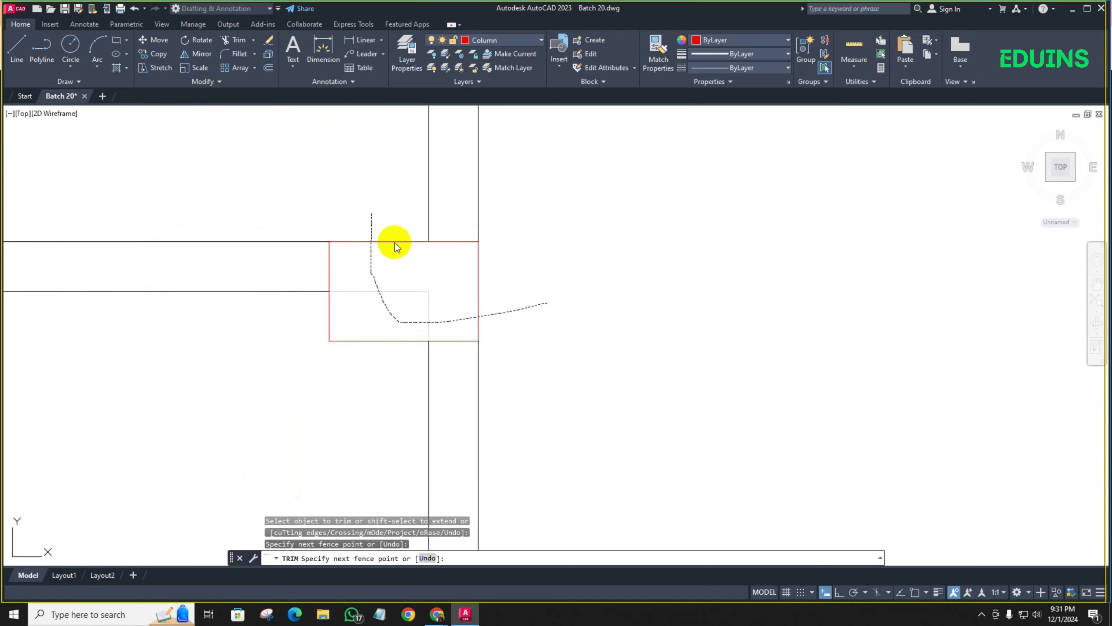
Trim the wall lines inside the right-wall column at the wall junction below the stair area
scroll(466, 300, "down", 6)
middle_click_drag(478, 299, 500, 491)
scroll(493, 312, "up", 6)
mouse_move(489, 275)
middle_mouse_down()
mouse_move(503, 292)
mouse_move(532, 430)
middle_mouse_up()
scroll(532, 430, "down", 2)
left_click_drag(569, 384, 456, 390)
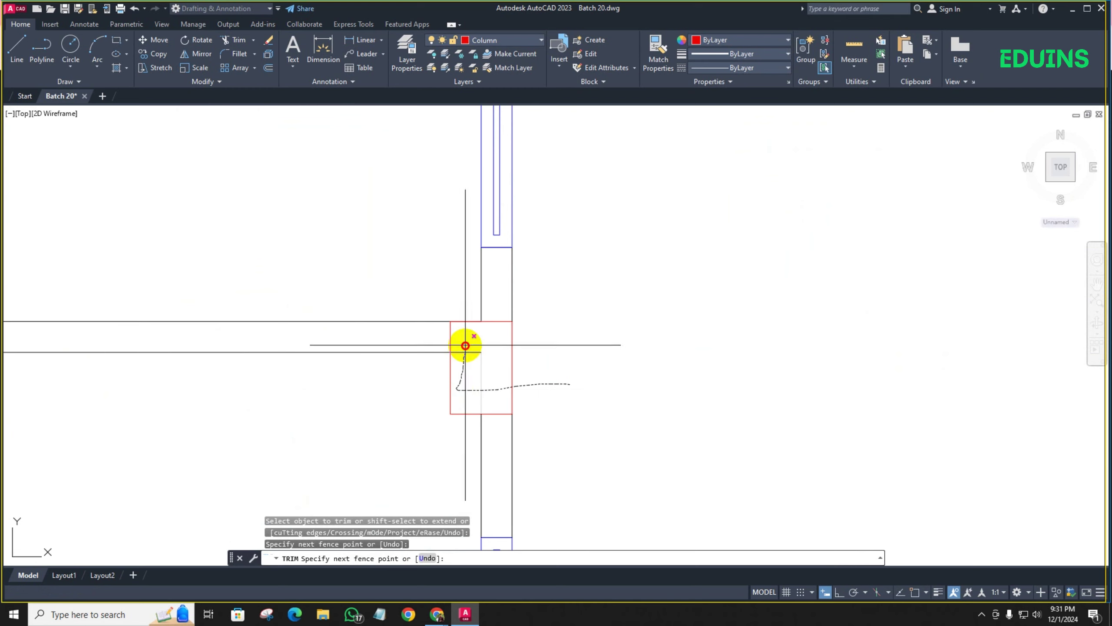
left_click_drag(466, 327, 468, 330)
Trim the wall lines inside the column at the plan's upper-right corner beside the staircase
scroll(489, 342, "down", 5)
mouse_move(529, 360)
middle_mouse_down()
mouse_move(536, 310)
mouse_move(526, 359)
middle_mouse_up()
middle_click_drag(541, 280, 534, 318)
scroll(521, 199, "up", 5)
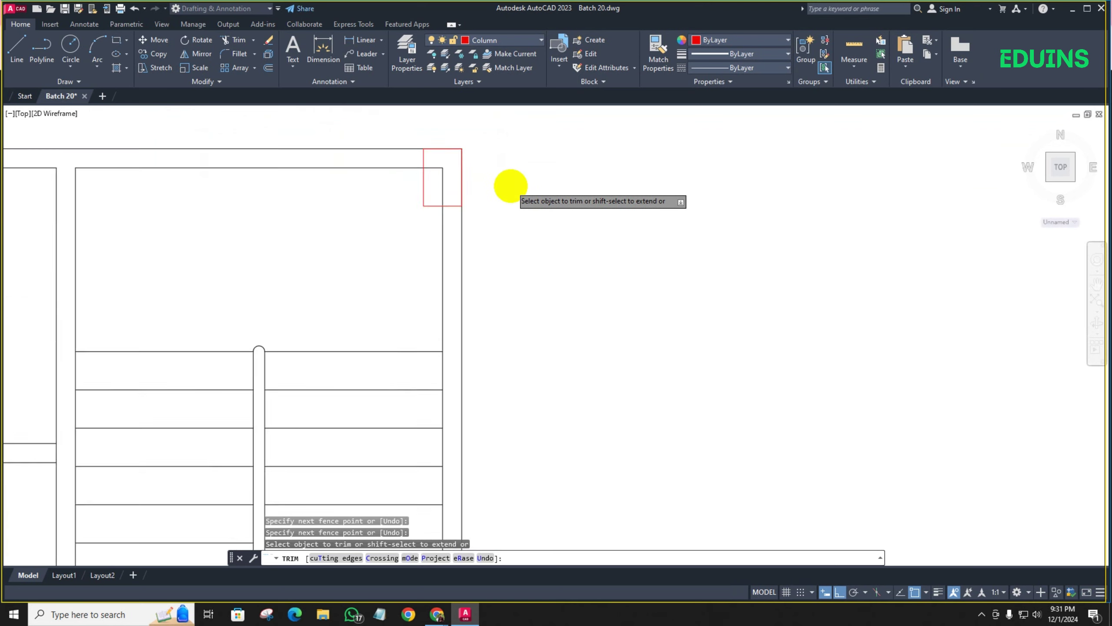
middle_click_drag(521, 199, 551, 243)
mouse_move(530, 232)
left_mouse_down()
mouse_move(443, 223)
mouse_move(454, 224)
left_mouse_up()
Trim the wall lines inside the top-wall column above the lift
scroll(554, 146, "down", 2)
scroll(653, 293, "up", 5)
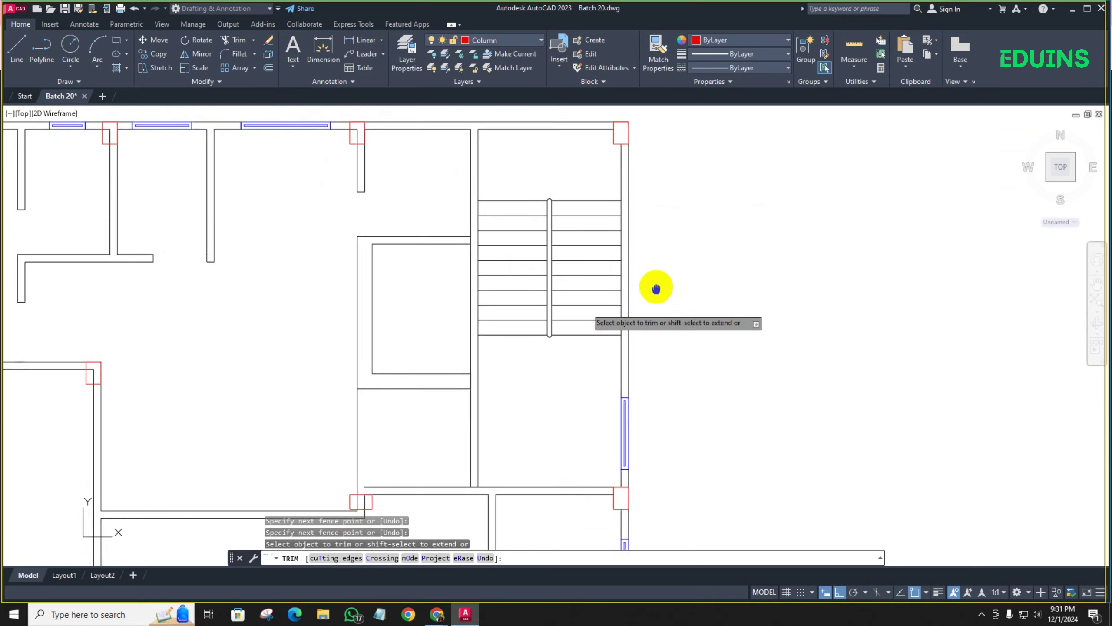
middle_click_drag(371, 178, 408, 249)
scroll(394, 256, "up", 4)
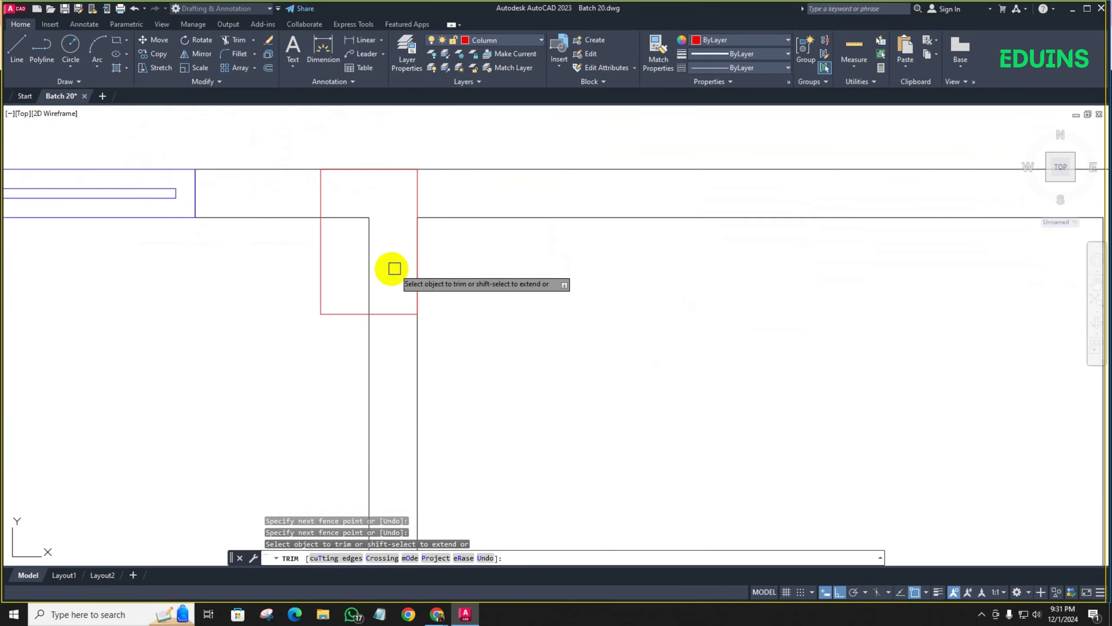
left_click_drag(347, 251, 401, 195)
Trim the wall lines inside the top-wall column between the two middle windows
scroll(346, 181, "down", 6)
scroll(529, 248, "up", 5)
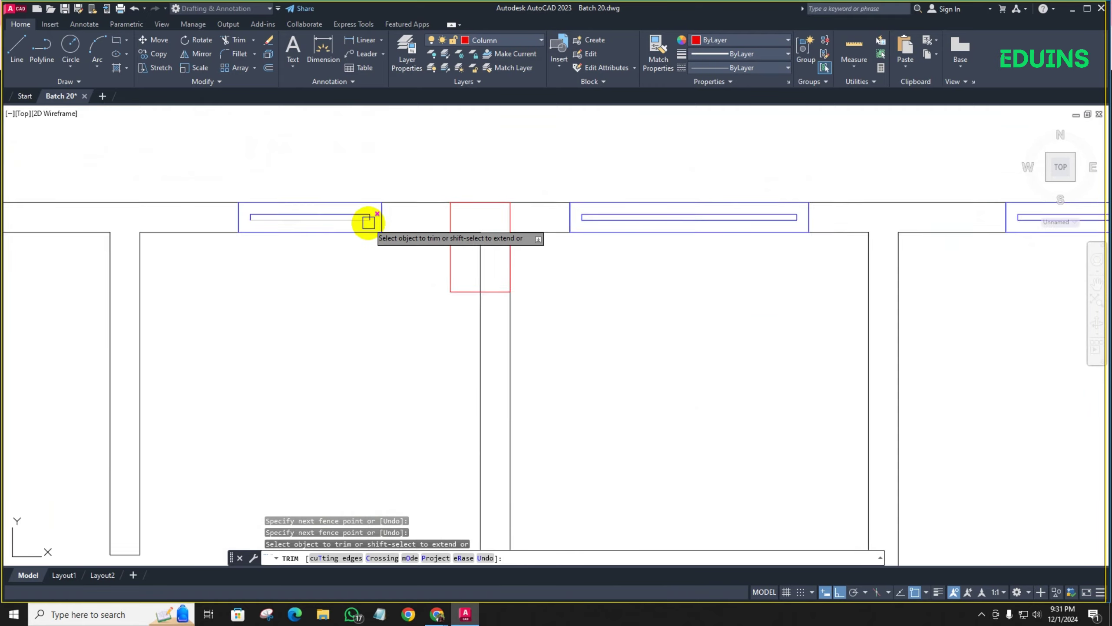
scroll(368, 222, "up", 4)
left_click_drag(584, 306, 667, 241)
left_click_drag(787, 320, 786, 320)
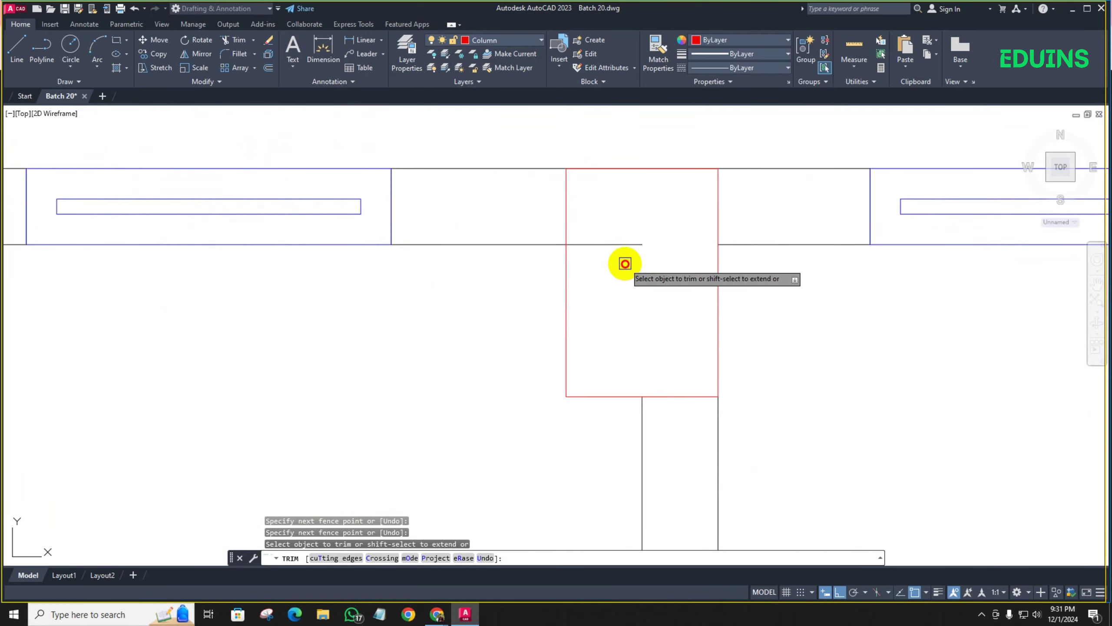
left_click_drag(623, 260, 607, 144)
scroll(620, 228, "down", 4)
scroll(537, 179, "up", 6)
scroll(538, 178, "down", 5)
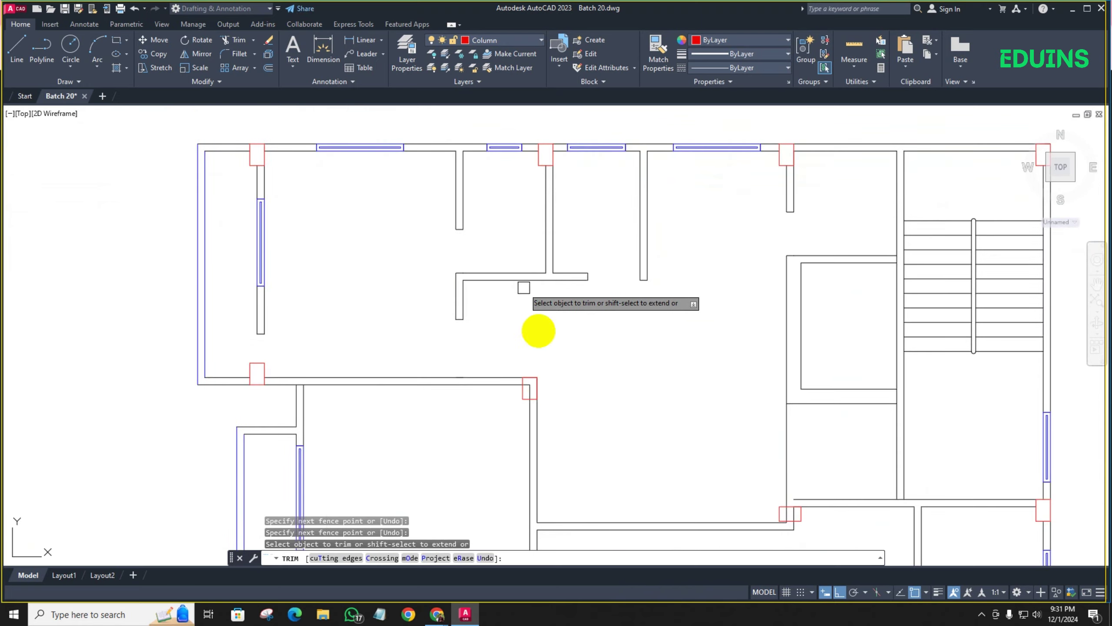
Trim the wall lines inside the column at the upper-right corner of the middle bedroom
scroll(543, 394, "up", 8)
mouse_move(564, 255)
left_mouse_down()
mouse_move(477, 159)
mouse_move(489, 171)
left_mouse_up()
scroll(504, 197, "down", 8)
middle_click_drag(550, 257, 598, 240)
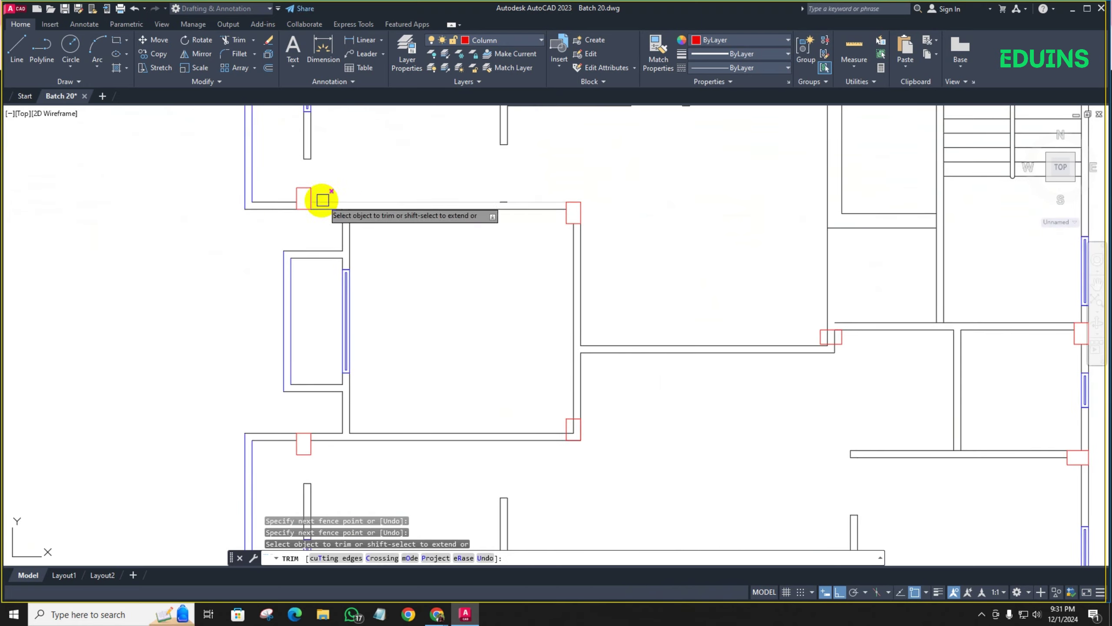
Trim the wall lines inside the column at the lower-right corner of the middle bedroom
scroll(509, 290, "down", 4)
scroll(506, 293, "up", 8)
mouse_move(506, 293)
left_mouse_down()
mouse_move(385, 248)
mouse_move(422, 258)
mouse_move(431, 349)
left_mouse_up()
scroll(431, 349, "down", 7)
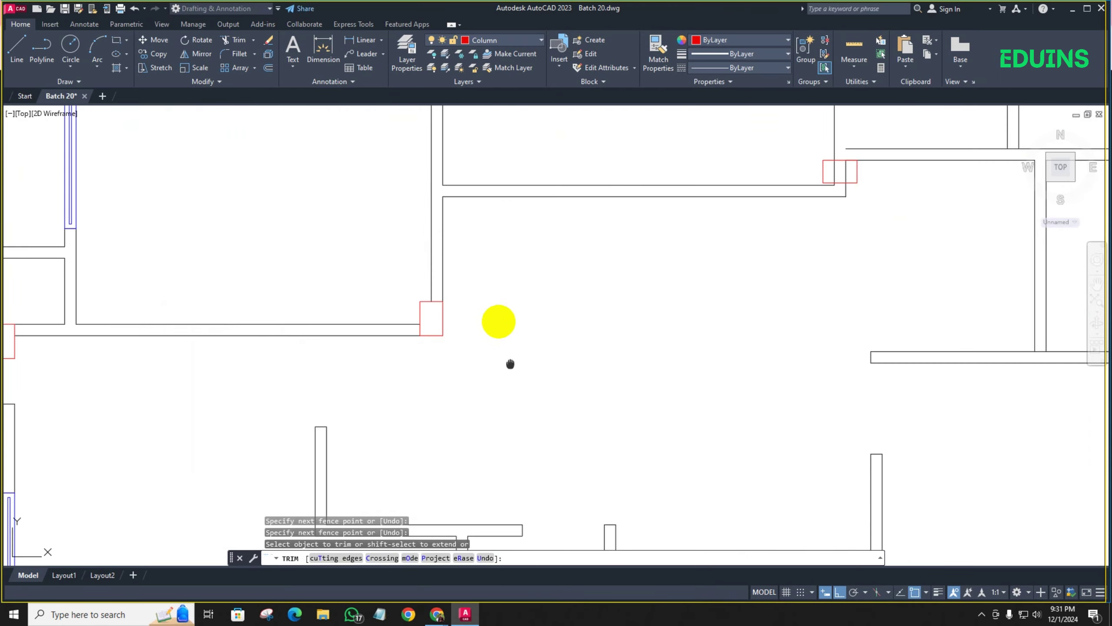
middle_click_drag(435, 348, 395, 294)
scroll(472, 236, "down", 4)
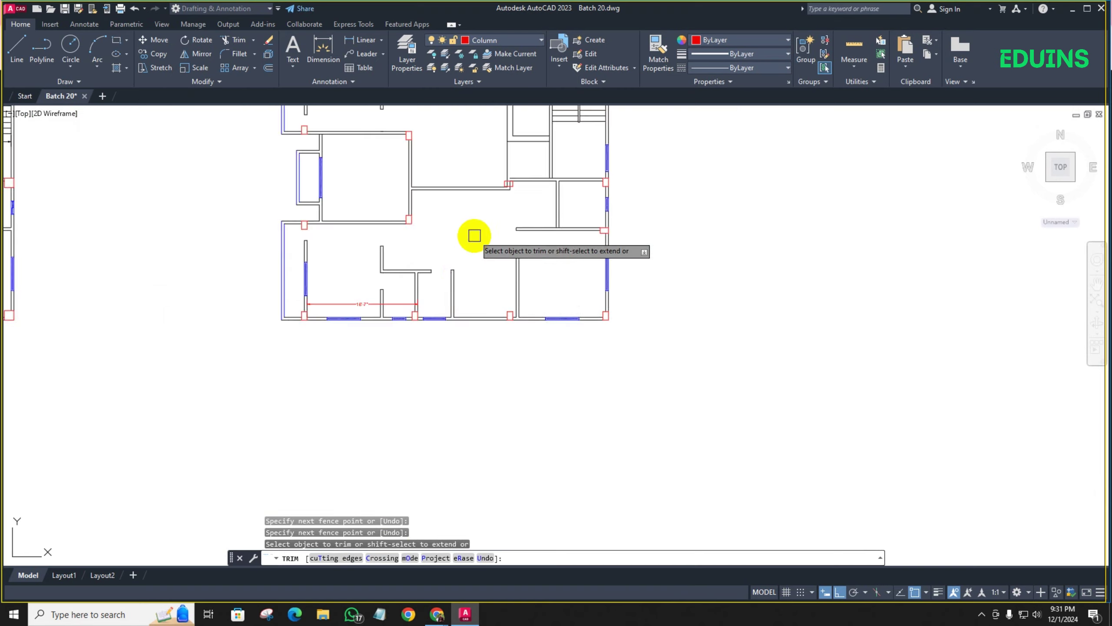
Trim the wall lines inside the interior column below the lift and remove the line running from that column up to the lift
scroll(525, 292, "up", 9)
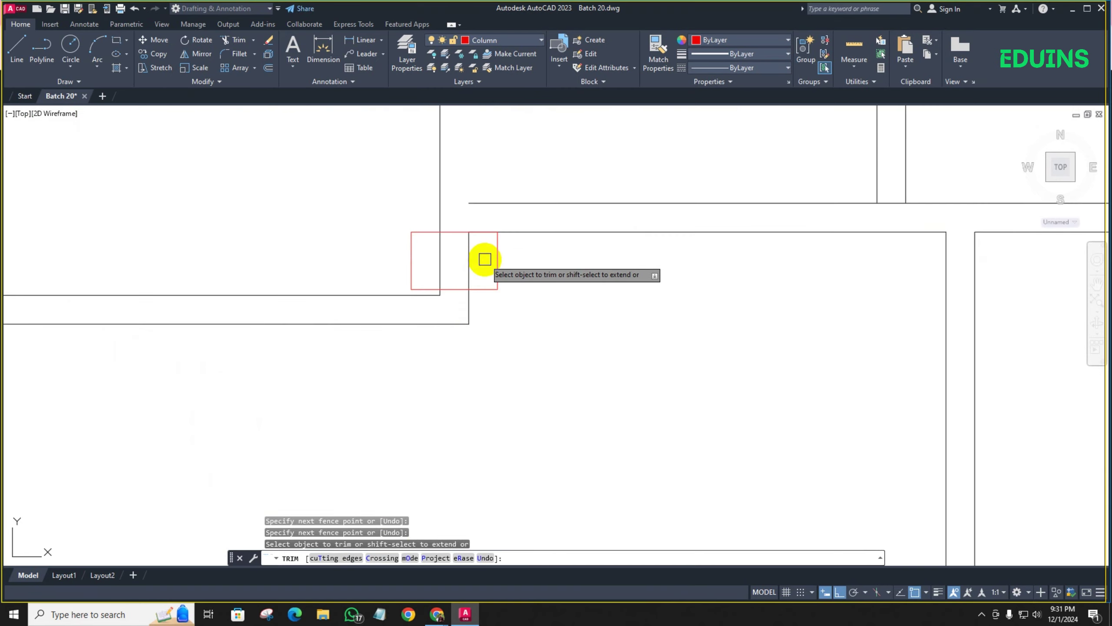
left_click_drag(484, 256, 437, 251)
scroll(437, 252, "down", 4)
middle_click_drag(408, 186, 384, 389)
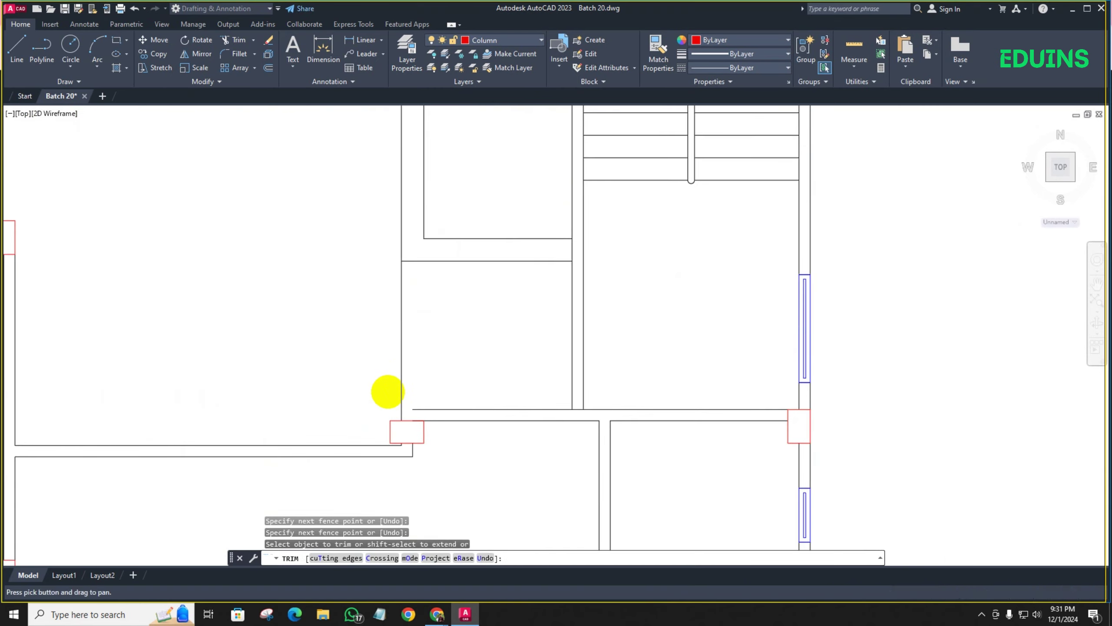
scroll(383, 369, "down", 1)
scroll(392, 360, "down", 4)
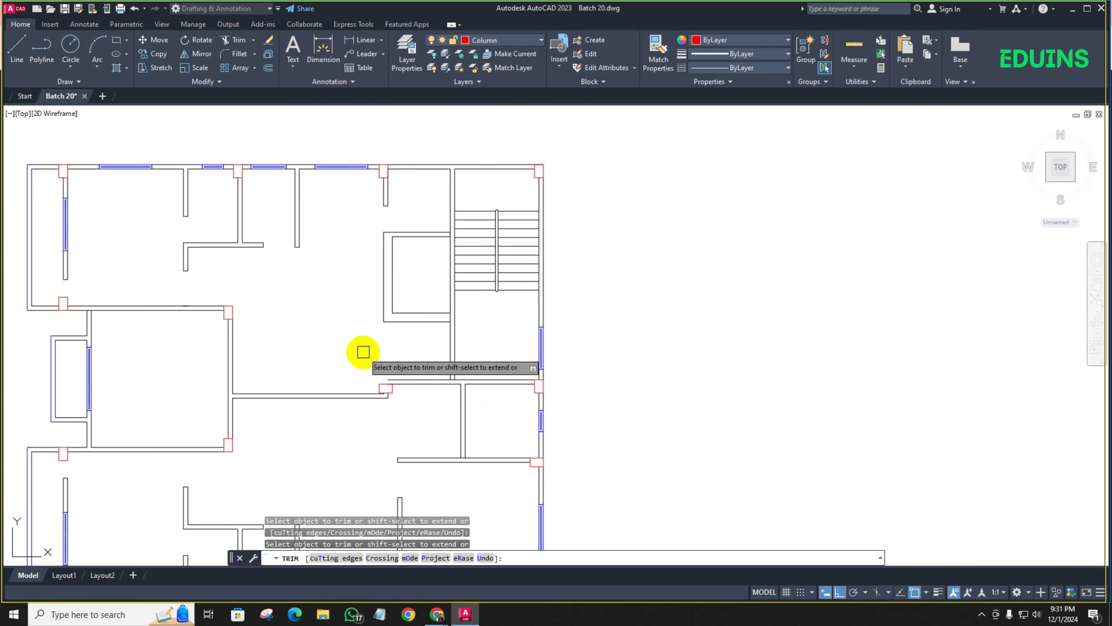
middle_click_drag(363, 350, 364, 331)
scroll(365, 343, "up", 8)
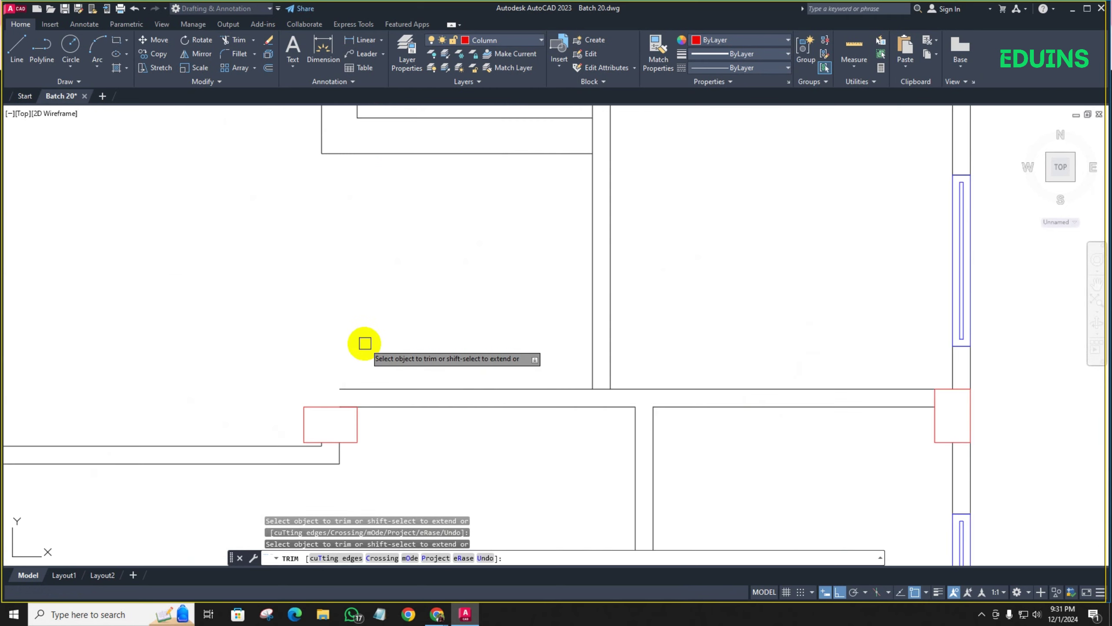
key("Escape")
Review the placed columns and trimmed wall junctions across the floor plan copy
scroll(352, 382, "up", 2)
scroll(353, 368, "down", 4)
middle_click_drag(352, 355, 397, 300)
scroll(397, 301, "down", 1)
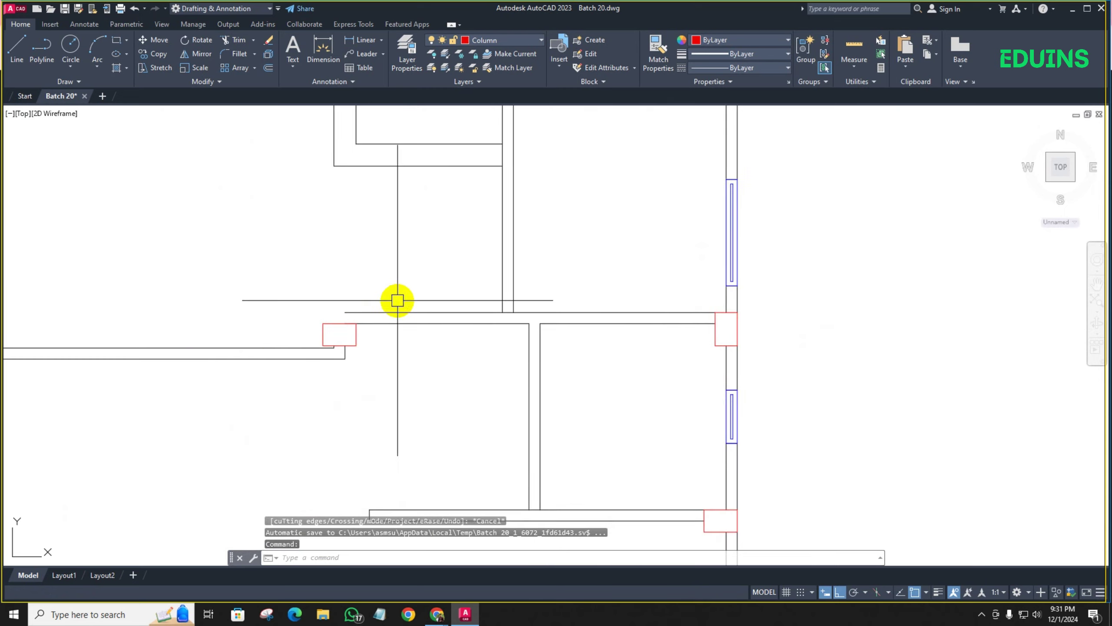
scroll(397, 300, "down", 1)
scroll(368, 296, "down", 6)
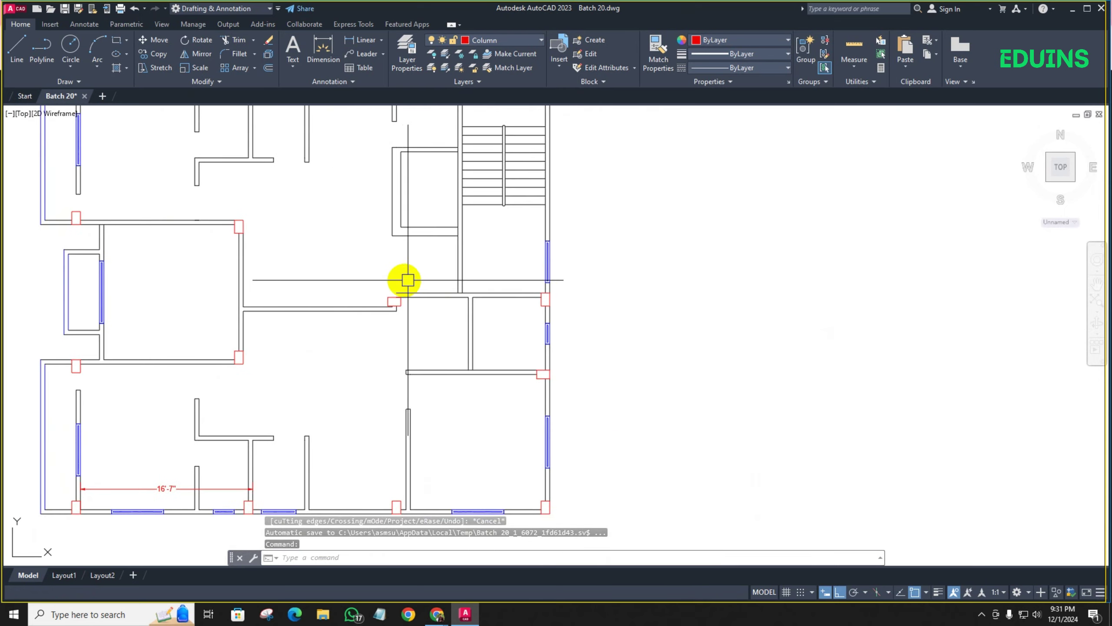
mouse_move(379, 280)
middle_mouse_down()
mouse_move(499, 272)
mouse_move(418, 250)
middle_mouse_up()
scroll(479, 266, "up", 2)
scroll(487, 240, "up", 2)
scroll(496, 254, "down", 2)
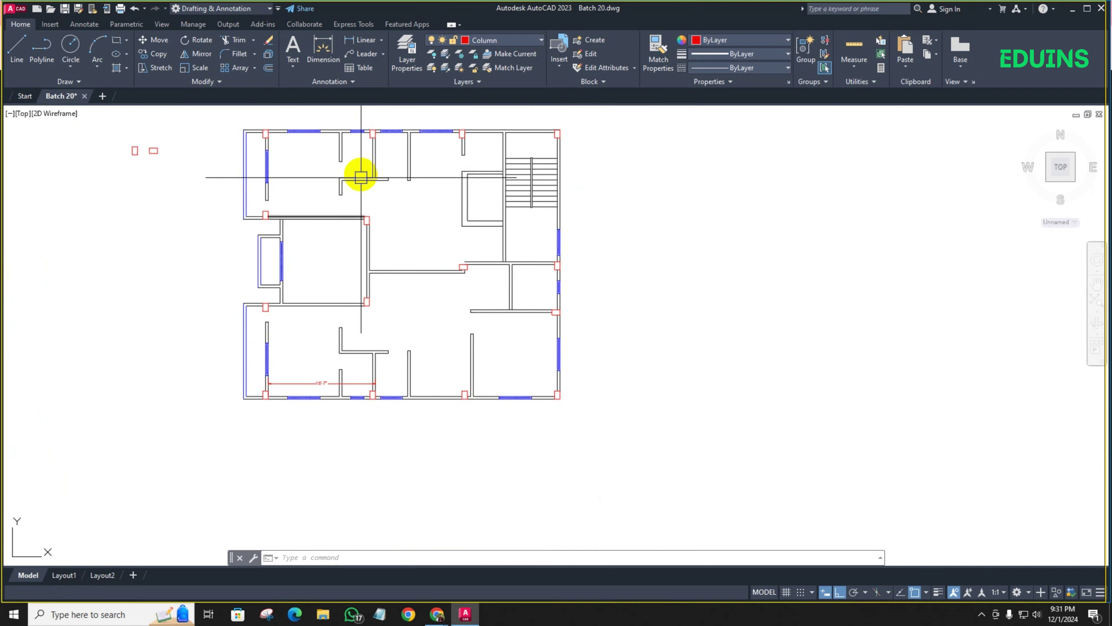
scroll(350, 170, "up", 2)
scroll(377, 197, "down", 2)
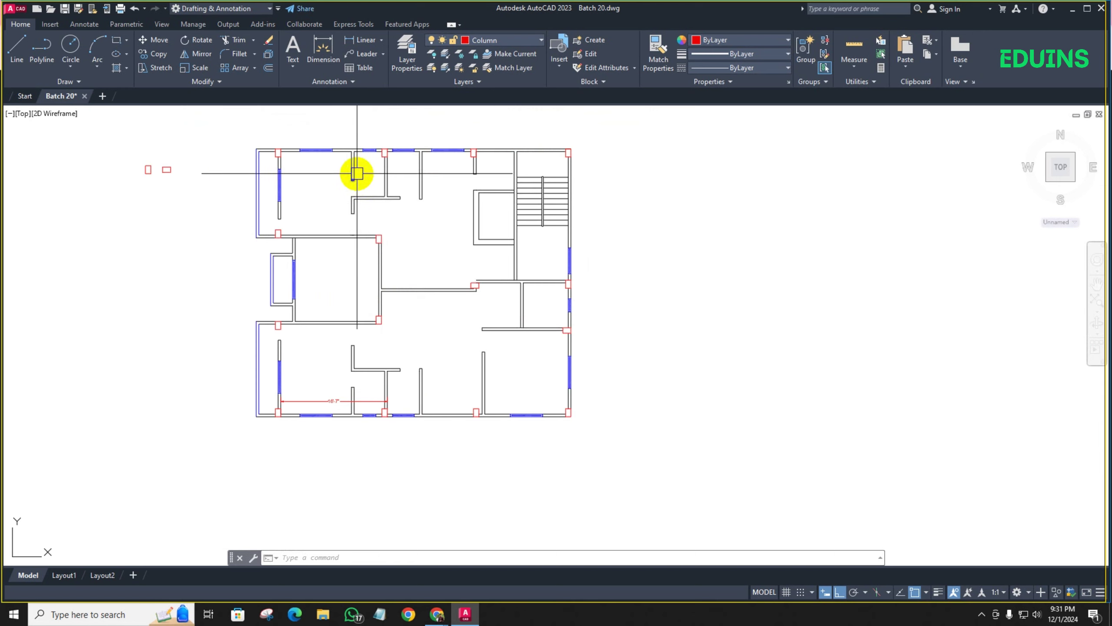
scroll(495, 213, "down", 2)
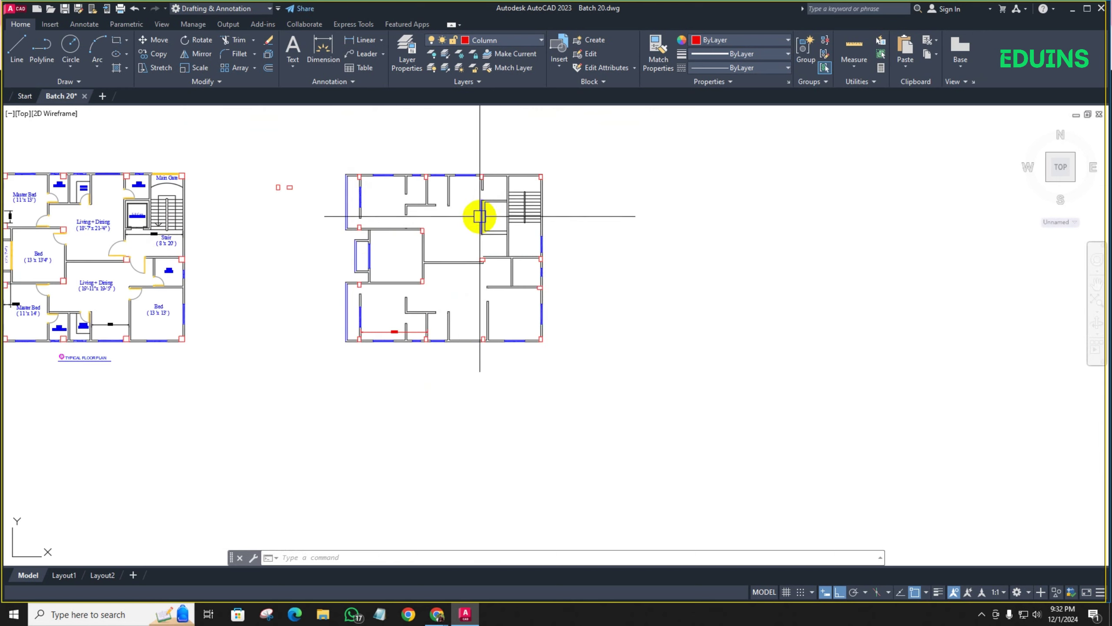
scroll(480, 216, "up", 4)
scroll(442, 223, "down", 4)
scroll(472, 218, "up", 4)
scroll(435, 241, "down", 2)
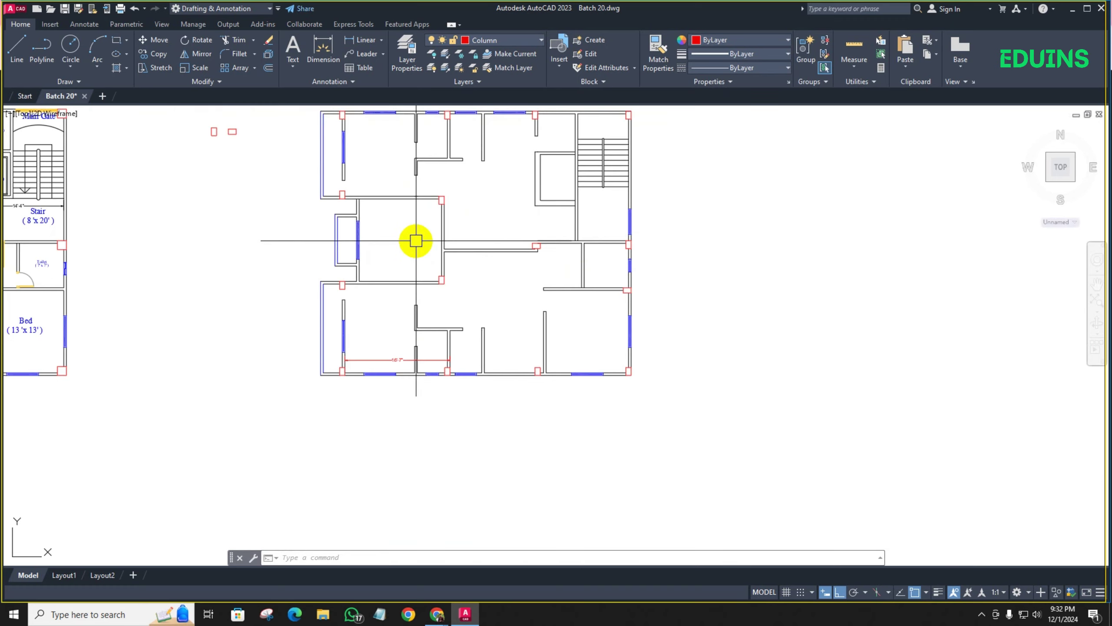
scroll(423, 245, "up", 6)
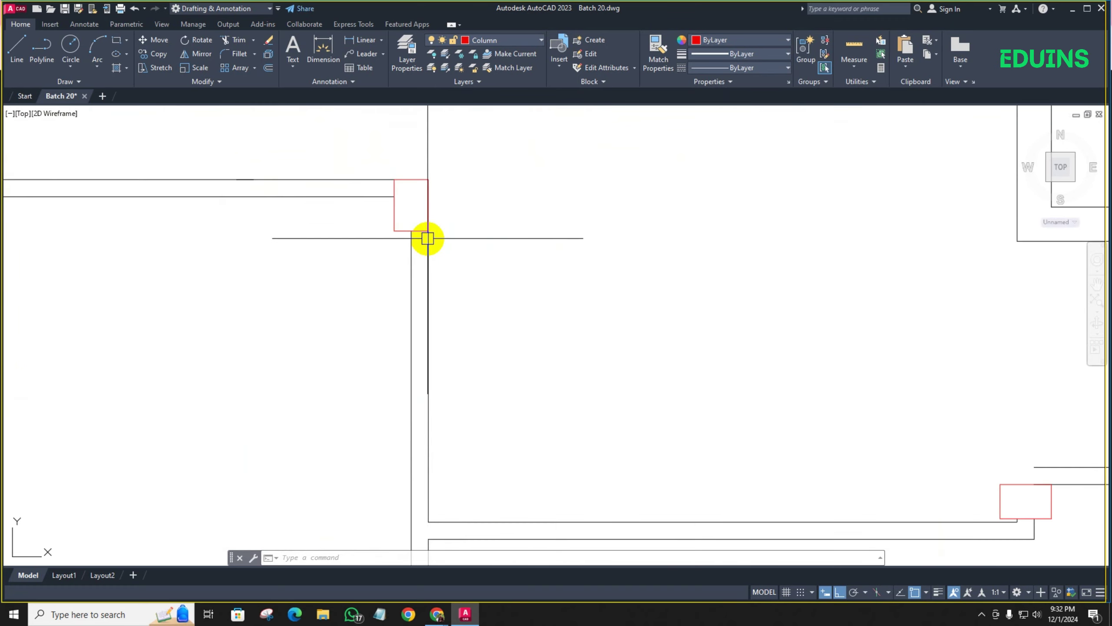
scroll(427, 238, "down", 2)
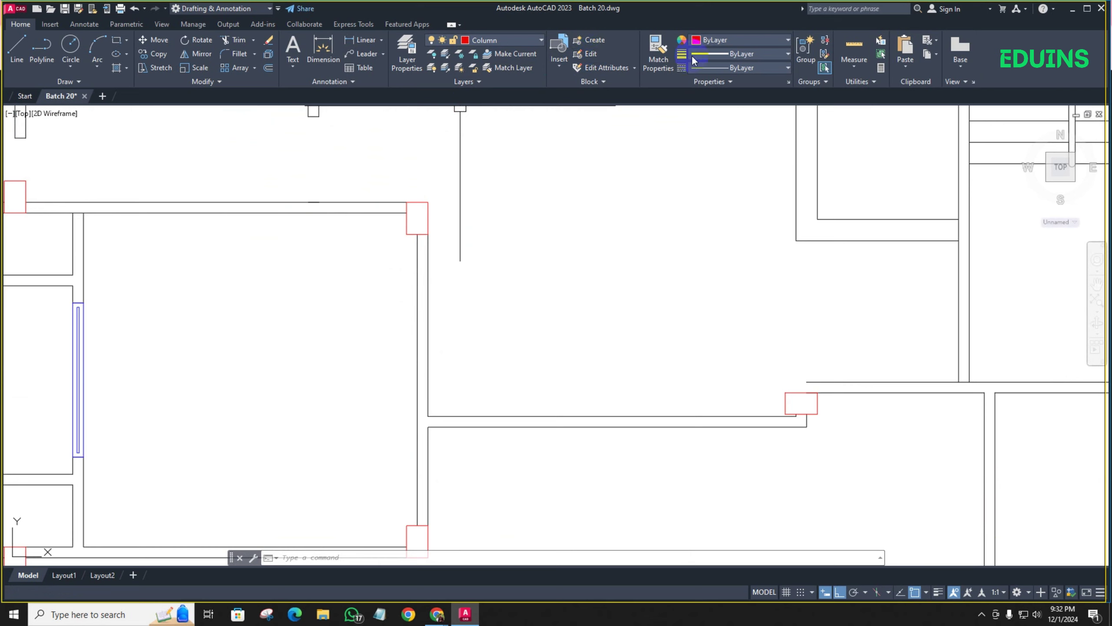
Insert the Door 40 block in the open living area of the floor plan copy
left_click(557, 52)
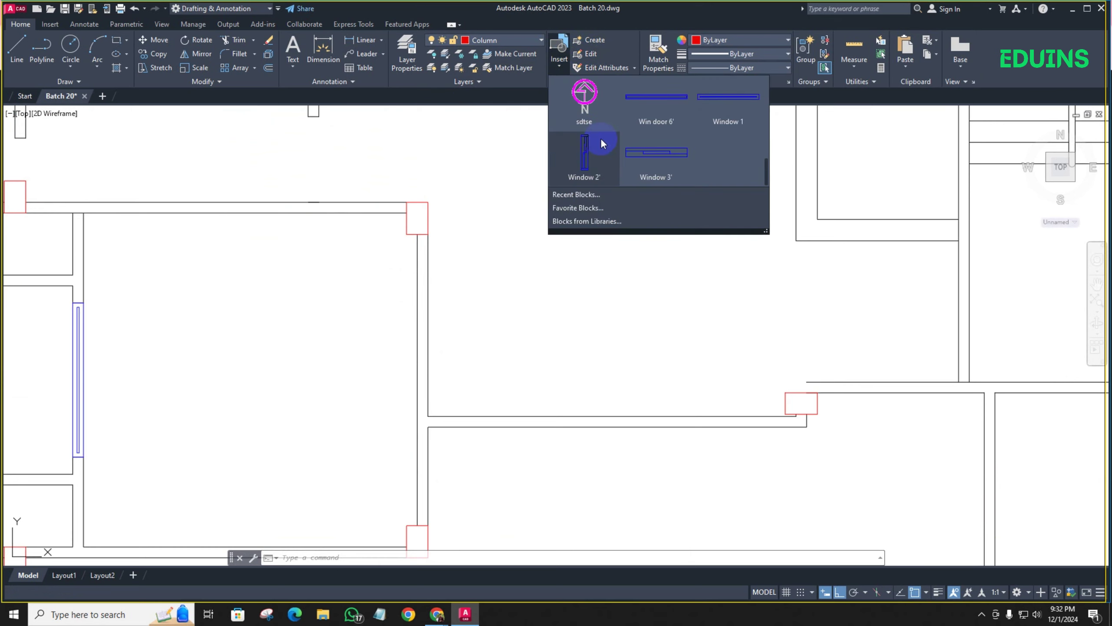
scroll(619, 142, "up", 3)
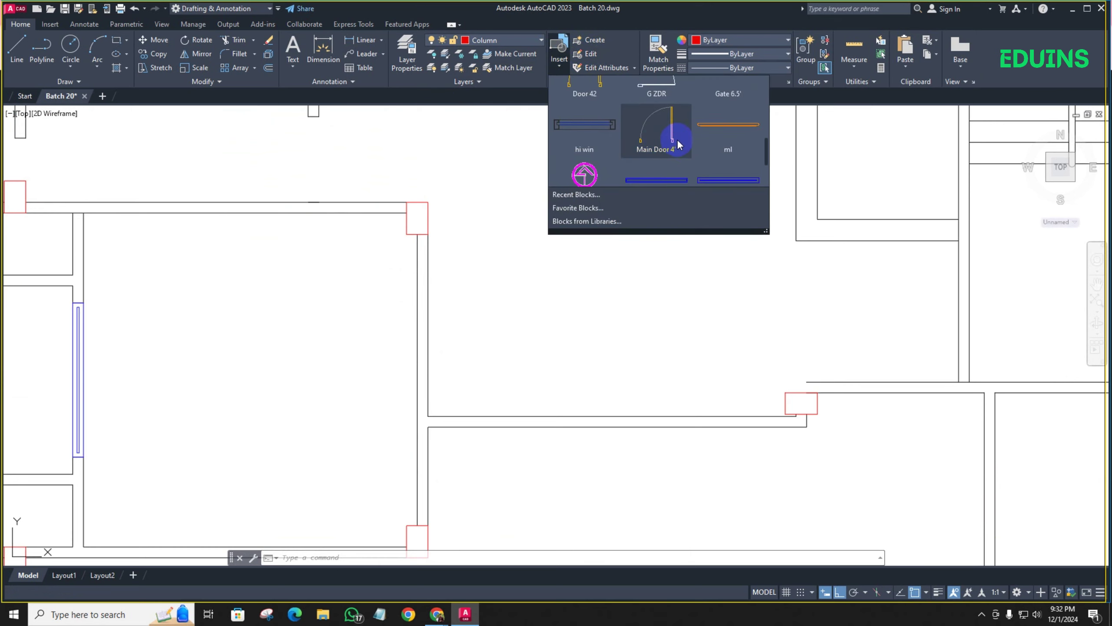
scroll(677, 140, "up", 2)
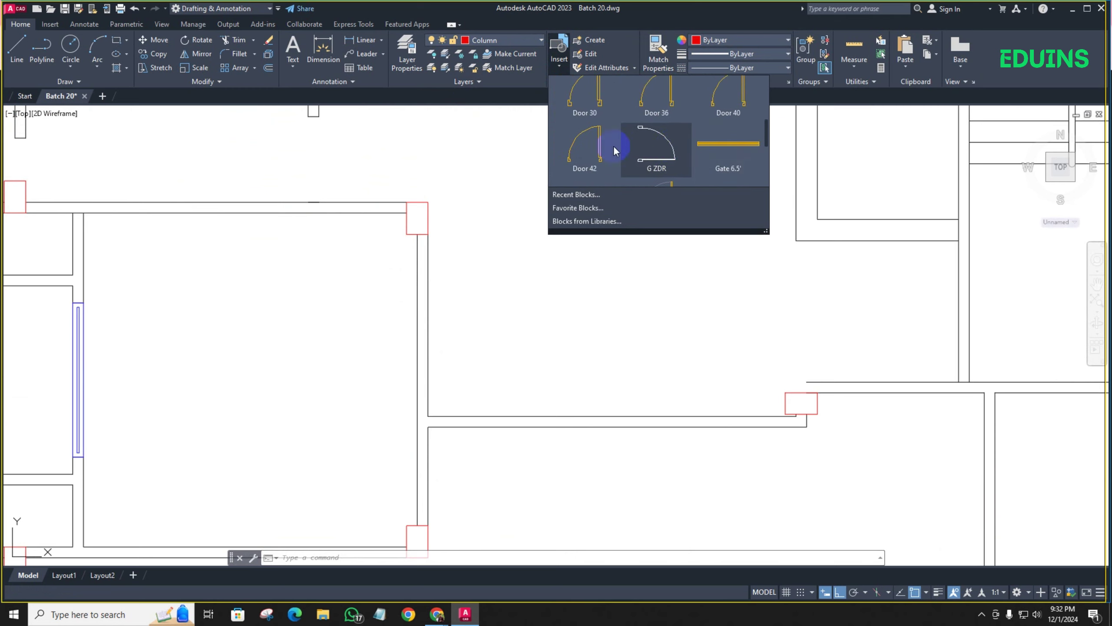
left_click(733, 108)
scroll(578, 232, "down", 5)
scroll(575, 251, "up", 4)
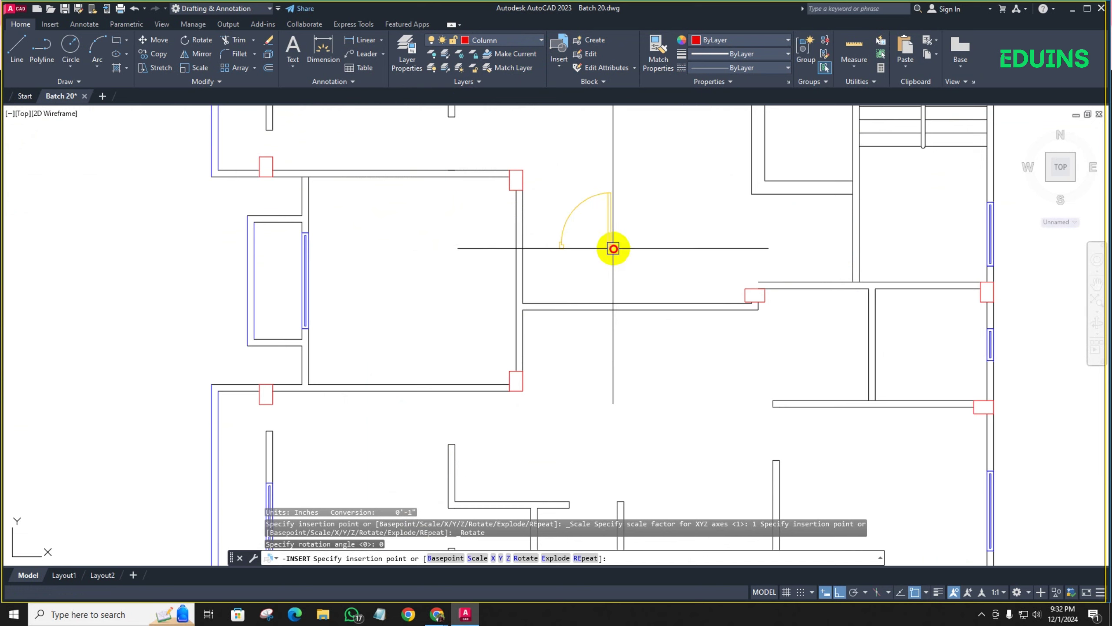
left_click(612, 246)
Move the door block horizontally into the empty space beyond the plan's right wall
middle_click_drag(641, 157, 489, 208)
scroll(489, 210, "down", 2)
left_click(475, 244)
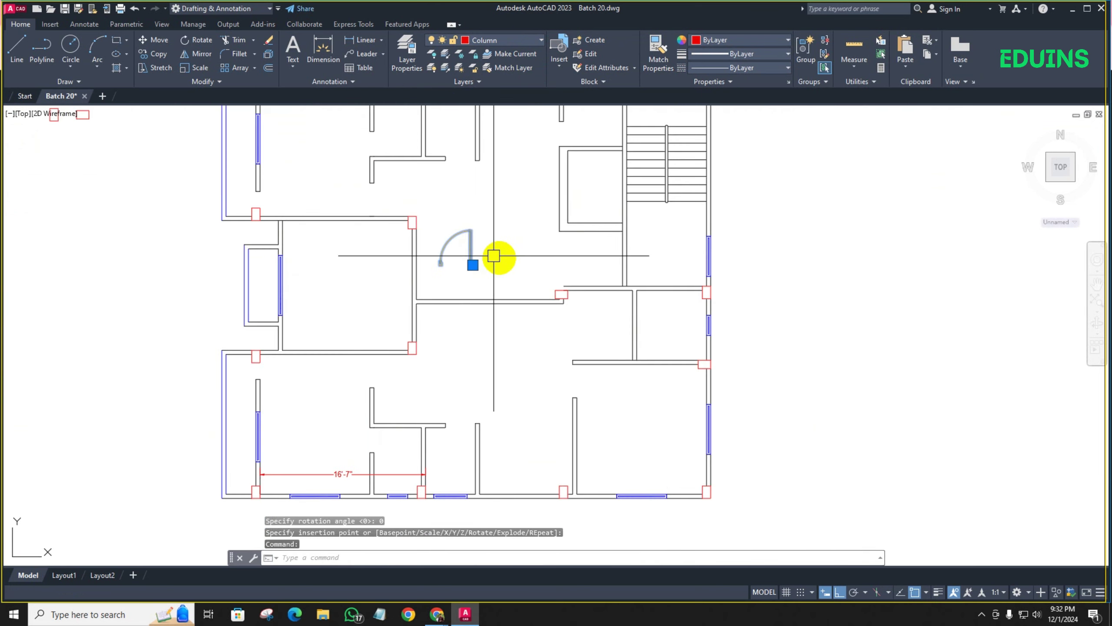
type("m")
key("Return")
left_click(489, 256)
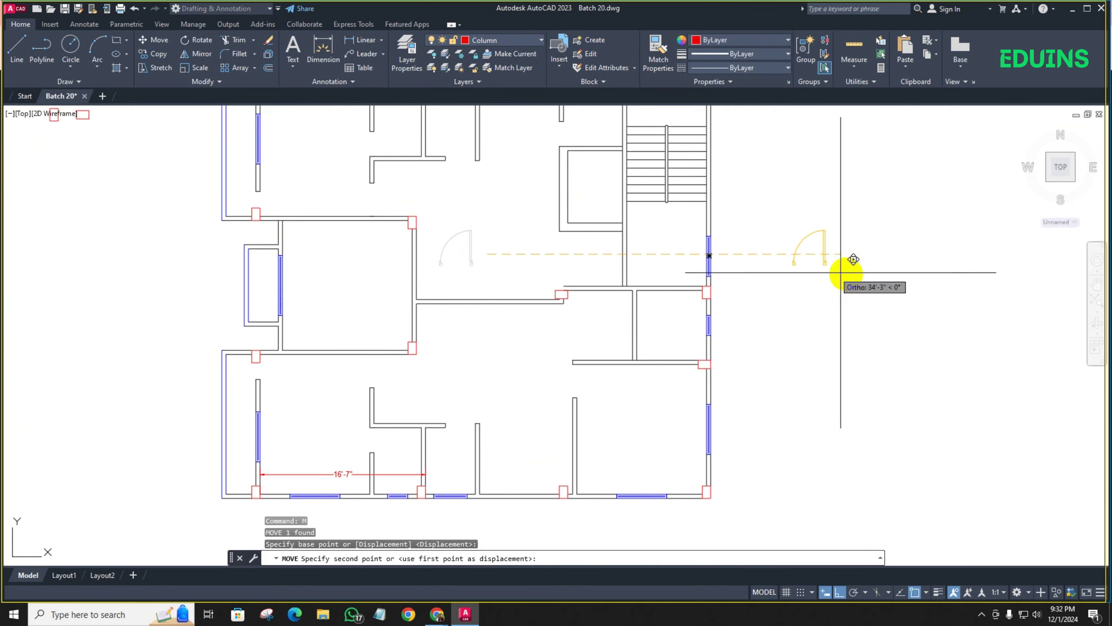
left_click(851, 267)
Mirror the door block about a vertical line just beyond its hinge side, keeping the source object
middle_click_drag(869, 293, 602, 283)
left_click(603, 283)
left_click(534, 230)
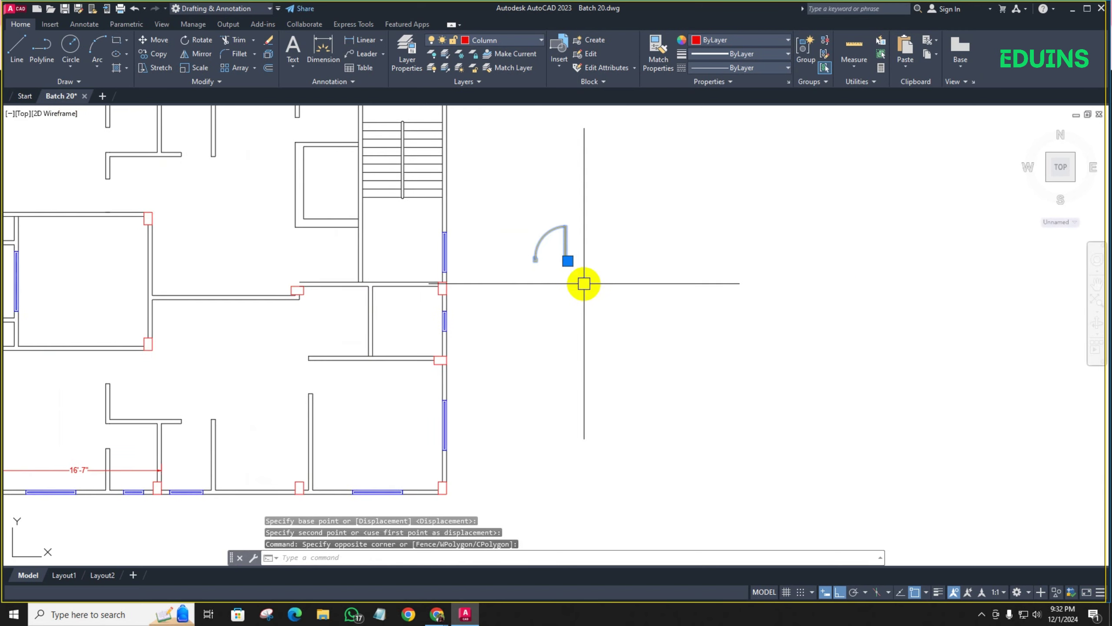
type("mi")
key("Return")
scroll(579, 268, "up", 2)
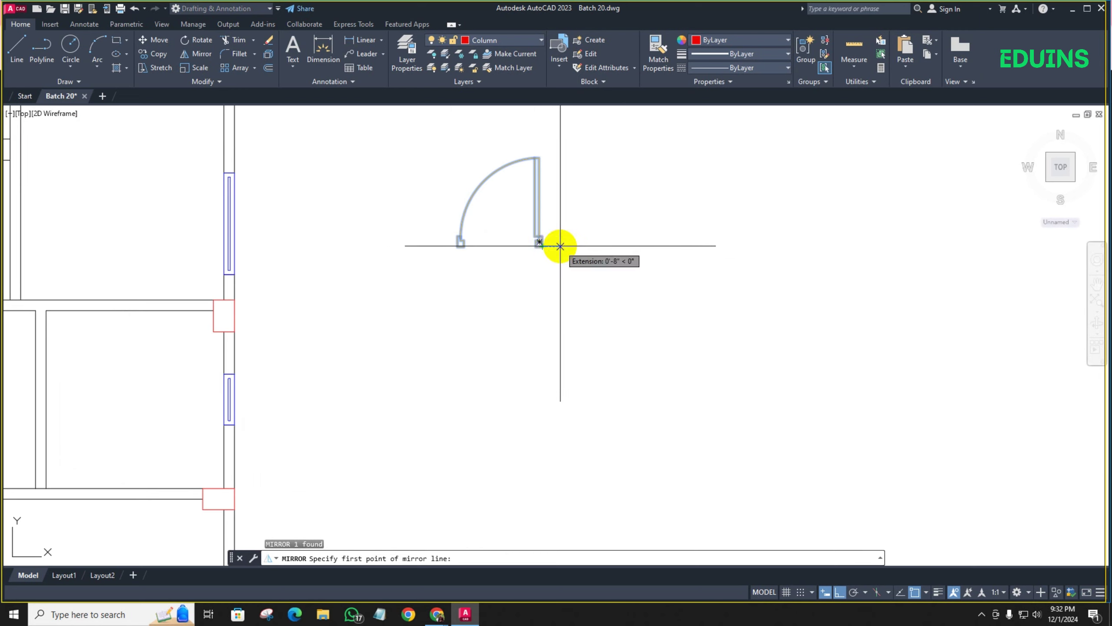
left_click(560, 246)
left_click(559, 195)
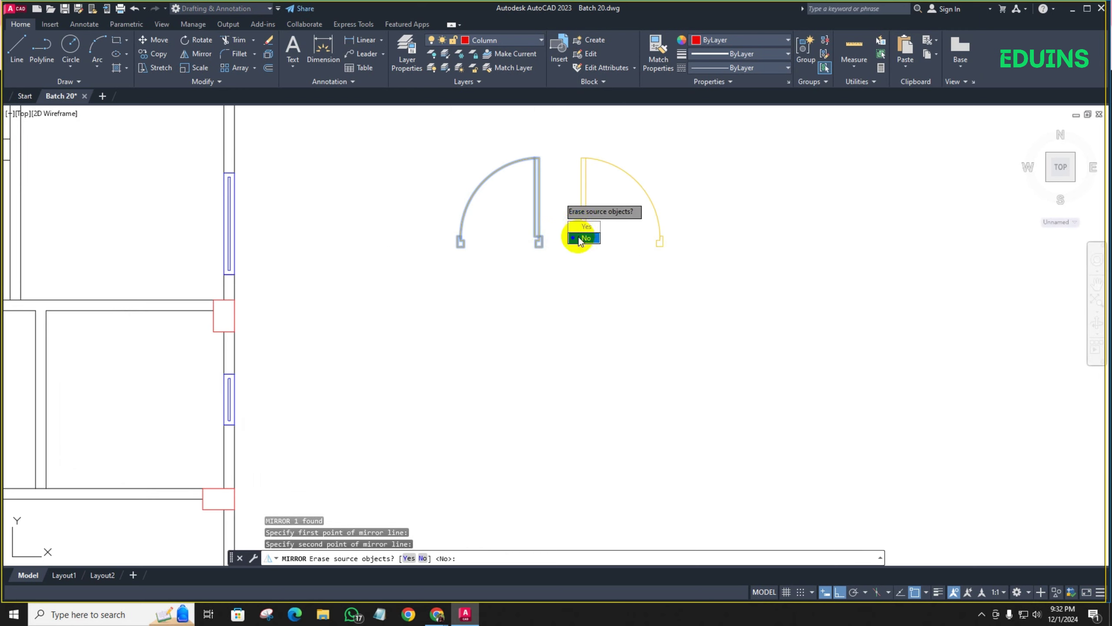
left_click(584, 238)
Mirror both door blocks about a horizontal line just below them, keeping the originals, to get four orientations
left_click(692, 283)
left_click(442, 165)
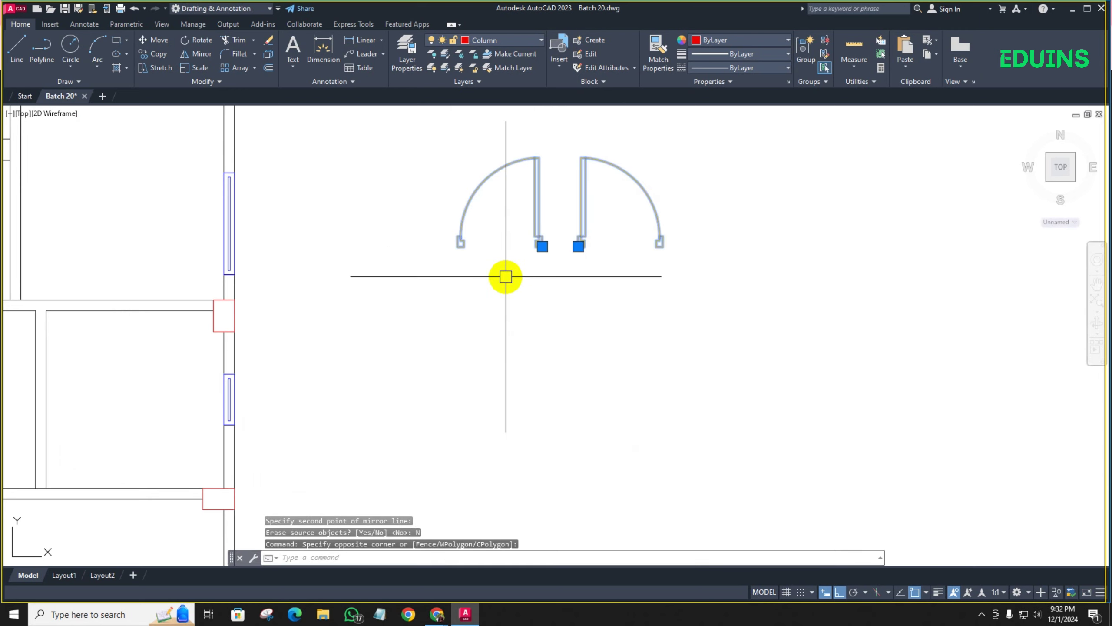
type("mi")
key("Return")
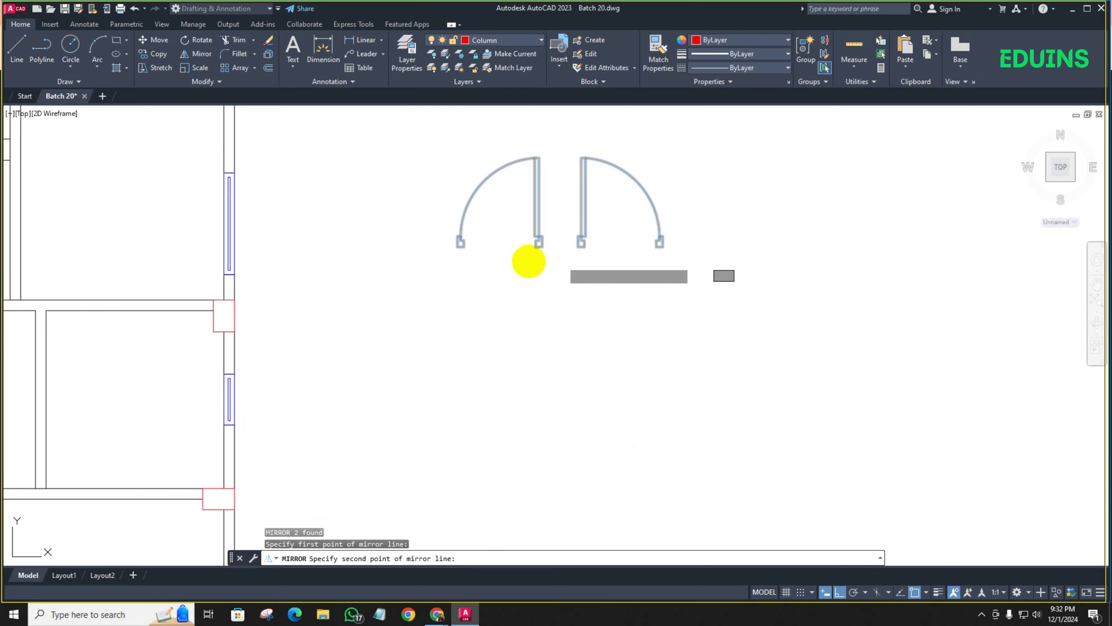
left_click(529, 260)
left_click(482, 300)
scroll(549, 261, "down", 5)
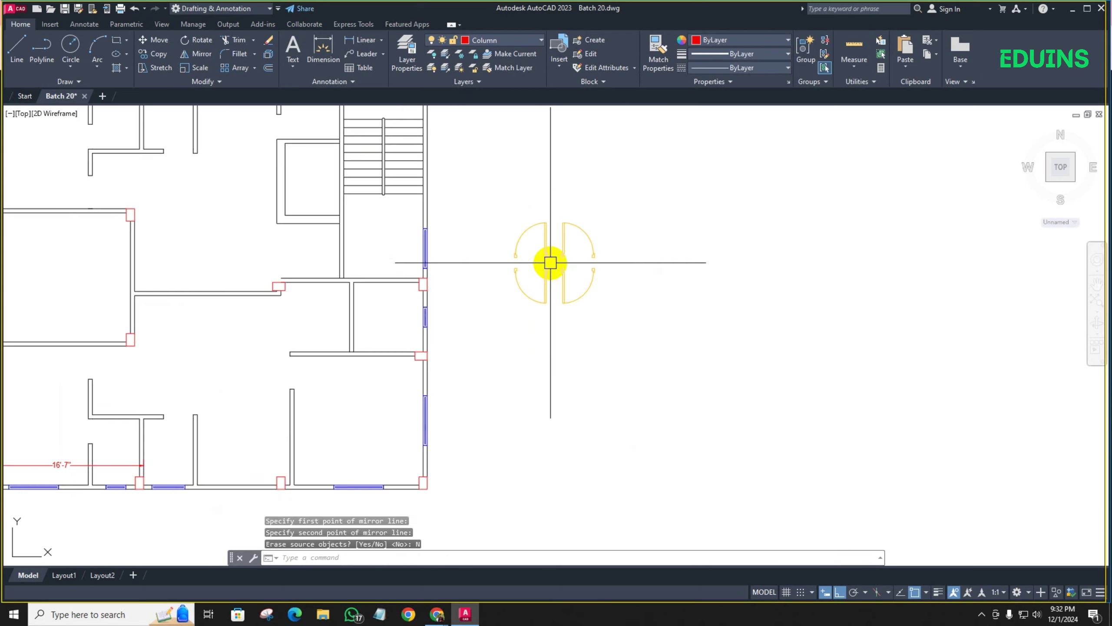
middle_click_drag(549, 260, 397, 285)
scroll(409, 273, "up", 7)
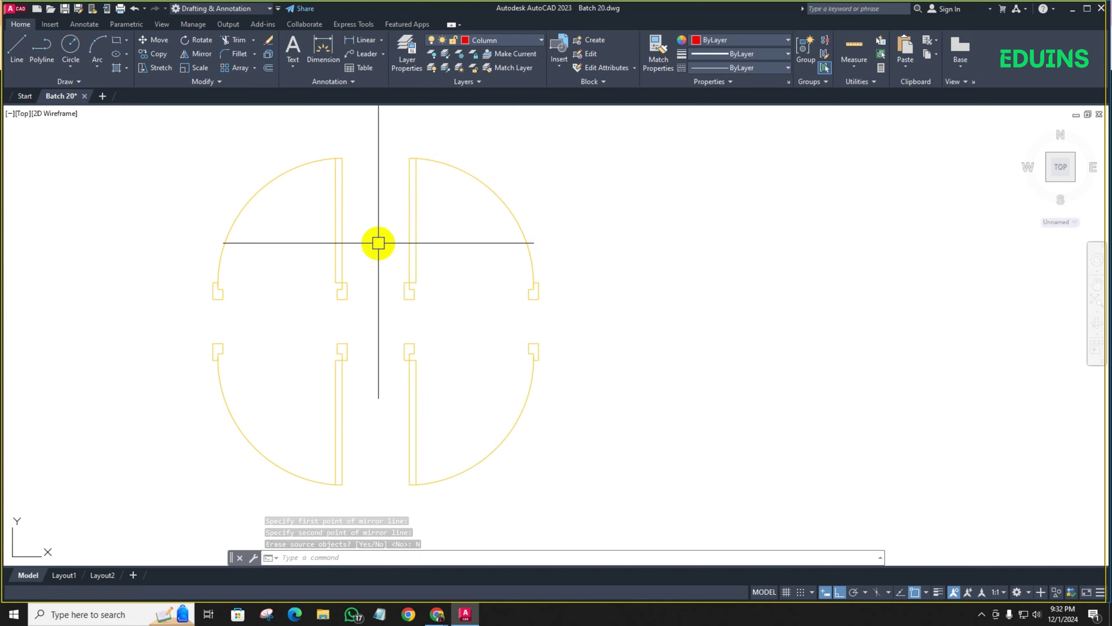
Copy the group of four door blocks once, placing the duplicate set directly beside the original outside the plan
scroll(440, 311, "down", 4)
left_click(484, 379)
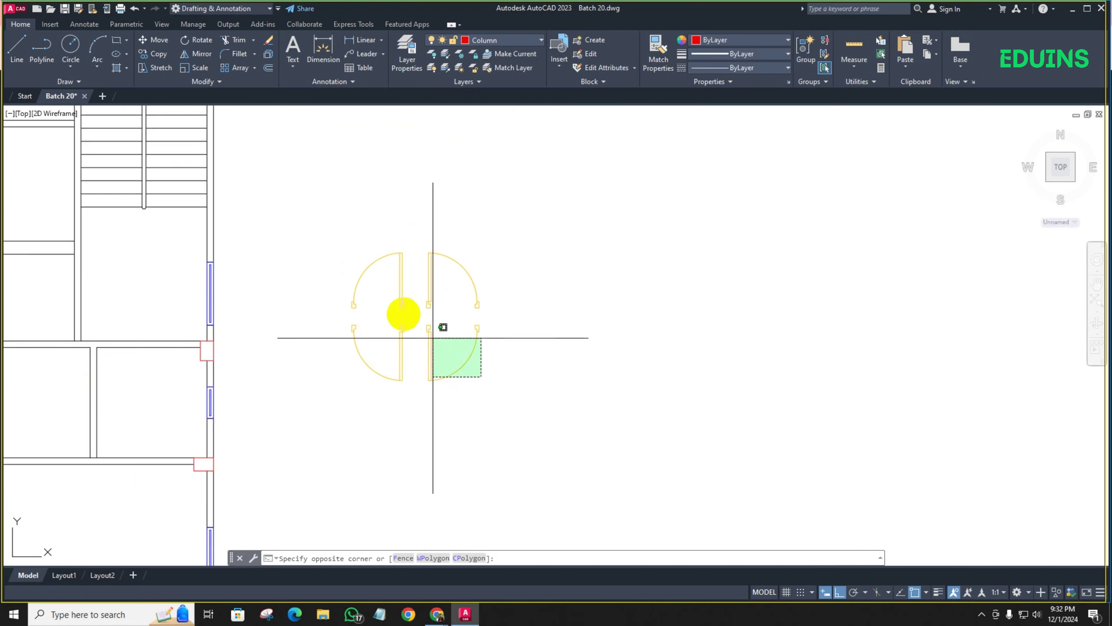
left_click(330, 251)
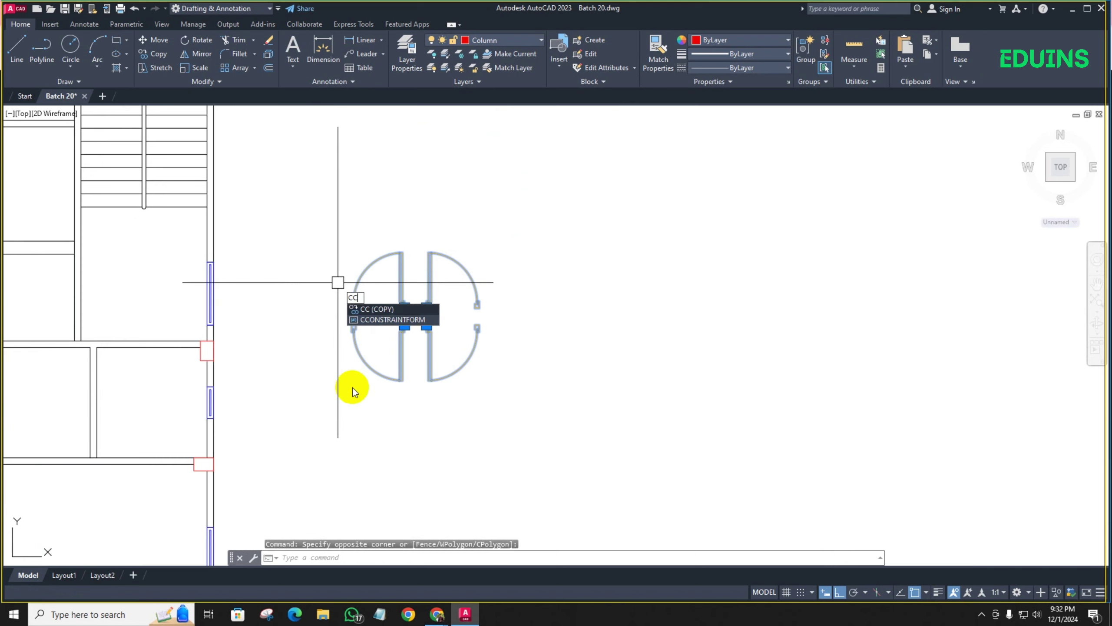
type("cc")
key("Return")
left_click(373, 397)
left_click(545, 398)
key("Escape")
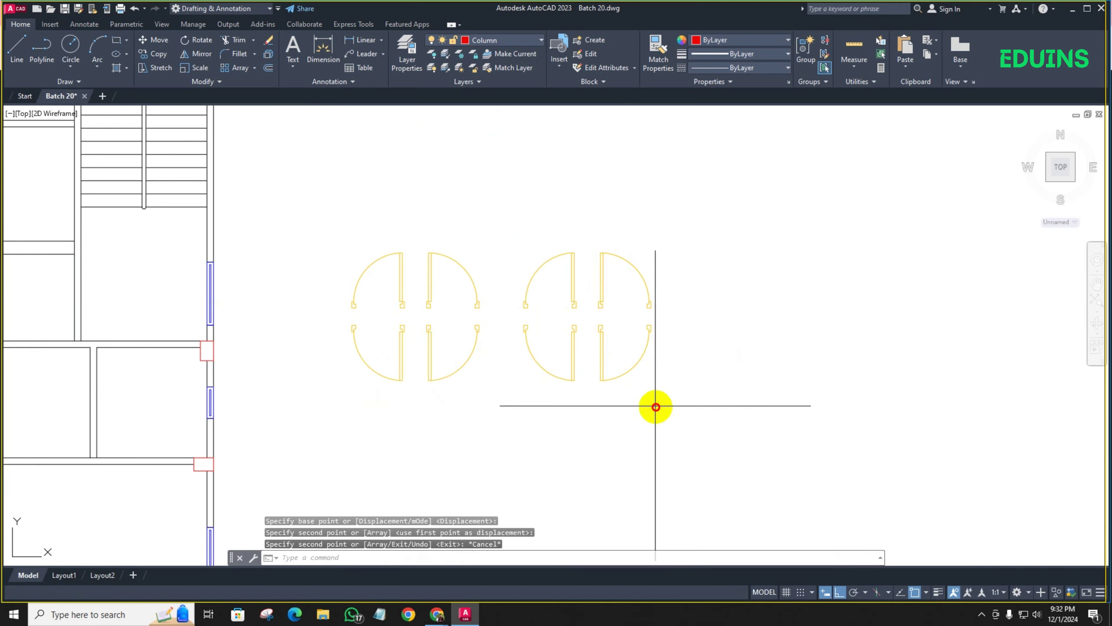
Rotate the duplicated four-door set 90 degrees about a point at its centre
left_click(656, 407)
left_click(500, 230)
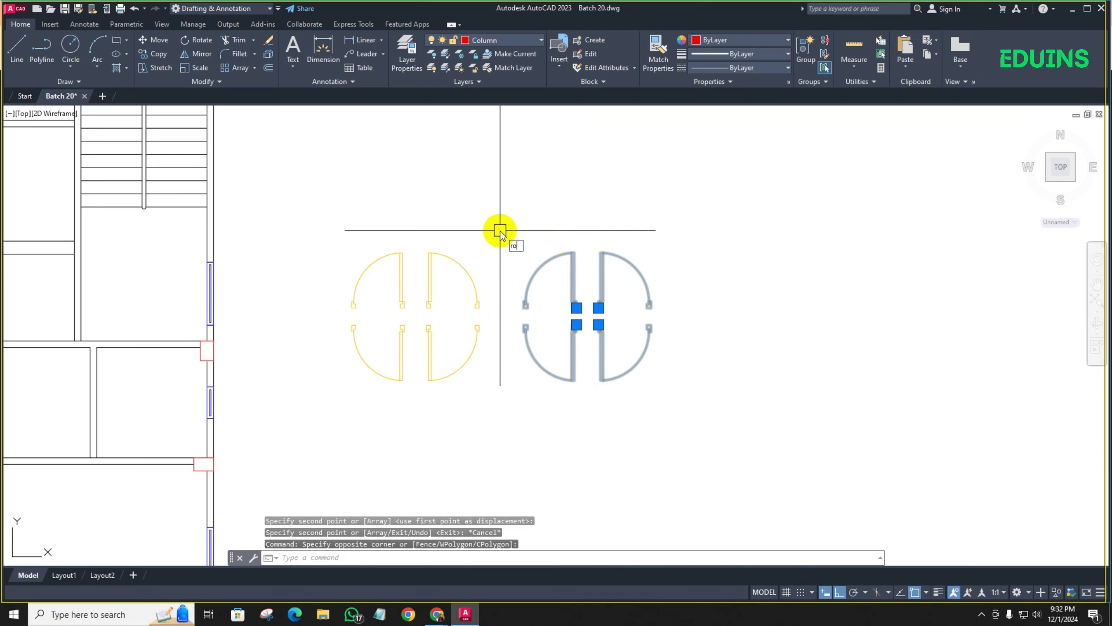
type("ro")
key("Return")
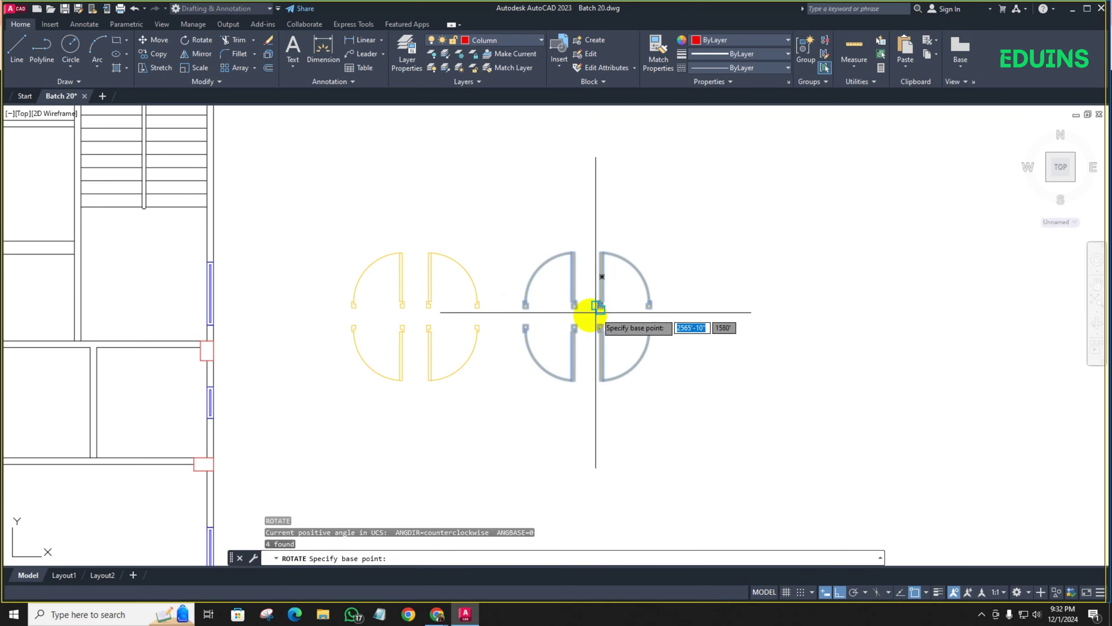
scroll(590, 317, "up", 5)
left_click(584, 322)
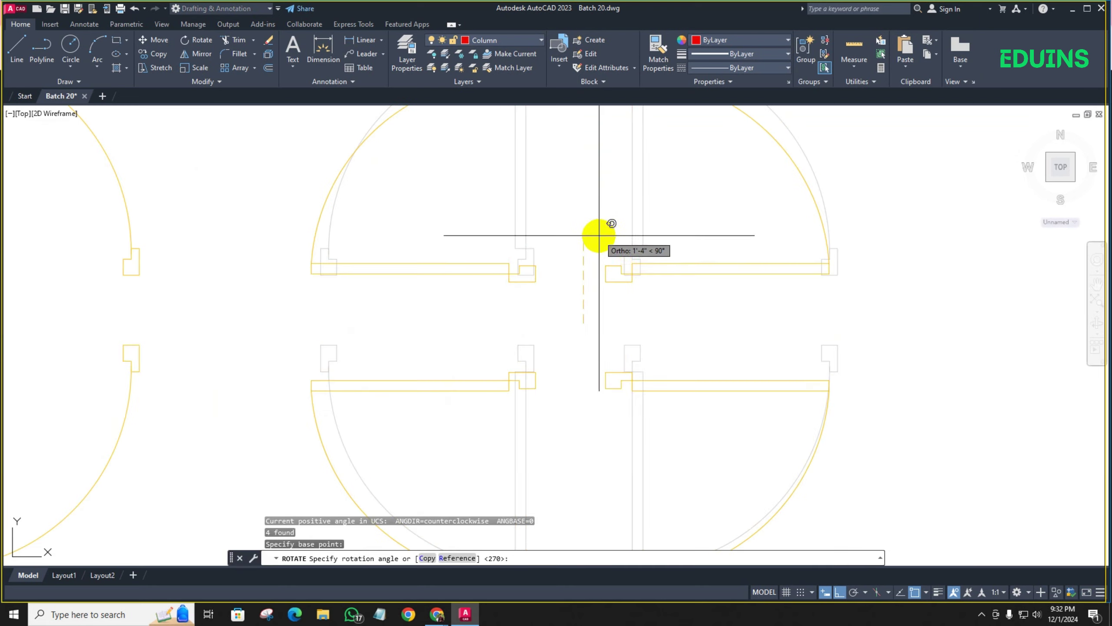
left_click(598, 237)
With ortho off, copy the rotated set's lower-left door by its frame corner to the middle-left room's upper-right corner, below the column
scroll(596, 251, "down", 5)
scroll(594, 249, "down", 5)
scroll(598, 253, "up", 4)
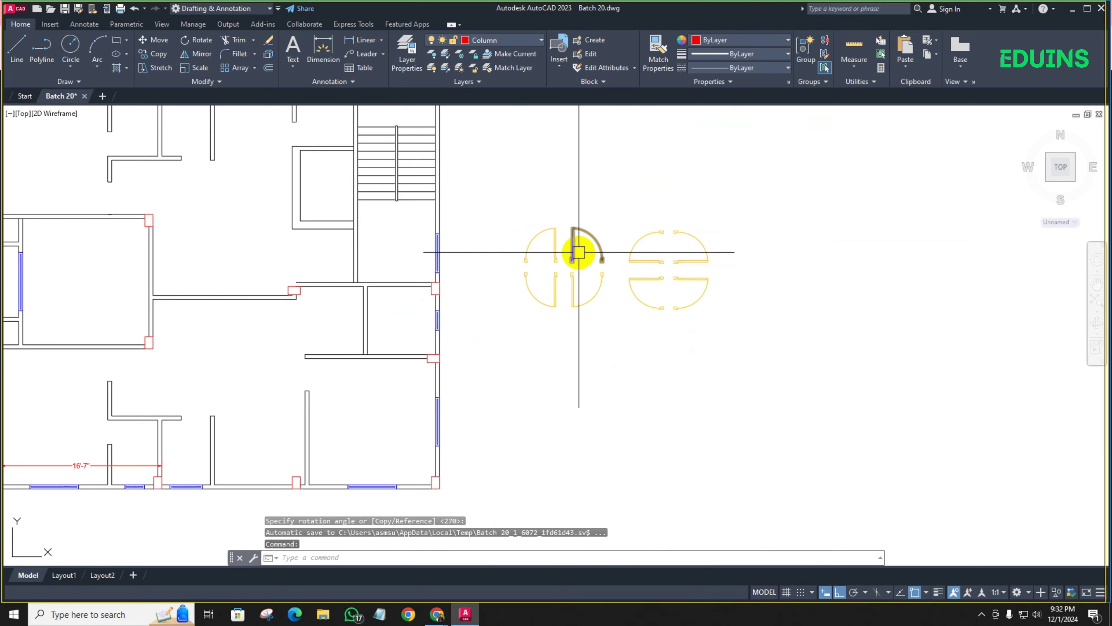
scroll(578, 252, "down", 4)
scroll(434, 257, "down", 2)
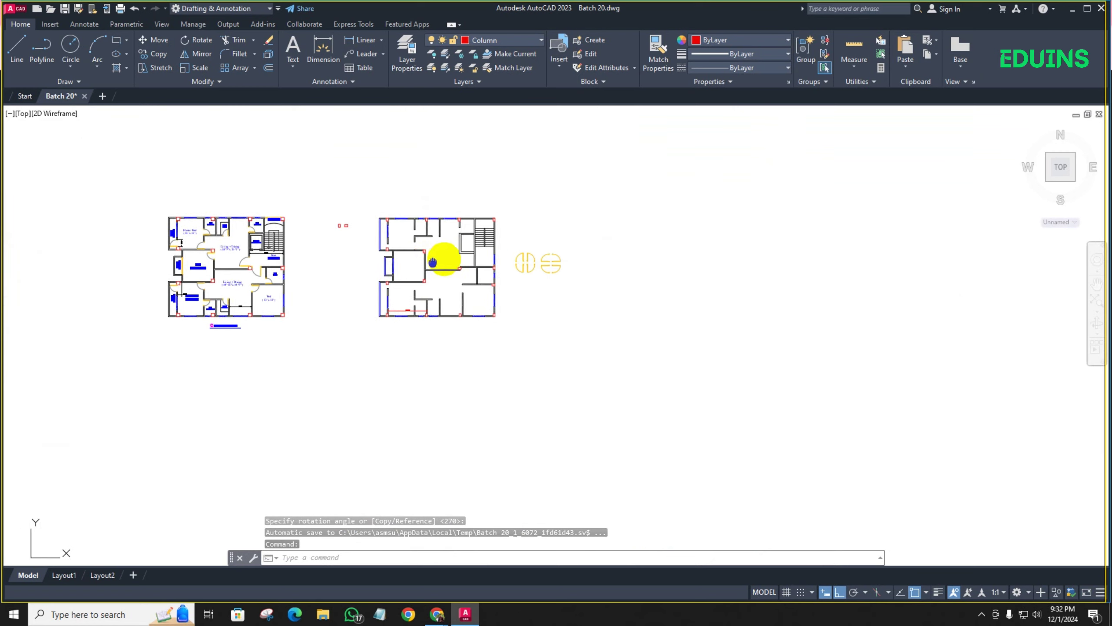
scroll(258, 245, "up", 2)
scroll(792, 256, "up", 4)
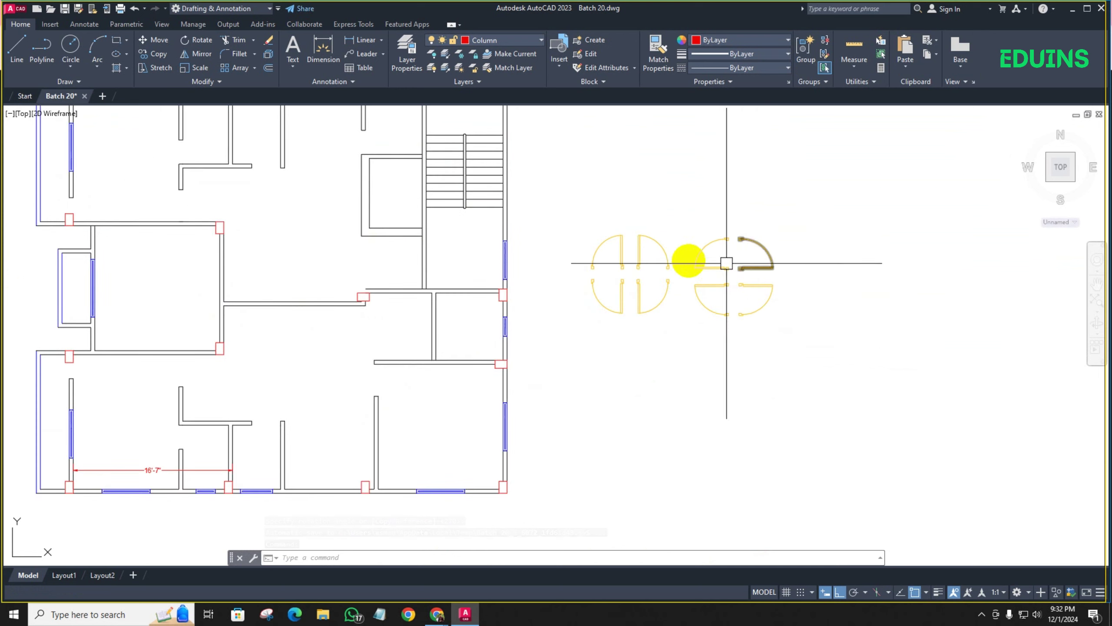
scroll(718, 283, "up", 5)
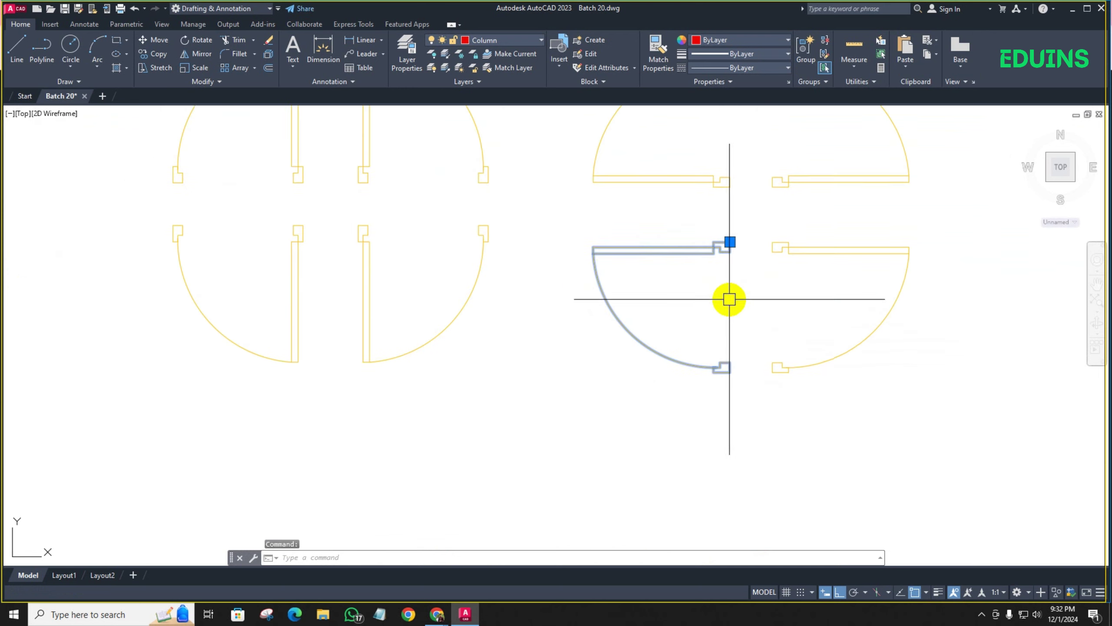
key("Return")
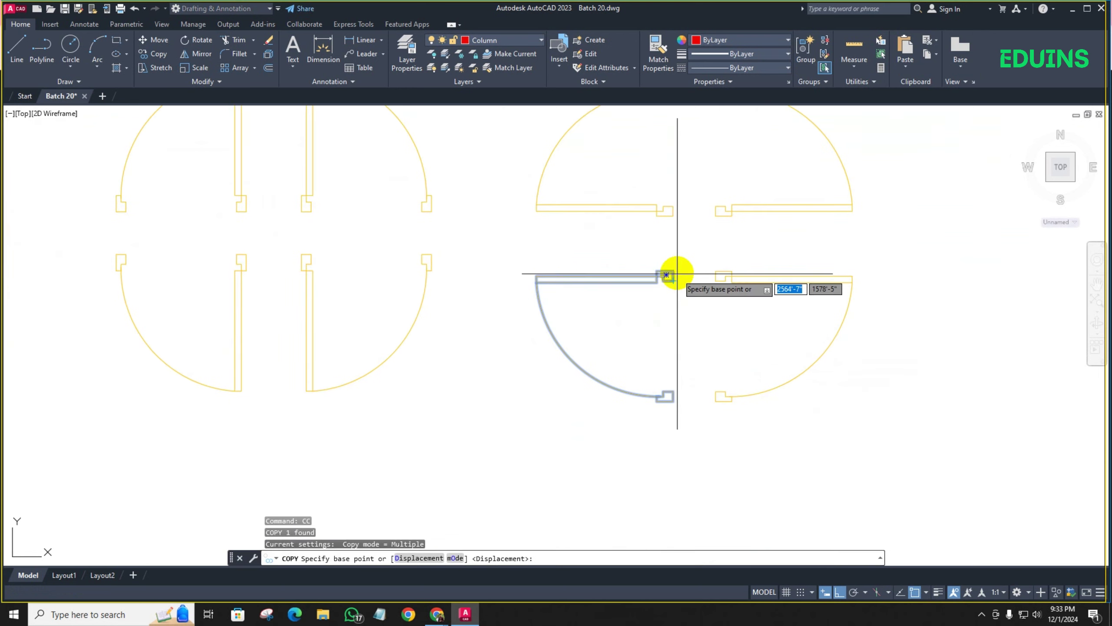
scroll(665, 269, "up", 3)
left_click(664, 277)
scroll(569, 280, "down", 7)
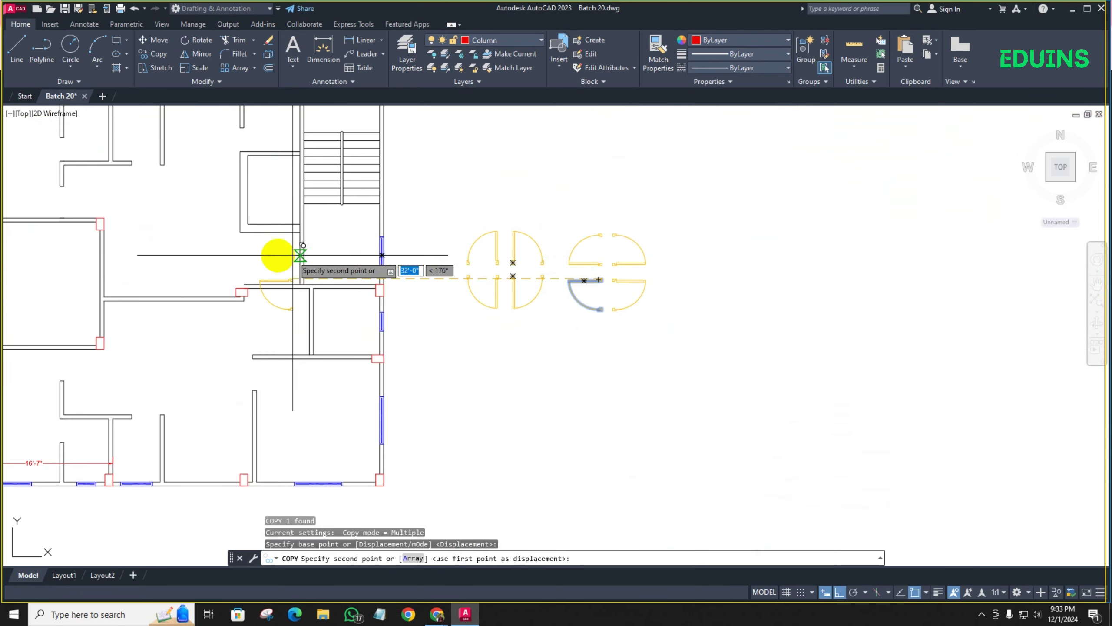
middle_click_drag(272, 256, 485, 283)
scroll(326, 253, "up", 5)
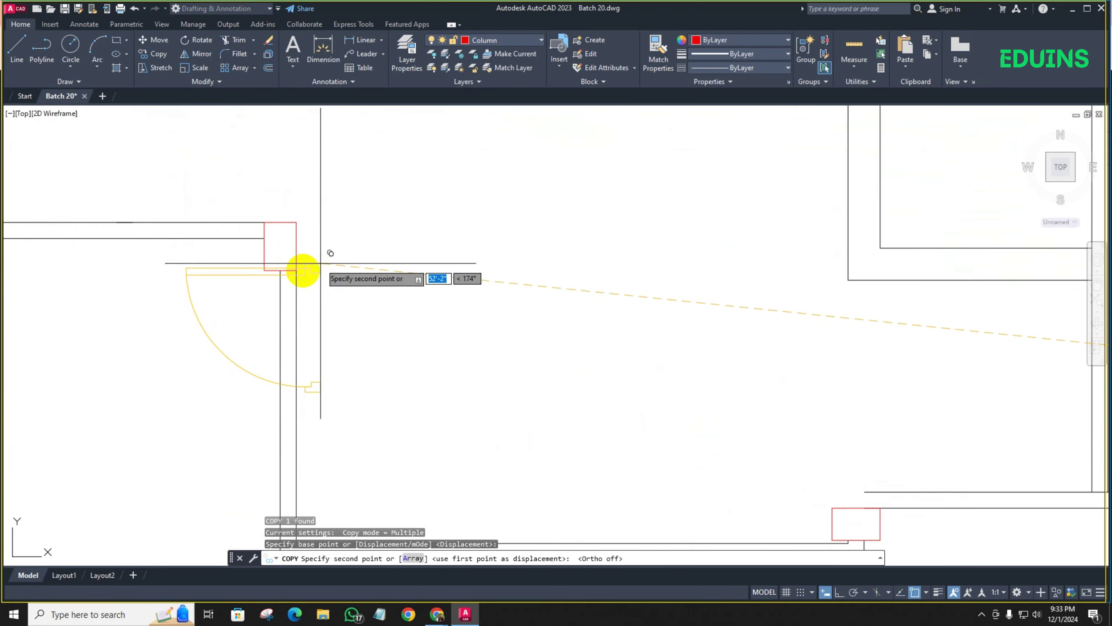
left_click(296, 270)
Place another copy of the same door in the lower-left bedroom's opening, against the underside of its upper wall
scroll(334, 273, "down", 6)
middle_click_drag(336, 273, 375, 312)
scroll(317, 278, "up", 2)
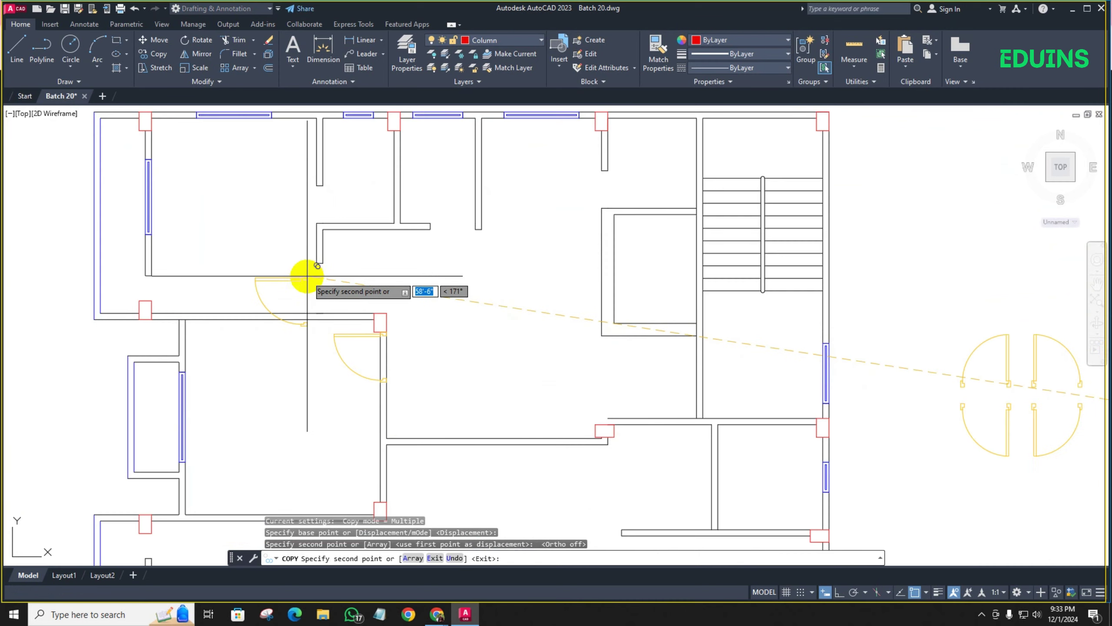
scroll(438, 275, "down", 5)
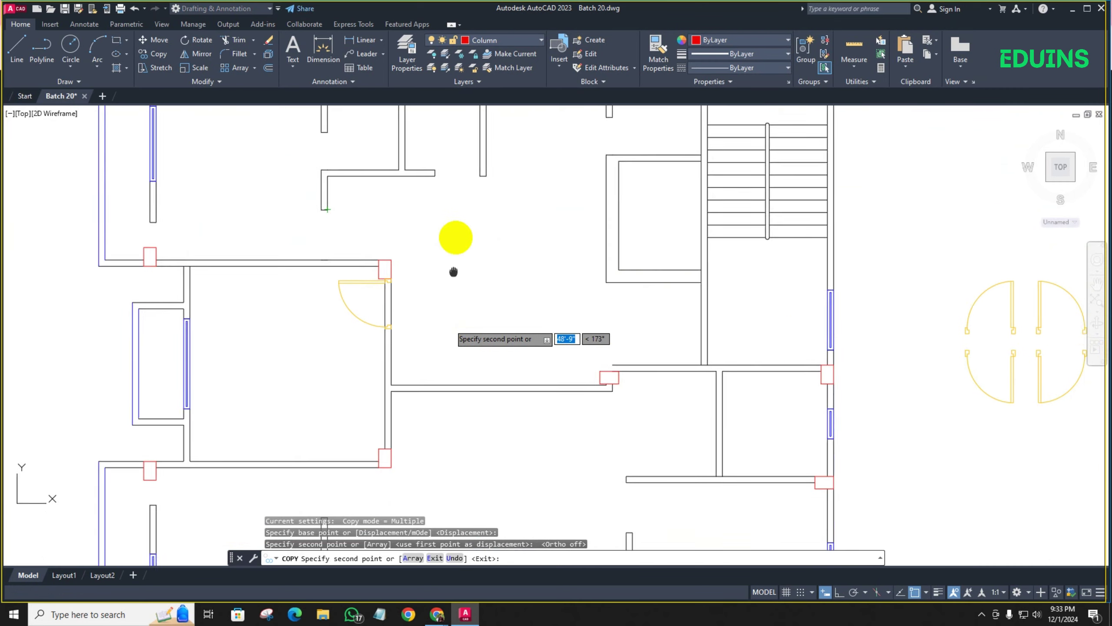
scroll(377, 337, "up", 4)
scroll(386, 345, "up", 2)
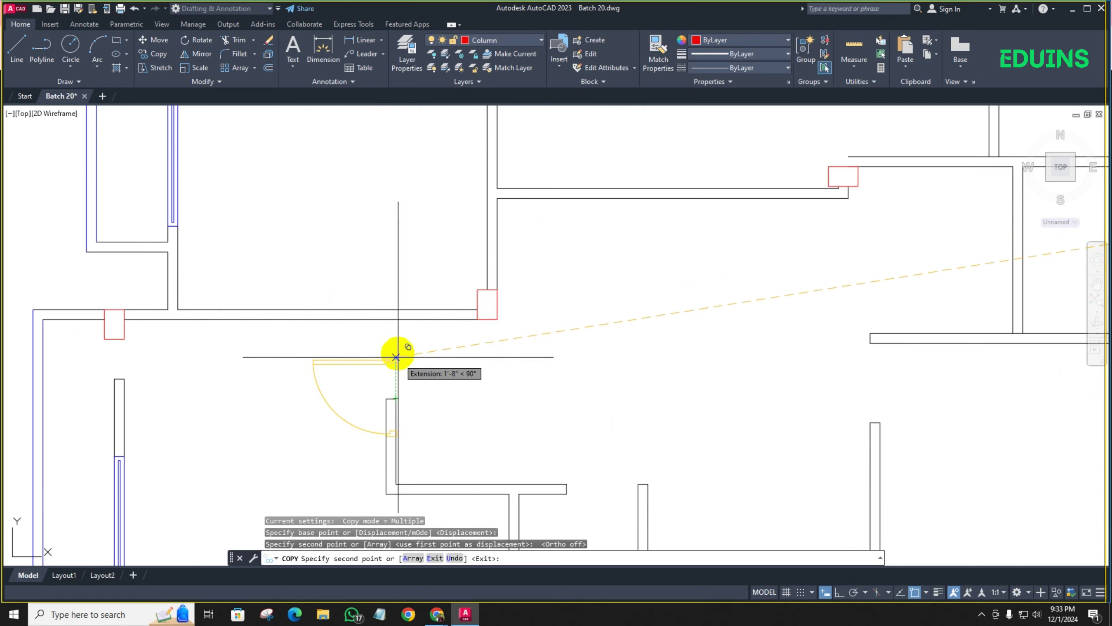
left_click(395, 319)
Examine the remaining wall openings across the floor plan for this door orientation, and end the copying
scroll(396, 319, "down", 3)
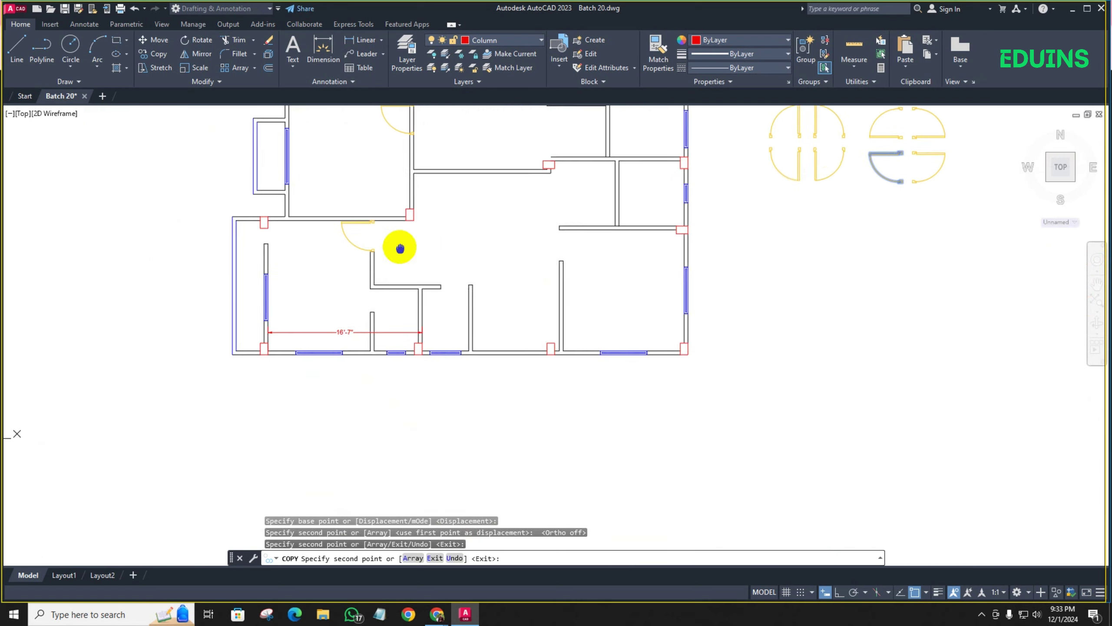
scroll(556, 245, "up", 2)
middle_click_drag(548, 248, 446, 322)
scroll(436, 295, "down", 2)
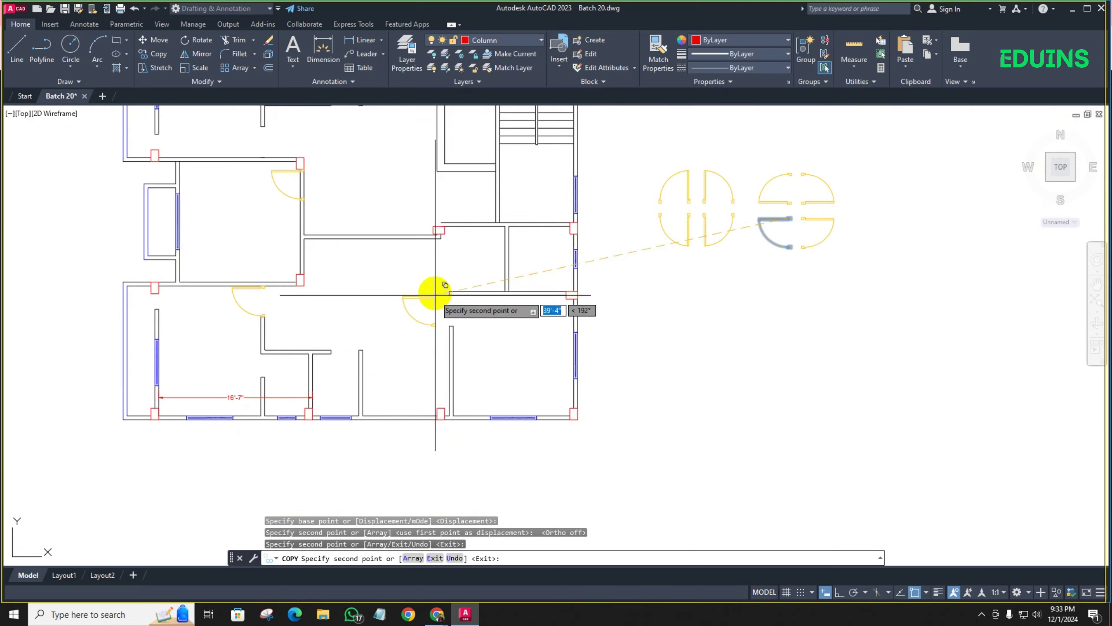
scroll(493, 216, "down", 2)
middle_click_drag(469, 187, 425, 301)
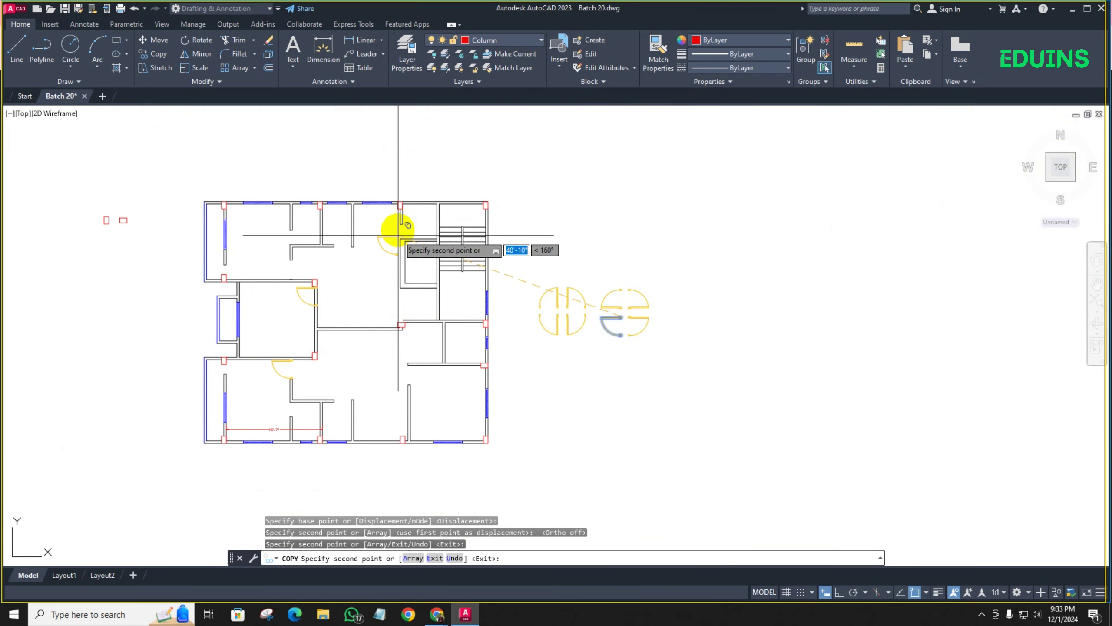
scroll(398, 236, "up", 2)
scroll(322, 259, "down", 2)
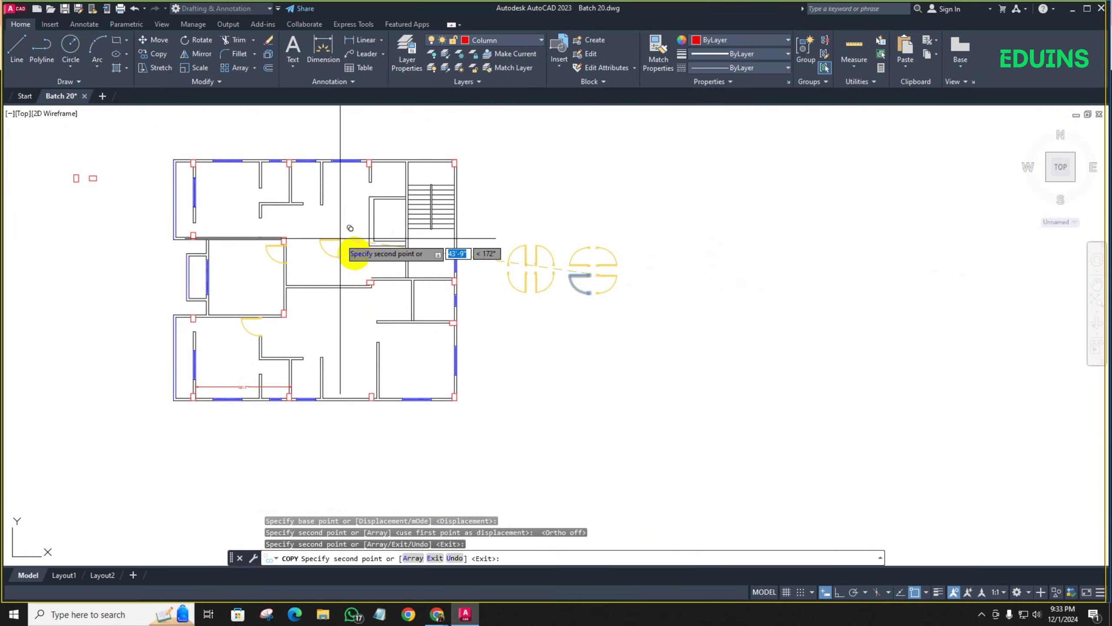
key("Escape")
Move the rotated set's lower-right door by its frame corner to the lower-right room's opening, under the left end of its upper wall
scroll(562, 287, "up", 2)
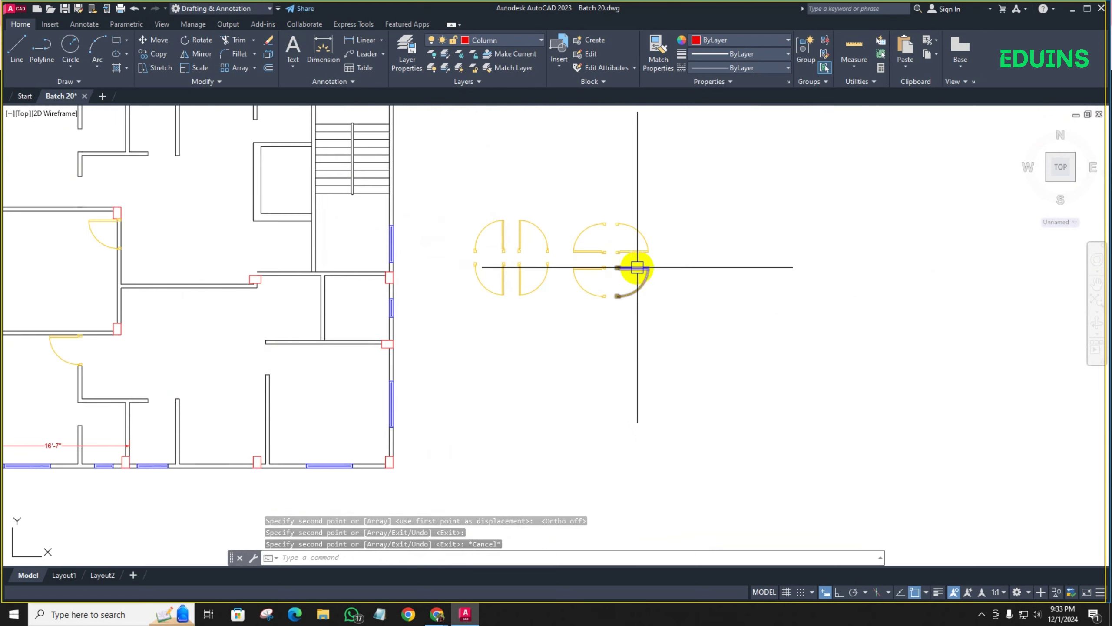
scroll(619, 272, "up", 2)
scroll(617, 272, "up", 7)
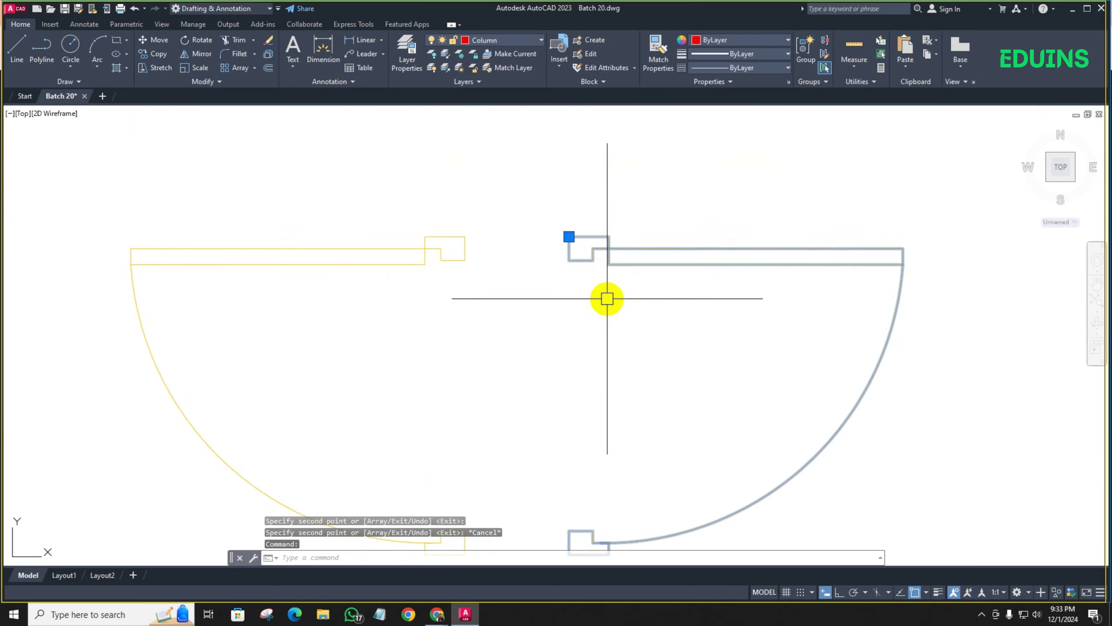
type("m")
key("Return")
left_click(569, 237)
scroll(547, 254, "down", 4)
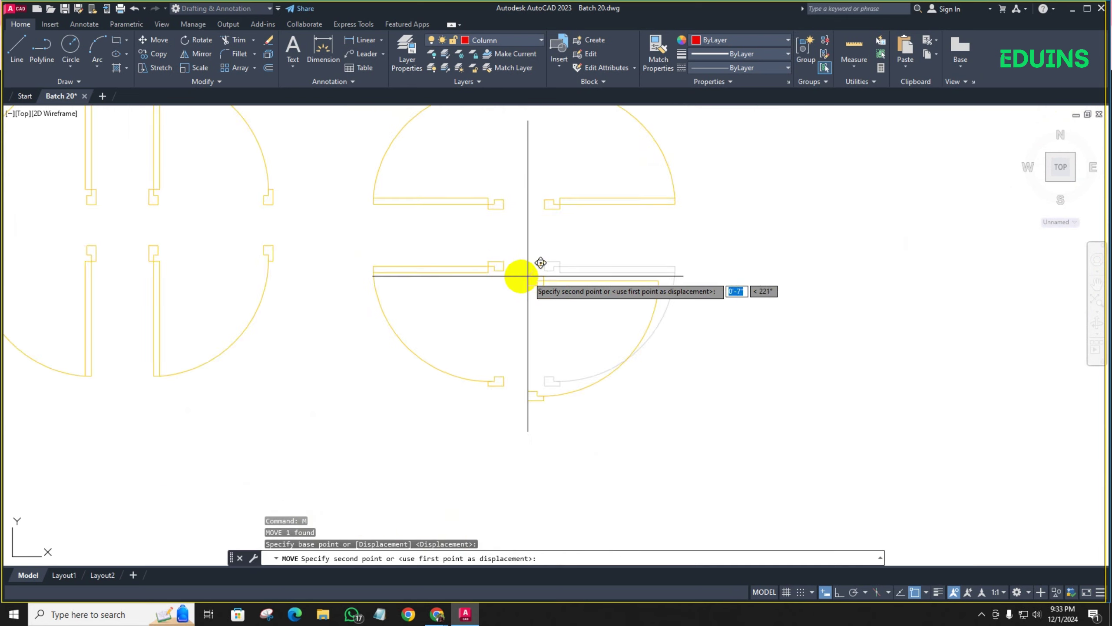
scroll(409, 318, "down", 3)
scroll(273, 367, "up", 4)
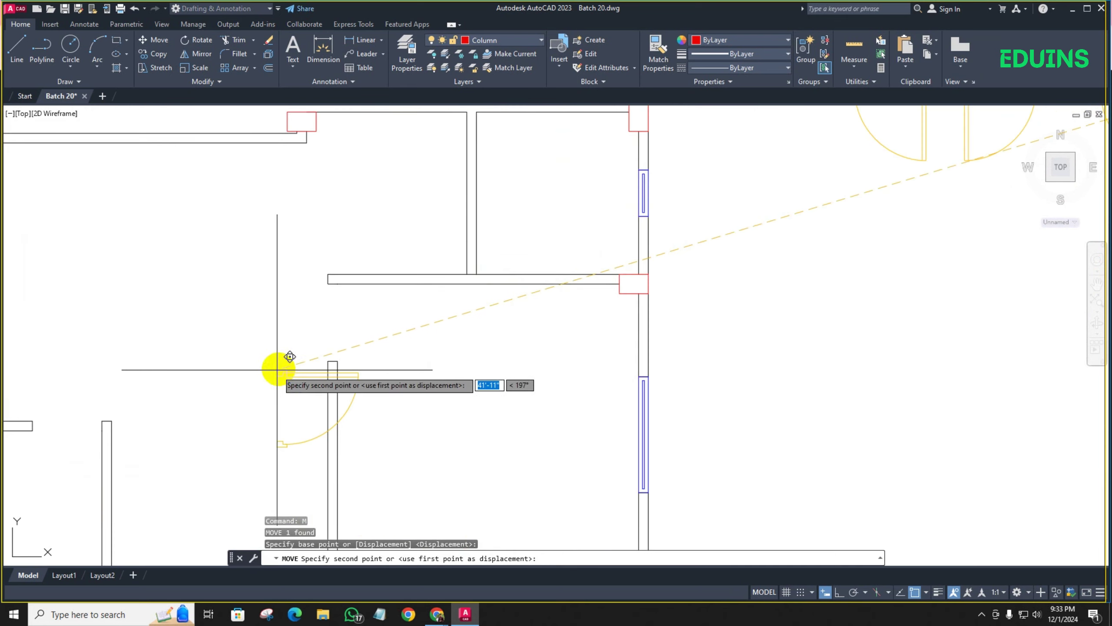
left_click(329, 284)
Copy the door in the lower-right room back to the empty lower-right place in the rotated door set
scroll(329, 284, "down", 6)
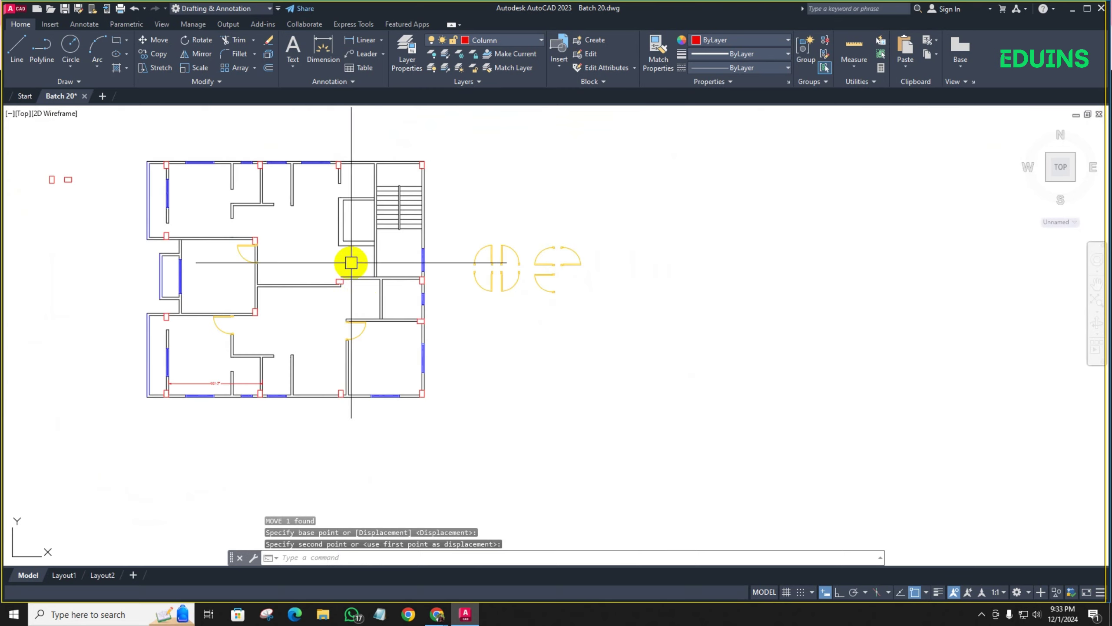
scroll(350, 228, "up", 2)
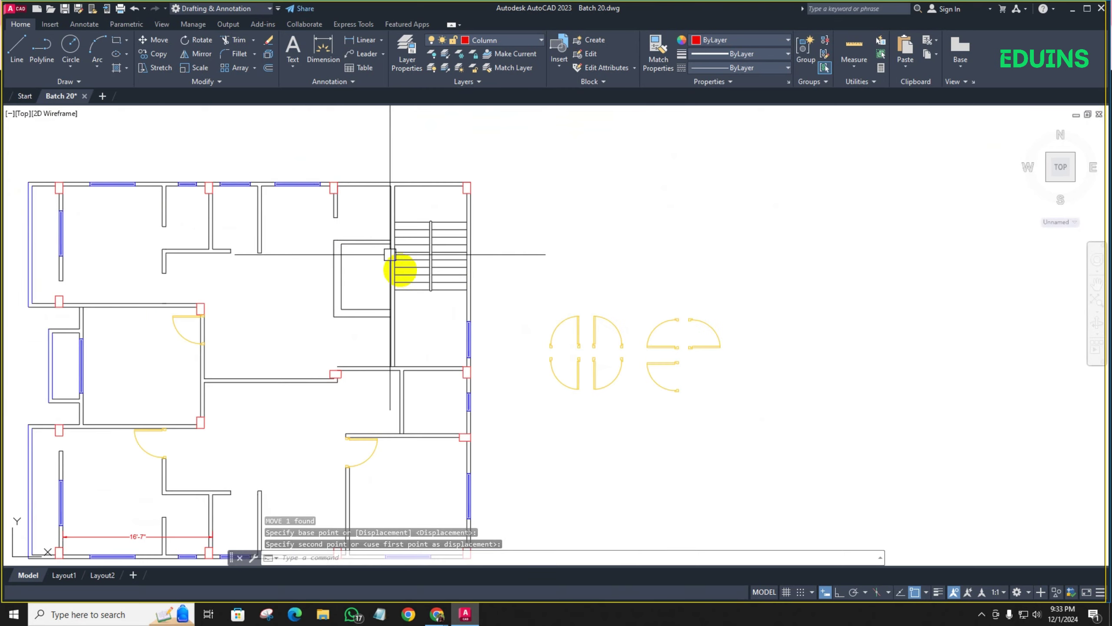
middle_click_drag(371, 393, 437, 323)
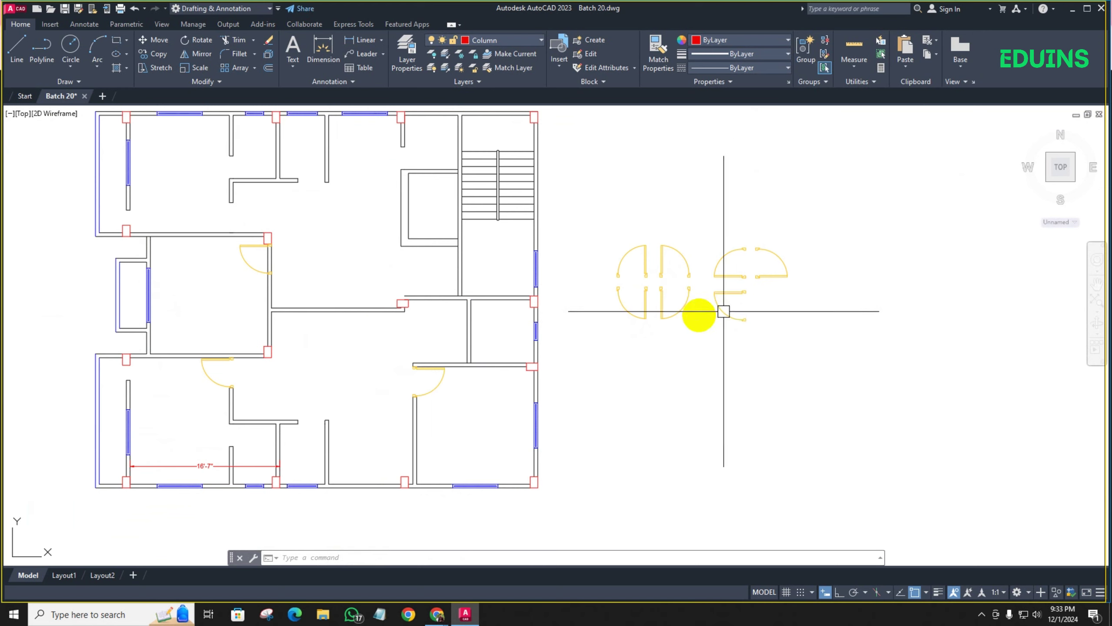
key("Return")
left_click(455, 403)
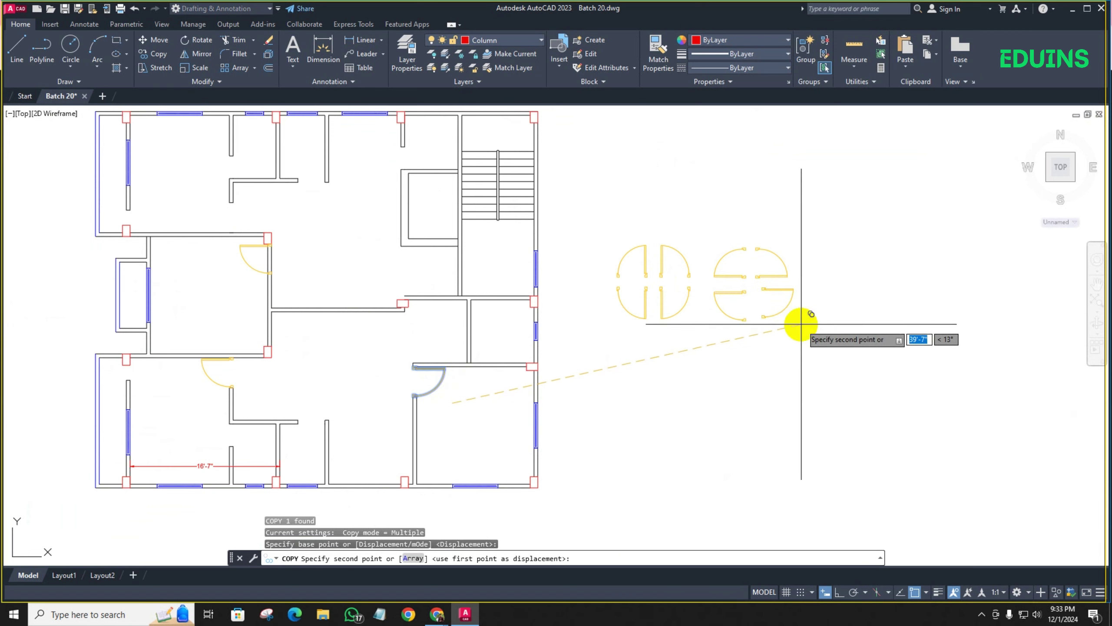
left_click(796, 326)
key("Escape")
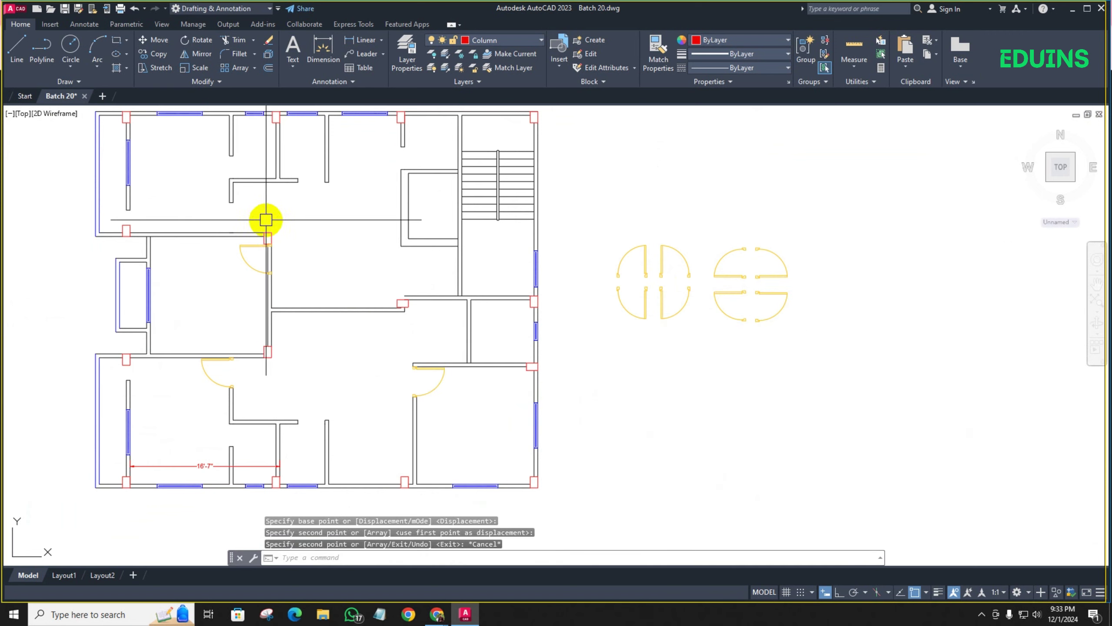
Copy the rotated set's upper-left door by its frame corner into the upper-left bedroom's opening, seated on the lower wall
scroll(266, 220, "up", 2)
scroll(208, 194, "down", 5)
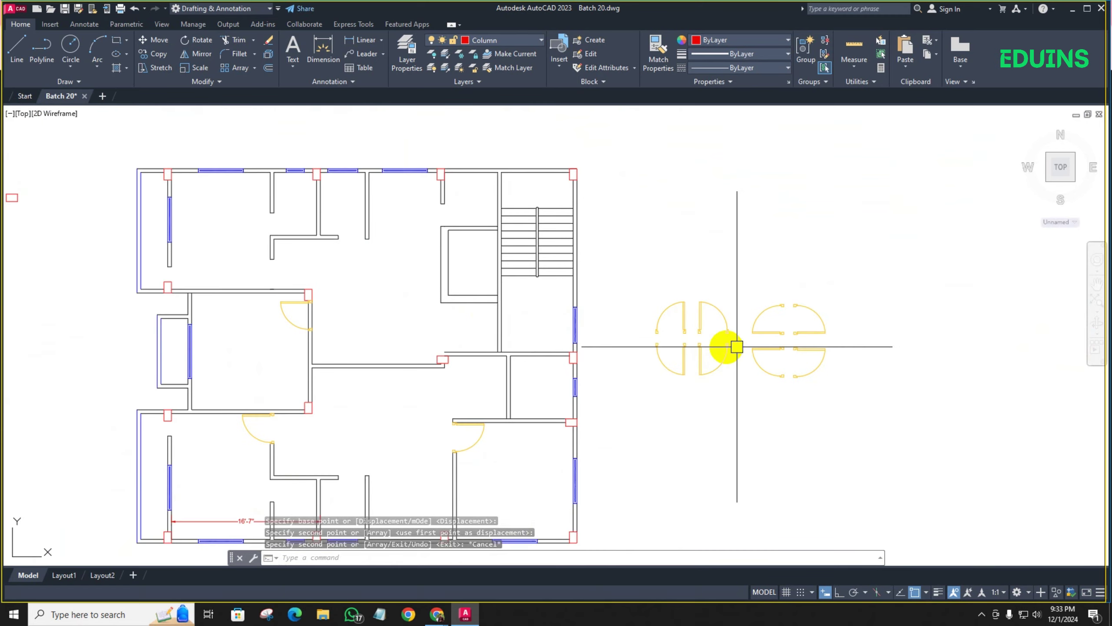
left_click(783, 332)
scroll(783, 343, "up", 2)
scroll(783, 344, "up", 2)
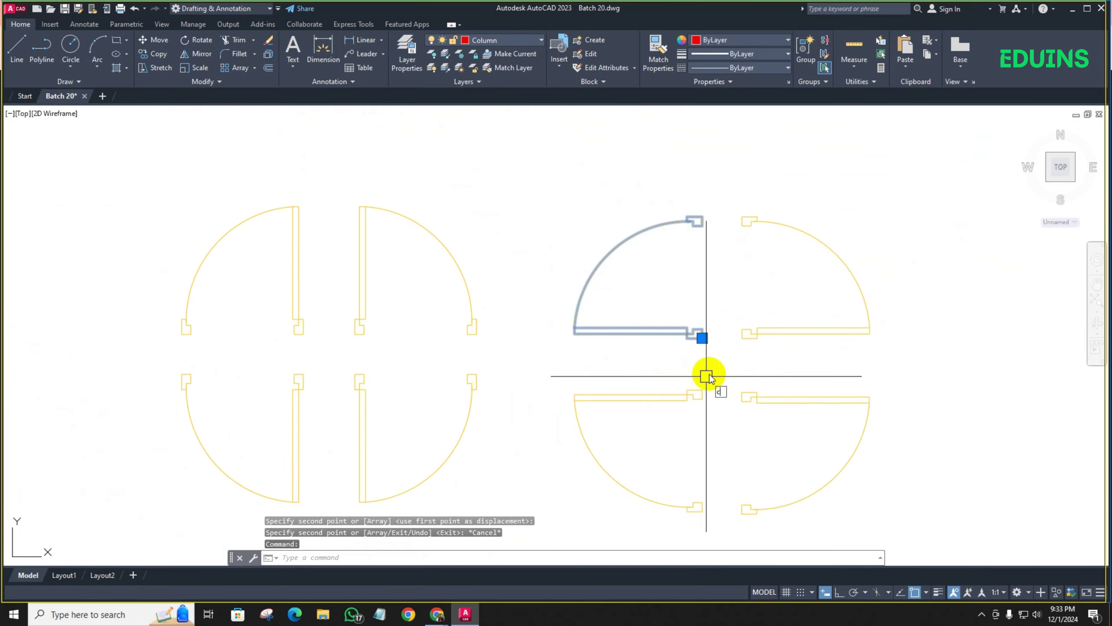
key("space")
scroll(708, 354, "up", 4)
left_click(694, 322)
scroll(668, 339, "down", 11)
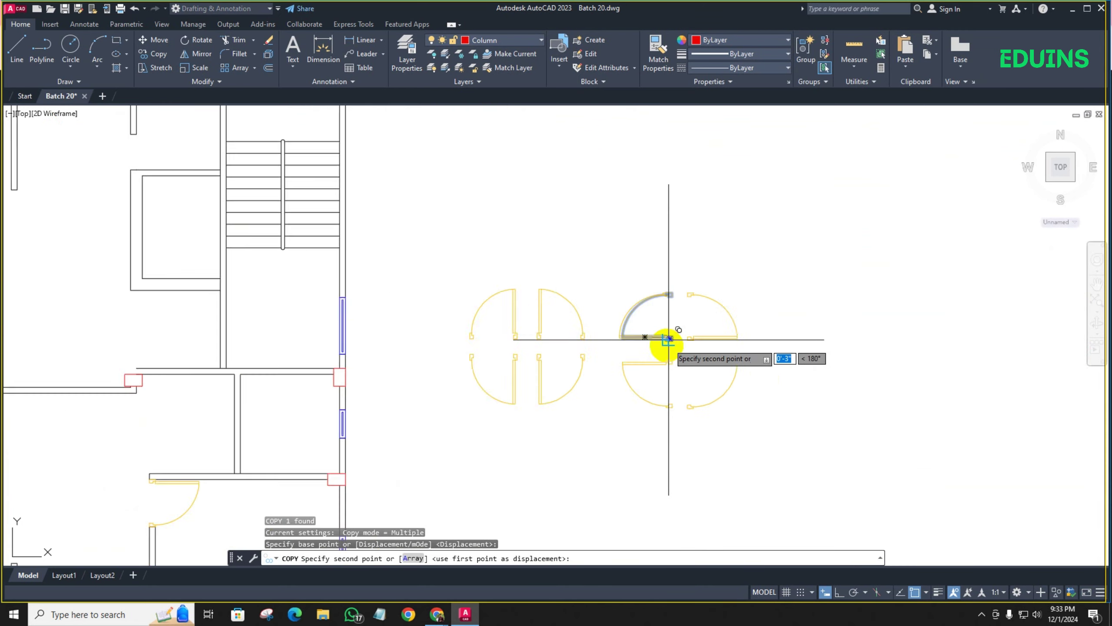
scroll(323, 298, "up", 6)
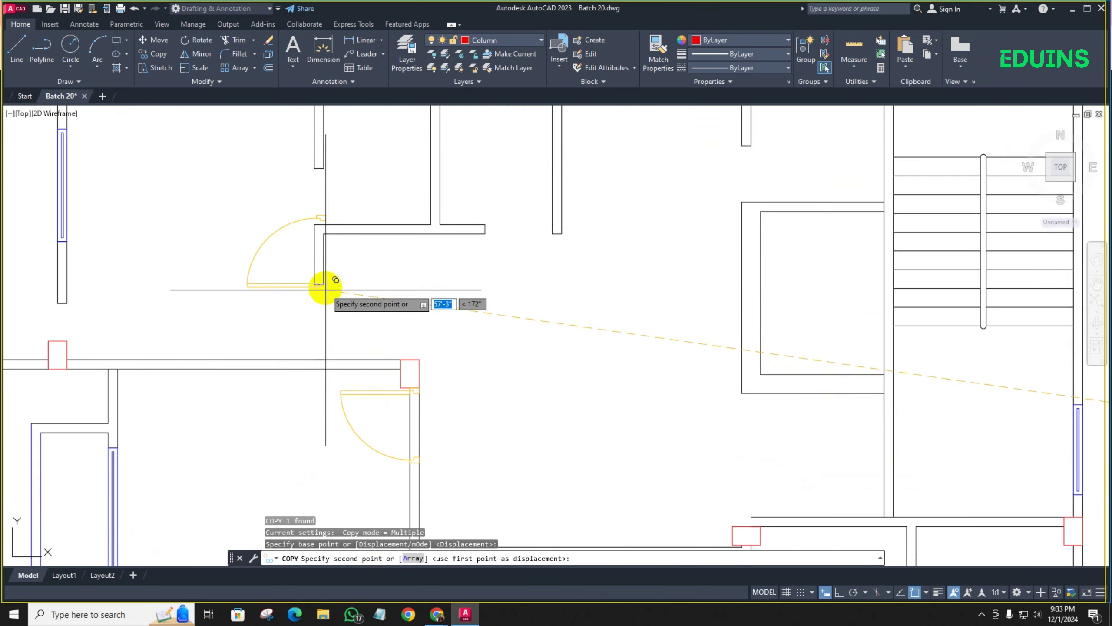
left_click(324, 357)
scroll(350, 319, "down", 3)
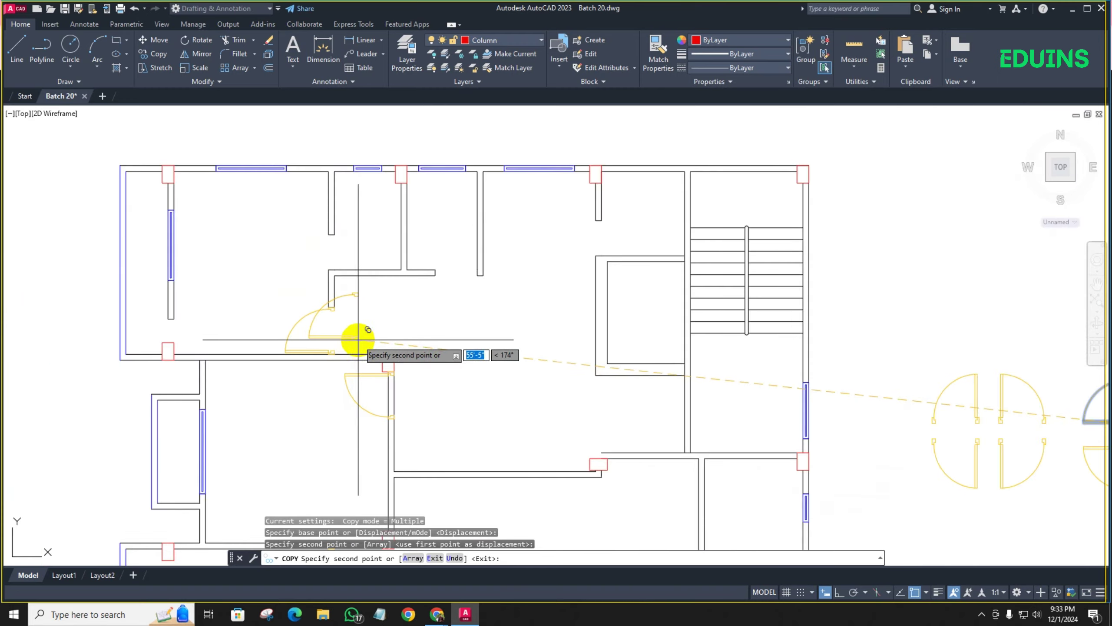
scroll(339, 298, "down", 4)
key("Escape")
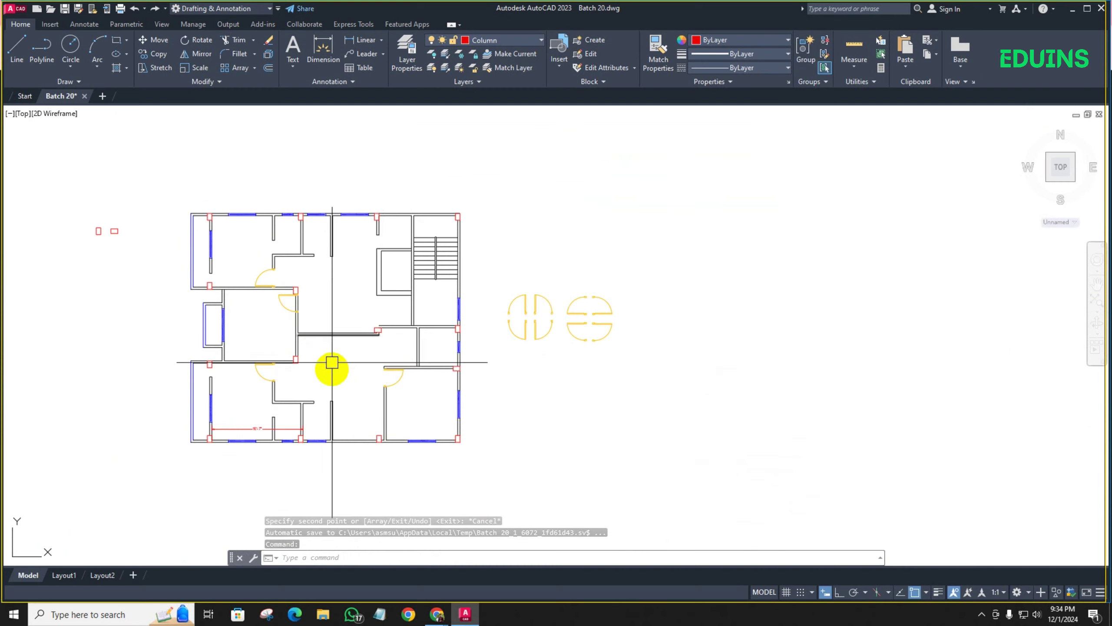
Trim the wall lines out of the middle-left bedroom's door opening and from inside both door frames below the column
scroll(300, 304, "up", 8)
middle_click_drag(300, 303, 349, 357)
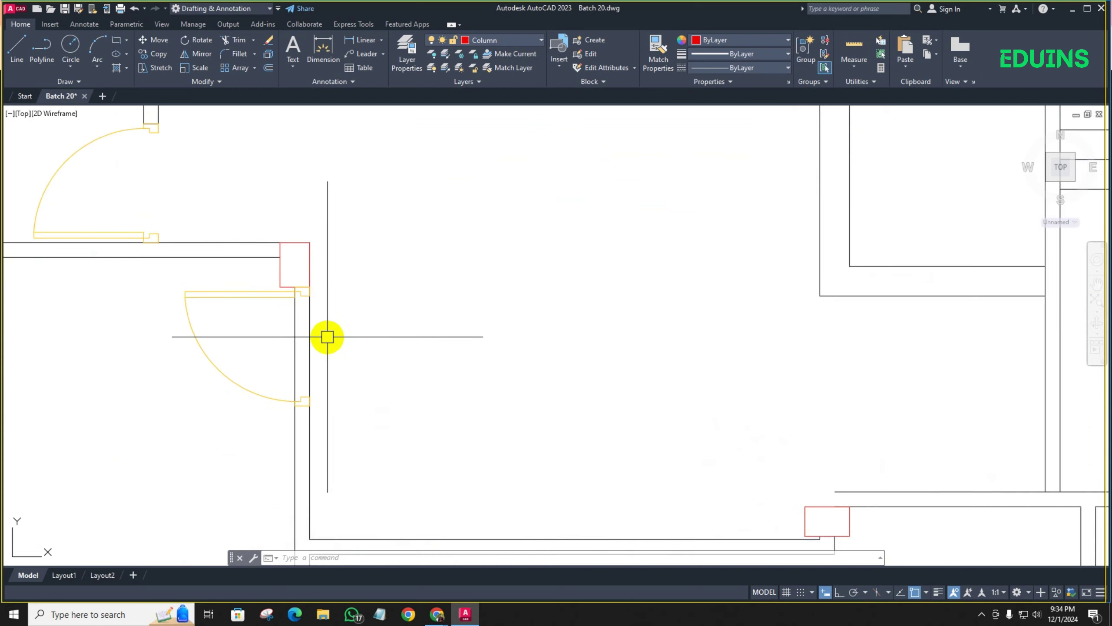
key("Return")
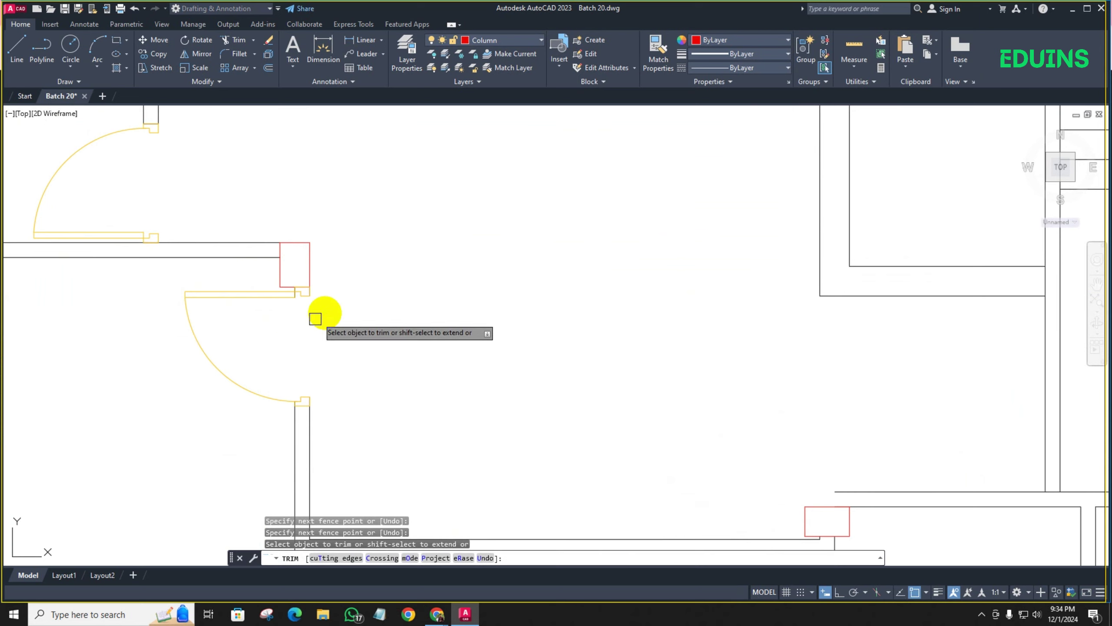
scroll(332, 291, "up", 6)
mouse_move(367, 289)
left_mouse_down()
mouse_move(191, 285)
mouse_move(265, 275)
mouse_move(228, 277)
left_mouse_up()
scroll(283, 309, "down", 4)
middle_click_drag(294, 352, 301, 240)
scroll(302, 352, "up", 4)
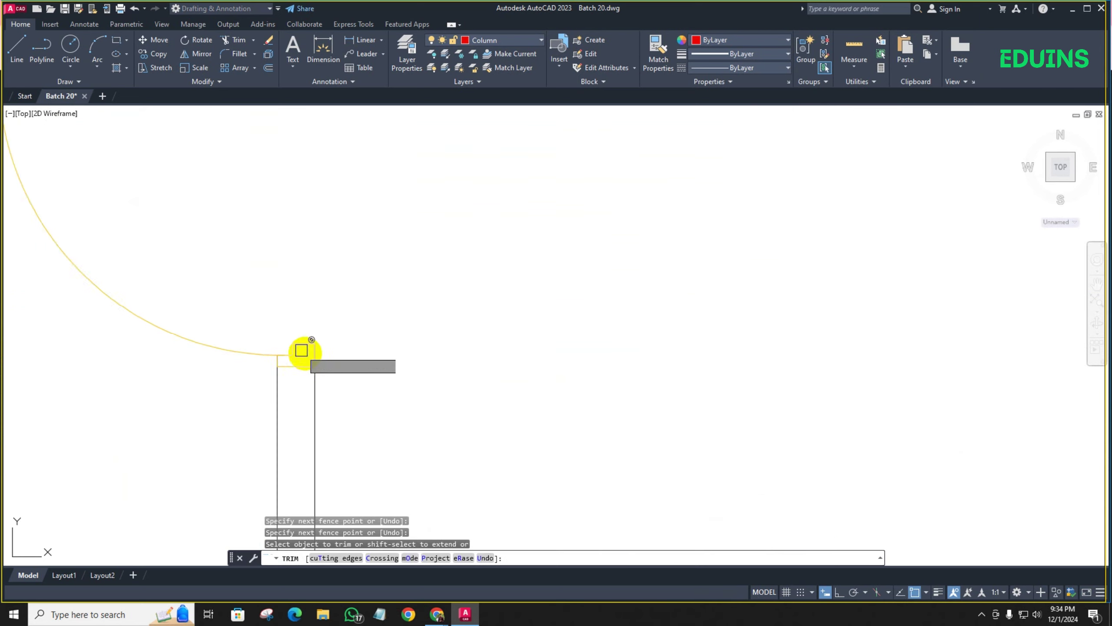
mouse_move(382, 348)
left_mouse_down()
mouse_move(246, 357)
mouse_move(289, 362)
left_mouse_up()
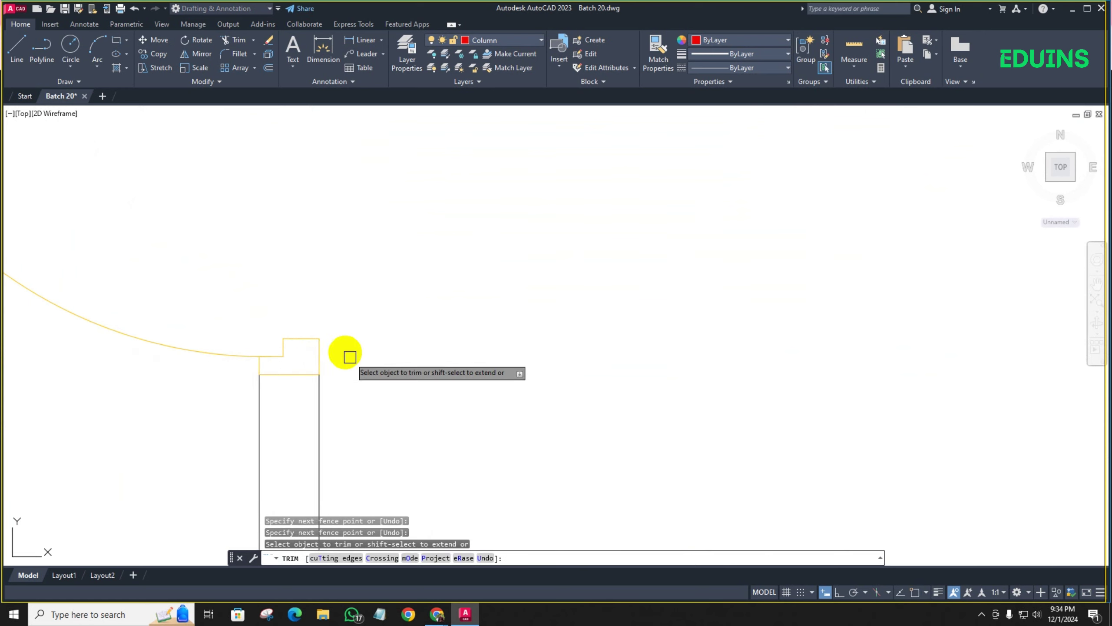
scroll(347, 355, "down", 6)
key("Escape")
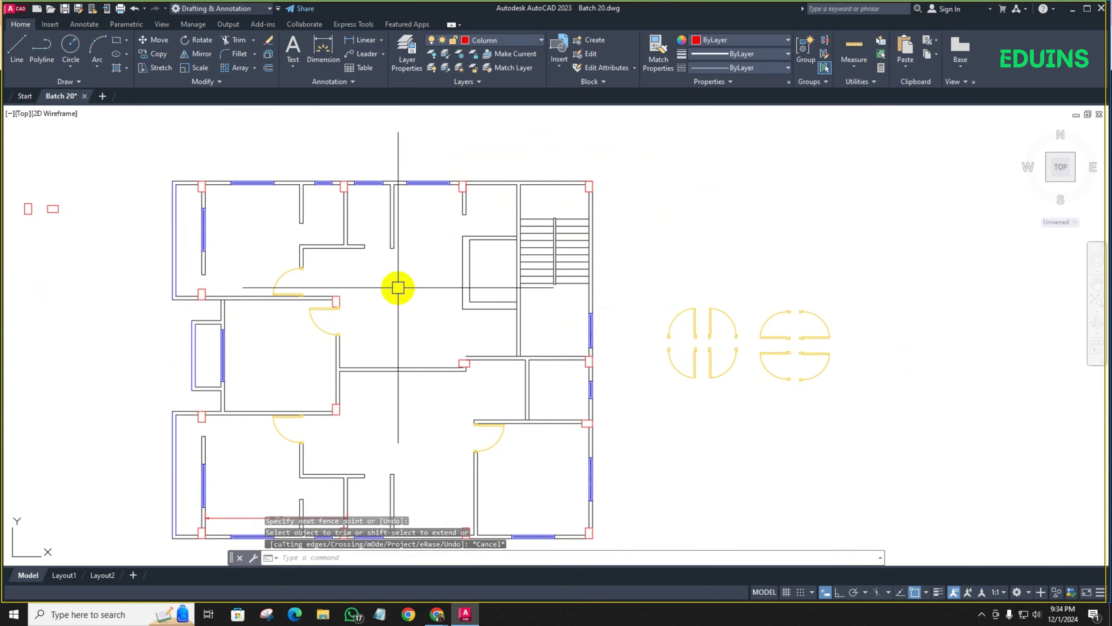
Trim away both lines of the wall running from the lift core's lower-right corner down to the wall below
middle_click_drag(398, 287, 354, 242)
middle_click_drag(440, 333, 381, 283)
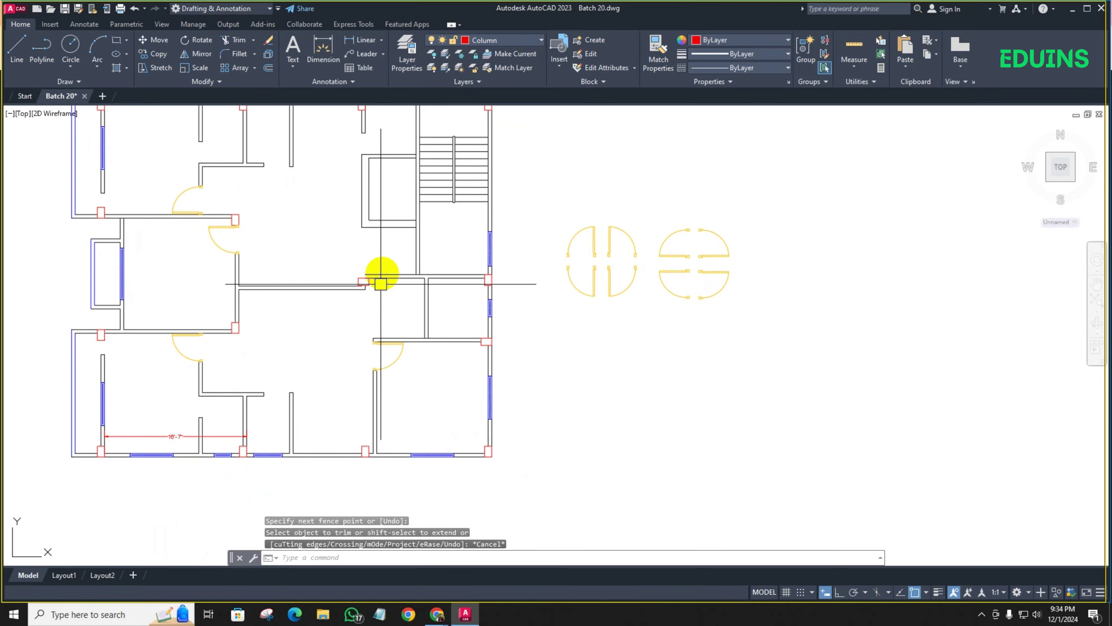
scroll(405, 250, "up", 2)
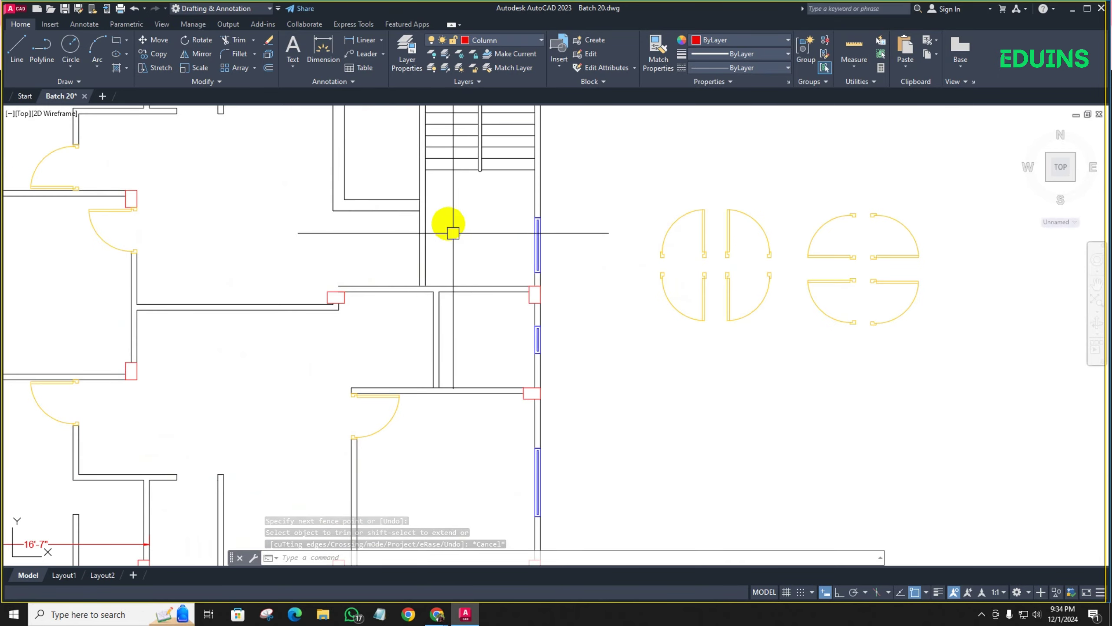
type("EX")
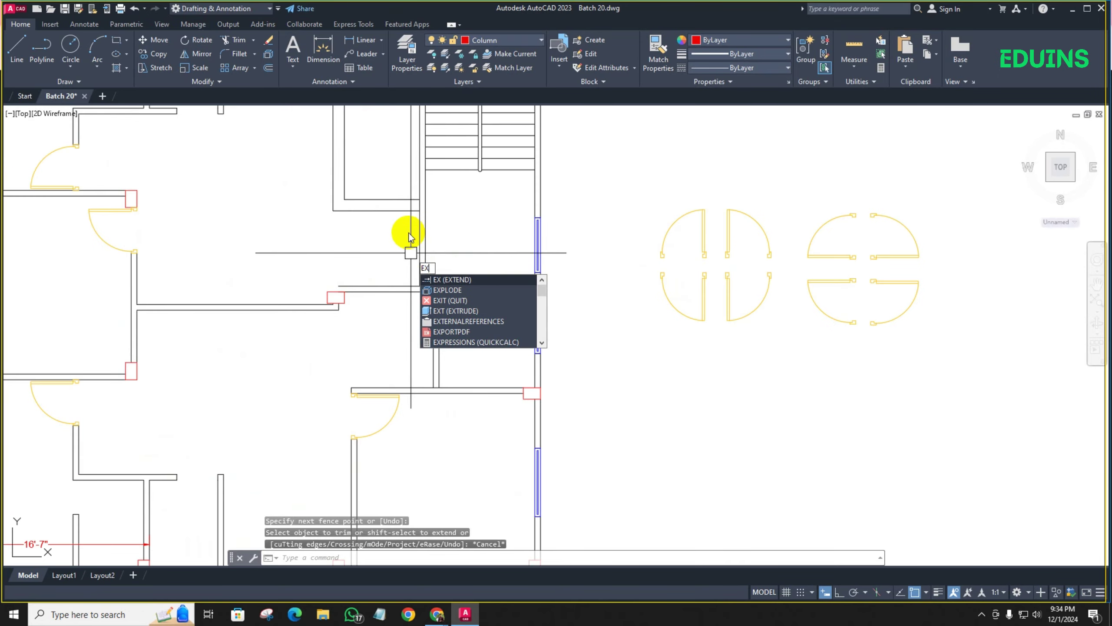
key("Return")
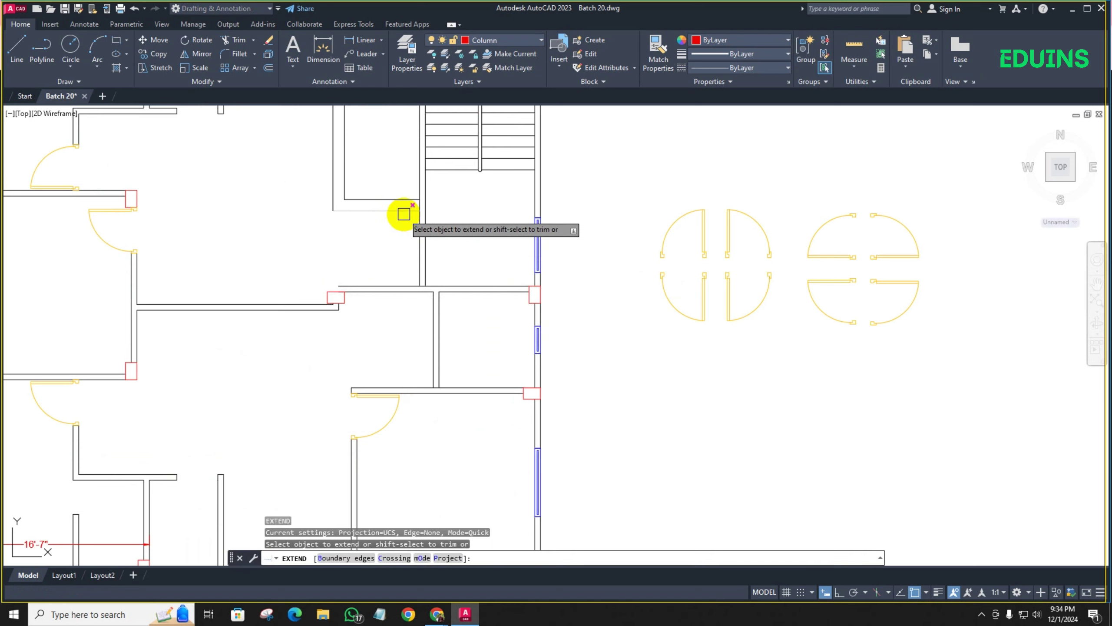
left_click(442, 245, "shift")
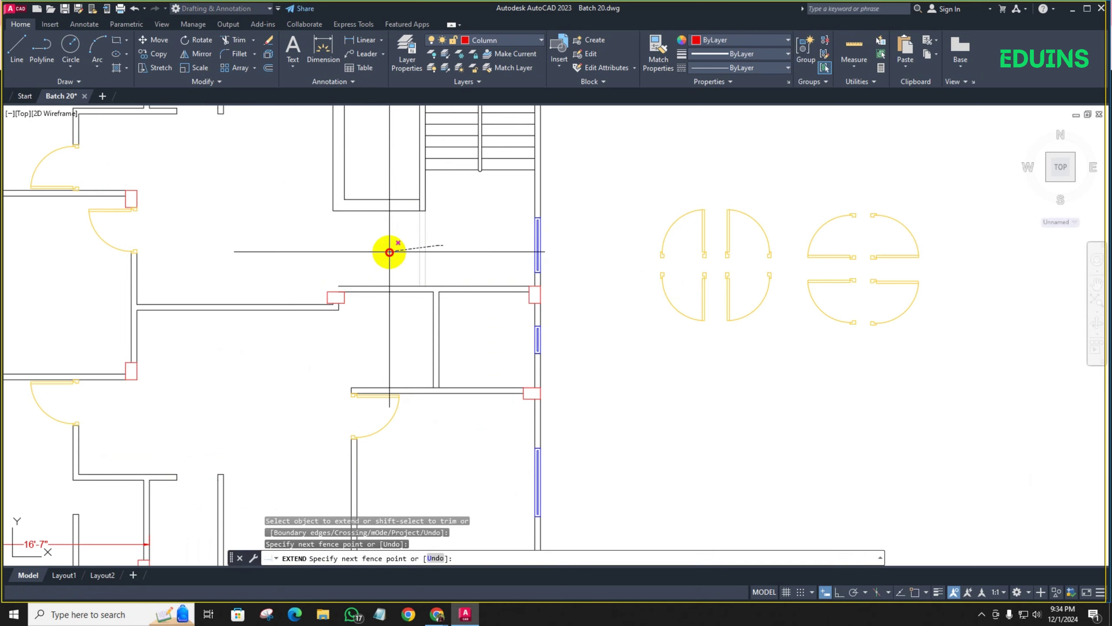
left_click(389, 251, "shift")
scroll(404, 252, "down", 2)
mouse_move(413, 250)
middle_mouse_down()
mouse_move(458, 238)
mouse_move(425, 249)
mouse_move(392, 218)
middle_mouse_up()
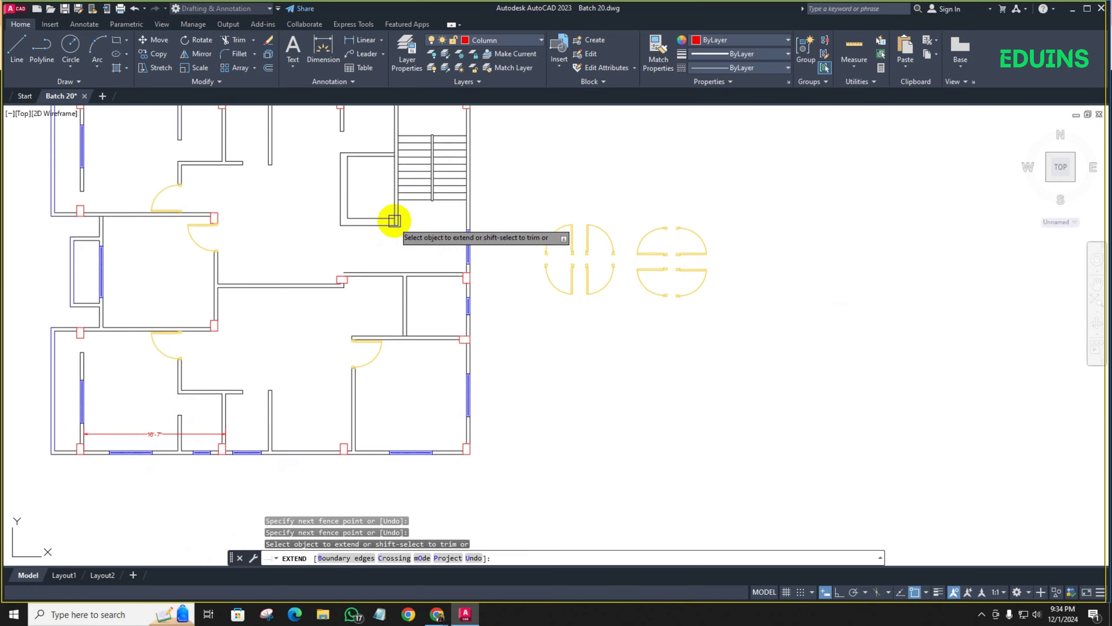
scroll(394, 221, "up", 5)
scroll(390, 220, "down", 4)
mouse_move(397, 298)
middle_mouse_down()
mouse_move(352, 301)
mouse_move(359, 267)
middle_mouse_up()
key("space")
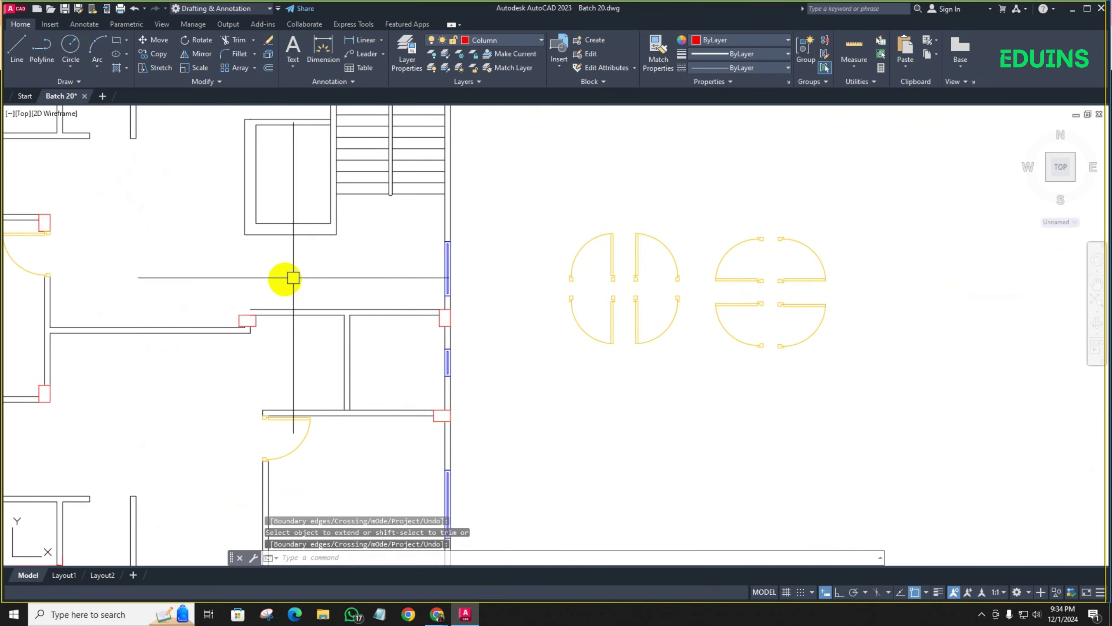
Try to fillet the short wall line under the central column with the lower line of the wall running right, and undo
middle_click_drag(276, 285, 303, 281)
scroll(303, 280, "up", 4)
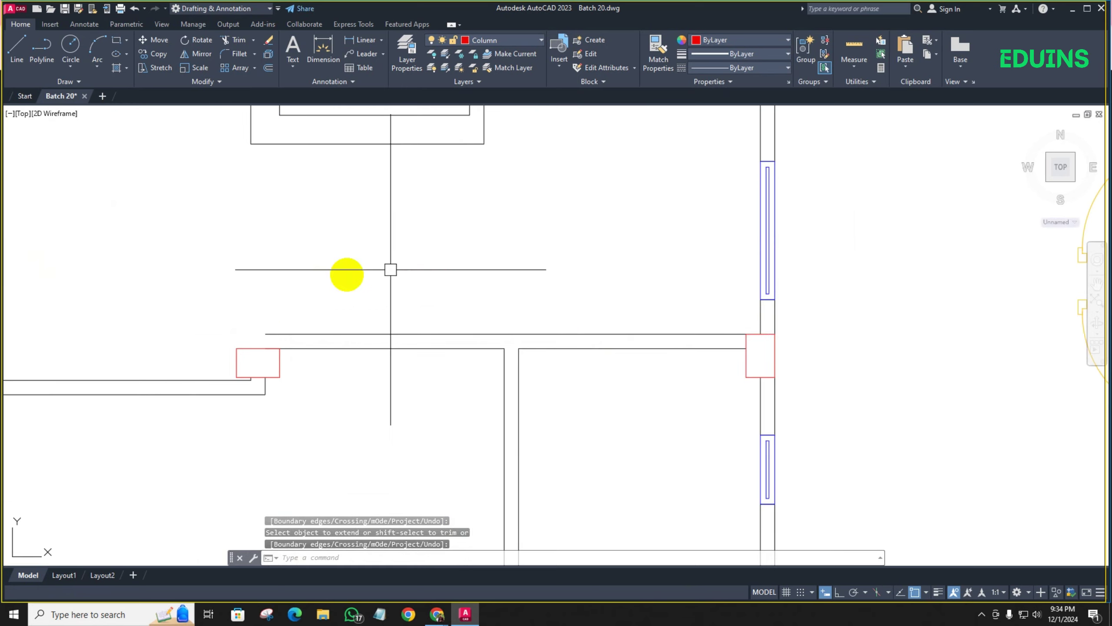
middle_click_drag(391, 269, 484, 243)
key("space")
left_click(373, 306)
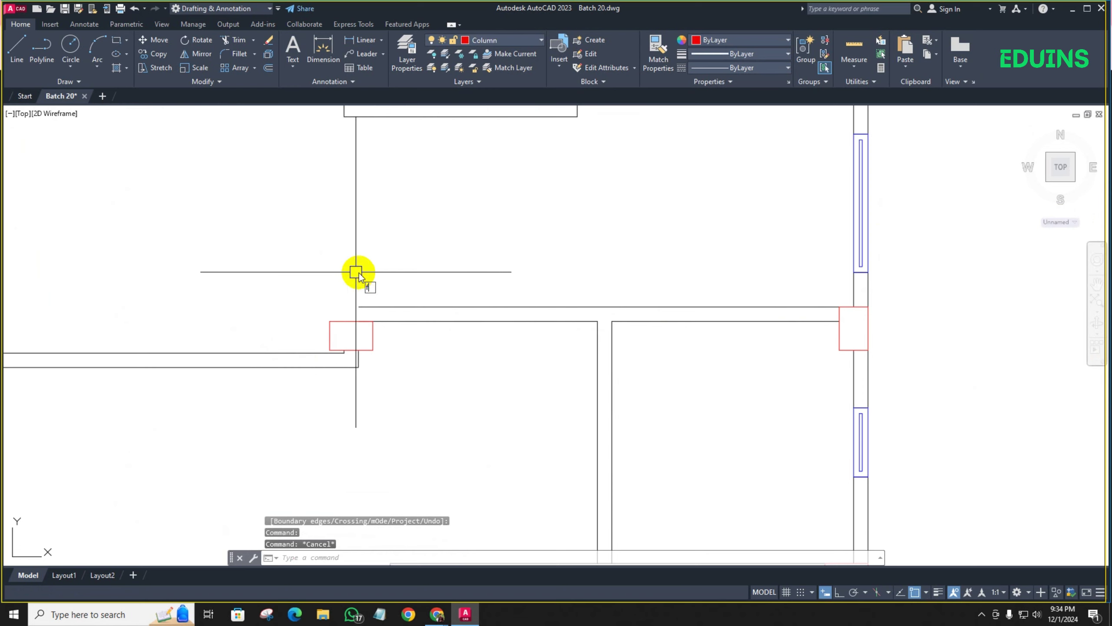
key("Return")
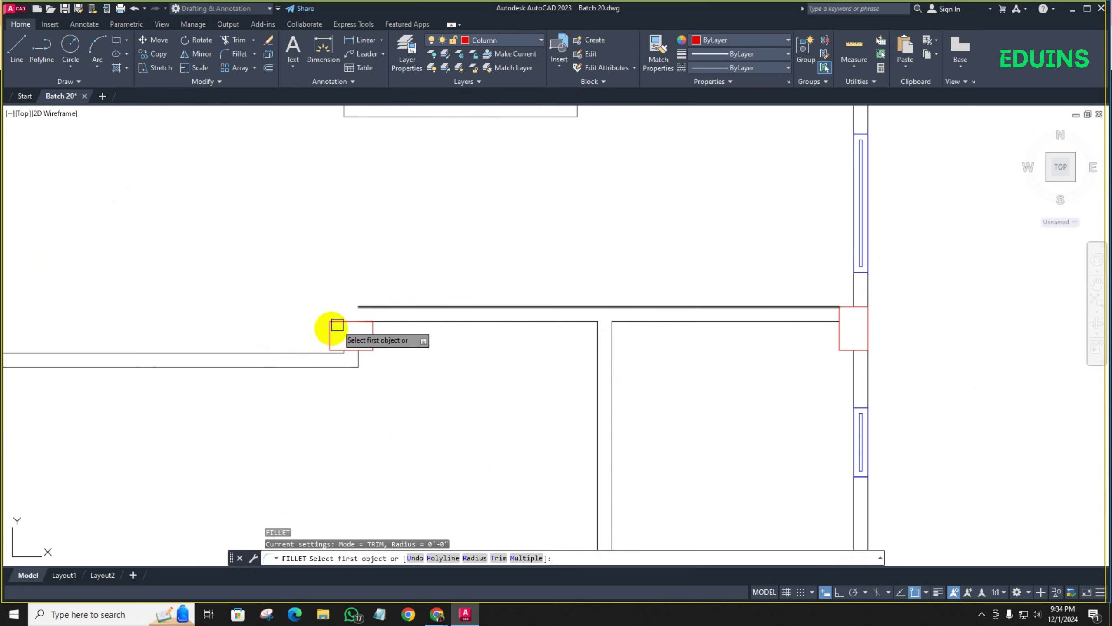
scroll(340, 354, "up", 8)
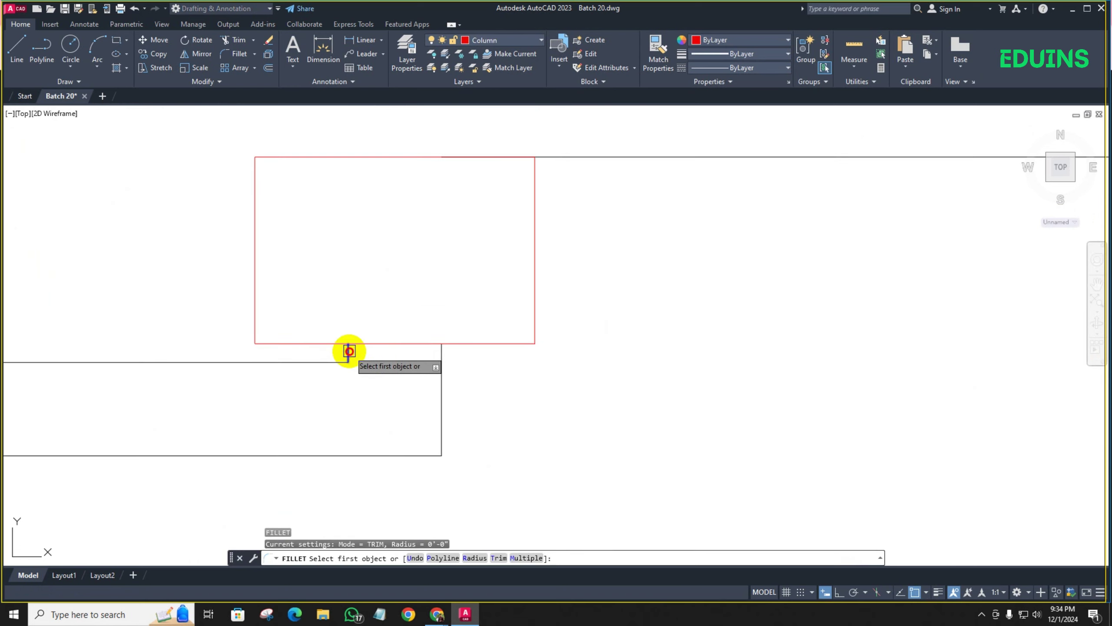
left_click(349, 351)
left_click(586, 157)
scroll(526, 221, "down", 5)
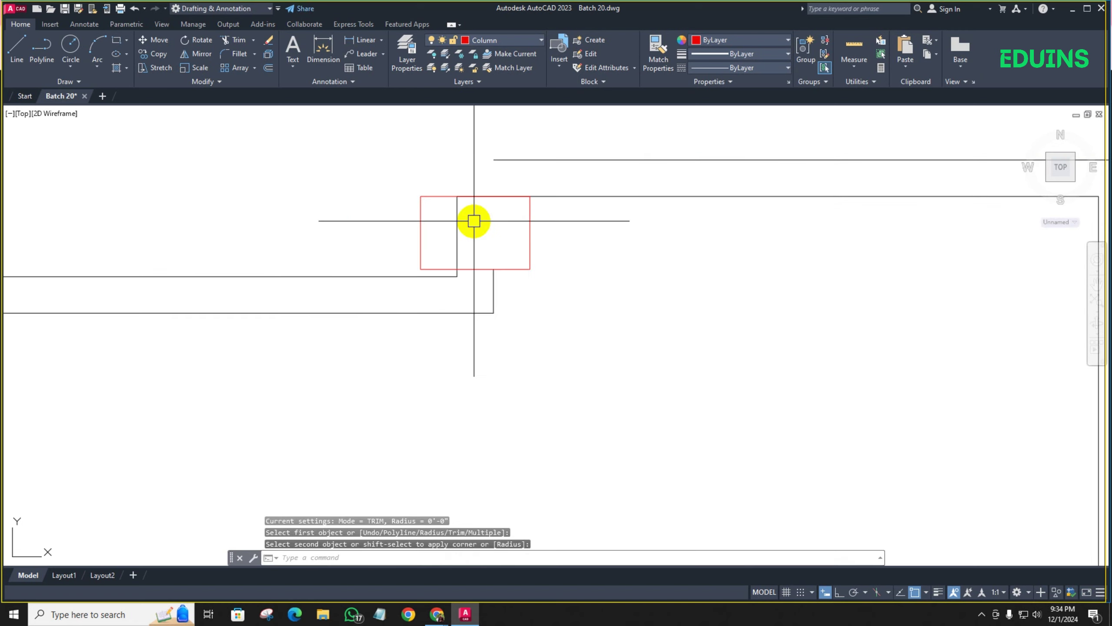
middle_click_drag(474, 221, 380, 246)
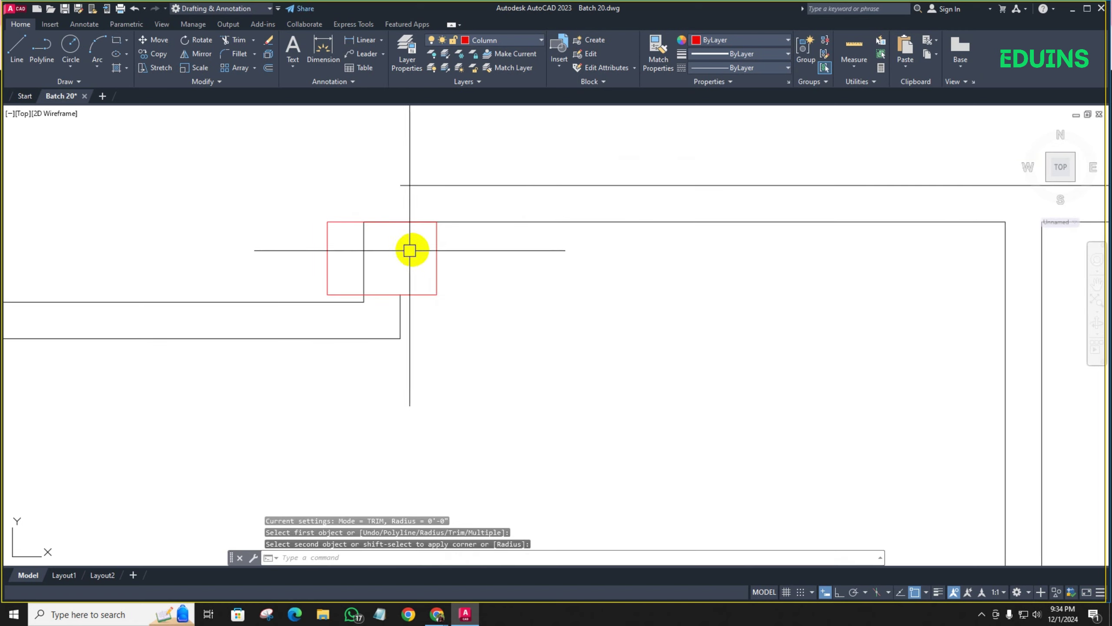
key("ctrl+z")
scroll(416, 249, "up", 4)
scroll(411, 253, "down", 3)
middle_click_drag(386, 246, 358, 263)
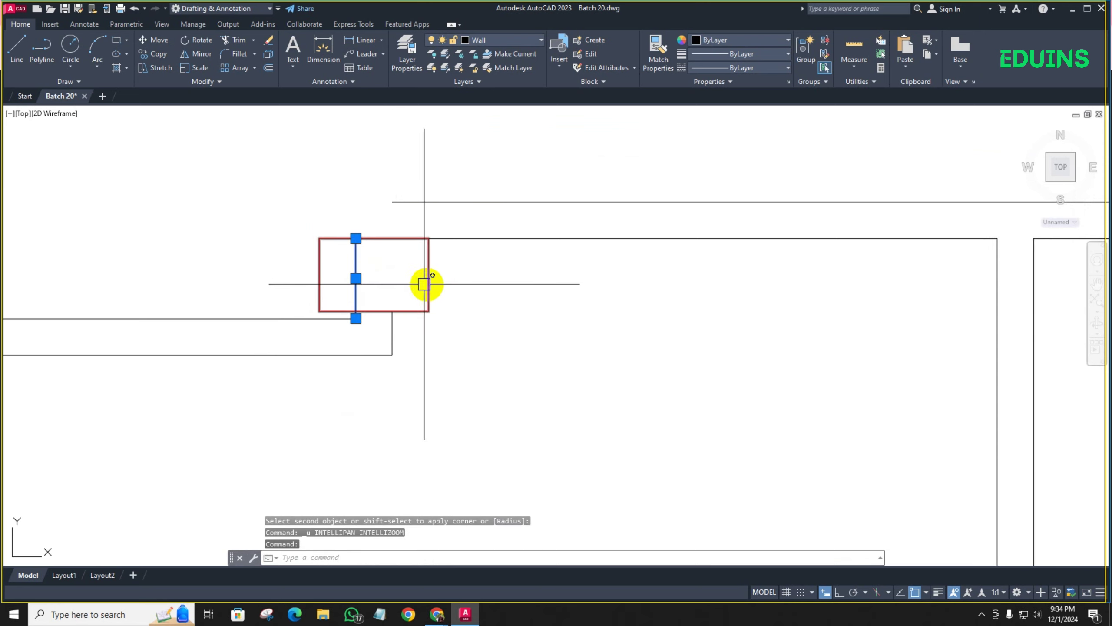
key("Escape")
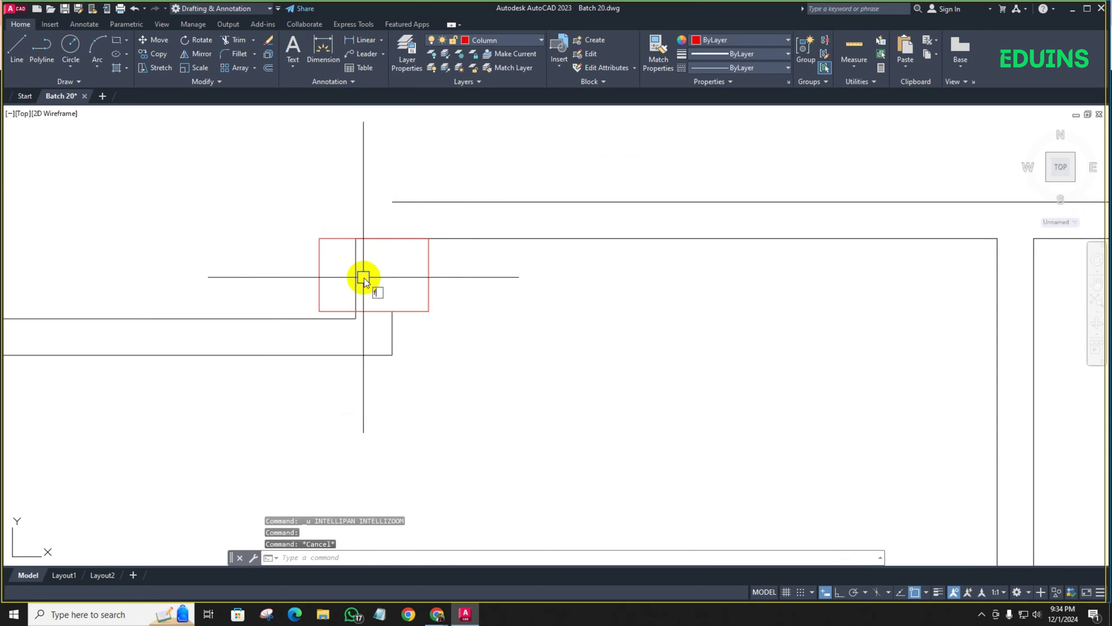
Fillet the vertical wall line through the central column with the upper line of the wall running right from it
key("Return")
left_click(356, 259)
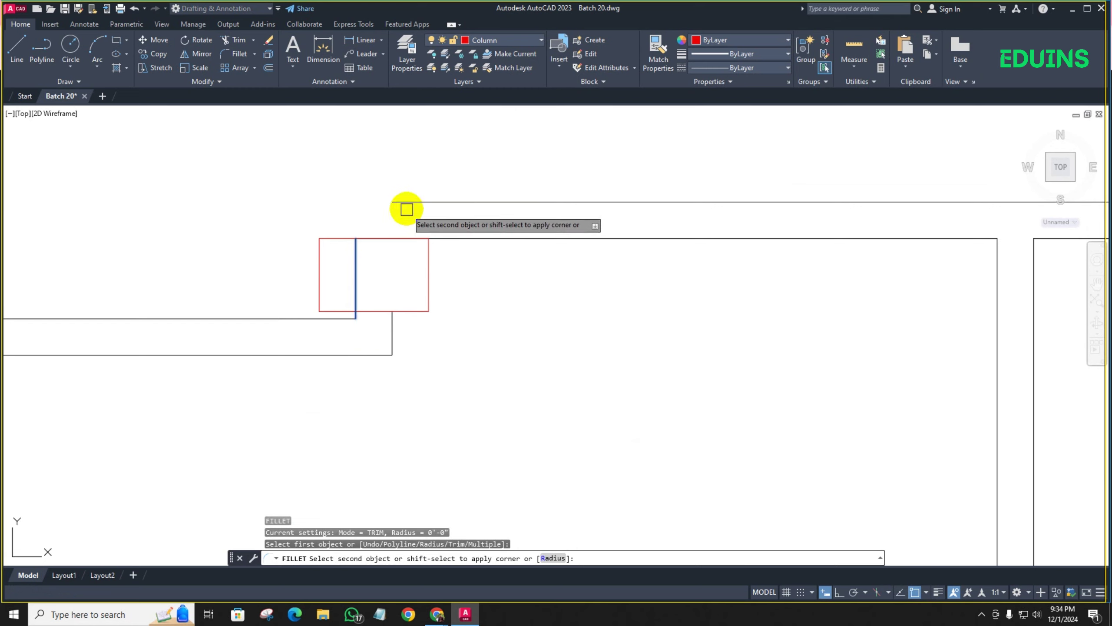
left_click(379, 266)
Trim the vertical wall line out of the central column's interior
type("tr")
key("Return")
left_click(348, 266)
scroll(372, 266, "down", 3)
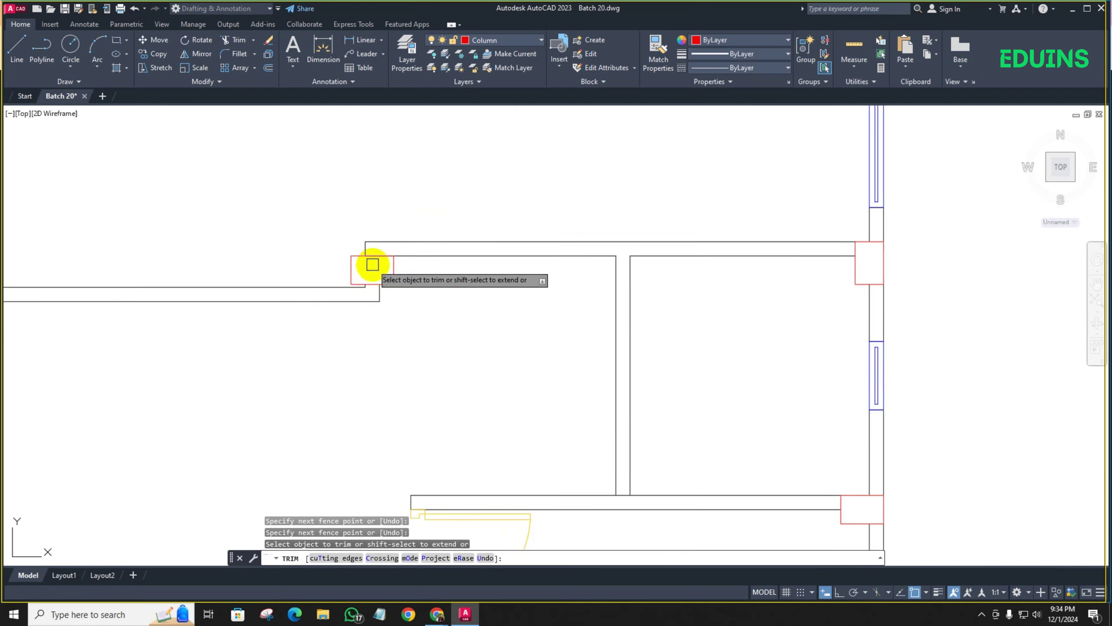
key("Return")
scroll(372, 287, "up", 6)
scroll(320, 228, "down", 4)
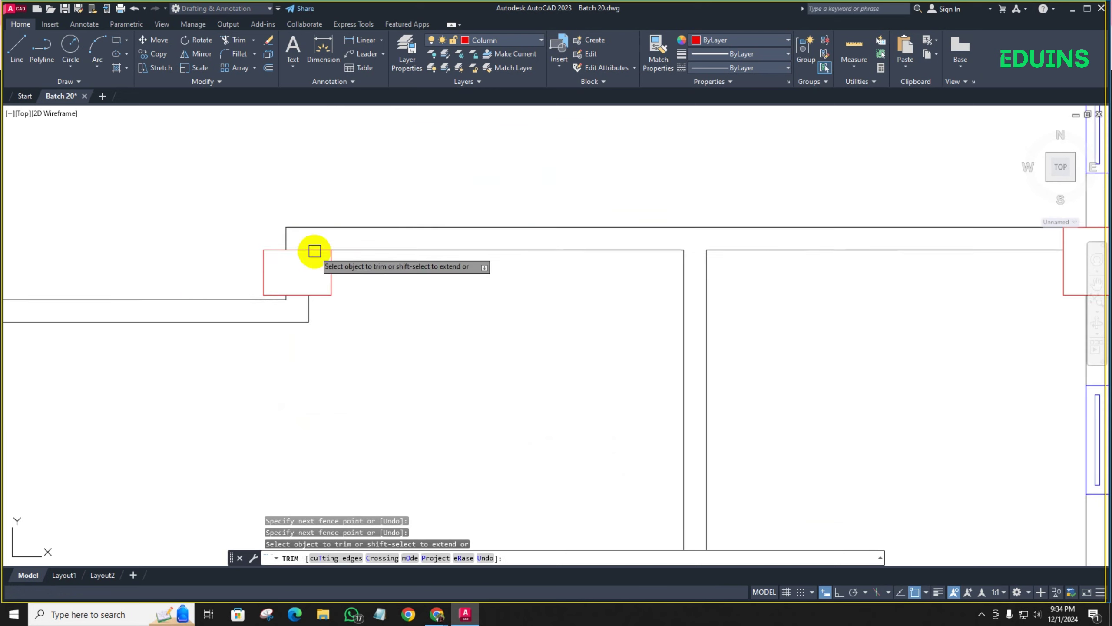
middle_click_drag(316, 249, 366, 298)
scroll(446, 298, "down", 5)
scroll(365, 272, "up", 2)
key("Escape")
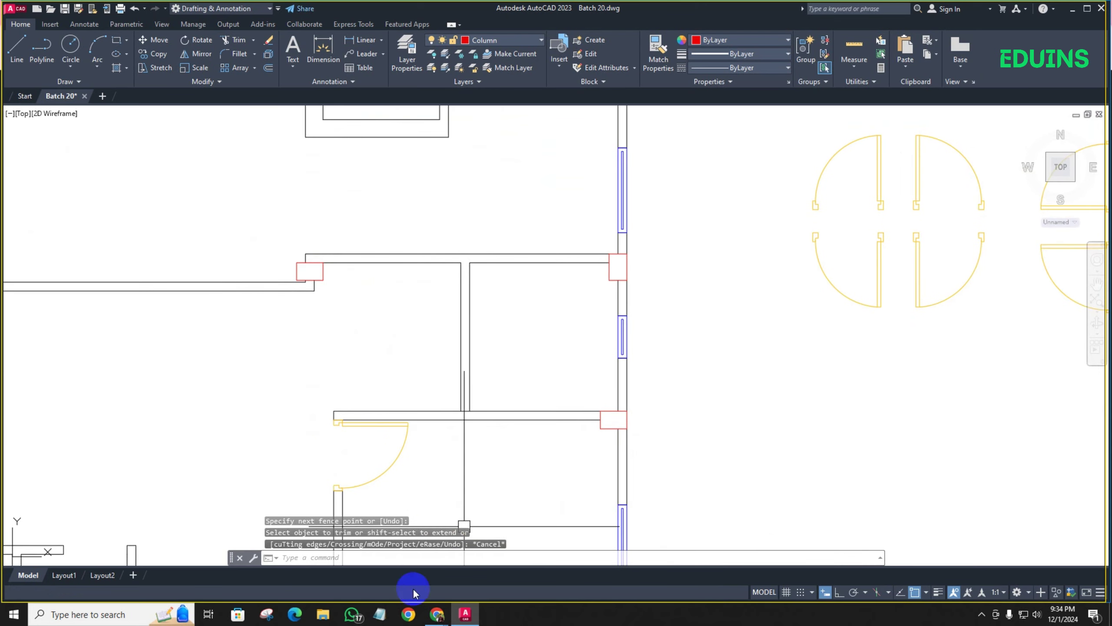
Switch to the Google Meet window to check the meeting participants, and return to AutoCAD
mouse_move(435, 618)
left_click(422, 557)
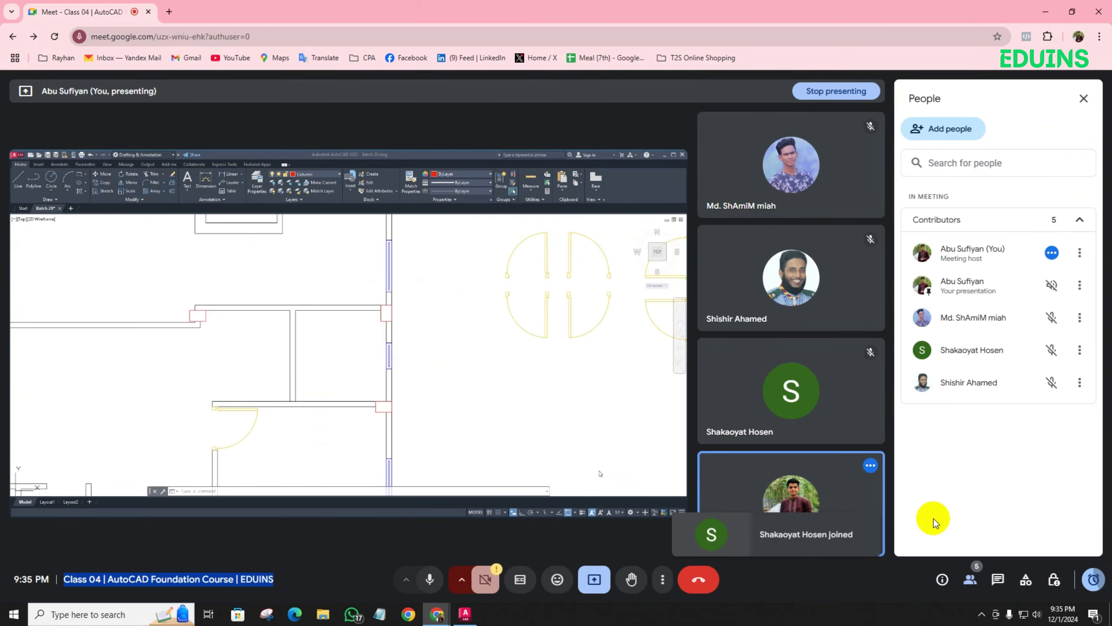
left_click(465, 614)
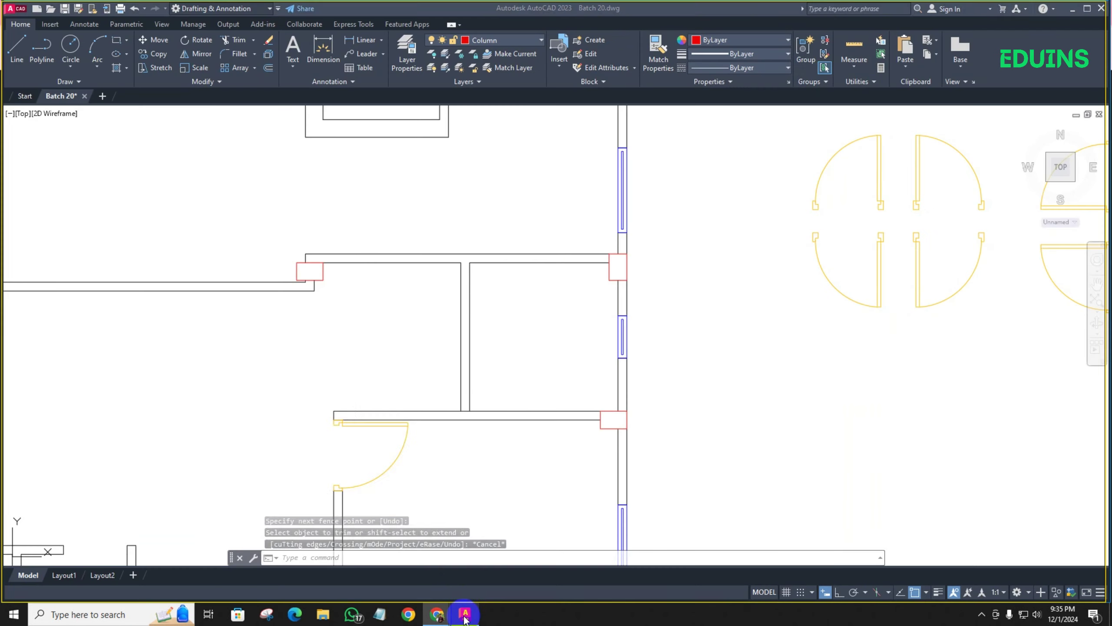
Examine the unfilled door openings in the working plan and compare them with the doors in the finished, labelled reference plan
scroll(342, 343, "down", 3)
middle_click_drag(360, 330, 343, 317)
scroll(360, 244, "down", 1)
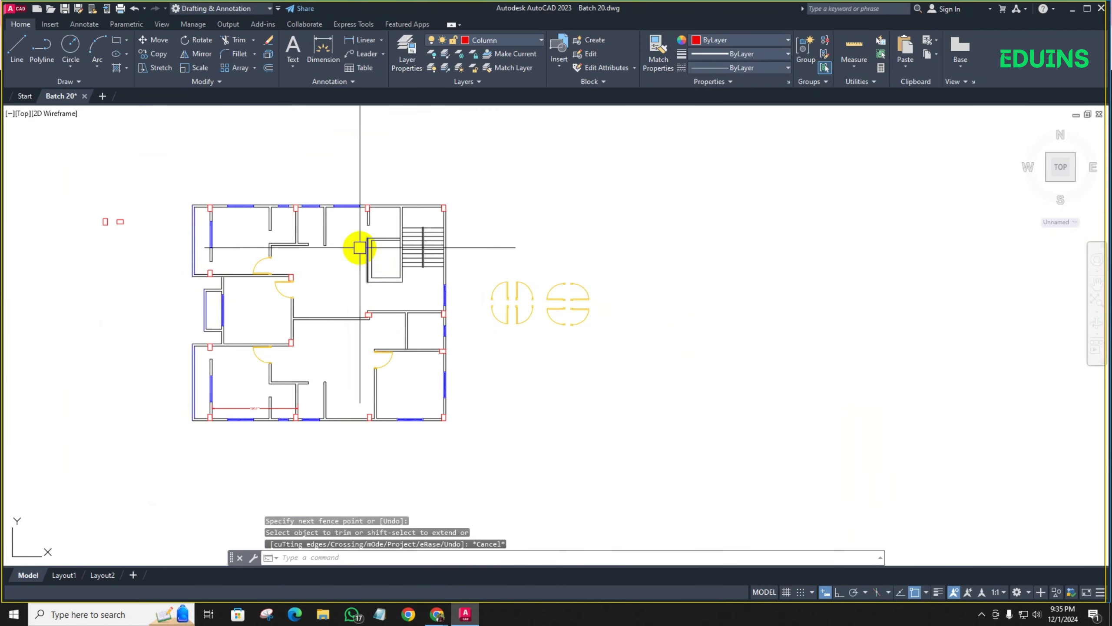
scroll(364, 238, "up", 3)
scroll(355, 255, "down", 3)
scroll(264, 215, "up", 1)
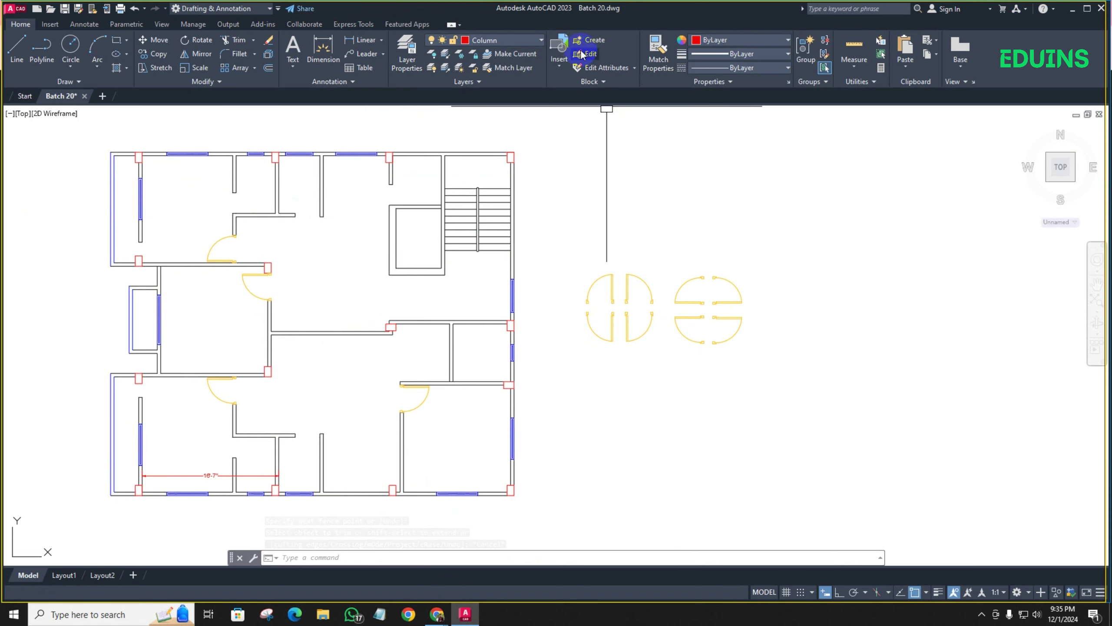
left_click(564, 71)
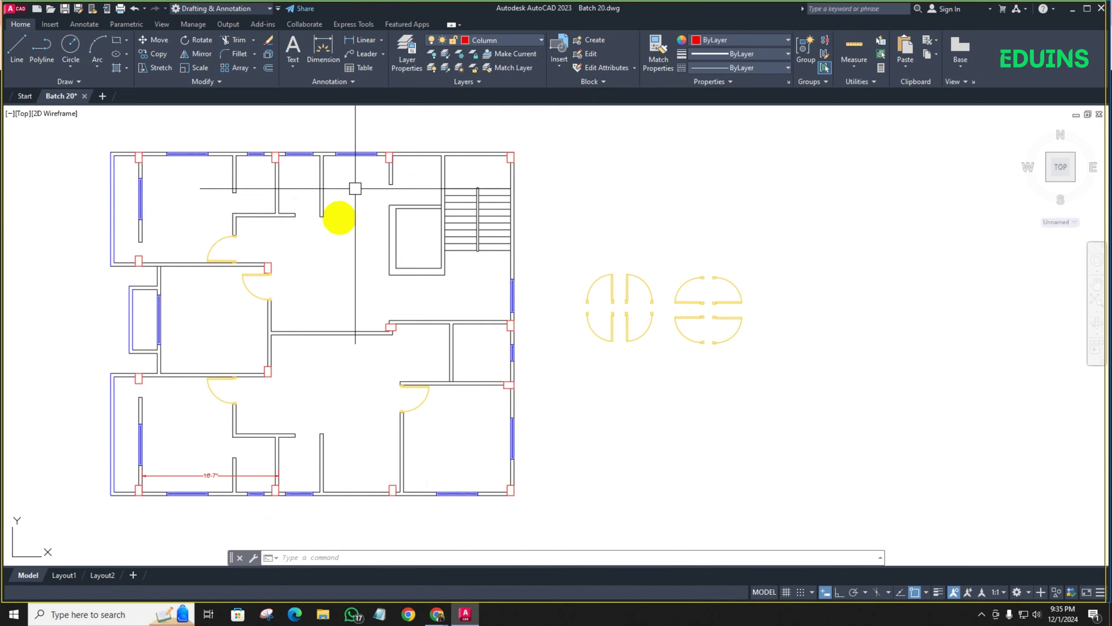
middle_click_drag(333, 243, 566, 238)
scroll(556, 237, "down", 2)
middle_click_drag(154, 254, 313, 254)
scroll(193, 226, "up", 4)
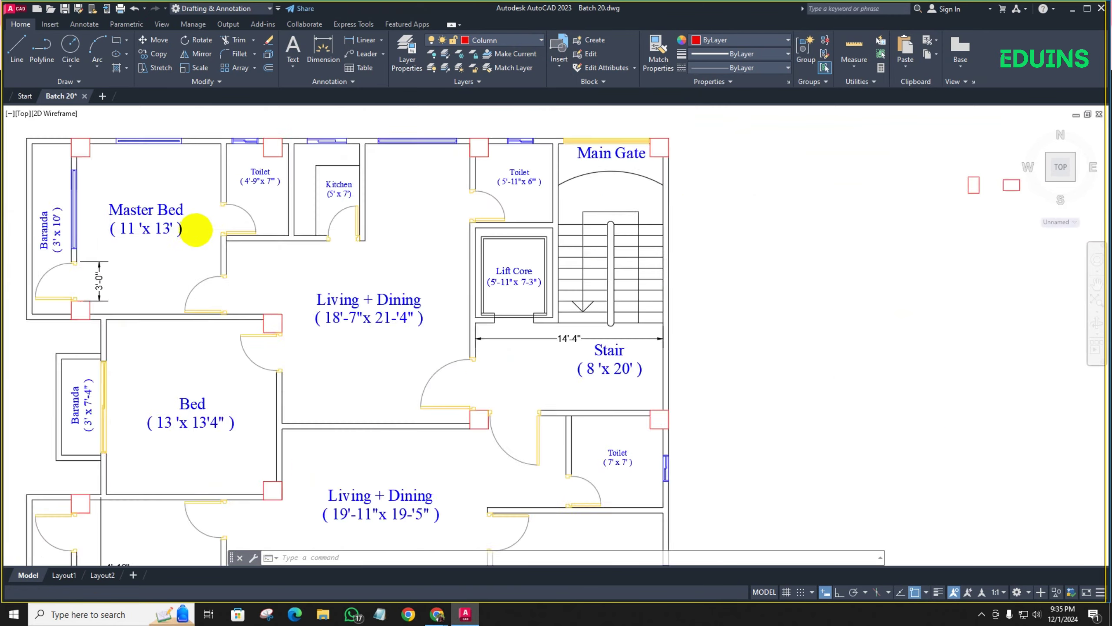
middle_click_drag(480, 263, 340, 238)
scroll(403, 257, "down", 4)
scroll(236, 221, "up", 8)
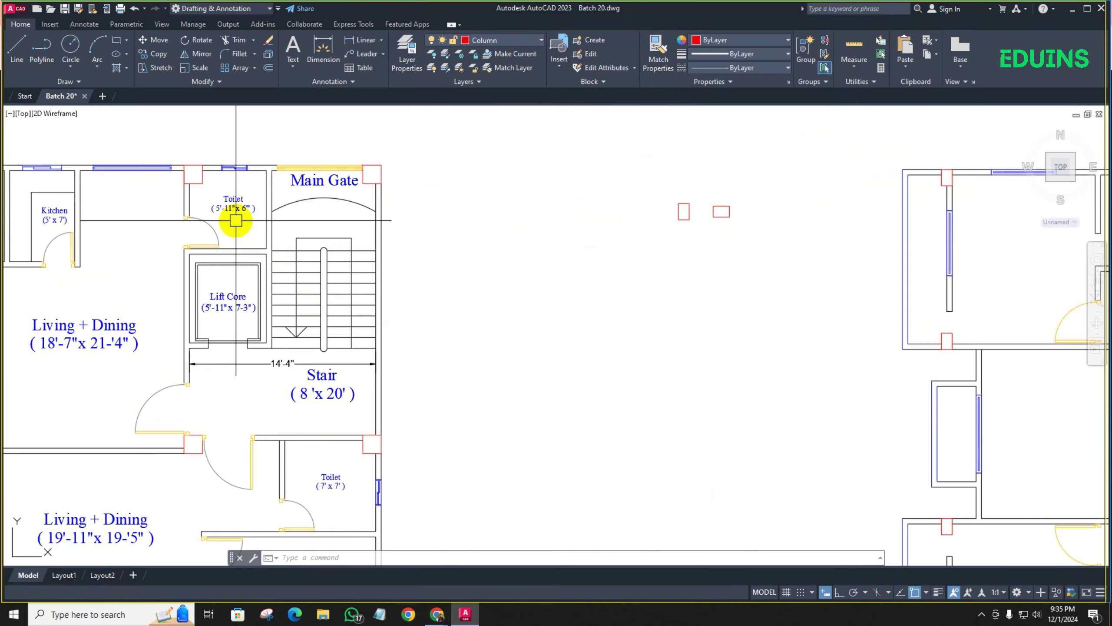
scroll(287, 253, "down", 8)
middle_click_drag(563, 280, 228, 260)
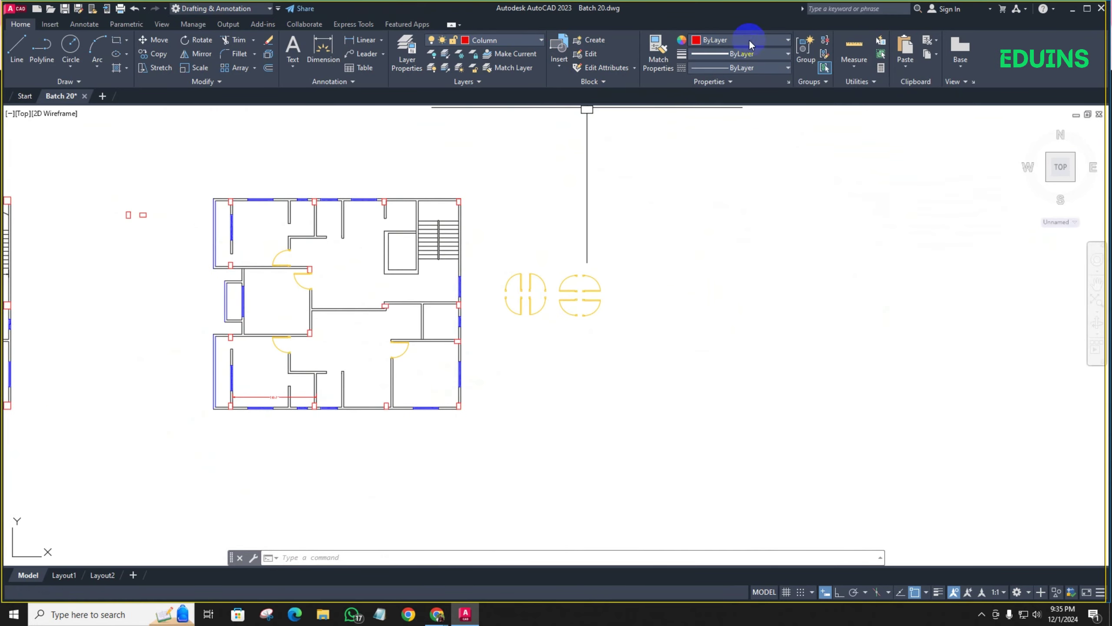
Insert a Door 36 block in the empty space below the existing door symbols beside the working plan
left_click(559, 55)
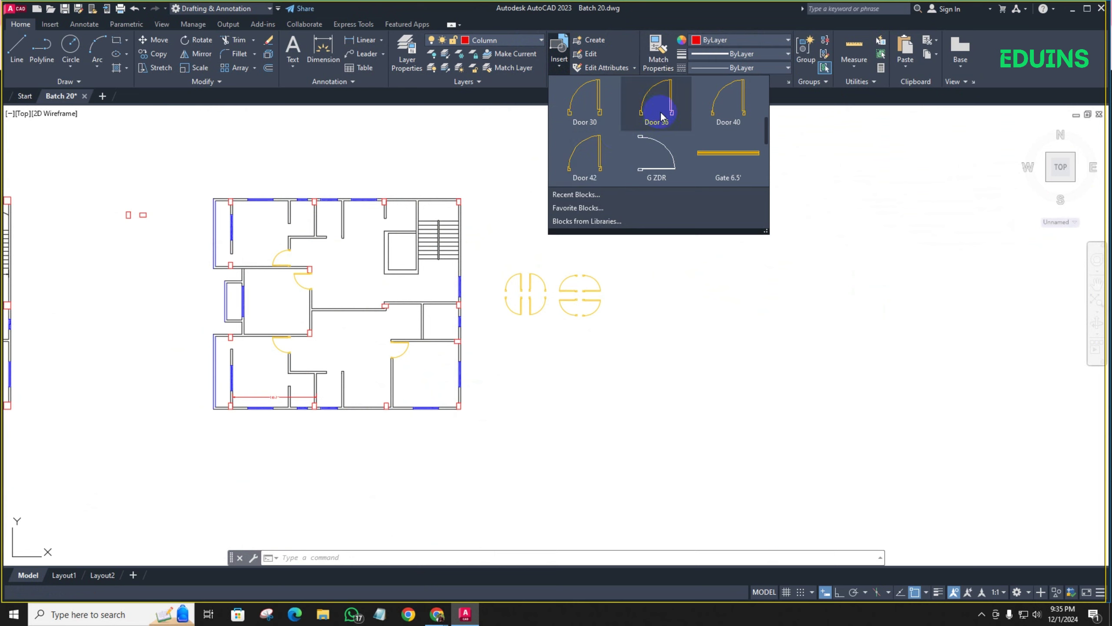
left_click(661, 115)
scroll(530, 348, "up", 3)
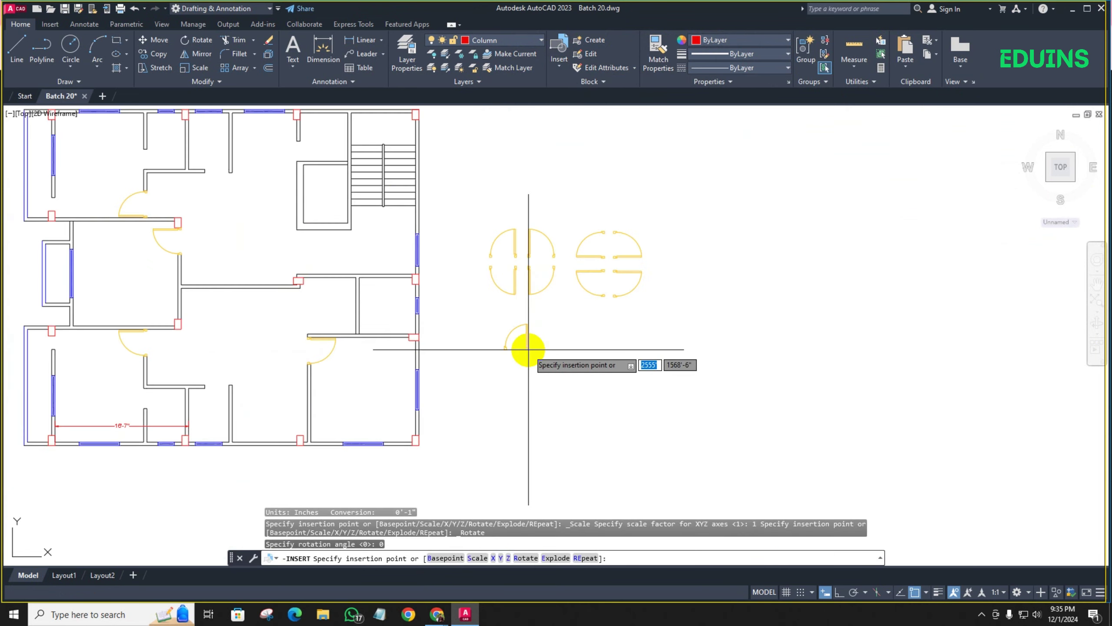
Try to insert a Door 42 block near the Door 36 symbol
left_click(565, 49)
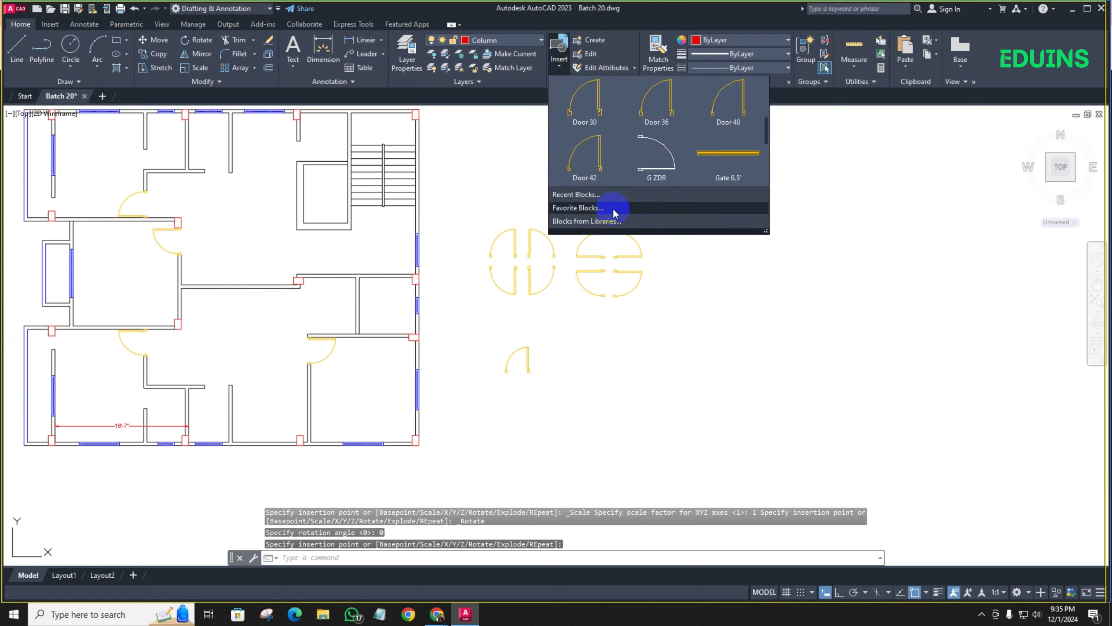
left_click(595, 158)
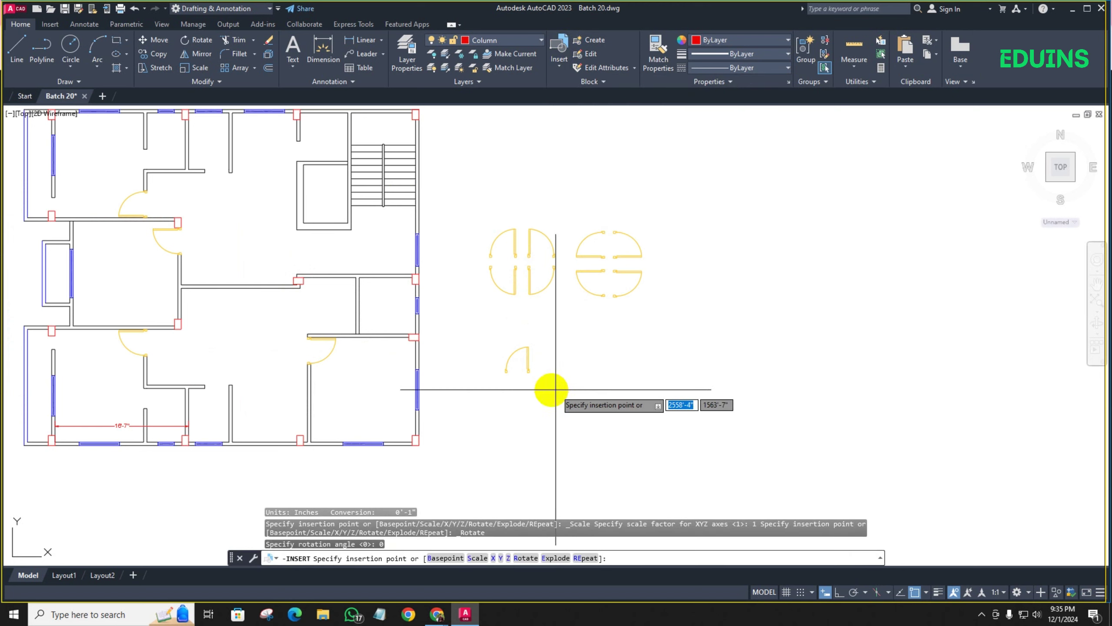
scroll(580, 373, "down", 5)
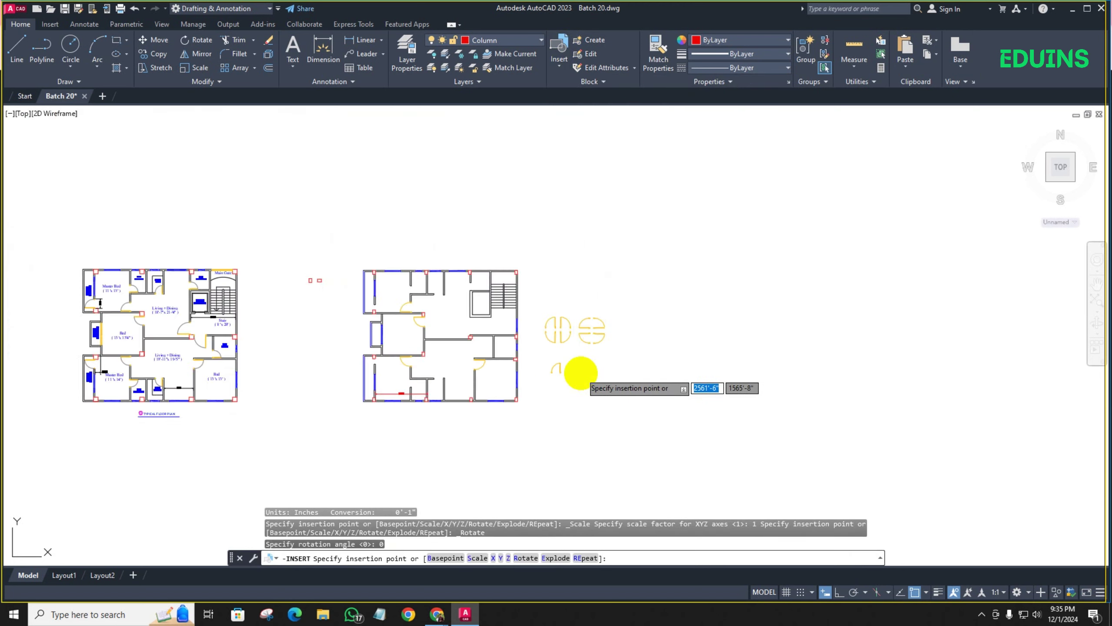
left_click(578, 393)
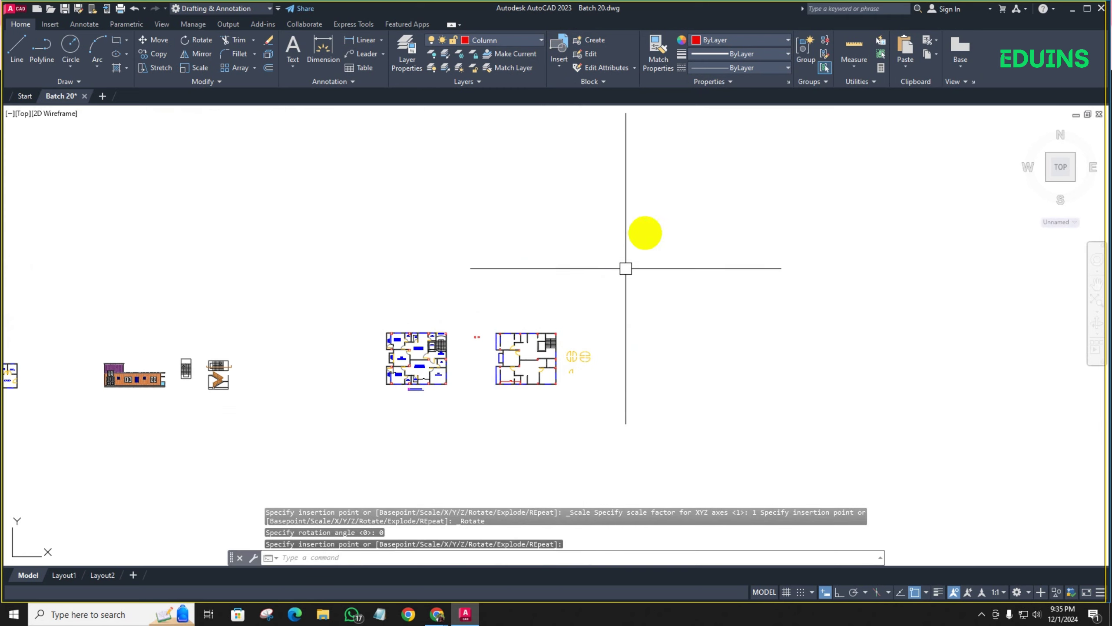
Search the empty areas around the drawings for the inserted Door 42 block, and return to the door symbols
scroll(665, 224, "down", 6)
left_click(526, 177)
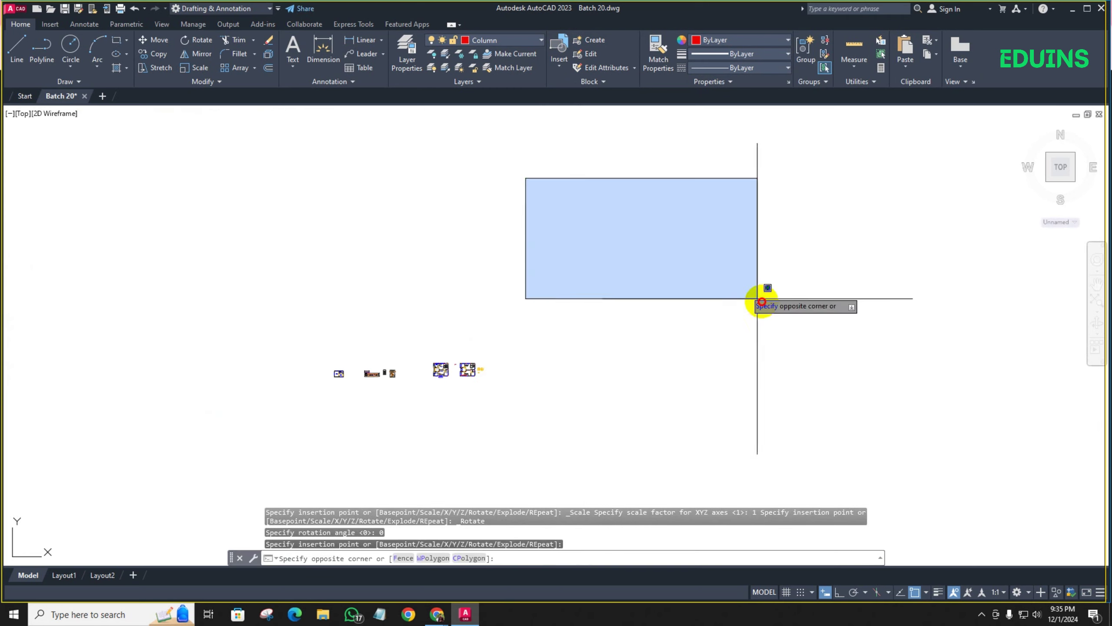
left_click(762, 299)
left_click(793, 214)
left_click(483, 173)
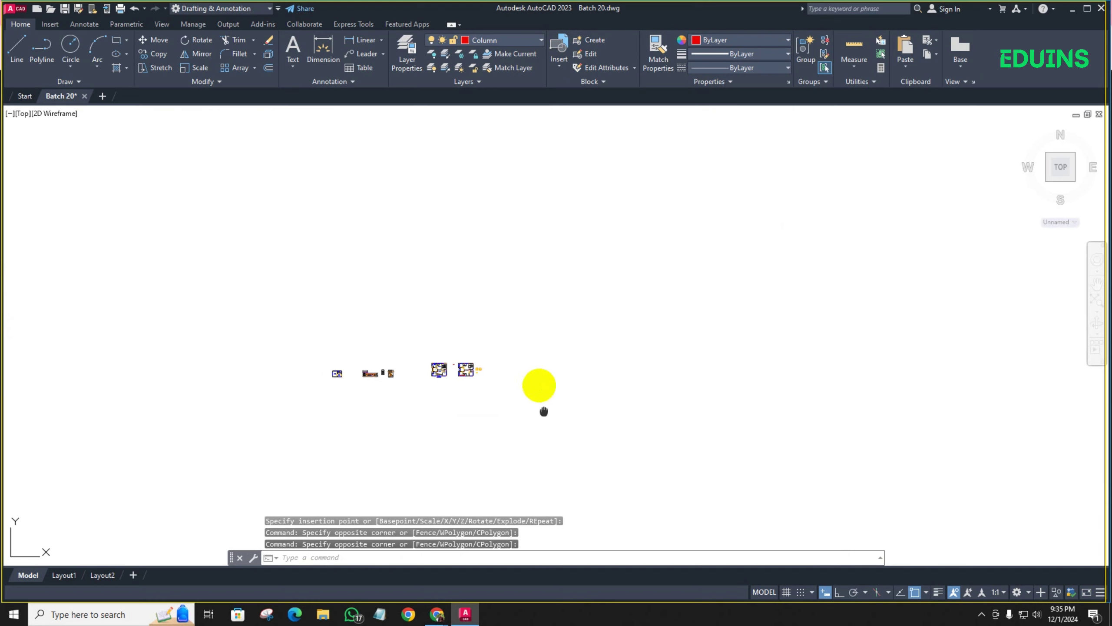
middle_click_drag(544, 411, 495, 213)
scroll(536, 363, "down", 2)
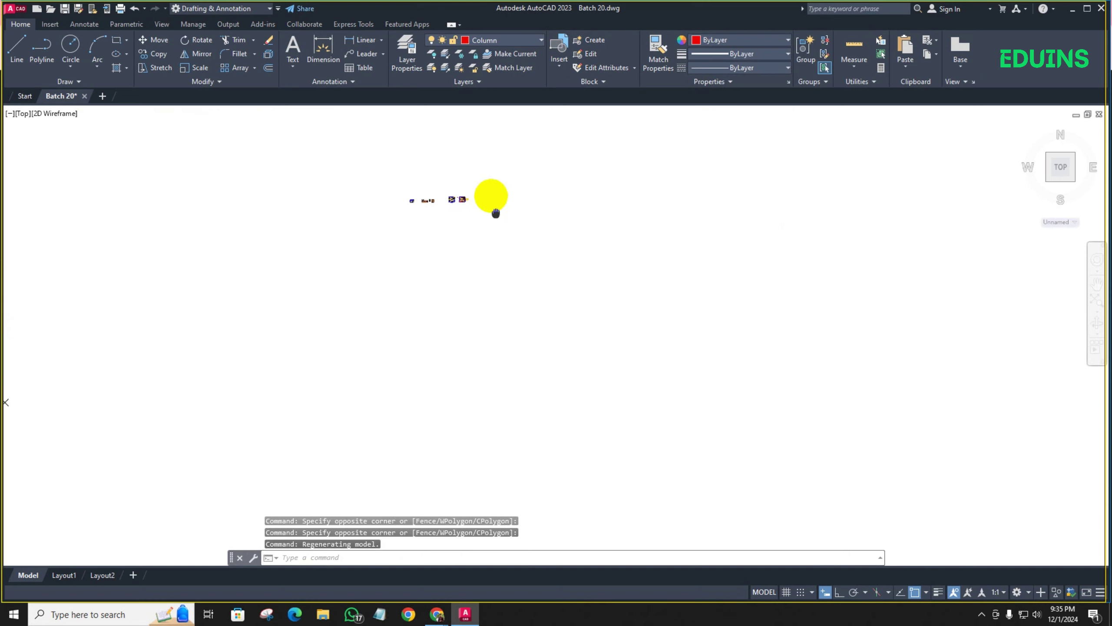
scroll(445, 284, "up", 10)
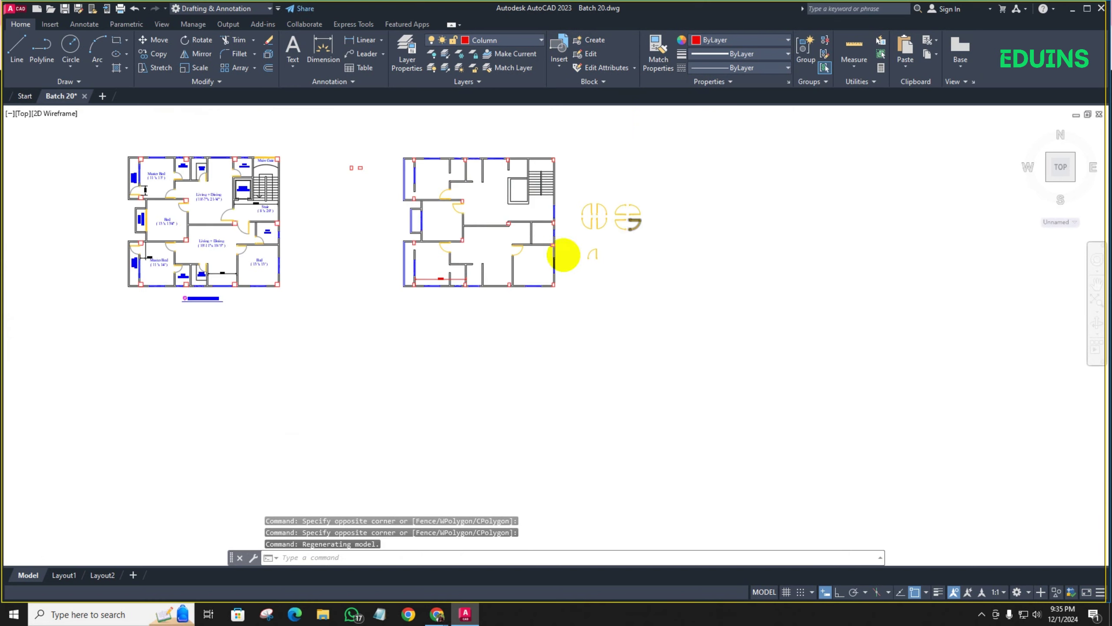
scroll(454, 249, "down", 2)
scroll(449, 129, "down", 4)
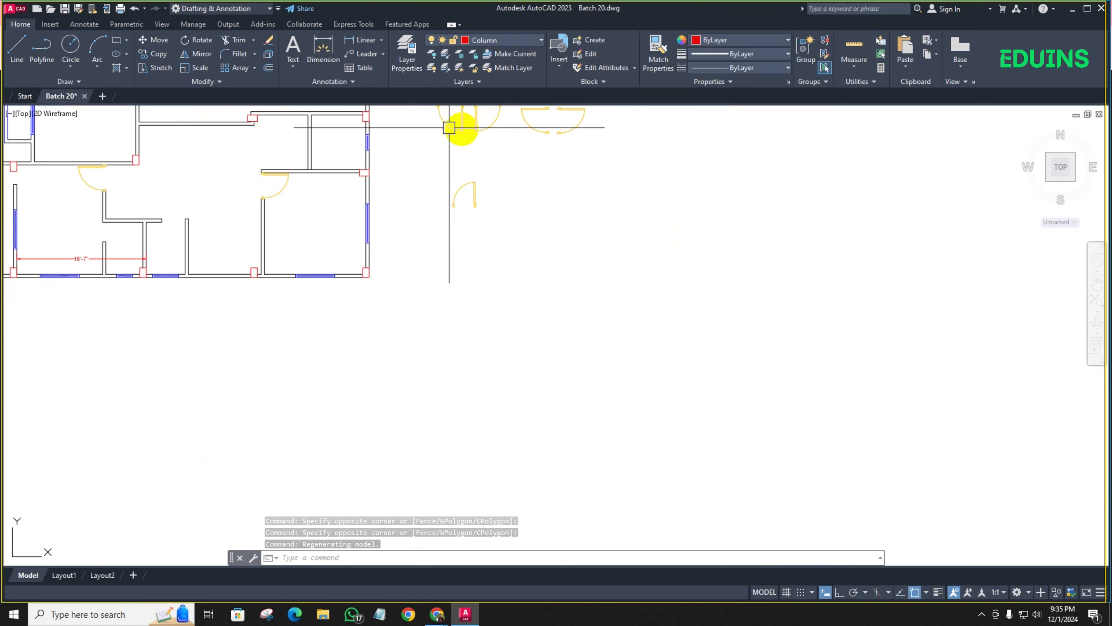
middle_click_drag(544, 144, 493, 213)
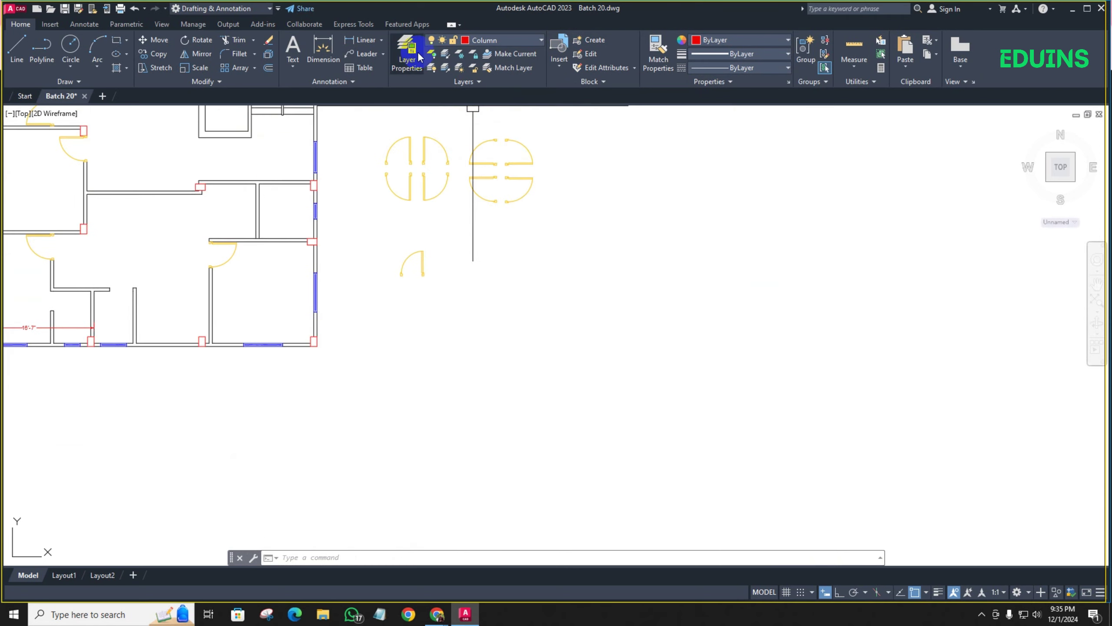
Insert a Door 30 block in the empty space to the right of the Door 36 symbol
left_click(558, 44)
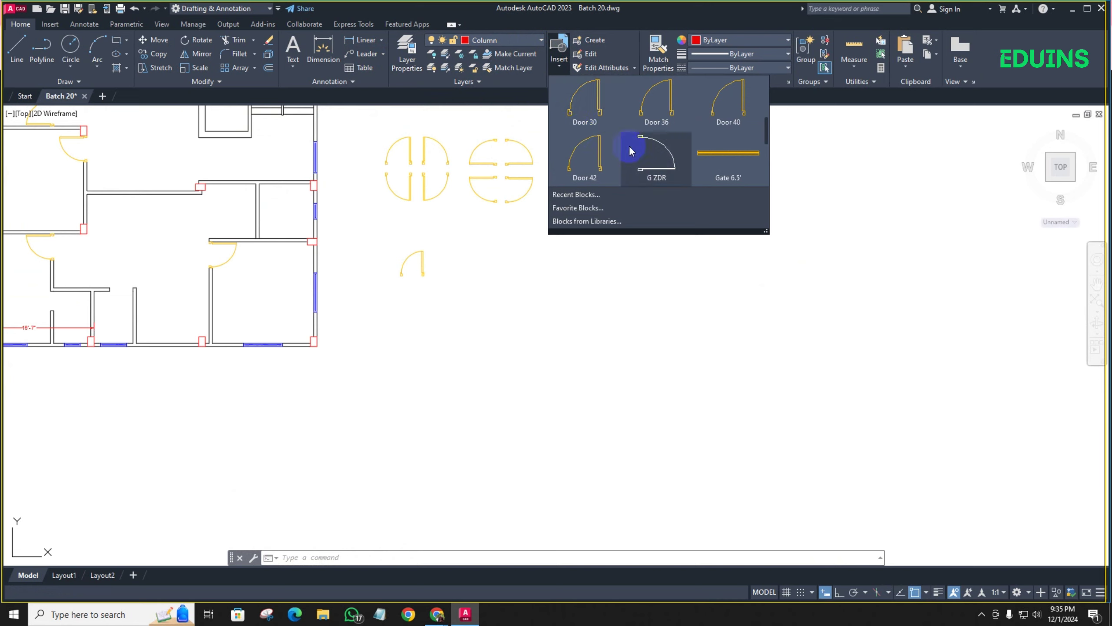
left_click(598, 117)
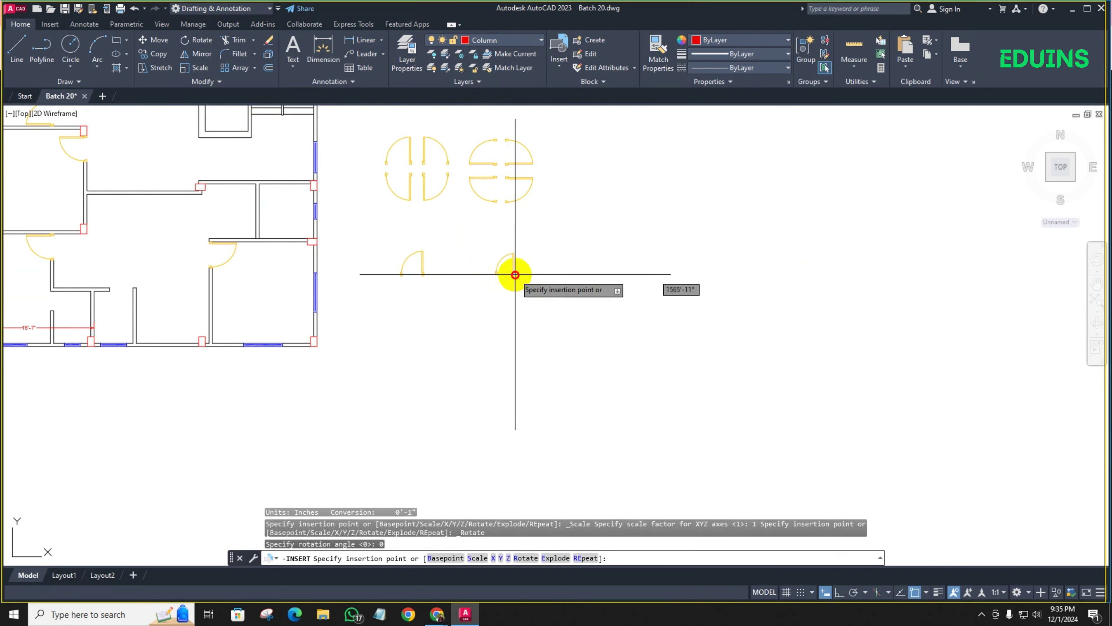
scroll(439, 277, "up", 2)
scroll(439, 276, "up", 3)
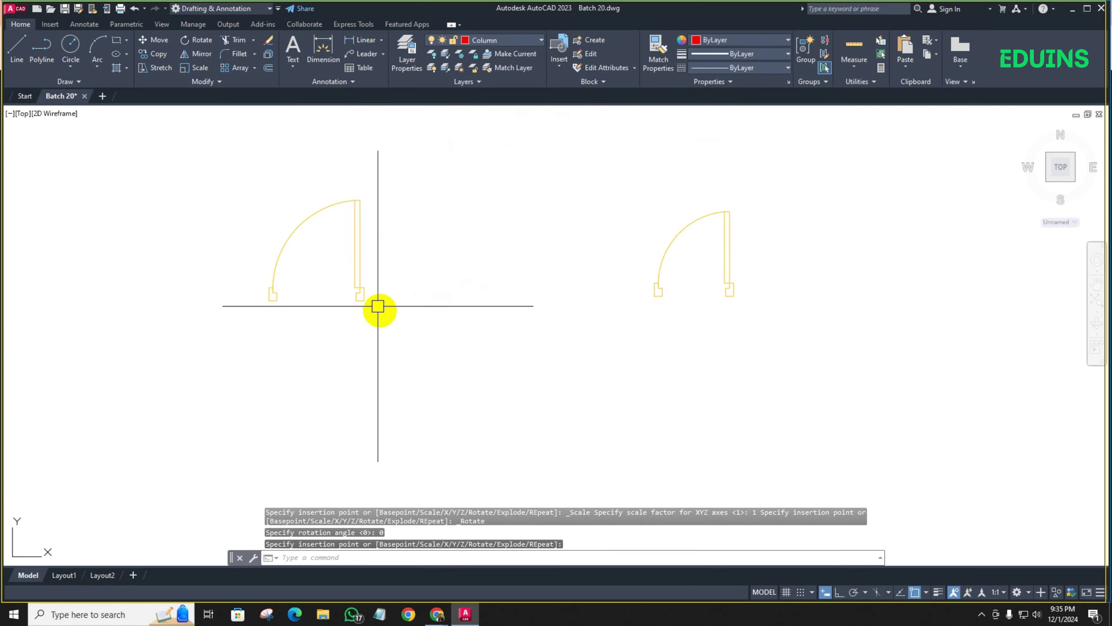
type("mi")
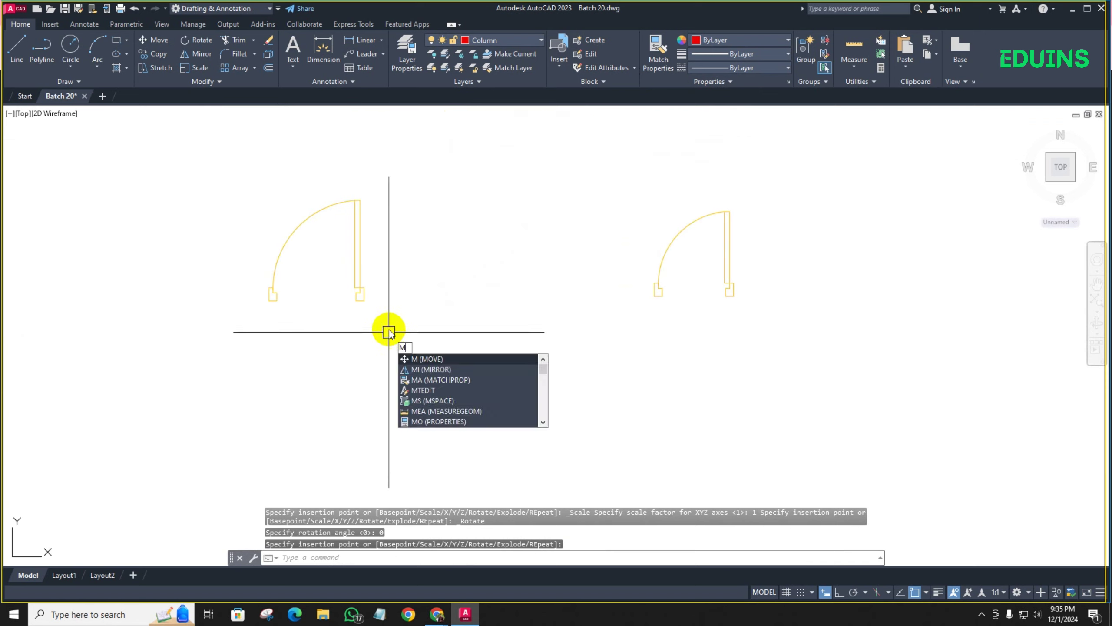
key("Return")
left_click(358, 288)
key("Return")
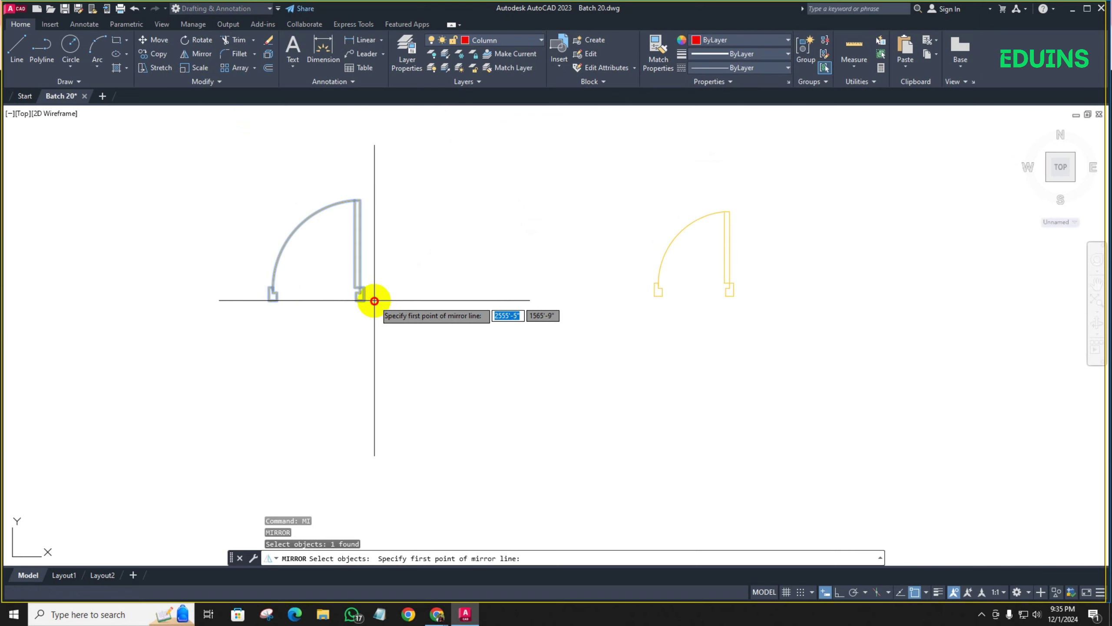
left_click(373, 300)
left_click(378, 198)
key("Escape")
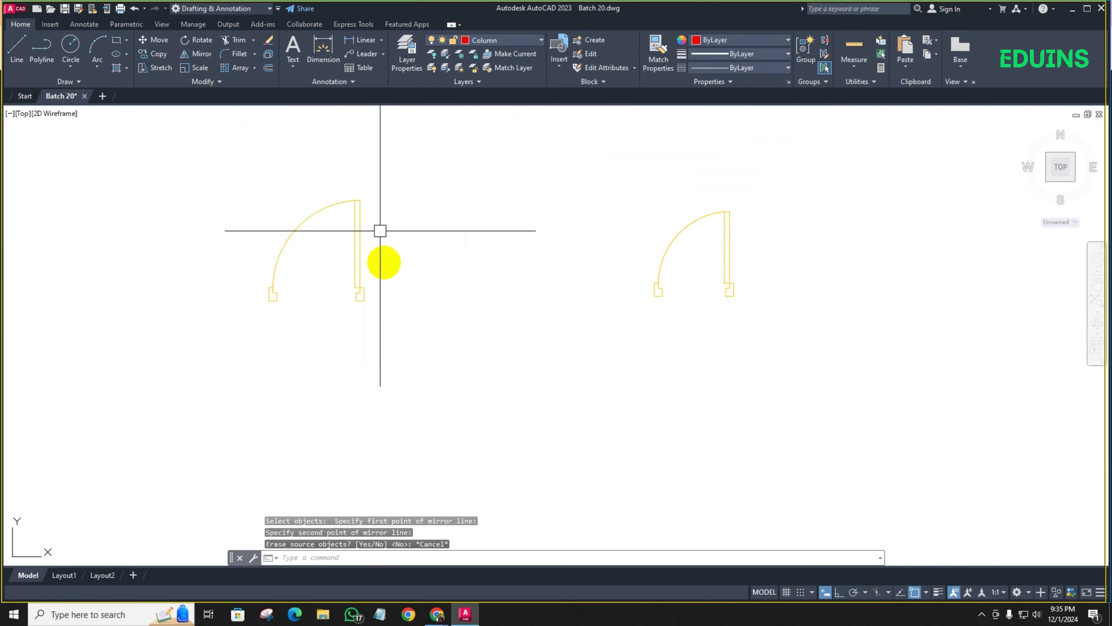
Turn Ortho on and mirror the Door 36 symbol across a vertical line on its right, keeping the original
left_click(385, 309)
left_click(298, 230)
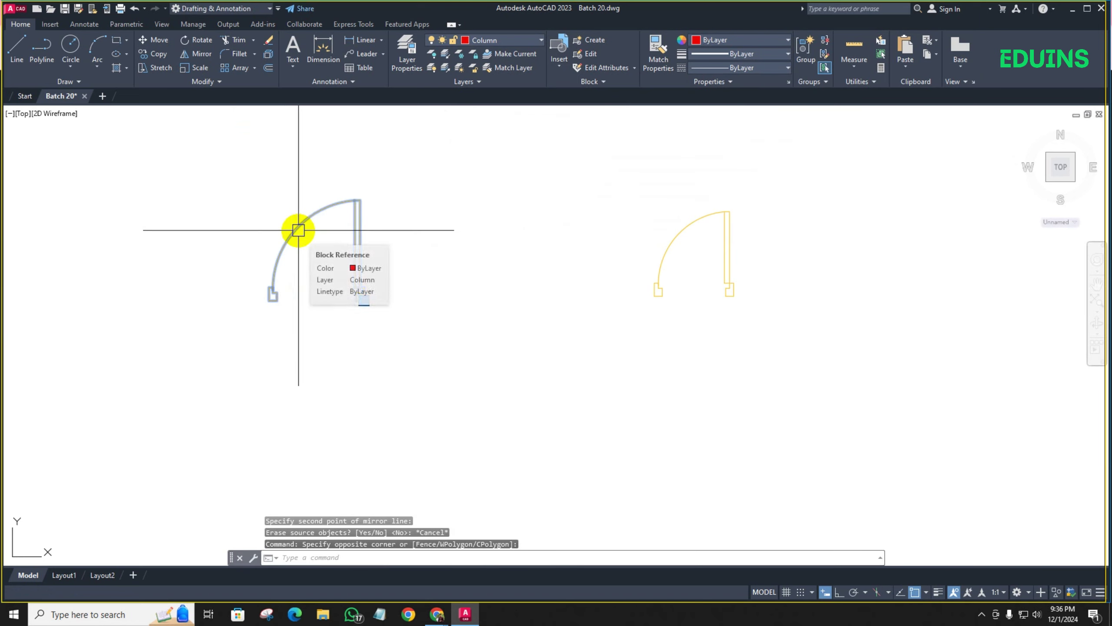
key("F8")
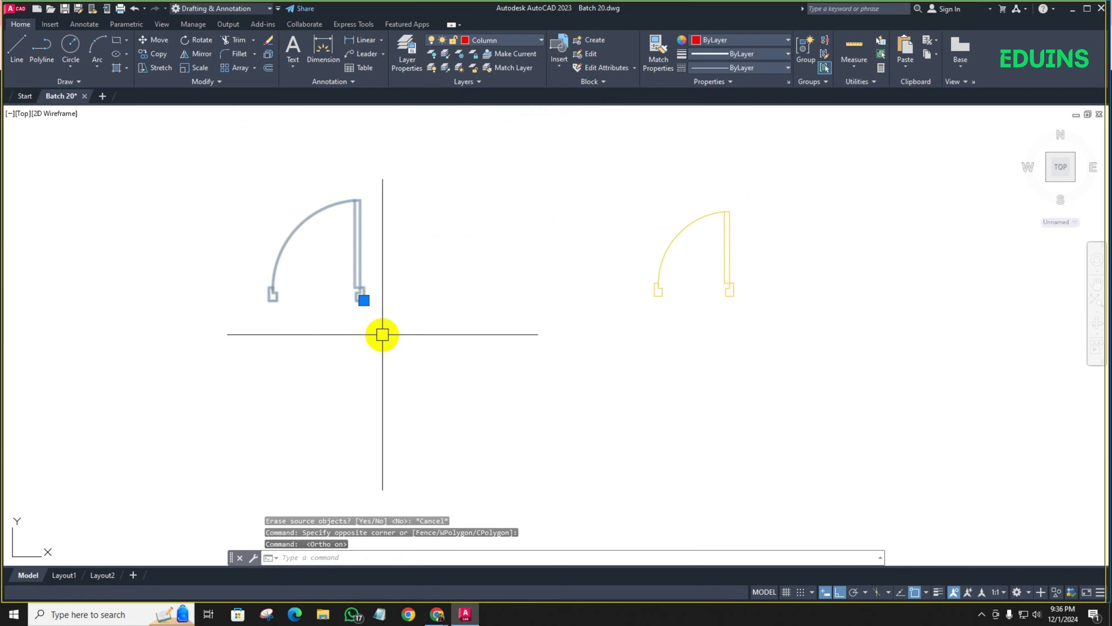
key("Return")
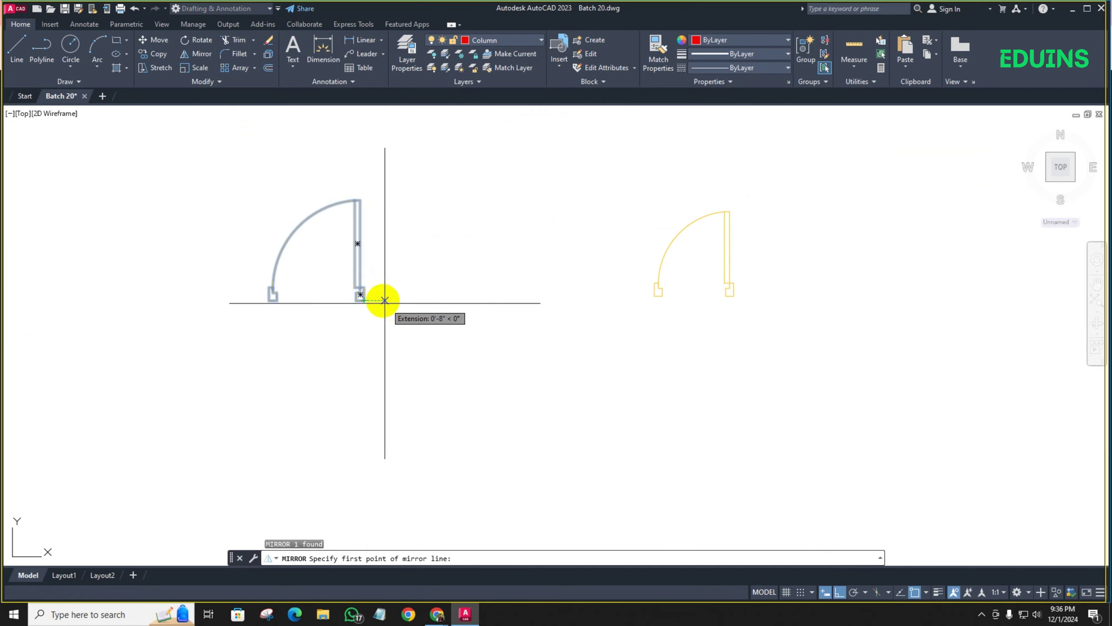
left_click(383, 301)
left_click(384, 241)
left_click(406, 274)
Mirror both Door 36 symbols downward across a horizontal line just below them, keeping the originals
left_click(444, 303)
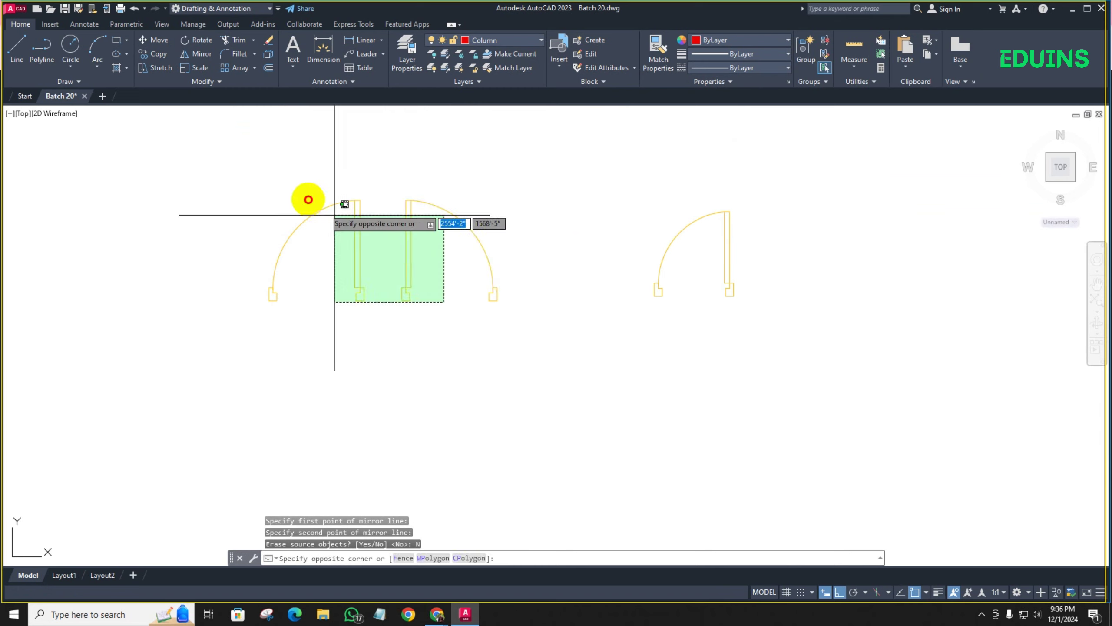
left_click(335, 211)
key("Return")
left_click(385, 316)
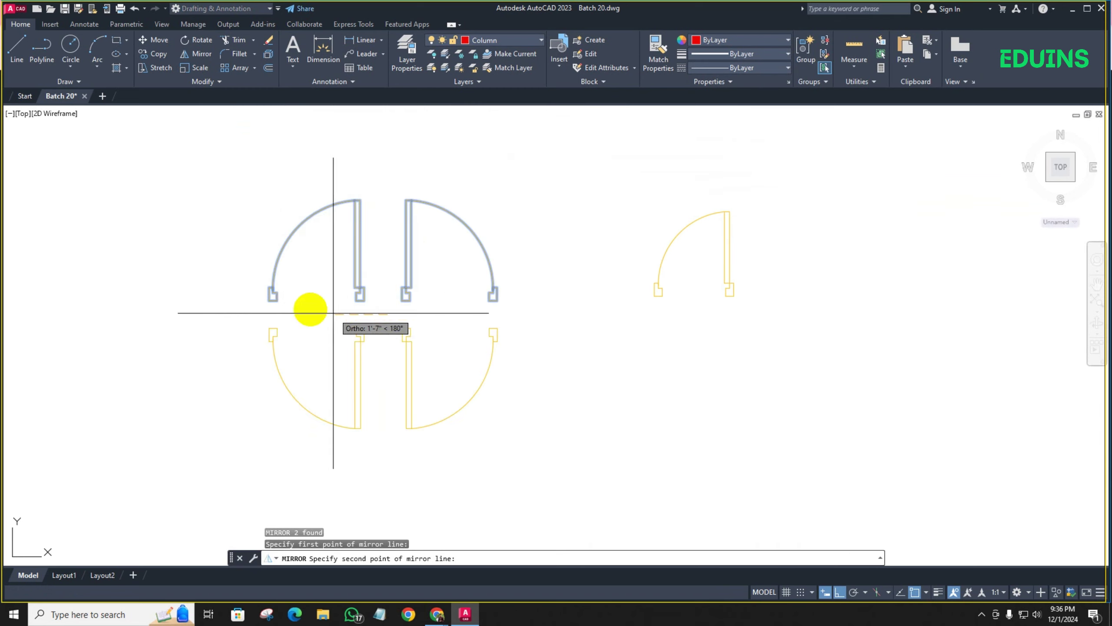
left_click(285, 313)
left_click(325, 349)
Copy the set of four Door 36 symbols straight down below the originals
scroll(342, 288, "down", 3)
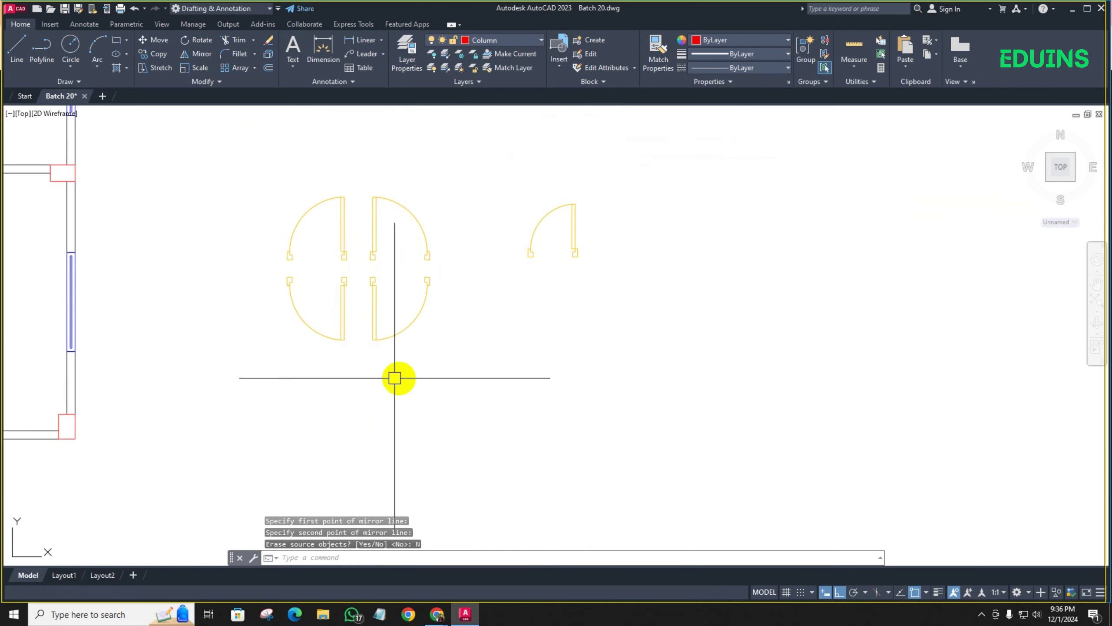
left_click(397, 377)
left_click(294, 236)
type("co")
key("Return")
left_click(308, 356)
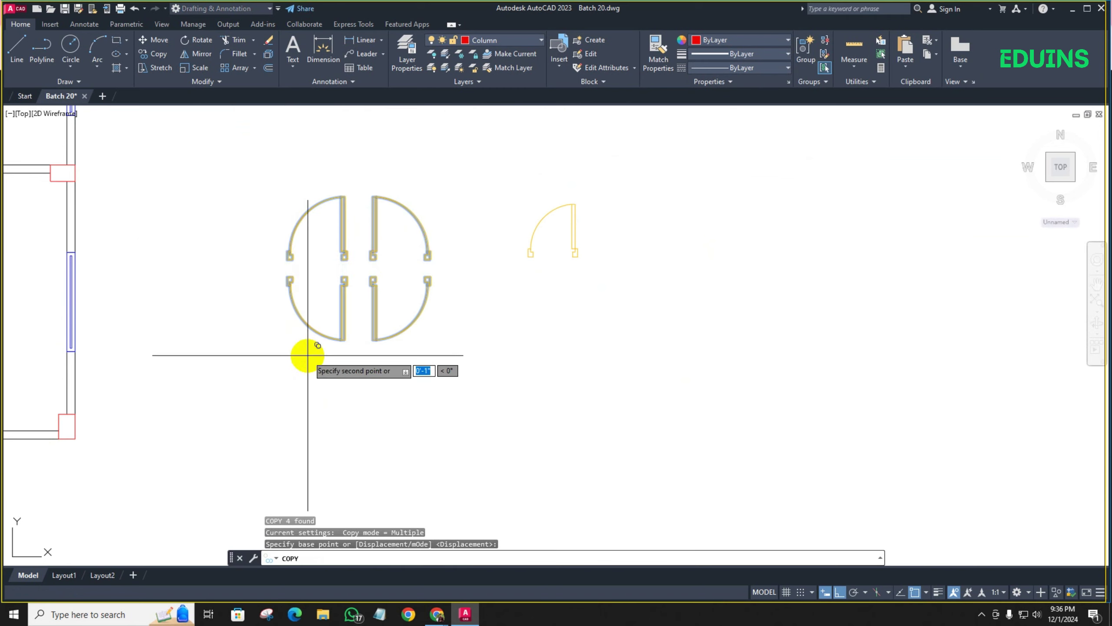
scroll(291, 427, "down", 2)
middle_click_drag(291, 427, 285, 195)
left_click(285, 252)
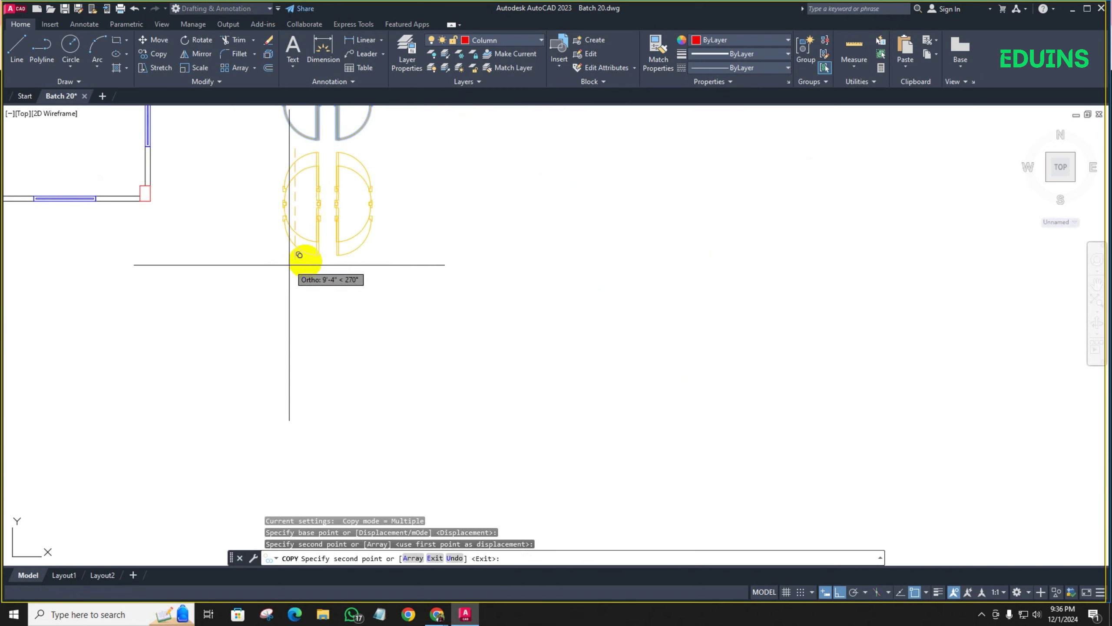
middle_click_drag(322, 283, 325, 296)
key("Escape")
Rotate the copied set of four Door 36 symbols by 90 degrees about its centre
left_click(405, 242)
left_click(265, 192)
middle_click_drag(278, 237, 277, 314)
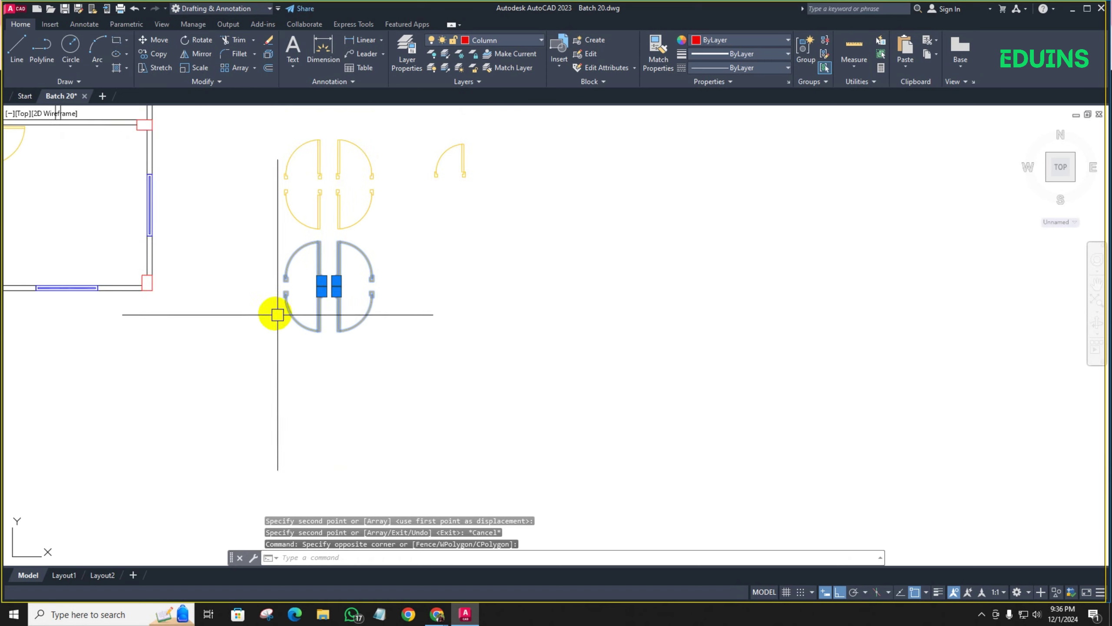
type("ro")
key("Return")
scroll(286, 280, "up", 5)
left_click(365, 294)
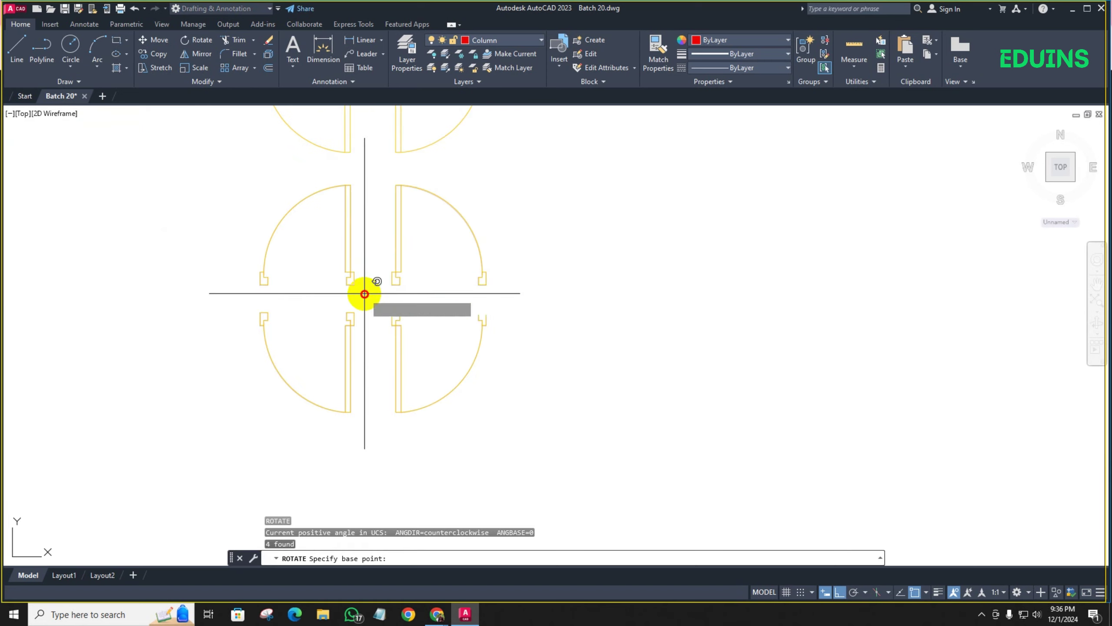
left_click(373, 231)
scroll(359, 246, "down", 4)
mouse_move(359, 246)
middle_mouse_down()
mouse_move(385, 325)
mouse_move(380, 273)
mouse_move(368, 264)
middle_mouse_up()
scroll(372, 271, "down", 3)
Measure the overall width of the upper-left Door 36 symbol with a linear dimension, without placing it
scroll(380, 268, "up", 5)
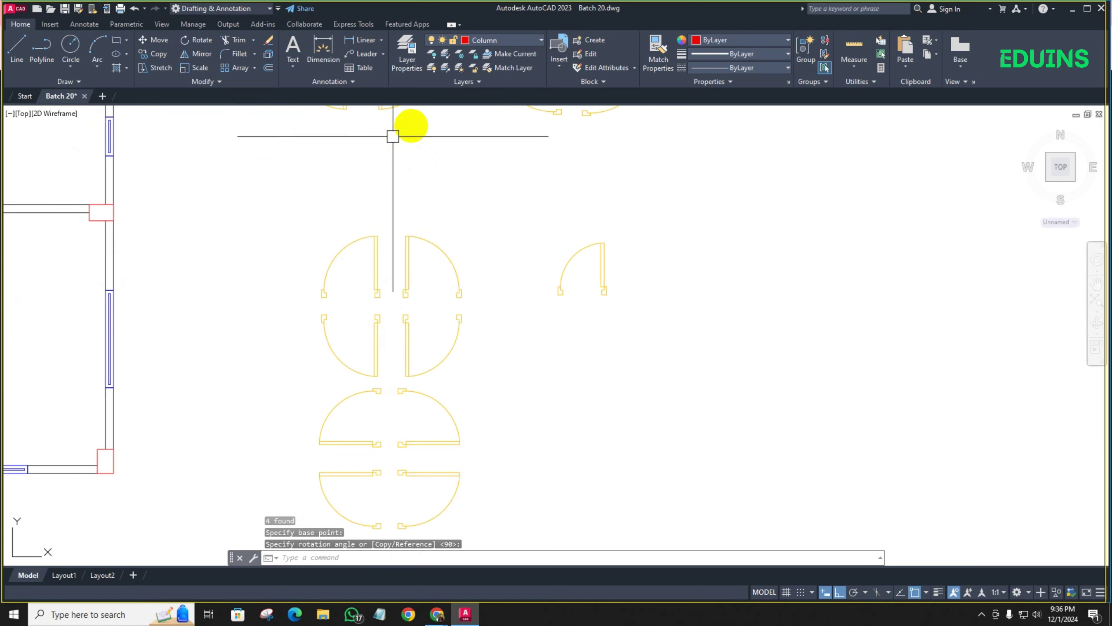
scroll(321, 302, "up", 6)
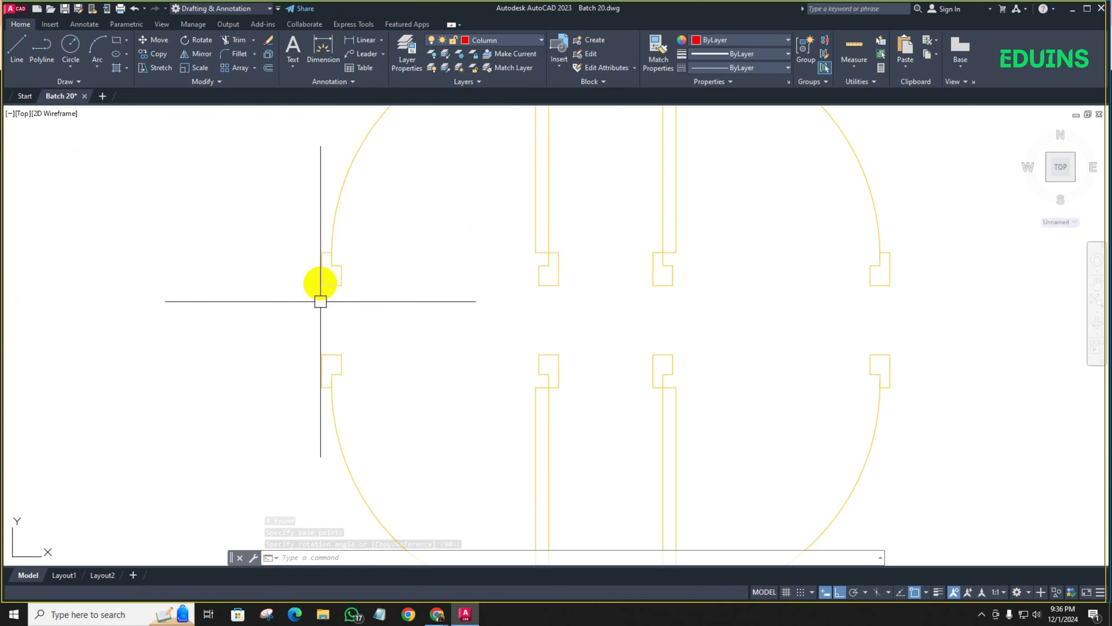
left_click(355, 39)
left_click(321, 285)
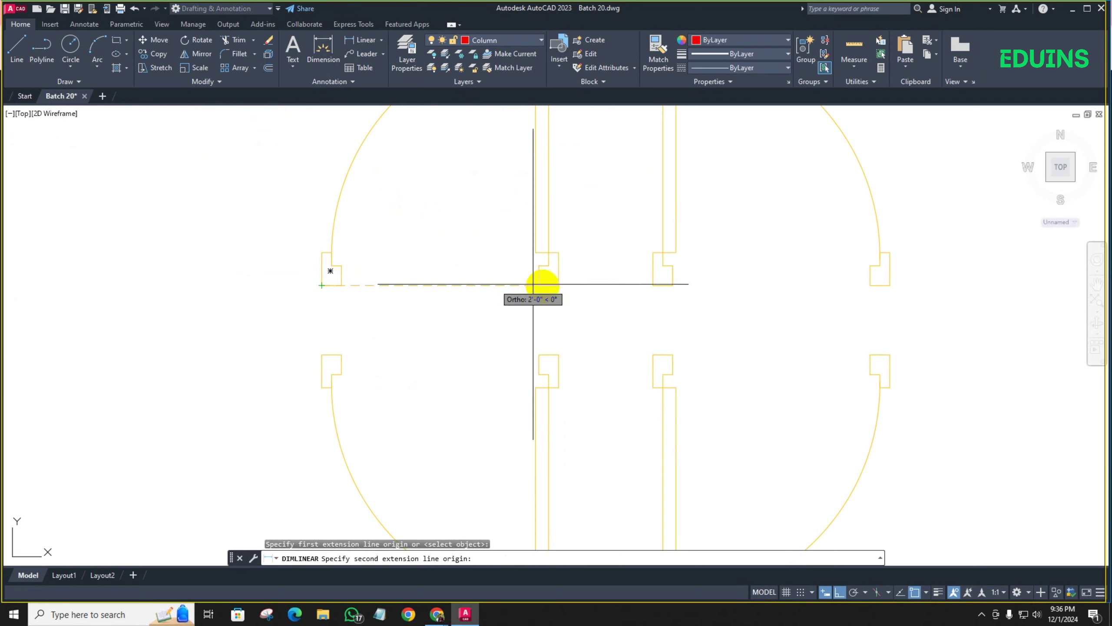
left_click(559, 286)
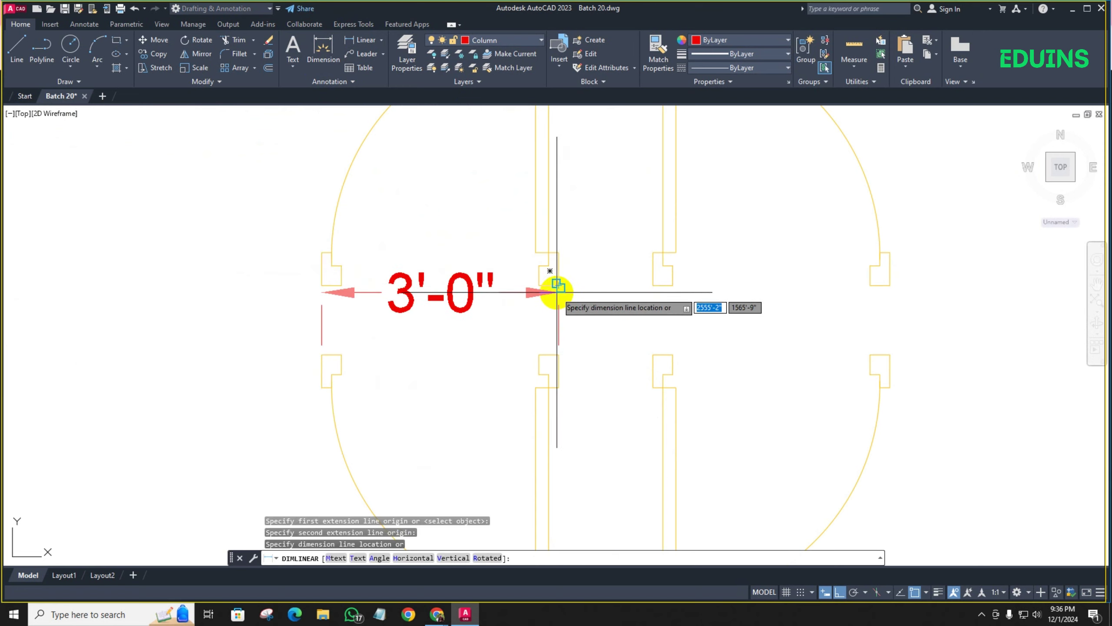
key("Escape")
scroll(557, 292, "down", 6)
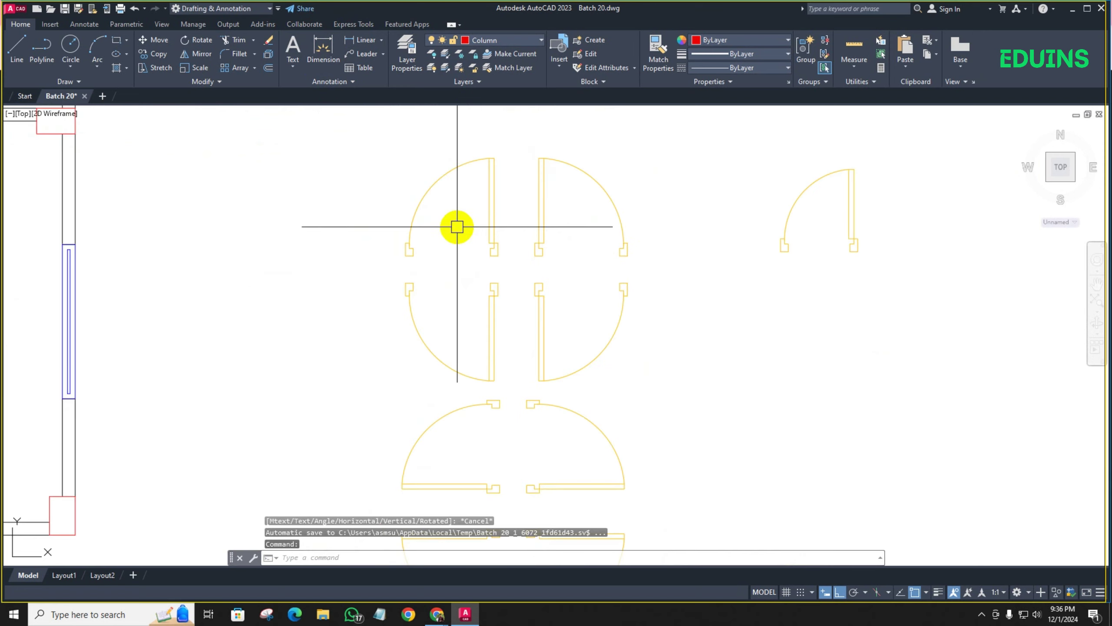
Copy the upper-left Door 36 symbol by its inner jamb corner into the upper unit's small-room opening, beside the wall end left of the lift shaft
middle_click_drag(454, 233, 467, 269)
left_click(484, 249)
scroll(513, 318, "up", 2)
mouse_move(513, 315)
middle_mouse_down()
mouse_move(481, 312)
mouse_move(529, 253)
middle_mouse_up()
scroll(529, 256, "down", 4)
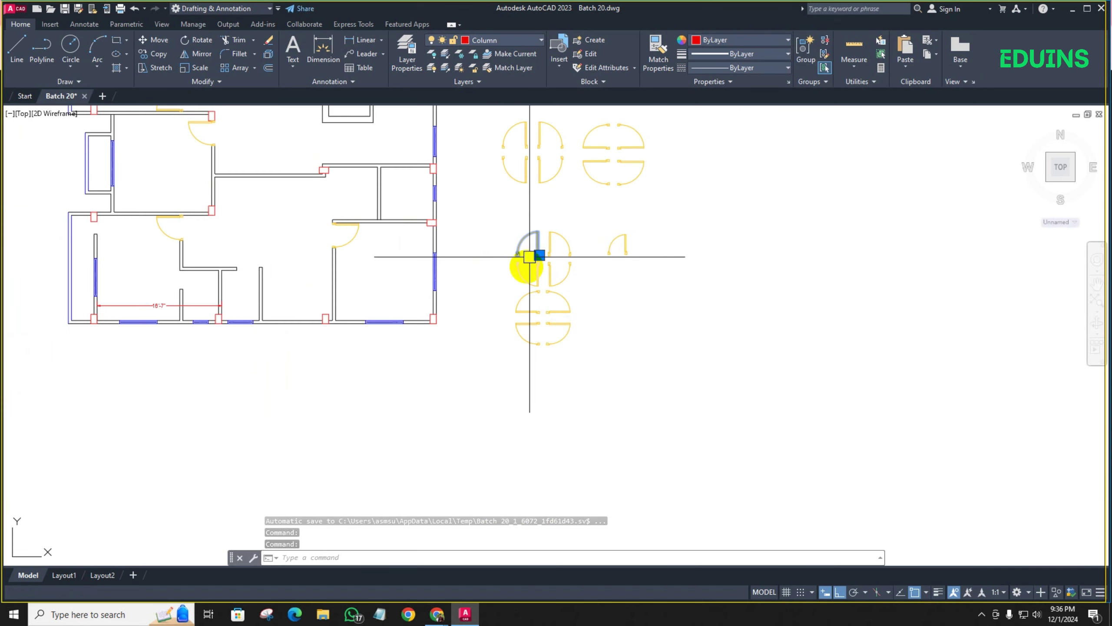
left_click(372, 561)
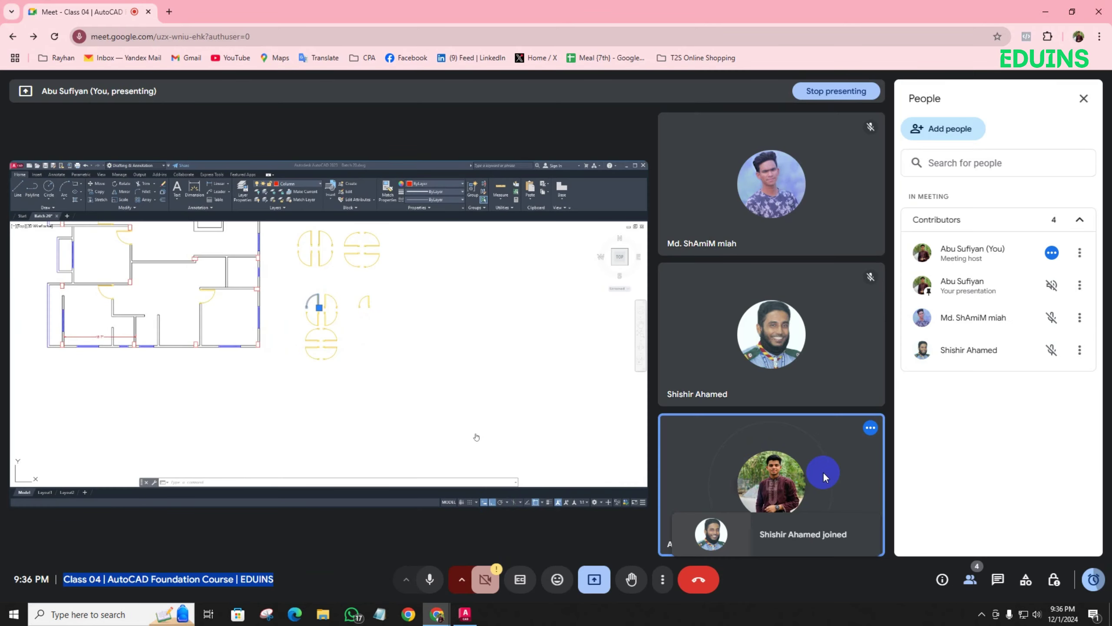
left_click(469, 616)
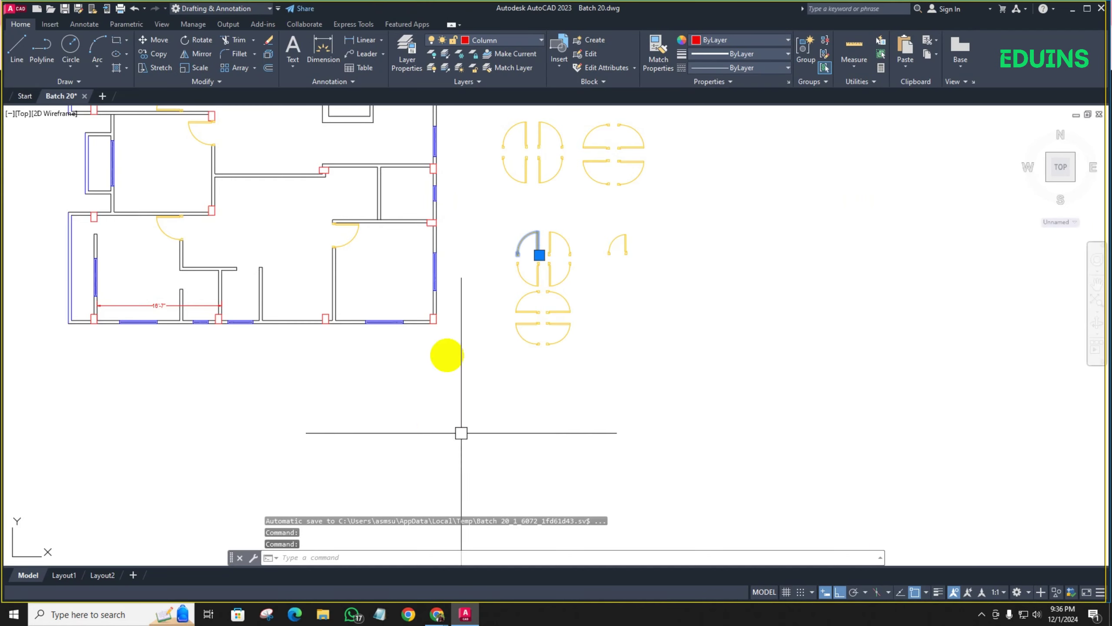
scroll(527, 222, "up", 5)
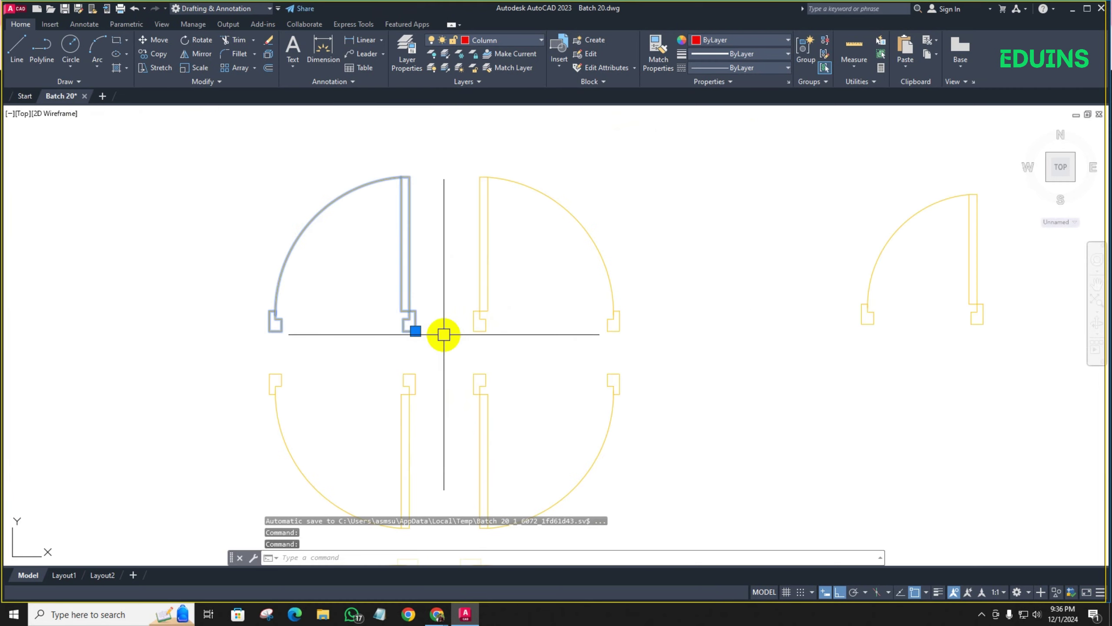
type("co")
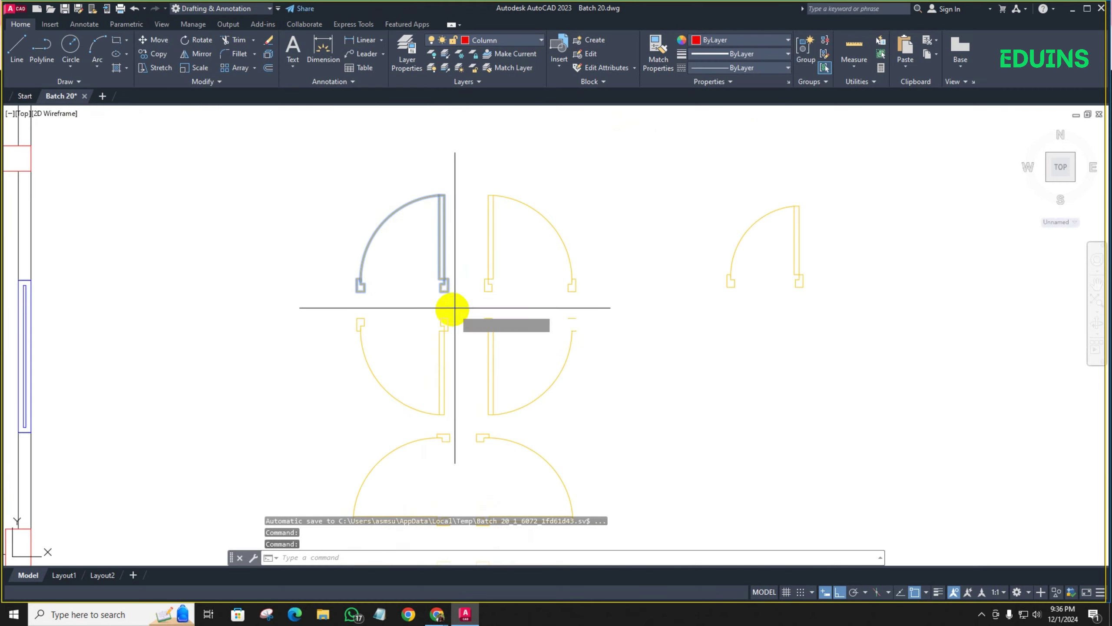
key("Return")
scroll(449, 308, "up", 4)
left_click(449, 291)
scroll(399, 278, "down", 5)
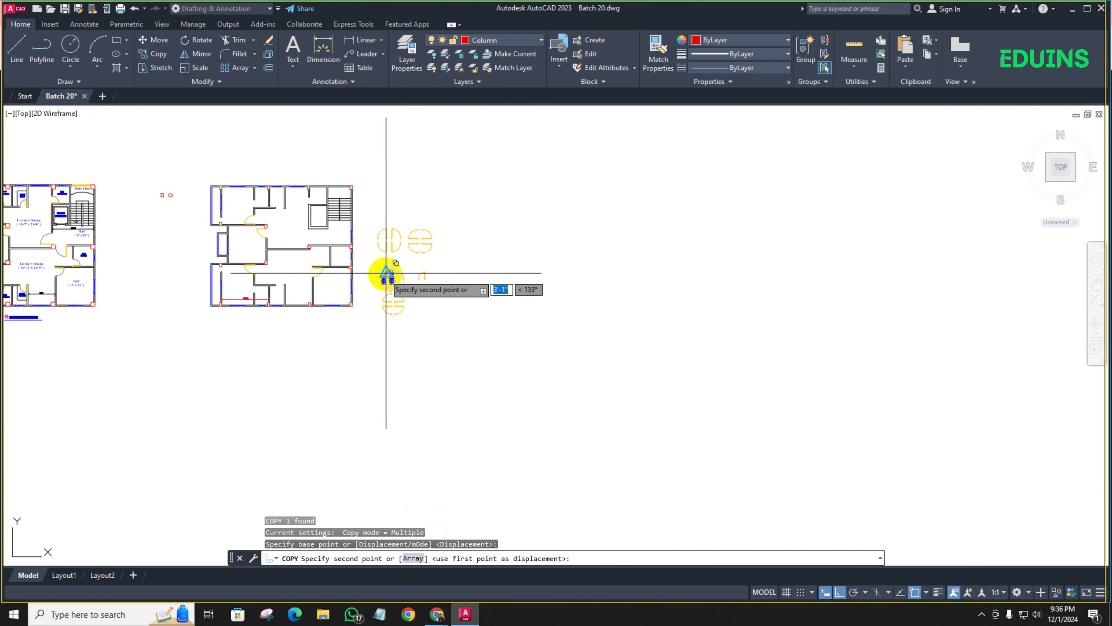
scroll(296, 241, "up", 4)
scroll(319, 227, "up", 2)
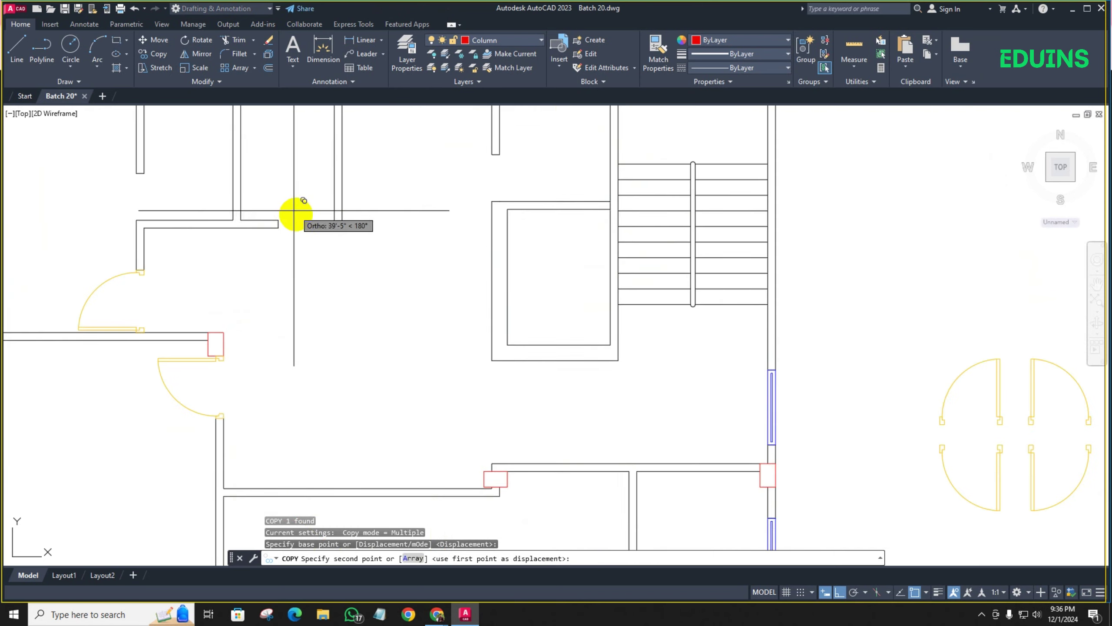
scroll(293, 219, "down", 2)
scroll(338, 228, "up", 4)
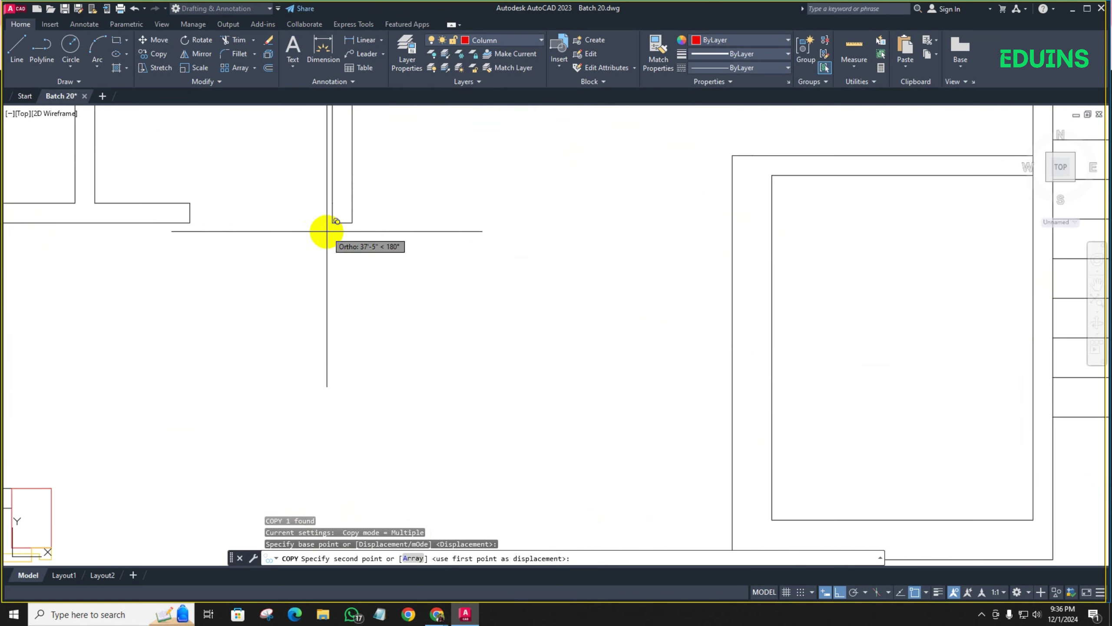
left_click(335, 226)
scroll(335, 226, "down", 4)
middle_click_drag(332, 336, 299, 170)
scroll(313, 215, "down", 2)
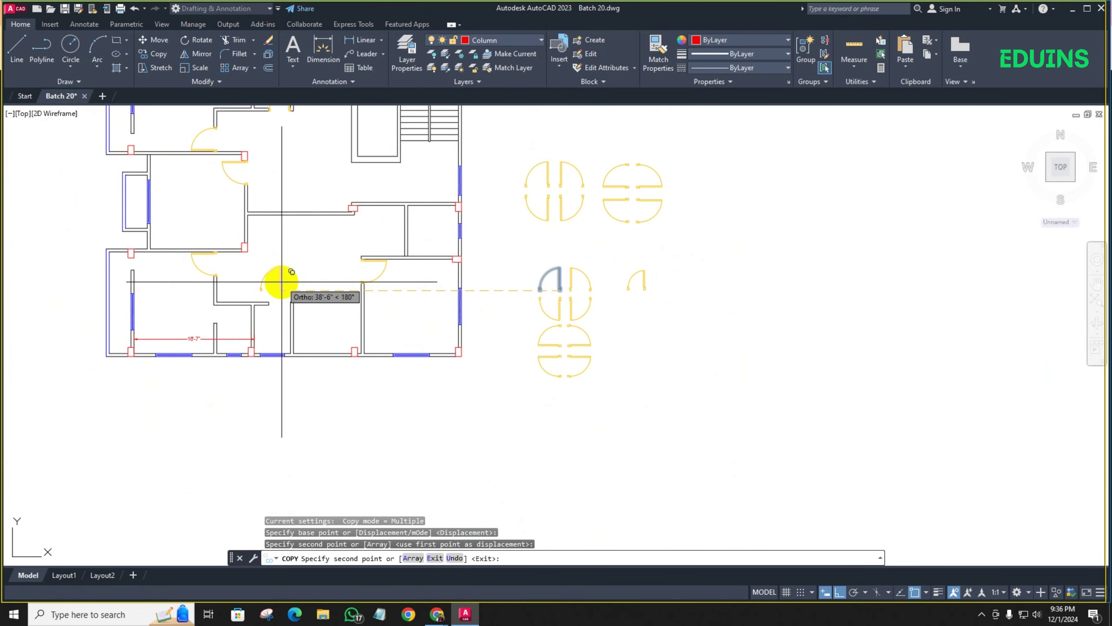
key("Escape")
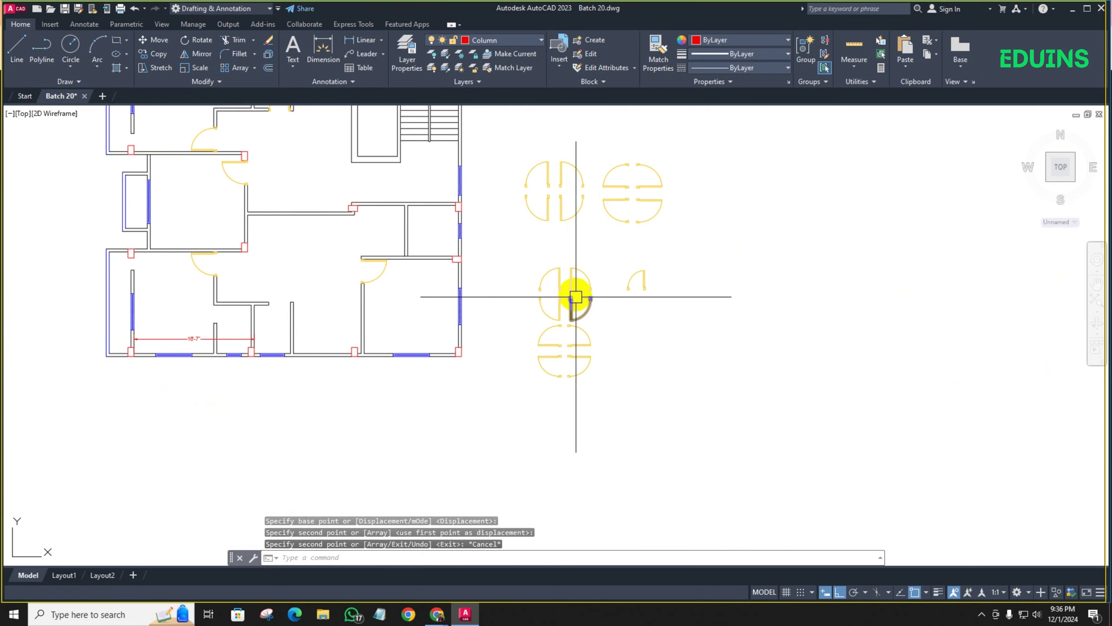
Copy the lower-left Door 36 symbol by its inner jamb corner into the lower unit's small-room opening, snapping it to the top of the partition wall
scroll(557, 303, "up", 2)
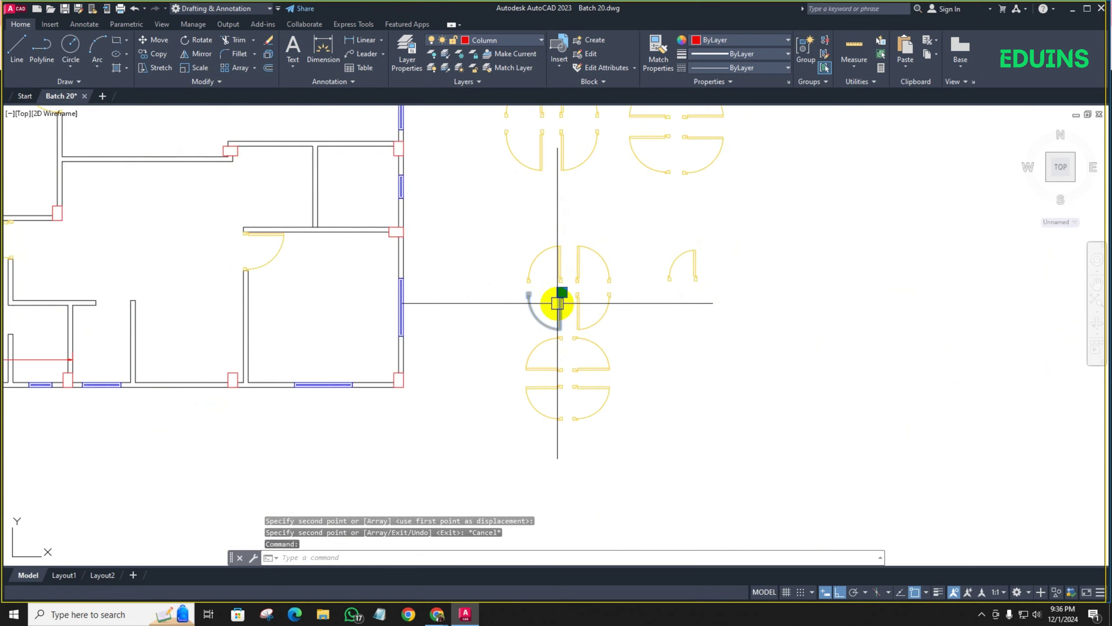
key("Return")
scroll(560, 302, "up", 5)
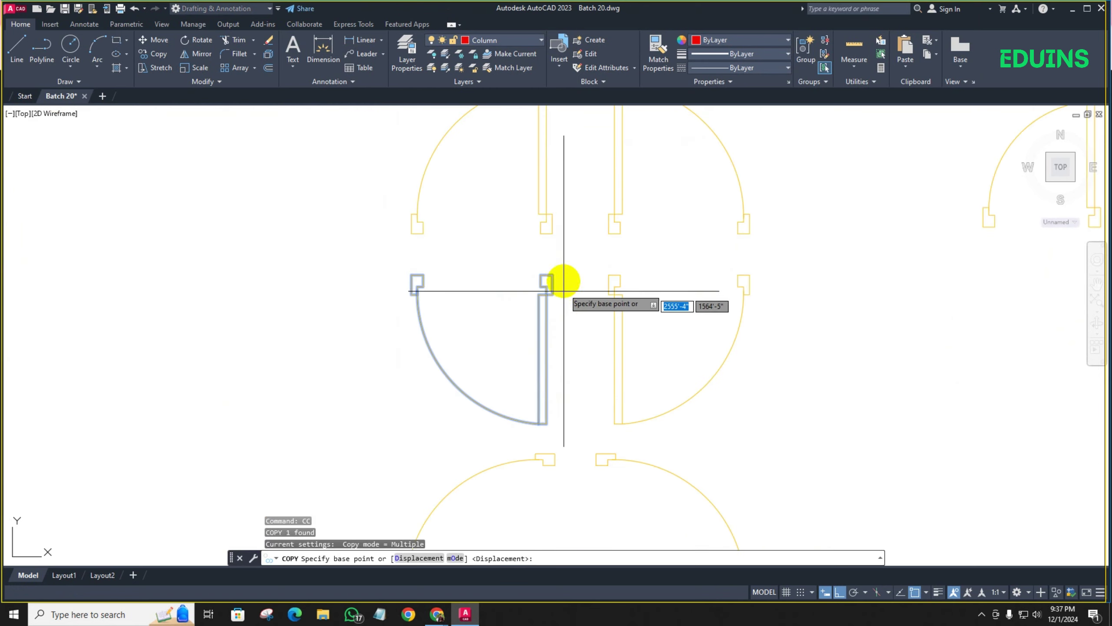
scroll(553, 274, "up", 4)
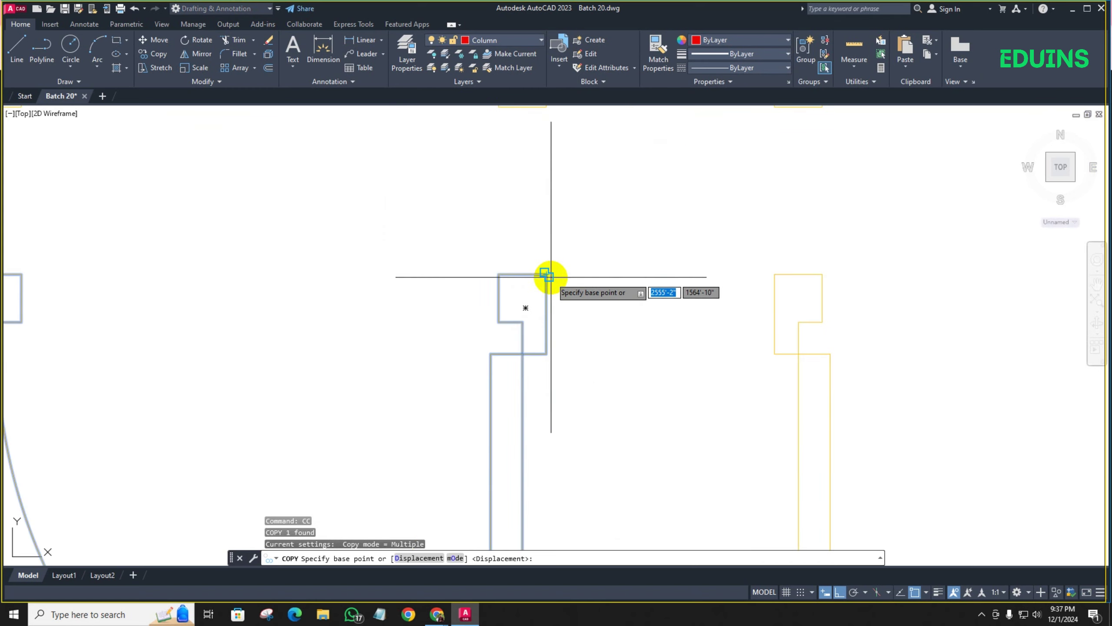
left_click(548, 275)
scroll(504, 290, "down", 5)
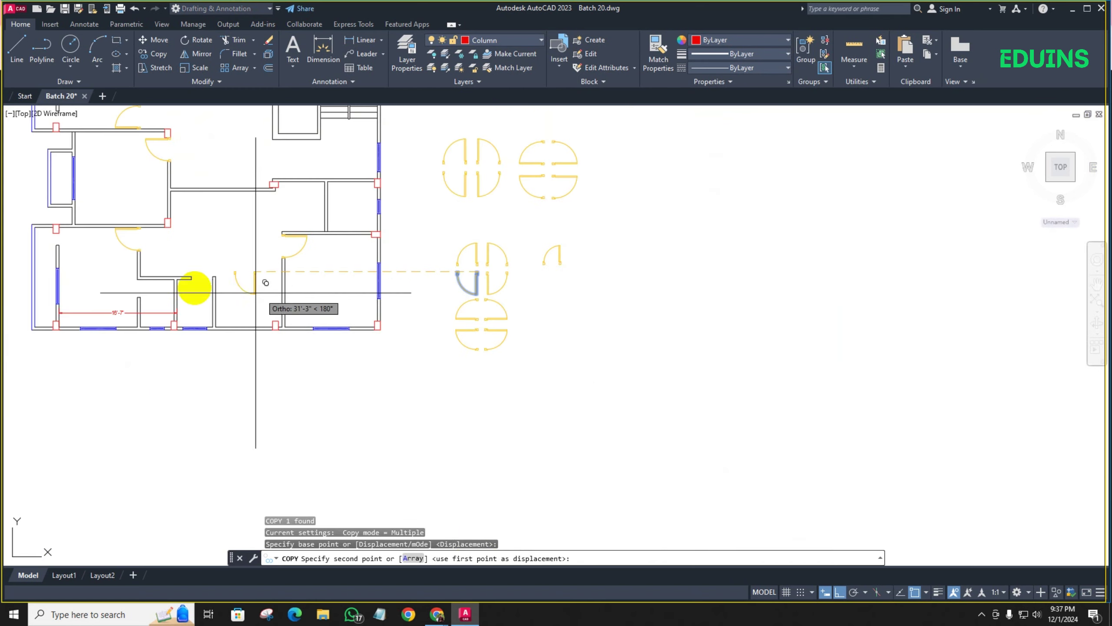
scroll(256, 292, "up", 5)
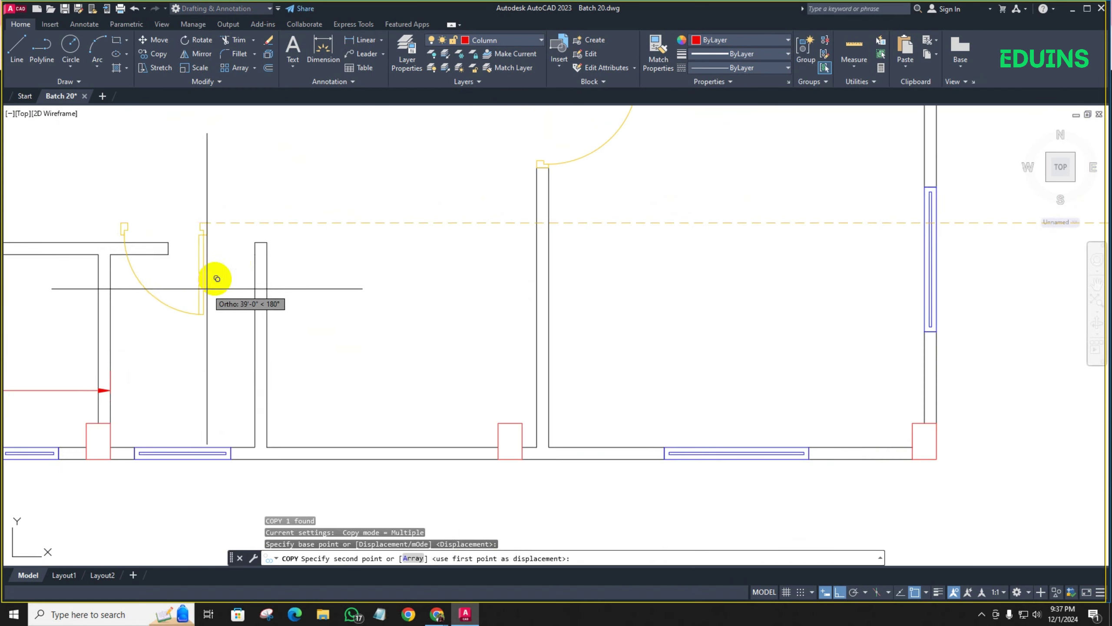
left_click(256, 244)
scroll(285, 272, "down", 6)
key("Escape")
middle_click_drag(334, 251, 314, 283)
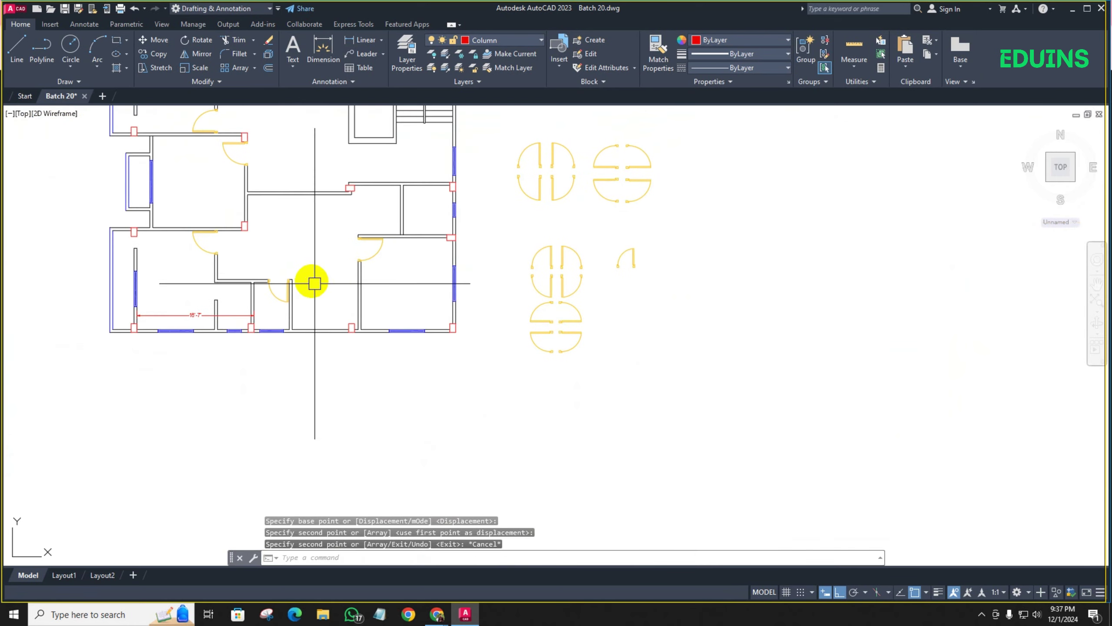
Mirror the smaller single door symbol beside the Door 36 set across a vertical line just to its right, keeping the original
middle_click_drag(284, 209, 275, 240)
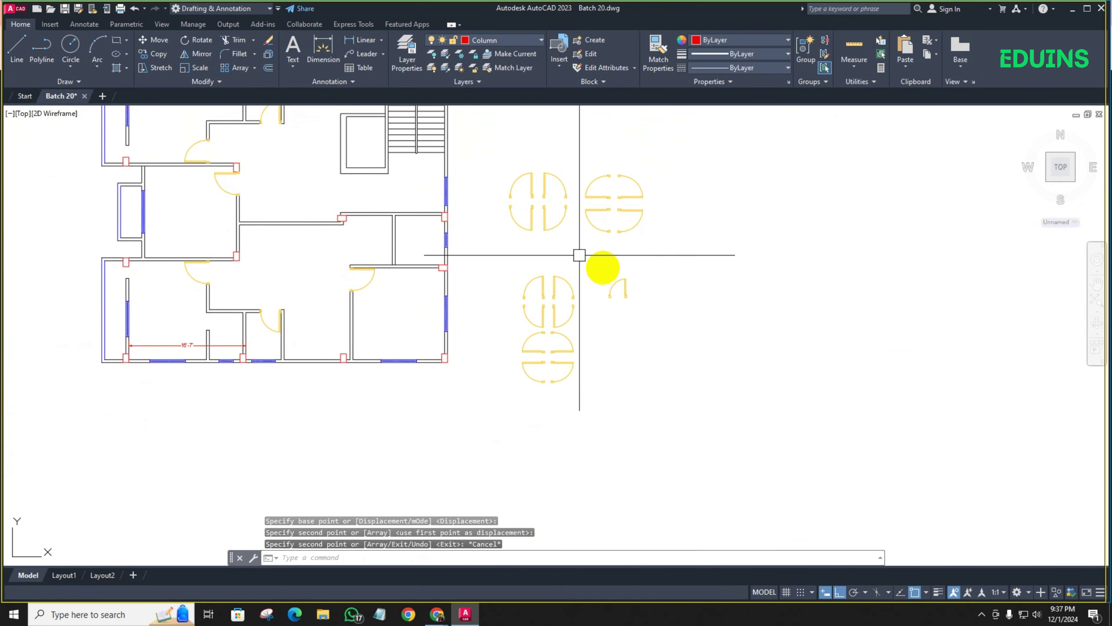
scroll(613, 291, "up", 3)
scroll(589, 296, "down", 3)
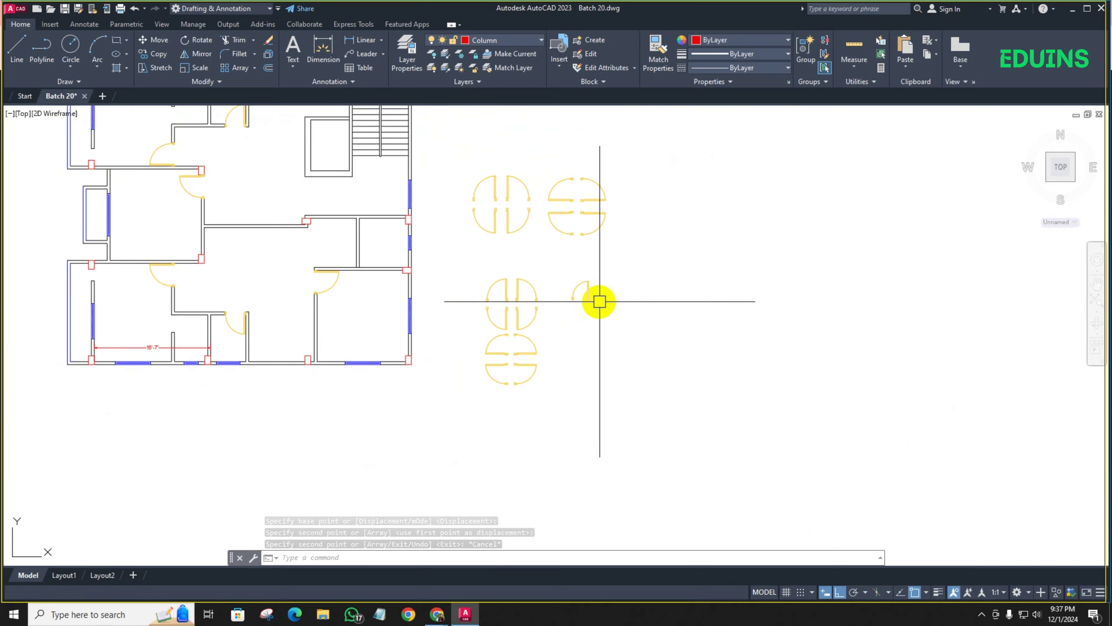
left_click(599, 301)
left_click(564, 269)
scroll(569, 306, "up", 6)
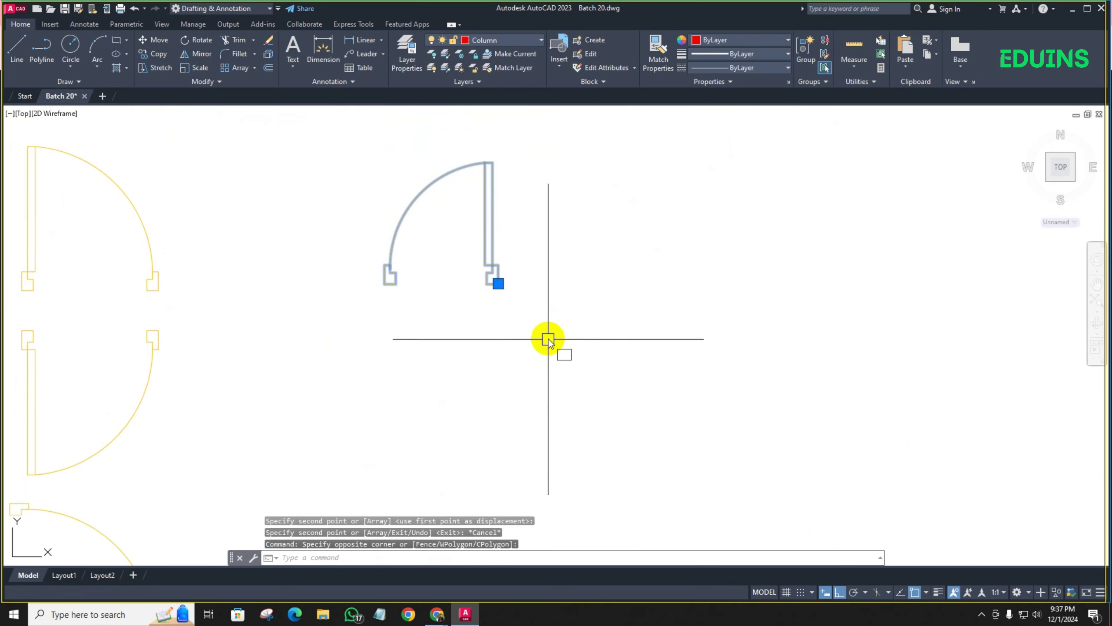
type("mi")
key("Return")
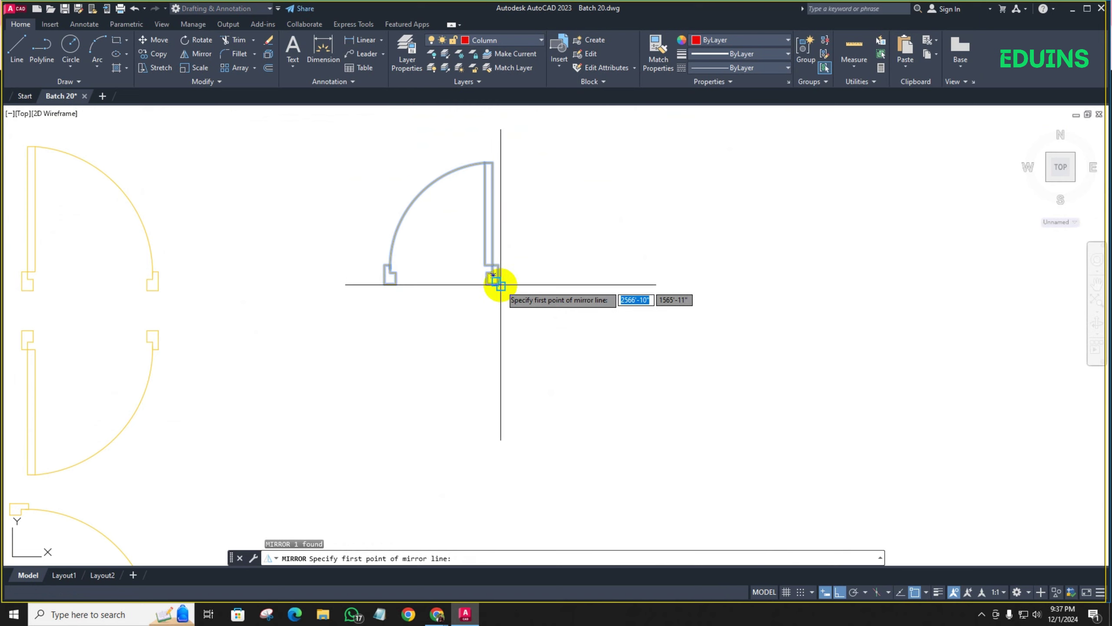
left_click(531, 283)
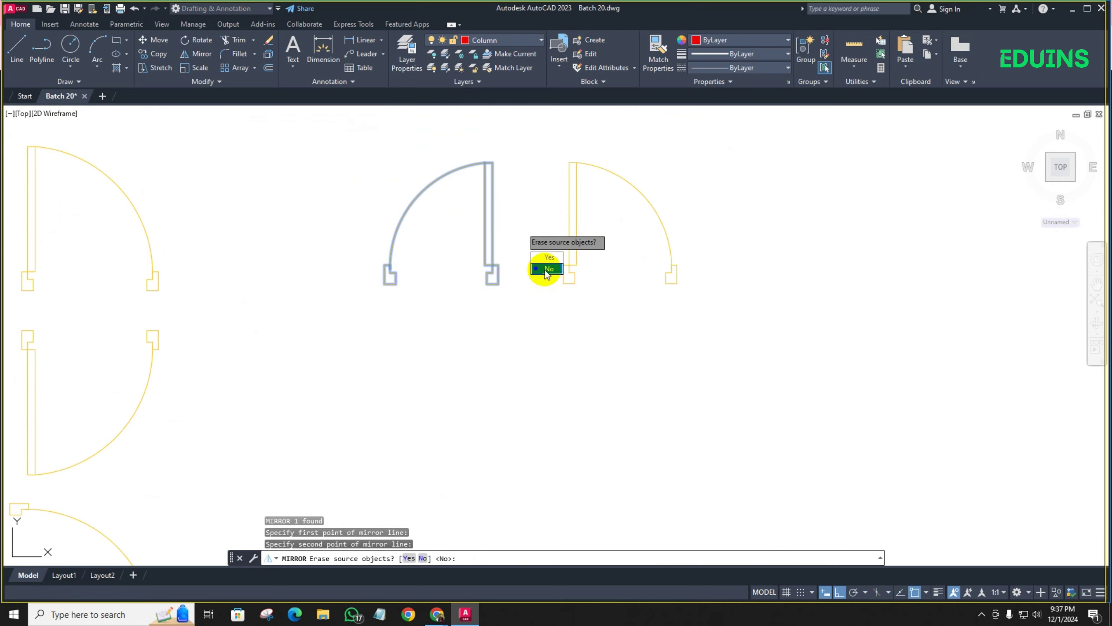
left_click(547, 269)
Mirror both smaller door symbols downward across a horizontal line just below them, keeping the originals
left_click(578, 280)
left_click(465, 275)
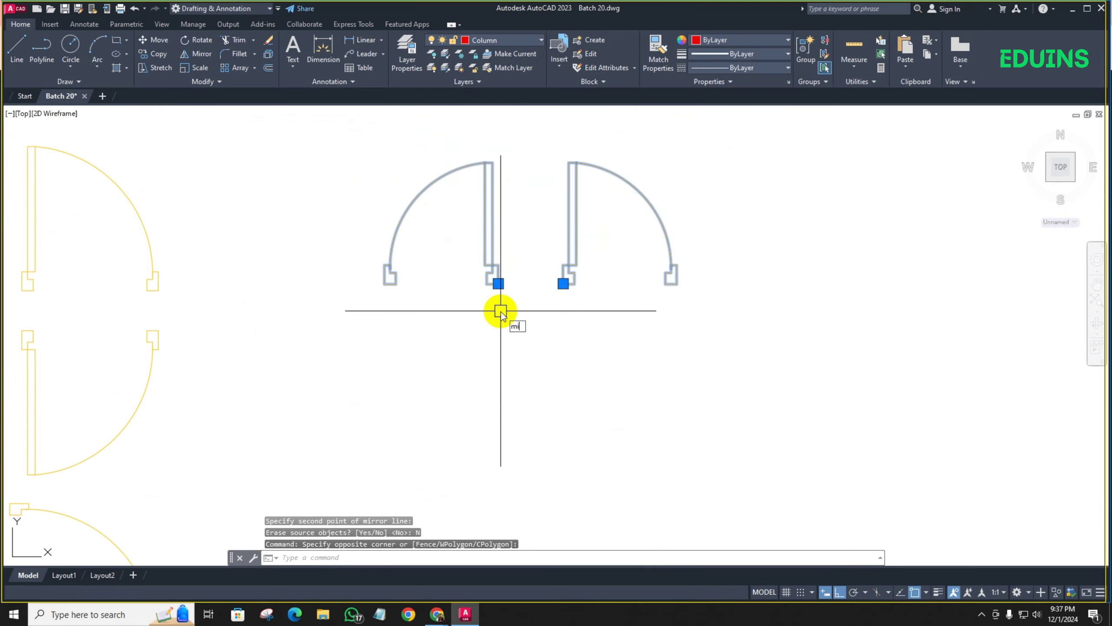
key("Return")
left_click(532, 311)
left_click(392, 311)
left_click(422, 352)
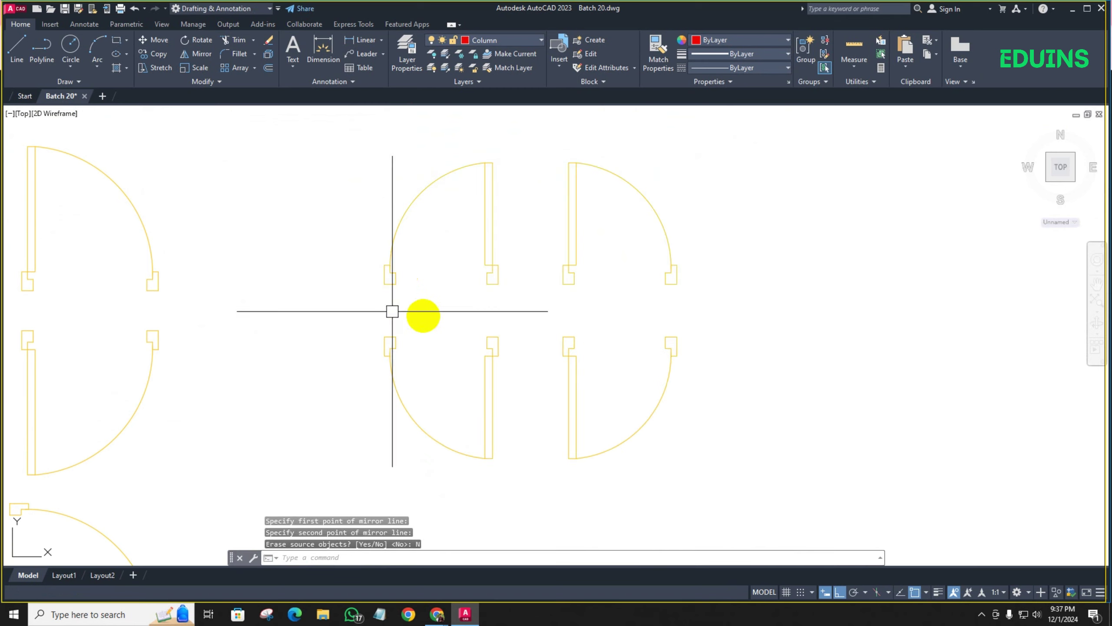
Try to copy the set of four smaller door symbols straight down, and undo the copy command
scroll(392, 311, "down", 4)
left_click(489, 298)
left_click(377, 188)
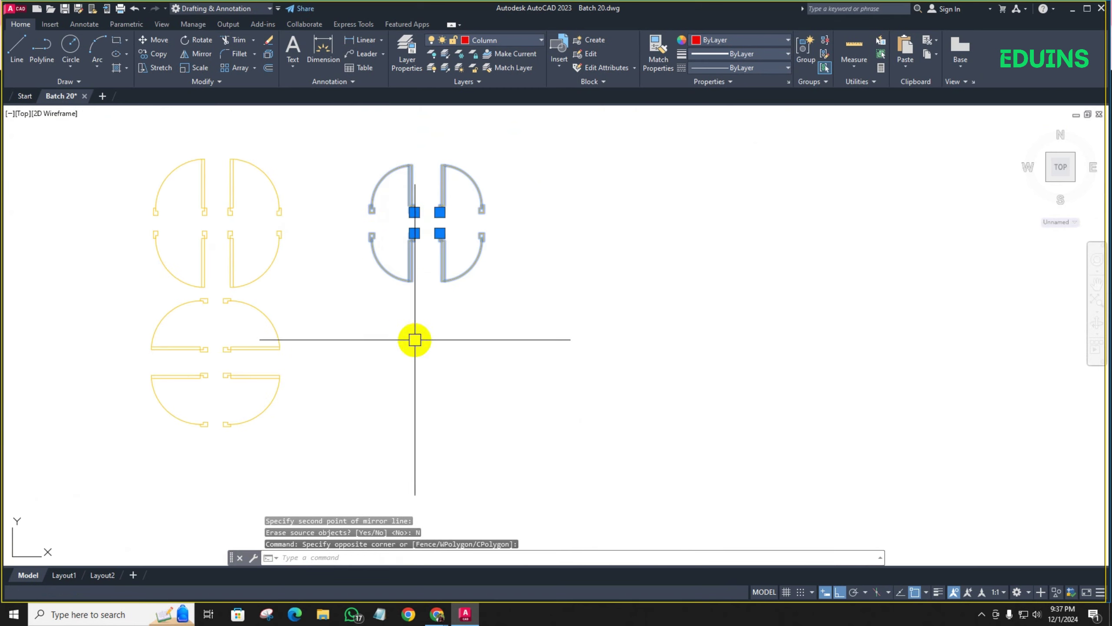
type("co")
key("Return")
left_click(403, 301)
left_click(404, 433)
left_click(404, 429)
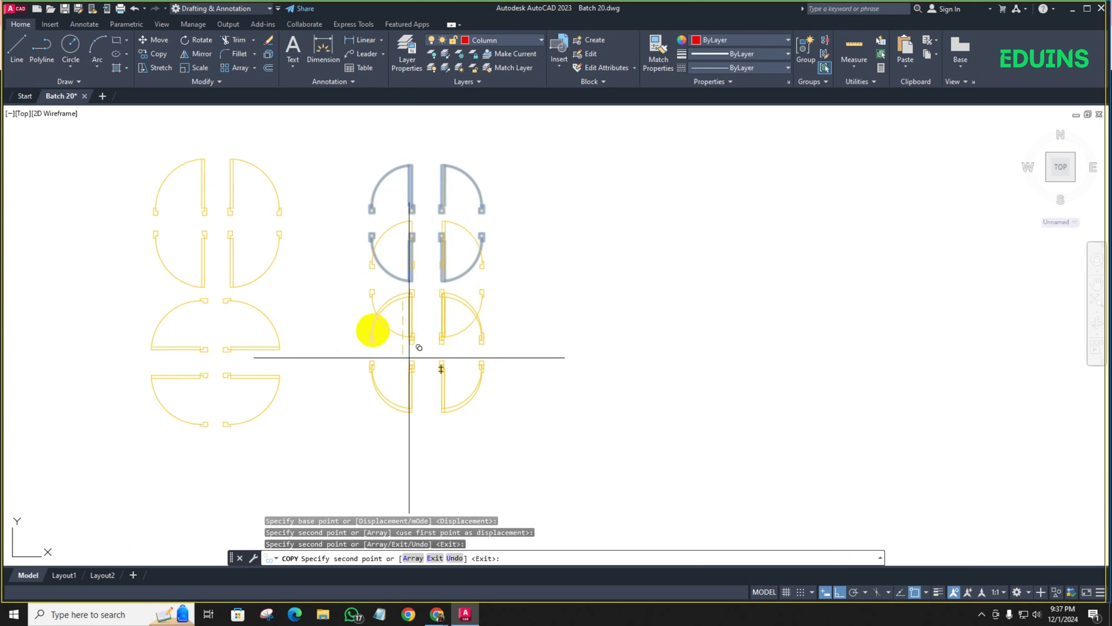
key("Escape")
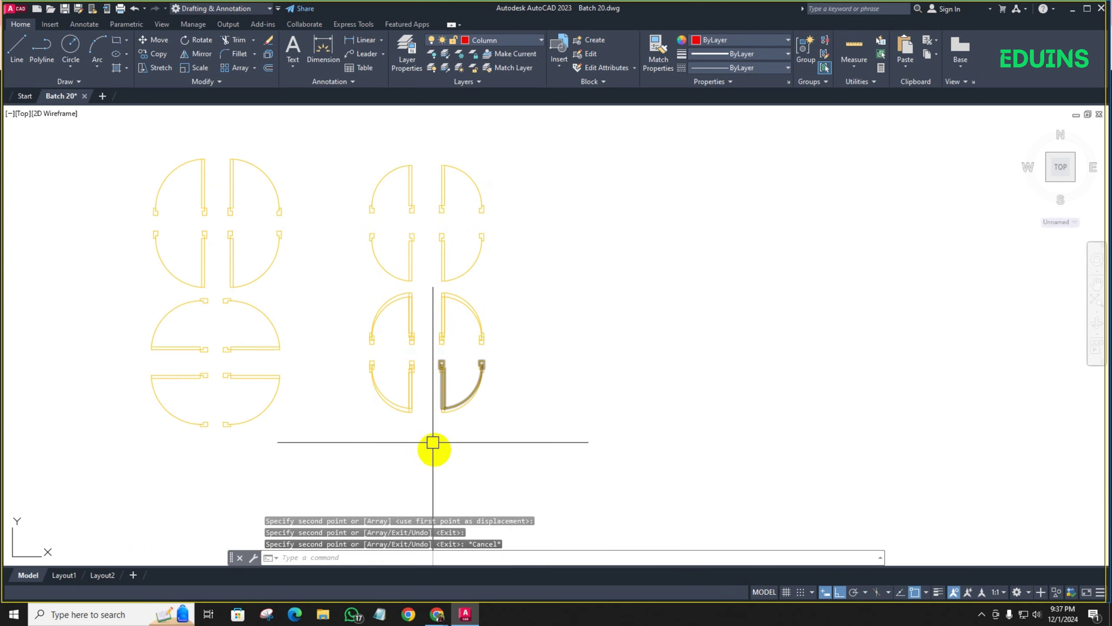
key("ctrl+z")
Copy all four smaller door symbols straight down, placing one set clear below the originals
left_click(465, 348)
left_click(359, 219)
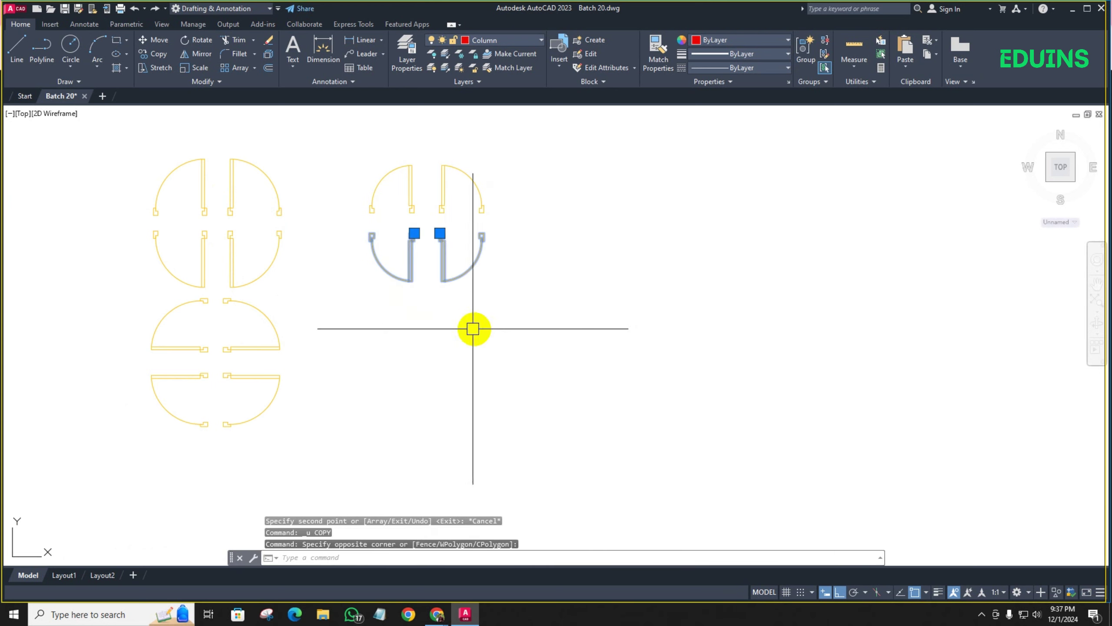
left_click(485, 324)
left_click(374, 187)
type("co")
key("Return")
left_click(364, 299)
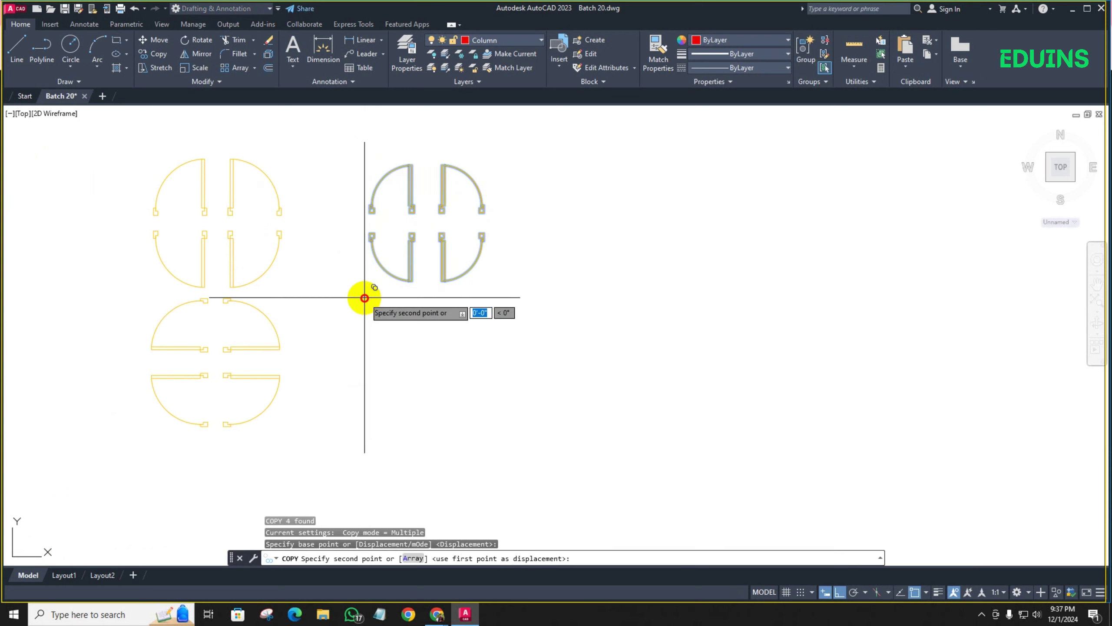
left_click(368, 436)
key("Escape")
Rotate the copied set of four smaller door symbols by 90 degrees about its centre
left_click(491, 440)
left_click(358, 331)
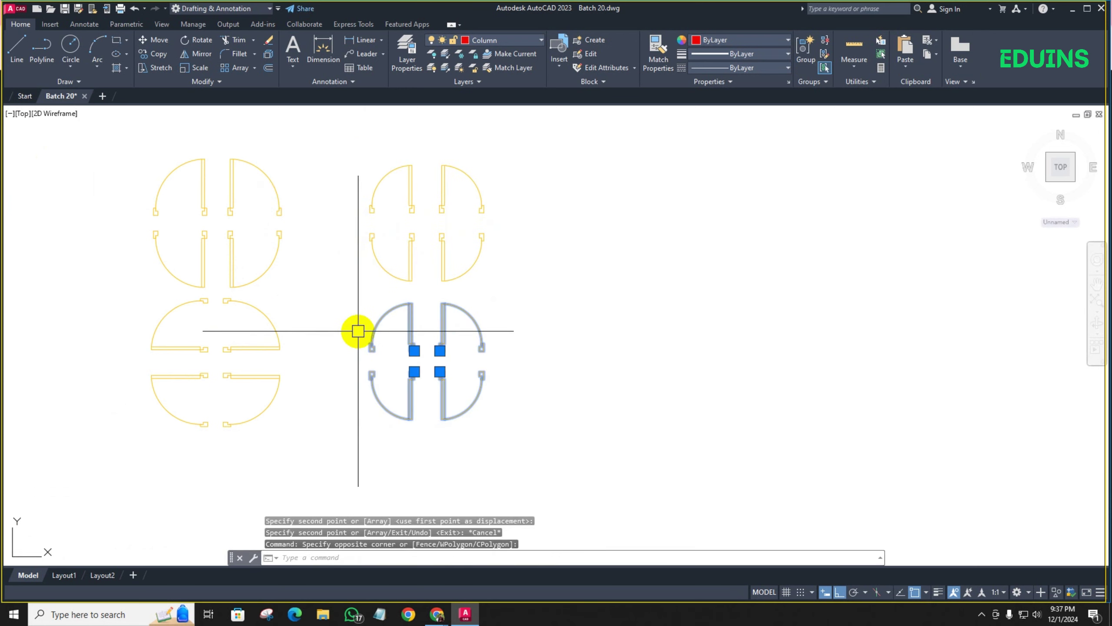
type("ro")
key("Return")
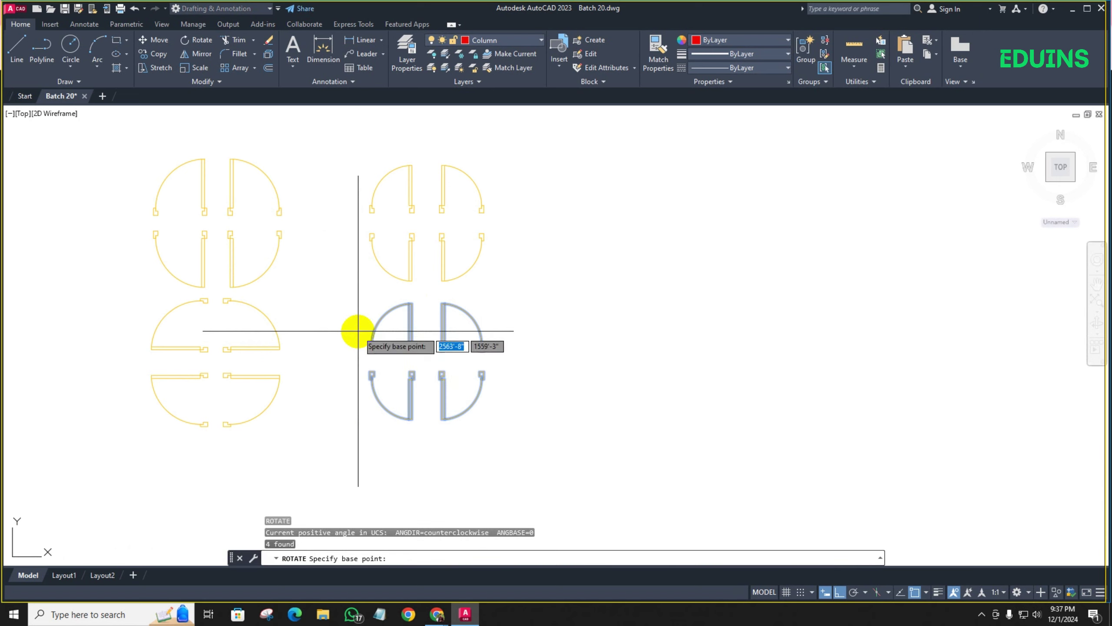
scroll(433, 361, "up", 2)
left_click(417, 362)
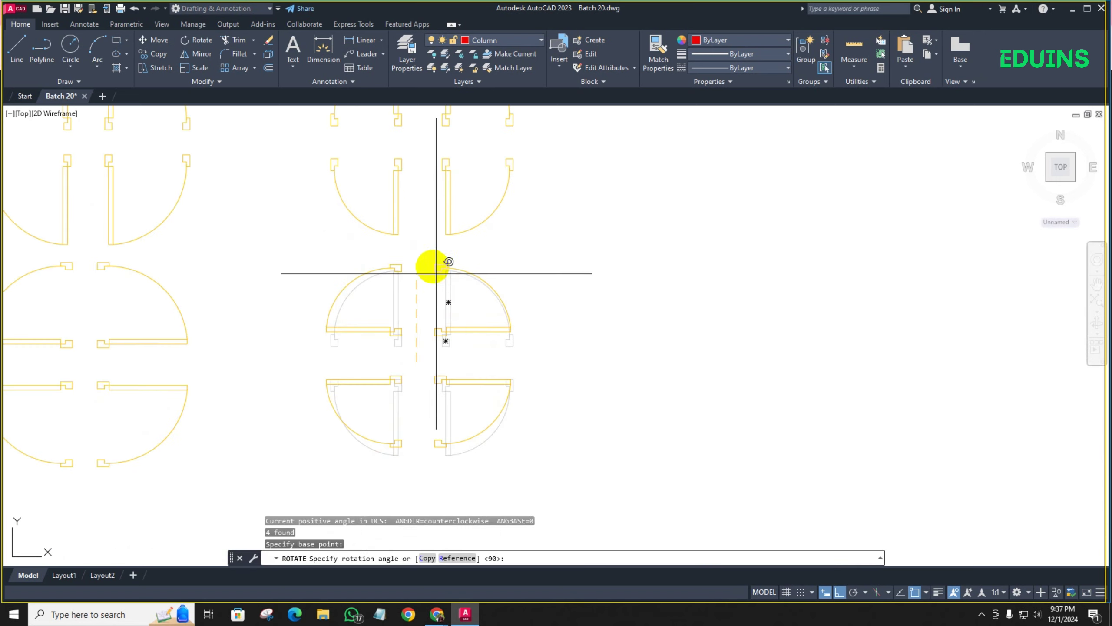
left_click(426, 250)
scroll(444, 359, "down", 4)
middle_click_drag(438, 367, 607, 348)
scroll(482, 331, "down", 2)
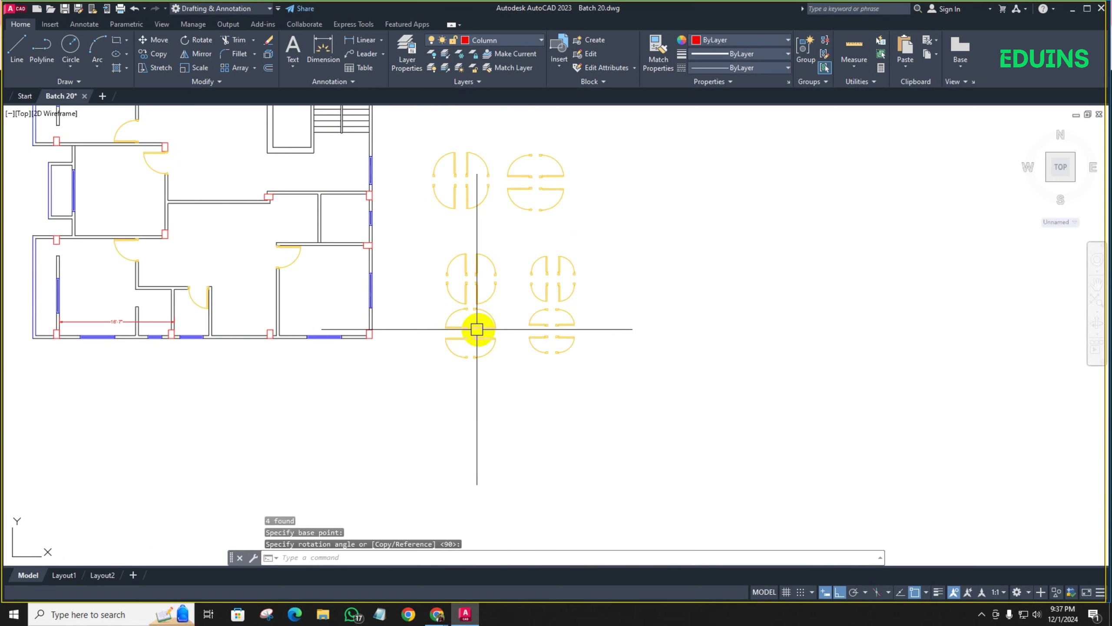
middle_click_drag(242, 284, 258, 282)
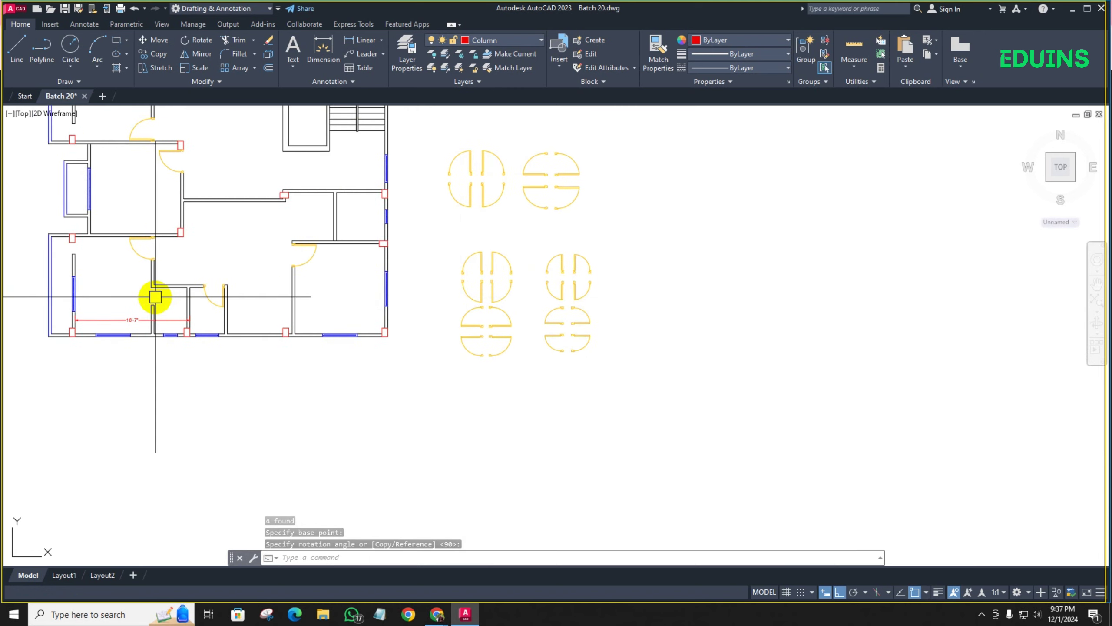
scroll(584, 312, "up", 2)
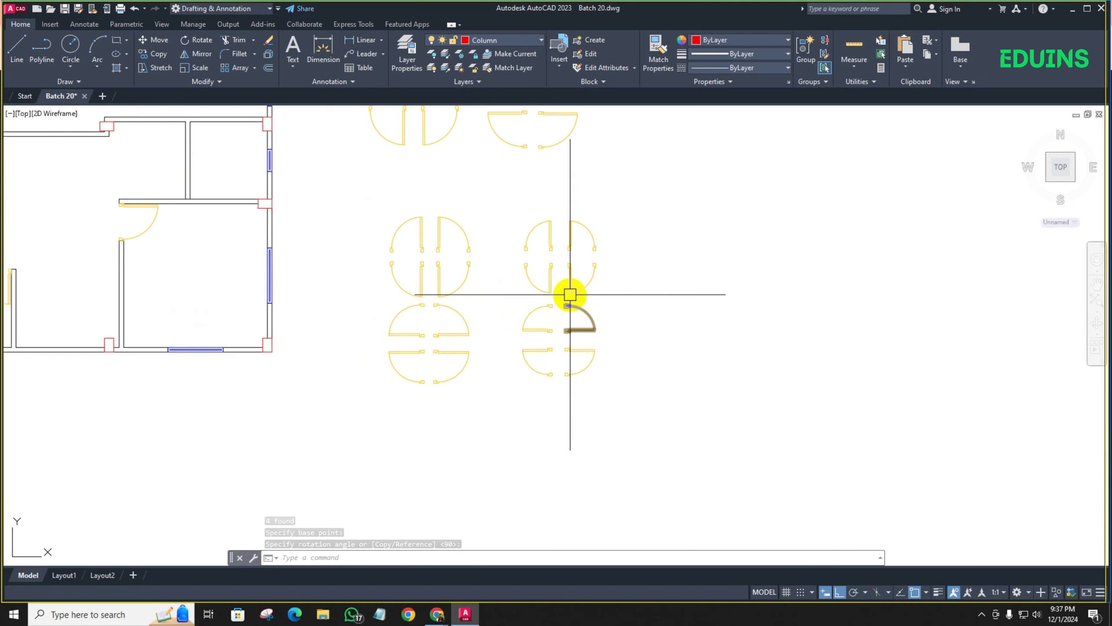
left_click(546, 355)
scroll(556, 350, "up", 2)
scroll(573, 353, "down", 1)
key("Escape")
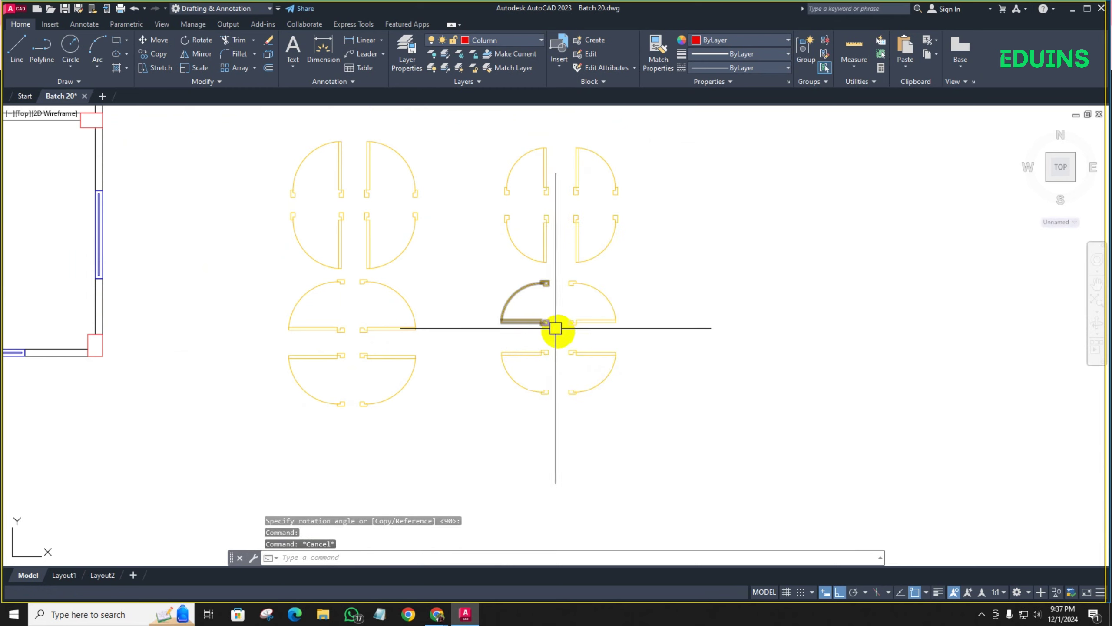
Copy the lower-right door of the rotated smaller set into the small room's opening beside the lower-left bedroom
scroll(589, 359, "up", 5)
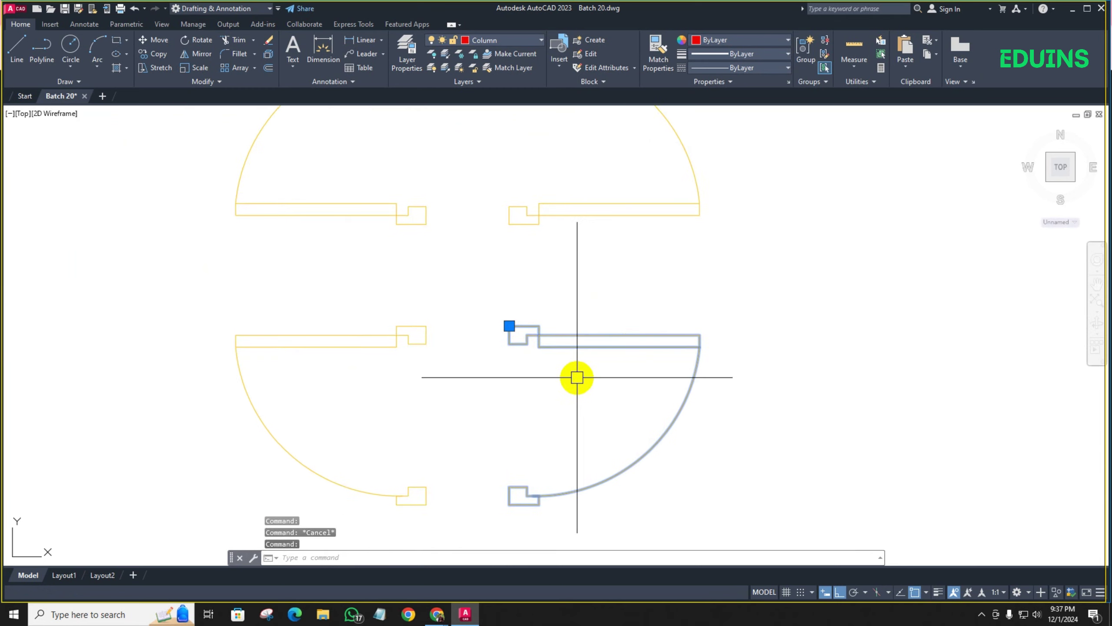
key("Return")
left_click(510, 323)
scroll(472, 343, "down", 5)
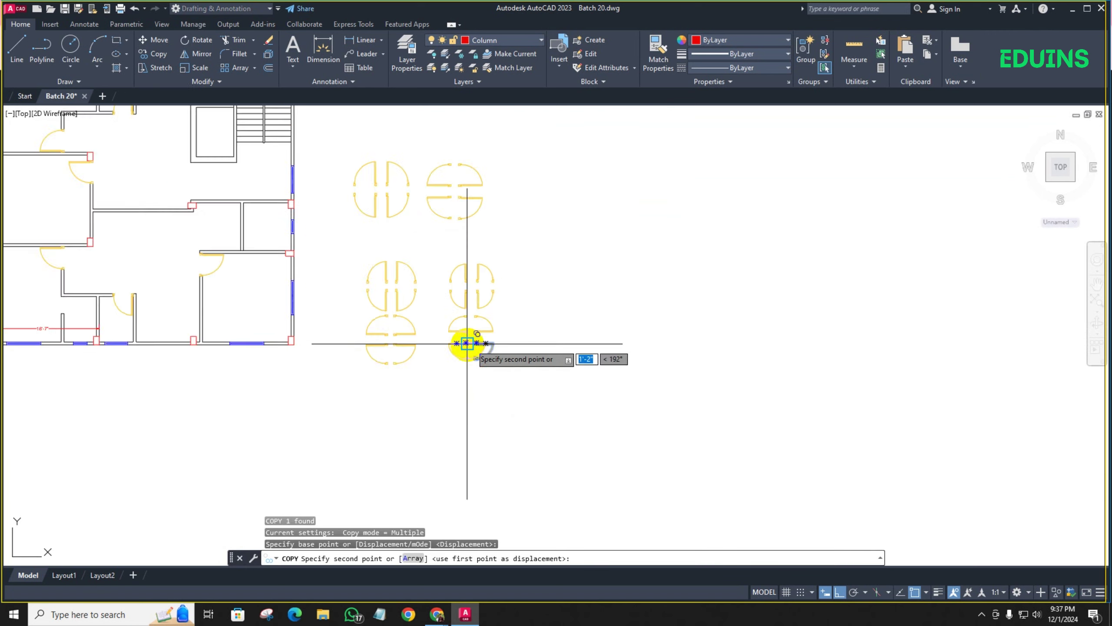
middle_click_drag(471, 343, 633, 343)
scroll(377, 316, "up", 5)
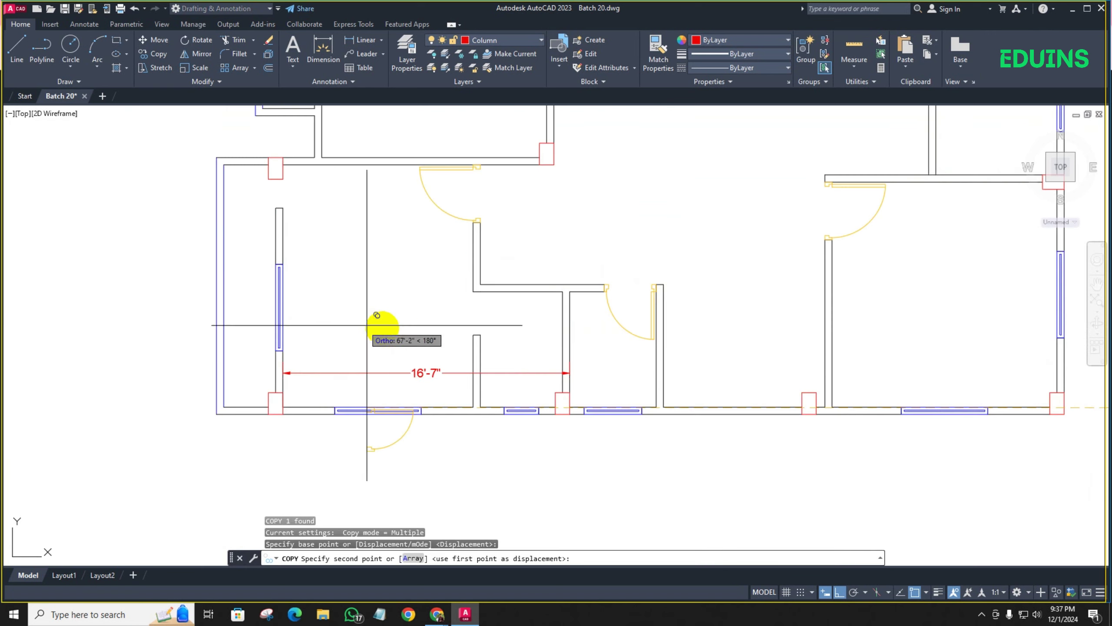
left_click(474, 291)
mouse_move(501, 334)
middle_mouse_down()
mouse_move(534, 294)
mouse_move(511, 278)
middle_mouse_up()
scroll(559, 248, "down", 3)
scroll(486, 277, "down", 3)
scroll(454, 258, "up", 5)
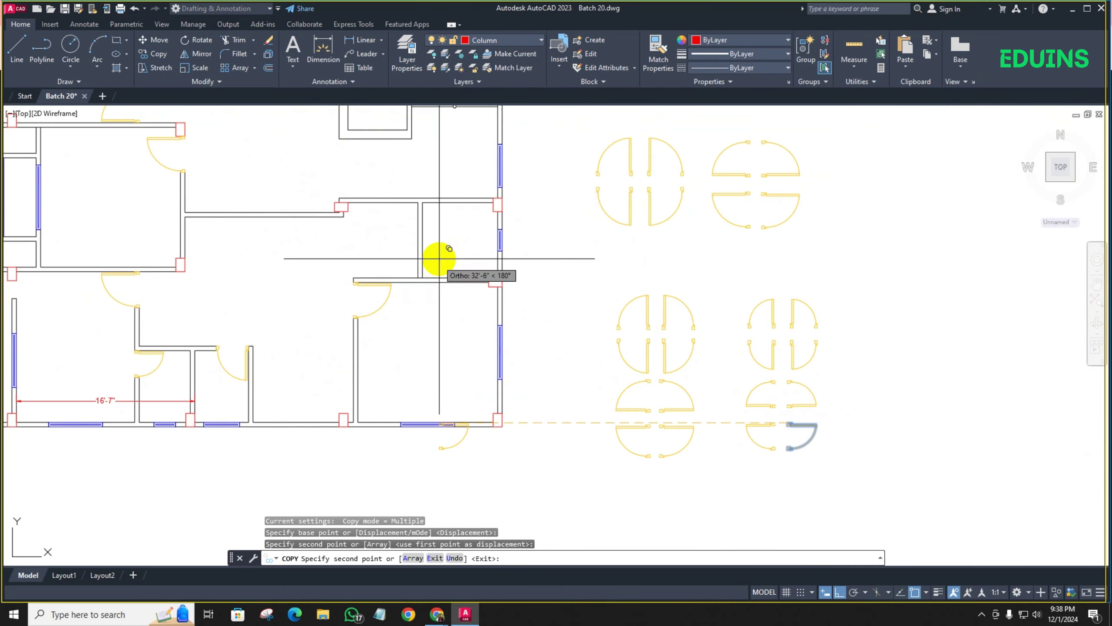
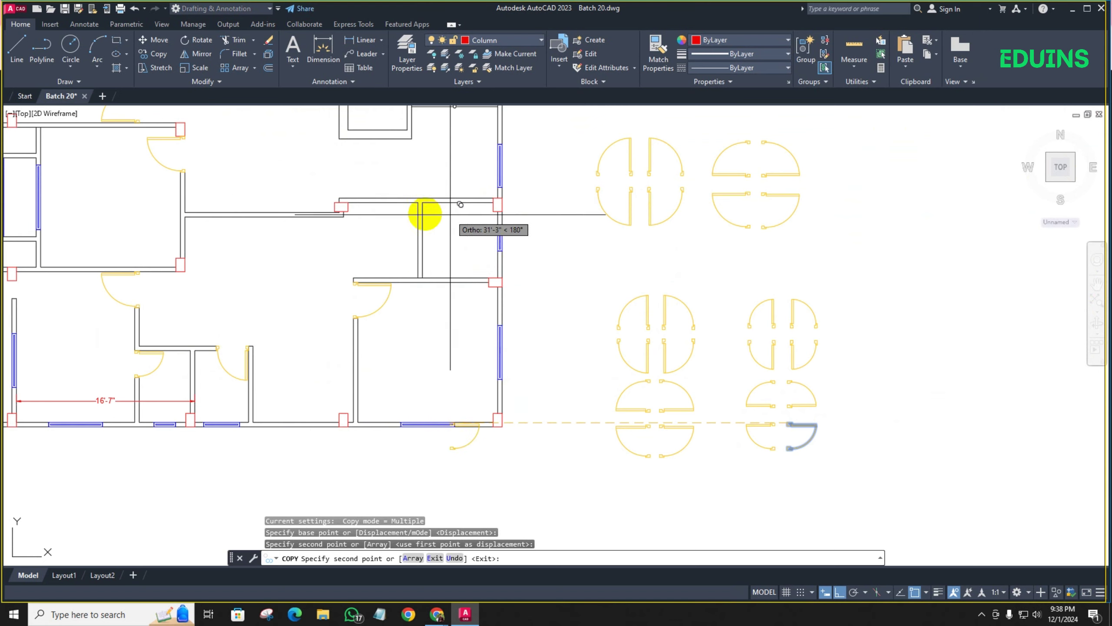
key("Escape")
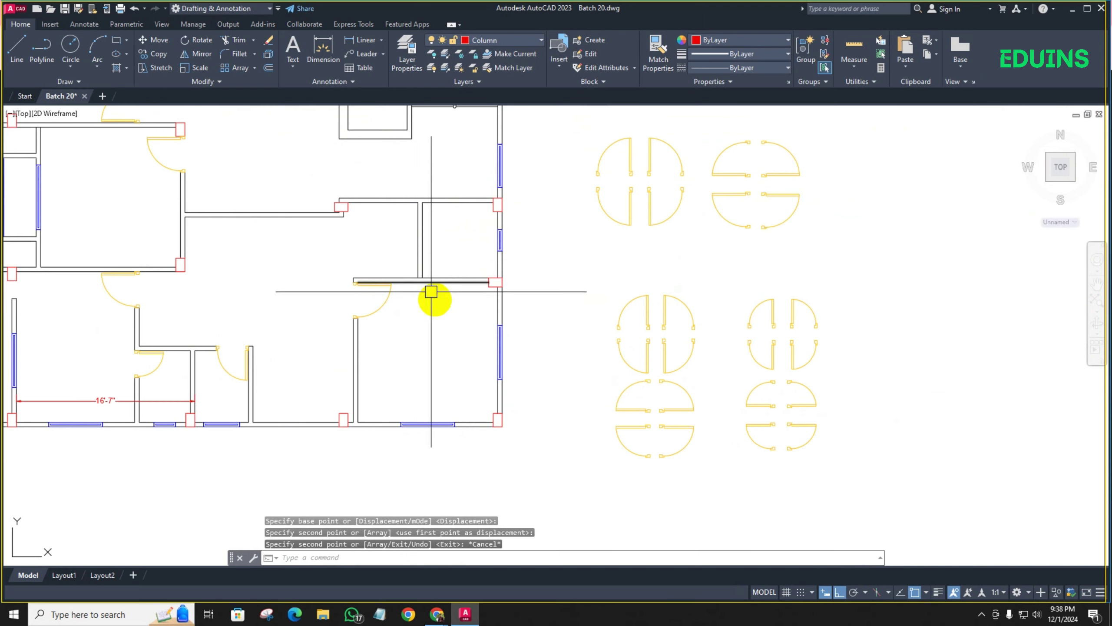
Copy the upper-right door of the rotated smaller set into the small room's opening beside the upper-left bedroom
scroll(431, 292, "down", 2)
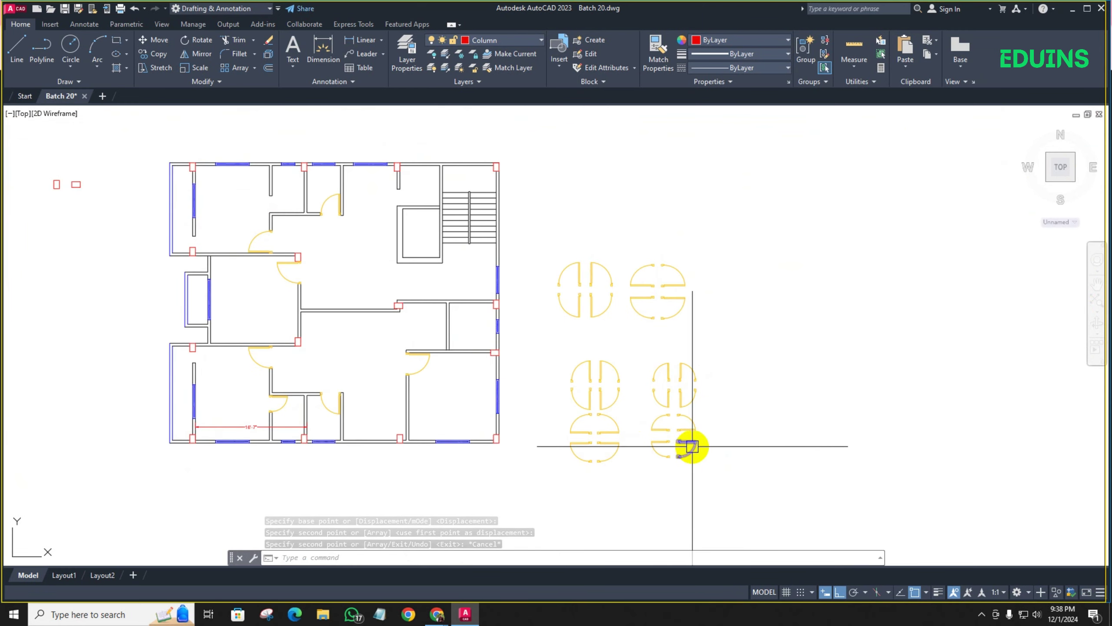
left_click(681, 433)
scroll(673, 437, "up", 5)
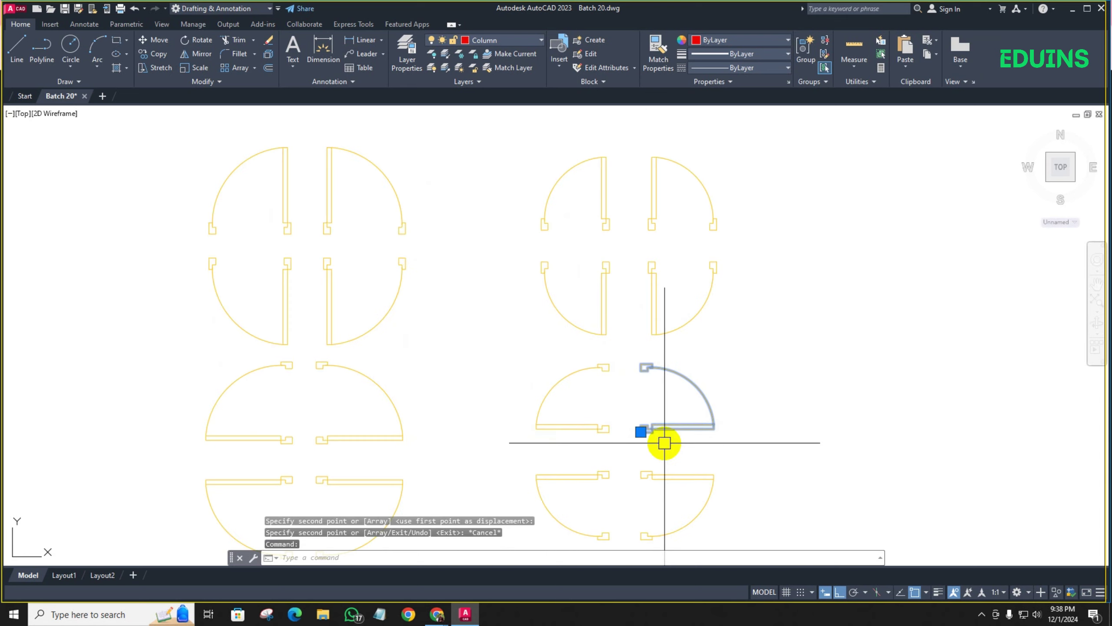
key("Return")
scroll(641, 434, "up", 4)
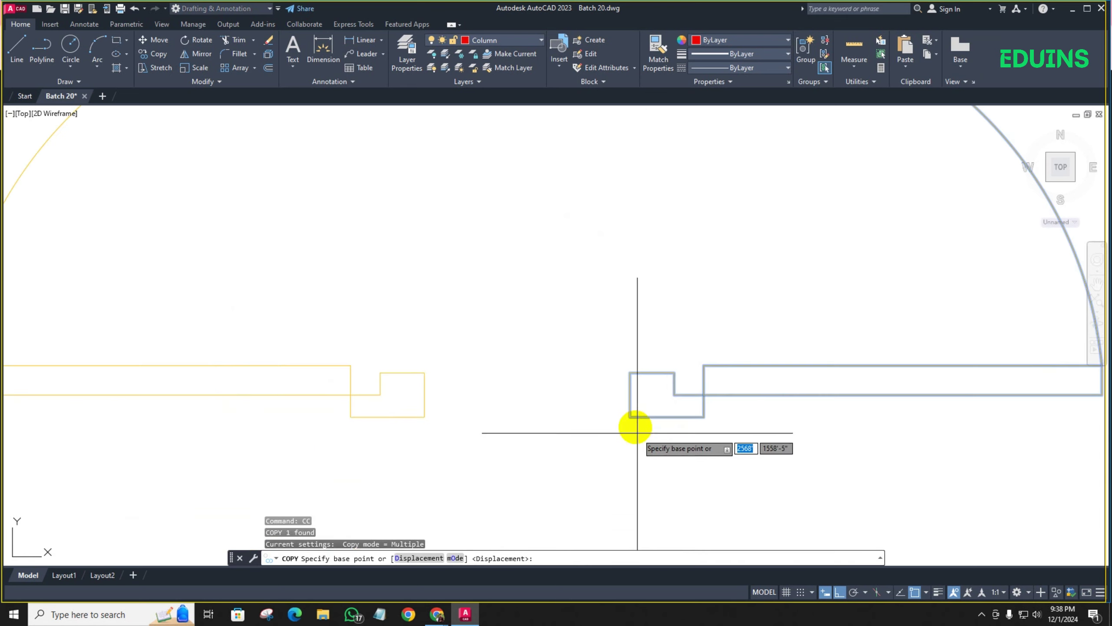
left_click(641, 429)
scroll(601, 433, "down", 8)
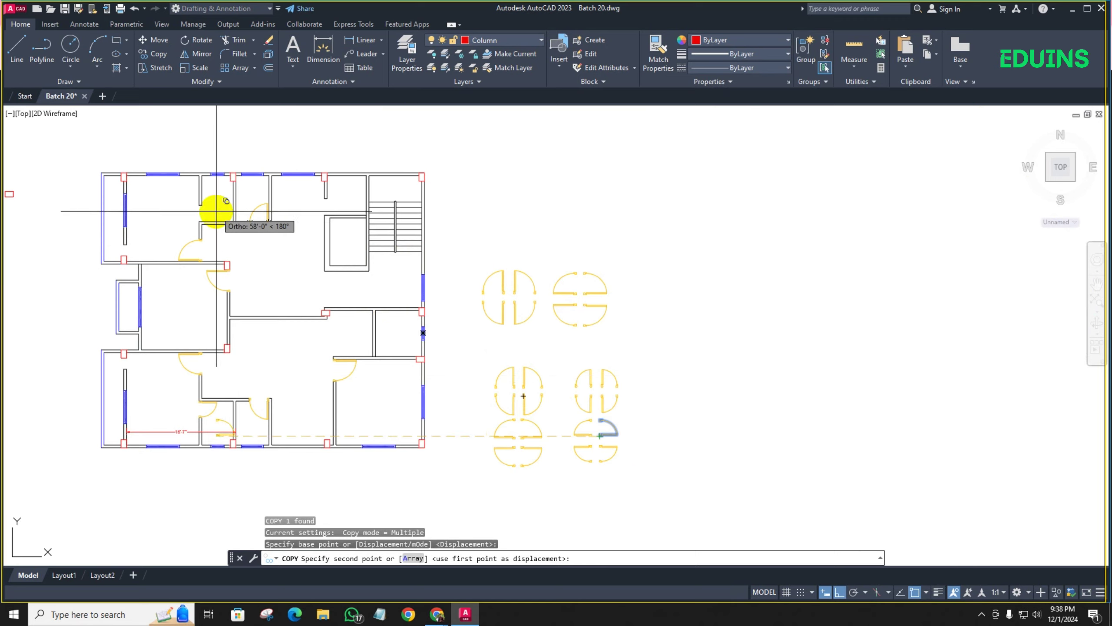
scroll(206, 217, "up", 6)
left_click(146, 258)
scroll(354, 390, "down", 6)
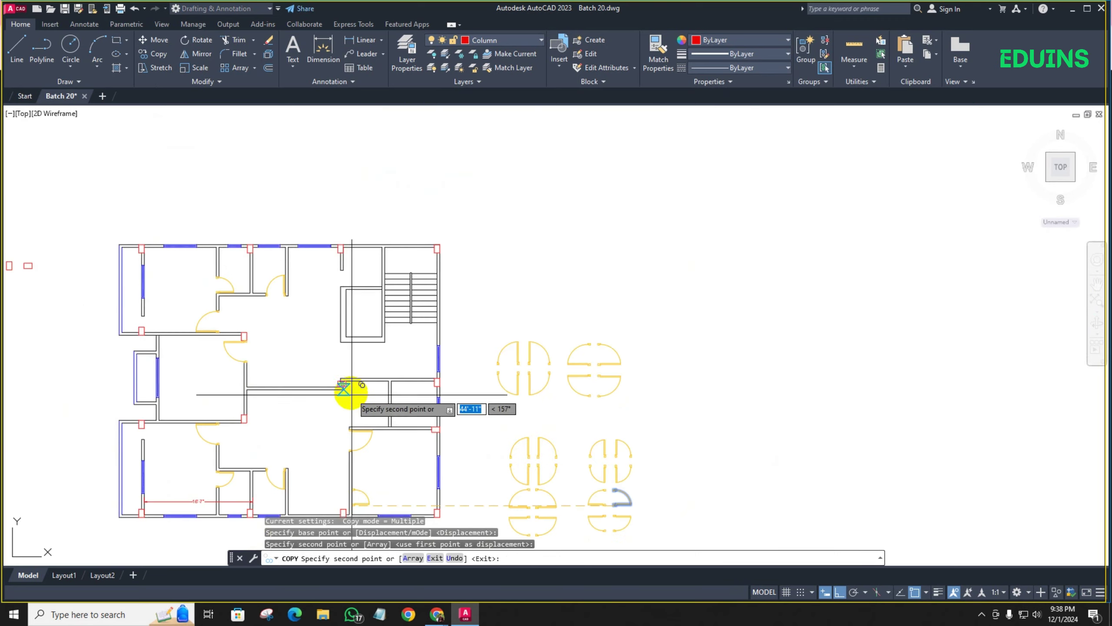
Place two more copies of that door, in the small right-hand room's opening and above the shaft beside the stairs
scroll(330, 303, "up", 6)
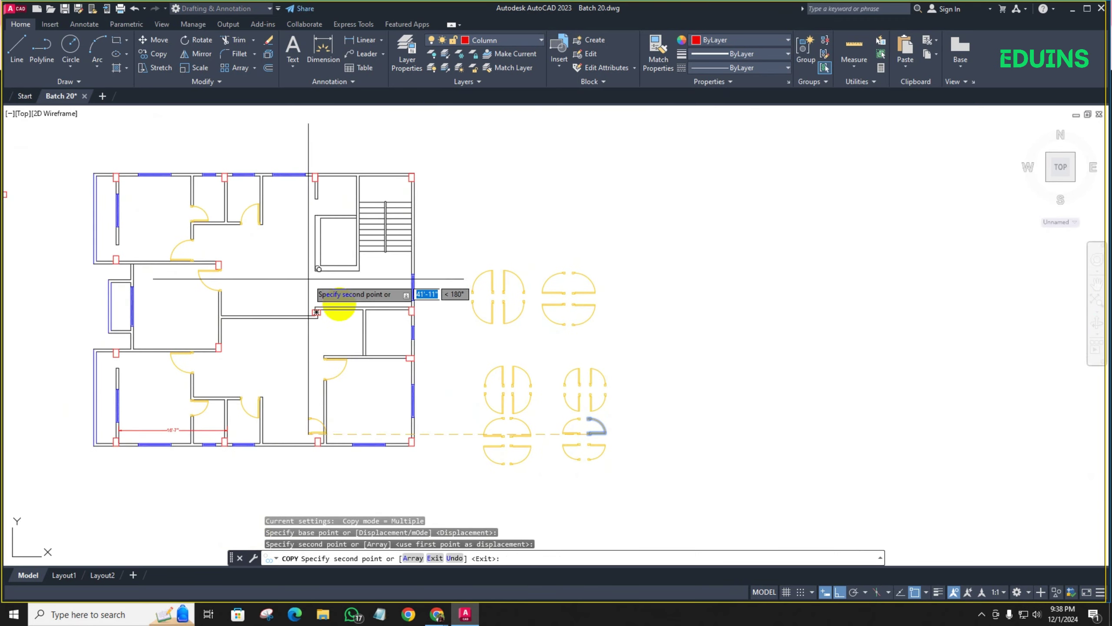
left_click(305, 316)
scroll(305, 316, "down", 6)
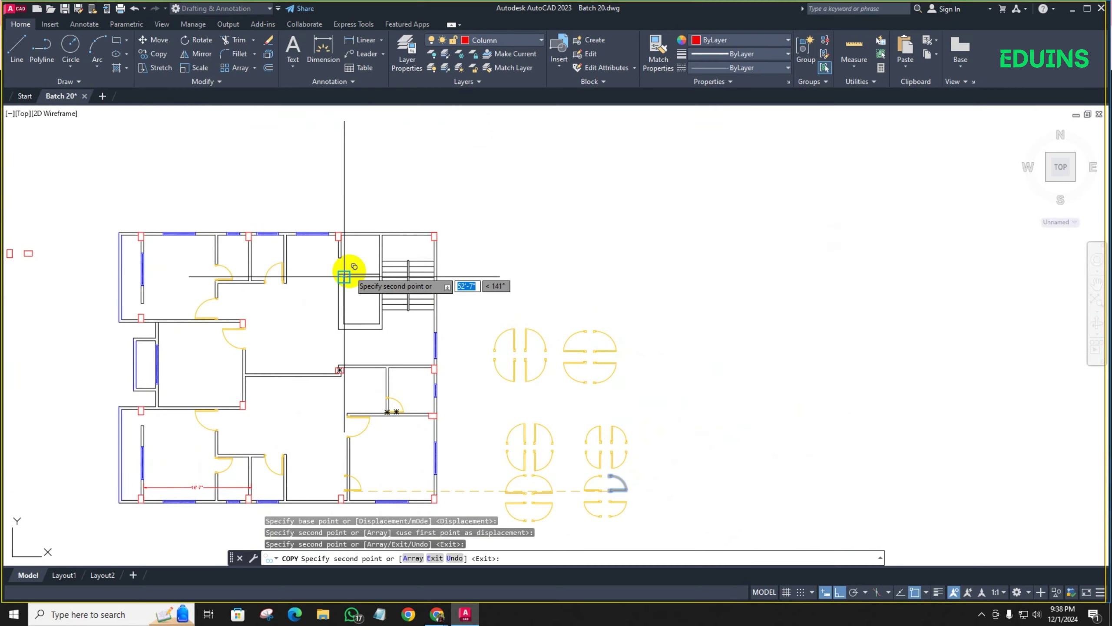
scroll(344, 276, "up", 6)
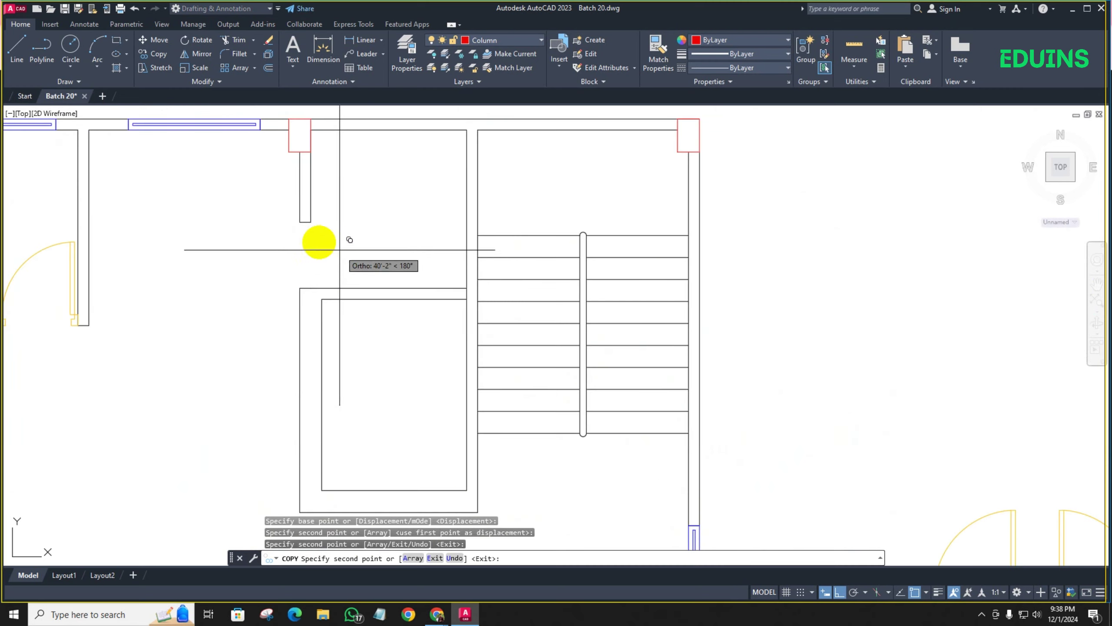
left_click(300, 288)
scroll(307, 298, "down", 6)
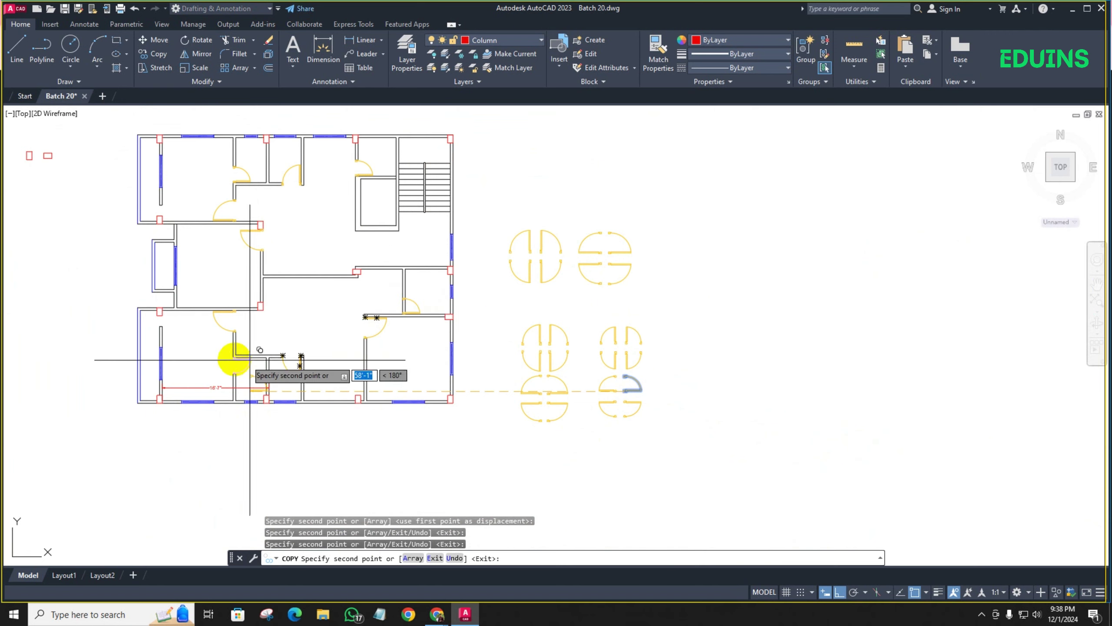
scroll(162, 325, "up", 4)
key("Escape")
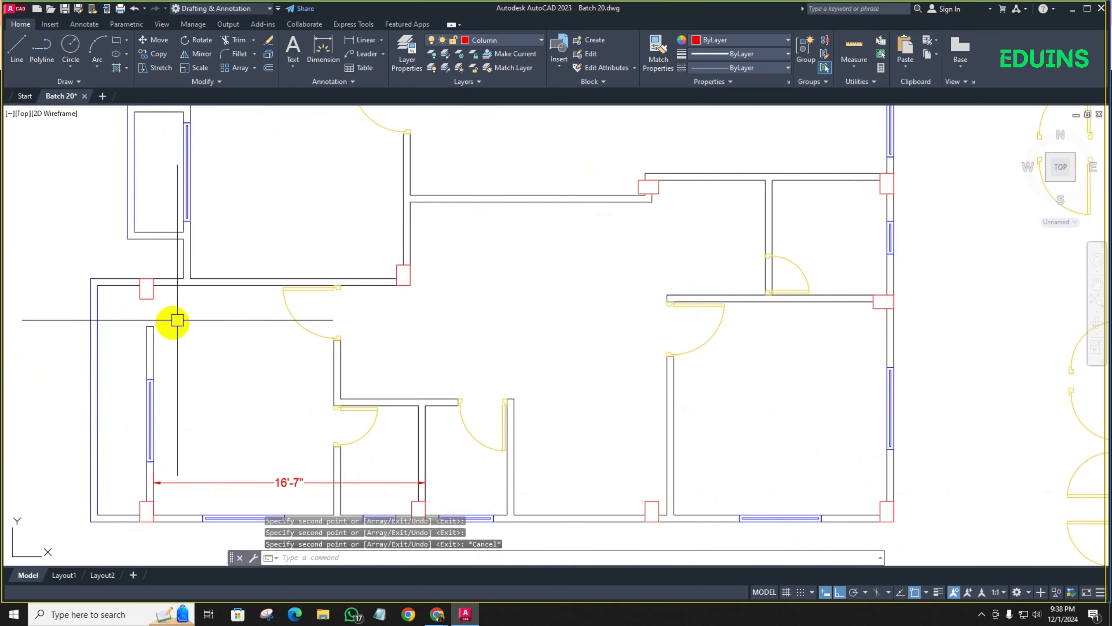
Add a vertical linear dimension across the lower-left bedroom's balcony opening, from the column corner to the wall end
scroll(182, 318, "down", 3)
scroll(248, 265, "up", 5)
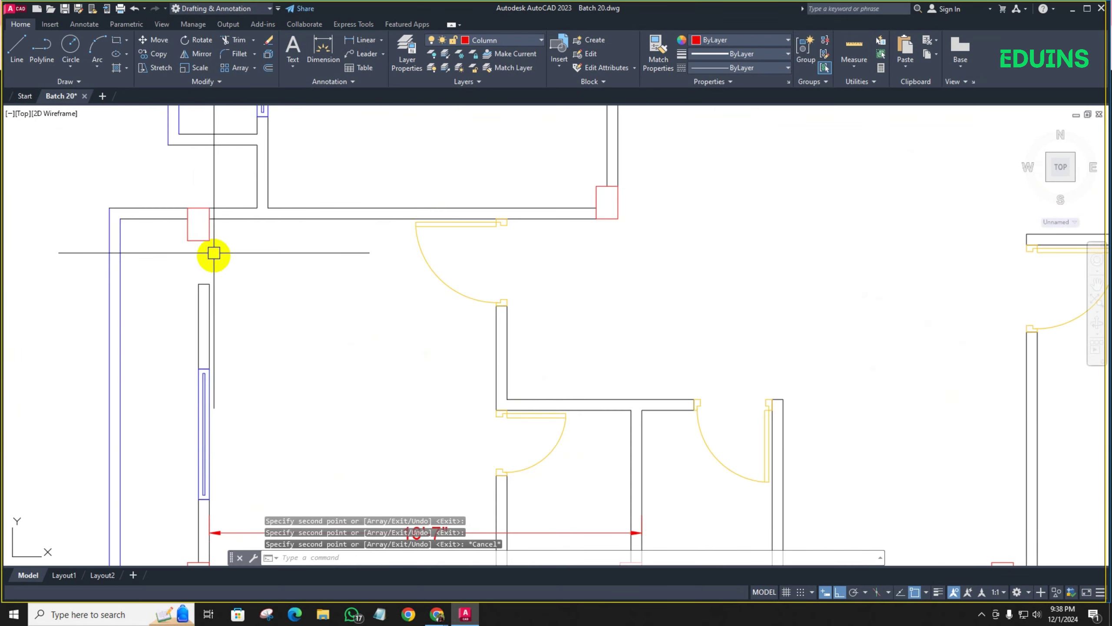
scroll(214, 253, "down", 2)
middle_click_drag(225, 277, 245, 266)
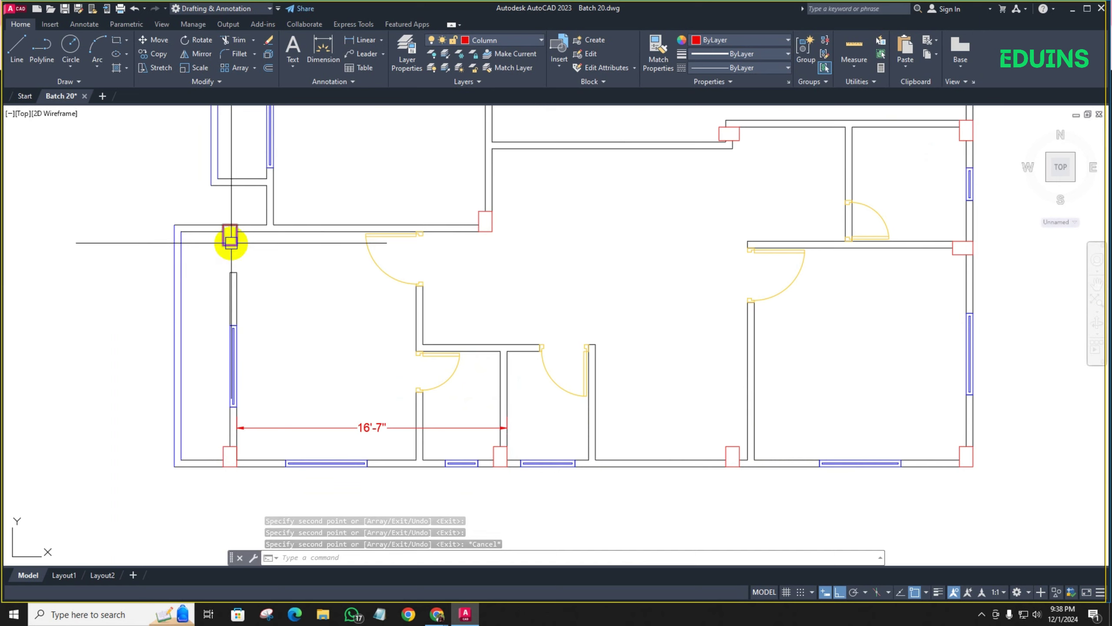
scroll(236, 242, "down", 4)
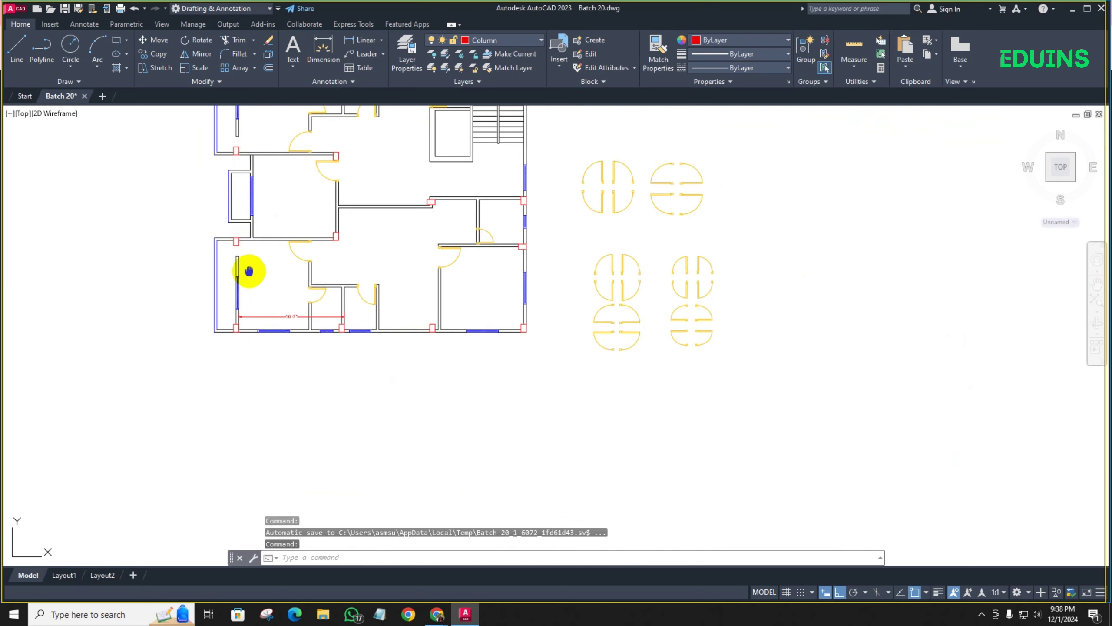
middle_click_drag(248, 268, 255, 321)
scroll(250, 234, "up", 6)
scroll(251, 228, "down", 6)
scroll(256, 247, "up", 2)
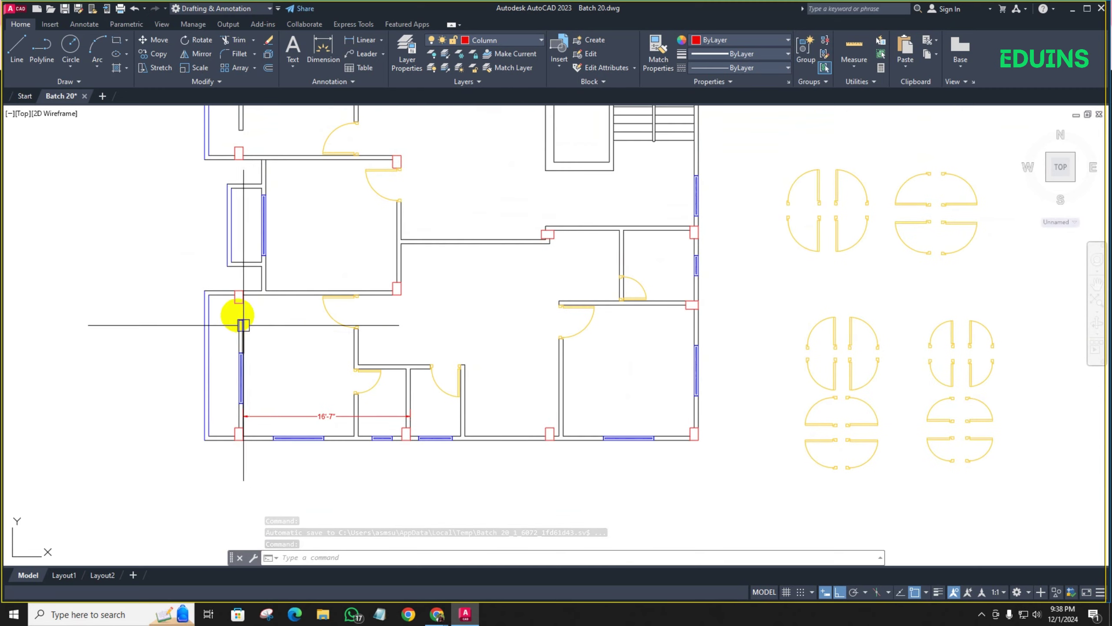
scroll(242, 325, "up", 5)
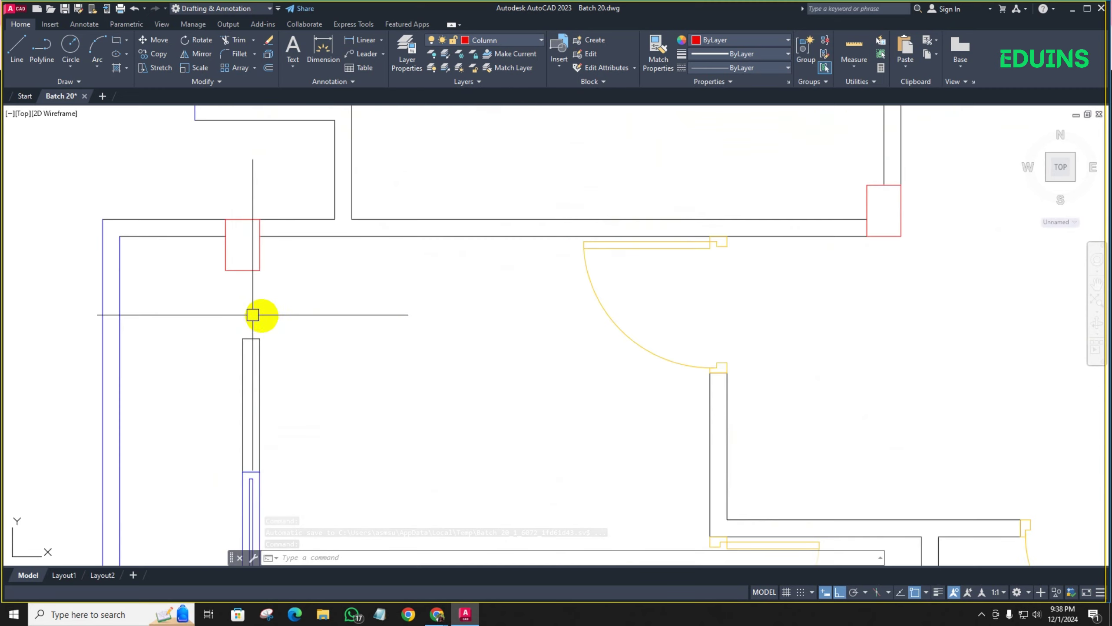
left_click(360, 40)
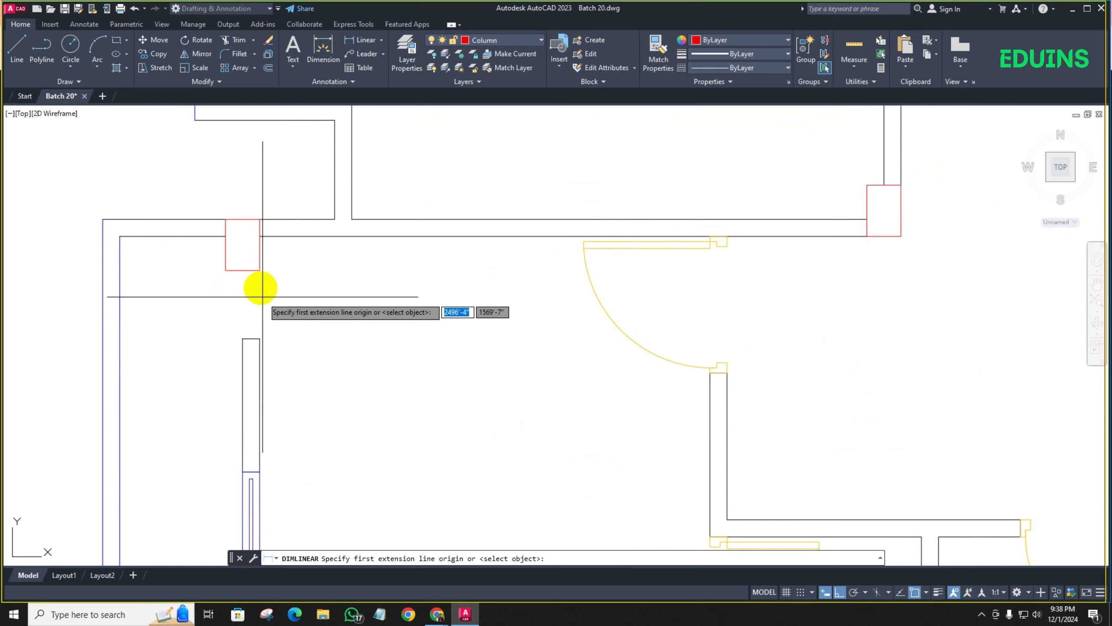
left_click(260, 270)
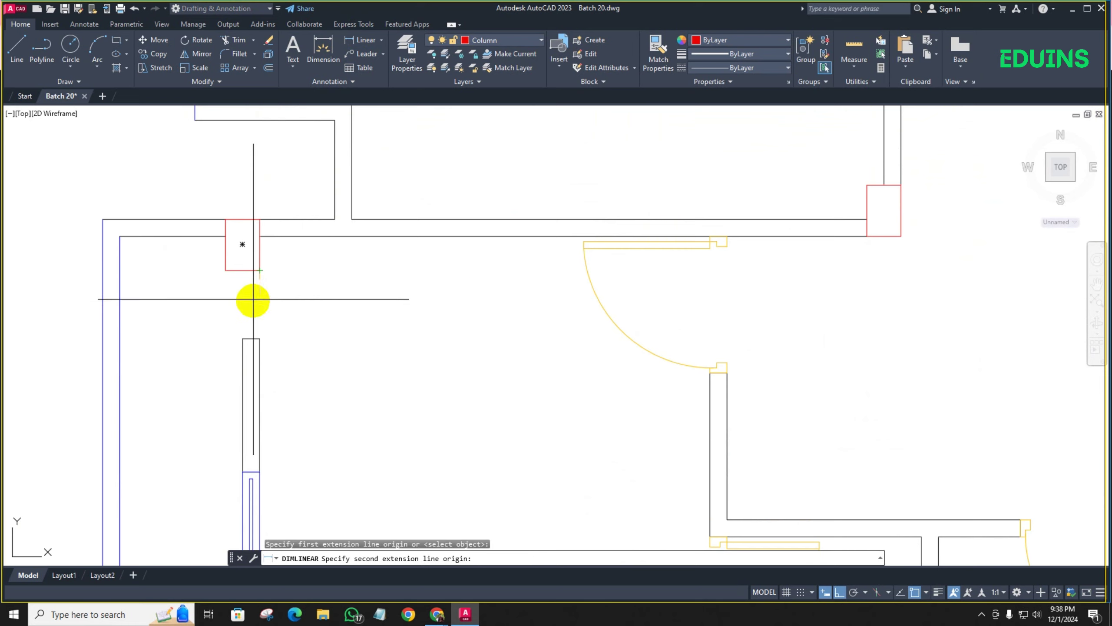
left_click(256, 341)
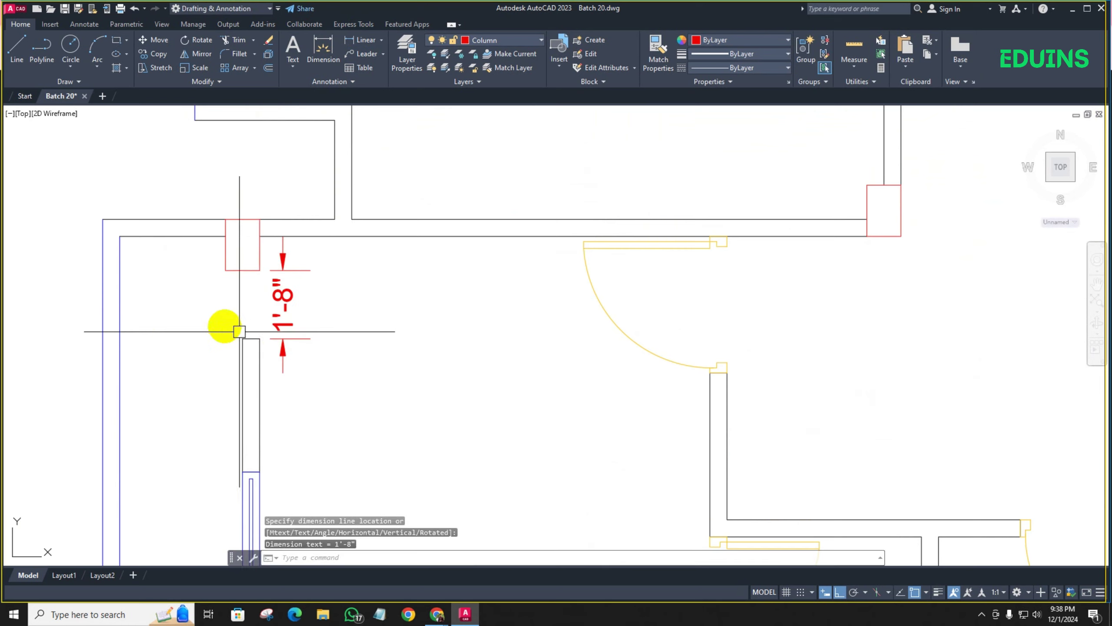
Stretch the lower-left bedroom's balcony wall end, together with its dimension, 10 inches downward to widen the opening
left_click(337, 360)
left_click(228, 323)
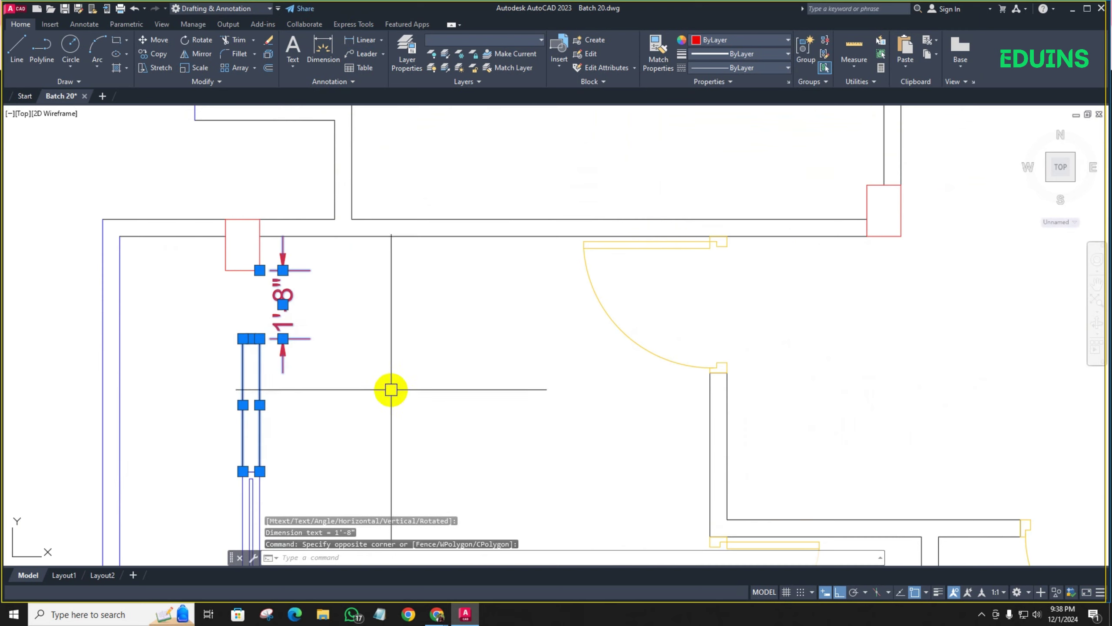
type("s")
key("Return")
left_click(390, 354)
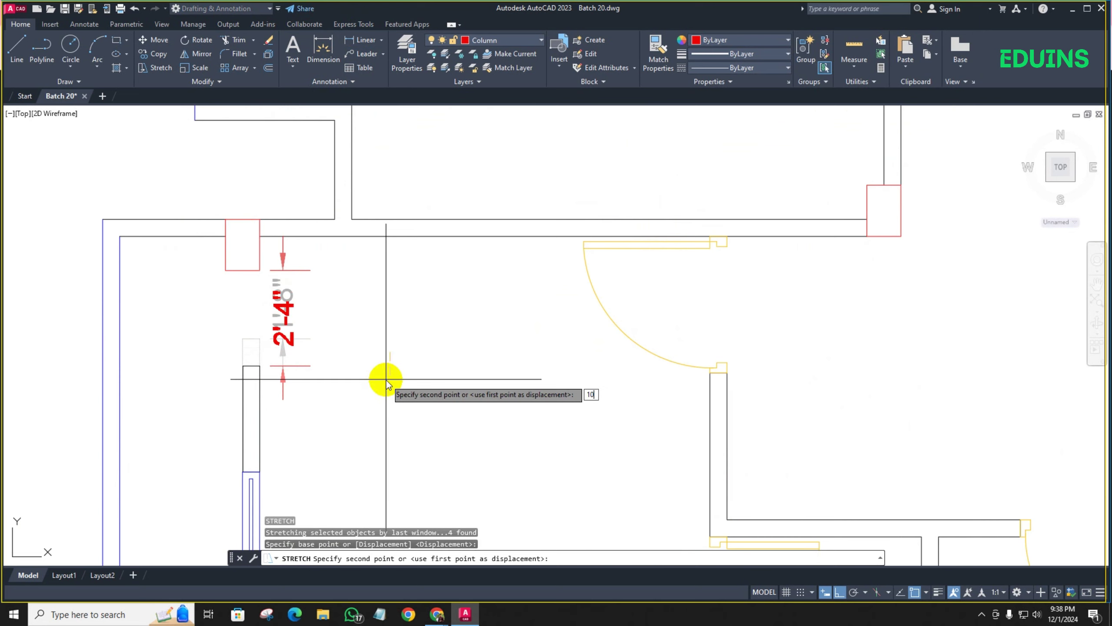
key("Return")
scroll(370, 366, "down", 5)
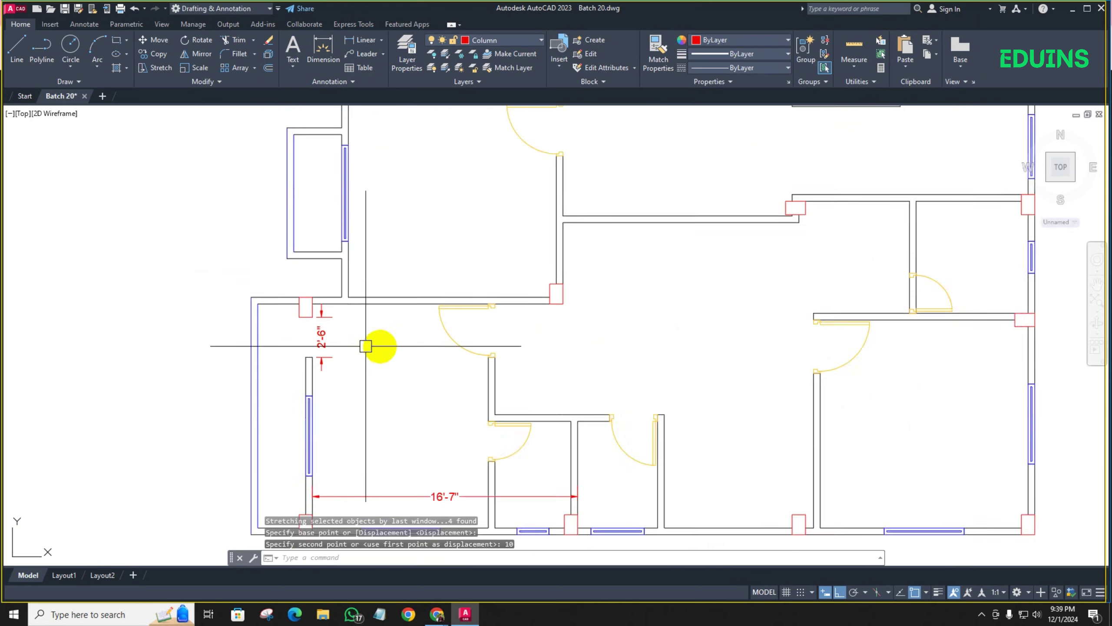
Stretch the upper-left bedroom's balcony wall end 10 inches upward, away from the column, to widen the opening
scroll(330, 291, "up", 2)
scroll(342, 242, "down", 3)
middle_click_drag(343, 241, 346, 394)
scroll(265, 278, "up", 6)
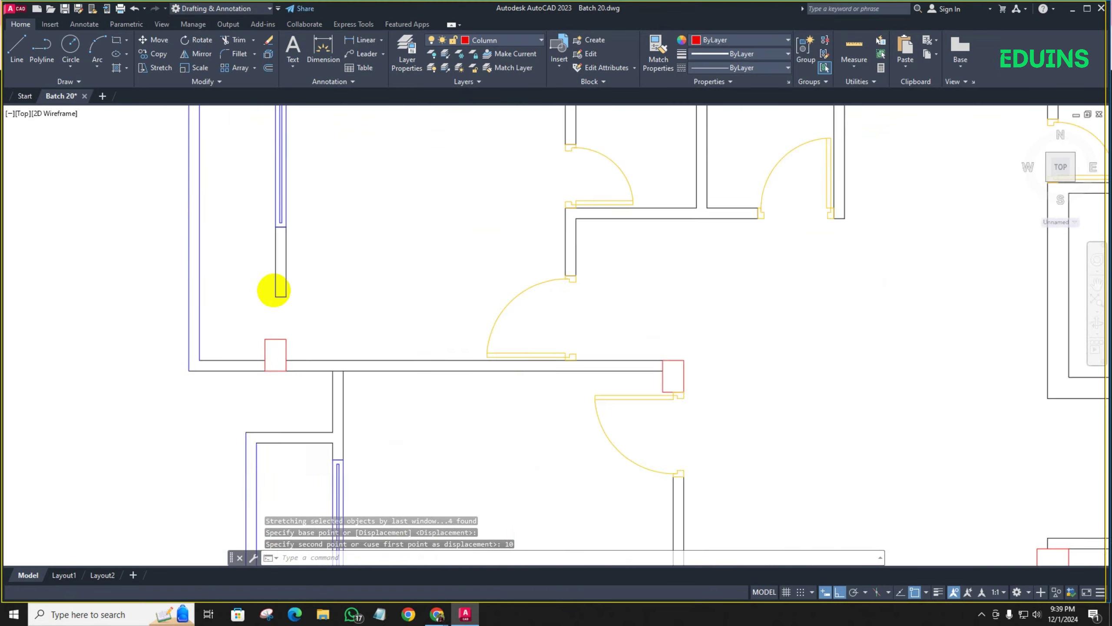
left_click(322, 313)
left_click(247, 281)
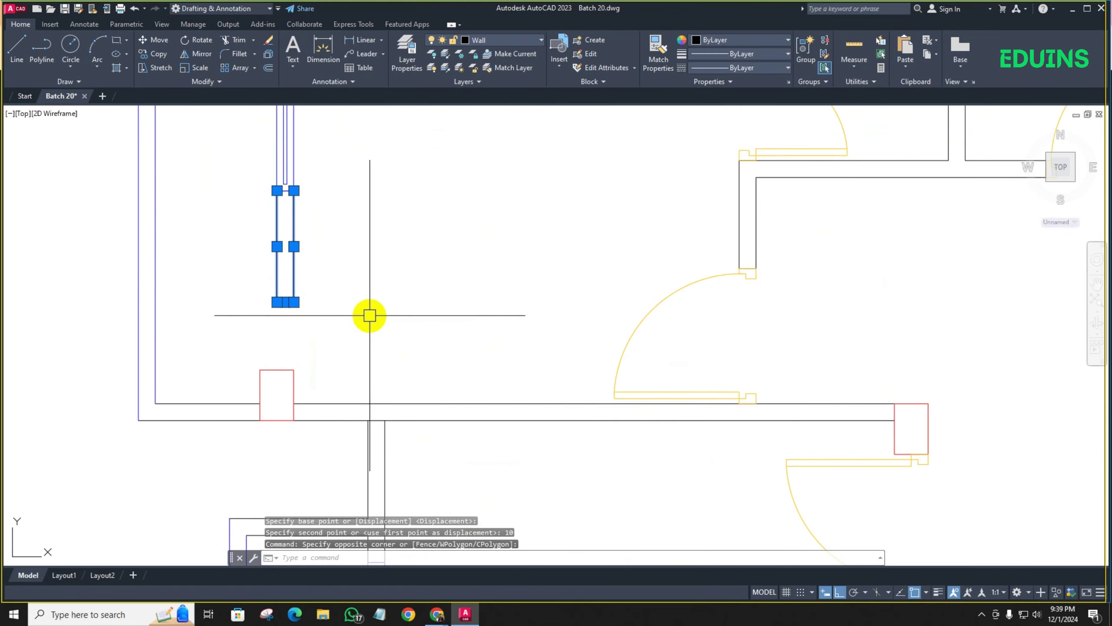
type("s")
key("Return")
left_click(373, 337)
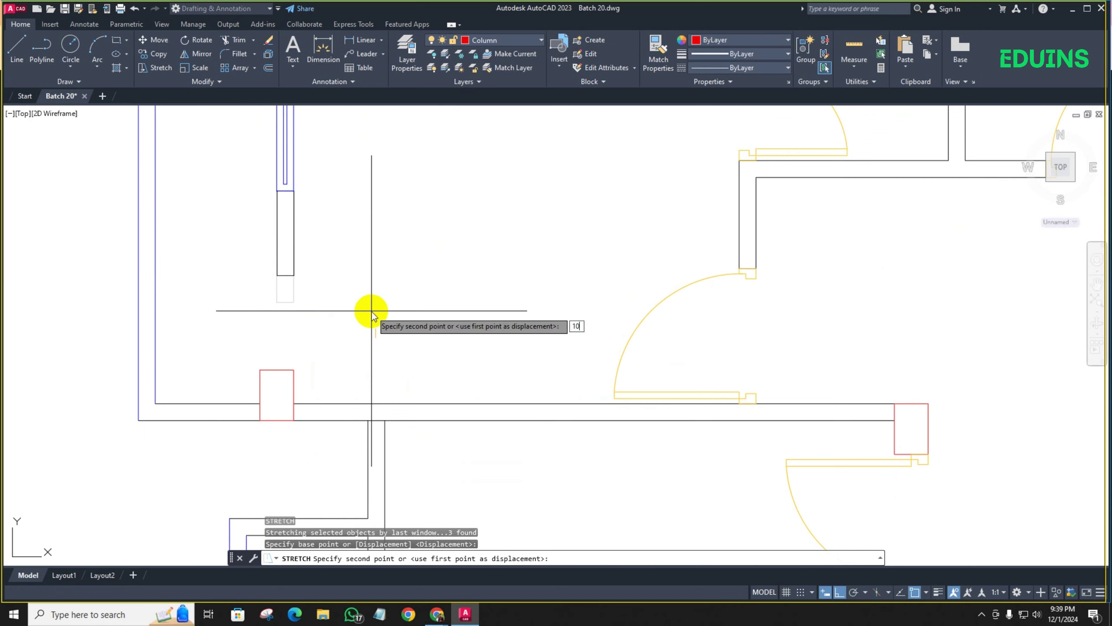
type("10")
key("Return")
Copy the smaller door block that opens down and to the left into the lower-left bedroom's balcony opening, against the column corner
scroll(367, 311, "down", 5)
scroll(300, 184, "up", 2)
scroll(326, 298, "down", 3)
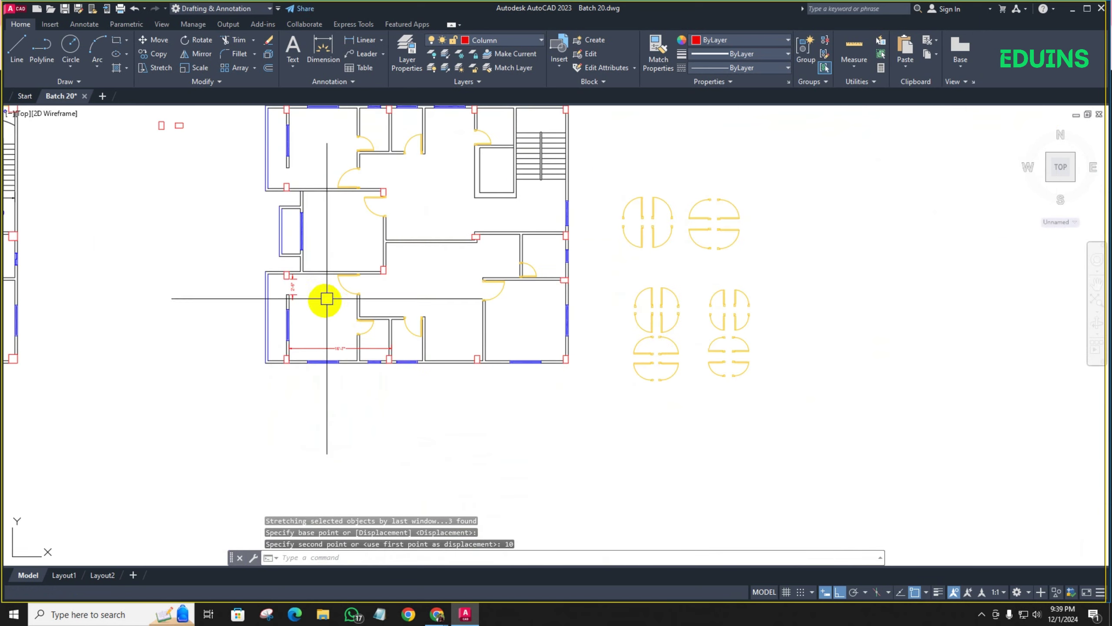
scroll(338, 277, "up", 4)
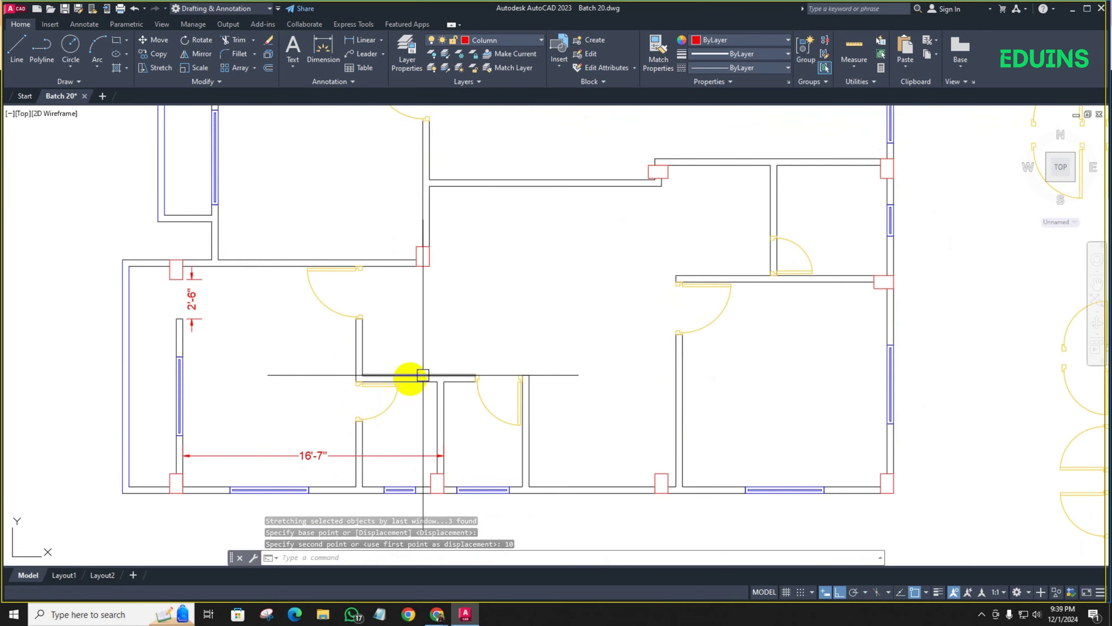
scroll(453, 382, "down", 2)
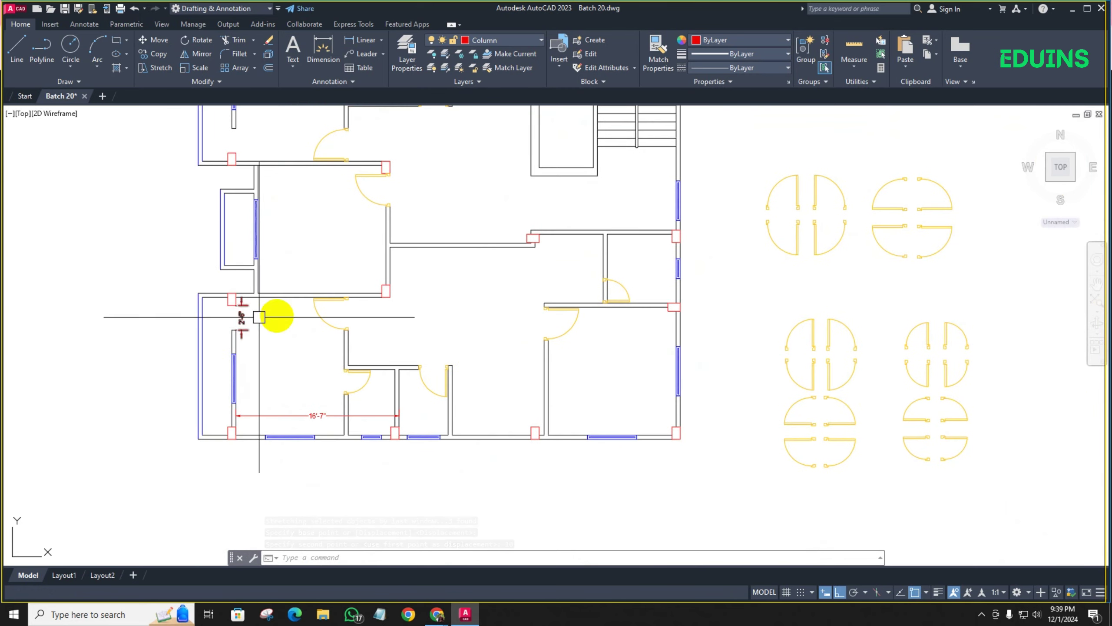
scroll(938, 439, "up", 2)
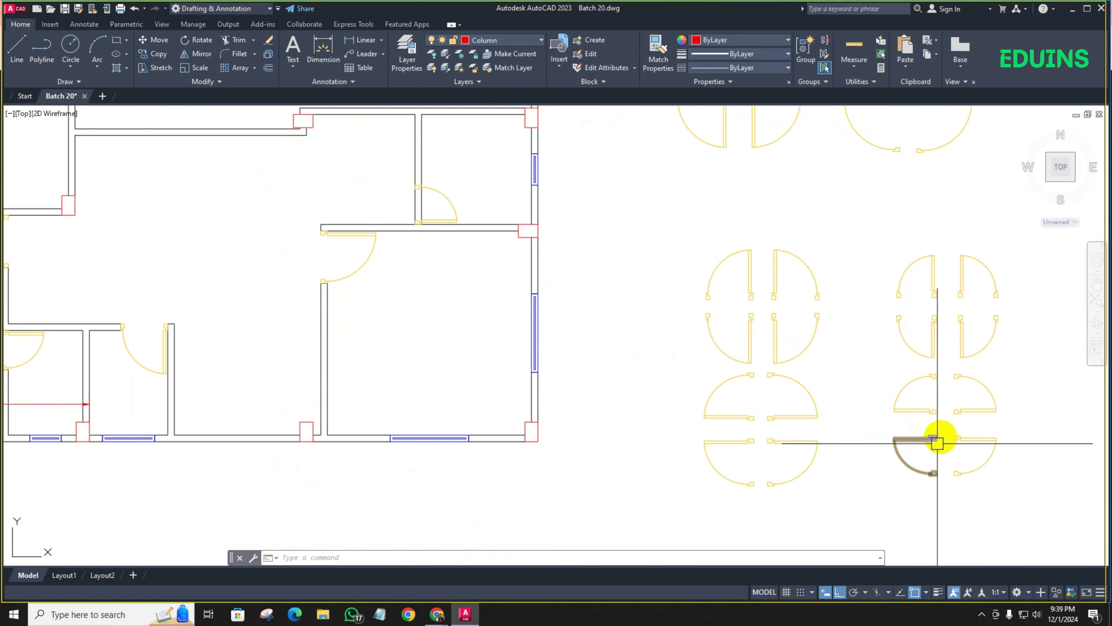
left_click(936, 436)
scroll(935, 442, "up", 4)
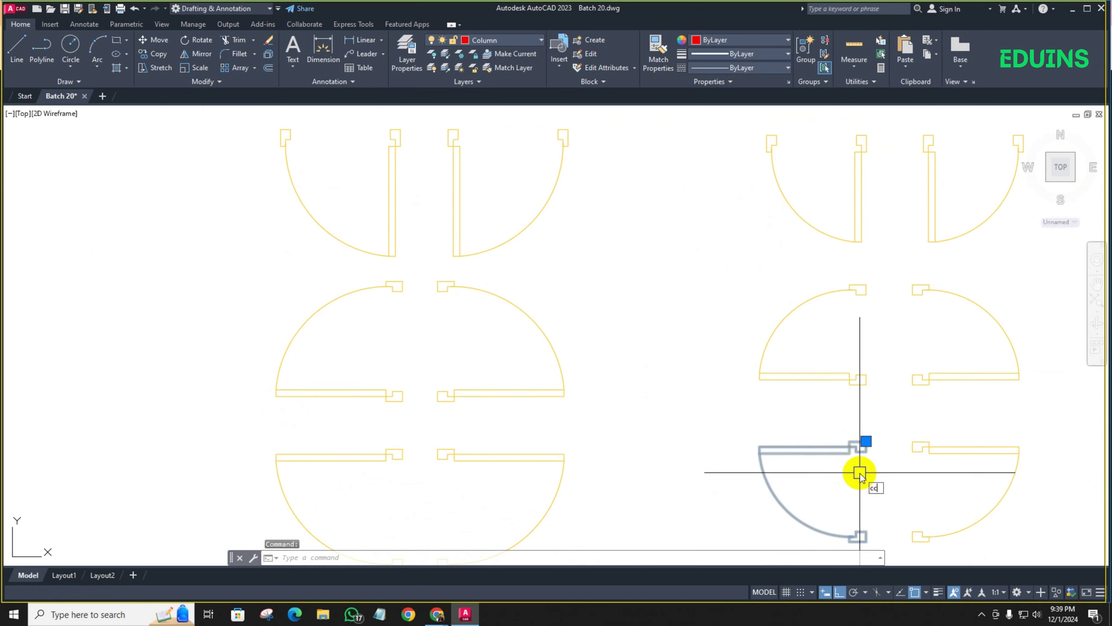
key("space")
scroll(877, 442, "up", 4)
left_click(848, 441)
scroll(709, 397, "down", 8)
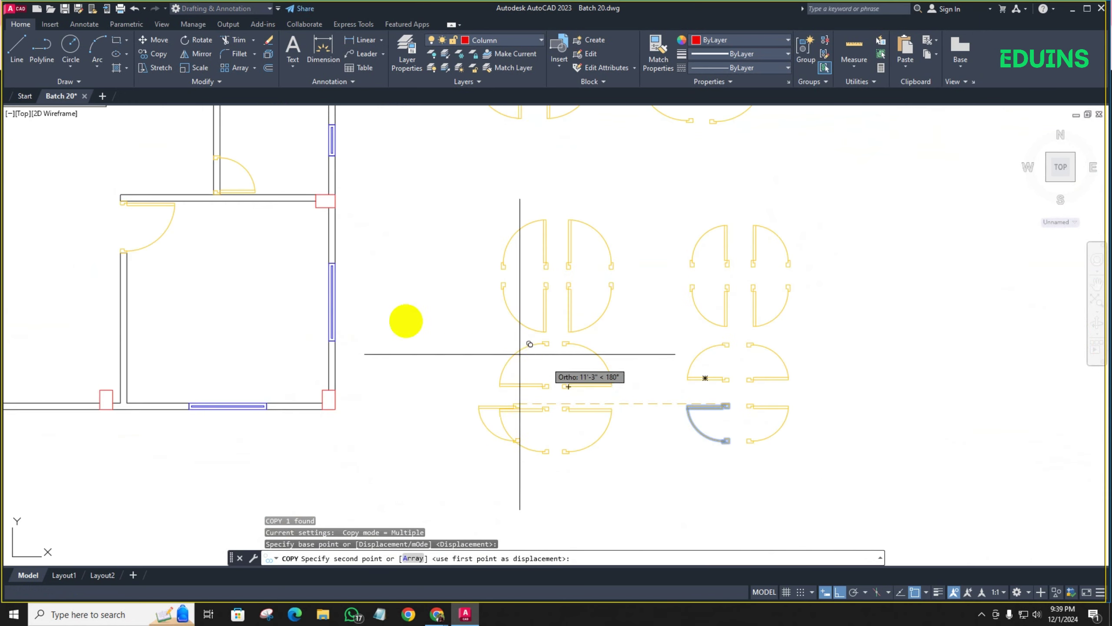
middle_click_drag(151, 297, 808, 417)
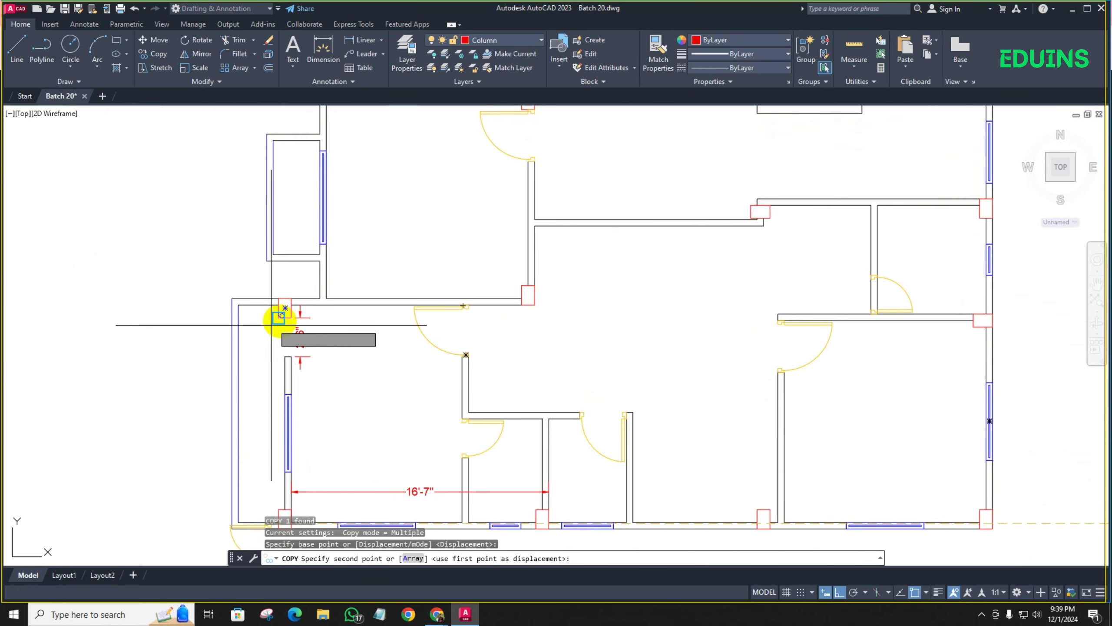
scroll(271, 325, "up", 6)
left_click(322, 309)
scroll(263, 328, "down", 3)
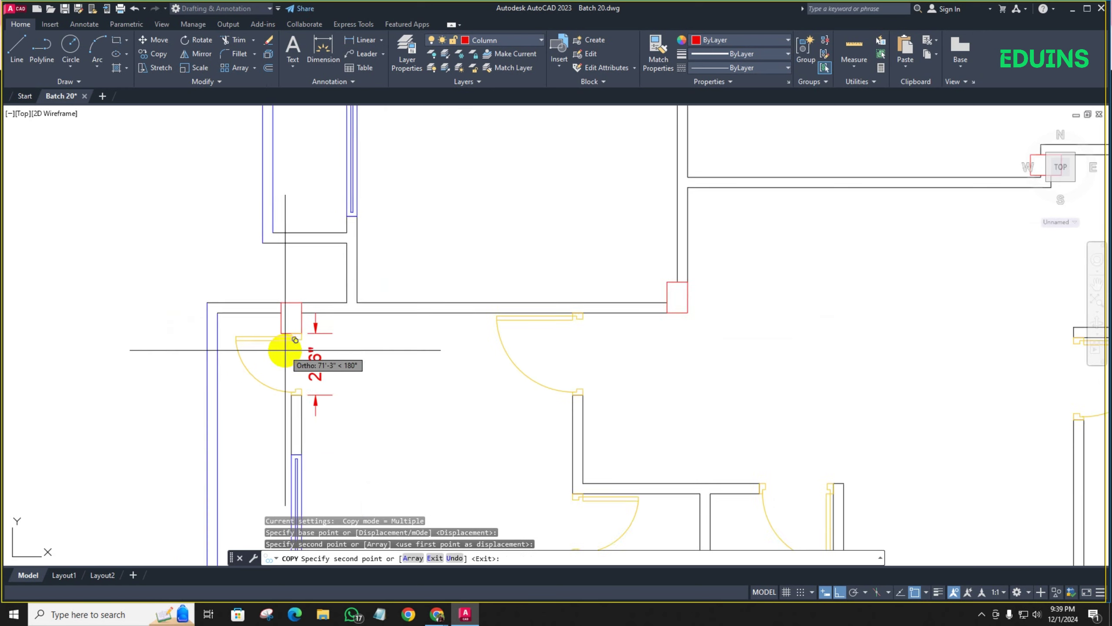
scroll(285, 349, "down", 5)
middle_click_drag(415, 343, 358, 247)
scroll(358, 247, "down", 2)
key("Escape")
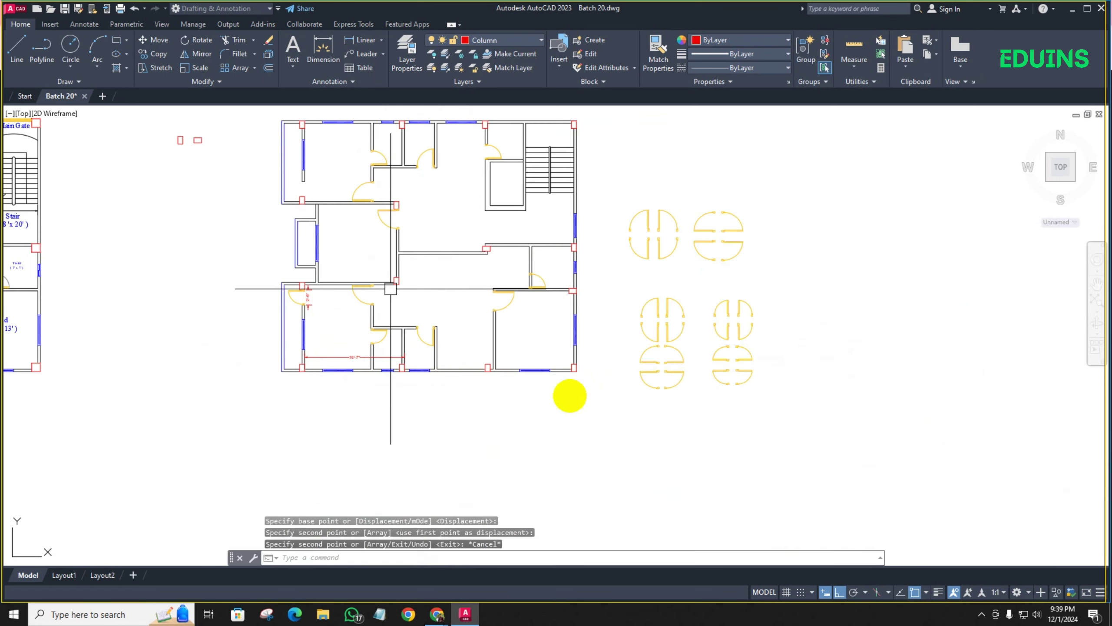
scroll(747, 364, "up", 6)
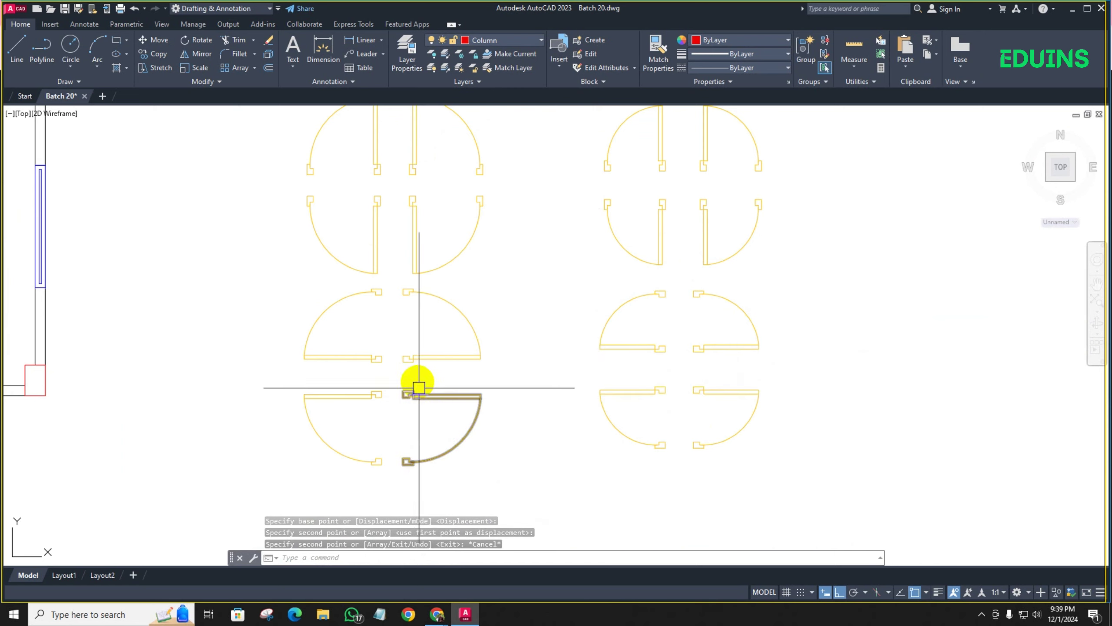
scroll(395, 368, "down", 2)
left_click(390, 364)
scroll(390, 364, "up", 4)
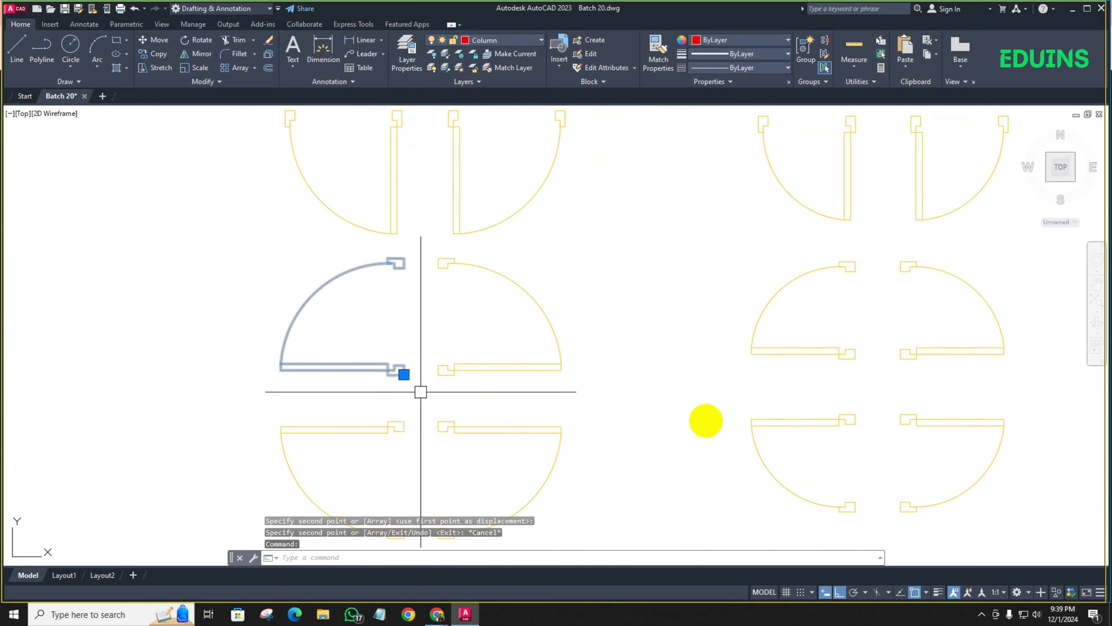
left_click(844, 361)
middle_click_drag(860, 375, 817, 390)
key("Escape")
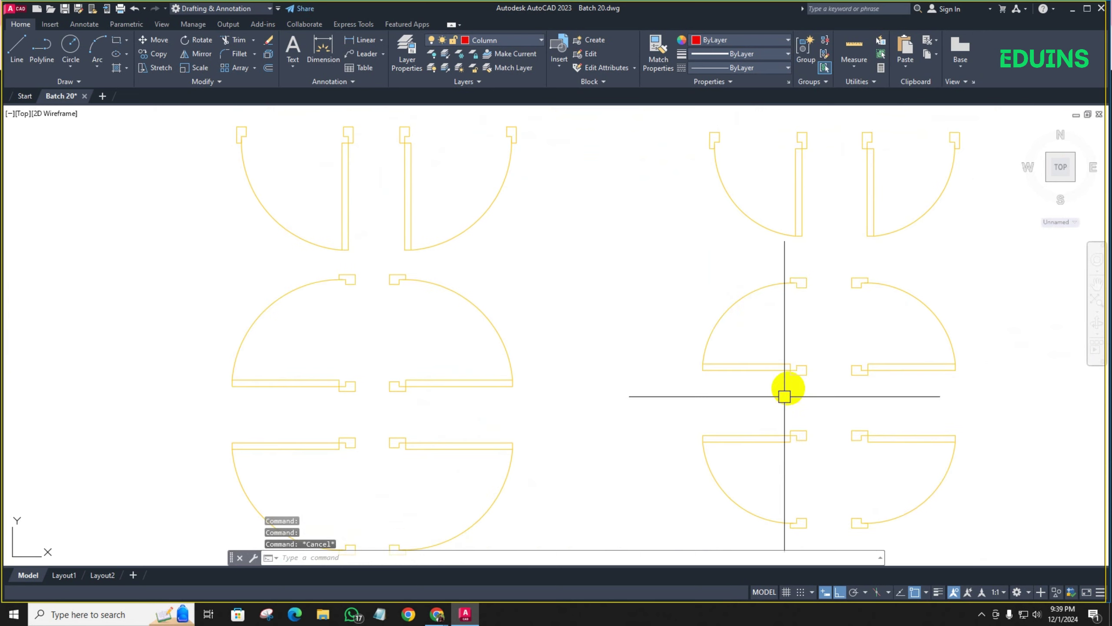
Copy the smaller door block that opens up and to the left into the upper-left bedroom's balcony opening, against the column corner
left_click(808, 381)
key("Return")
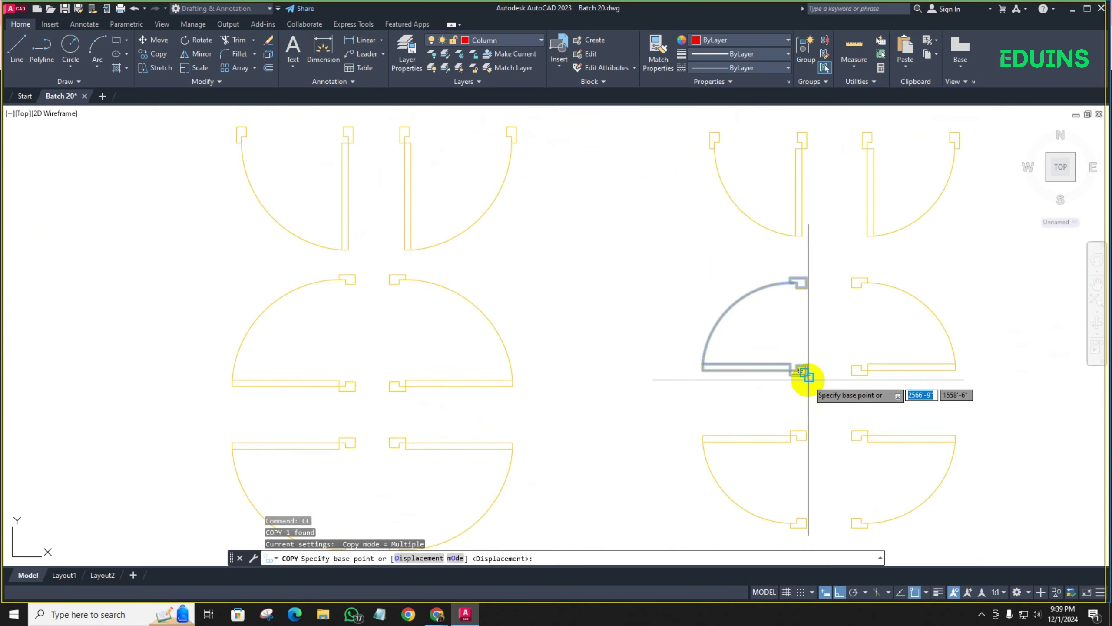
left_click(808, 376)
scroll(781, 384, "down", 8)
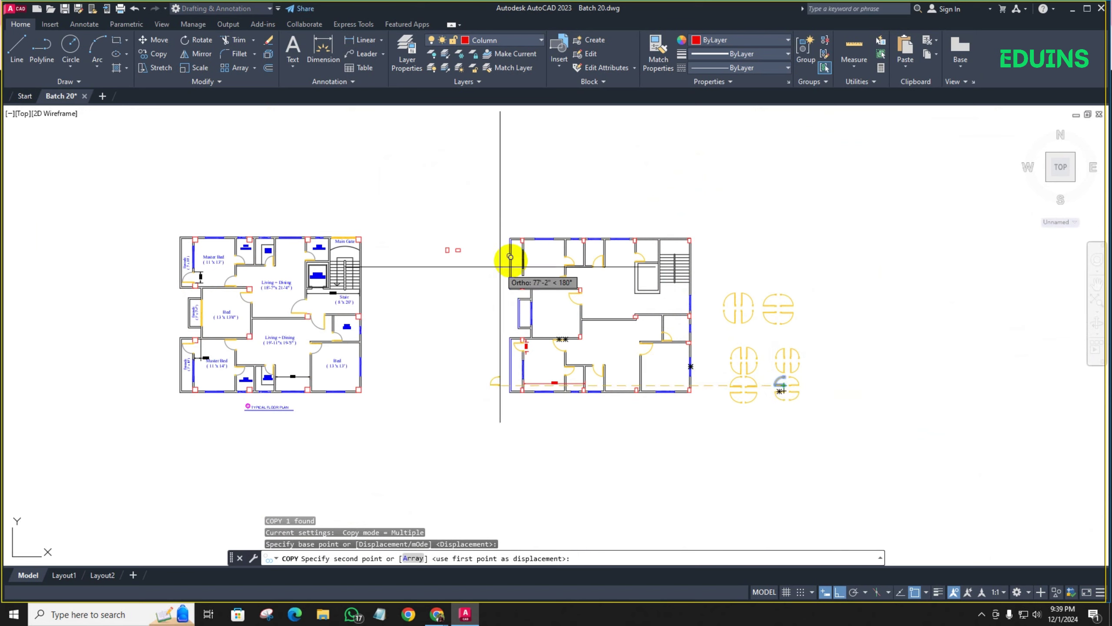
scroll(512, 263, "up", 5)
left_click(464, 408)
scroll(482, 395, "down", 4)
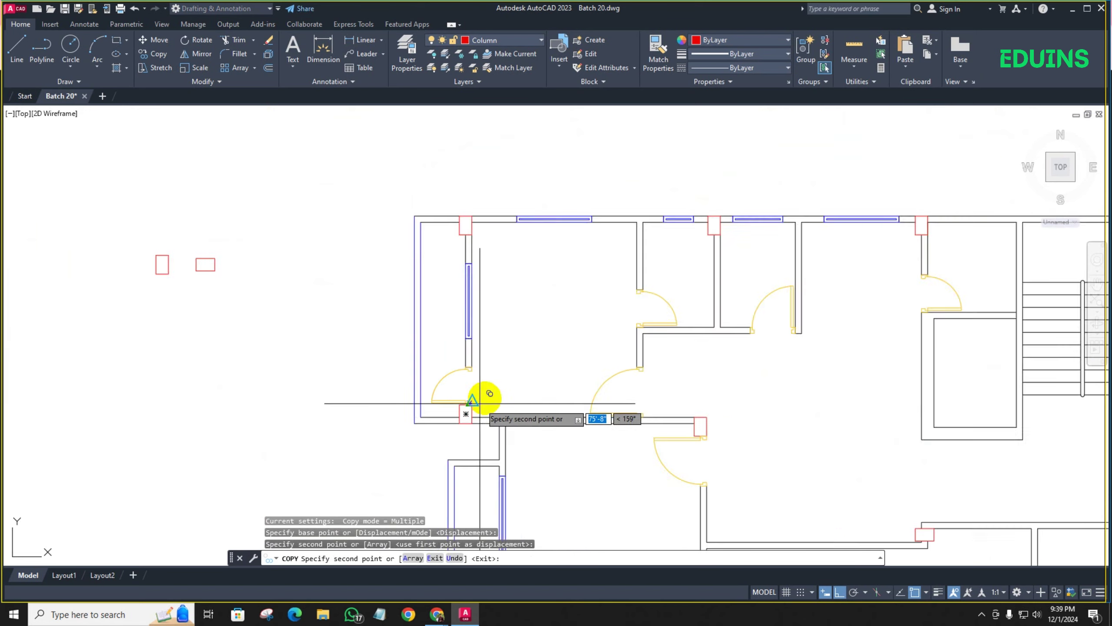
key("Escape")
Trim the wall lines running through the small right-hand room's door opening and its upper jamb
scroll(435, 210, "down", 2)
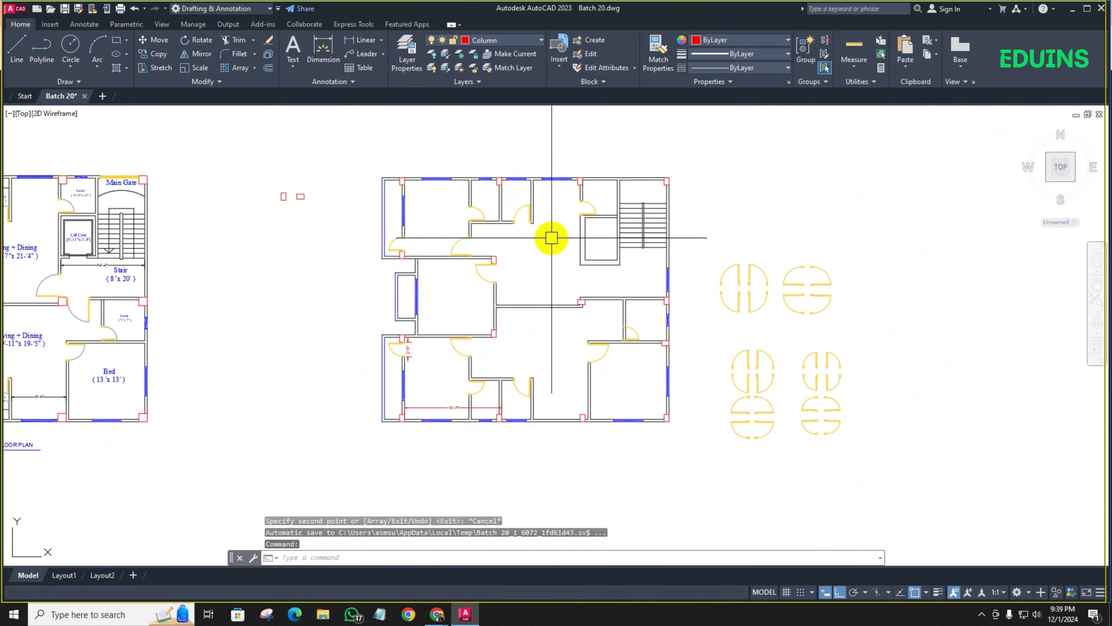
scroll(620, 231, "up", 2)
scroll(645, 303, "down", 2)
middle_click_drag(645, 302, 565, 271)
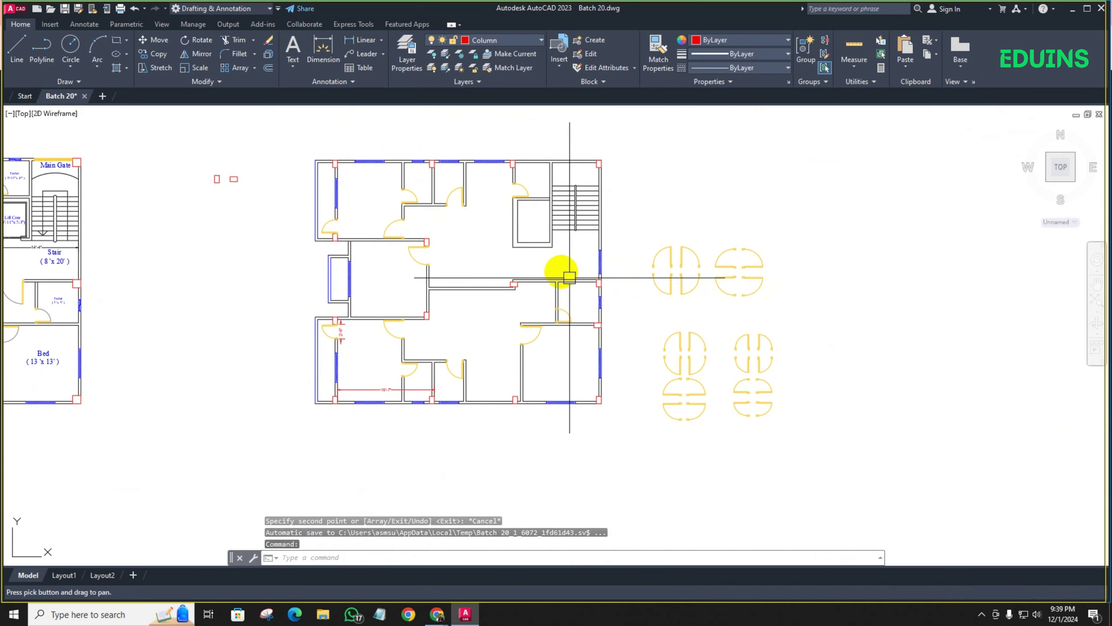
scroll(540, 265, "up", 4)
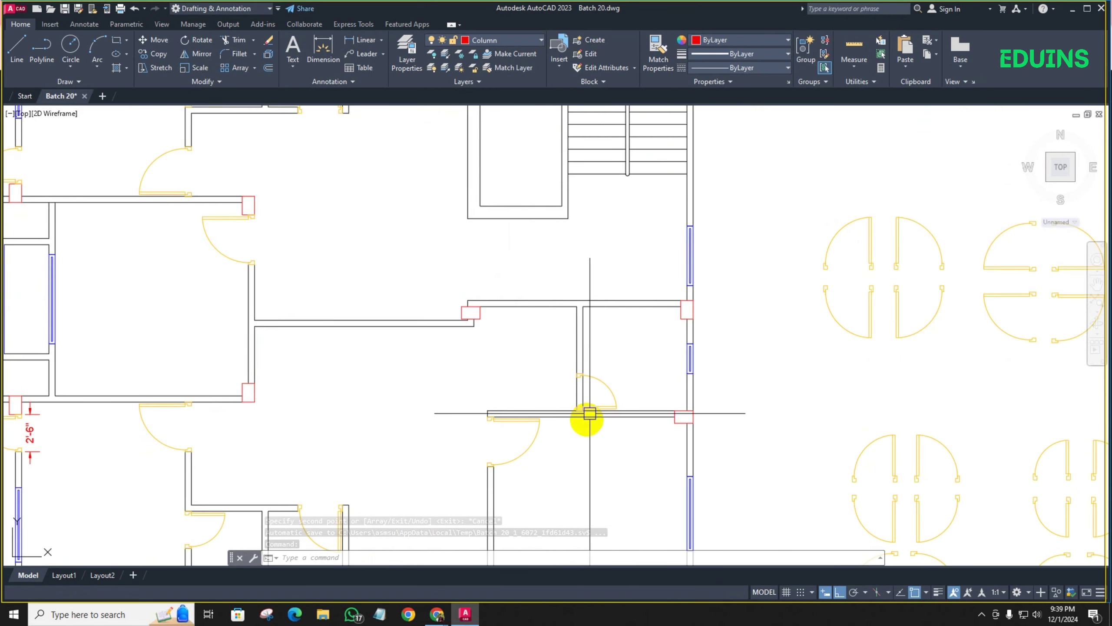
scroll(574, 387, "up", 4)
middle_click_drag(560, 380, 453, 385)
type("tr")
key("Return")
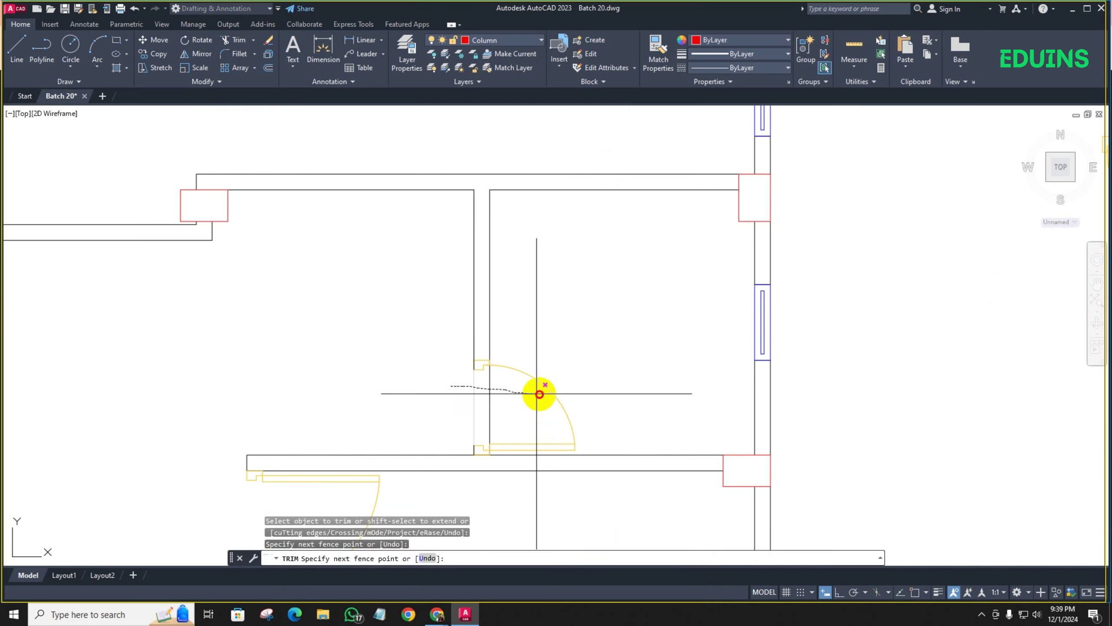
left_click(458, 366)
scroll(459, 369, "up", 4)
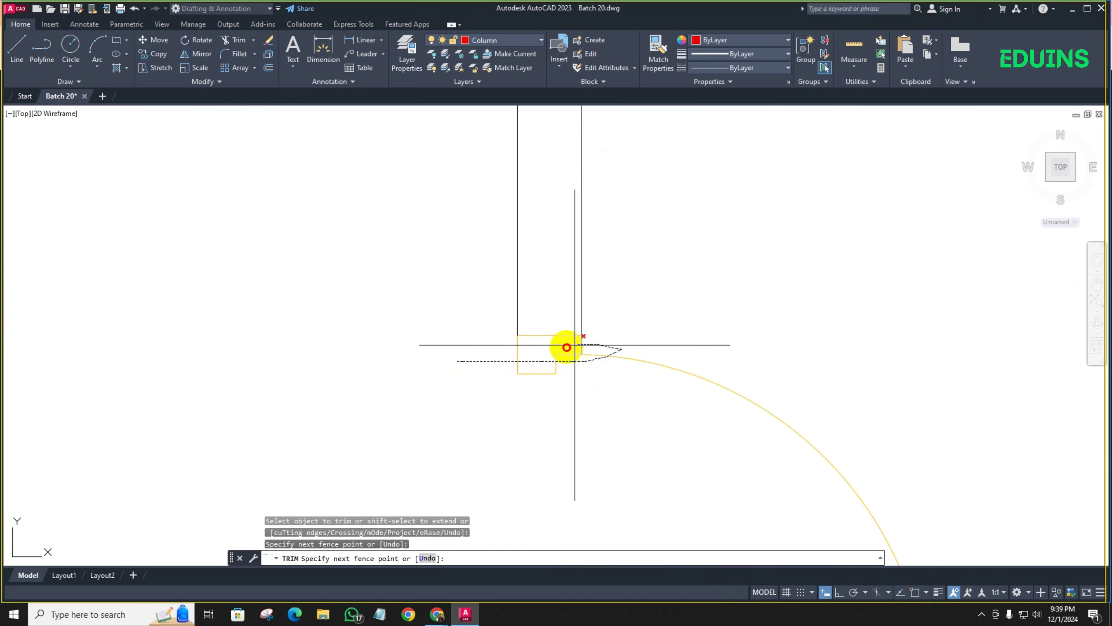
left_click_drag(575, 345, 508, 353)
Trim the leftover wall line pieces at the lower jamb of the small right-hand room's door
scroll(513, 403, "down", 2)
middle_click_drag(514, 418, 481, 241)
scroll(512, 388, "up", 2)
middle_click_drag(509, 401, 507, 277)
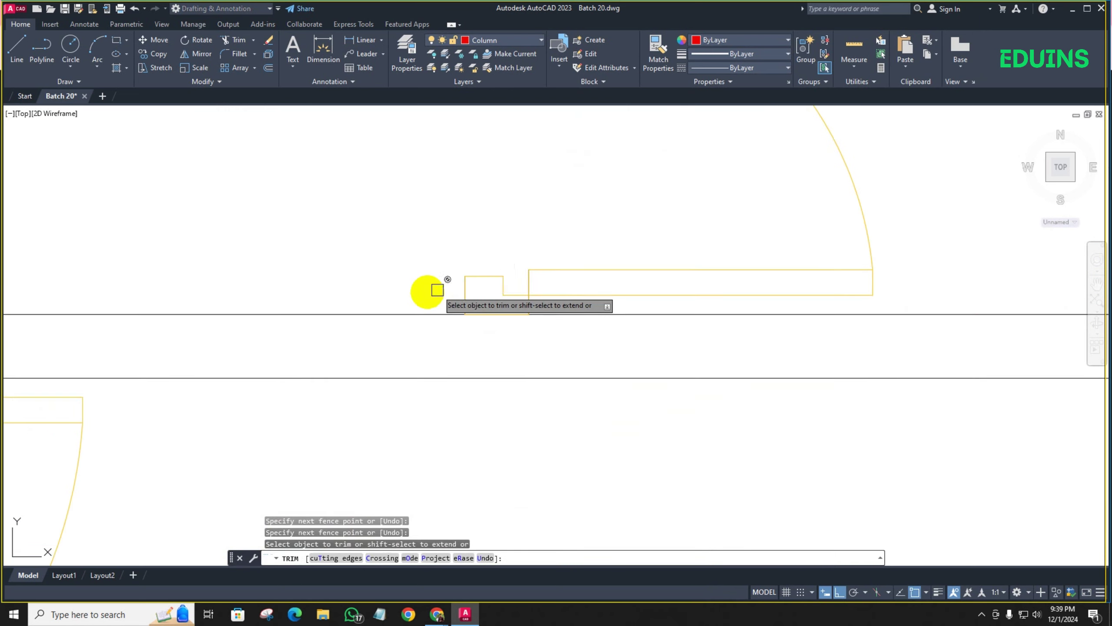
scroll(429, 292, "up", 4)
left_click_drag(436, 293, 779, 304)
scroll(644, 318, "down", 2)
left_click_drag(531, 258, 718, 290)
scroll(646, 251, "down", 5)
middle_click_drag(546, 286, 561, 310)
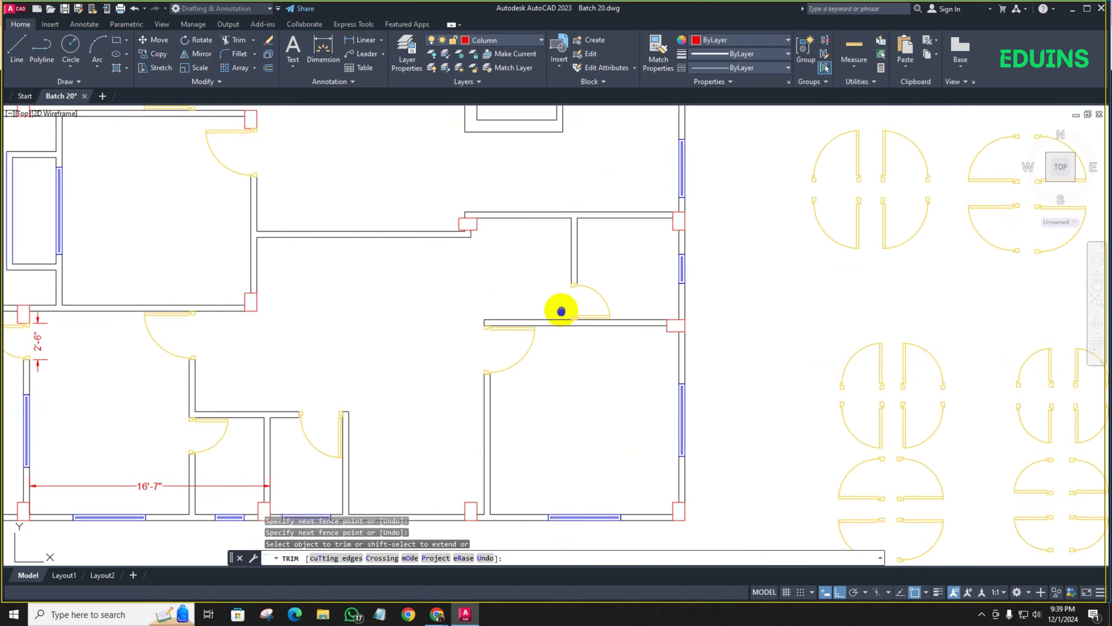
scroll(550, 309, "down", 2)
Move both lines of the horizontal wall between the two living areas up until the lower line aligns with the column's bottom edge
scroll(530, 305, "up", 4)
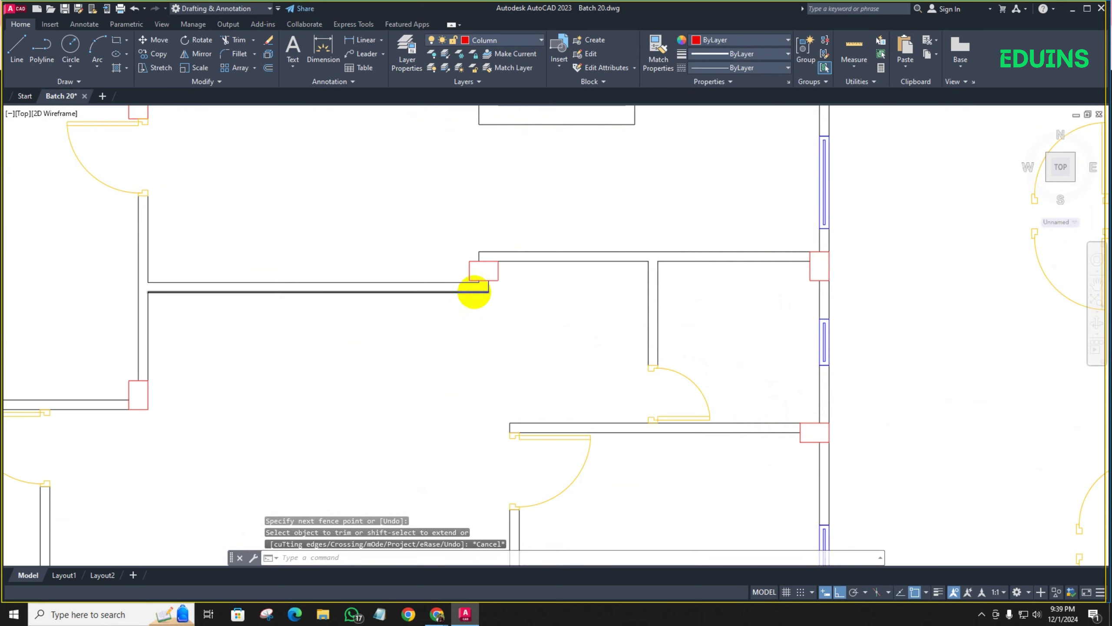
scroll(482, 287, "up", 4)
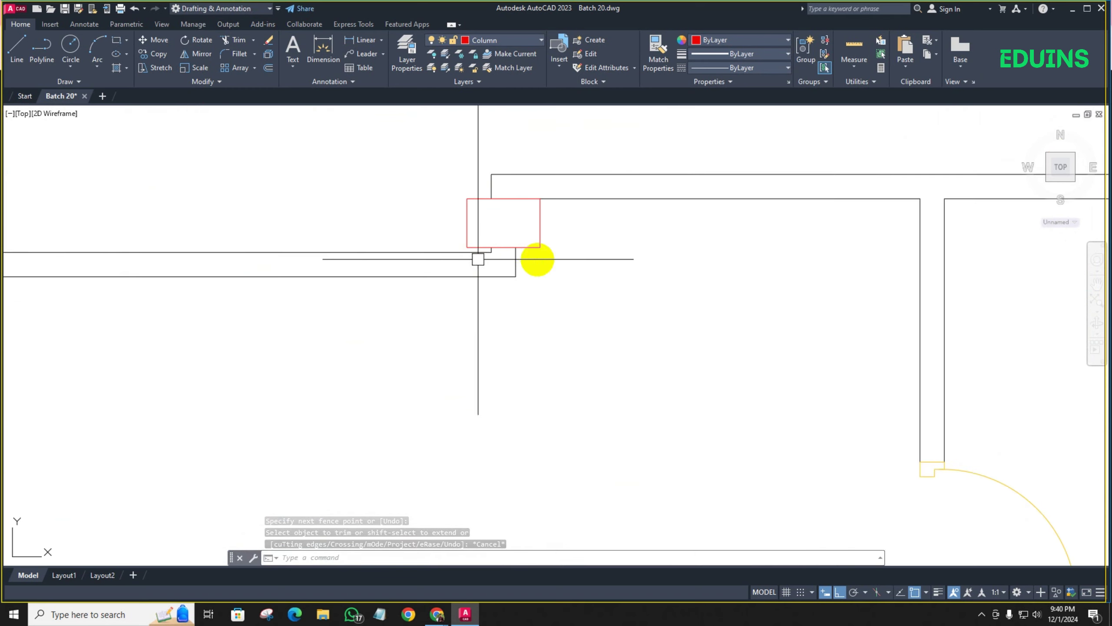
scroll(516, 262, "down", 3)
scroll(554, 316, "up", 2)
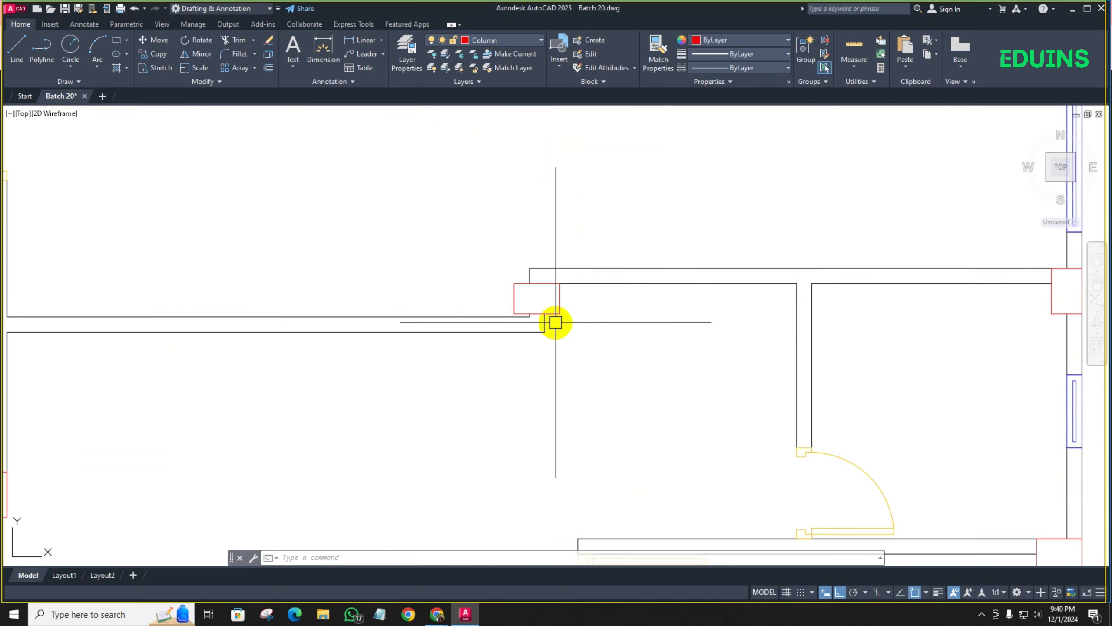
scroll(554, 322, "up", 2)
scroll(549, 328, "down", 4)
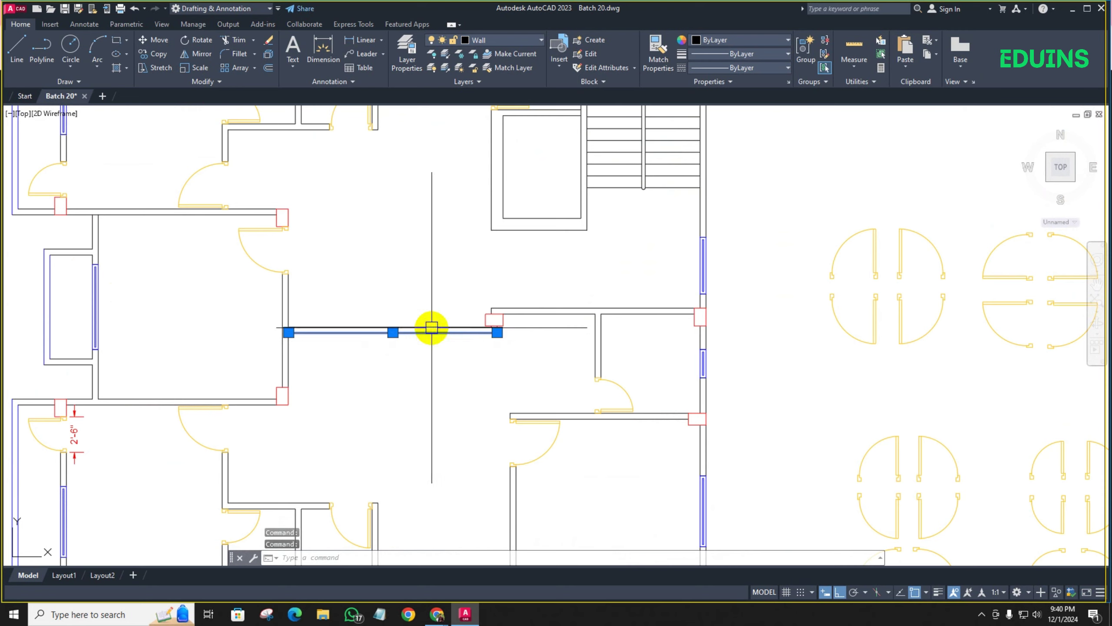
scroll(461, 323, "up", 4)
key("Escape")
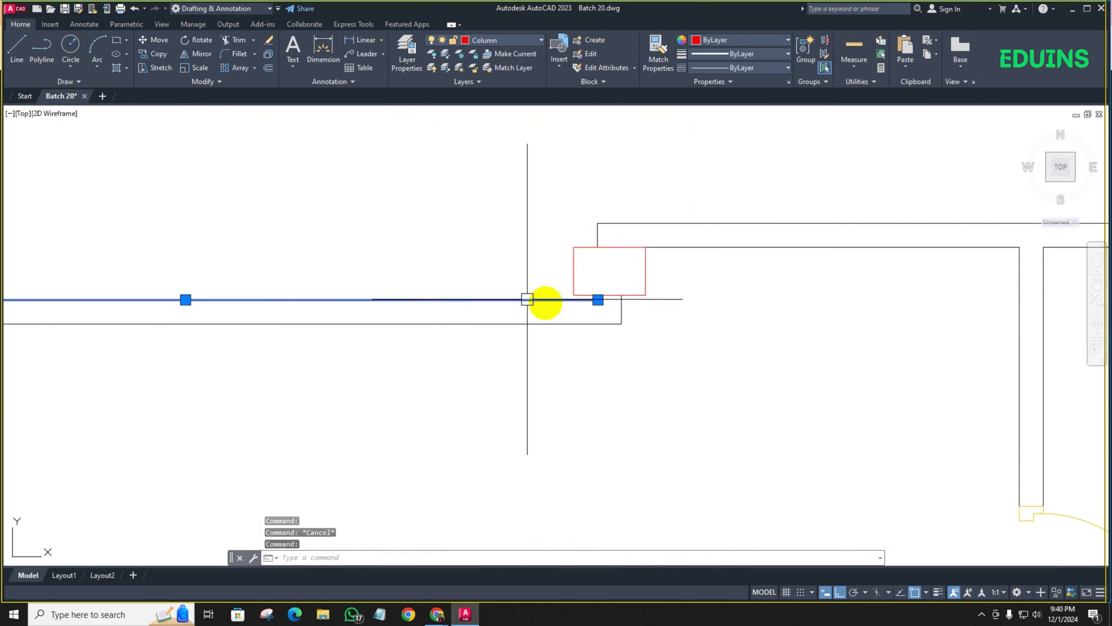
key("Escape")
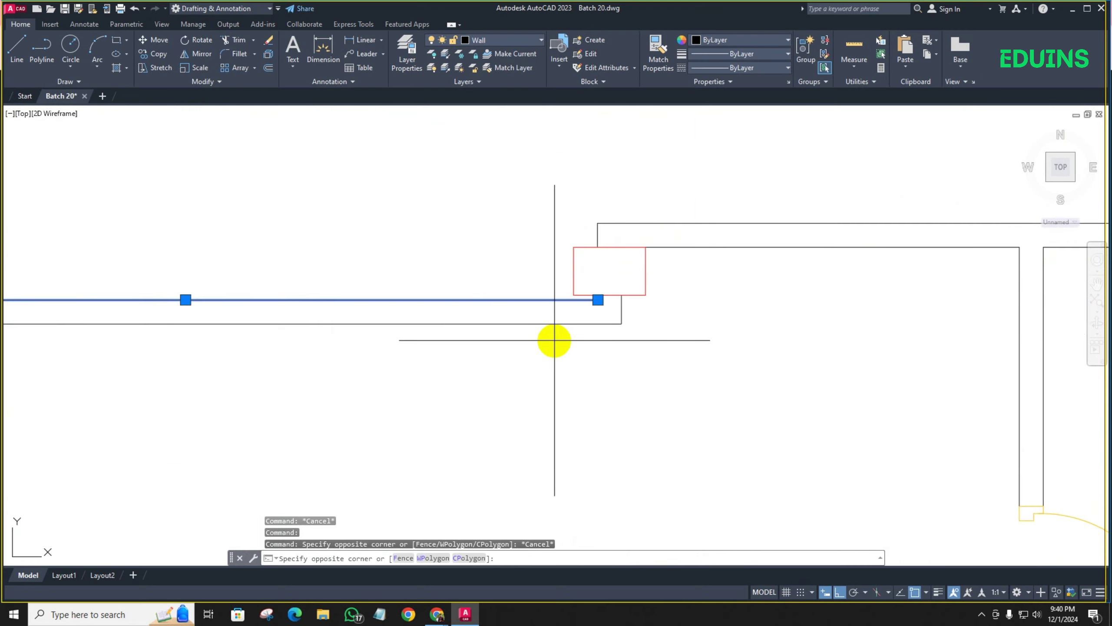
key("Escape")
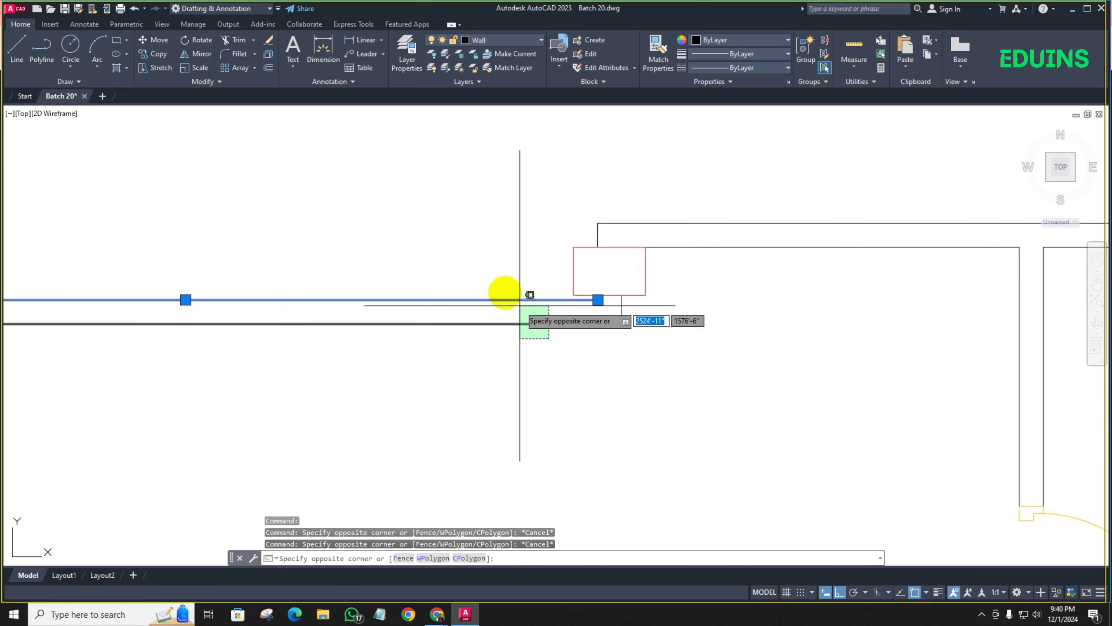
left_click(502, 291)
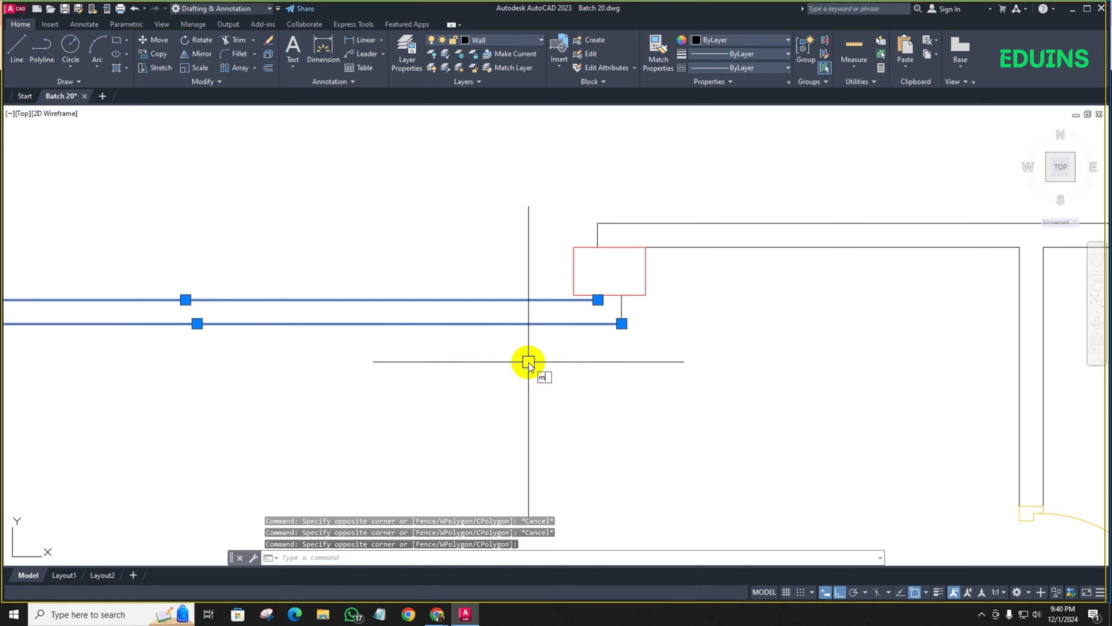
key("Return")
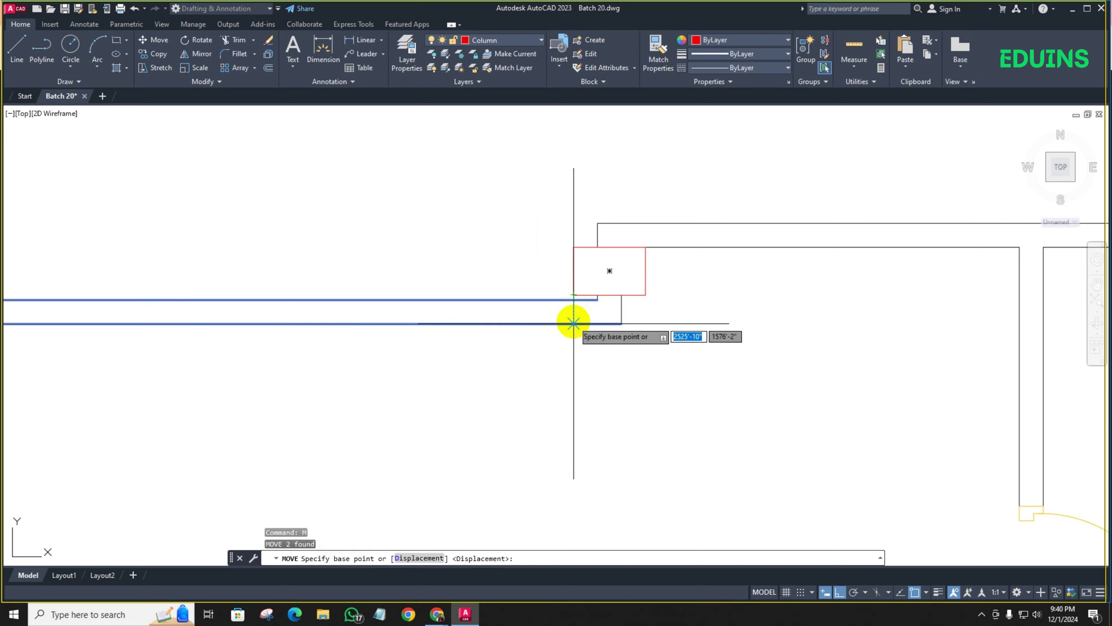
left_click(573, 323)
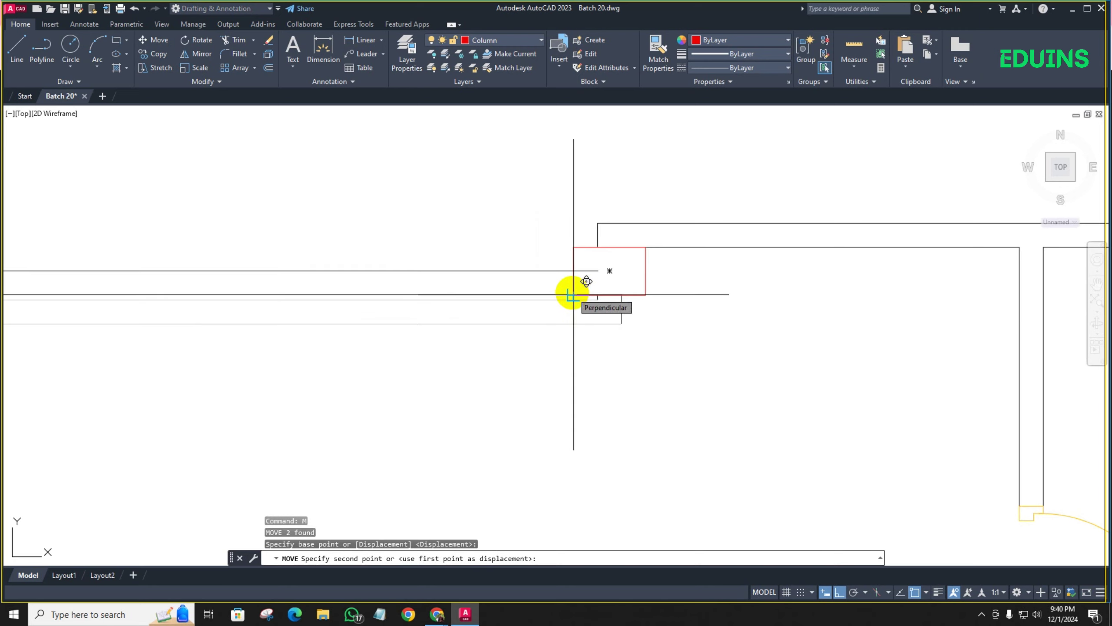
left_click(569, 308)
Trim the short vertical wall stubs below the column and the wall line end inside it
scroll(615, 309, "up", 2)
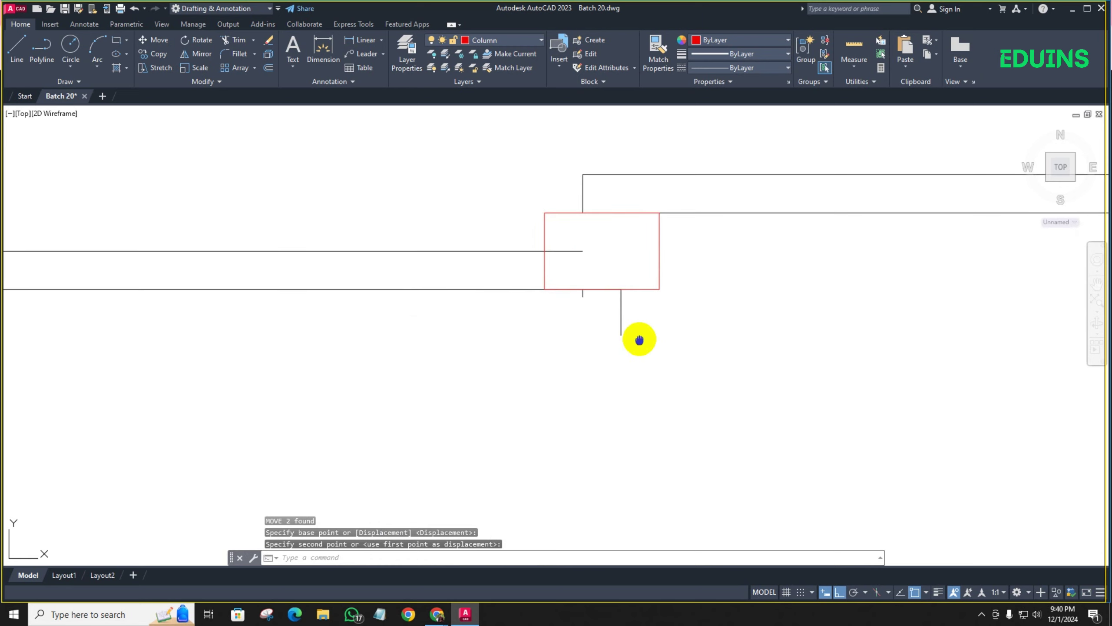
type("tr")
key("Return")
left_click_drag(636, 318, 590, 310)
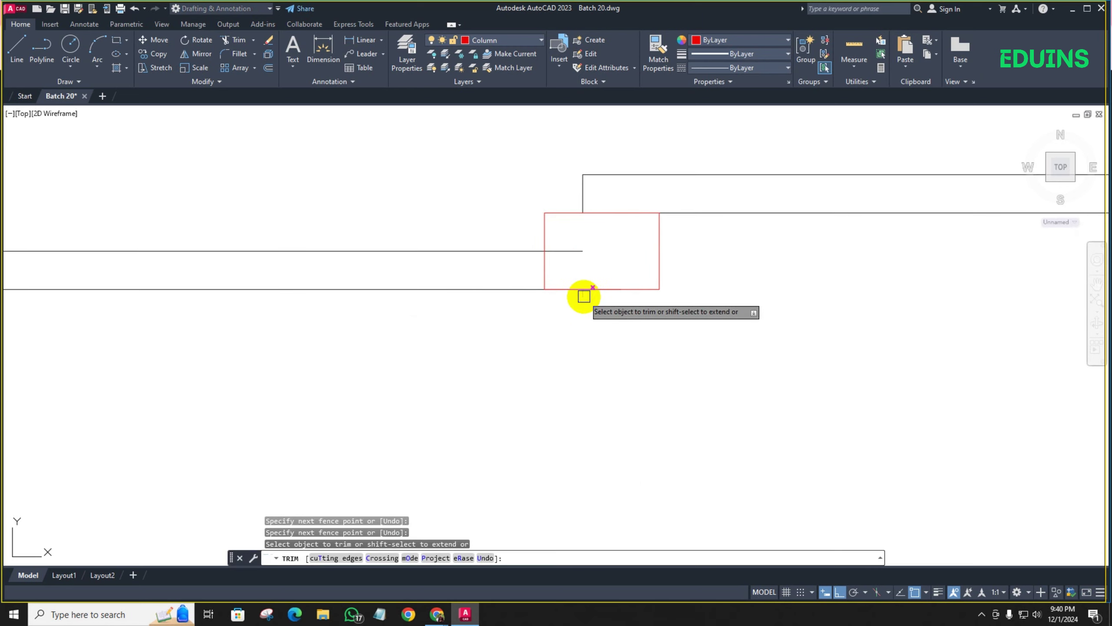
left_click(584, 296)
scroll(499, 331, "down", 4)
middle_click_drag(499, 331, 585, 328)
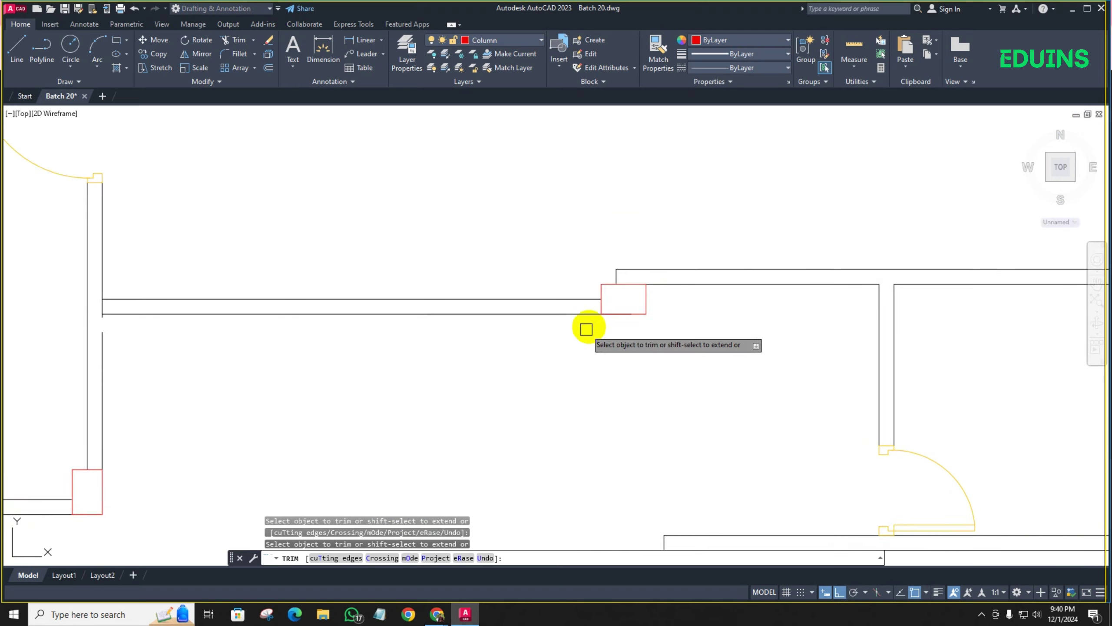
Trim the end of the horizontal wall's lower line where it overlaps the bottom edge of the column
scroll(613, 320, "up", 4)
left_click_drag(614, 320, 608, 281)
scroll(596, 332, "down", 4)
middle_click_drag(598, 335, 596, 333)
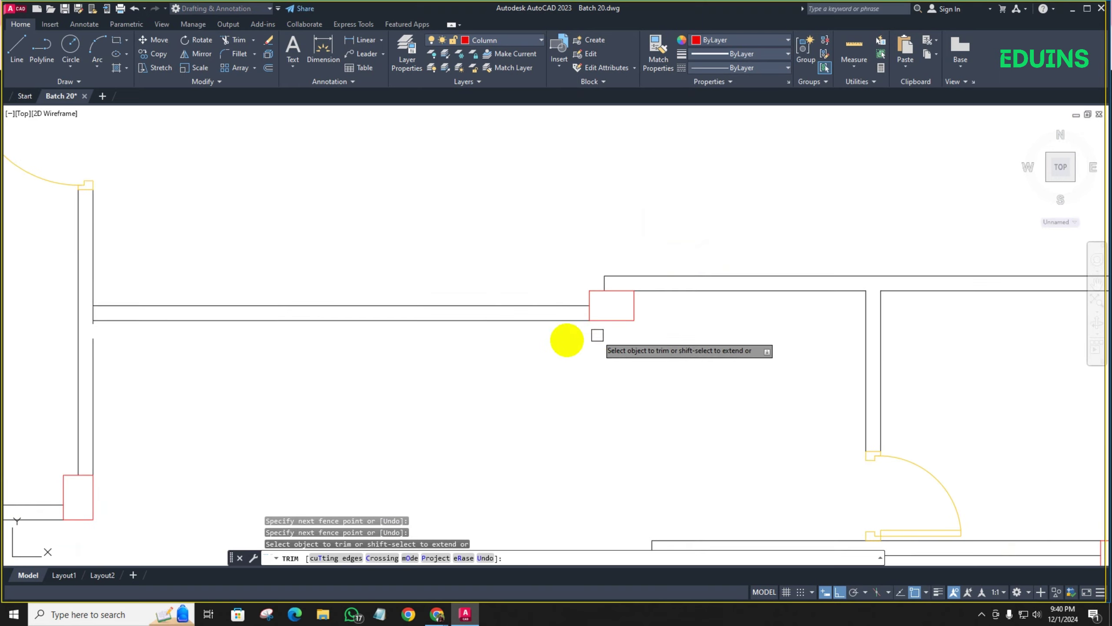
middle_click_drag(233, 343, 300, 344)
key("Escape")
Join the two collinear pieces of the vertical wall's right-hand line at the horizontal wall junction
left_click(160, 290)
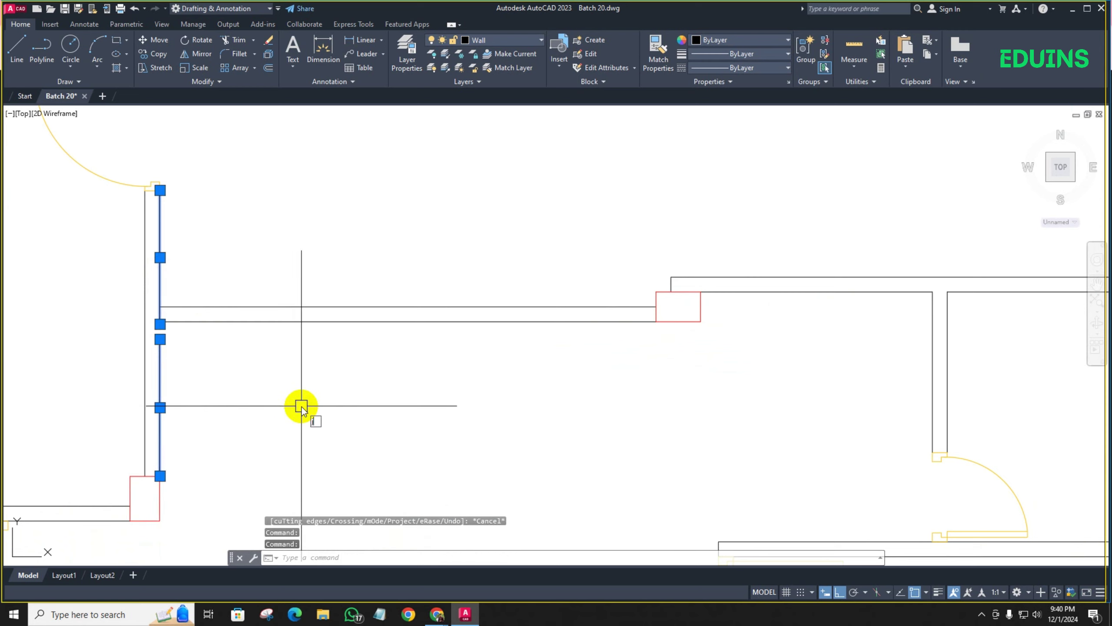
type("J")
key("Return")
Trim the part of the joined vertical line that crosses between the two lines of the horizontal wall
scroll(161, 320, "up", 4)
type("tr")
key("Return")
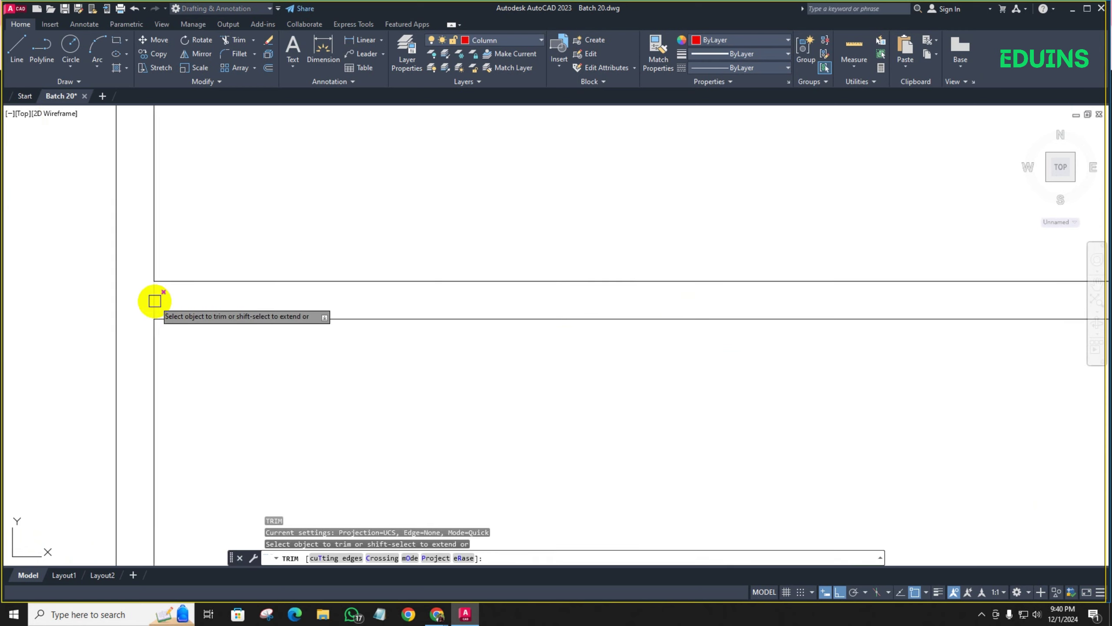
scroll(175, 315, "down", 6)
mouse_move(206, 326)
middle_mouse_down()
mouse_move(256, 346)
mouse_move(232, 327)
mouse_move(357, 326)
middle_mouse_up()
key("Escape")
Move the short wall end line above the column across to the column's right edge
scroll(336, 307, "up", 8)
scroll(273, 300, "up", 2)
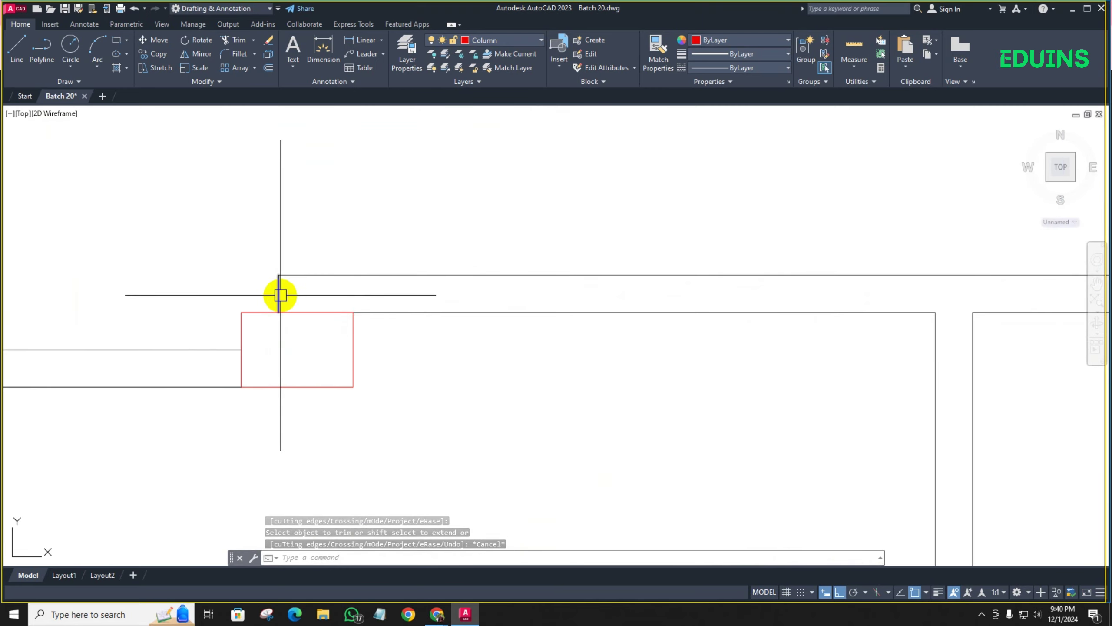
left_click(280, 293)
type("m")
key("Return")
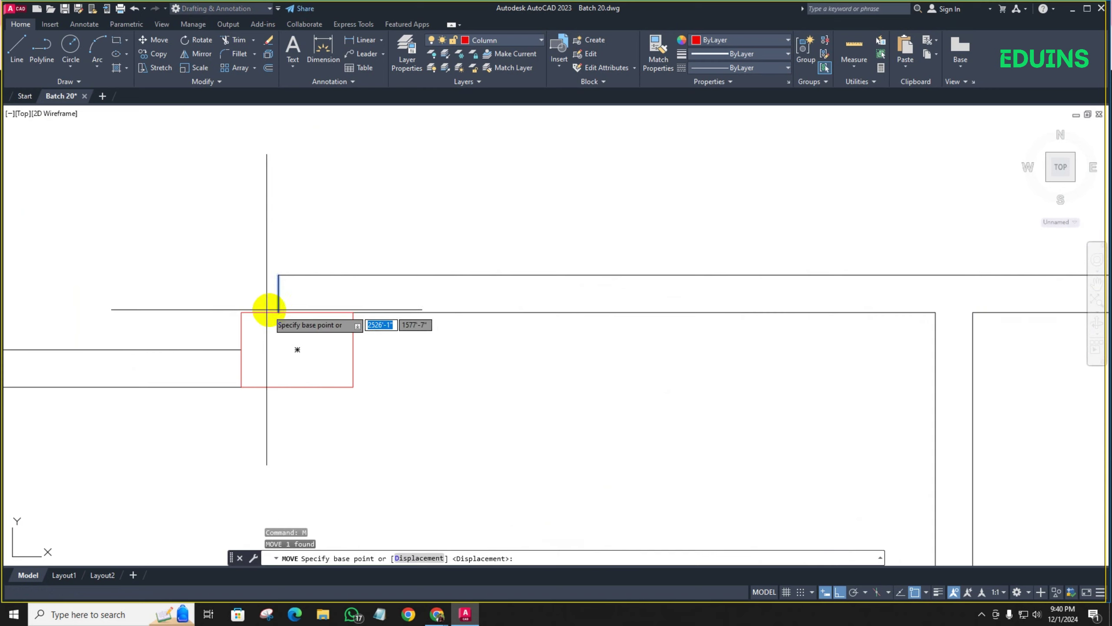
left_click(273, 311)
left_click(354, 313)
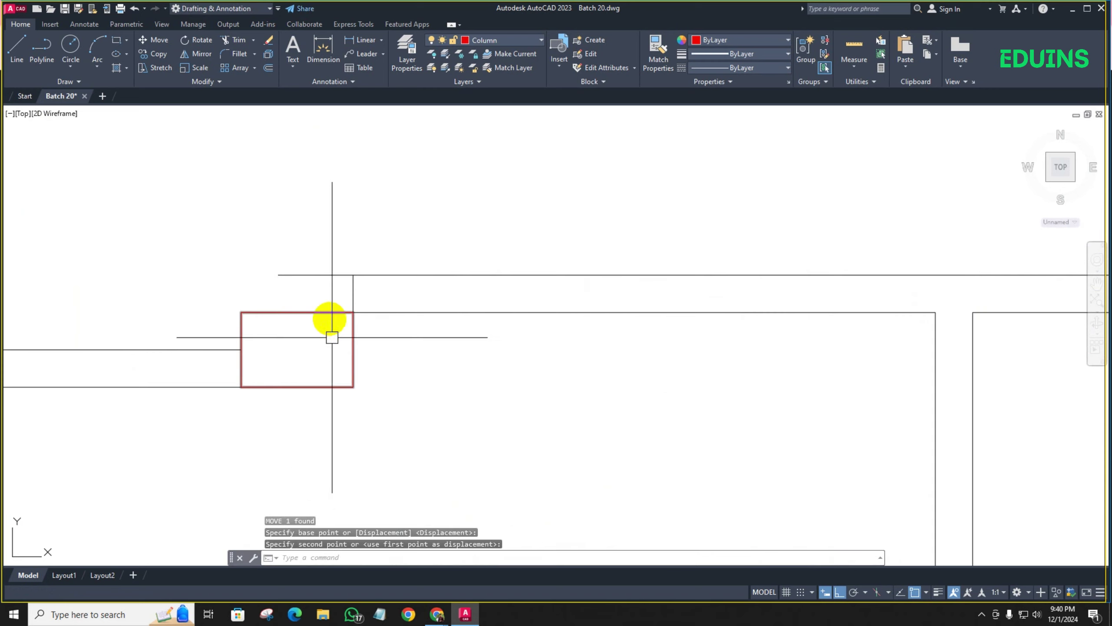
Trim the upper wall line overhanging past the moved end line above the column
type("tr")
key("Return")
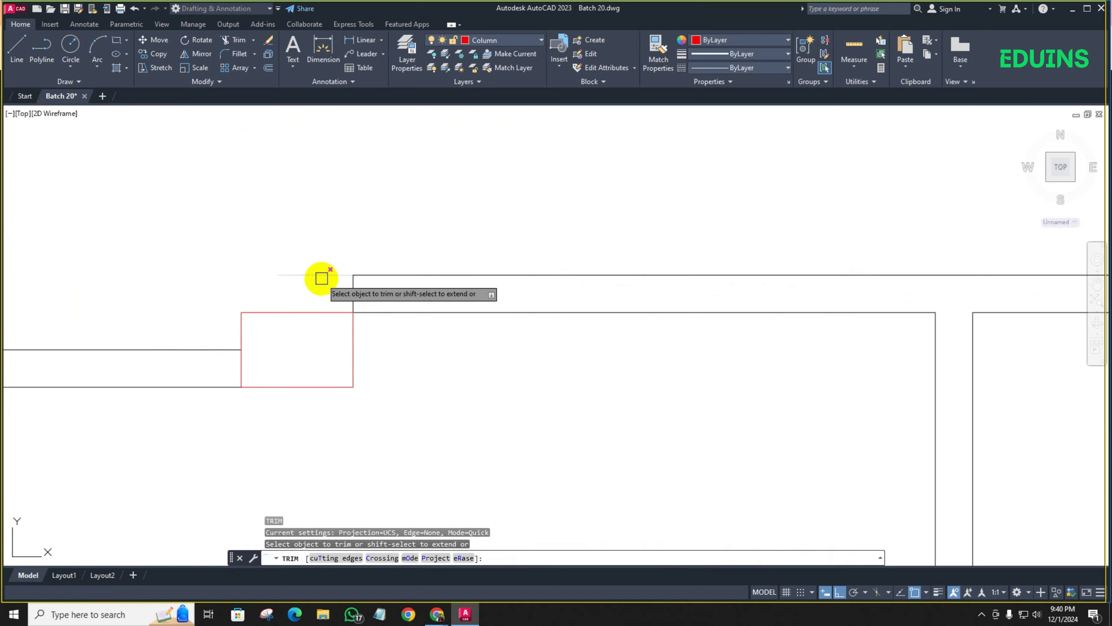
scroll(367, 317, "down", 5)
key("Escape")
middle_click_drag(381, 355, 355, 327)
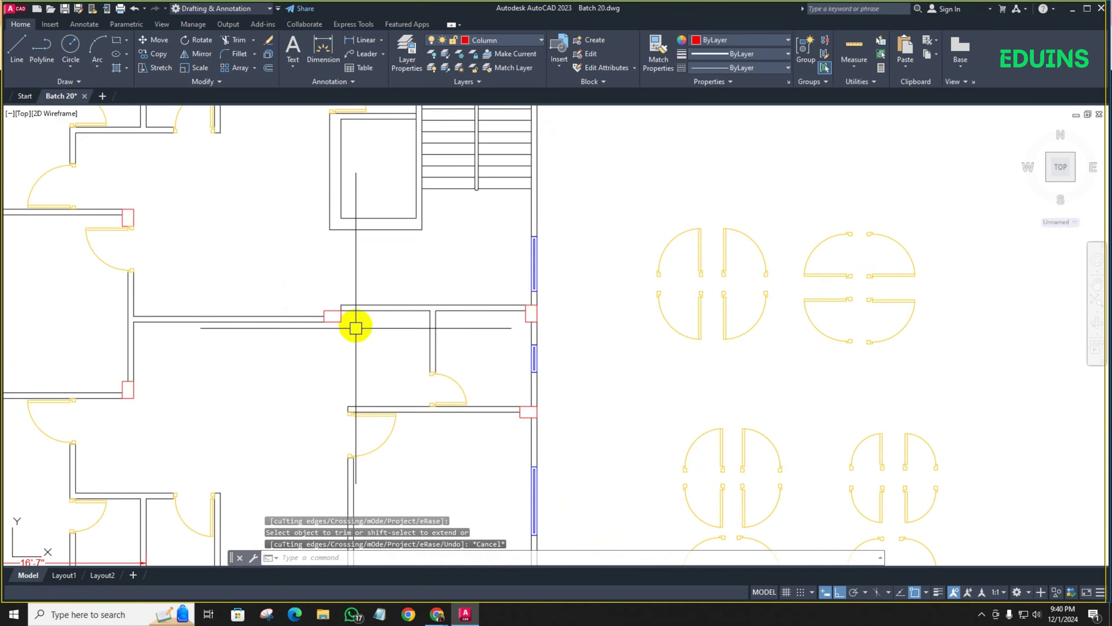
scroll(357, 265, "down", 2)
scroll(350, 268, "up", 3)
scroll(318, 273, "down", 5)
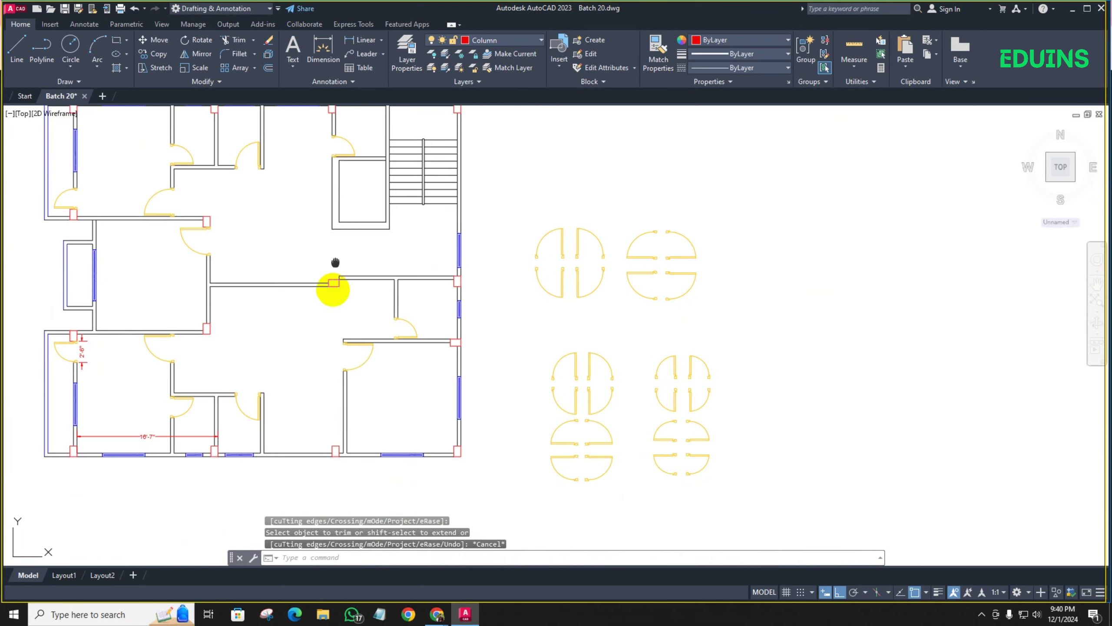
middle_click_drag(337, 335, 310, 273)
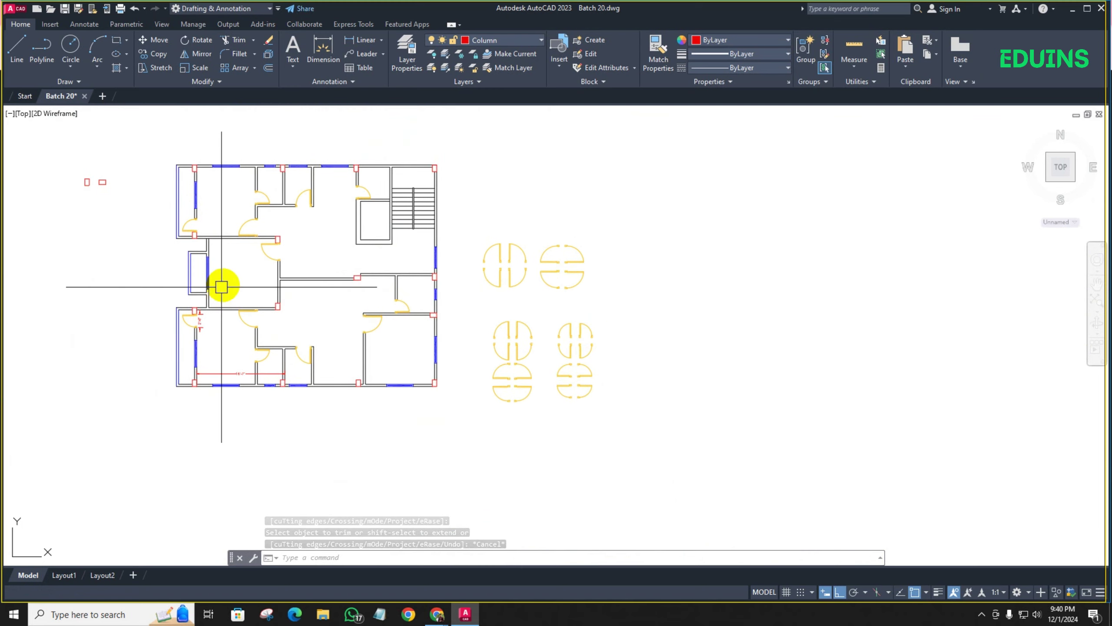
Copy the Living Room entrance door of the small one-bedroom plan into the floor plan, near the column on the bottom wall
middle_click_drag(223, 286, 667, 296)
scroll(510, 291, "down", 5)
middle_click_drag(116, 292, 602, 299)
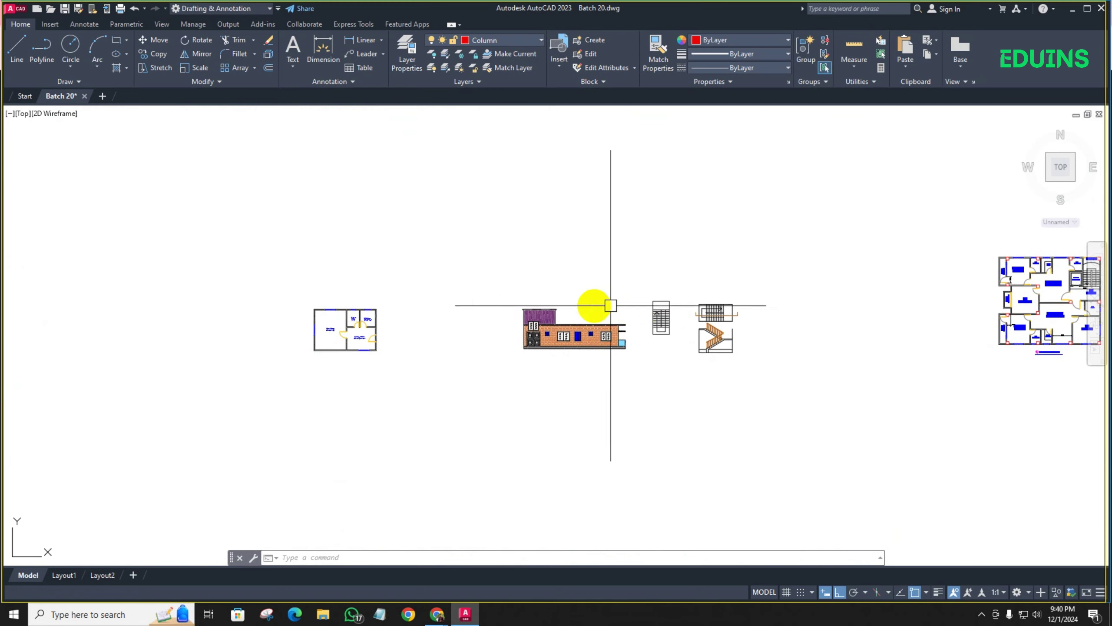
scroll(412, 346, "up", 9)
middle_click_drag(210, 312, 416, 342)
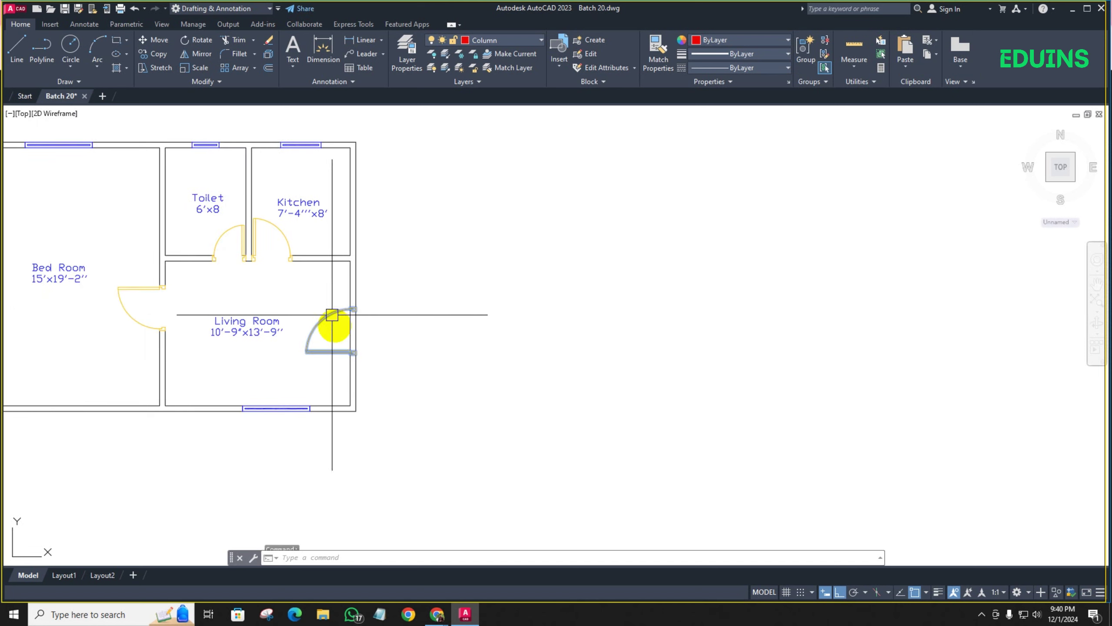
left_click(331, 315)
type("co")
key("Return")
scroll(360, 359, "up", 6)
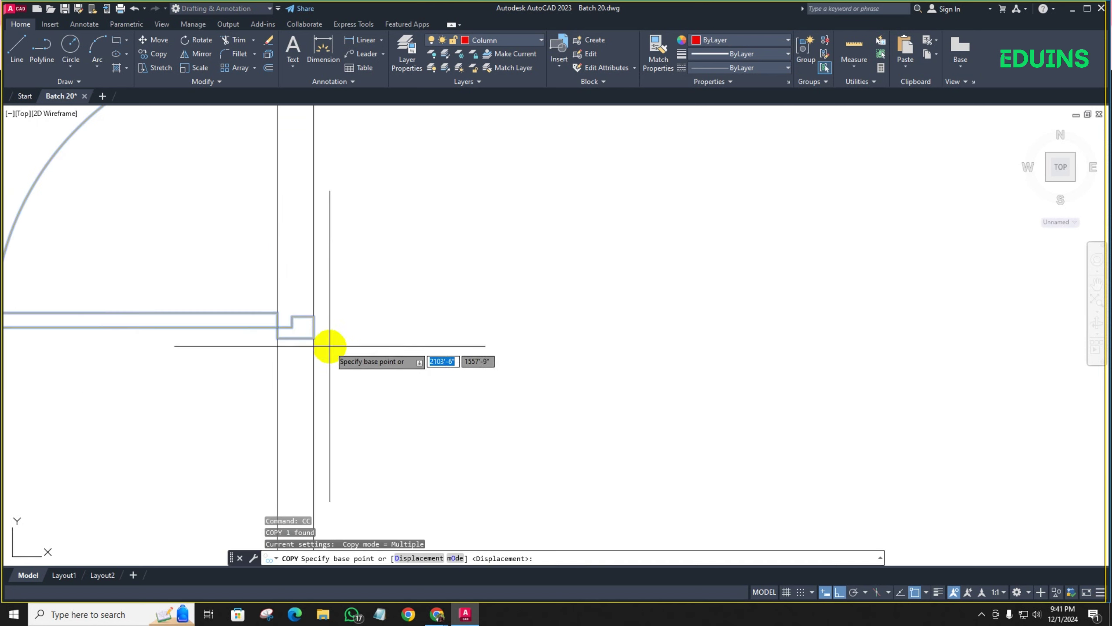
left_click(314, 338)
scroll(418, 357, "down", 6)
scroll(504, 356, "down", 6)
middle_click_drag(561, 375, 226, 295)
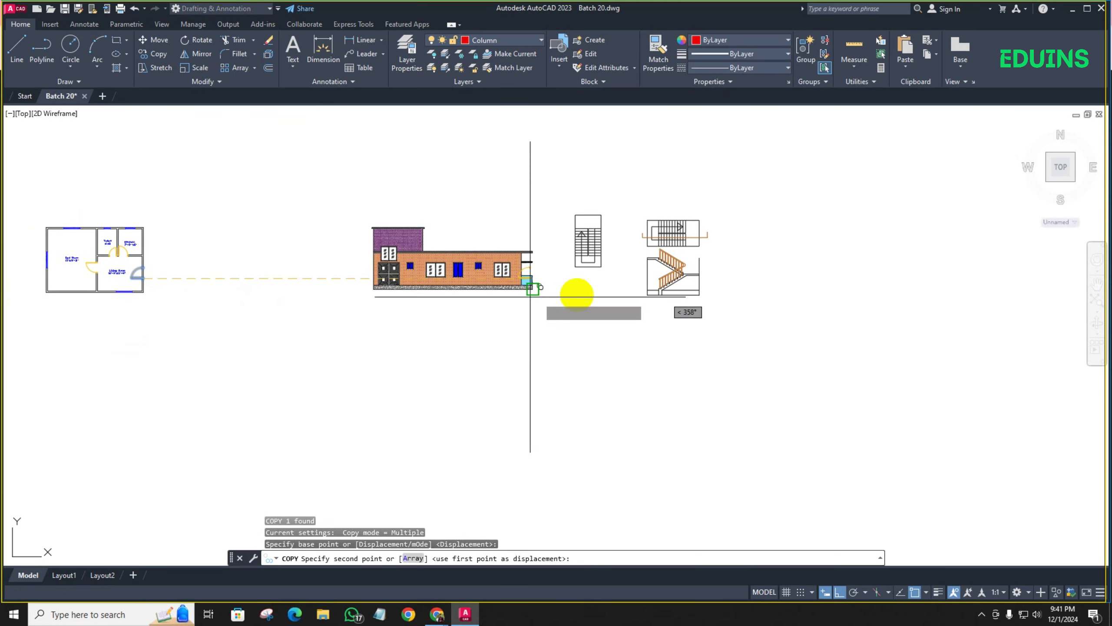
middle_click_drag(821, 301, 298, 297)
scroll(523, 297, "down", 3)
scroll(670, 267, "up", 10)
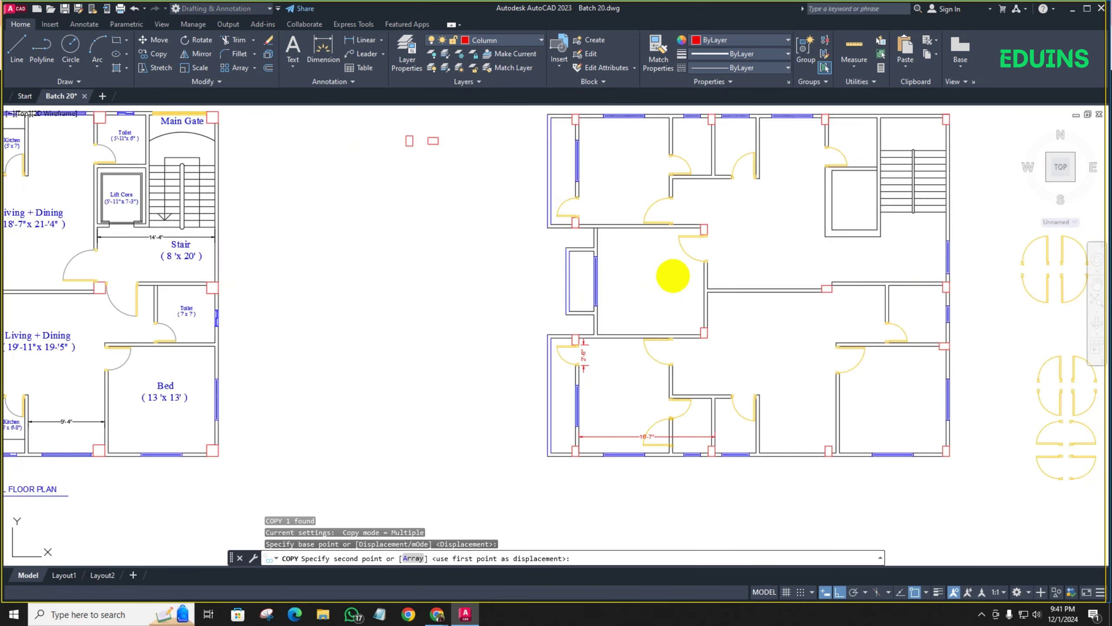
scroll(714, 305, "down", 2)
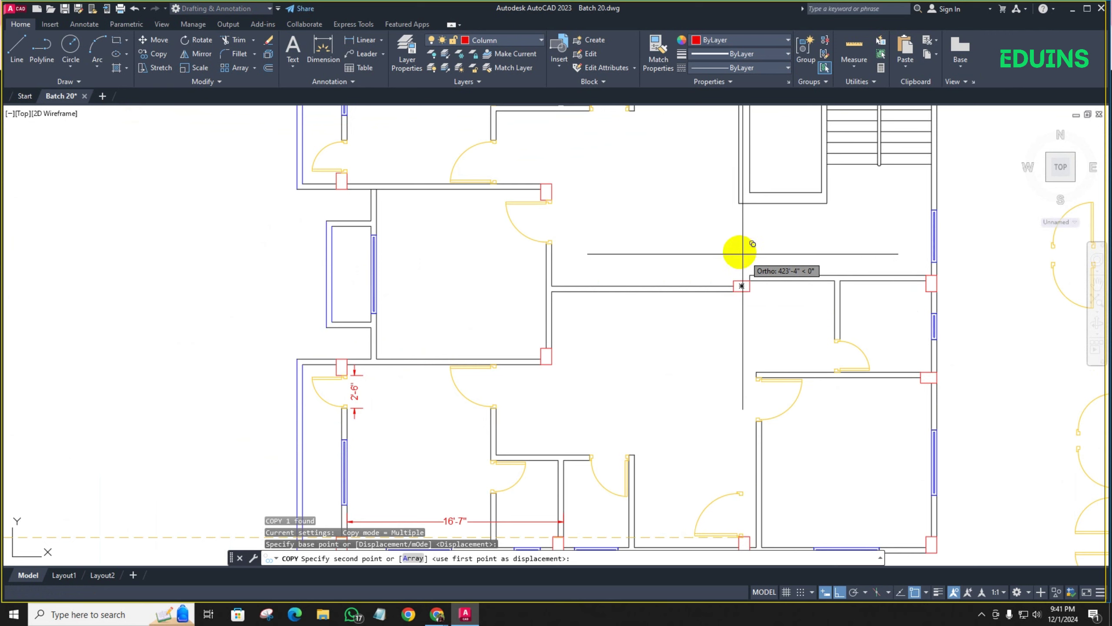
key("Escape")
Move the copied door by its lower outer jamb corner onto the upper corner of the wall end above the central column
middle_click_drag(705, 373, 583, 283)
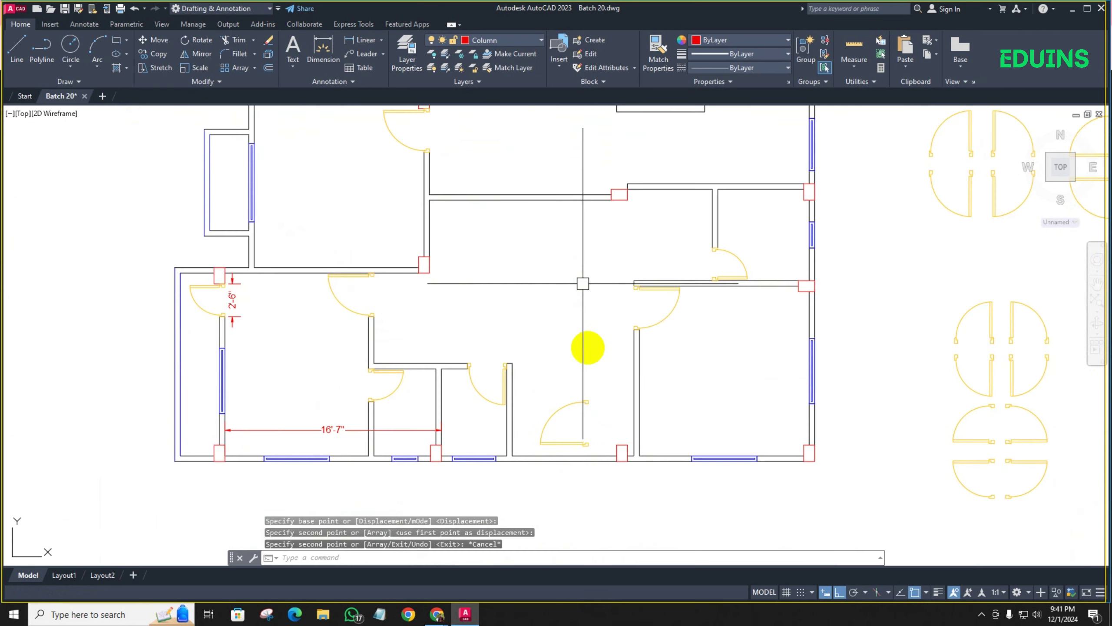
left_click(567, 406)
scroll(591, 372, "down", 5)
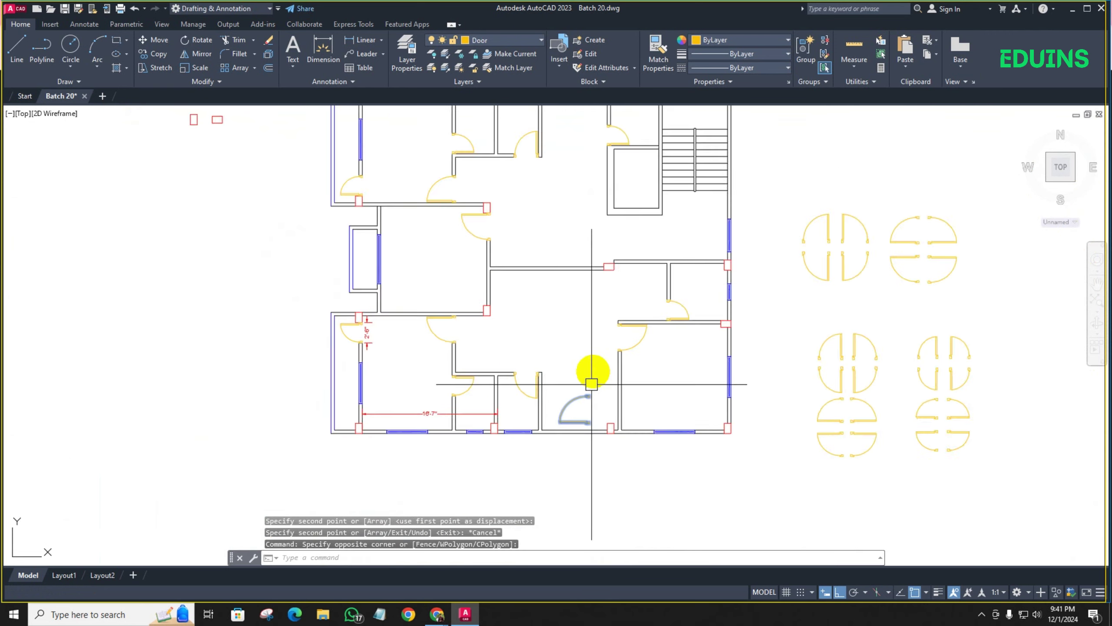
scroll(532, 321, "up", 3)
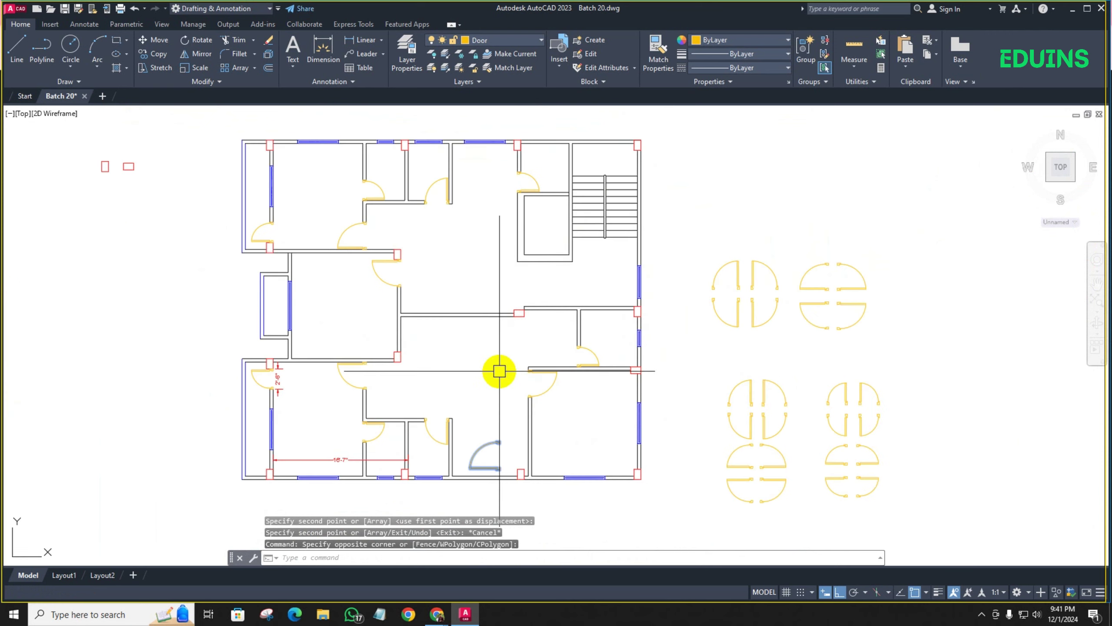
key("Return")
scroll(493, 460, "up", 5)
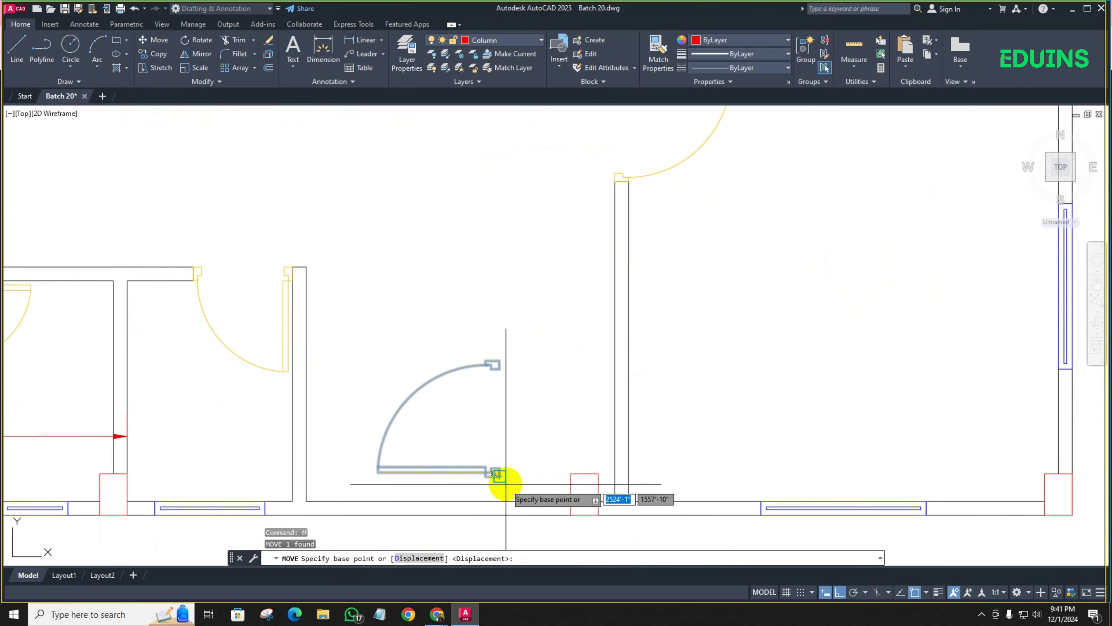
left_click(503, 477)
mouse_move(474, 425)
middle_mouse_down()
mouse_move(509, 248)
mouse_move(460, 352)
middle_mouse_up()
scroll(466, 291, "down", 4)
scroll(484, 211, "up", 6)
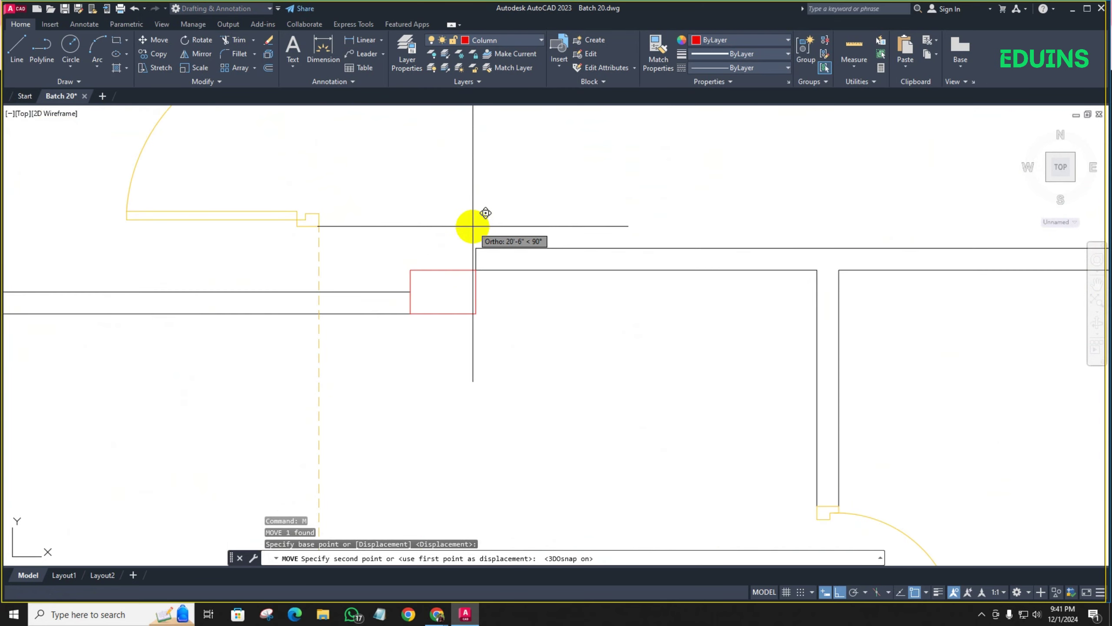
left_click(476, 248)
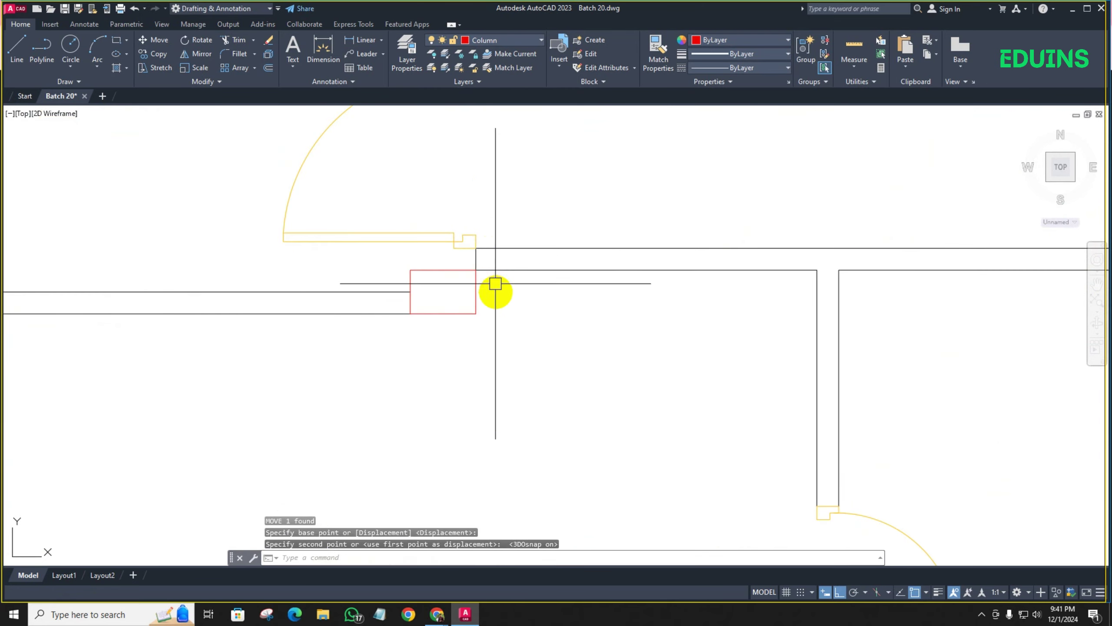
Move the short wall end line left so it aligns with the inner corner of the door's lower jamb
scroll(496, 372, "down", 4)
scroll(474, 304, "up", 5)
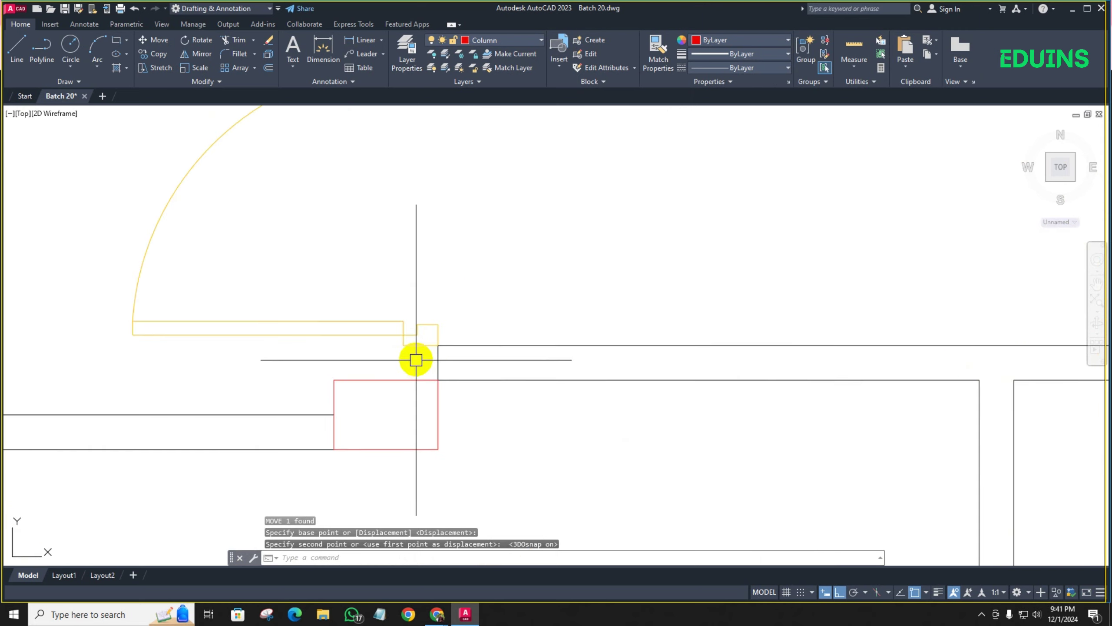
scroll(380, 316, "up", 5)
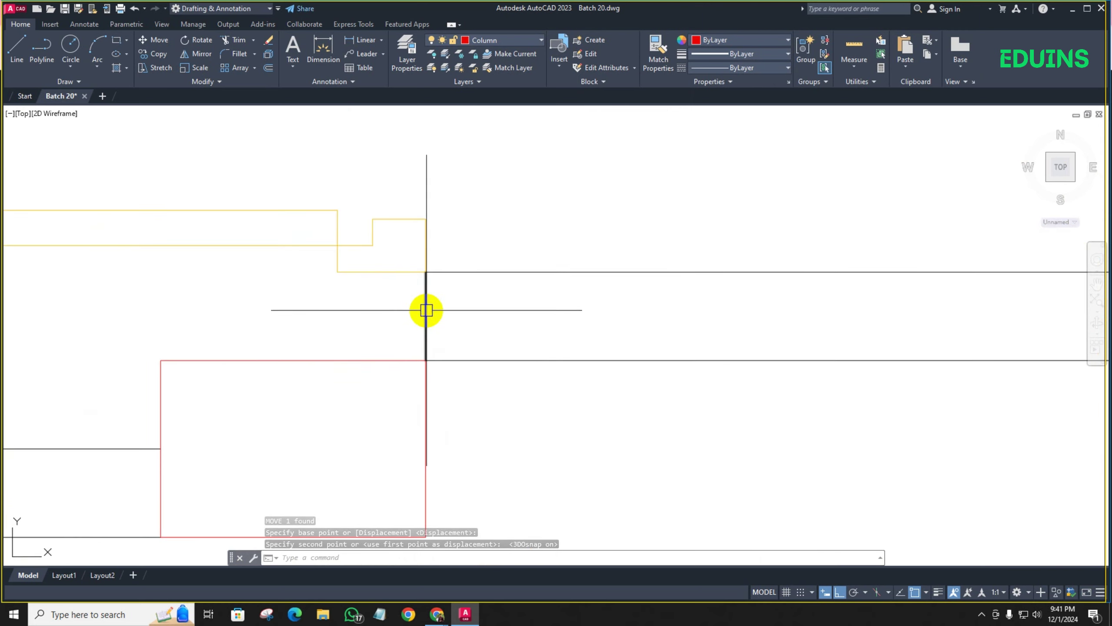
left_click(426, 310)
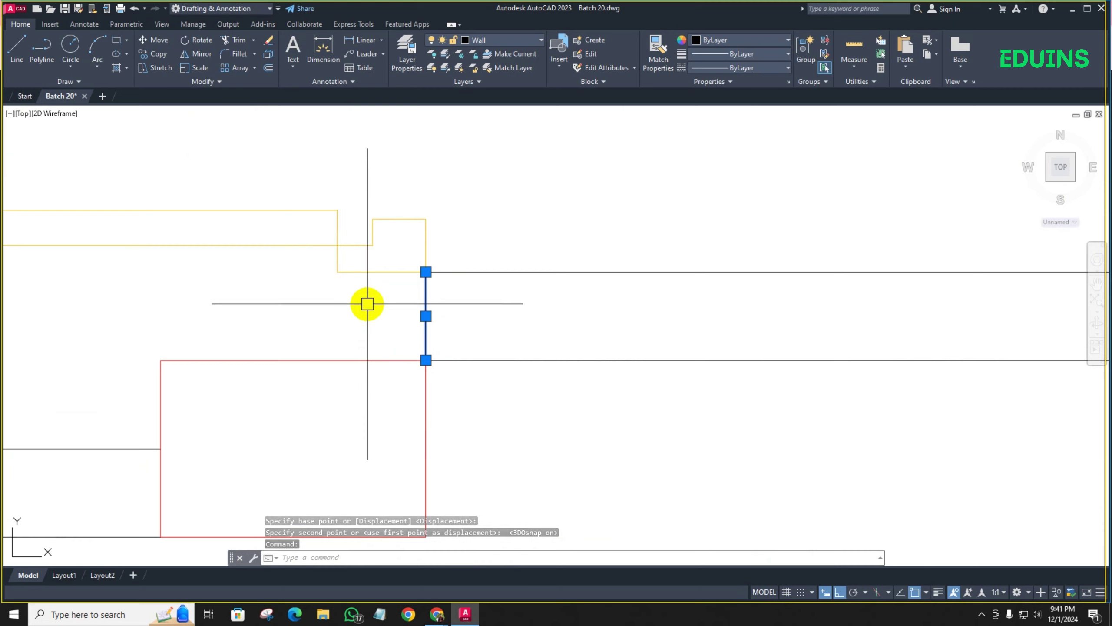
type("m")
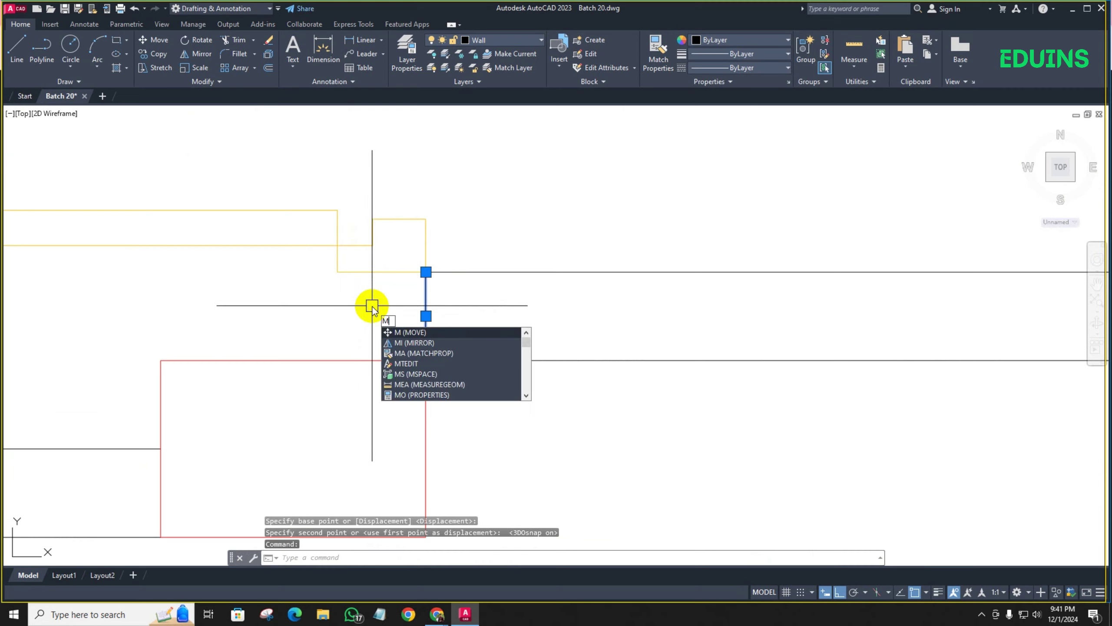
key("Return")
left_click(416, 361)
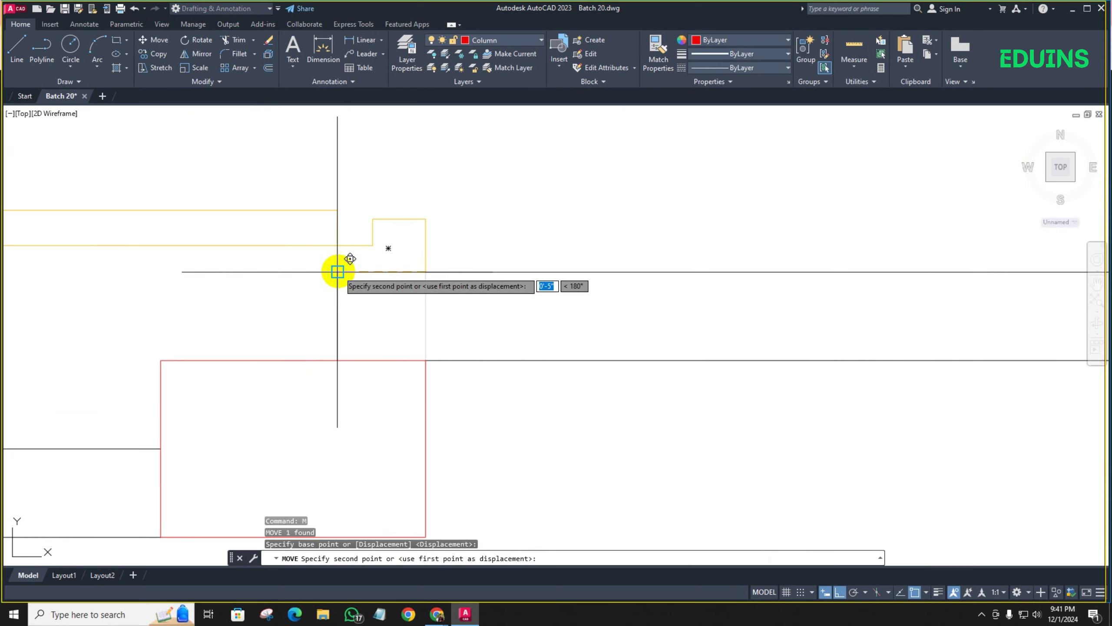
key("Escape")
Fillet the upper wall line and the short end line with zero radius to close the corner under the door jamb
scroll(323, 290, "down", 4)
scroll(382, 309, "up", 2)
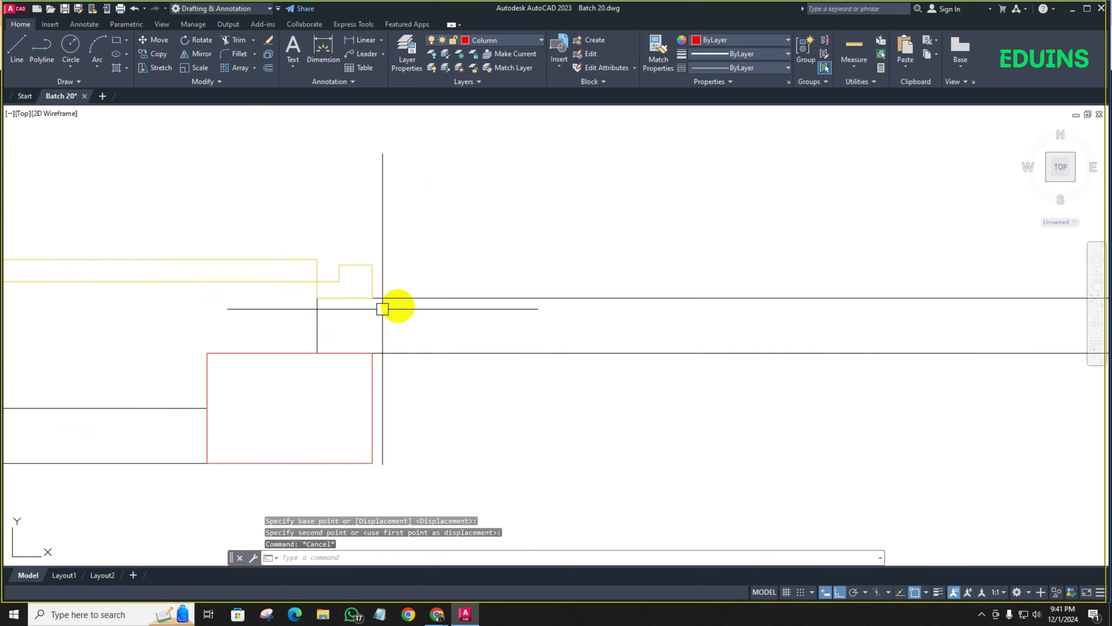
left_click(408, 302)
left_click(414, 298)
left_click(318, 309)
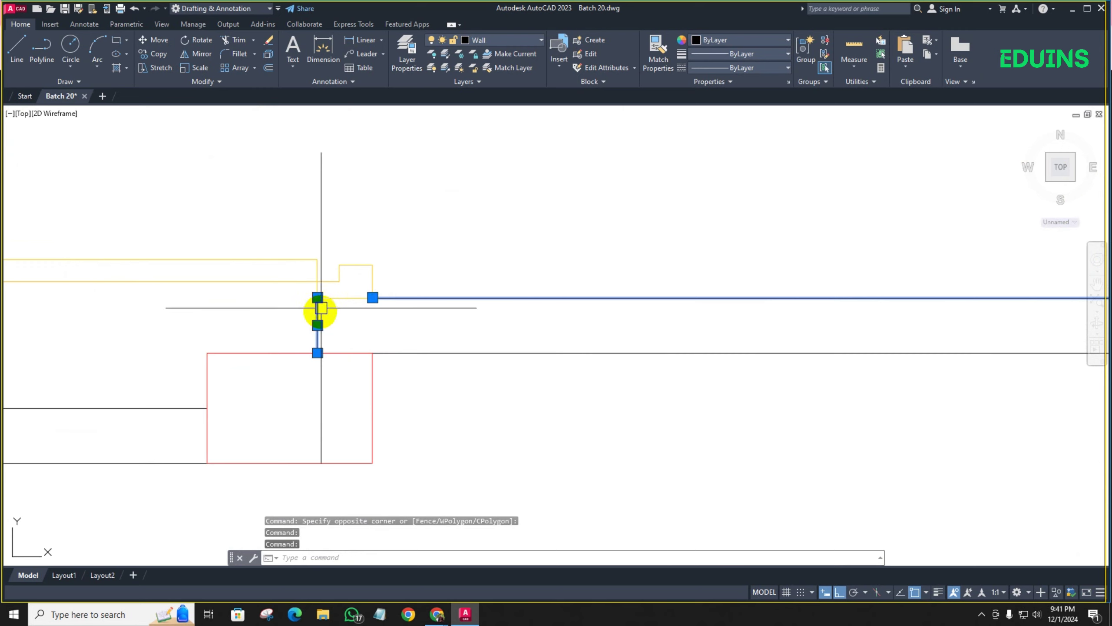
type("f")
key("Return")
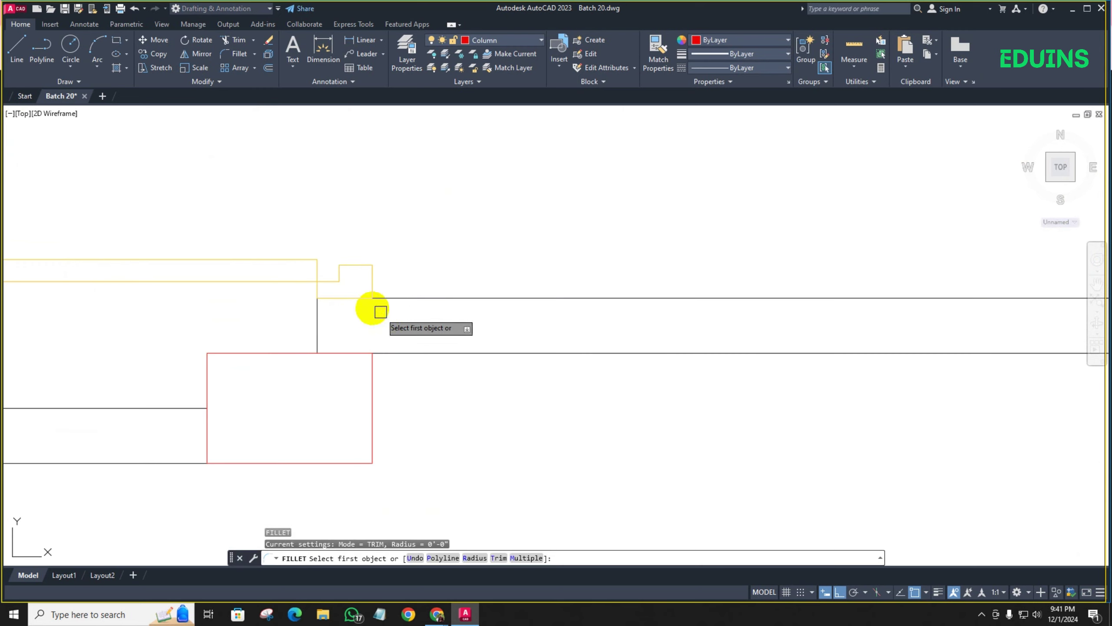
left_click(379, 299)
key("Escape")
scroll(423, 239, "down", 2)
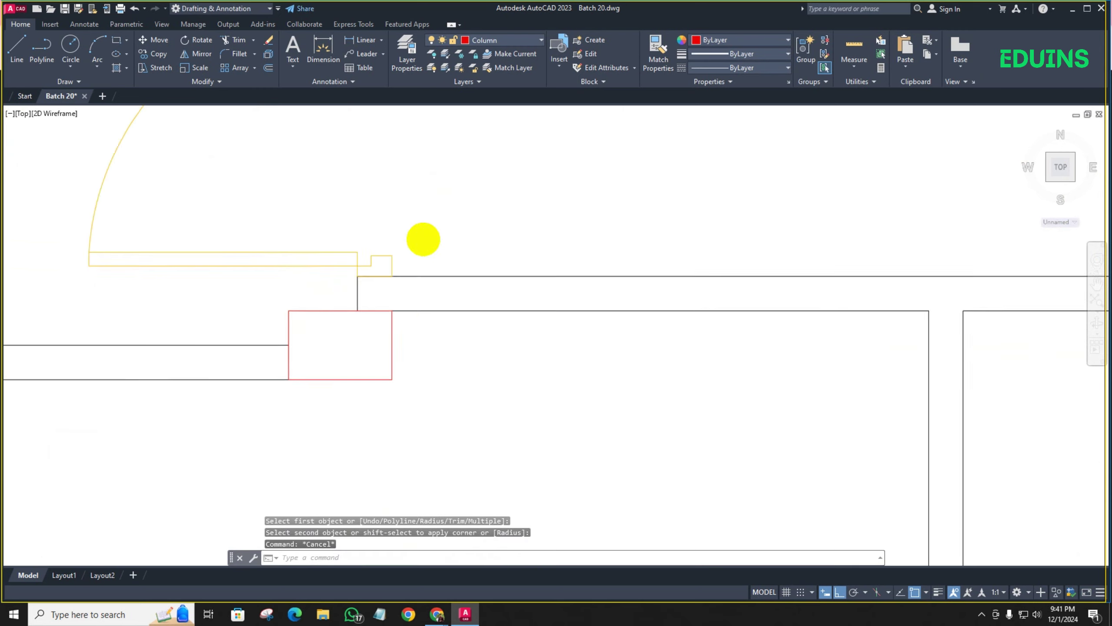
Draw two vertical wall lines from both corners of the door's upper jamb to the bottom wall of the lift core
scroll(423, 239, "down", 2)
mouse_move(423, 239)
middle_mouse_down()
mouse_move(385, 330)
mouse_move(387, 231)
mouse_move(359, 310)
middle_mouse_up()
scroll(366, 305, "up", 4)
type("l")
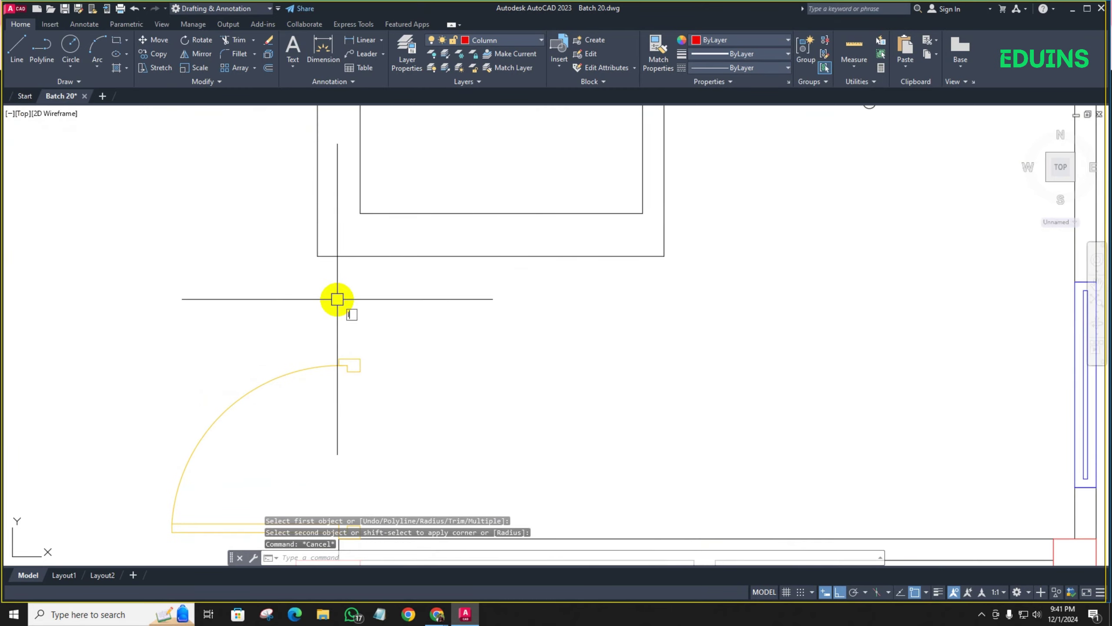
key("Return")
left_click(360, 358)
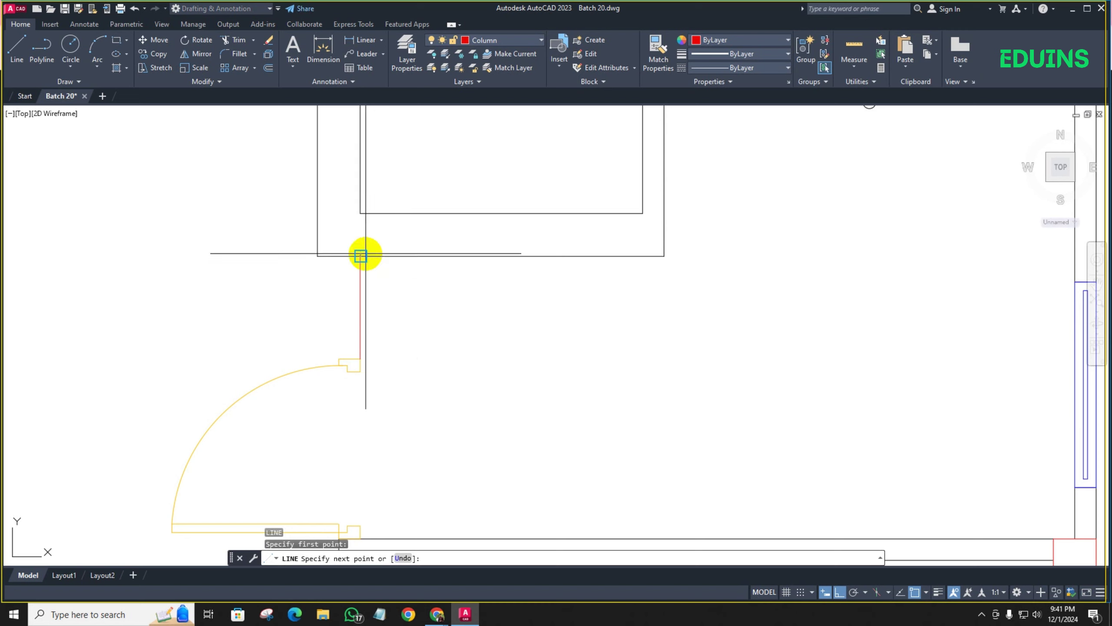
left_click(360, 255)
key("Return")
key("Return")
left_click(339, 359)
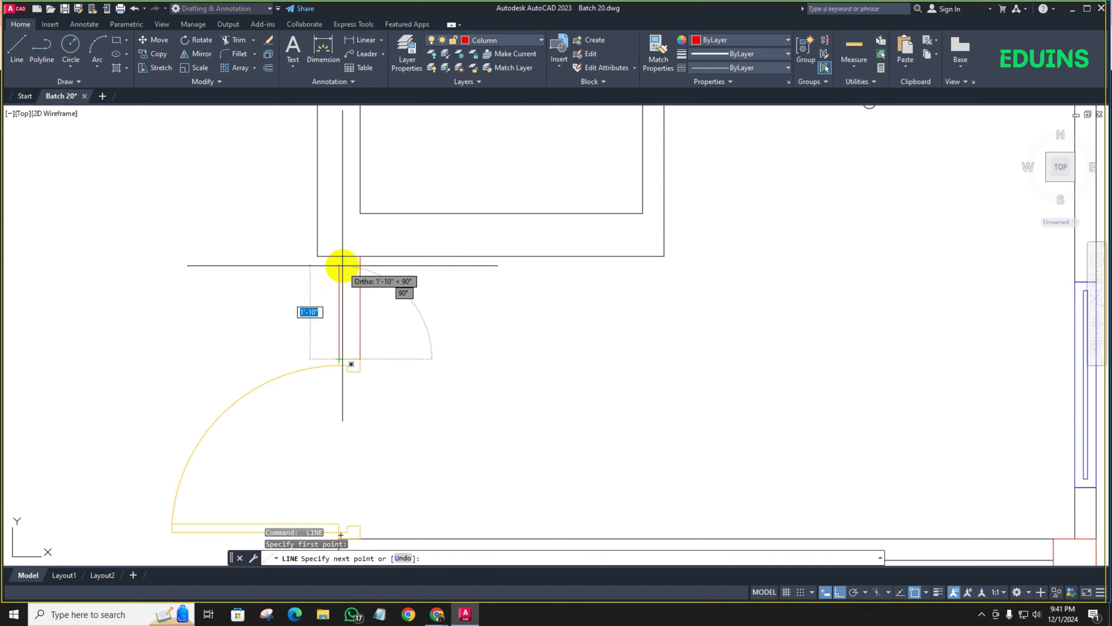
left_click(339, 256)
key("Return")
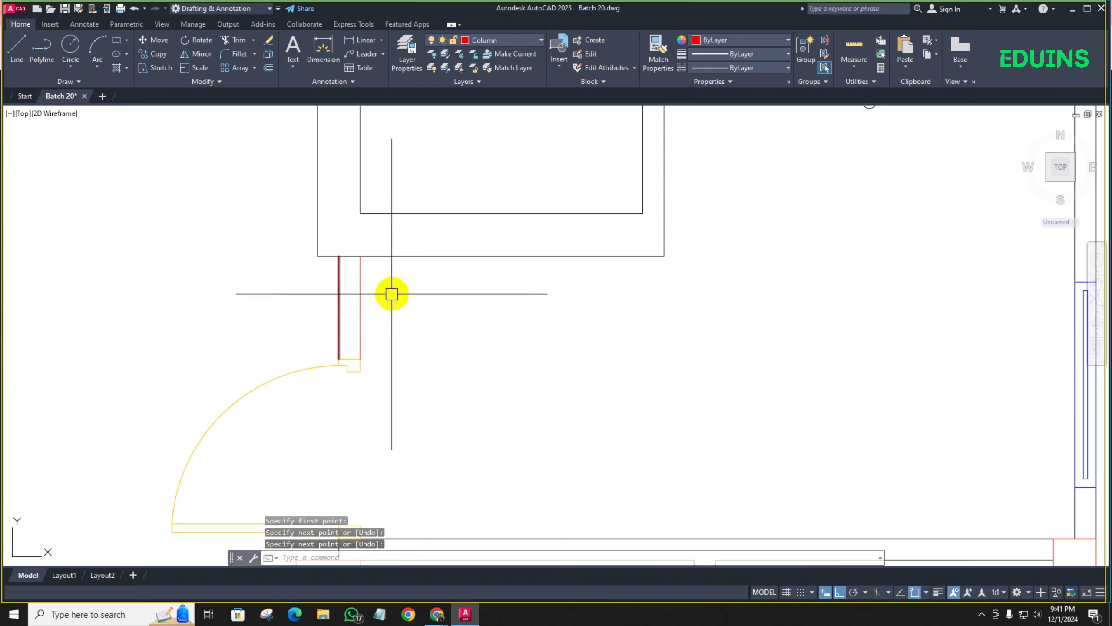
Match the properties of the two new wall stubs above the entrance door to the lift core's wall line
type("ma")
key("Return")
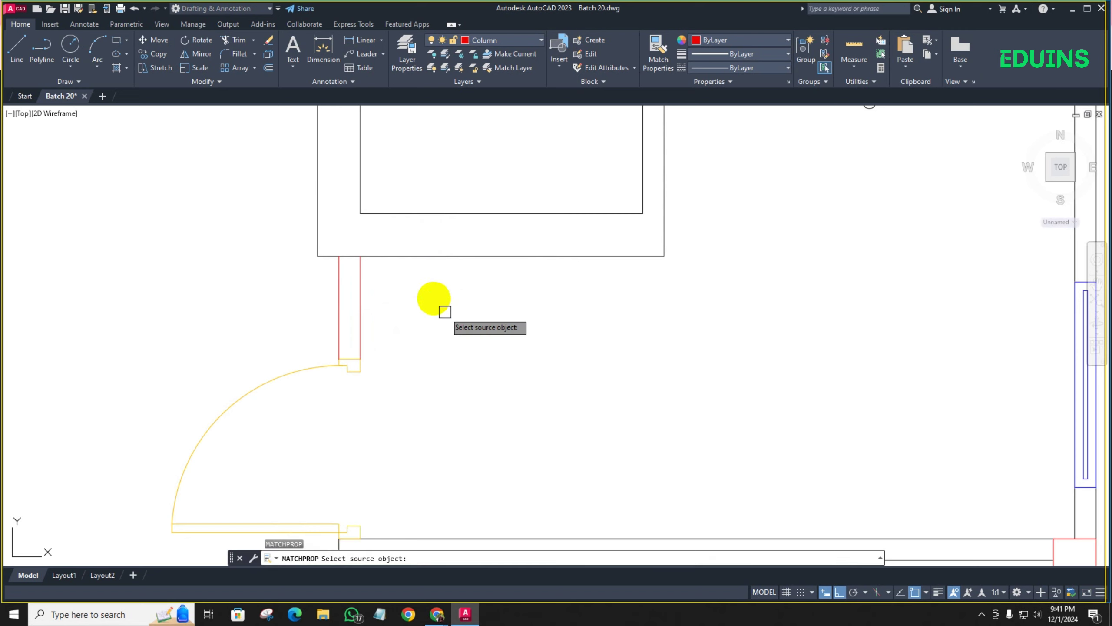
left_click(393, 259)
scroll(363, 313, "down", 3)
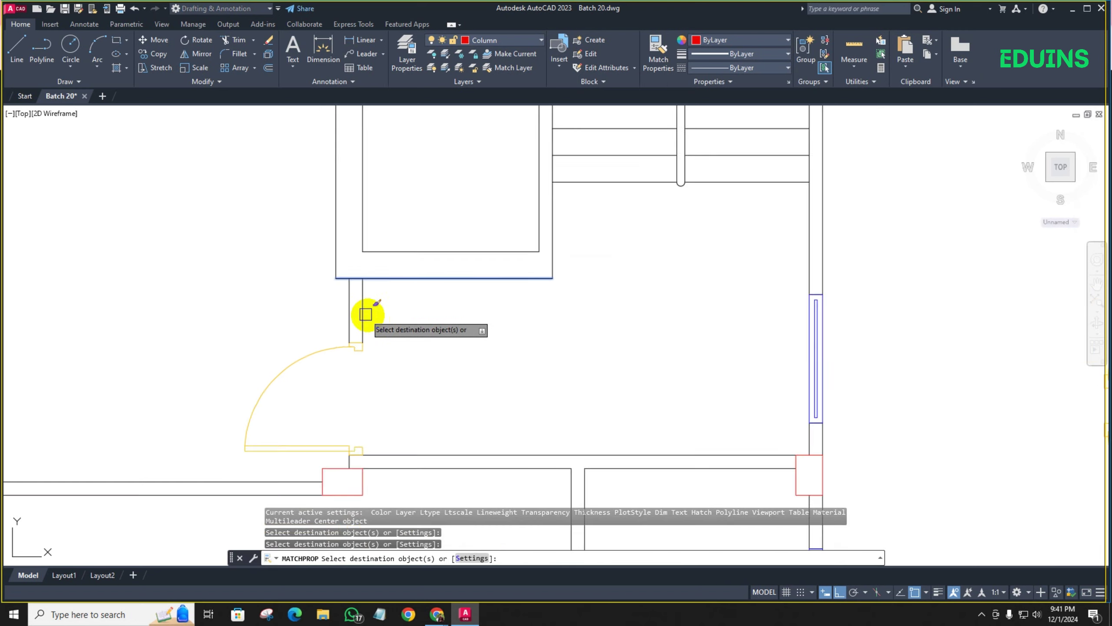
middle_click_drag(364, 316, 331, 299)
key("Escape")
scroll(324, 292, "down", 5)
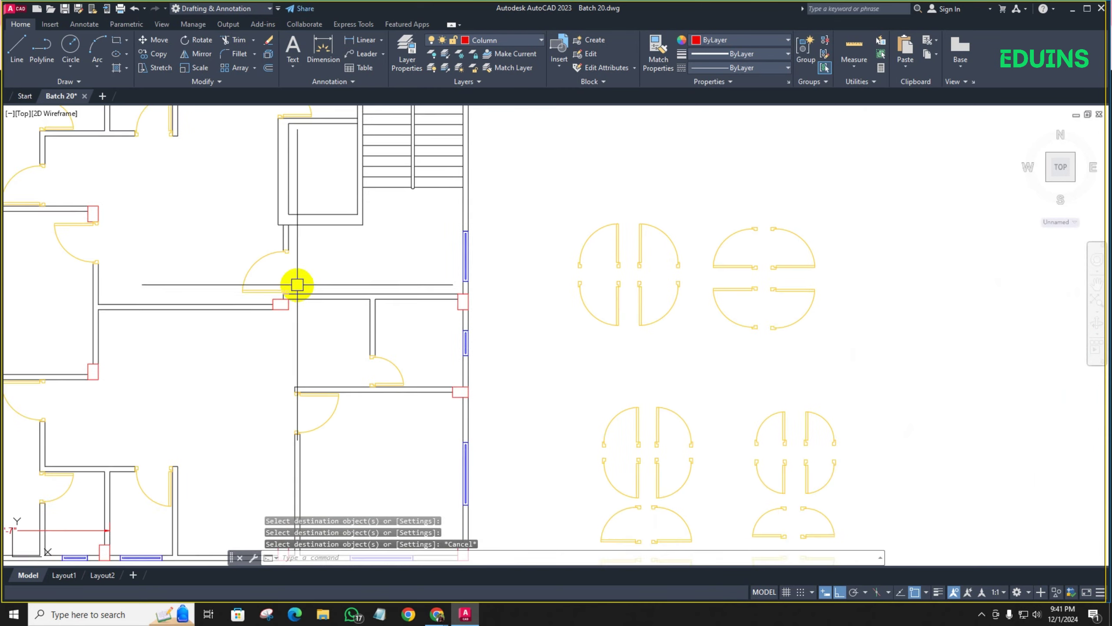
Examine the floor plan around the lift lobby and lower flat for openings that still need a door
scroll(308, 280, "up", 2)
scroll(297, 281, "down", 2)
scroll(308, 301, "up", 2)
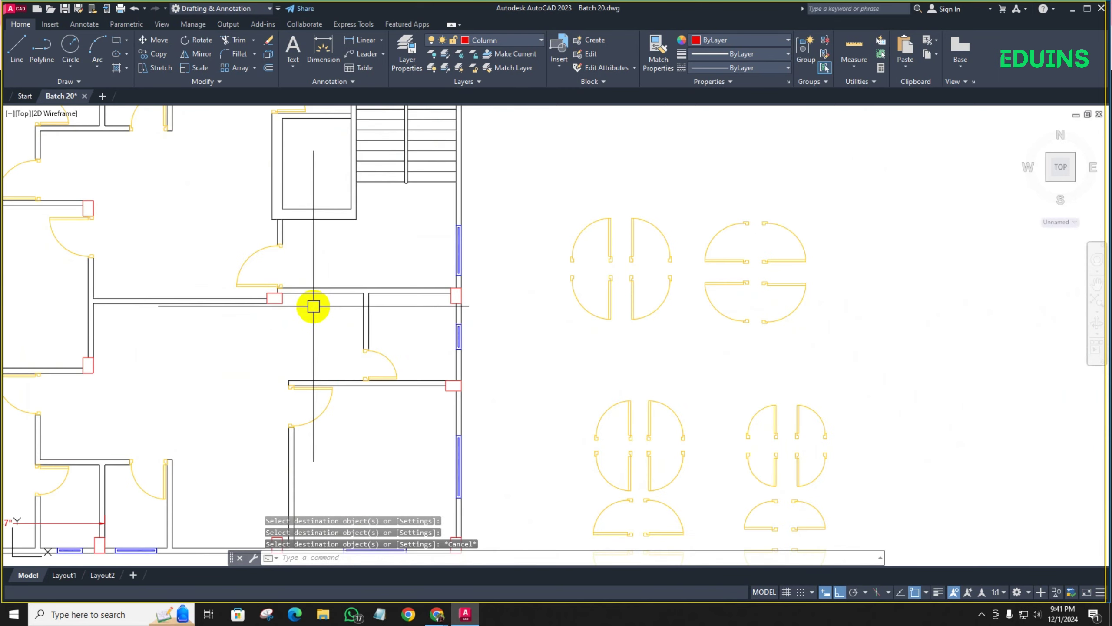
scroll(313, 308, "down", 2)
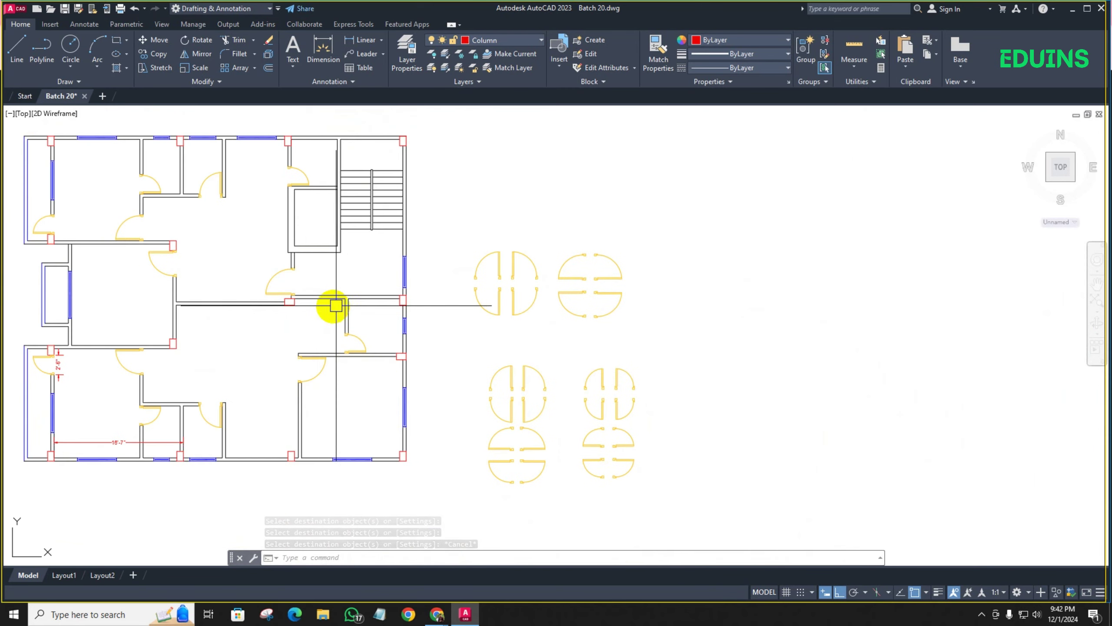
scroll(330, 308, "up", 2)
scroll(330, 310, "down", 2)
middle_click_drag(335, 320, 405, 306)
scroll(335, 294, "up", 2)
scroll(342, 293, "down", 2)
scroll(340, 254, "up", 2)
scroll(348, 256, "down", 4)
scroll(601, 298, "up", 3)
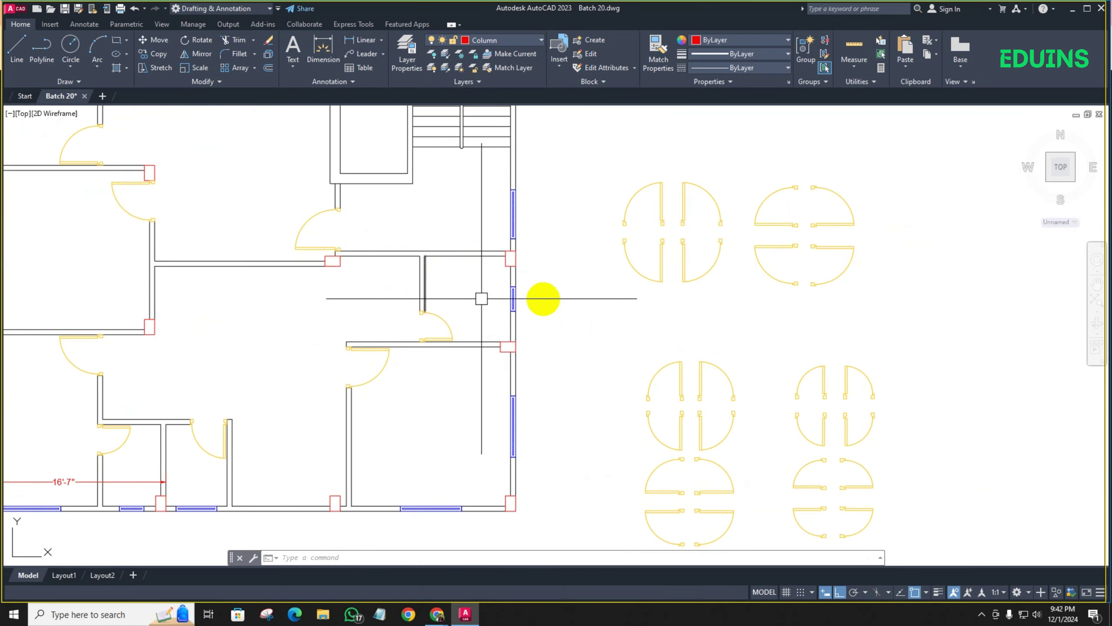
Copy the entrance door beside the lift lobby into the open space below the central column
key("Return")
left_click(358, 248)
left_click(339, 335)
key("Escape")
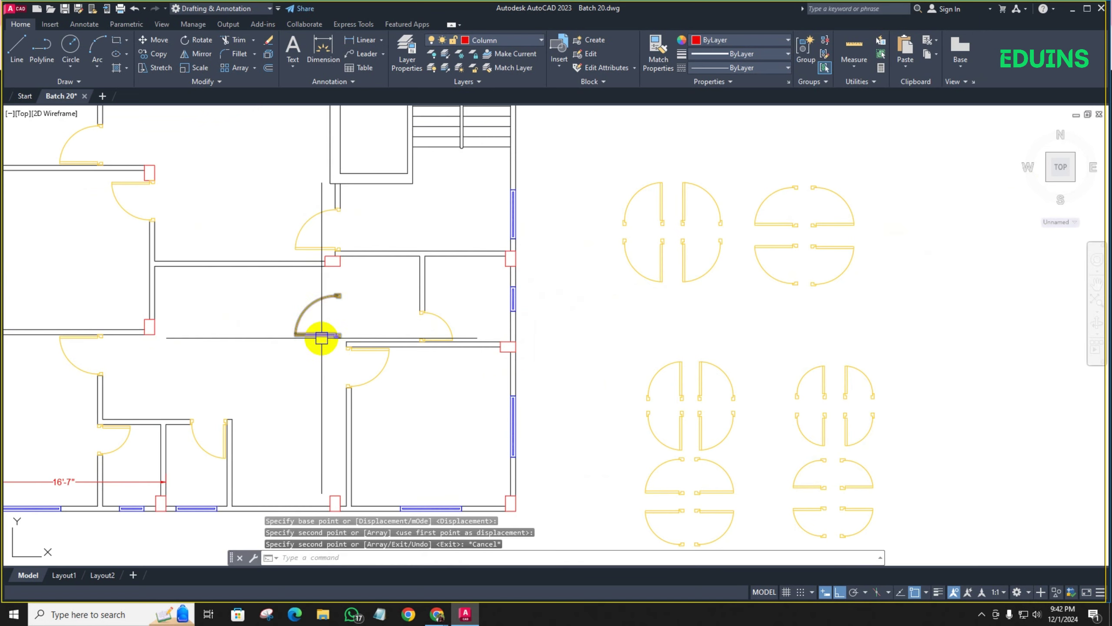
Rotate the copied door 90 degrees counterclockwise so its leaf points downward
type("ro")
key("Return")
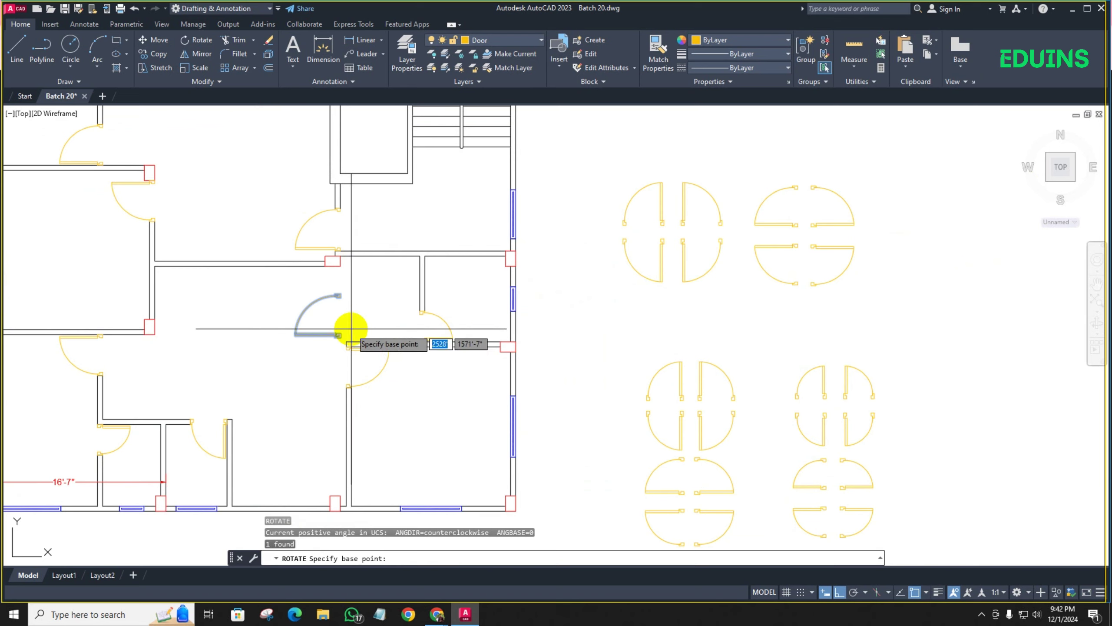
scroll(346, 328, "up", 4)
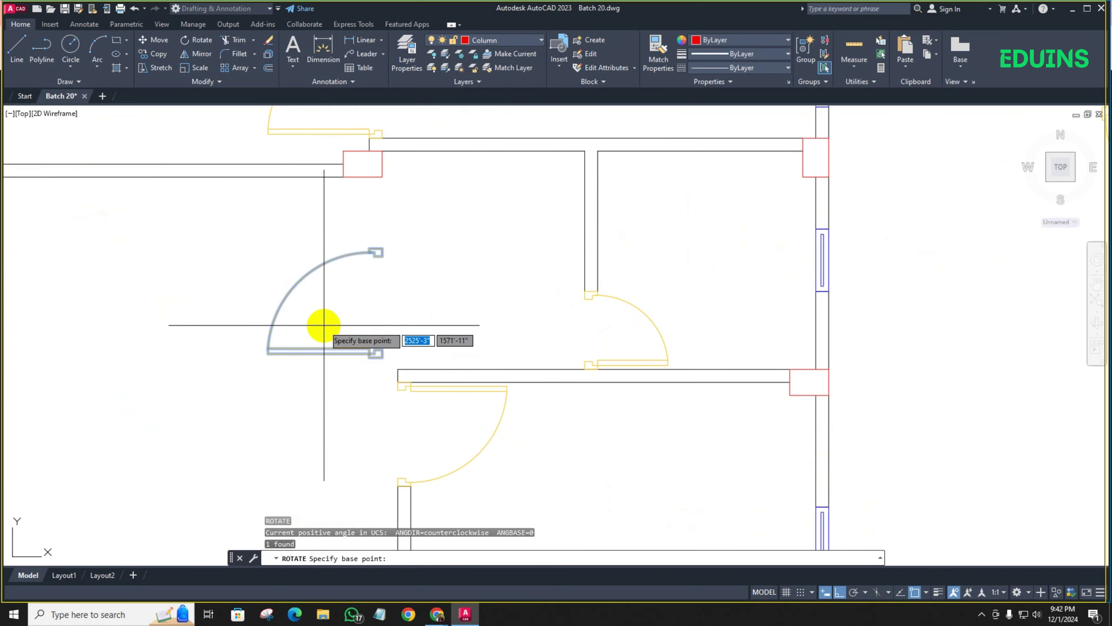
key("F8")
left_click(343, 304)
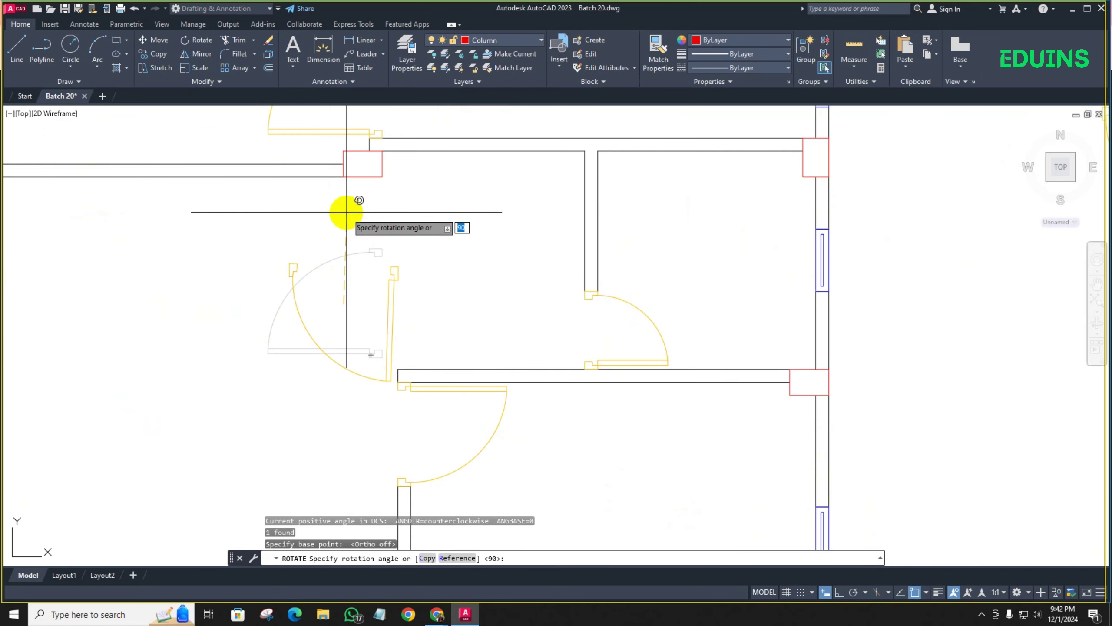
left_click(338, 203)
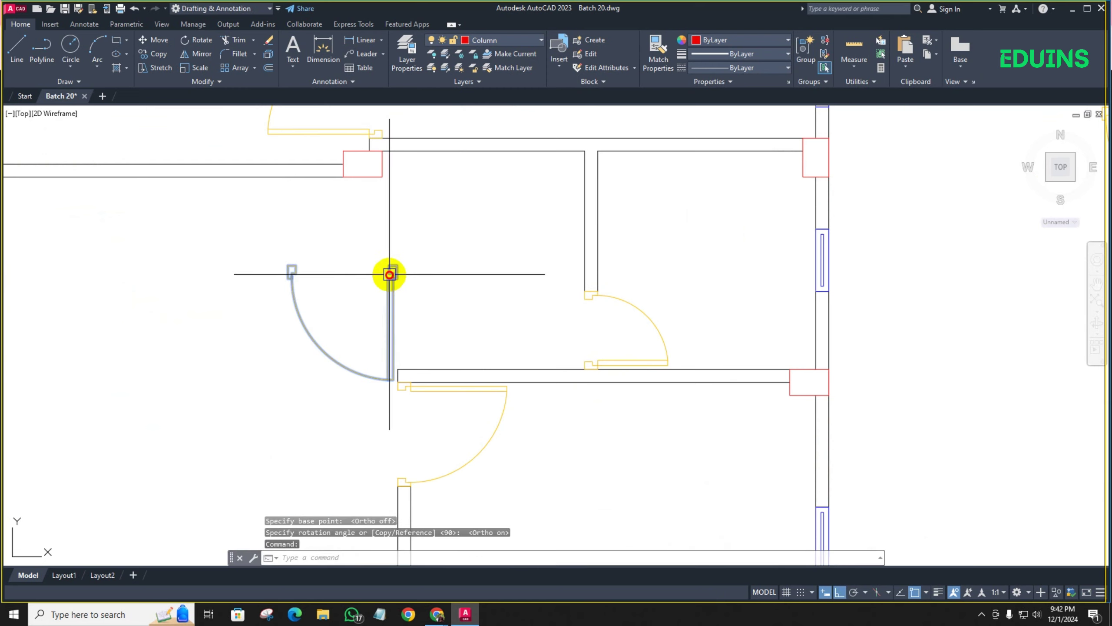
Move the rotated door by its upper-left jamb corner onto the lobby's lower wall, in line with the central column's right edge
key("F8")
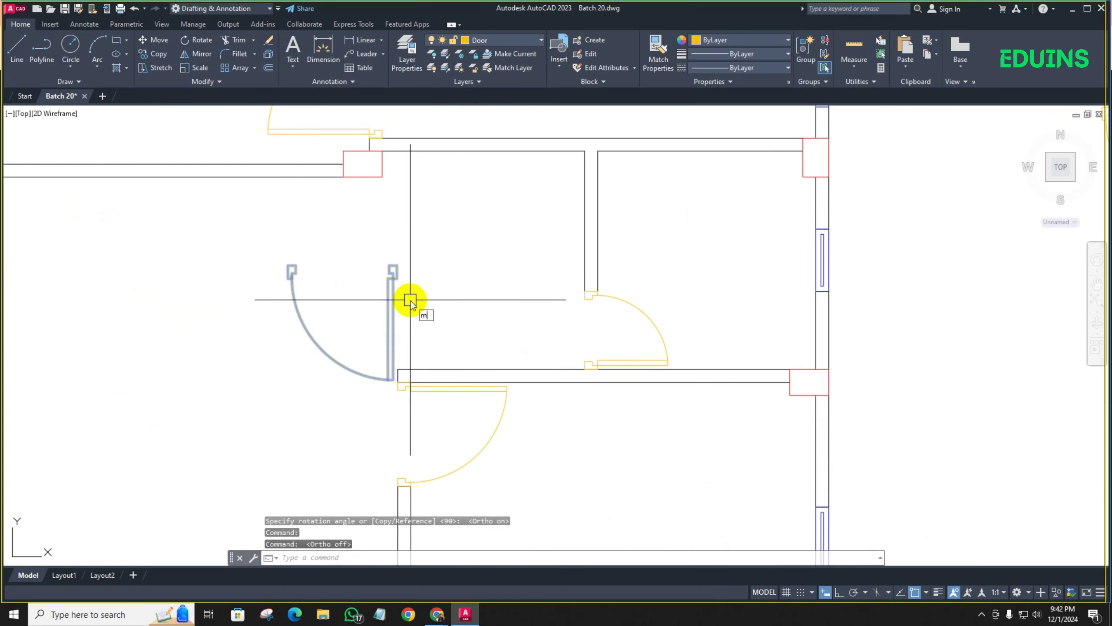
type("m")
key("Return")
scroll(389, 270, "up", 5)
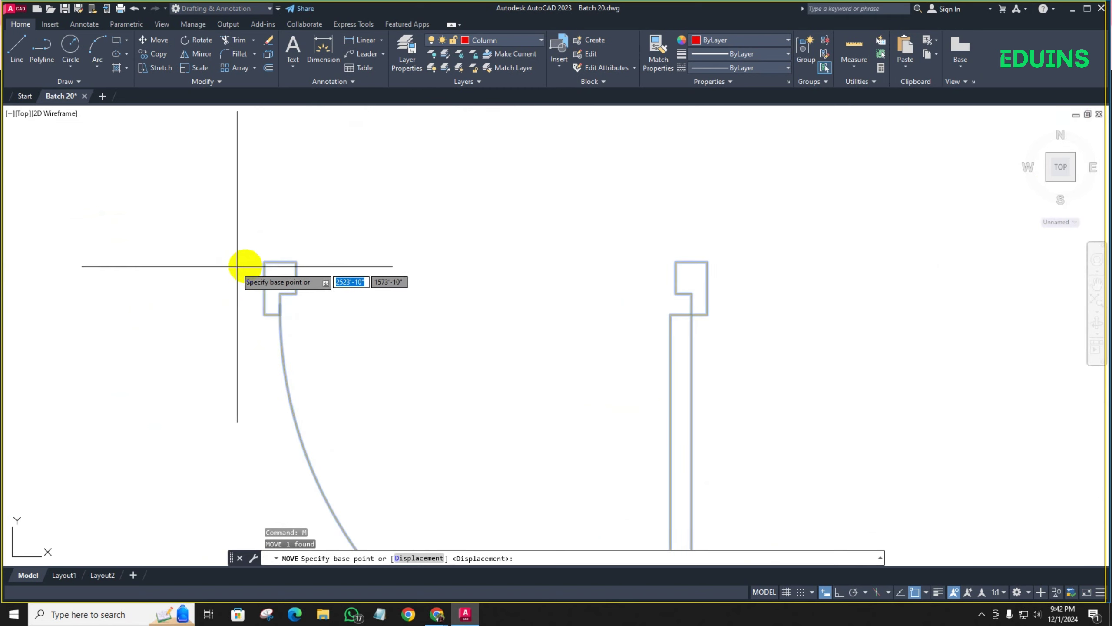
left_click(264, 262)
scroll(330, 248, "down", 5)
middle_click_drag(330, 249, 316, 345)
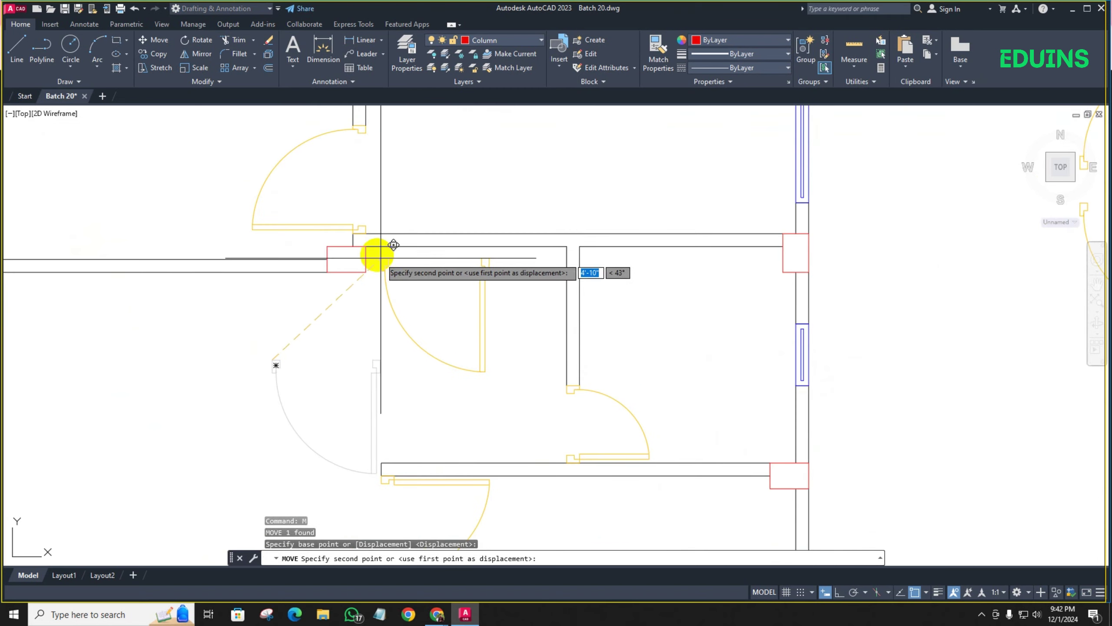
scroll(368, 229, "up", 5)
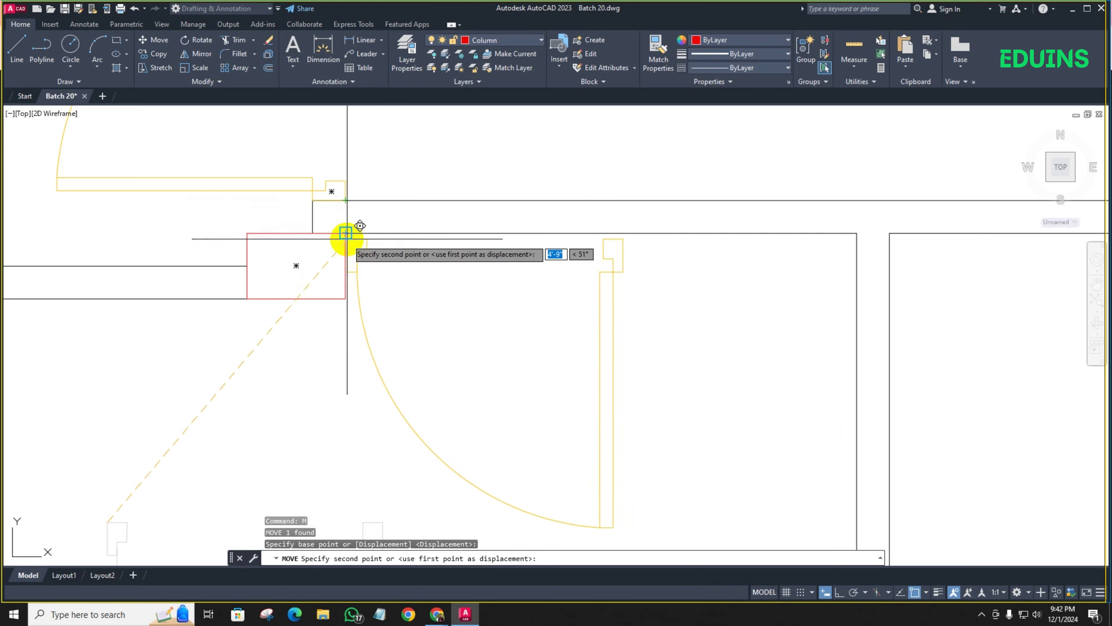
left_click(352, 203)
scroll(361, 344, "down", 2)
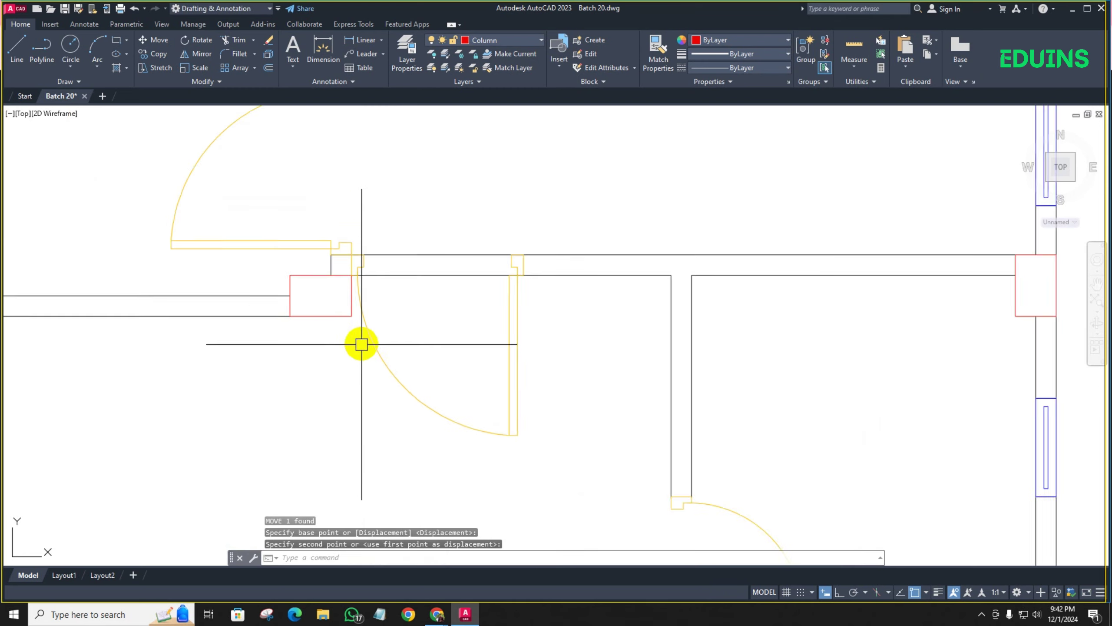
Move the upper entrance door and its two wall stubs left so the outer stub meets the lift core's lower-left corner
scroll(361, 344, "down", 3)
scroll(342, 290, "up", 4)
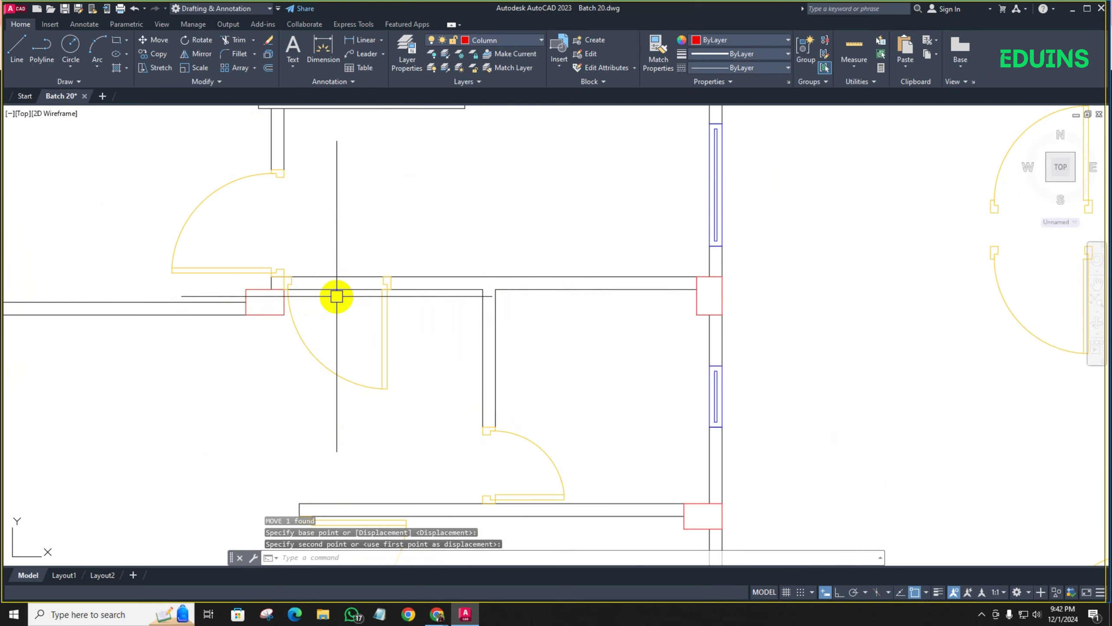
scroll(337, 308, "down", 4)
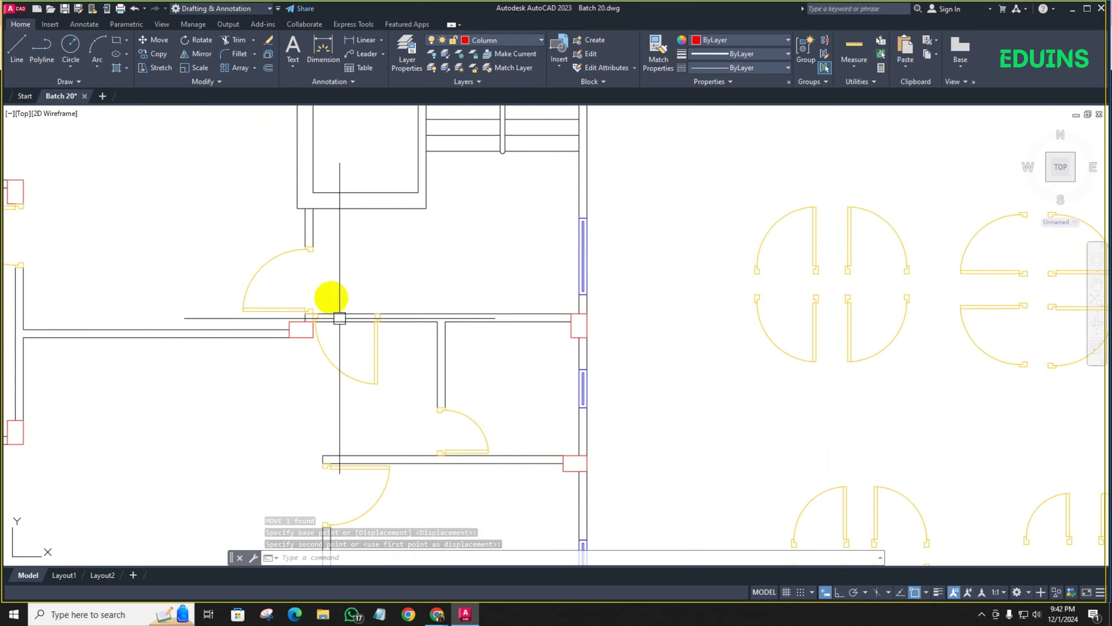
scroll(315, 199, "up", 2)
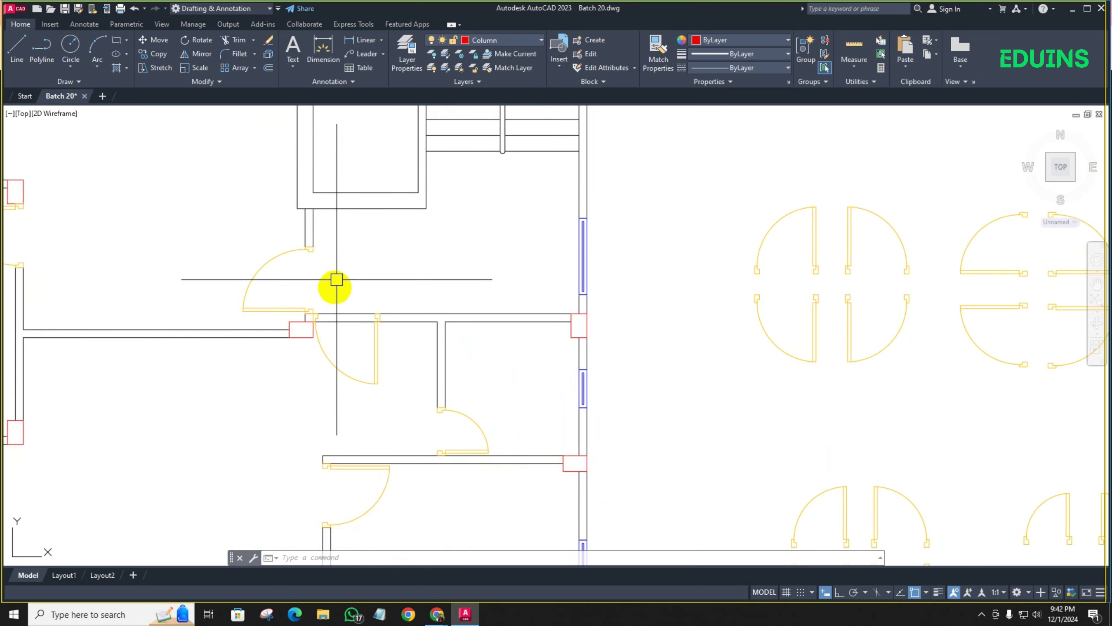
scroll(323, 310, "up", 2)
mouse_move(321, 272)
middle_mouse_down()
mouse_move(321, 251)
mouse_move(346, 254)
middle_mouse_up()
scroll(322, 250, "down", 2)
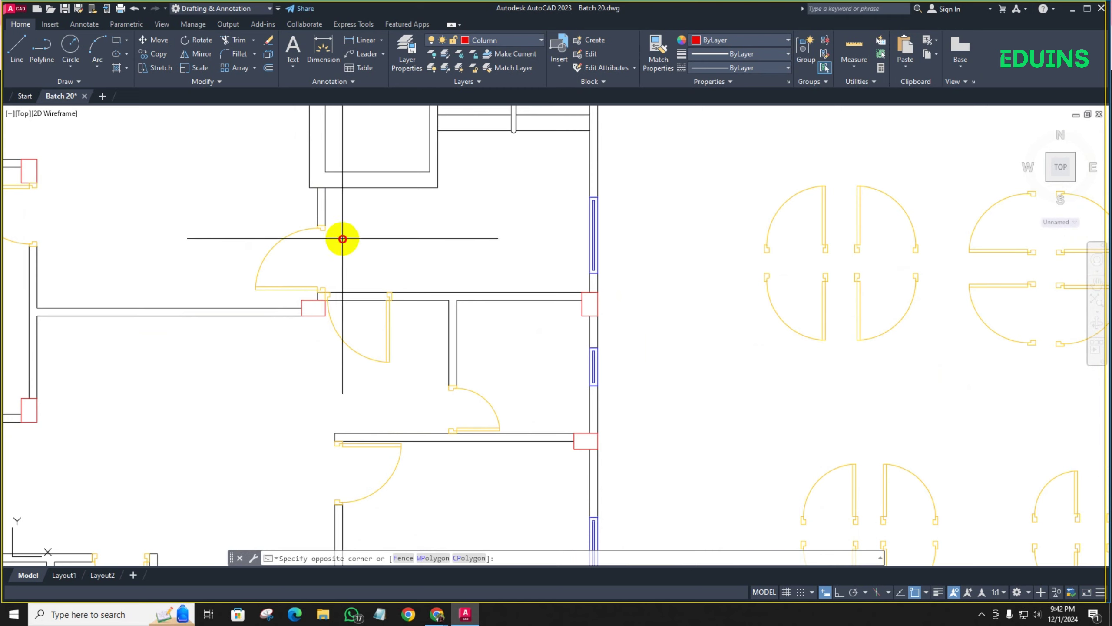
left_click(295, 199)
scroll(324, 206, "up", 4)
middle_click_drag(332, 208, 366, 290)
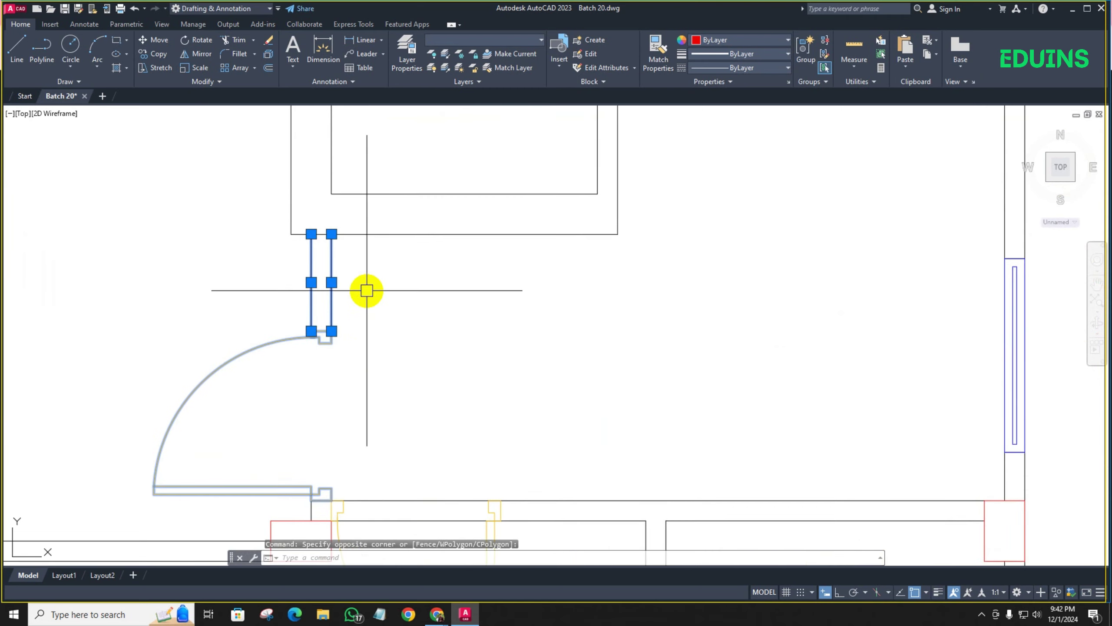
key("Return")
scroll(332, 233, "up", 2)
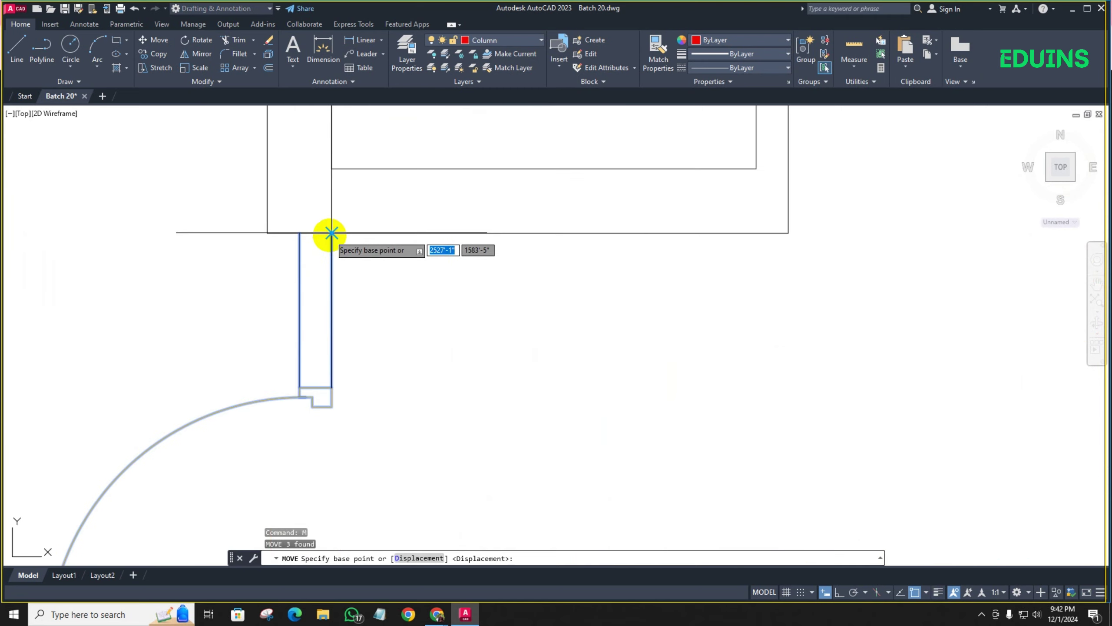
left_click(299, 233)
left_click(267, 232)
scroll(308, 315, "down", 3)
middle_click_drag(308, 315, 314, 253)
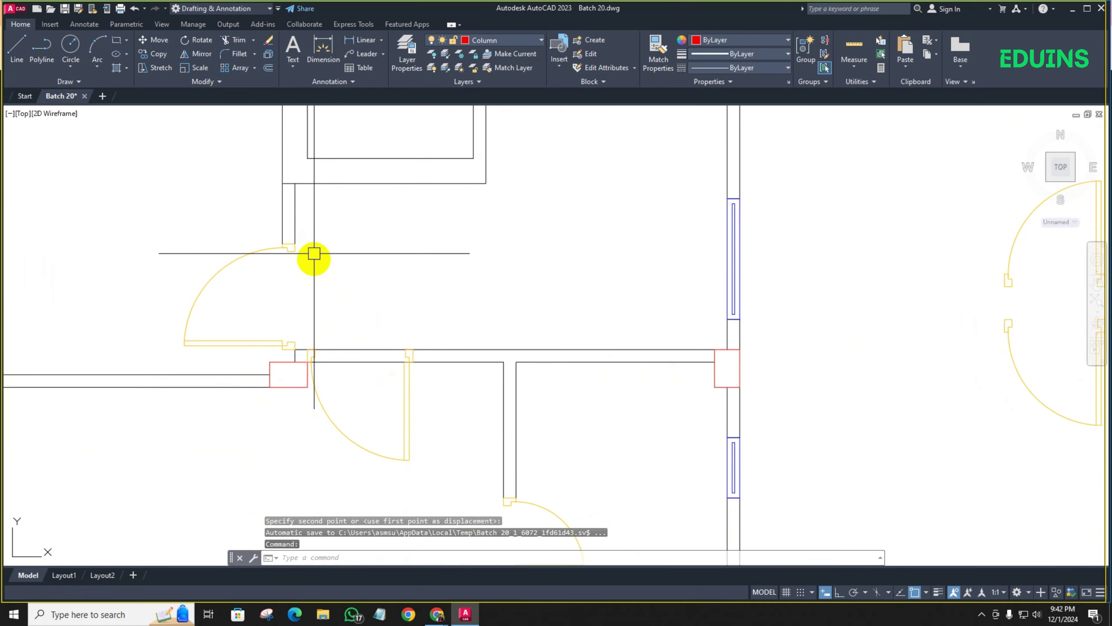
scroll(301, 302, "up", 4)
left_click(286, 310)
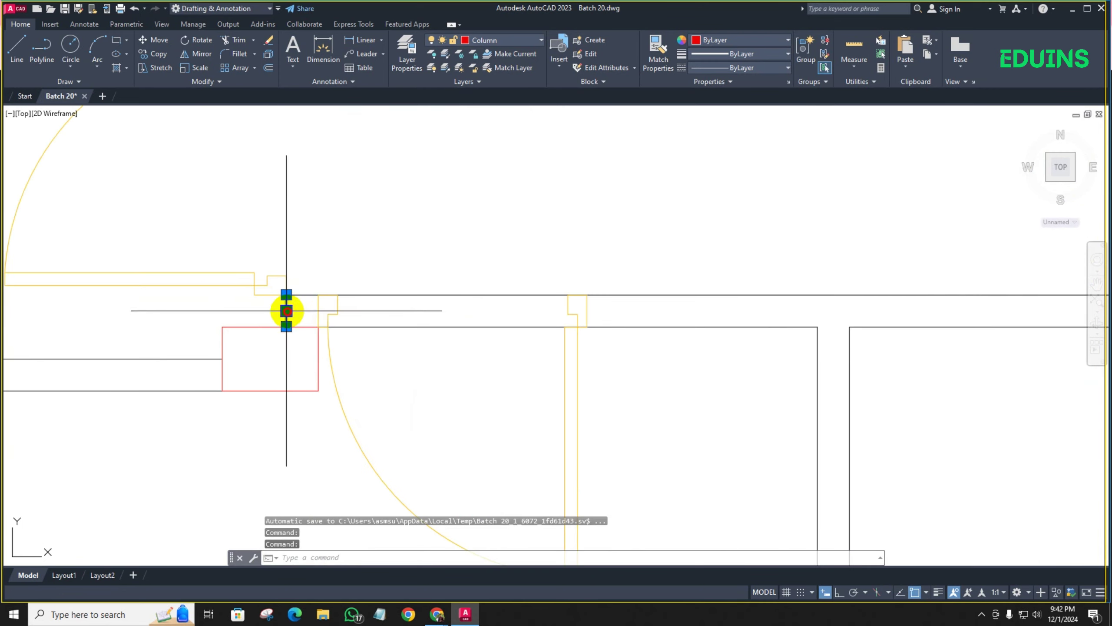
key("Return")
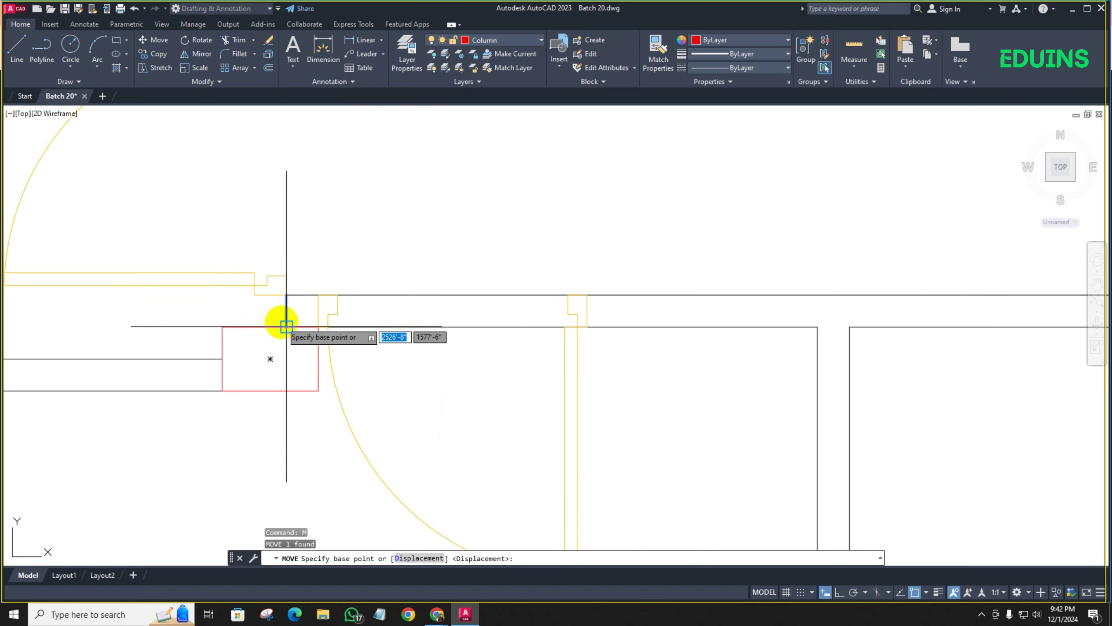
left_click(287, 326)
key("Escape")
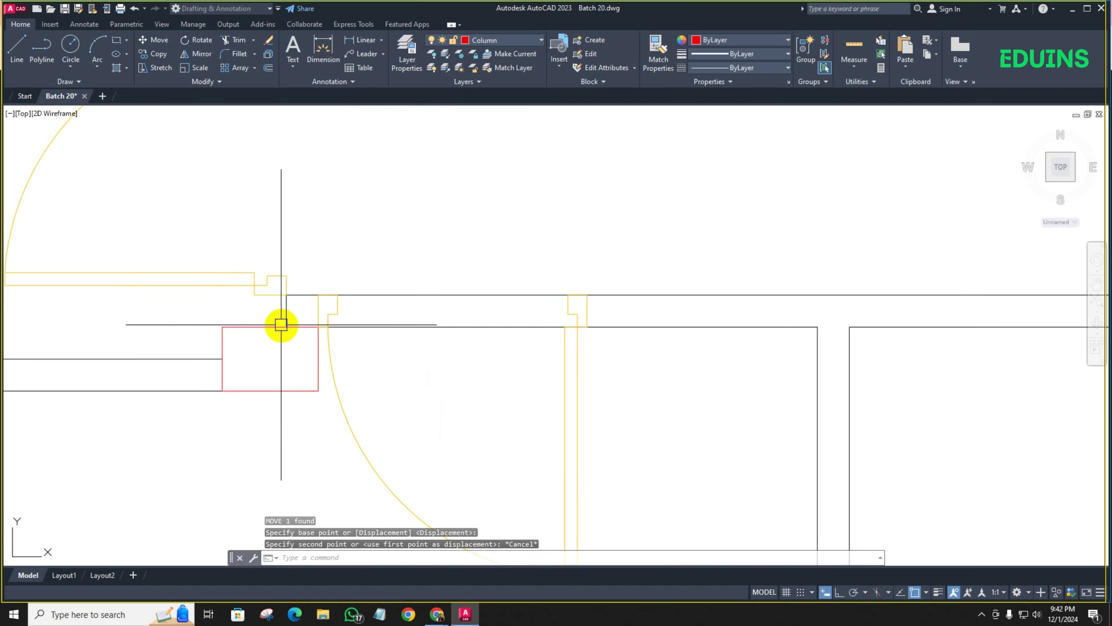
Move the short wall end line above the central column left to the left corner of the entrance door's lower jamb
left_click(286, 310)
type("m")
key("Return")
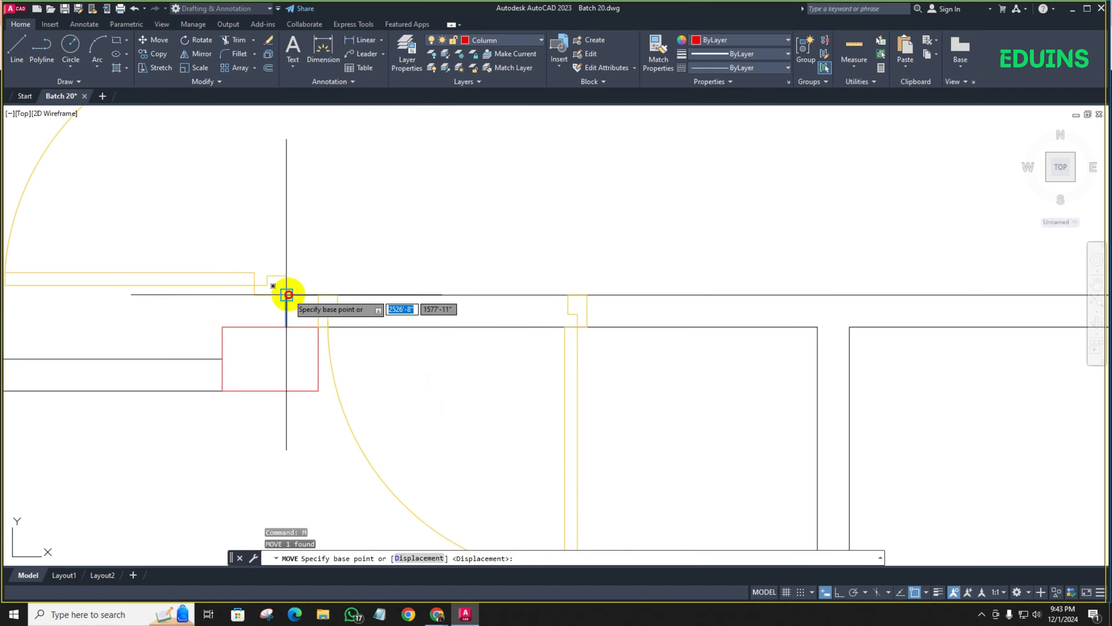
left_click(286, 295)
left_click(254, 295)
key("Escape")
Fillet the upper wall line and the moved end line with zero radius to close the corner under the door jamb
scroll(302, 298, "up", 4)
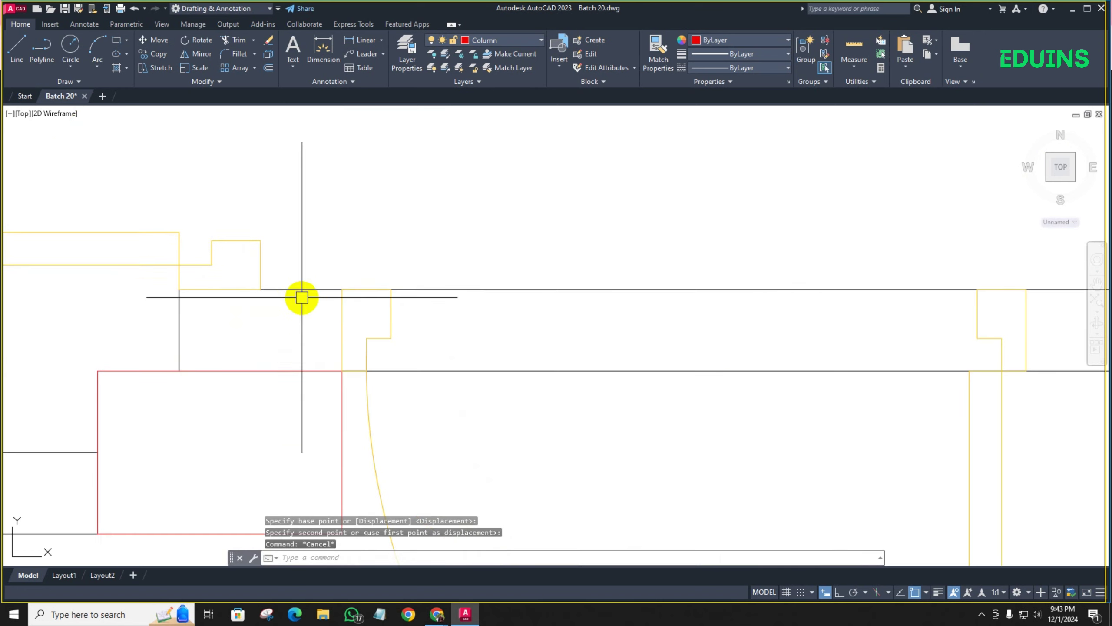
key("Return")
left_click(285, 290)
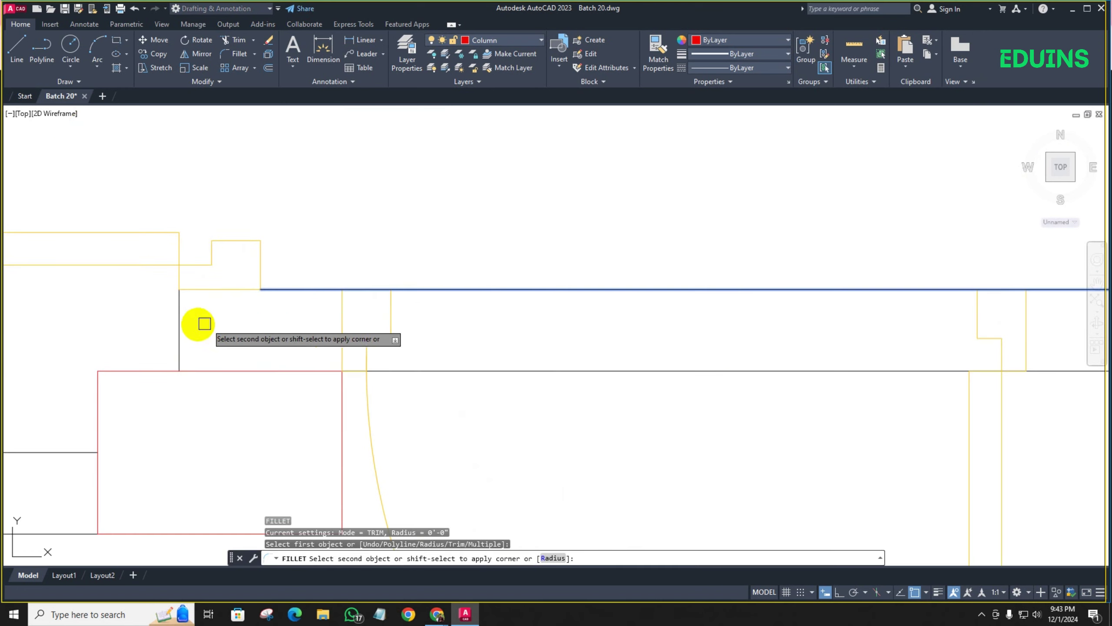
left_click(179, 323)
scroll(238, 337, "down", 4)
middle_click_drag(272, 358, 257, 325)
mouse_move(350, 364)
middle_mouse_down()
mouse_move(295, 329)
mouse_move(354, 351)
middle_mouse_up()
key("Escape")
scroll(329, 330, "down", 4)
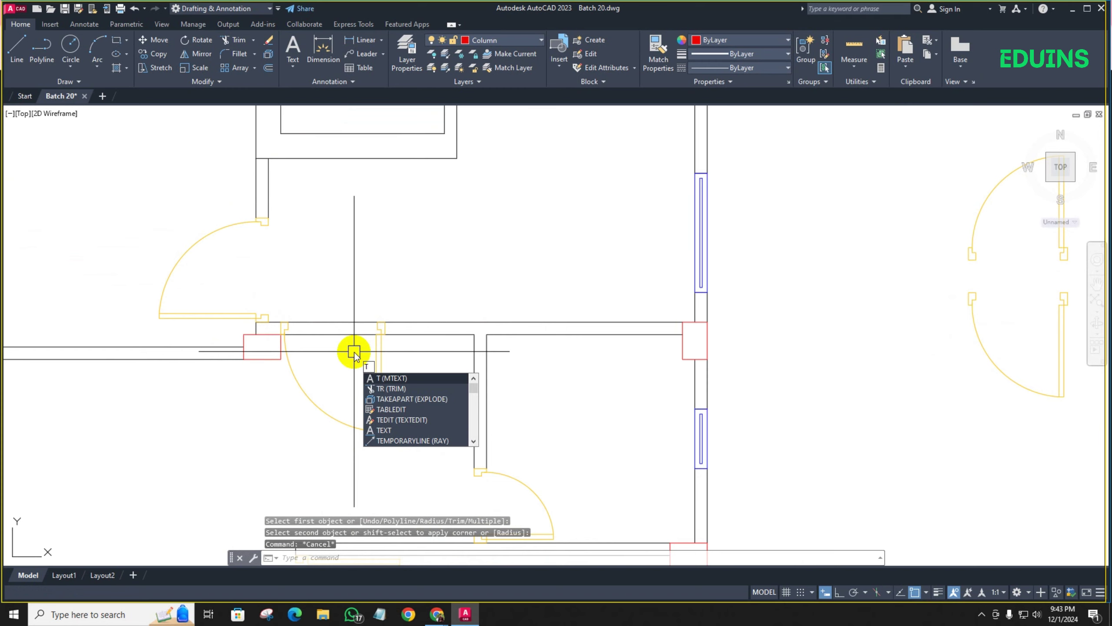
key("Escape")
Move the rotated door by its upper-right jamb corner along the lobby's lower wall to the partition's left face
scroll(405, 337, "down", 3)
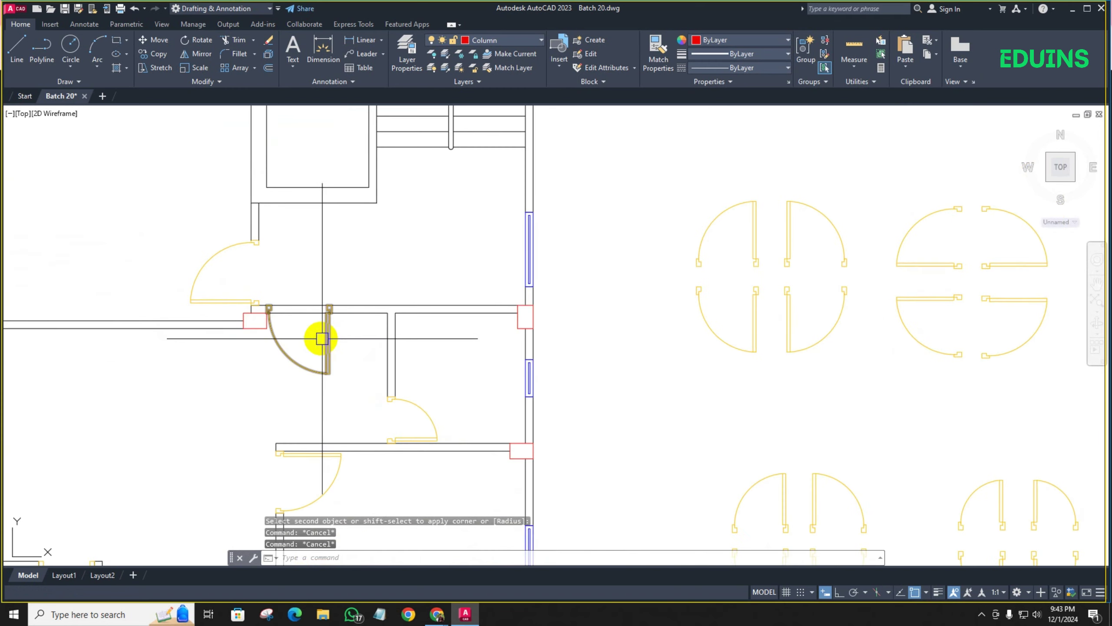
left_click(325, 338)
scroll(339, 335, "up", 2)
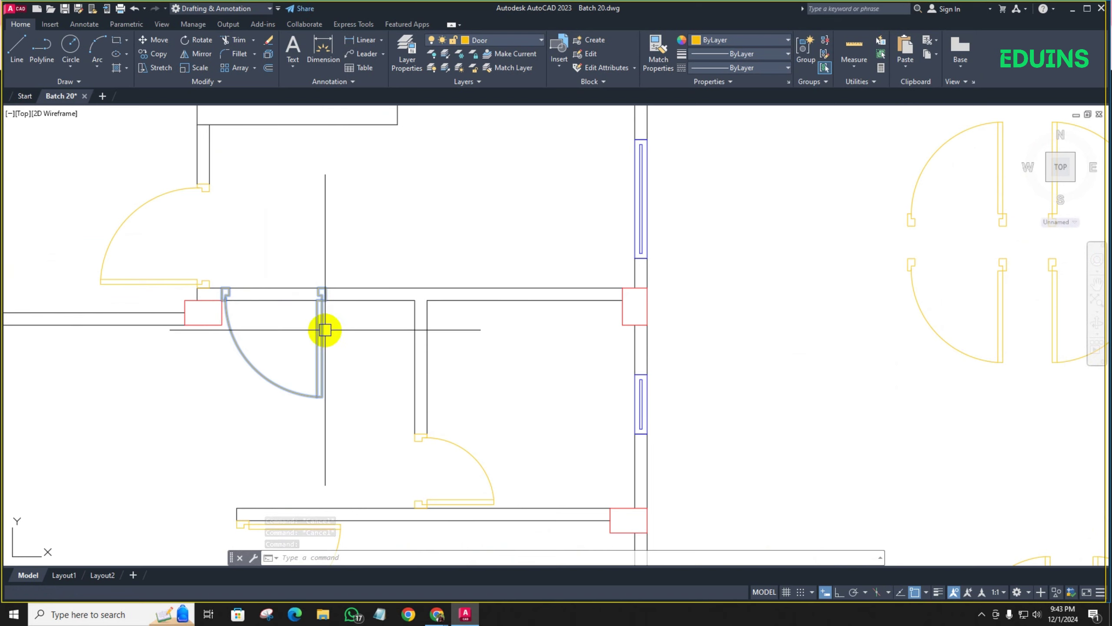
type("m")
key("Return")
scroll(333, 284, "up", 3)
left_click(336, 273)
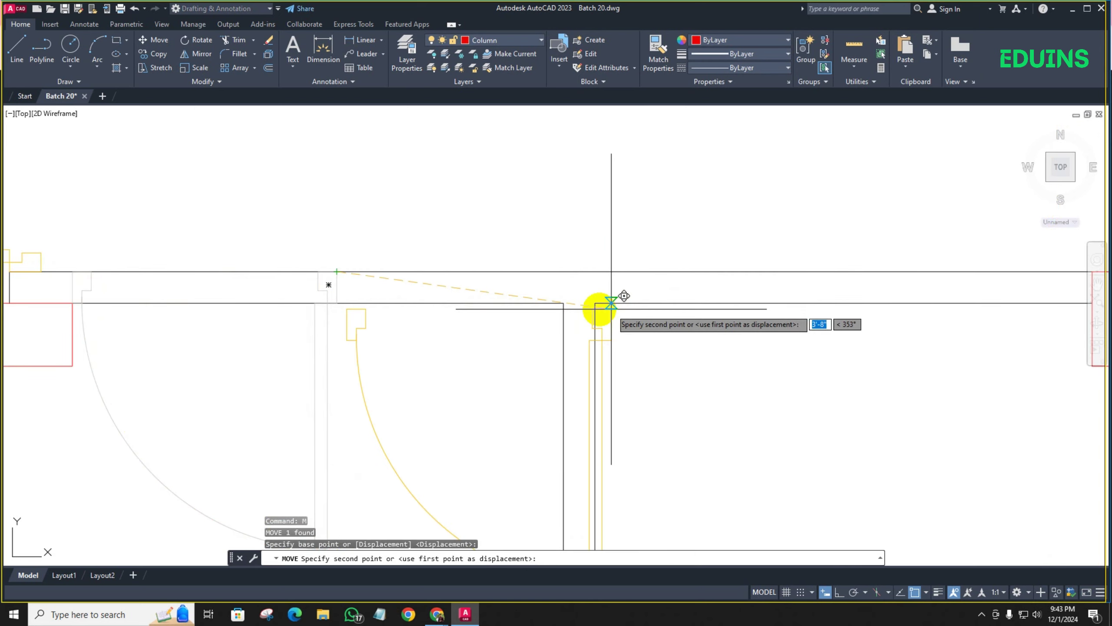
left_click(574, 262)
scroll(452, 318, "down", 4)
middle_click_drag(452, 317, 400, 310)
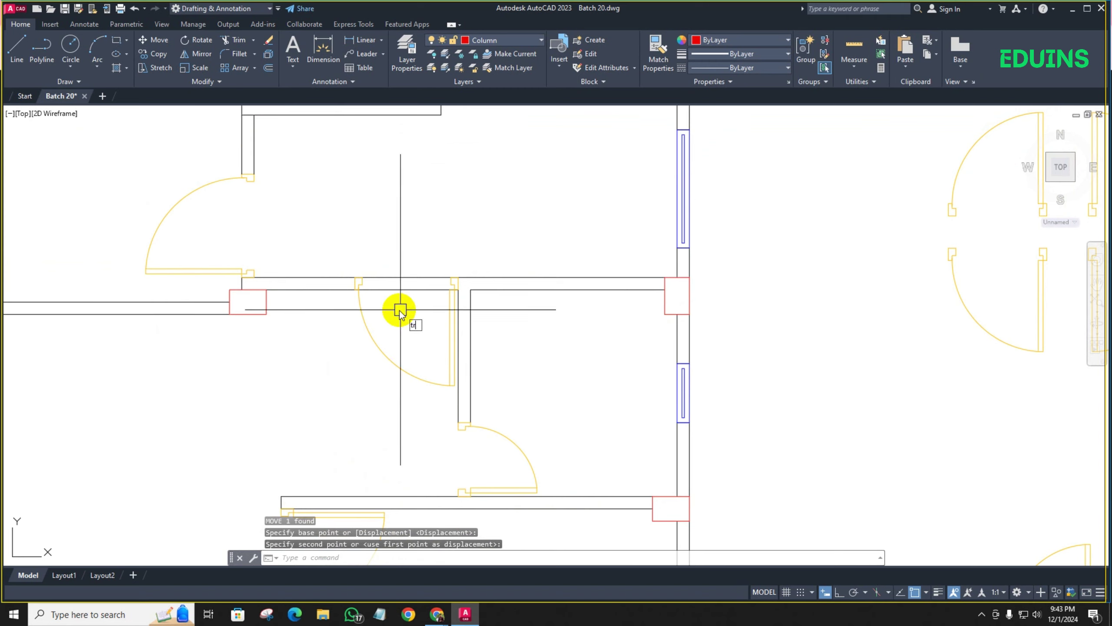
Trim both wall lines between the jambs of the rotated door to open the doorway in the lobby's lower wall
key("Return")
left_click_drag(405, 265, 397, 285)
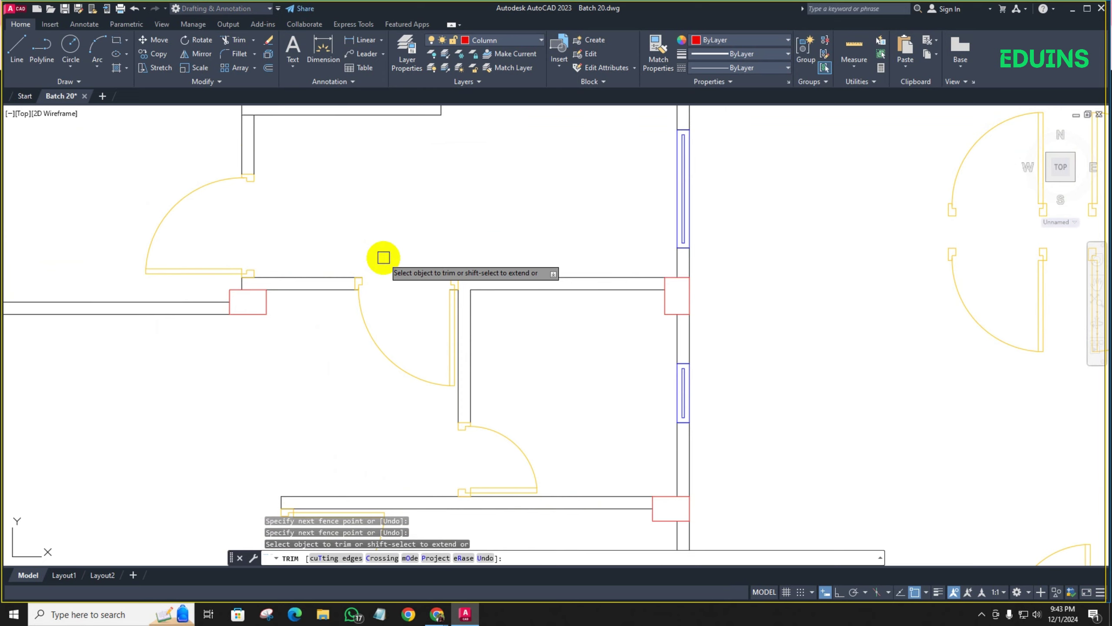
Trim the leftover wall line pieces inside both jambs of the rotated door in the lobby's lower wall
scroll(449, 259, "up", 6)
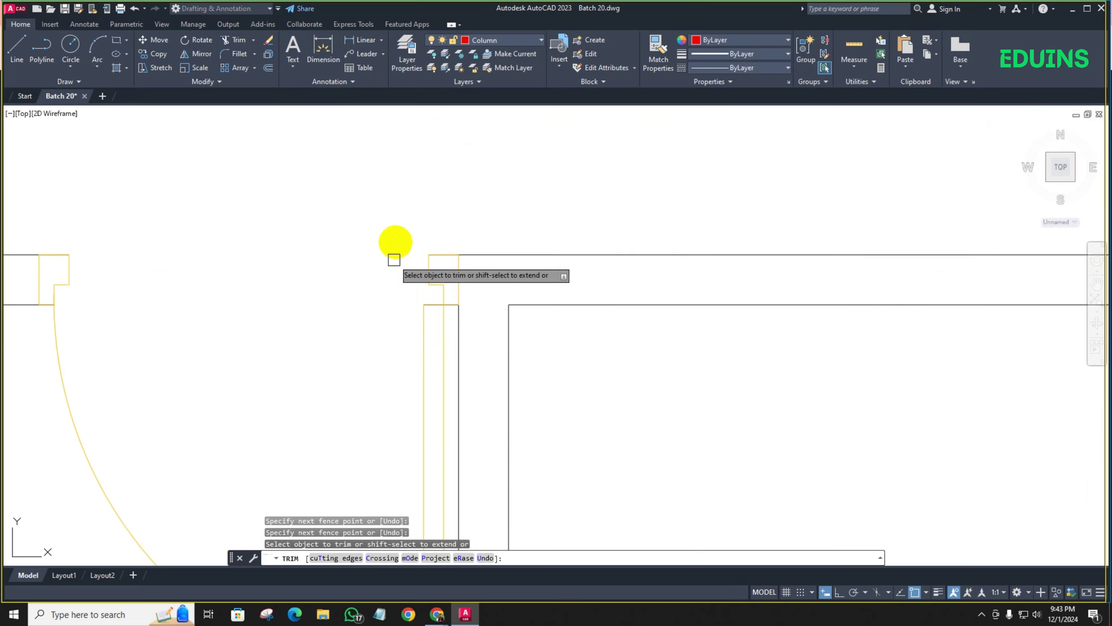
mouse_move(416, 228)
left_mouse_down()
mouse_move(432, 257)
mouse_move(438, 326)
mouse_move(444, 237)
mouse_move(446, 329)
left_mouse_up()
scroll(380, 284, "down", 5)
middle_click_drag(385, 276, 427, 280)
scroll(344, 285, "up", 5)
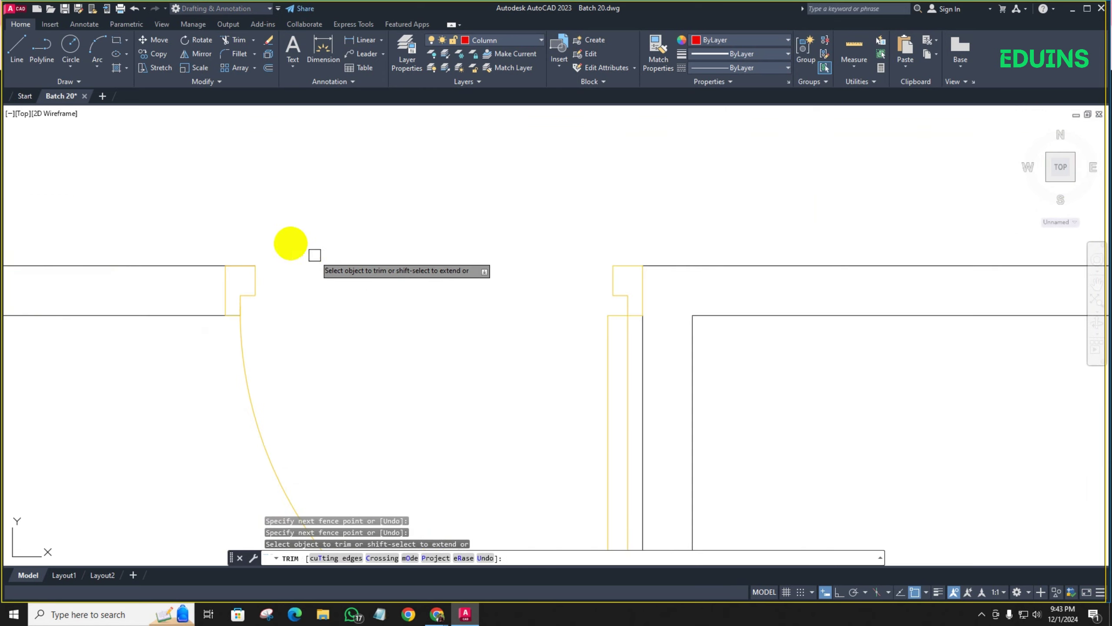
left_click_drag(258, 236, 231, 337)
scroll(285, 285, "down", 6)
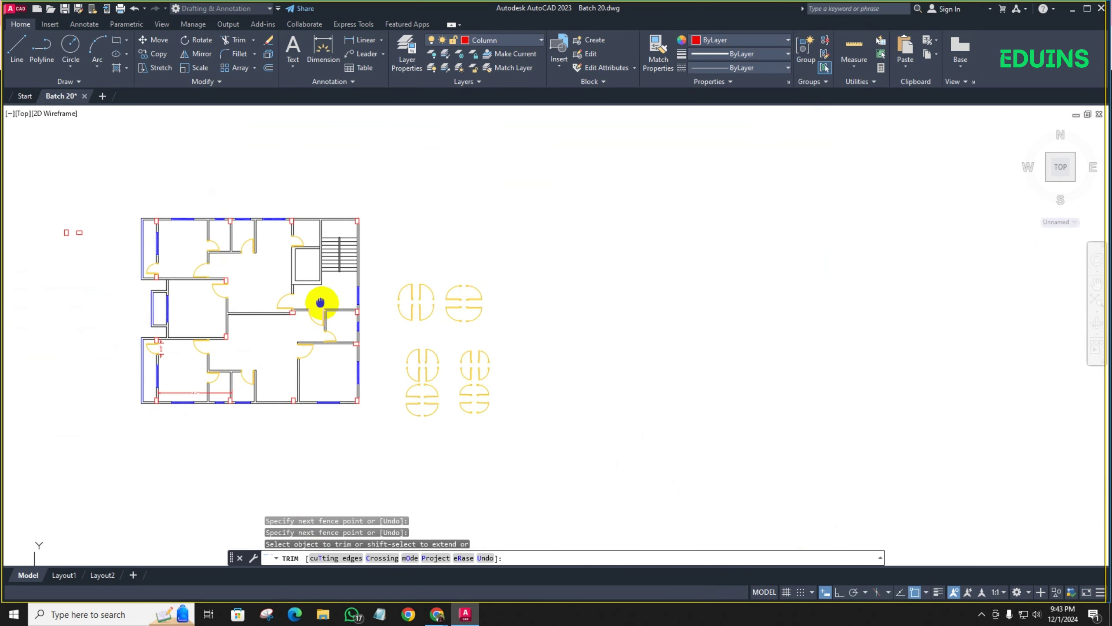
scroll(320, 303, "up", 6)
key("Escape")
Compare the drawn plan with the reference typical floor plan and examine the small kitchen between the lower bathroom and living area
scroll(290, 268, "up", 2)
scroll(601, 280, "down", 4)
scroll(666, 291, "down", 3)
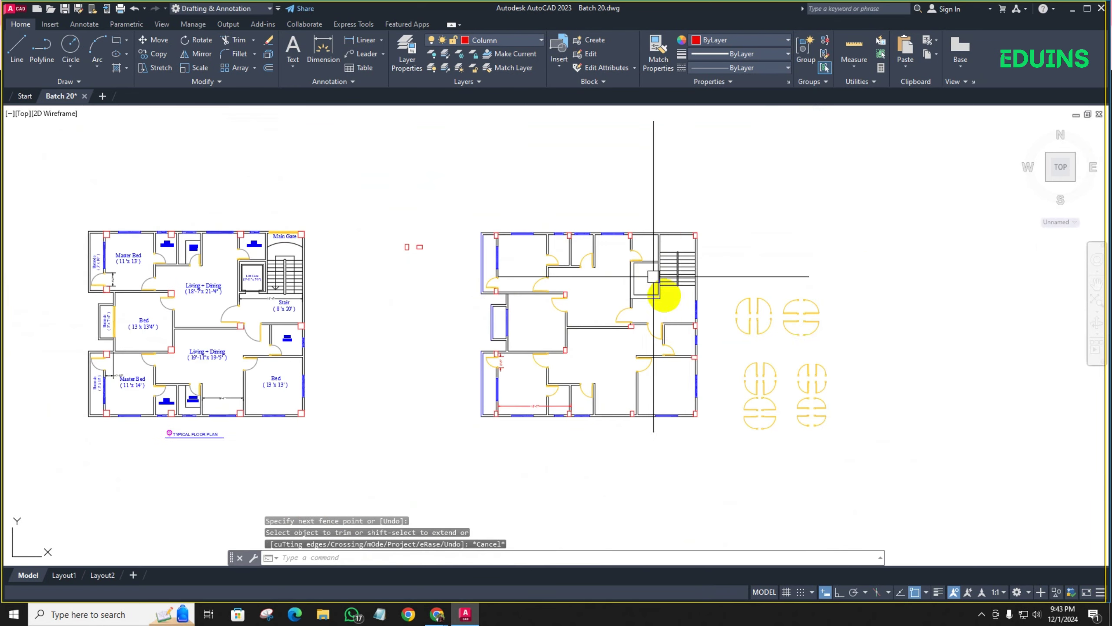
scroll(681, 395, "up", 1)
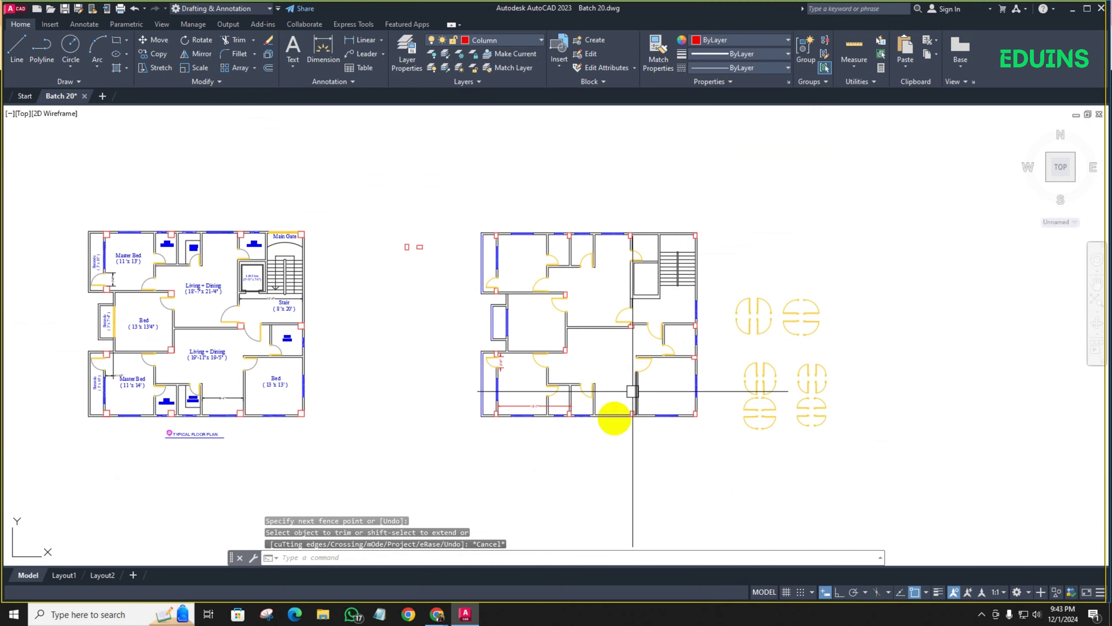
scroll(615, 417, "up", 6)
scroll(535, 311, "down", 2)
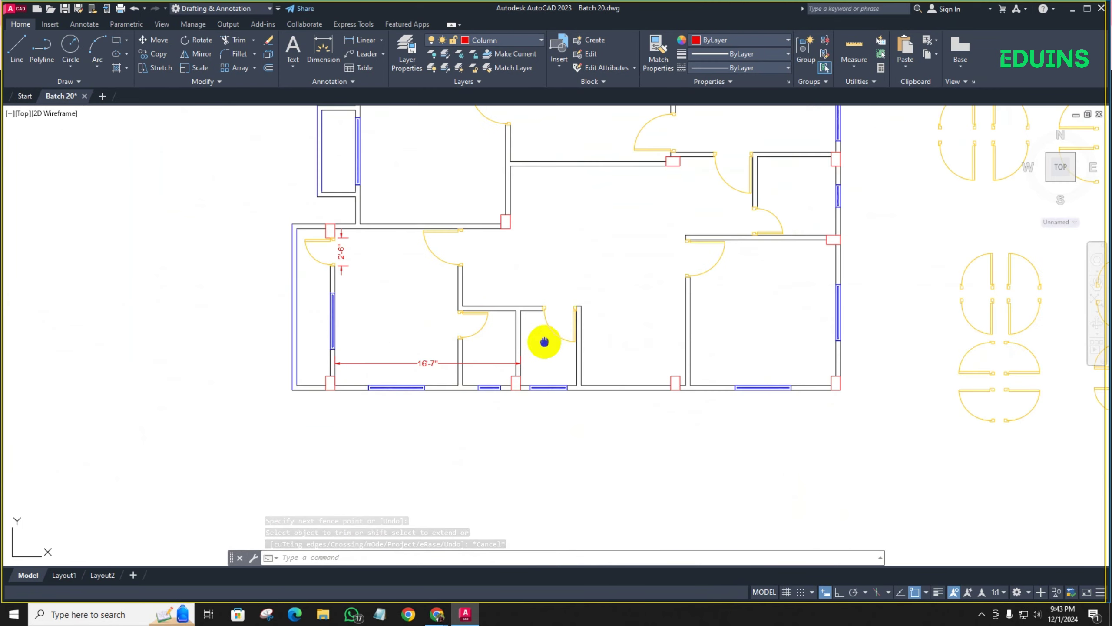
middle_click_drag(541, 340, 471, 330)
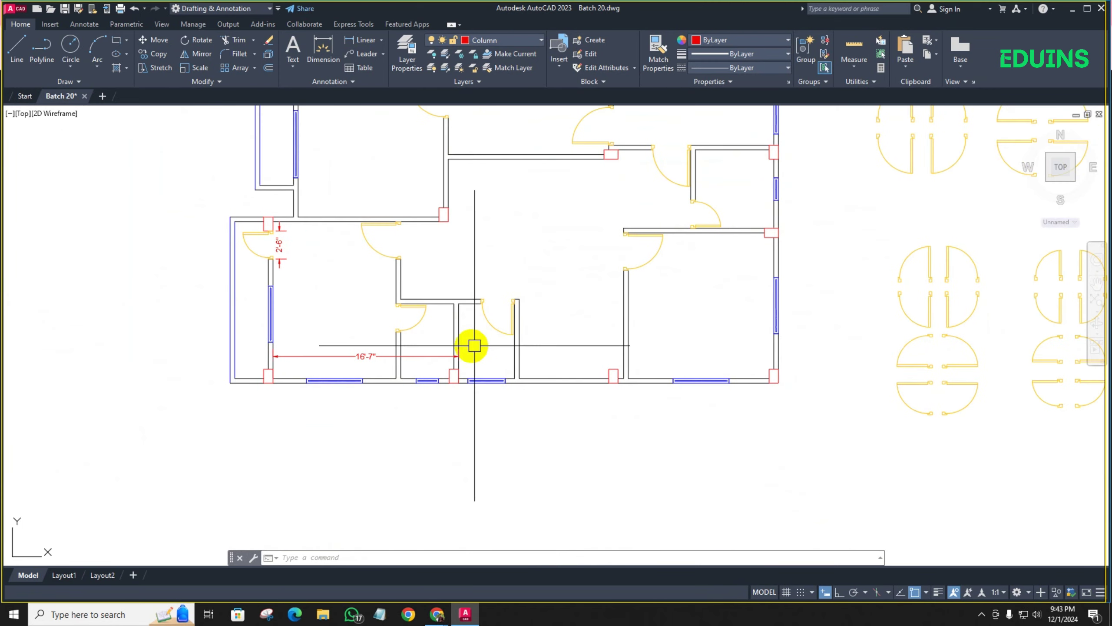
scroll(483, 328, "up", 2)
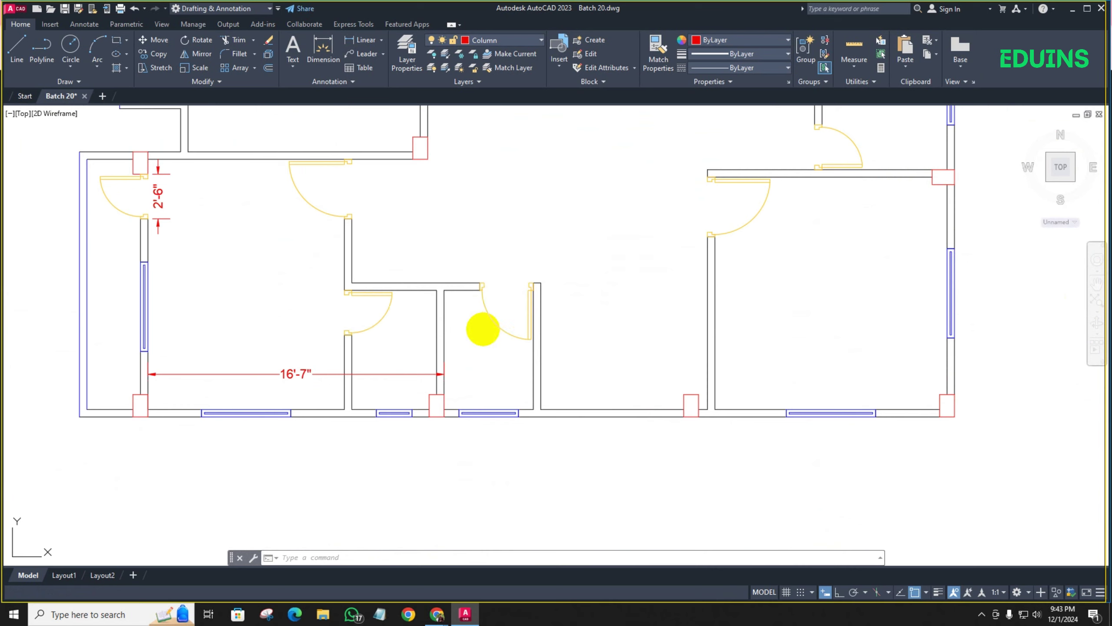
Offset the lower kitchen's left wall line and the short outer-wall line right of its window 18 inches into the room
type("o")
key("Return")
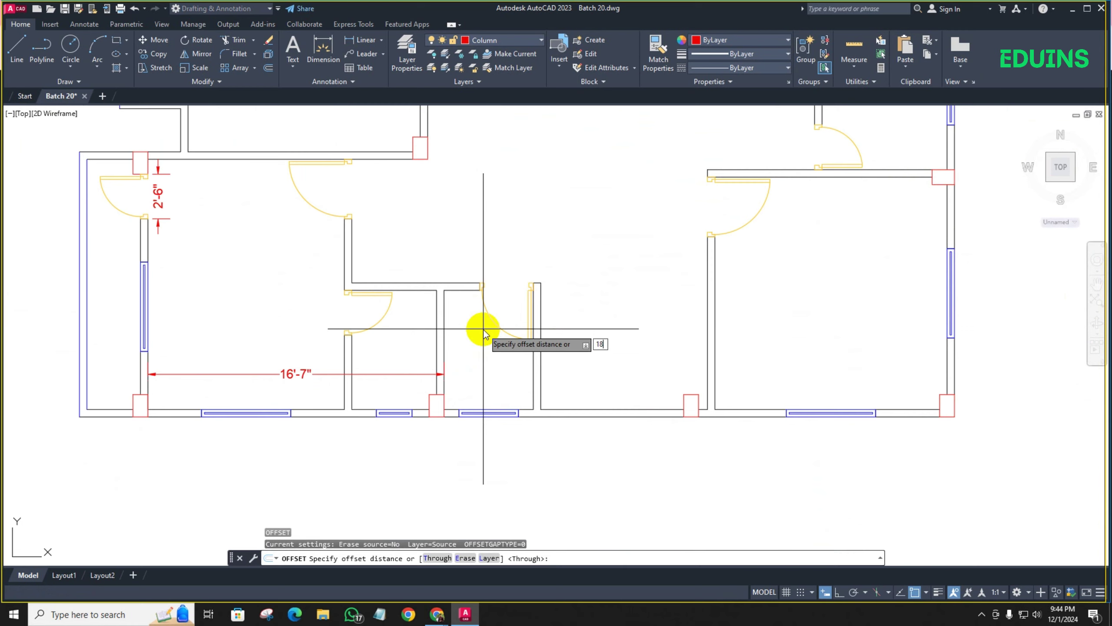
key("Return")
left_click(443, 335)
left_click(501, 381)
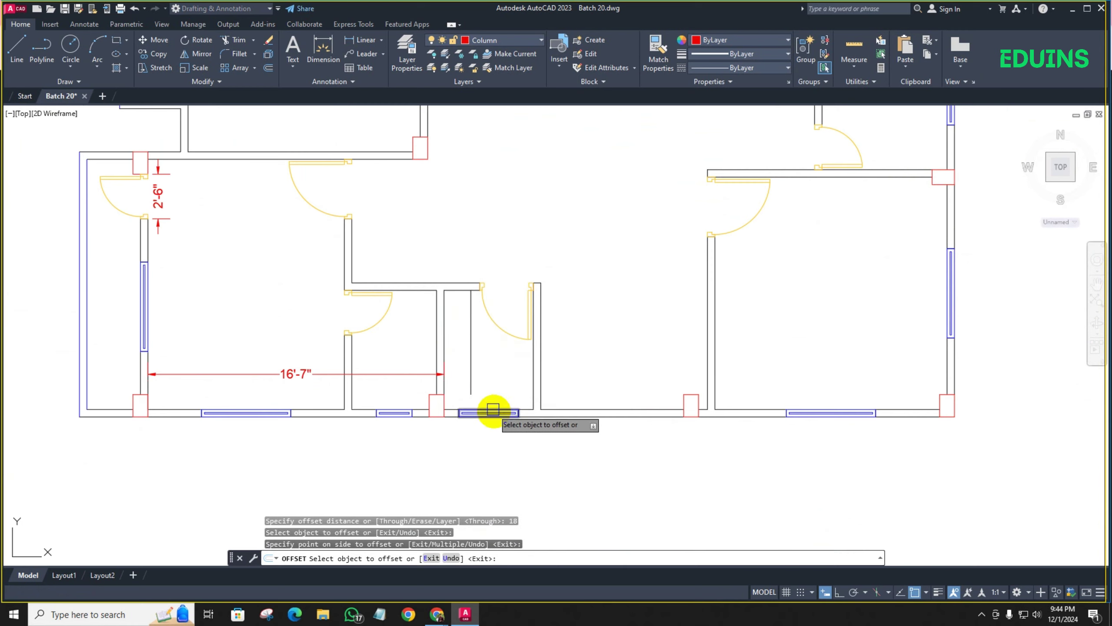
scroll(493, 409, "up", 4)
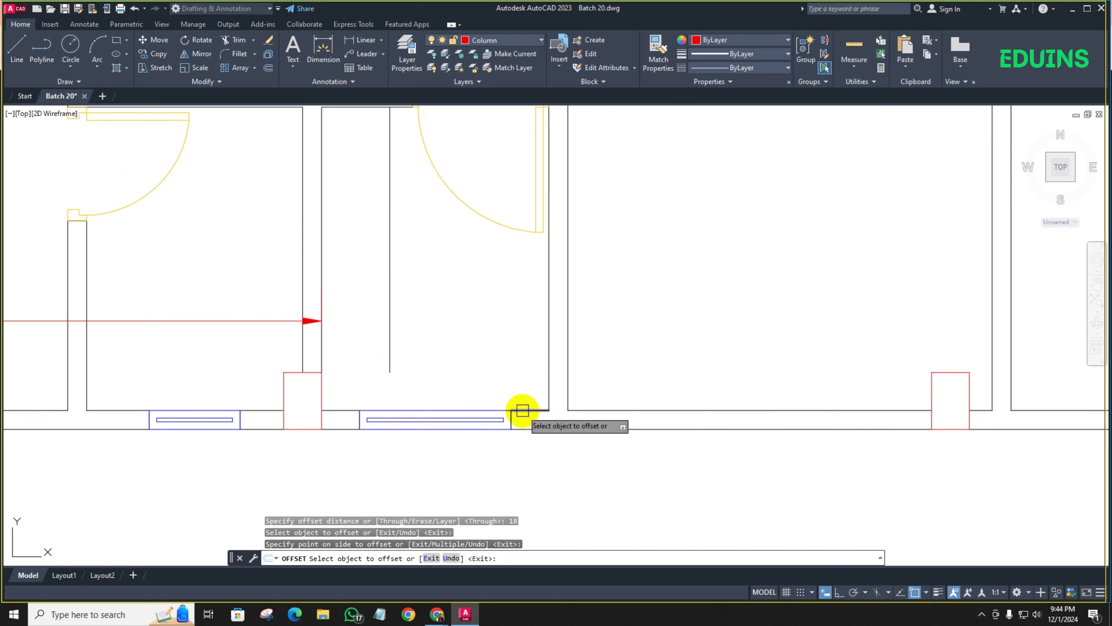
left_click(523, 410)
left_click(495, 339)
scroll(490, 377, "down", 6)
left_click(474, 359)
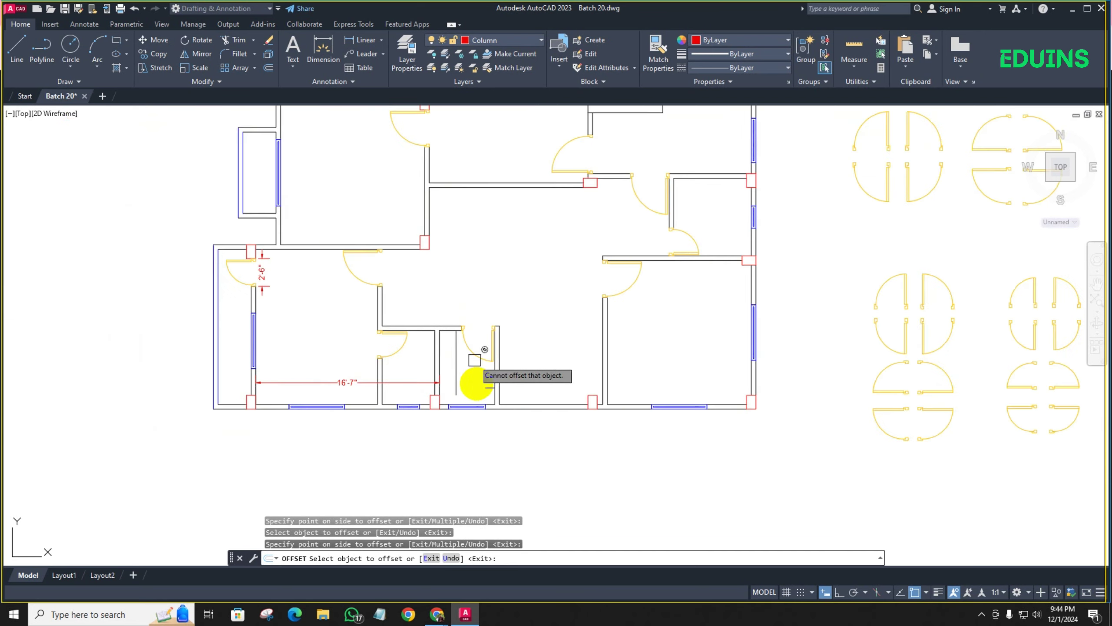
Offset the upper kitchen's left wall line and the short wall line between column and window 18 inches into the room
scroll(482, 246, "down", 2)
scroll(473, 228, "up", 7)
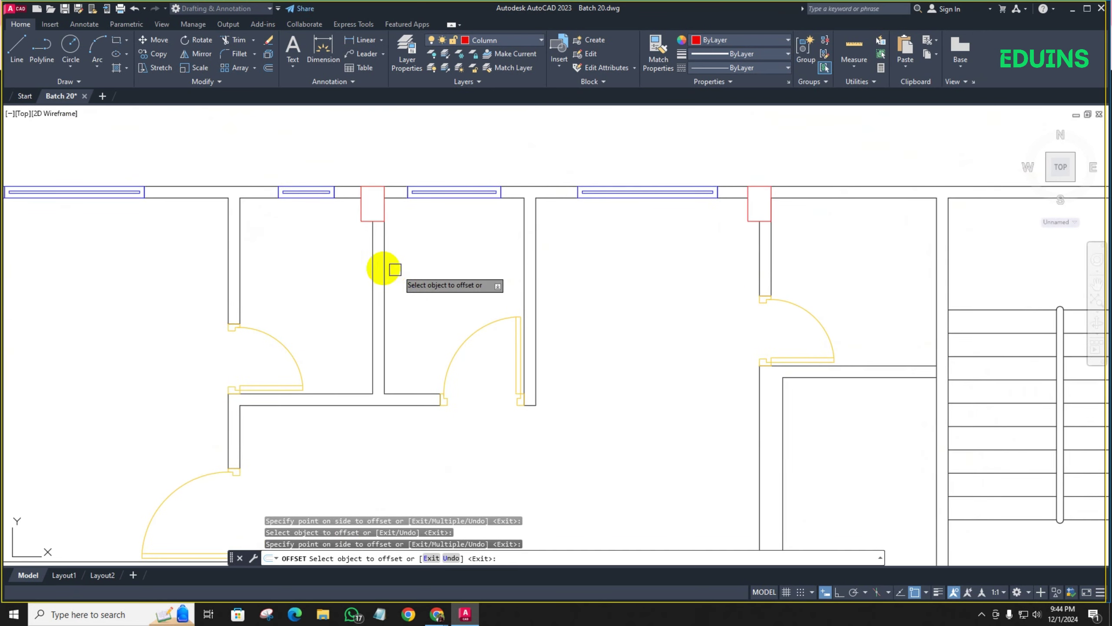
left_click(384, 268)
left_click(394, 227)
left_click(391, 201)
left_click(426, 250)
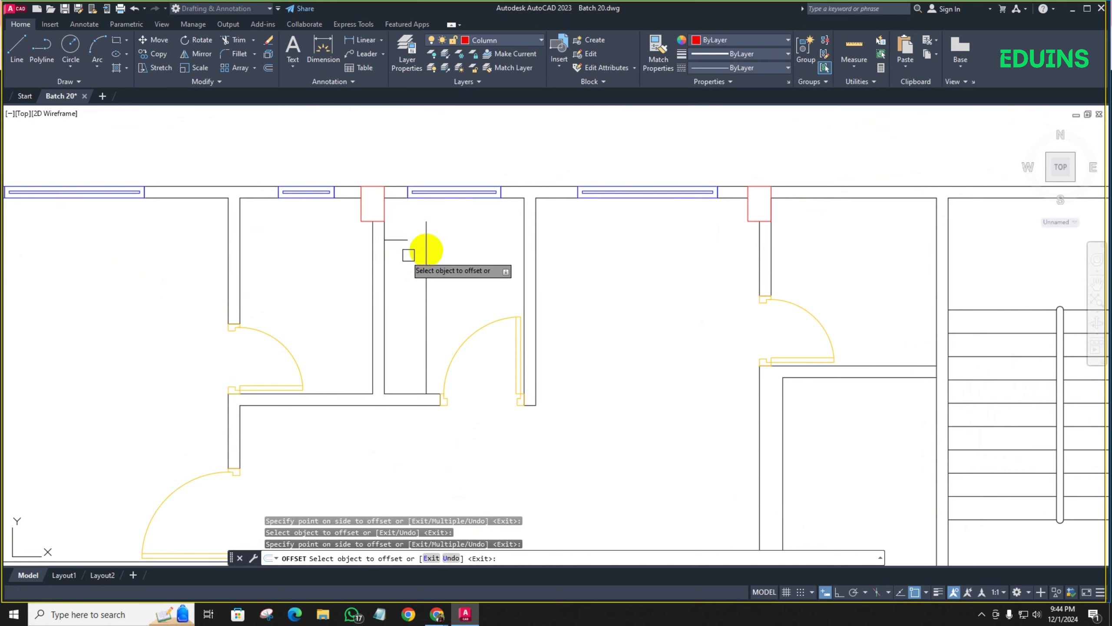
key("Return")
type("f")
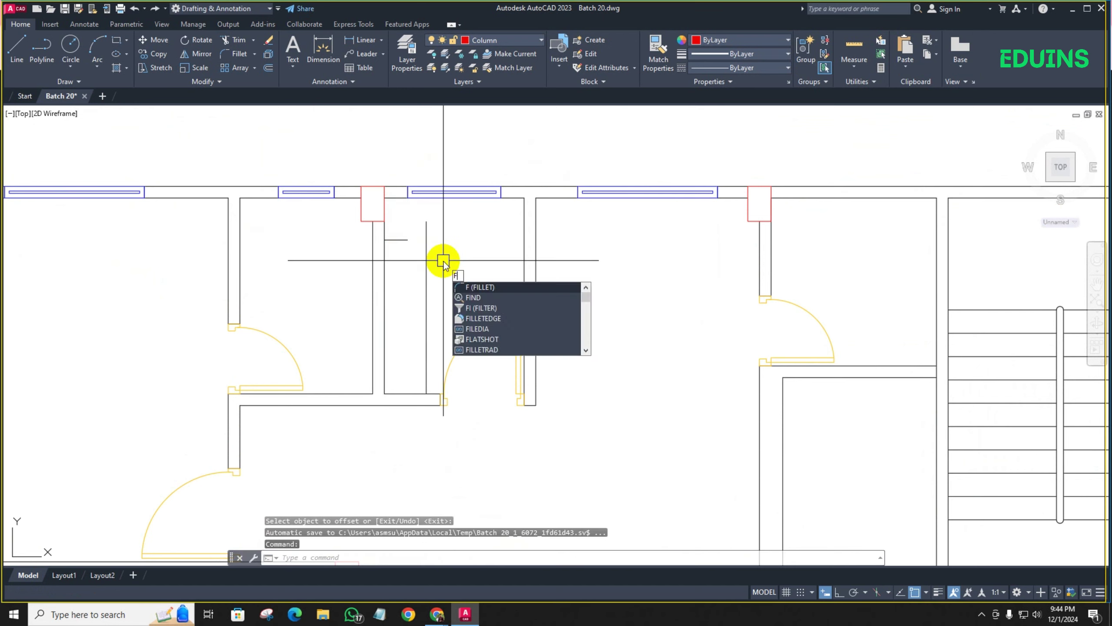
type("m")
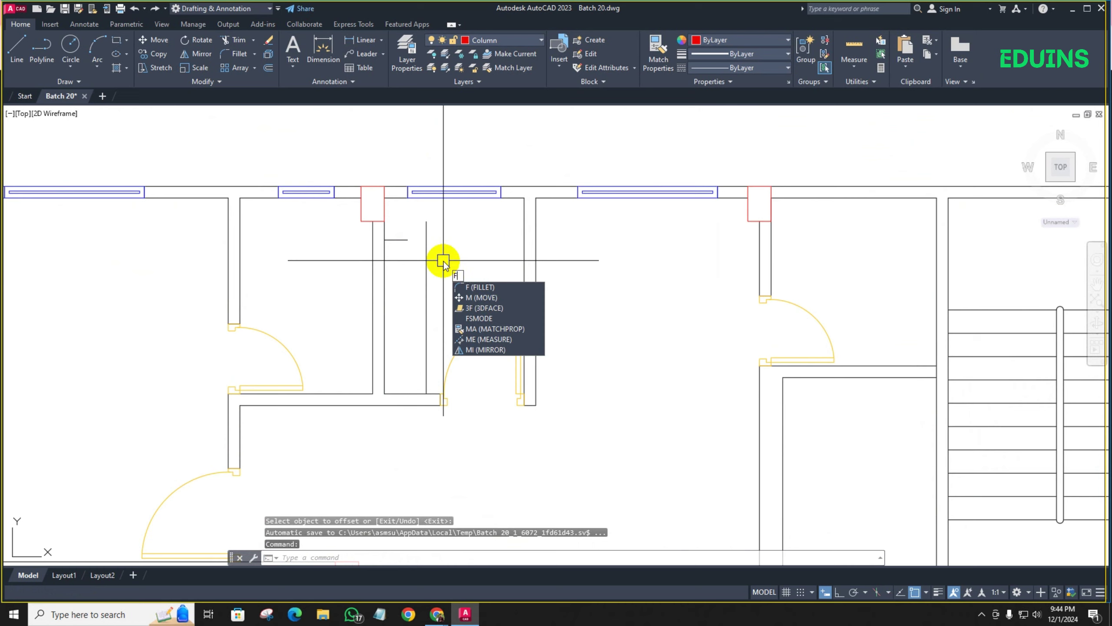
key("Return")
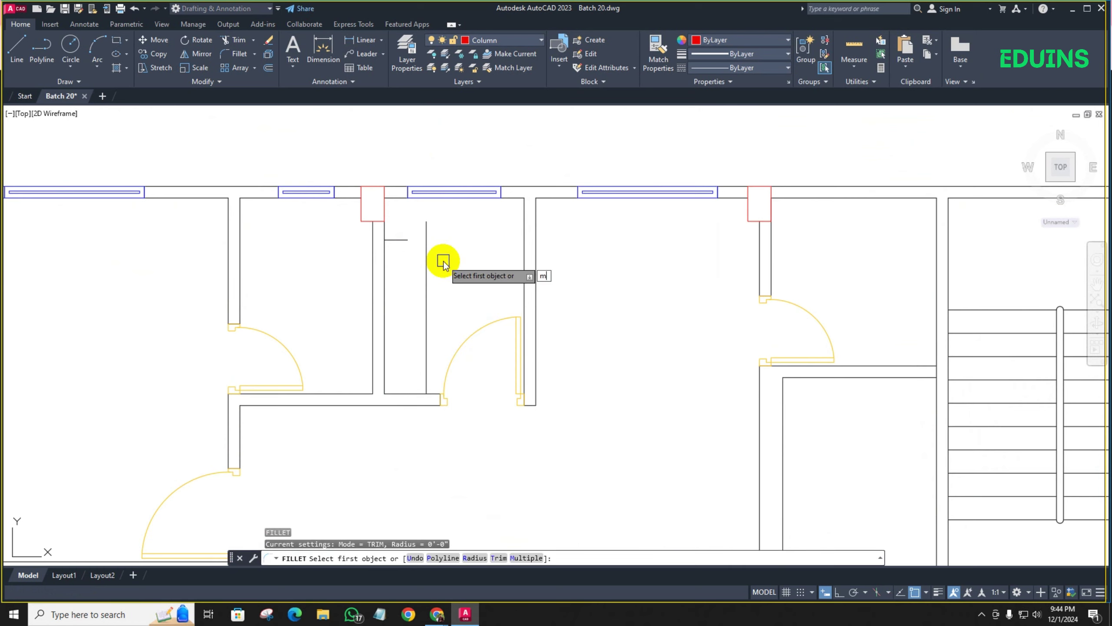
key("Return")
left_click(427, 262)
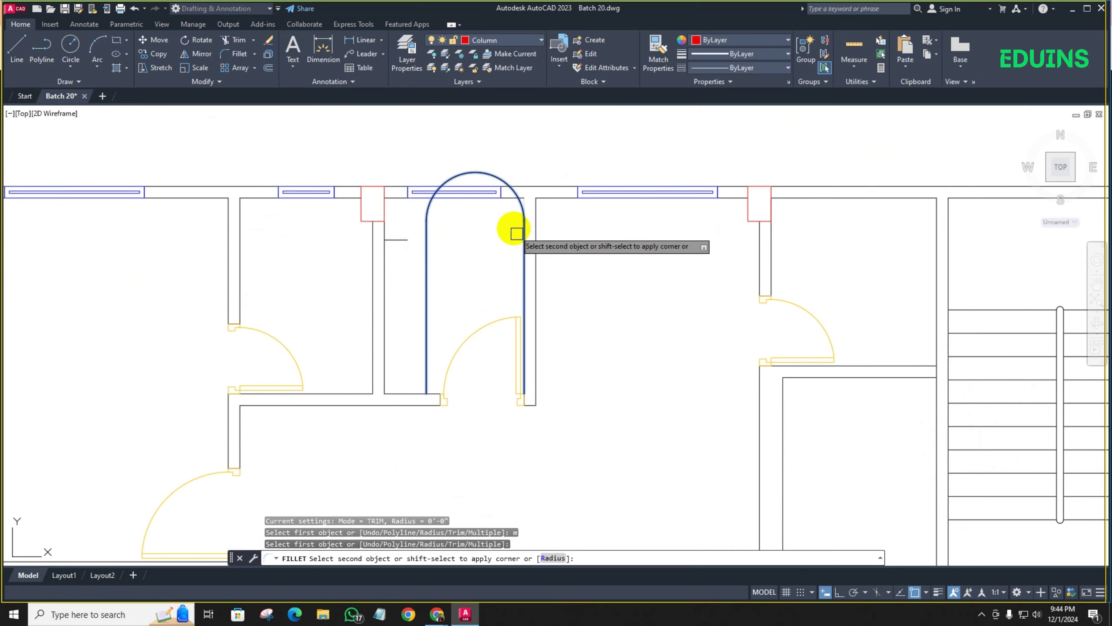
key("Escape")
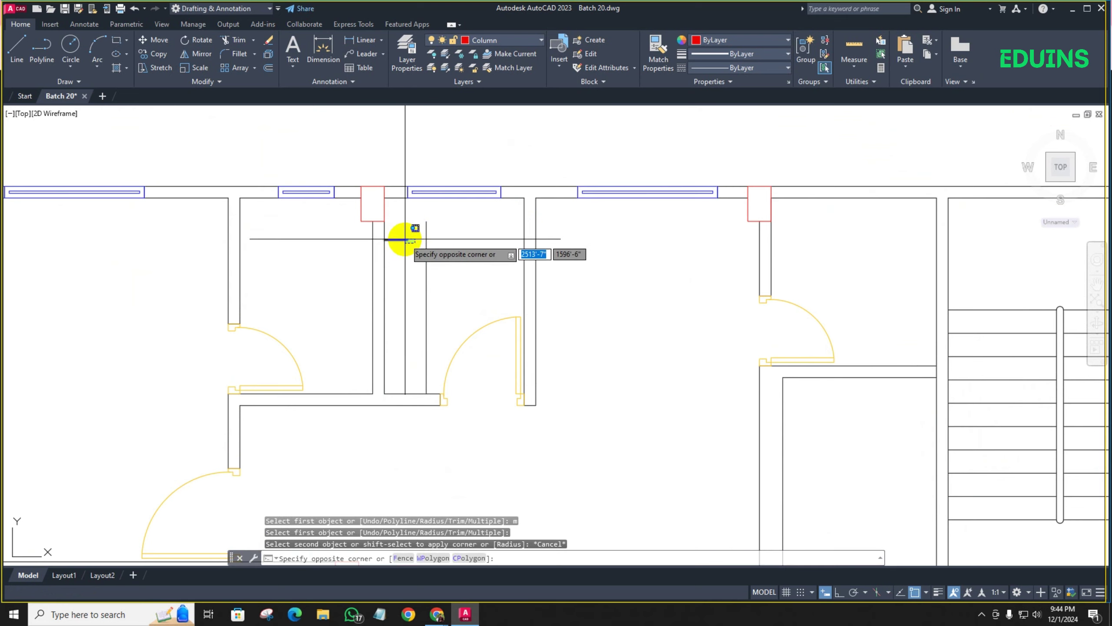
Erase the short offset line beside the left wall of the upper kitchen
left_click(405, 240)
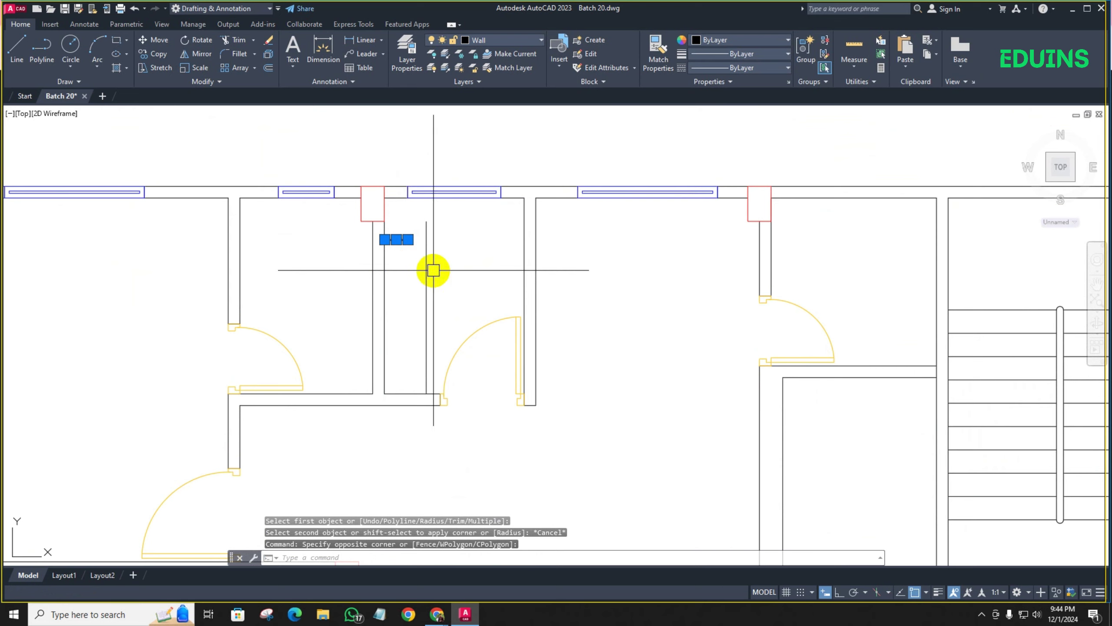
key("Delete")
middle_click_drag(487, 239, 472, 282)
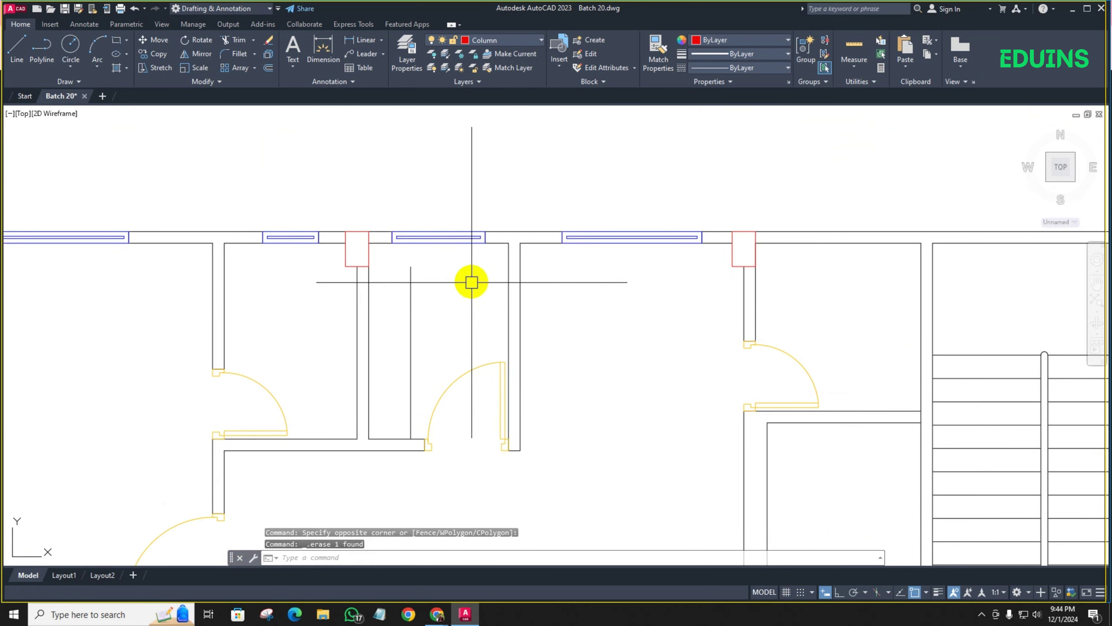
Offset the short wall line right of the upper kitchen's window 1'-6" down into the room
type("o")
key("Return")
key("Return")
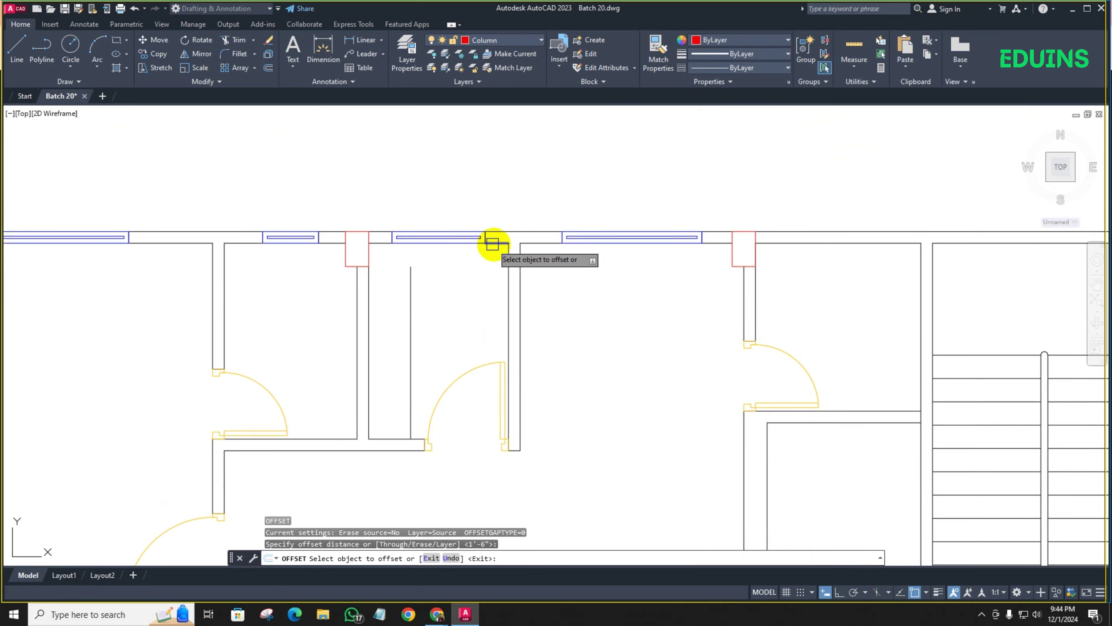
left_click(486, 232)
left_click(484, 273)
scroll(435, 221, "down", 2)
scroll(436, 221, "down", 5)
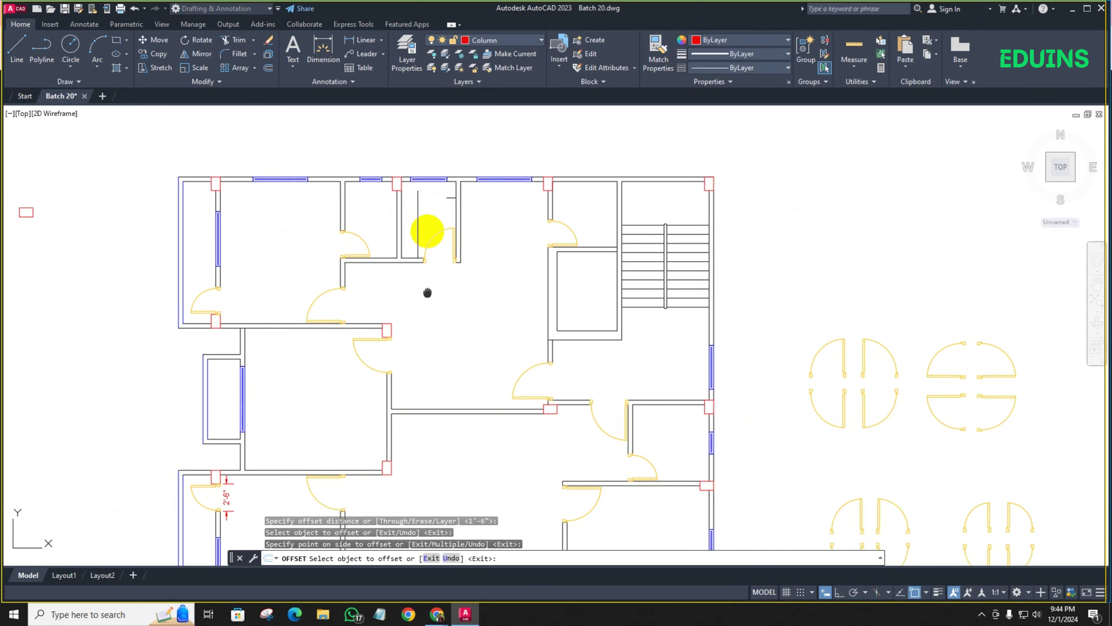
scroll(446, 323, "up", 5)
scroll(426, 261, "down", 4)
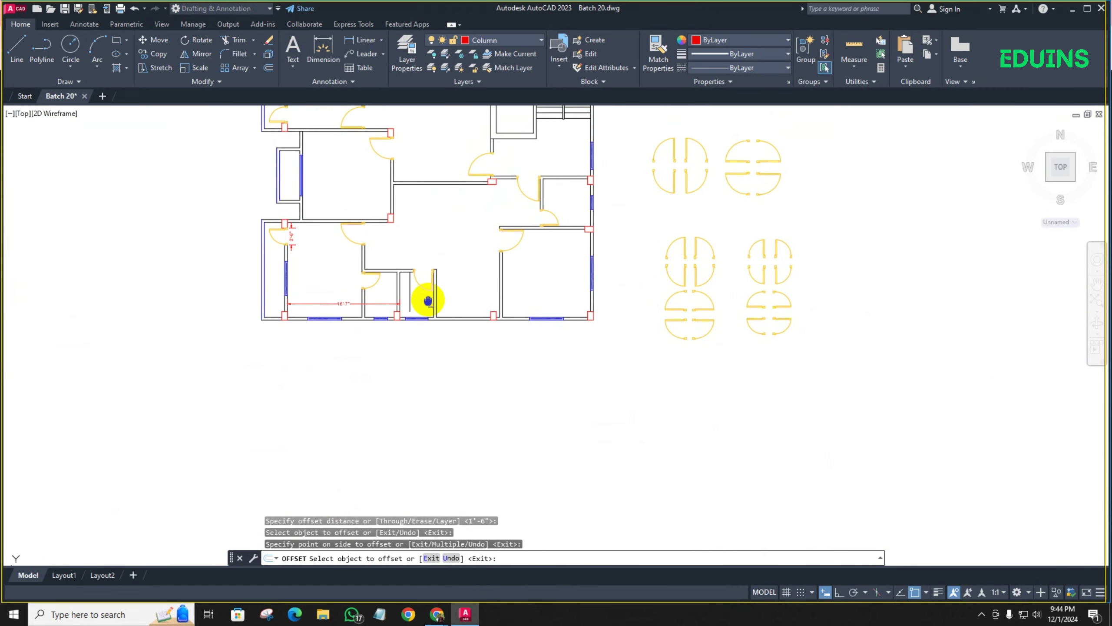
key("Return")
Fillet the two offset lines in the lower kitchen with zero radius in Multiple mode to form the counter corner
key("Return")
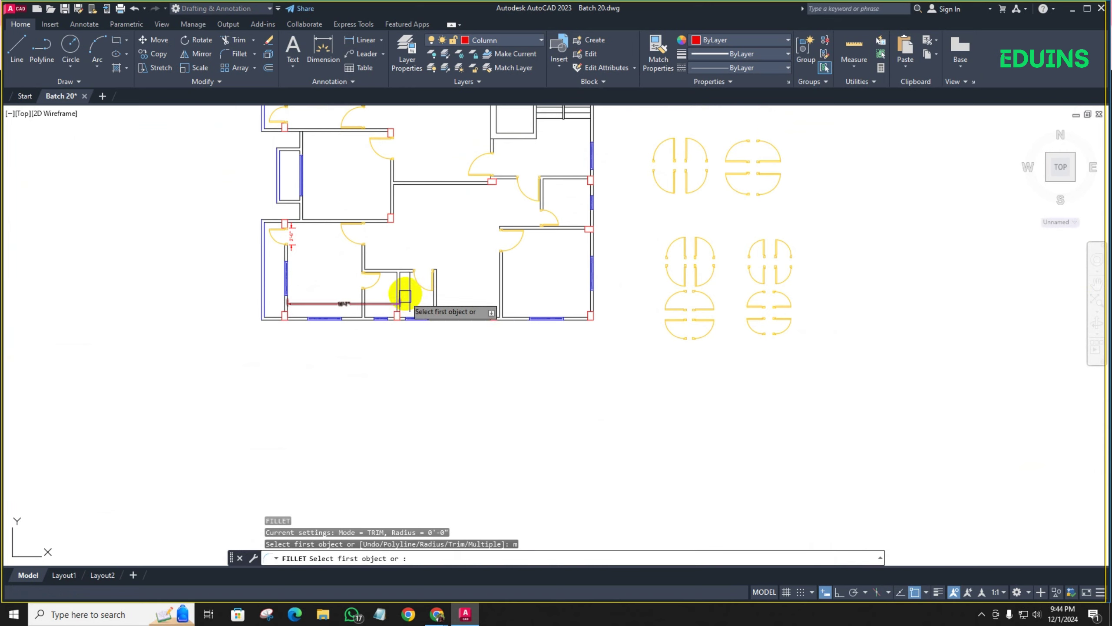
type("m")
key("Return")
scroll(403, 298, "up", 5)
left_click(404, 337)
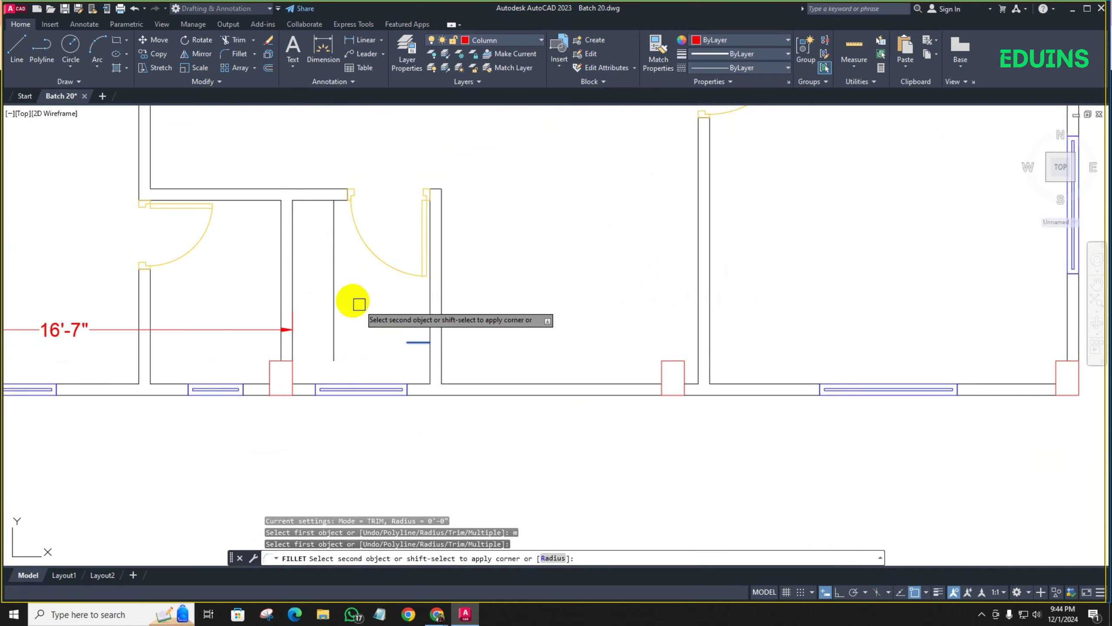
left_click(333, 286)
Fillet the two offset lines in the upper kitchen with zero radius to form its counter corner
scroll(350, 298, "down", 6)
scroll(406, 214, "up", 6)
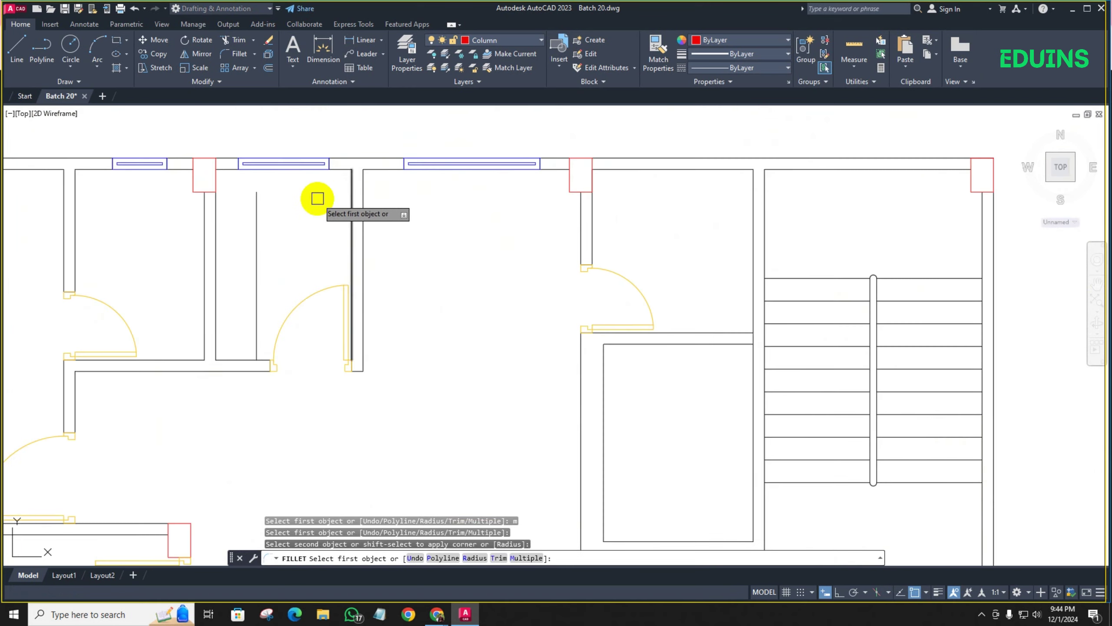
left_click(330, 210)
left_click(255, 231)
scroll(330, 236, "down", 5)
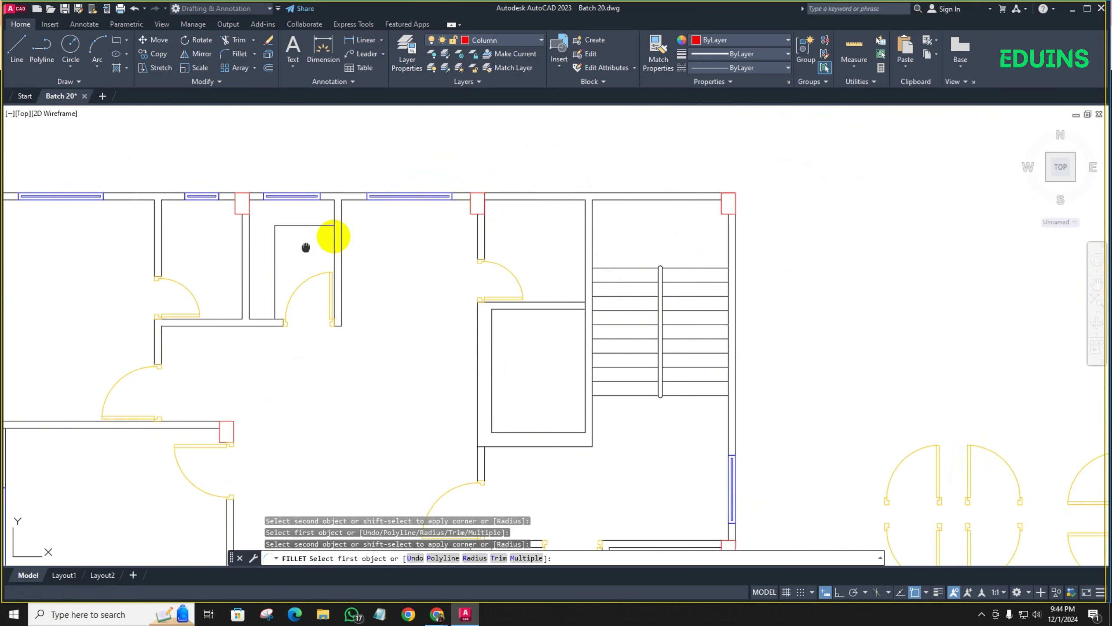
key("Escape")
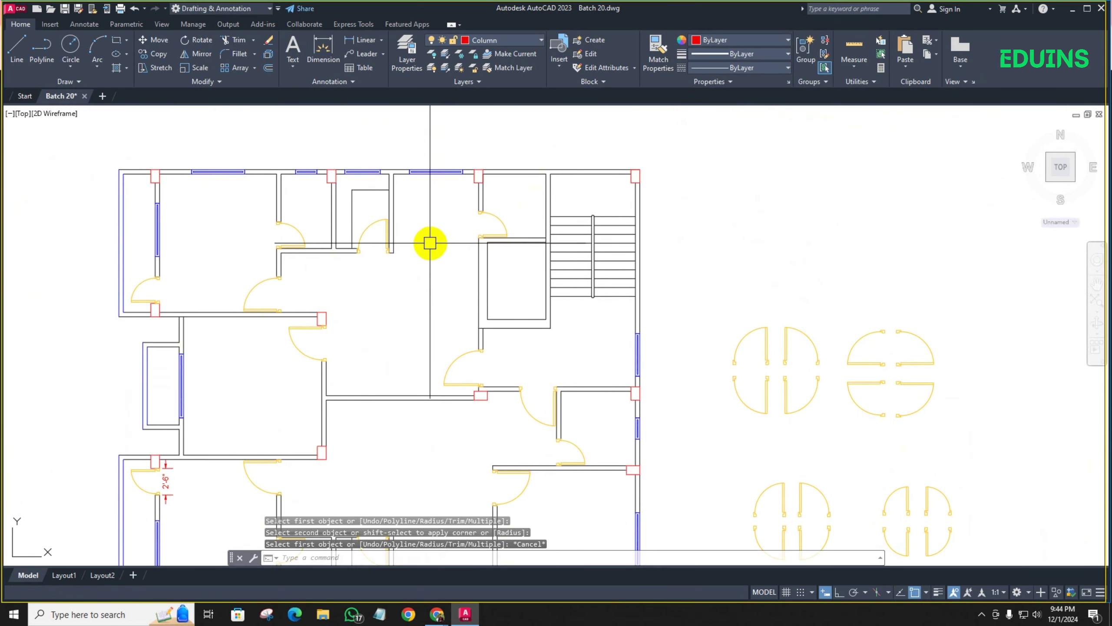
Examine the lift core and stair area of the reference floor plan and compare it with the drawn plan
scroll(420, 239, "down", 3)
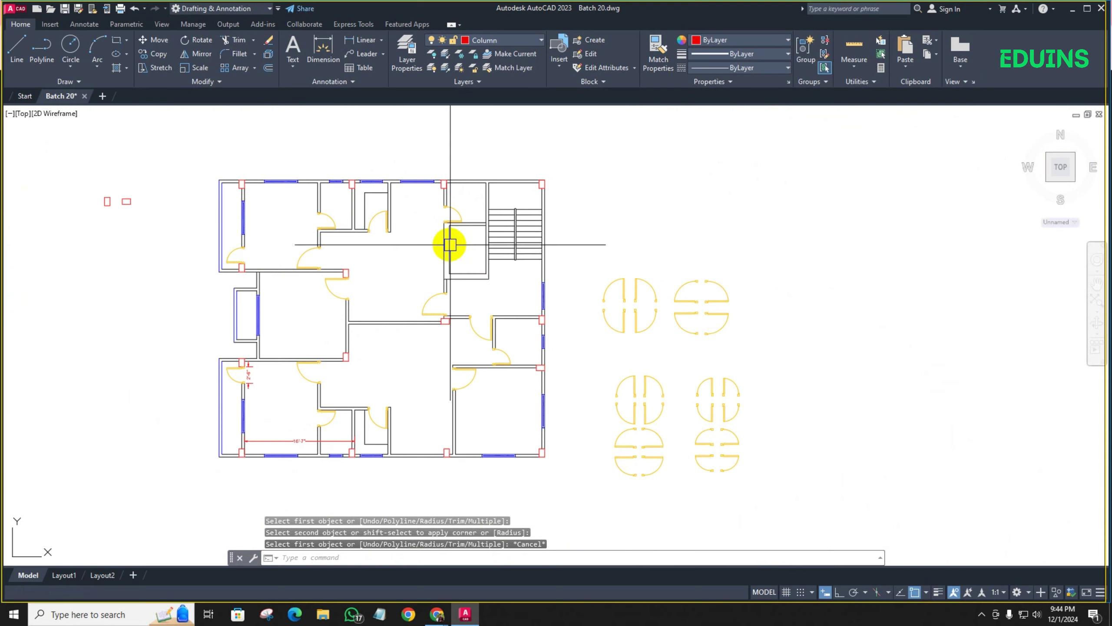
scroll(422, 248, "down", 4)
scroll(193, 259, "up", 4)
scroll(200, 251, "up", 3)
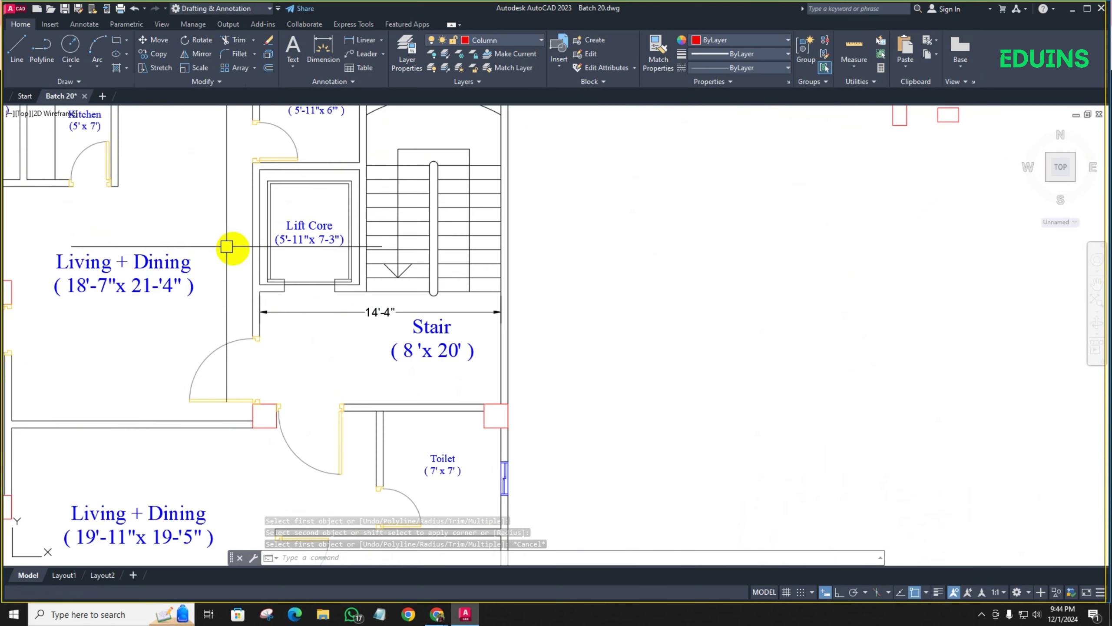
scroll(295, 298, "down", 2)
scroll(459, 294, "down", 3)
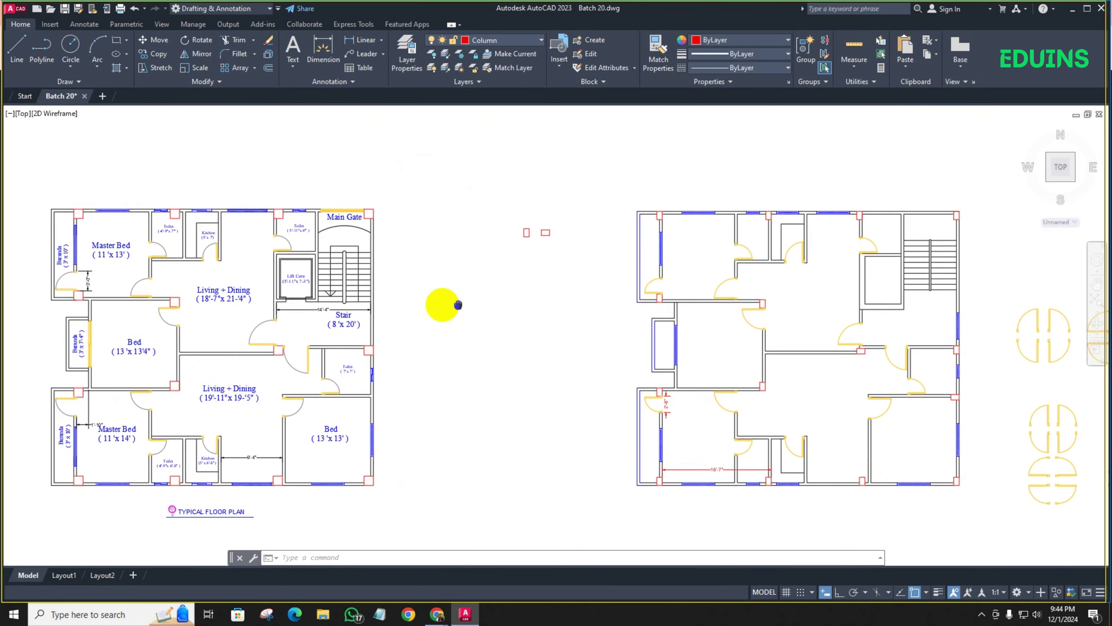
scroll(924, 273, "up", 3)
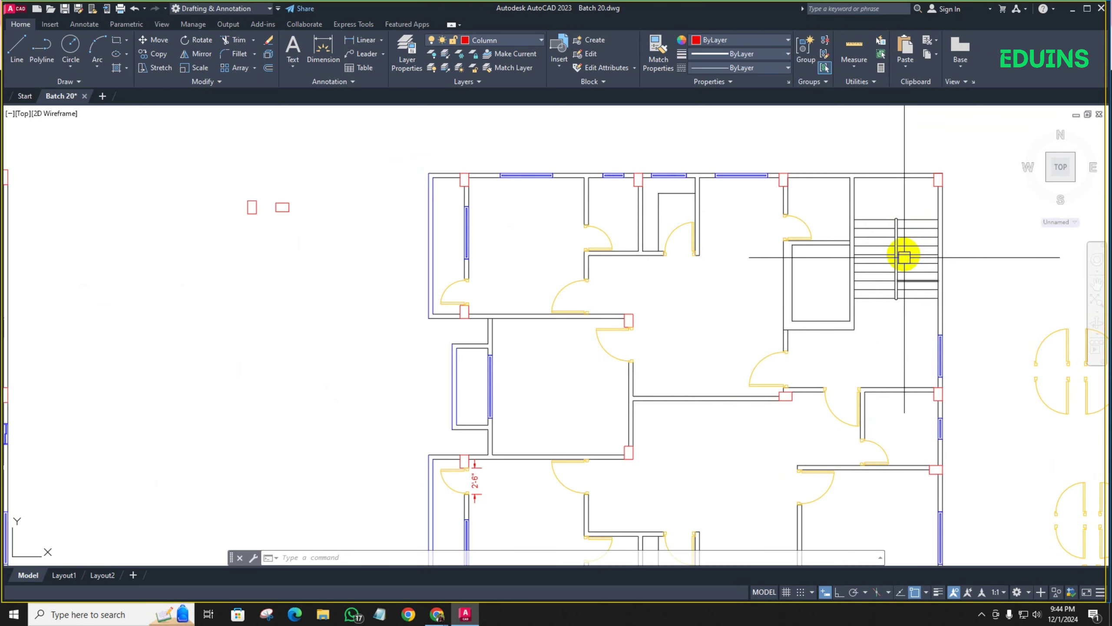
scroll(886, 308, "down", 3)
scroll(422, 295, "up", 3)
scroll(422, 295, "down", 3)
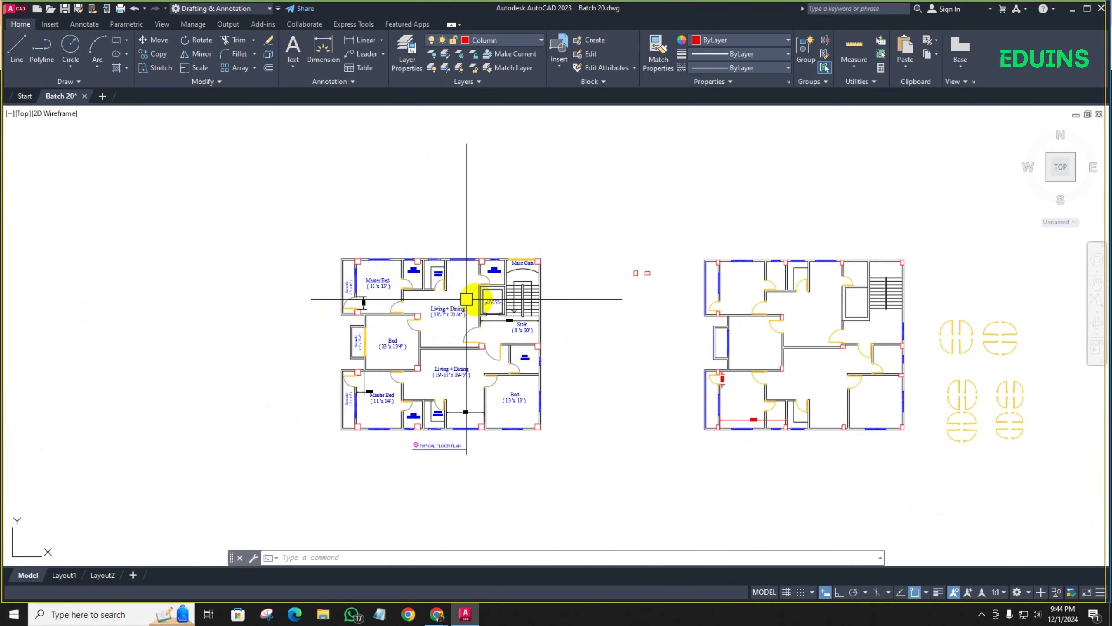
Make the Text layer the current layer
scroll(430, 181, "up", 1)
left_click(485, 40)
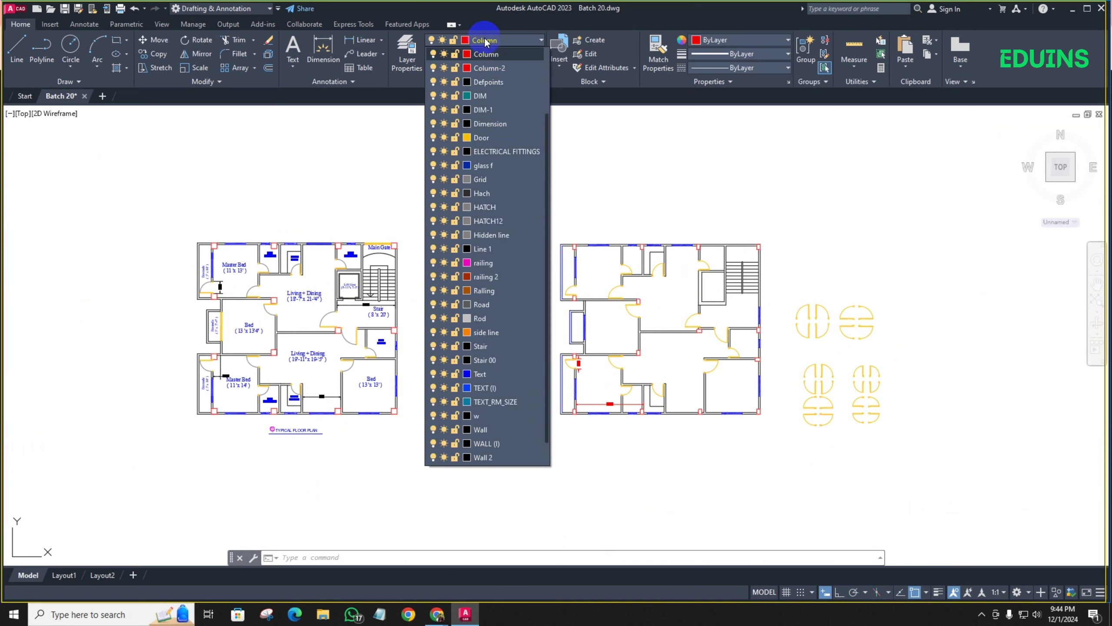
left_click(487, 373)
Place a multiline text box in the middle of the drawn plan's upper-left bedroom
scroll(587, 271, "up", 2)
middle_click_drag(588, 265, 471, 230)
left_click(292, 48)
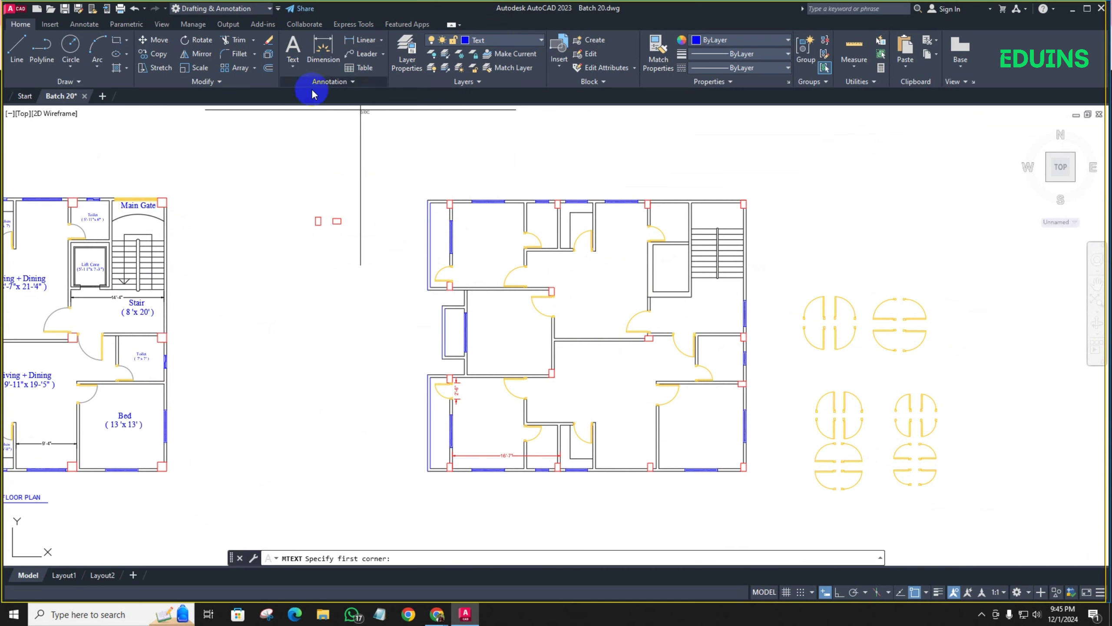
left_click(293, 66)
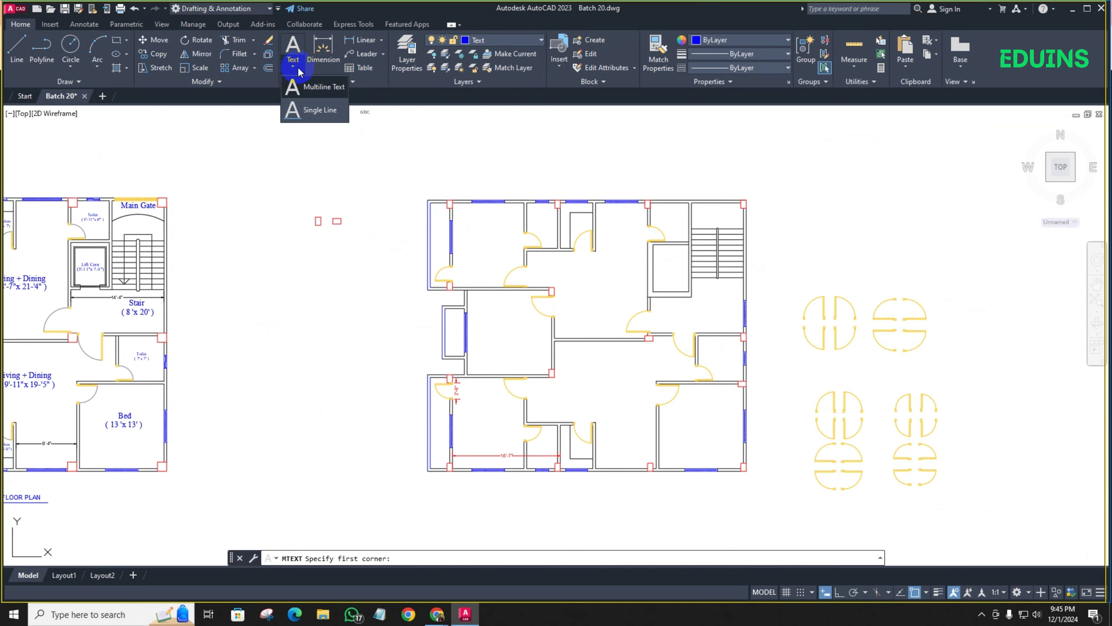
left_click(323, 88)
scroll(472, 236, "up", 2)
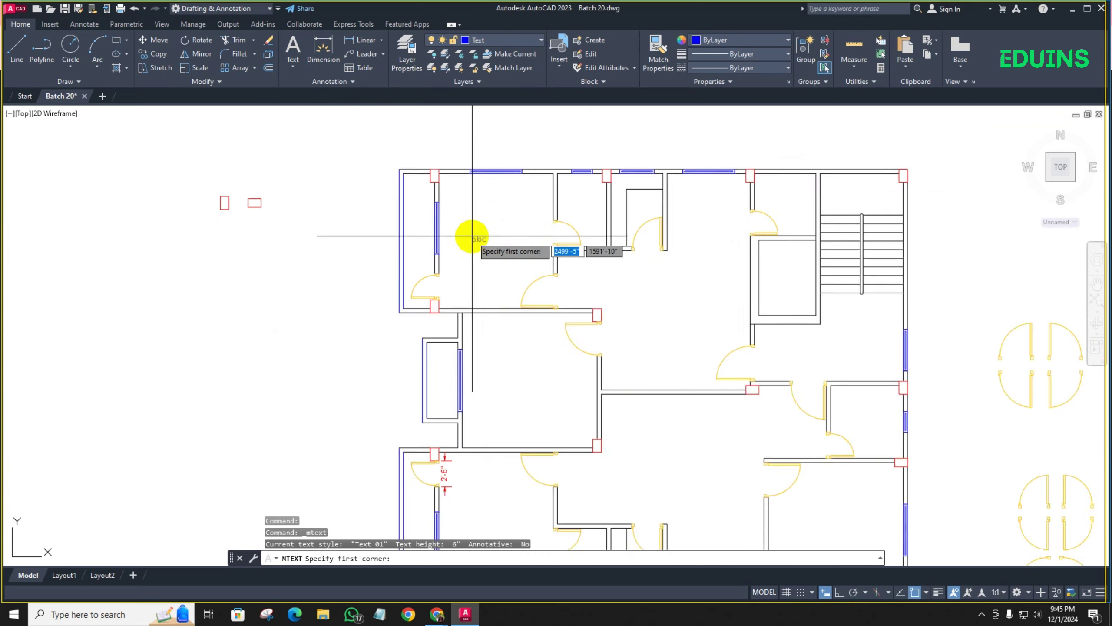
scroll(472, 236, "up", 4)
left_click(473, 199)
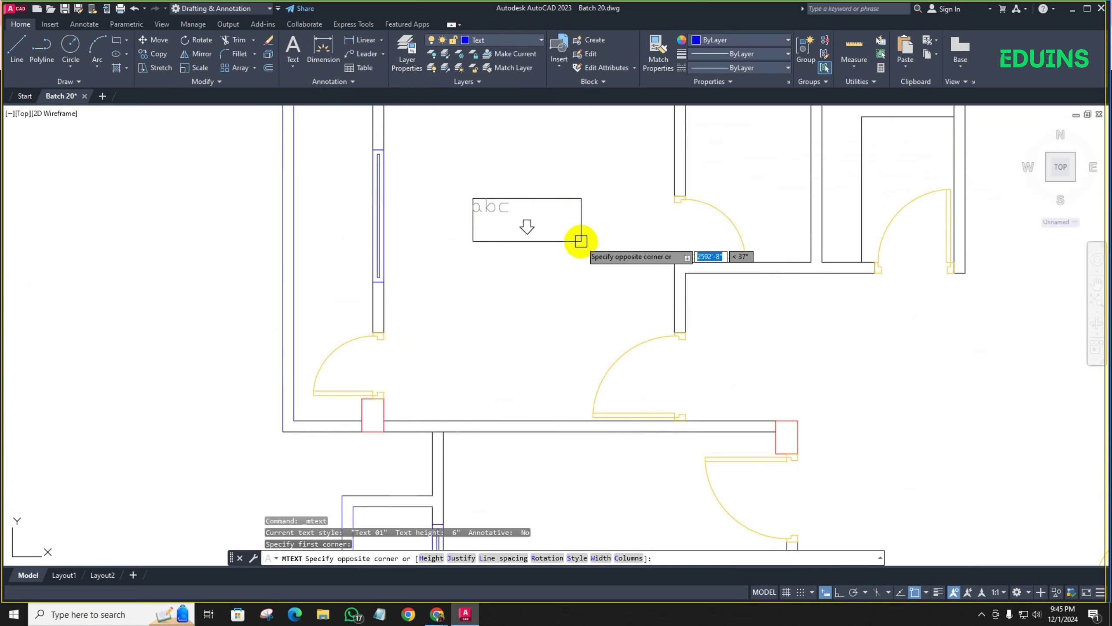
left_click(621, 239)
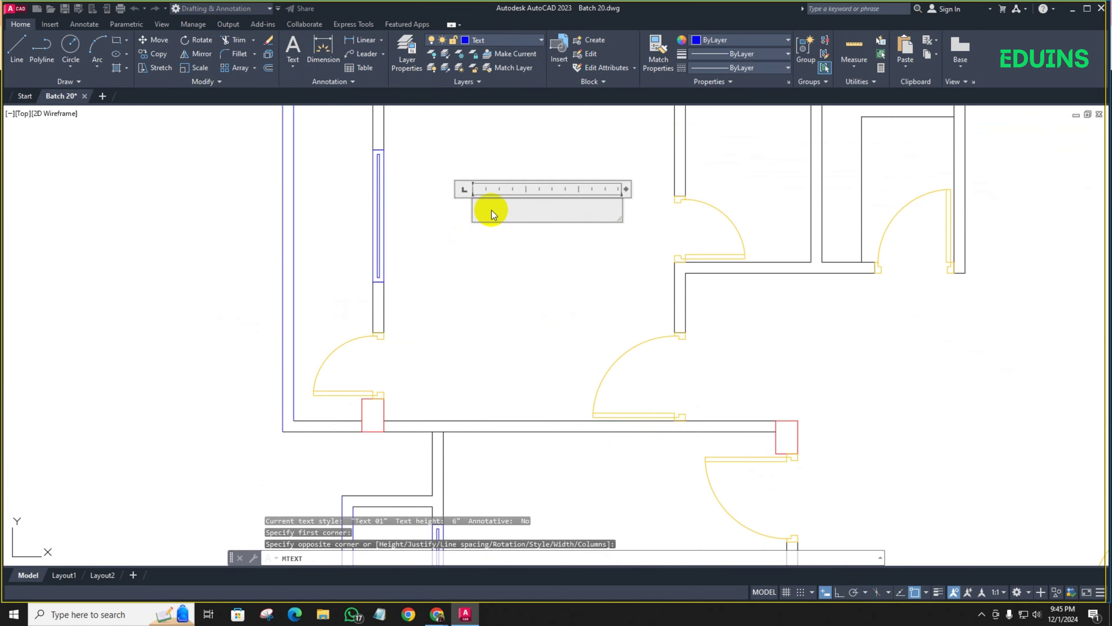
Enter the room label "Master Bed" with the size 11'-0"x13'-0" on a second line
type("Bed")
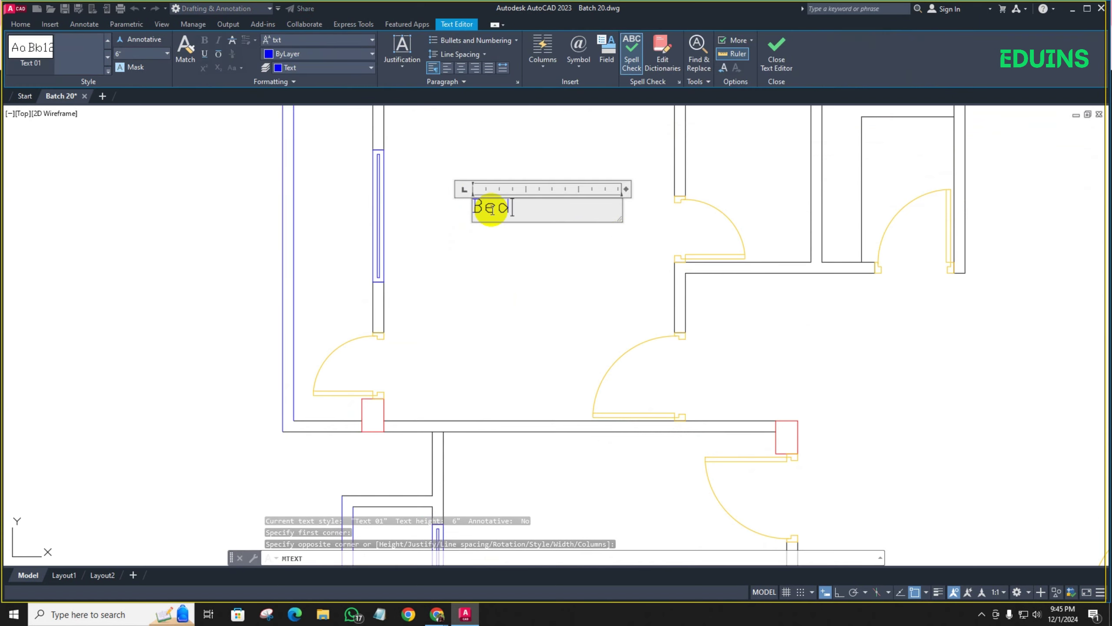
type(" Room")
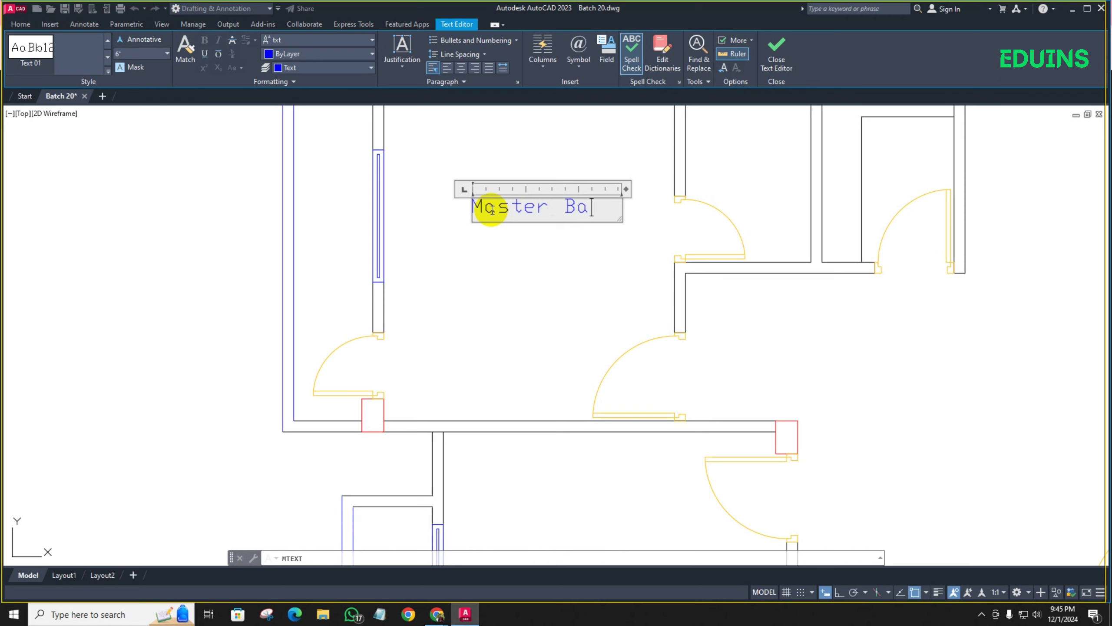
scroll(475, 282, "down", 8)
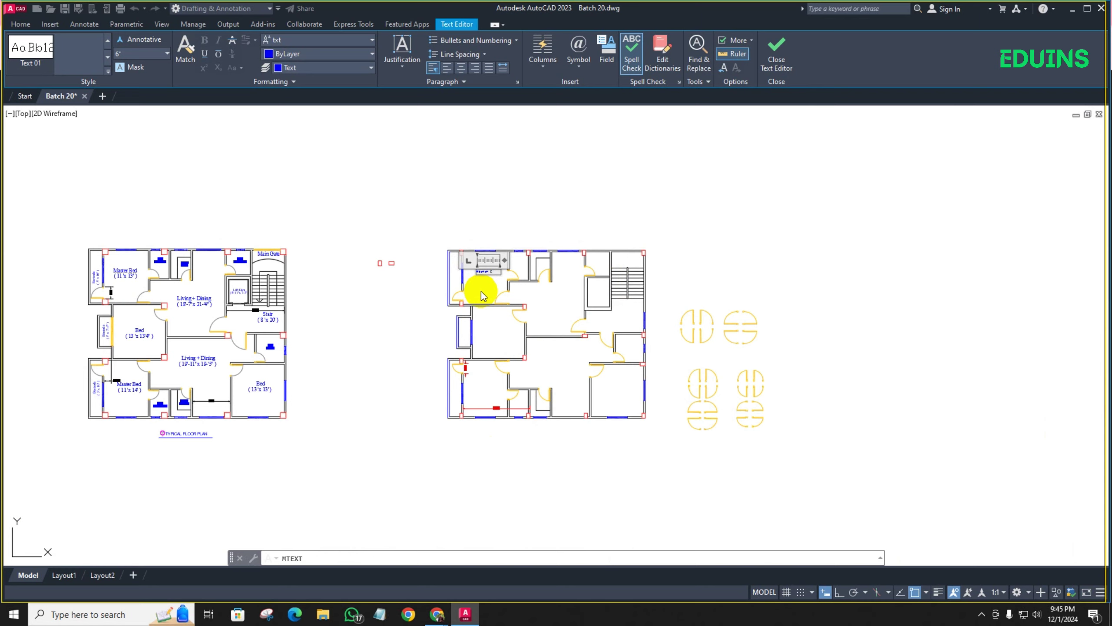
scroll(481, 287, "up", 6)
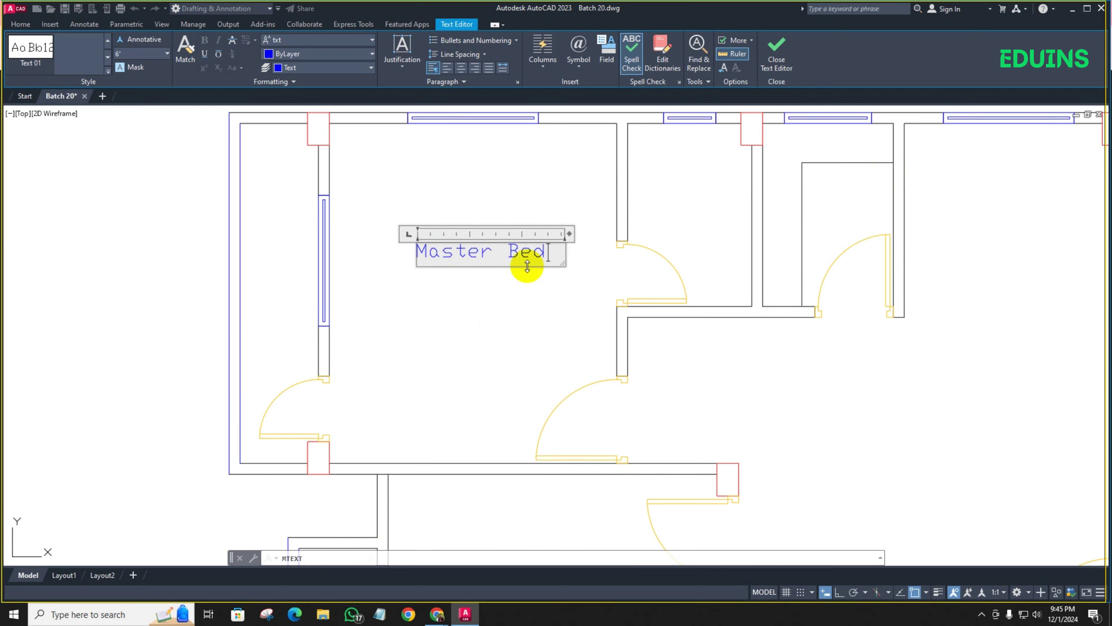
key("Return")
scroll(527, 266, "down", 4)
middle_click_drag(266, 278, 464, 277)
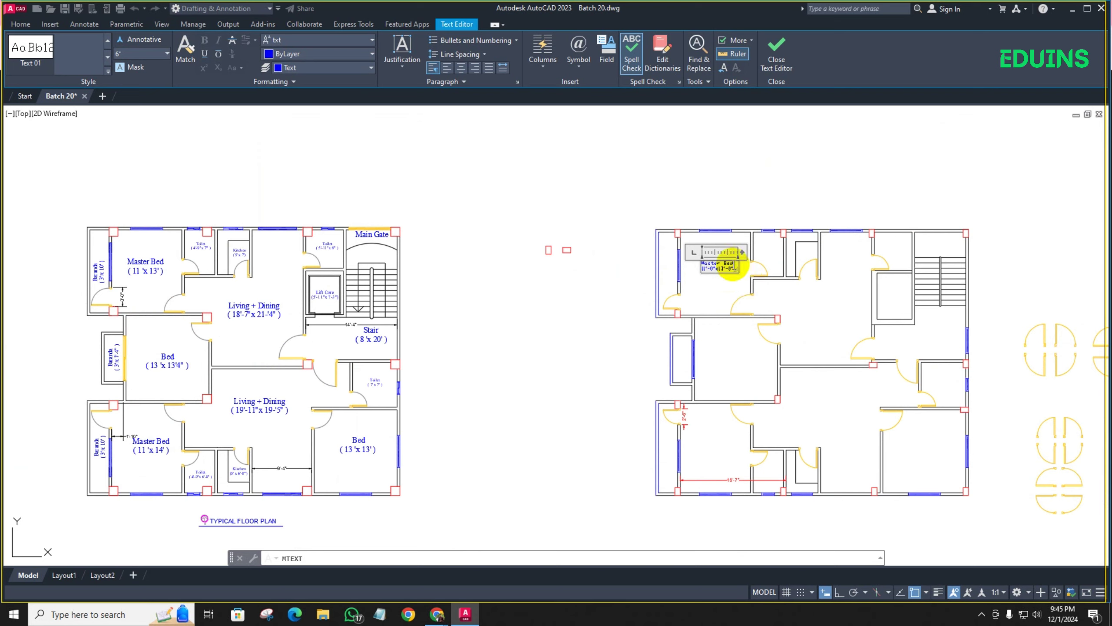
Centre both lines of the Master Bed label and finish the text
left_click(461, 68)
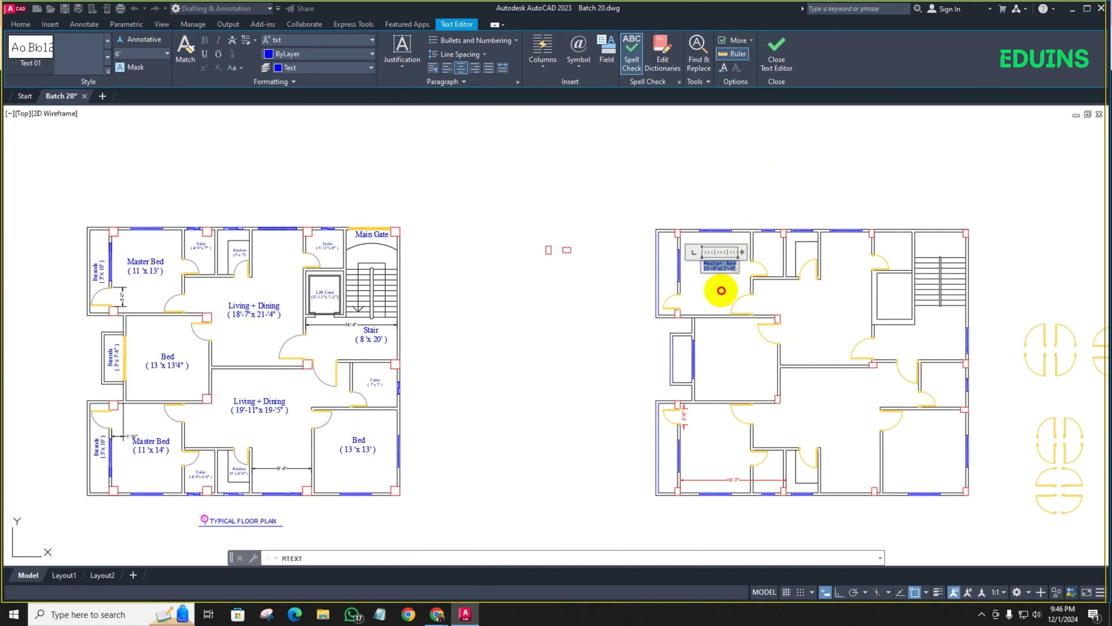
left_click(720, 287)
scroll(727, 280, "up", 8)
scroll(485, 292, "down", 8)
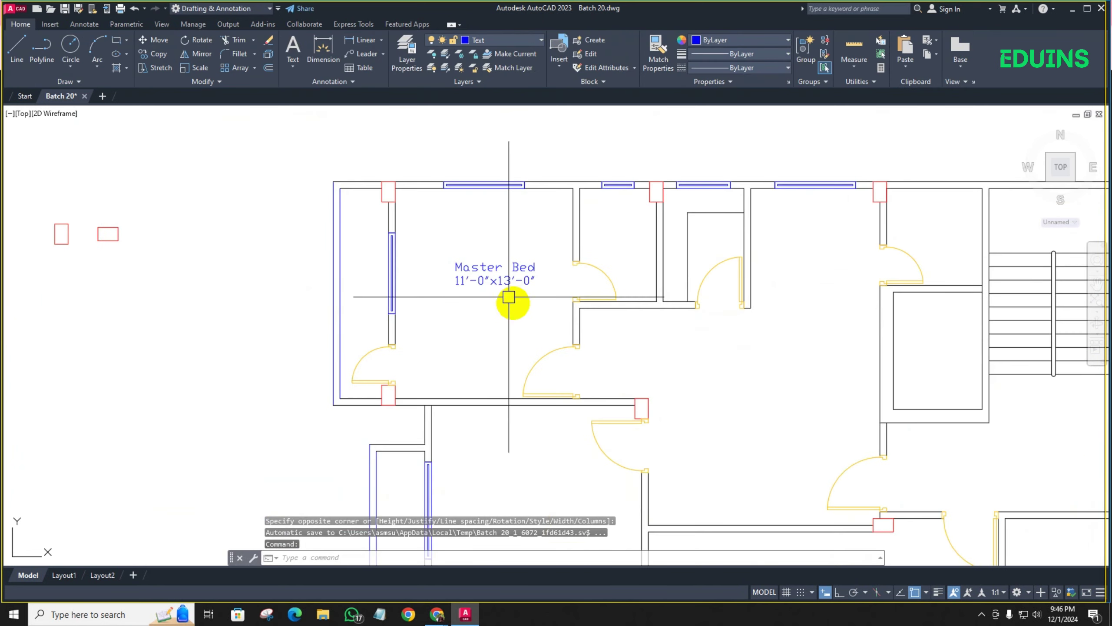
scroll(485, 292, "up", 6)
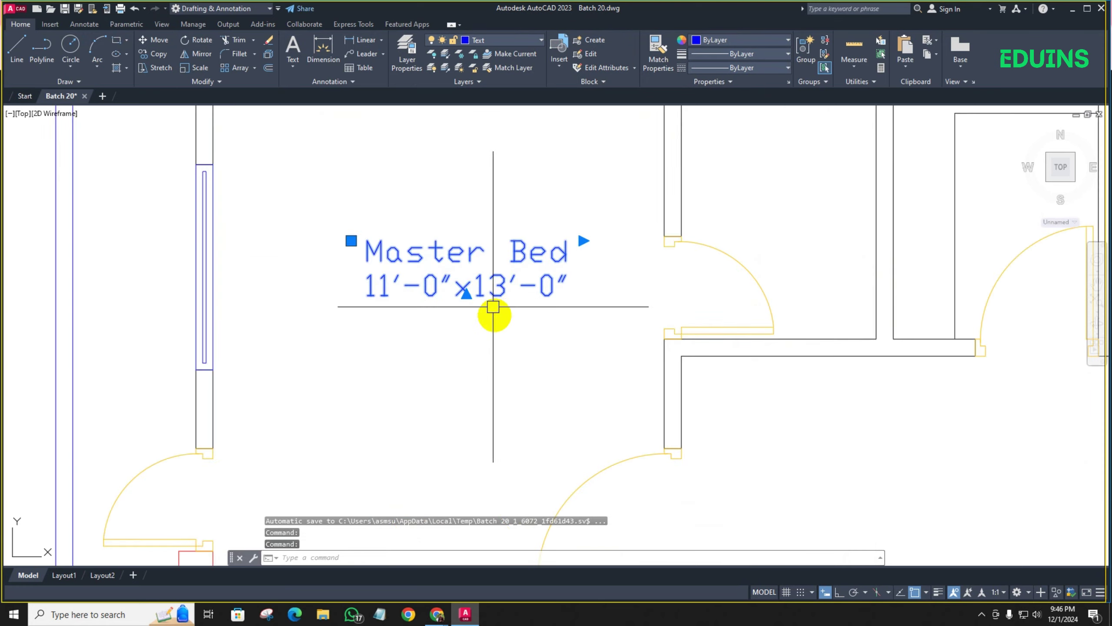
type("co")
key("Return")
left_click(429, 286)
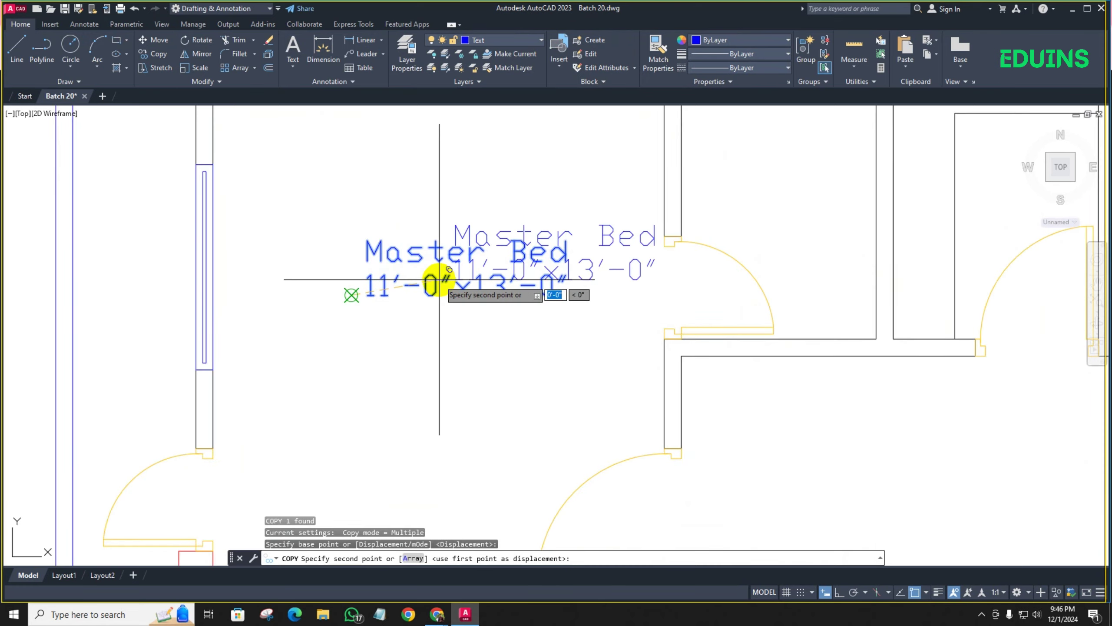
key("Escape")
scroll(421, 289, "down", 4)
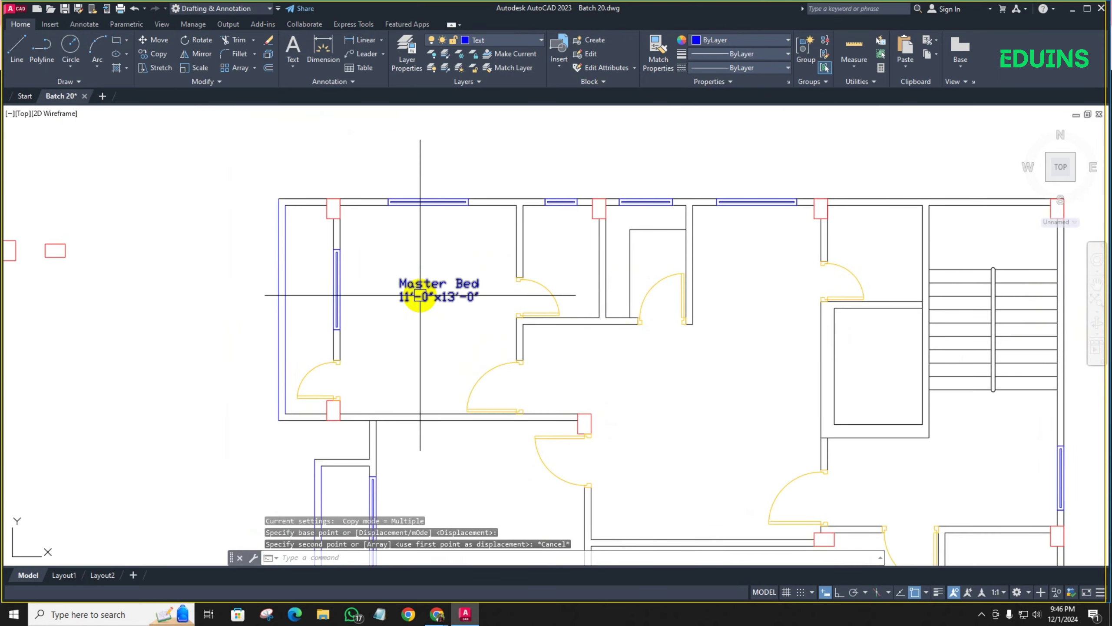
Copy the Master Bed label from the upper-left bedroom into the middle-left and lower-left bedrooms
scroll(421, 295, "up", 8)
type("c")
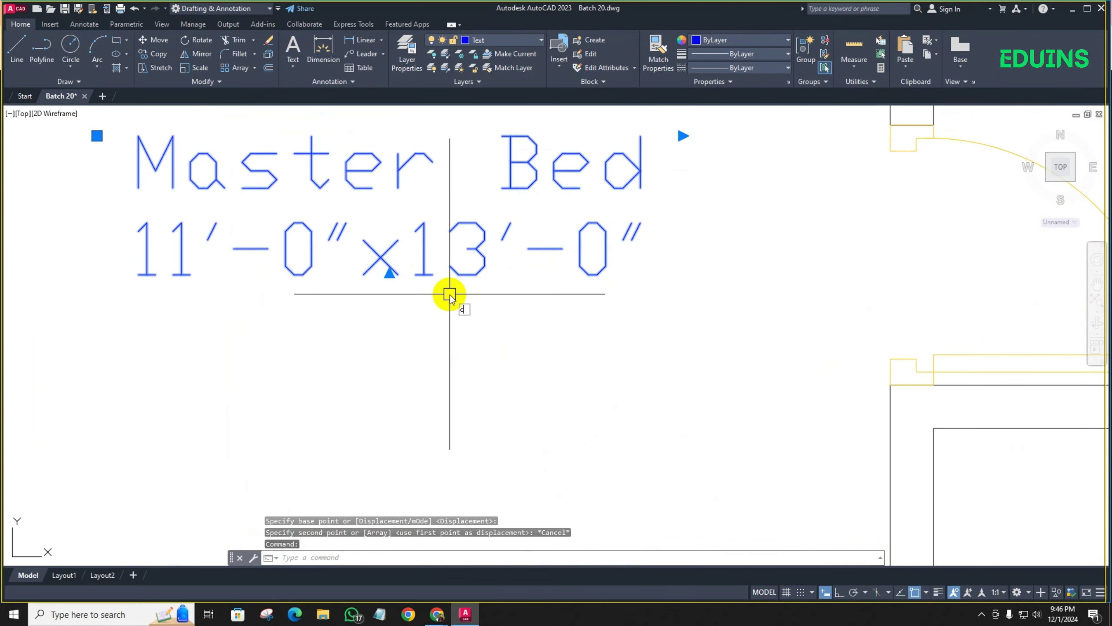
type("o")
key("Return")
scroll(415, 234, "up", 8)
left_click(439, 206)
scroll(442, 243, "down", 14)
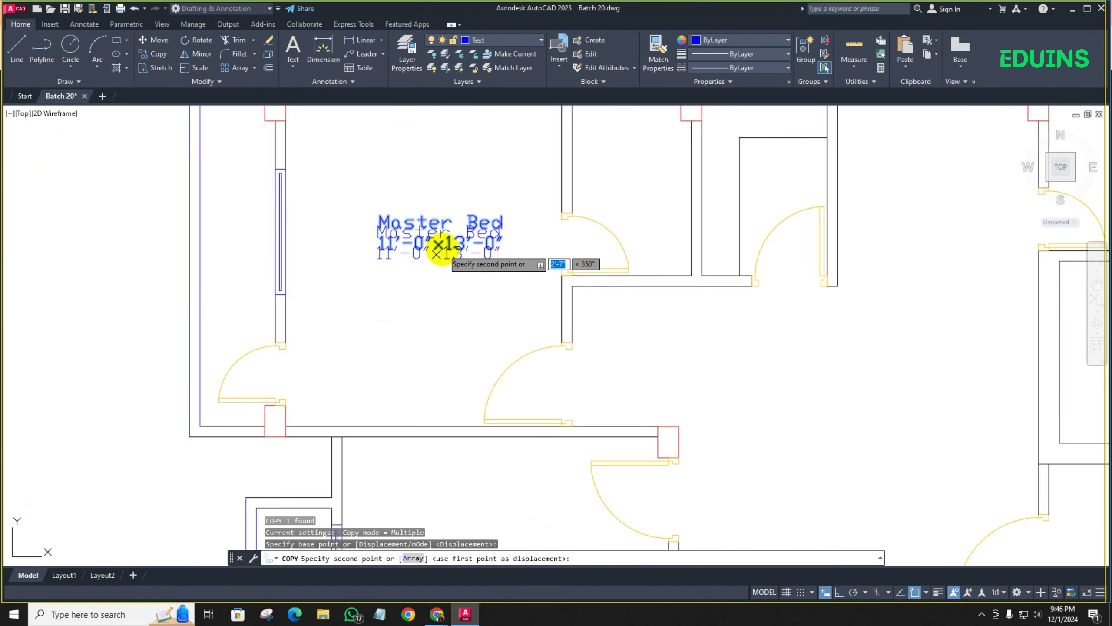
scroll(439, 247, "down", 10)
scroll(427, 328, "up", 8)
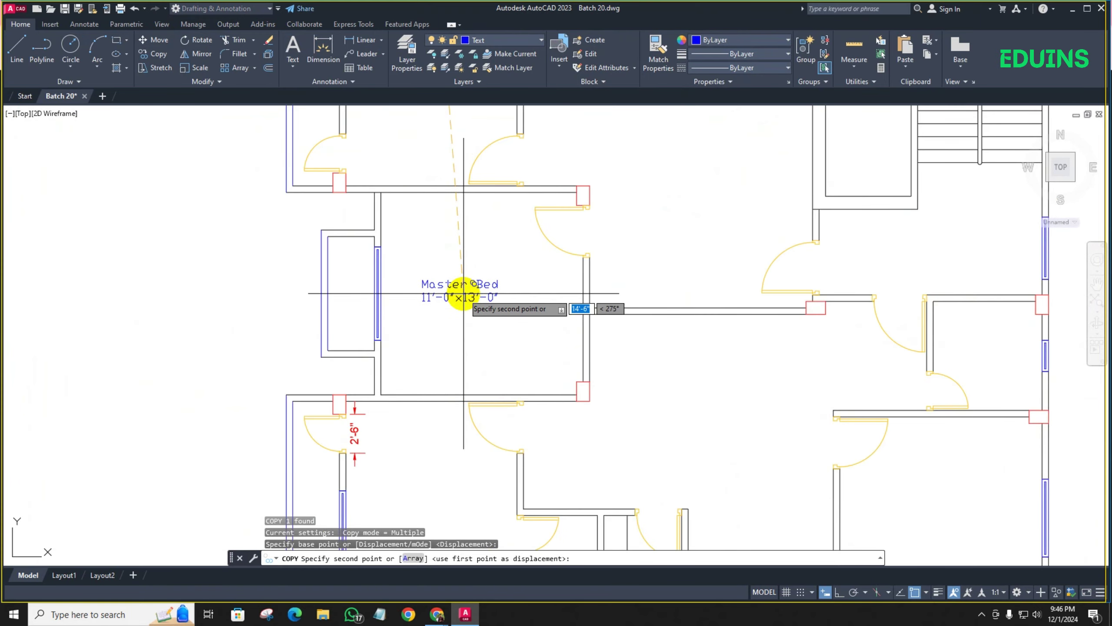
left_click(462, 295)
middle_click_drag(454, 335, 435, 231)
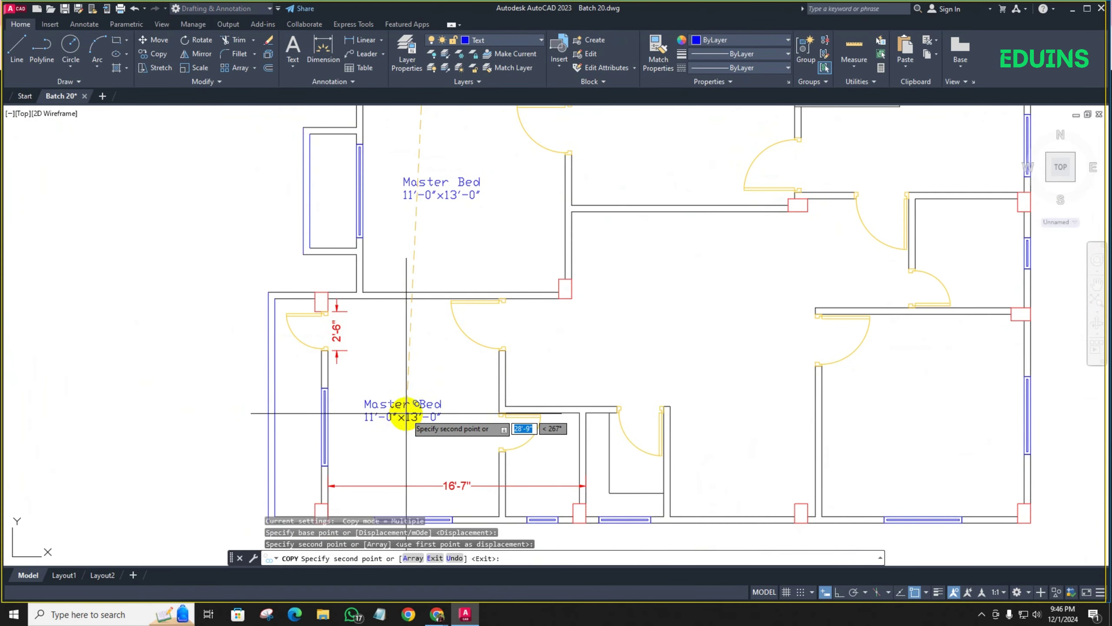
left_click(405, 414)
Place further copies of the label in the lower living area, the lower-right bedroom and the small toilet above that bedroom
left_click(700, 312)
middle_click_drag(696, 385, 443, 320)
left_click(674, 355)
middle_click_drag(680, 319, 622, 415)
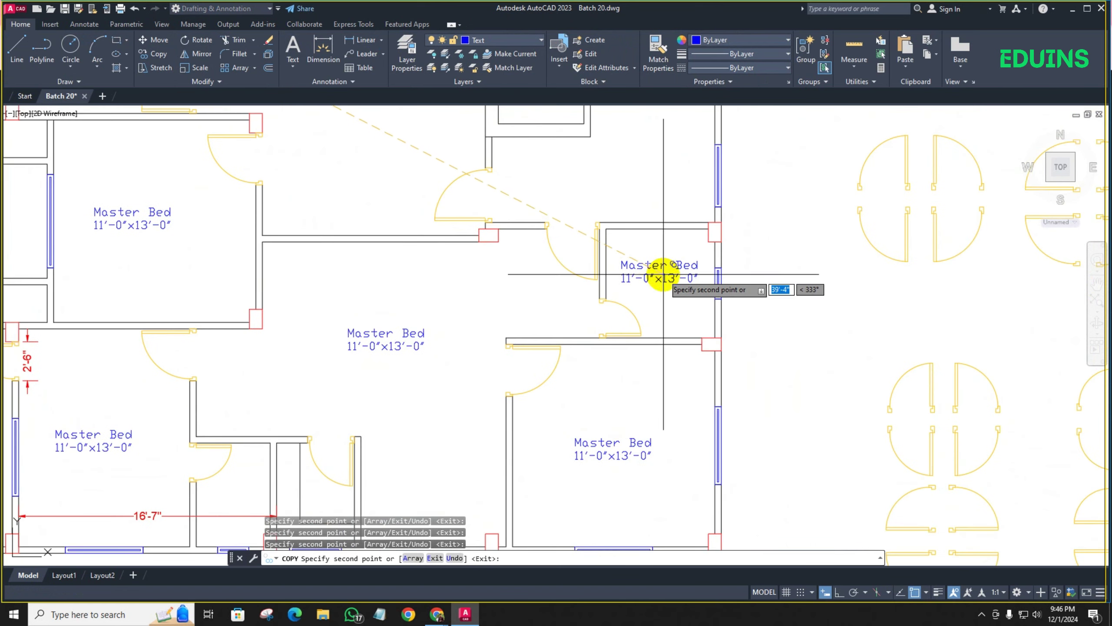
left_click(659, 268)
Place label copies in the lobby below the stairs, the toilet above the lift core and the upper living area
middle_click_drag(641, 186, 604, 345)
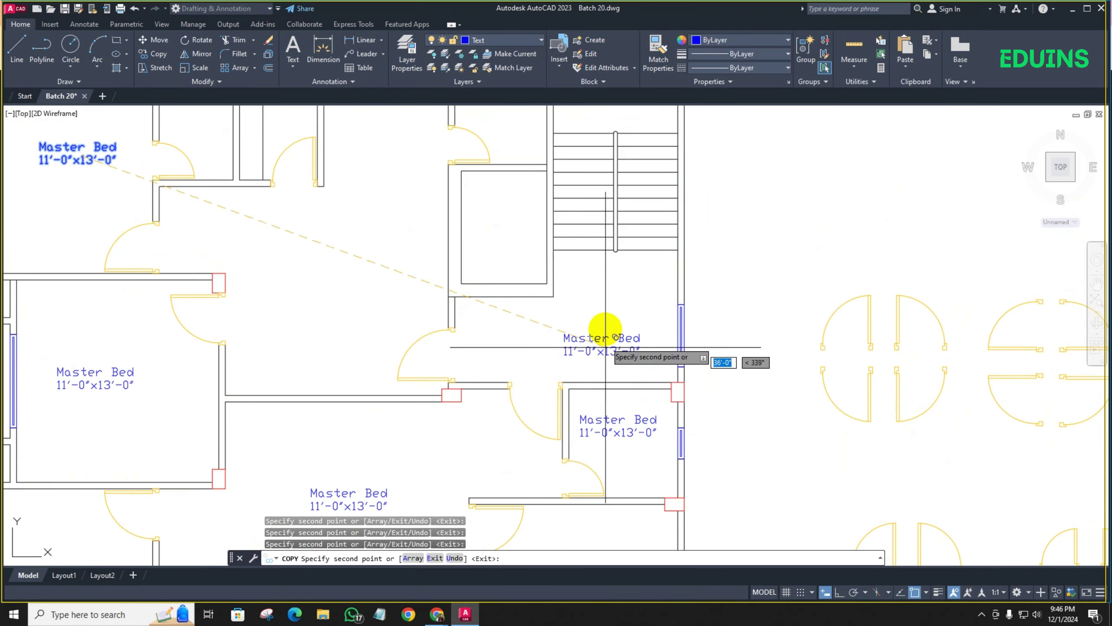
scroll(616, 301, "down", 2)
middle_click_drag(621, 307, 596, 341)
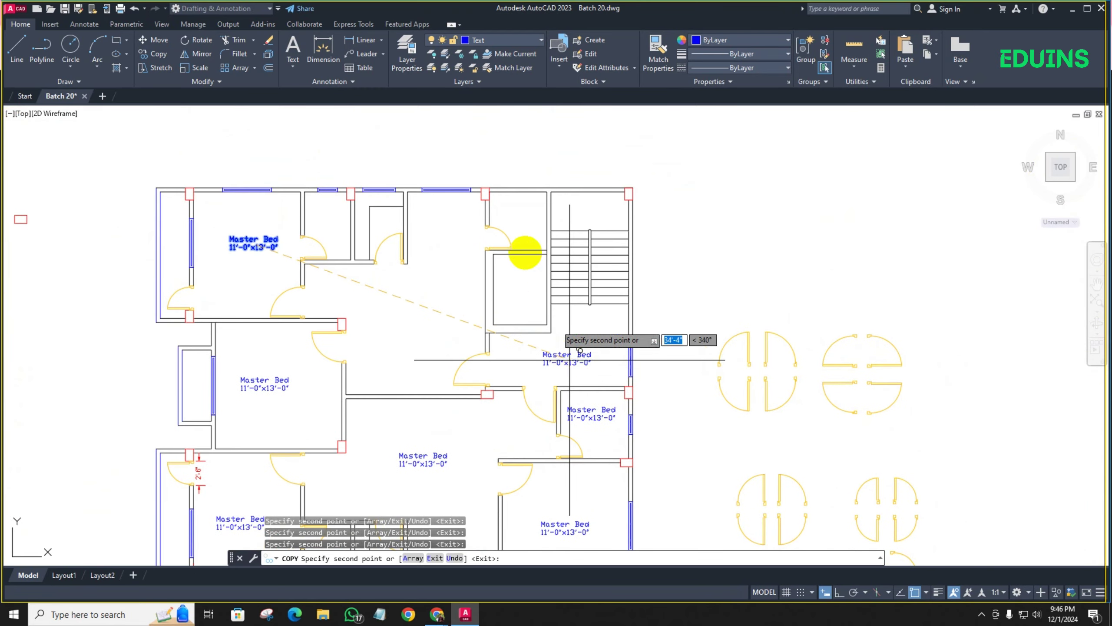
left_click(519, 216)
scroll(519, 216, "up", 2)
left_click(337, 370)
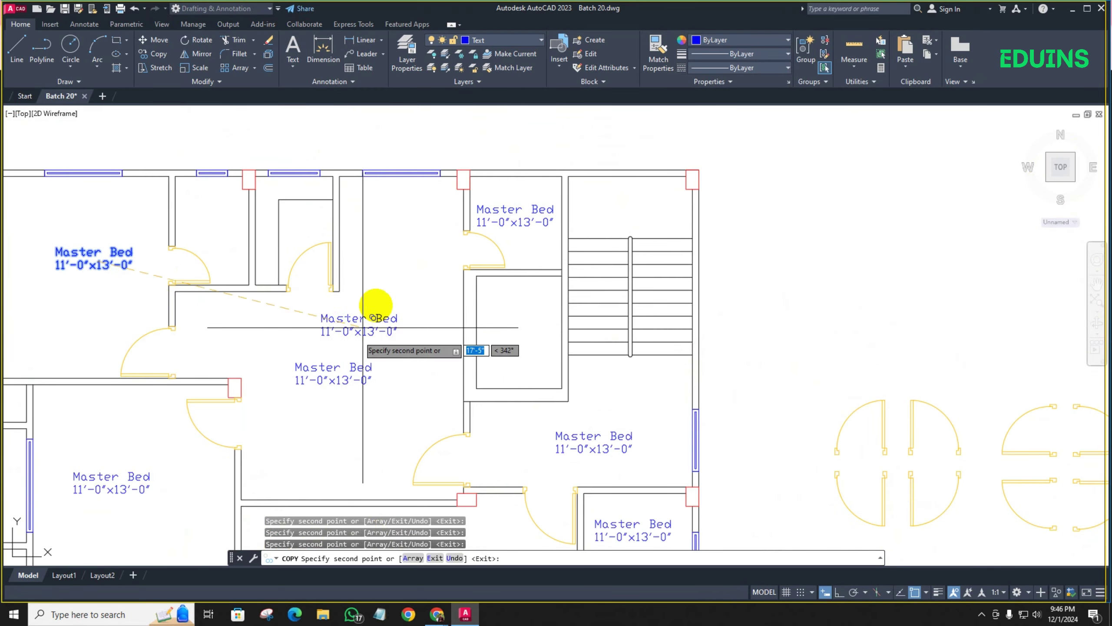
Place label copies inside the lift core, the upper master bedroom's toilet and the upper kitchen
scroll(446, 216, "down", 3)
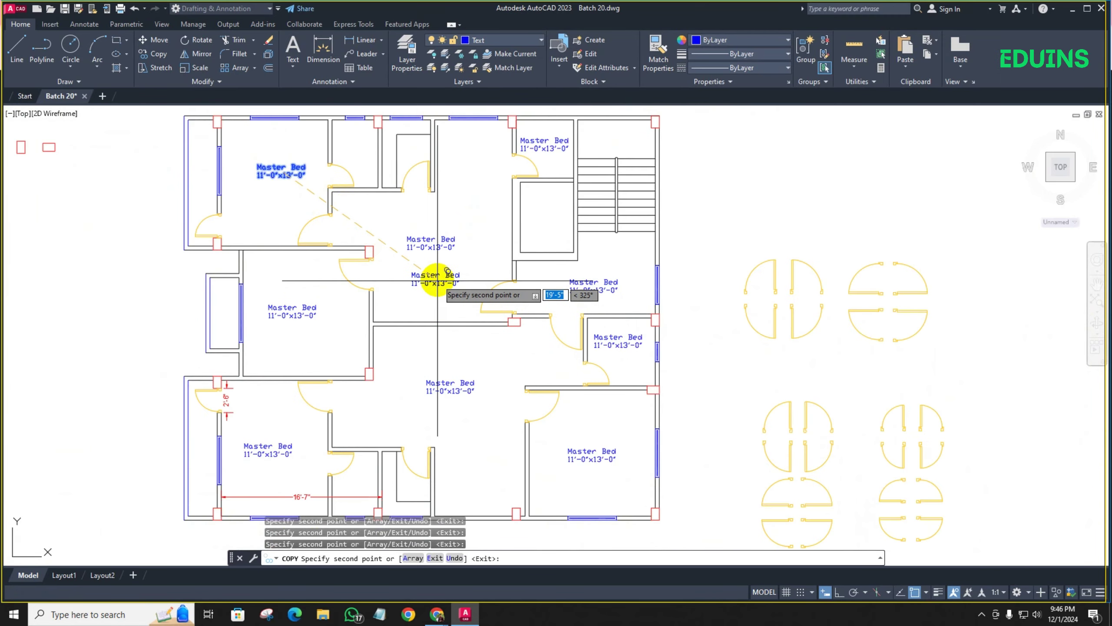
scroll(532, 298, "up", 4)
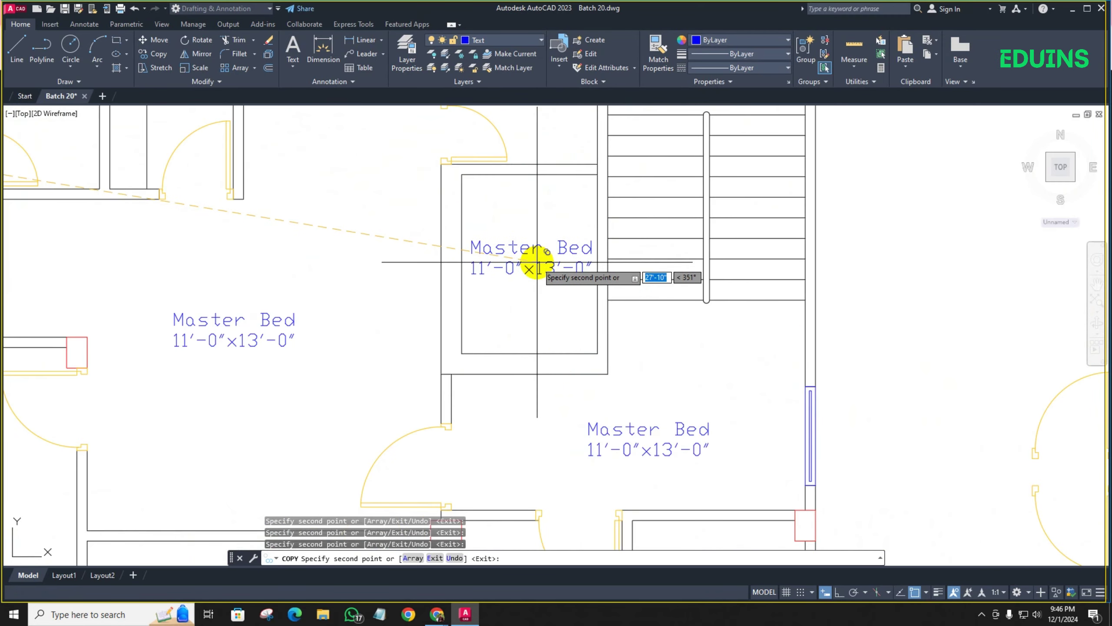
left_click(534, 264)
scroll(409, 273, "down", 4)
scroll(385, 283, "up", 3)
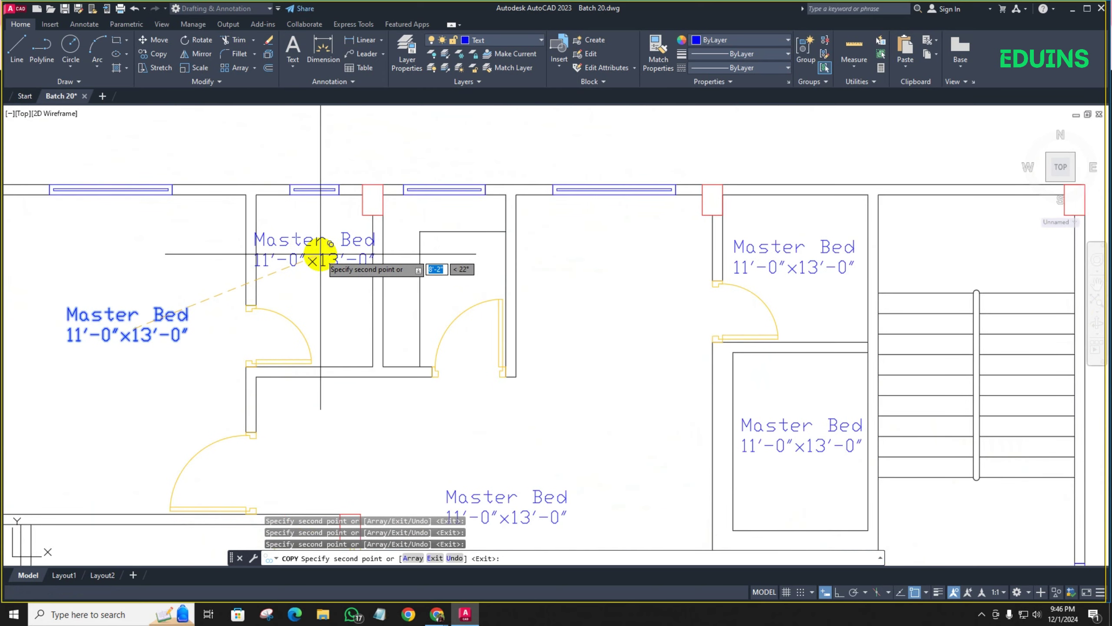
left_click(321, 254)
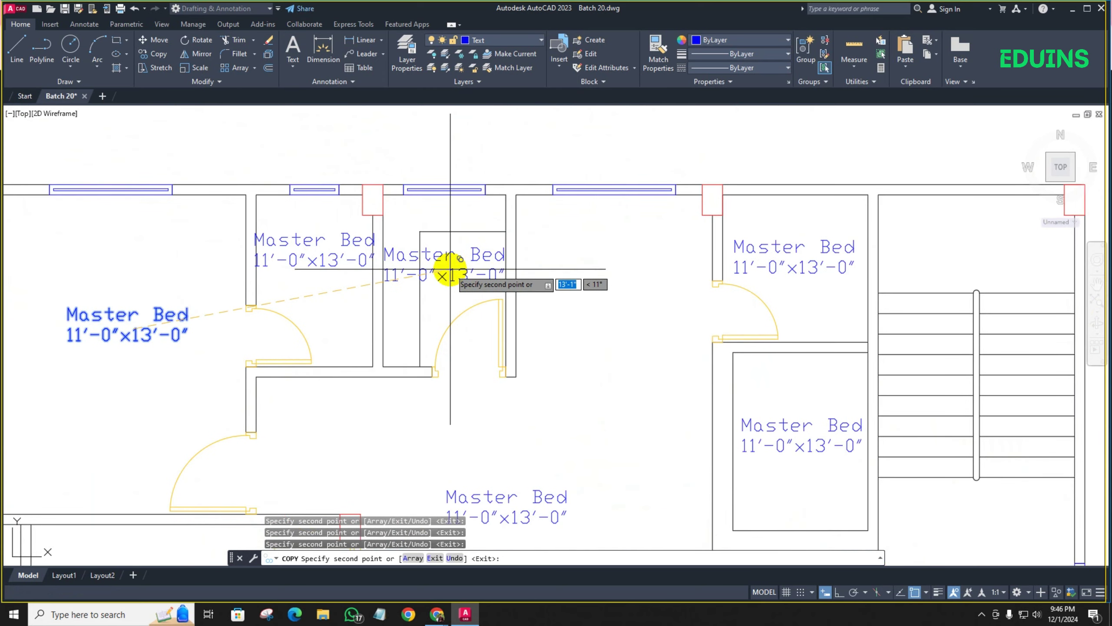
left_click(450, 268)
Place label copies in the lower master bedroom's toilet and the lower kitchen, then end the copying
scroll(586, 245, "down", 5)
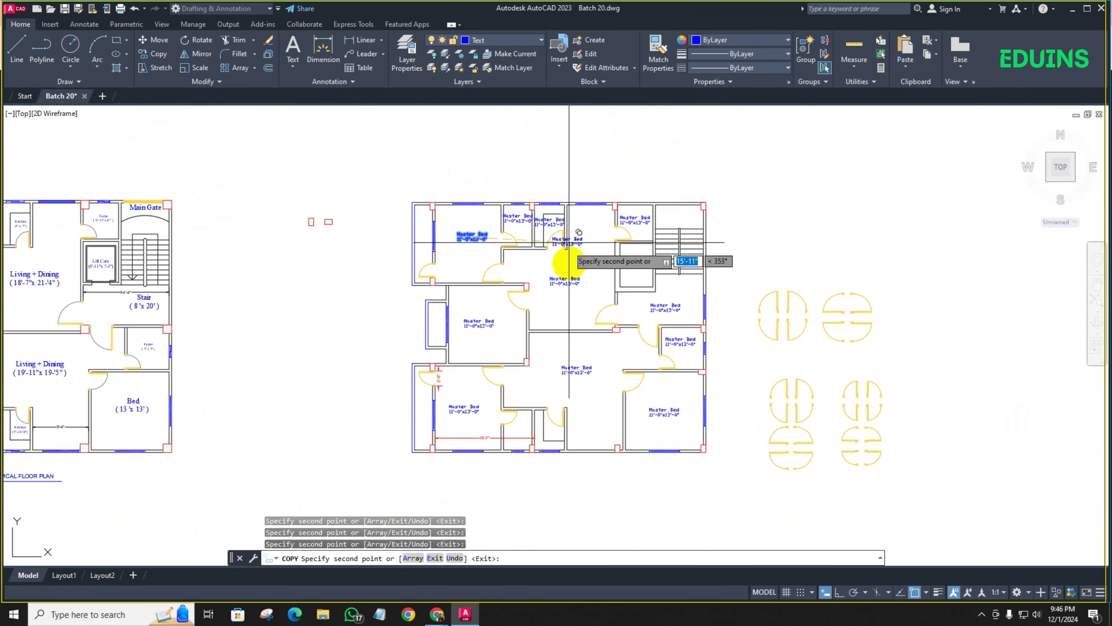
scroll(558, 405, "up", 6)
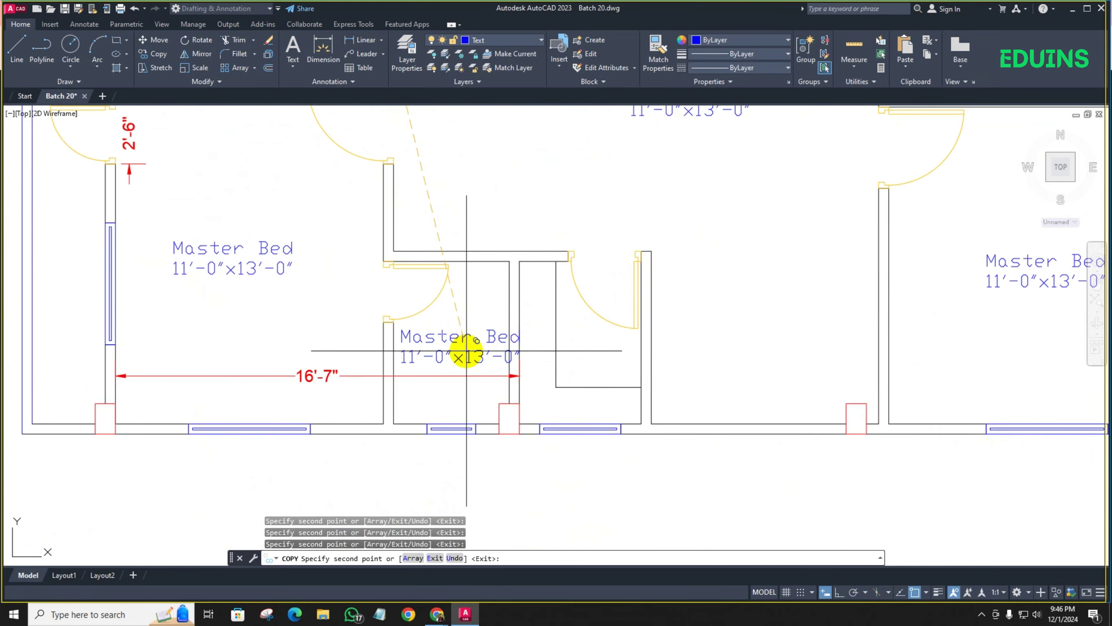
left_click(473, 352)
left_click(582, 354)
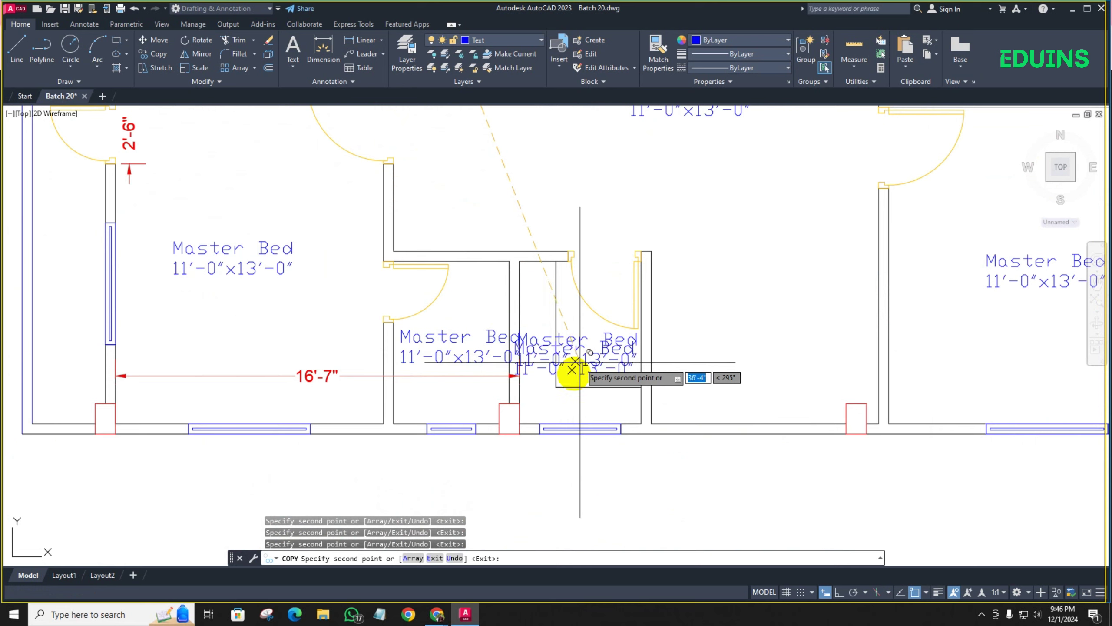
key("Escape")
Change the size in the lower-left master bedroom's label to 11'-0"x14'-0", following the reference plan
scroll(613, 303, "down", 8)
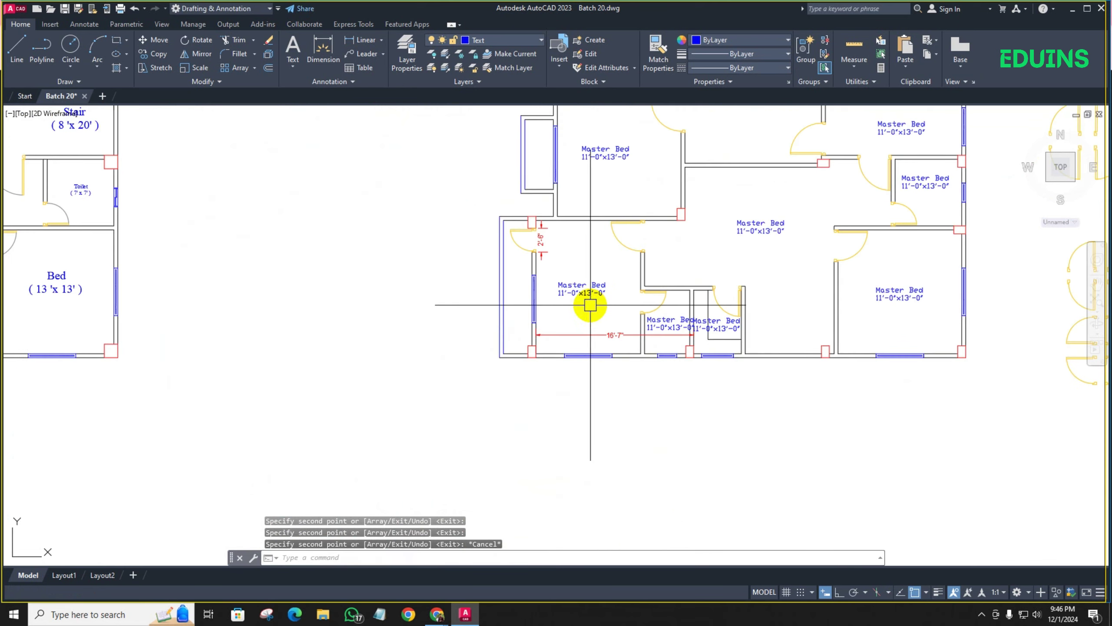
scroll(384, 333, "up", 6)
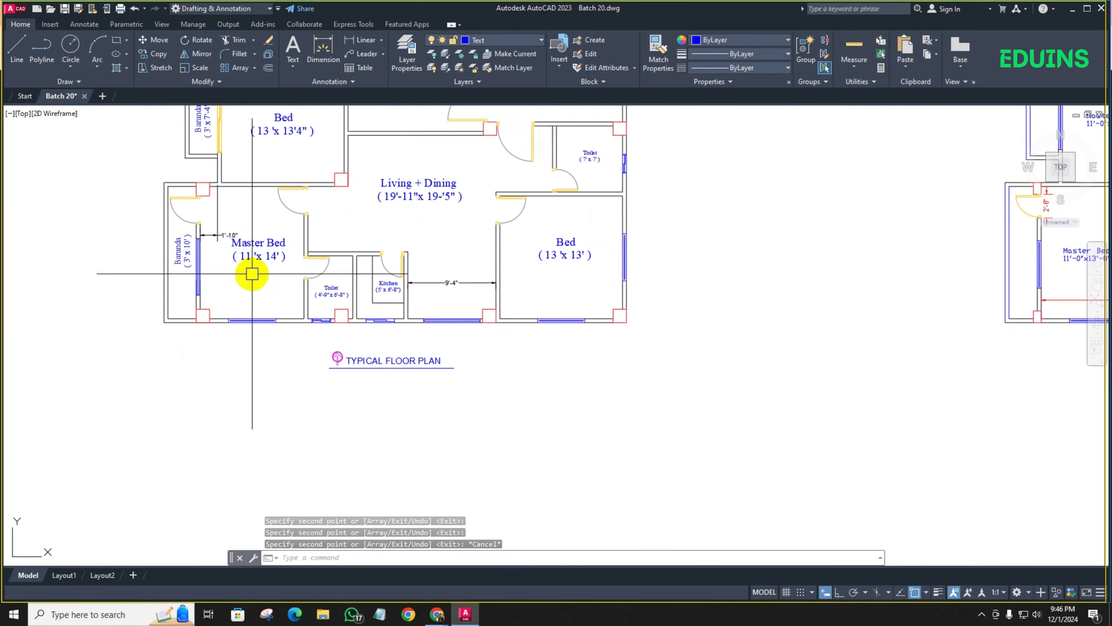
middle_click_drag(734, 279, 280, 329)
scroll(633, 315, "up", 6)
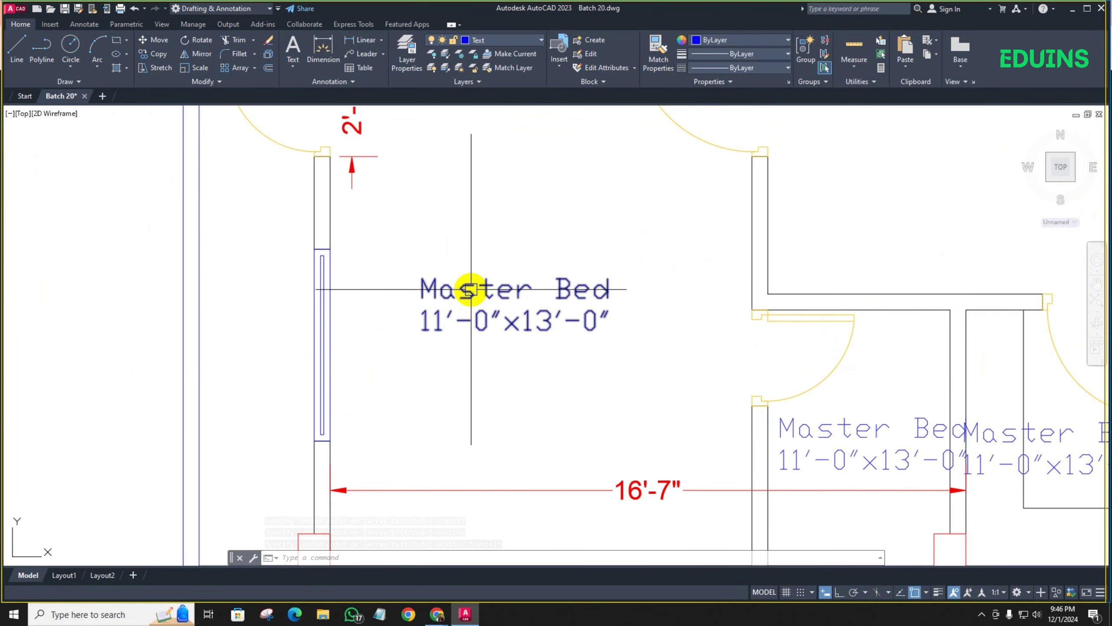
double_click(544, 318)
left_click_drag(554, 326, 536, 324)
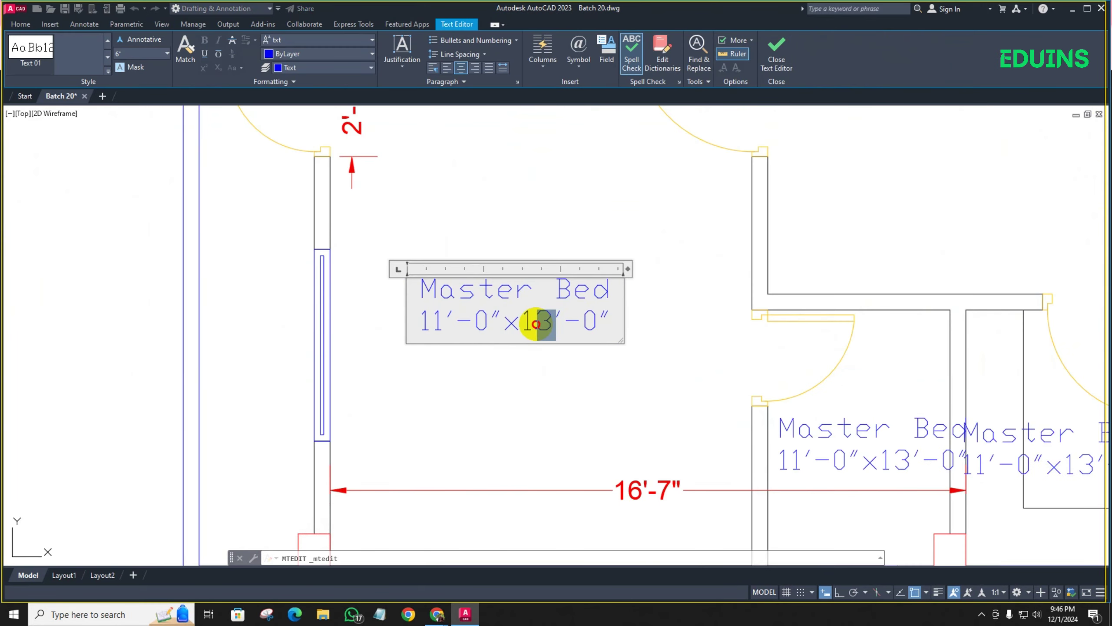
type("4")
left_click(526, 367)
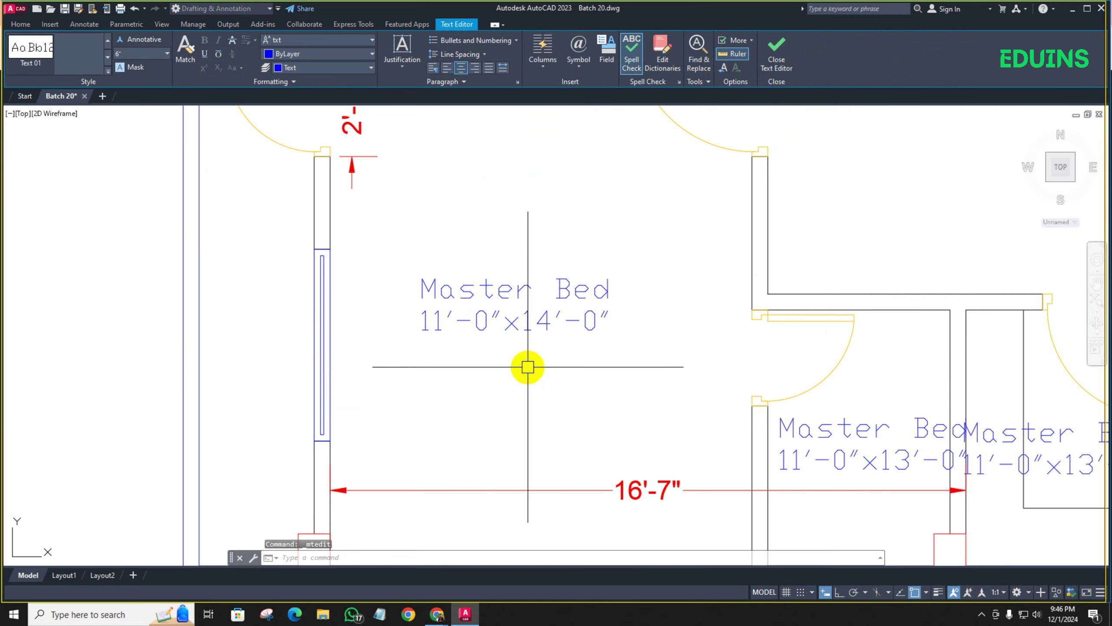
Rename the label in the lower master bedroom's toilet as Toilet
scroll(482, 364, "down", 2)
scroll(558, 385, "down", 2)
double_click(589, 394)
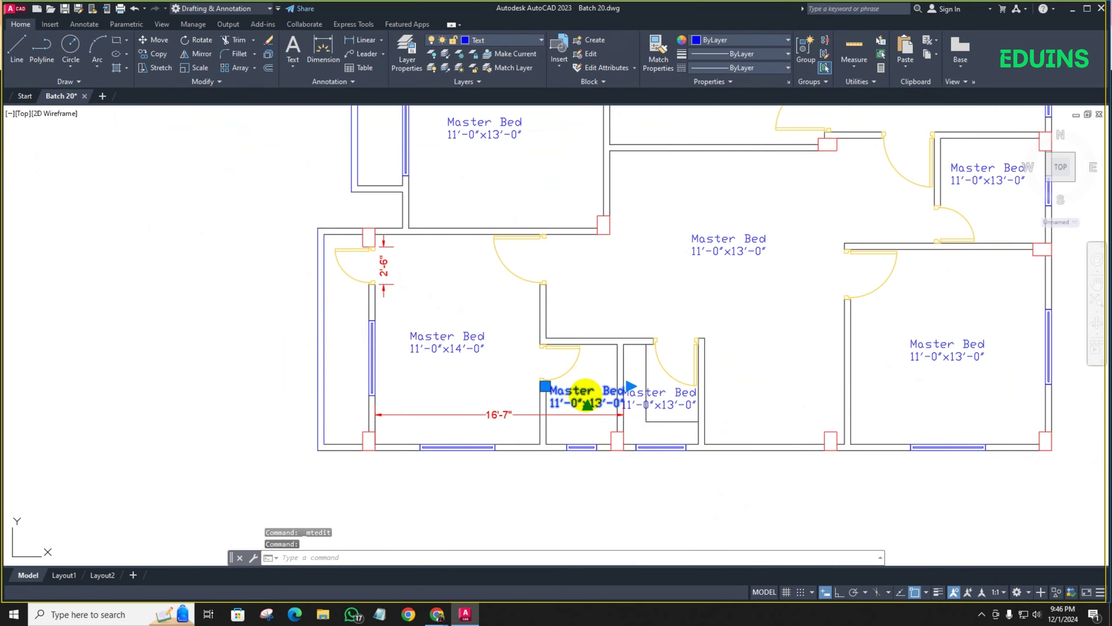
left_click_drag(624, 389, 543, 393)
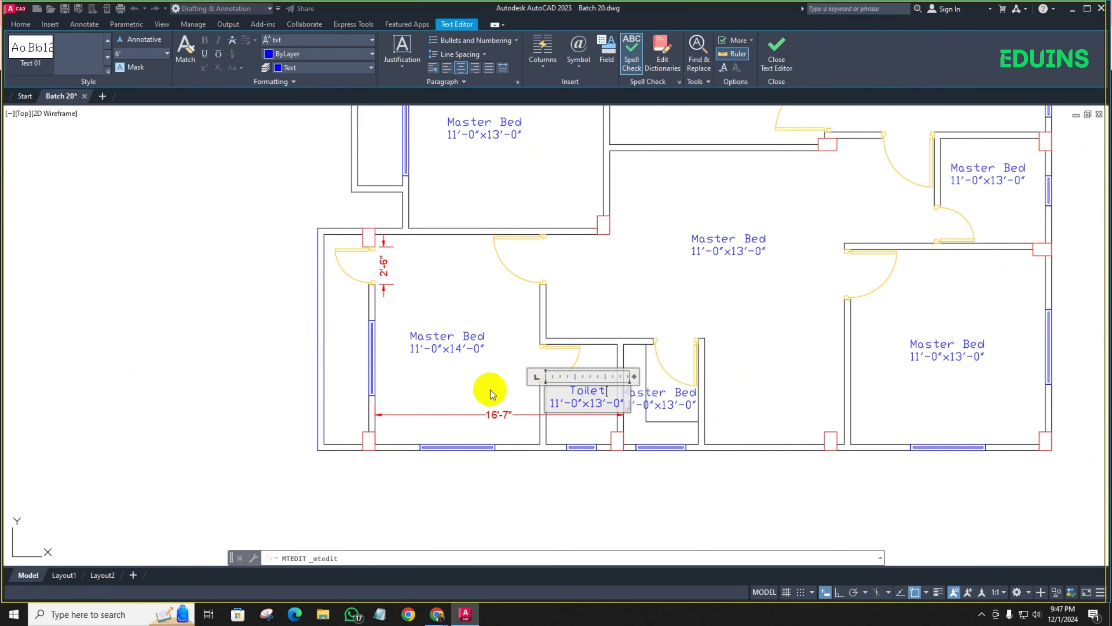
Check the toilet's size on the reference plan and set the first dimension in the Toilet label to 4'-9"
scroll(355, 330, "down", 5)
middle_click_drag(171, 328, 499, 336)
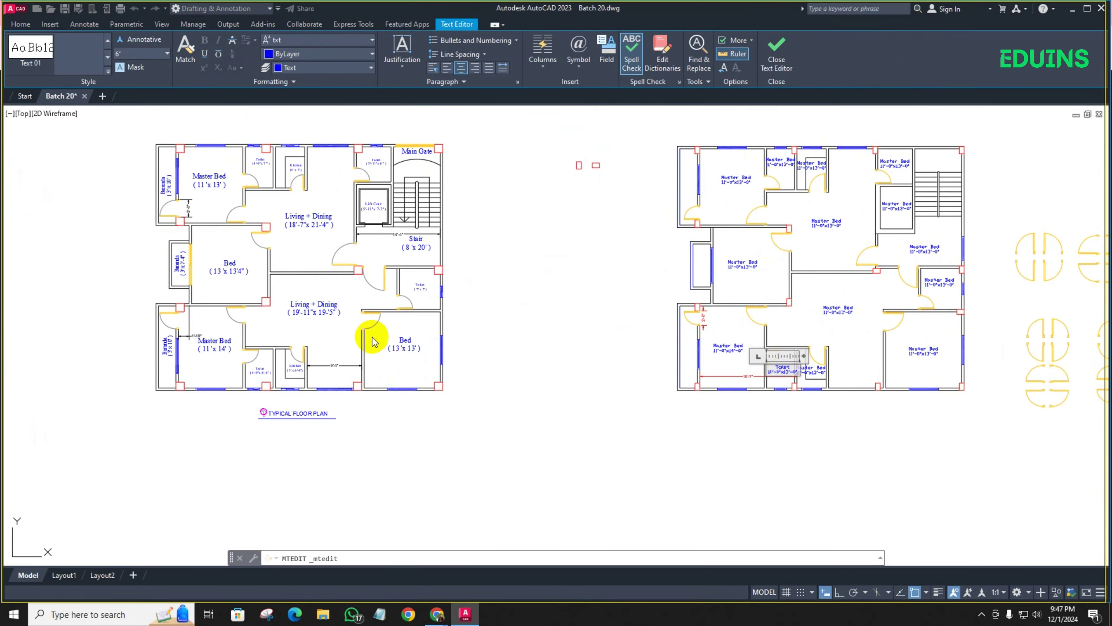
scroll(263, 372, "up", 6)
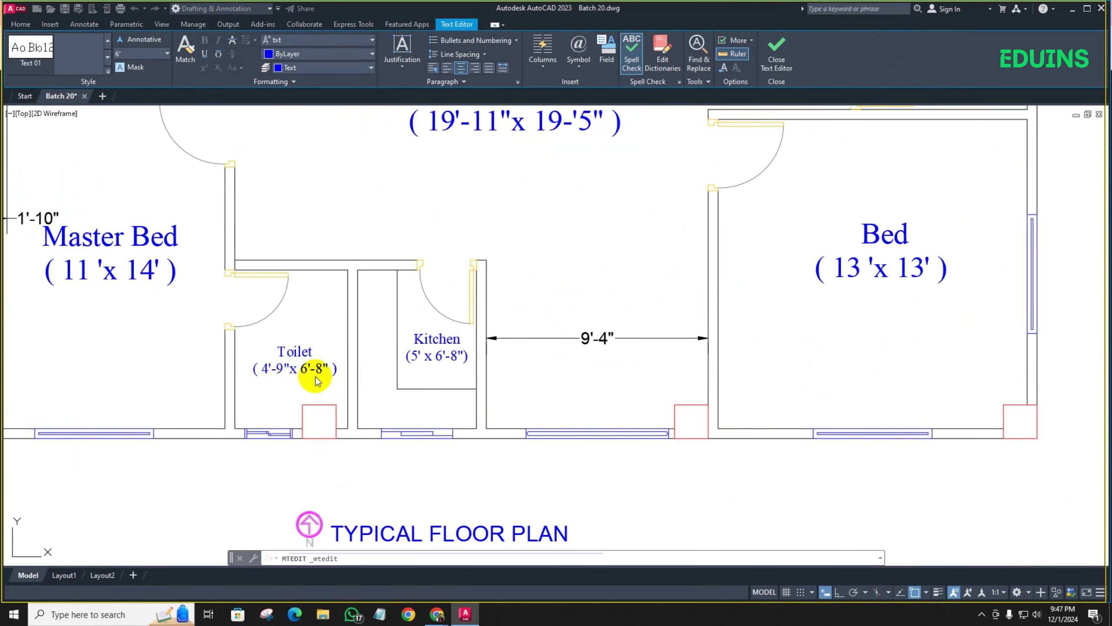
scroll(316, 379, "down", 5)
middle_click_drag(705, 385, 254, 343)
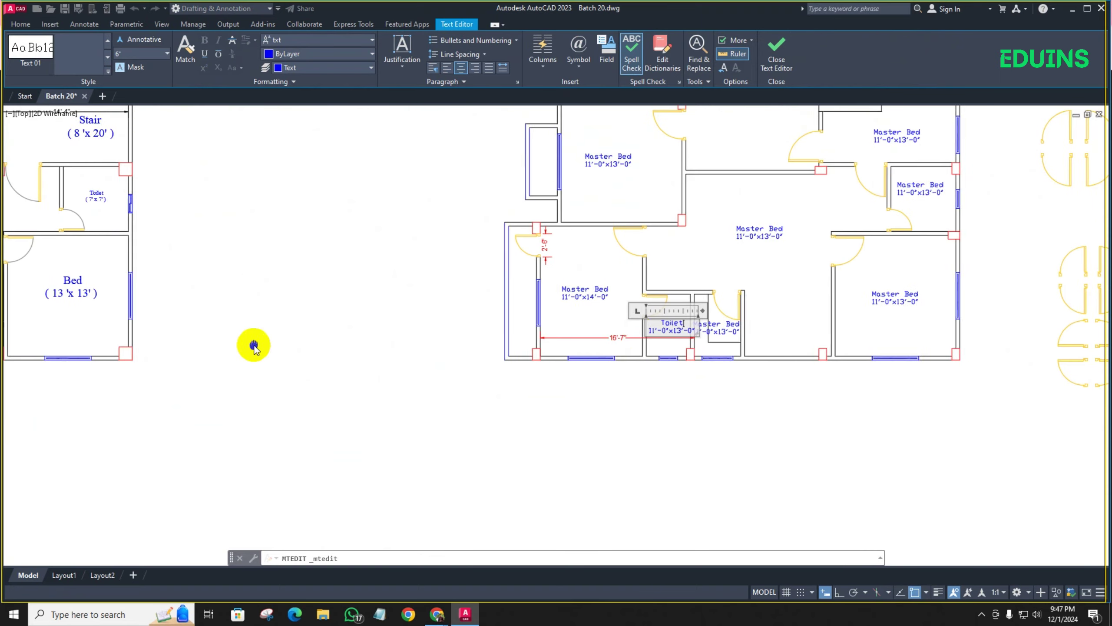
scroll(646, 323, "up", 4)
scroll(645, 323, "up", 4)
left_click_drag(661, 341, 643, 340)
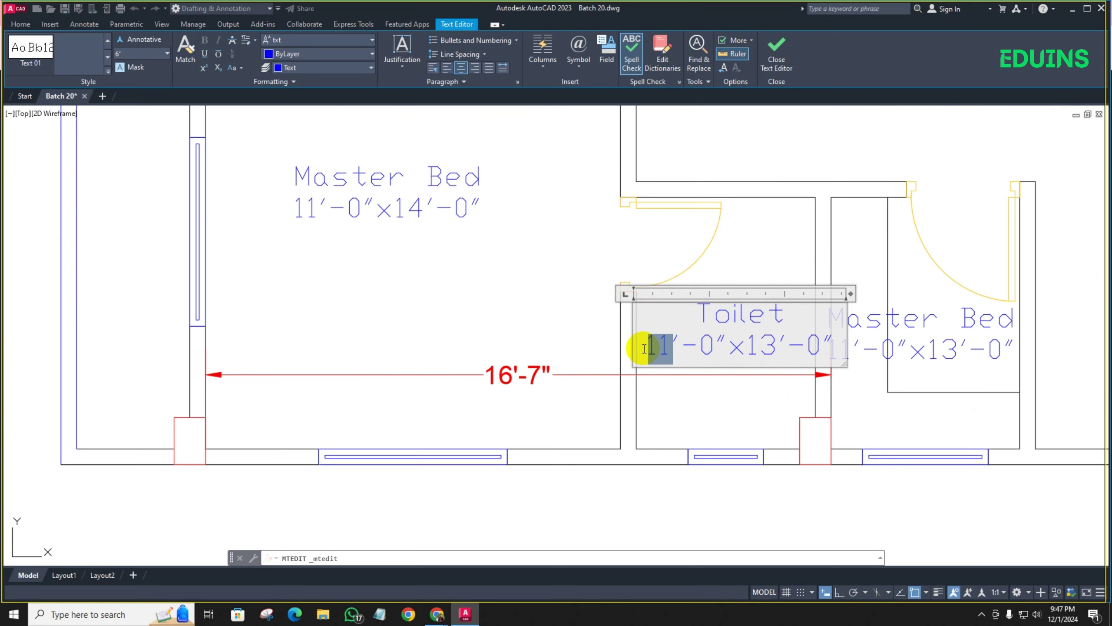
type("4")
left_click(701, 346)
type("9")
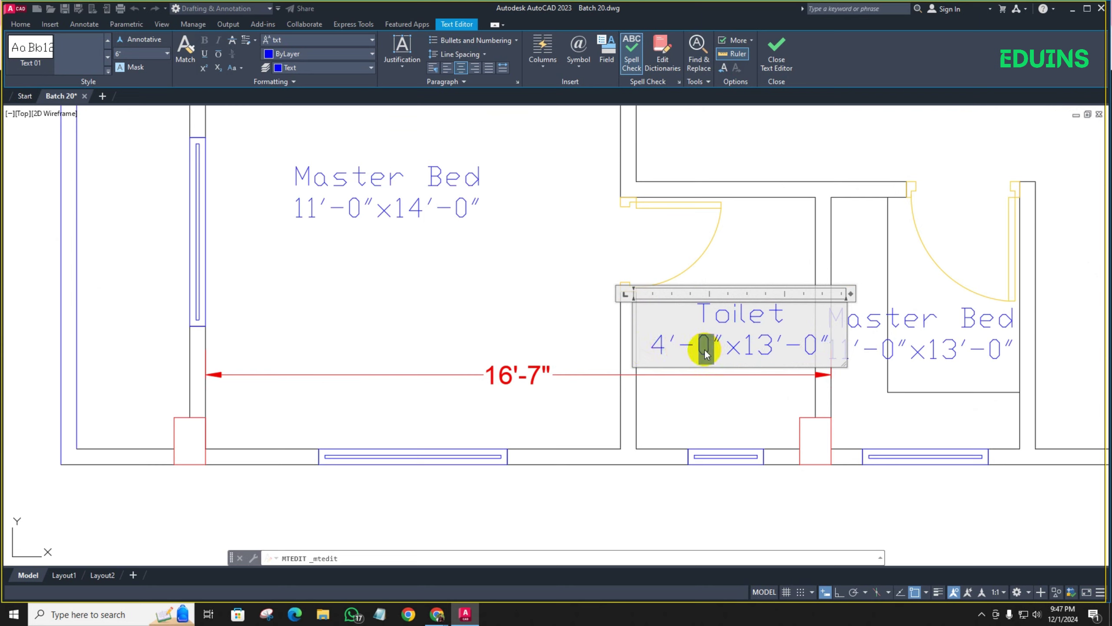
Set the second dimension in the Toilet label to 6'-8" and finish editing the text
left_click_drag(777, 346, 747, 346)
type("6'-")
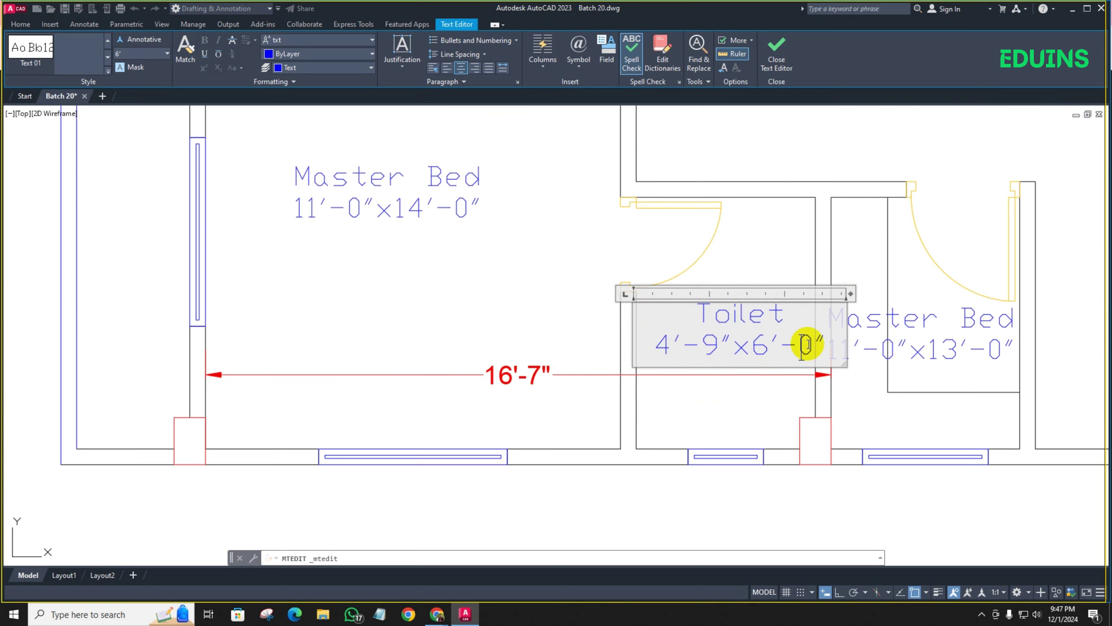
type("8")
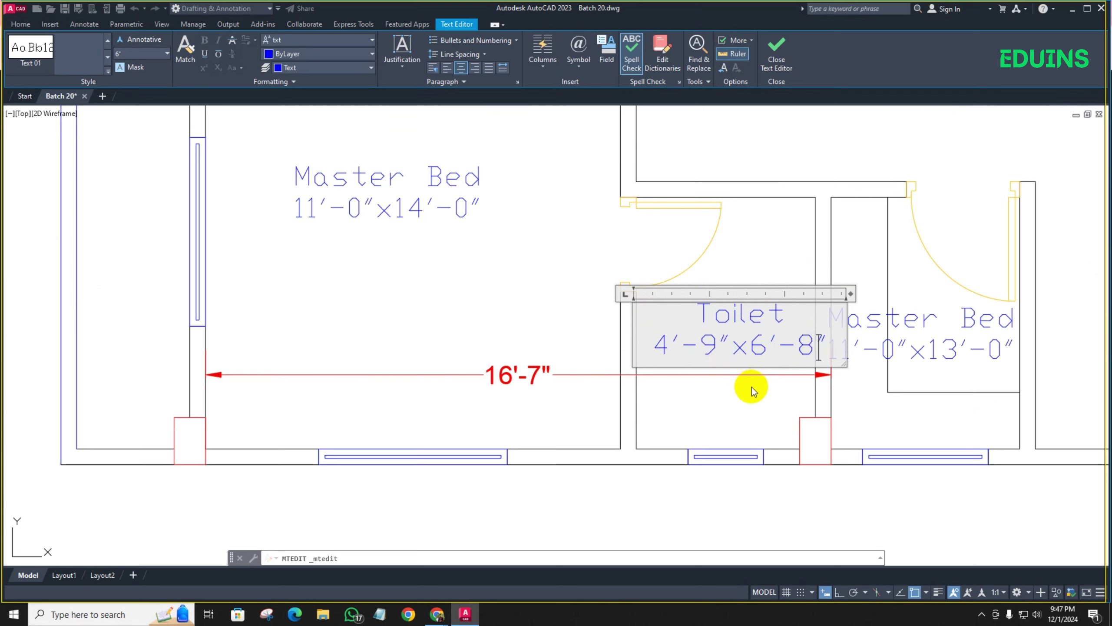
left_click(750, 390)
Move the Toilet label slightly to the left within the lower master bedroom's toilet
left_click(734, 341)
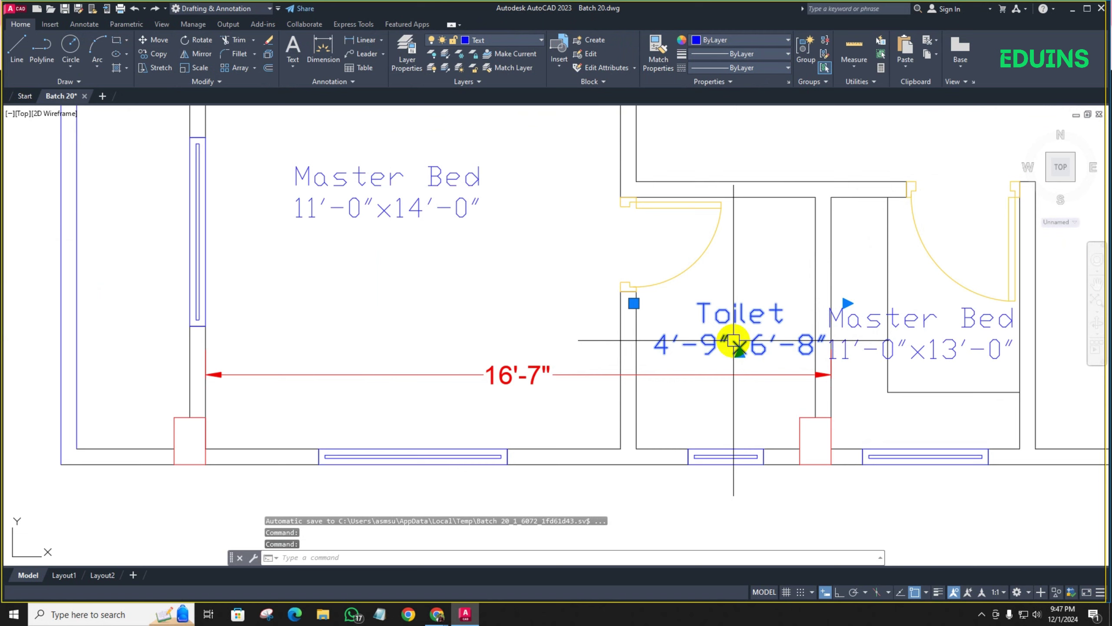
key("space")
scroll(734, 331, "up", 4)
scroll(739, 321, "up", 2)
left_click(738, 321)
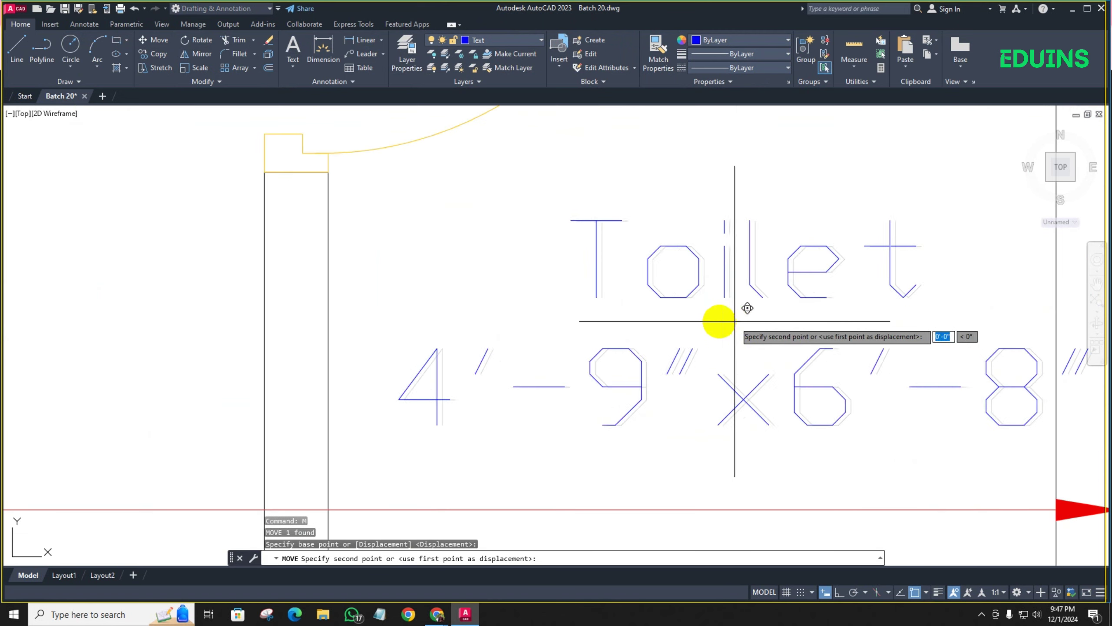
left_click(711, 321)
Rename the label in the lower kitchen as Kitechen
scroll(710, 321, "down", 5)
middle_click_drag(703, 323, 463, 333)
double_click(681, 340)
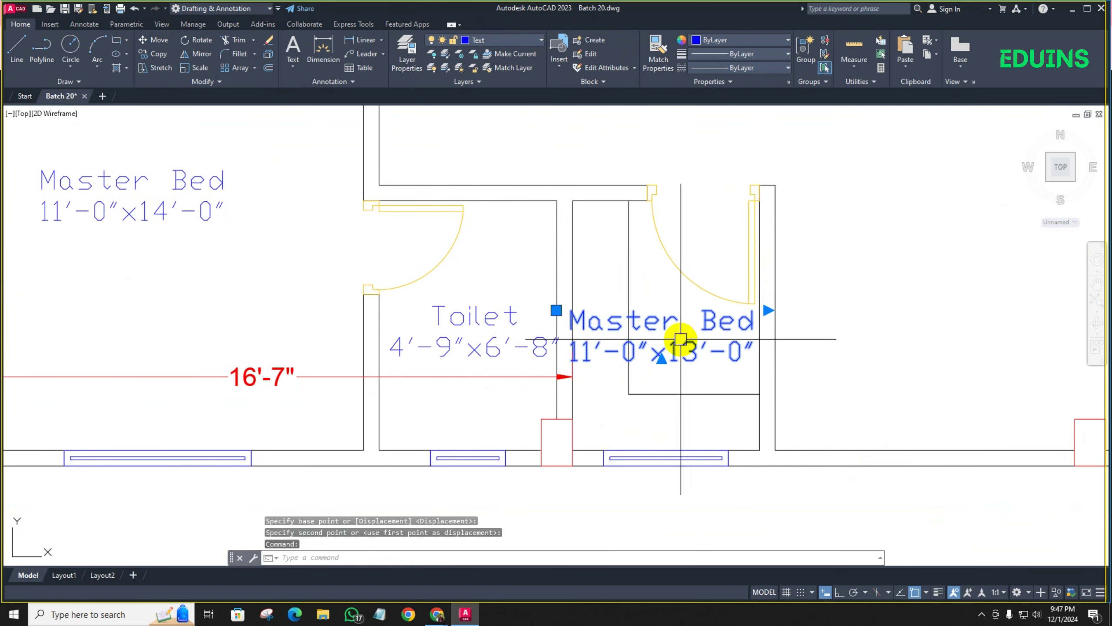
left_click_drag(753, 319, 568, 328)
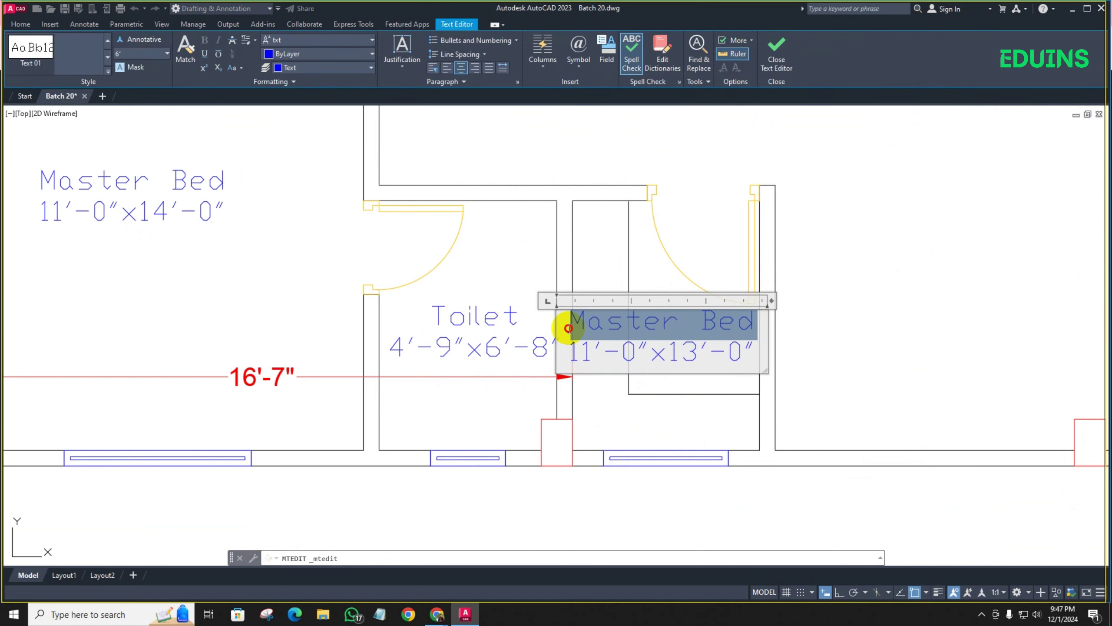
type("Kitchen")
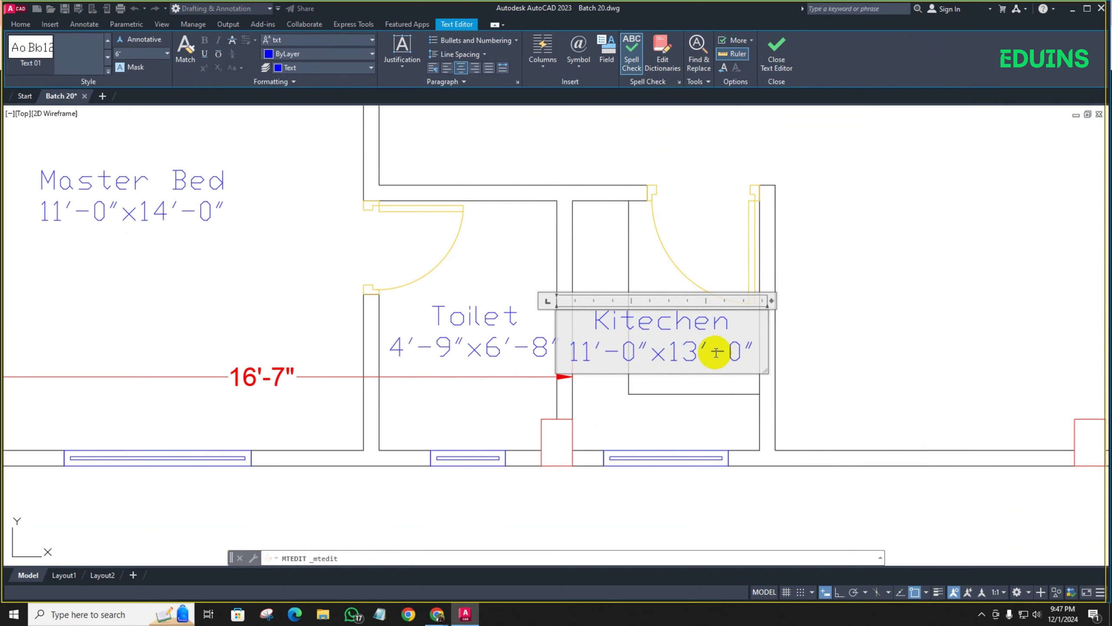
left_click(705, 244)
Move the lower kitchen's label slightly to the right, clear of the wall shared with the toilet
left_click(662, 354)
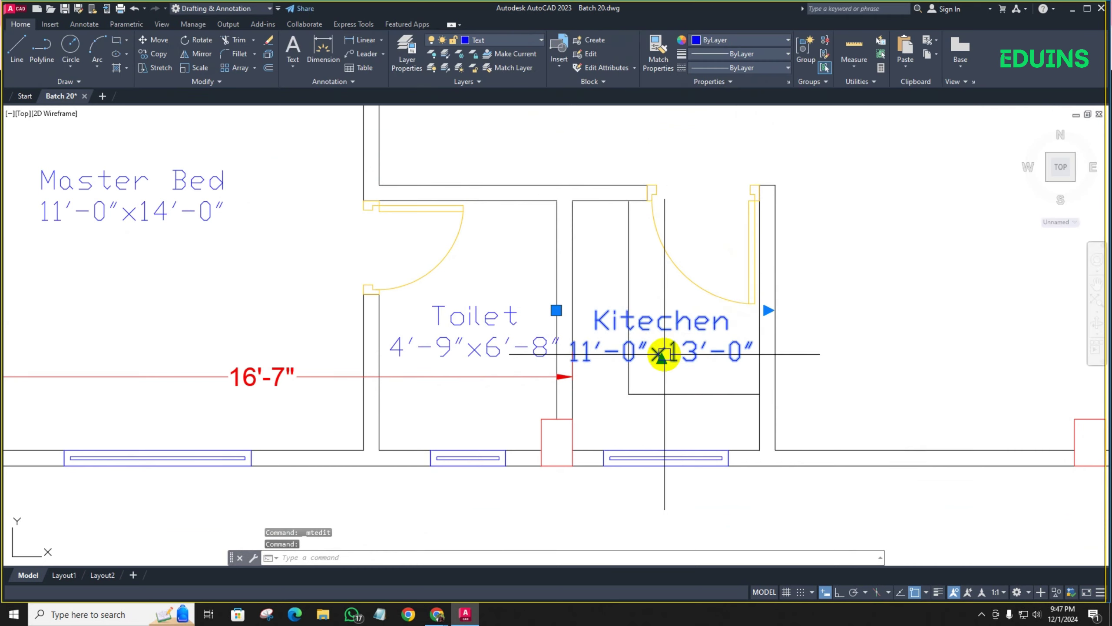
type("m")
key("Return")
scroll(650, 325, "up", 5)
left_click(651, 326)
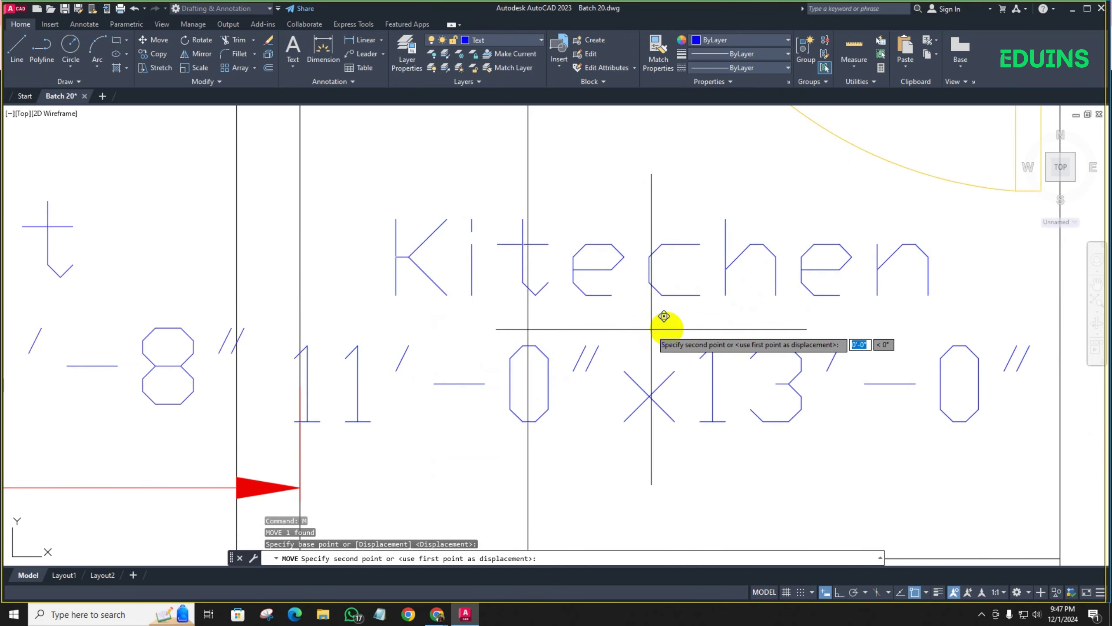
left_click(703, 317)
Set the text height of both lines of the lower kitchen's label to 4"
scroll(687, 328, "down", 8)
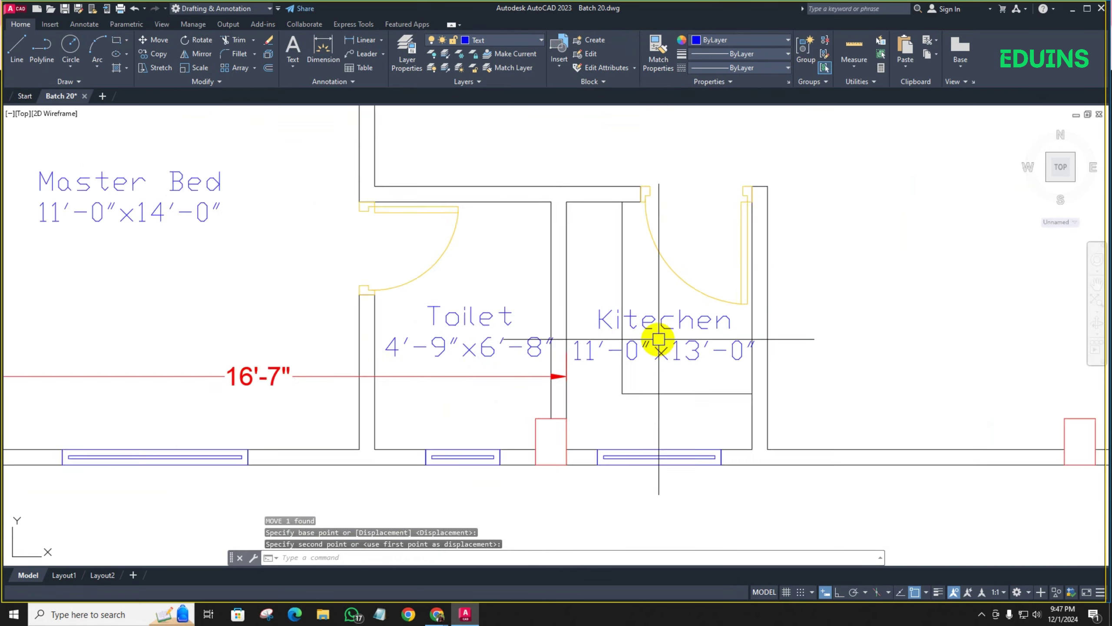
left_click(659, 327)
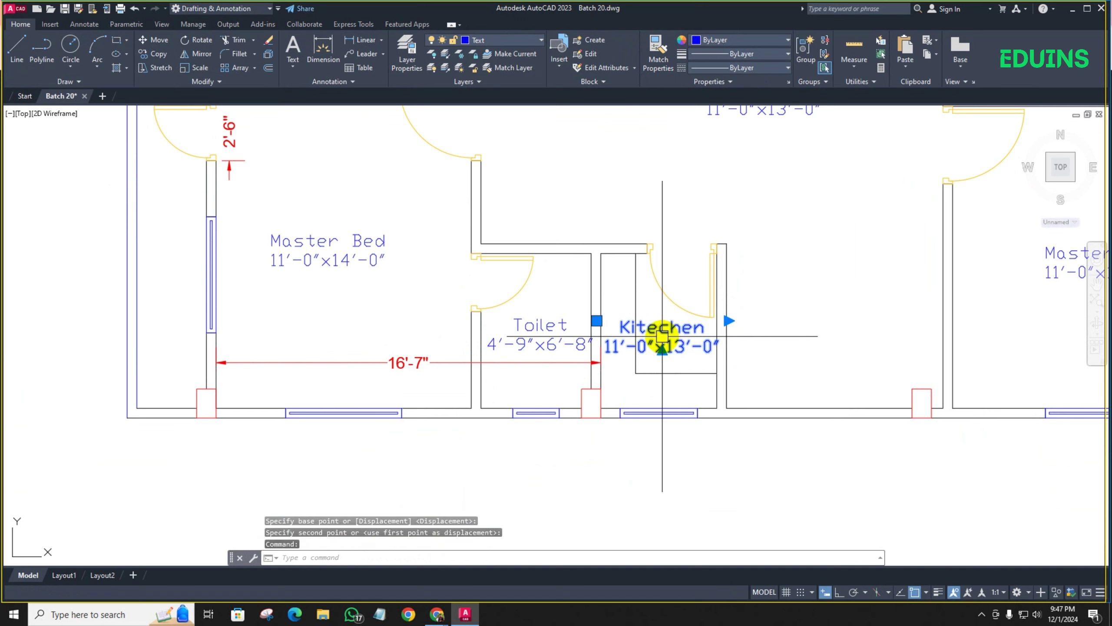
double_click(651, 335)
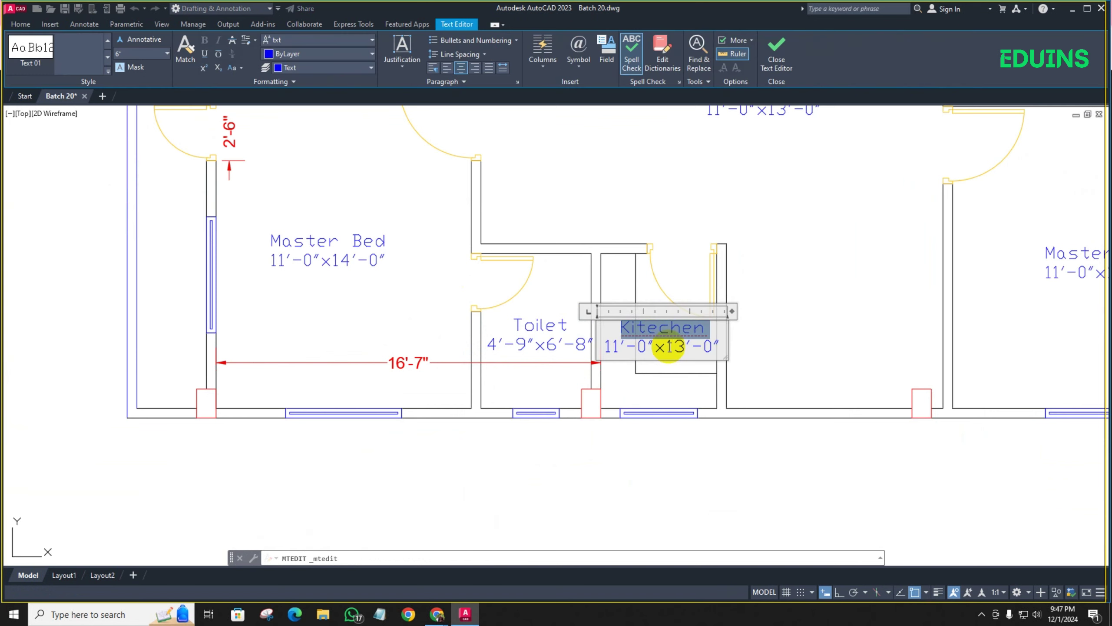
left_click(163, 53)
type("4")
key("Return")
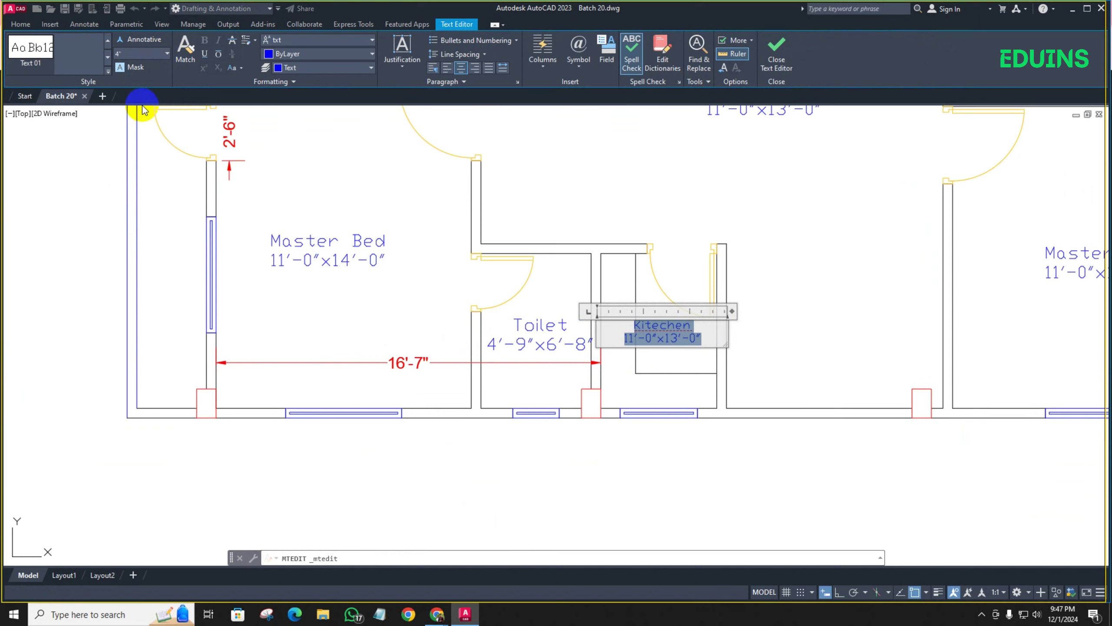
left_click(445, 274)
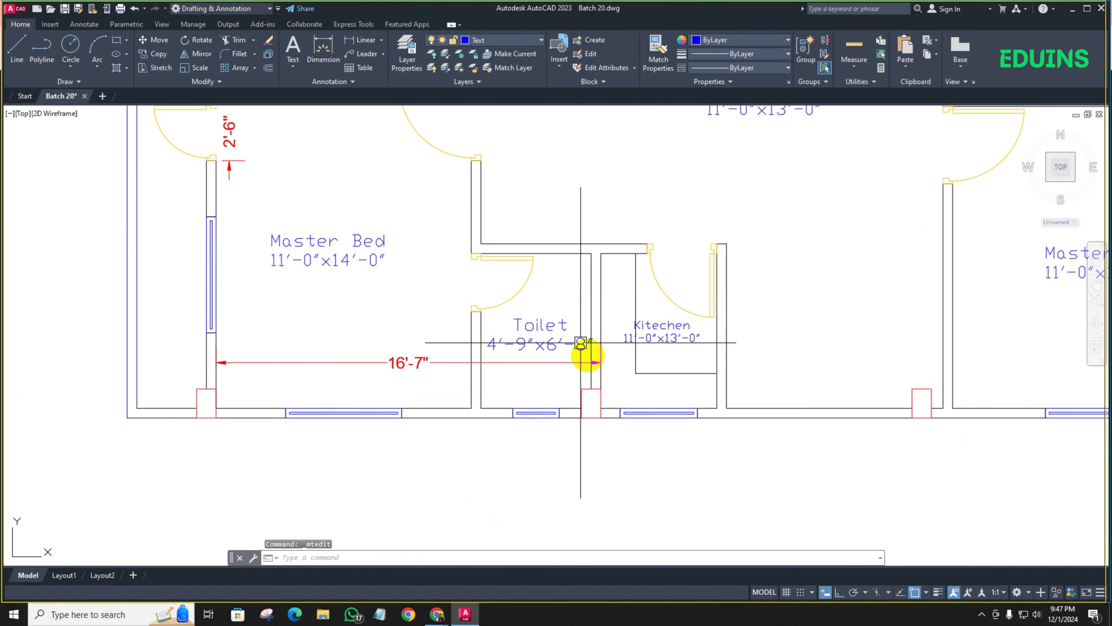
Set the text height of the whole Toilet label beside the lower kitchen to 4"
left_click(539, 324)
double_click(539, 333)
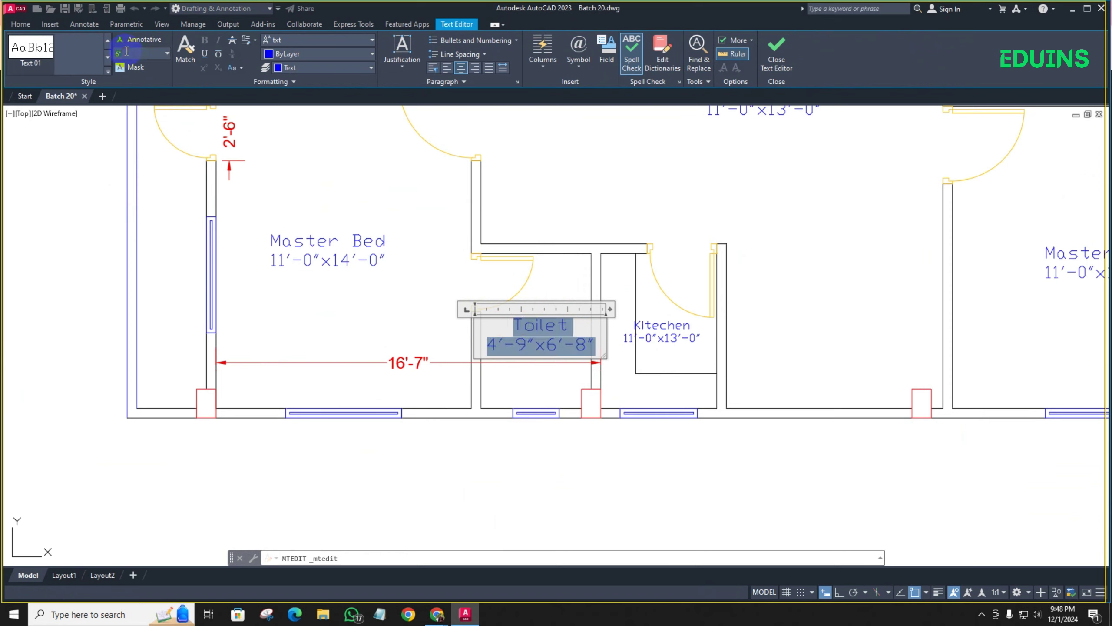
key("Return")
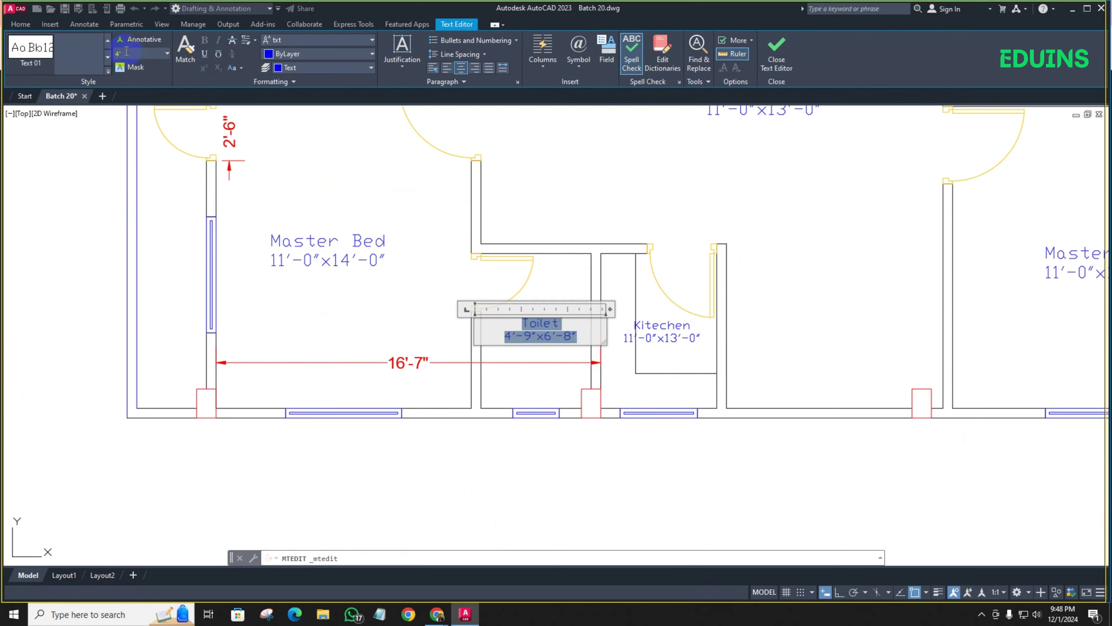
left_click(381, 322)
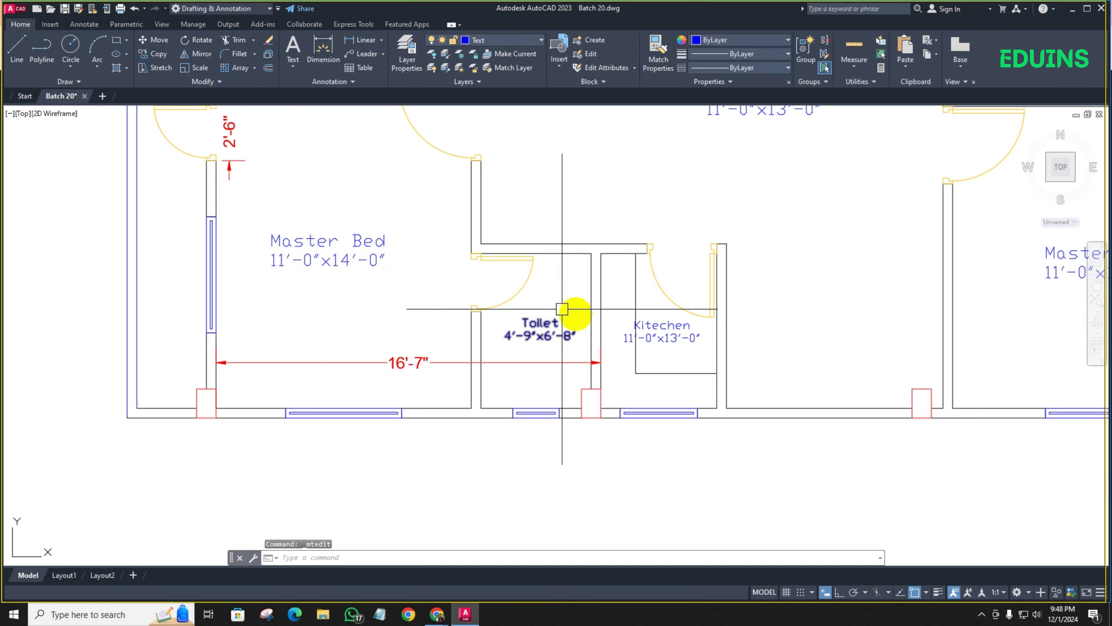
Delete the 16'-7" dimension that crosses the lower master bedroom and its toilet
scroll(689, 350, "up", 2)
scroll(689, 350, "down", 2)
middle_click_drag(653, 348, 521, 330)
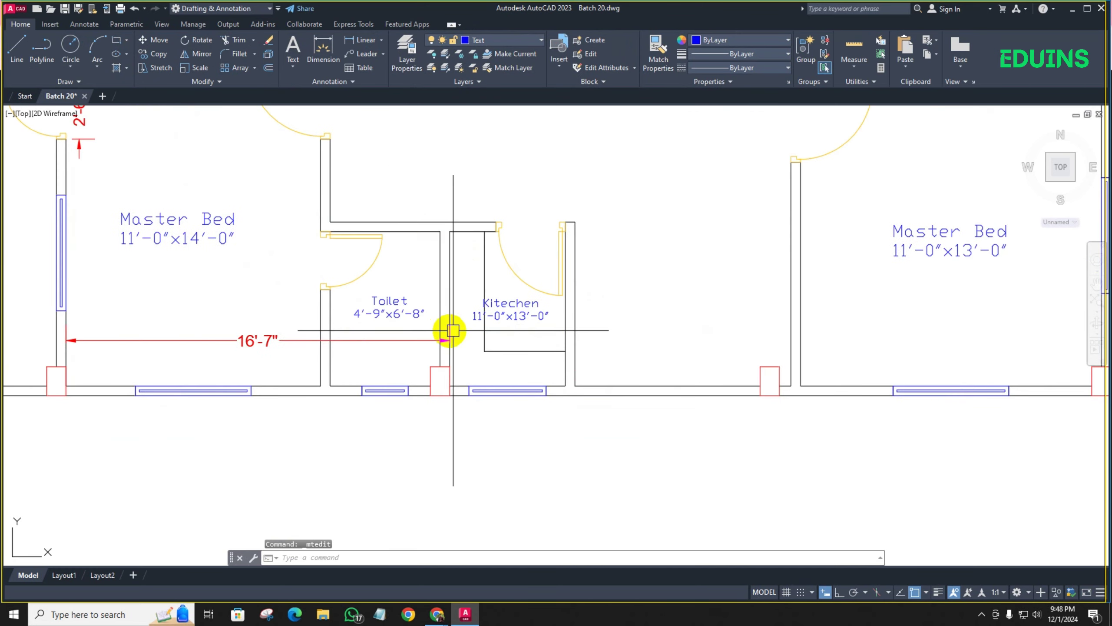
left_click(391, 340)
key("Delete")
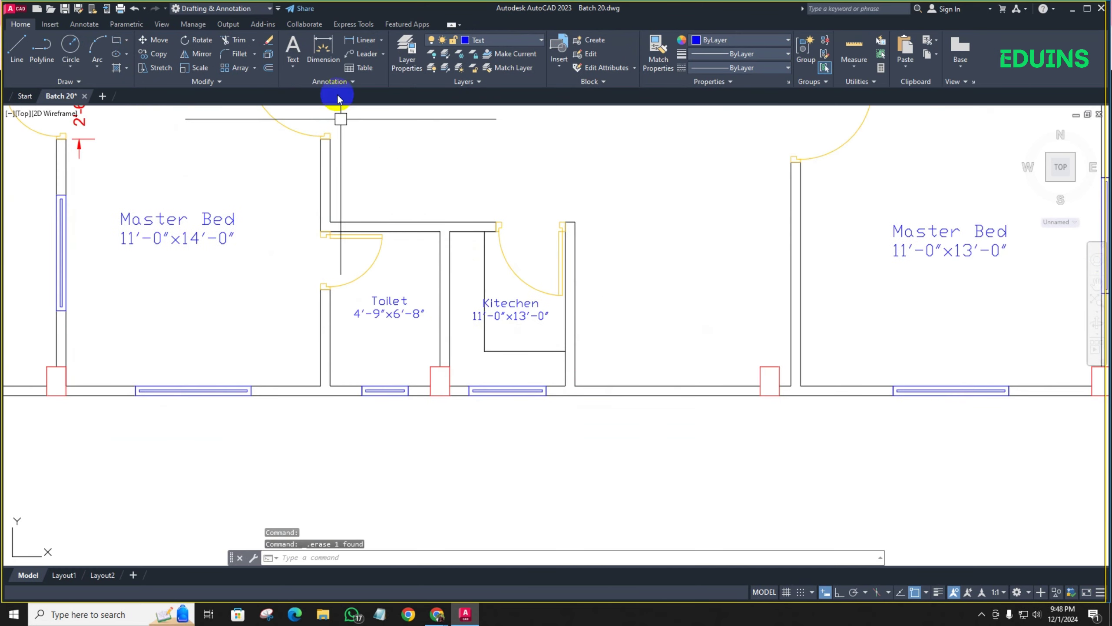
Add a horizontal linear dimension across the lower toilet between its side walls
left_click(360, 40)
left_click(331, 336)
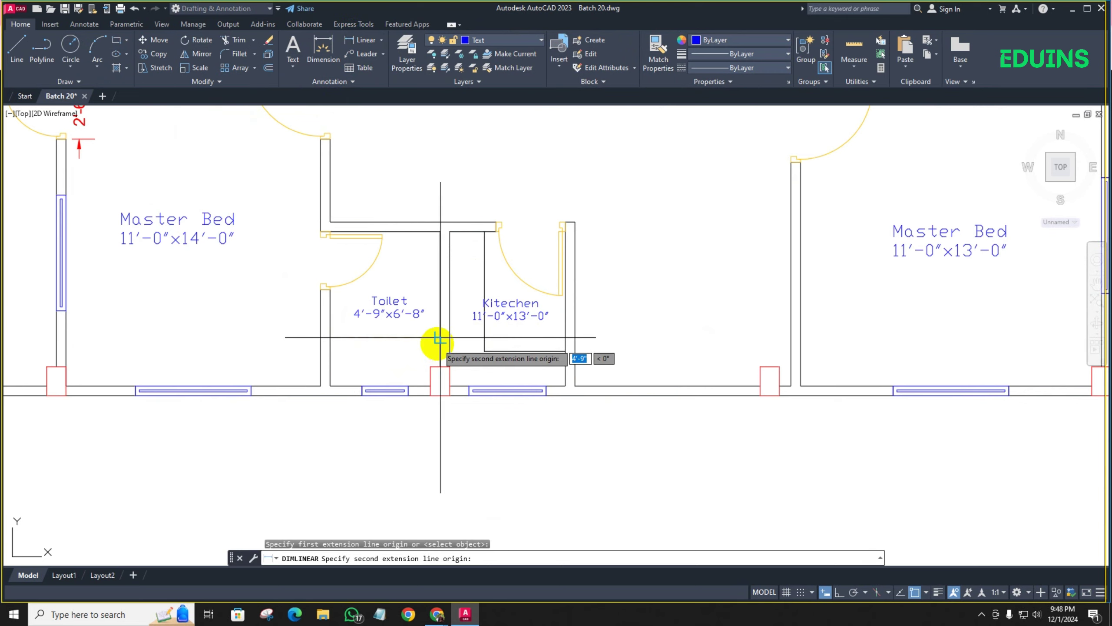
left_click(439, 338)
left_click(437, 340)
Add a vertical linear dimension in the lower toilet from its upper wall to the outer wall
key("Return")
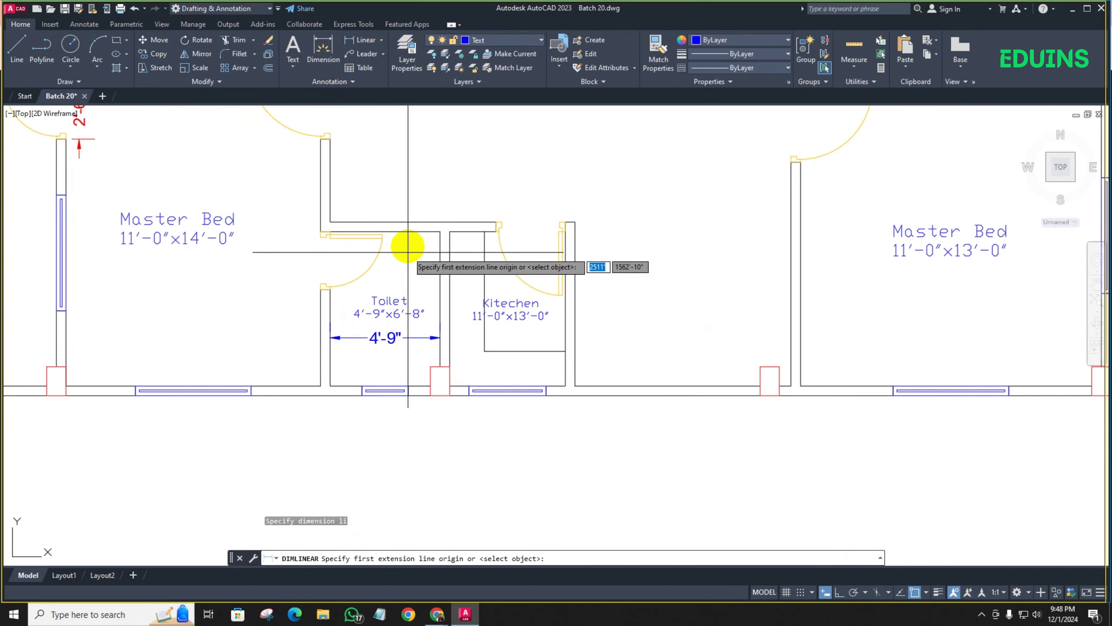
left_click(414, 232)
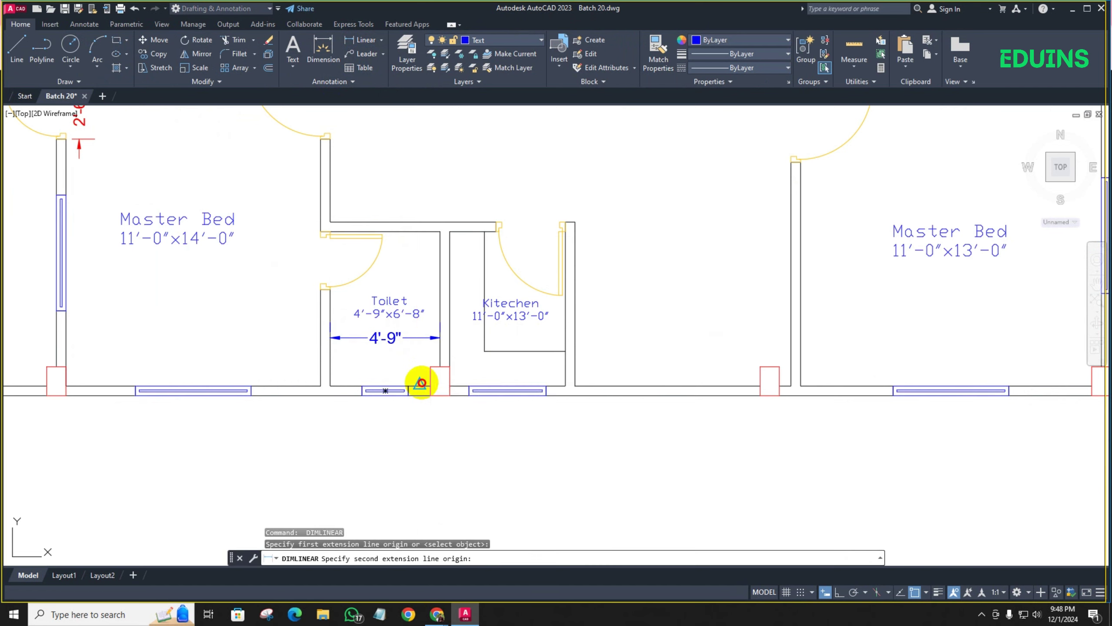
left_click(425, 382)
left_click(425, 381)
key("Return")
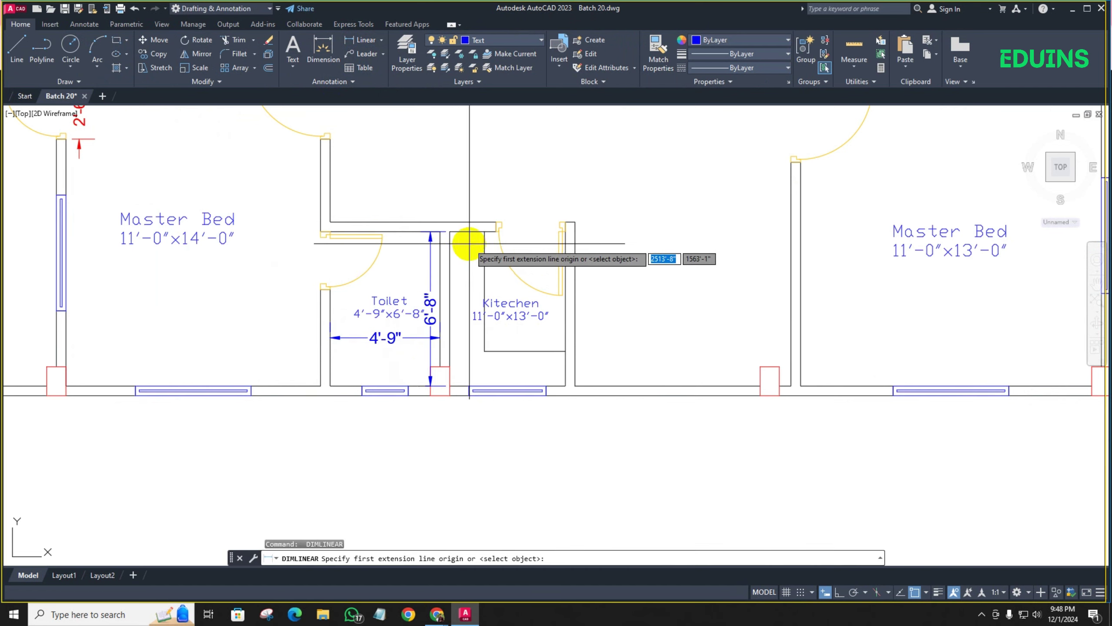
Add a horizontal linear dimension across the lower kitchen between its side walls
left_click(447, 280)
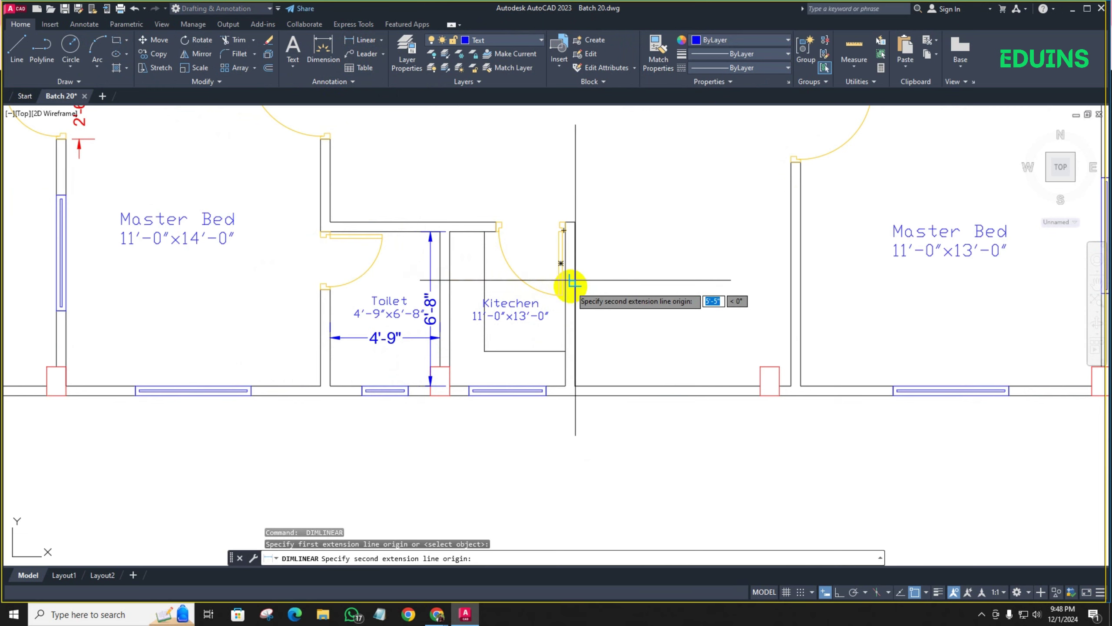
scroll(569, 283, "up", 3)
left_click(554, 274)
left_click(550, 289)
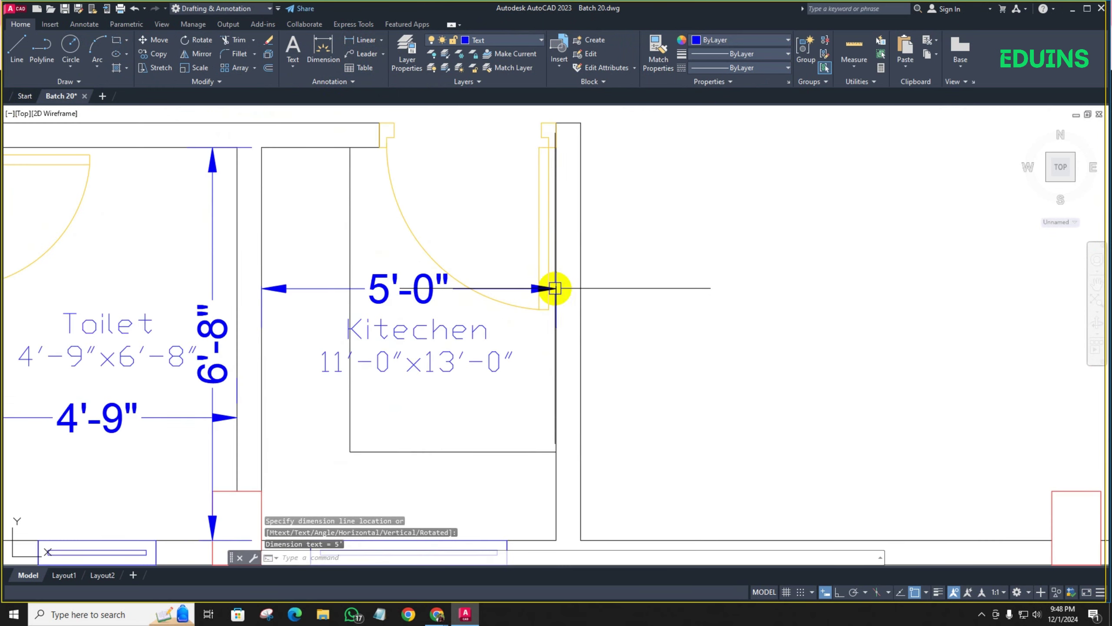
Change the size in the lower kitchen label to 5'-0"x6'-8"
scroll(543, 309, "down", 2)
scroll(503, 324, "up", 2)
middle_click_drag(435, 371, 439, 350)
left_click(388, 329)
double_click(388, 329)
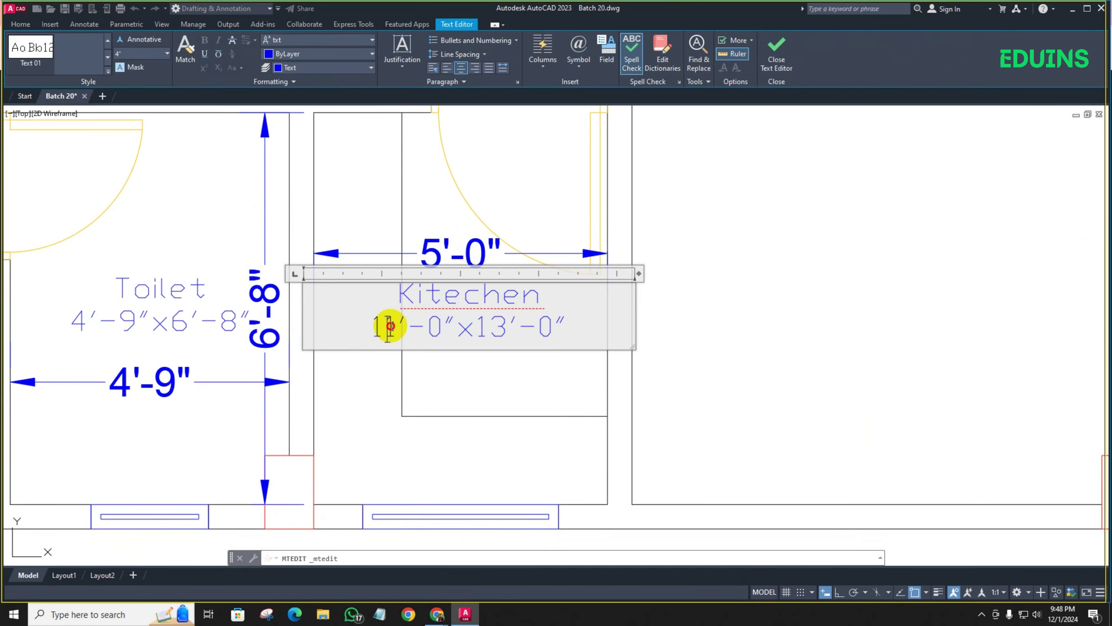
type("5")
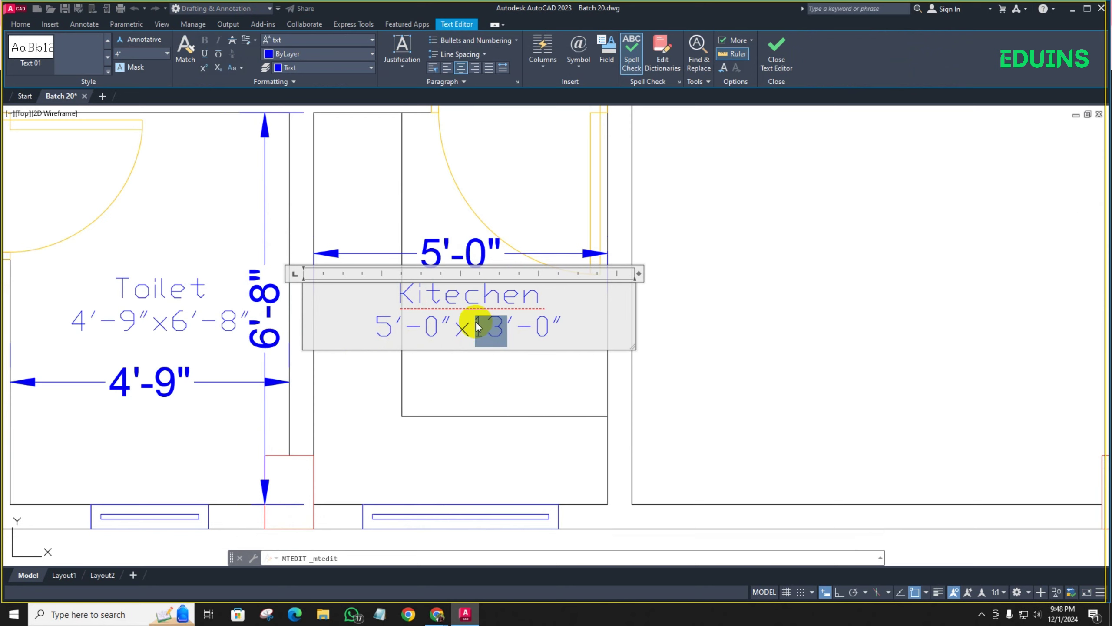
type("6")
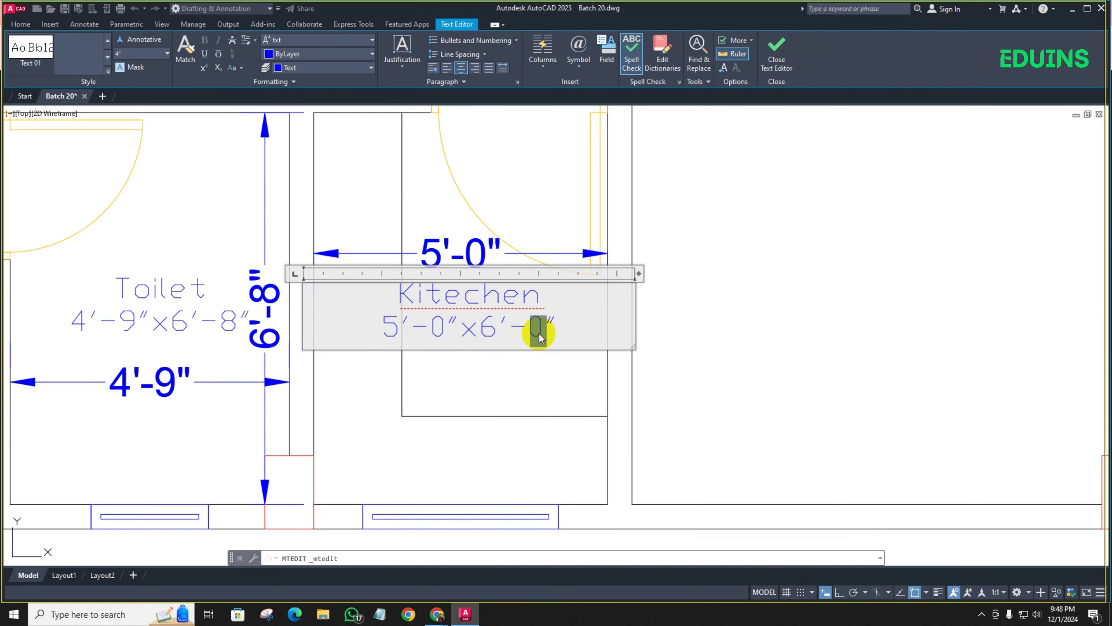
type("8")
left_click(514, 372)
Move the lower kitchen label slightly to the right so it sits inside the counter line
scroll(491, 346, "down", 2)
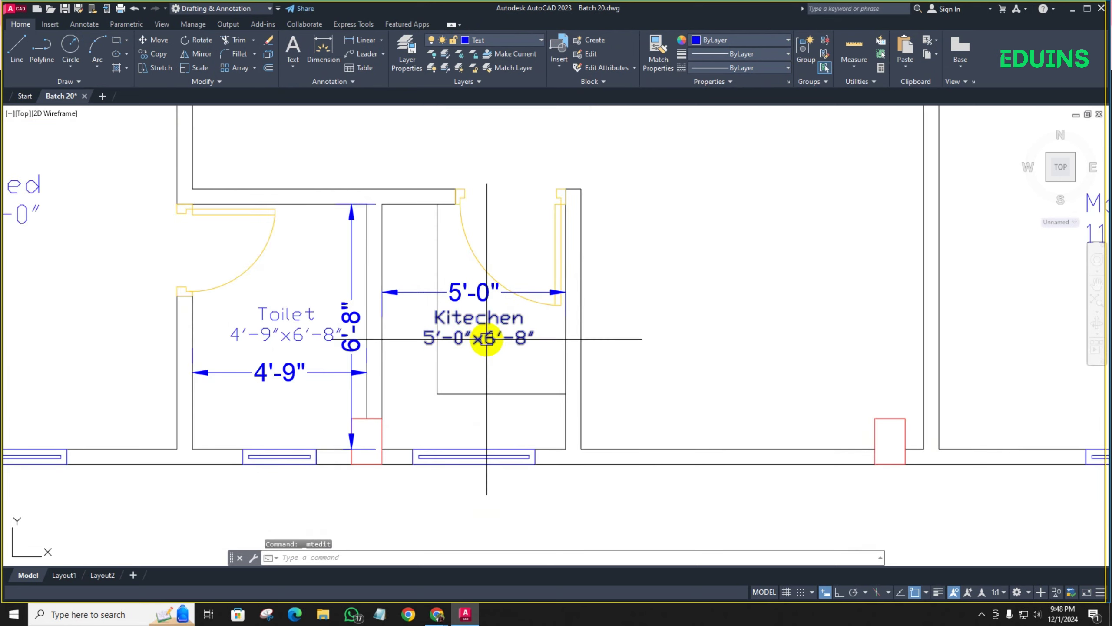
left_click(487, 339)
type("M")
key("Return")
scroll(460, 353, "up", 6)
left_click(445, 358)
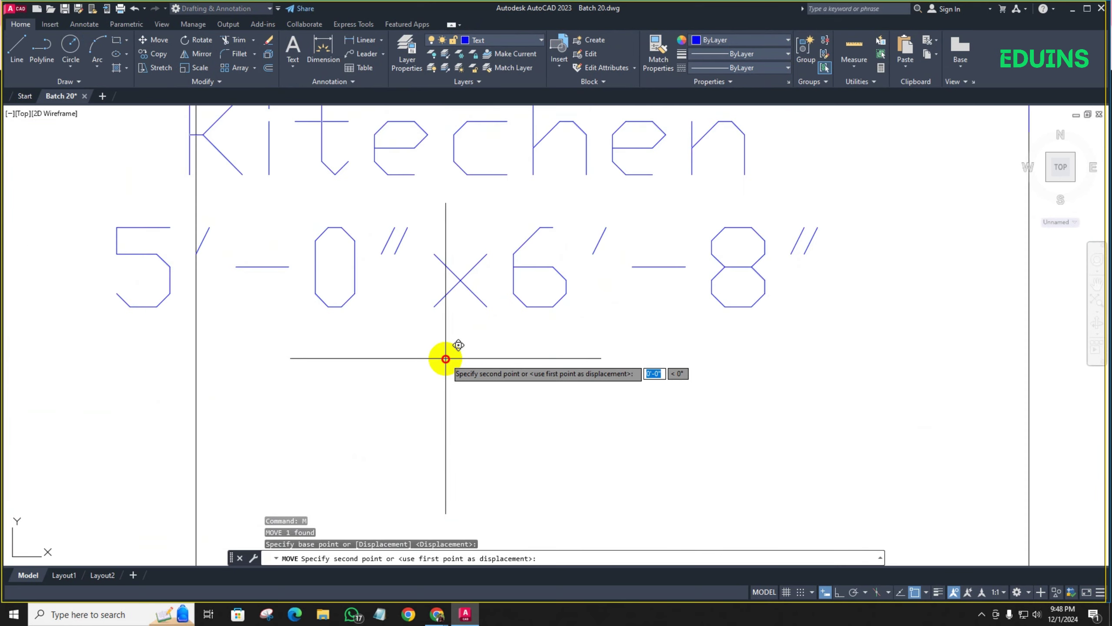
left_click(558, 357)
scroll(556, 372, "down", 8)
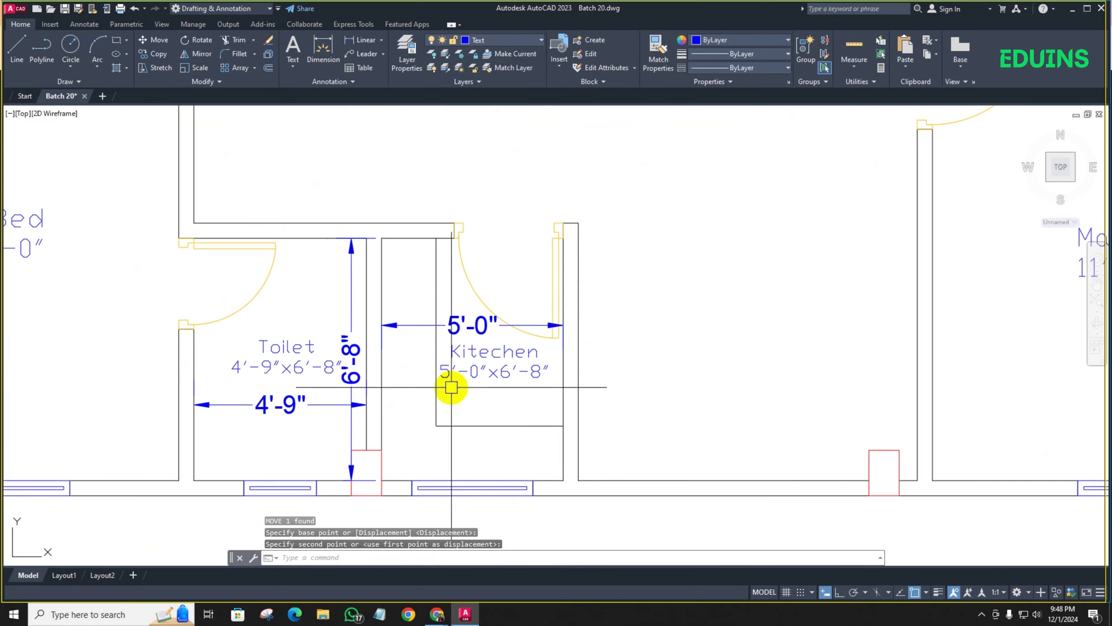
Delete the three linear dimensions in the lower toilet and kitchen
left_click(417, 318)
left_click(350, 330)
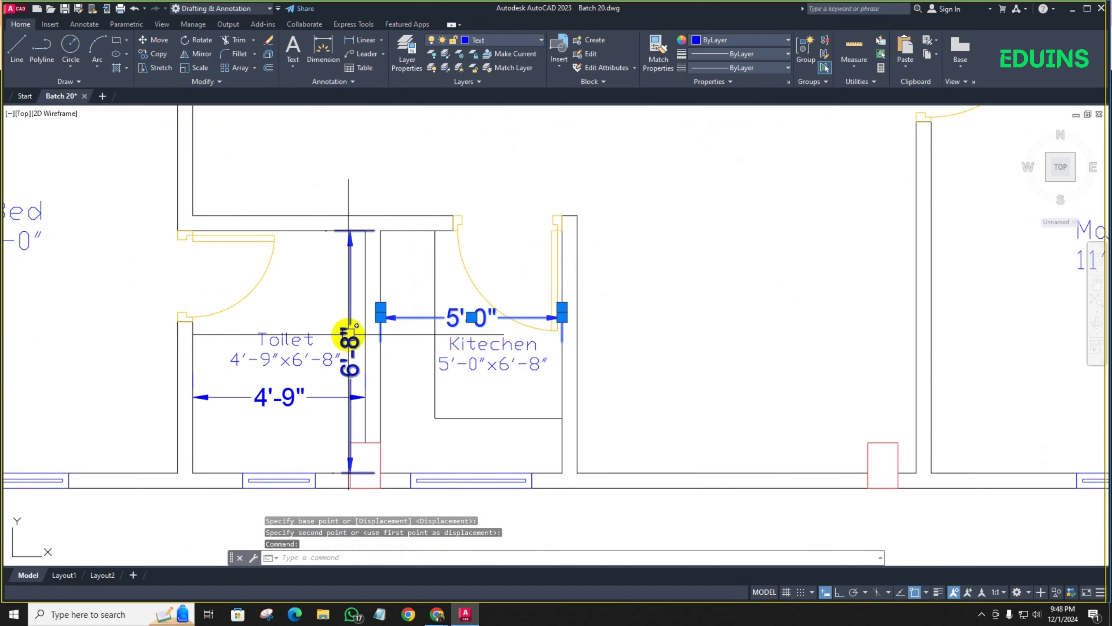
left_click(310, 394)
key("Delete")
scroll(438, 381, "down", 5)
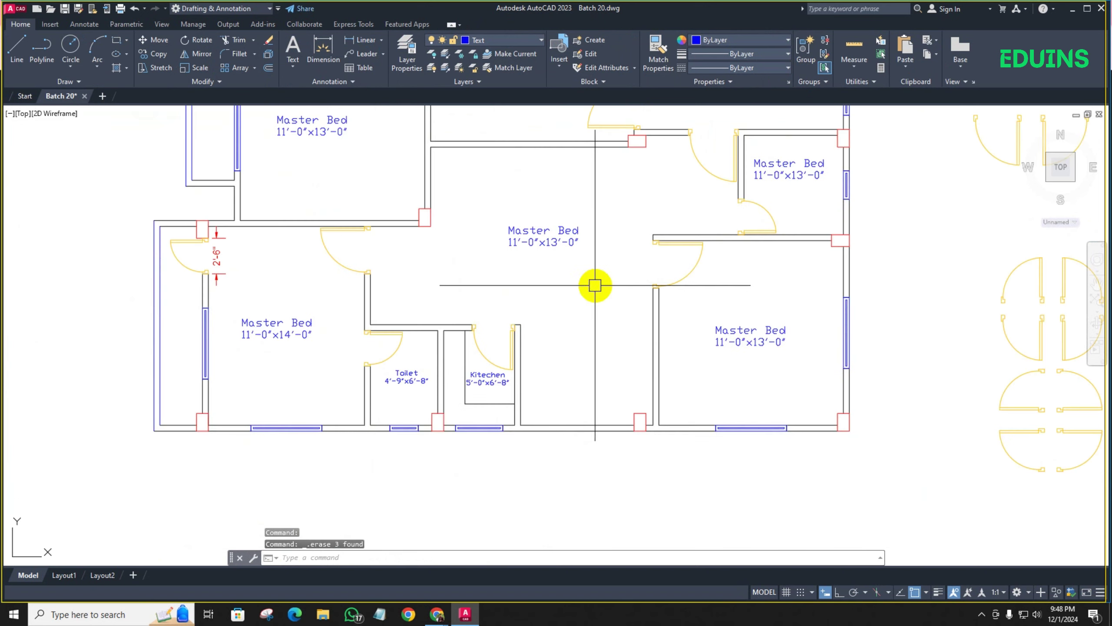
Measure the lower-right bedroom with the quick Measure tool, including its enclosed area
left_click(847, 50)
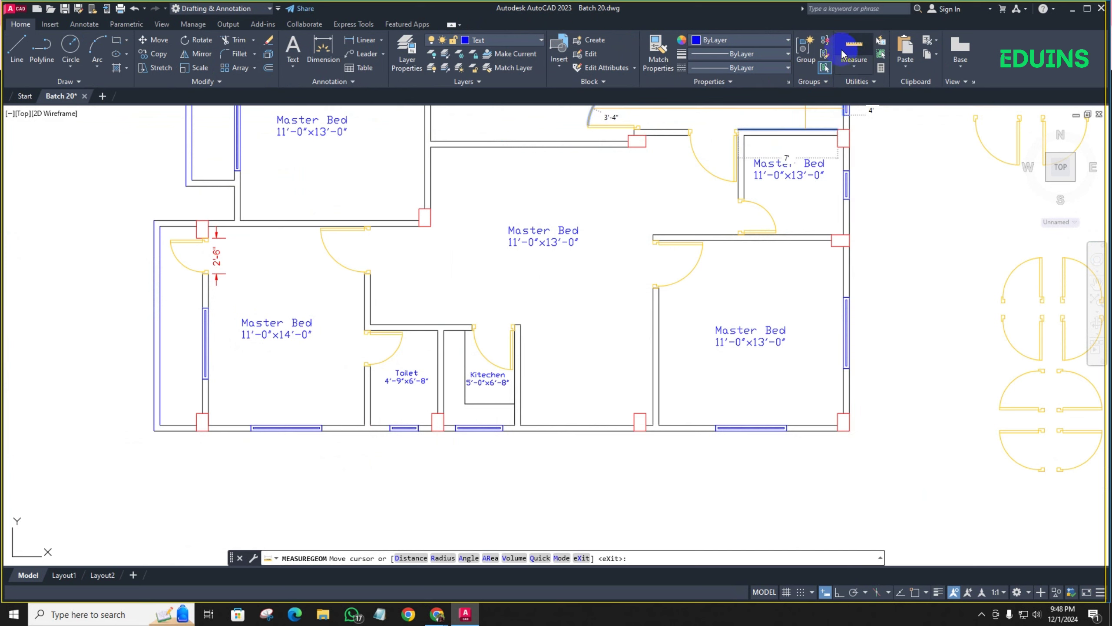
left_click(757, 296)
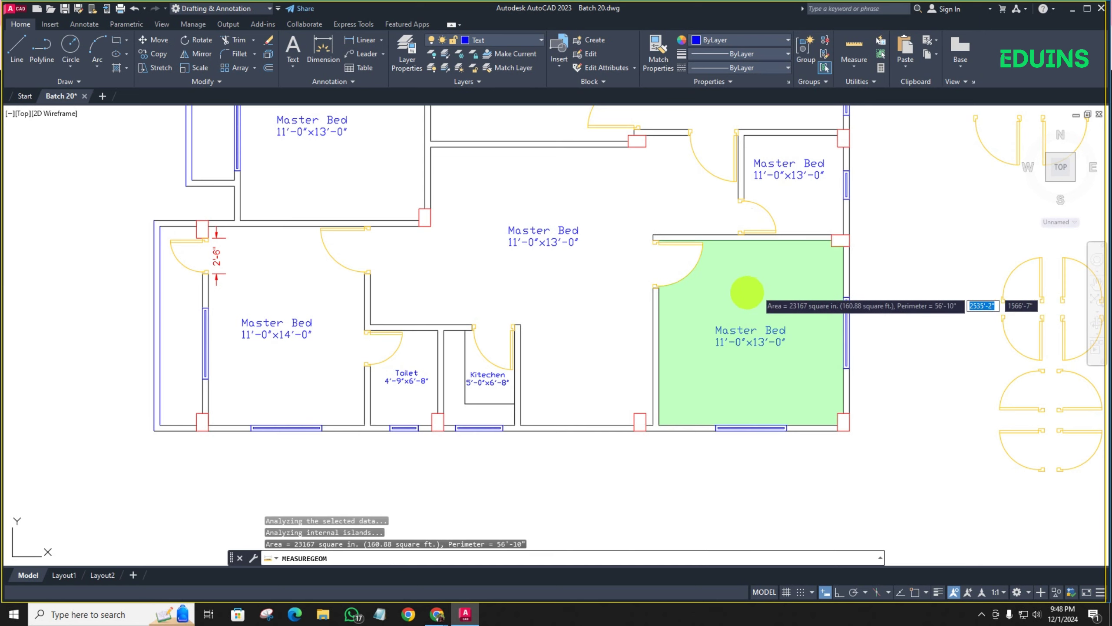
key("Escape")
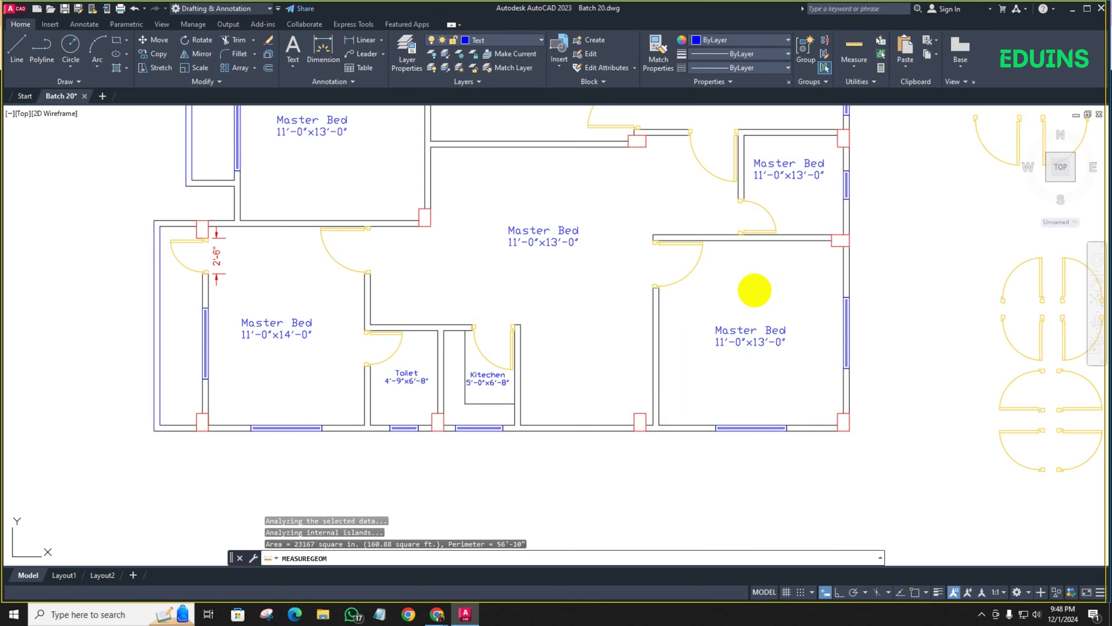
key("Escape")
Change the size in the lower-right Master Bed label to 13'-0"x13'-0"
left_click(738, 333)
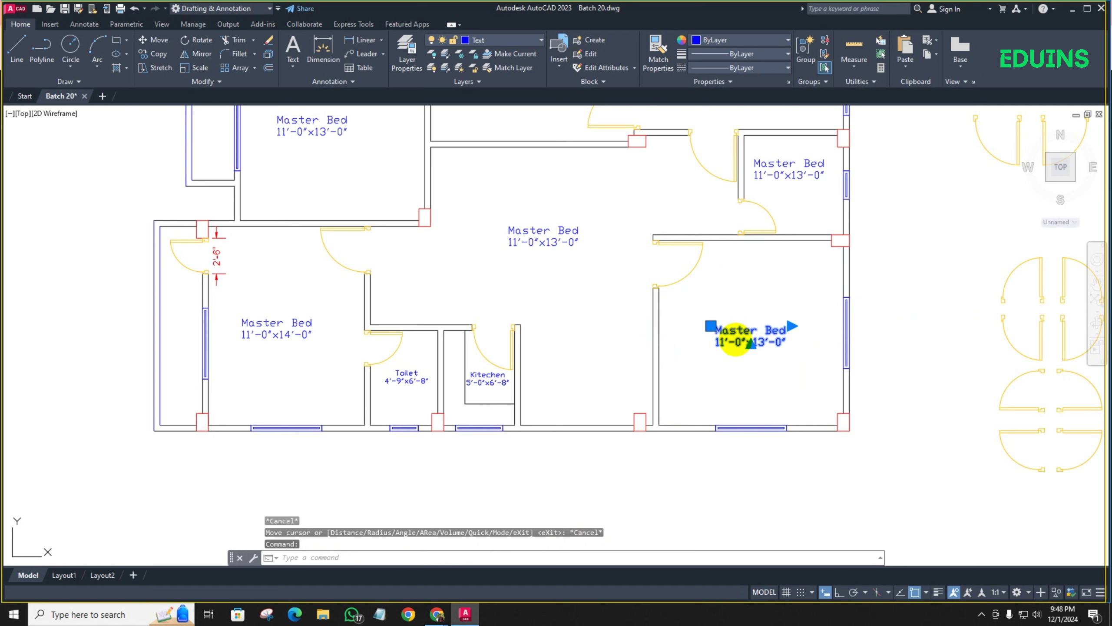
double_click(734, 343)
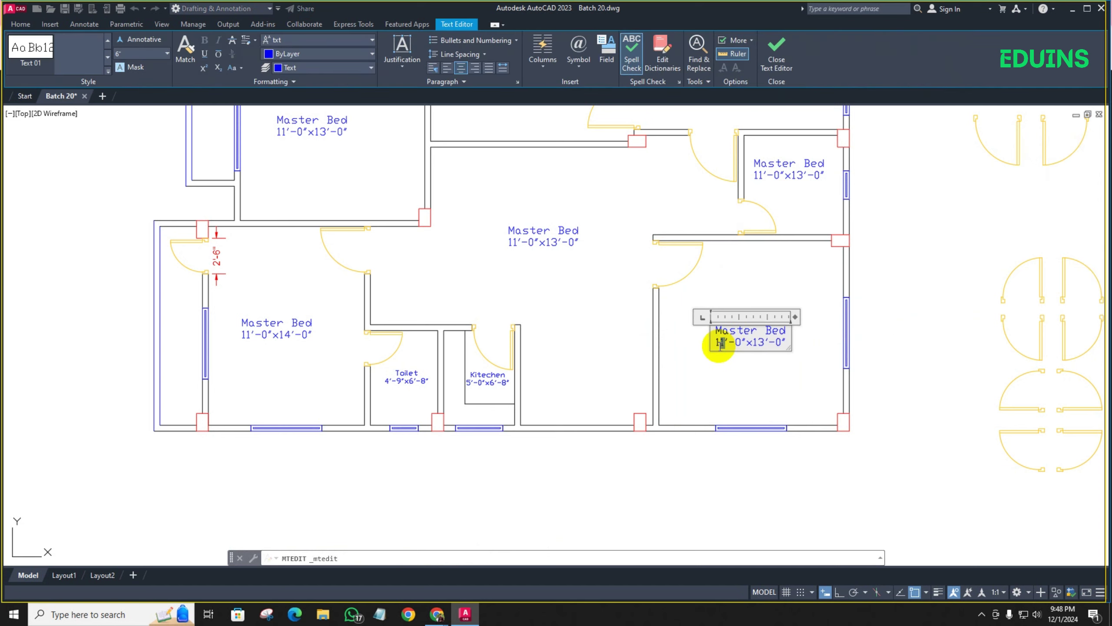
left_click(710, 364)
Measure the inside width and height of the small room above the lower-right master bedroom
scroll(710, 298, "down", 2)
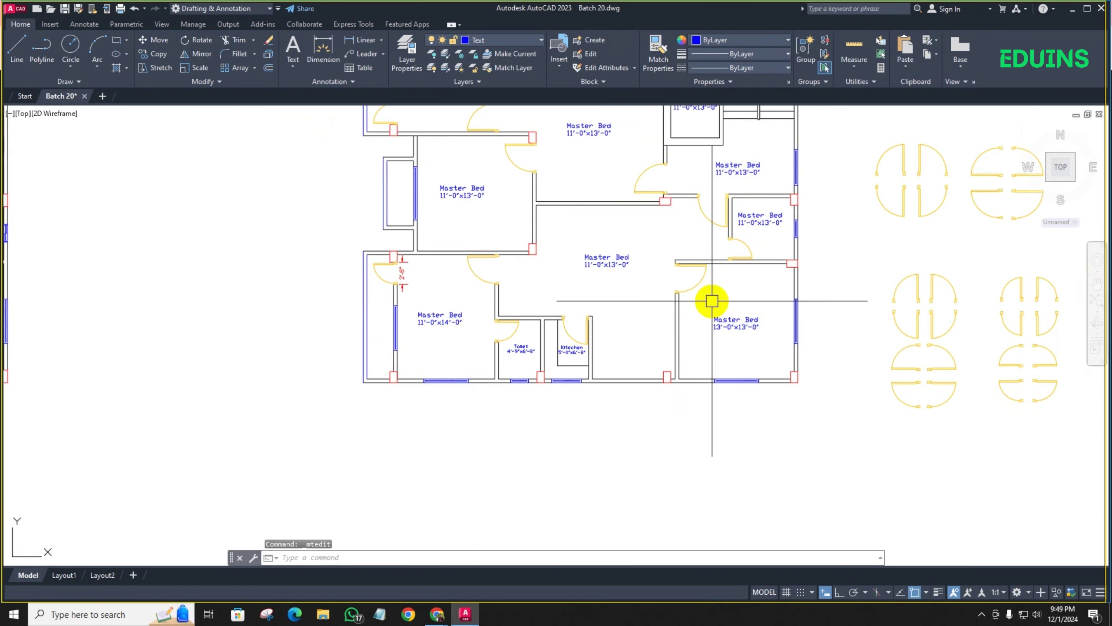
scroll(665, 318, "up", 5)
middle_click_drag(718, 260, 665, 298)
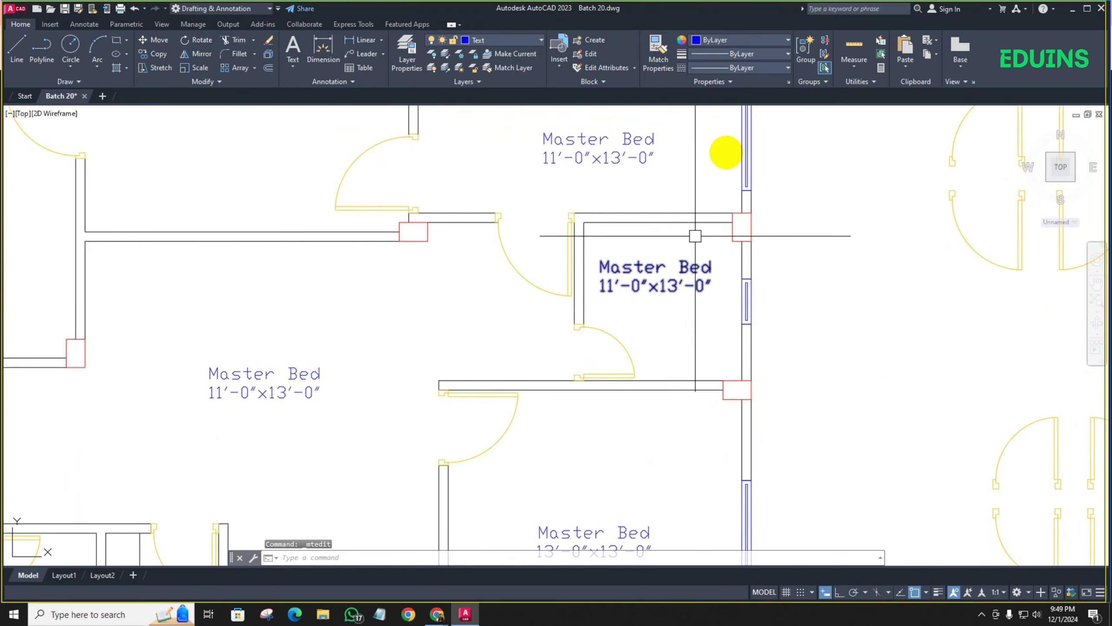
left_click(849, 60)
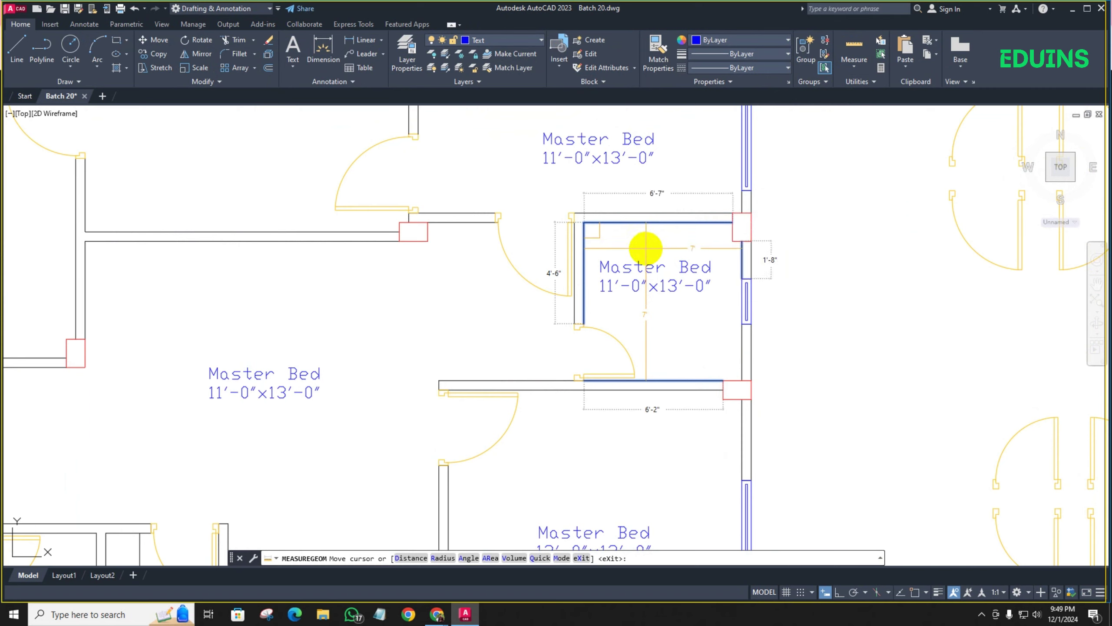
key("Escape")
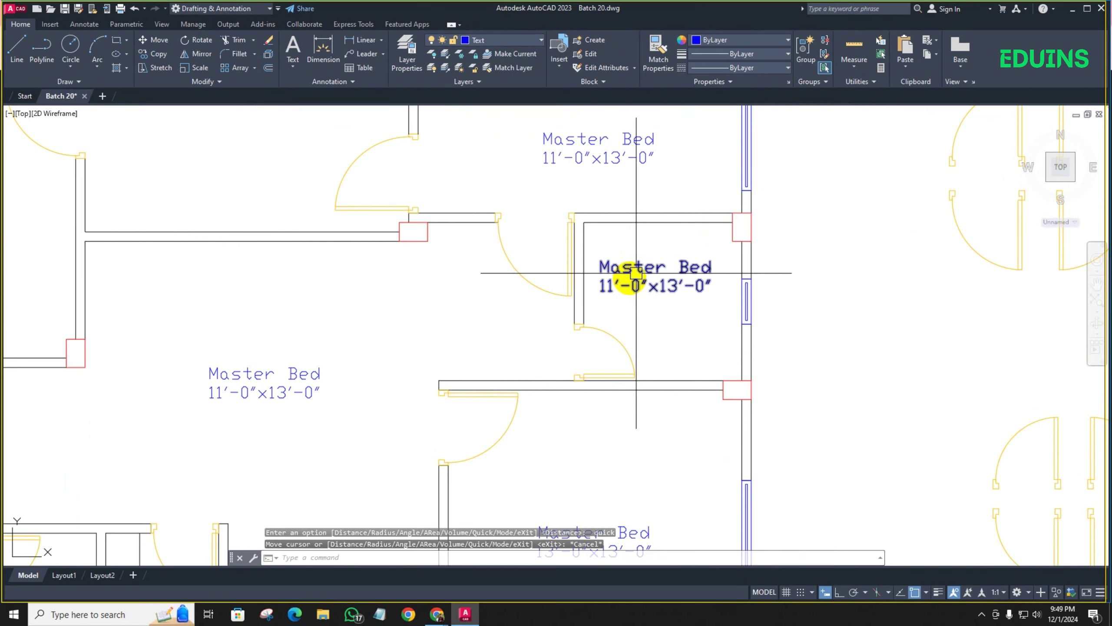
Relabel the small room above the lower-right master bedroom as Toilet with the size 7'-0"x7'-0"
double_click(625, 265)
double_click(645, 274)
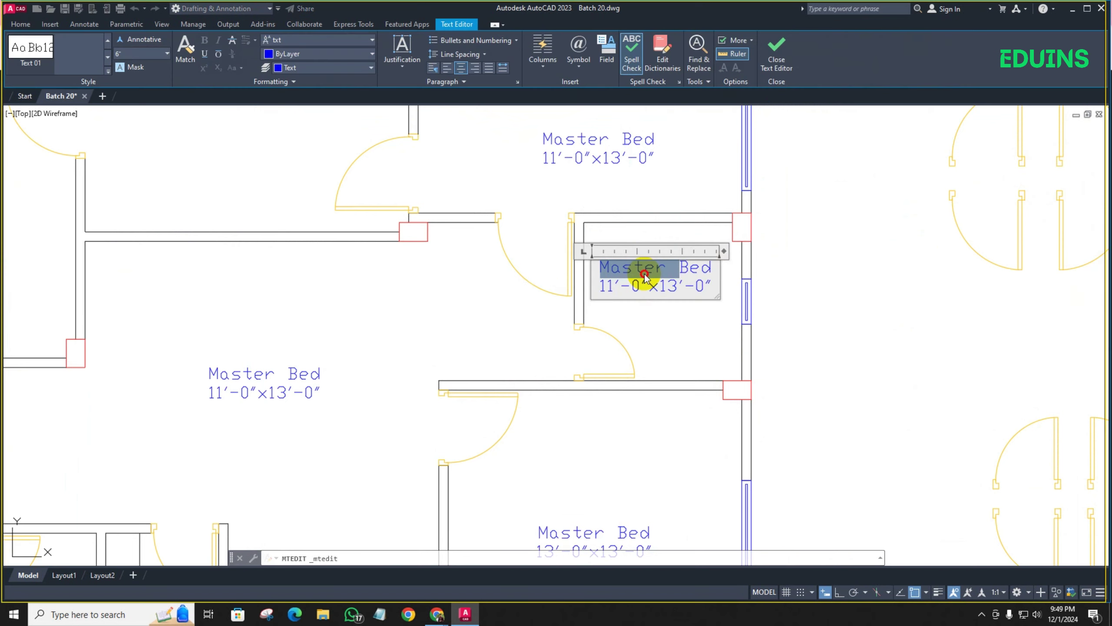
type("Toi")
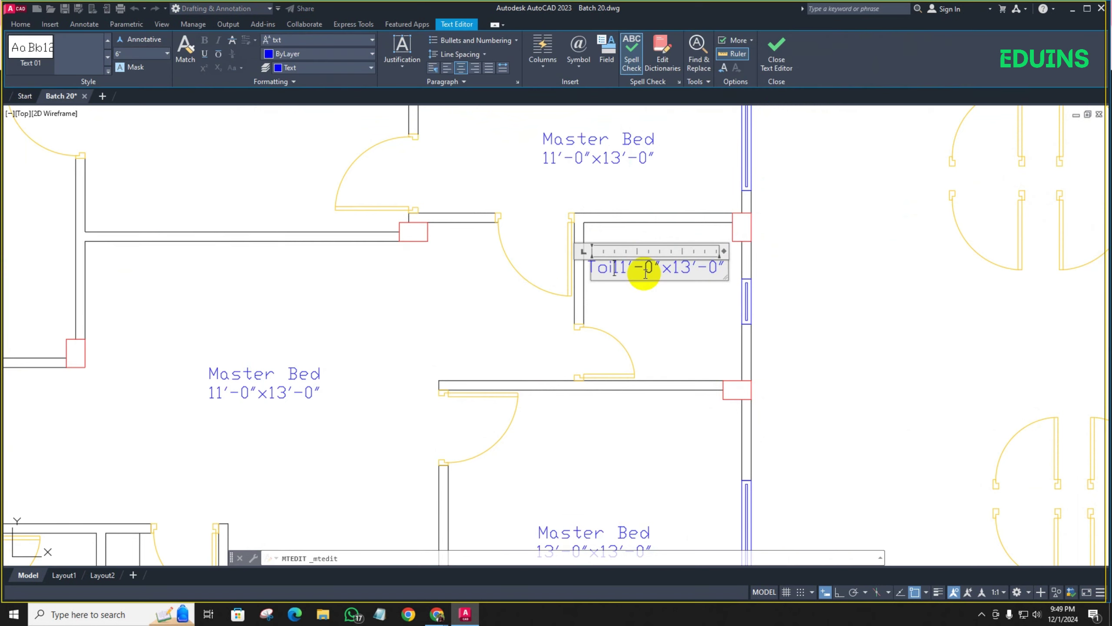
type("let")
key("Return")
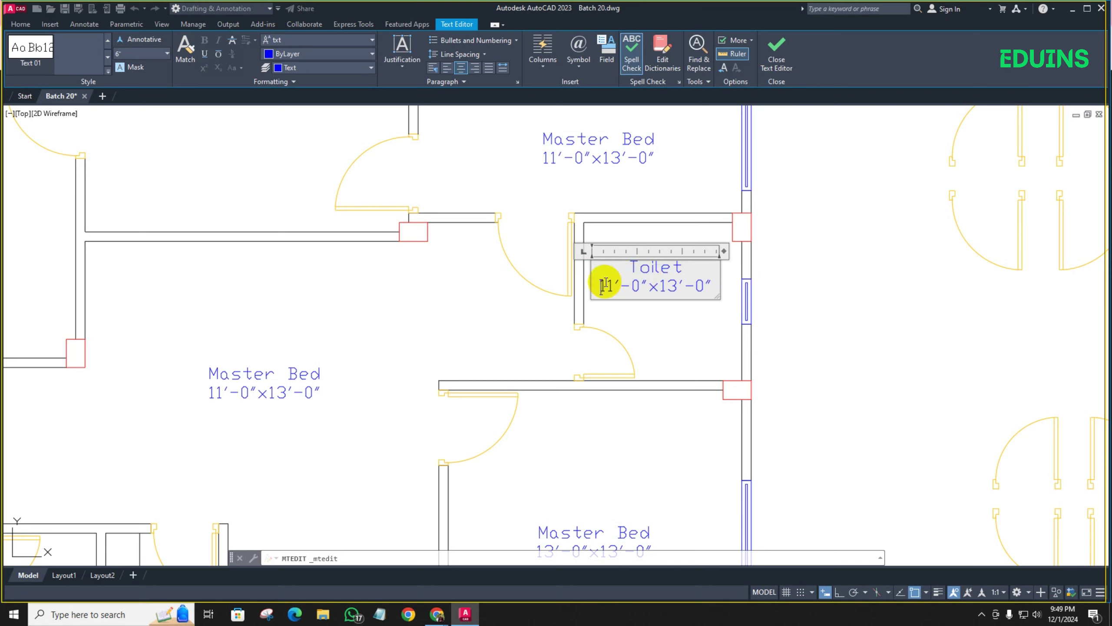
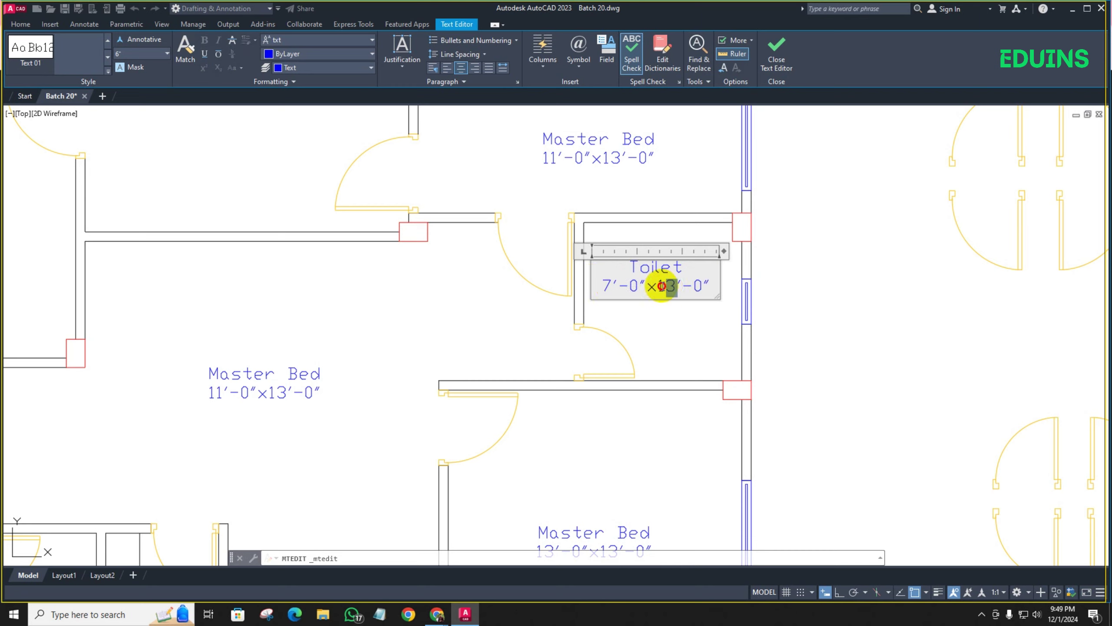
type("7")
left_click(656, 307)
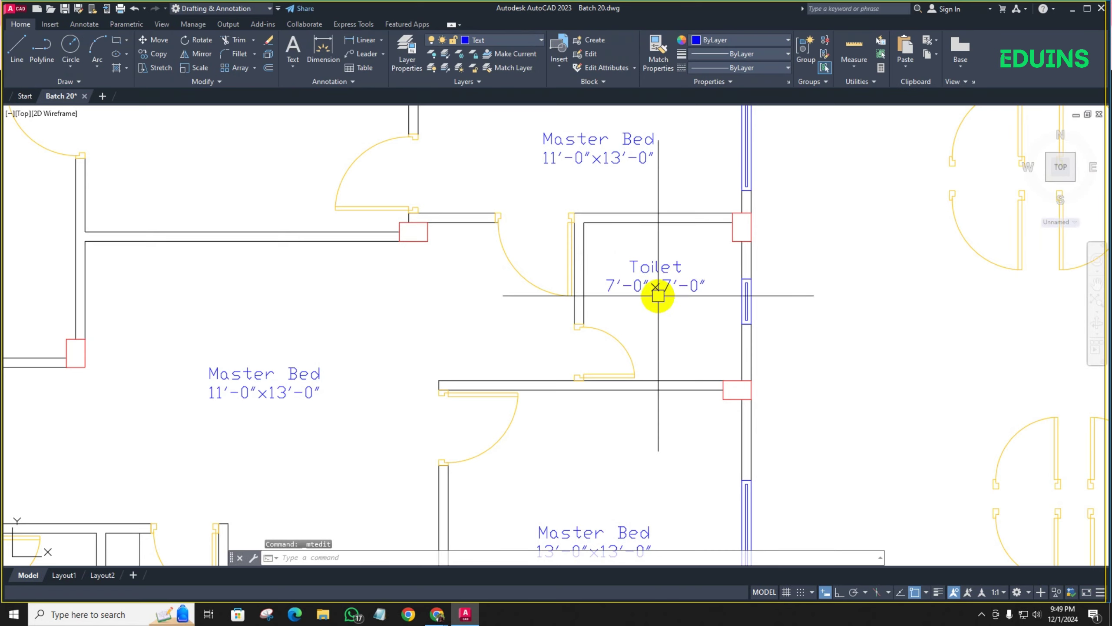
Replace the name in the Master Bed label of the open area above the lower kitchen with "Dining &"
scroll(640, 315, "down", 5)
scroll(479, 397, "up", 5)
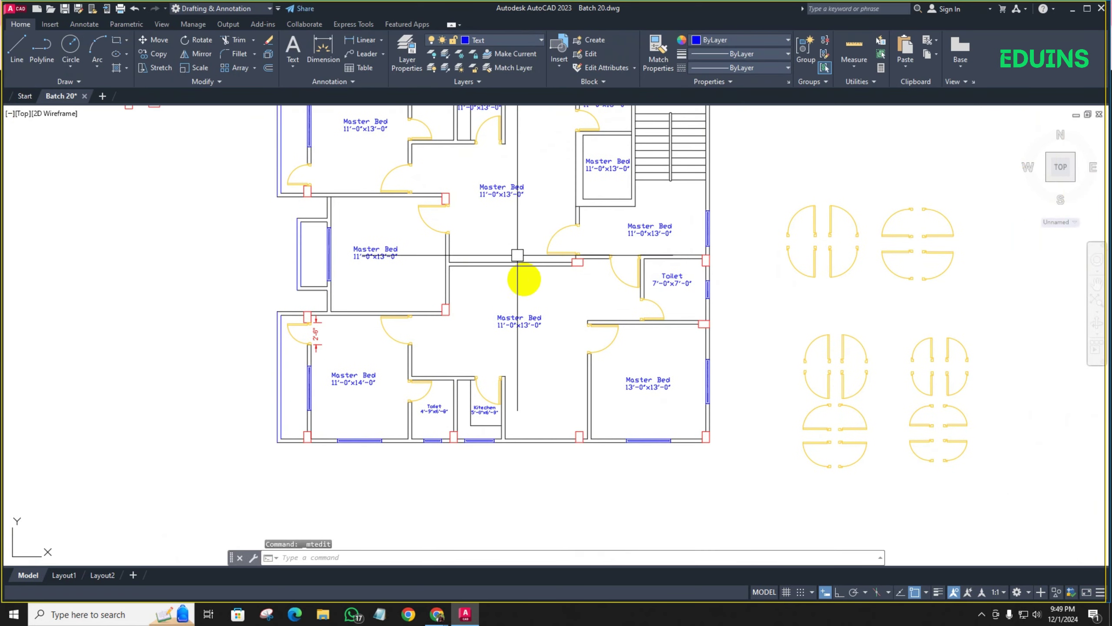
scroll(529, 280, "down", 5)
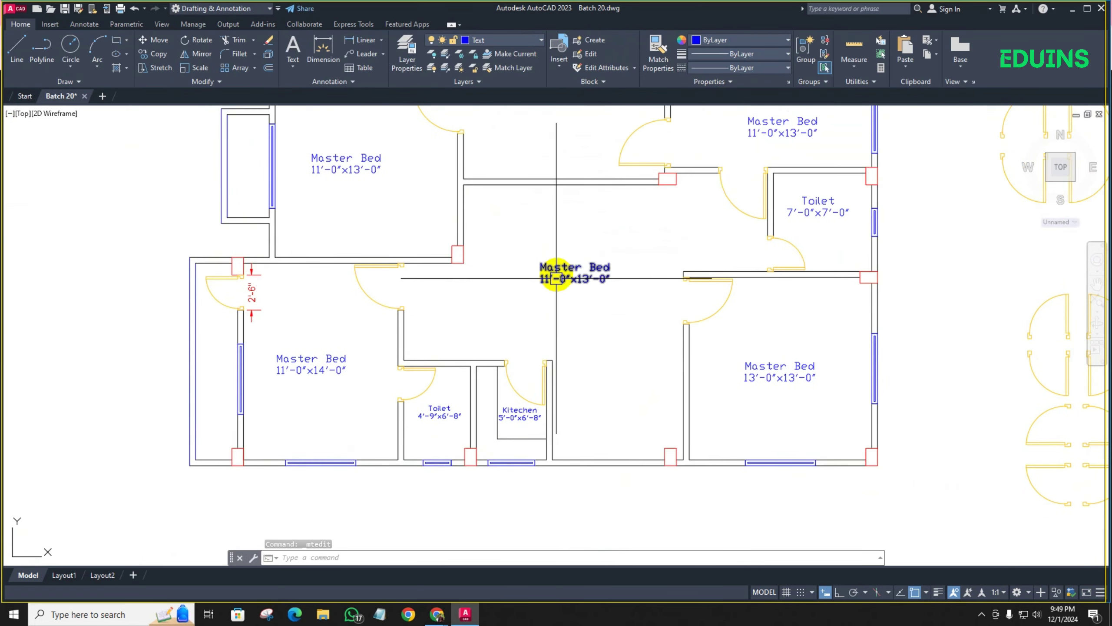
scroll(552, 268, "up", 5)
left_click(555, 262)
double_click(555, 262)
triple_click(565, 265)
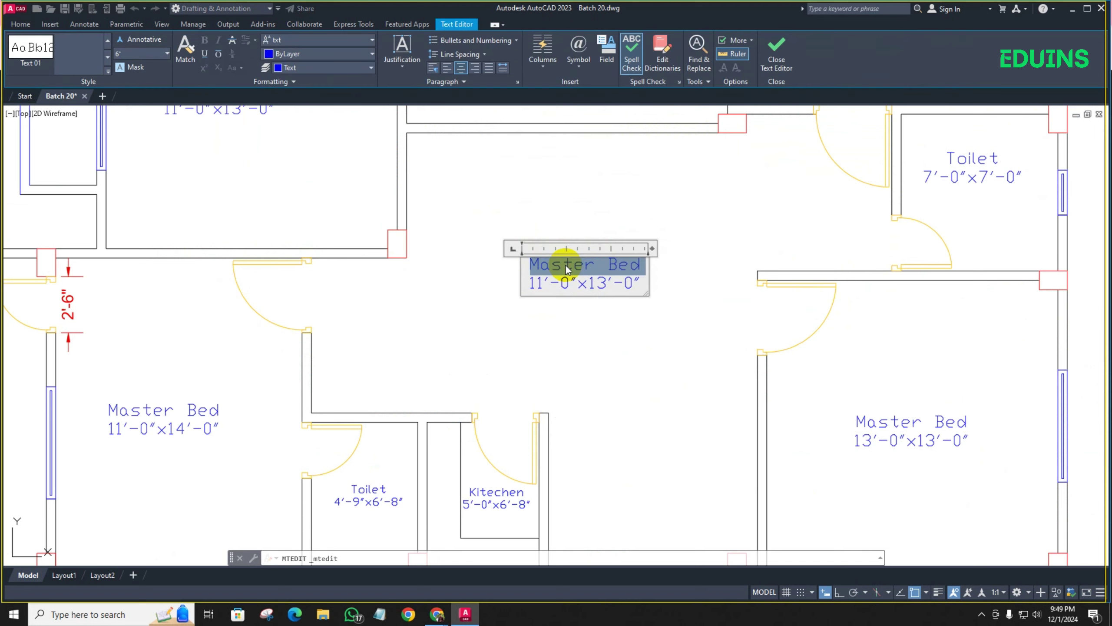
type("Din")
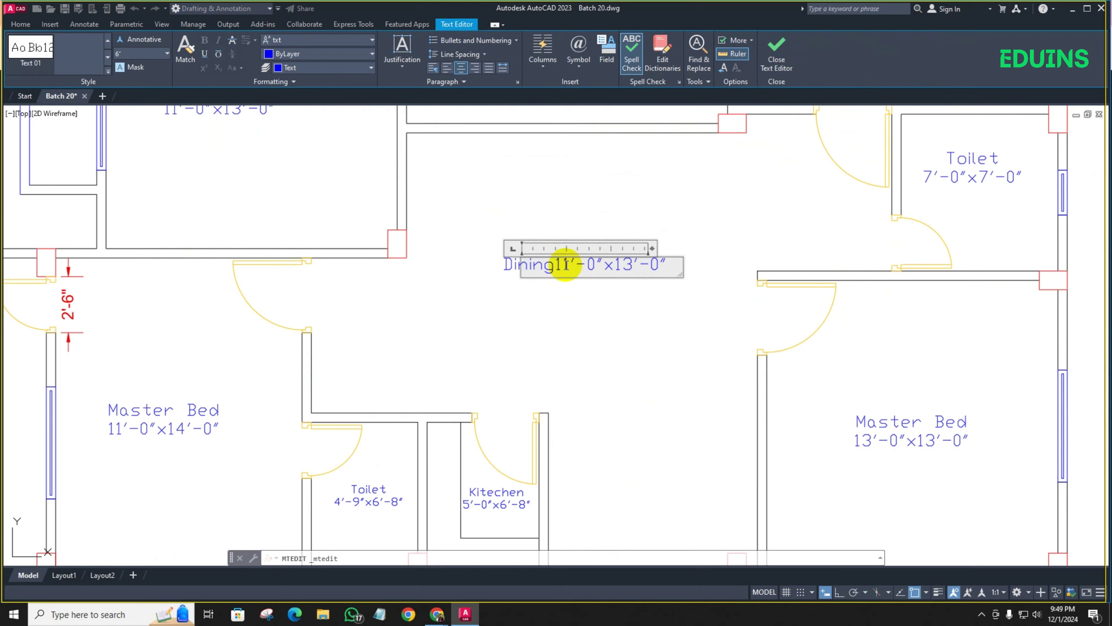
type("ing")
key("Return")
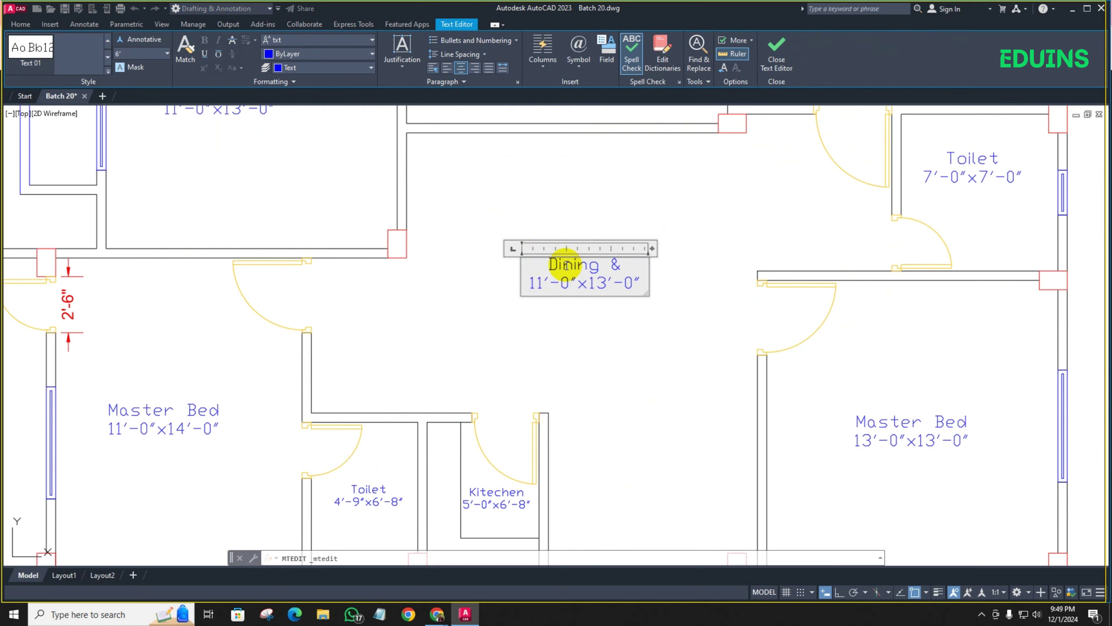
Complete the central room's label as "Dining & Living" and widen its text frame so the name fits on one line
type("Living")
key("Return")
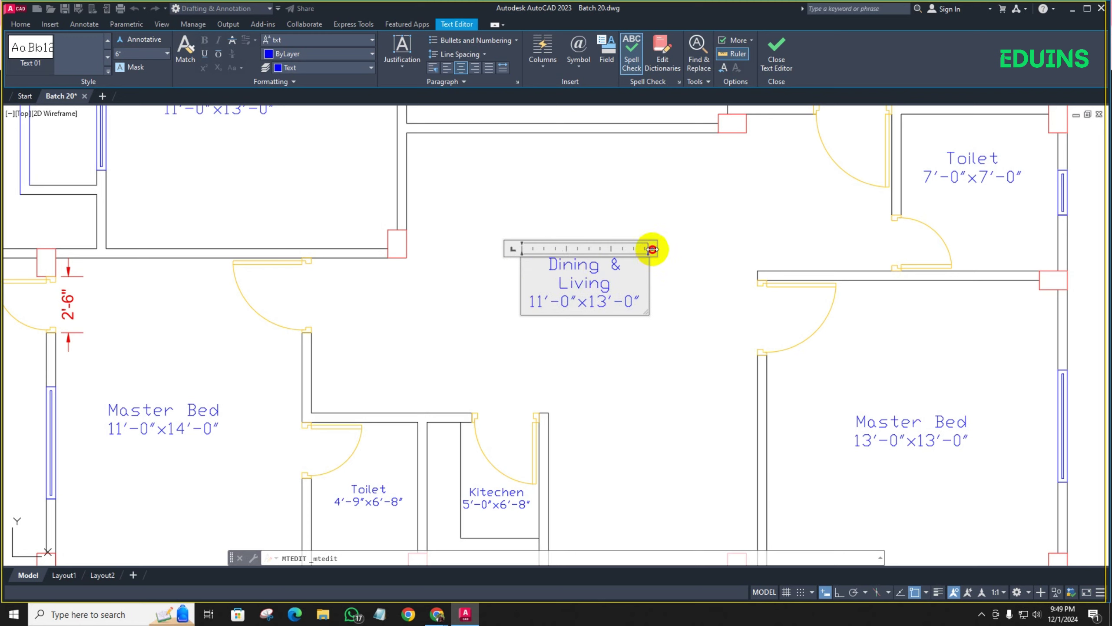
left_click_drag(652, 249, 667, 246)
left_click(628, 330)
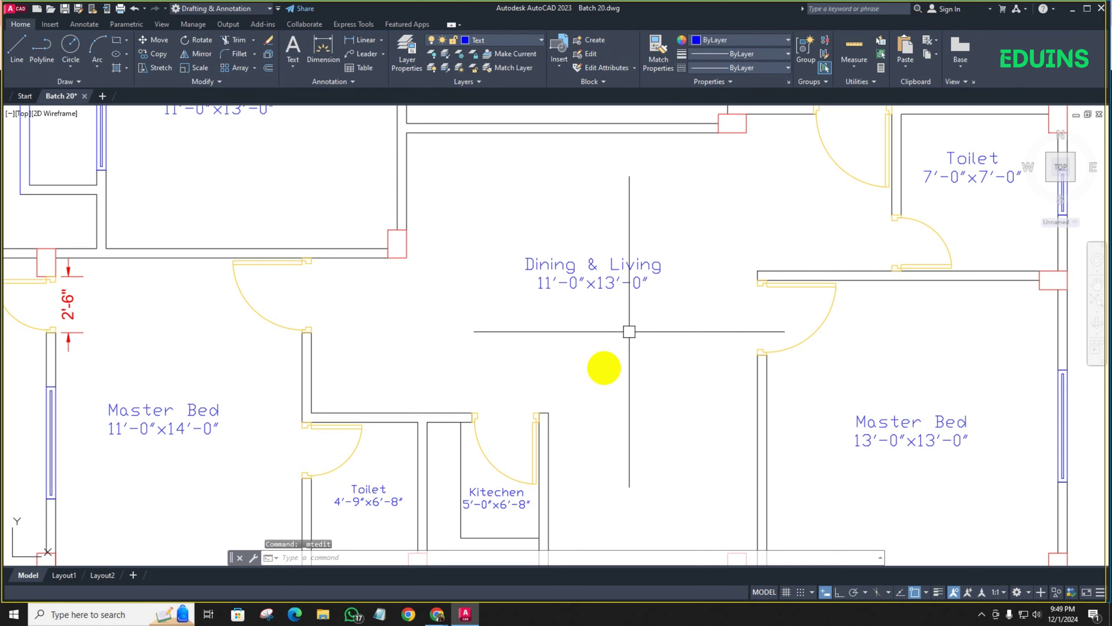
Place a horizontal linear dimension across the Dining & Living room between the inner faces of its two side walls
scroll(608, 300, "down", 2)
scroll(566, 293, "up", 2)
scroll(498, 302, "down", 2)
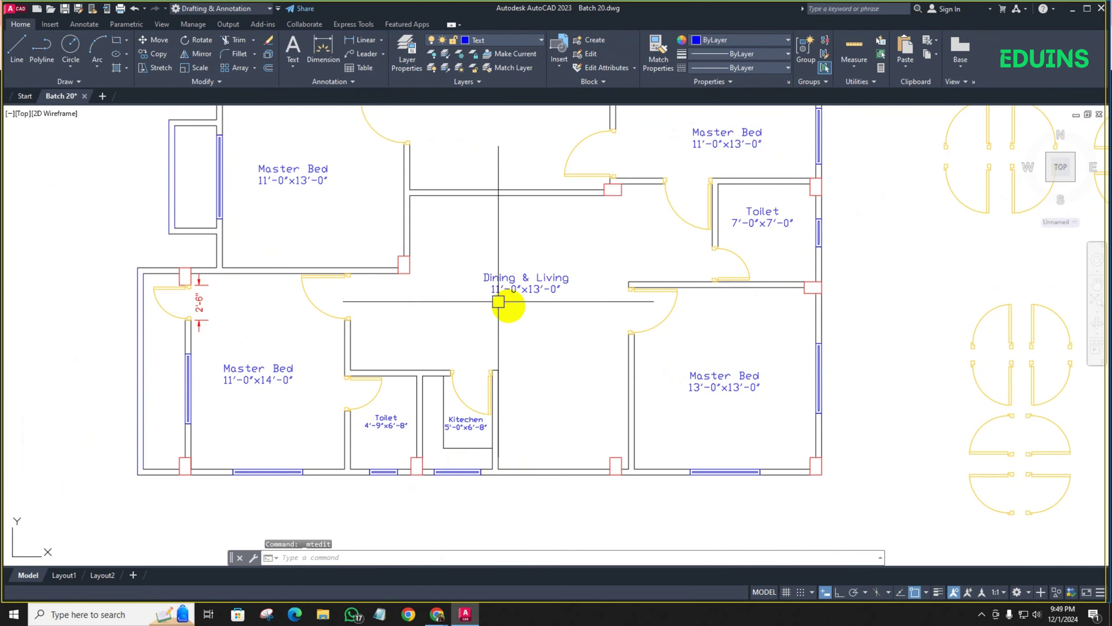
middle_click_drag(498, 302, 453, 277)
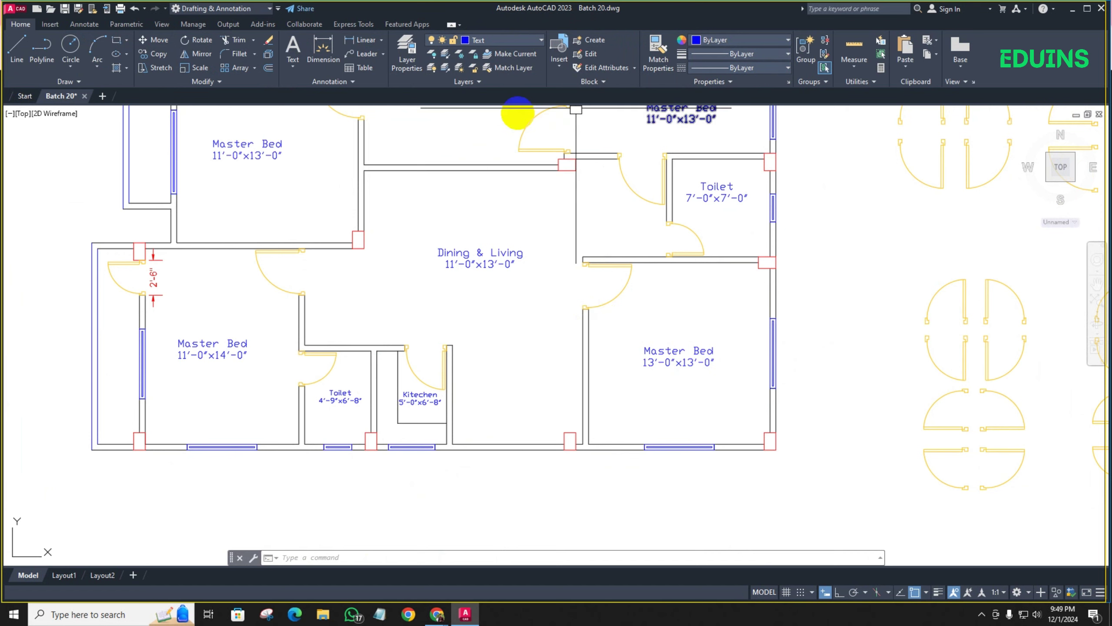
left_click(366, 40)
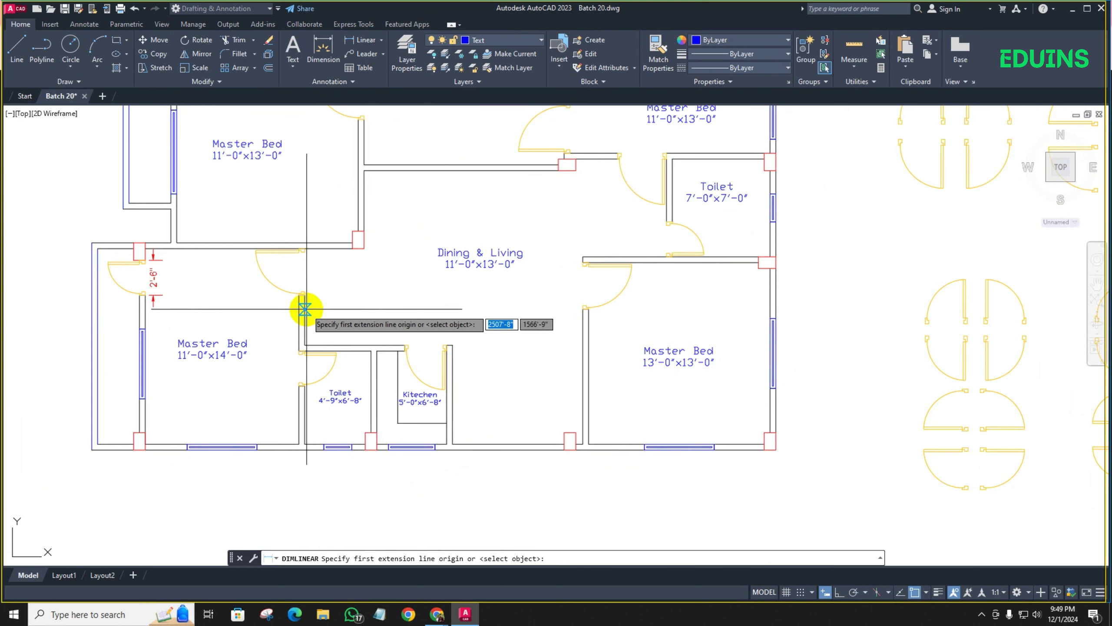
left_click(303, 310)
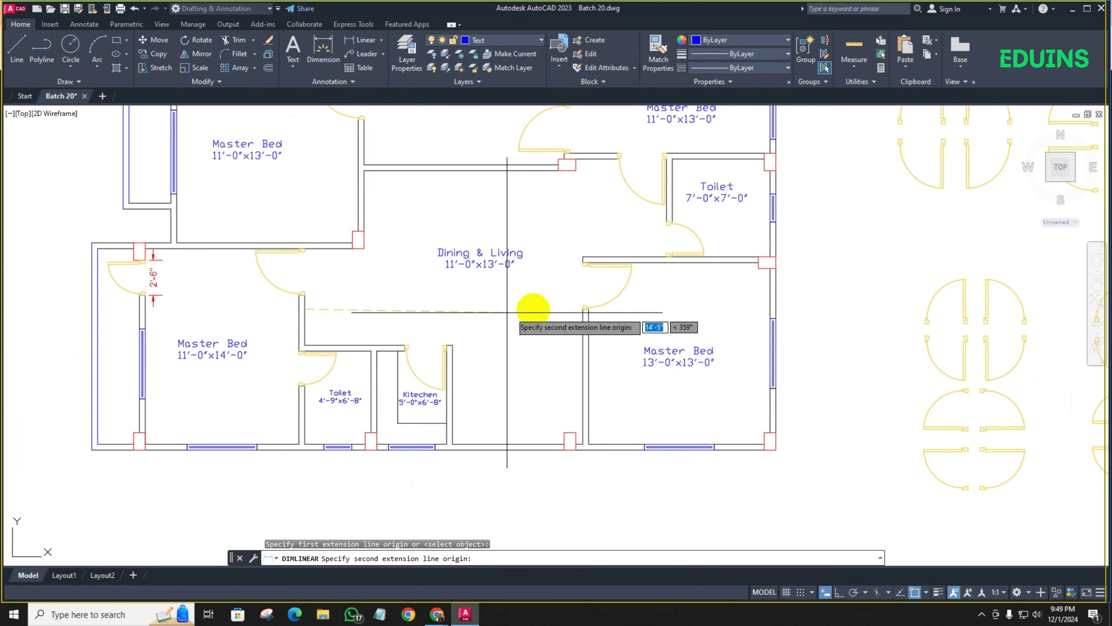
left_click(580, 312)
left_click(569, 309)
Place a vertical linear dimension across the Dining & Living room from its upper wall to the inner face of the lower outer wall
key("space")
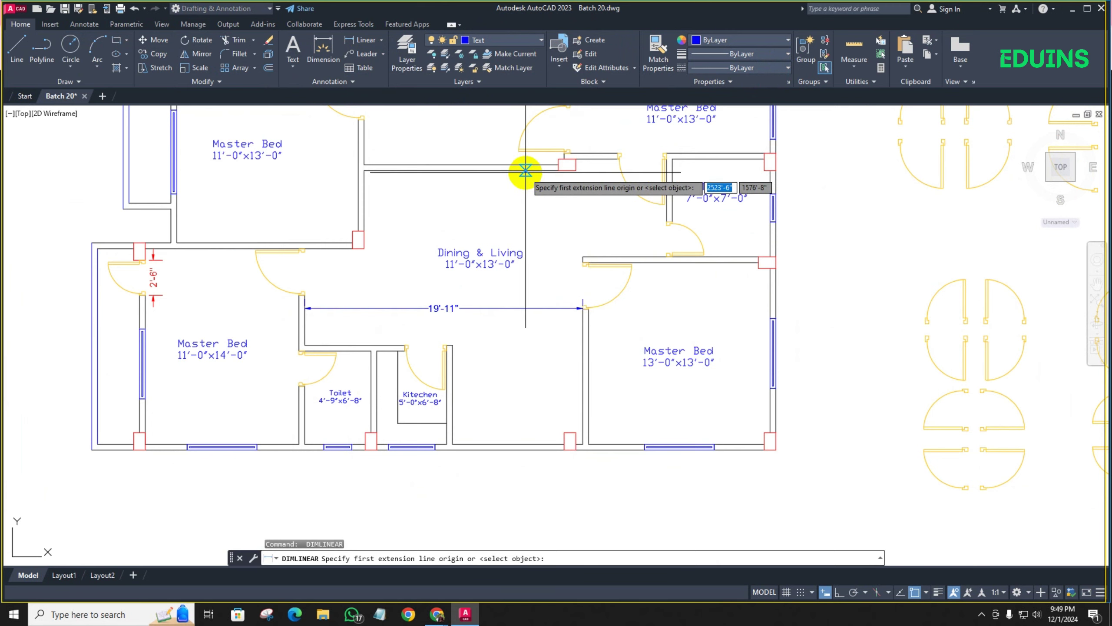
left_click(538, 171)
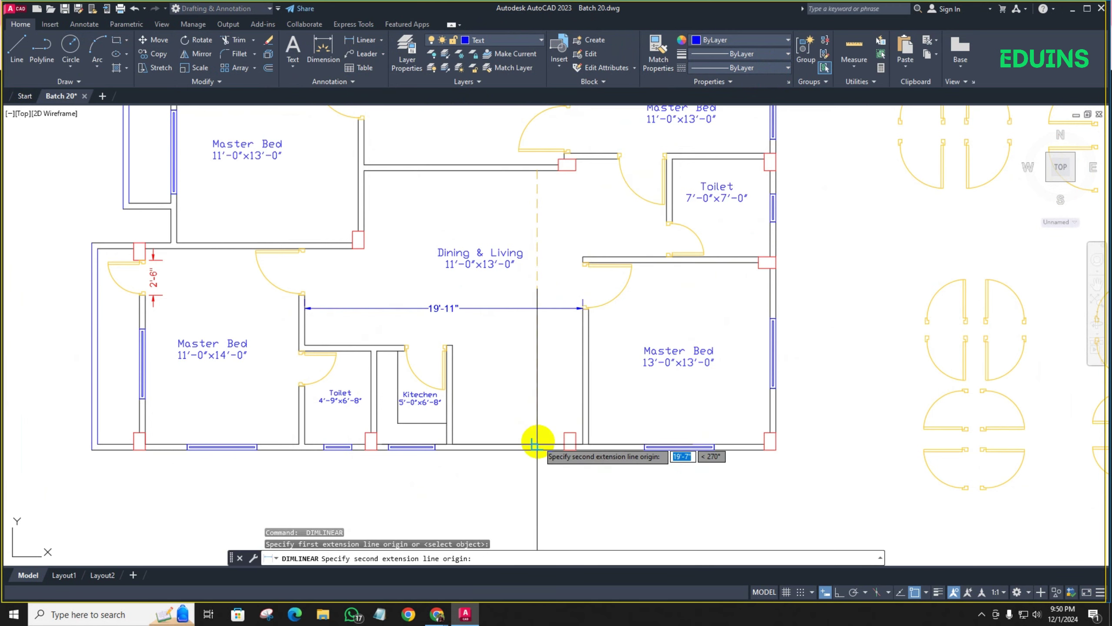
scroll(535, 444, "up", 5)
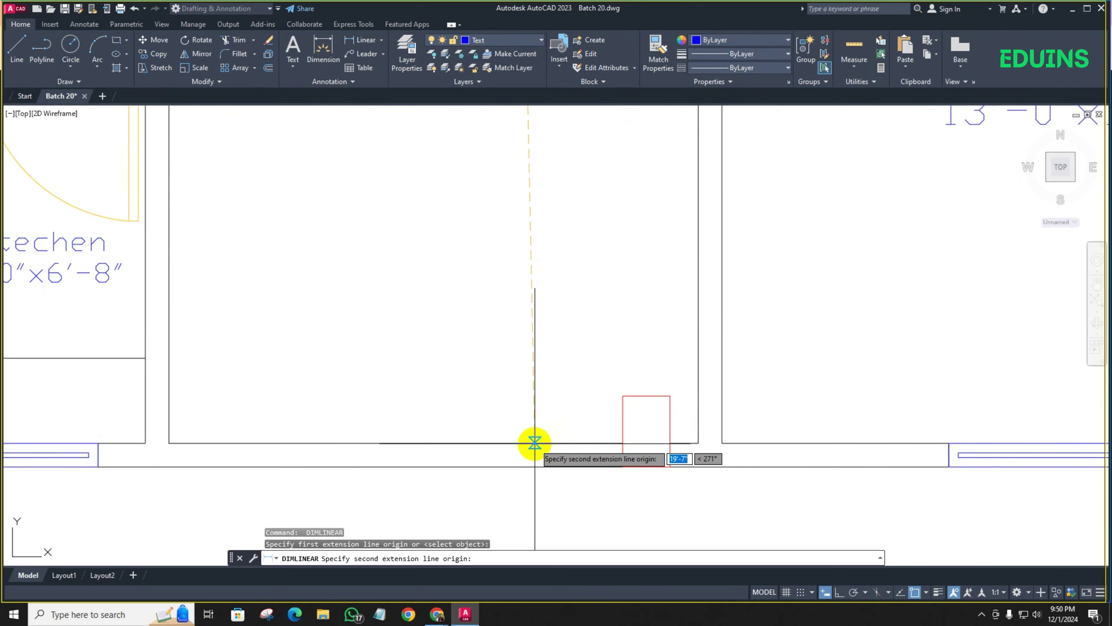
left_click(535, 444)
scroll(529, 400, "down", 2)
left_click(437, 329)
scroll(510, 306, "down", 4)
middle_click_drag(510, 307, 496, 373)
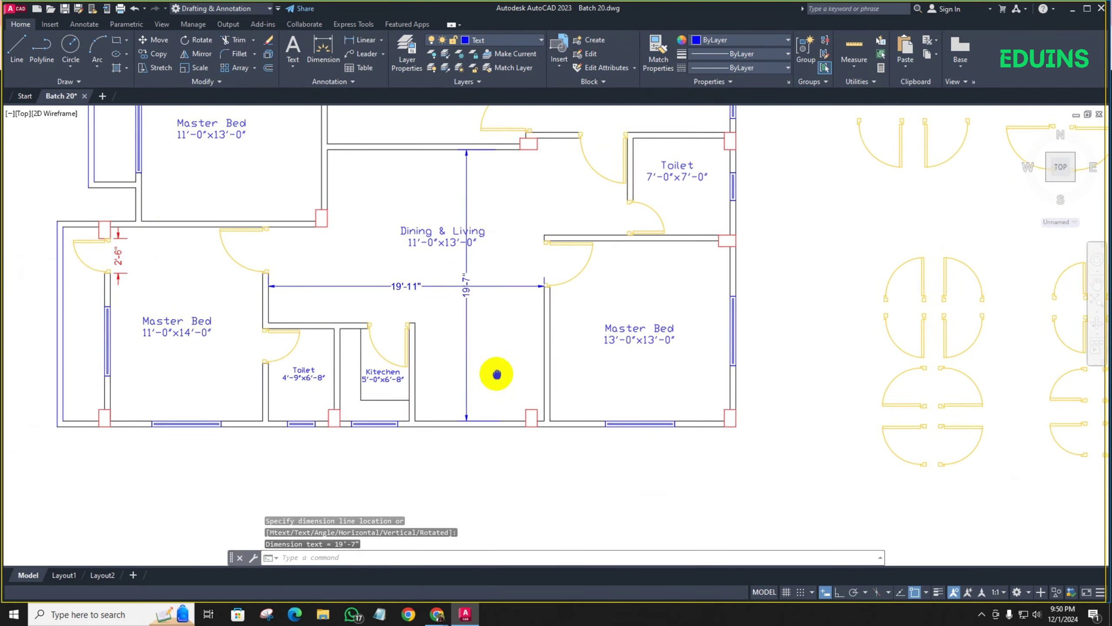
Change the size line of the Dining & Living label to 19'-11"x19'-7"
scroll(444, 291, "up", 3)
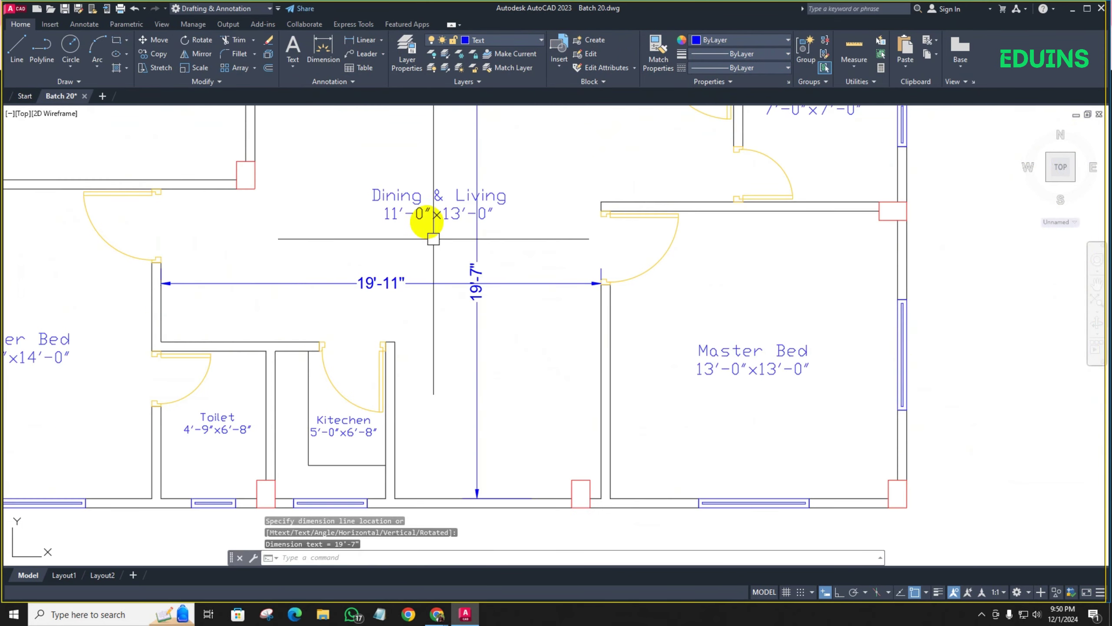
double_click(420, 213)
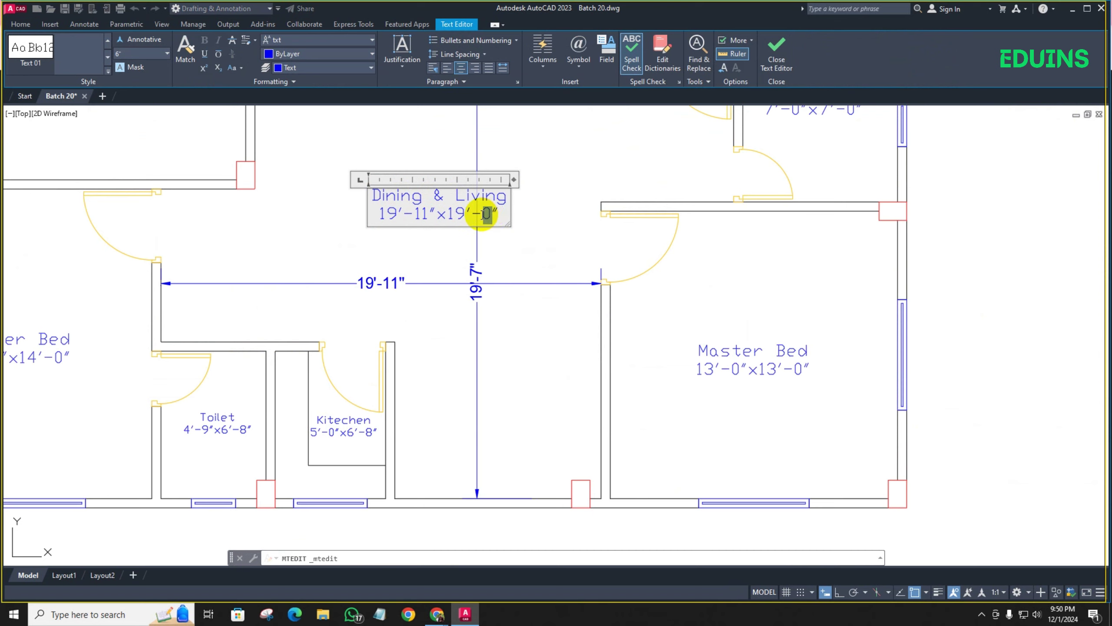
left_click(454, 246)
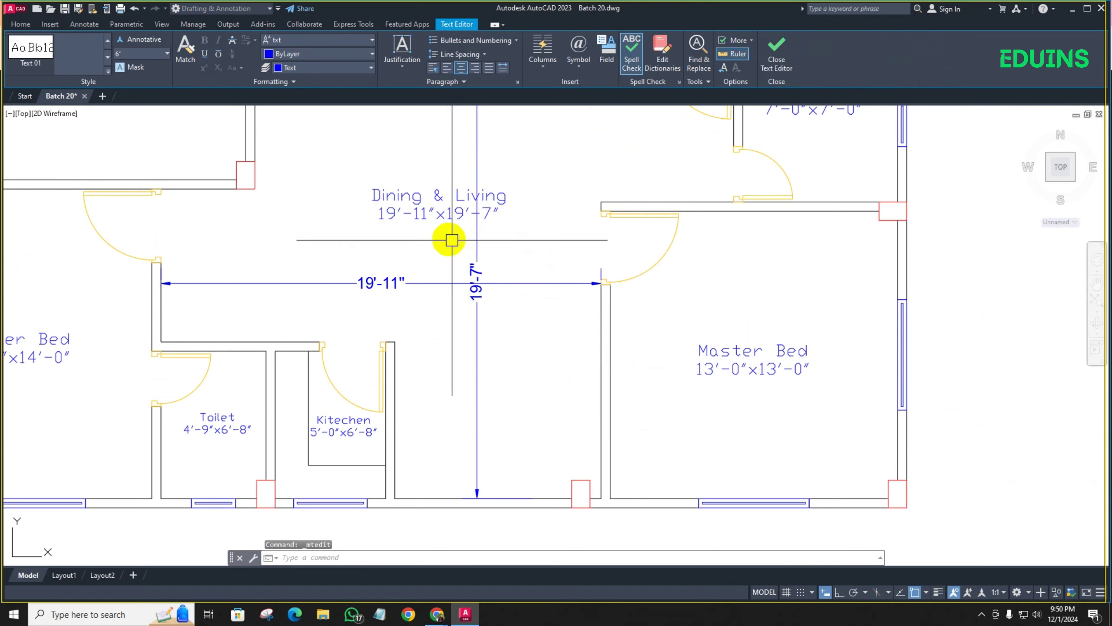
Delete the horizontal and vertical dimensions from the Dining & Living room
left_click(497, 320)
left_click(446, 279)
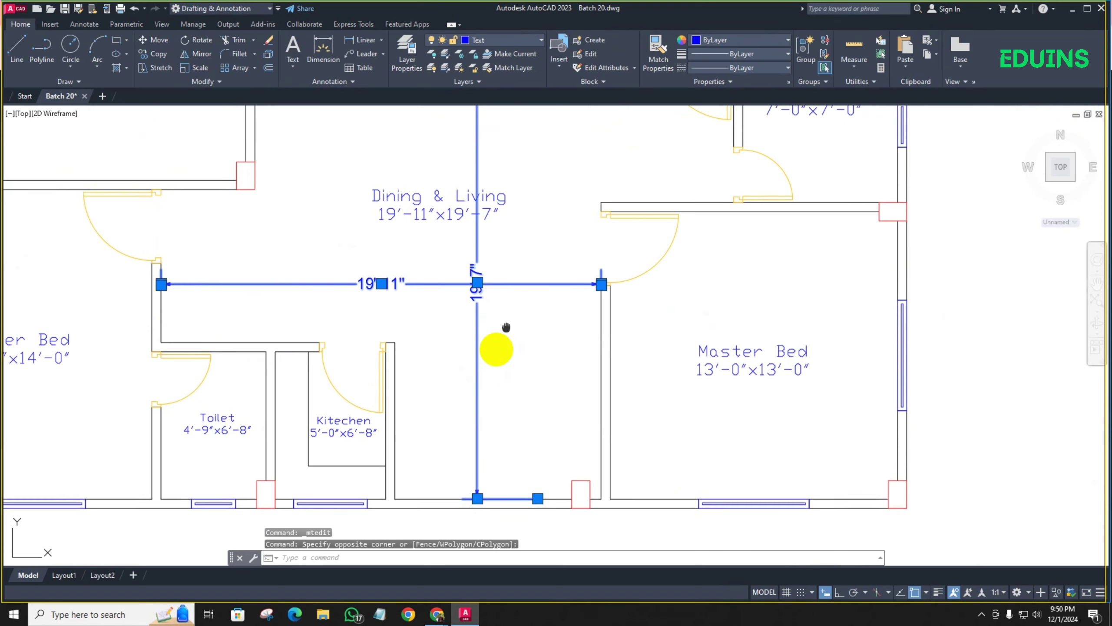
scroll(446, 380, "down", 1)
key("Delete")
scroll(433, 381, "down", 3)
middle_click_drag(433, 381, 410, 368)
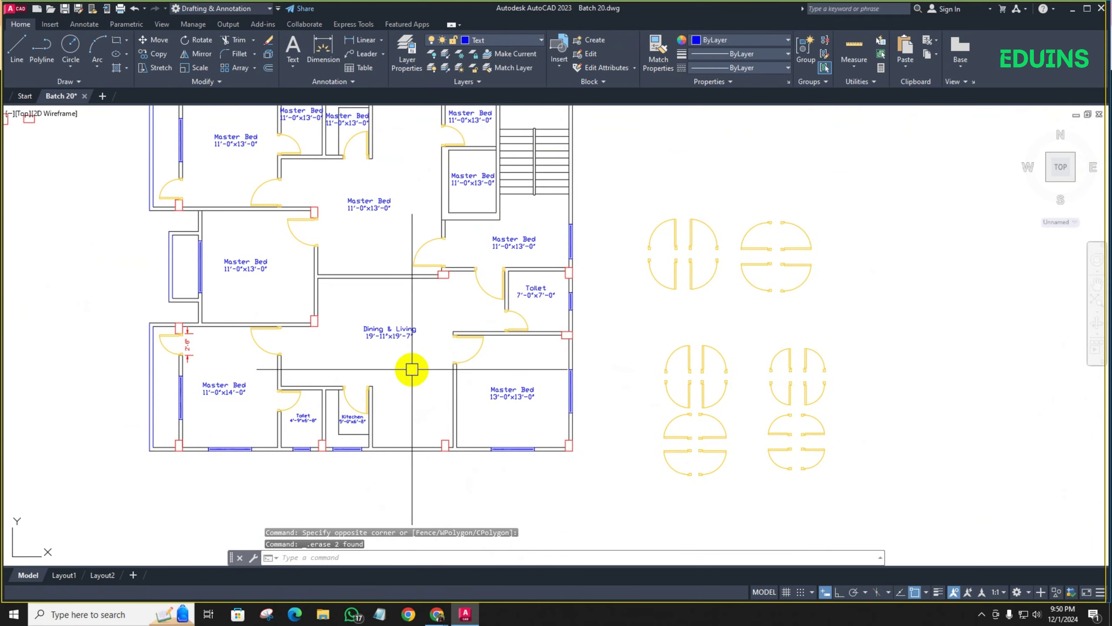
Delete the placeholder Master Bed labels from the small toilet and kitchen along the plan's upper wall
scroll(409, 367, "up", 5)
scroll(407, 300, "down", 2)
scroll(407, 299, "down", 2)
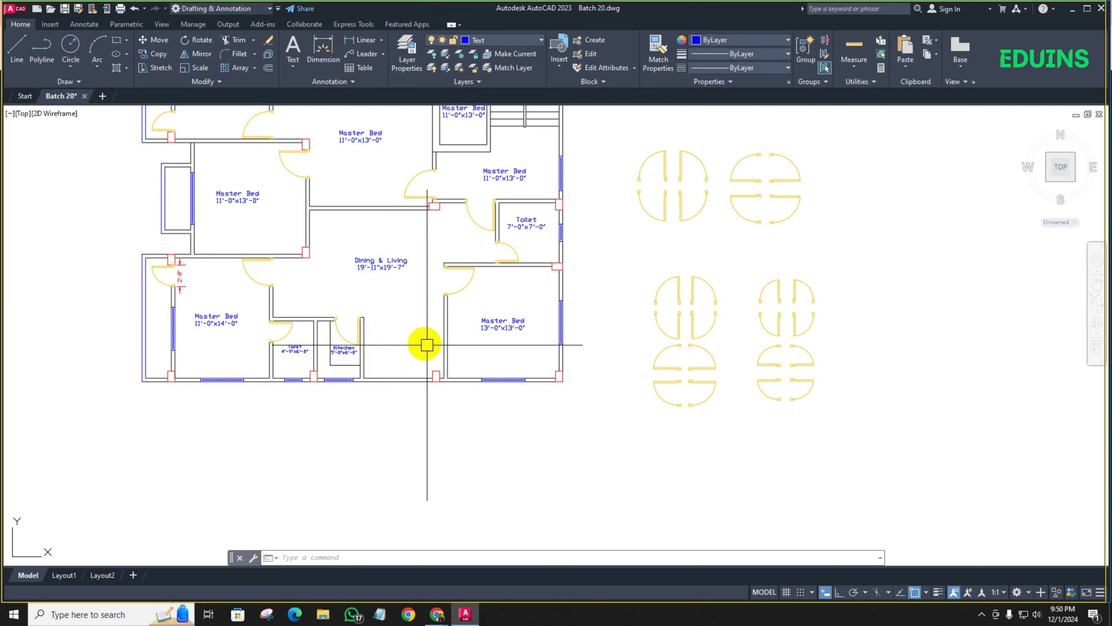
middle_click_drag(447, 329, 439, 356)
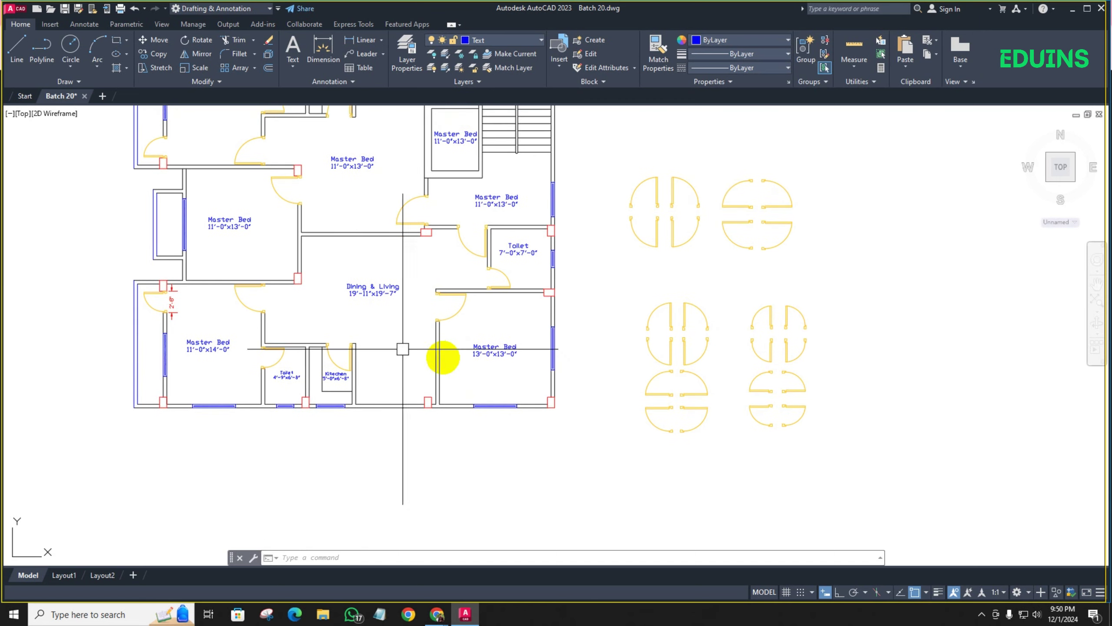
middle_click_drag(388, 250, 464, 311)
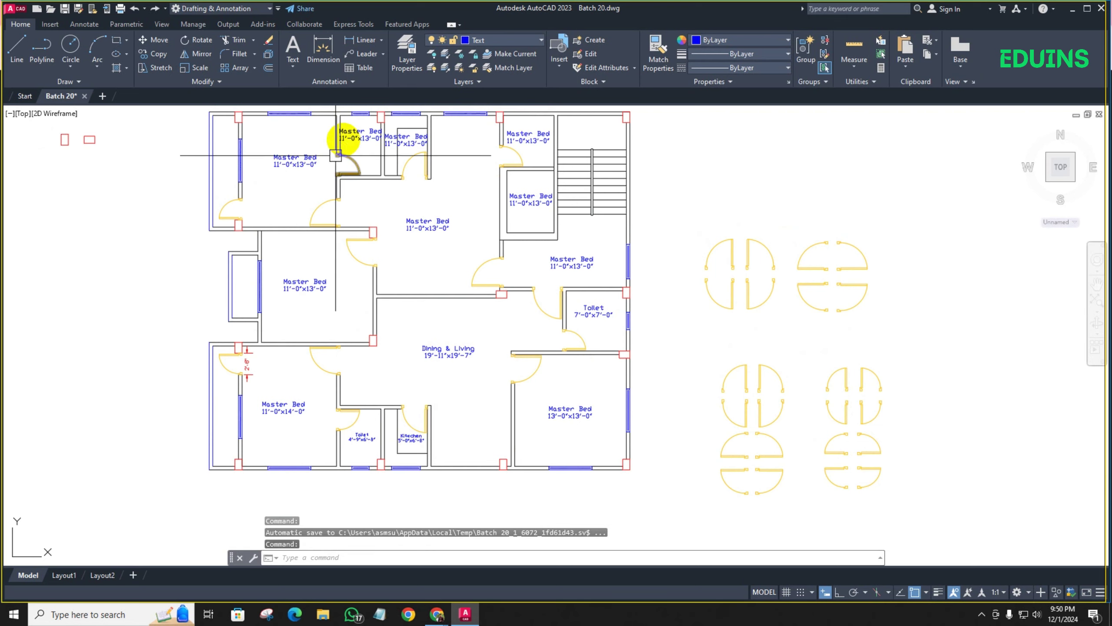
left_click(357, 134)
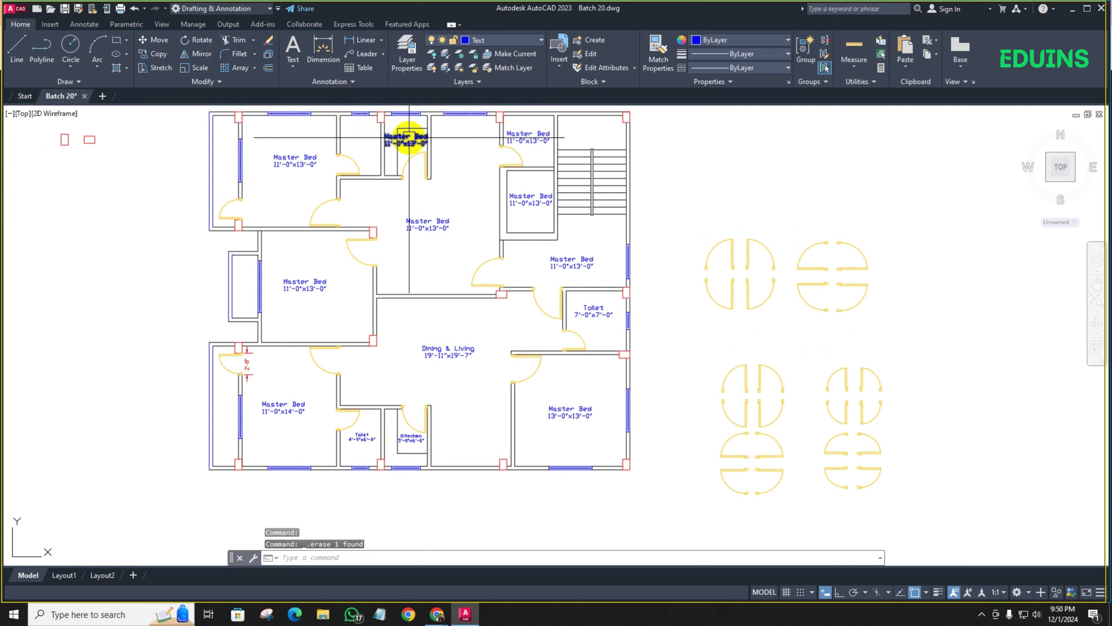
key("Delete")
Copy the lower Toilet and Kitechen labels together into the matching toilet and kitchen along the plan's upper wall
middle_click_drag(401, 338, 408, 289)
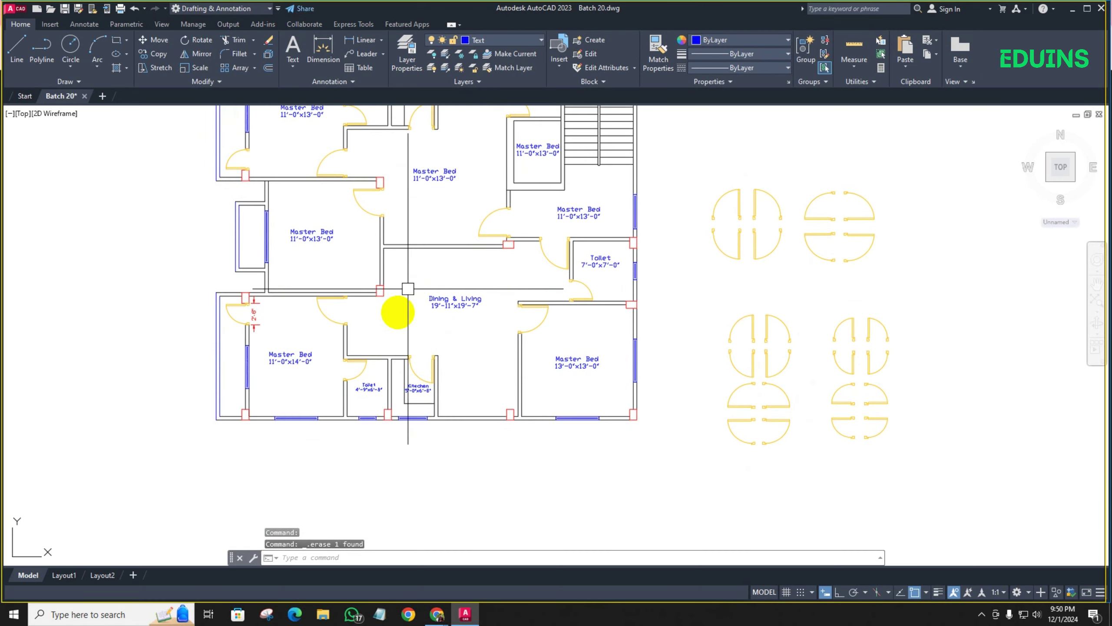
left_click(369, 387)
left_click(417, 389)
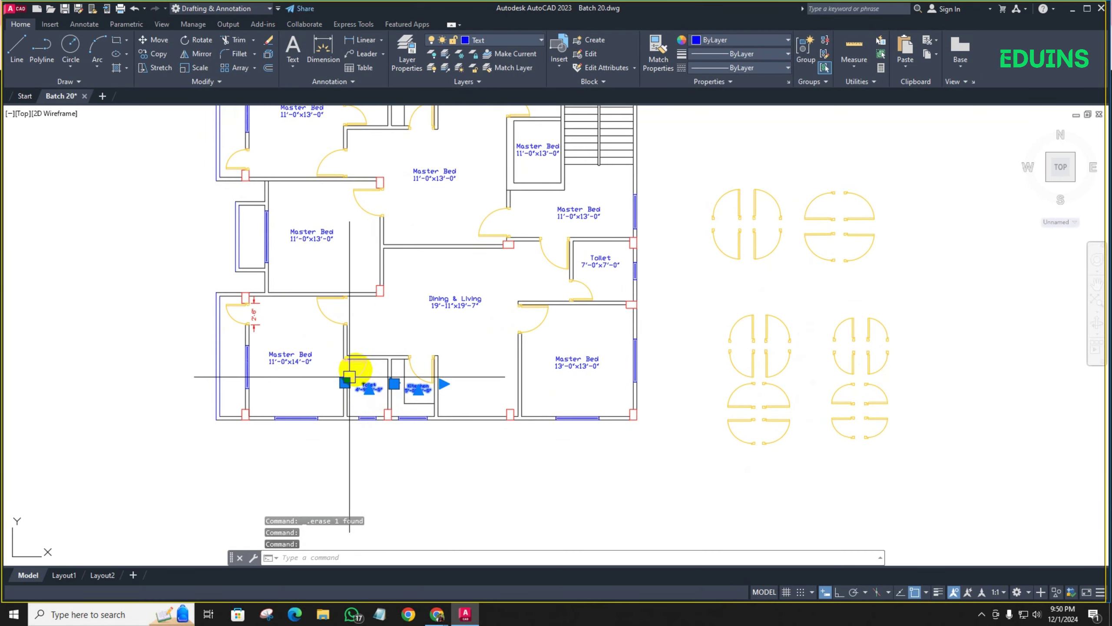
type("cc")
key("Return")
scroll(390, 392, "up", 5)
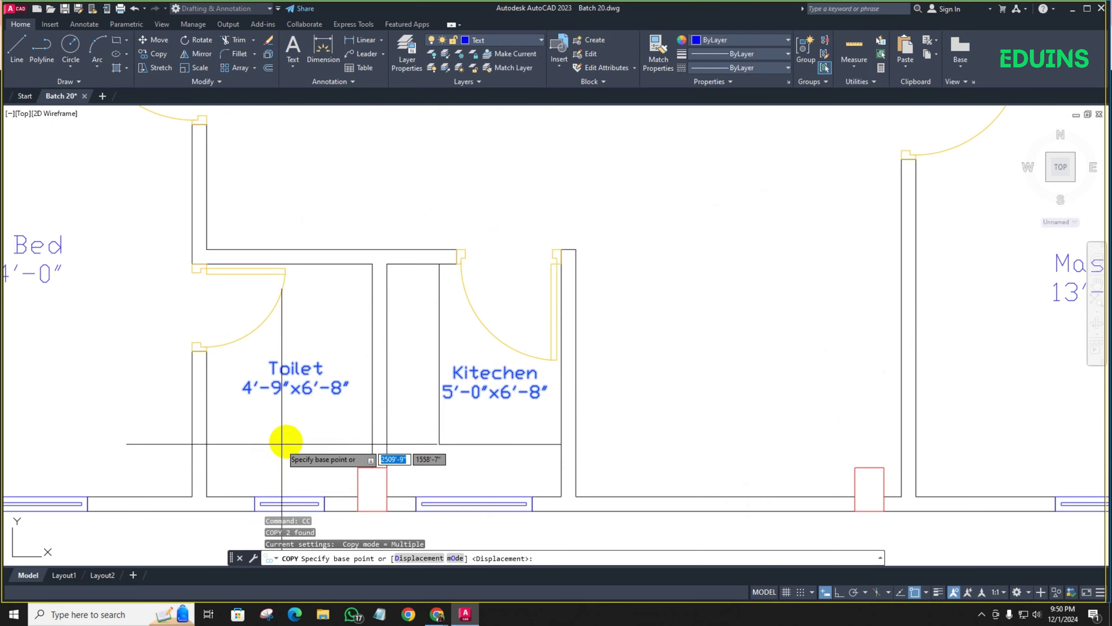
scroll(352, 385, "up", 6)
left_click(460, 366)
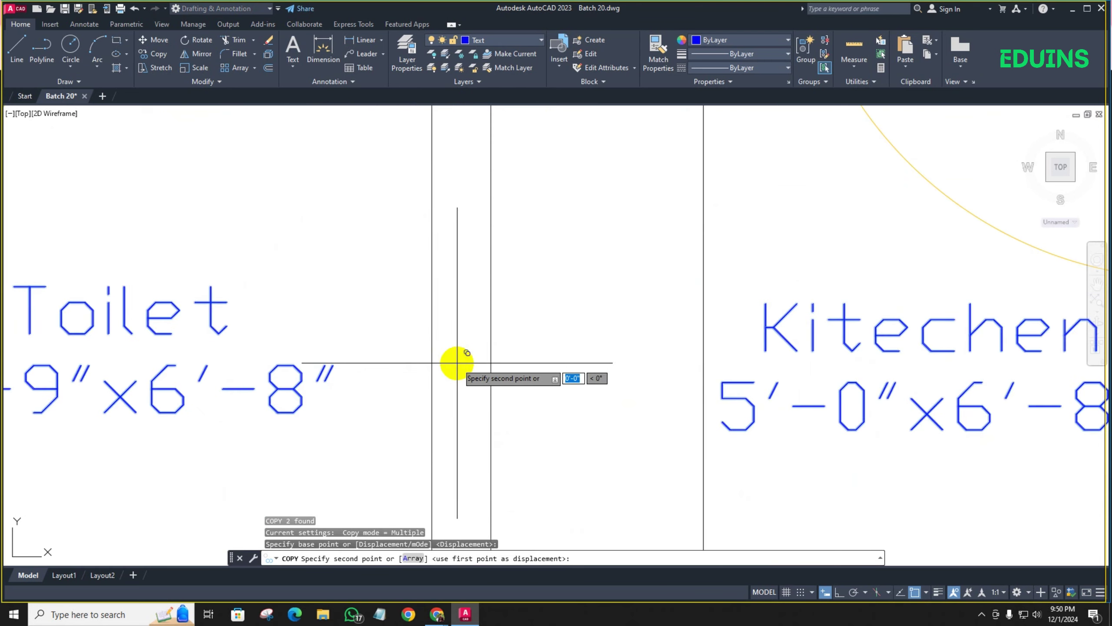
scroll(459, 351, "down", 8)
scroll(437, 283, "up", 9)
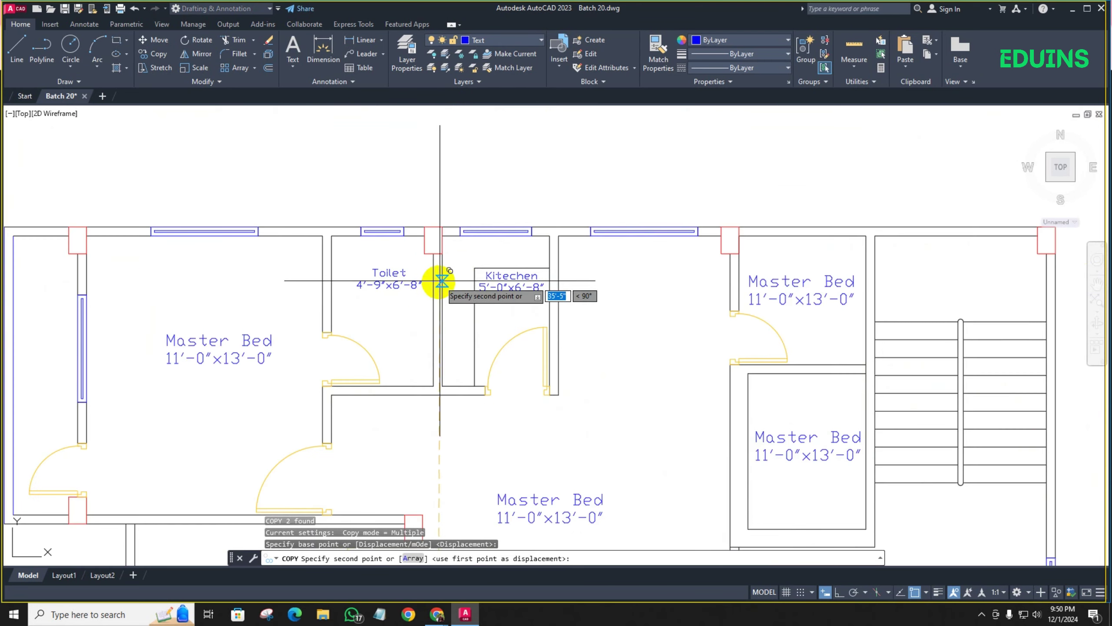
left_click(444, 302)
scroll(437, 303, "down", 3)
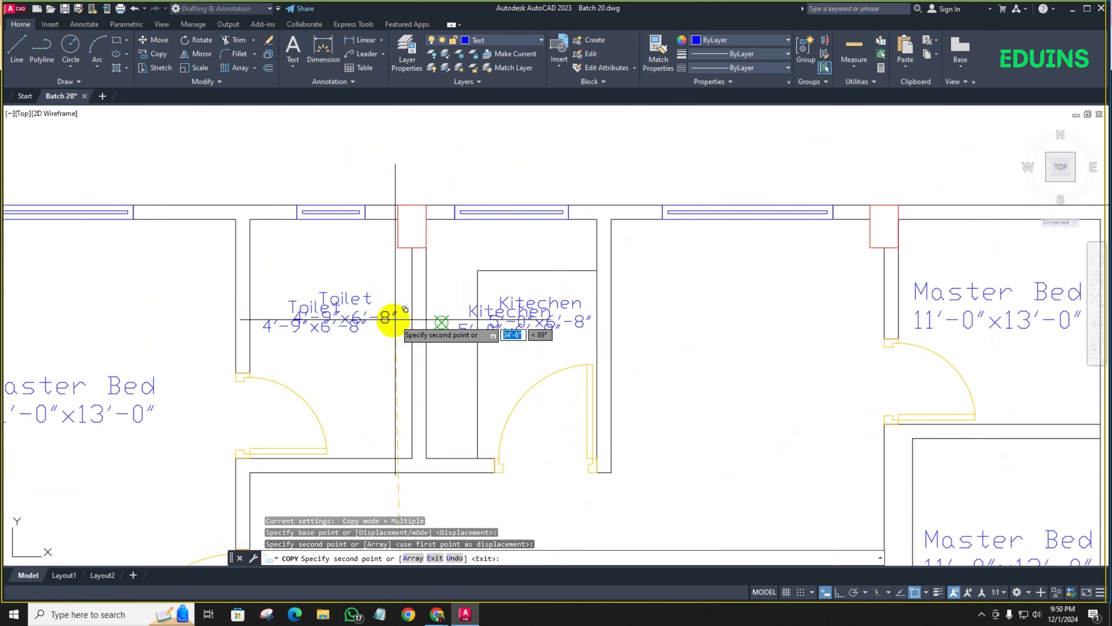
key("Escape")
Measure the inside dimensions of the upper toilet and kitchen with Quick measure
middle_click_drag(503, 355, 476, 304)
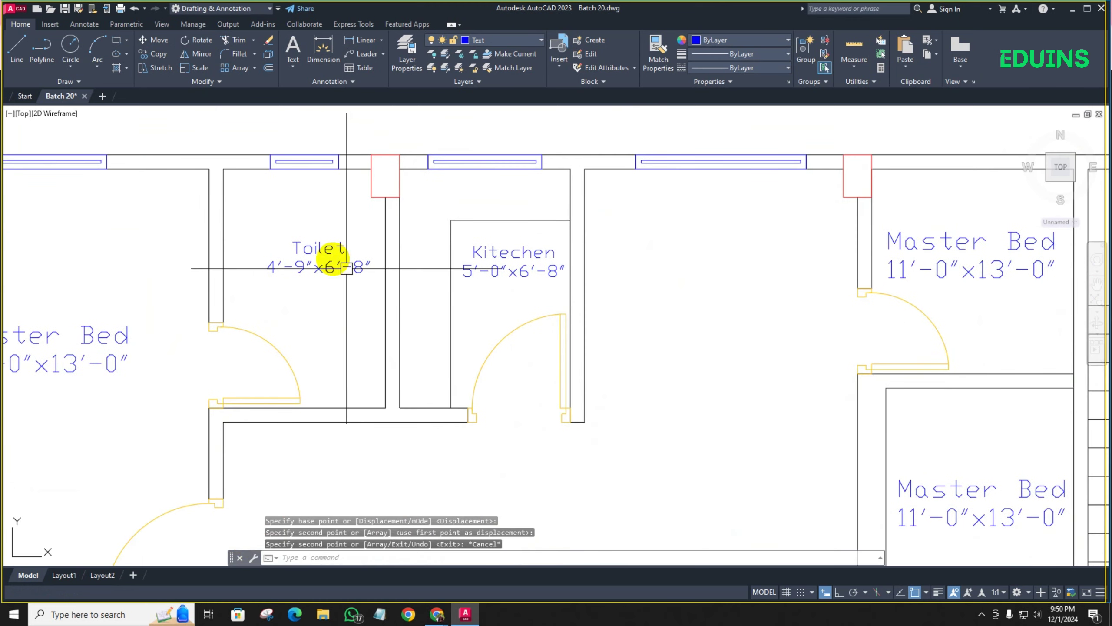
left_click(361, 39)
key("Escape")
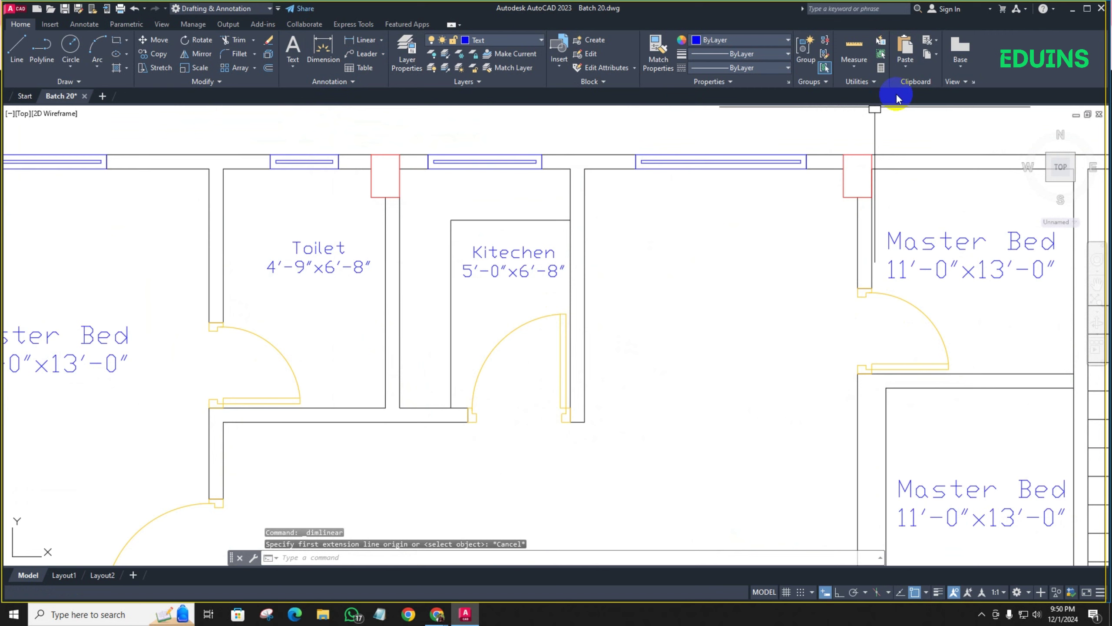
left_click(854, 53)
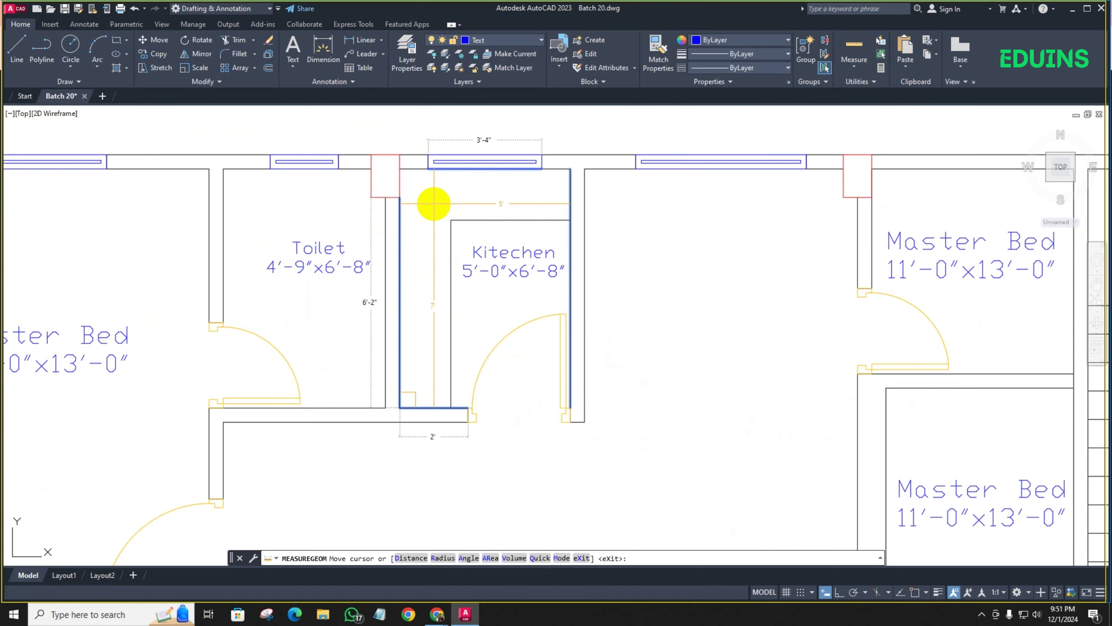
key("Escape")
Change the size line of the upper Toilet label to 4'-9"x7'-0"
left_click(337, 272)
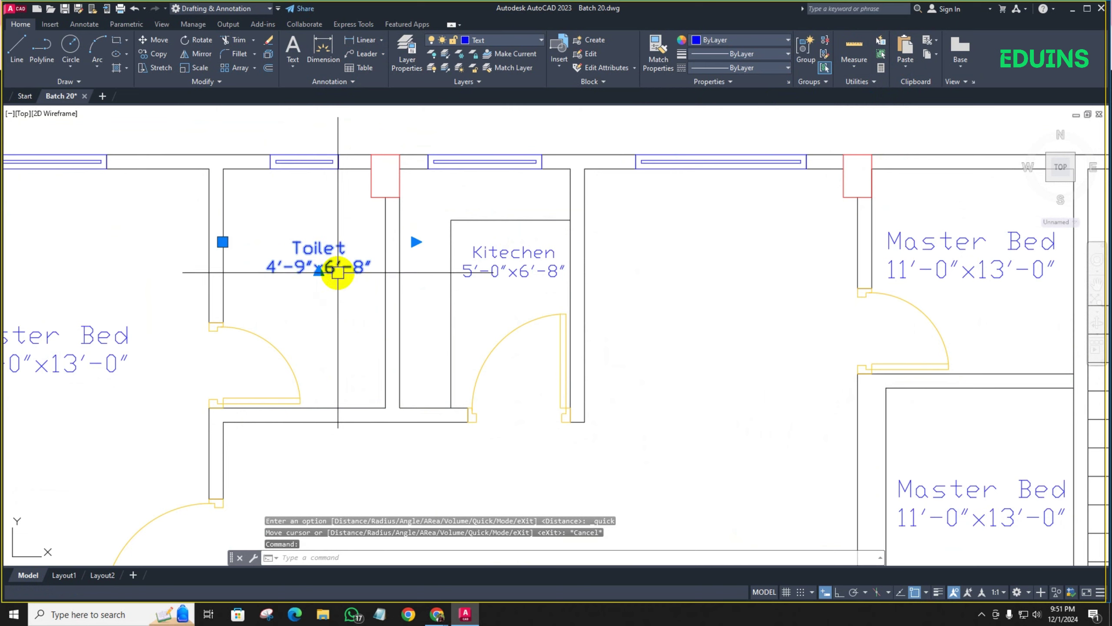
double_click(335, 271)
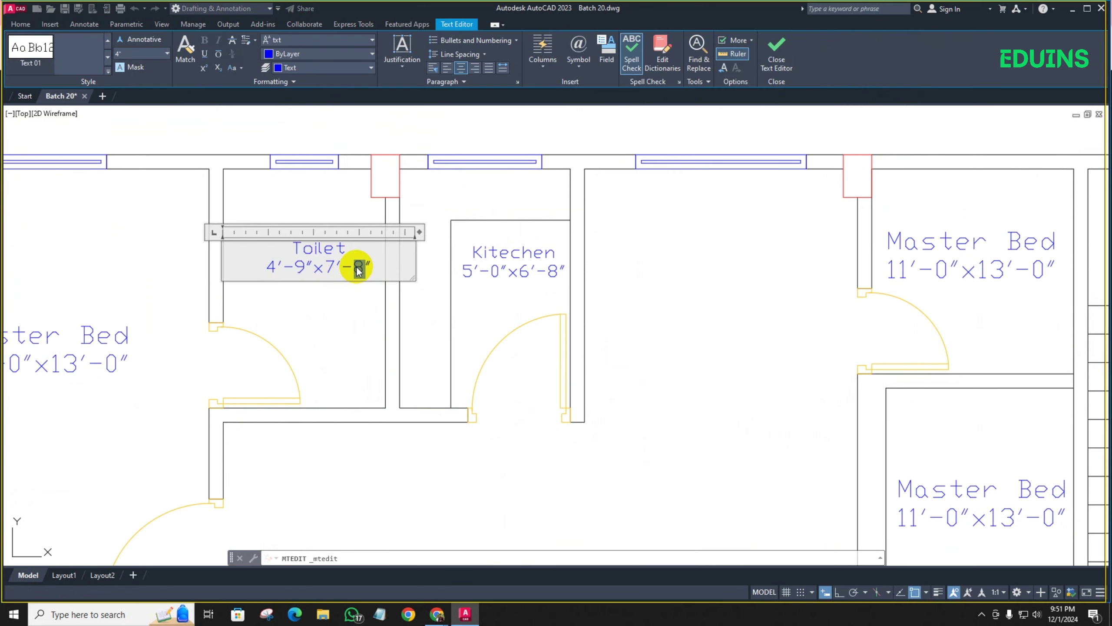
type("0")
left_click(505, 278)
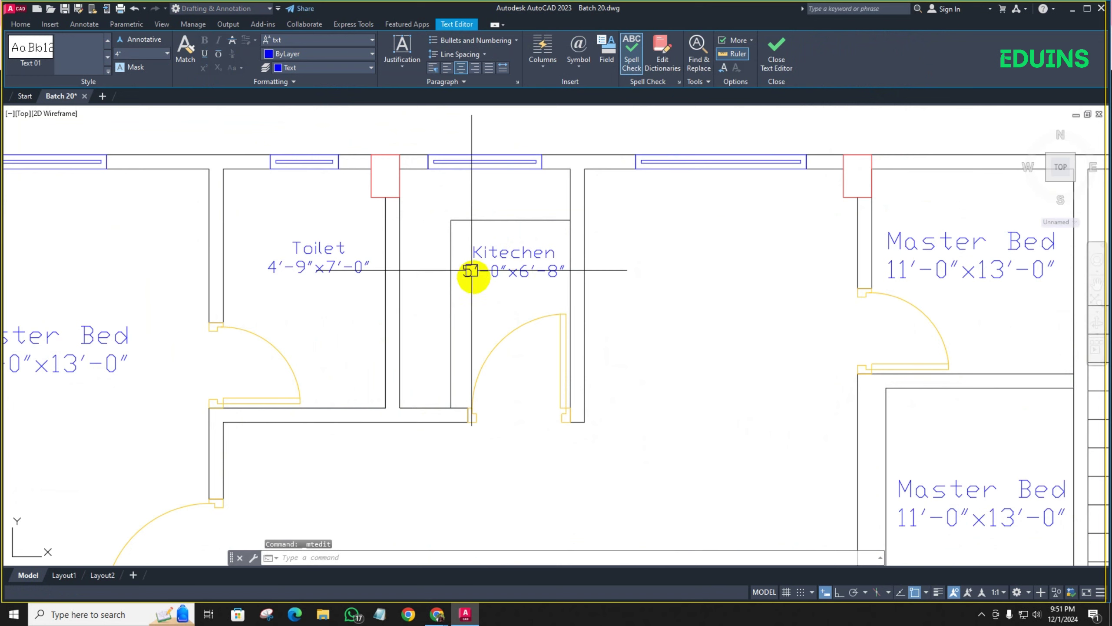
Change the size line of the upper Kitechen label to 5'-0"x7'-0"
left_click(523, 269)
double_click(530, 271)
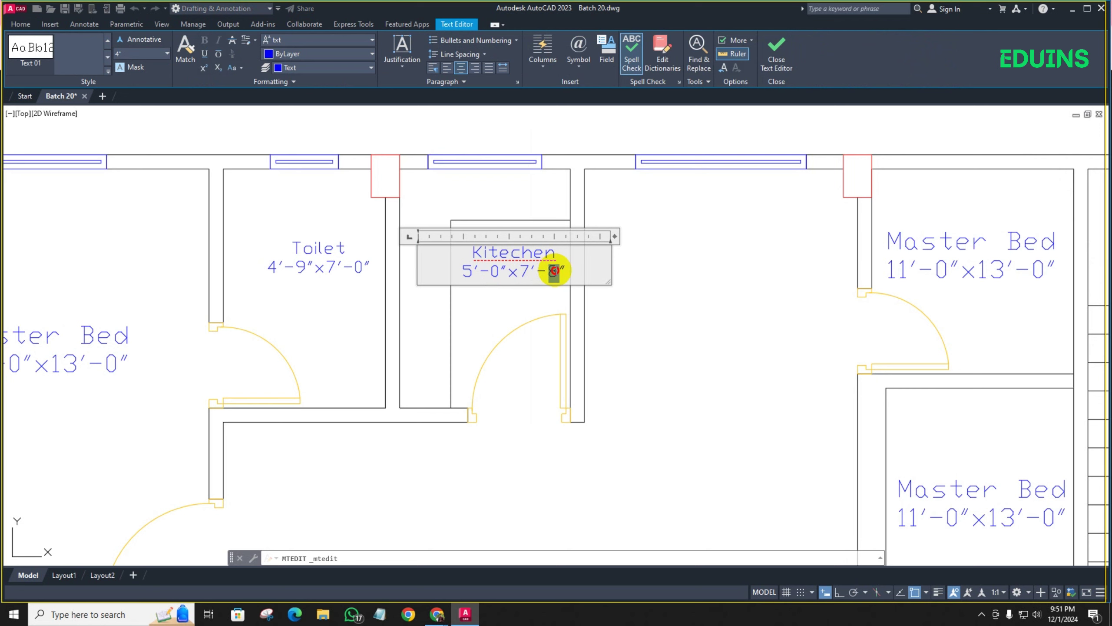
type("0")
left_click(508, 316)
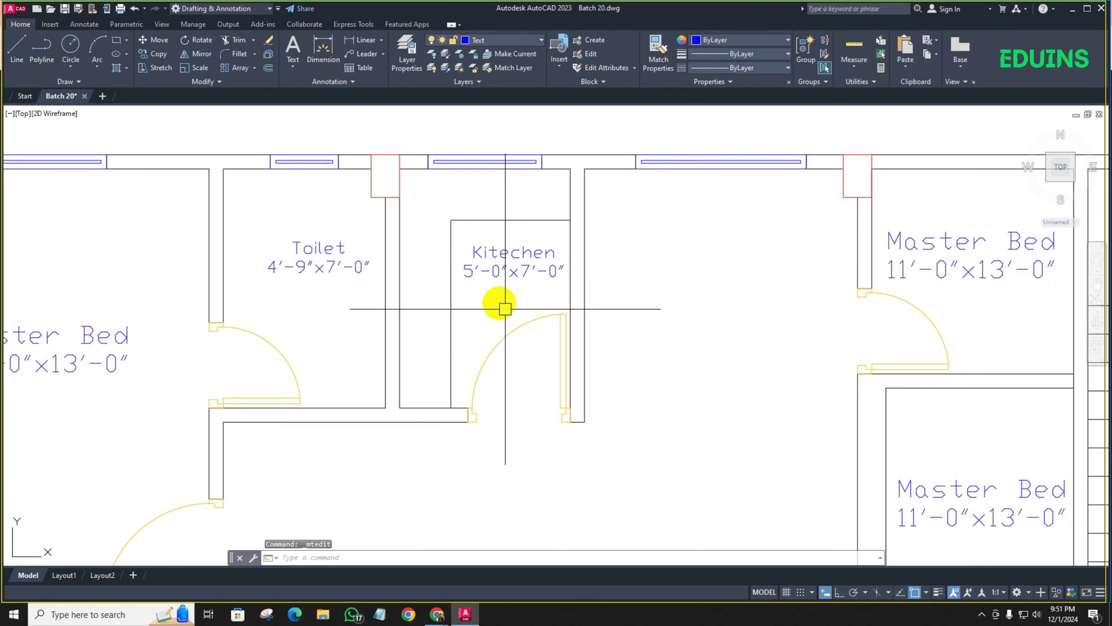
Erase the placeholder Master Bed label in the open hall below the upper kitchen
scroll(504, 307, "down", 5)
left_click(491, 318)
scroll(490, 342, "down", 2)
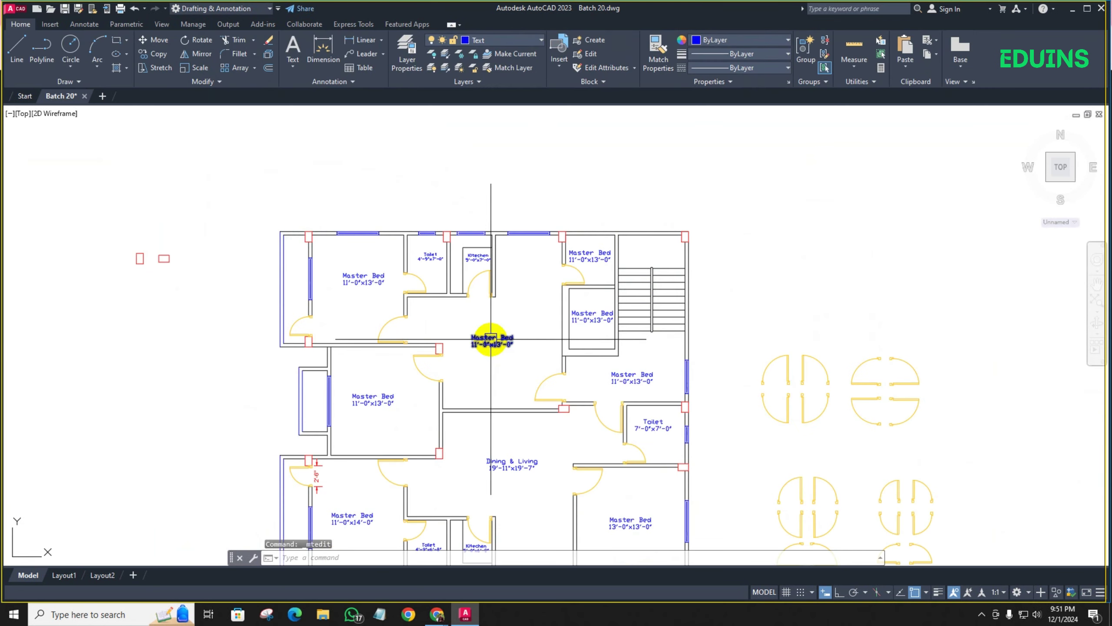
Copy the lower Dining & Living label into the upper hall above it
left_click(510, 462)
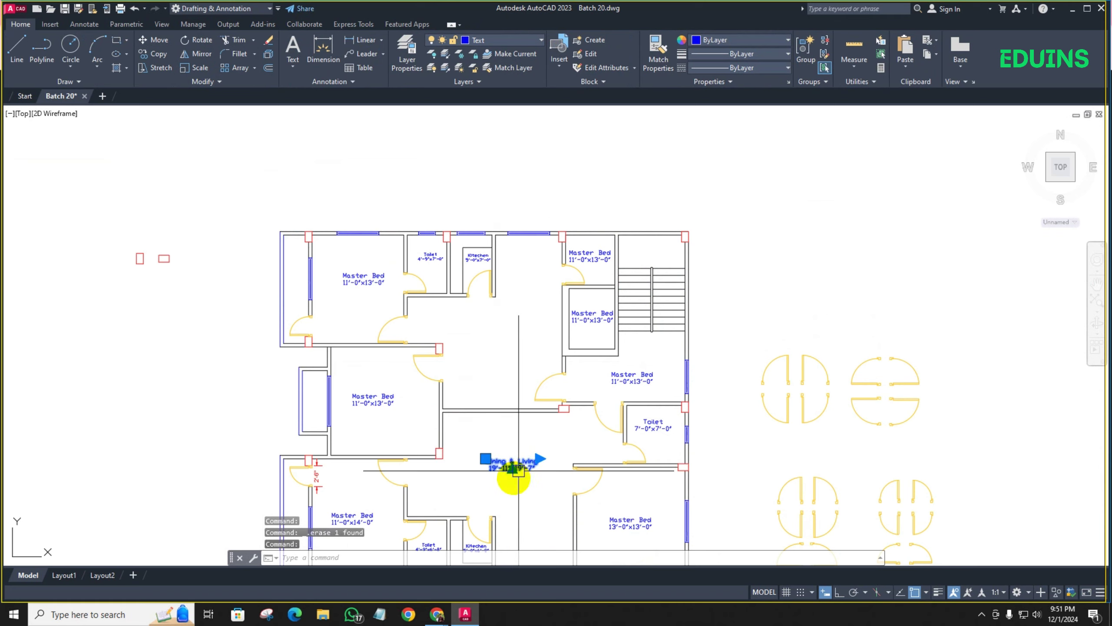
type("c")
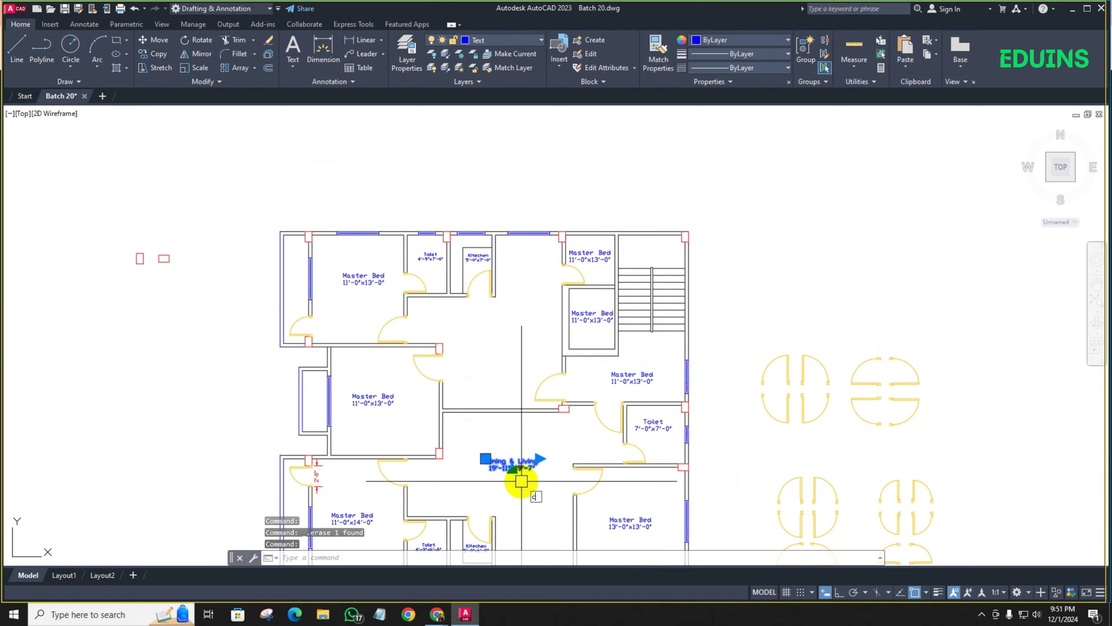
type("o")
key("space")
scroll(518, 465, "up", 4)
left_click(497, 453)
scroll(494, 445, "down", 2)
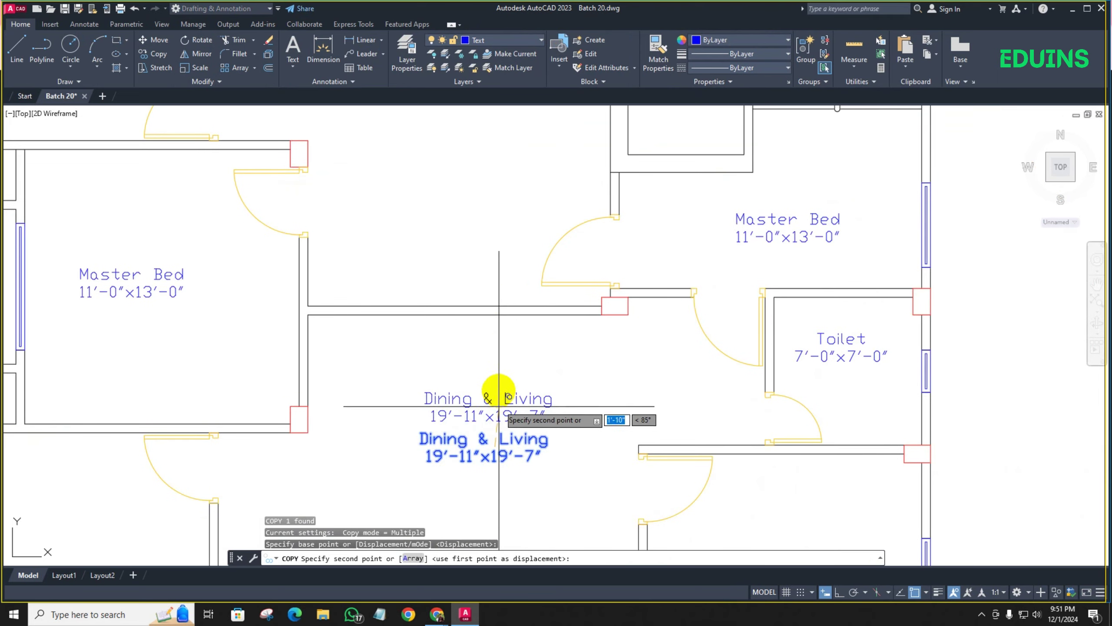
left_click(487, 217)
scroll(484, 219, "down", 4)
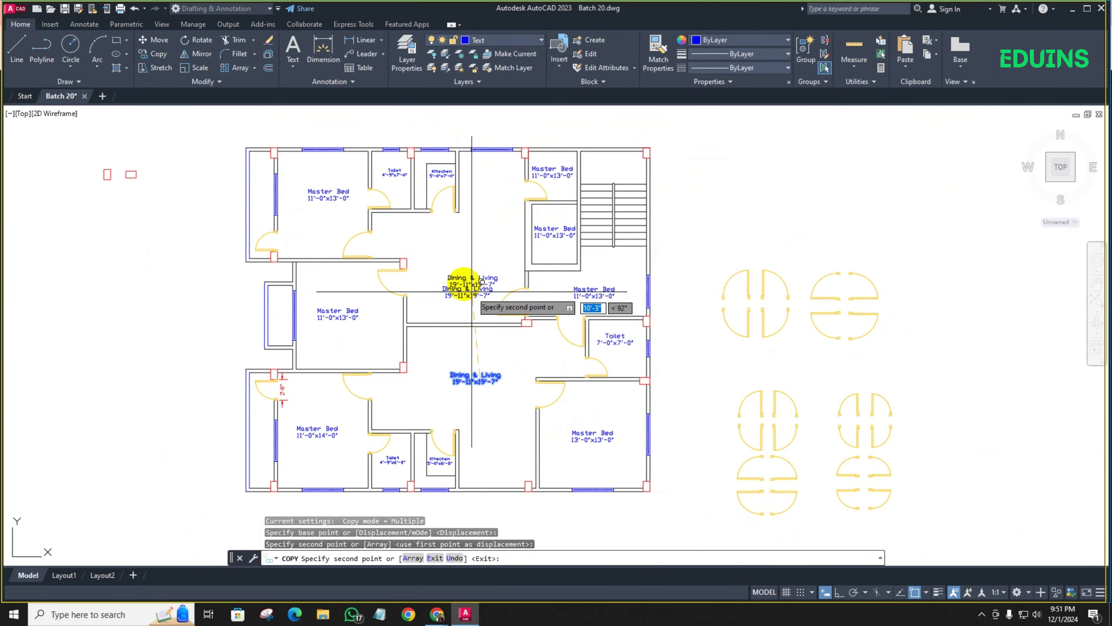
key("Escape")
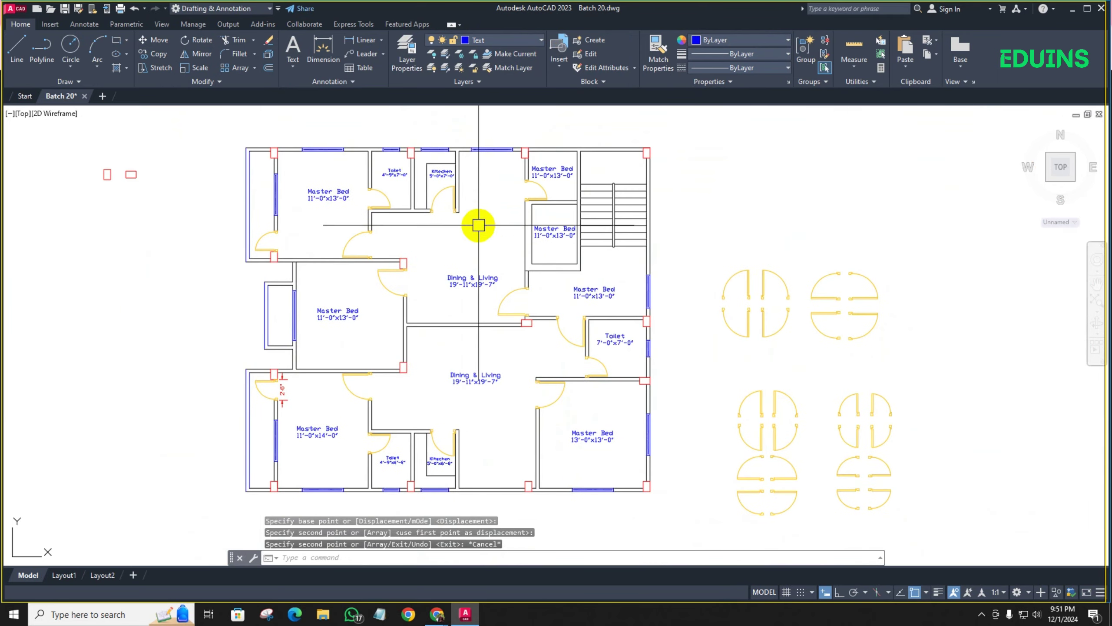
Measure the upper hall's full width and depth with two temporary linear dimensions
left_click(360, 41)
scroll(373, 232, "up", 4)
left_click(366, 198)
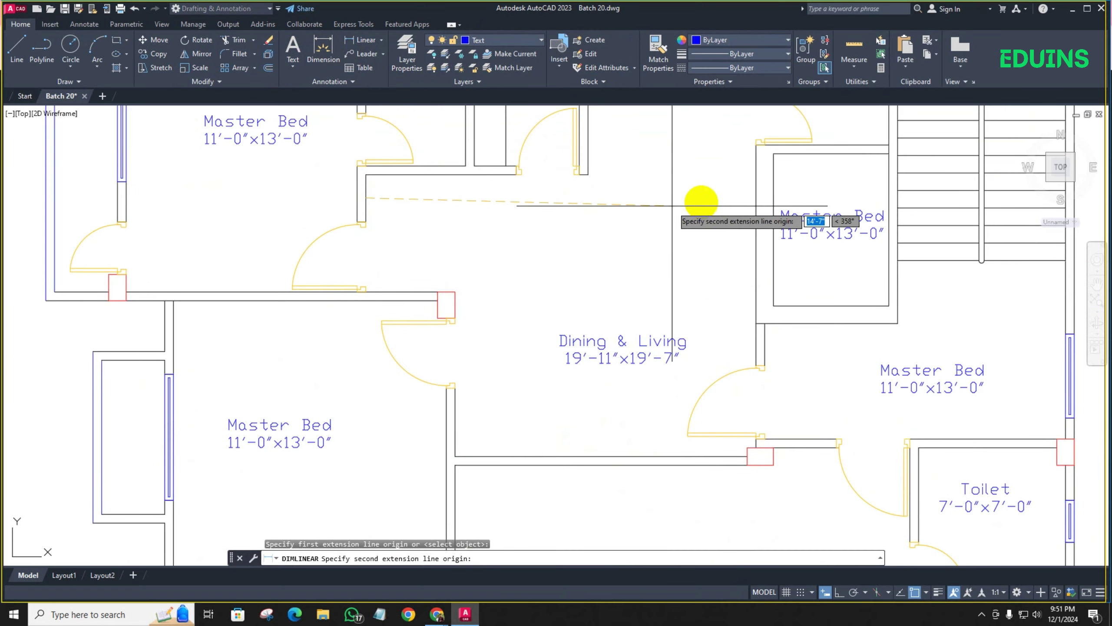
left_click(754, 204)
left_click(744, 211)
middle_click_drag(703, 248, 512, 293)
scroll(579, 280, "down", 3)
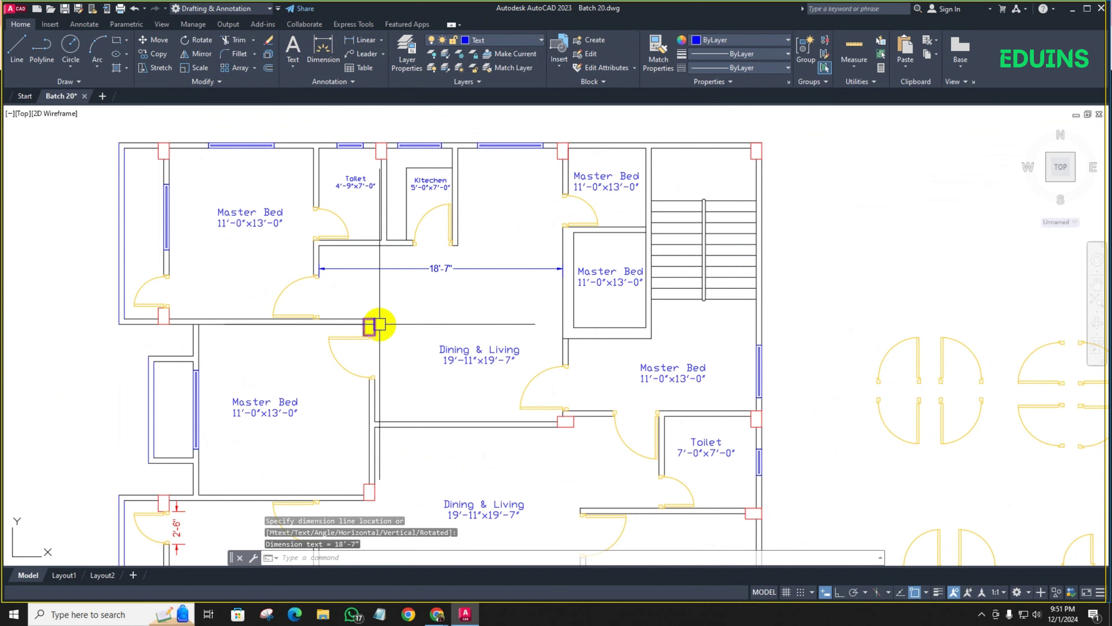
key("Return")
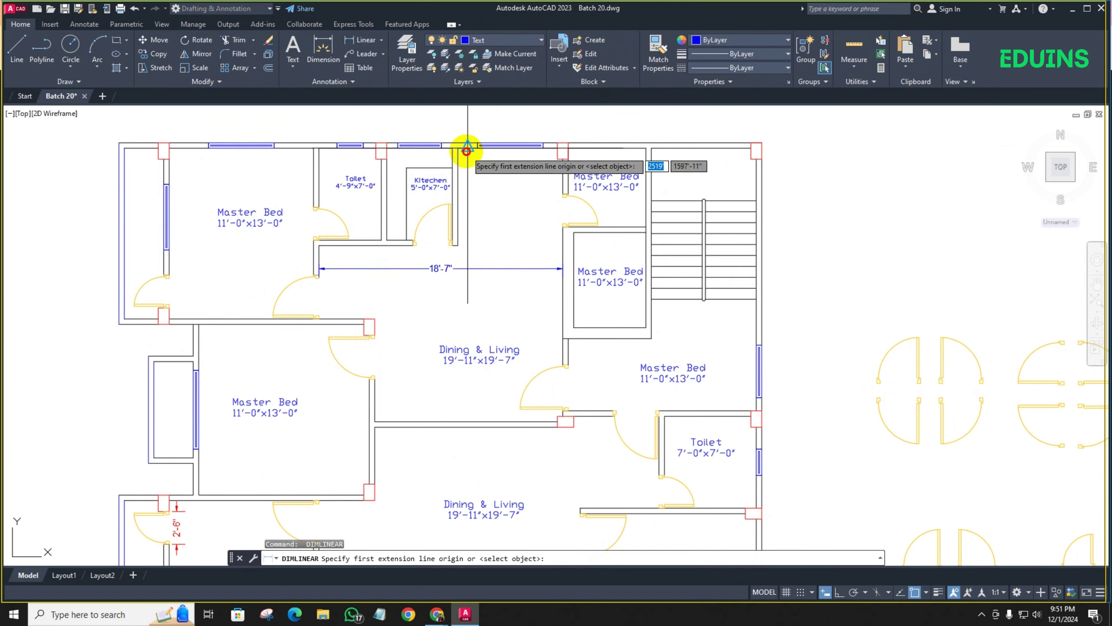
left_click(466, 150)
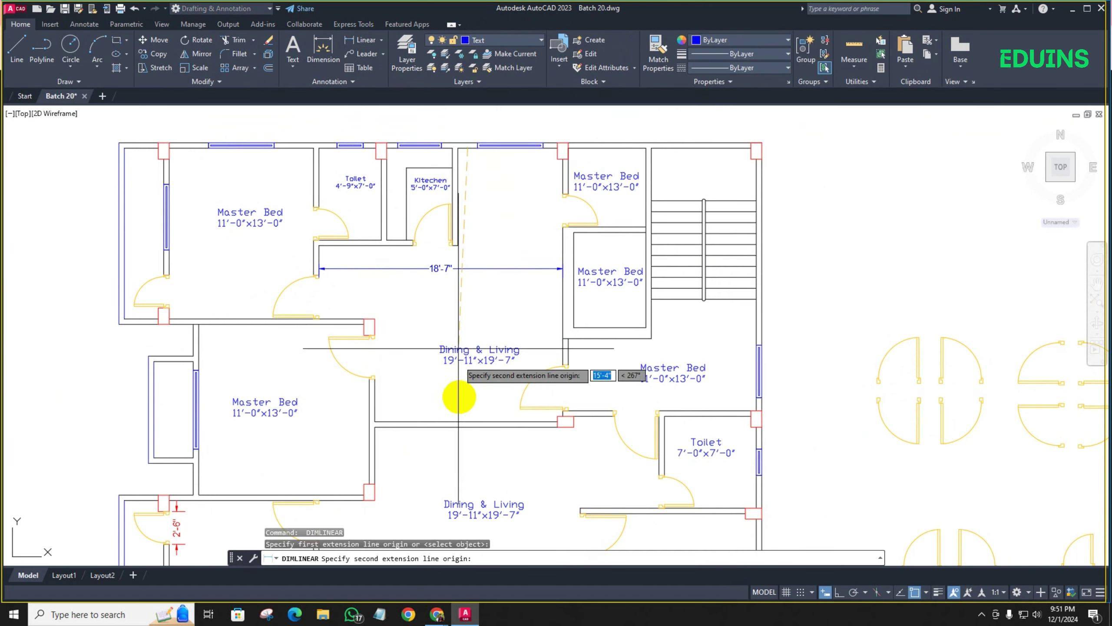
left_click(480, 421)
left_click(481, 333)
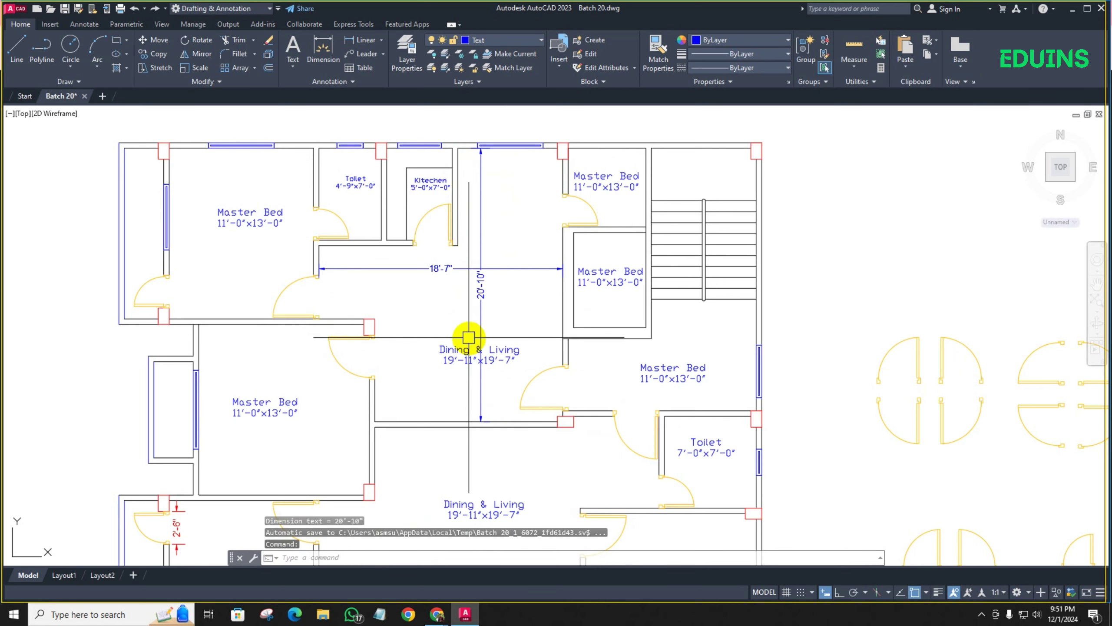
Change the size line of the upper Dining & Living label to 18'-7"x20'-10"
scroll(468, 337, "up", 2)
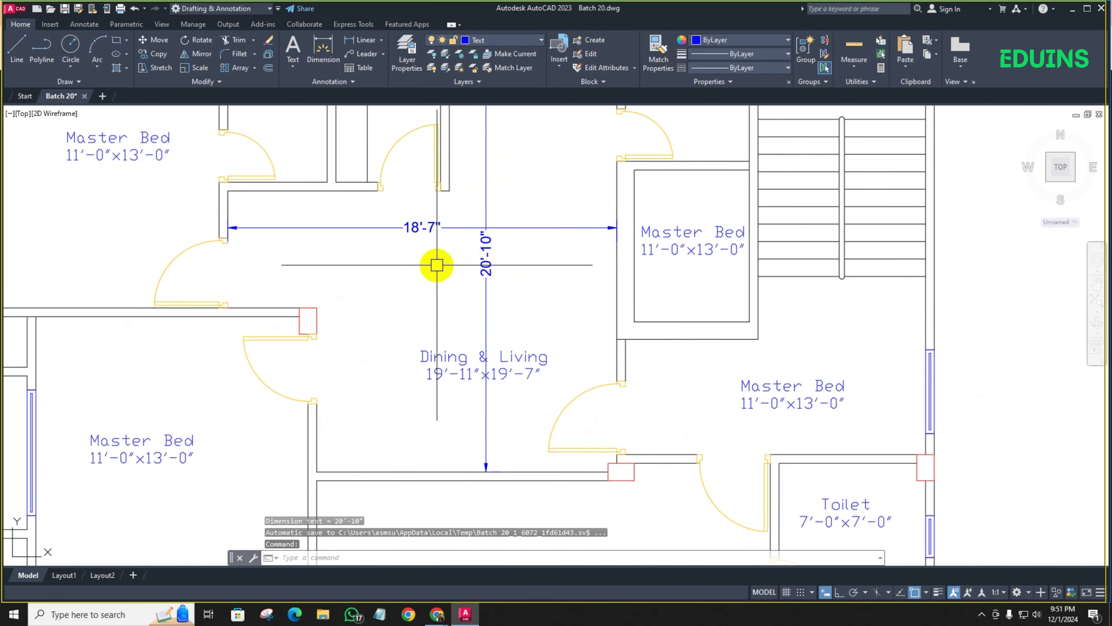
scroll(484, 269, "up", 2)
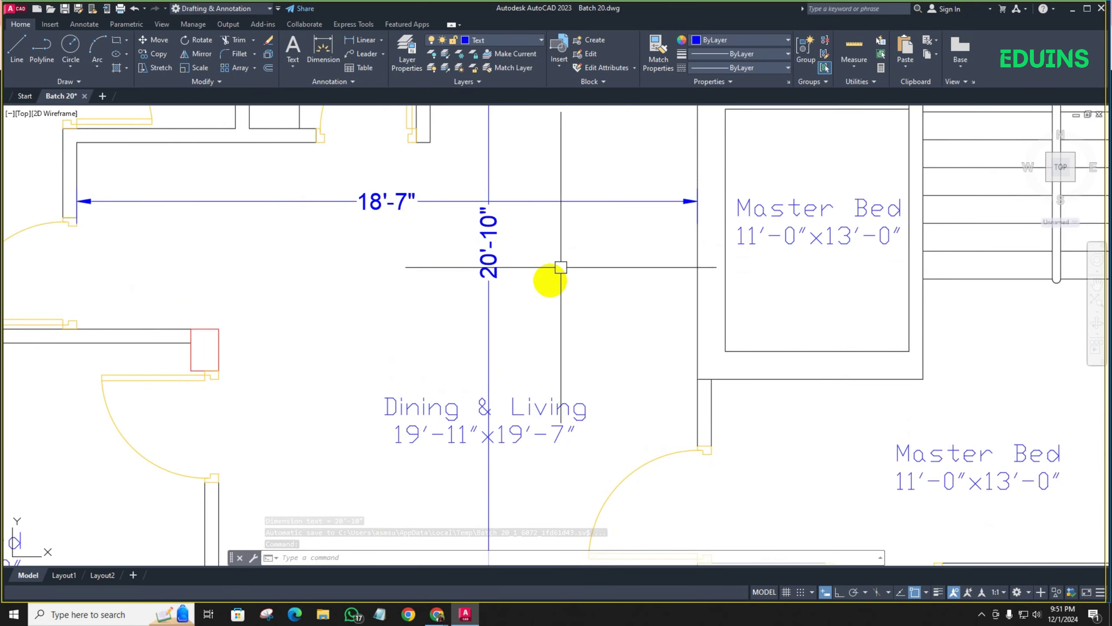
middle_click_drag(546, 285, 501, 237)
double_click(363, 388)
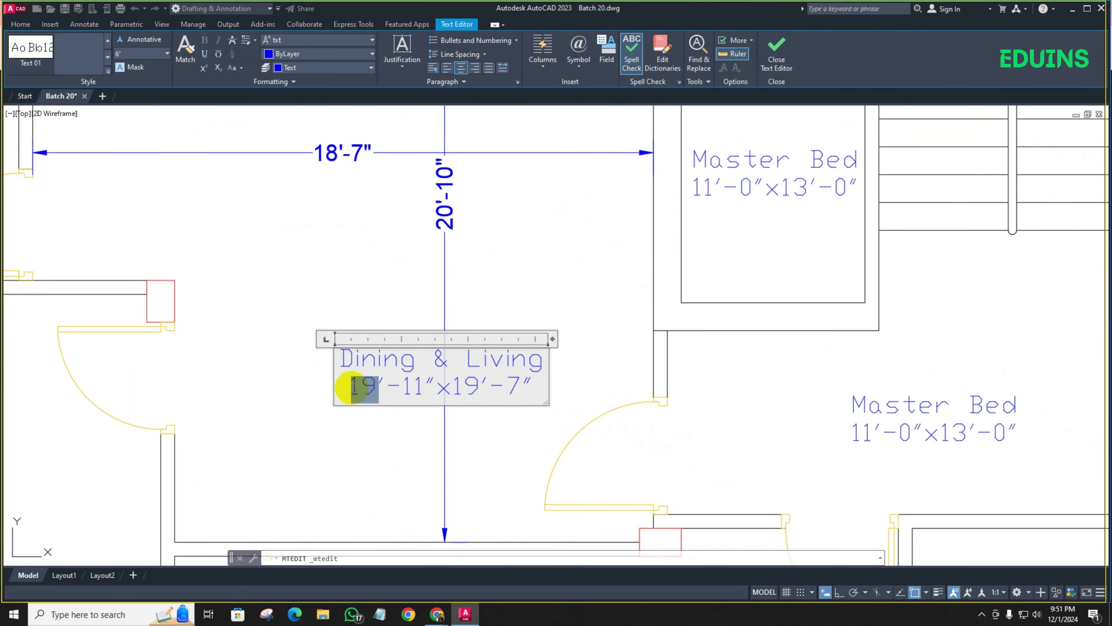
type("18'-")
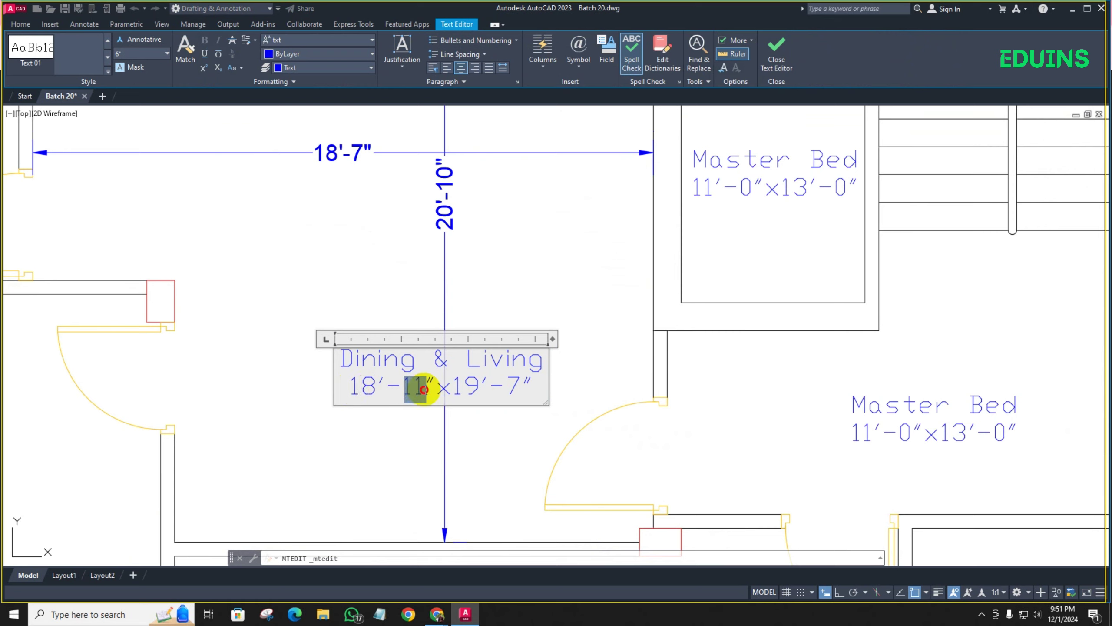
type("7\"x")
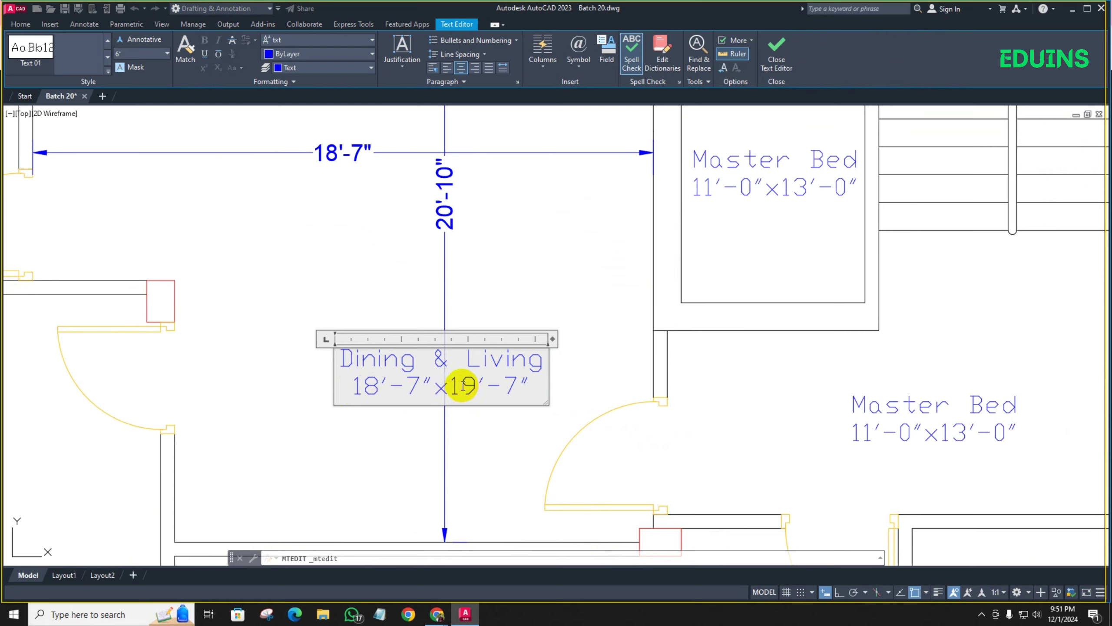
type("2")
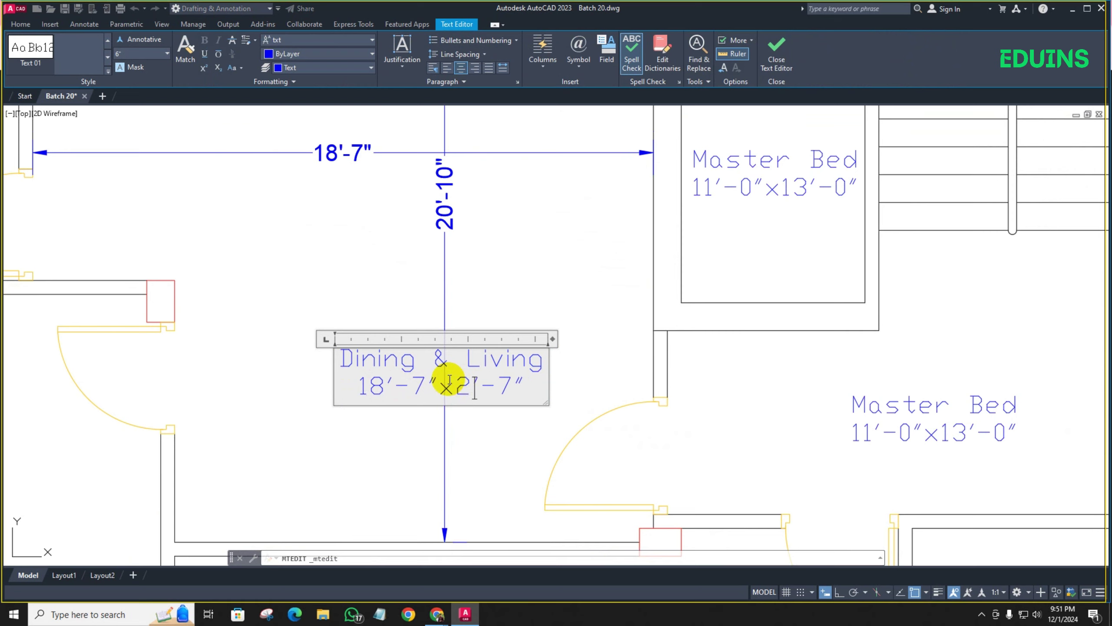
type("0")
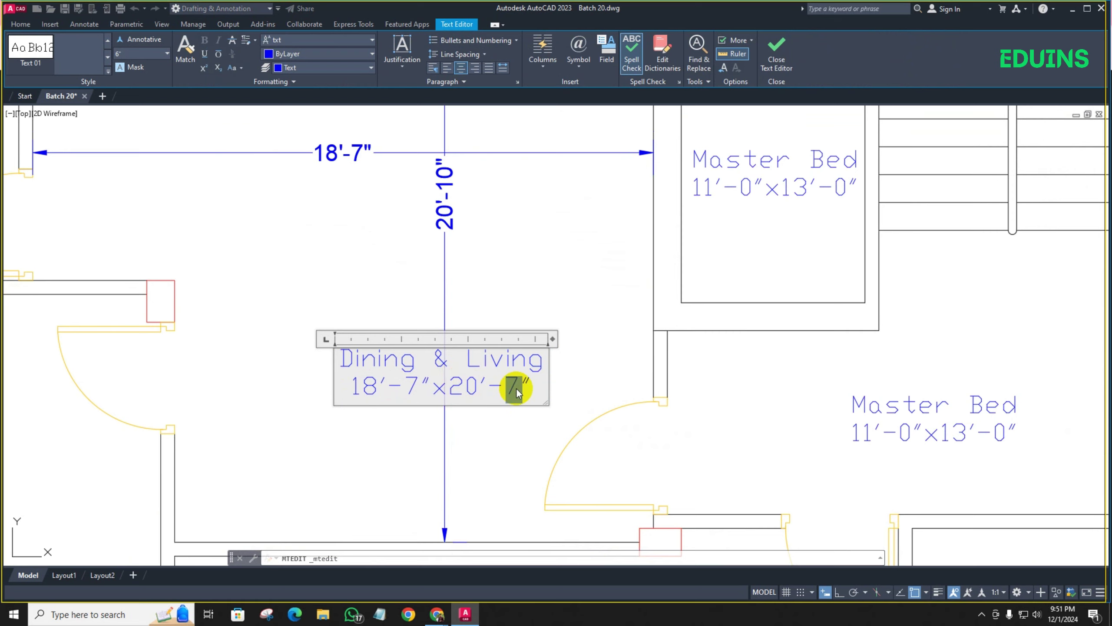
left_click(547, 303)
Delete the two temporary linear dimensions across the upper hall
scroll(547, 303, "down", 2)
middle_click_drag(532, 305, 498, 357)
left_click(480, 319)
left_click(414, 245)
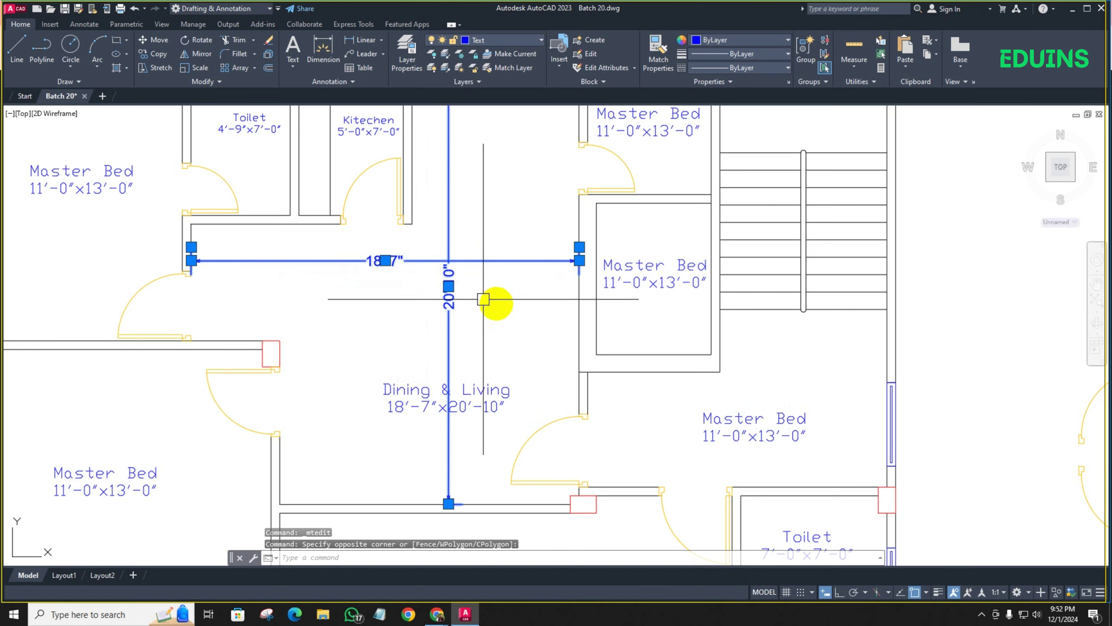
key("Delete")
Rename the Master Bed label in the small upper room beside the staircase as Toilet
scroll(516, 309, "down", 2)
middle_click_drag(517, 310, 446, 287)
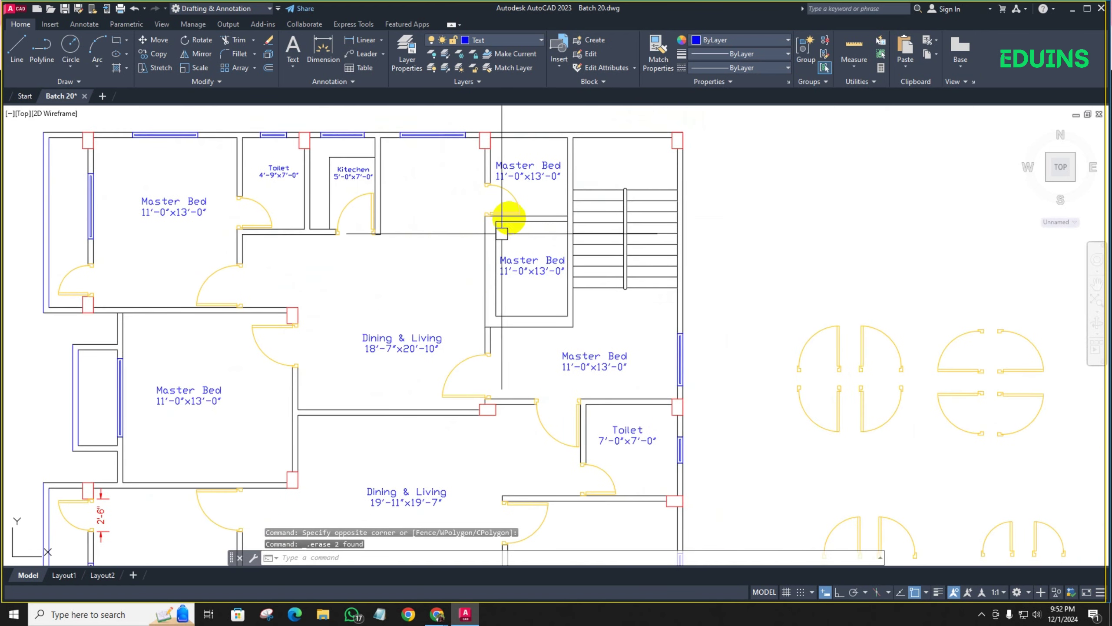
left_click(525, 168)
double_click(525, 168)
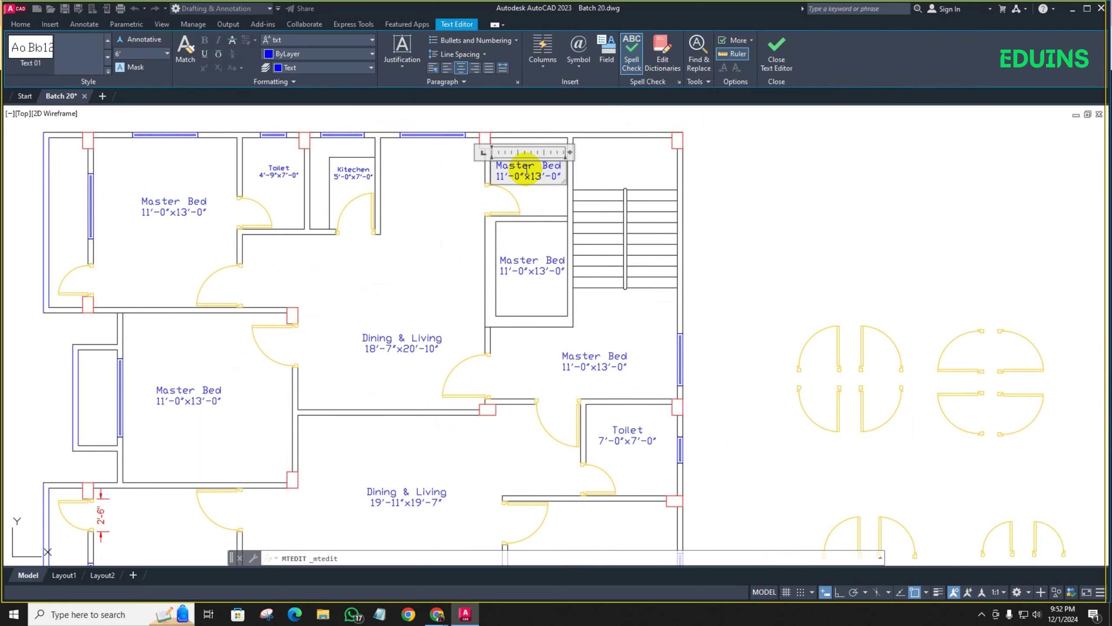
type("Toilet")
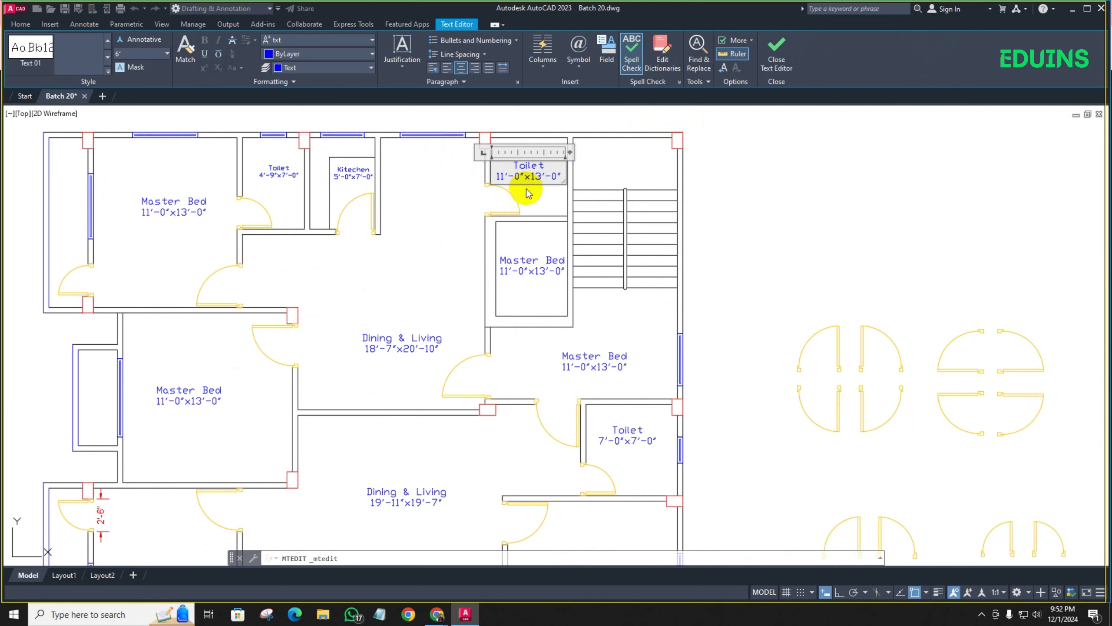
left_click(526, 193)
Measure the inside dimensions of the toilet beside the staircase with Quick measure
middle_click_drag(529, 167, 437, 230)
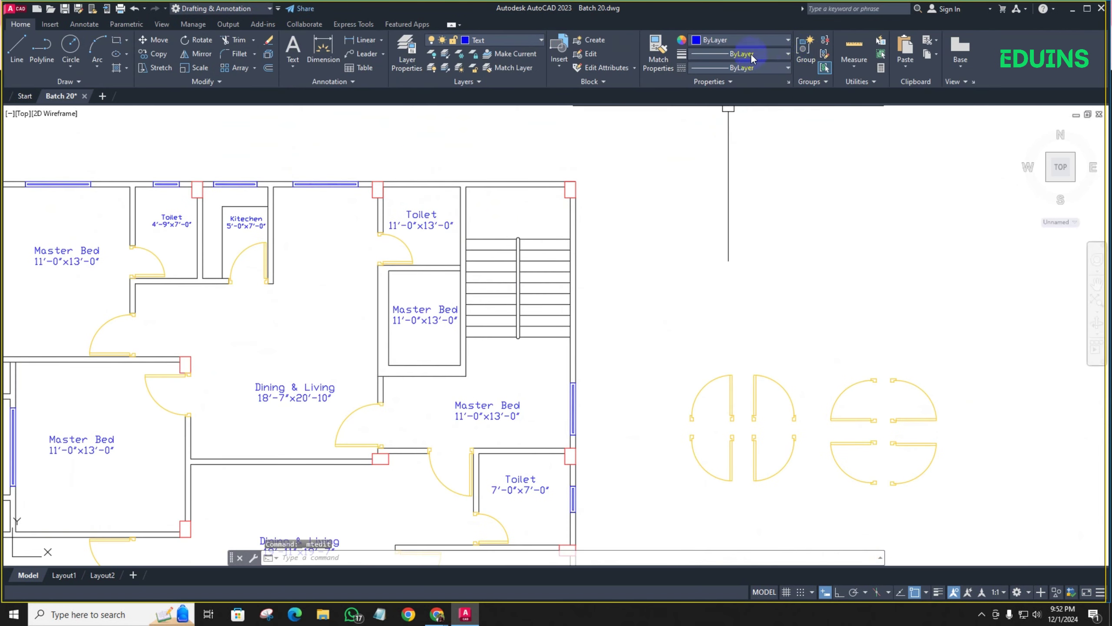
left_click(869, 44)
scroll(421, 213, "up", 2)
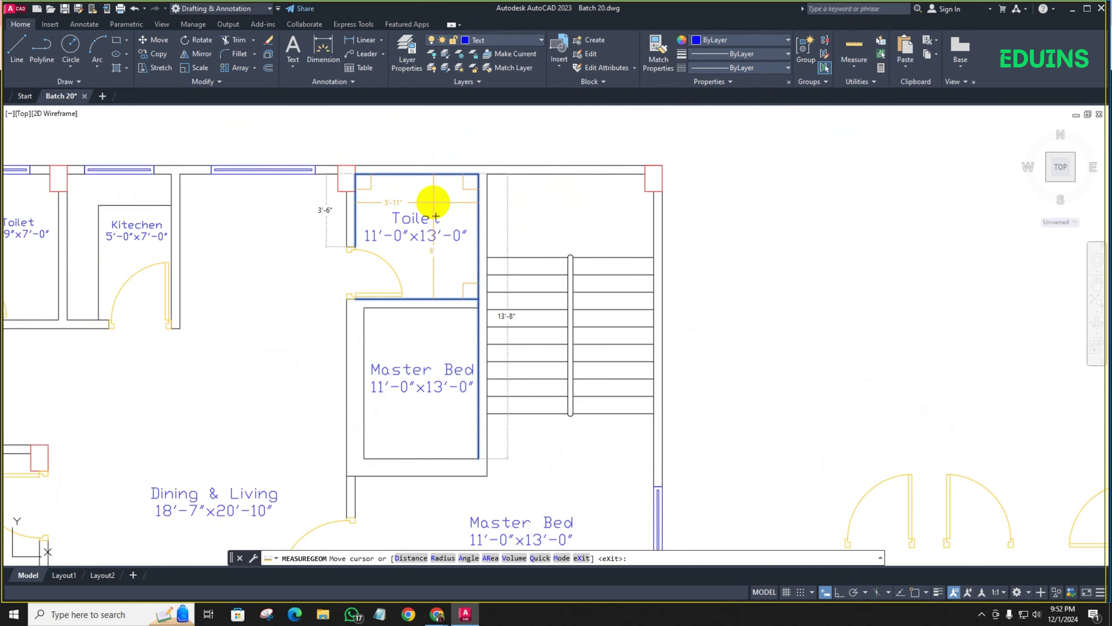
key("Escape")
Change the size line of the Toilet label beside the staircase to 5'-11"x6'-0"
left_click(396, 229)
left_click(373, 236)
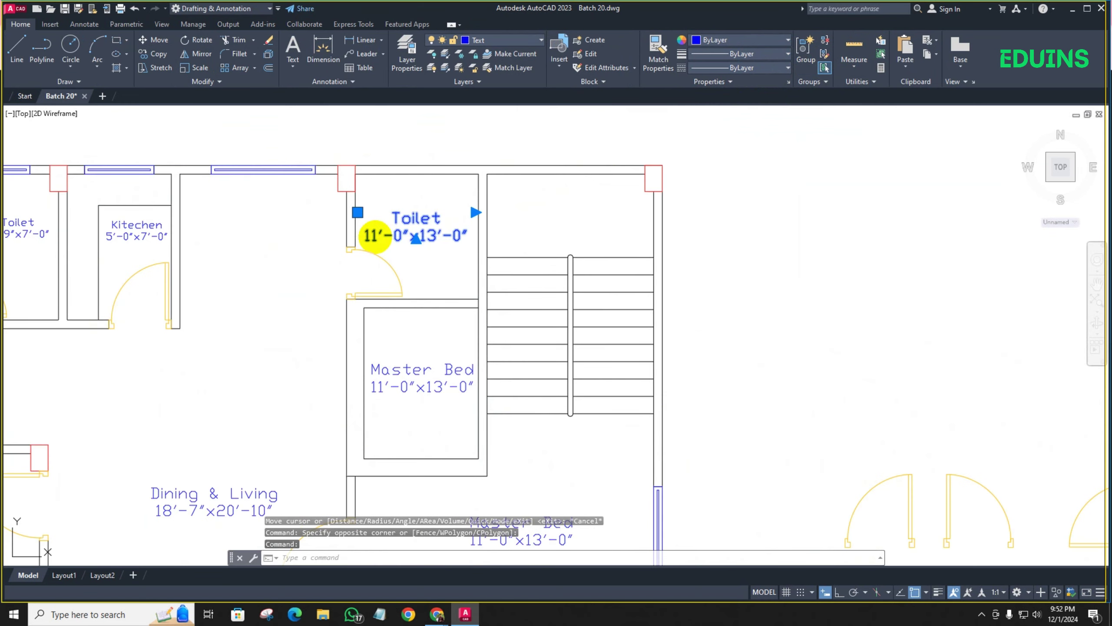
double_click(374, 237)
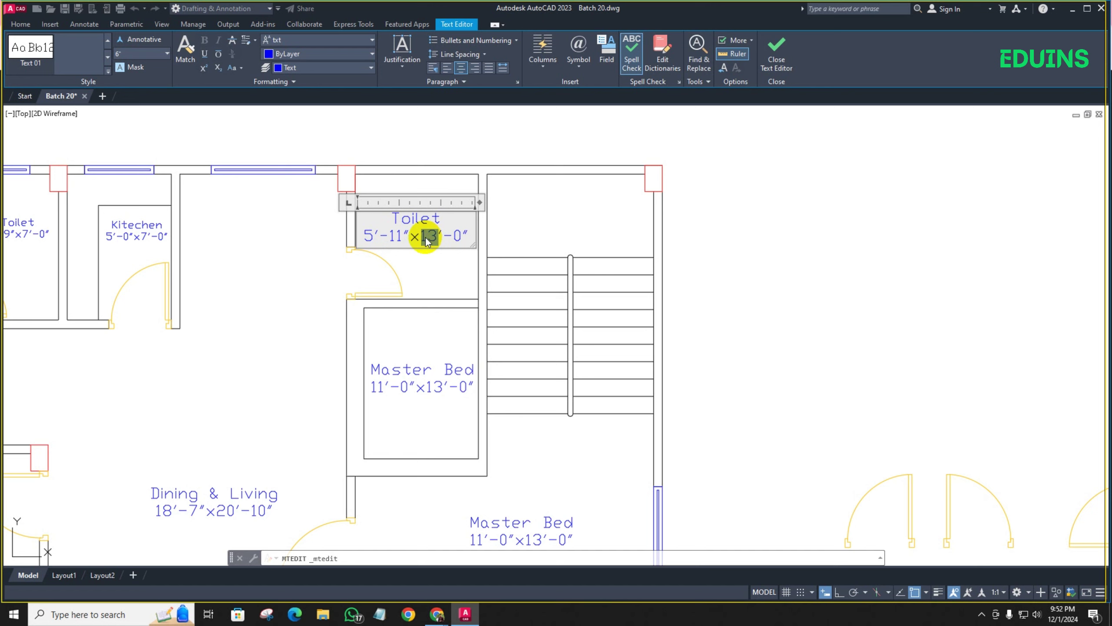
left_click(439, 257)
Rename the Master Bed label in the landing area below the staircase as Stair
scroll(434, 255, "down", 3)
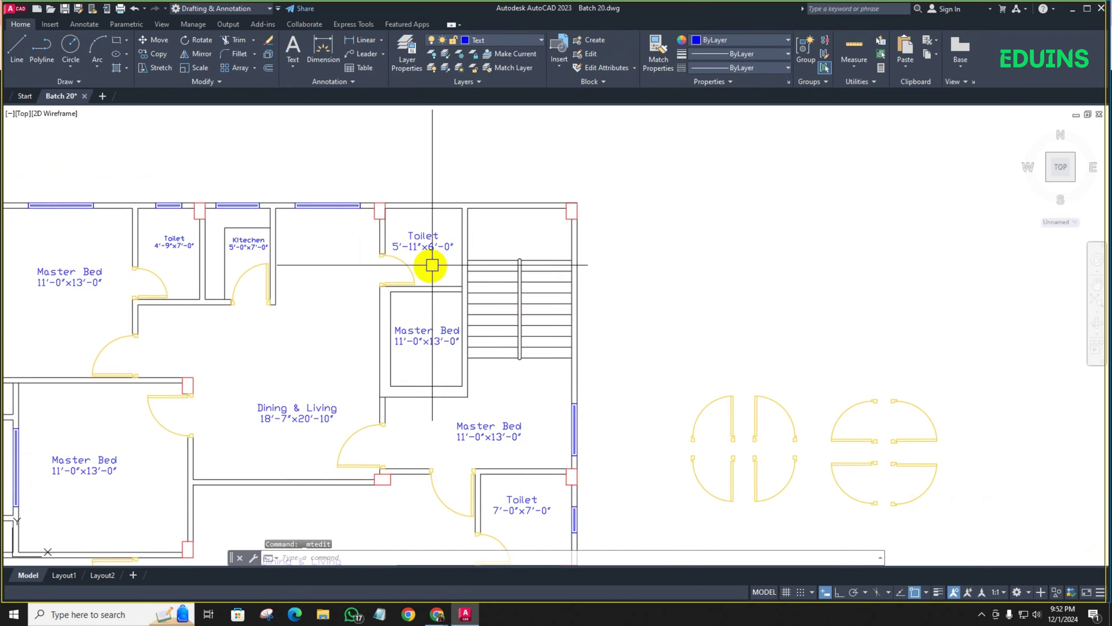
scroll(455, 391, "up", 2)
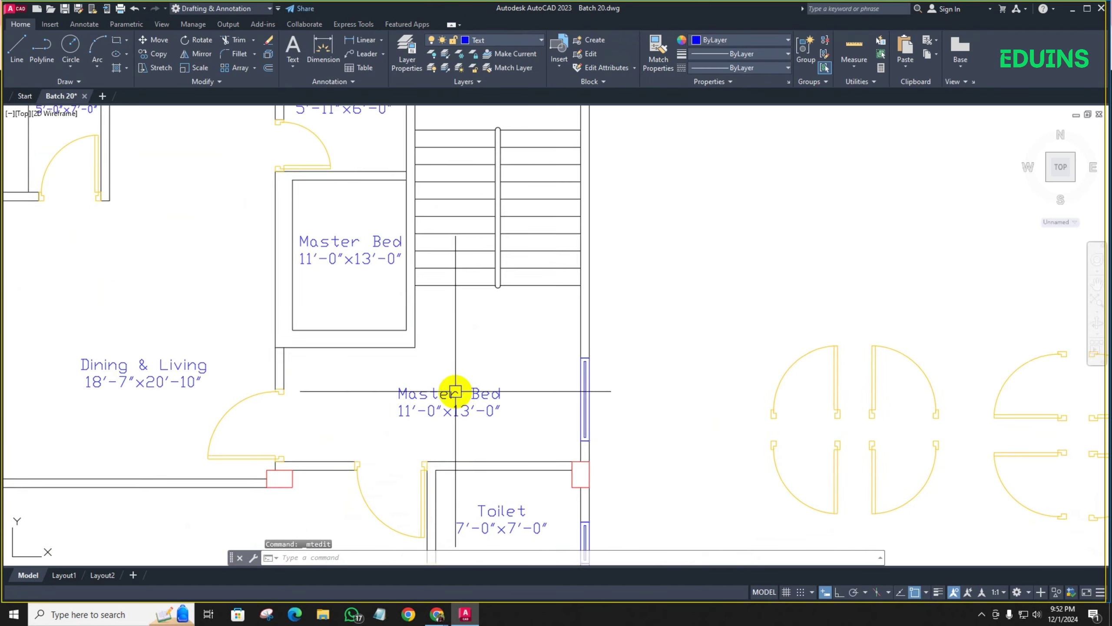
middle_click_drag(455, 392, 439, 230)
scroll(424, 239, "down", 3)
scroll(422, 236, "up", 5)
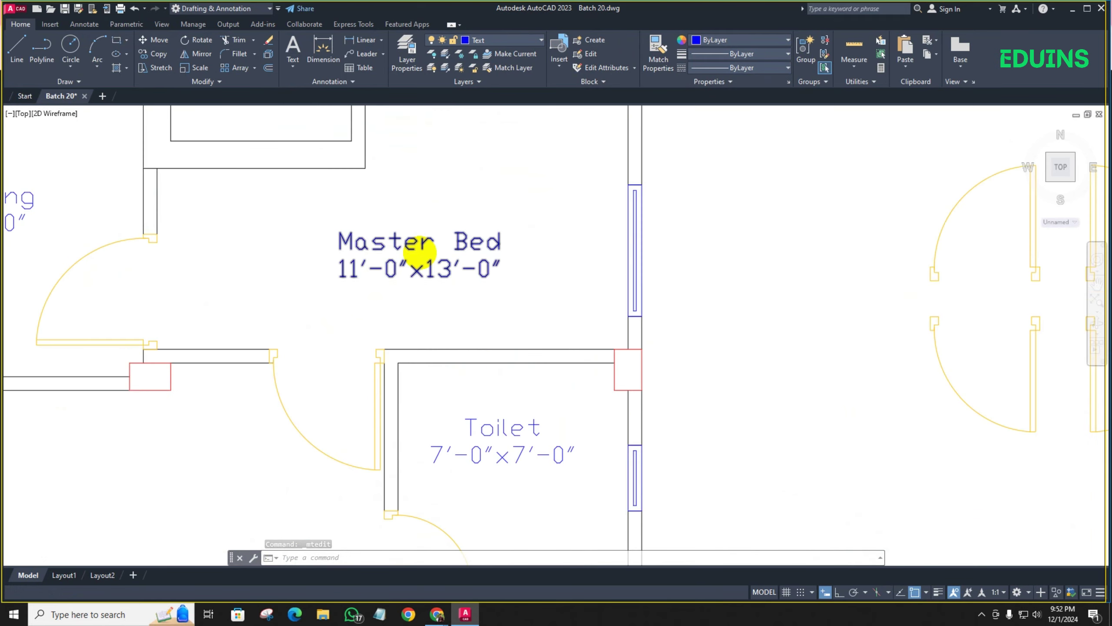
scroll(416, 248, "down", 4)
scroll(390, 281, "down", 4)
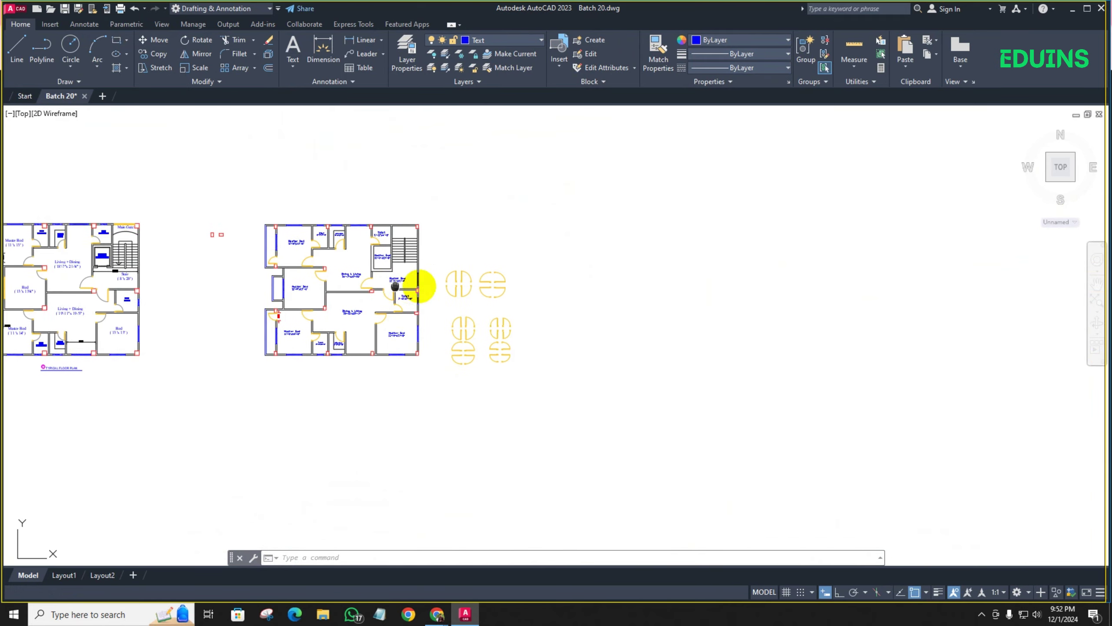
scroll(422, 285, "up", 4)
double_click(432, 254)
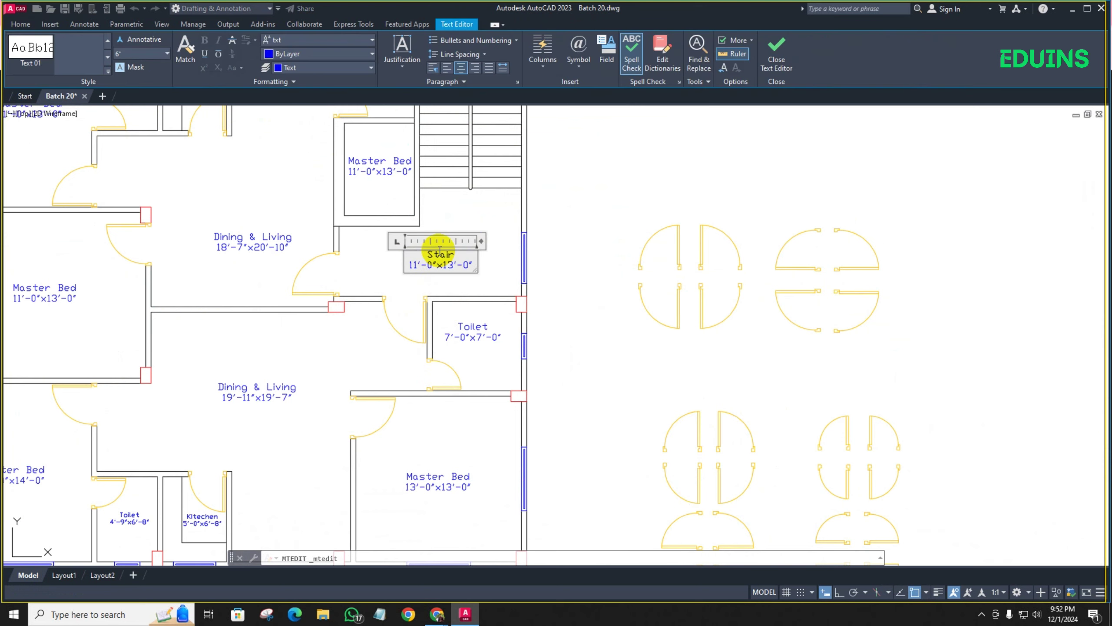
Change the size line of the Stair label to 8'-0"x20'-0", following the reference floor plan
scroll(435, 289, "down", 5)
middle_click_drag(77, 268, 123, 278)
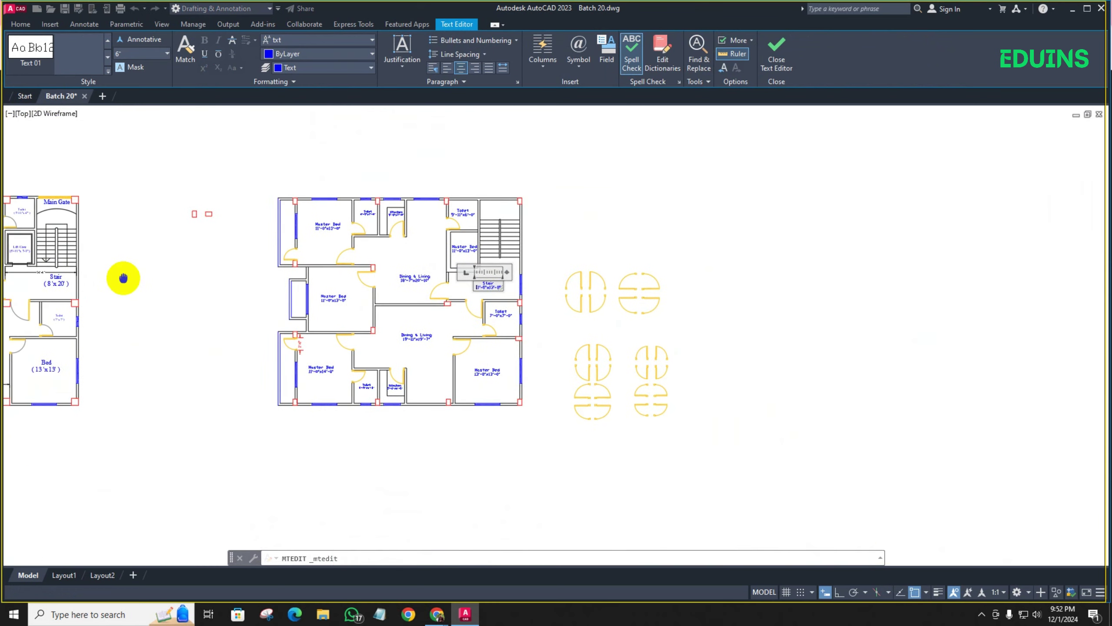
scroll(462, 273, "up", 8)
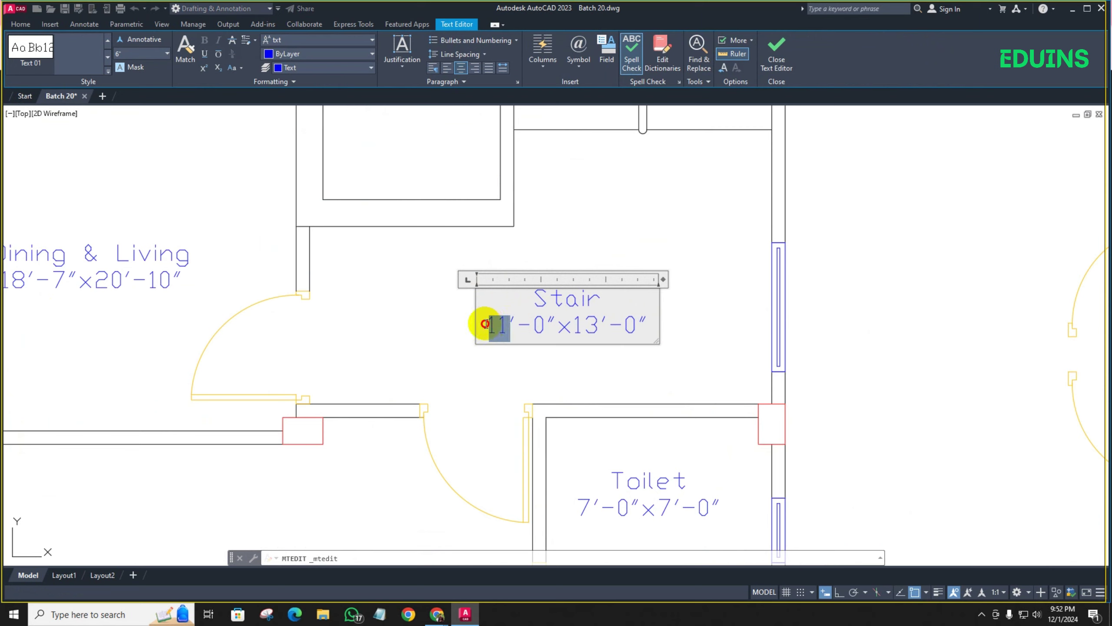
type("8")
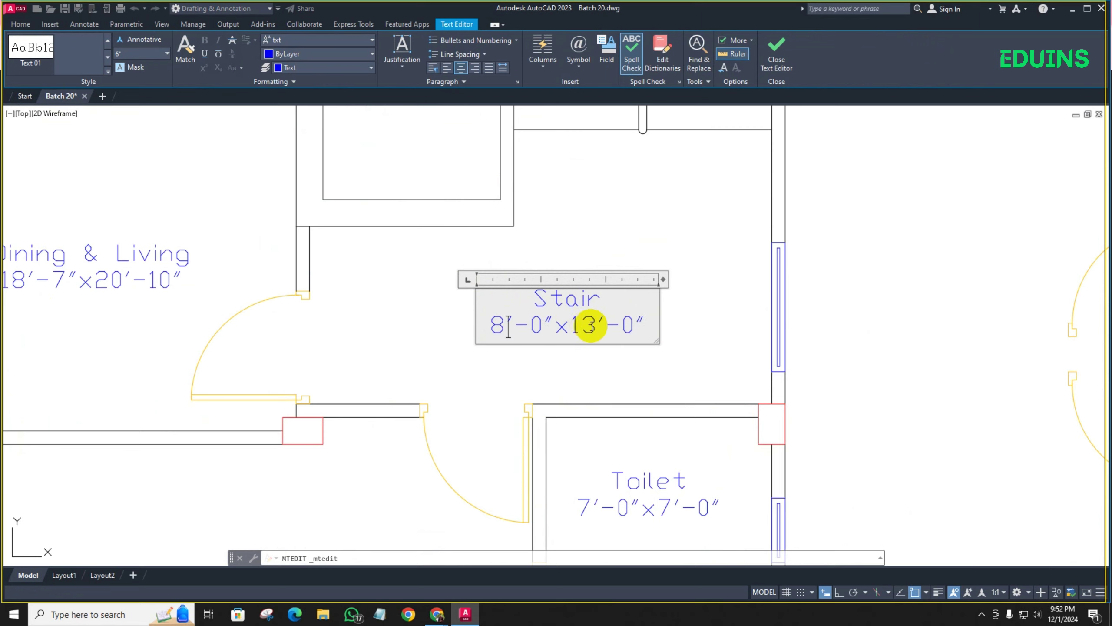
left_click(575, 370)
Finish editing the Stair label and move it into the landing area directly below the stair flight
left_click(560, 328)
type("m")
key("space")
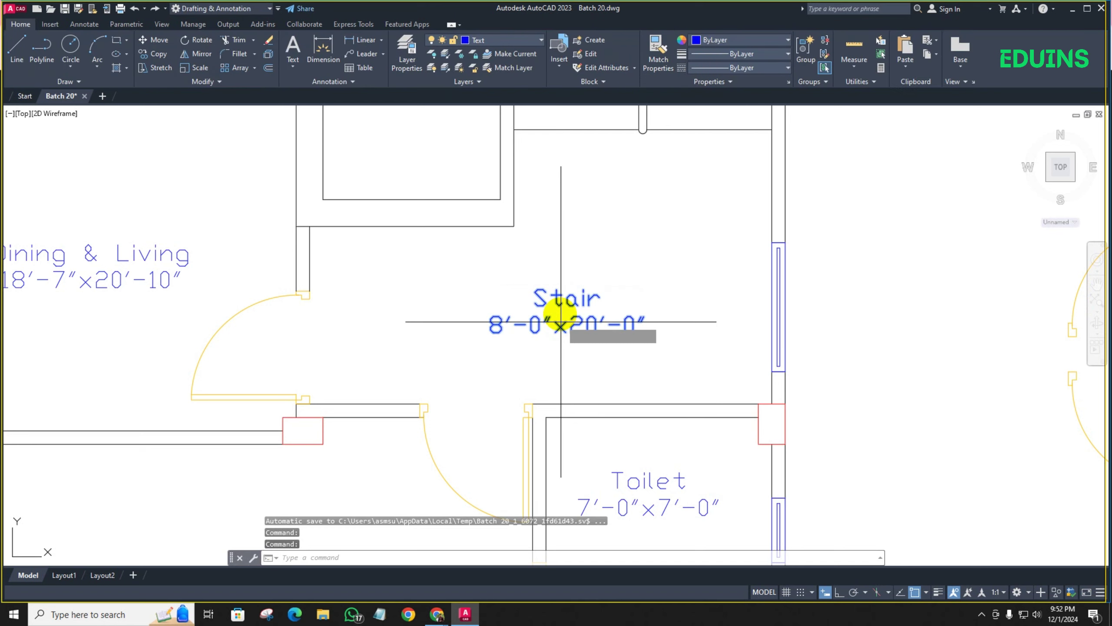
scroll(561, 312, "up", 6)
left_click(566, 306)
scroll(668, 258, "down", 8)
middle_click_drag(705, 250, 671, 283)
left_click(702, 255)
scroll(696, 258, "down", 2)
Measure the inside dimensions of the small shaft beside the staircase with Quick measure
scroll(588, 228, "up", 4)
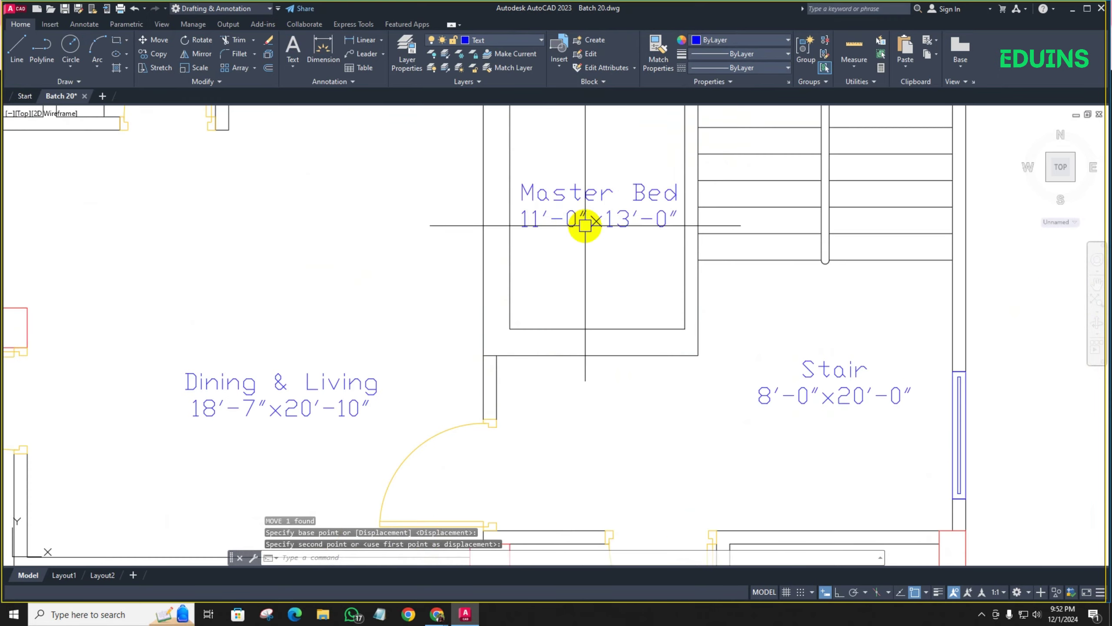
scroll(576, 259, "down", 2)
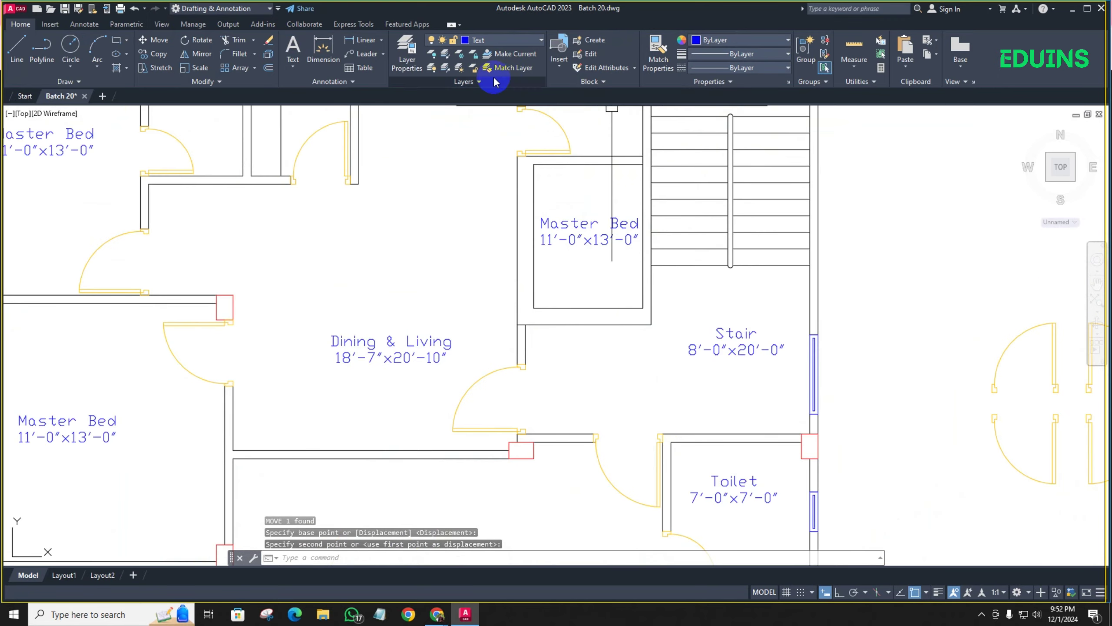
left_click(886, 45)
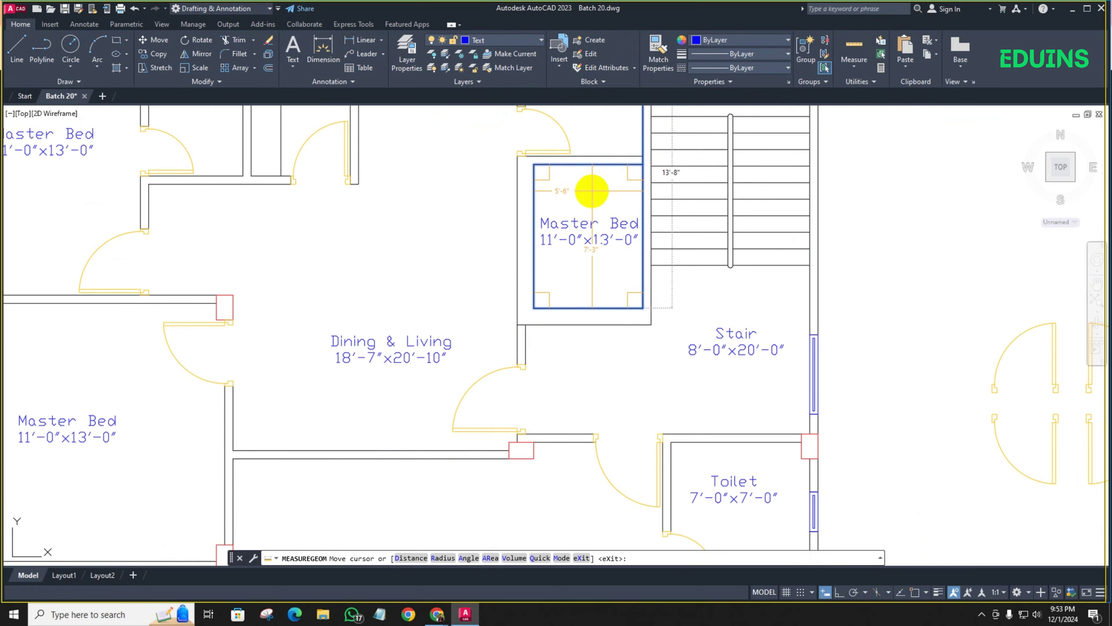
key("Escape")
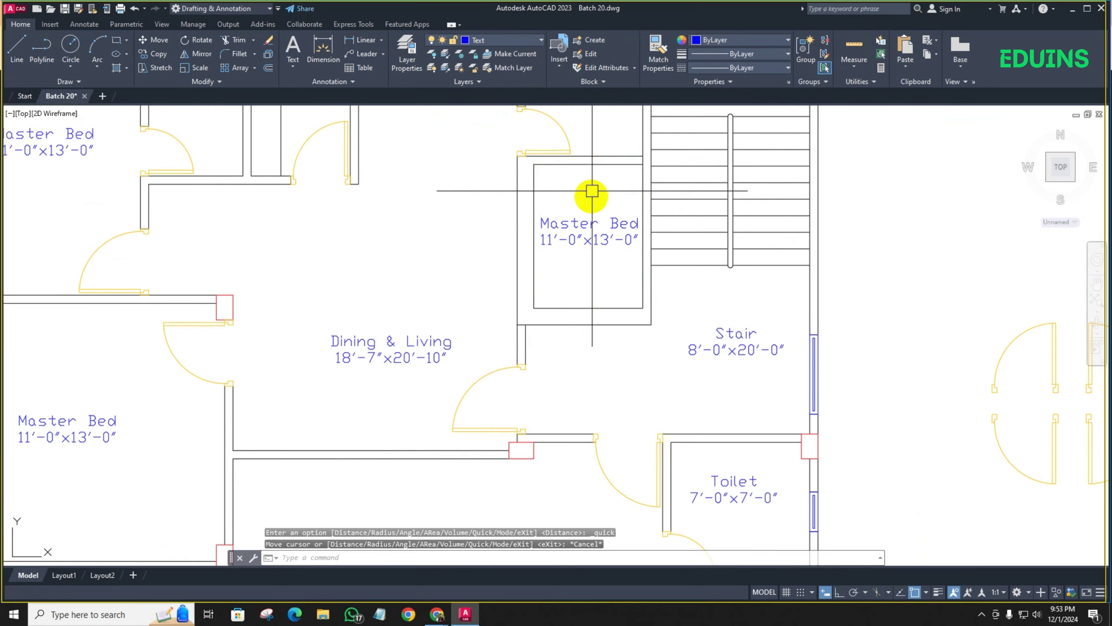
Change the size line of the Master Bed label inside the shaft beside the staircase to 5'-6"x7'-3"
scroll(570, 239, "up", 3)
left_click(553, 239)
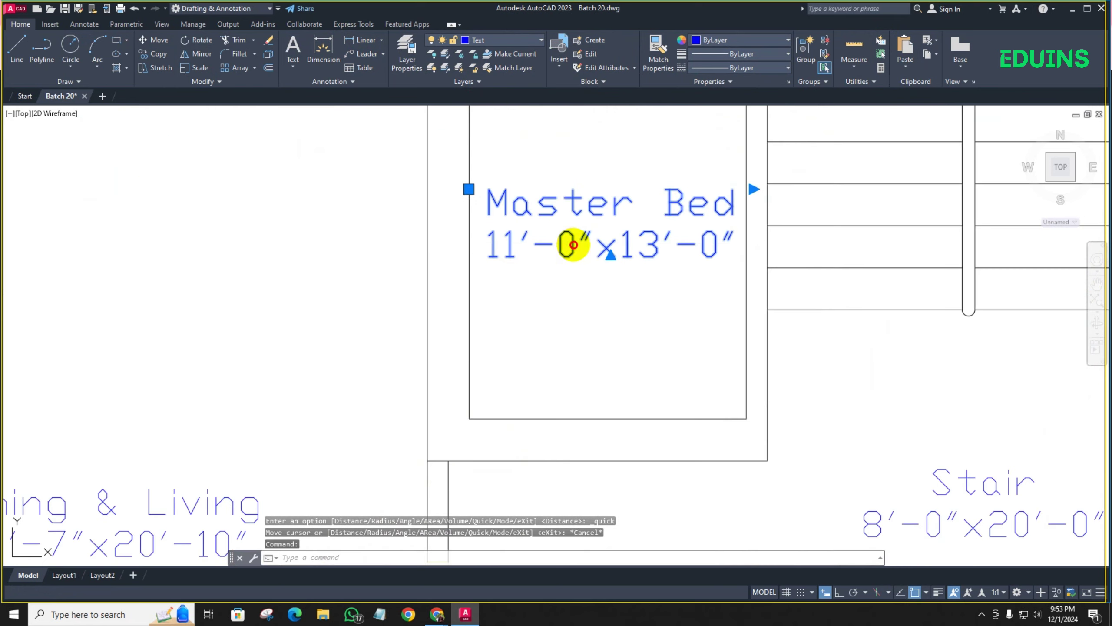
double_click(508, 249)
left_click_drag(508, 249, 497, 246)
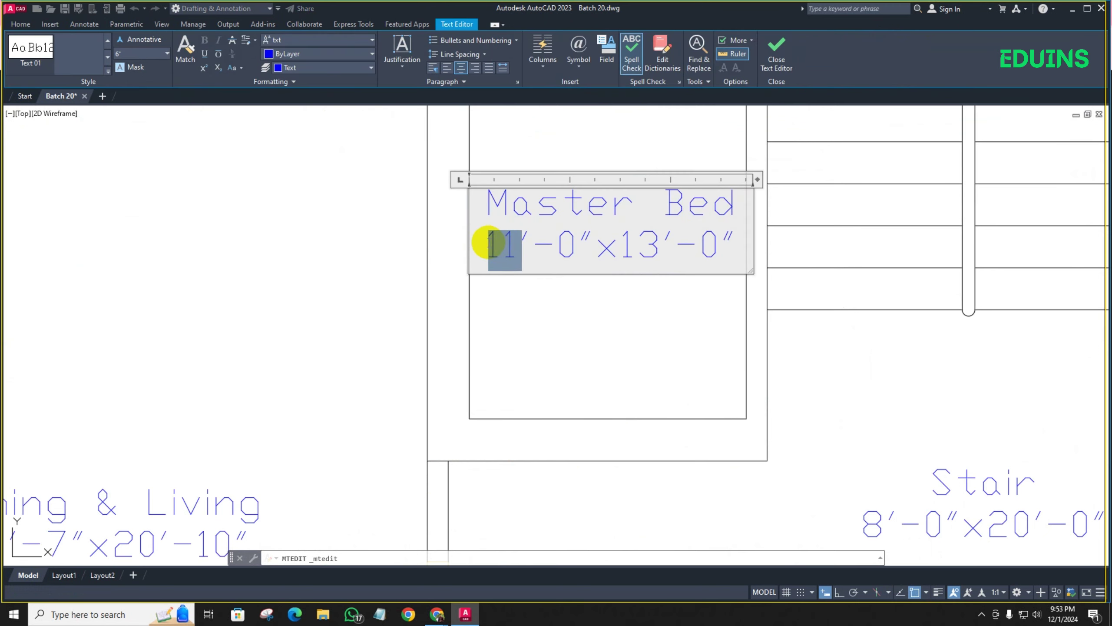
type("5'-")
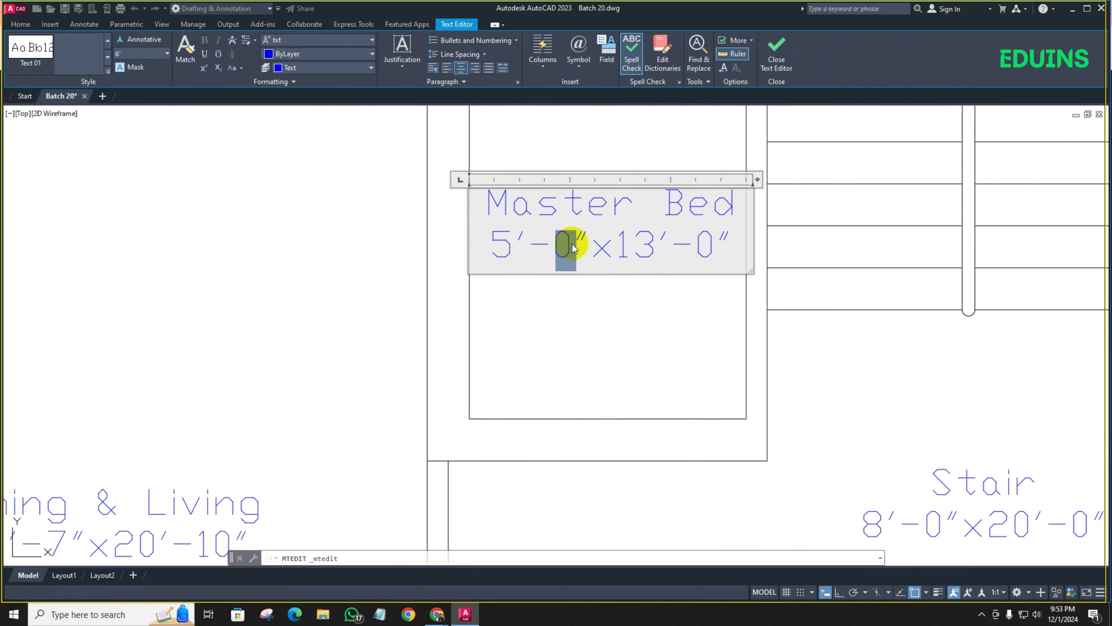
type("6")
left_click_drag(660, 249, 629, 244)
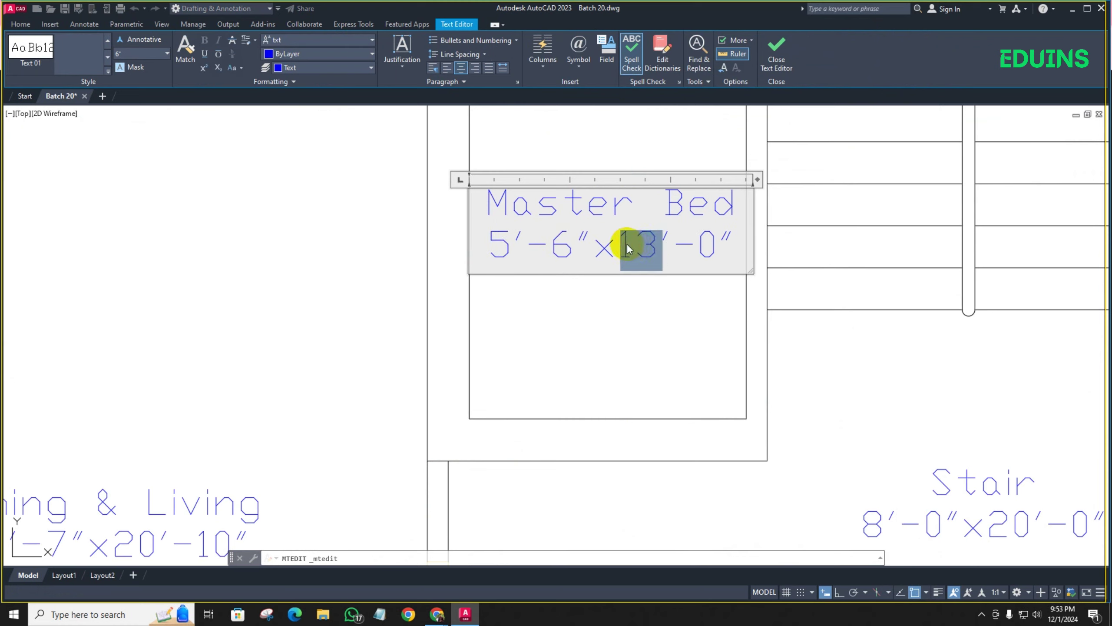
type("7'-")
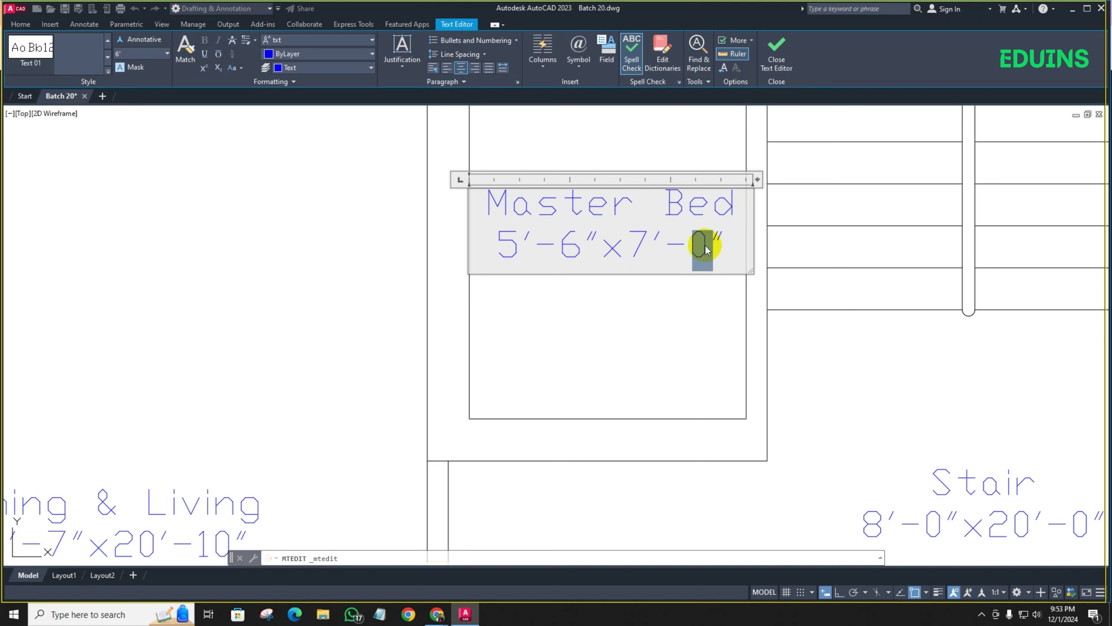
type("3")
left_click(670, 293)
Rename the Master Bed label inside the shaft beside the staircase as Lift core
left_click(626, 196)
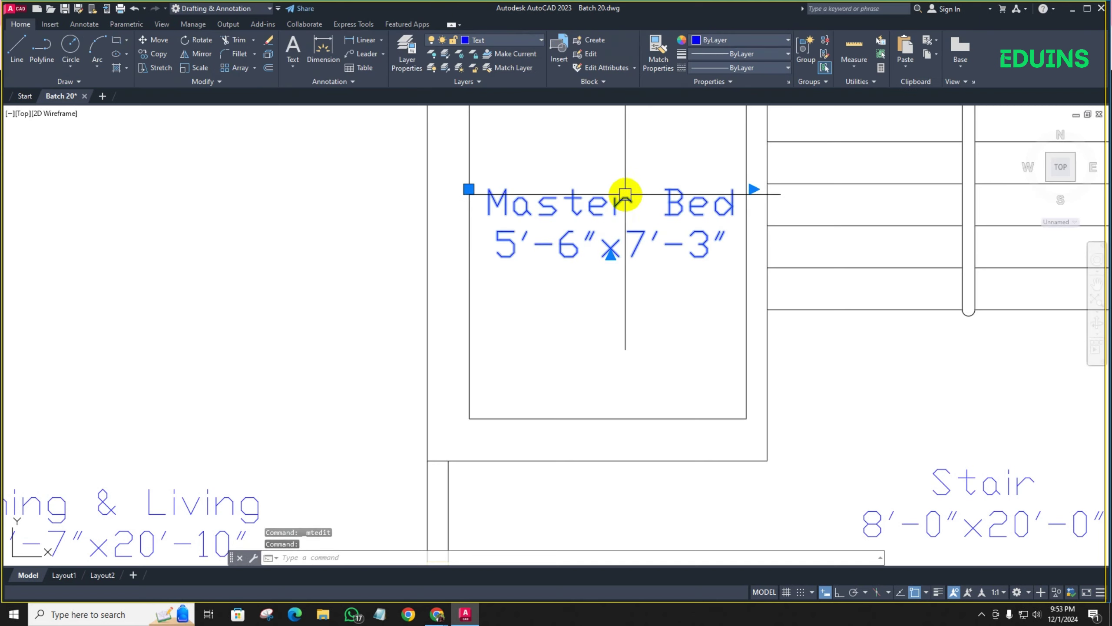
double_click(627, 204)
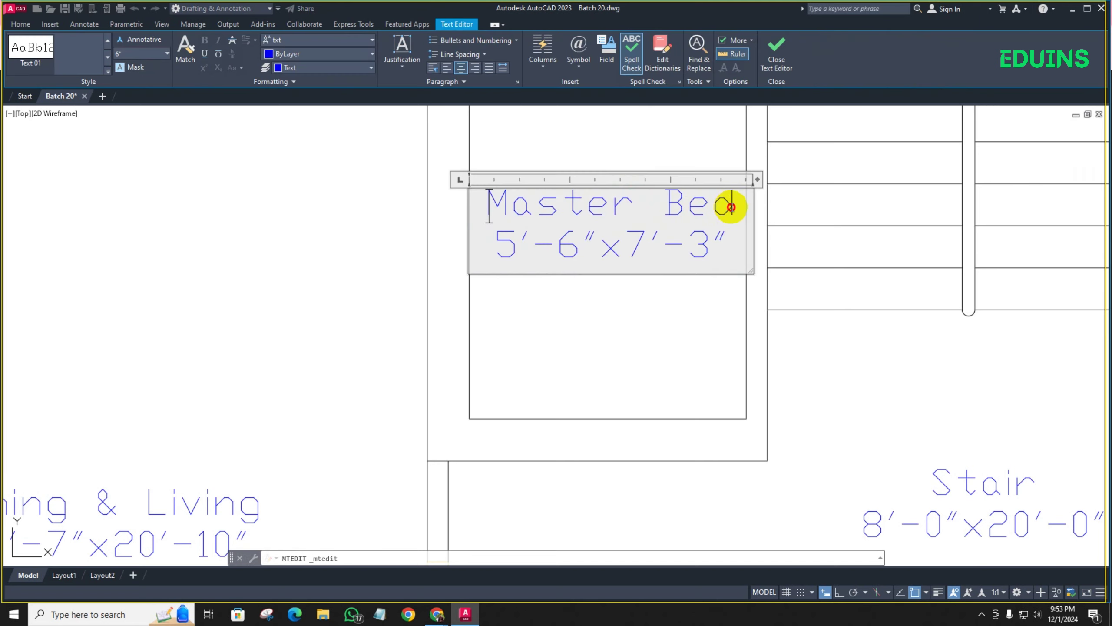
left_click_drag(731, 207, 495, 212)
type("Lift core")
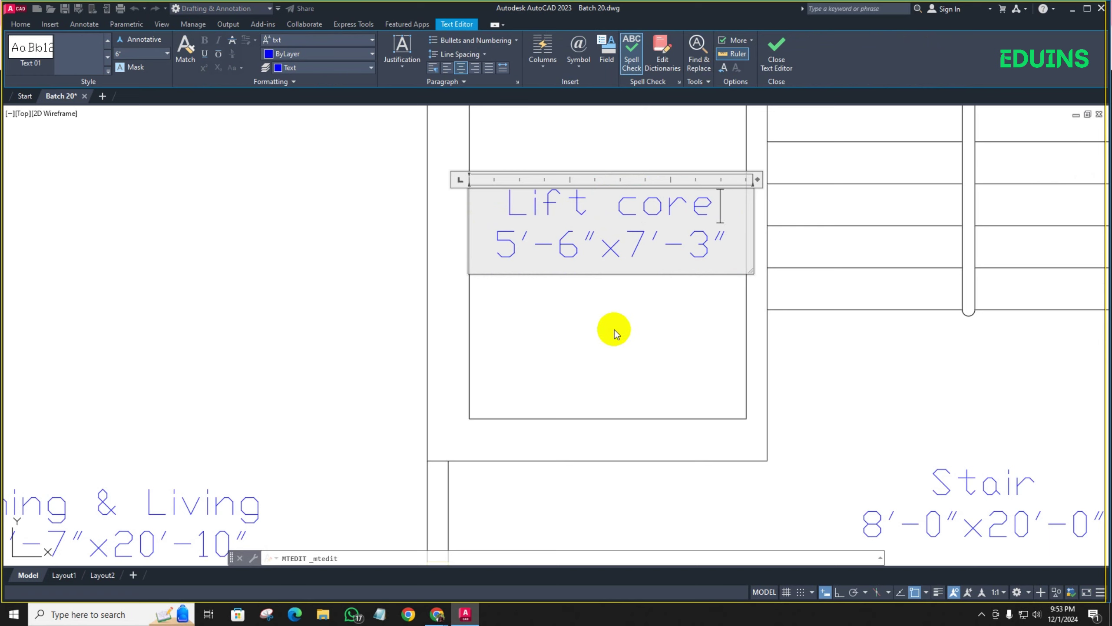
left_click(615, 329)
scroll(615, 325, "down", 6)
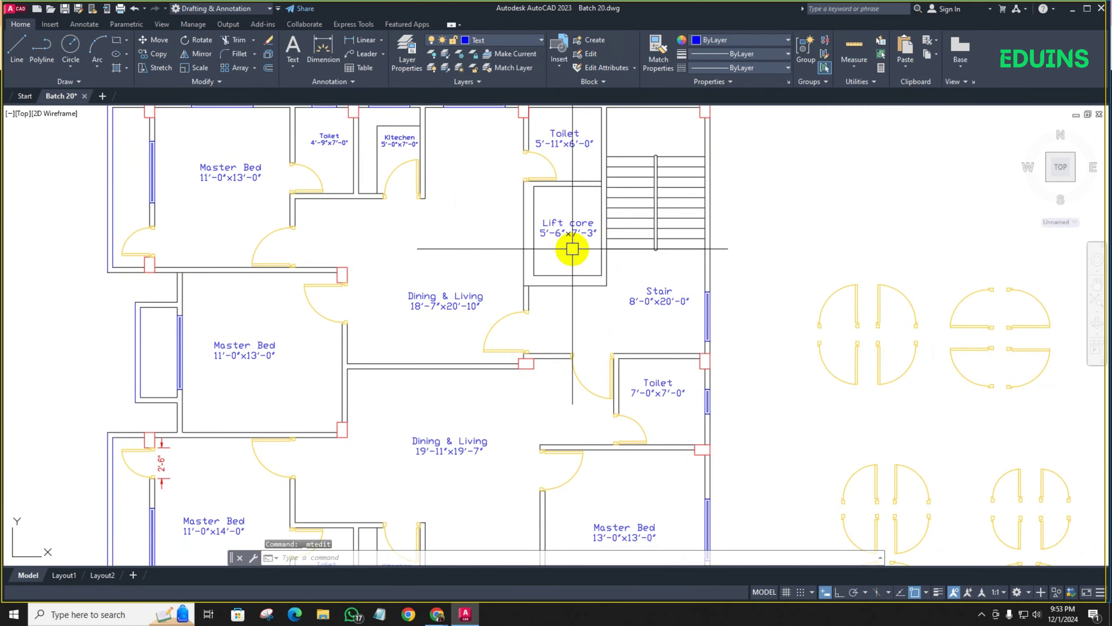
Look over the labelled plan, and switch to the Google Meet call to check on the participants
scroll(548, 263, "down", 5)
scroll(364, 275, "up", 6)
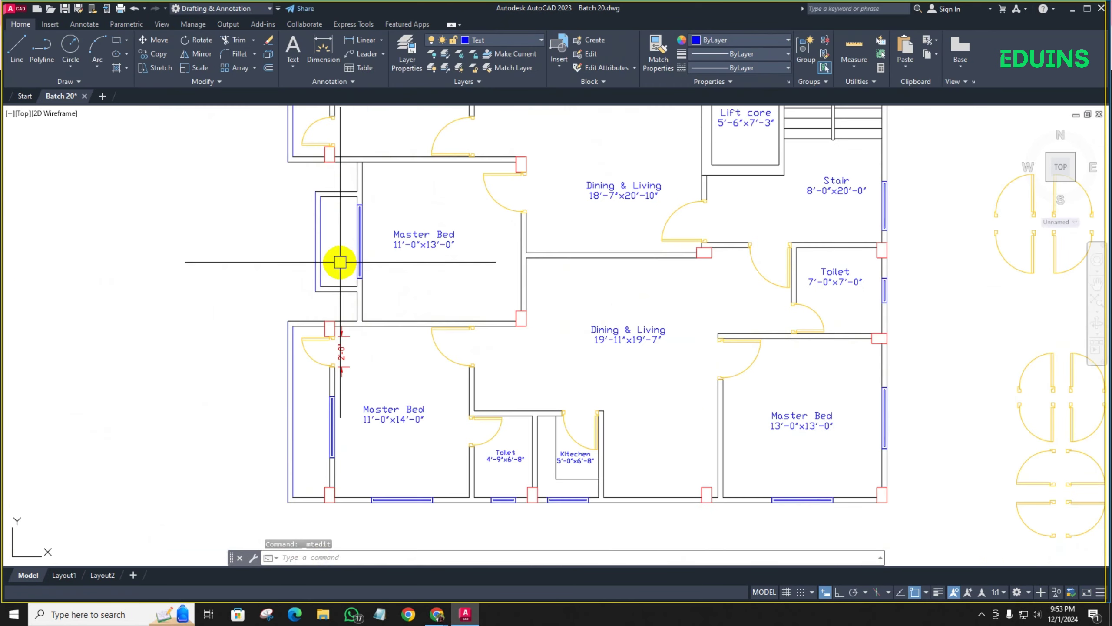
scroll(340, 261, "down", 3)
scroll(352, 247, "down", 3)
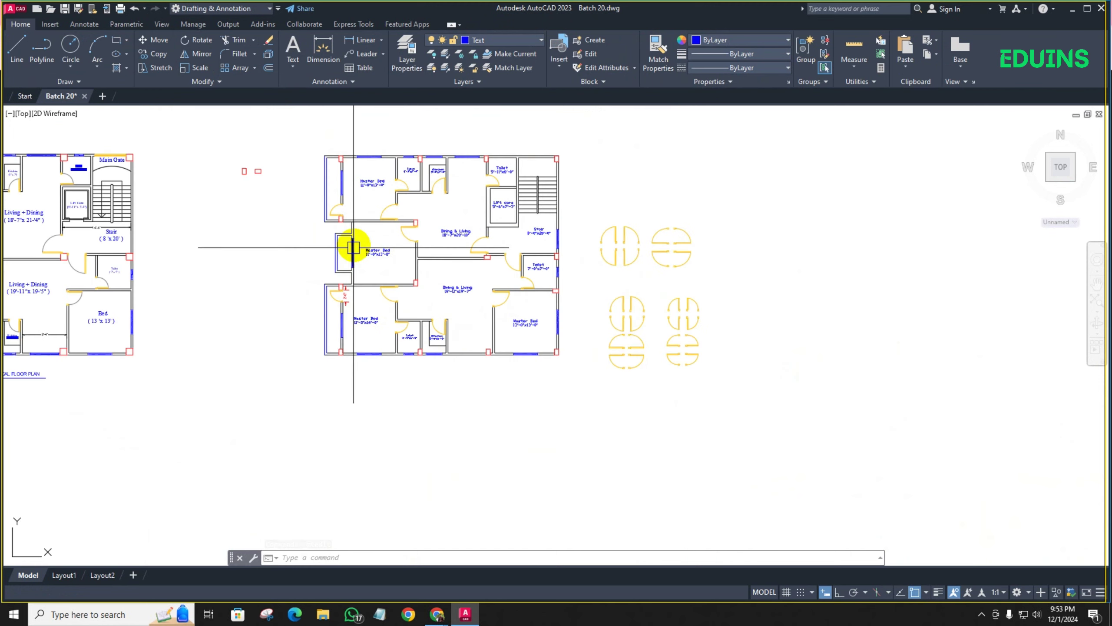
middle_click_drag(268, 273, 338, 250)
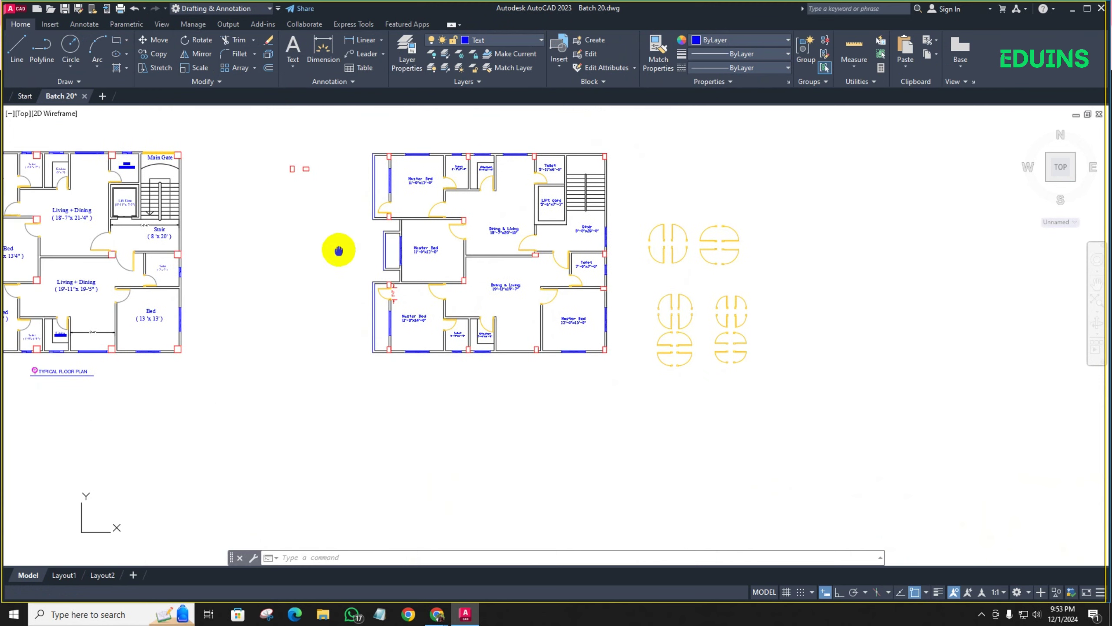
mouse_move(436, 616)
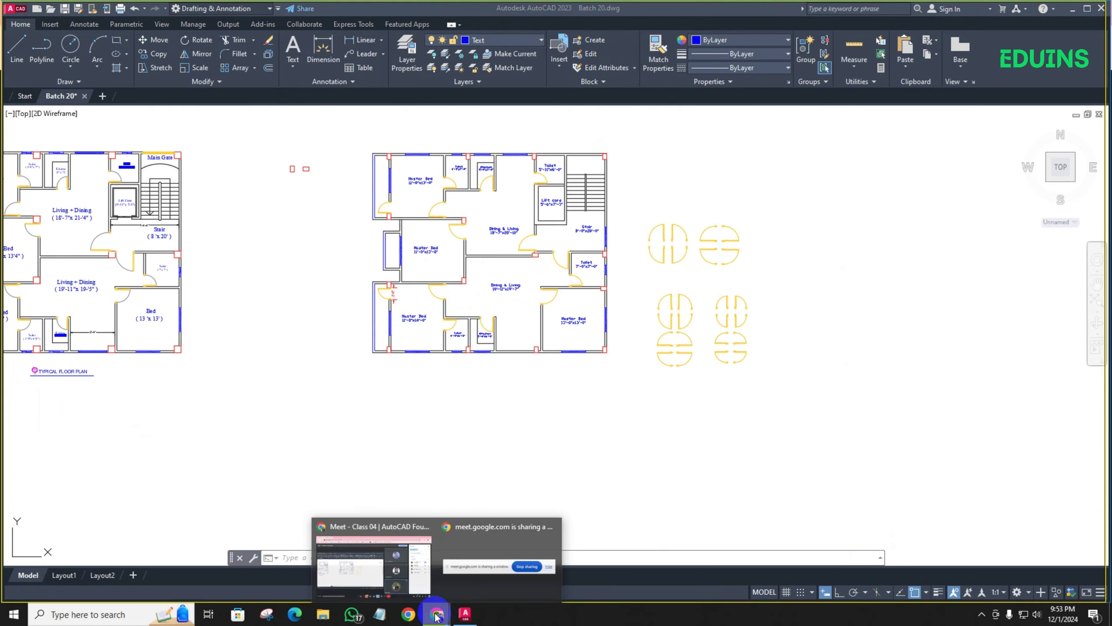
left_click(373, 565)
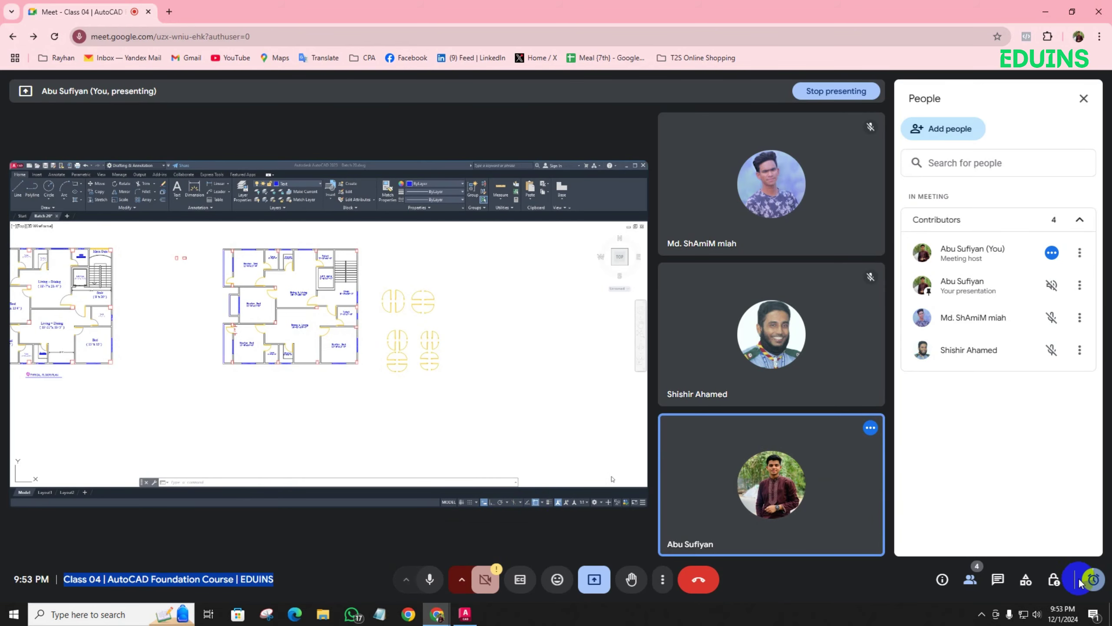
mouse_move(814, 431)
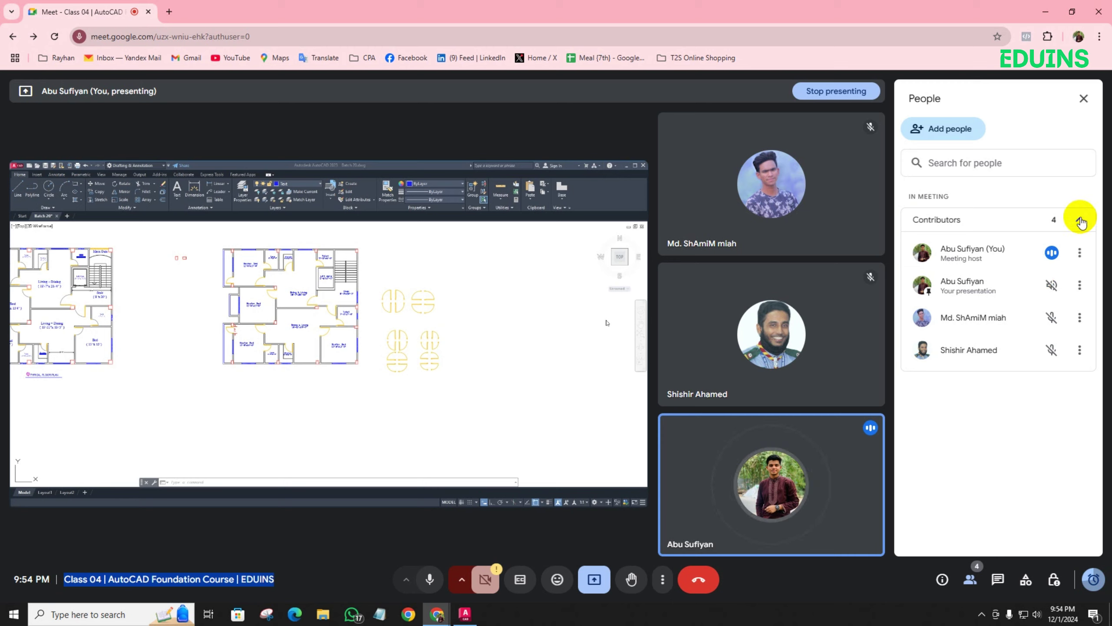
Switch back to AutoCAD and erase the 2'-6" dimension at the balcony door of the 11'-0"x14'-0" Master Bed
left_click(465, 614)
scroll(438, 315, "up", 5)
scroll(440, 326, "down", 4)
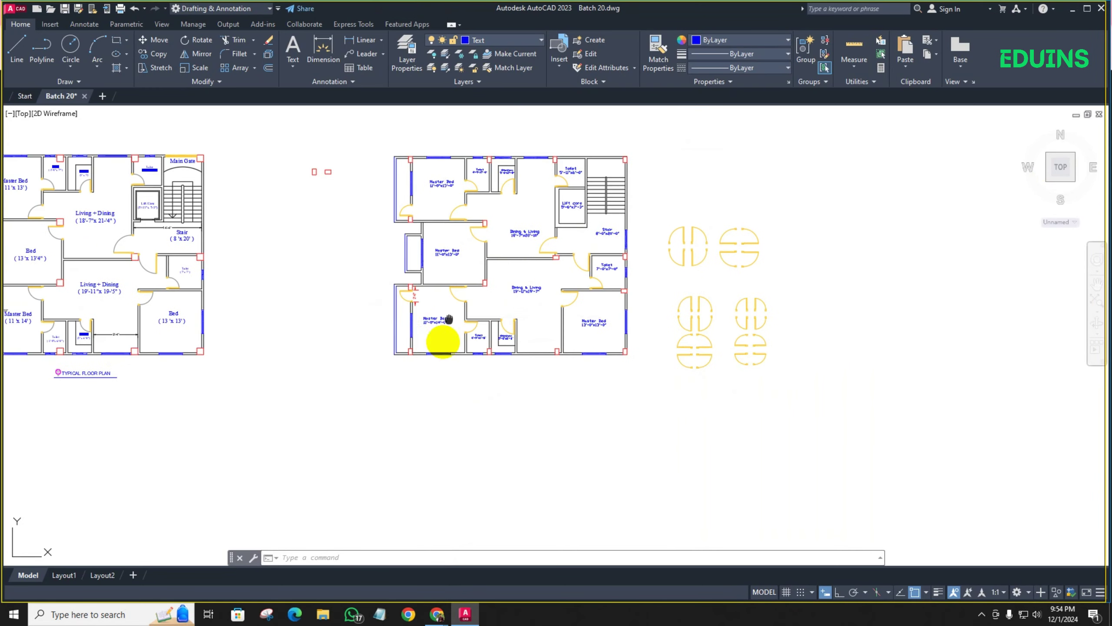
scroll(407, 355, "up", 6)
left_click(347, 329)
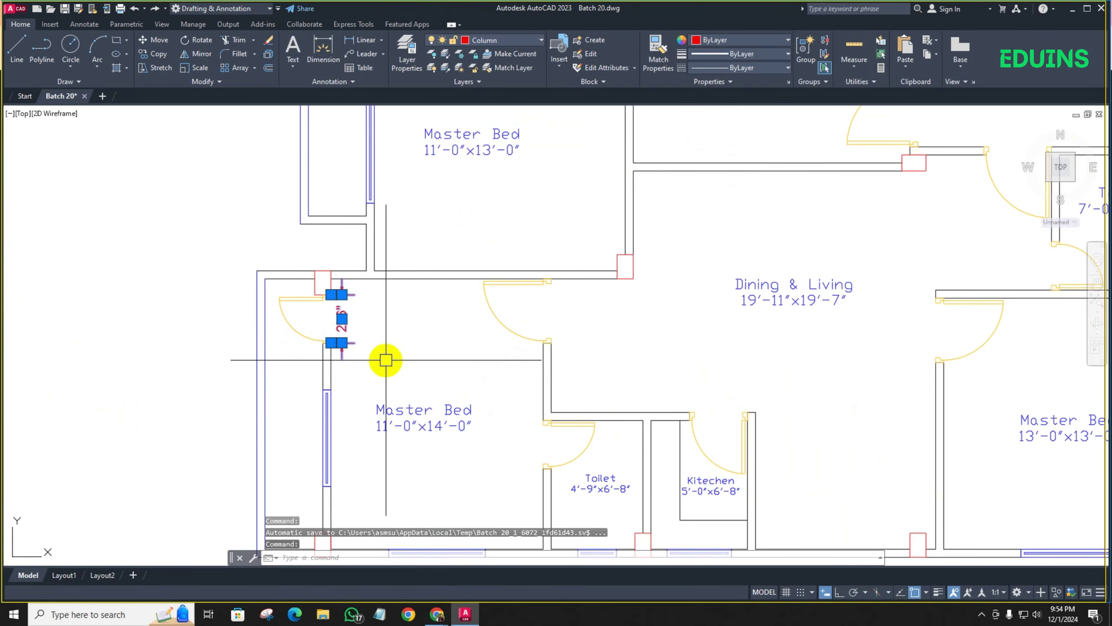
key("Delete")
scroll(407, 348, "down", 4)
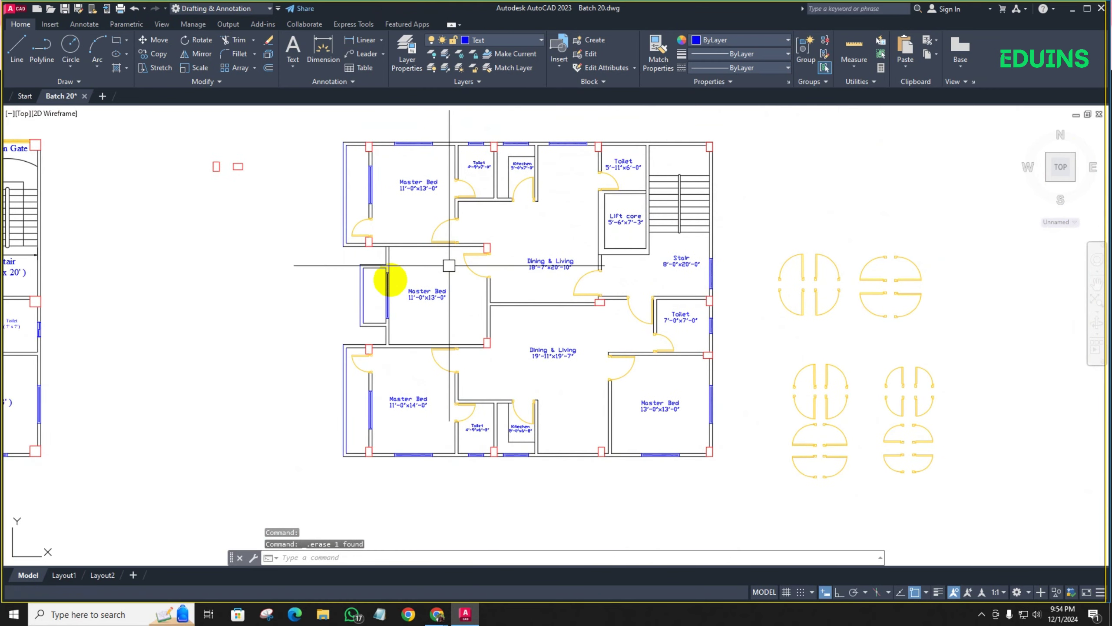
Erase all the spare door copies lying outside the floor plan, to the right of it
scroll(409, 210, "down", 2)
left_click(781, 374)
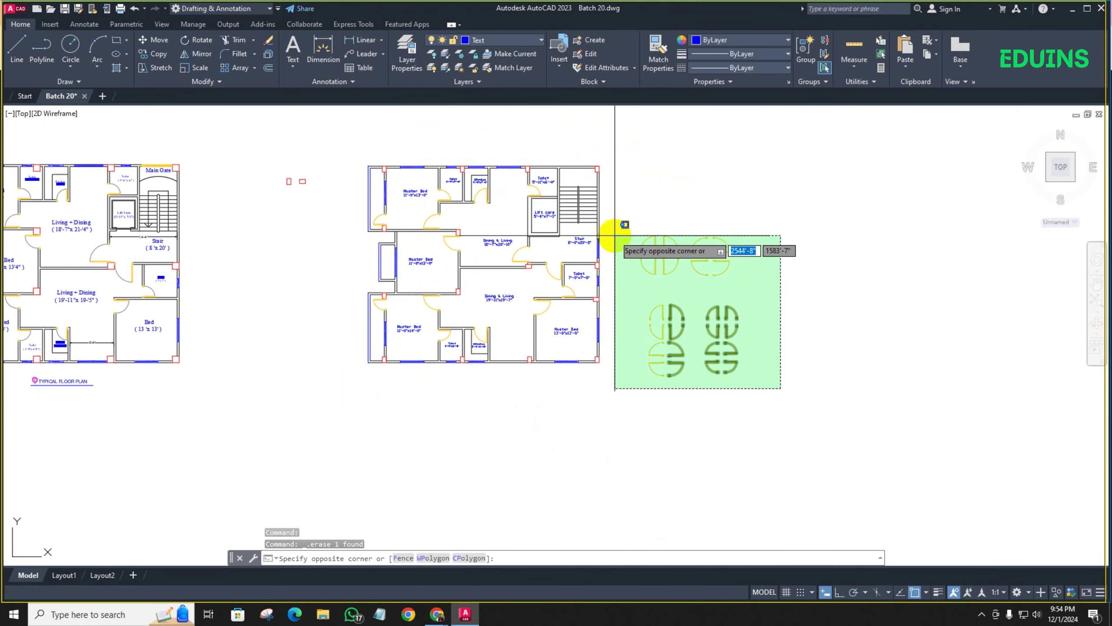
left_click(621, 232)
key("Delete")
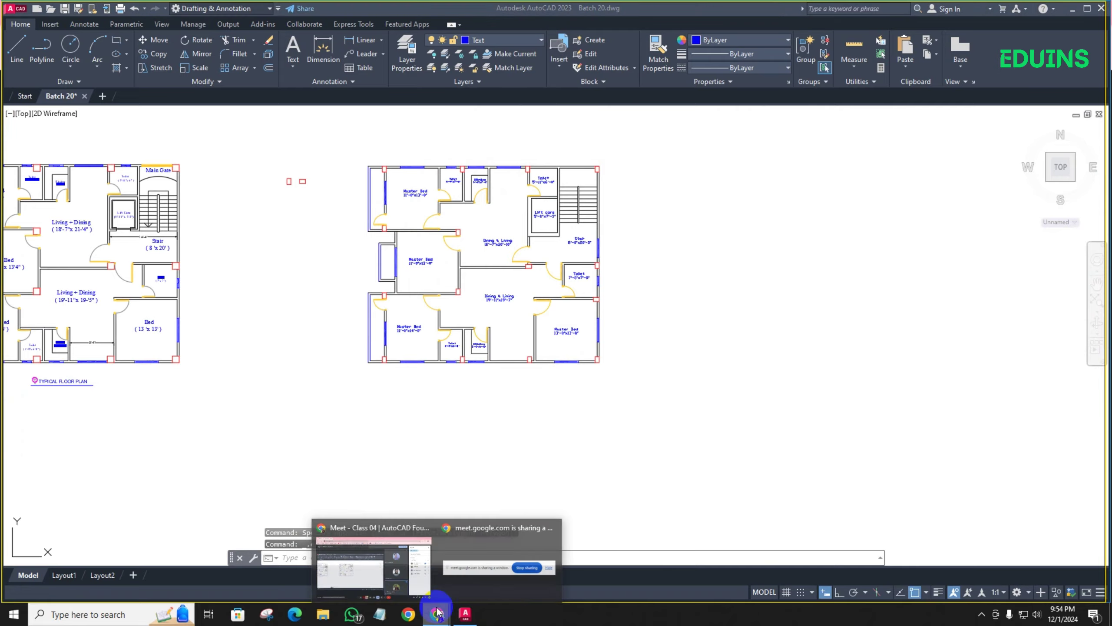
Check the Google Meet call for participants' chat replies and return to AutoCAD
left_click(437, 551)
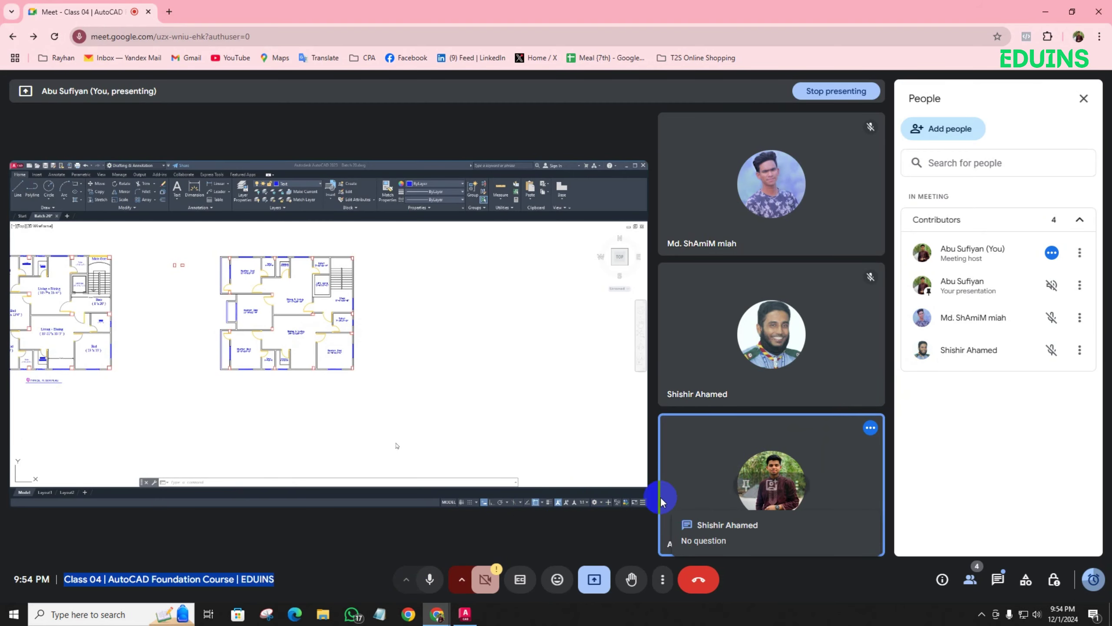
left_click(465, 614)
mouse_move(444, 617)
left_click(421, 563)
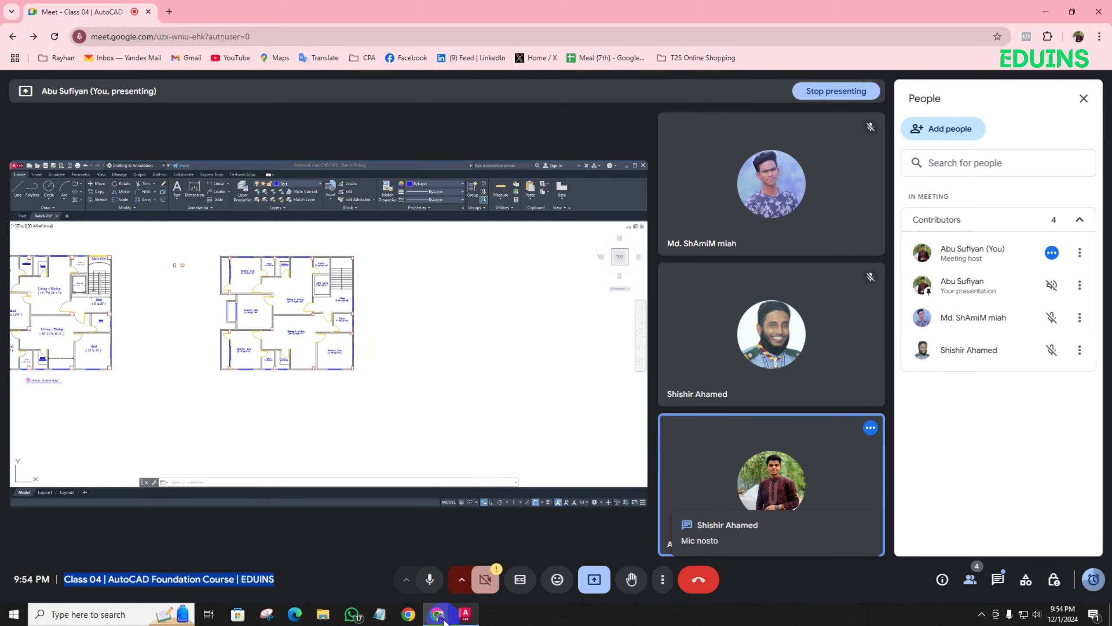
left_click(465, 614)
Examine the brick elevation drawing, the reference typical floor plan and the labelled floor plan
scroll(482, 390, "down", 6)
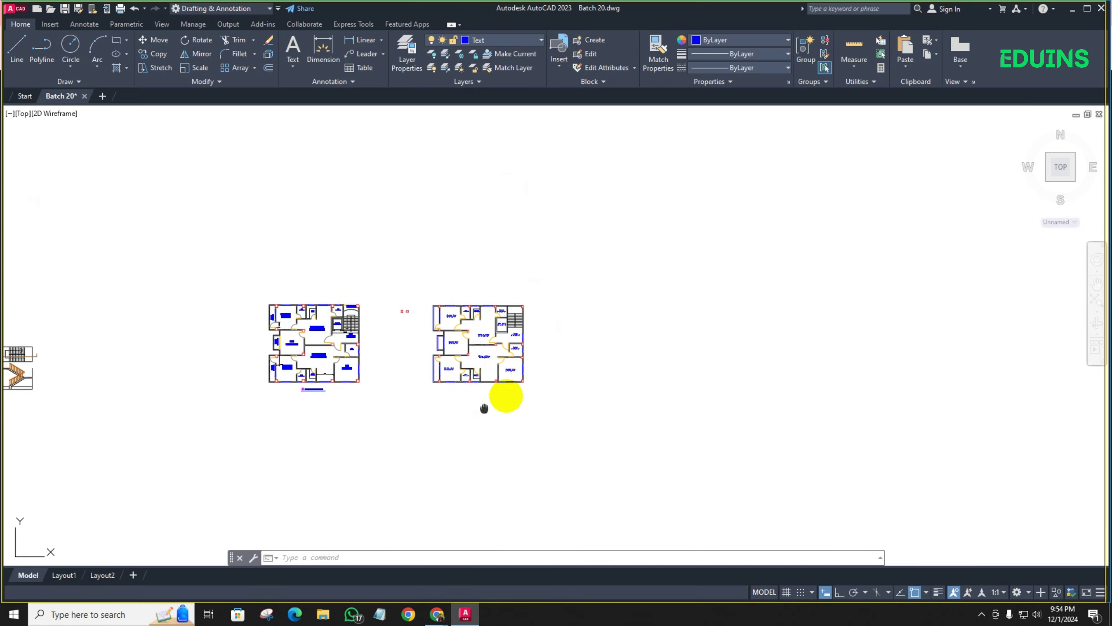
scroll(297, 335, "up", 8)
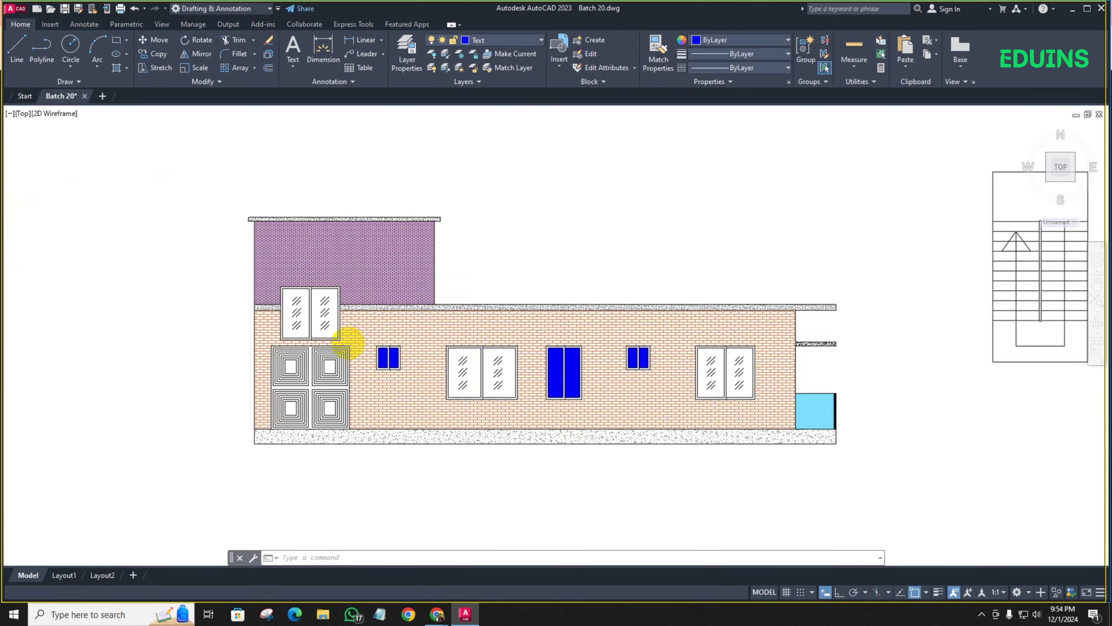
scroll(279, 322, "down", 5)
scroll(279, 322, "down", 2)
scroll(837, 317, "up", 8)
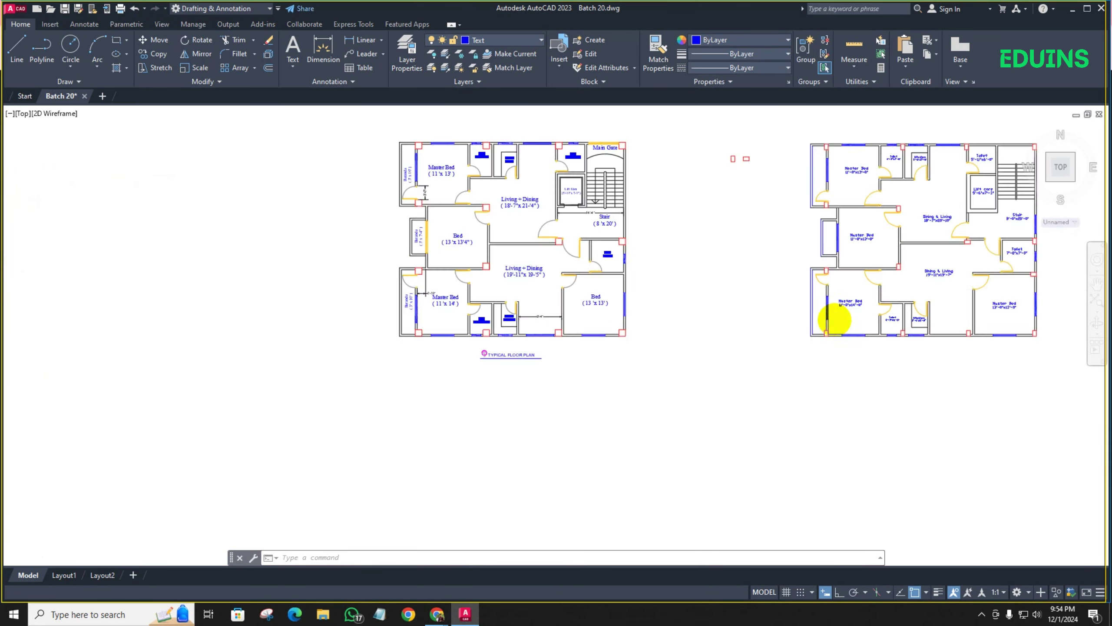
scroll(722, 329, "down", 6)
scroll(657, 272, "up", 1)
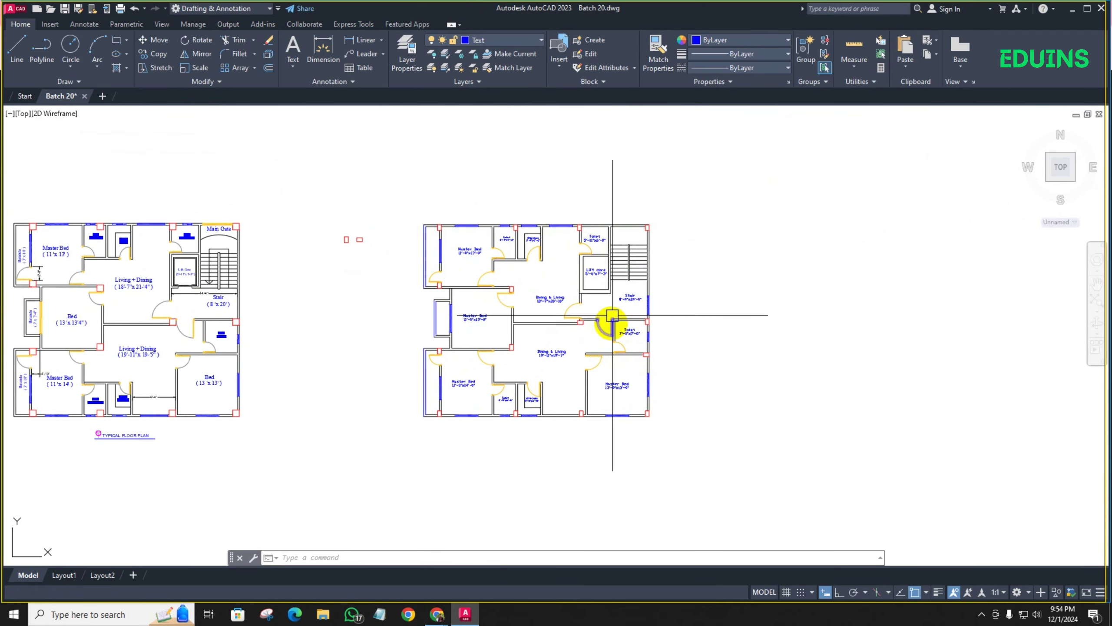
middle_click_drag(568, 381, 513, 338)
scroll(368, 372, "up", 3)
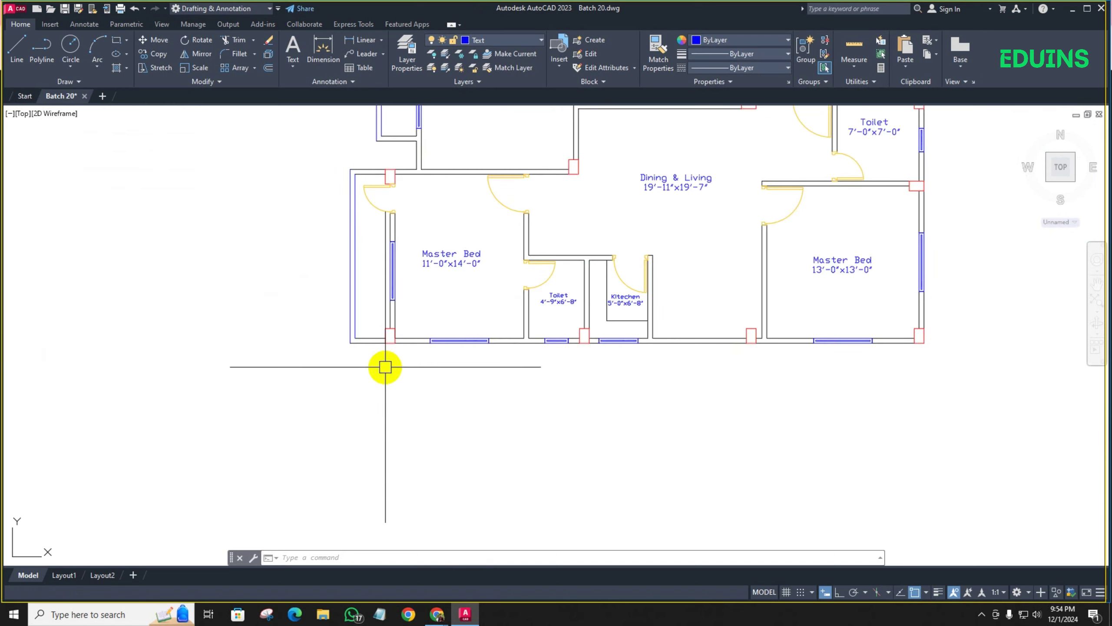
Make the Wall layer the current layer
scroll(385, 367, "down", 4)
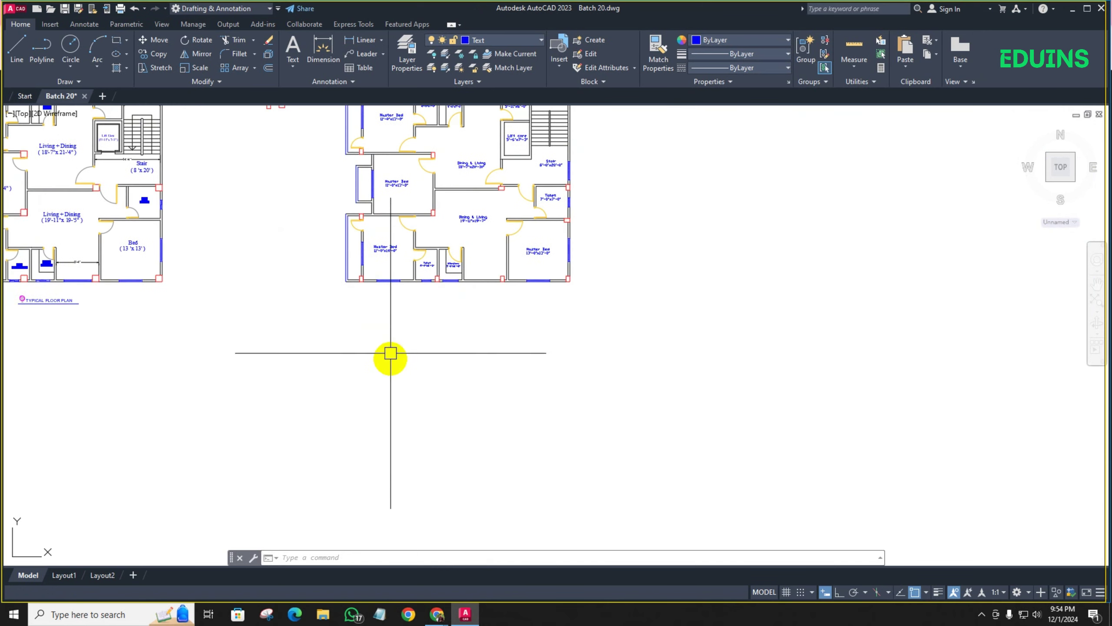
scroll(415, 245, "down", 2)
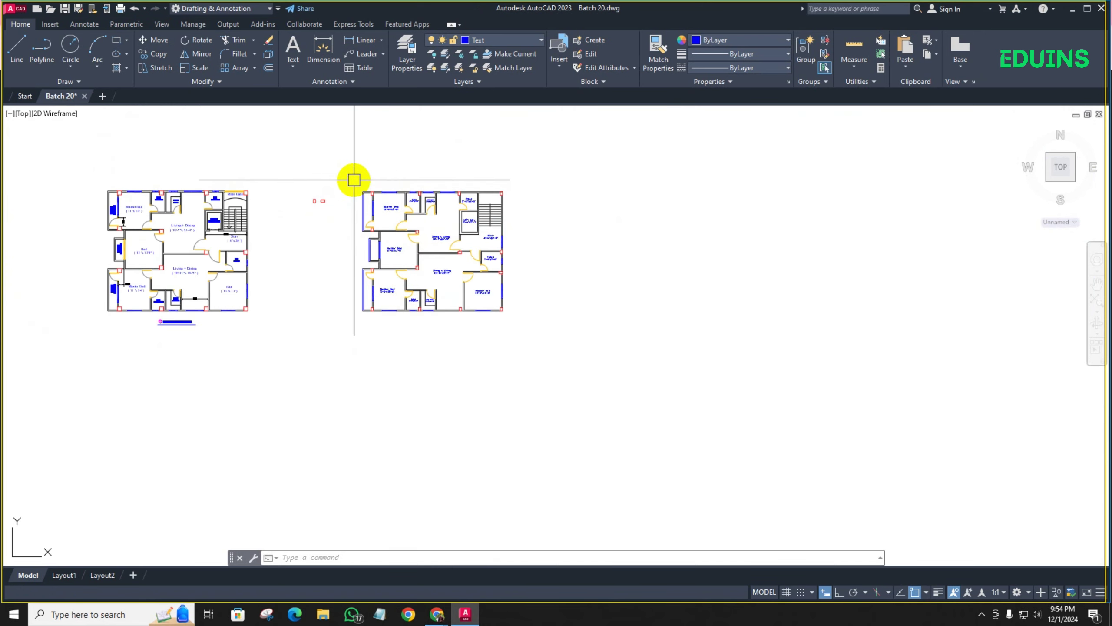
left_click(497, 39)
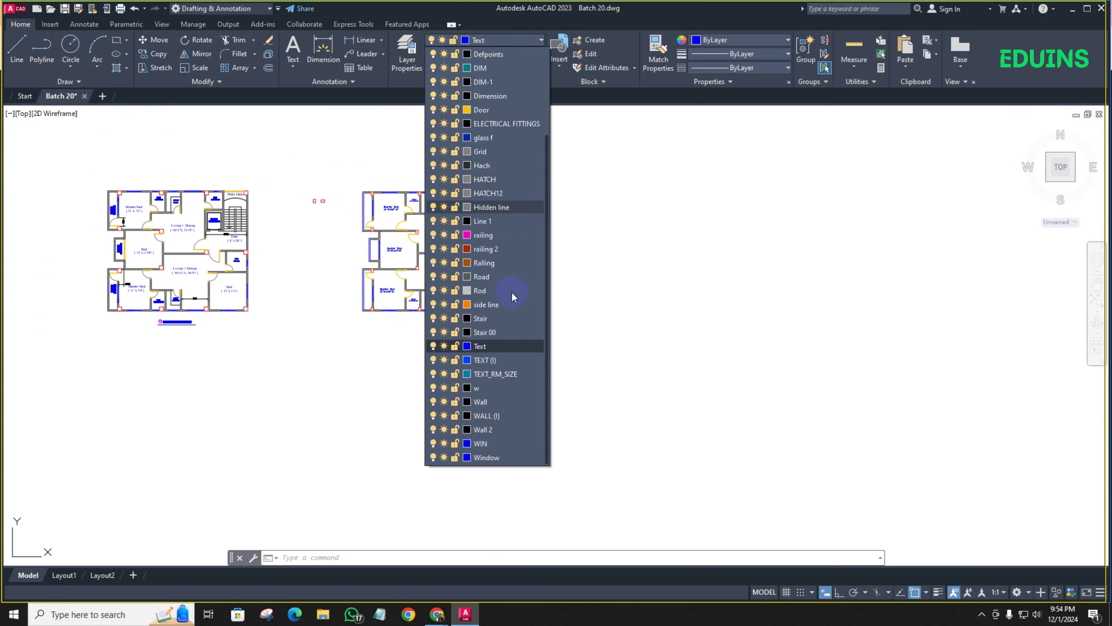
left_click(483, 403)
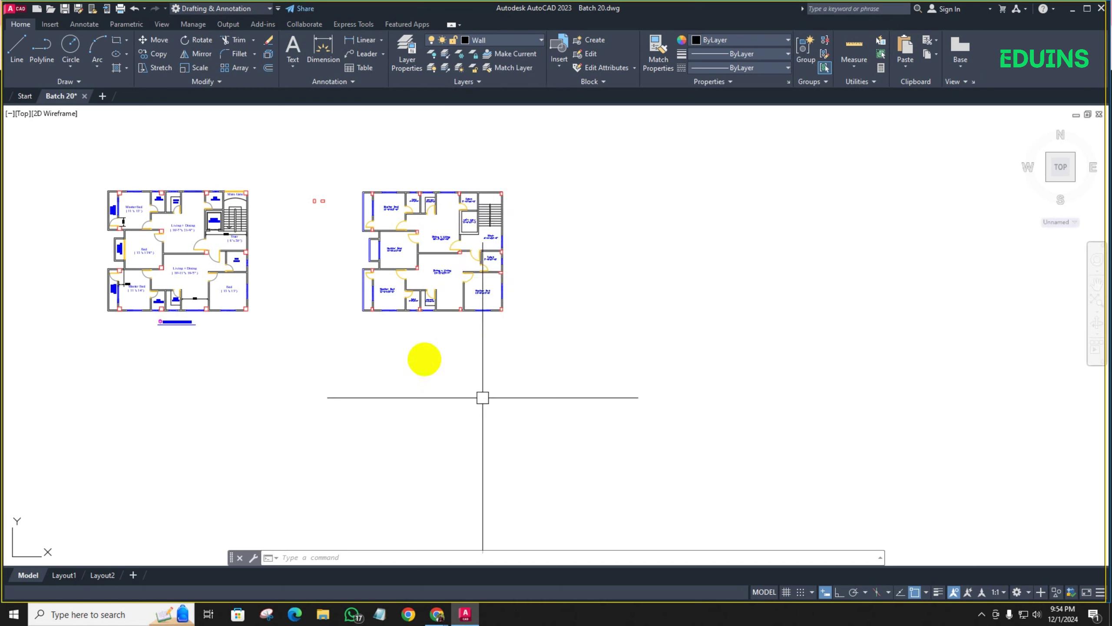
Start vertical construction lines with XLINE and place one through the lower-left outer corner of the labelled floor plan
scroll(369, 333, "up", 4)
middle_click_drag(369, 333, 335, 303)
scroll(336, 303, "up", 2)
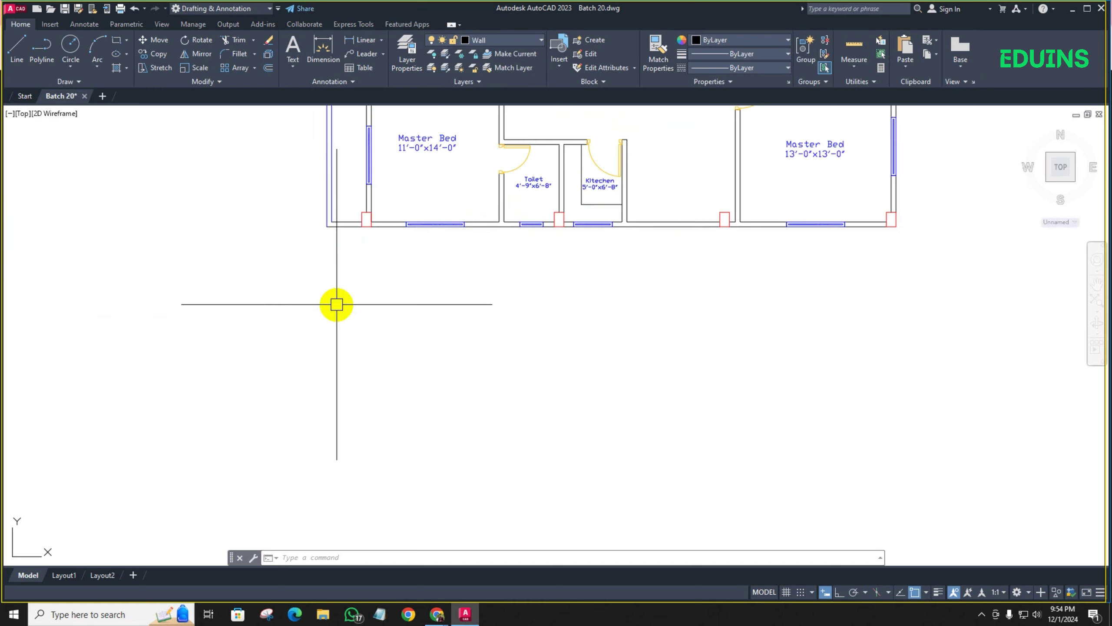
type("xl")
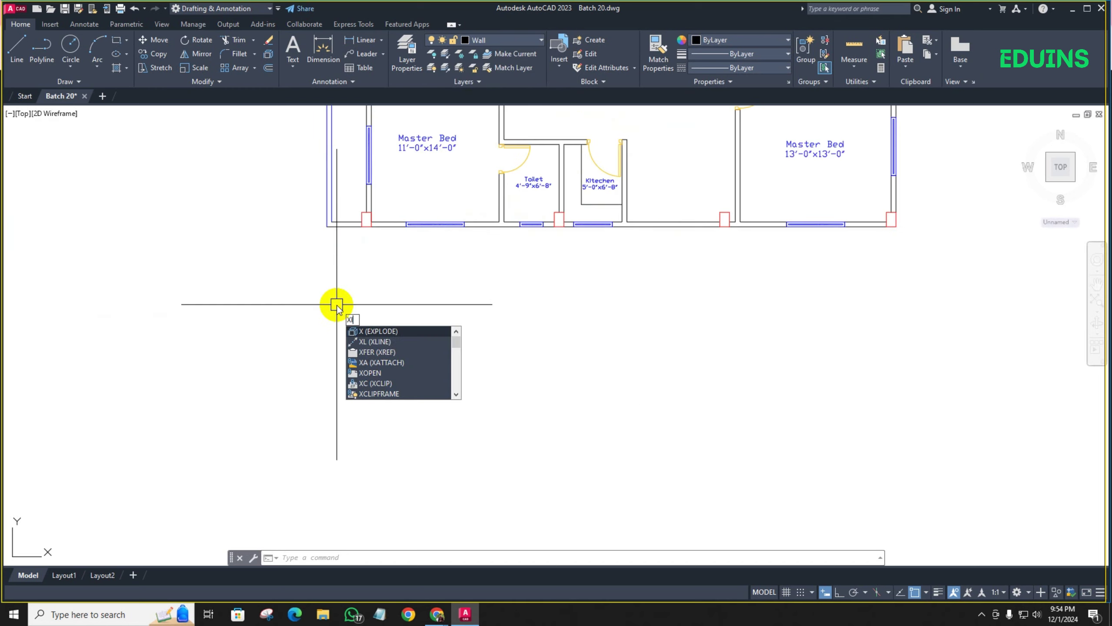
key("Return")
type("v")
key("Return")
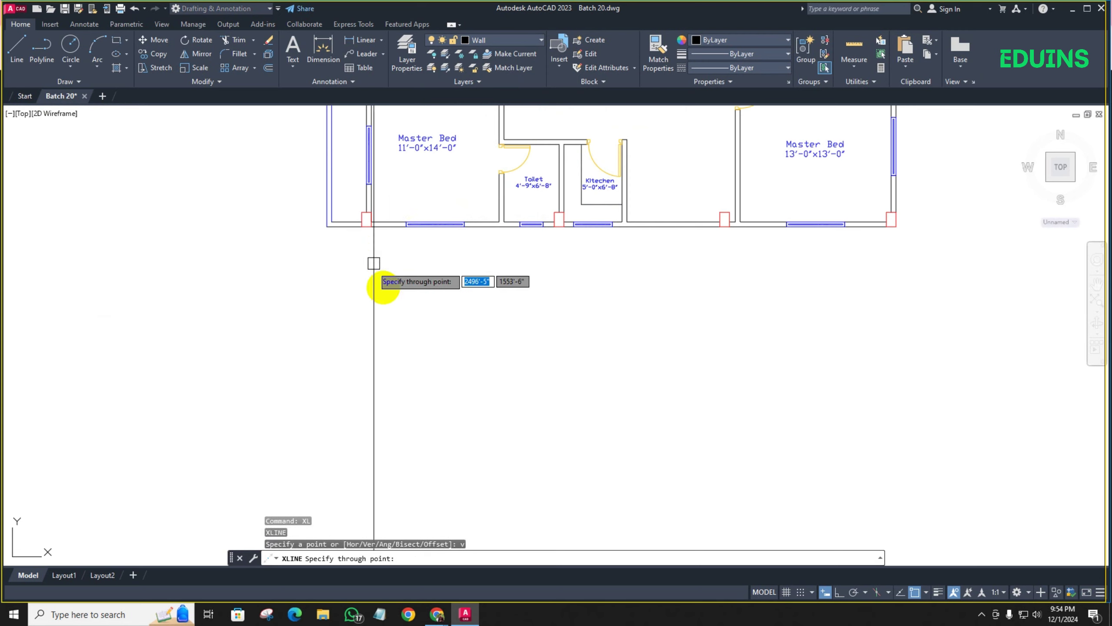
scroll(411, 273, "down", 4)
scroll(302, 269, "up", 5)
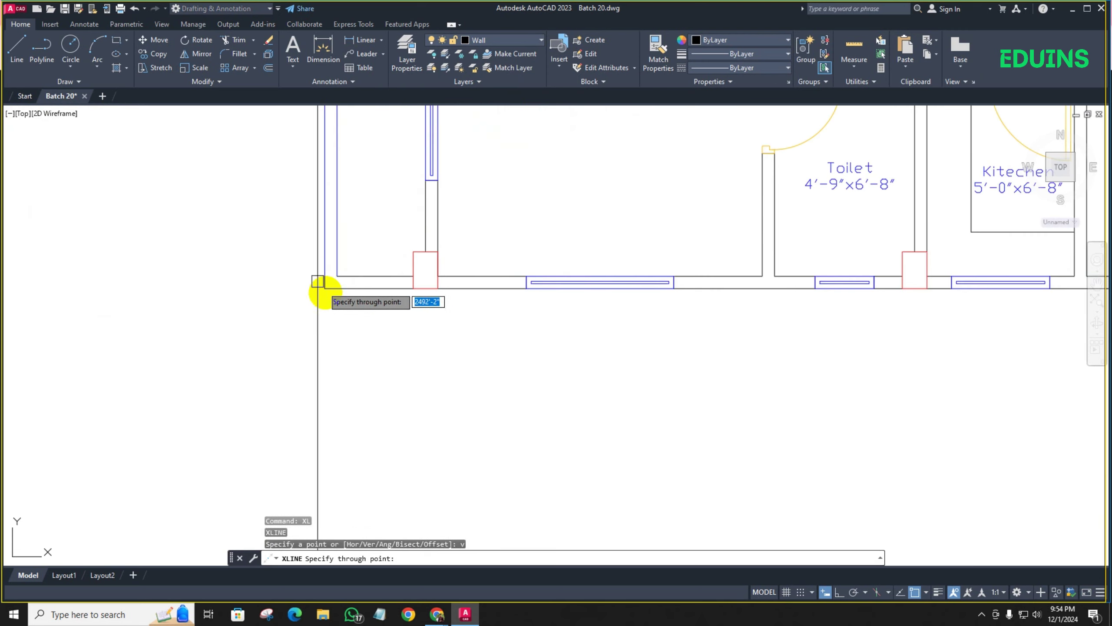
left_click(325, 288)
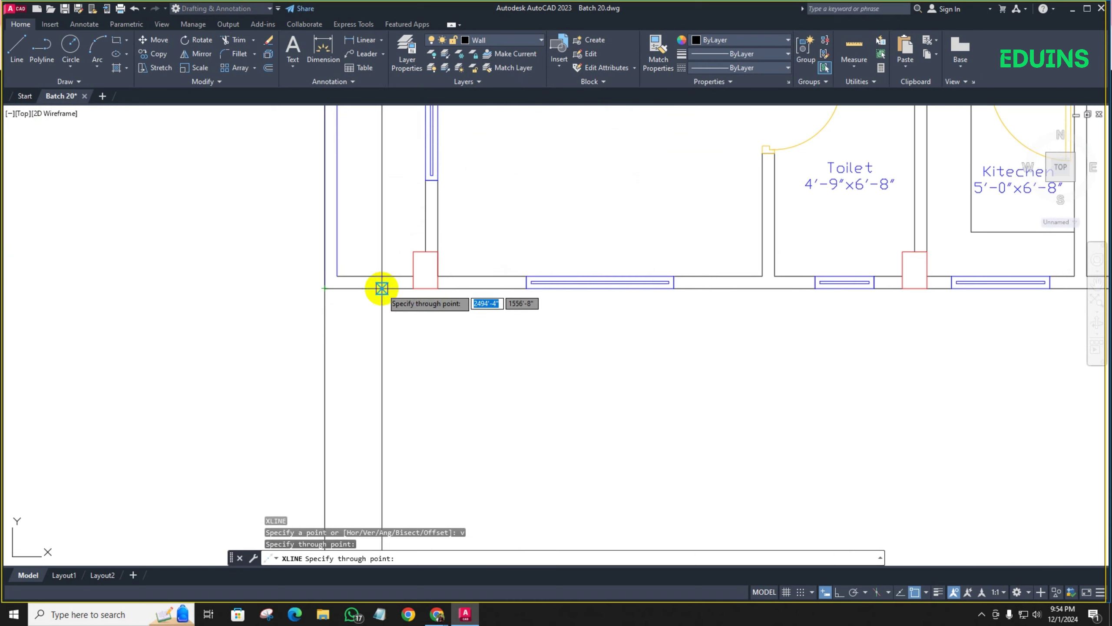
Place vertical construction lines through both ends of the window in the 11'-0"x14'-0" Master Bed's bottom wall
scroll(527, 298, "up", 4)
left_click(513, 277)
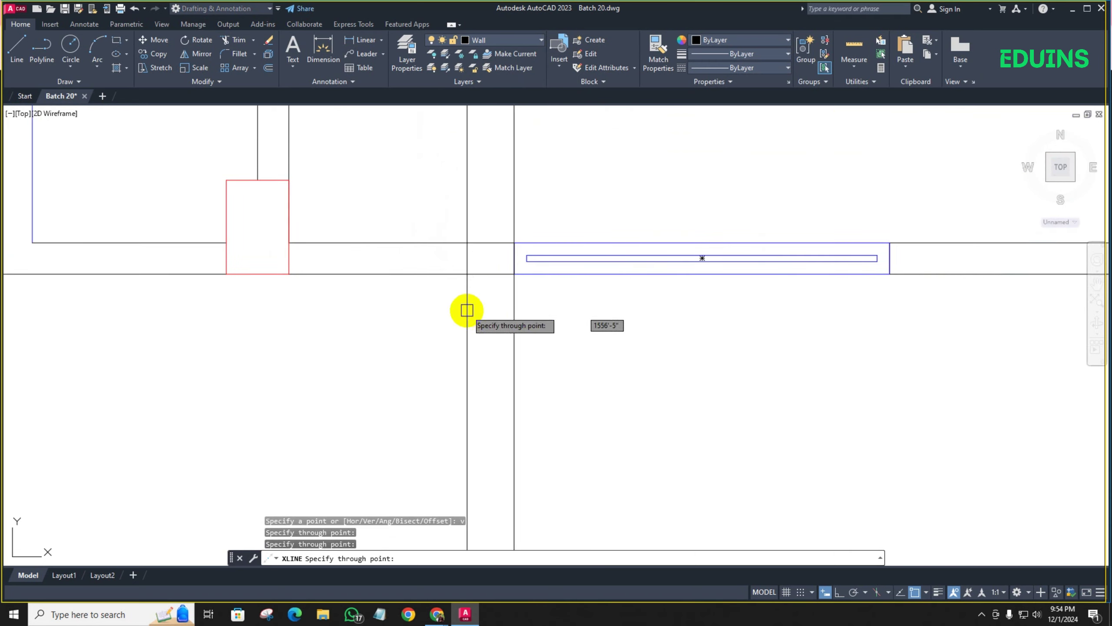
scroll(467, 311, "down", 4)
left_click(633, 297)
Place vertical construction lines through both ends of the bottom-wall windows of the 4'-9"x6'-8" Toilet and 5'-0"x6'-8" Kitchen
middle_click_drag(714, 324, 409, 341)
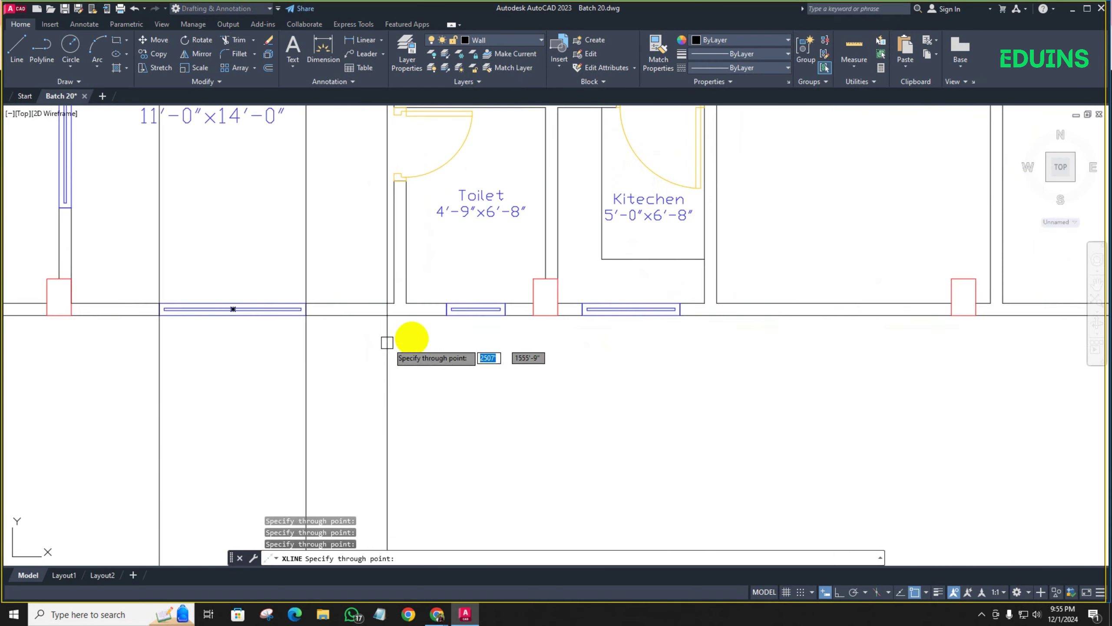
scroll(438, 315, "up", 4)
left_click(434, 313)
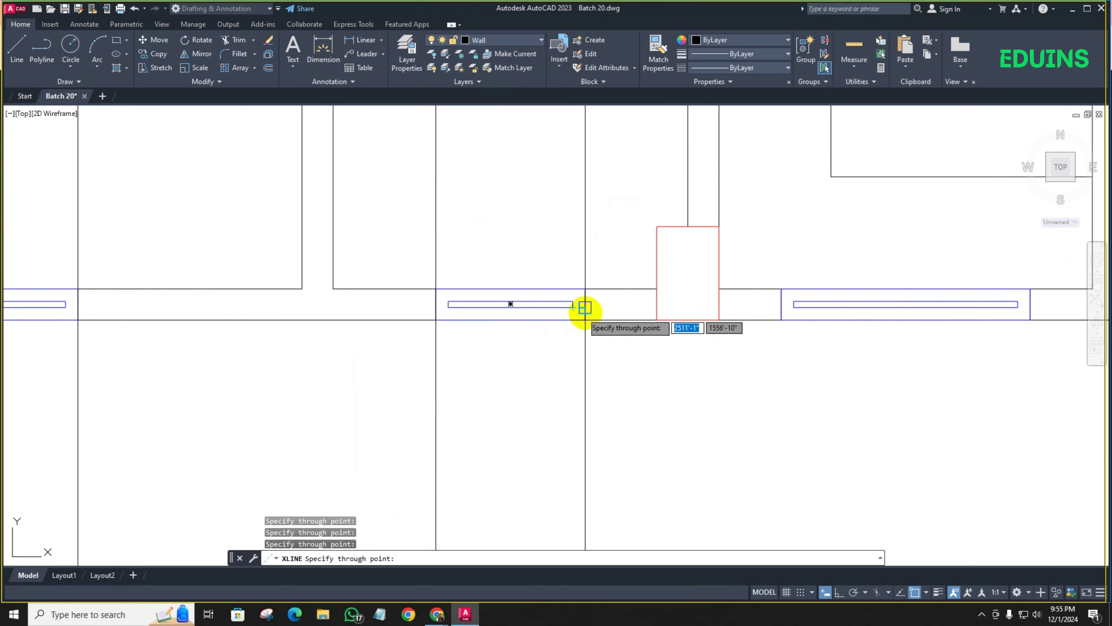
left_click(584, 309)
left_click(781, 308)
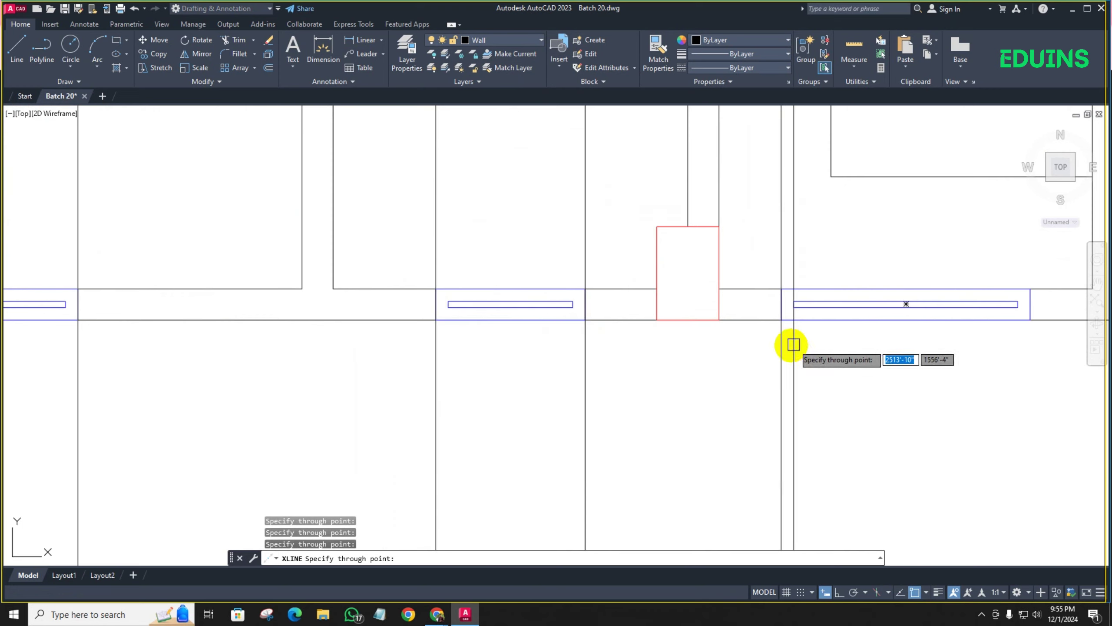
middle_click_drag(792, 346, 285, 346)
left_click(521, 320)
Place vertical construction lines through both ends of the window in the 13'-0"x13'-0" Master Bed's bottom wall
scroll(448, 362, "down", 4)
middle_click_drag(619, 379, 420, 366)
scroll(737, 329, "up", 2)
scroll(732, 329, "up", 2)
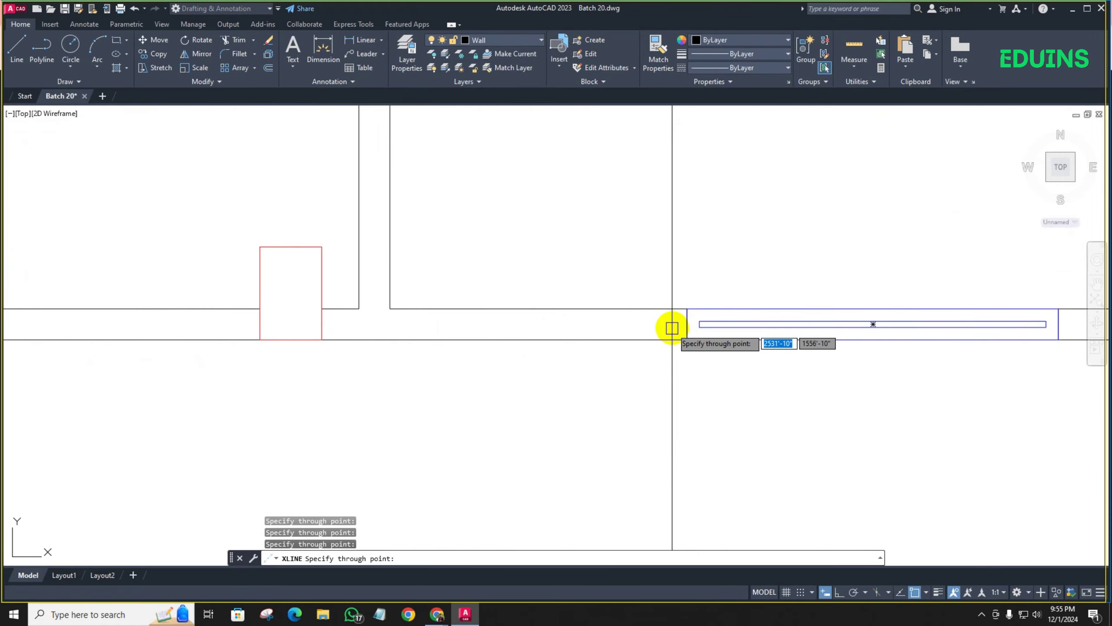
left_click(705, 327)
middle_click_drag(685, 324, 341, 351)
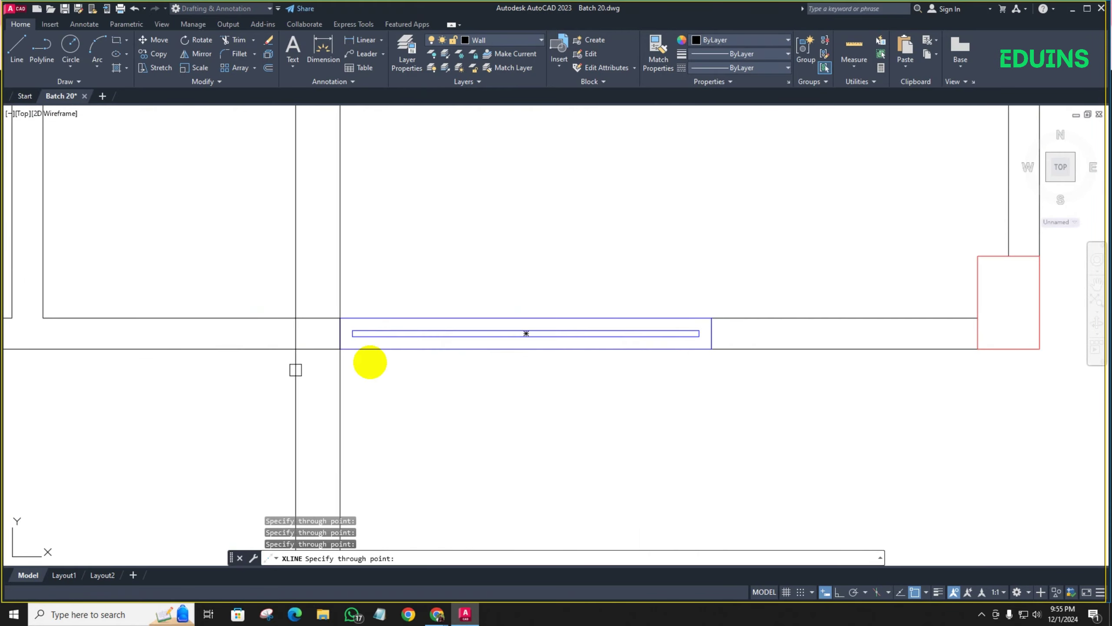
left_click(711, 333)
Place the last vertical construction line through the plan's lower-right outer corner and end the command
scroll(434, 370, "down", 2)
middle_click_drag(811, 359, 660, 338)
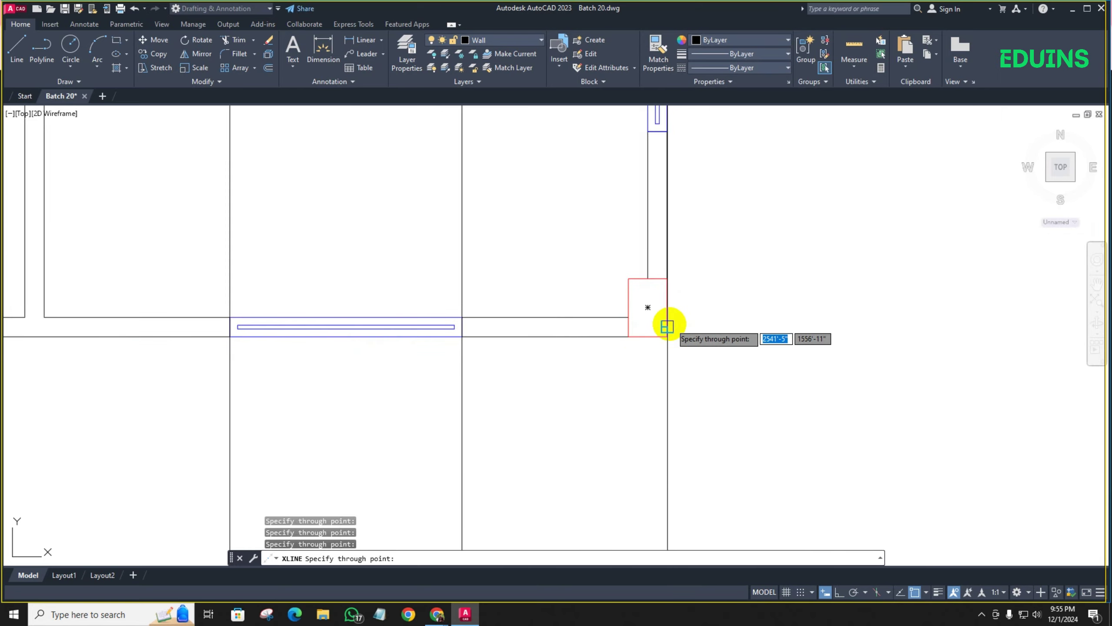
left_click(666, 334)
scroll(669, 348, "down", 2)
middle_click_drag(702, 372, 724, 251)
scroll(729, 304, "down", 2)
key("Escape")
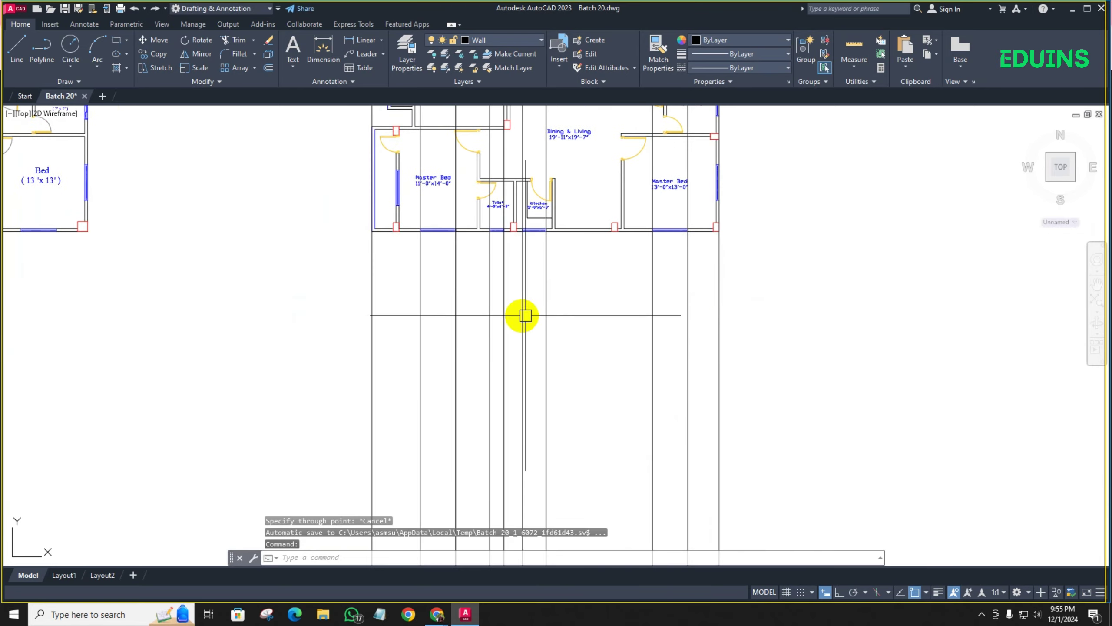
Draw a horizontal construction line across the vertical projection lines, a short distance below the floor plan
scroll(509, 320, "down", 4)
scroll(487, 325, "up", 4)
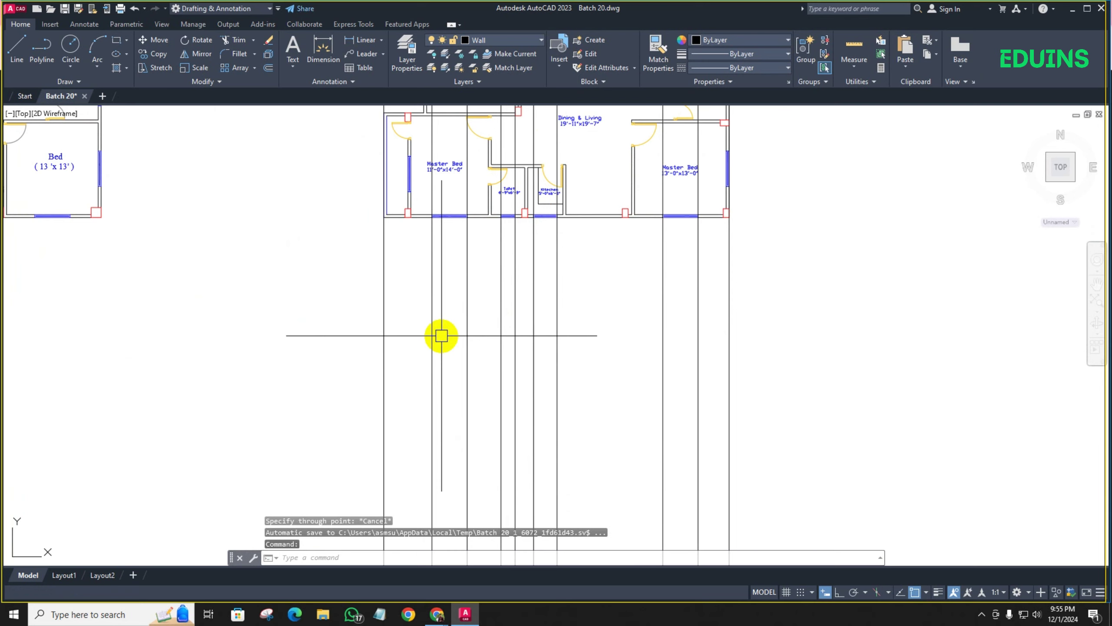
type("L")
key("Escape")
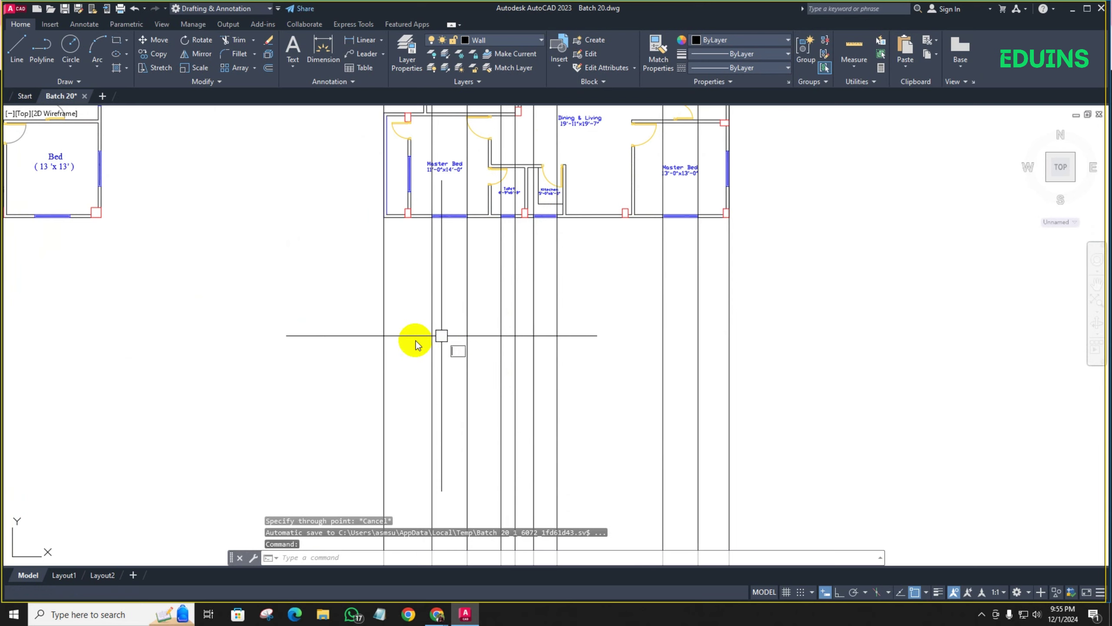
type("xl")
key("Return")
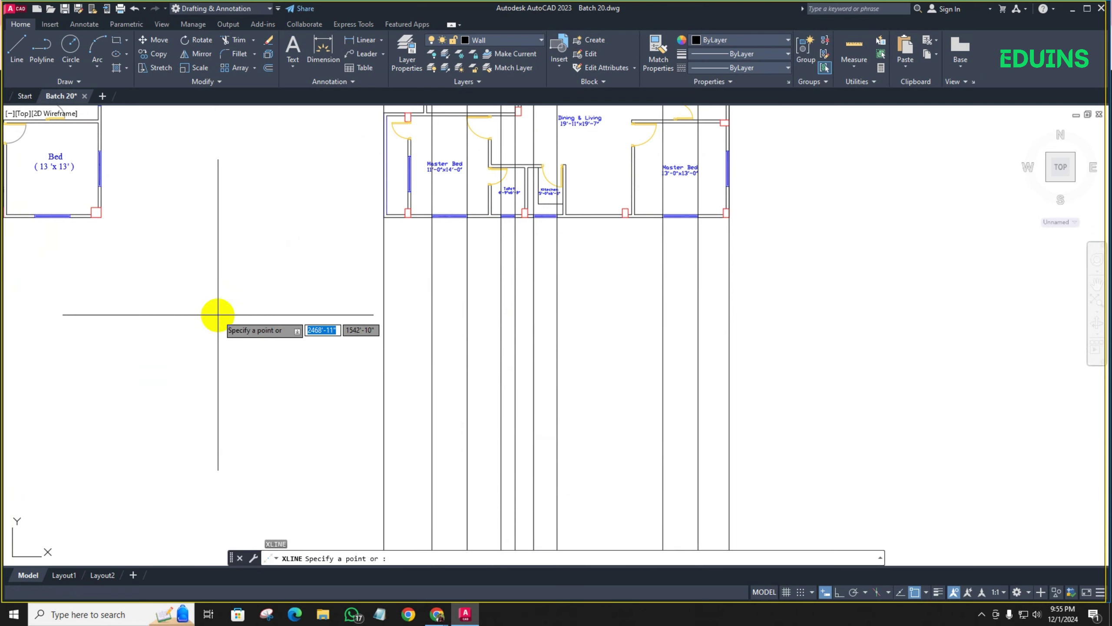
type("h")
key("Return")
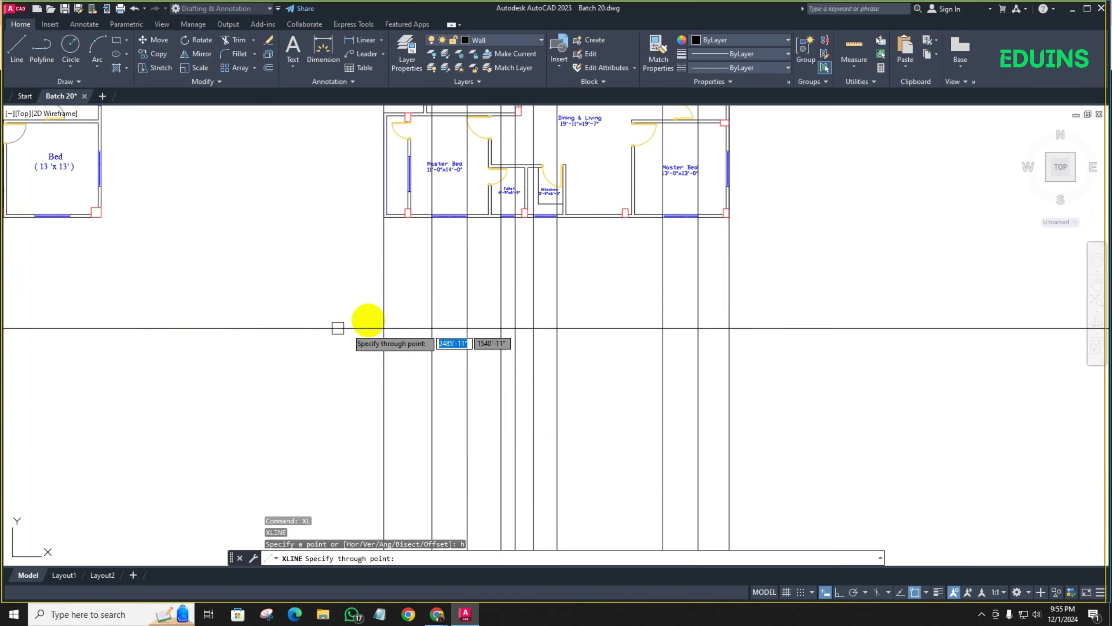
left_click(428, 248)
scroll(418, 294, "down", 2)
middle_click_drag(416, 296, 375, 318)
key("Escape")
Move the horizontal construction line farther down, away from the floor plan
scroll(396, 301, "up", 5)
scroll(447, 308, "down", 5)
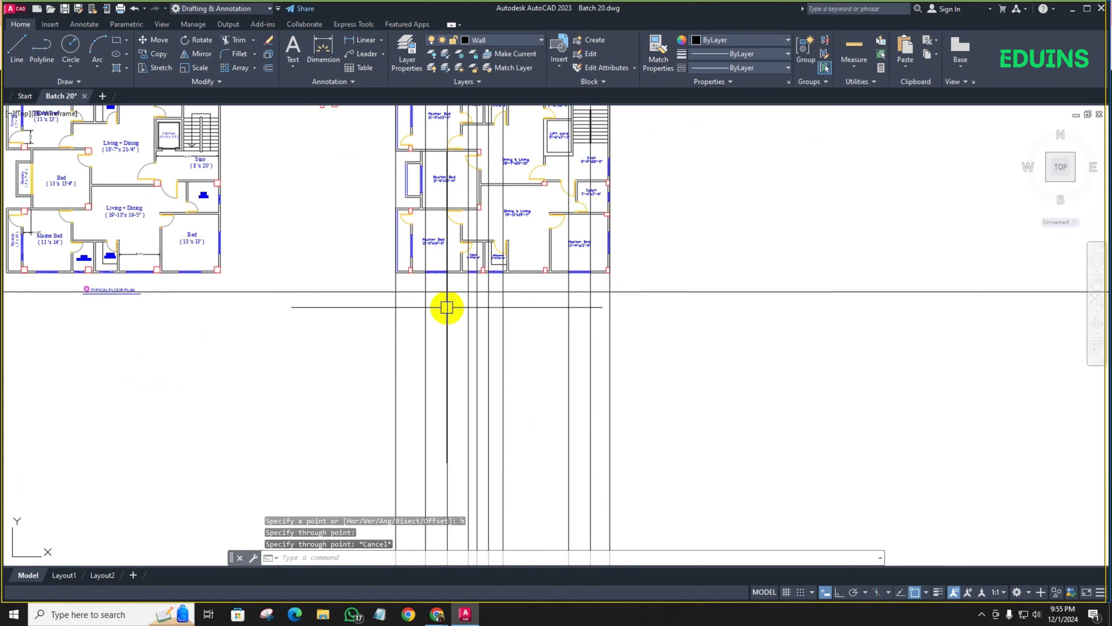
middle_click_drag(446, 308, 372, 300)
scroll(490, 294, "up", 2)
left_click(747, 288)
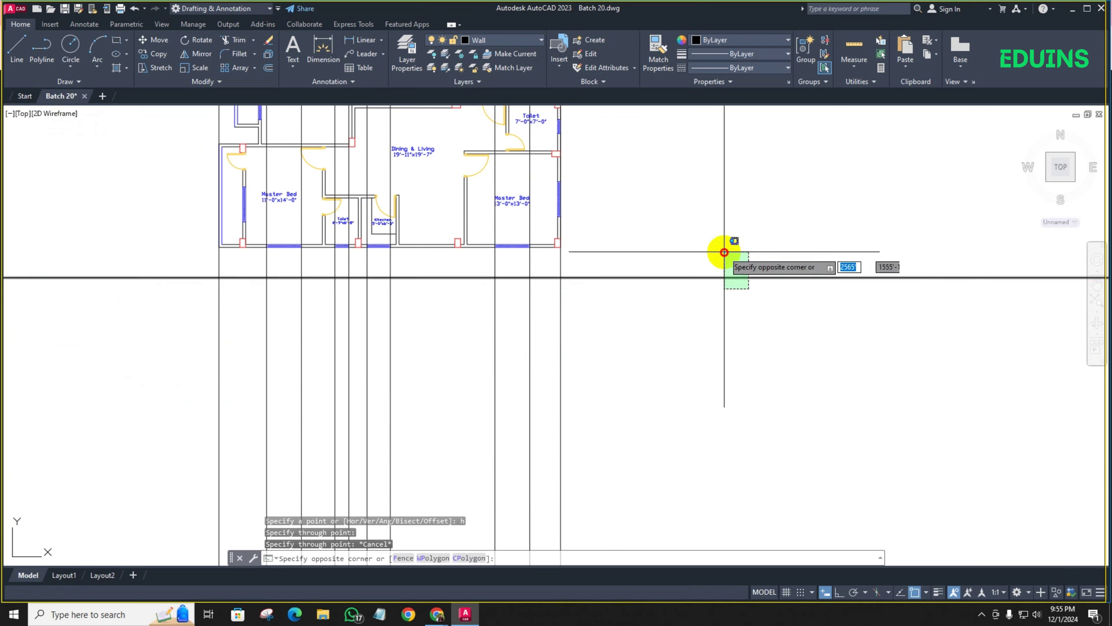
left_click(723, 250)
type("m")
key("Return")
left_click(661, 309)
left_click(651, 355)
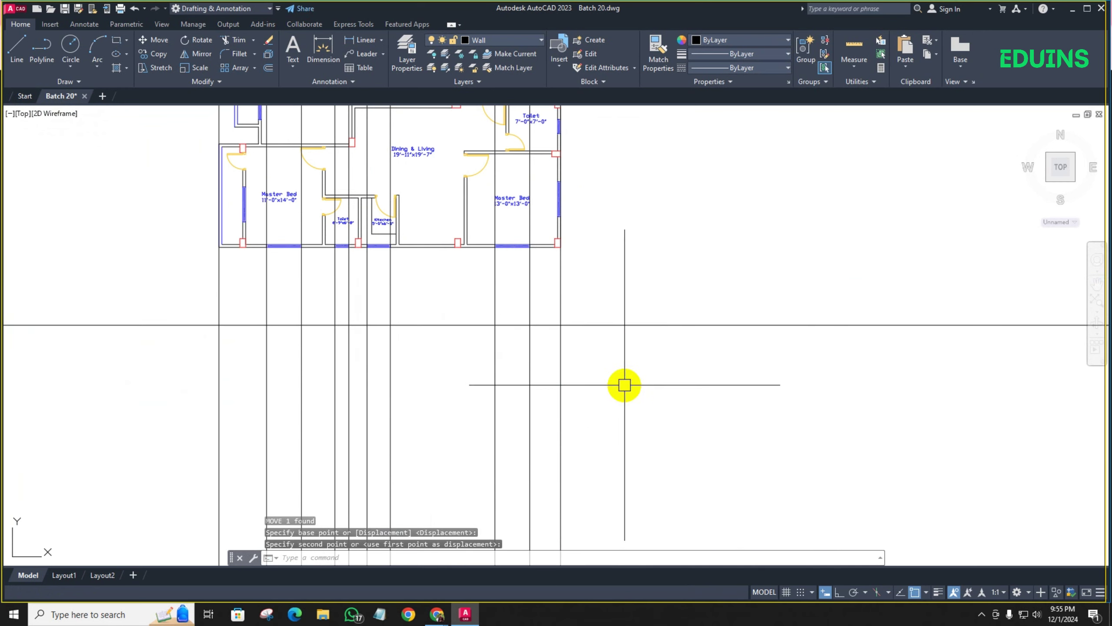
Offset the horizontal construction line 10' downward
middle_click_drag(603, 354, 583, 289)
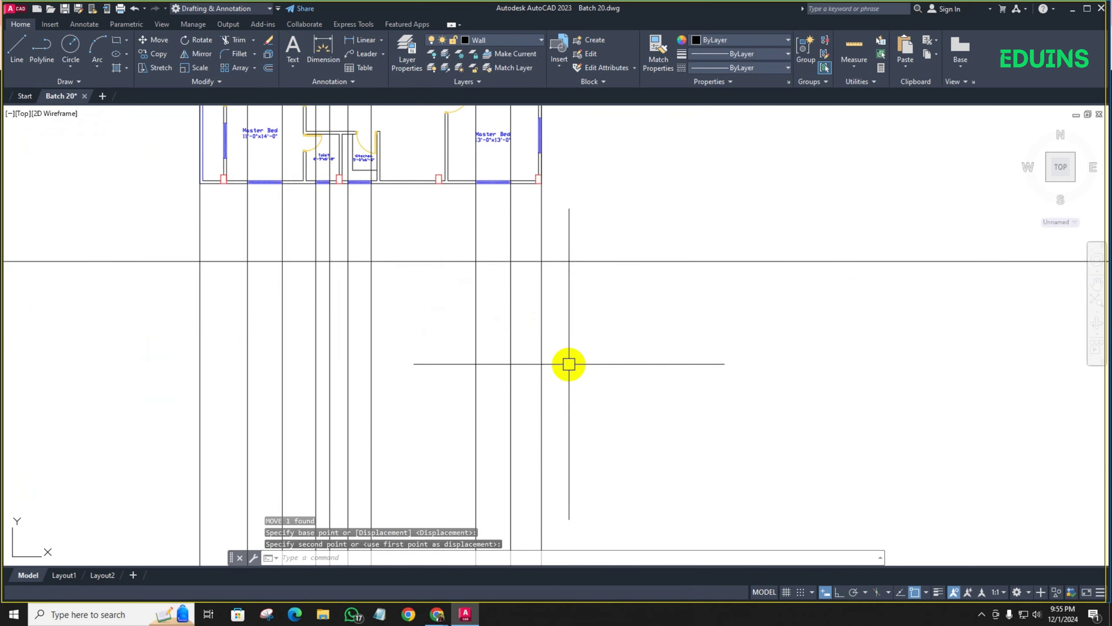
type("o")
key("Return")
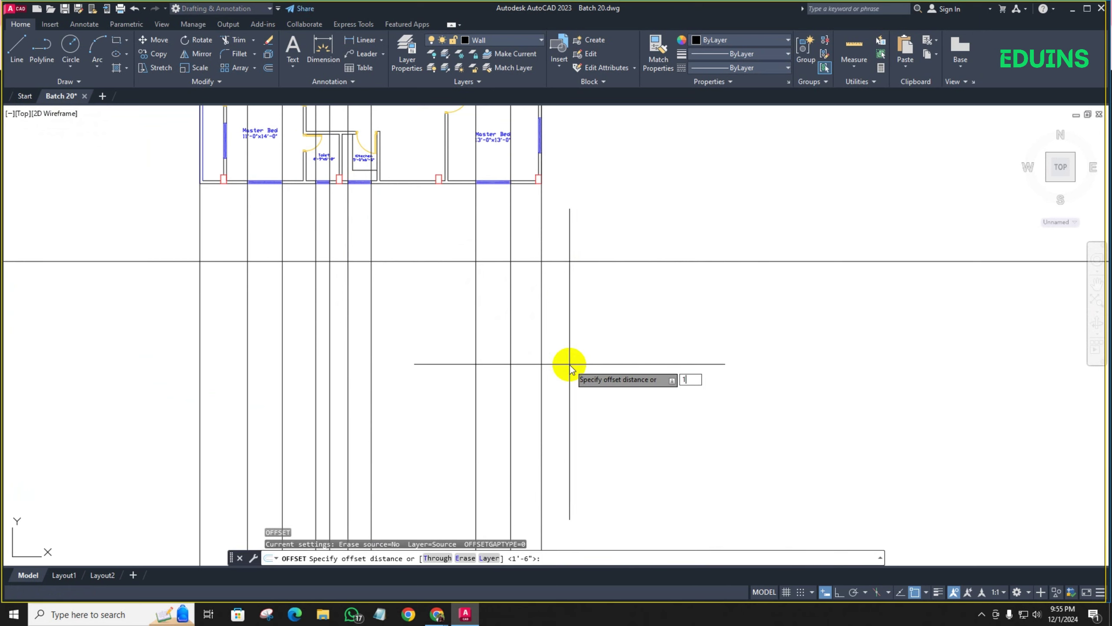
key("Return")
left_click(591, 261)
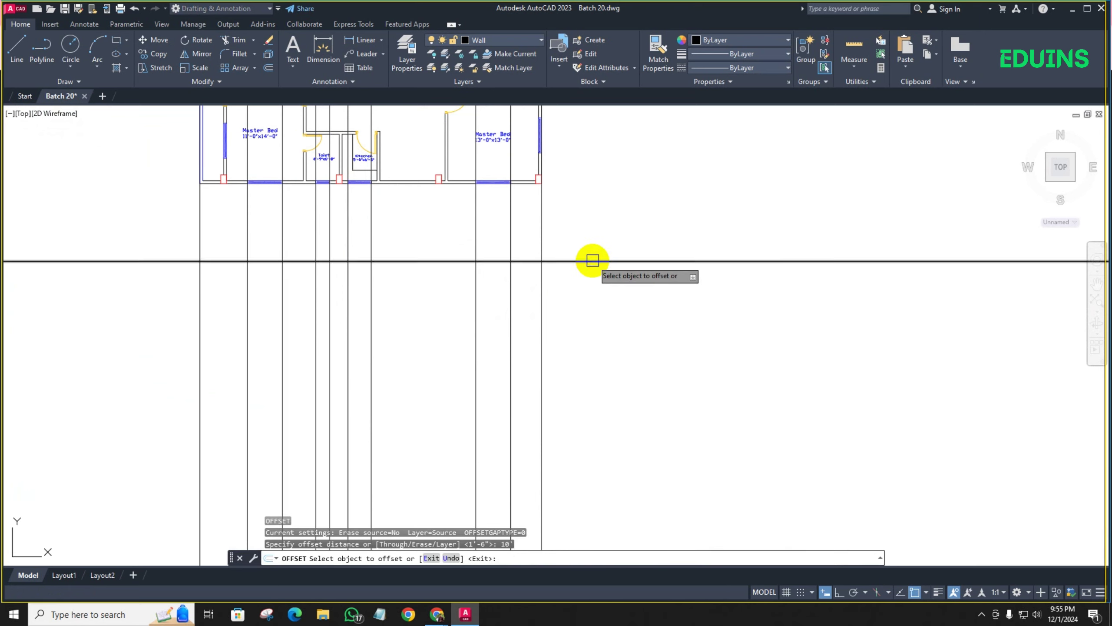
left_click(576, 345)
mouse_move(584, 353)
middle_mouse_down()
mouse_move(561, 331)
mouse_move(556, 300)
middle_mouse_up()
key("Return")
Trim the horizontal lines beyond the outermost verticals and the vertical lines below the lower horizontal line
scroll(533, 282, "up", 2)
scroll(556, 296, "down", 3)
type("tr")
key("Return")
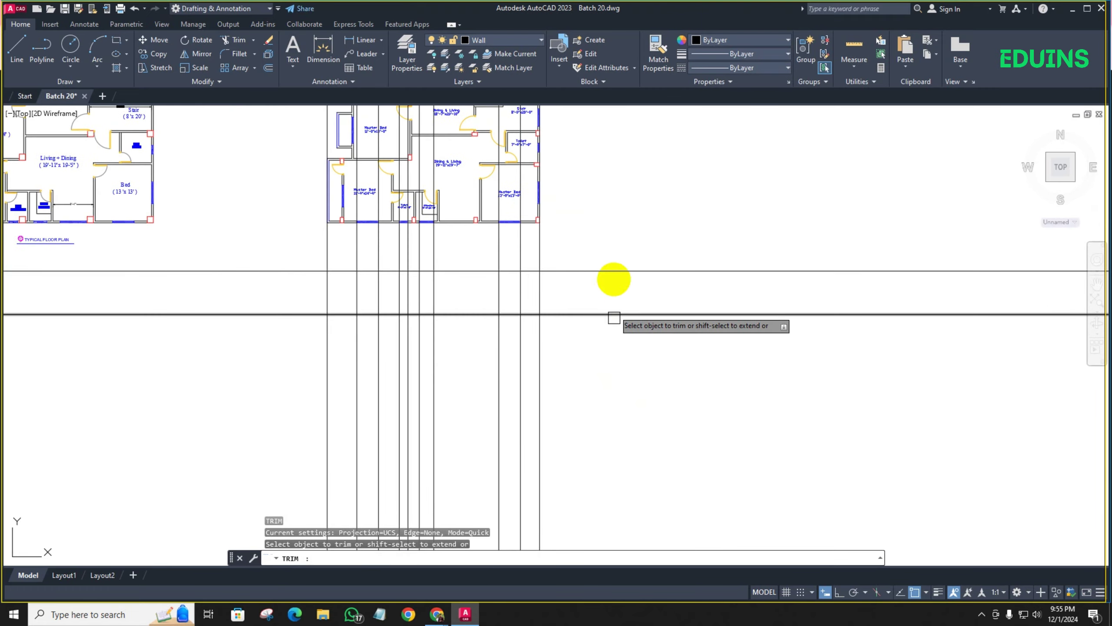
mouse_move(608, 254)
left_mouse_down()
mouse_move(617, 274)
mouse_move(327, 422)
mouse_move(263, 284)
mouse_move(268, 254)
left_mouse_up()
scroll(403, 250, "up", 2)
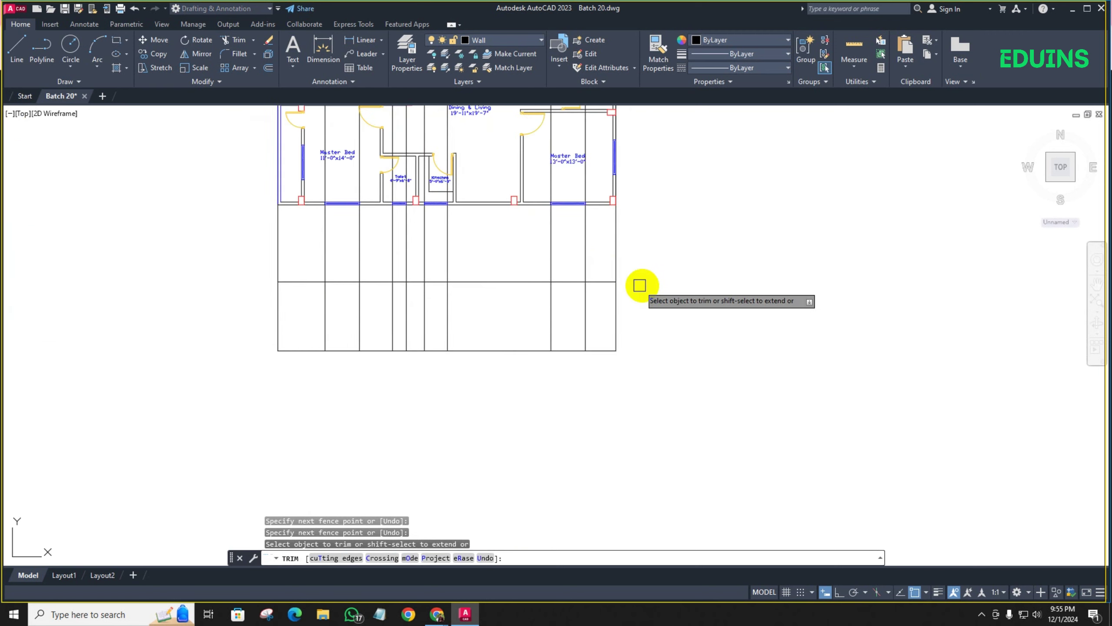
middle_click_drag(489, 262, 499, 296)
key("Escape")
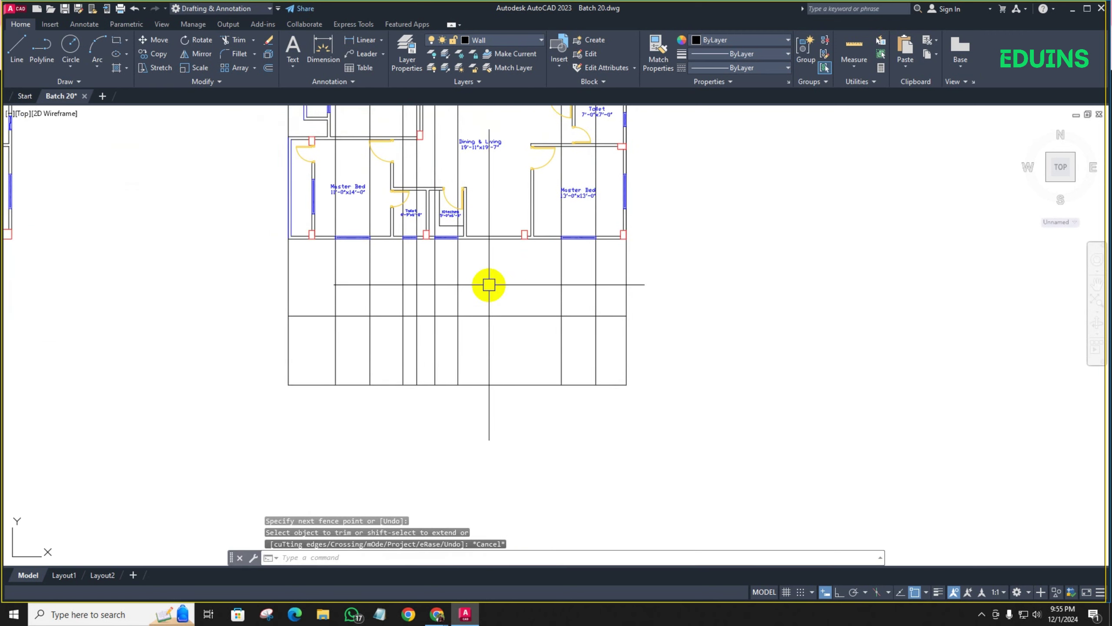
Offset the lowest horizontal line of the projected outline 15" downward
scroll(323, 363, "up", 4)
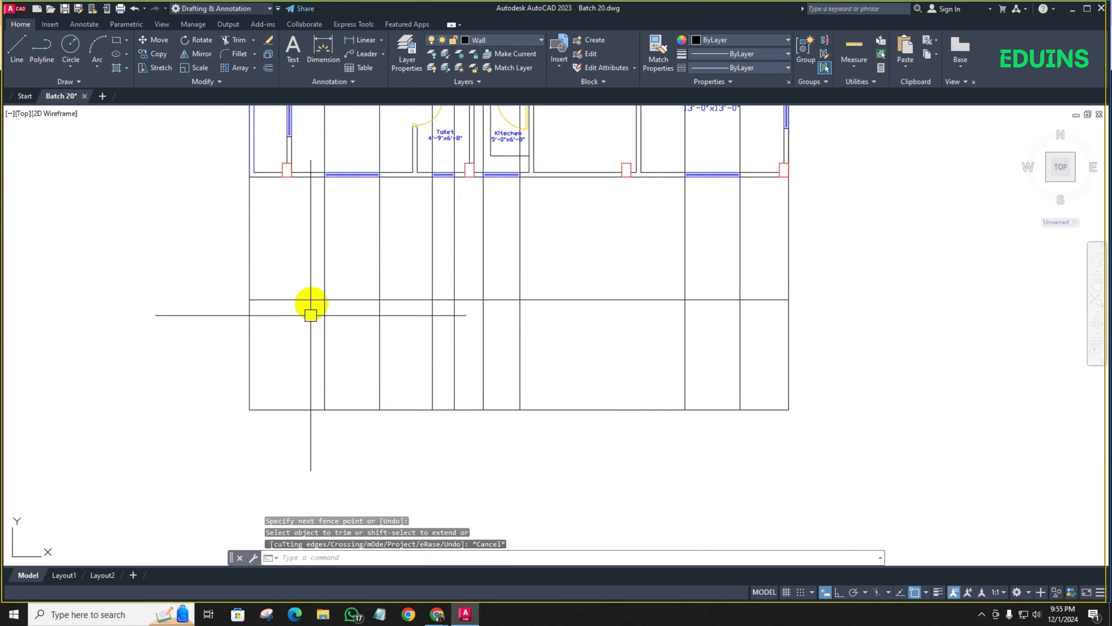
middle_click_drag(304, 315, 305, 317)
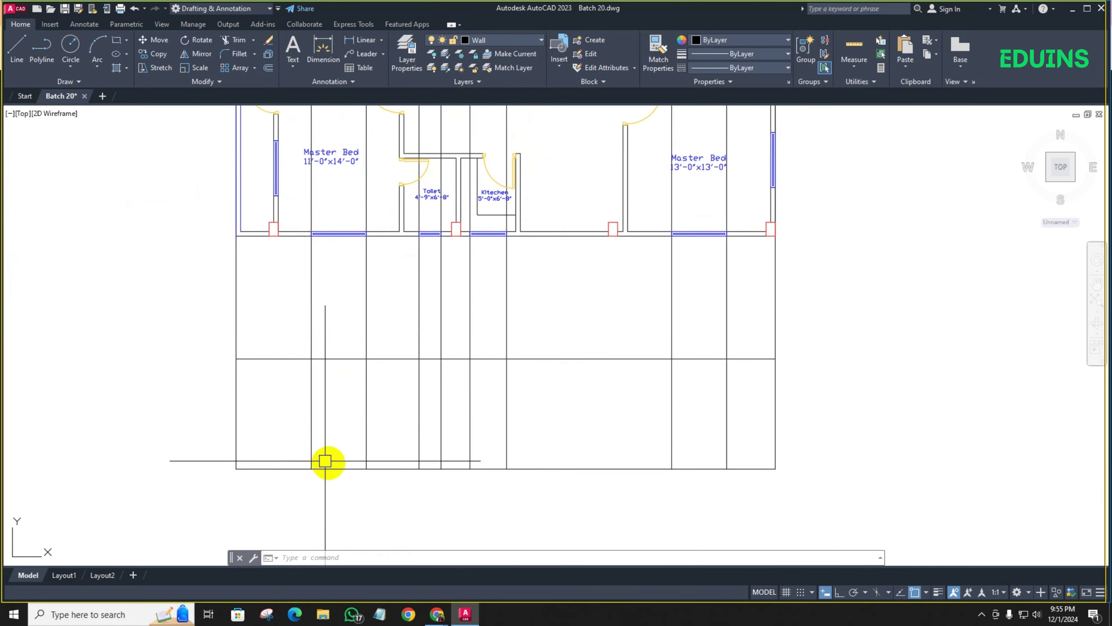
scroll(342, 450, "down", 2)
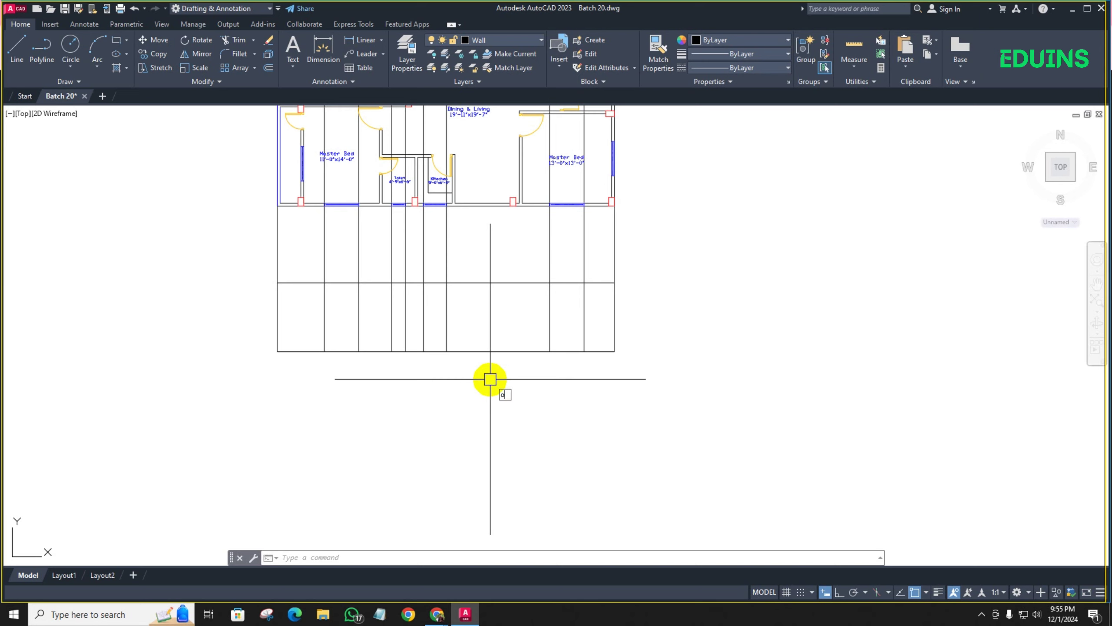
key("Return")
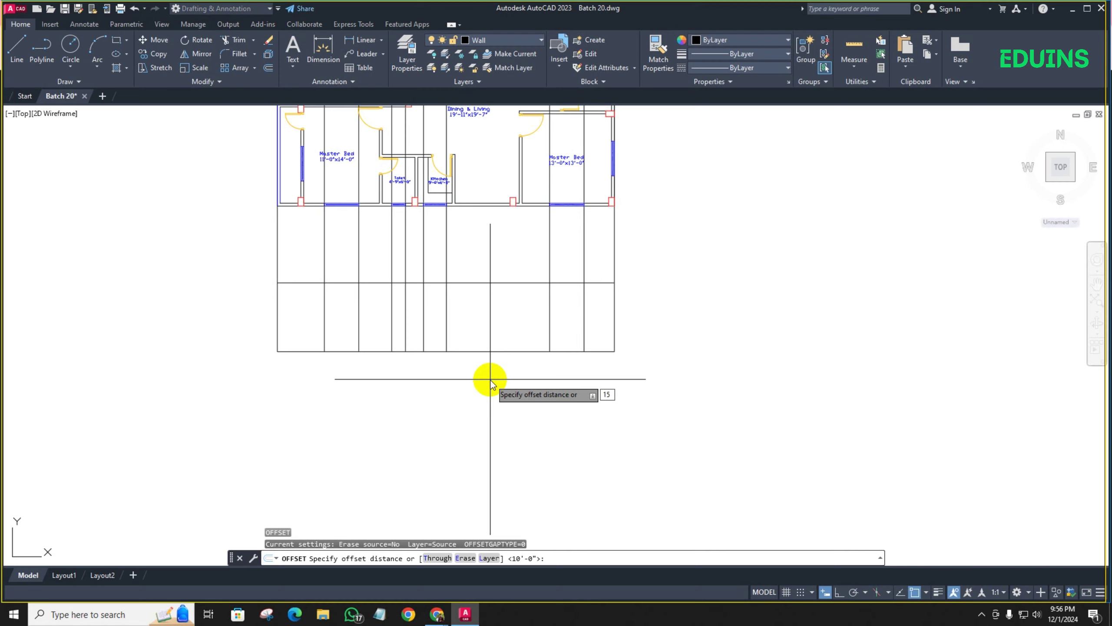
key("Return")
left_click(475, 350)
left_click(442, 381)
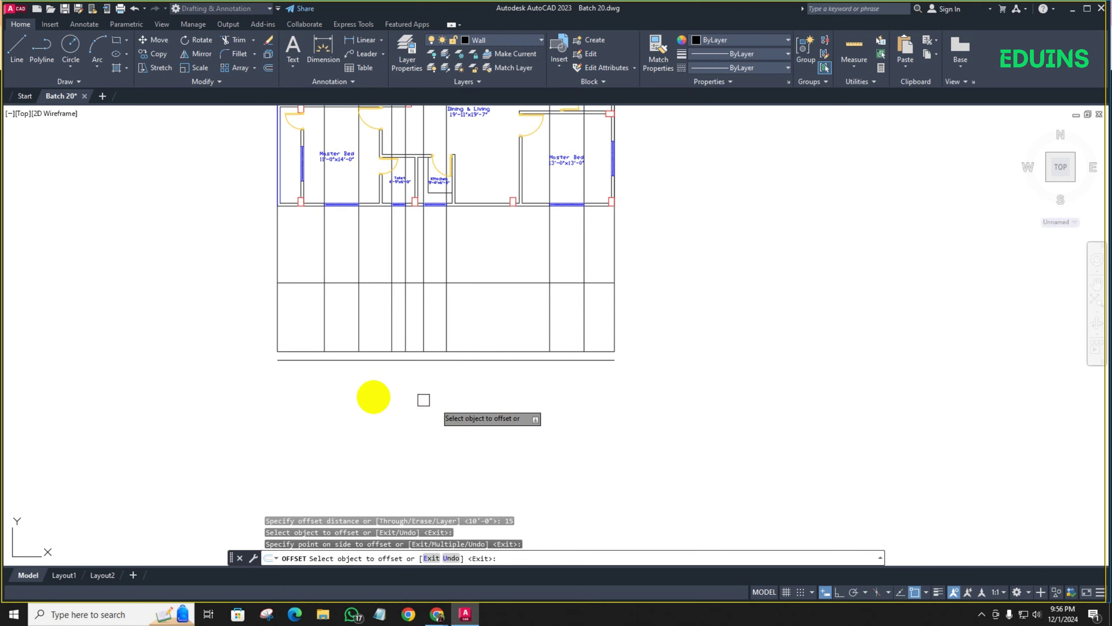
Extend the two outermost vertical lines of the elevation down to the lowest horizontal line
scroll(335, 384, "up", 4)
middle_click_drag(335, 384, 312, 412)
key("Return")
type("e")
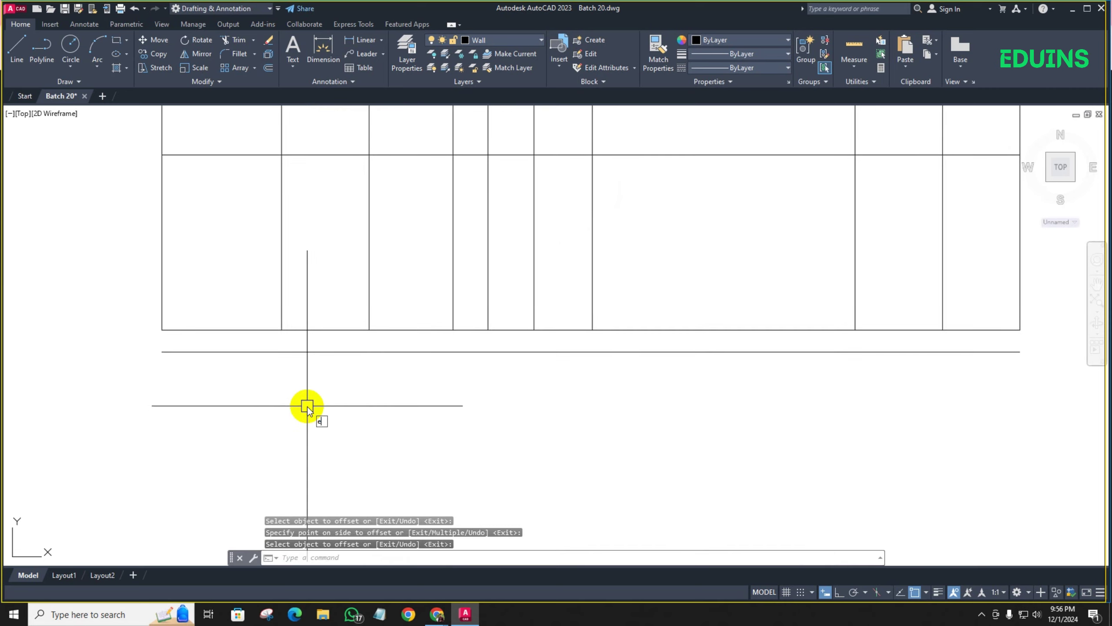
type("x")
key("Return")
left_click(161, 261)
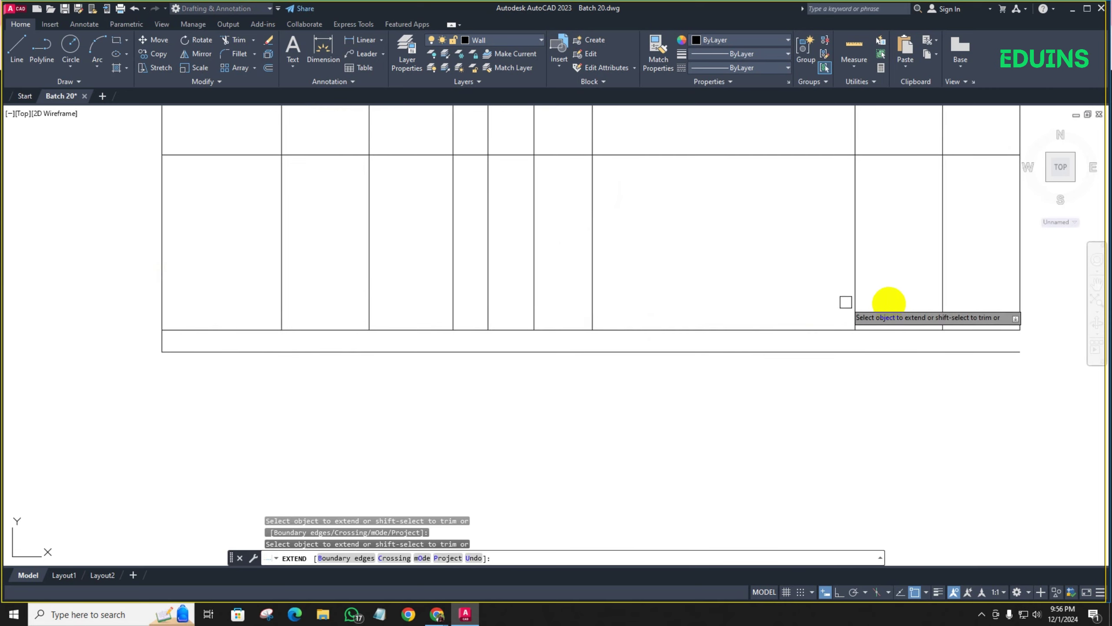
left_click(1032, 295)
left_click(1010, 285)
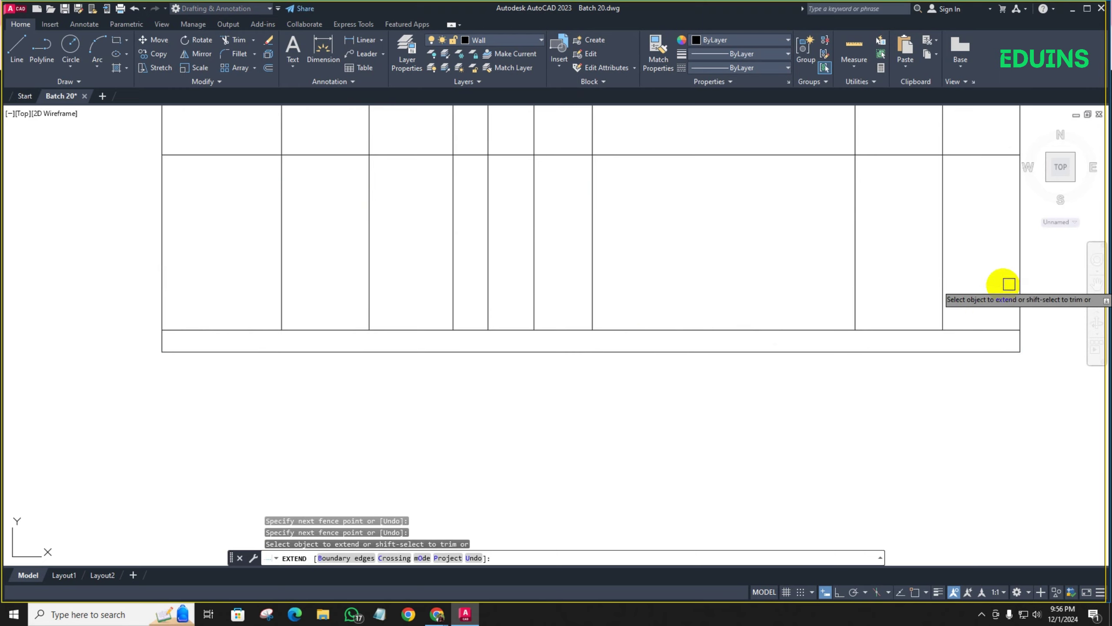
scroll(1009, 283, "down", 4)
scroll(703, 389, "up", 4)
key("Return")
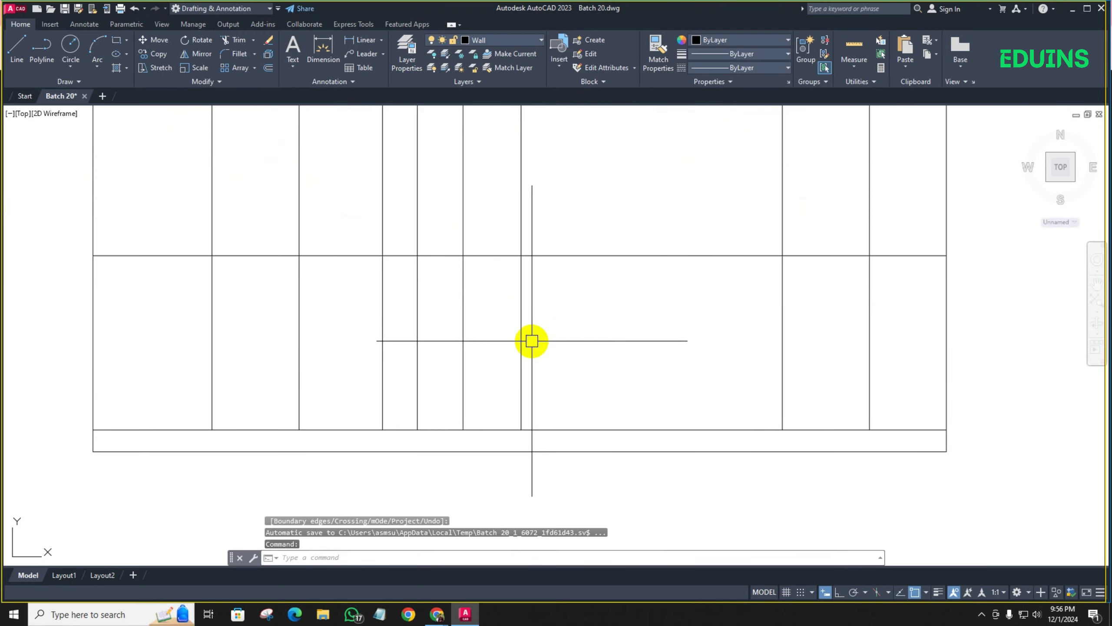
Offset the elevation's floor line, just above the lowest horizontal line, 2.5' upward to mark the window sill level
scroll(531, 341, "down", 4)
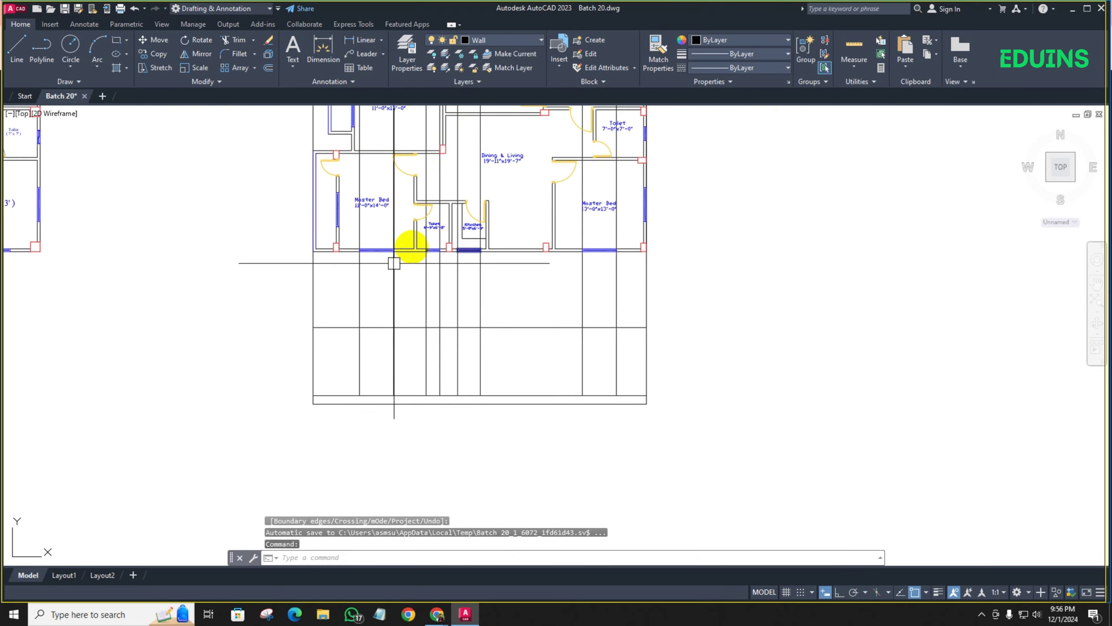
scroll(385, 244, "up", 2)
middle_click_drag(422, 415, 379, 320)
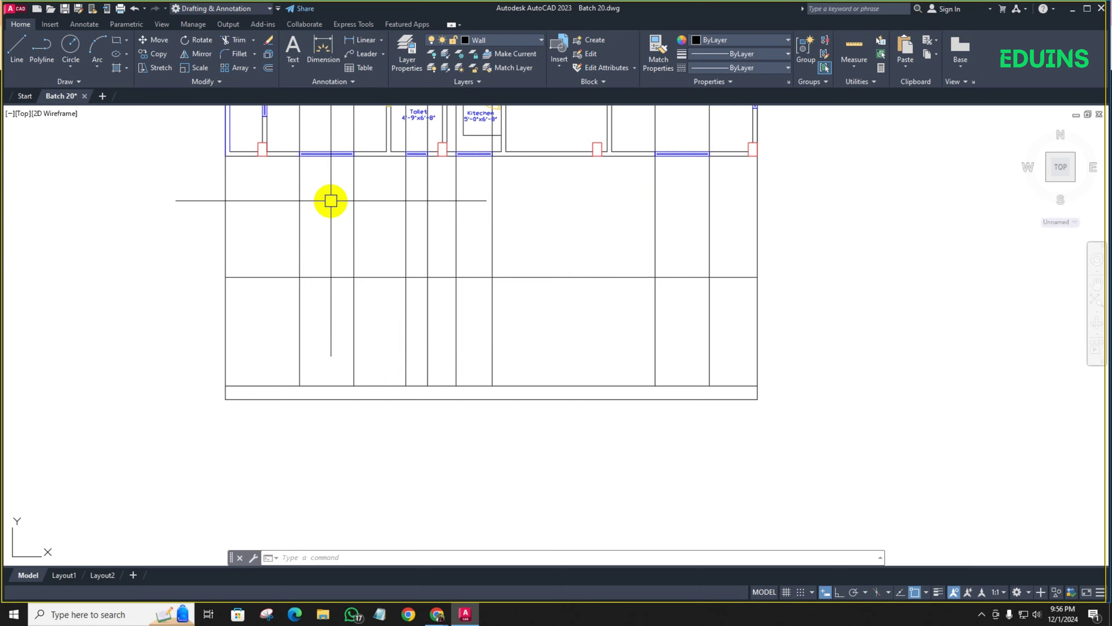
type("o")
key("Return")
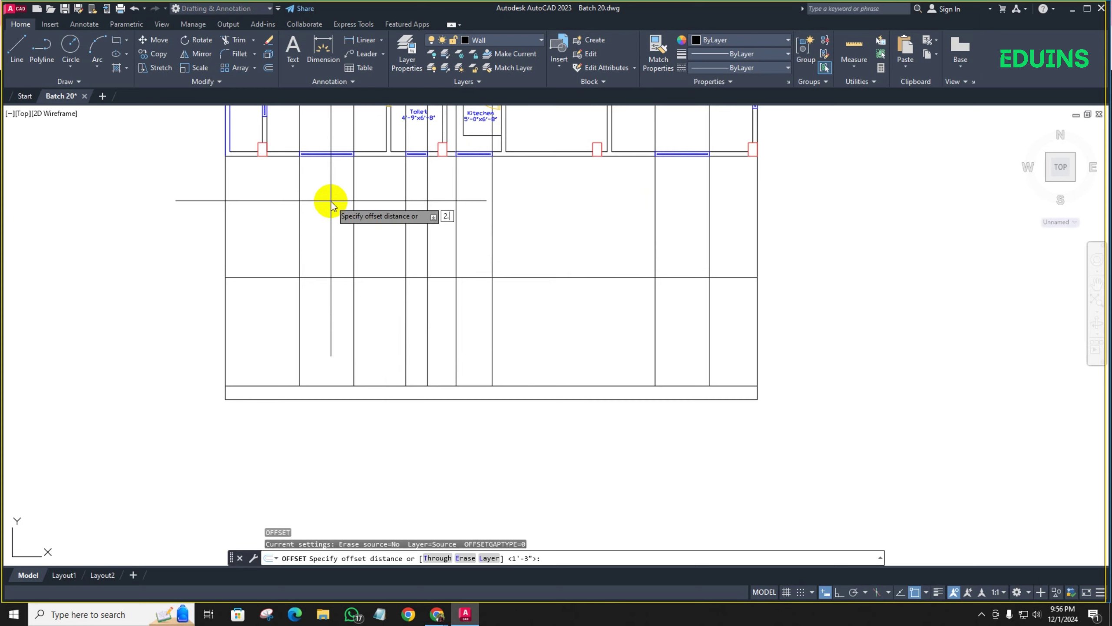
type("2.5'")
key("Return")
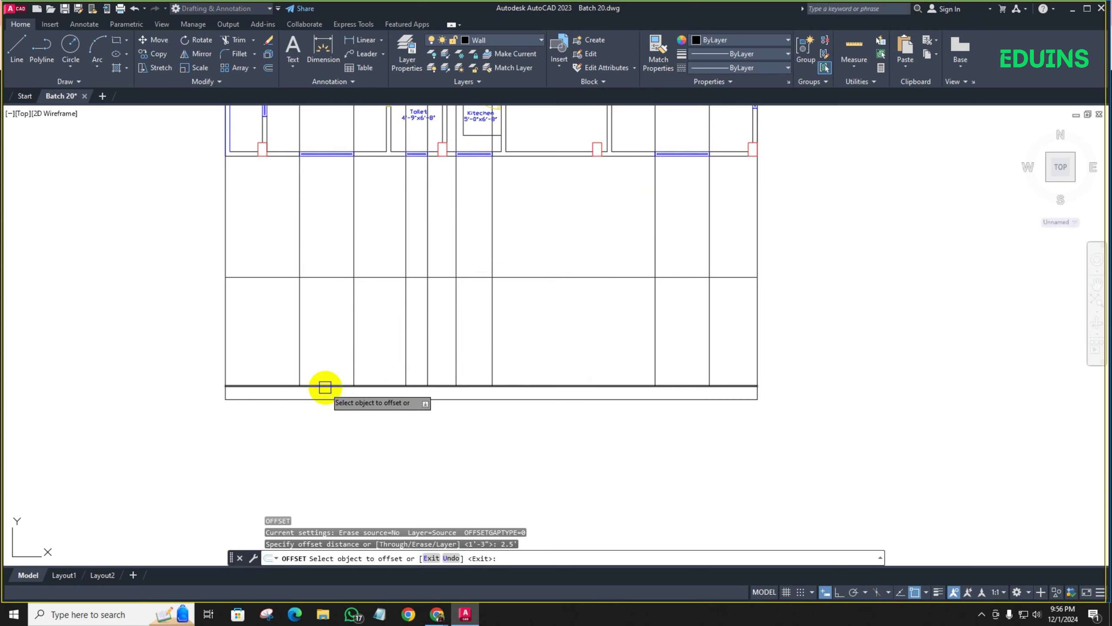
left_click(323, 385)
left_click(323, 347)
middle_click_drag(335, 314, 259, 340)
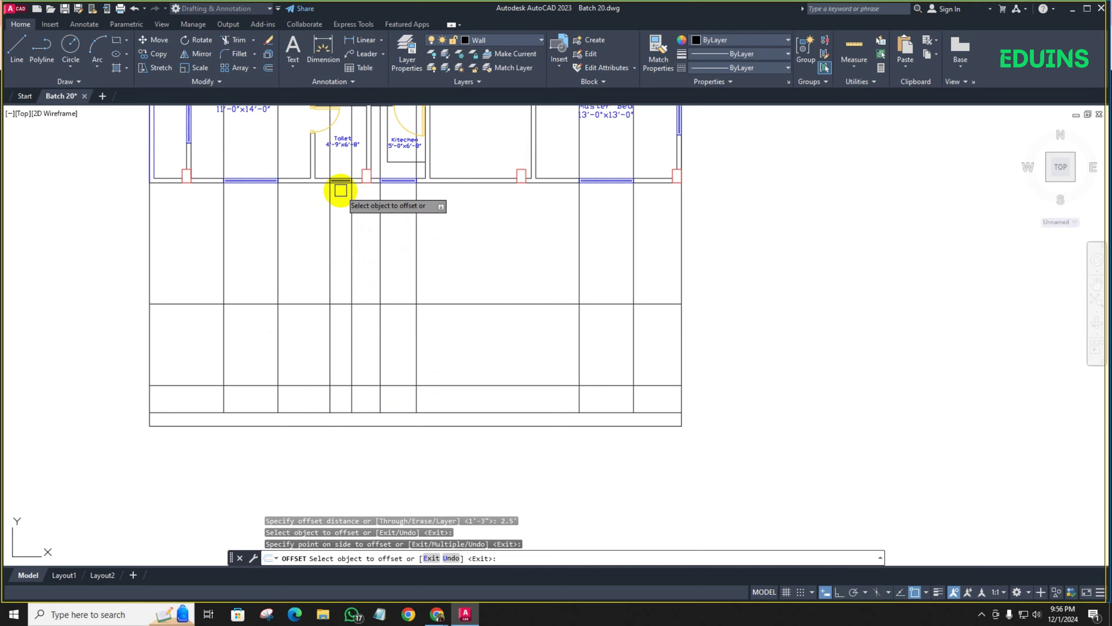
Offset the window sill line 4.5' upward to mark the top of the windows
left_click(307, 382)
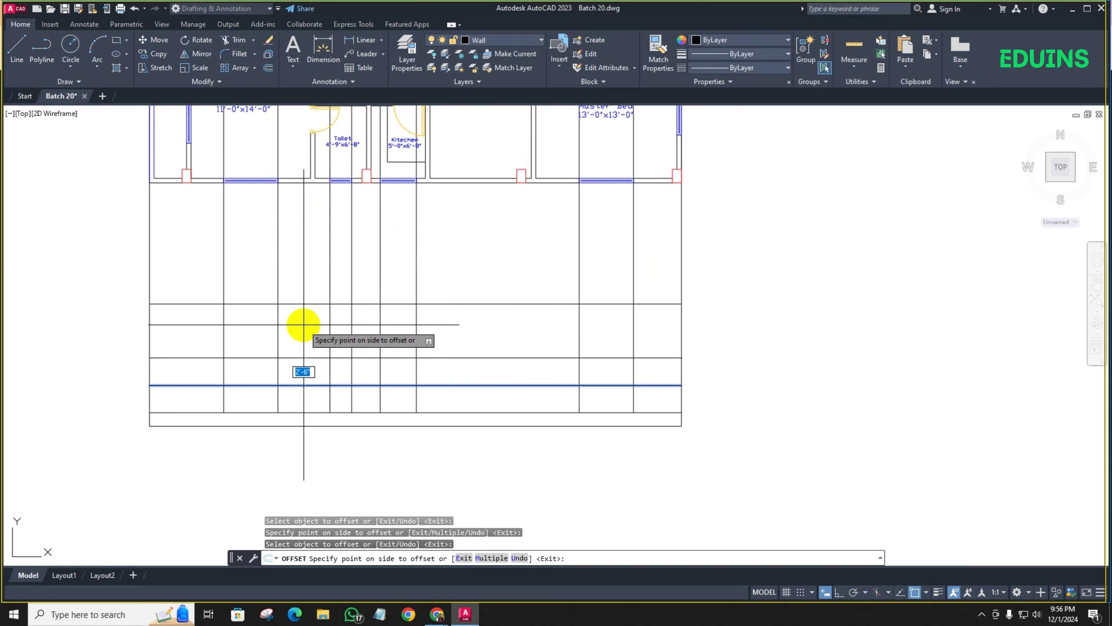
type("4.5'")
key("Return")
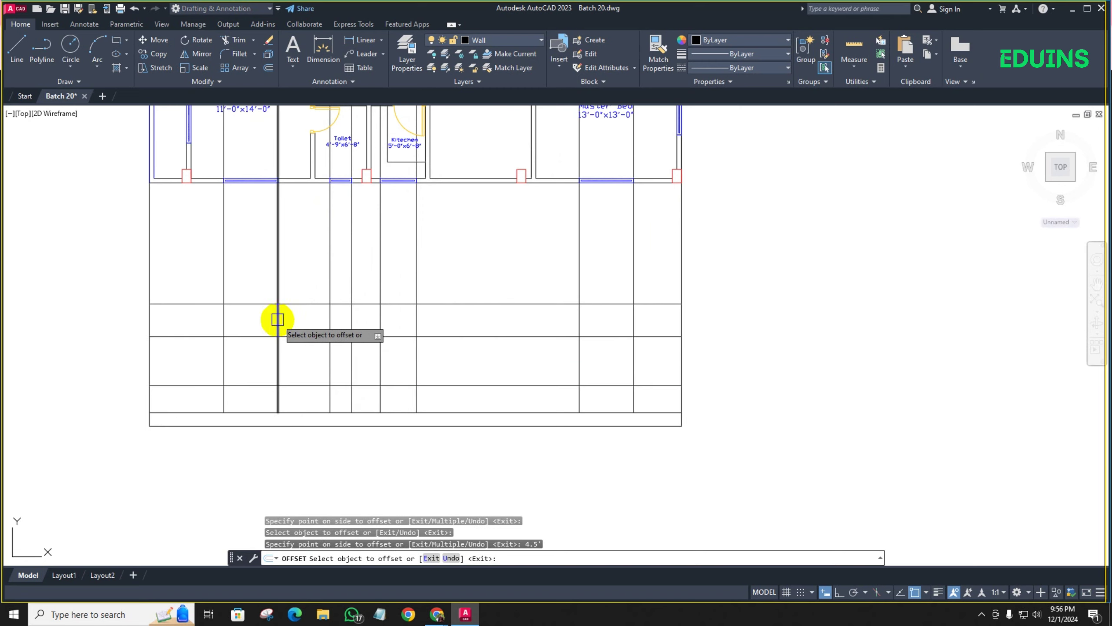
Offset the window top line 2' downward to mark the sill of the toilet window
left_click(309, 336)
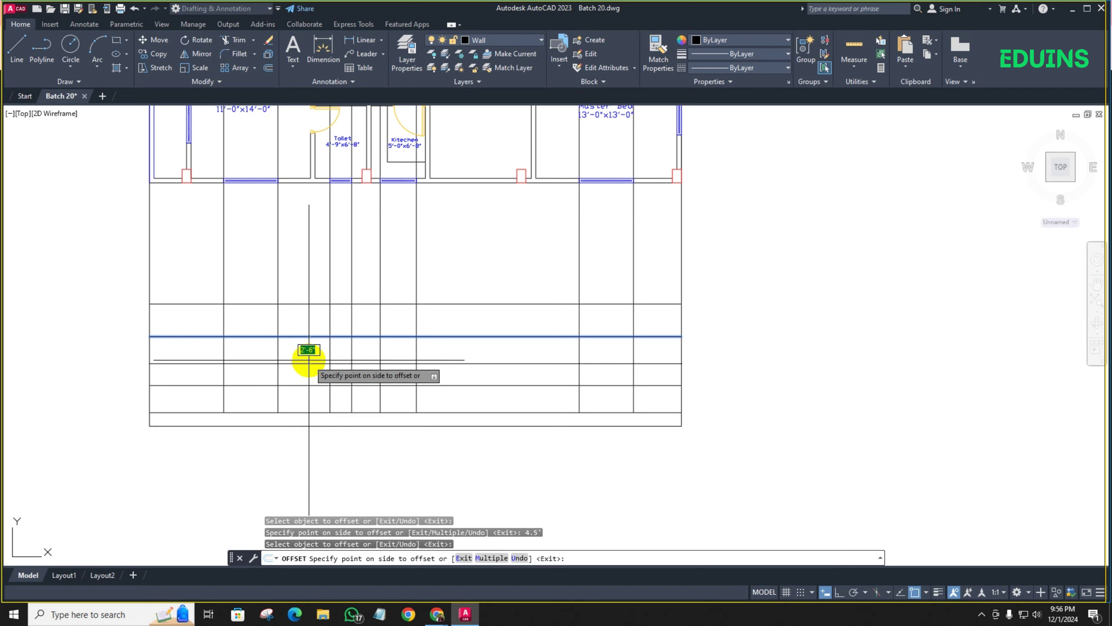
type("2'")
key("Return")
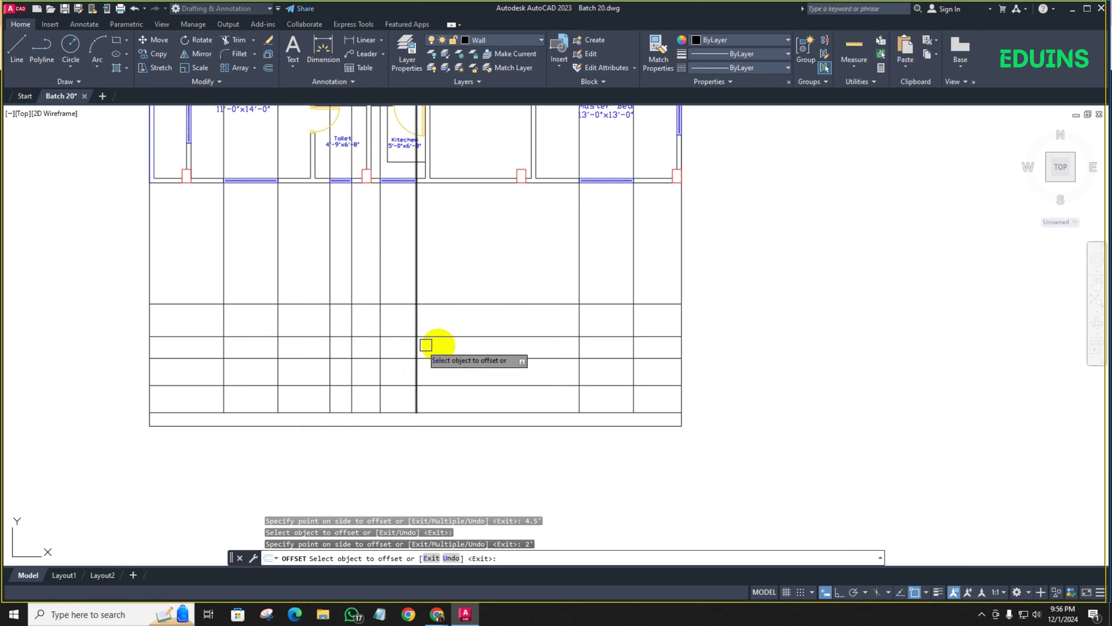
key("Return")
scroll(249, 363, "up", 2)
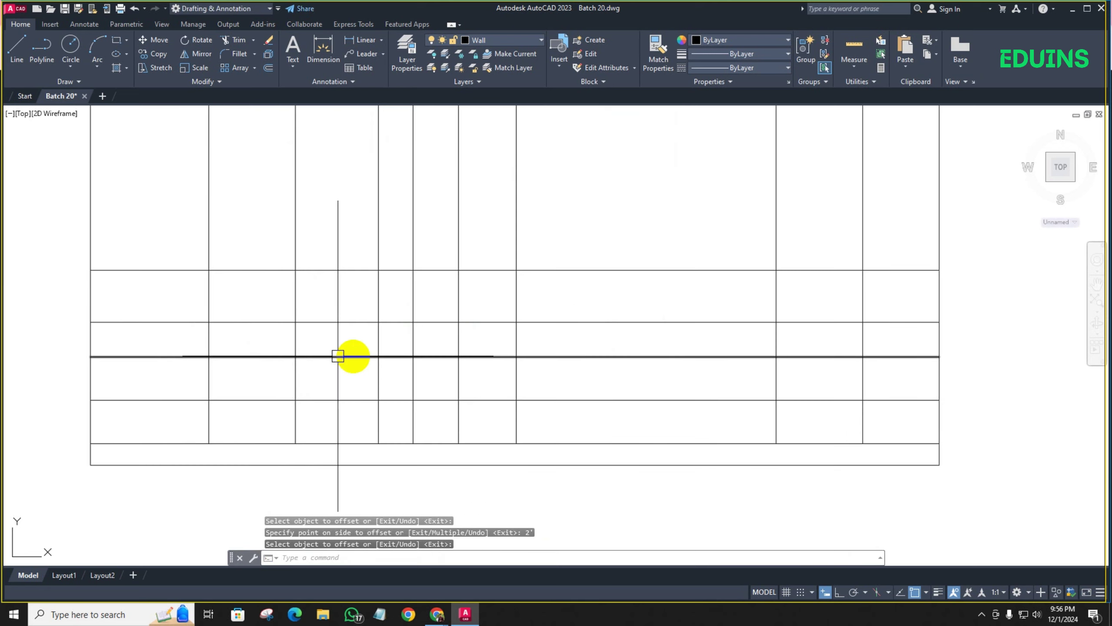
scroll(366, 342, "down", 2)
middle_click_drag(366, 341, 331, 370)
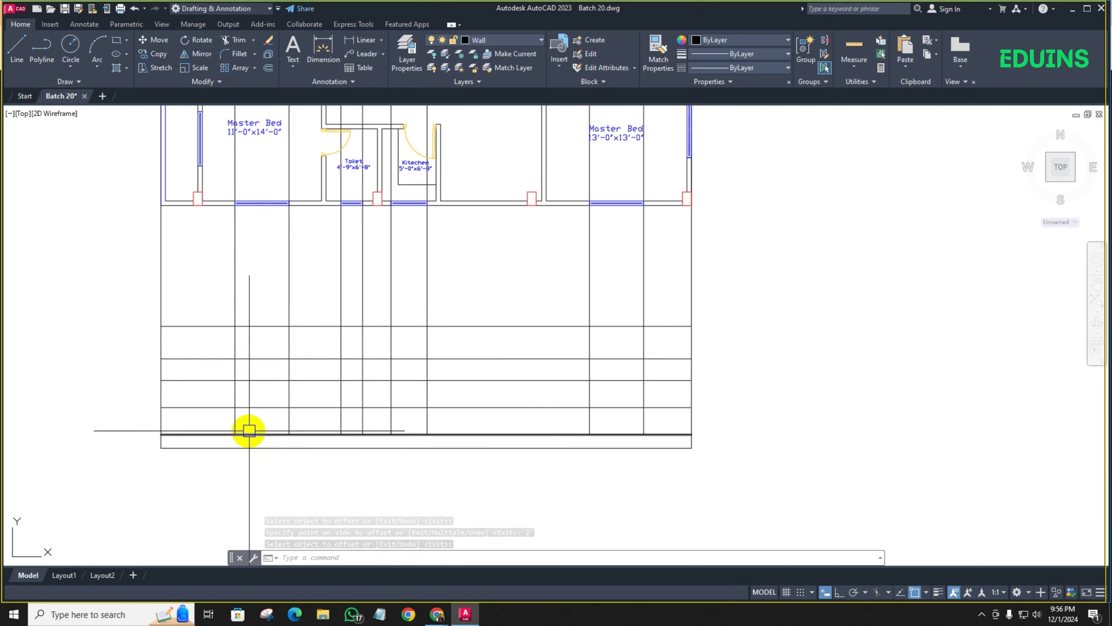
Trim the projection and height lines around and inside the leftmost master bedroom window to leave only its rectangle
type("tr")
key("Return")
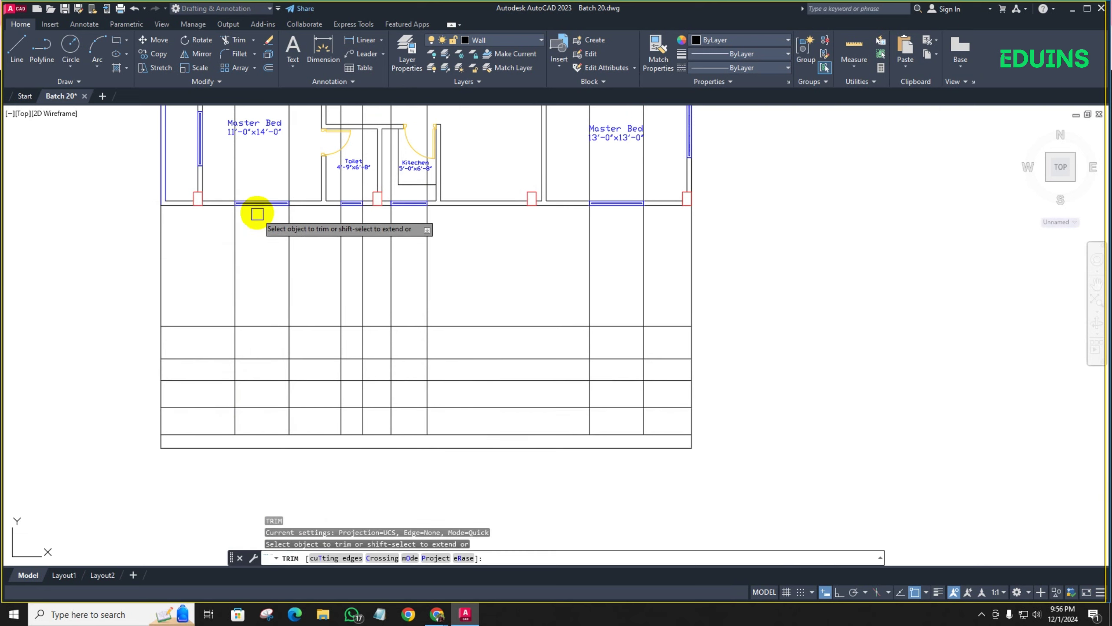
scroll(288, 372, "up", 2)
left_click(320, 325)
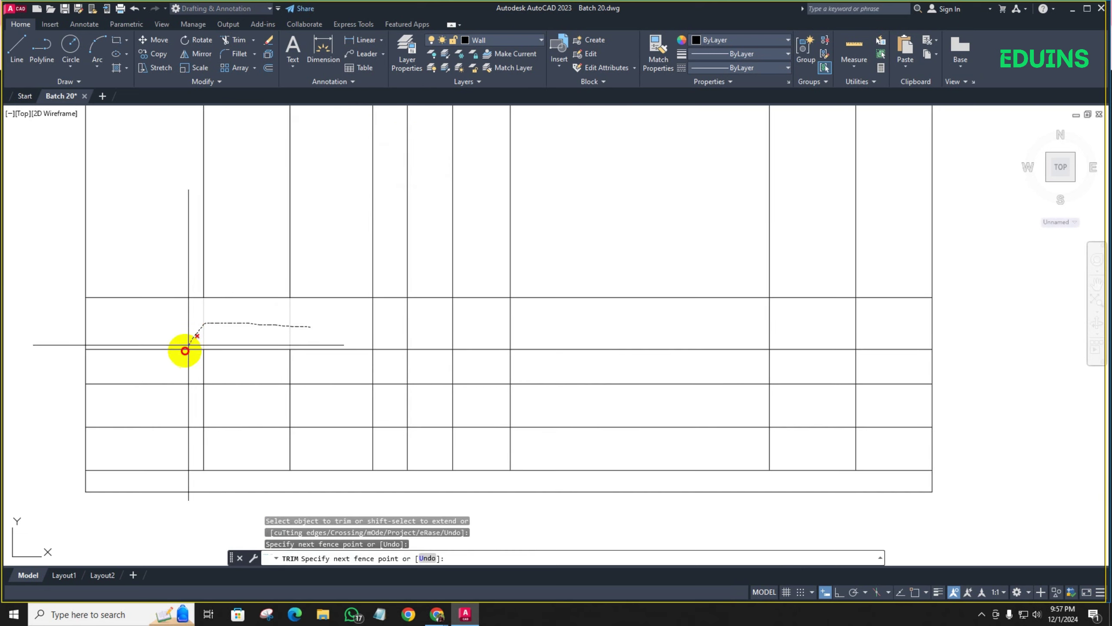
mouse_move(188, 345)
left_mouse_down()
mouse_move(201, 436)
mouse_move(266, 454)
mouse_move(328, 368)
mouse_move(278, 367)
left_mouse_up()
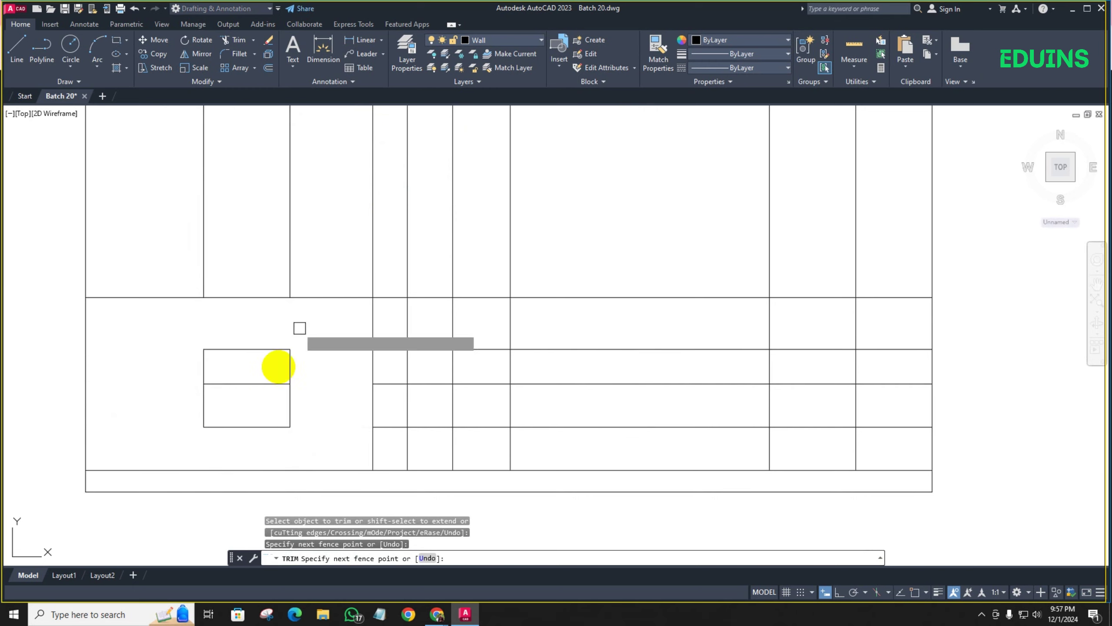
scroll(305, 356, "down", 2)
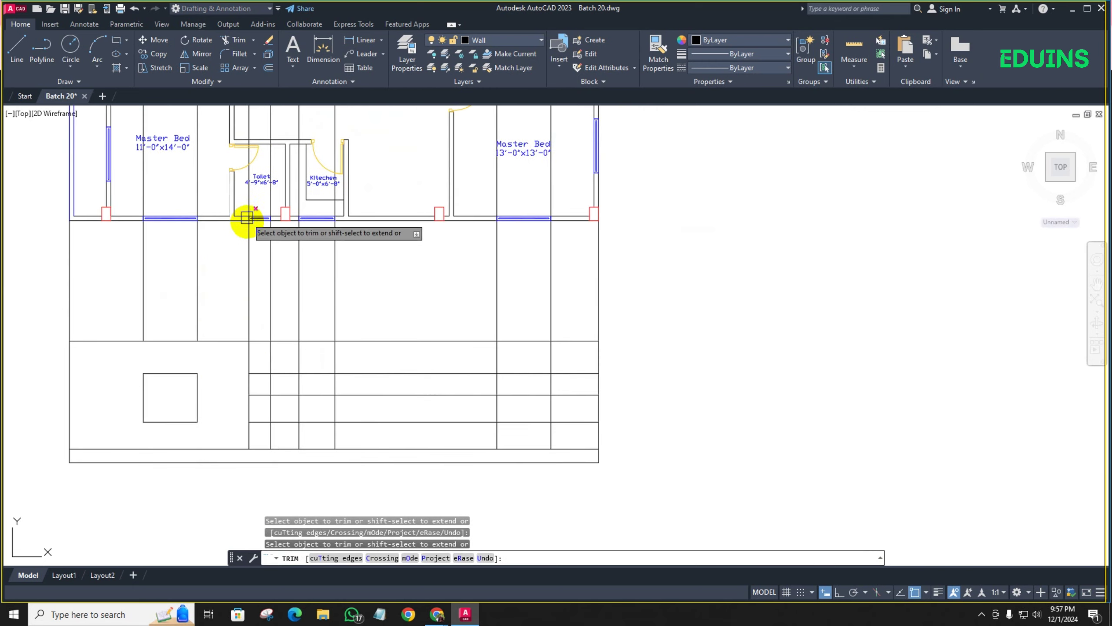
Trim the surplus lines around the toilet window, leaving the small rectangle between the window top line and its 2' sill
scroll(246, 217, "up", 4)
left_click_drag(219, 347, 318, 351)
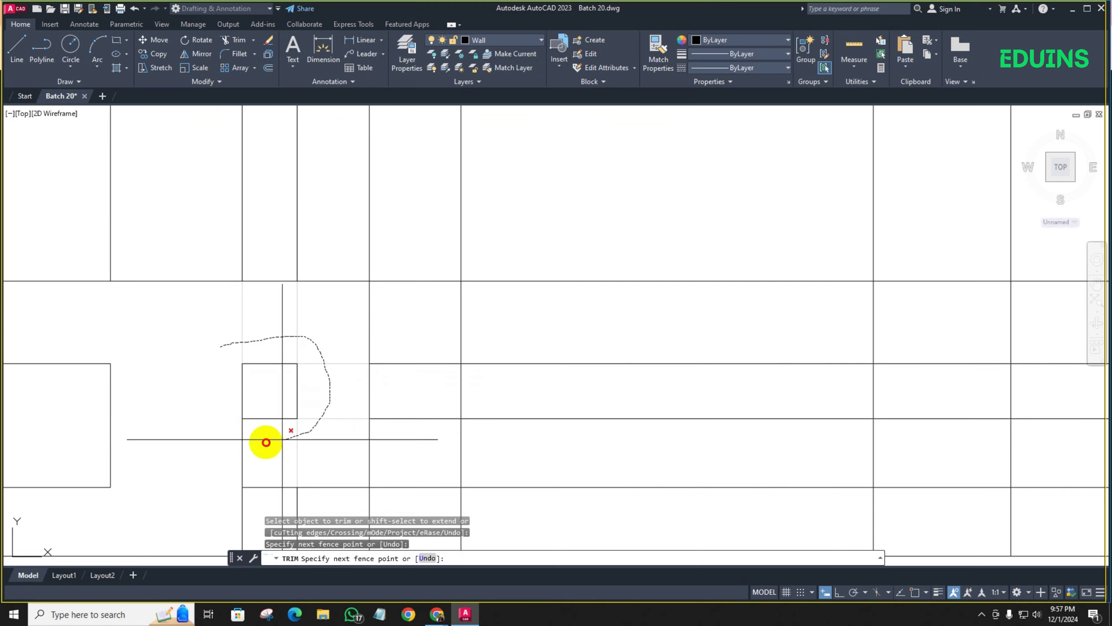
left_click_drag(226, 433, 233, 437)
scroll(204, 372, "down", 4)
mouse_move(195, 380)
left_mouse_down()
mouse_move(209, 391)
mouse_move(238, 362)
left_mouse_up()
Trim the projection and height lines around the kitchen window in the elevation
scroll(264, 332, "up", 2)
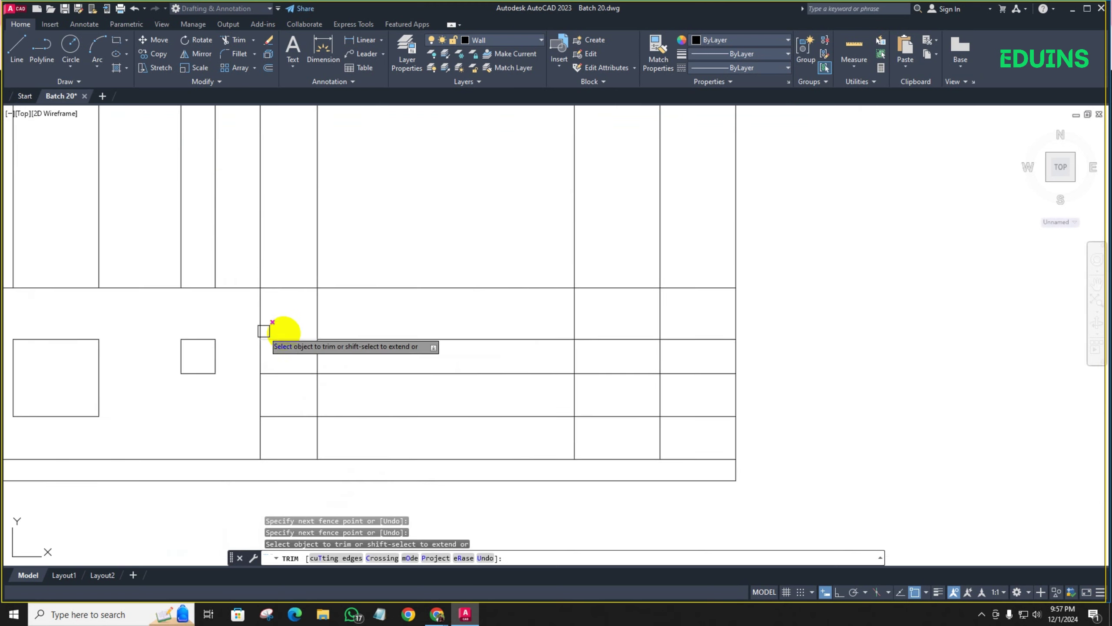
left_click_drag(364, 319, 250, 315)
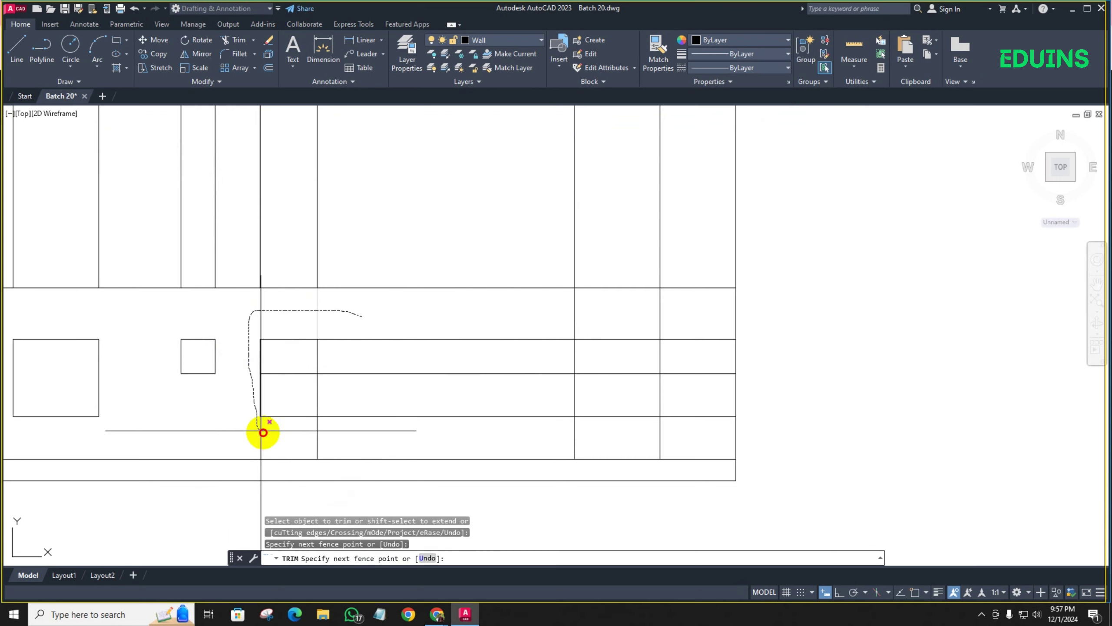
left_click_drag(337, 317, 344, 312)
scroll(380, 341, "down", 4)
middle_click_drag(381, 340, 297, 355)
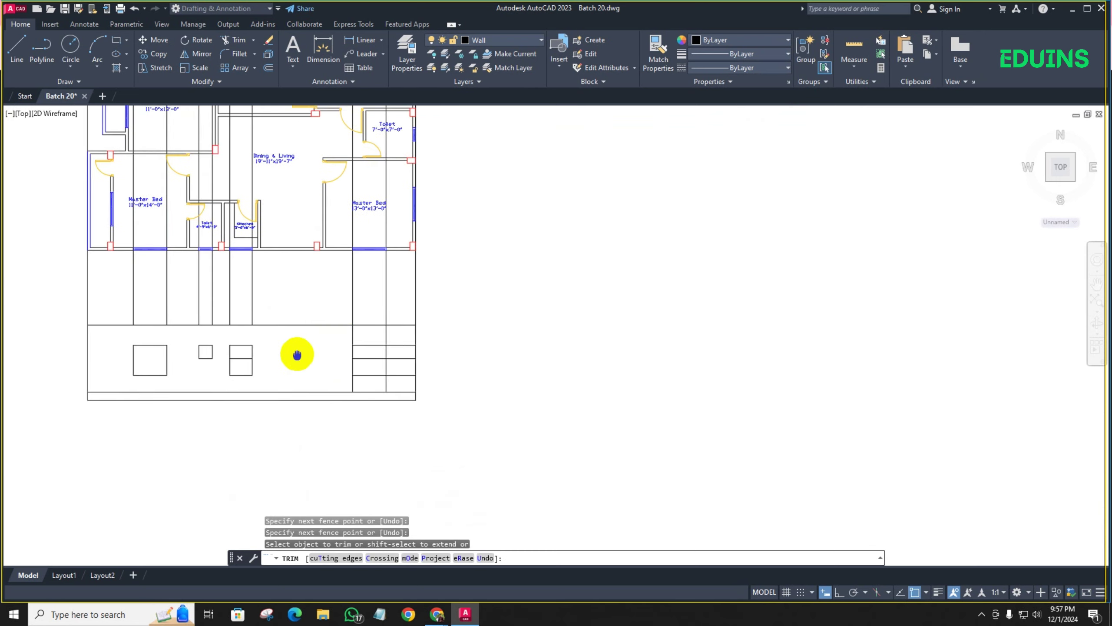
Trim the lines around the 13'-0"x13'-0" master bedroom's window and remove the line crossing its inside
scroll(361, 281, "up", 6)
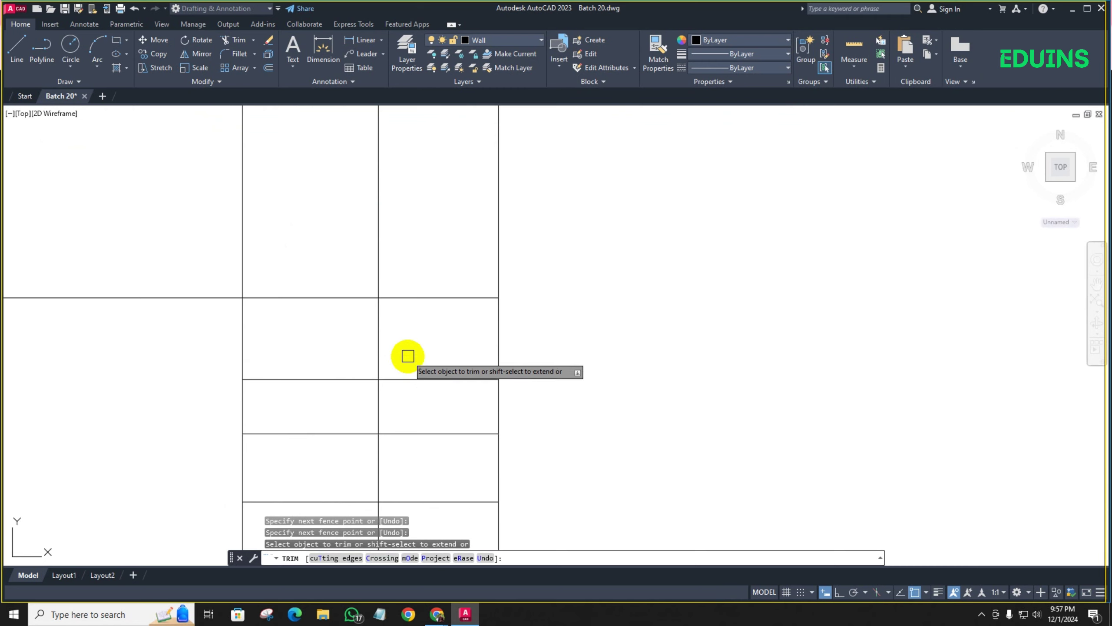
middle_click_drag(407, 356, 407, 281)
mouse_move(408, 281)
left_mouse_down()
mouse_move(230, 288)
mouse_move(248, 455)
mouse_move(384, 457)
left_mouse_up()
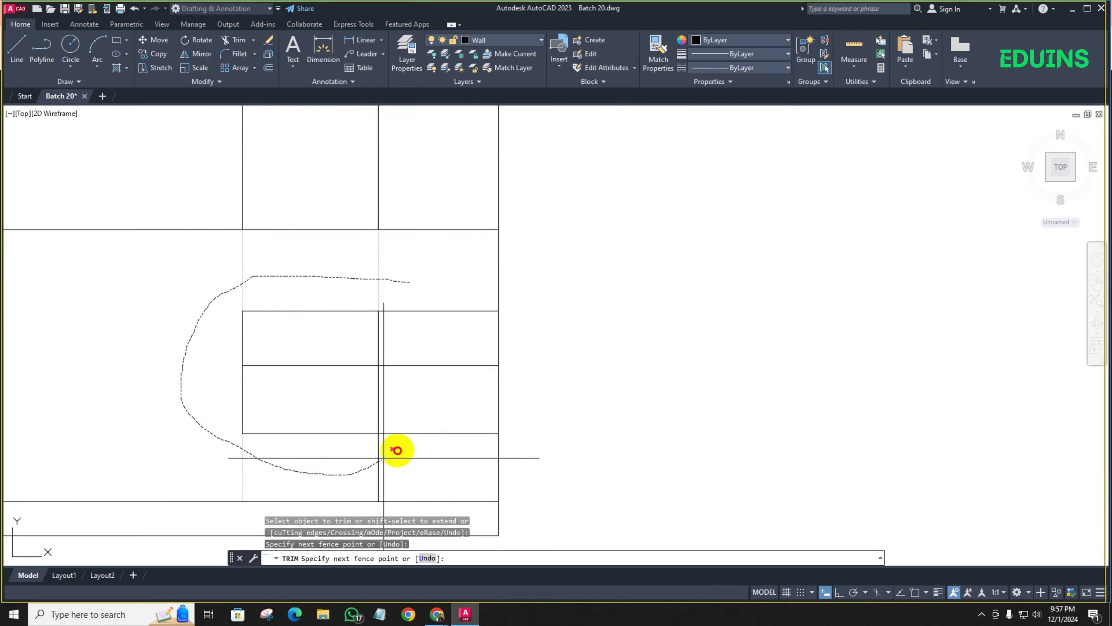
left_click_drag(381, 284, 377, 283)
left_click(323, 364)
scroll(336, 371, "down", 6)
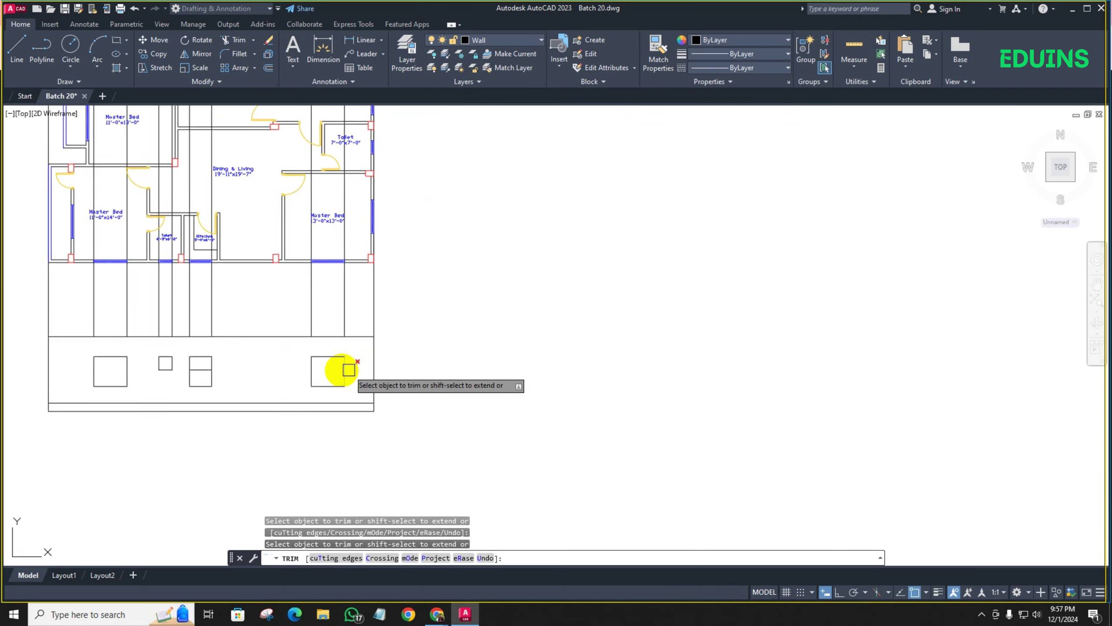
Trim away the leftover horizontal line inside the kitchen window and finish trimming
middle_click_drag(340, 373, 478, 367)
scroll(349, 370, "up", 4)
scroll(394, 333, "down", 4)
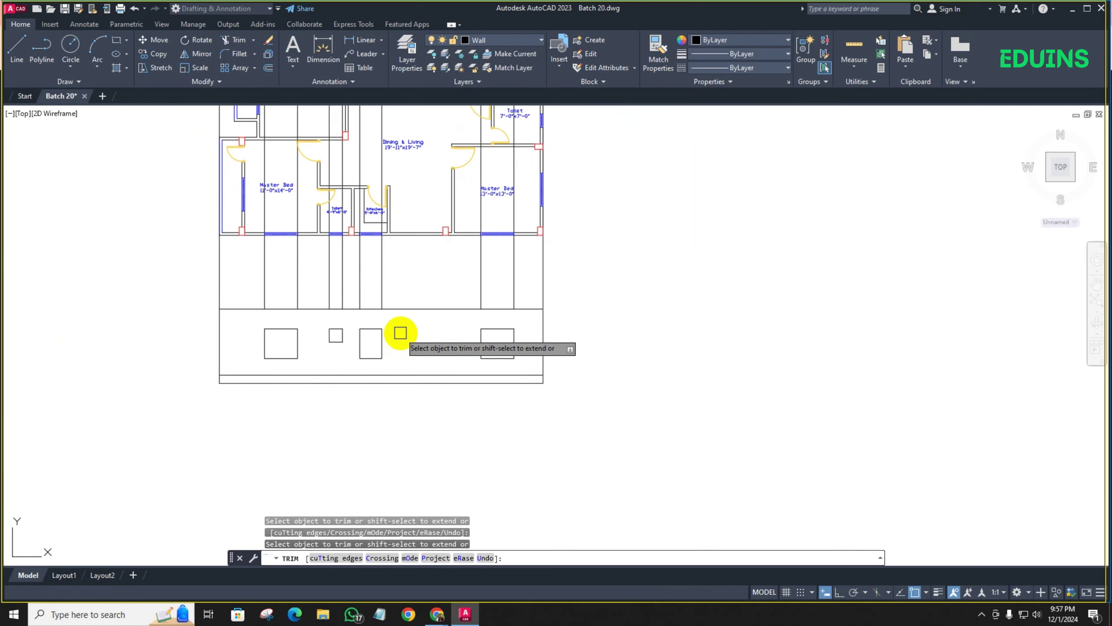
middle_click_drag(397, 330, 389, 365)
scroll(372, 342, "up", 4)
scroll(355, 307, "down", 5)
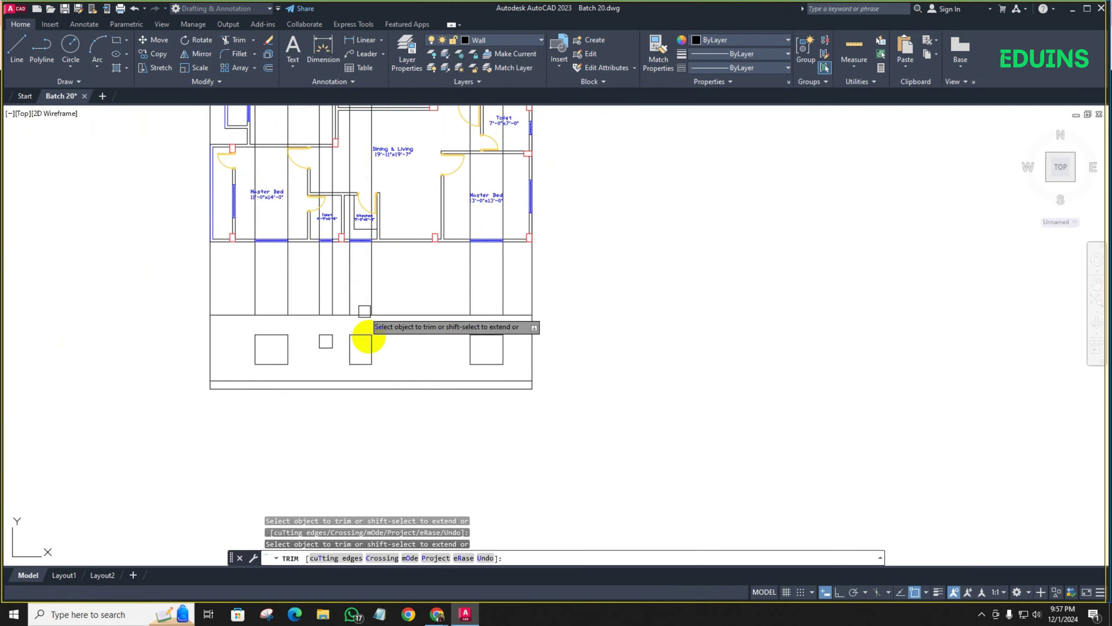
scroll(389, 353, "up", 3)
scroll(409, 338, "down", 3)
middle_click_drag(410, 338, 385, 356)
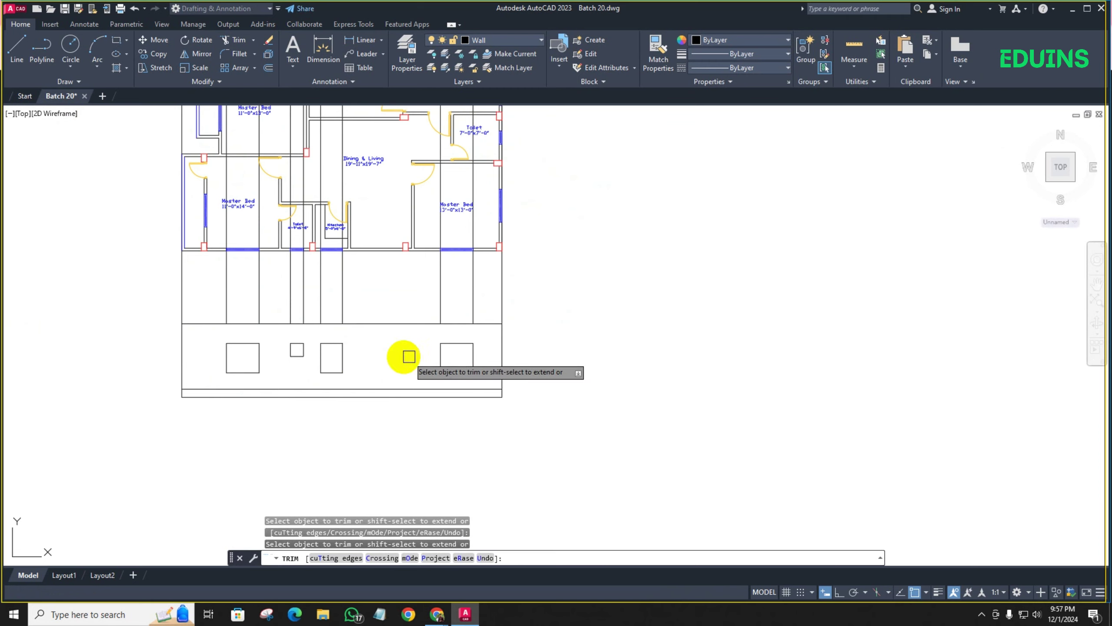
key("Escape")
Assign the outlines of all four elevation windows to the WIN layer
scroll(298, 355, "up", 4)
scroll(263, 364, "down", 2)
scroll(228, 348, "up", 1)
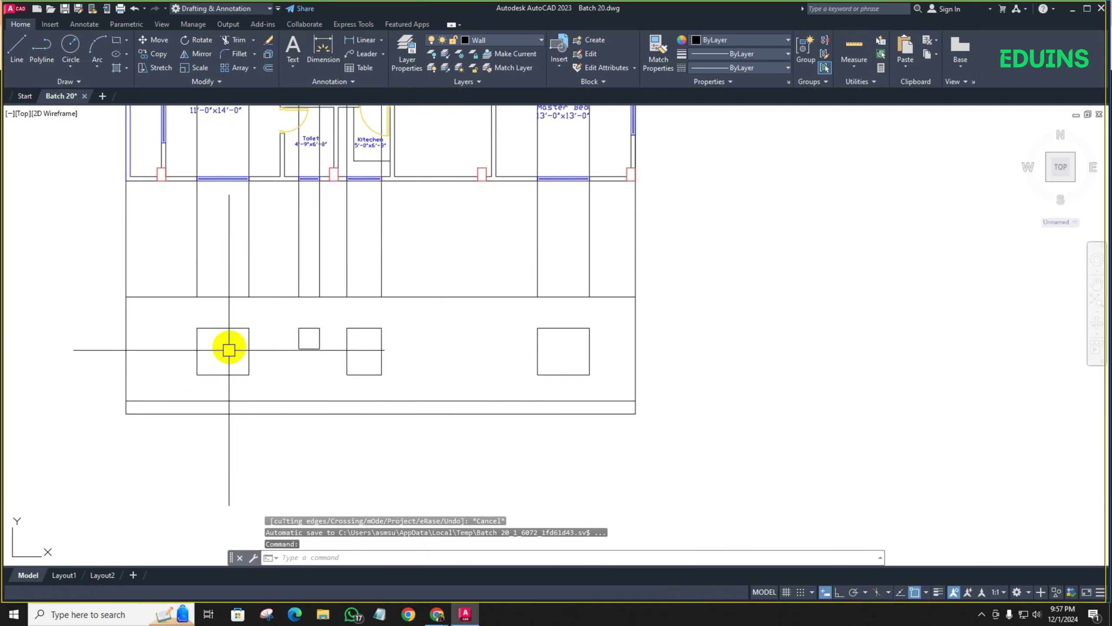
scroll(251, 343, "down", 2)
scroll(240, 341, "up", 2)
scroll(246, 351, "up", 4)
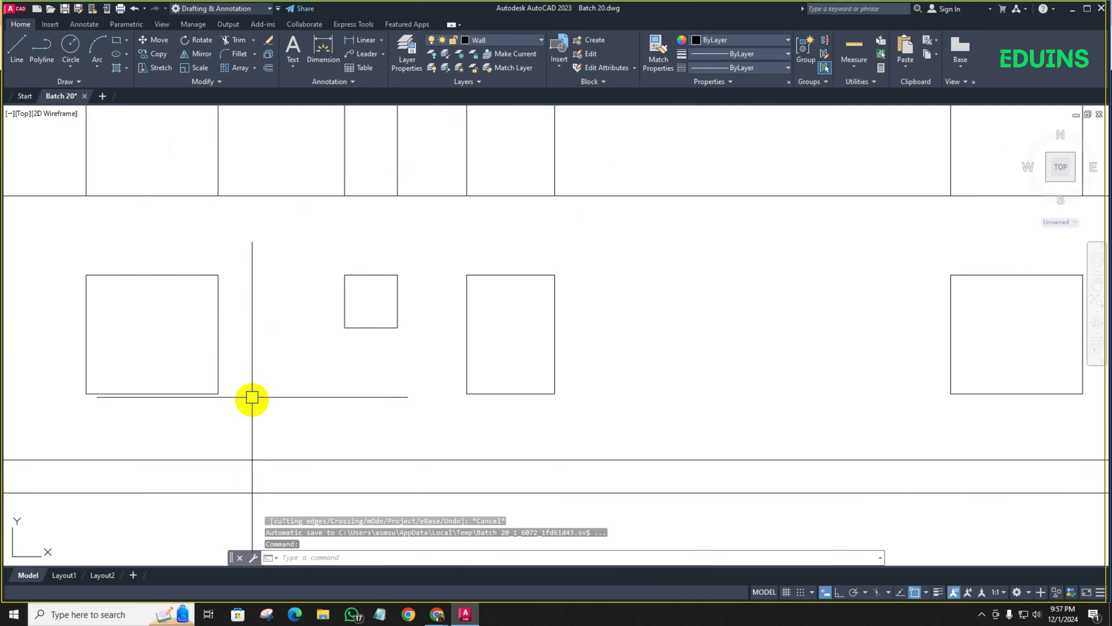
left_click(253, 404)
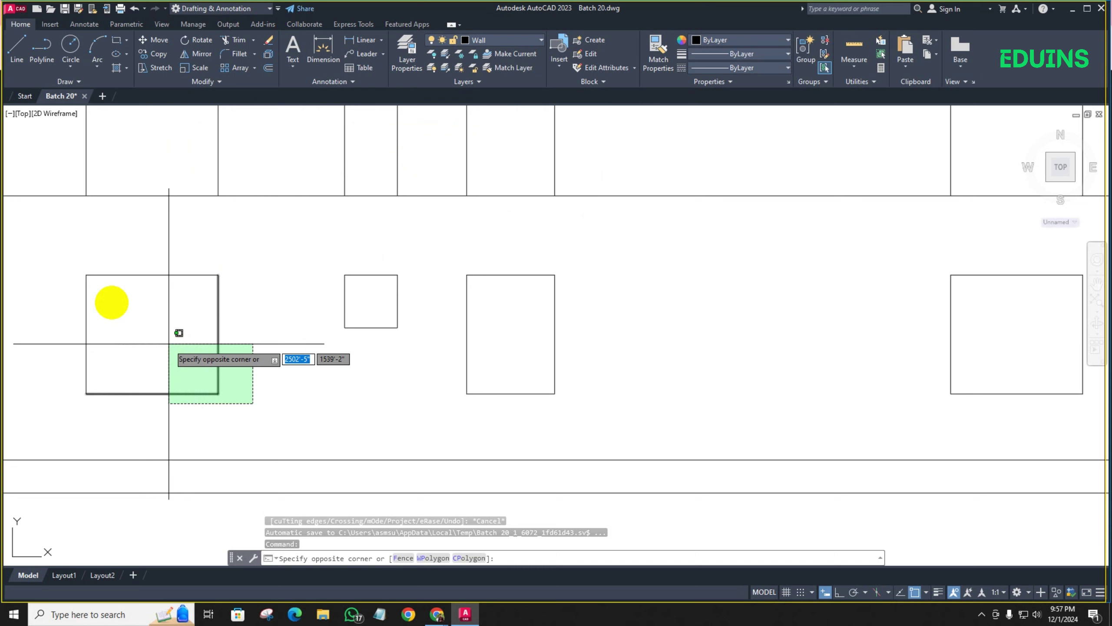
left_click(64, 251)
scroll(782, 379, "down", 4)
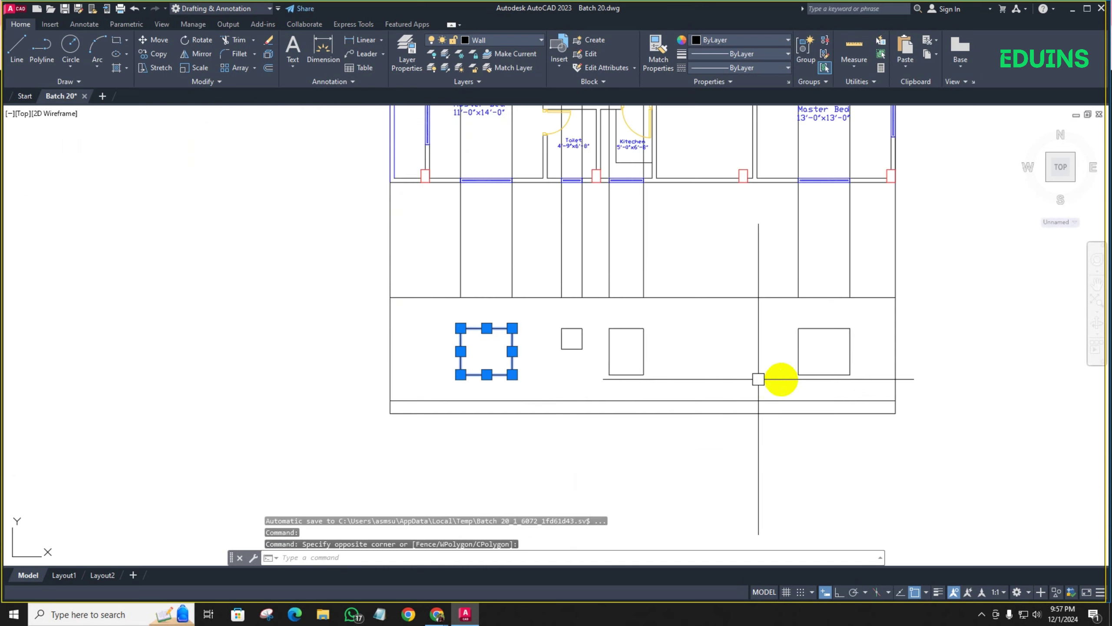
left_click(848, 396)
left_click(422, 311)
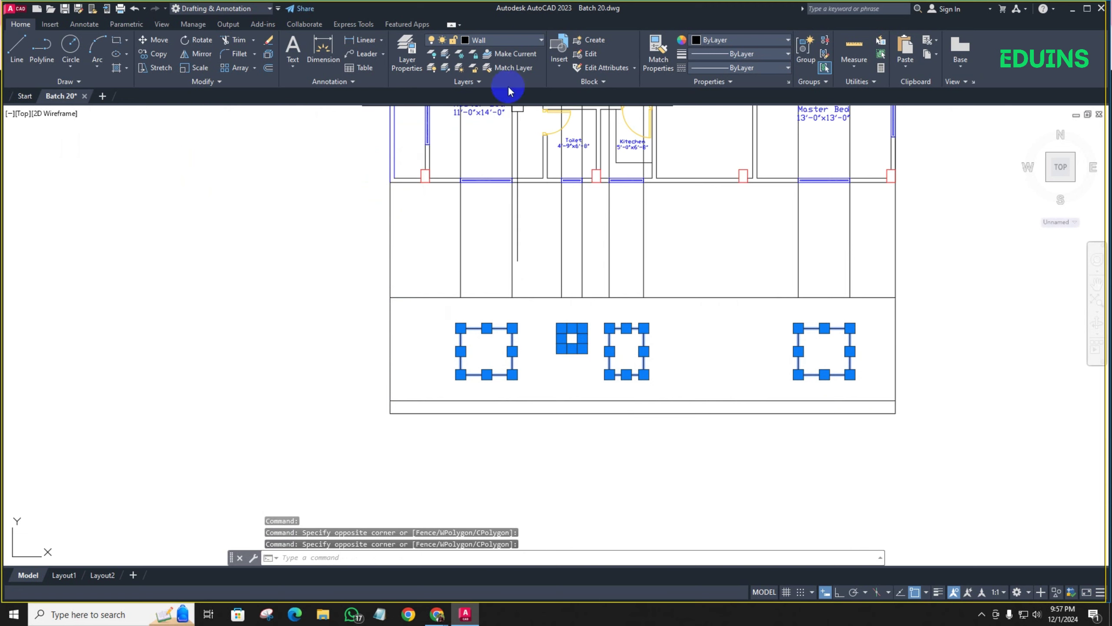
left_click(476, 40)
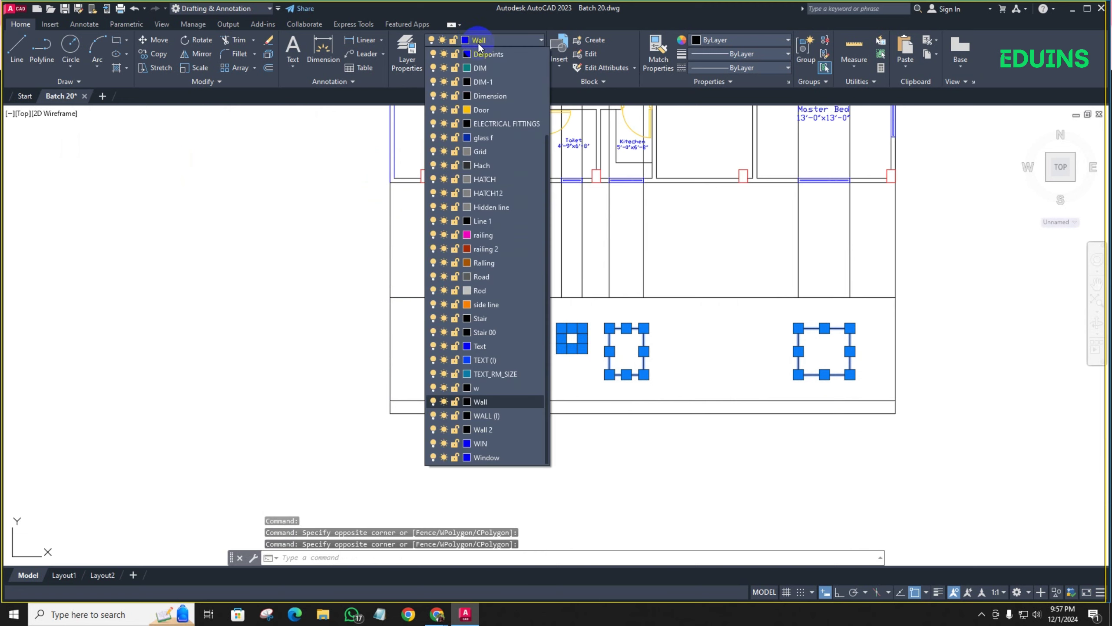
left_click(481, 451)
key("Escape")
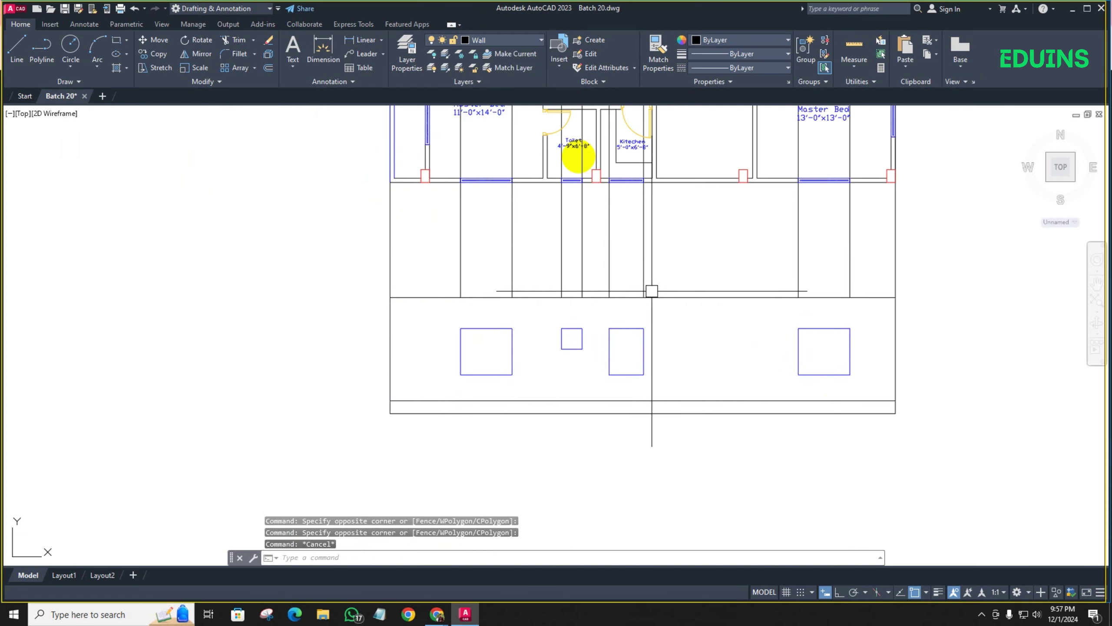
left_click(499, 43)
left_click(496, 450)
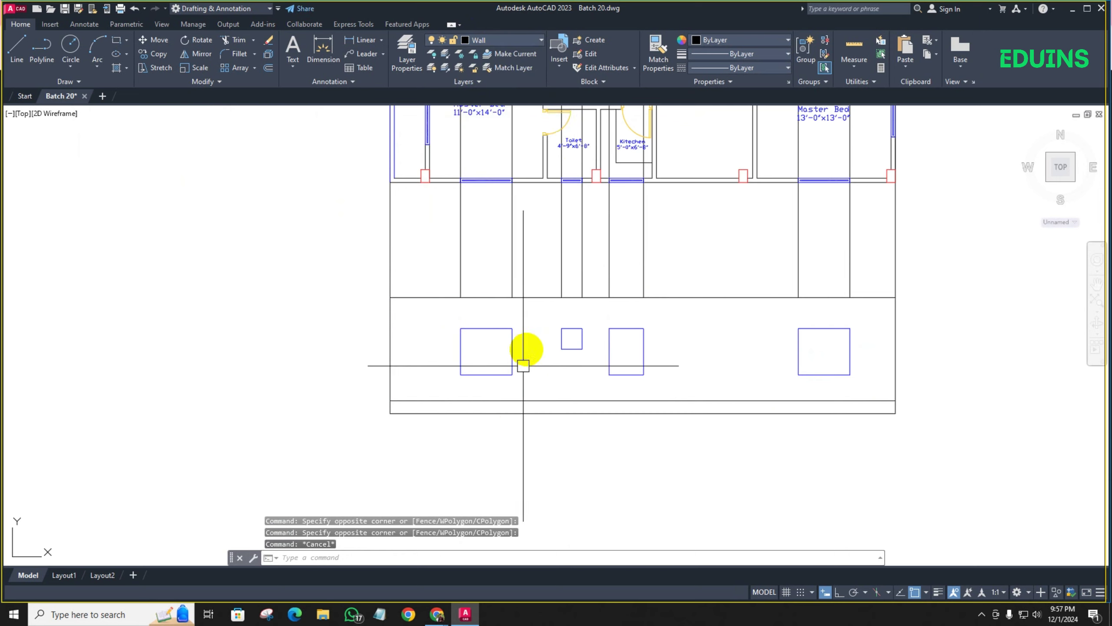
Join the outline of the 11'-0"x14'-0" master bedroom's elevation window, and that of the kitchen window, each into a single polyline
scroll(523, 365, "up", 5)
scroll(529, 377, "down", 3)
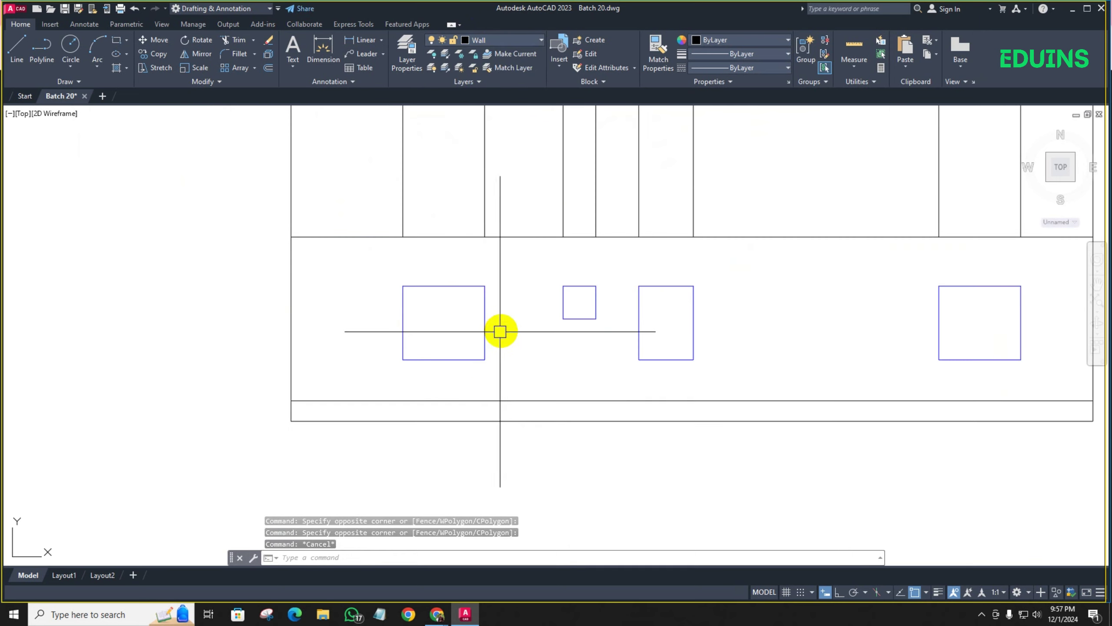
left_click(499, 368)
left_click(392, 263)
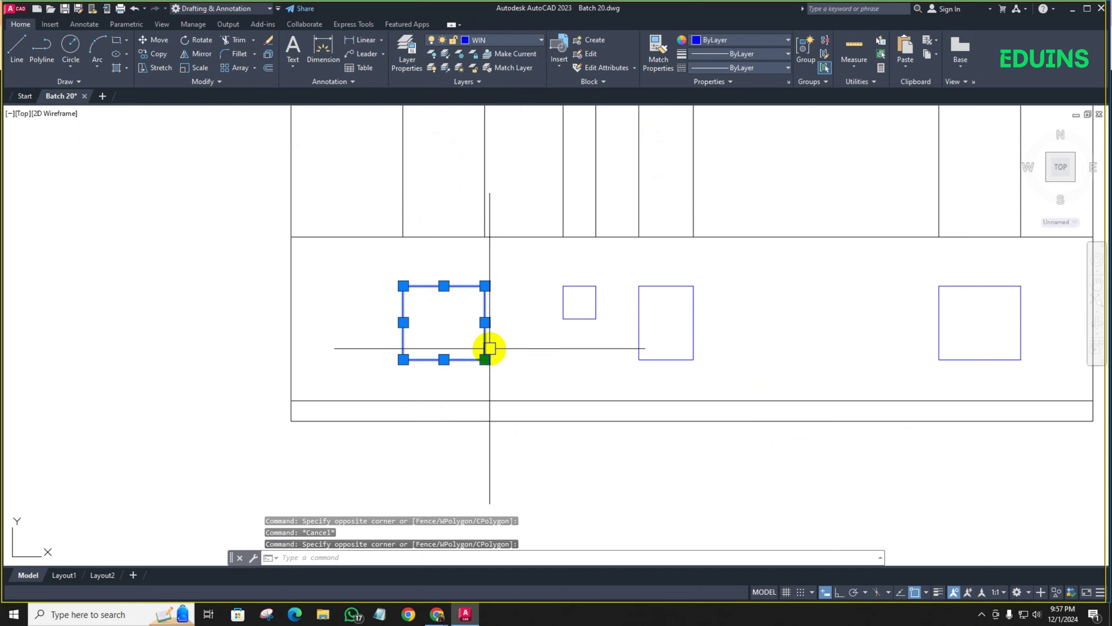
type("j")
key("Return")
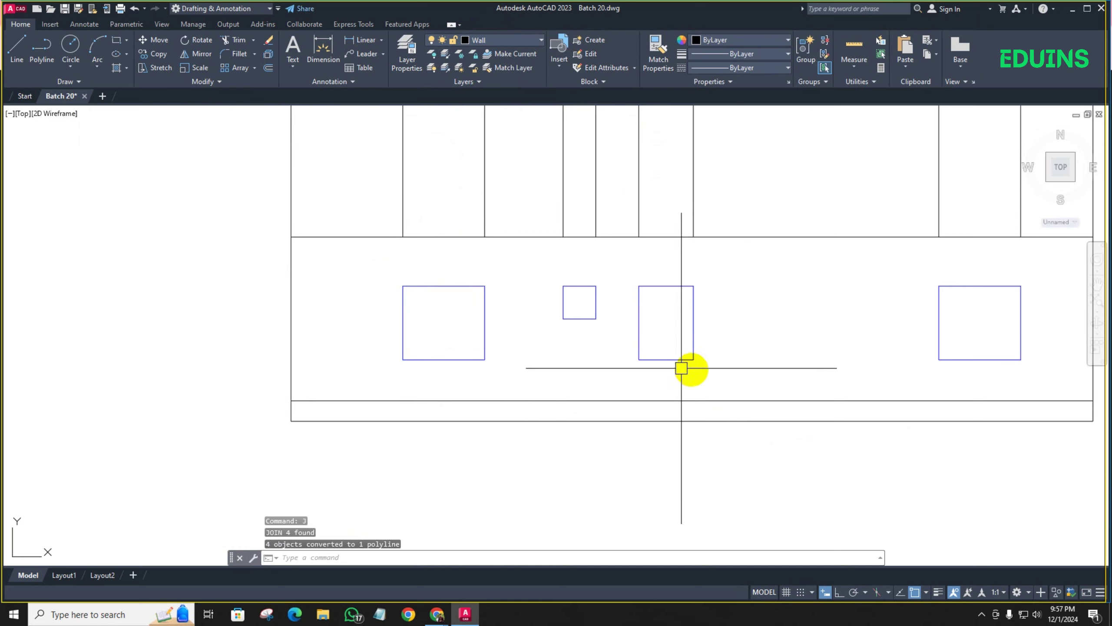
left_click(732, 377)
left_click(617, 285)
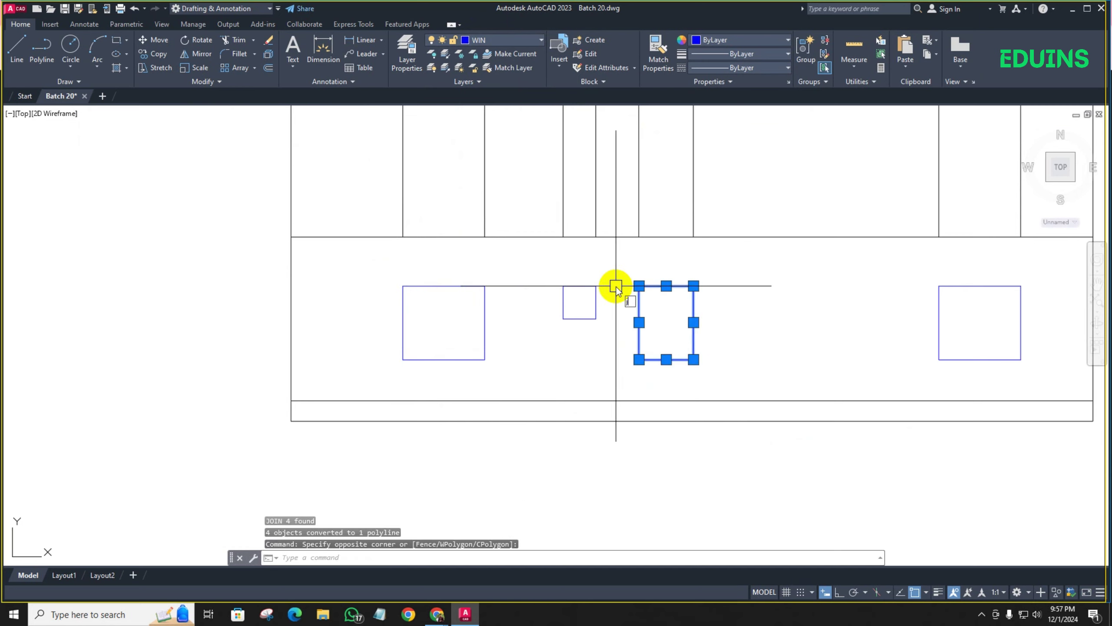
type("j")
key("Return")
Join the outline of the 13'-0"x13'-0" master bedroom's elevation window, and that of the toilet window, each into a single polyline
scroll(614, 346, "up", 2)
left_click(920, 398)
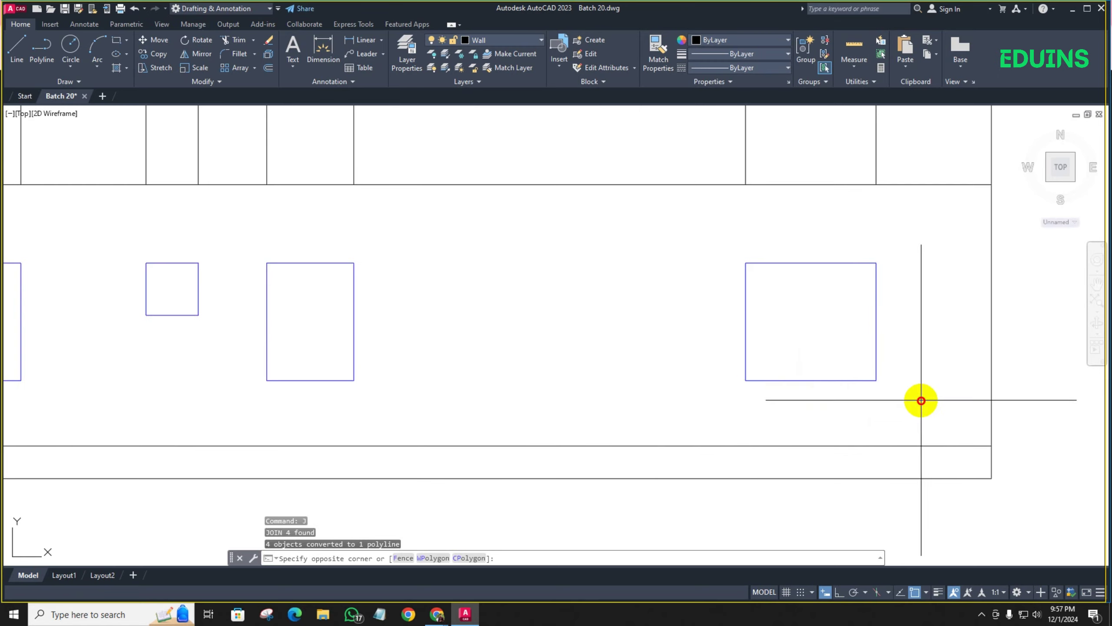
left_click(725, 241)
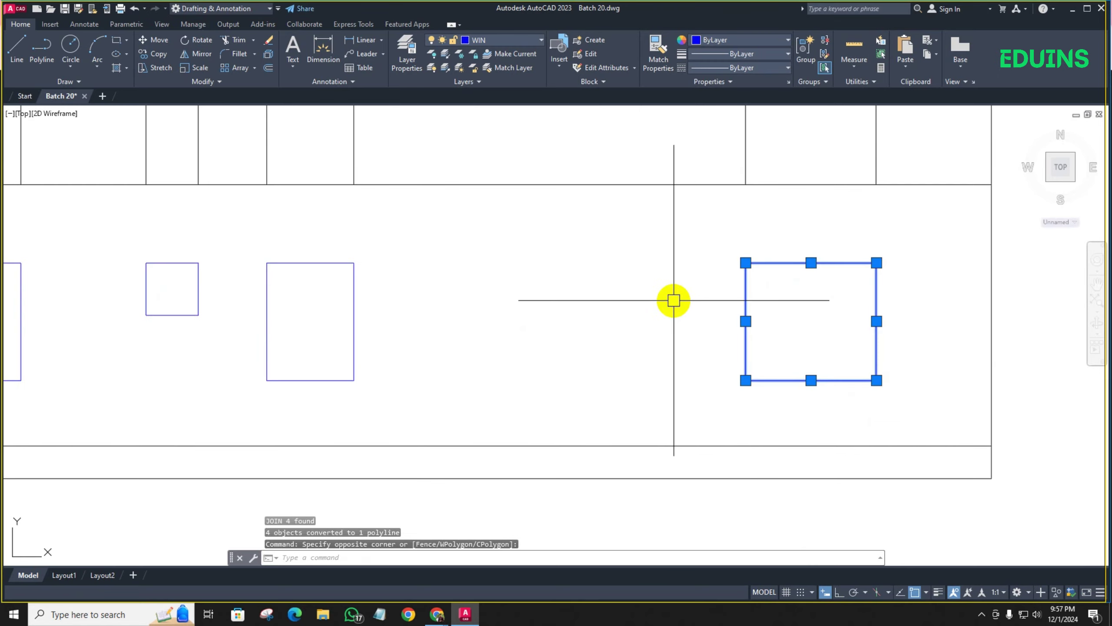
type("j")
key("Return")
scroll(771, 340, "down", 2)
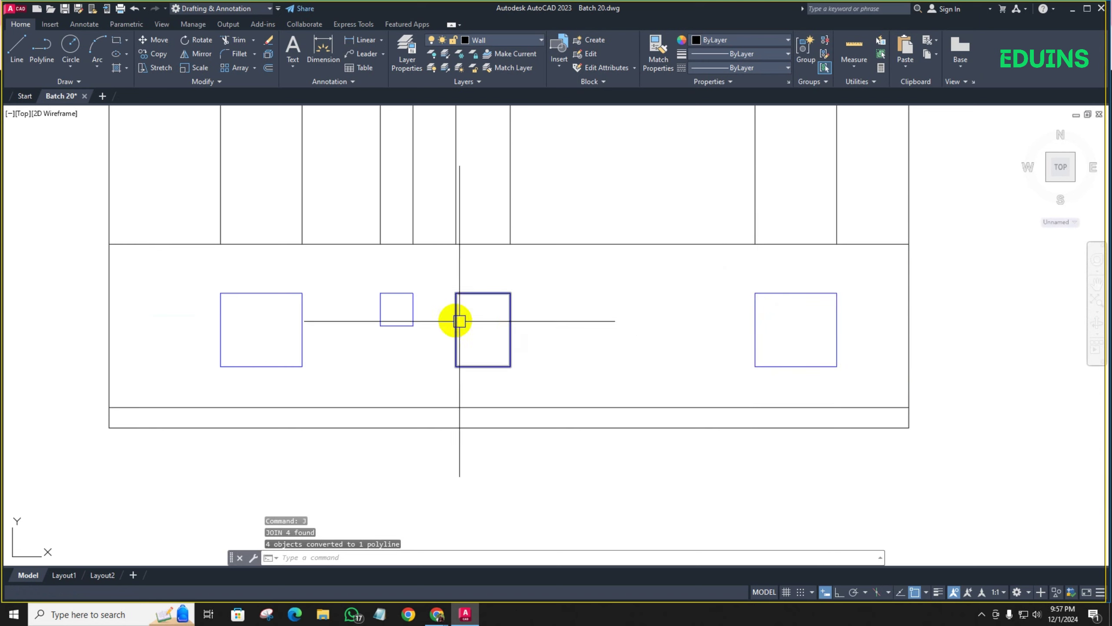
left_click(422, 336)
left_click(369, 281)
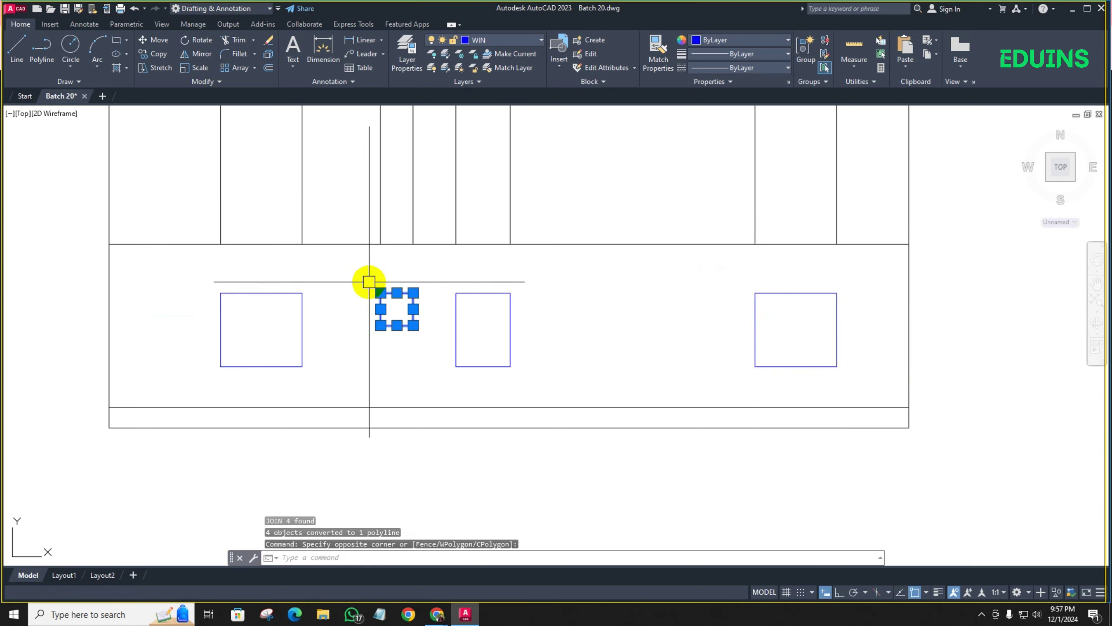
key("Escape")
Offset the outline of the 11'-0"x14'-0" master bedroom's window 2" inward to form its frame
scroll(290, 323, "up", 2)
middle_click_drag(263, 310, 342, 301)
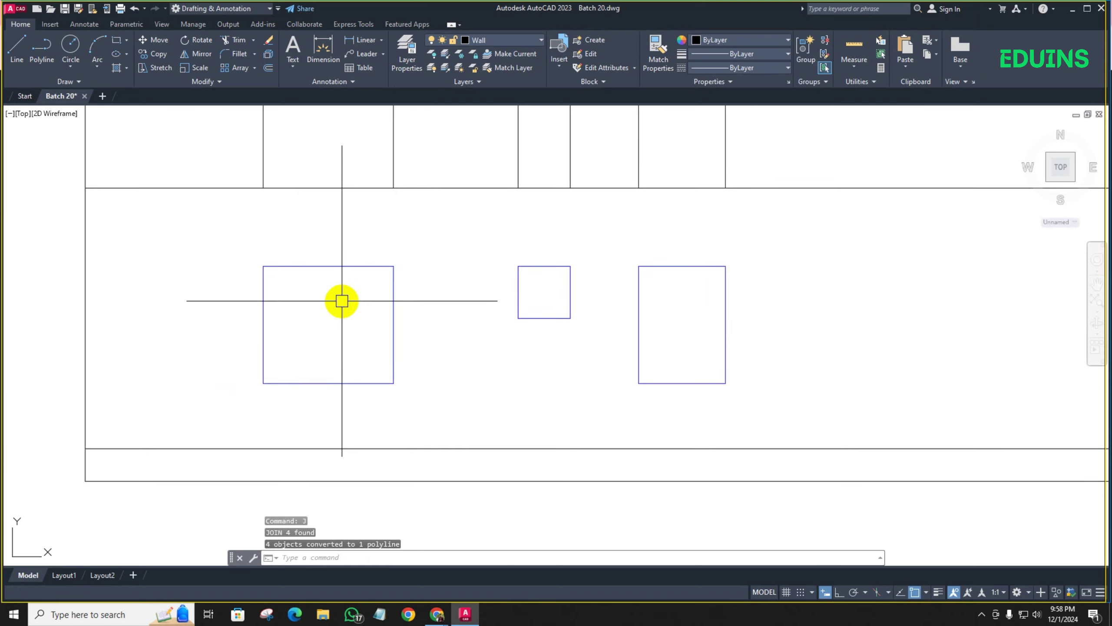
type("o")
key("Return")
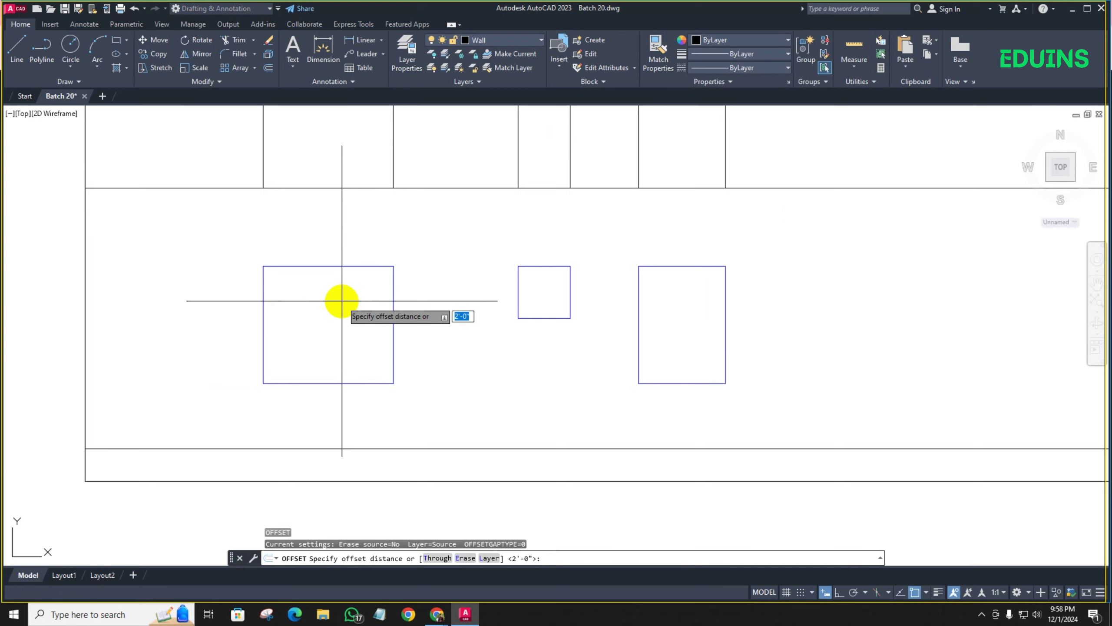
type("2")
key("Return")
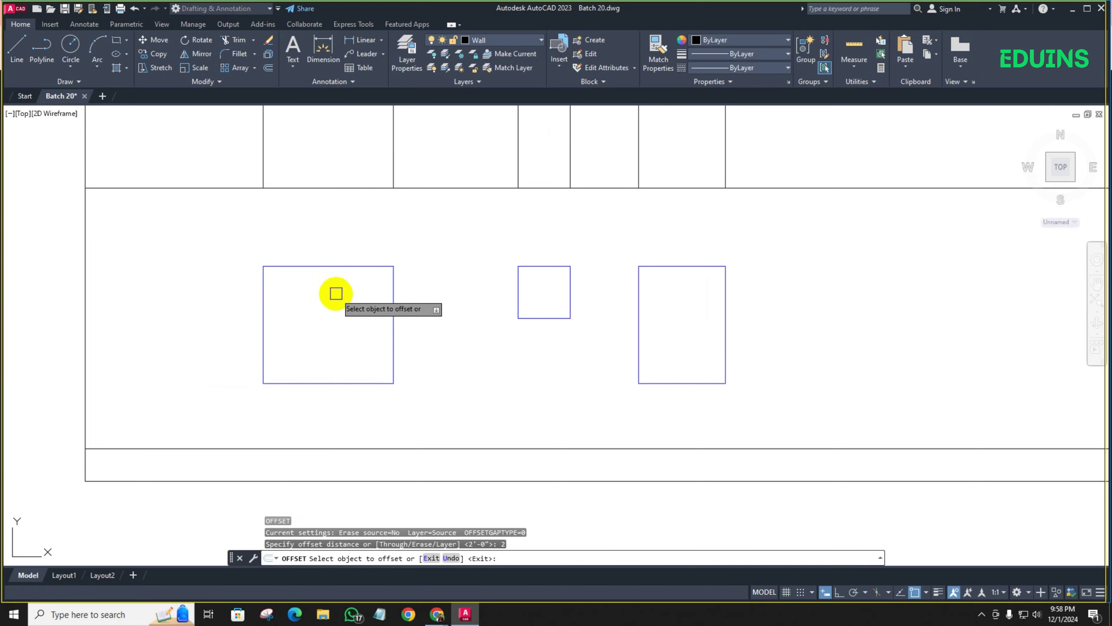
left_click(330, 266)
left_click(325, 291)
scroll(325, 291, "up", 2)
middle_click_drag(325, 293, 314, 256)
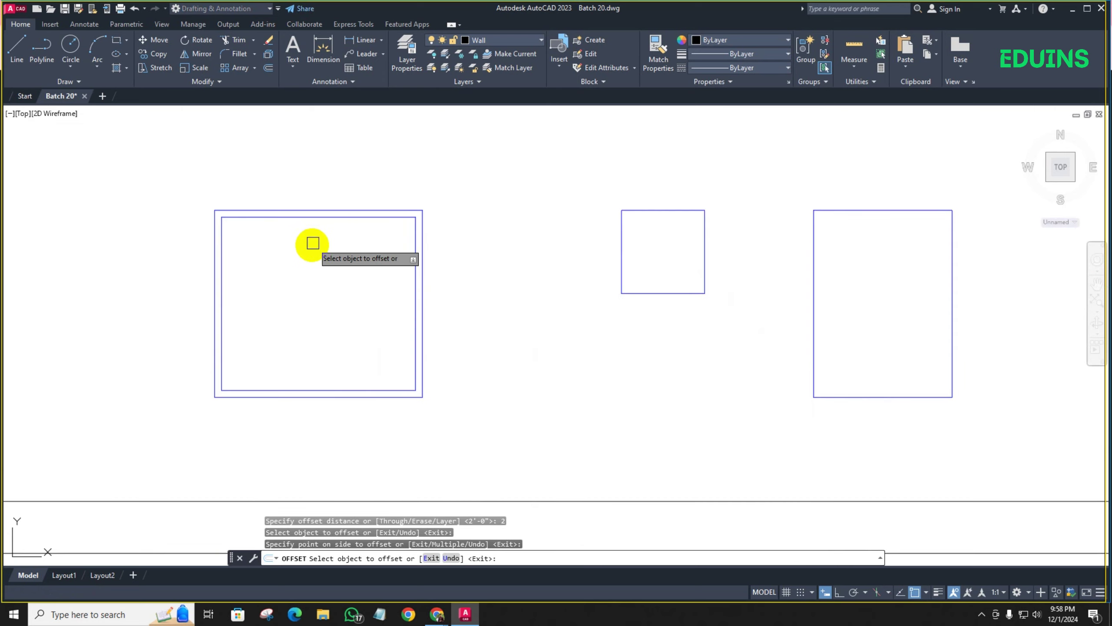
key("Return")
Draw a vertical line between the midpoints of the inner frame's bottom and top edges in the 11'-0"x14'-0" master bedroom's window
type("l")
key("Return")
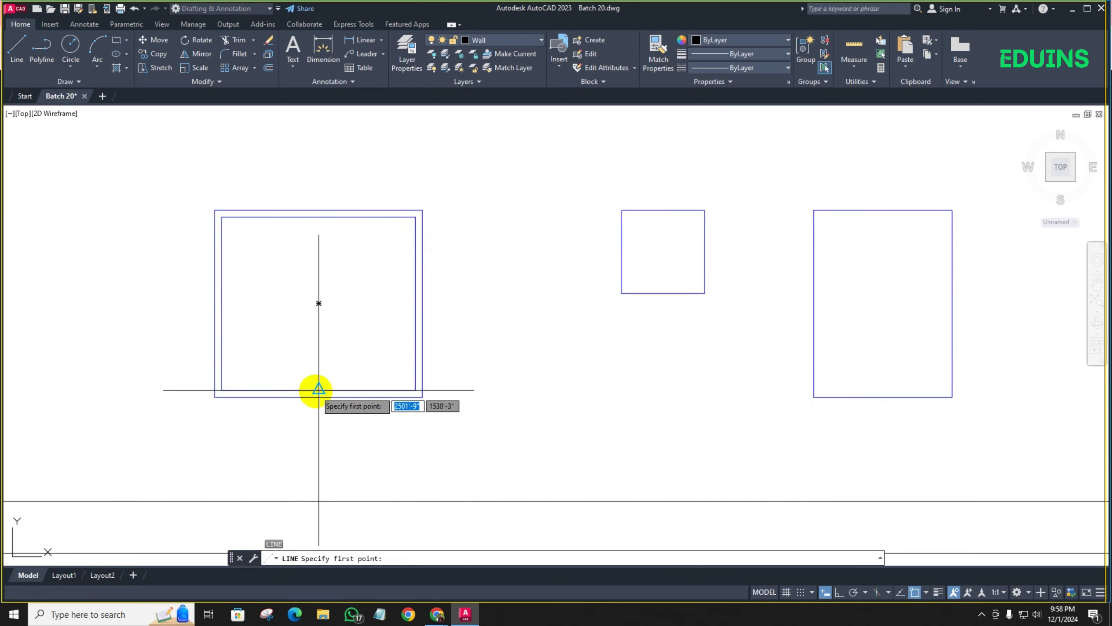
left_click(319, 390)
left_click(319, 218)
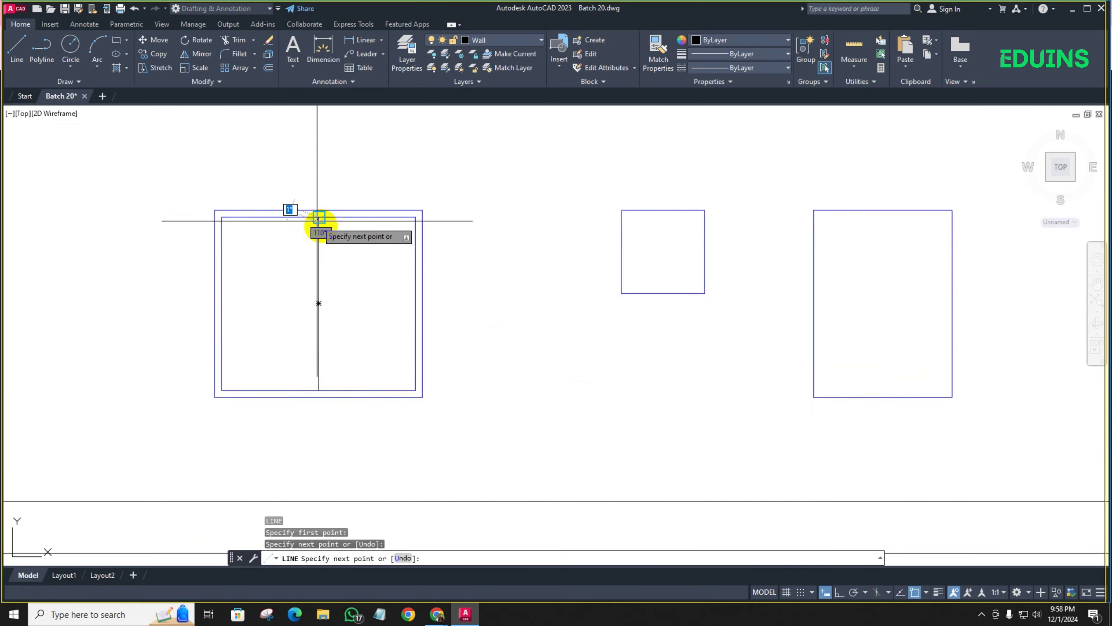
key("Escape")
left_click(319, 259)
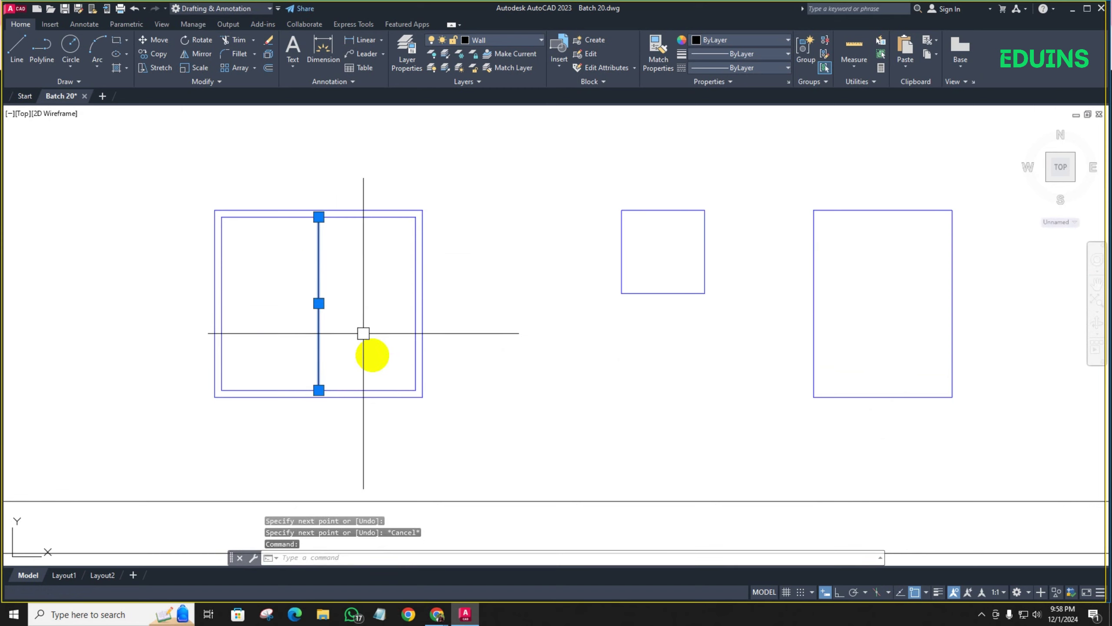
key("Escape")
Offset the window's vertical centre line 1" to each side
scroll(317, 272, "up", 2)
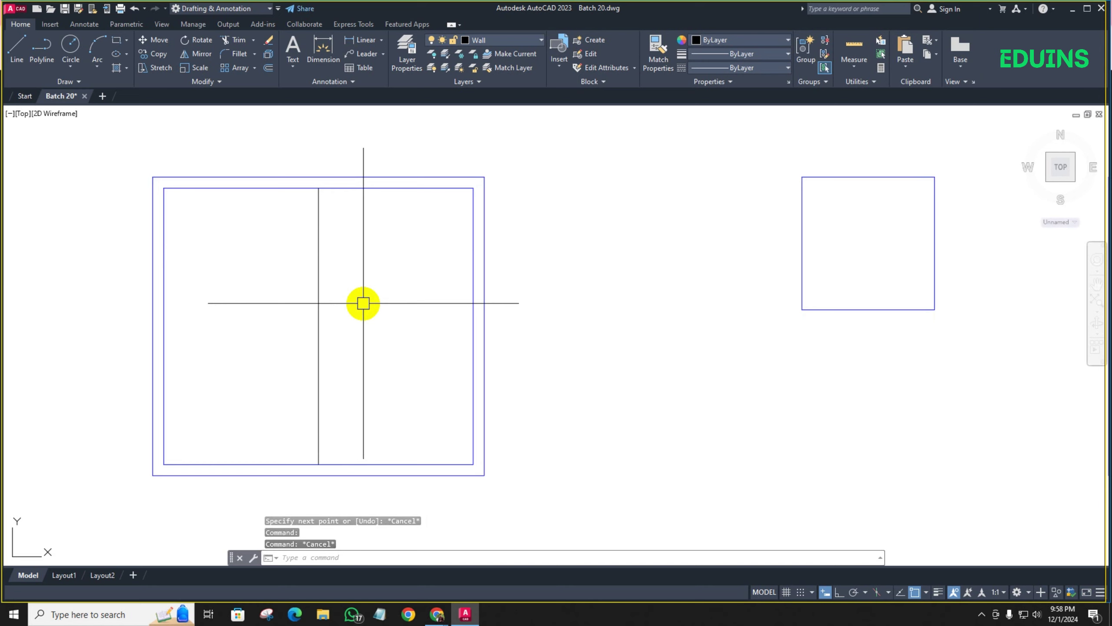
type("o")
key("Return")
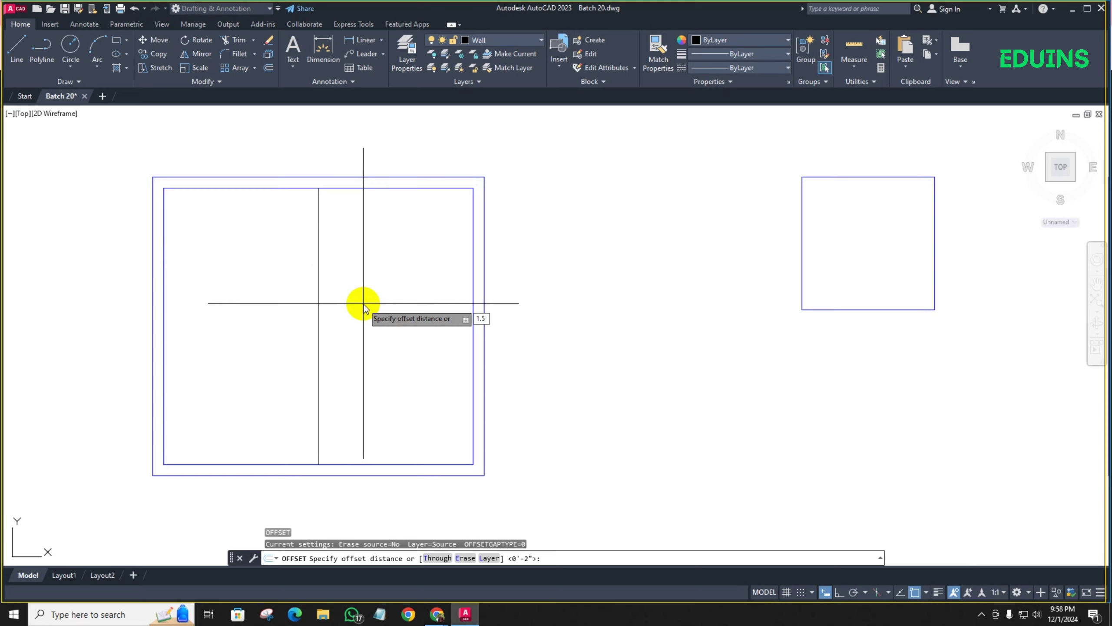
key("Return")
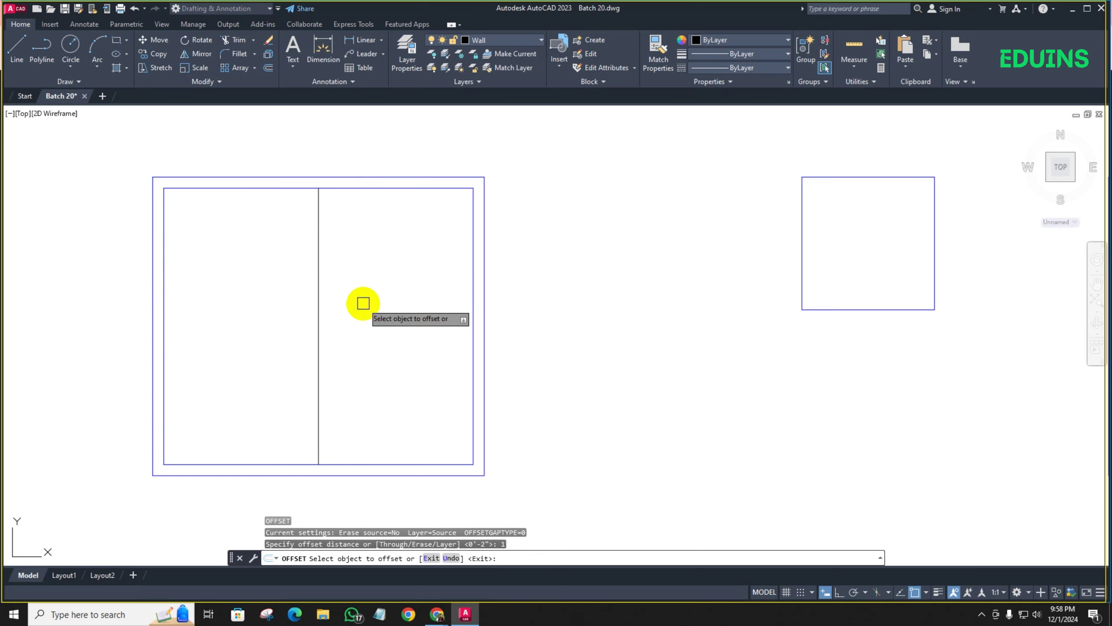
left_click(317, 304)
left_click(254, 301)
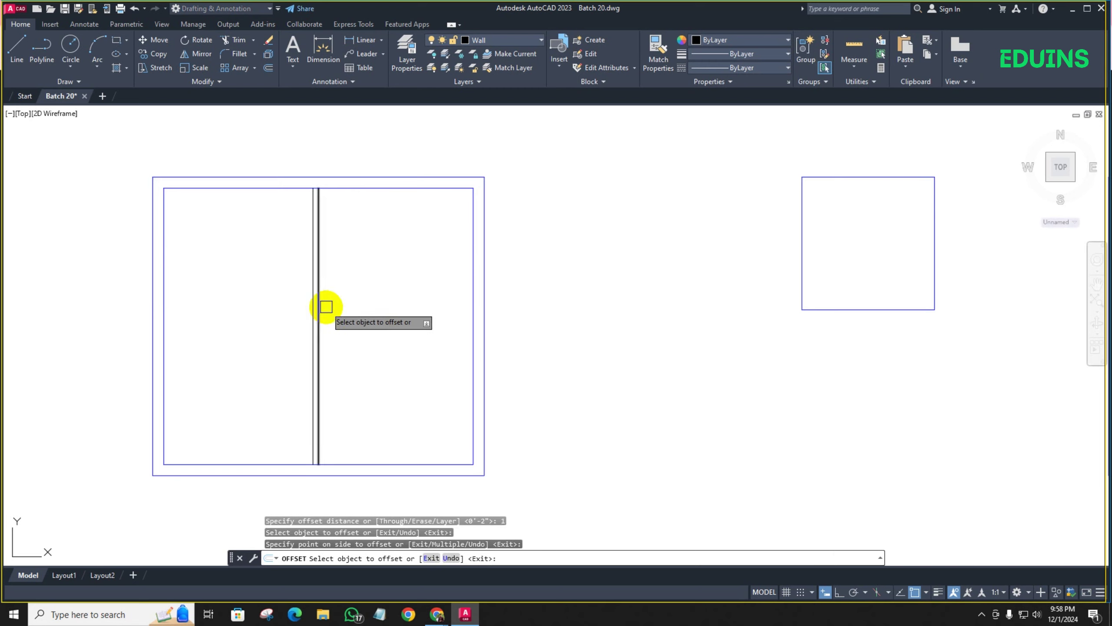
left_click(318, 303)
left_click(349, 309)
key("Return")
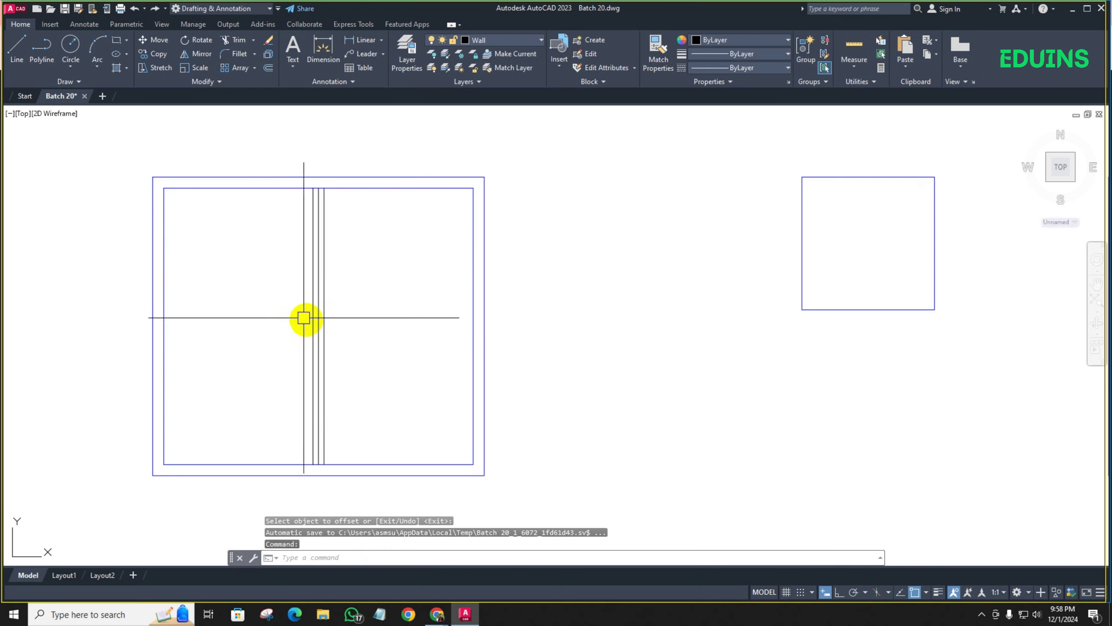
Delete the original centre line between the two offset lines in the window
scroll(303, 318, "up", 4)
left_click(326, 315)
key("Delete")
scroll(487, 363, "down", 4)
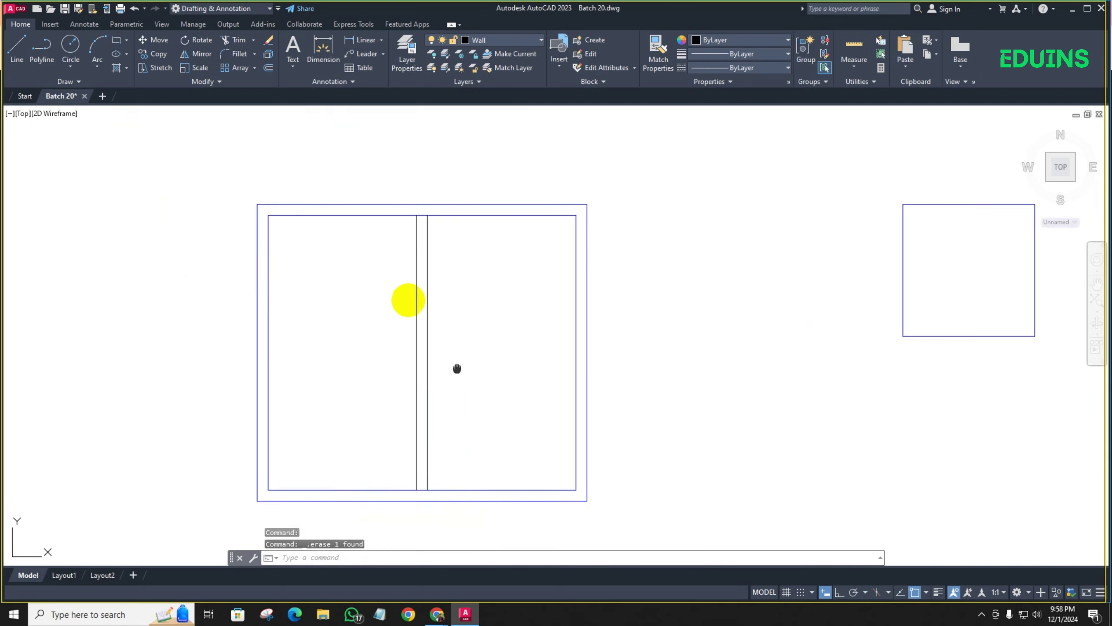
Extend the right-hand mullion line down and up to the window's outer frame
scroll(404, 298, "up", 1)
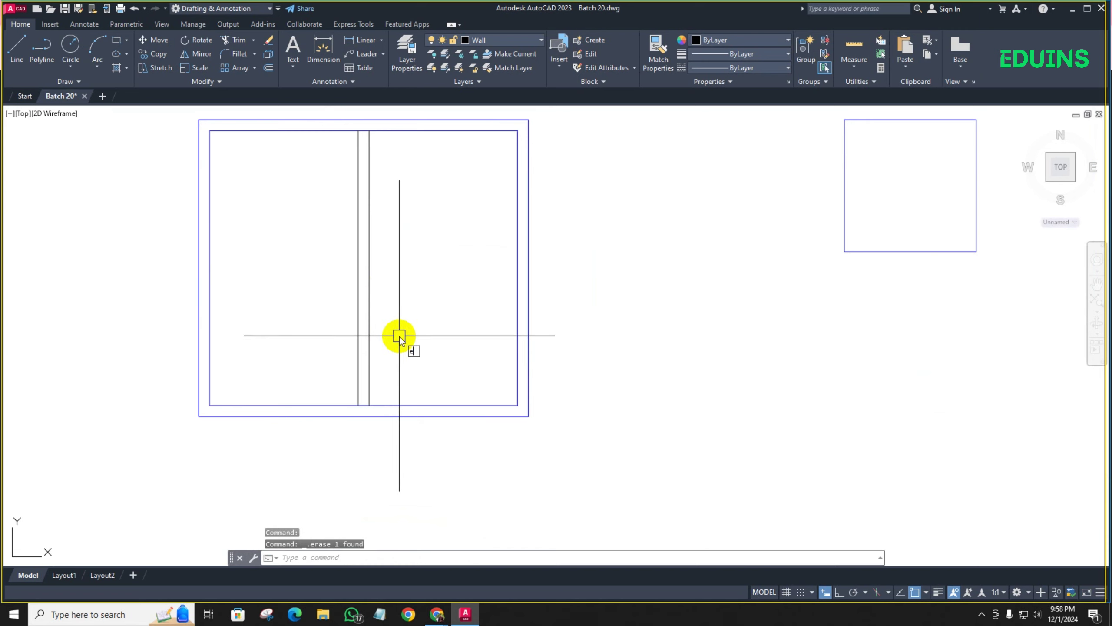
type("ex")
key("Return")
left_click(371, 307)
left_click(373, 283)
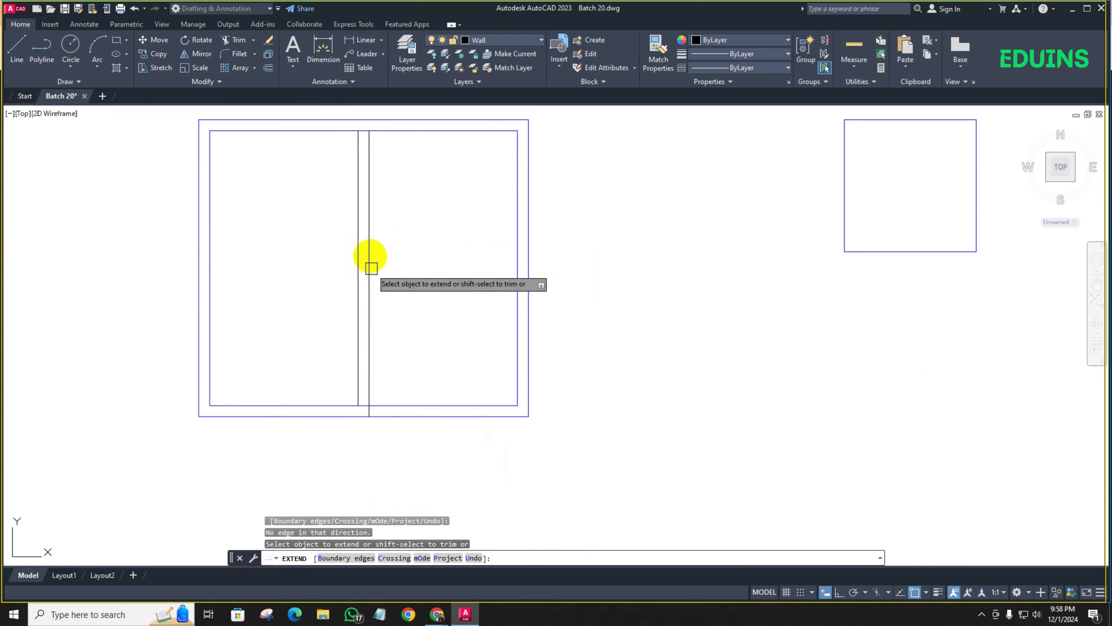
left_click(367, 218)
middle_click_drag(392, 250, 370, 276)
scroll(359, 309, "down", 2)
key("Return")
Match the properties of the window's inner frame to its two vertical mullion lines
scroll(384, 328, "up", 4)
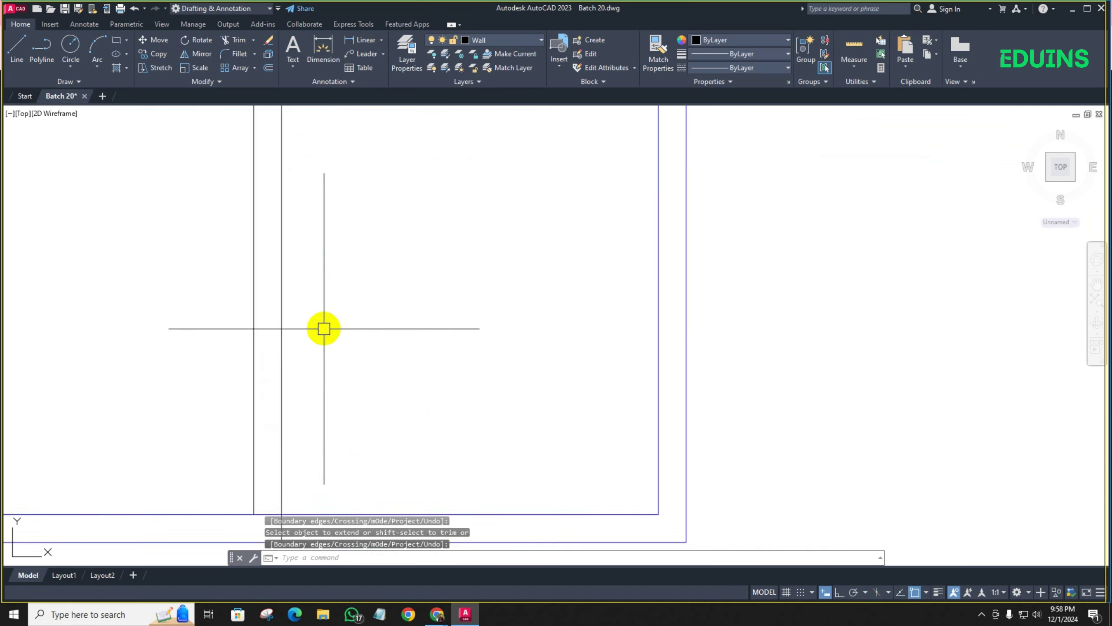
scroll(331, 365, "down", 4)
scroll(328, 379, "up", 2)
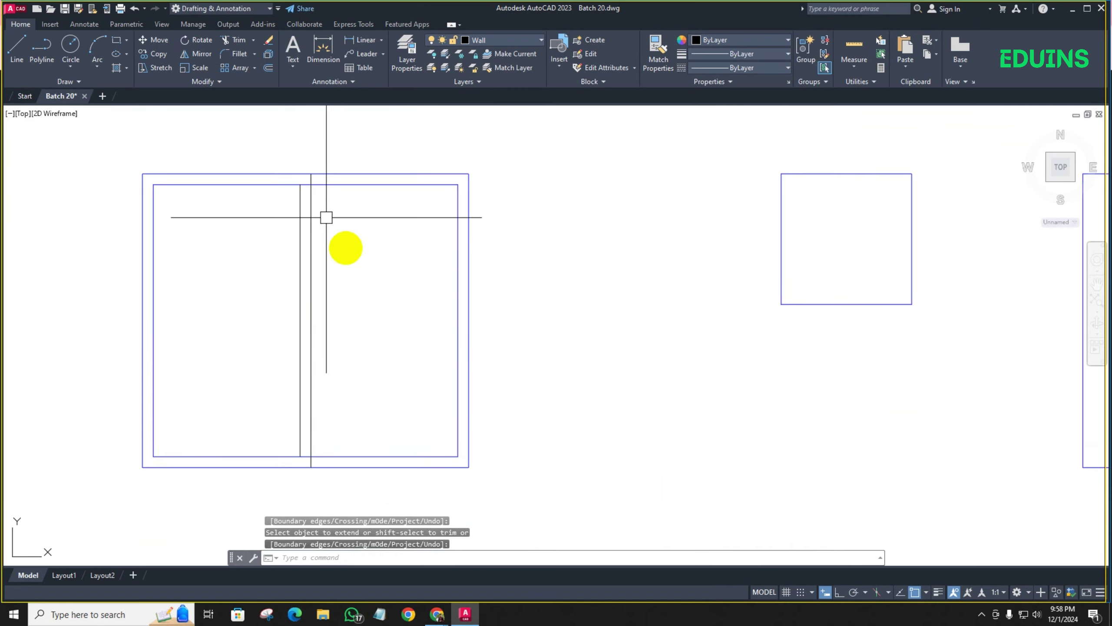
type("ma")
key("Return")
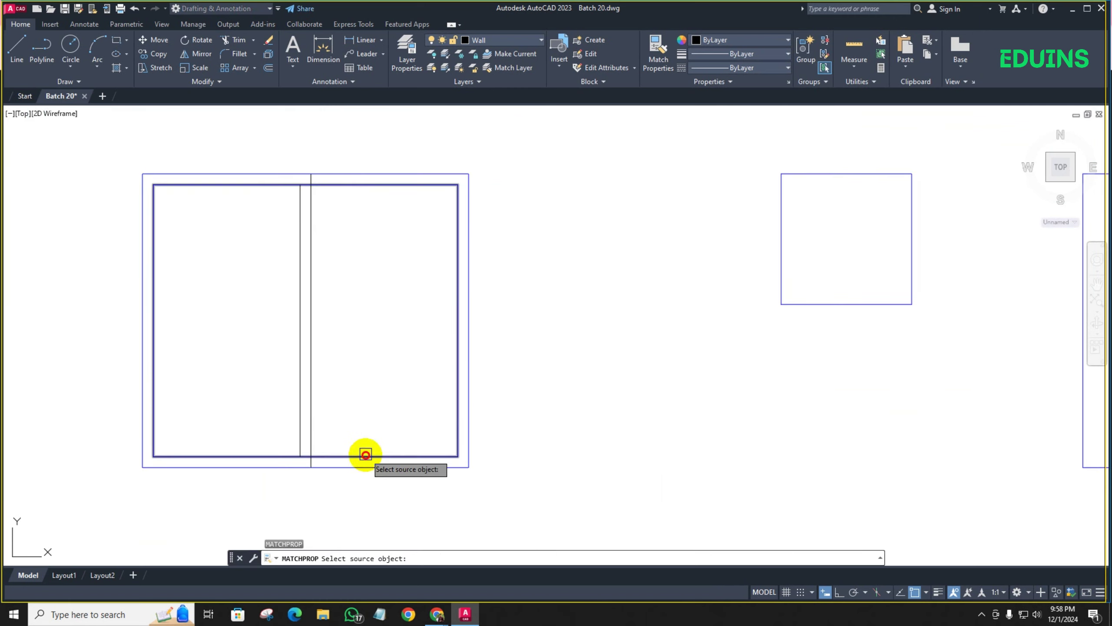
left_click(365, 456)
left_click_drag(382, 421, 275, 308)
key("Escape")
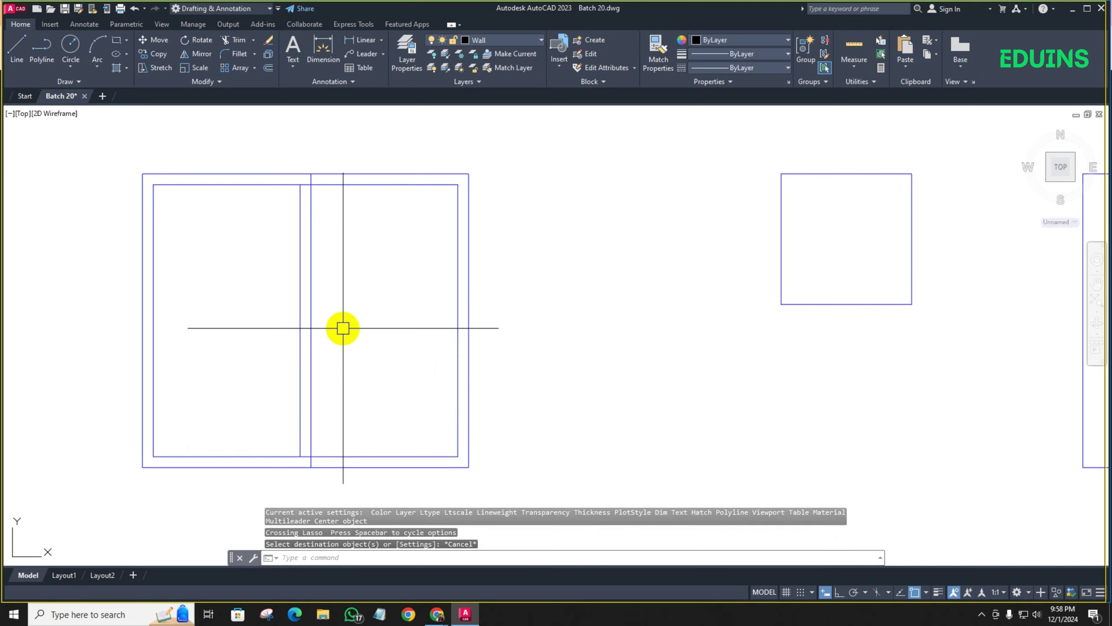
Trim the window's inner frame segments between the two mullion lines at its upper and lower edges
scroll(343, 327, "down", 2)
middle_click_drag(348, 321, 345, 311)
scroll(314, 224, "up", 3)
type("tr")
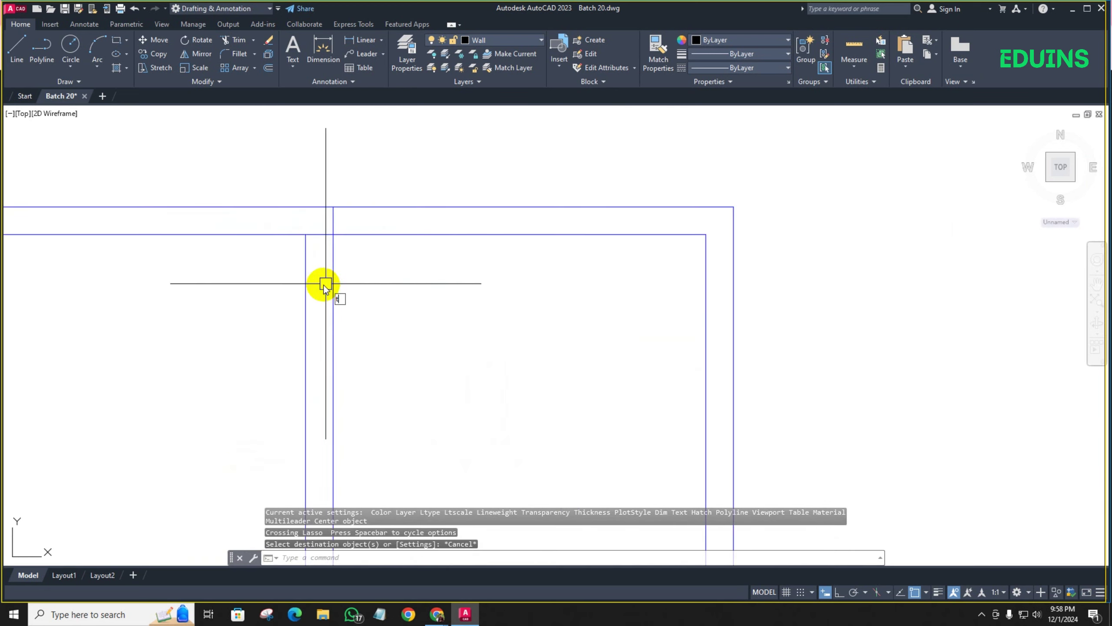
key("Return")
left_click(323, 255)
left_click_drag(314, 227, 318, 245)
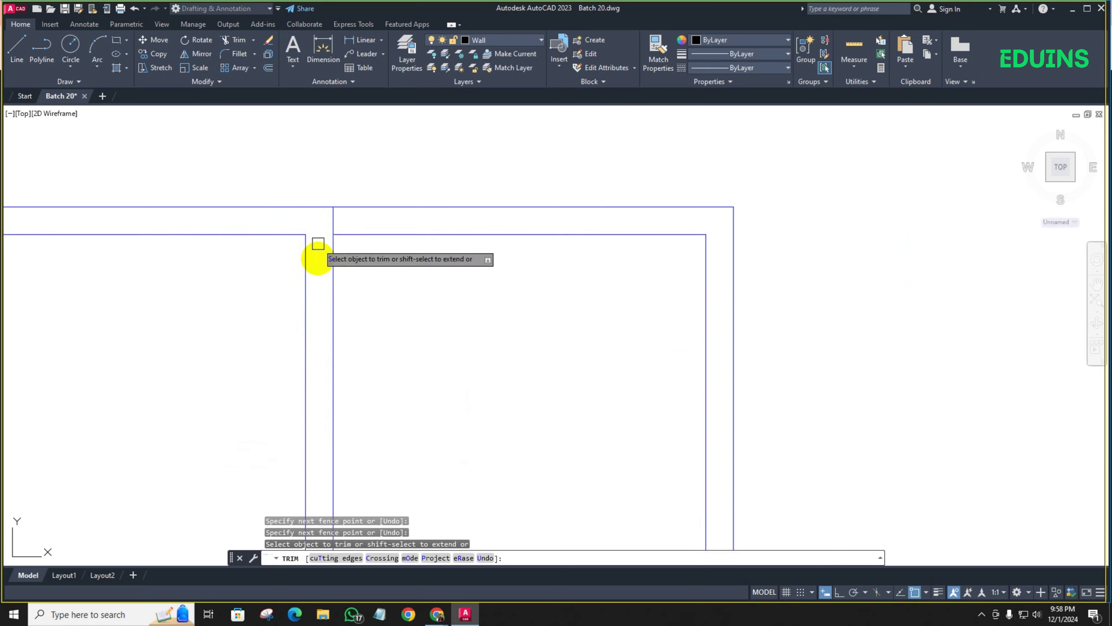
scroll(321, 268, "down", 4)
middle_click_drag(348, 356, 351, 224)
scroll(323, 397, "up", 6)
scroll(326, 370, "down", 6)
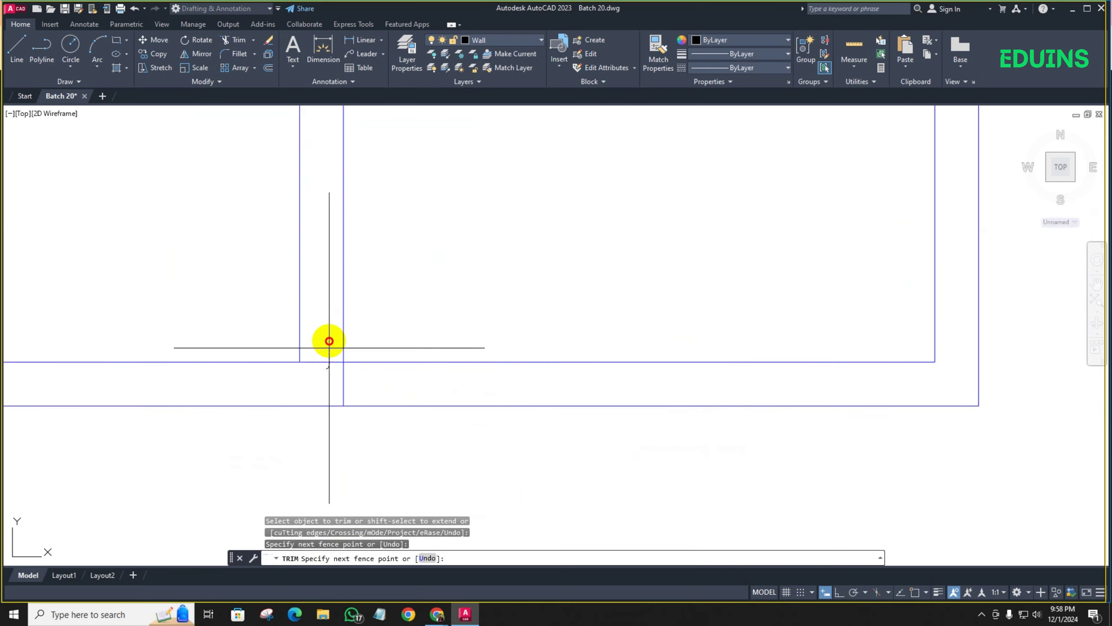
middle_click_drag(392, 280, 371, 412)
key("Escape")
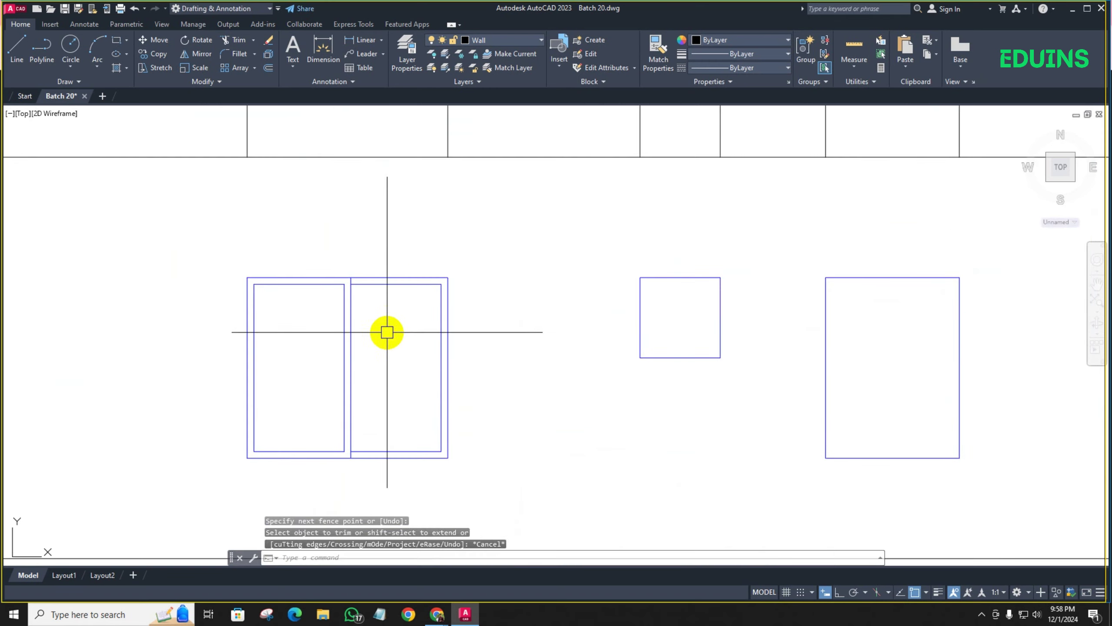
Hatch both panes of the detailed window with a solid fill in colour 16,86,137
middle_click_drag(387, 324, 355, 275)
scroll(323, 298, "down", 2)
scroll(303, 282, "up", 4)
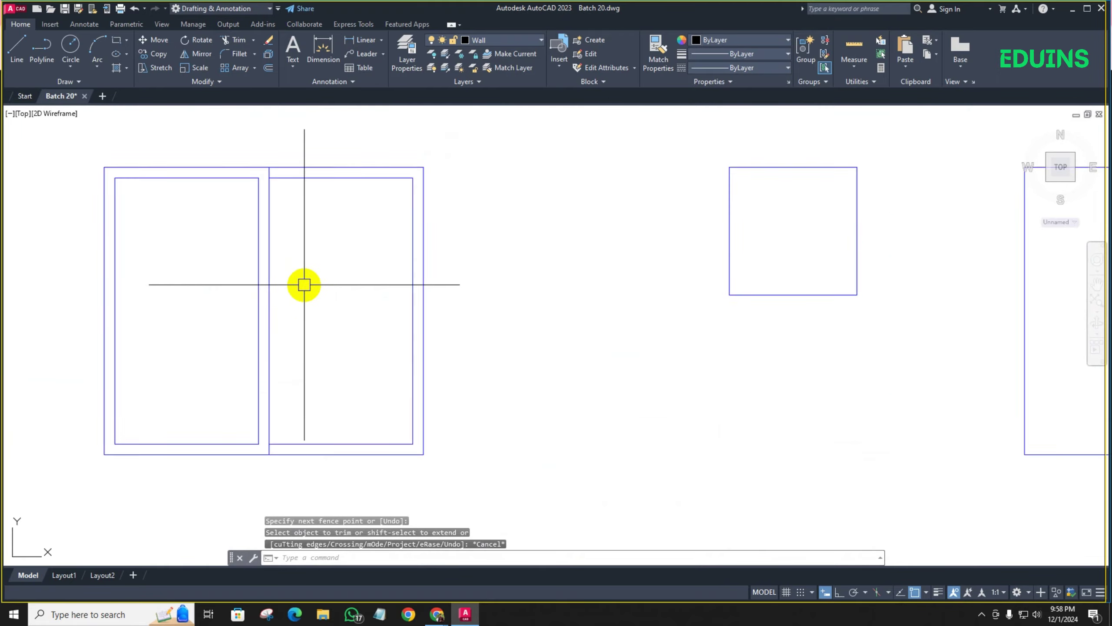
scroll(306, 290, "down", 5)
scroll(301, 291, "up", 2)
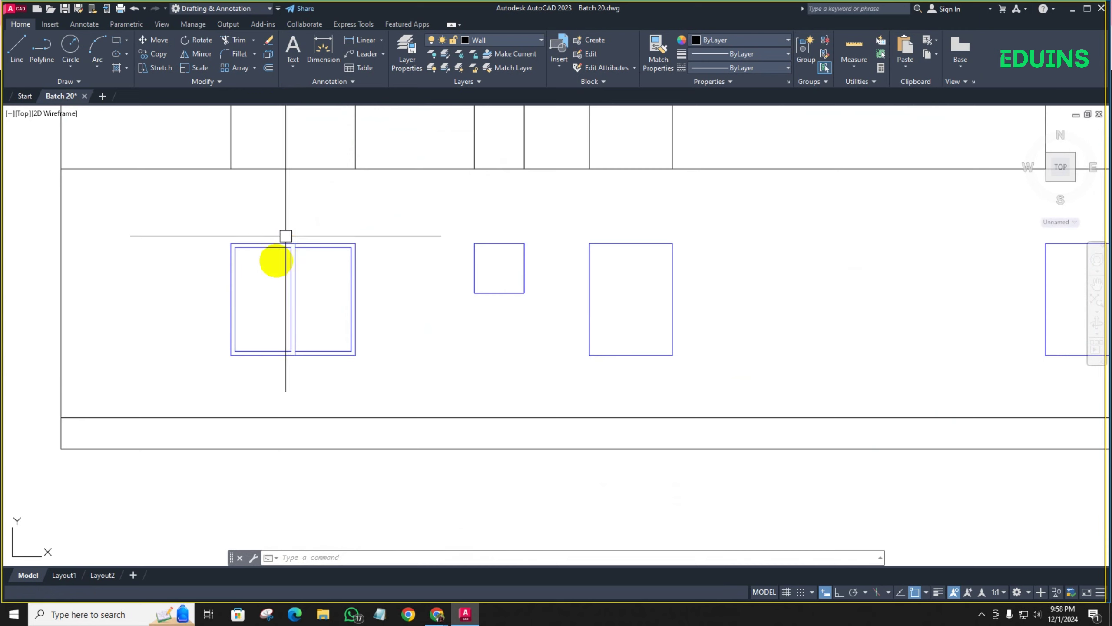
type("h")
key("Return")
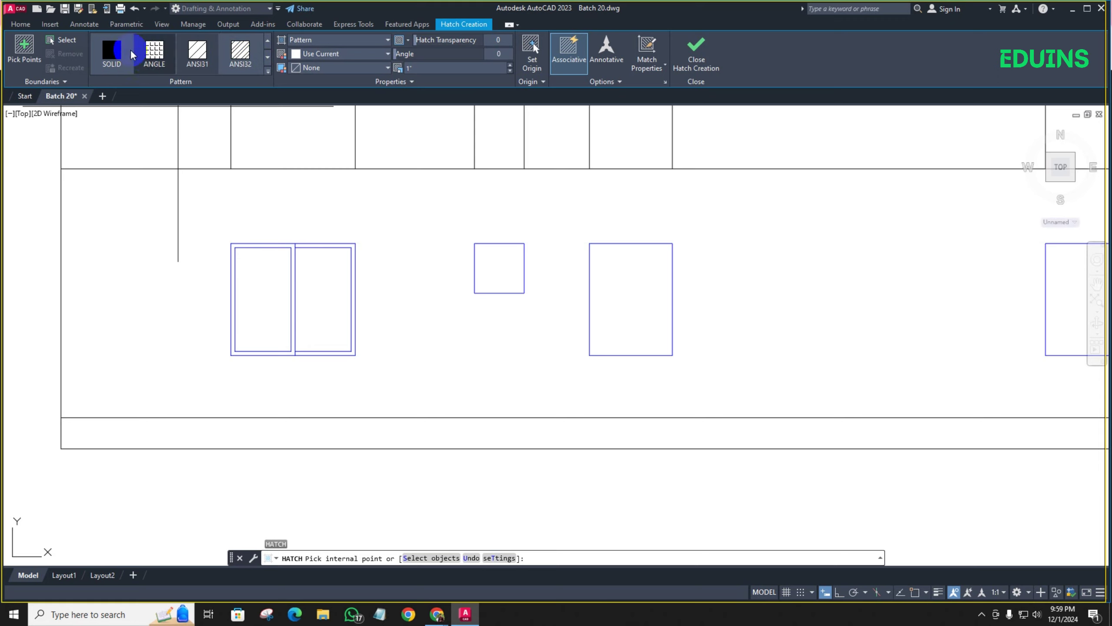
left_click(110, 52)
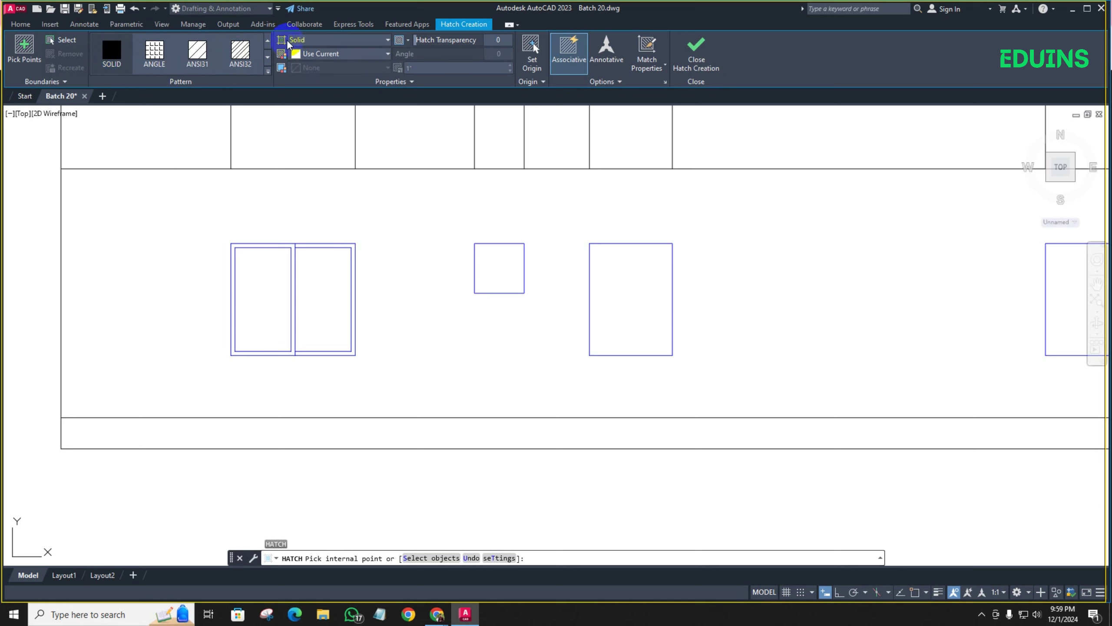
left_click(315, 56)
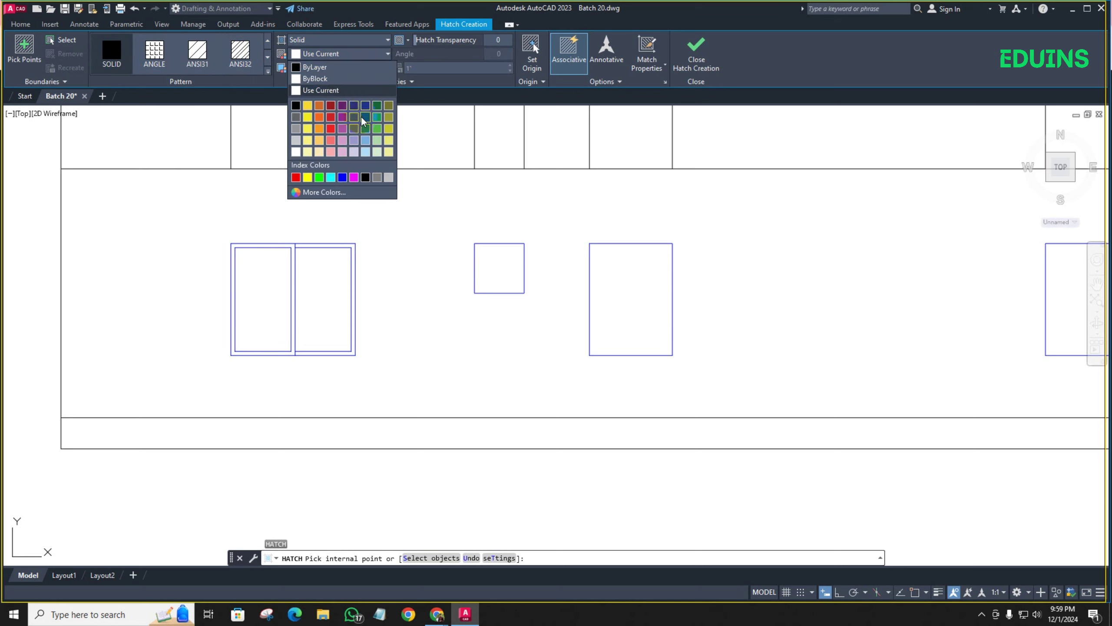
left_click(342, 177)
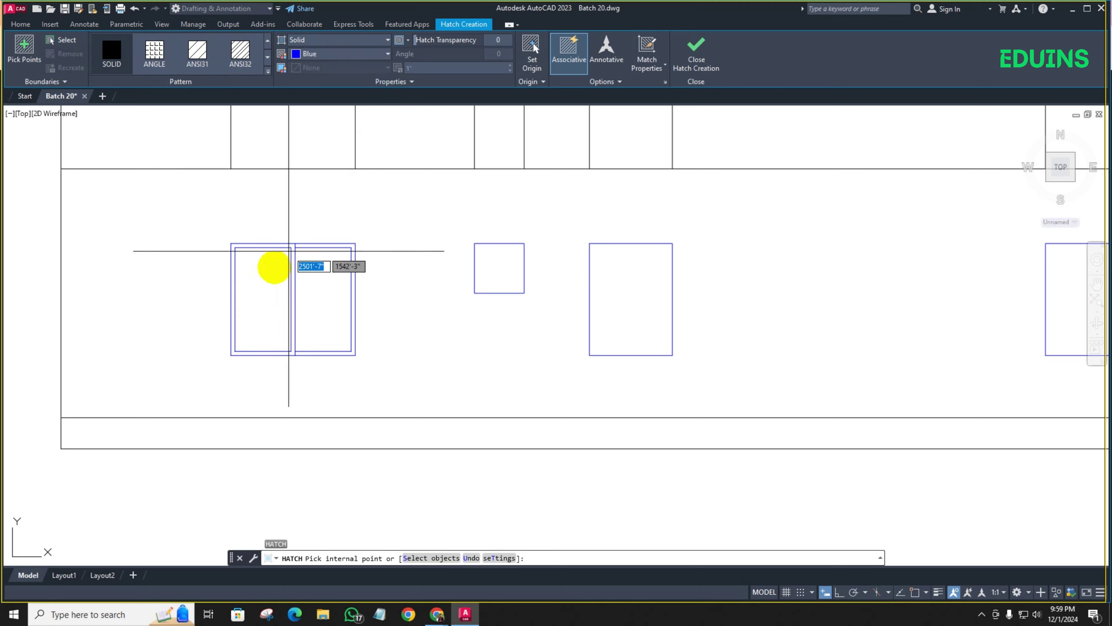
left_click(262, 287)
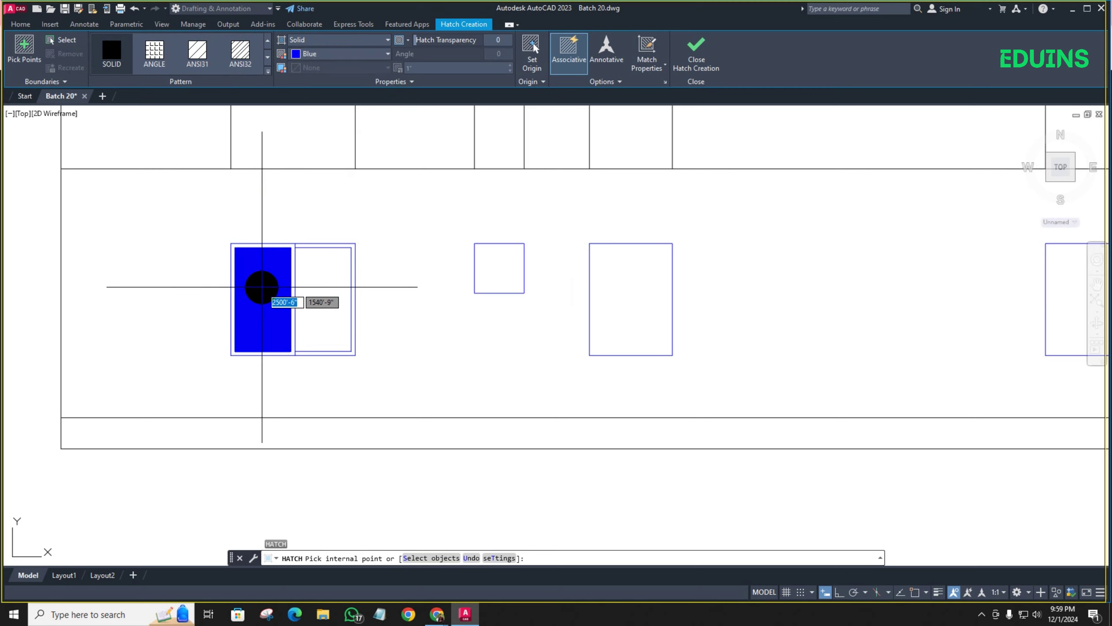
left_click(331, 56)
left_click(366, 117)
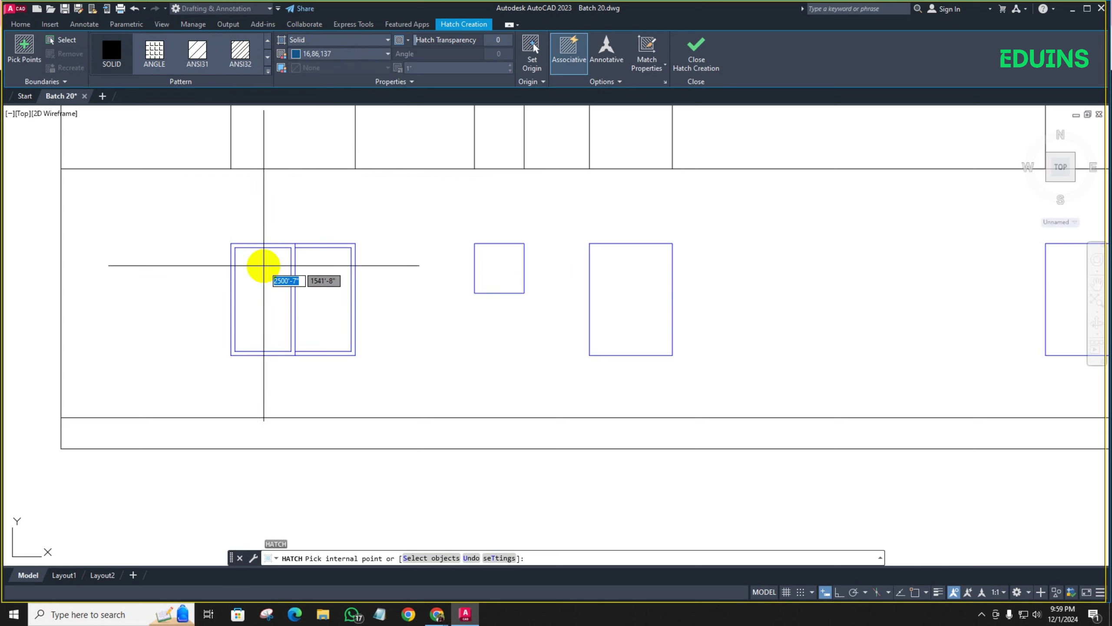
left_click(324, 284)
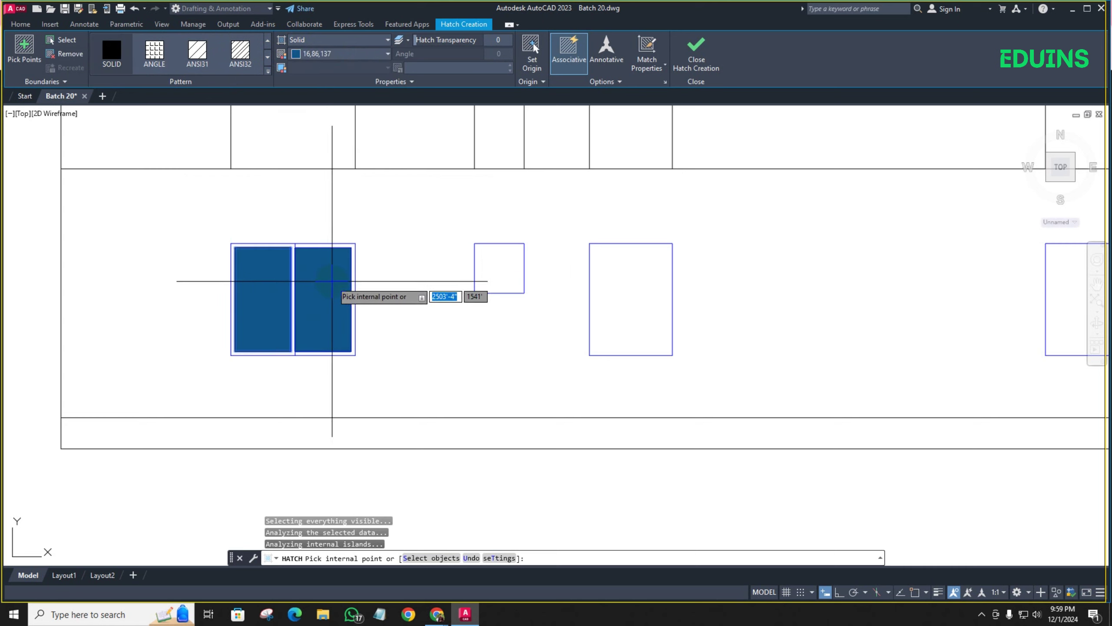
key("Escape")
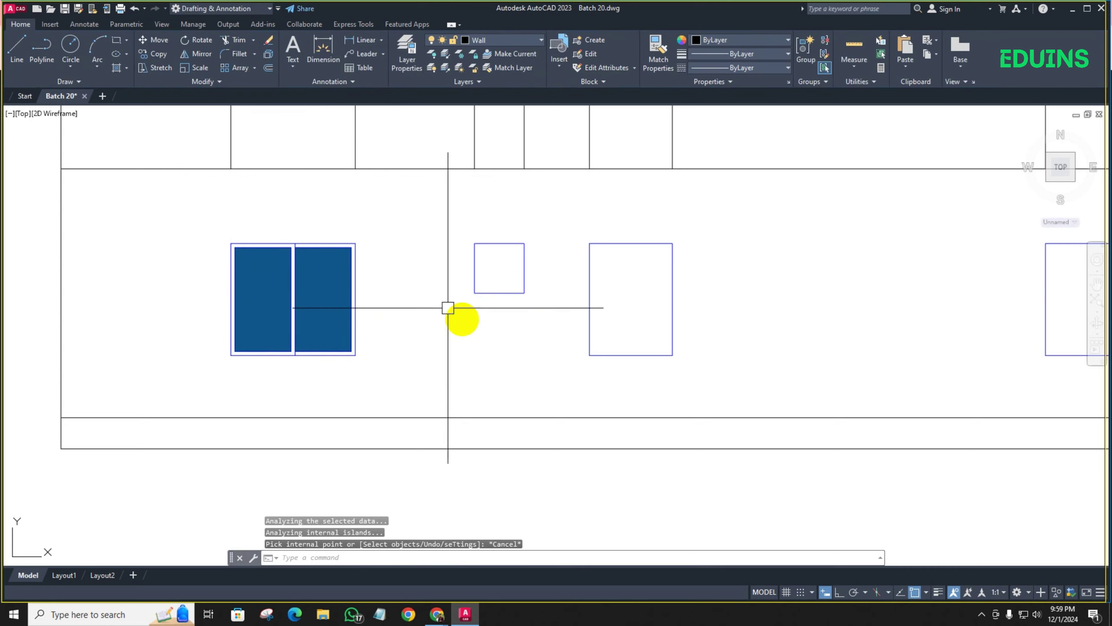
Examine the pane hatch and the mullion line at the window's upper frame
scroll(504, 337, "down", 2)
mouse_move(504, 340)
middle_mouse_down()
mouse_move(327, 342)
mouse_move(283, 316)
middle_mouse_up()
scroll(224, 316, "up", 4)
scroll(227, 316, "down", 4)
scroll(242, 307, "up", 5)
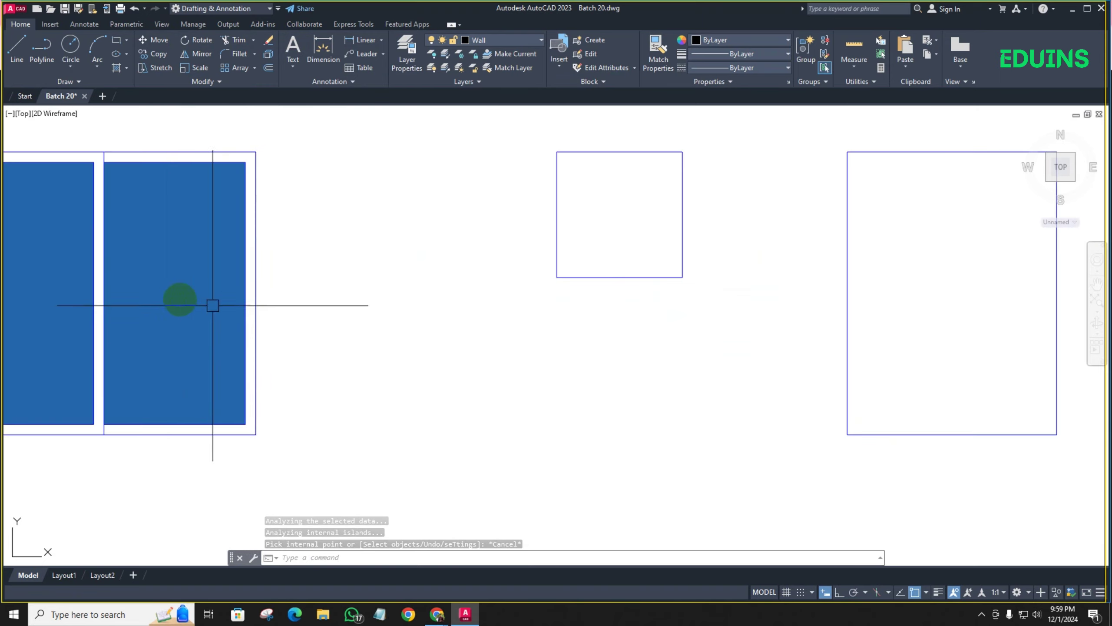
scroll(168, 293, "down", 2)
left_click(172, 293)
left_click(186, 304)
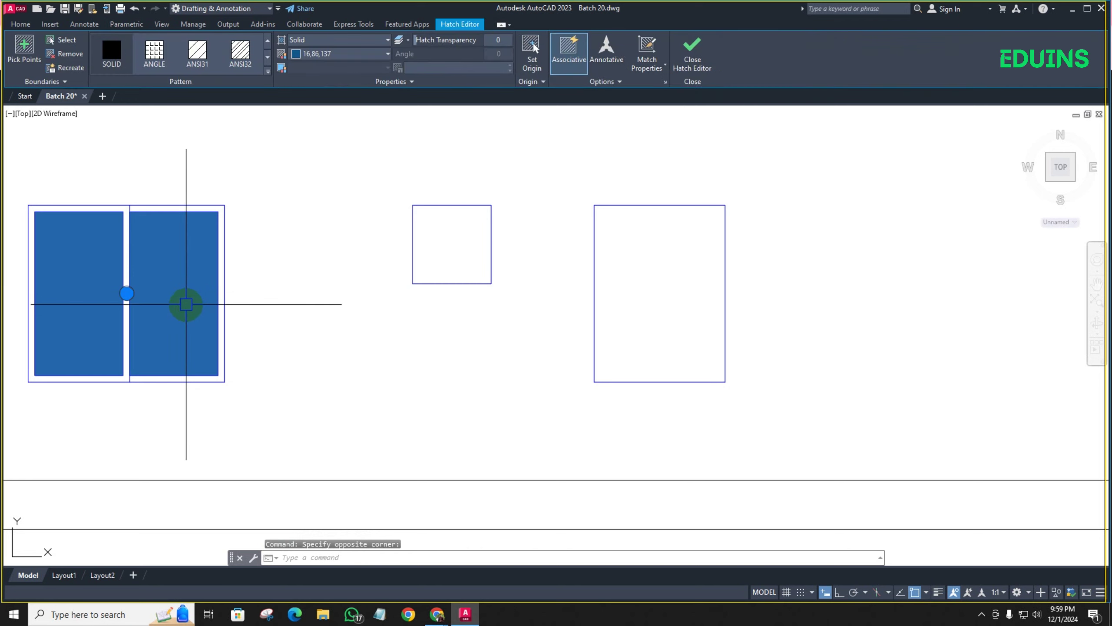
scroll(157, 219, "up", 4)
scroll(142, 219, "down", 2)
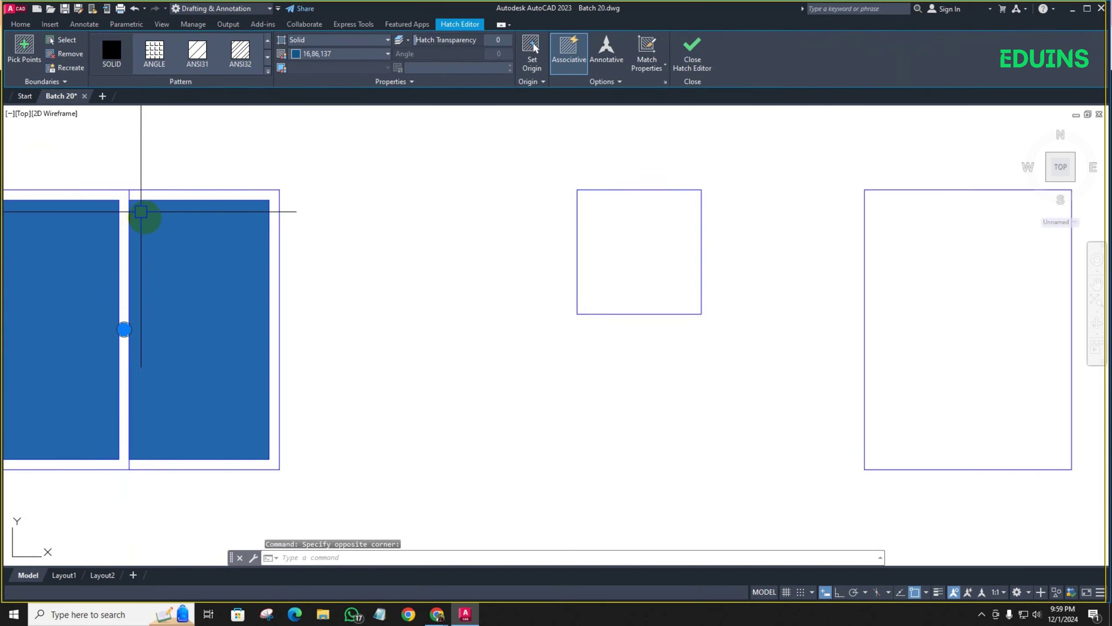
scroll(122, 207, "up", 2)
scroll(123, 207, "up", 2)
left_click(211, 166)
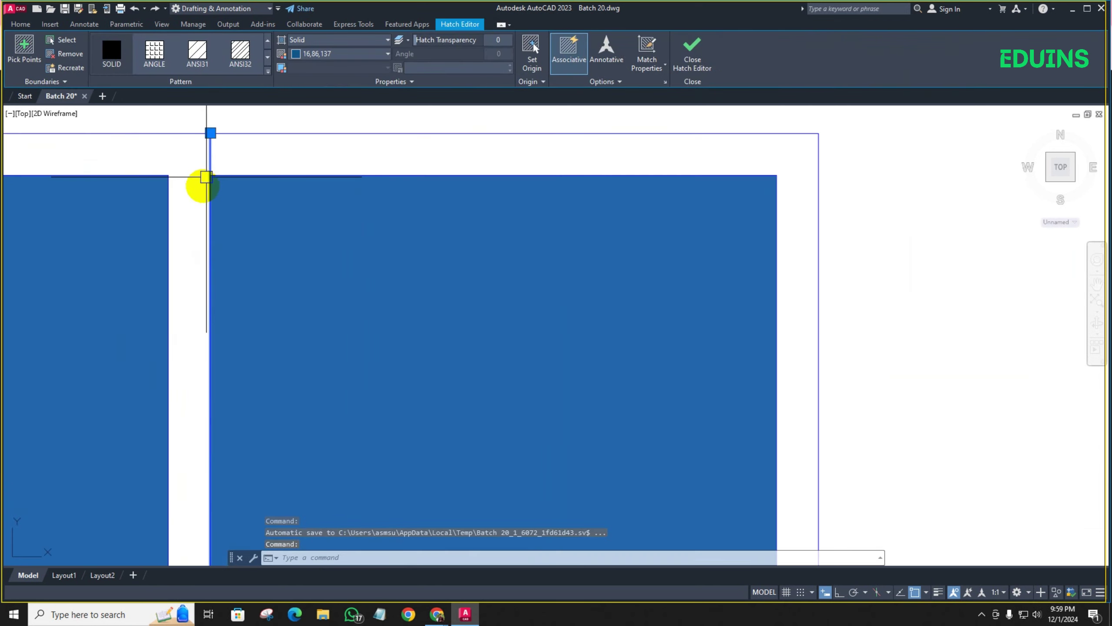
scroll(193, 247, "down", 4)
scroll(280, 363, "up", 3)
key("Escape")
scroll(307, 372, "down", 3)
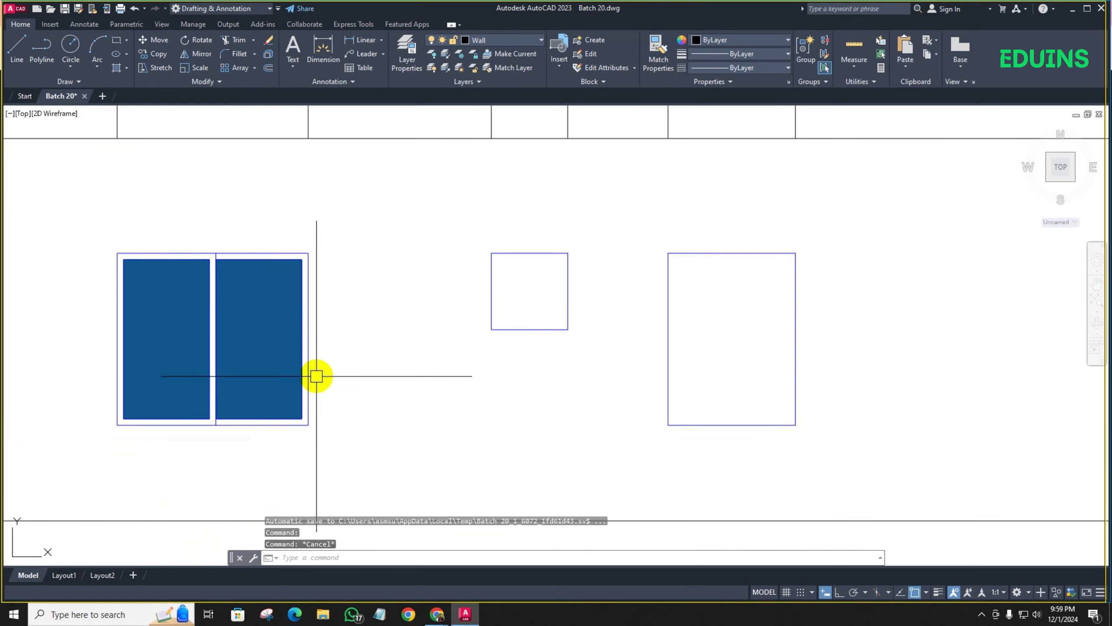
Copy the complete hatched window from its lower-left corner to the matching corner of the far right window outline
left_click(334, 429)
left_click(87, 219)
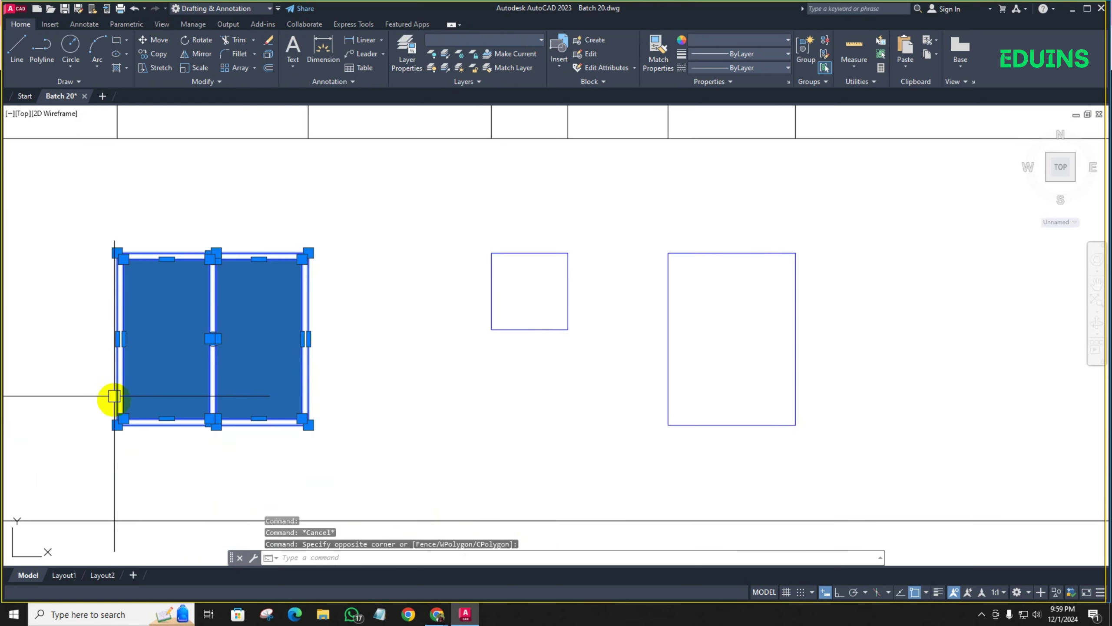
key("Return")
scroll(111, 434, "up", 3)
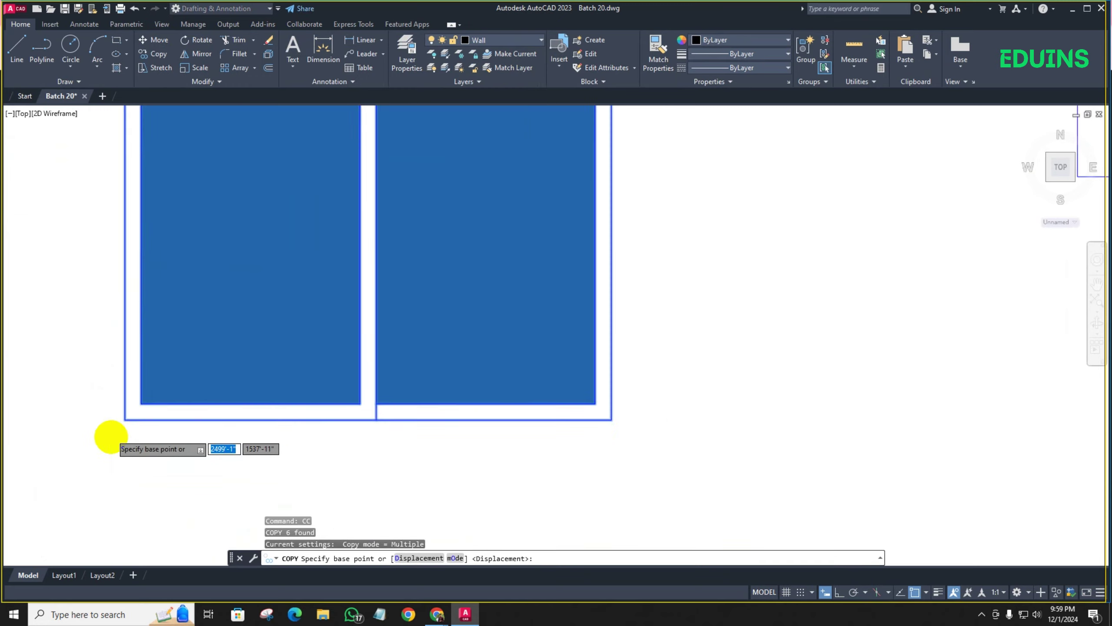
left_click(141, 422)
scroll(140, 421, "down", 6)
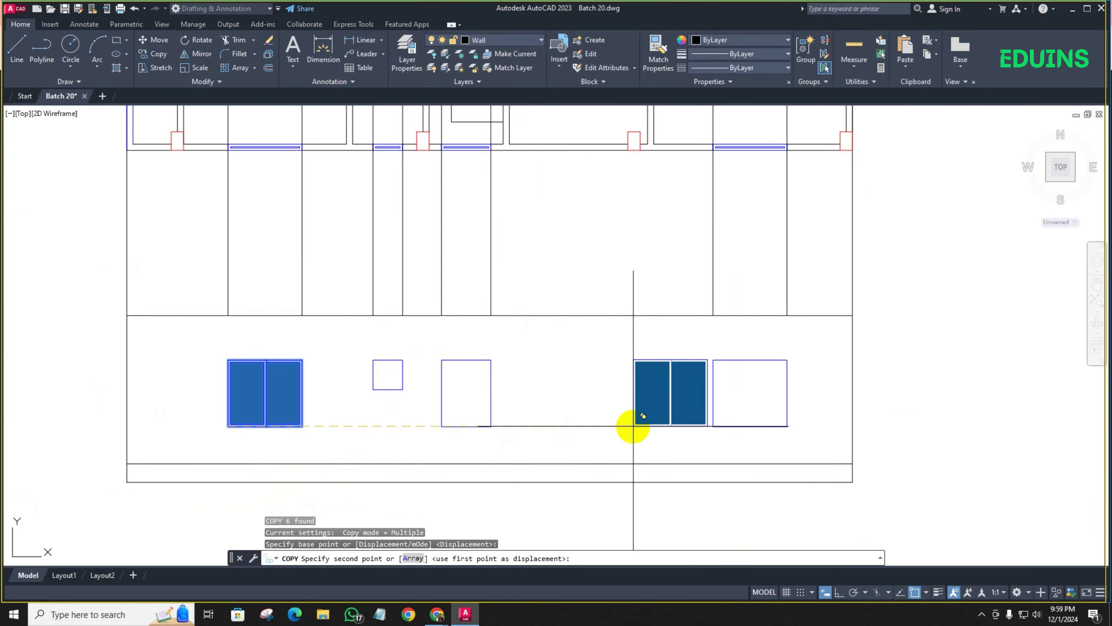
scroll(635, 427, "up", 4)
left_click(459, 399)
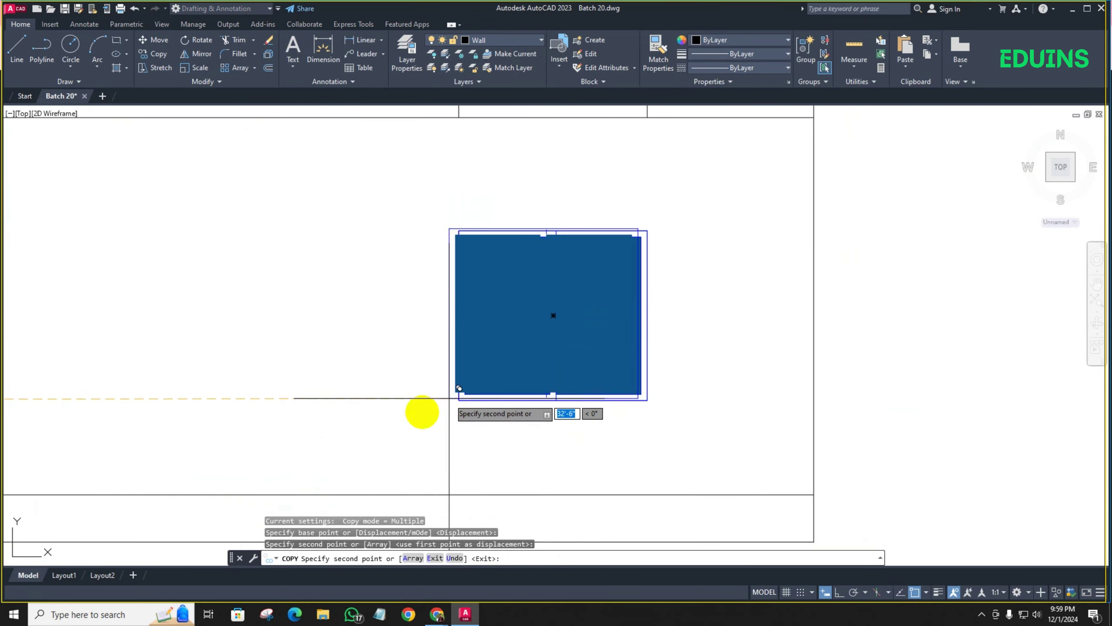
scroll(422, 414, "up", 7)
key("Escape")
Delete the duplicate outer outline overlapping the copied window
left_click(582, 302)
scroll(525, 333, "down", 5)
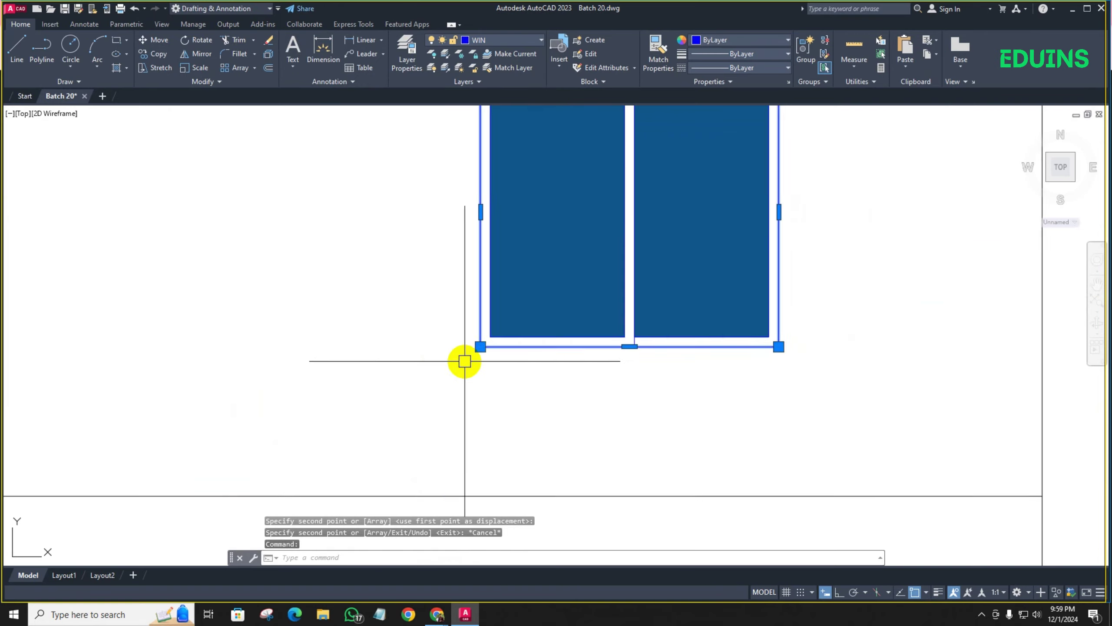
key("Delete")
scroll(368, 390, "down", 4)
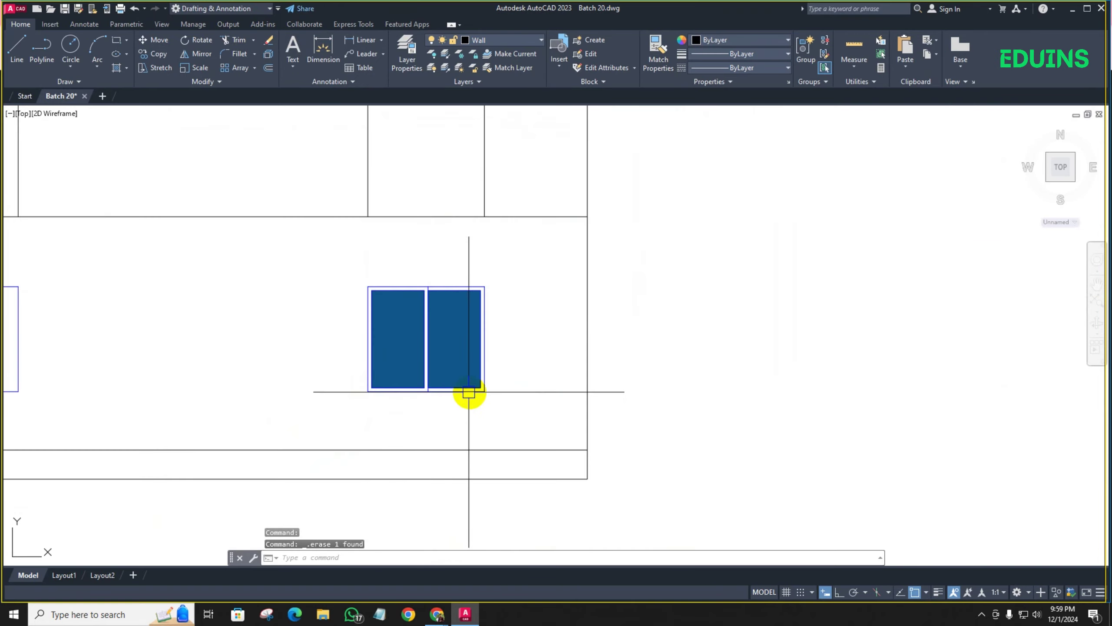
scroll(421, 305, "up", 4)
scroll(261, 343, "down", 6)
Offset the outlines of the tall middle window and the small window 2" inward to form their frames
middle_click_drag(484, 310, 411, 256)
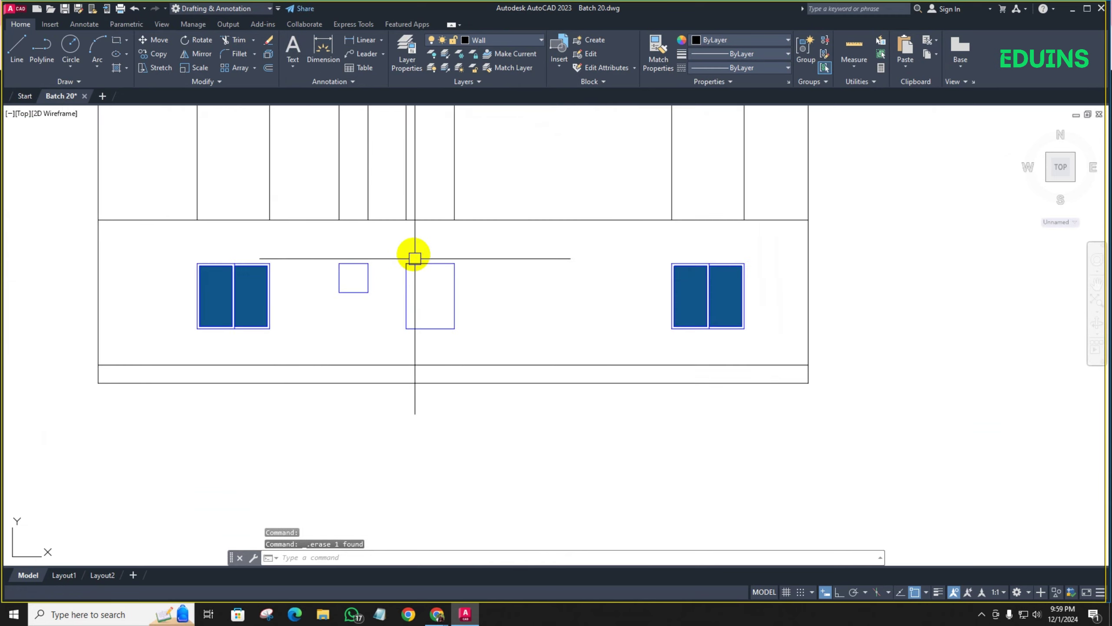
scroll(412, 256, "up", 4)
middle_click_drag(340, 291, 345, 302)
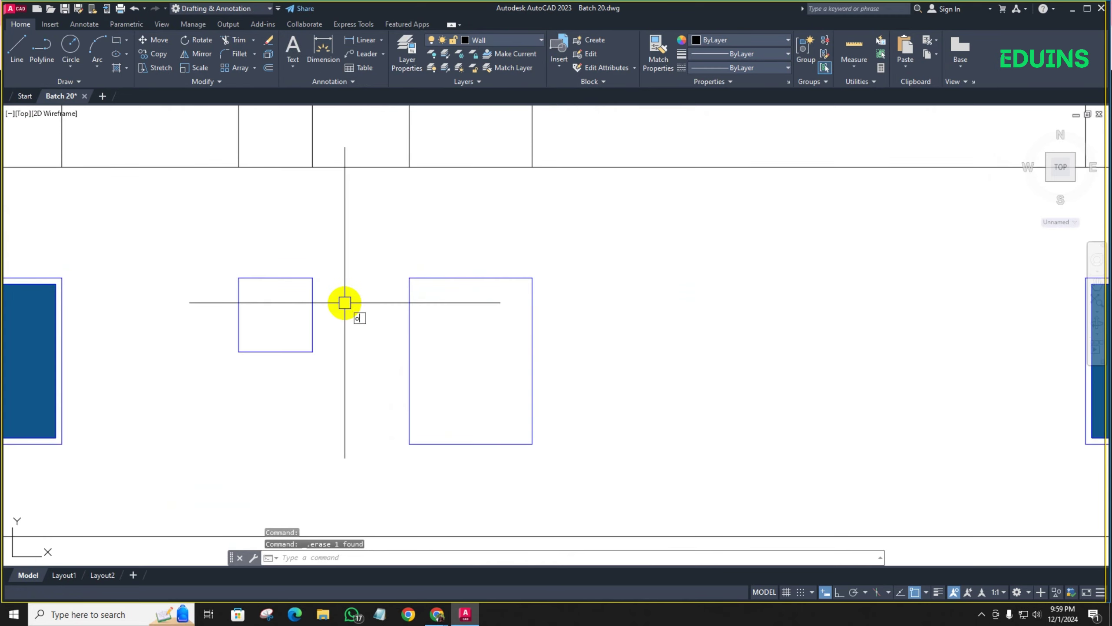
key("Return")
type("2")
key("Return")
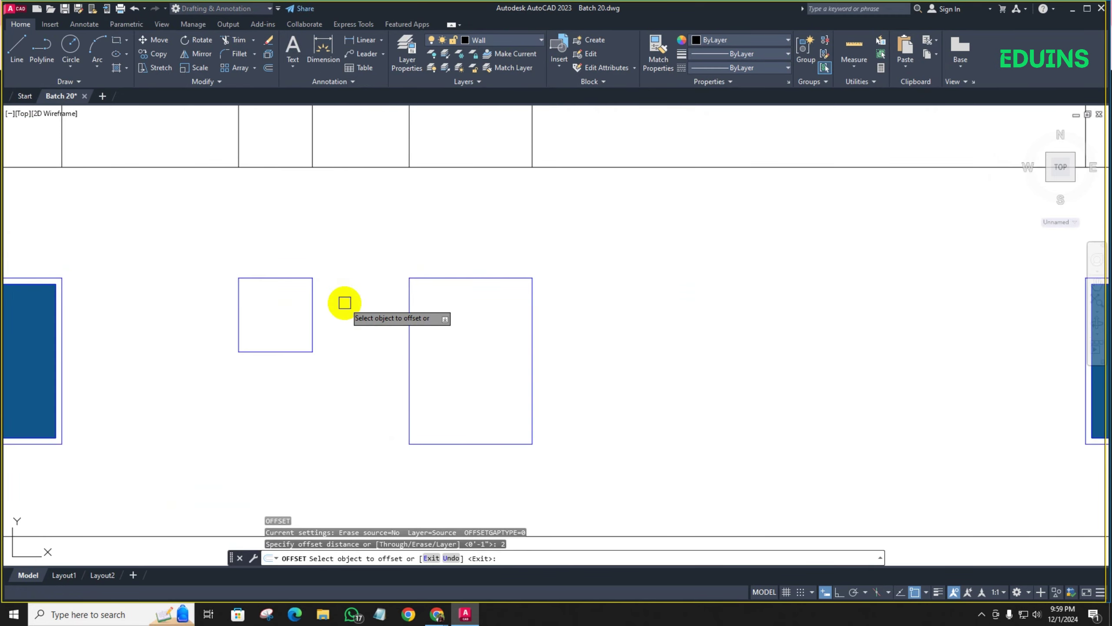
left_click(434, 278)
left_click(434, 290)
left_click(265, 284)
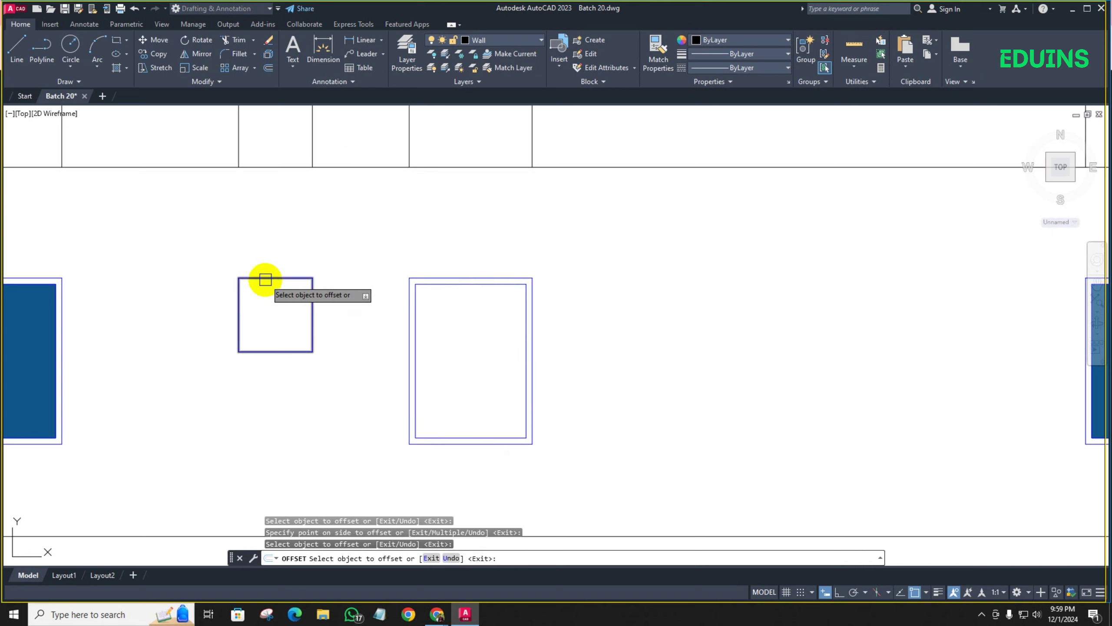
left_click(266, 310)
scroll(276, 311, "down", 2)
key("Return")
Draw a vertical centre line in the small window between the midpoints of its inner frame's lower and upper edges
scroll(284, 343, "up", 4)
middle_click_drag(286, 354, 284, 403)
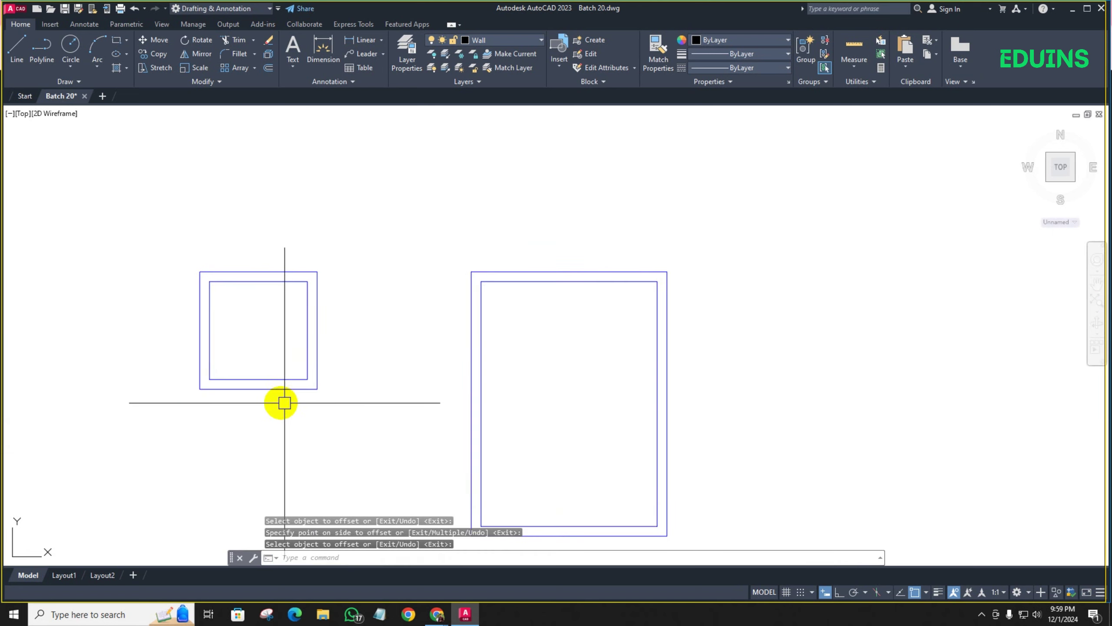
type("l")
key("Return")
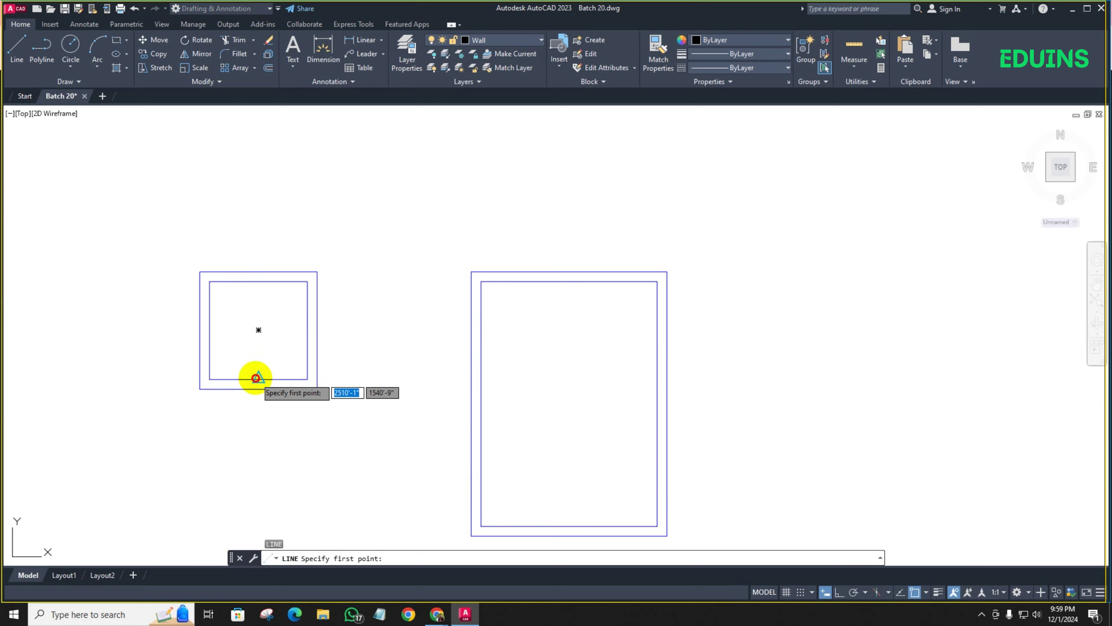
left_click(258, 379)
left_click(258, 280)
key("Return")
scroll(261, 334, "up", 3)
scroll(299, 342, "down", 3)
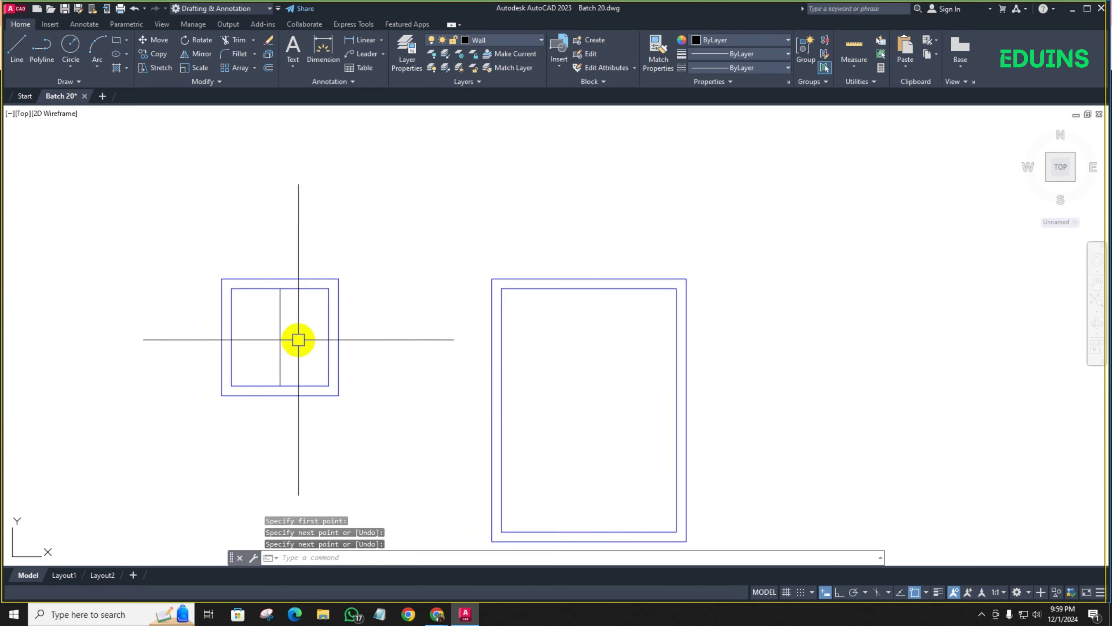
Draw a vertical centre line in the tall middle window between the midpoints of its inner frame's lower and upper edges
middle_click_drag(298, 340, 237, 267)
key("Return")
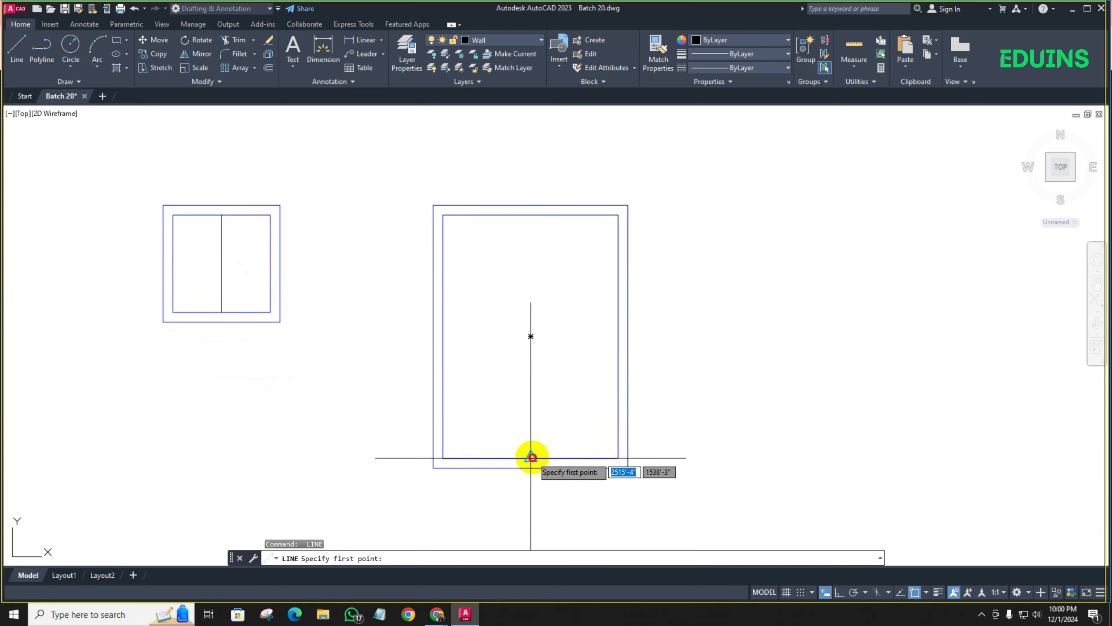
left_click(530, 457)
left_click(530, 215)
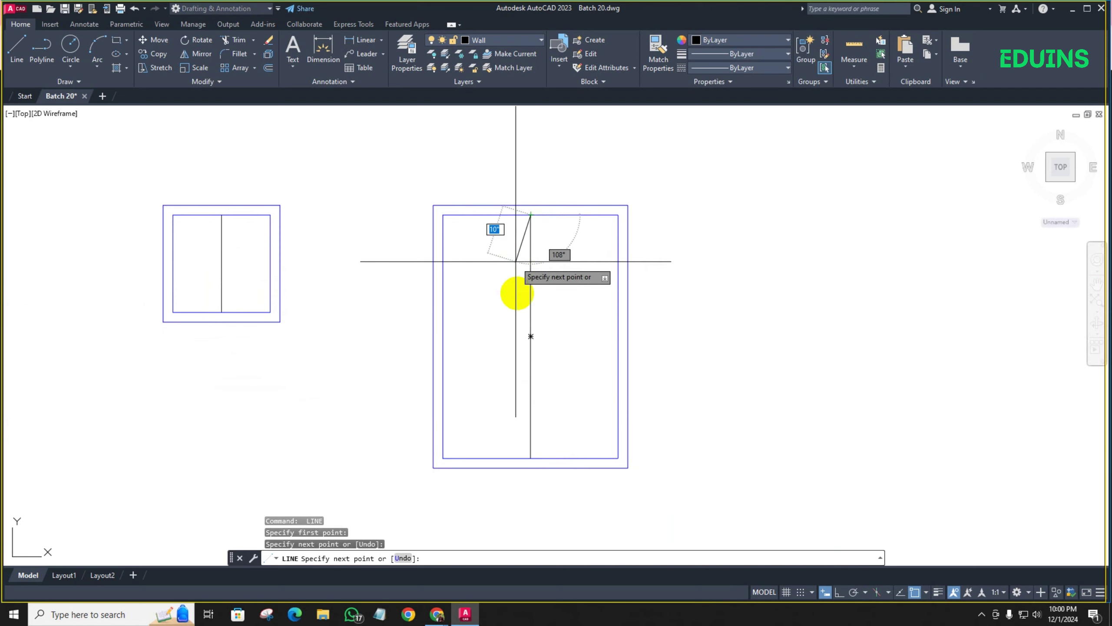
key("Return")
Offset the tall middle window's vertical centre line 1" to both sides to form the mullion
type("o")
key("Return")
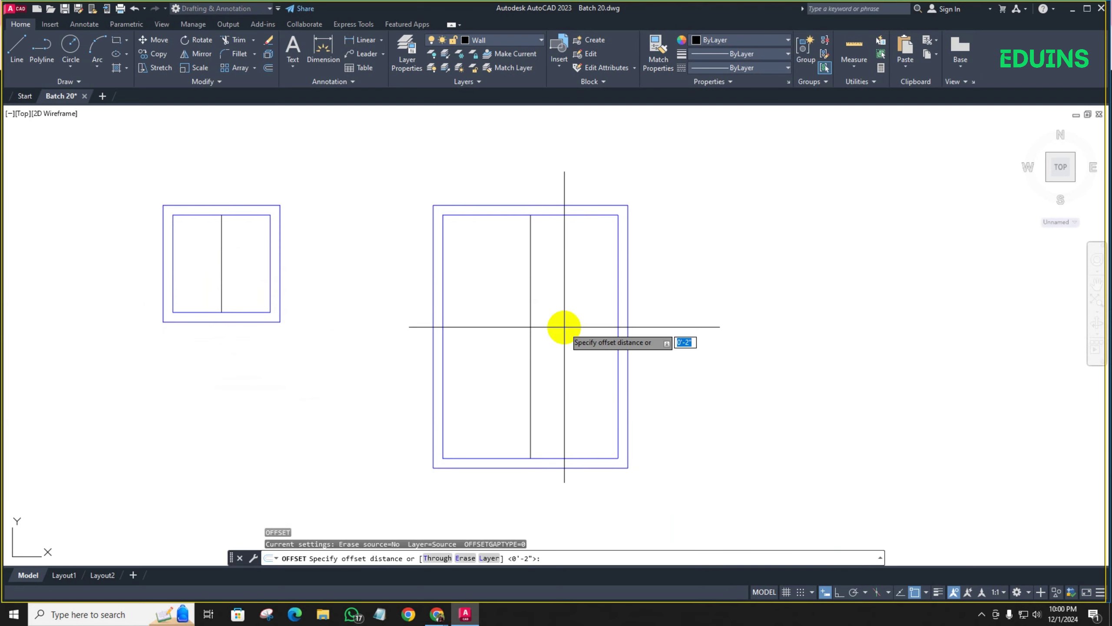
type("1")
key("Return")
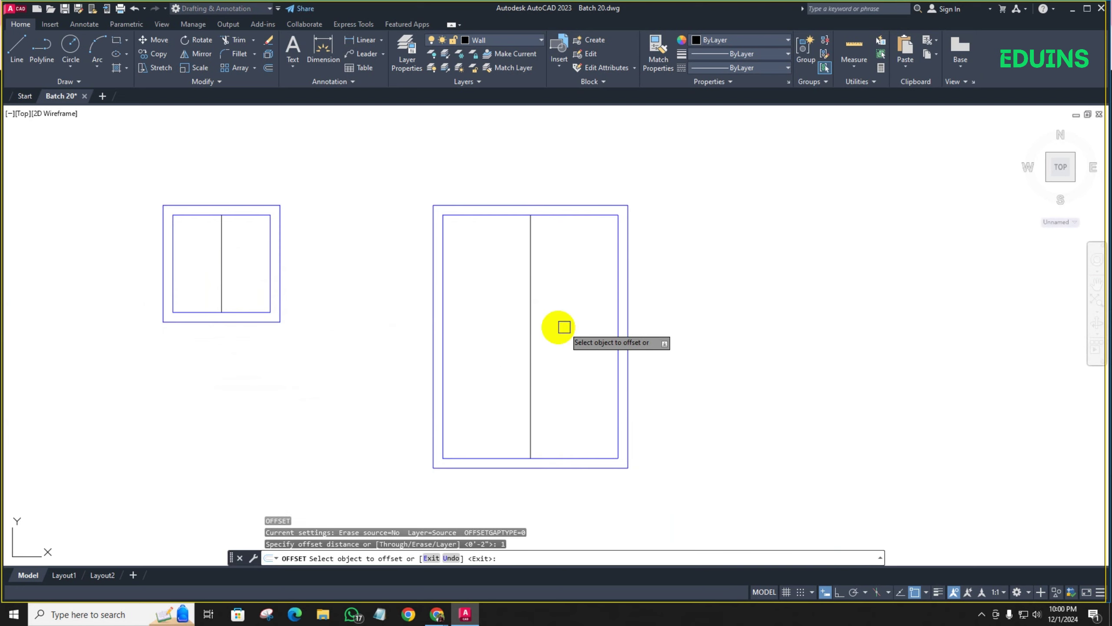
left_click(529, 302)
left_click(477, 304)
scroll(535, 309, "up", 5)
left_click(511, 303)
left_click(594, 321)
scroll(598, 328, "down", 5)
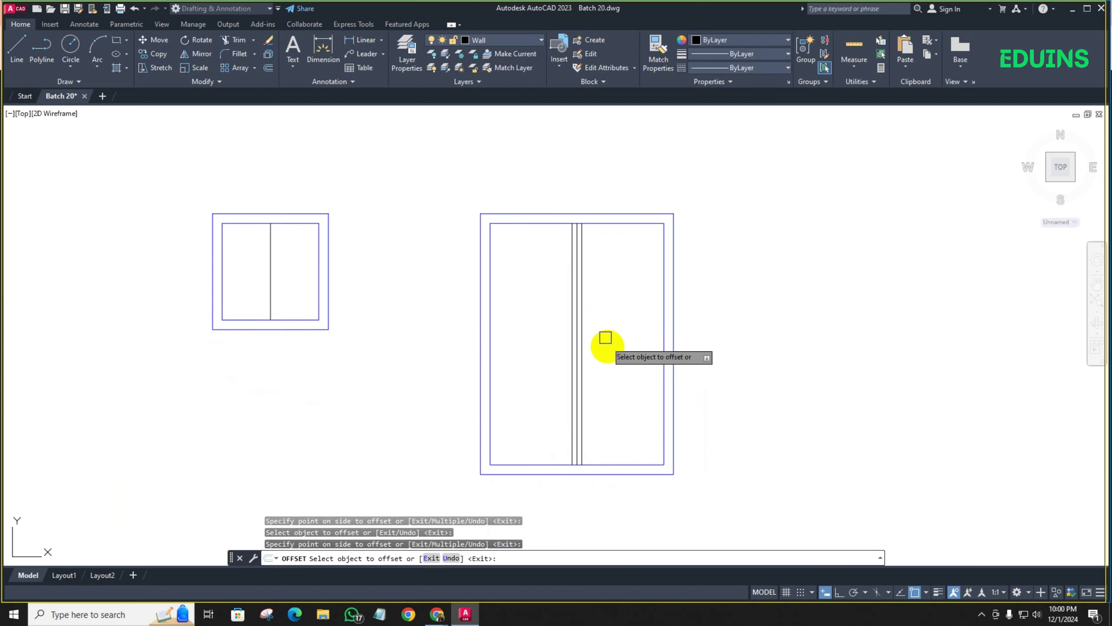
Offset the small window's vertical centre line 1" to both sides to form its mullion
scroll(289, 267, "up", 5)
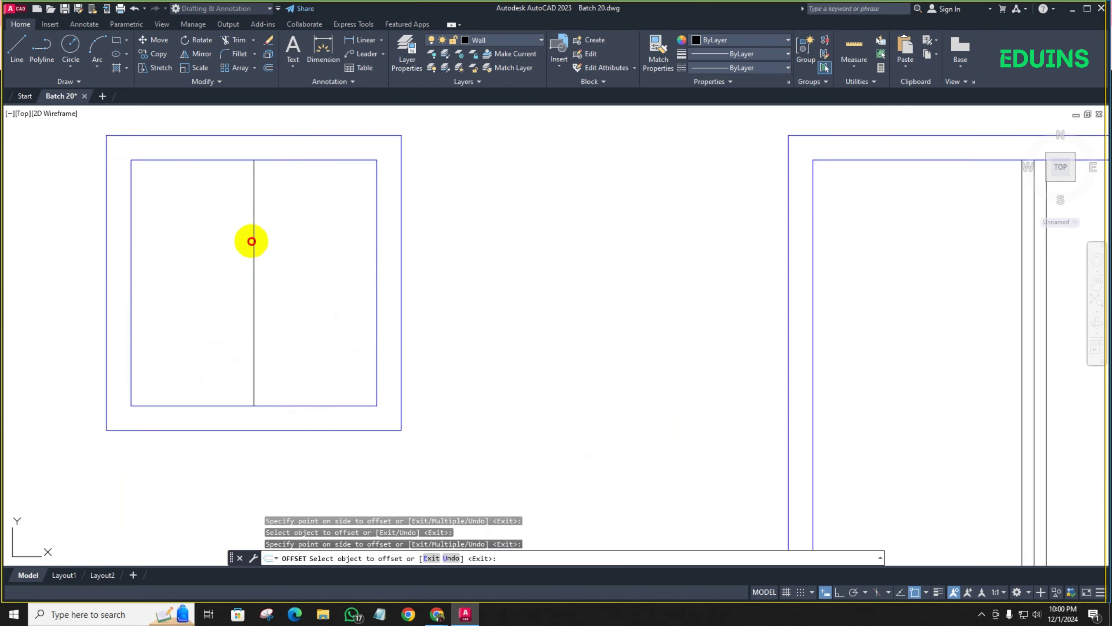
left_click(251, 241)
left_click(213, 252)
scroll(251, 249, "up", 5)
left_click(260, 249)
left_click(363, 271)
scroll(372, 279, "down", 5)
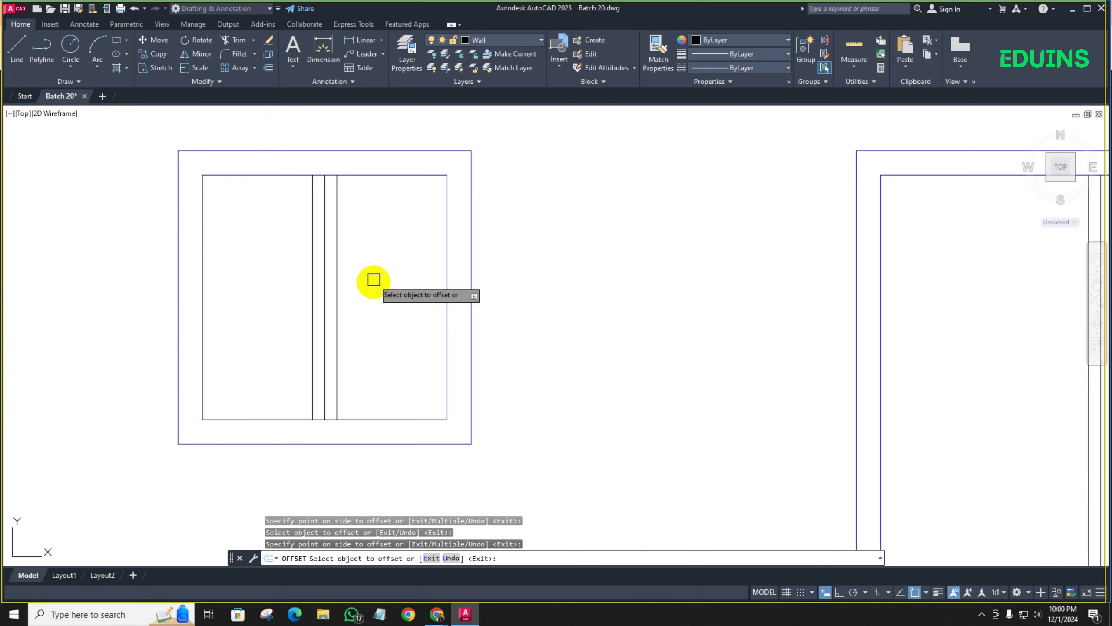
middle_click_drag(373, 280, 338, 220)
key("Return")
Extend both ends of the small window's right mullion line to the outer frame
type("e")
mouse_move(342, 287)
middle_mouse_down()
mouse_move(334, 304)
mouse_move(256, 284)
middle_mouse_up()
type("x")
key("Return")
left_click(293, 251)
left_click(297, 278)
scroll(347, 316, "down", 2)
scroll(720, 309, "up", 2)
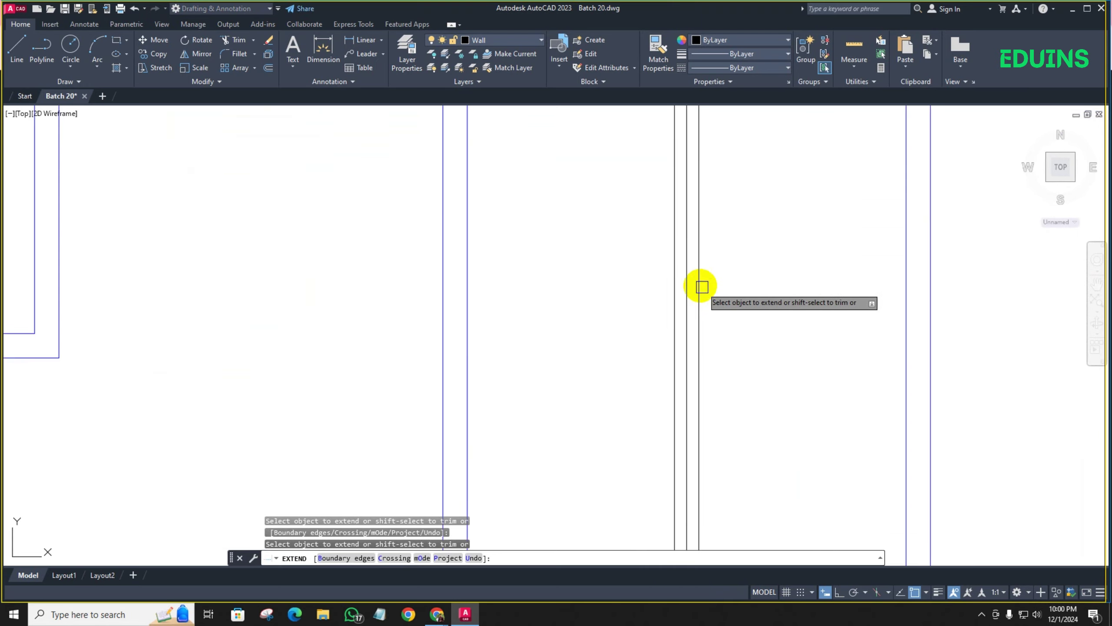
Extend both ends of the tall middle window's right mullion line to the outer frame
left_click(702, 287)
scroll(709, 322, "down", 2)
middle_click_drag(710, 322, 685, 307)
left_click(683, 299)
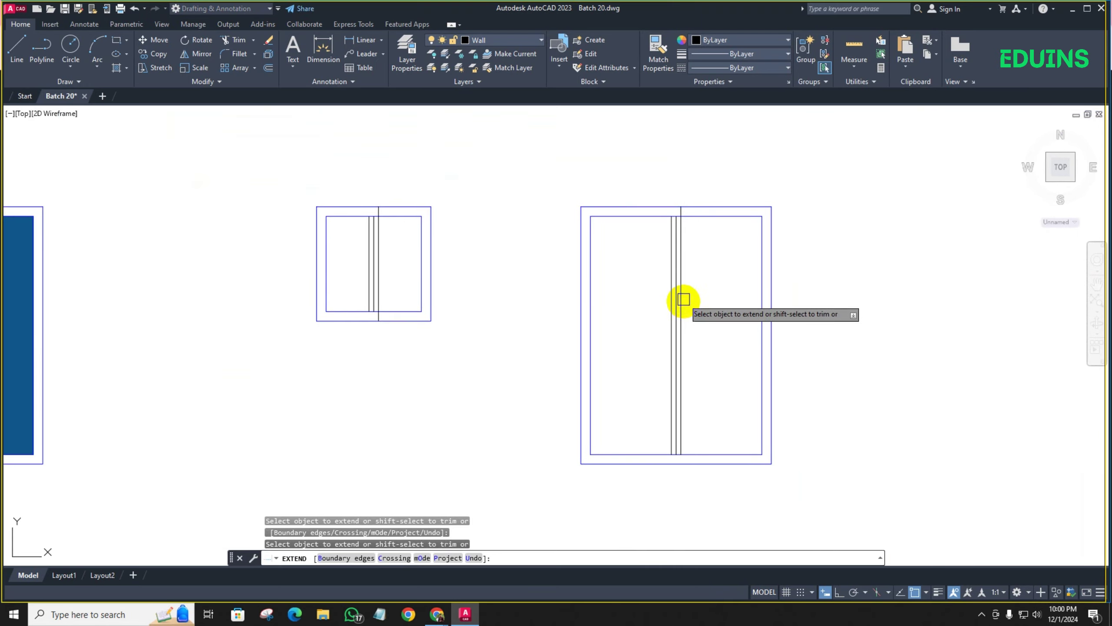
left_click(684, 302)
left_click(683, 340)
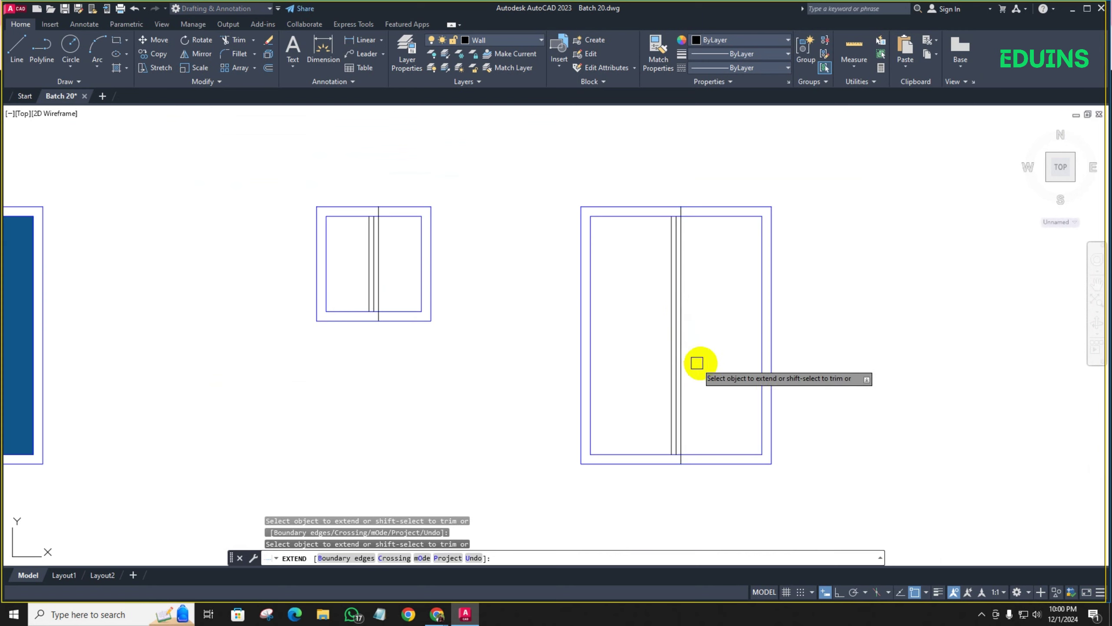
middle_click_drag(714, 362, 540, 361)
scroll(490, 338, "up", 4)
key("Return")
Delete the tall middle window's centre line and trim the inner frame edges between its two mullion lines
left_click(520, 326)
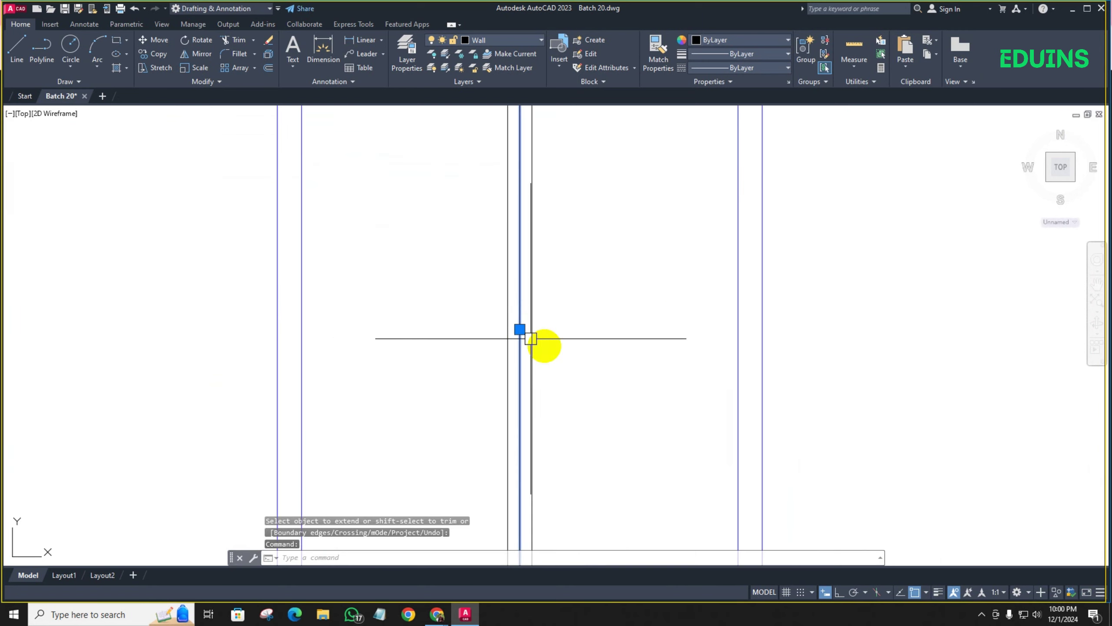
key("Delete")
scroll(544, 345, "down", 4)
scroll(563, 340, "up", 2)
scroll(544, 241, "up", 3)
mouse_move(599, 275)
middle_mouse_down()
mouse_move(504, 344)
mouse_move(462, 311)
mouse_move(458, 186)
middle_mouse_up()
key("Return")
left_click(423, 226)
scroll(450, 282, "down", 1)
scroll(442, 184, "down", 2)
scroll(441, 364, "up", 3)
left_click(419, 393)
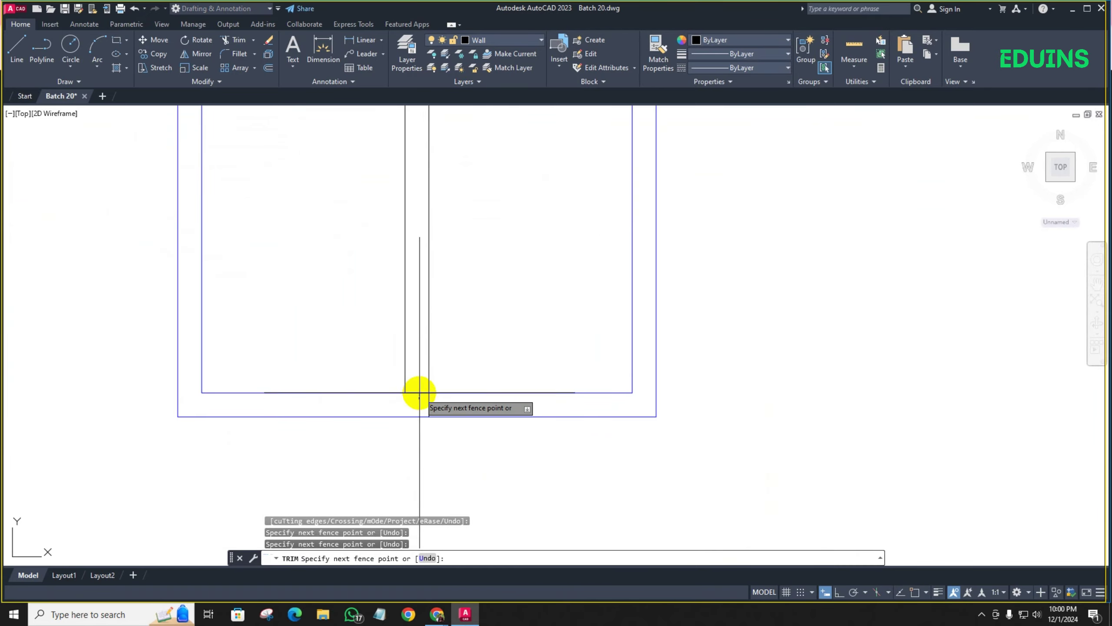
Trim away the small window's centre line and the inner frame edges between its two mullion lines
scroll(414, 367, "down", 2)
middle_click_drag(235, 263, 337, 313)
scroll(204, 286, "up", 3)
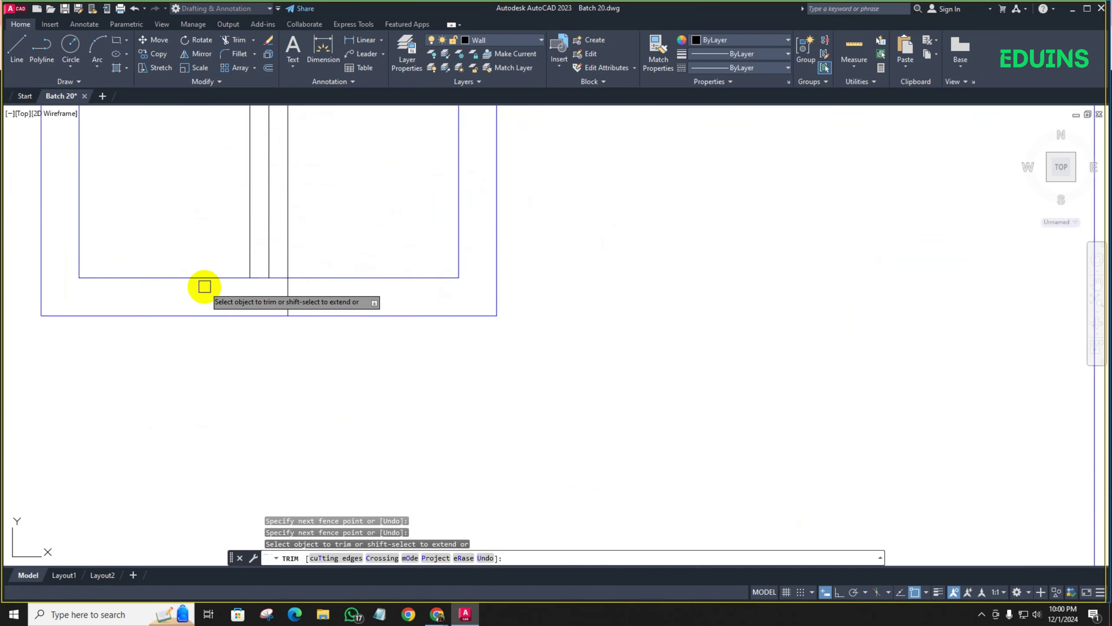
left_click(271, 291)
left_click_drag(271, 290, 268, 272)
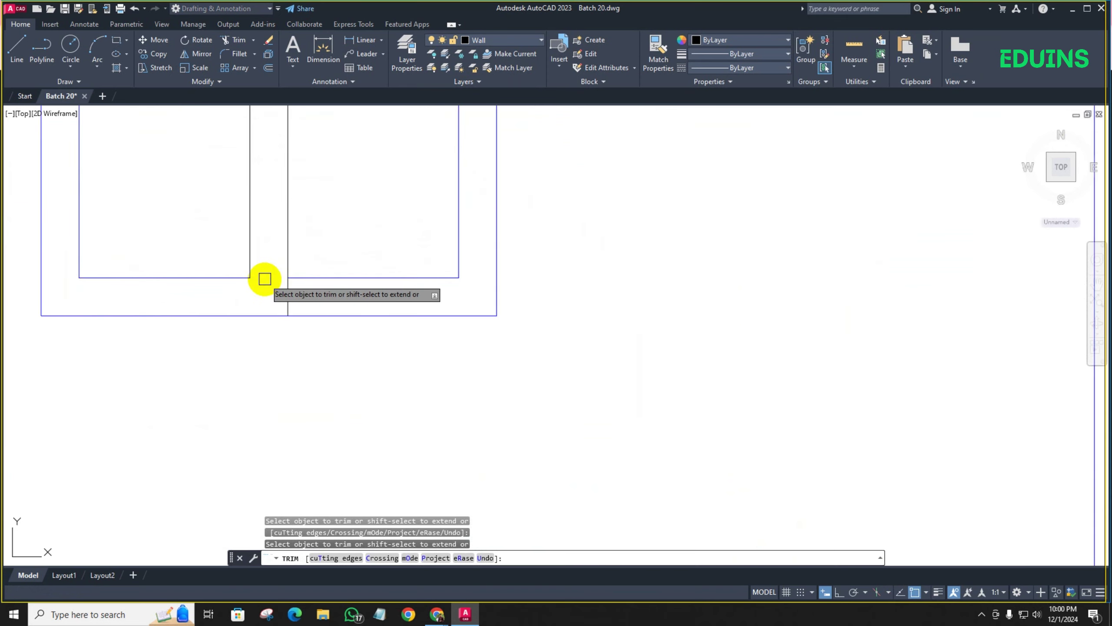
scroll(300, 350, "down", 2)
scroll(262, 215, "down", 4)
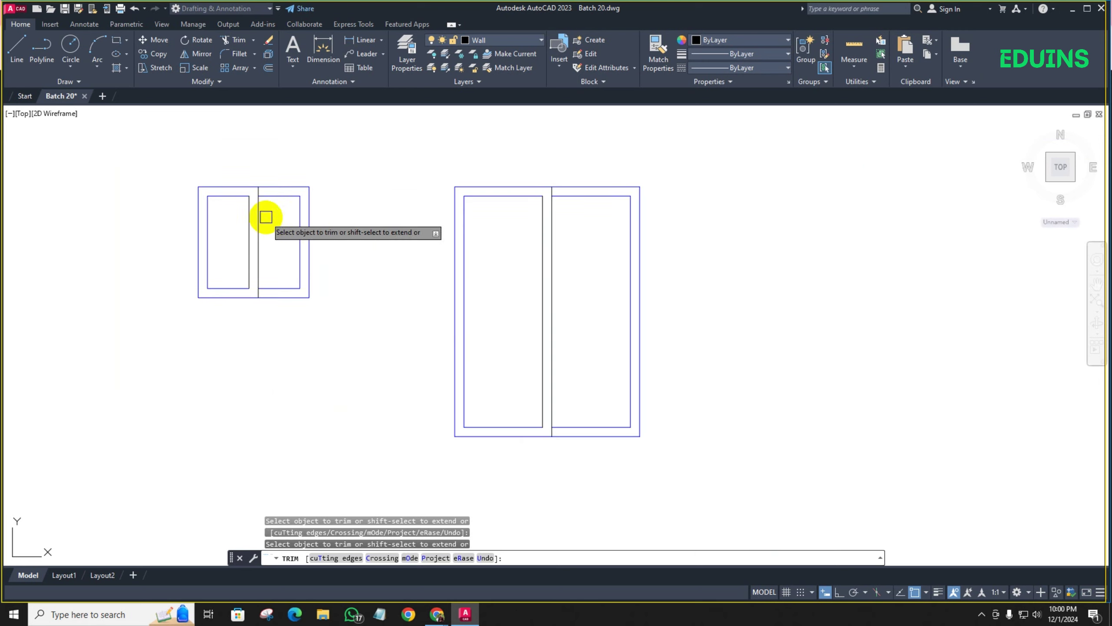
middle_click_drag(278, 238, 278, 256)
key("Return")
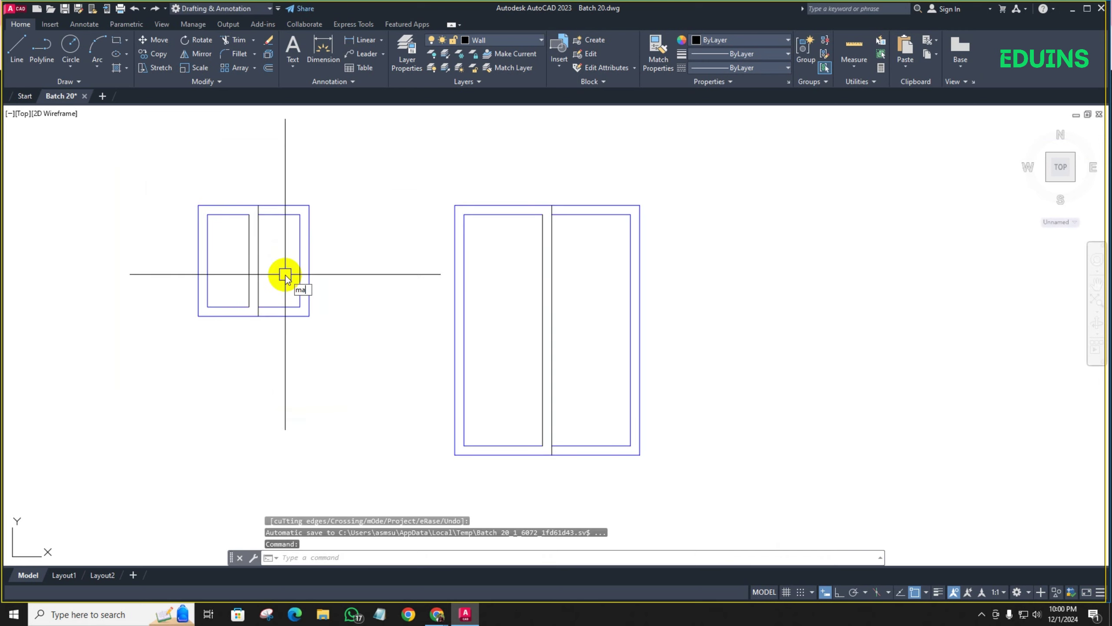
Match the mullion lines of the small and tall middle windows to the blue inner frame's properties
key("Return")
left_click(296, 285)
left_click(260, 272)
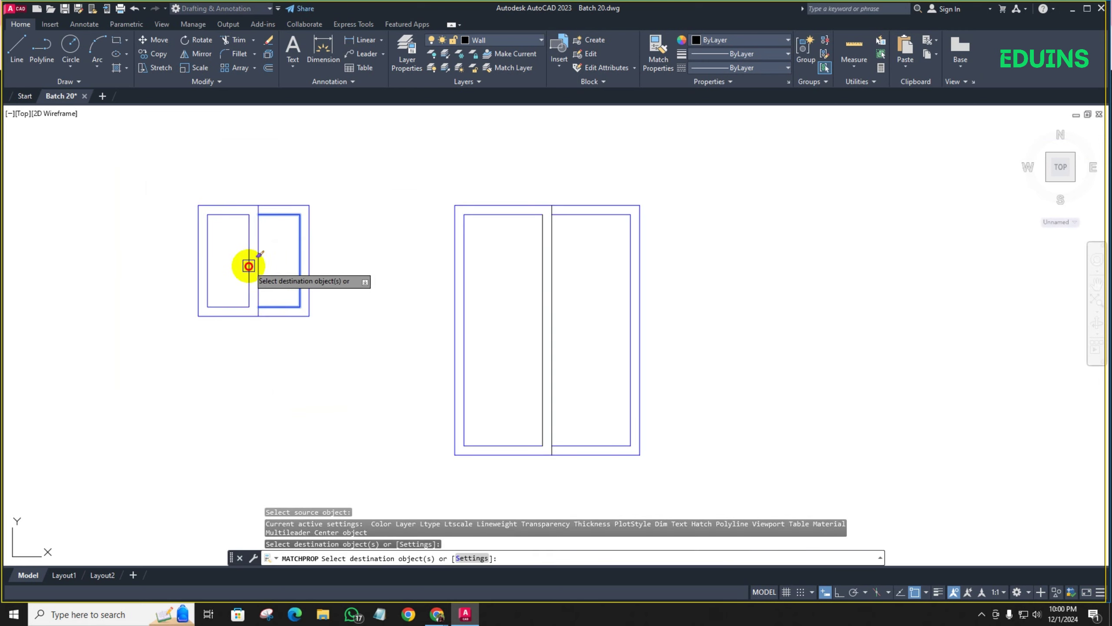
left_click(249, 263)
scroll(526, 294, "down", 4)
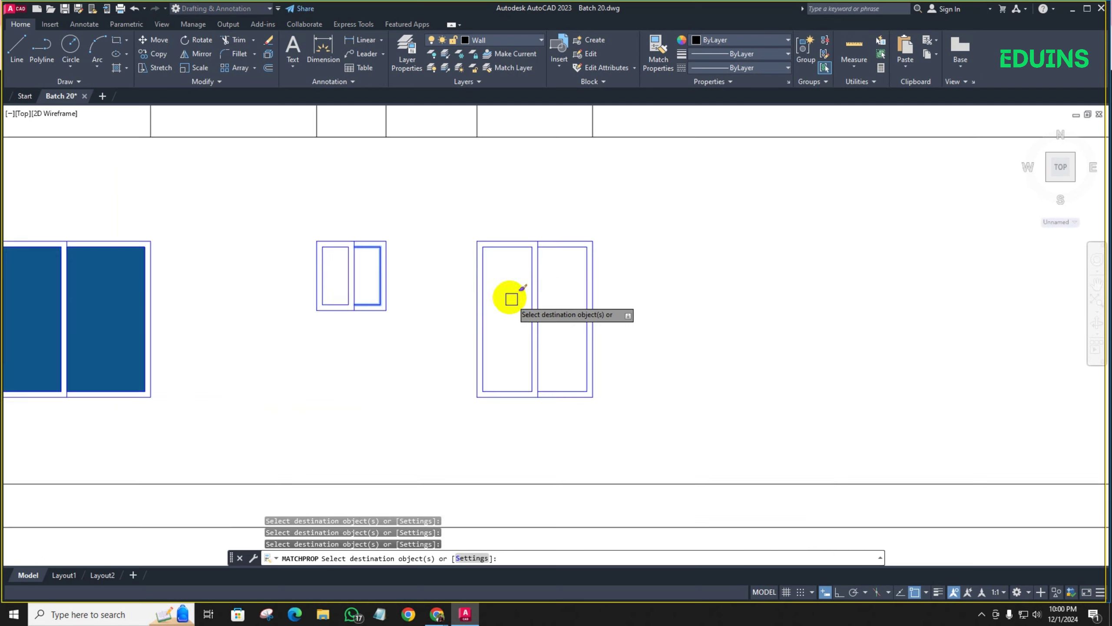
key("Escape")
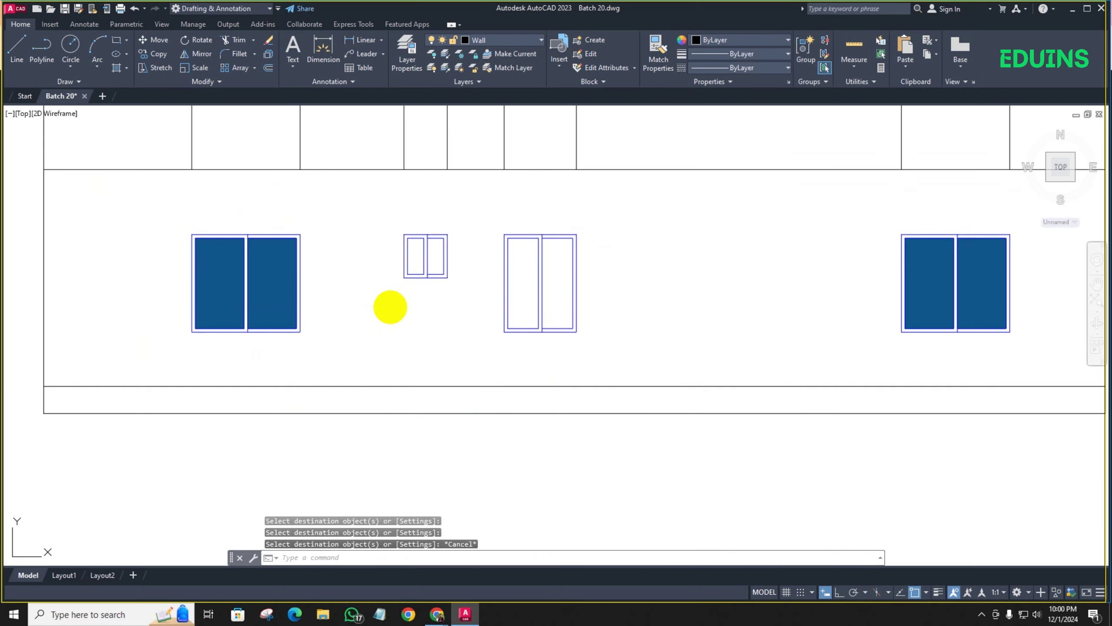
Hatch both panes of the small window with the solid 16,86,137 blue fill
type("h")
key("Return")
left_click(415, 258)
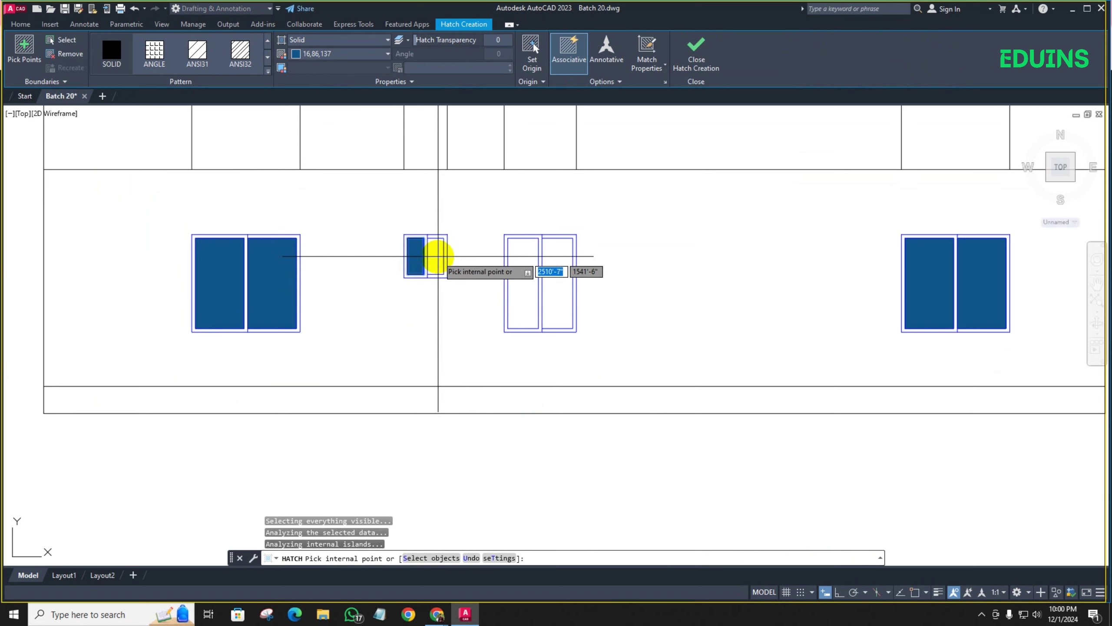
key("Escape")
middle_click_drag(451, 296, 403, 304)
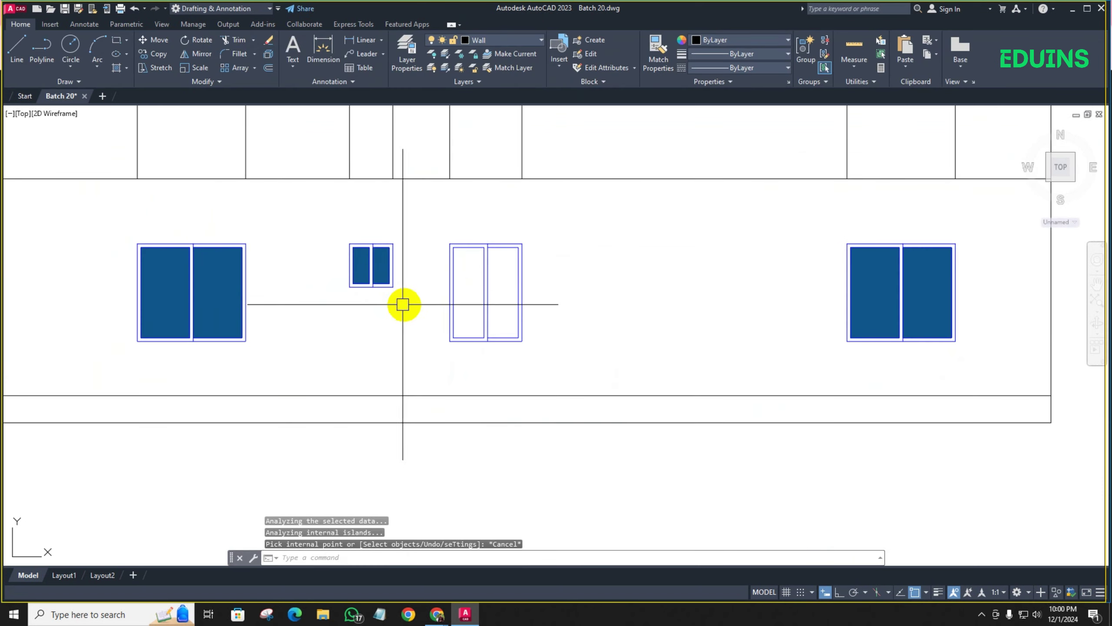
Hatch both panes of the tall middle window with the solid 16,86,137 blue fill
key("Return")
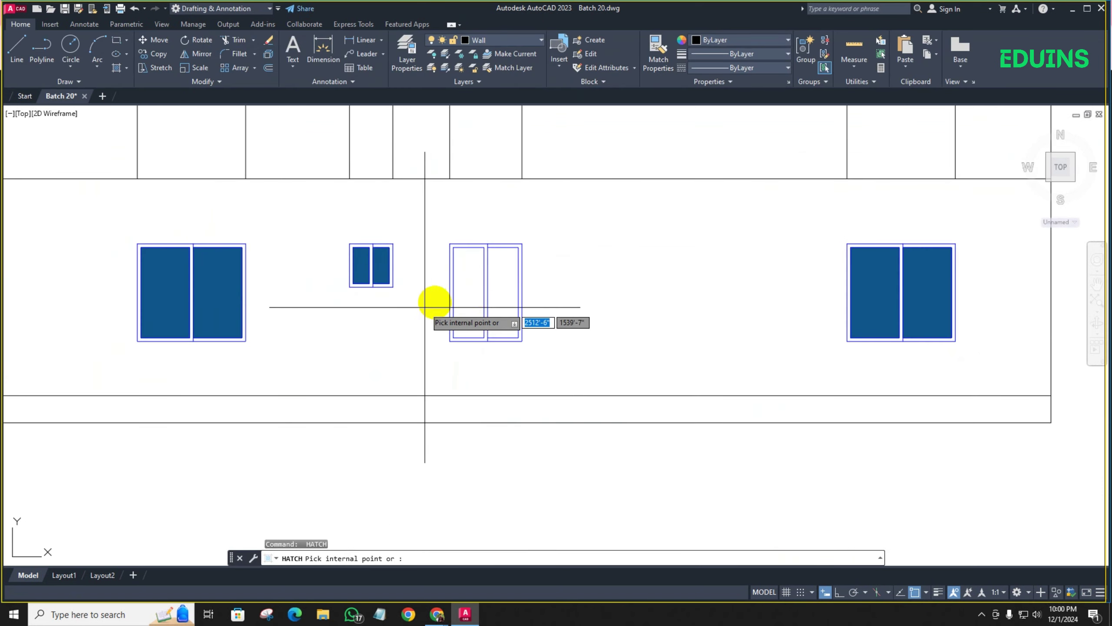
left_click(471, 285)
left_click(507, 293)
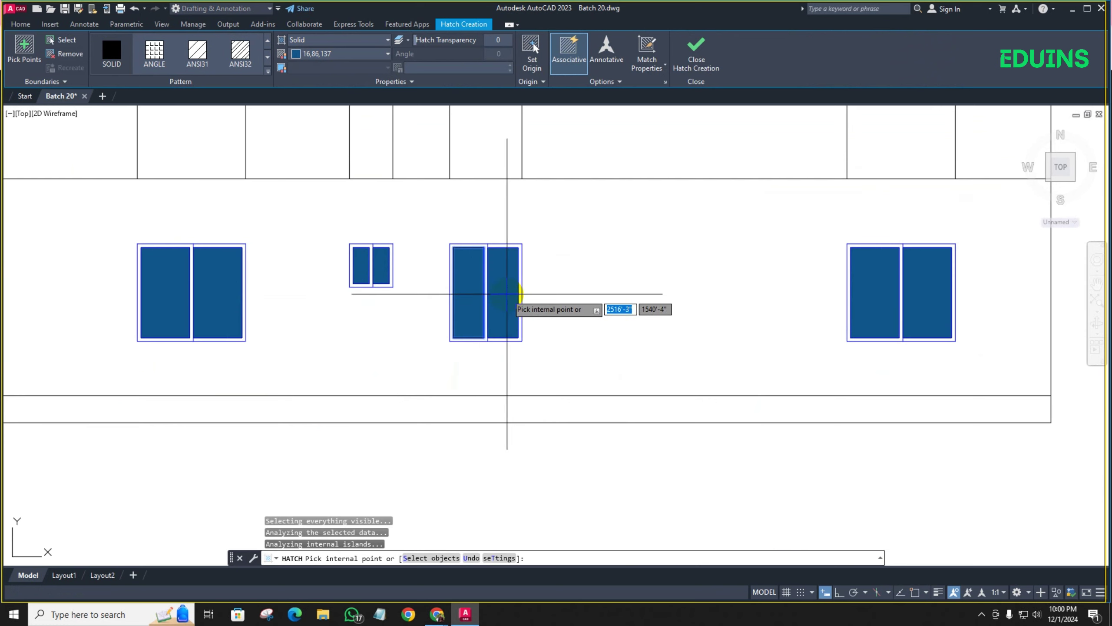
key("Escape")
scroll(482, 311, "down", 5)
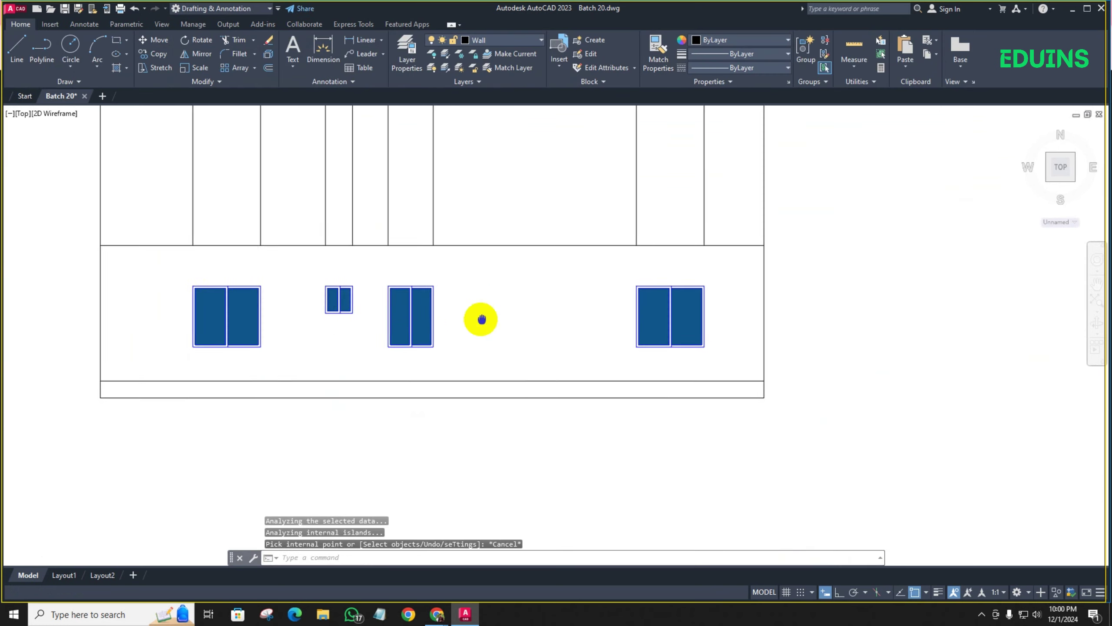
scroll(489, 308, "up", 3)
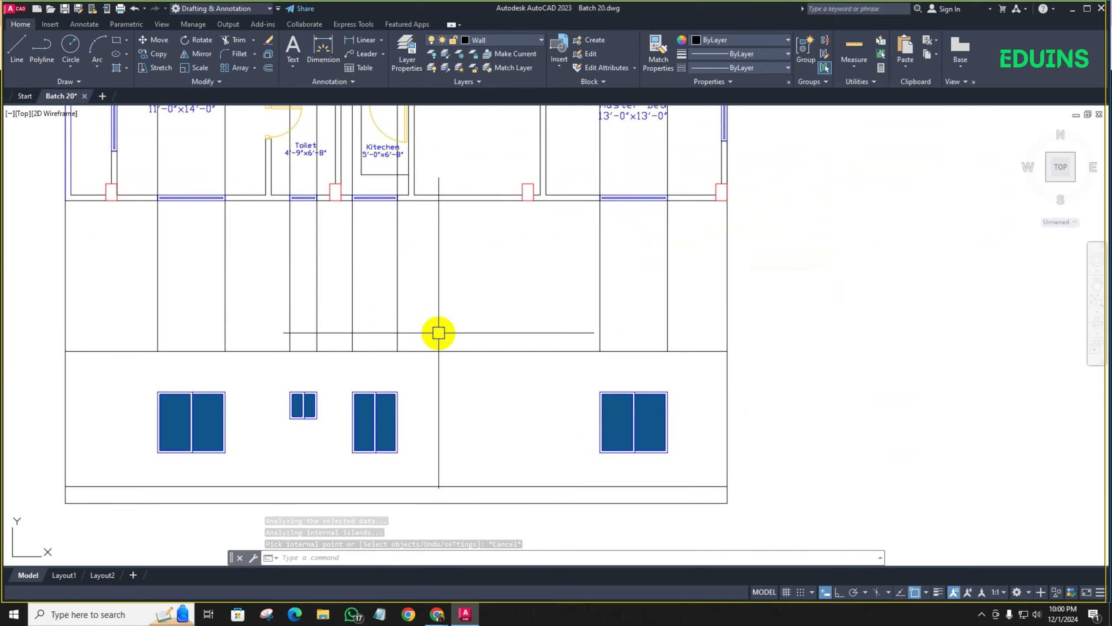
mouse_move(437, 614)
left_click(404, 570)
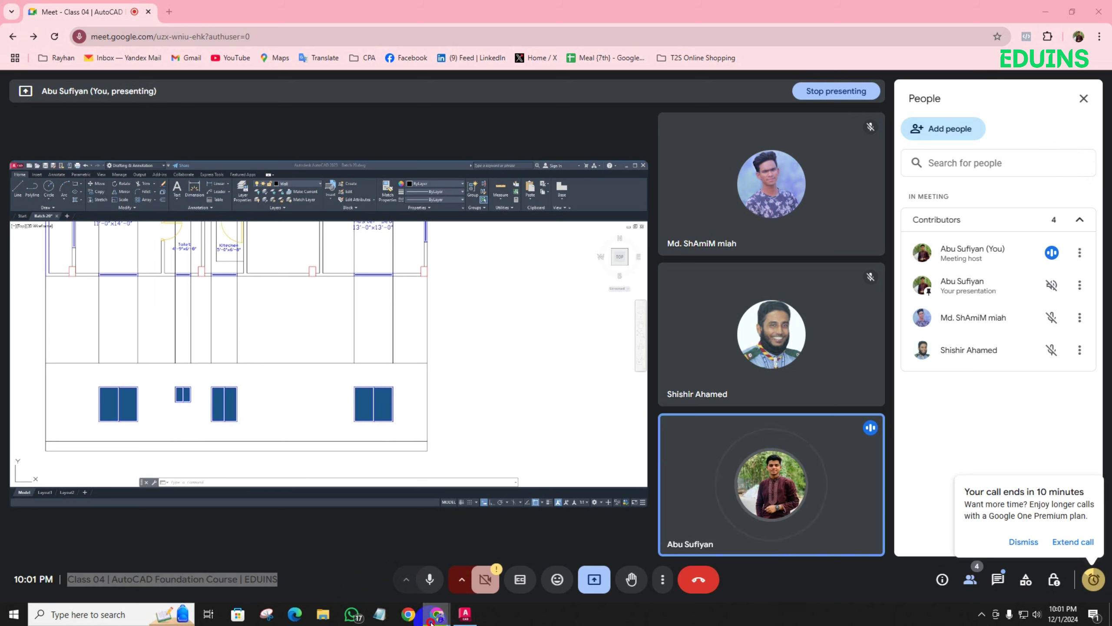
left_click(464, 614)
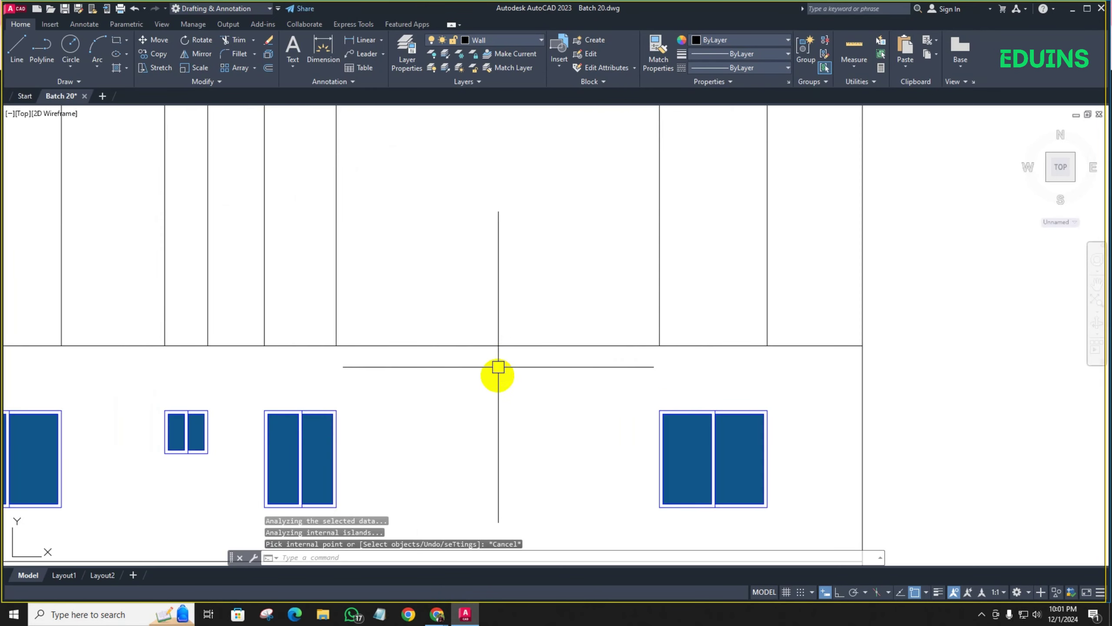
Offset the elevation's top horizontal line 6" upward
key("Return")
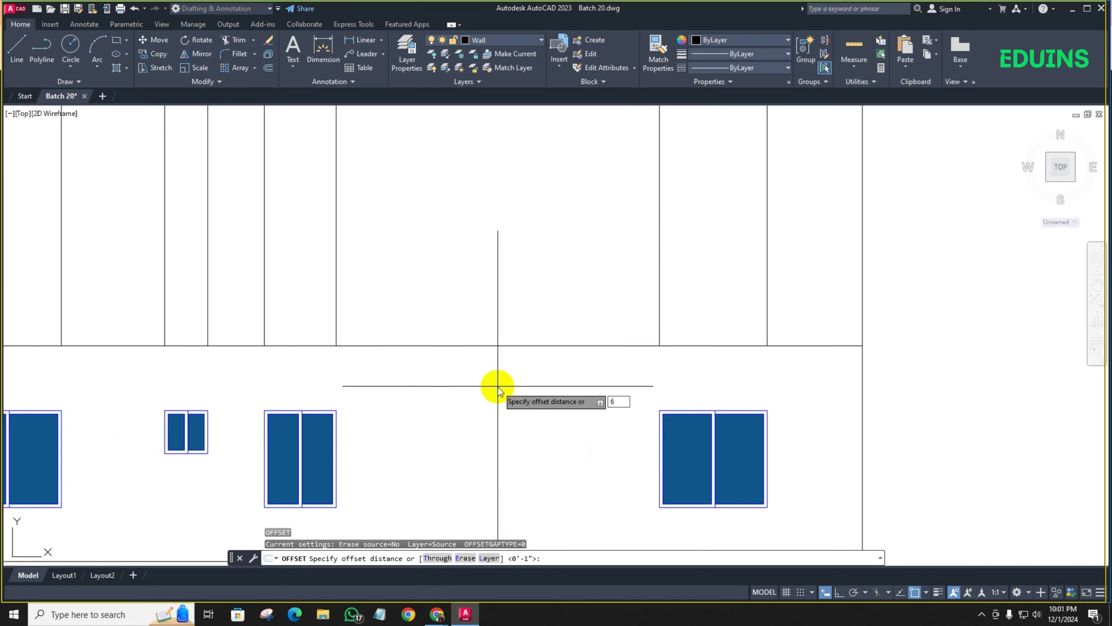
type("6")
key("Return")
left_click(471, 346)
left_click(471, 306)
middle_click_drag(472, 306, 433, 354)
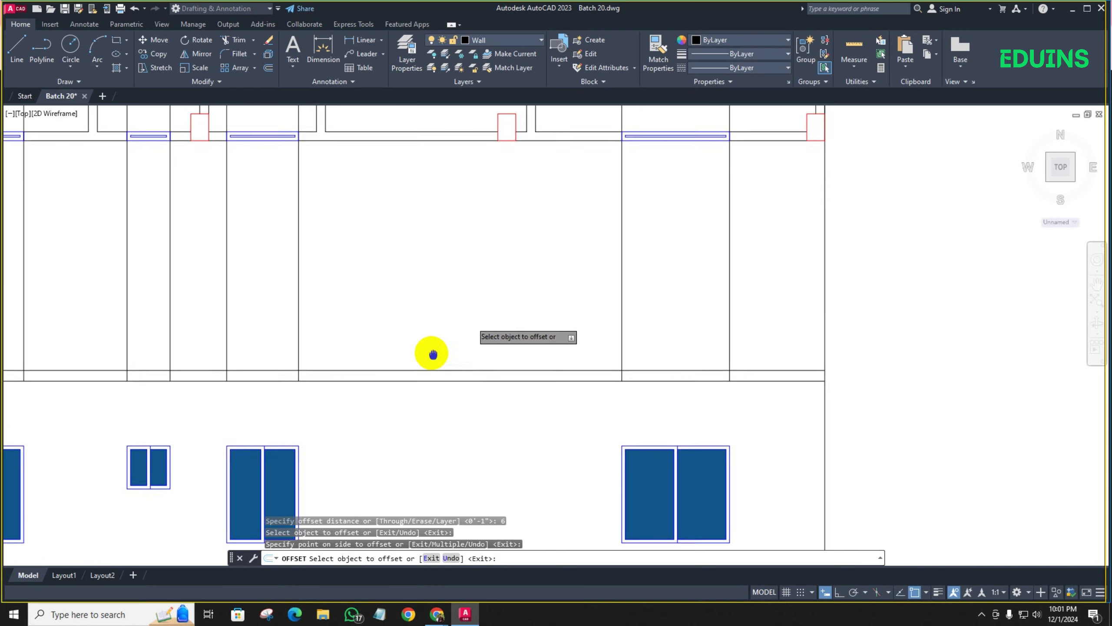
scroll(432, 354, "down", 4)
key("Return")
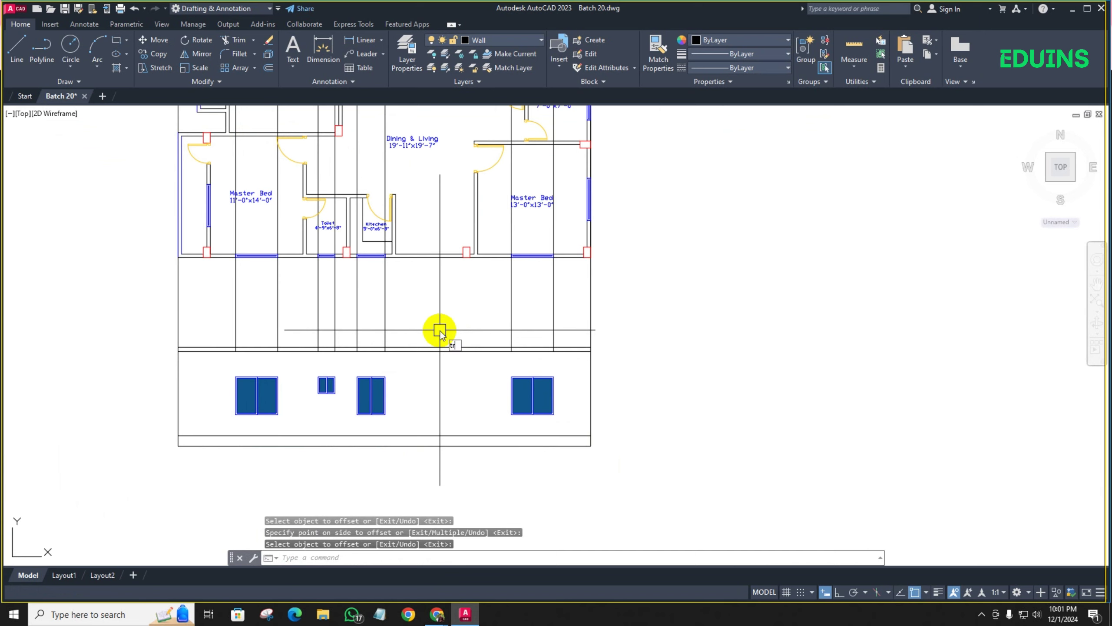
Trim away the vertical projection lines between the floor plan and the elevation's new top line
key("Return")
left_click_drag(613, 328, 254, 303)
scroll(253, 303, "down", 2)
mouse_move(254, 303)
middle_mouse_down()
mouse_move(297, 308)
mouse_move(294, 355)
middle_mouse_up()
key("Escape")
Delete the leftover vertical projection lines running through and above the floor plan
scroll(541, 367, "down", 5)
left_click(554, 271)
left_click(494, 253)
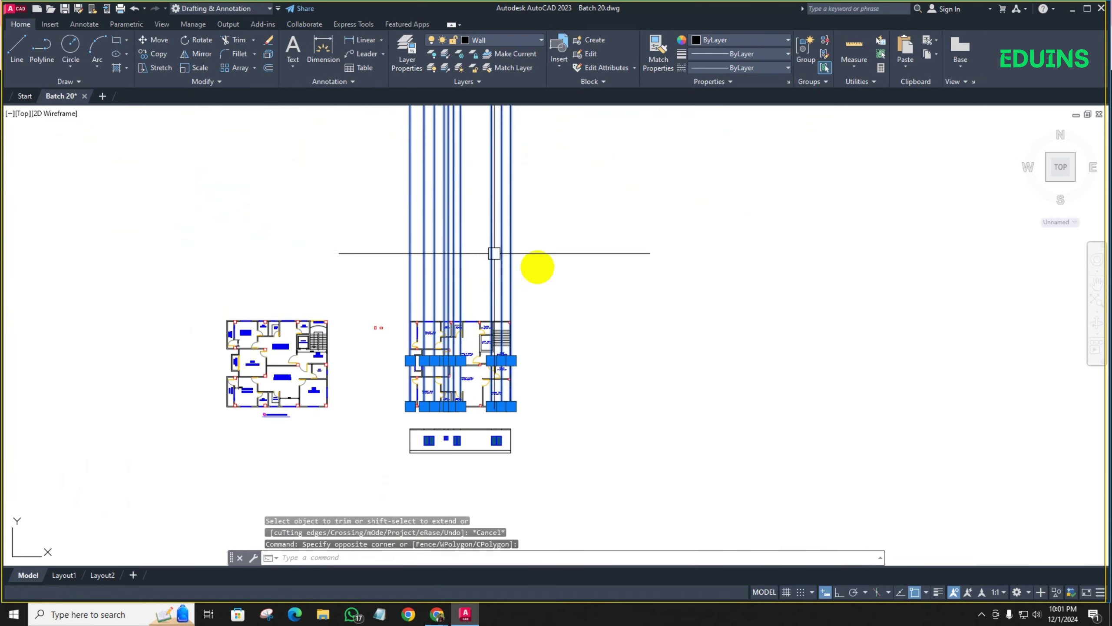
key("Delete")
Trim the short vertical projection stubs inside the 6" band along the elevation's top, keeping the band's end edges
scroll(471, 422, "up", 6)
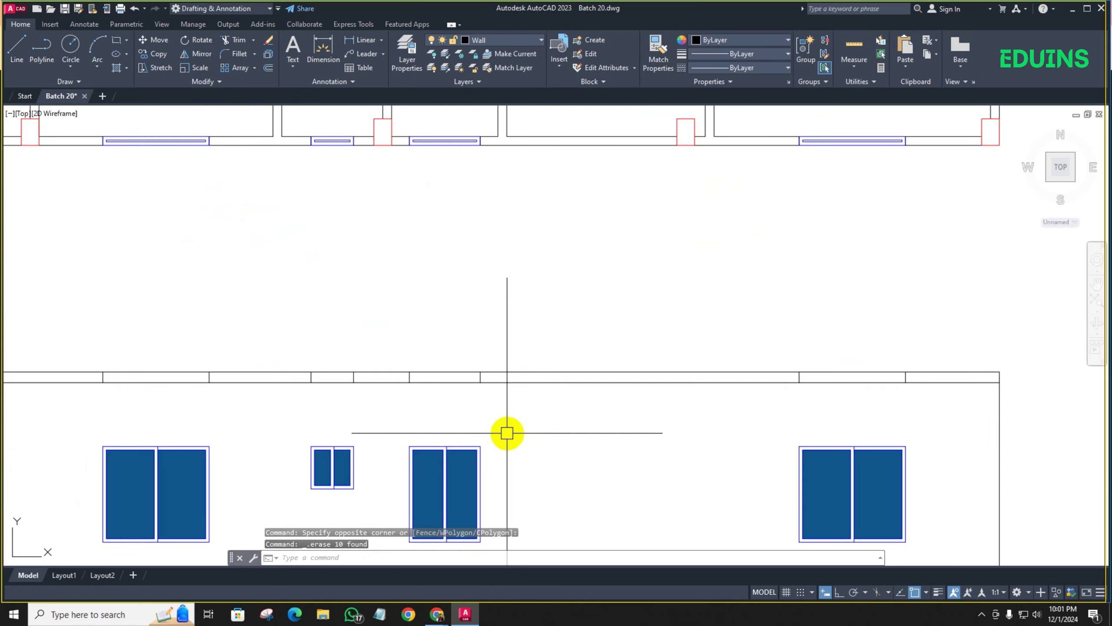
middle_click_drag(507, 432, 430, 419)
type("r")
key("Return")
scroll(938, 355, "up", 4)
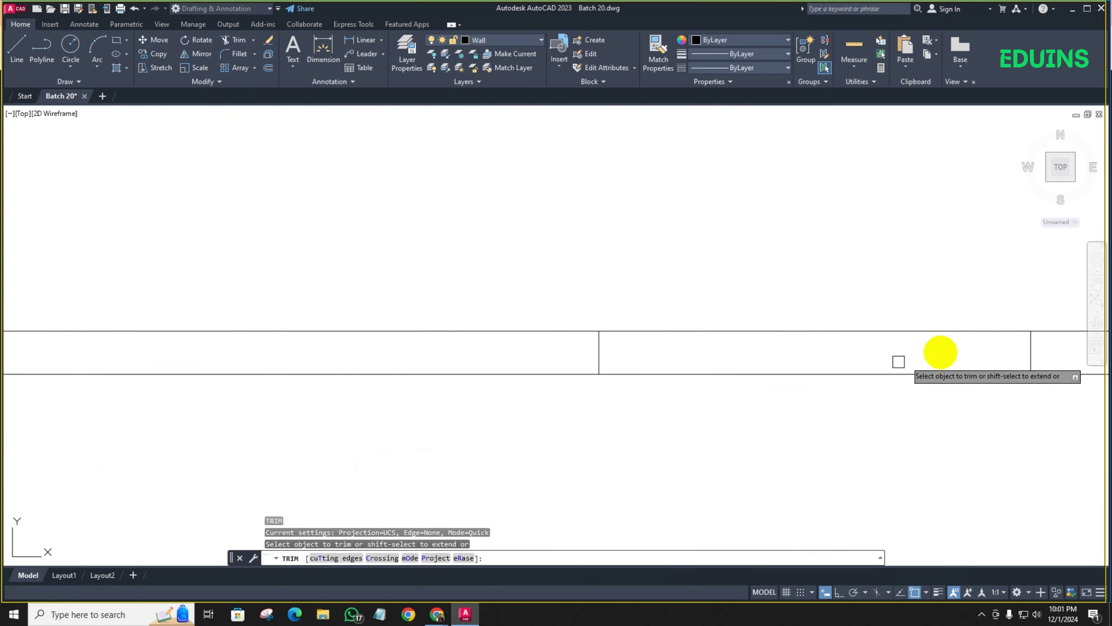
scroll(973, 351, "down", 2)
middle_click_drag(973, 350, 841, 353)
scroll(851, 355, "up", 3)
left_click(852, 355)
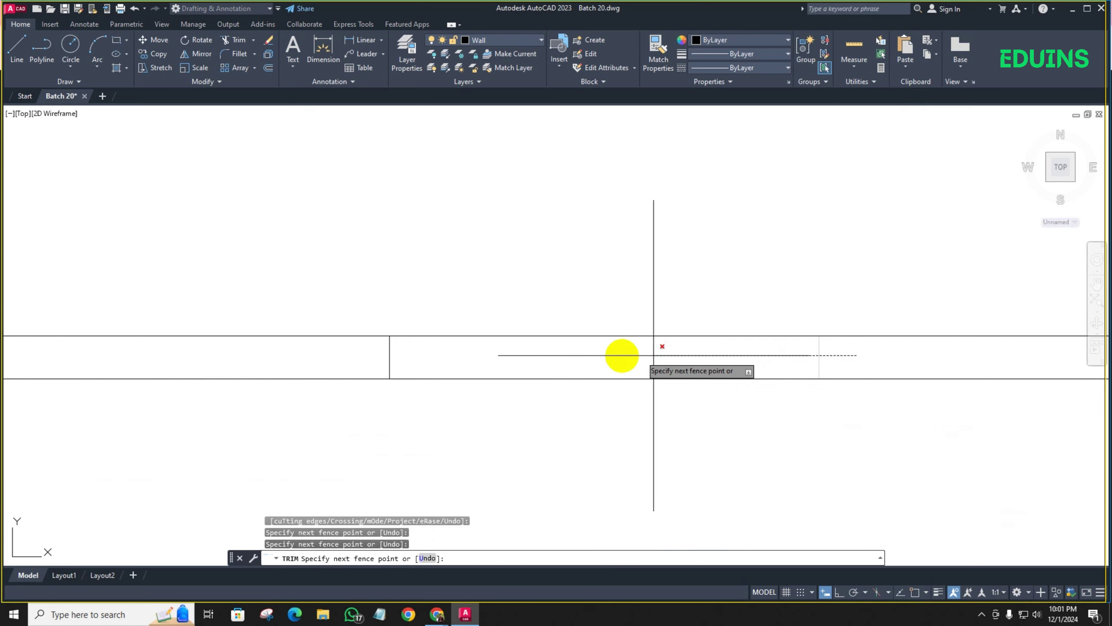
scroll(621, 355, "down", 10)
middle_click_drag(435, 398, 487, 410)
scroll(487, 410, "up", 8)
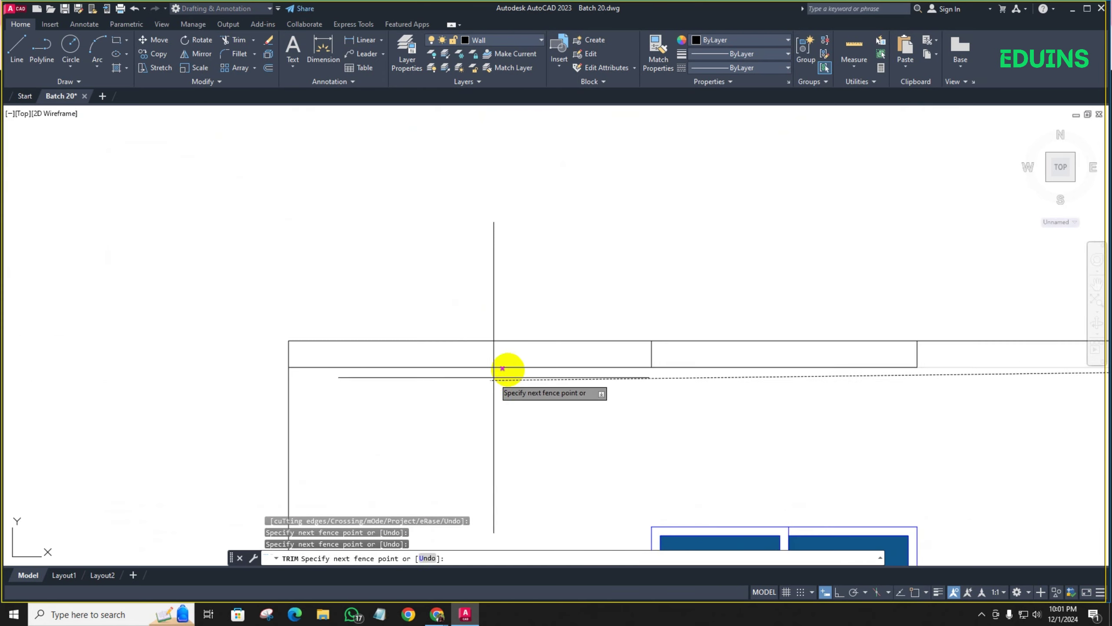
key("Return")
scroll(513, 356, "down", 7)
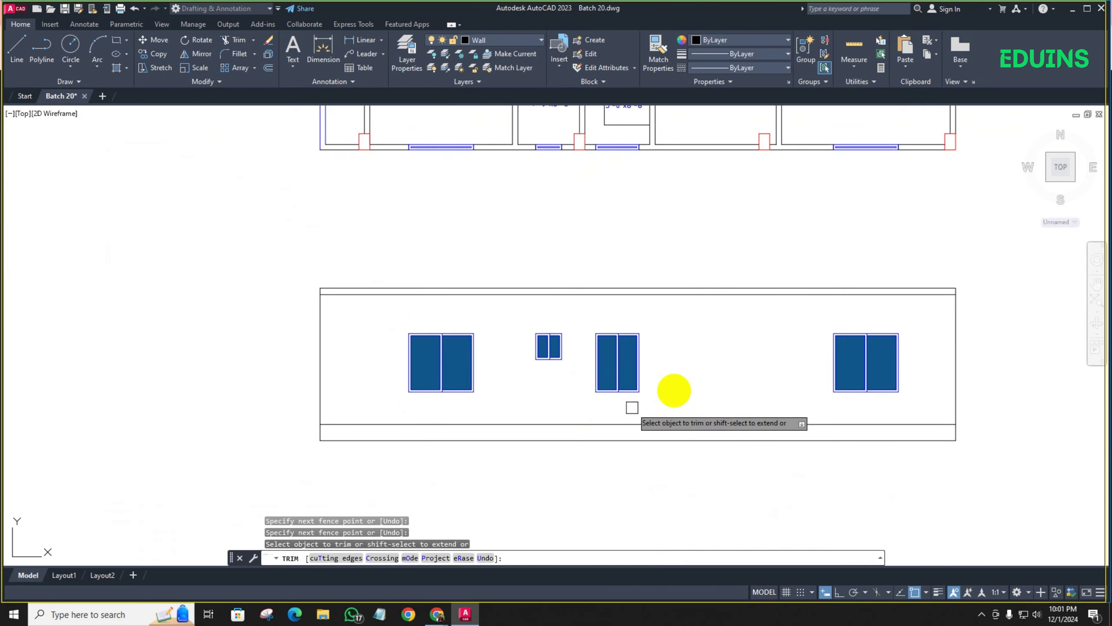
key("Escape")
scroll(539, 314, "down", 2)
scroll(539, 314, "down", 8)
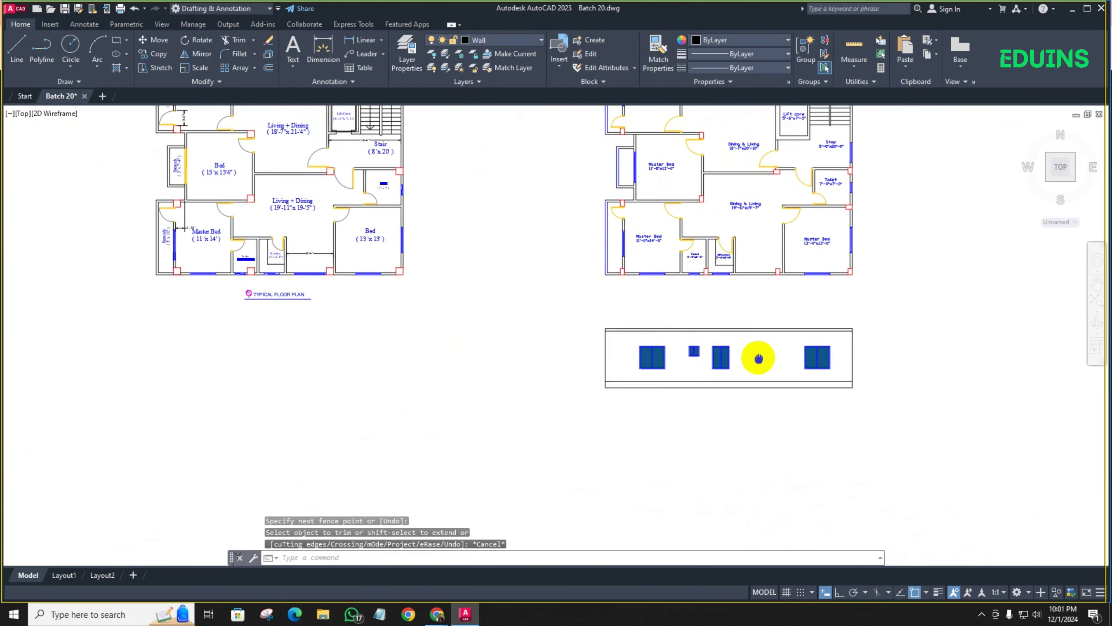
Hatch the elevation's wall area around the windows with the AR-BRSTD brick pattern in colour 205,105,40
scroll(323, 320, "up", 10)
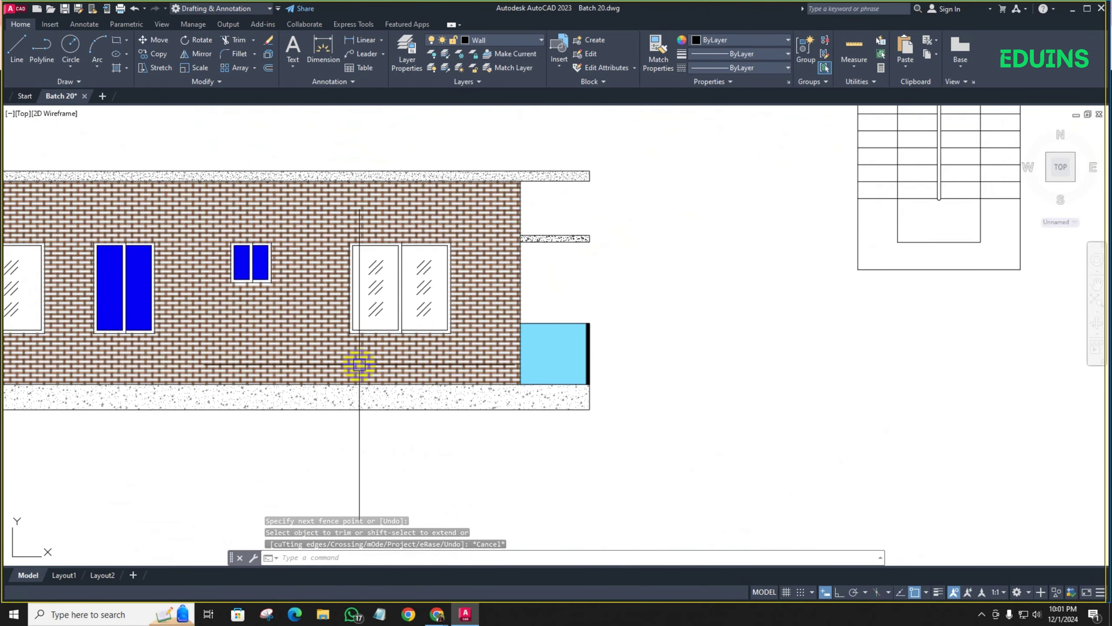
scroll(359, 360, "down", 6)
middle_click_drag(665, 402, 416, 351)
scroll(415, 350, "down", 2)
scroll(797, 351, "up", 9)
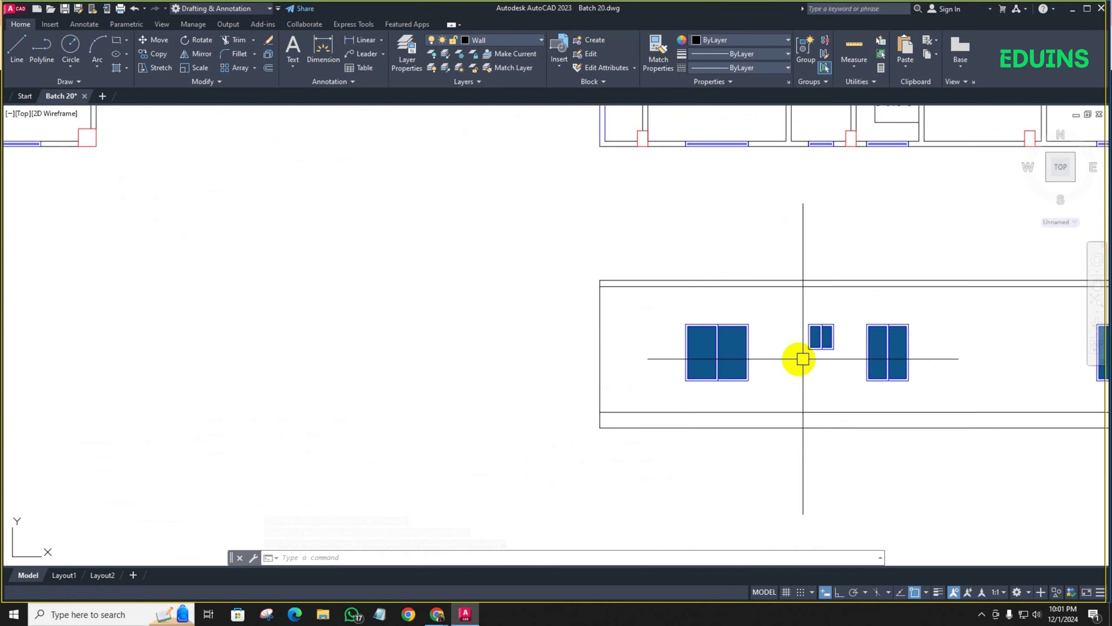
middle_click_drag(799, 357, 496, 372)
scroll(568, 372, "up", 4)
type("h")
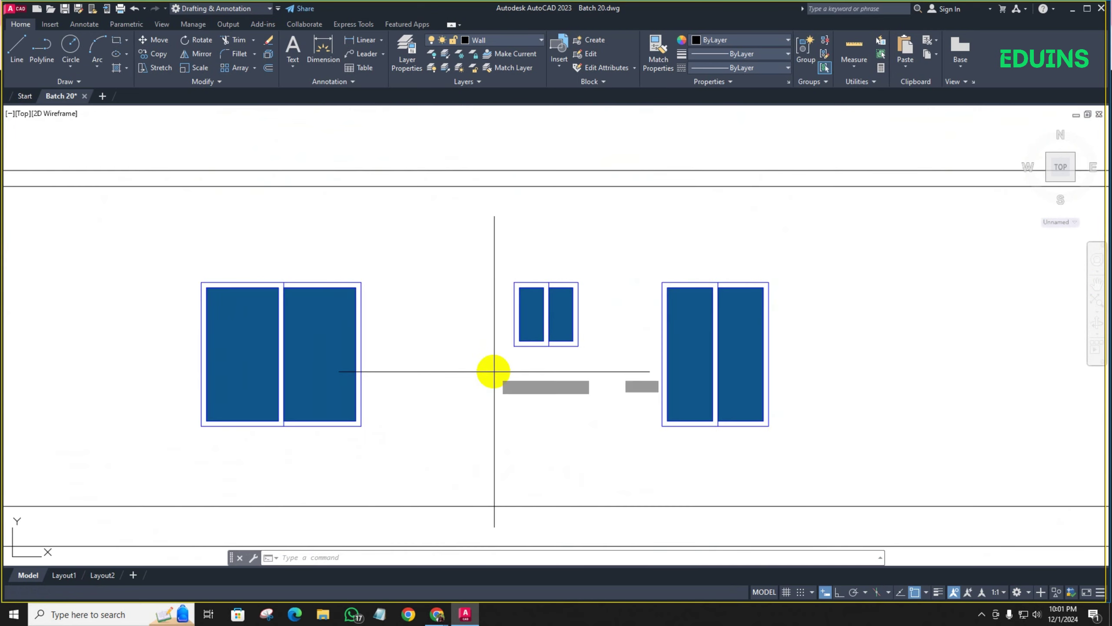
key("Return")
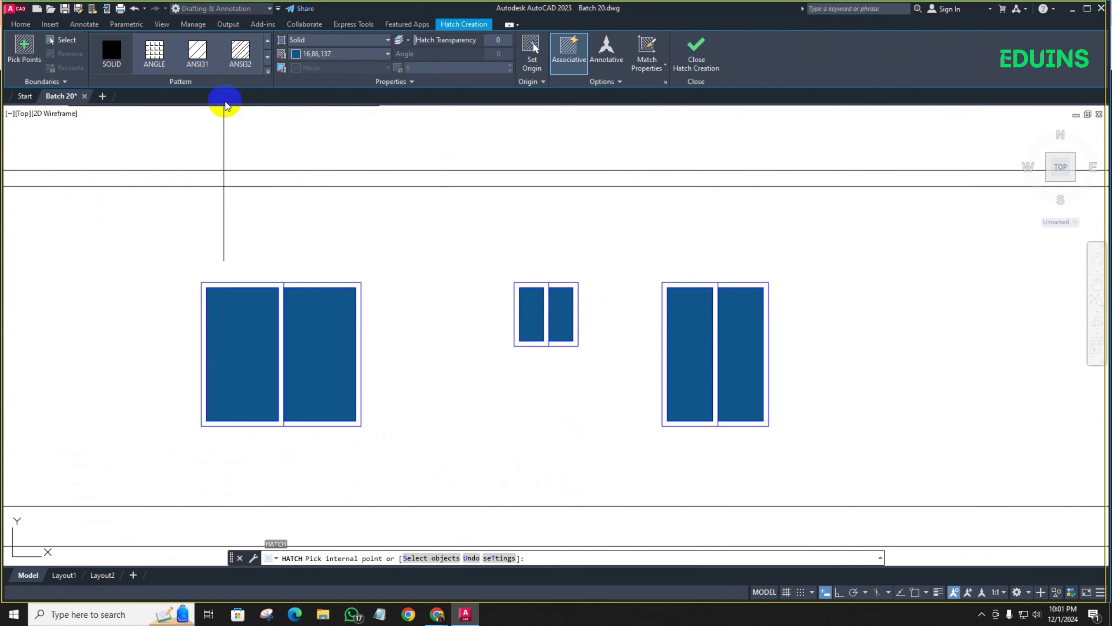
left_click(268, 72)
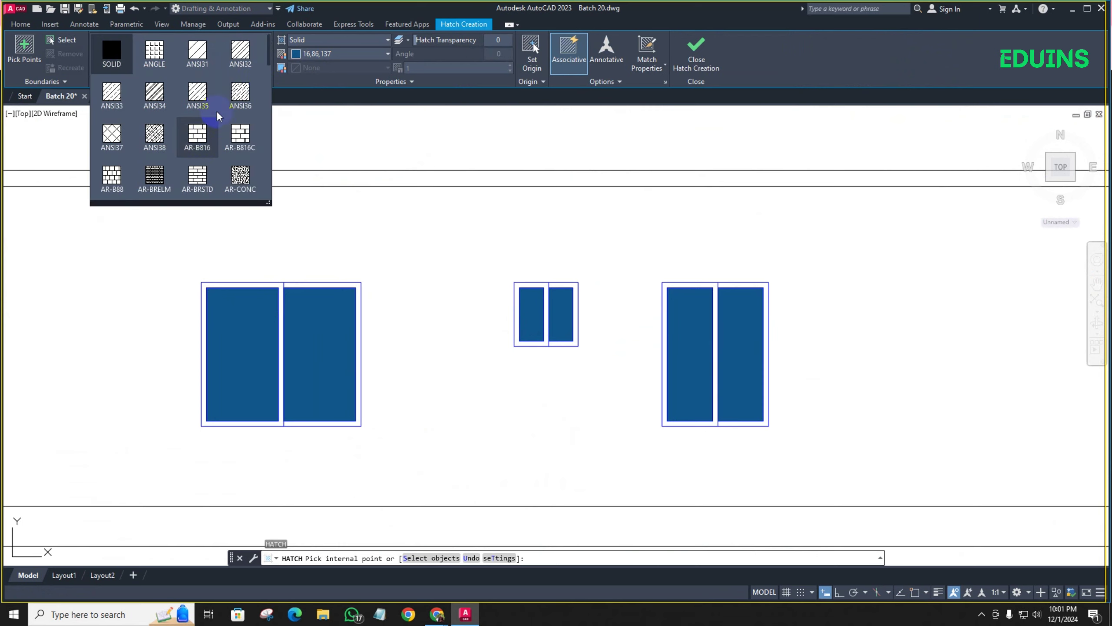
left_click(198, 175)
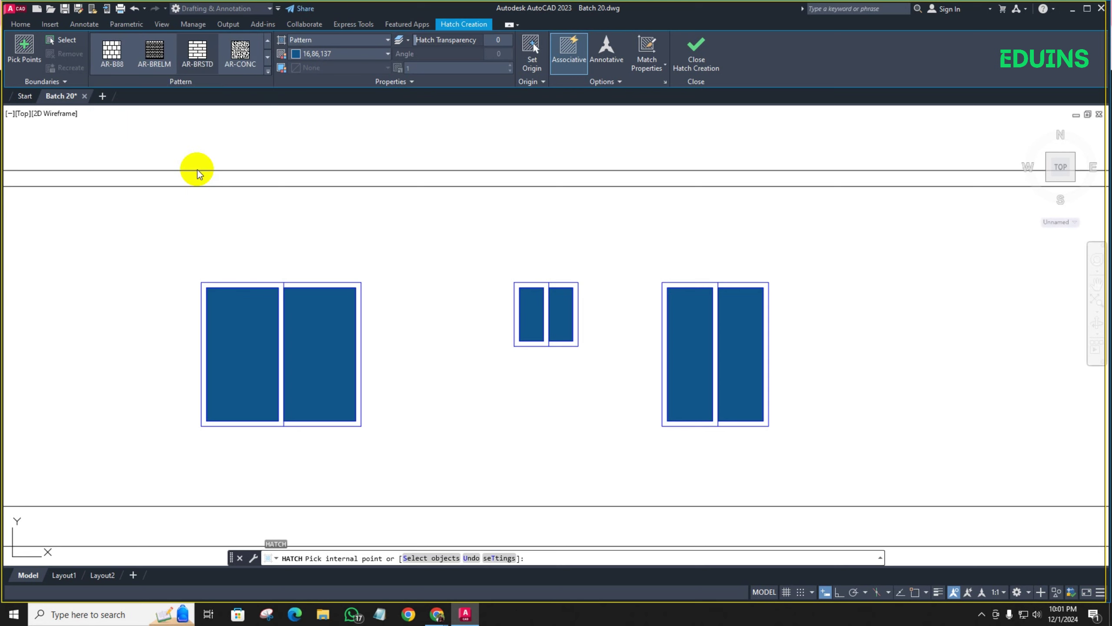
left_click(317, 53)
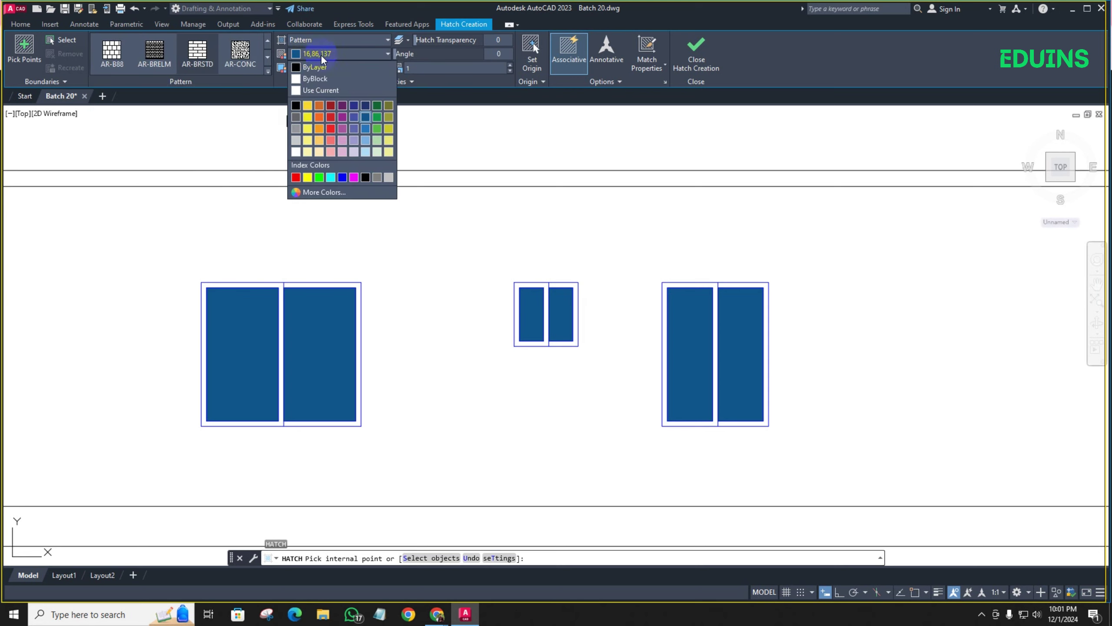
left_click(320, 106)
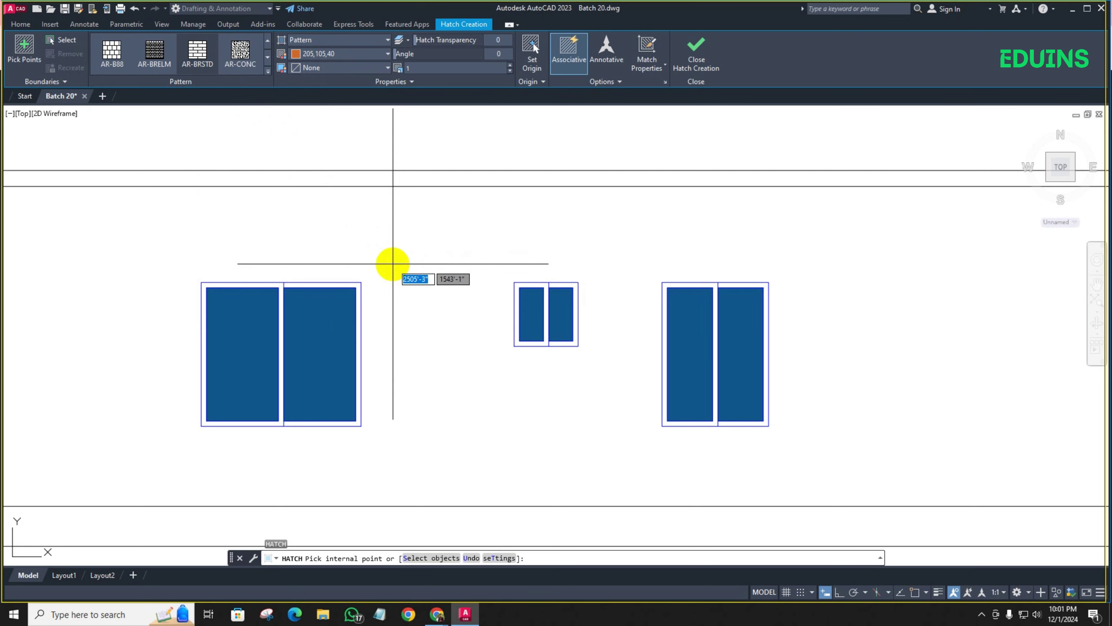
left_click(392, 263)
scroll(393, 263, "down", 2)
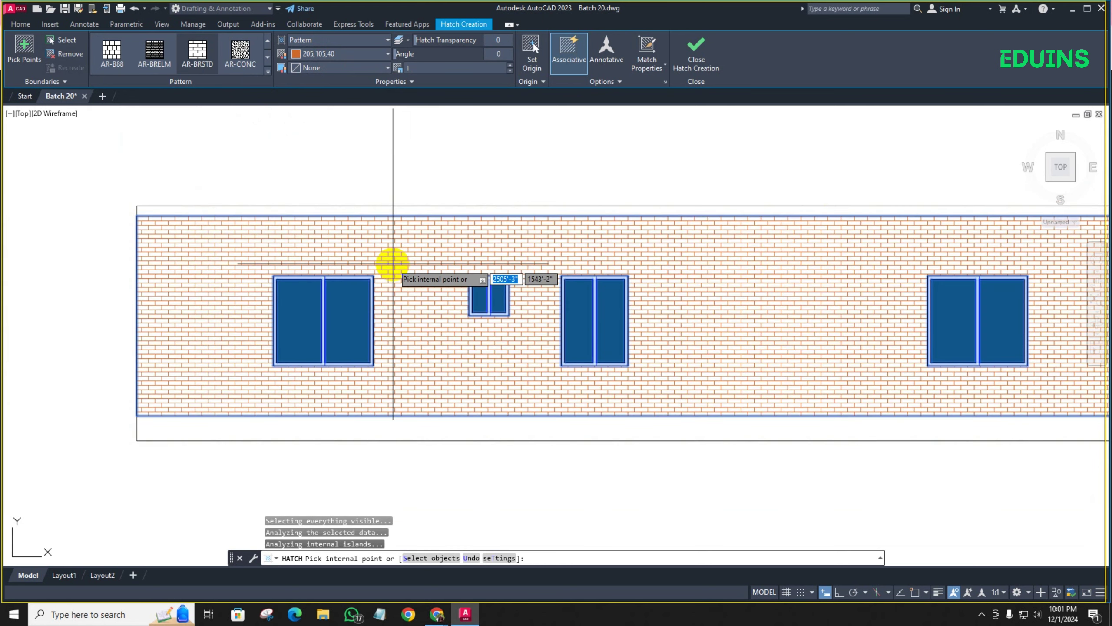
left_click(392, 263)
scroll(186, 237, "down", 5)
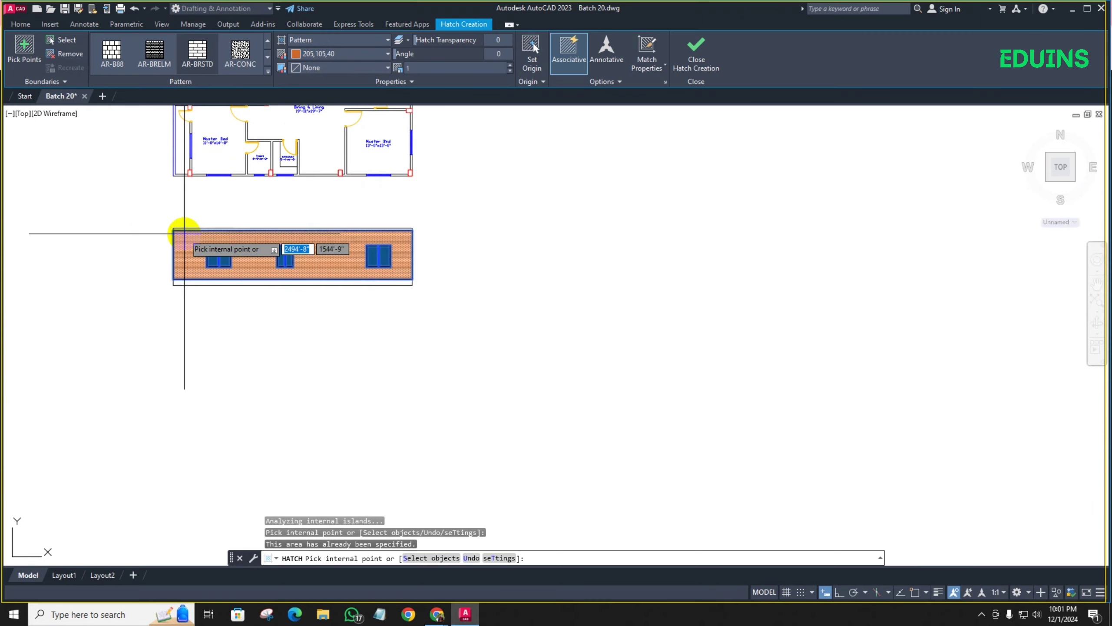
key("Escape")
Examine the brick hatch around the elevation's windows and its pattern properties
scroll(305, 219, "up", 10)
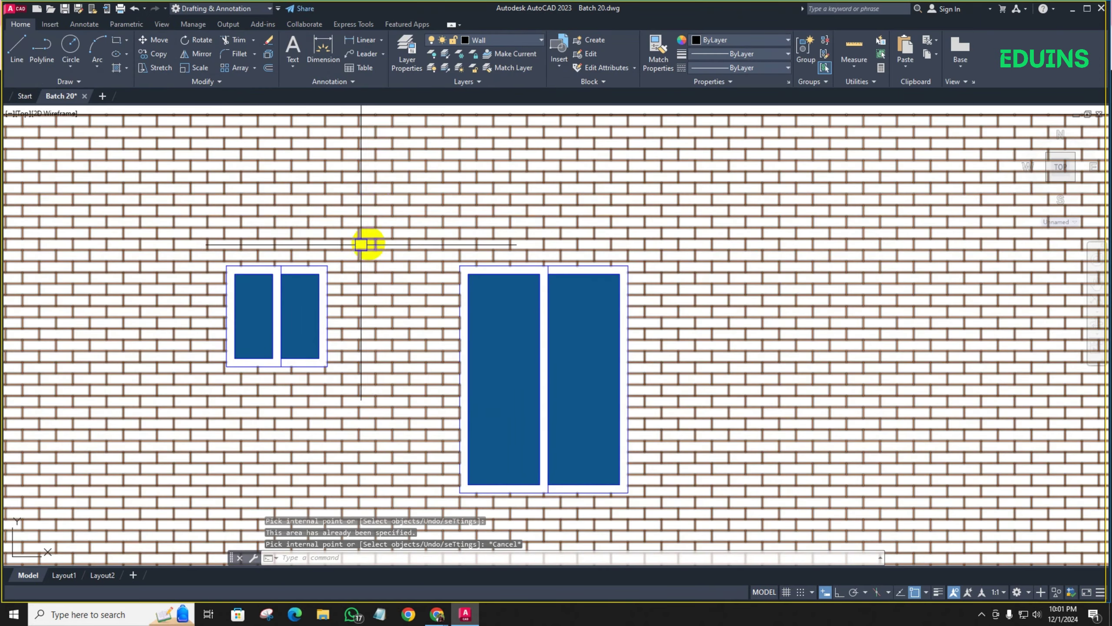
left_click(314, 214)
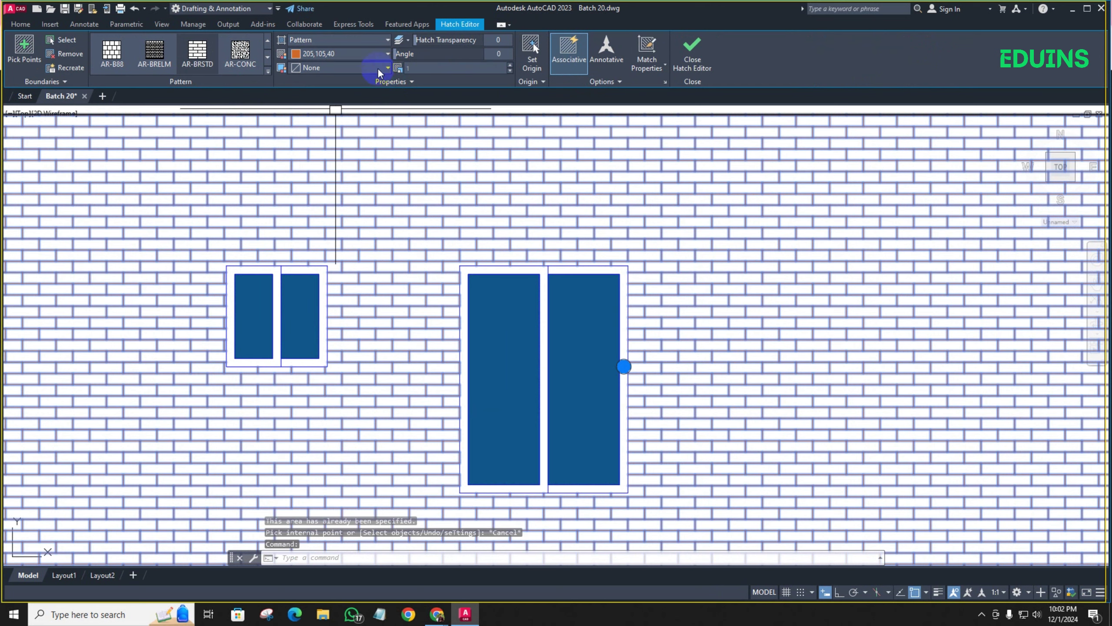
scroll(268, 173, "down", 4)
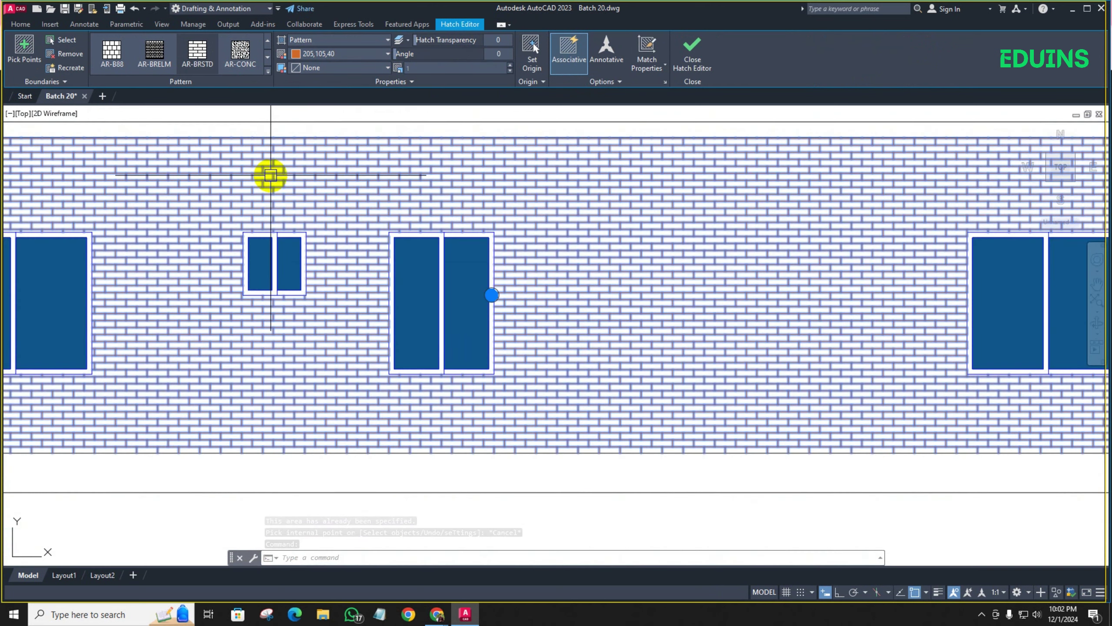
scroll(317, 192, "down", 2)
key("Escape")
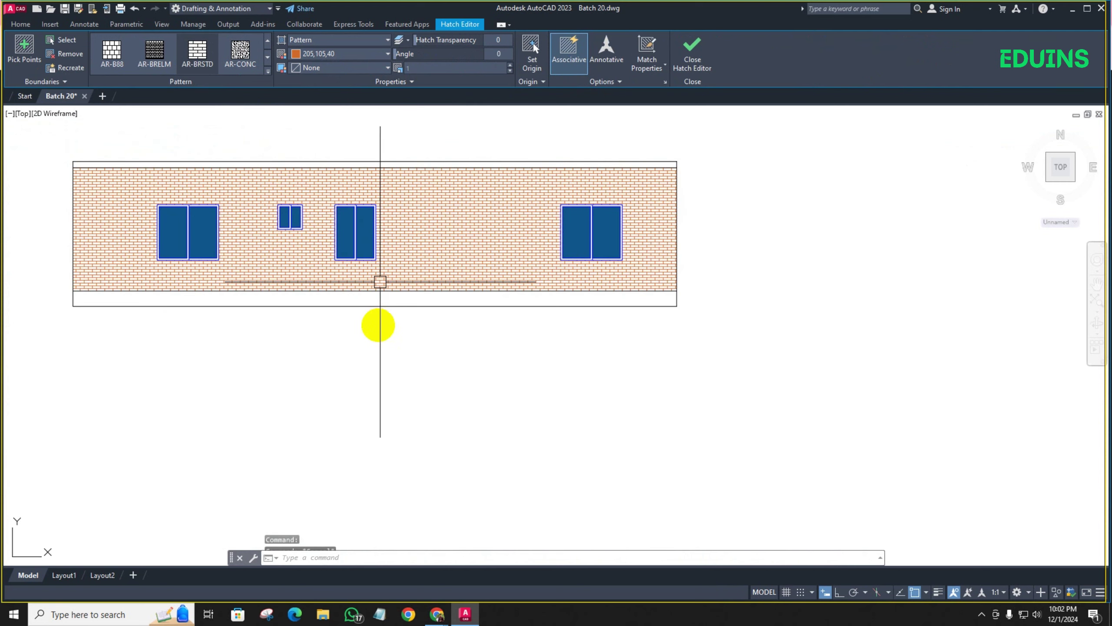
Hatch the elevation's base band with the AR-CONC pattern in colour 99,100,102
middle_click_drag(253, 322, 340, 322)
scroll(338, 313, "up", 4)
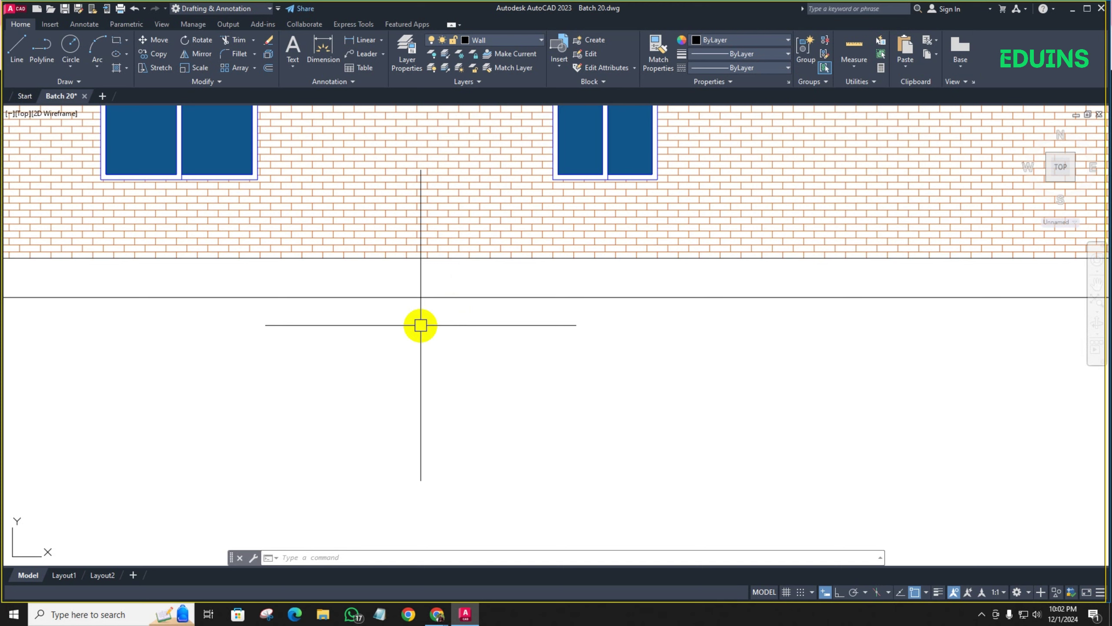
key("Return")
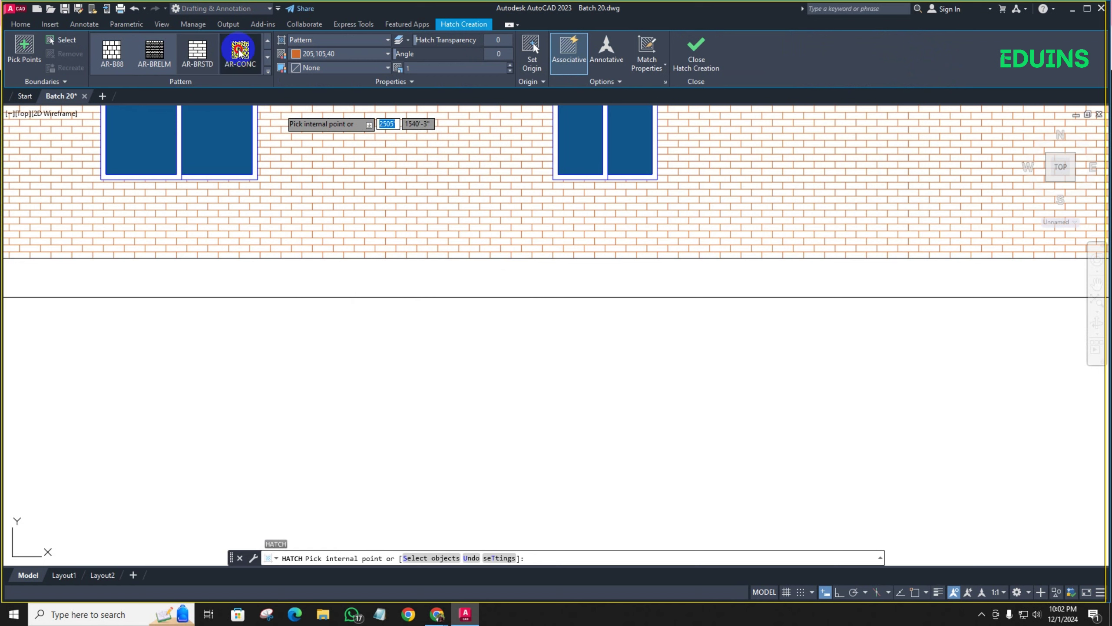
left_click(399, 289)
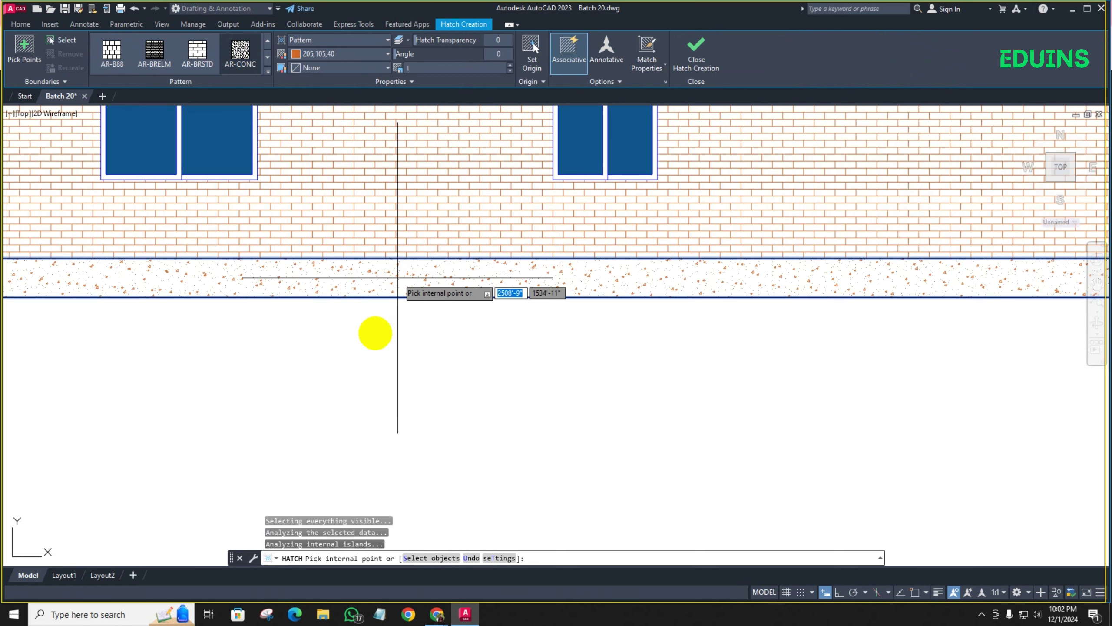
left_click(321, 56)
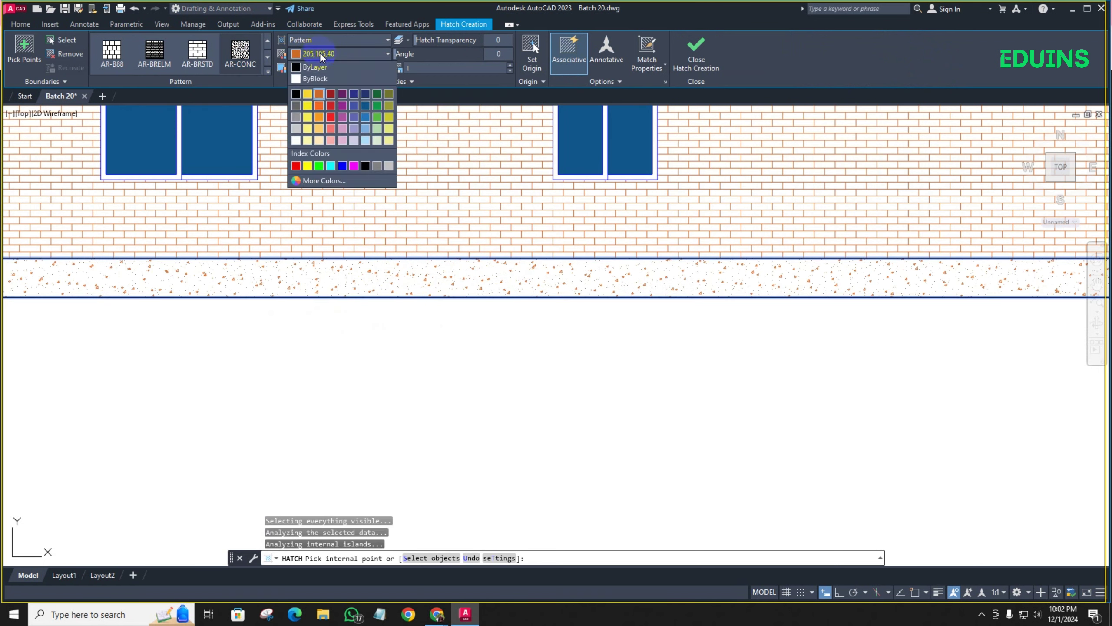
scroll(342, 341, "down", 5)
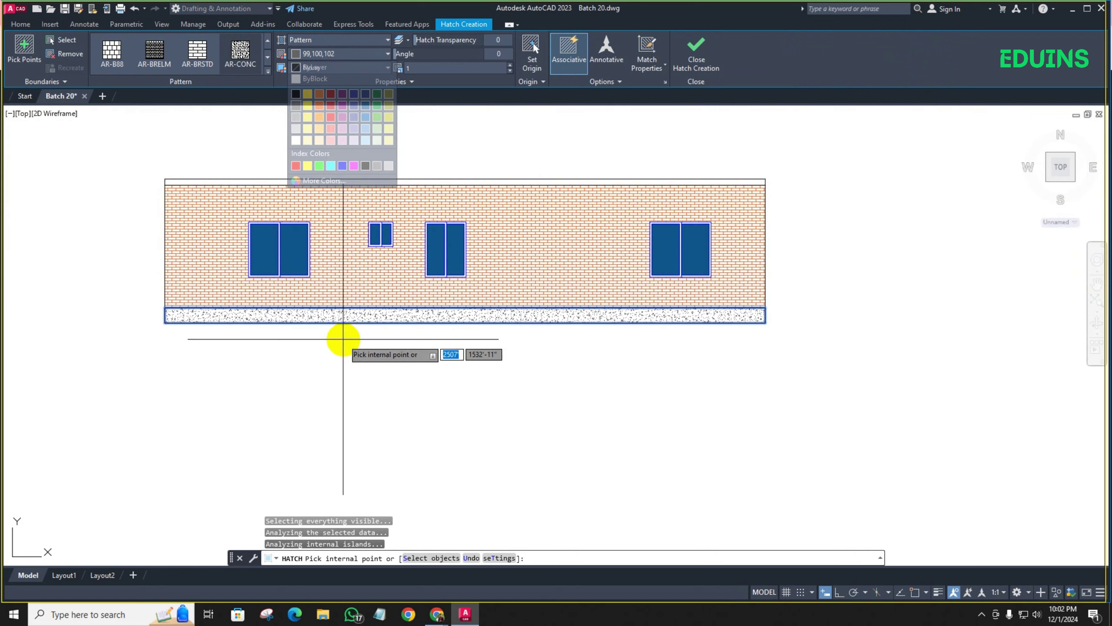
middle_click_drag(342, 340, 311, 435)
key("Escape")
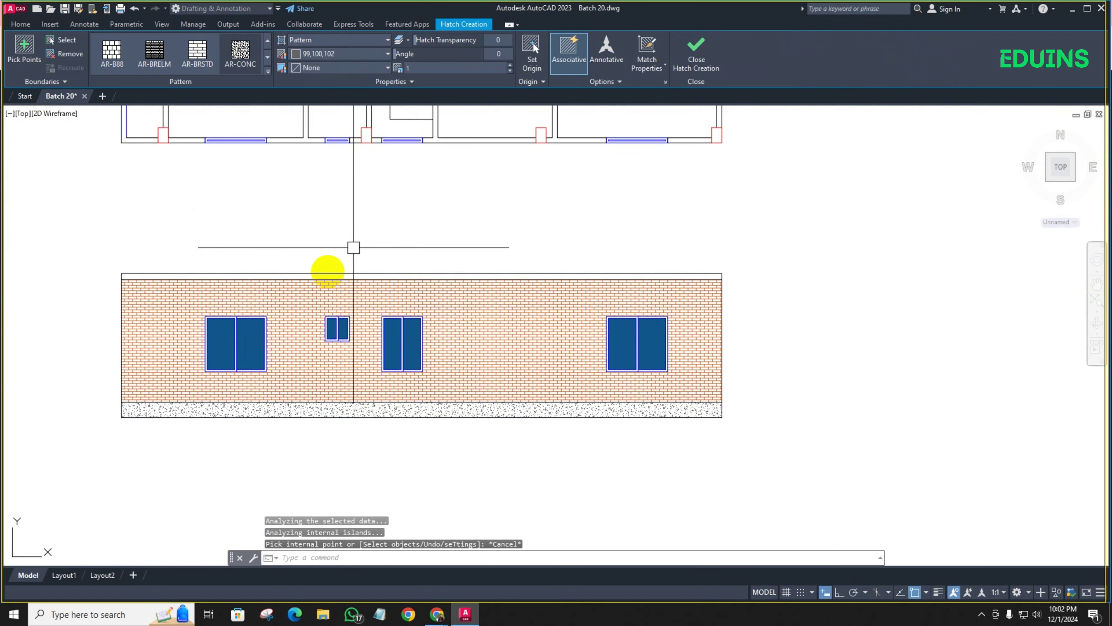
Hatch the 6" band along the elevation's top with the same grey AR-CONC concrete pattern
scroll(330, 278, "up", 3)
key("Return")
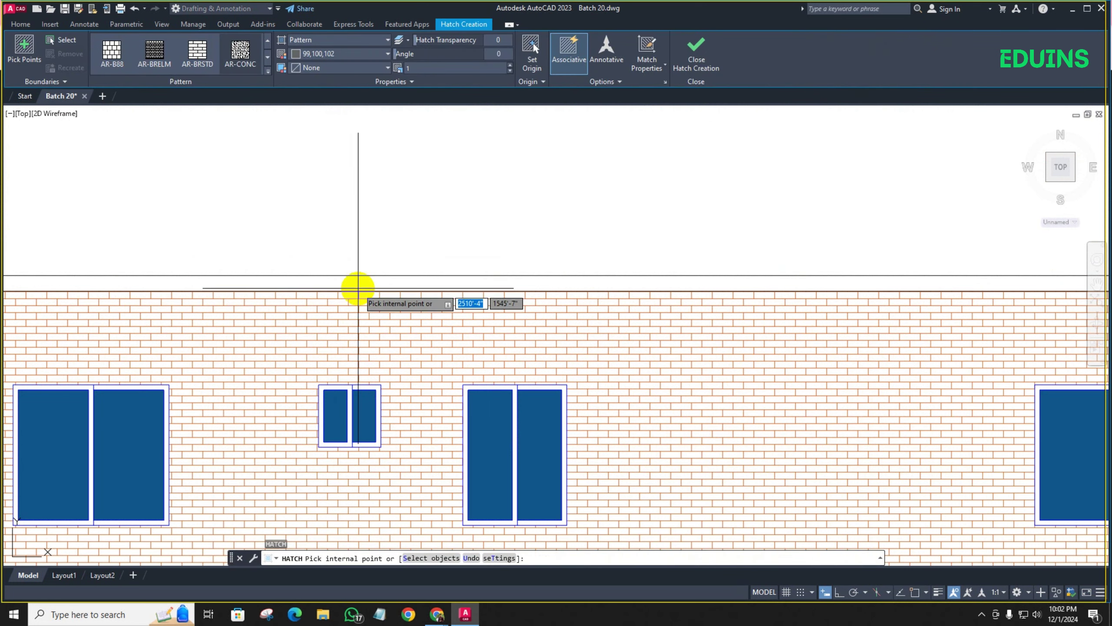
left_click(358, 283)
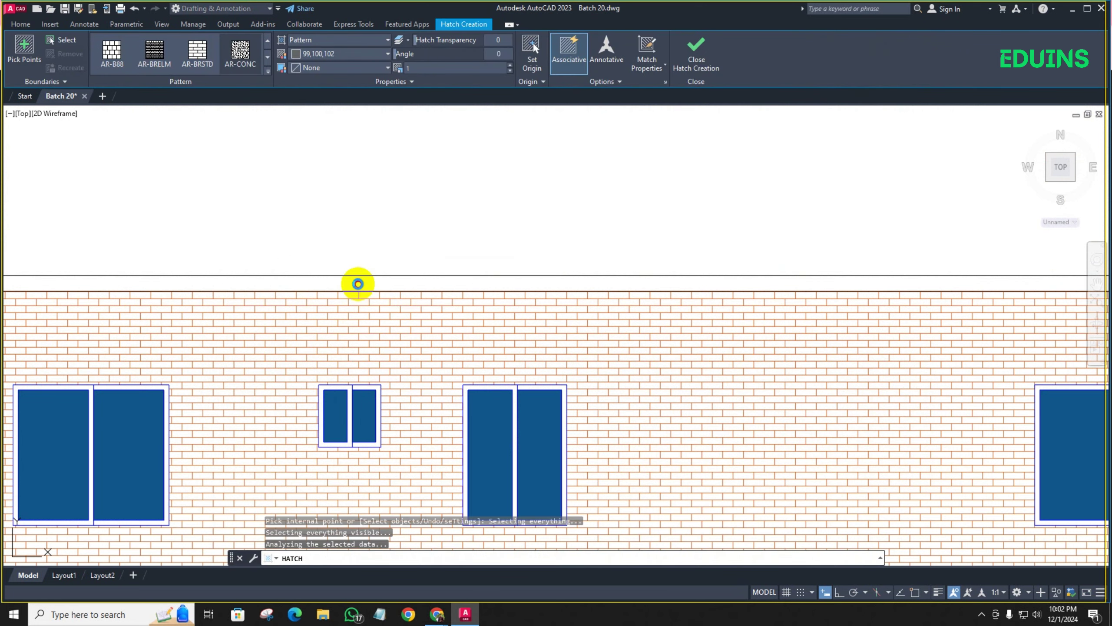
scroll(366, 263, "down", 3)
key("Escape")
scroll(376, 238, "down", 6)
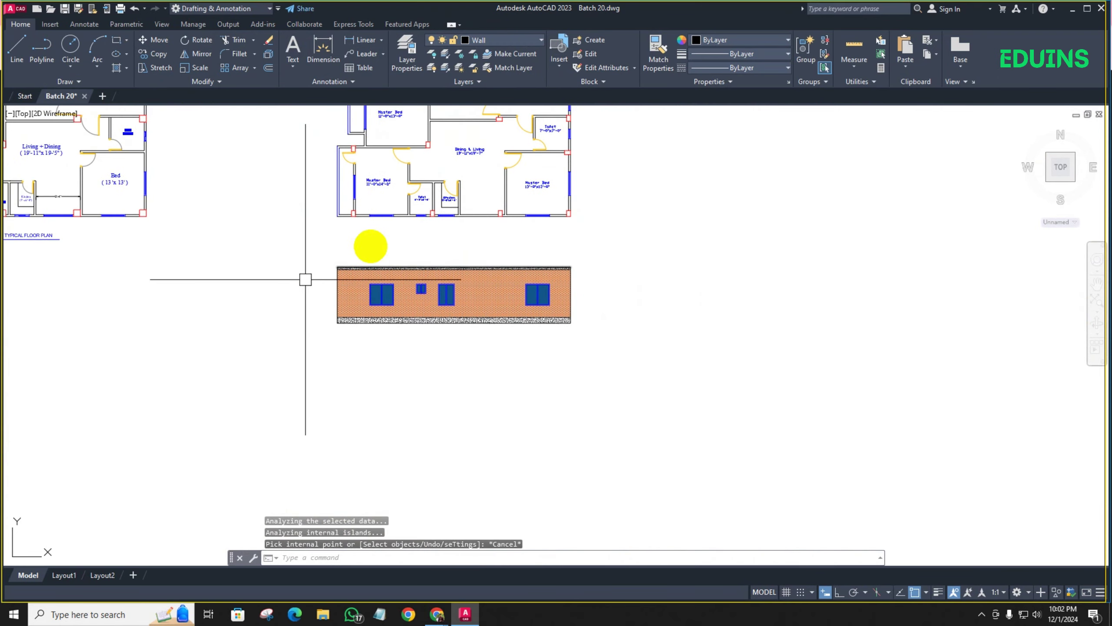
Compare the floor plan and its hatched elevation with the finished reference elevation and its raised stair room
middle_click_drag(347, 242, 357, 372)
scroll(315, 330, "down", 4)
scroll(434, 209, "up", 4)
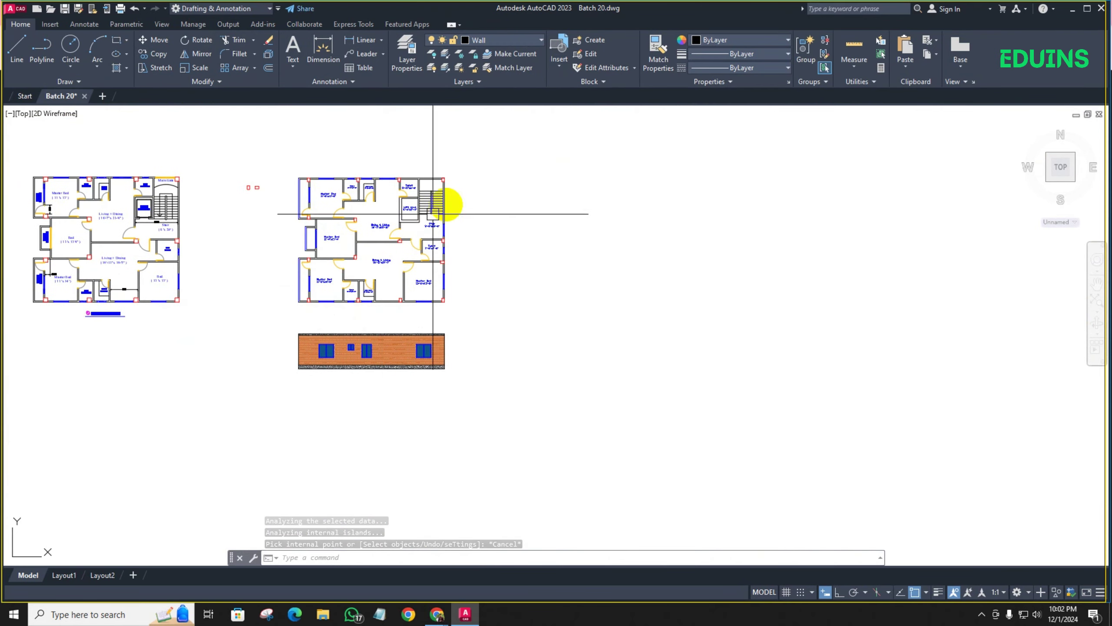
scroll(428, 219, "down", 2)
scroll(451, 309, "up", 4)
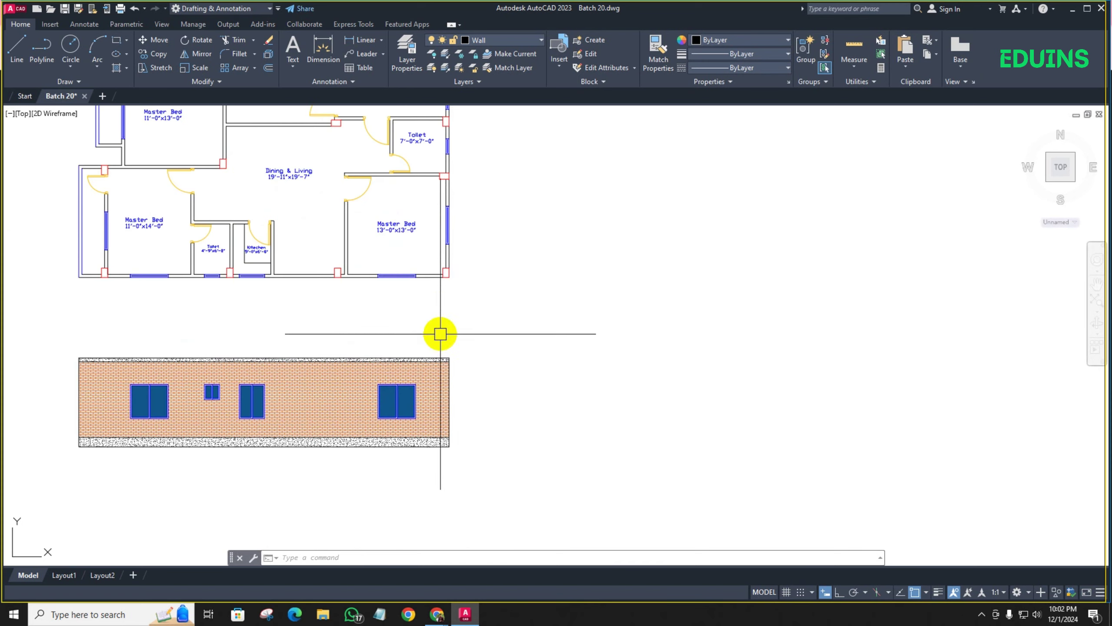
scroll(439, 330, "up", 3)
scroll(444, 342, "down", 3)
middle_click_drag(445, 351, 359, 330)
scroll(458, 362, "down", 3)
scroll(348, 256, "up", 4)
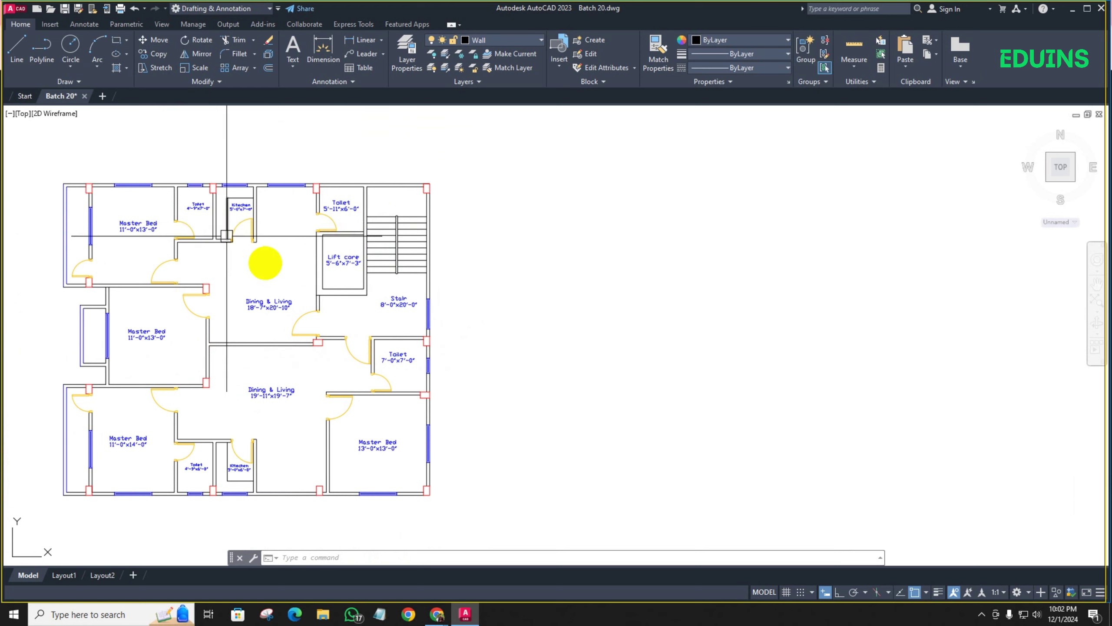
scroll(328, 264, "down", 2)
mouse_move(325, 386)
middle_mouse_down()
mouse_move(296, 343)
mouse_move(641, 283)
middle_mouse_up()
scroll(298, 326, "down", 4)
scroll(251, 281, "down", 4)
scroll(124, 278, "up", 8)
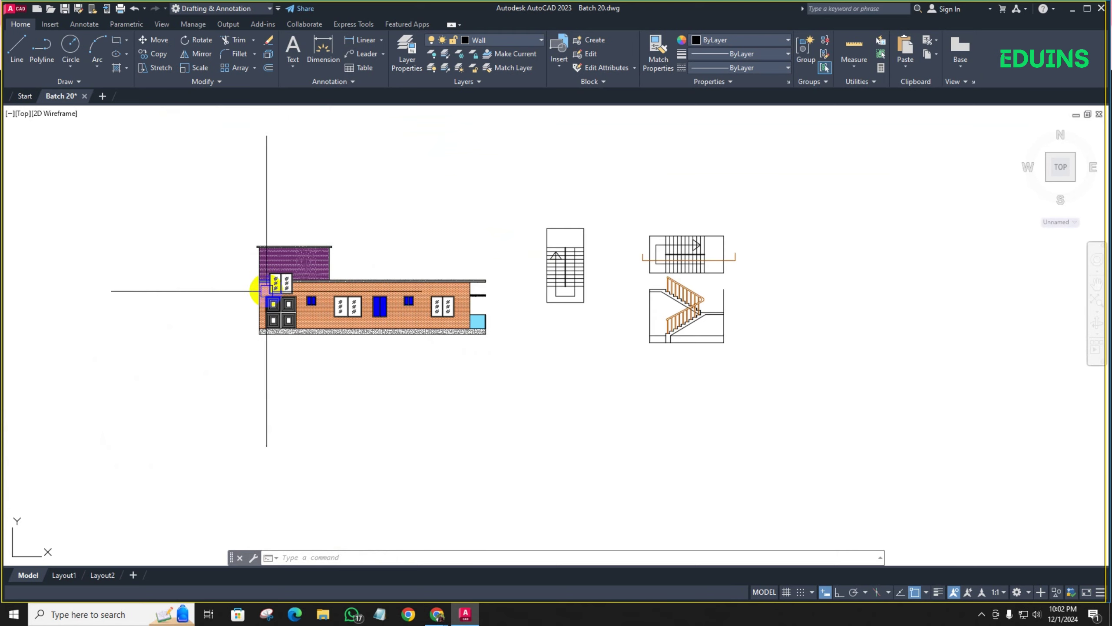
scroll(266, 290, "up", 2)
scroll(420, 281, "down", 5)
middle_click_drag(479, 280, 100, 298)
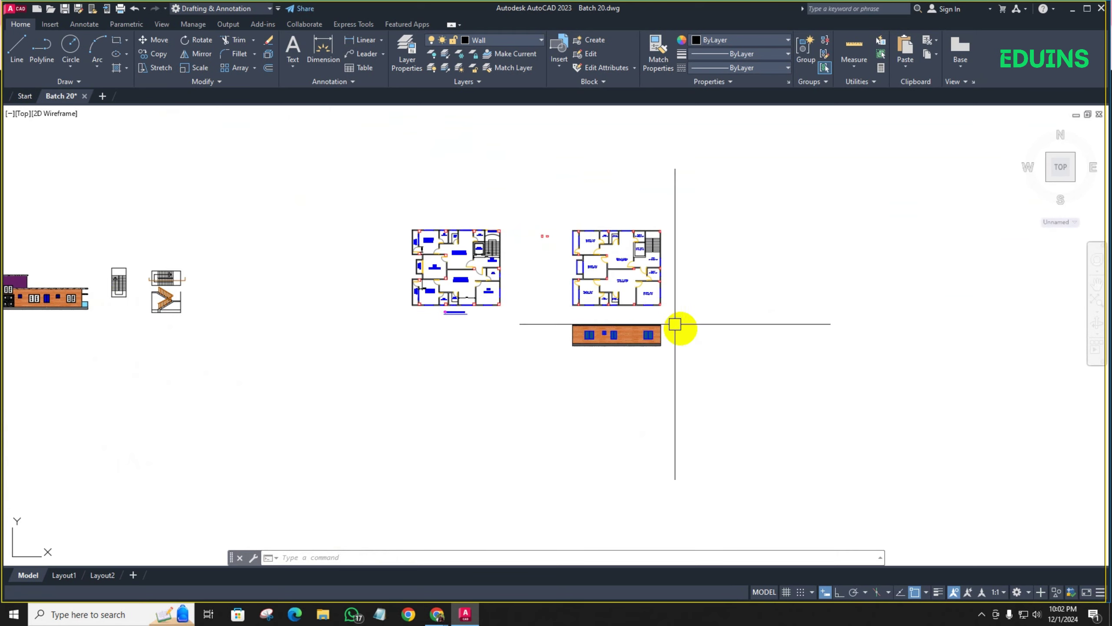
Examine the floor plan's stair and lift core area in relation to the elevation below it
scroll(675, 324, "up", 6)
middle_click_drag(516, 285, 337, 343)
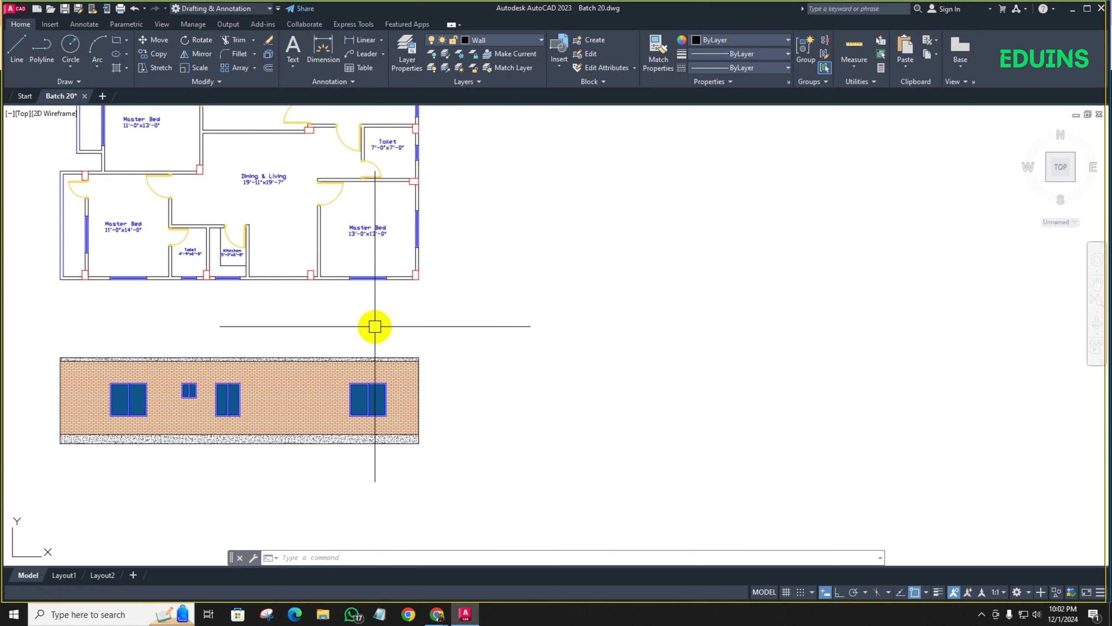
scroll(374, 326, "down", 2)
middle_click_drag(378, 322, 397, 367)
scroll(397, 368, "up", 2)
scroll(358, 205, "down", 2)
middle_click_drag(375, 212, 383, 299)
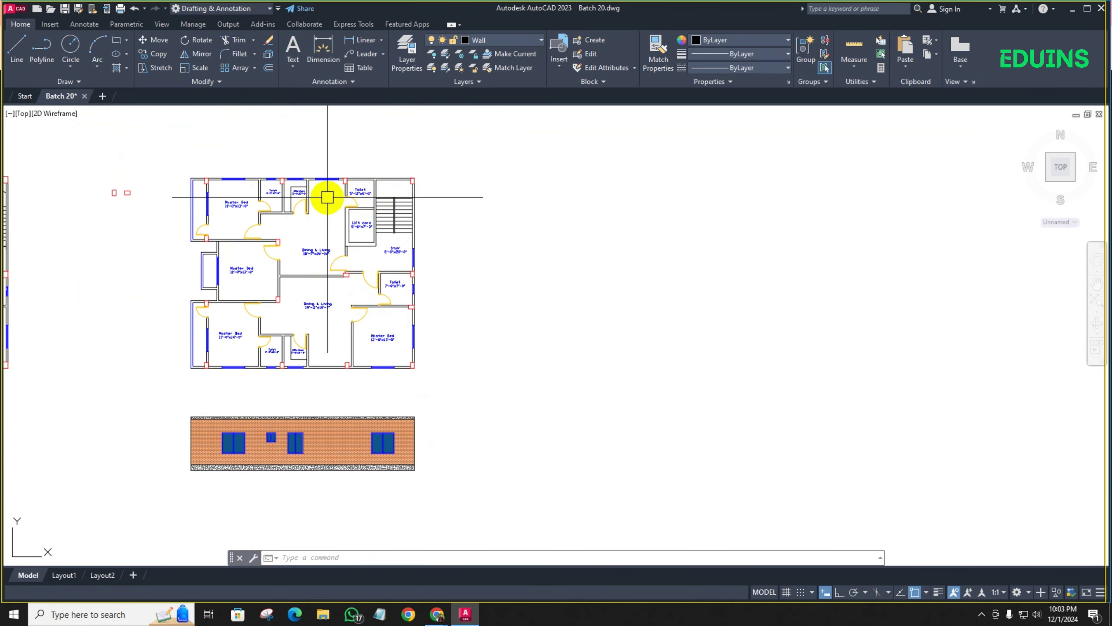
scroll(365, 240, "up", 4)
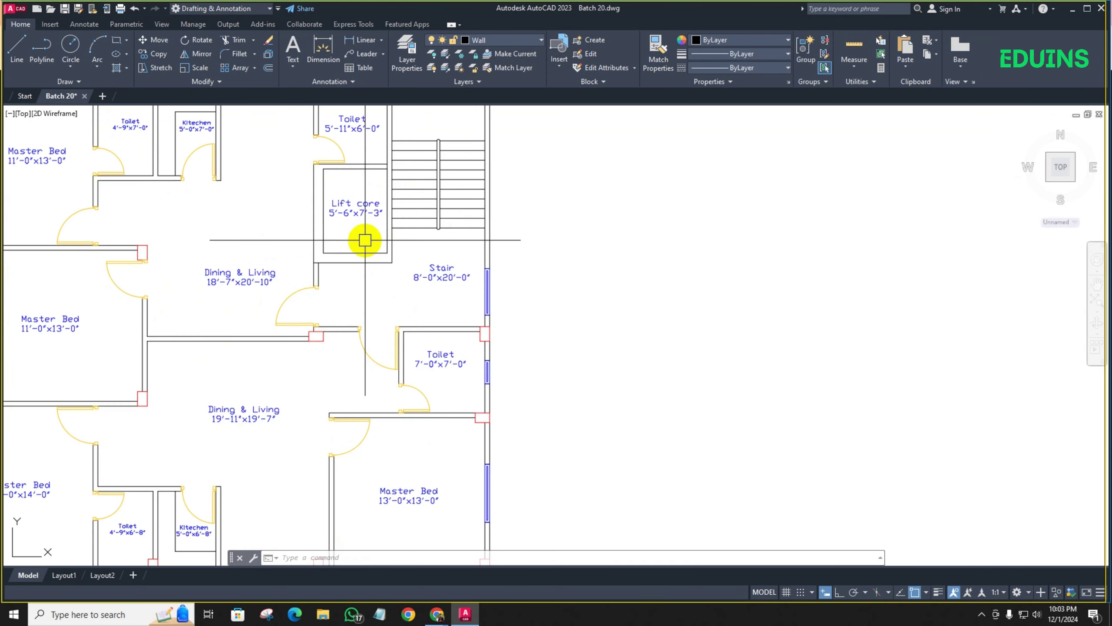
scroll(360, 229, "down", 4)
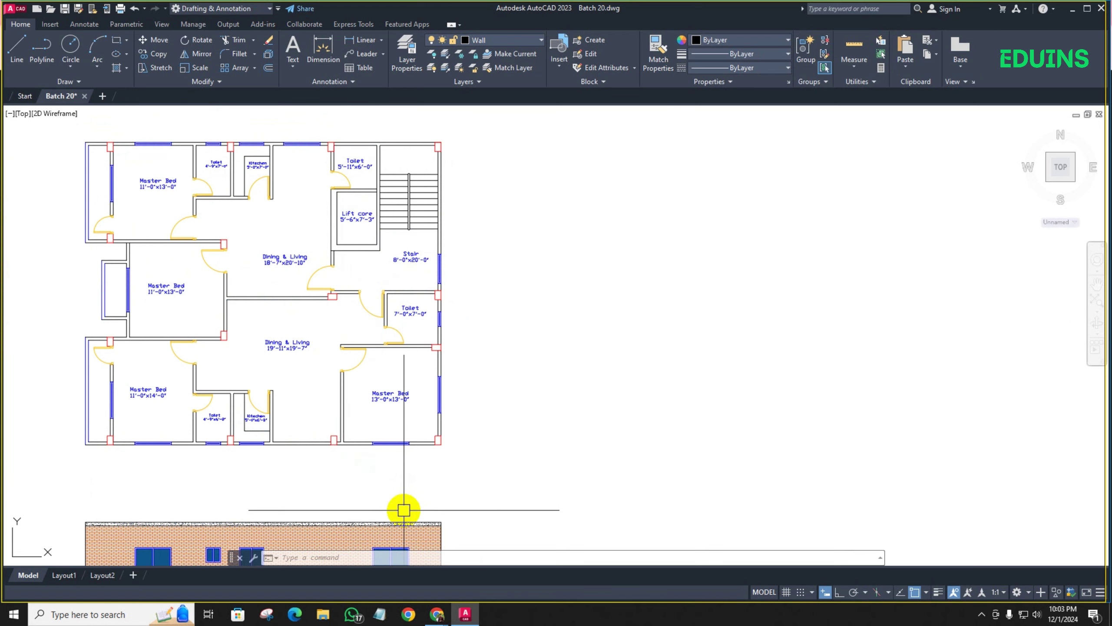
Offset the elevation's top edge line 8' upward into the gap beneath the floor plan
scroll(348, 397, "down", 2)
scroll(343, 409, "up", 4)
middle_click_drag(342, 415, 326, 328)
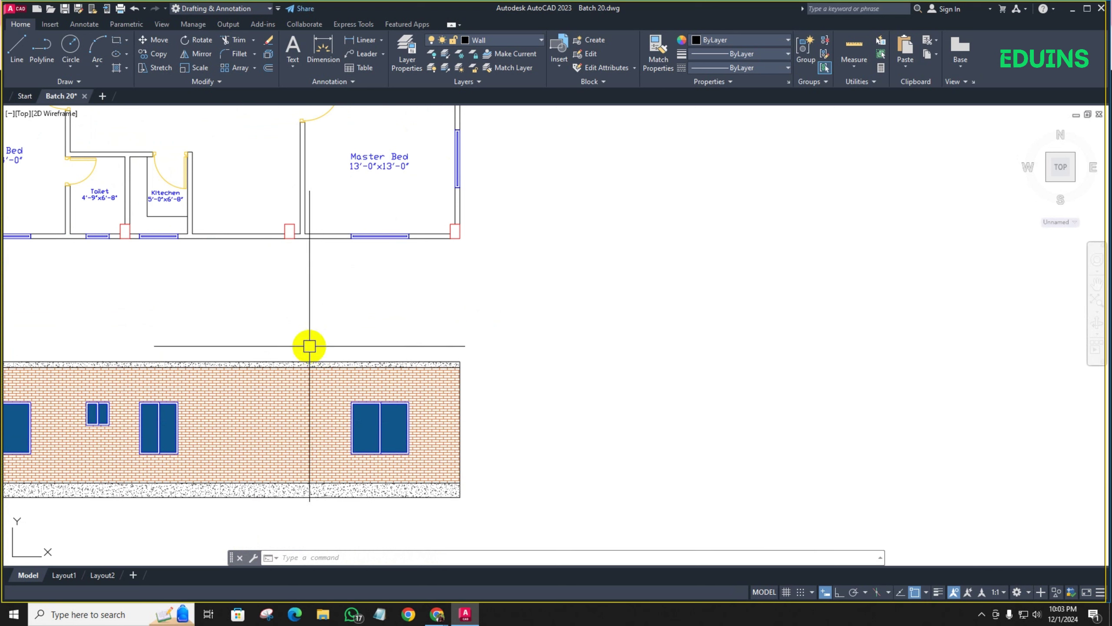
type("o")
key("Return")
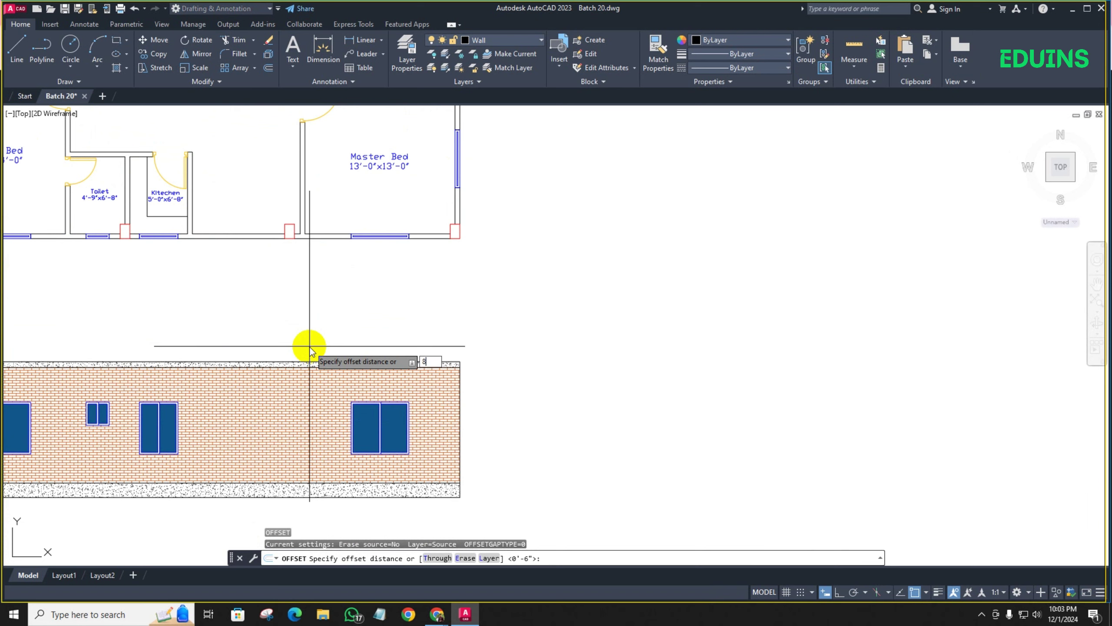
key("Return")
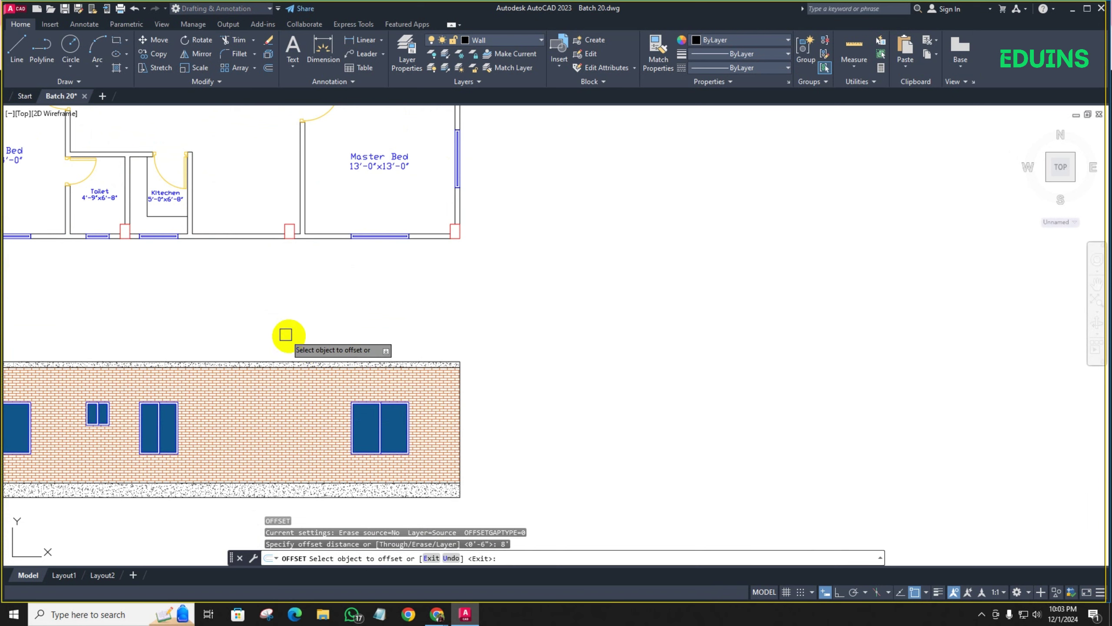
left_click(305, 362)
left_click(311, 298)
scroll(311, 298, "down", 5)
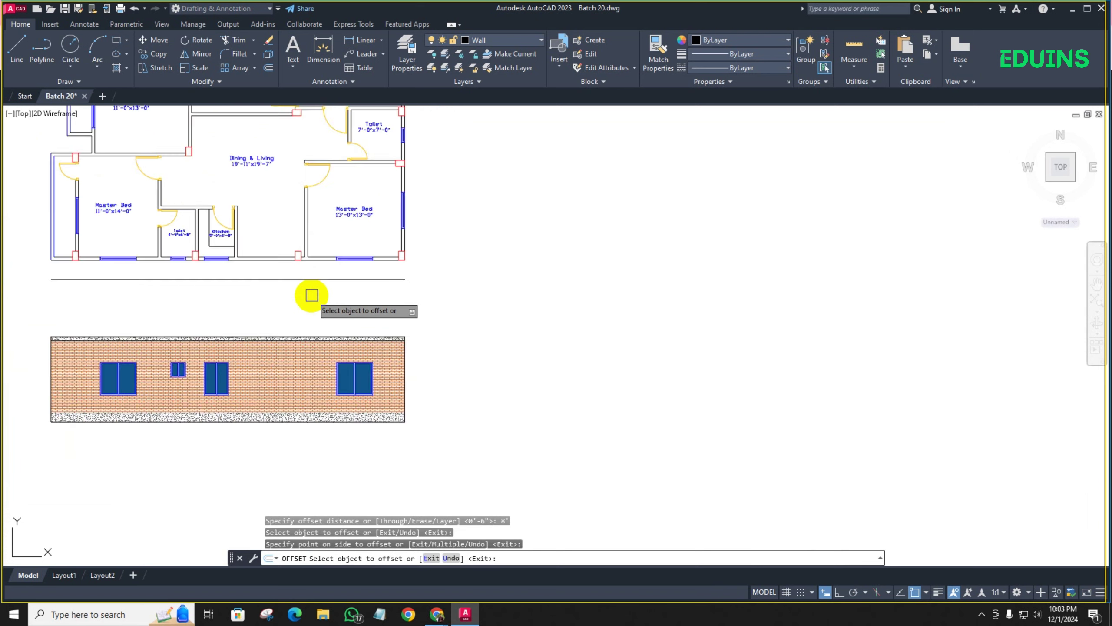
key("Return")
Draw vertical construction lines through the lift core's outer left wall face and the building's right outer wall
scroll(321, 204, "up", 5)
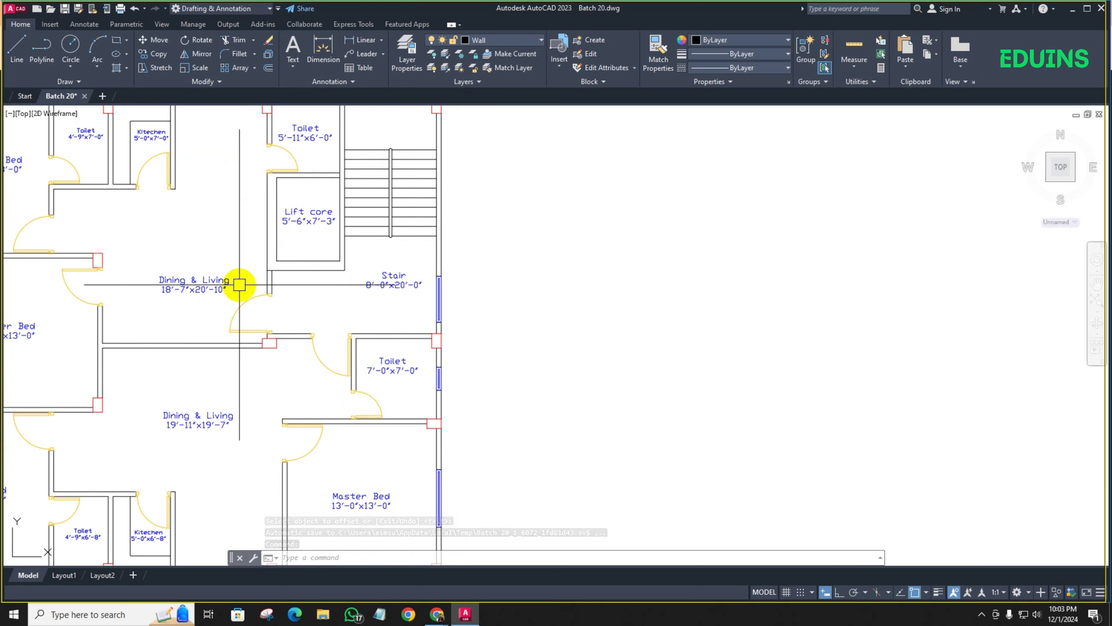
type("xl")
key("Return")
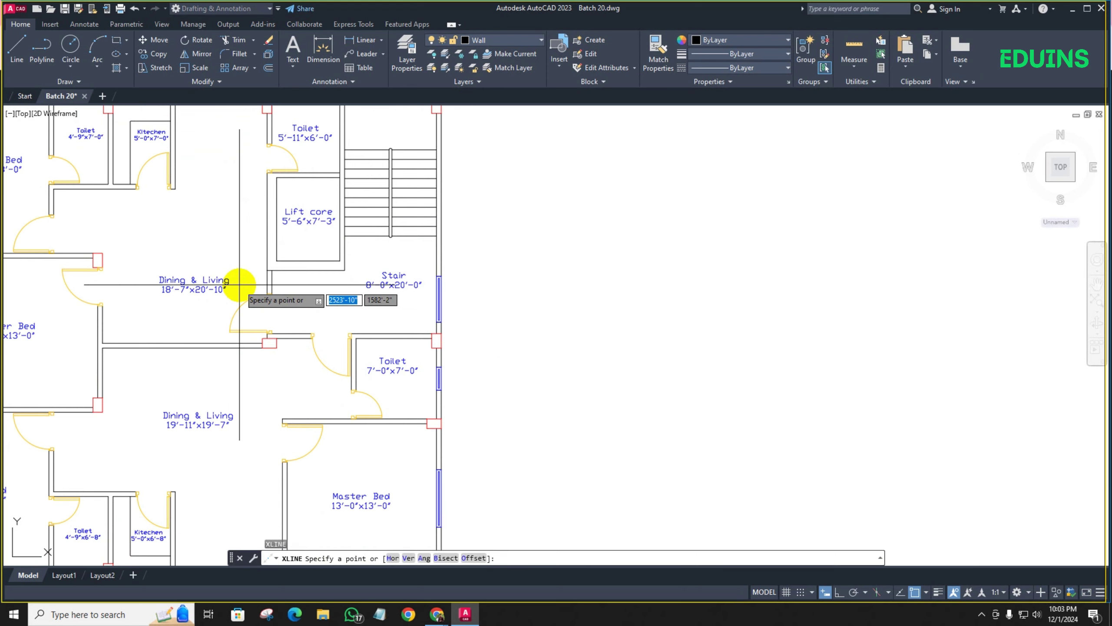
type("v")
key("Return")
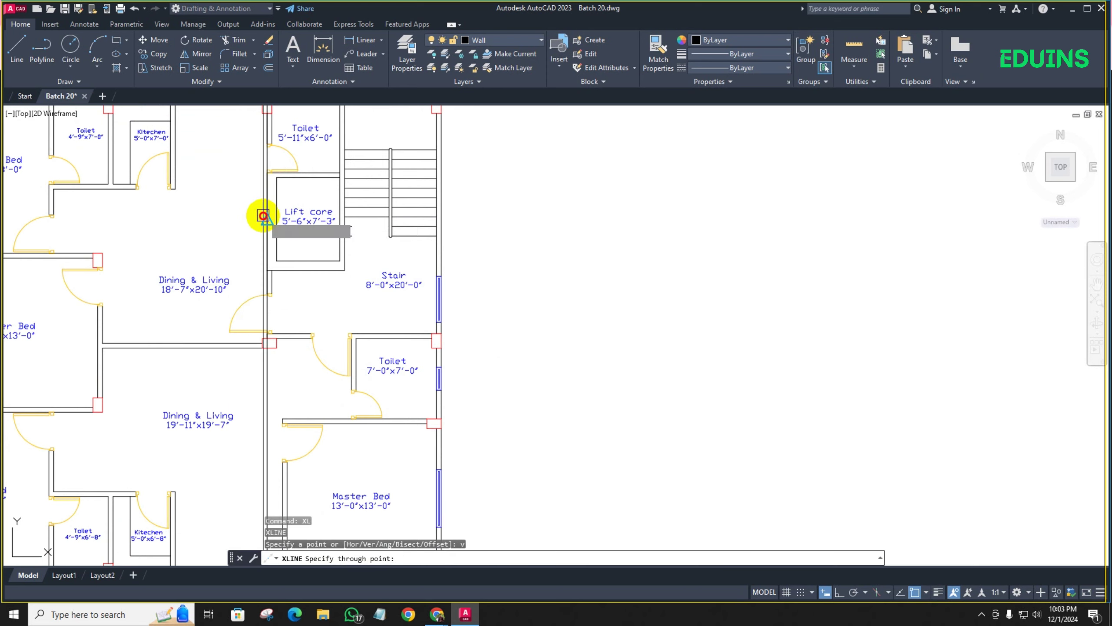
left_click(444, 218)
scroll(467, 268, "down", 5)
middle_click_drag(479, 273, 477, 192)
key("Return")
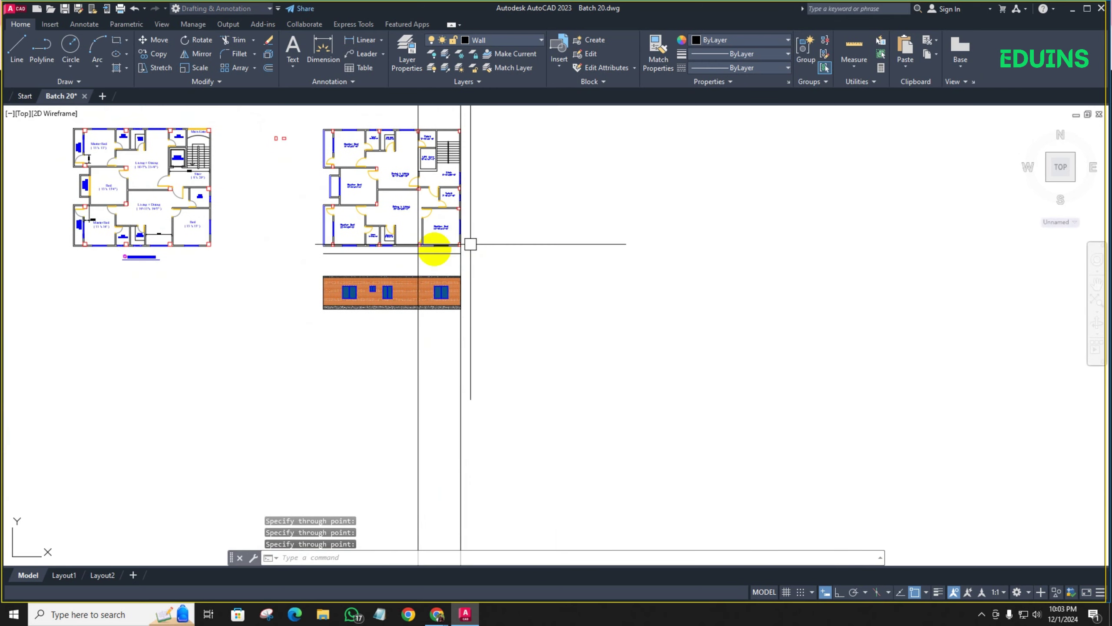
Trim both vertical construction lines just above the 8' offset line, between it and the floor plan
scroll(428, 256, "up", 5)
middle_click_drag(431, 293, 379, 323)
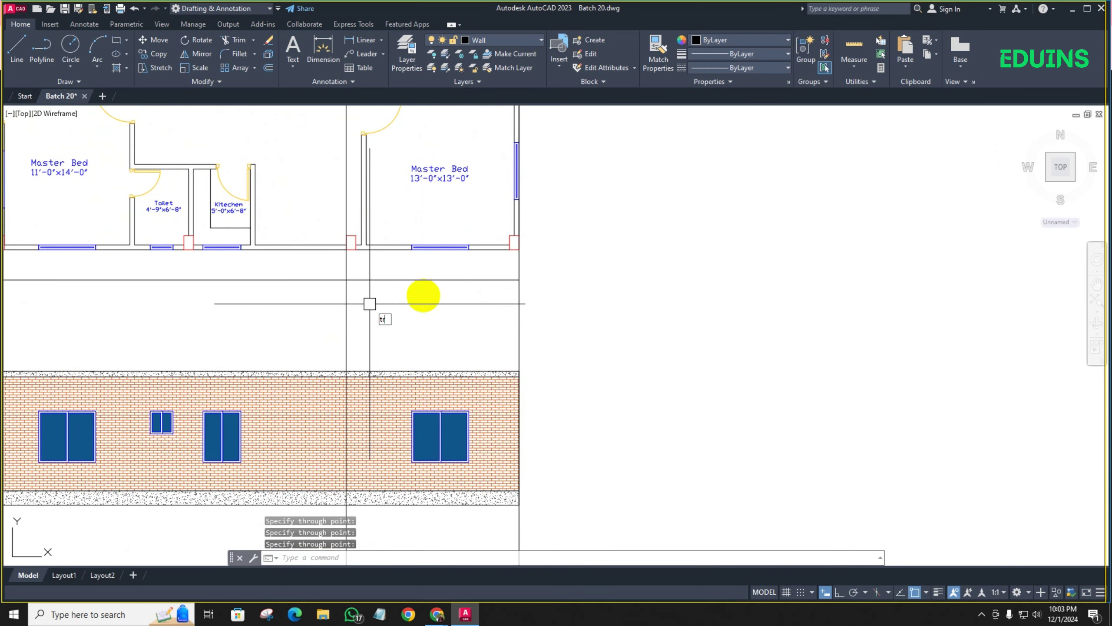
type("tr")
key("Return")
scroll(536, 267, "up", 4)
left_click_drag(537, 265, 132, 279)
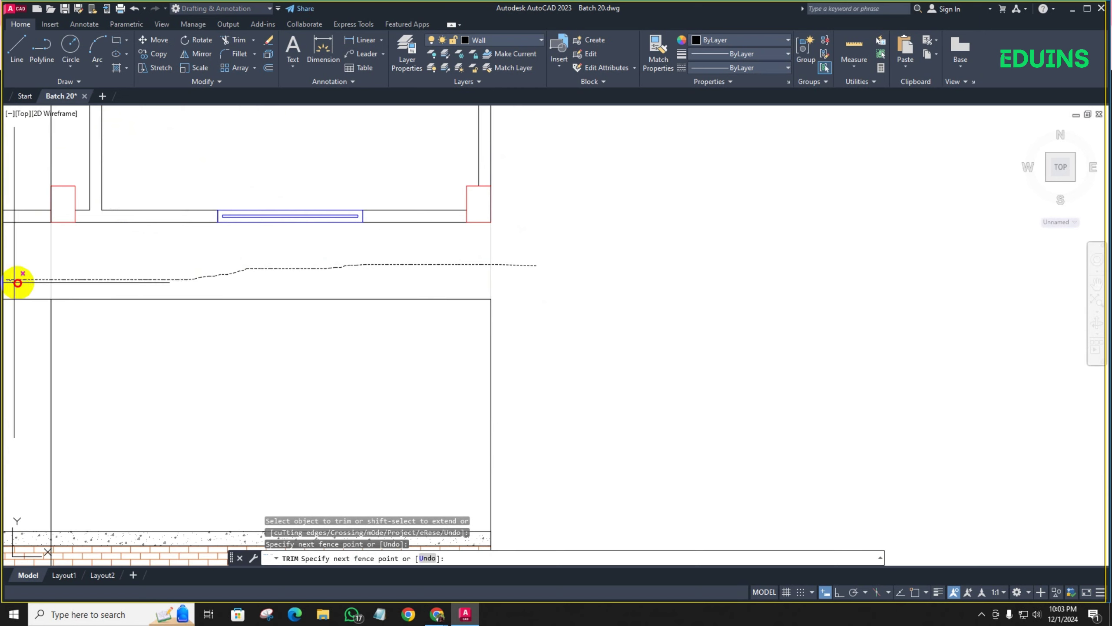
left_click_drag(17, 282, 30, 298)
scroll(79, 281, "down", 3)
scroll(352, 318, "down", 2)
middle_click_drag(352, 318, 369, 376)
key("Escape")
Erase the two leftover vertical construction lines running over the floor plan
left_click(367, 154)
left_click(220, 145)
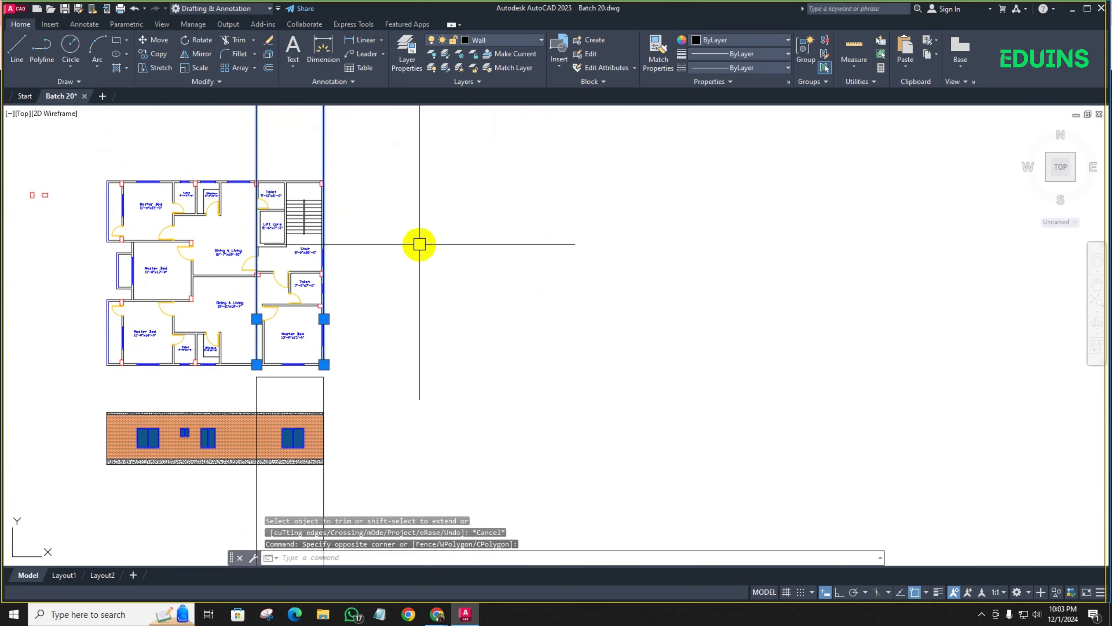
key("Delete")
Offset the stair room's top line 5" upward to form its roof slab
scroll(305, 367, "up", 3)
middle_click_drag(275, 417, 288, 295)
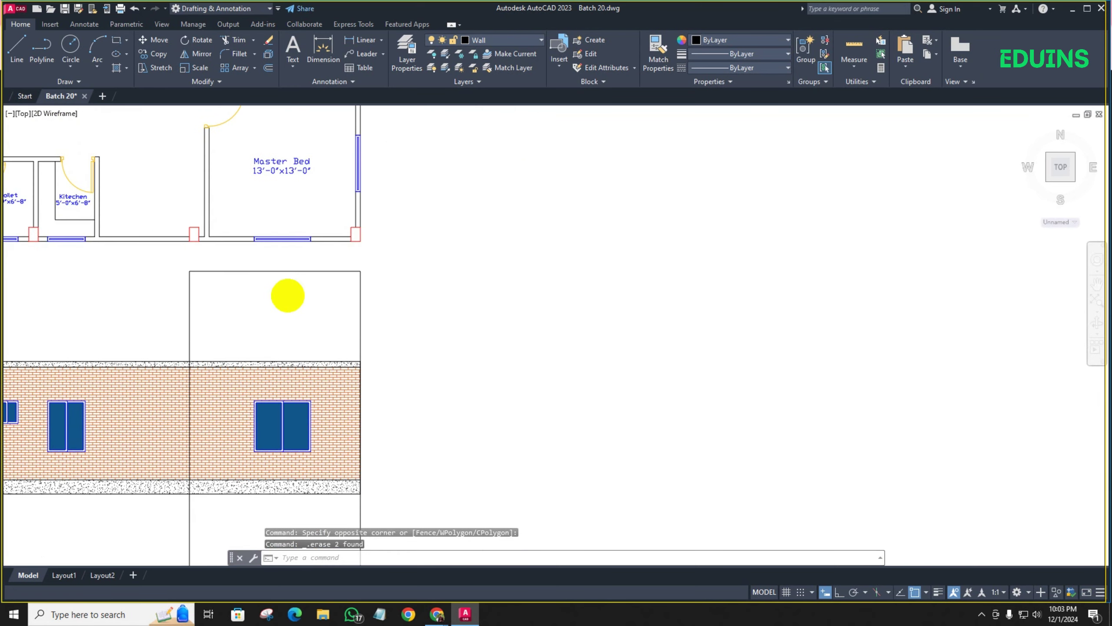
scroll(286, 303, "up", 4)
key("Return")
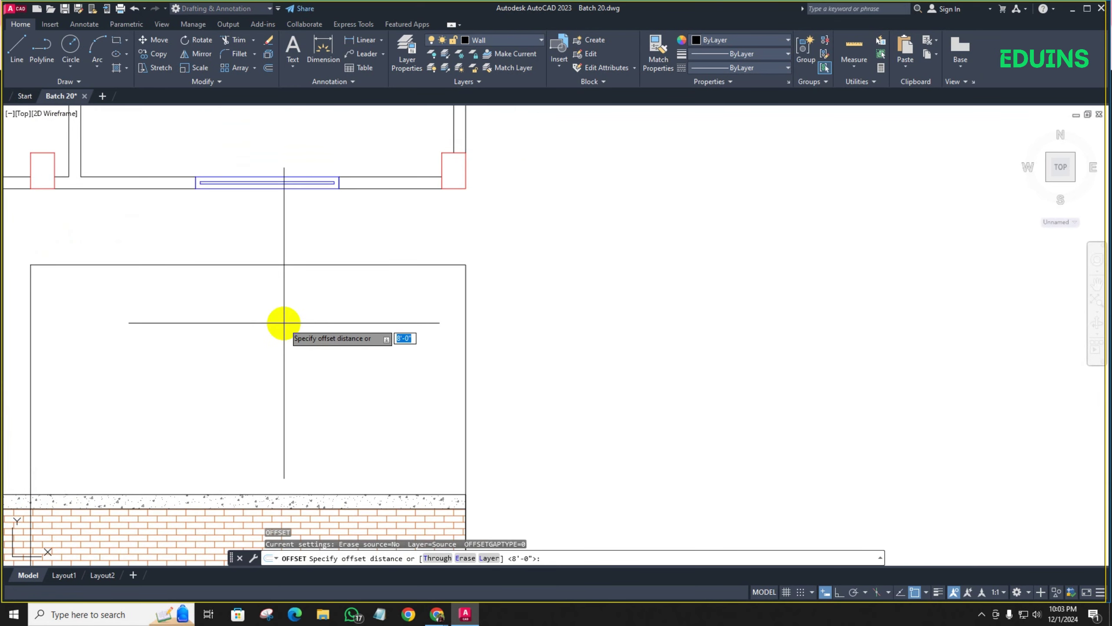
key("Return")
left_click(283, 265)
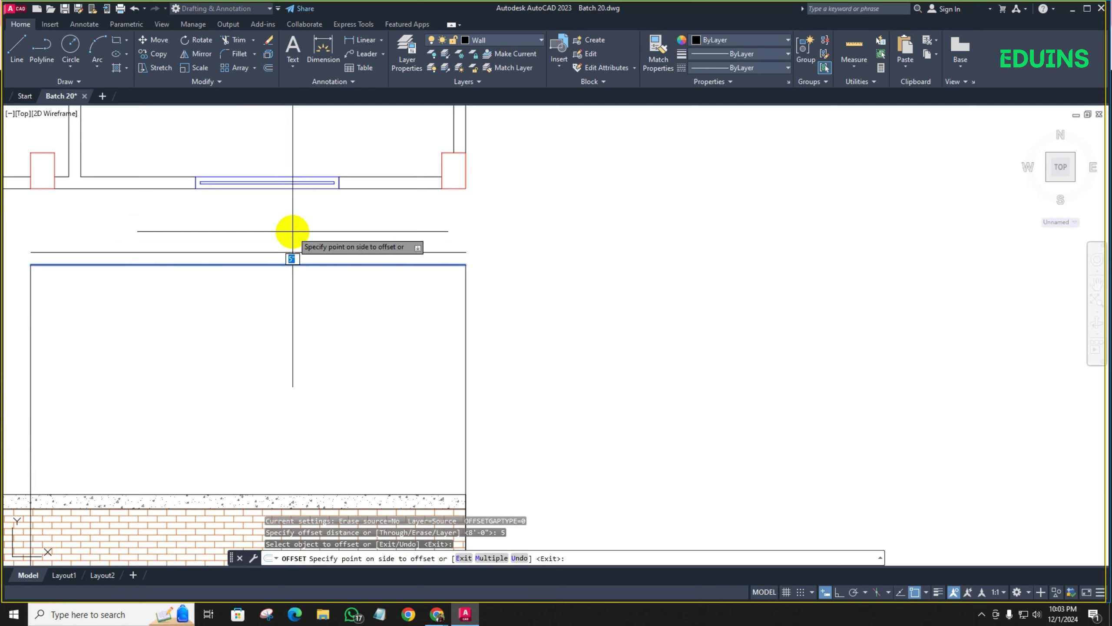
left_click(289, 238)
middle_click_drag(245, 286, 265, 296)
key("Return")
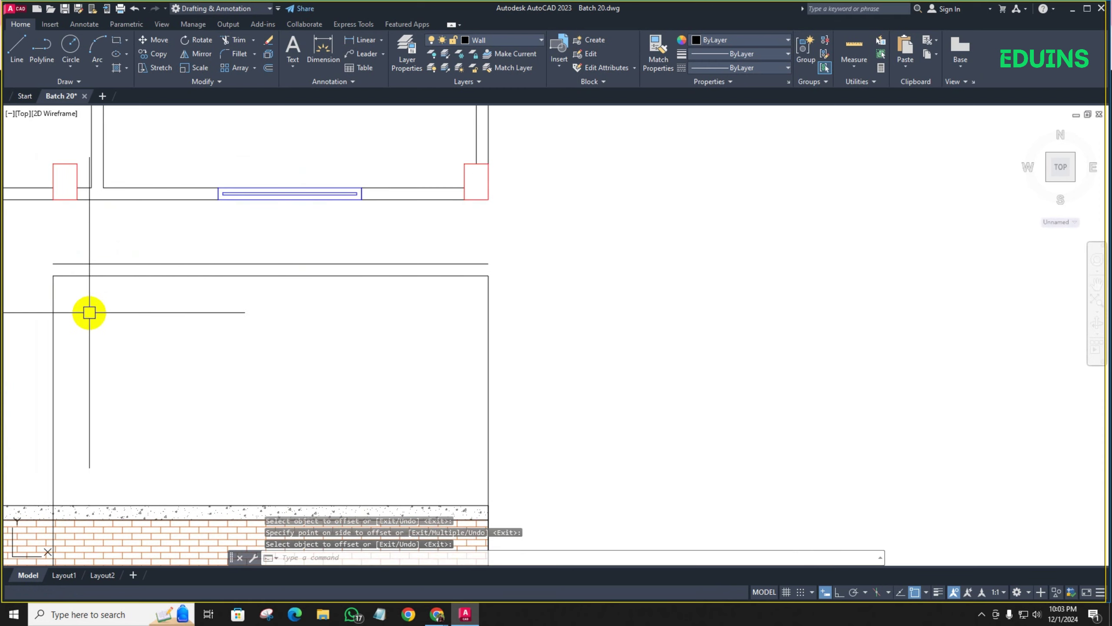
Extend both vertical side lines of the stair room up to the slab's top line
type("ex")
key("Return")
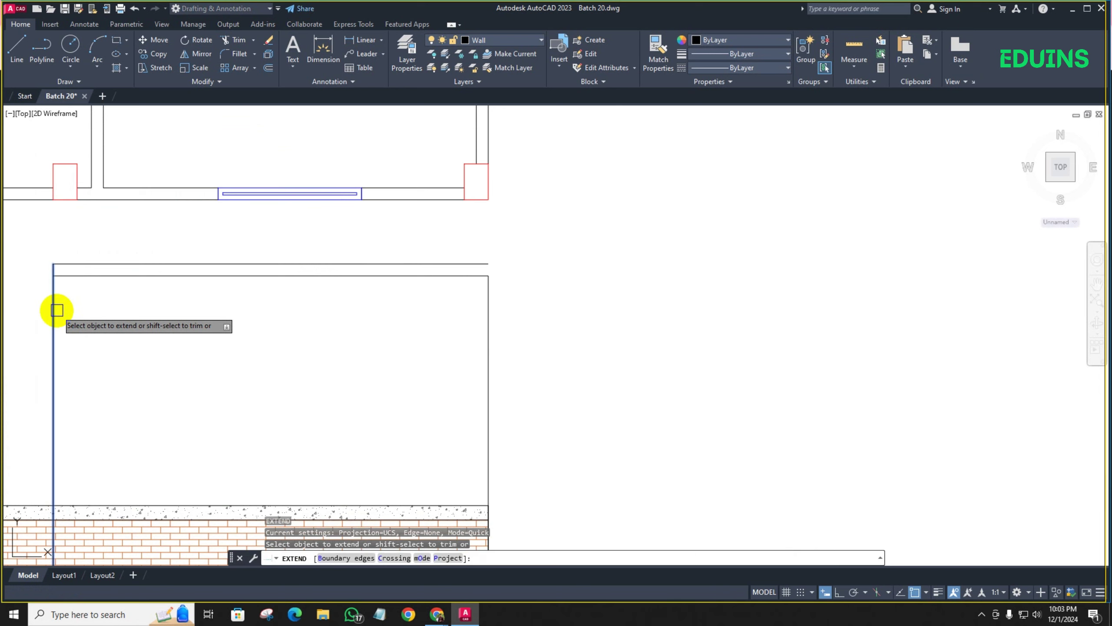
left_click(56, 311)
left_click(491, 340)
middle_click_drag(440, 345, 472, 327)
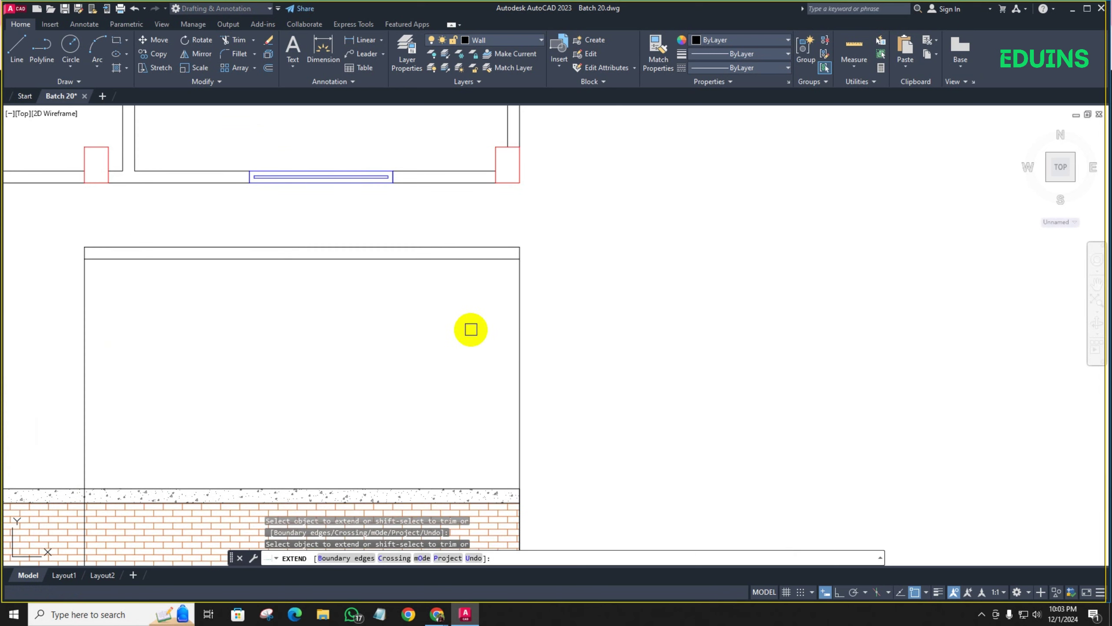
key("Return")
Trim the stair room's vertical lines below the elevation's base and the left one where it crosses the brick wall
scroll(418, 342, "down", 5)
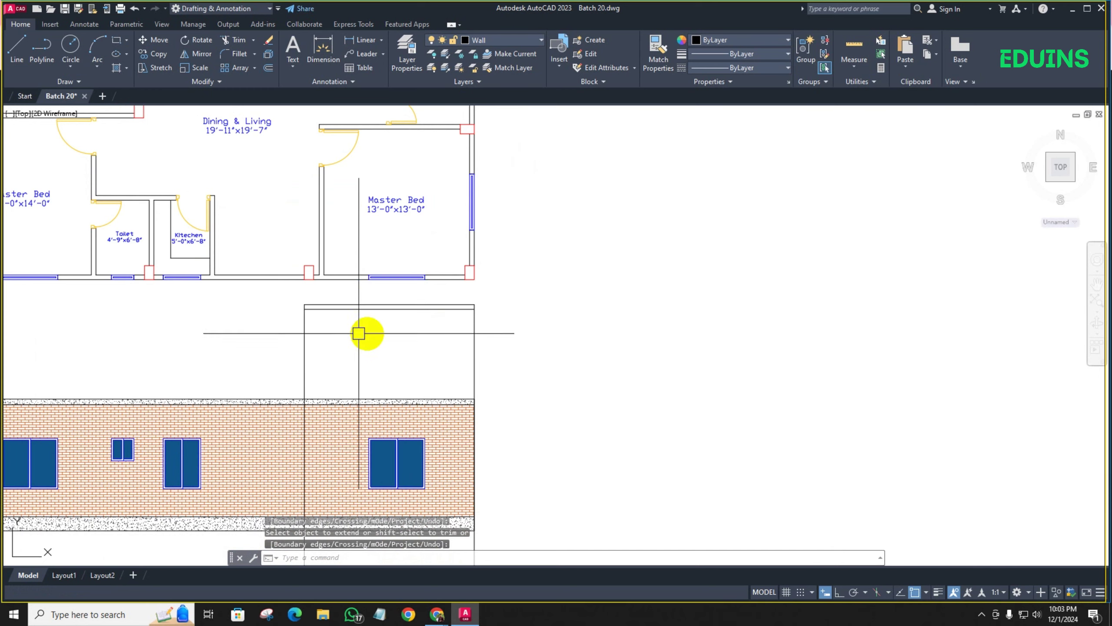
middle_click_drag(368, 340, 385, 360)
scroll(394, 186, "down", 2)
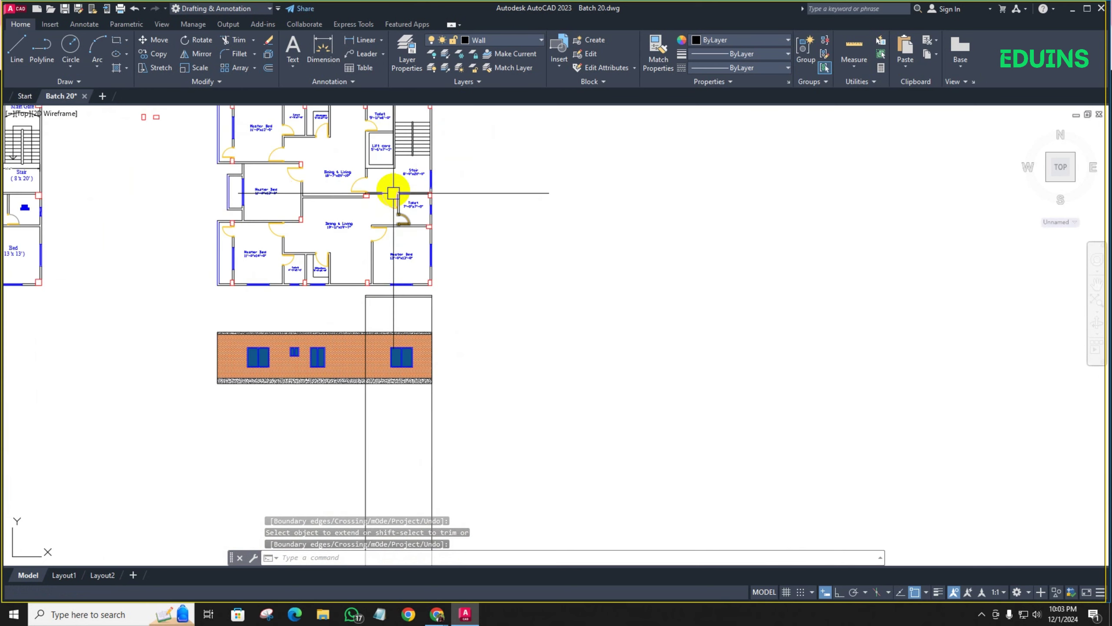
scroll(403, 318, "up", 4)
scroll(407, 315, "down", 2)
scroll(392, 308, "up", 2)
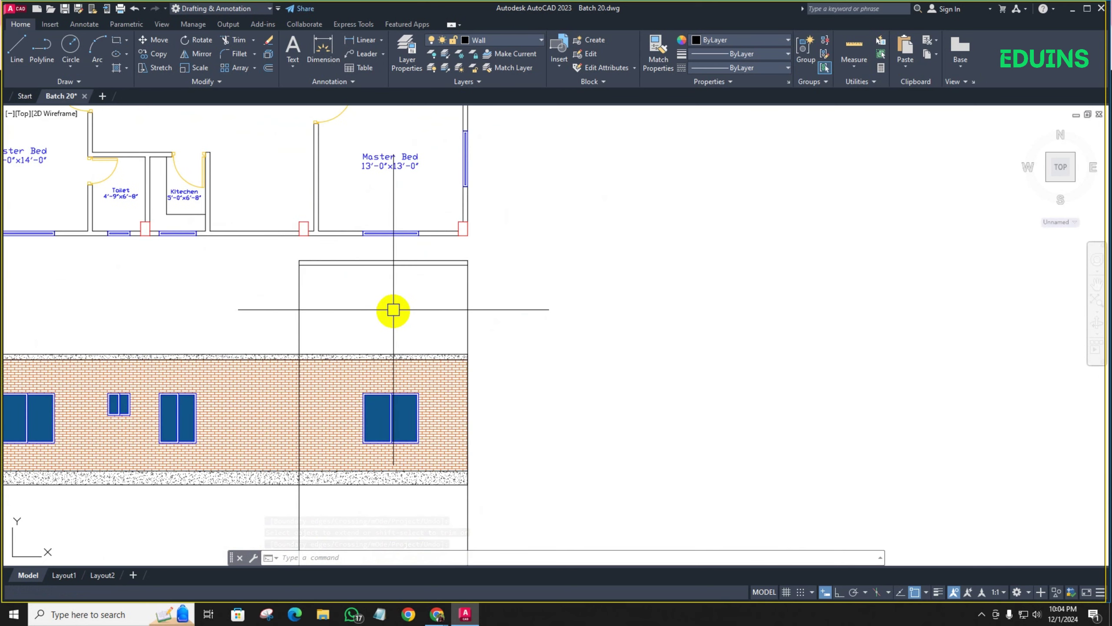
scroll(466, 346, "up", 4)
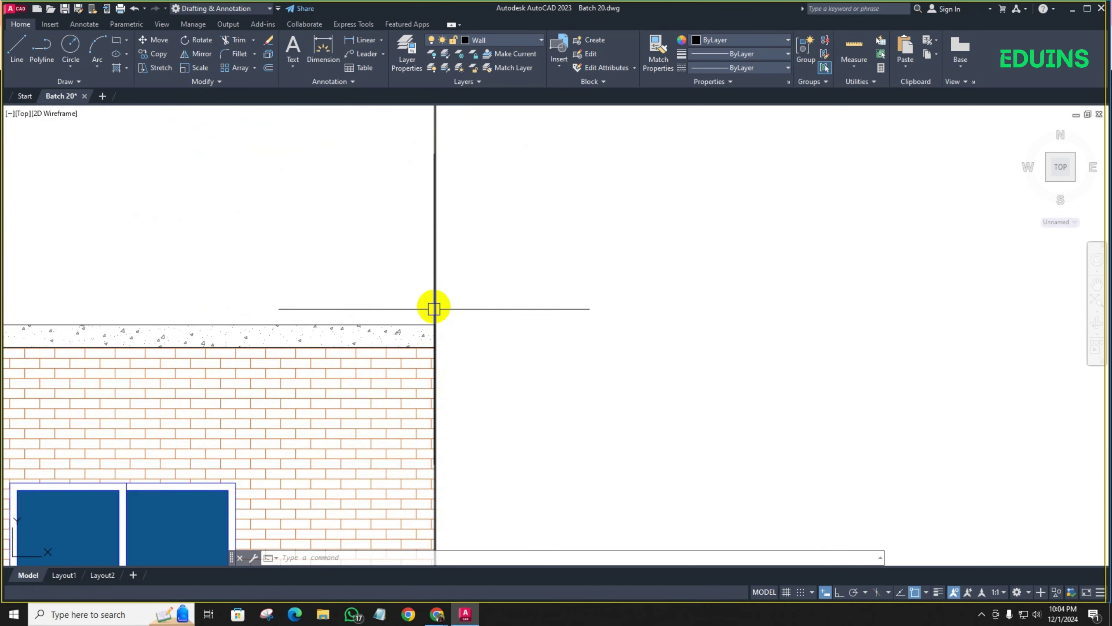
scroll(434, 306, "down", 3)
middle_click_drag(467, 402, 465, 354)
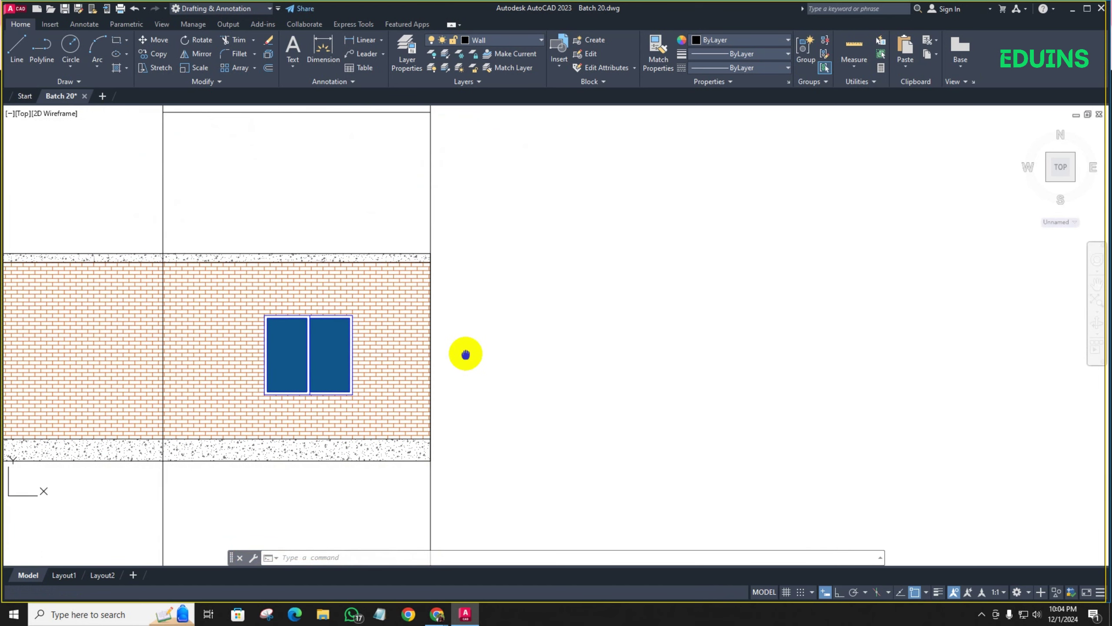
key("Return")
middle_click_drag(471, 437, 496, 322)
left_click_drag(490, 401, 163, 386)
left_click(185, 316)
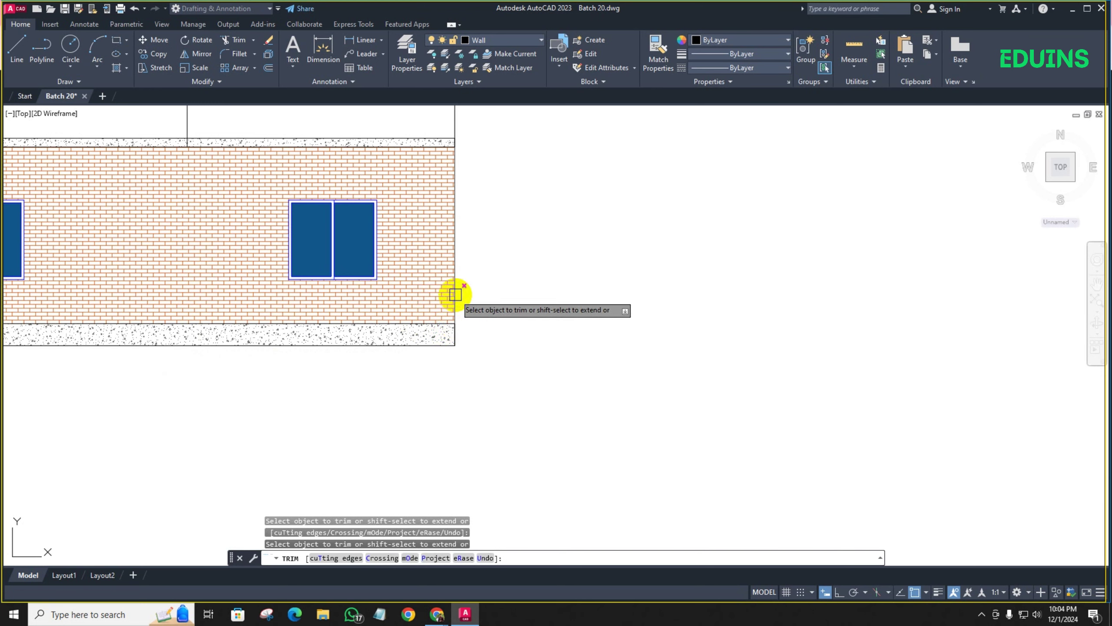
scroll(453, 324, "up", 2)
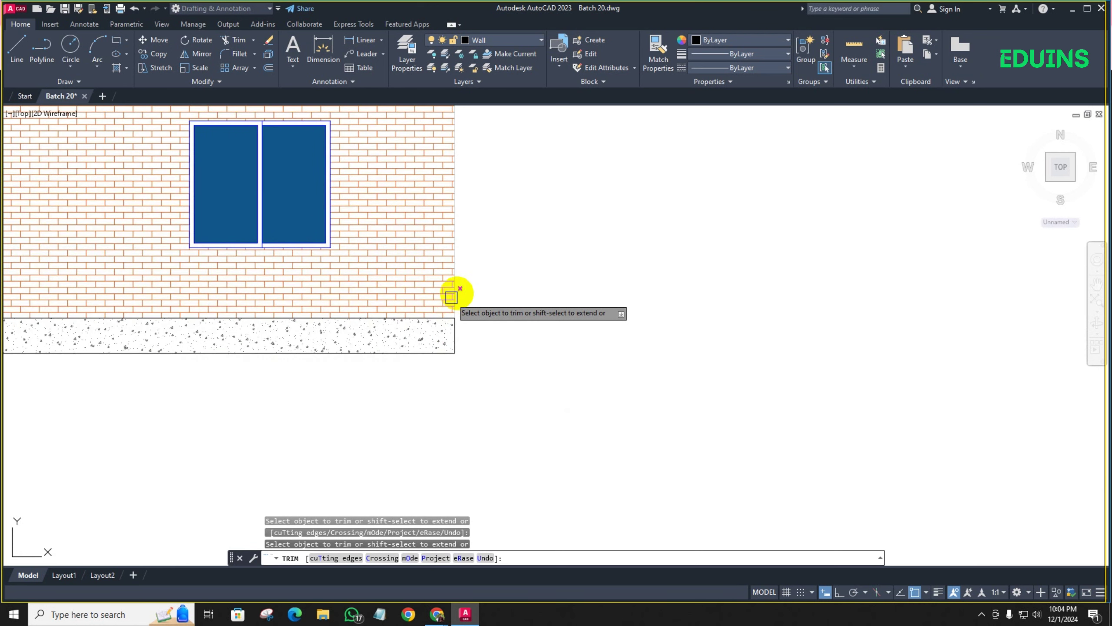
scroll(525, 282, "down", 4)
mouse_move(527, 278)
middle_mouse_down()
mouse_move(485, 402)
mouse_move(539, 345)
middle_mouse_up()
scroll(448, 267, "up", 4)
key("Escape")
Examine the stair room outline above the elevation against the stair and lift core in the floor plan
scroll(482, 290, "down", 4)
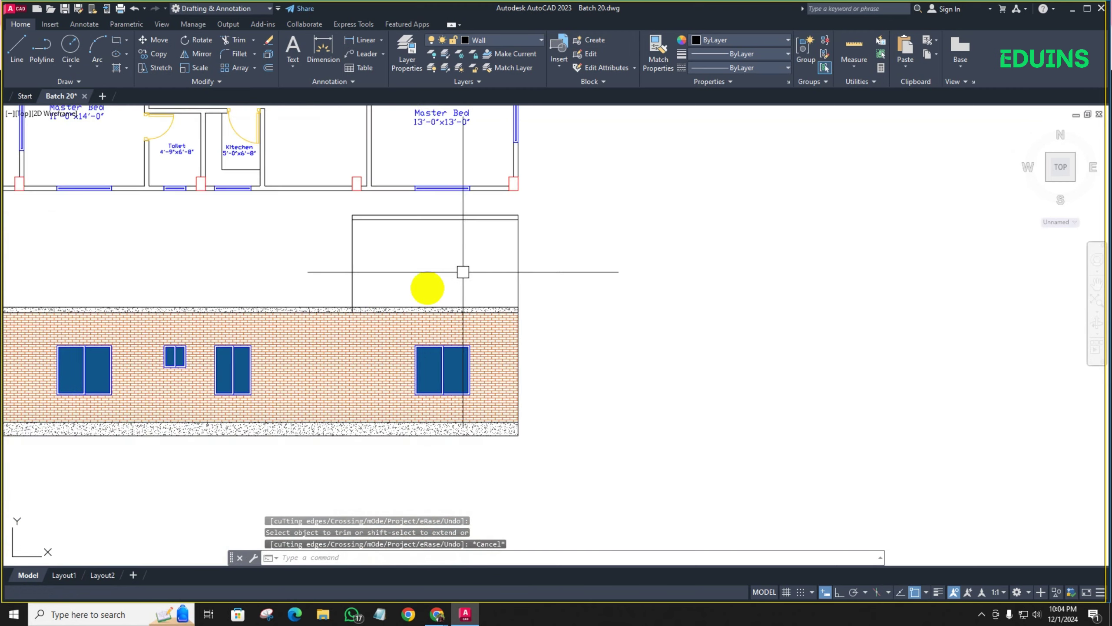
scroll(427, 309, "up", 3)
scroll(430, 305, "down", 4)
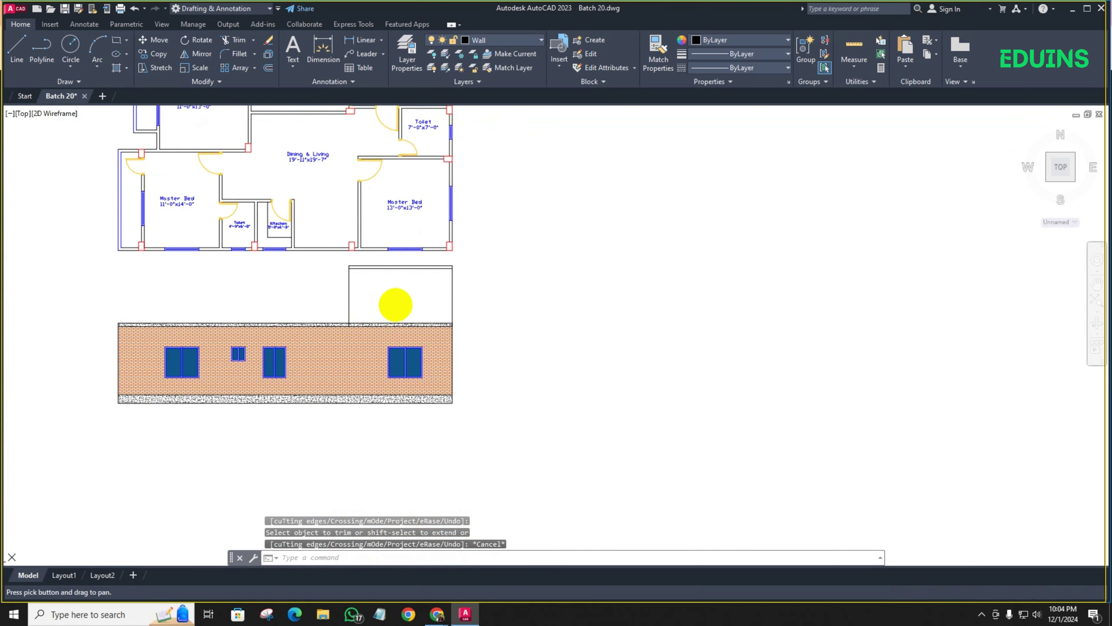
scroll(395, 301, "up", 4)
middle_click_drag(395, 300, 365, 325)
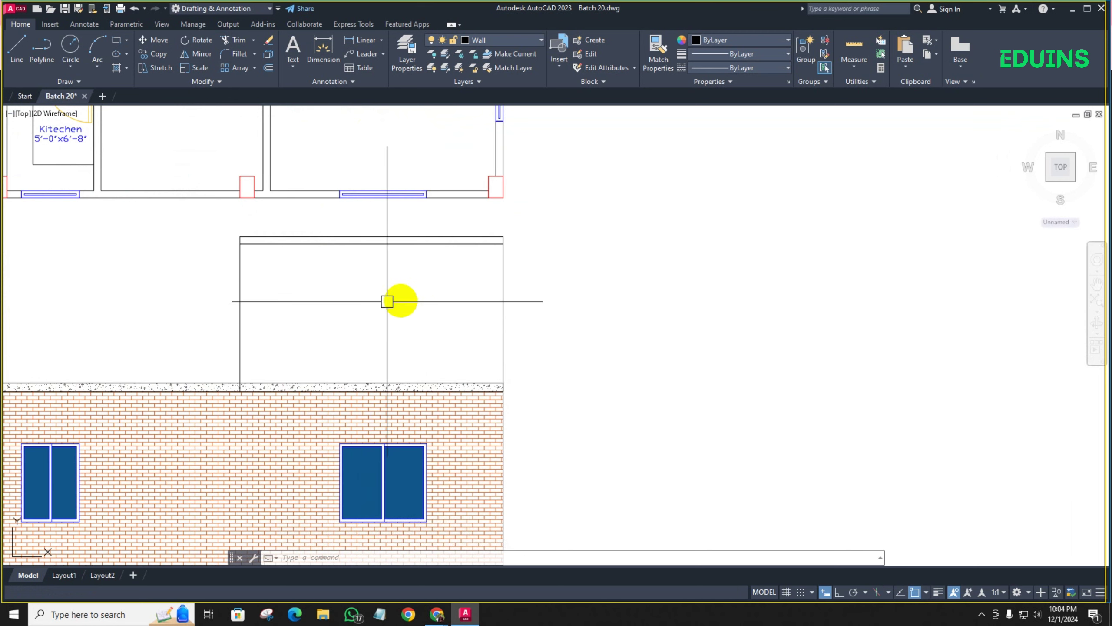
scroll(359, 318, "down", 3)
middle_click_drag(394, 296, 350, 325)
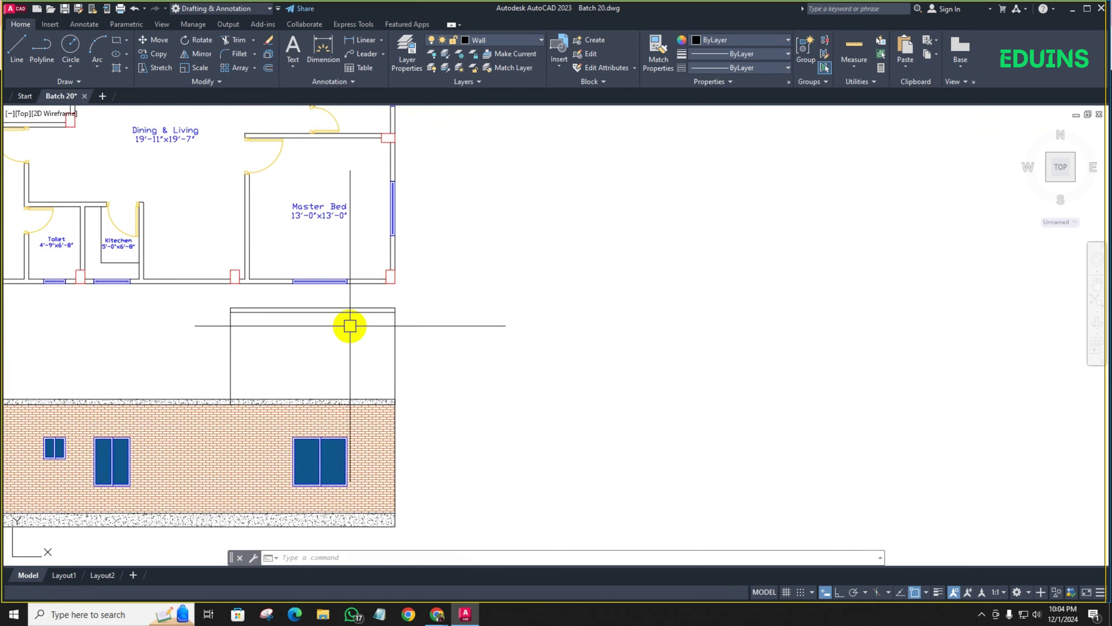
scroll(350, 326, "down", 4)
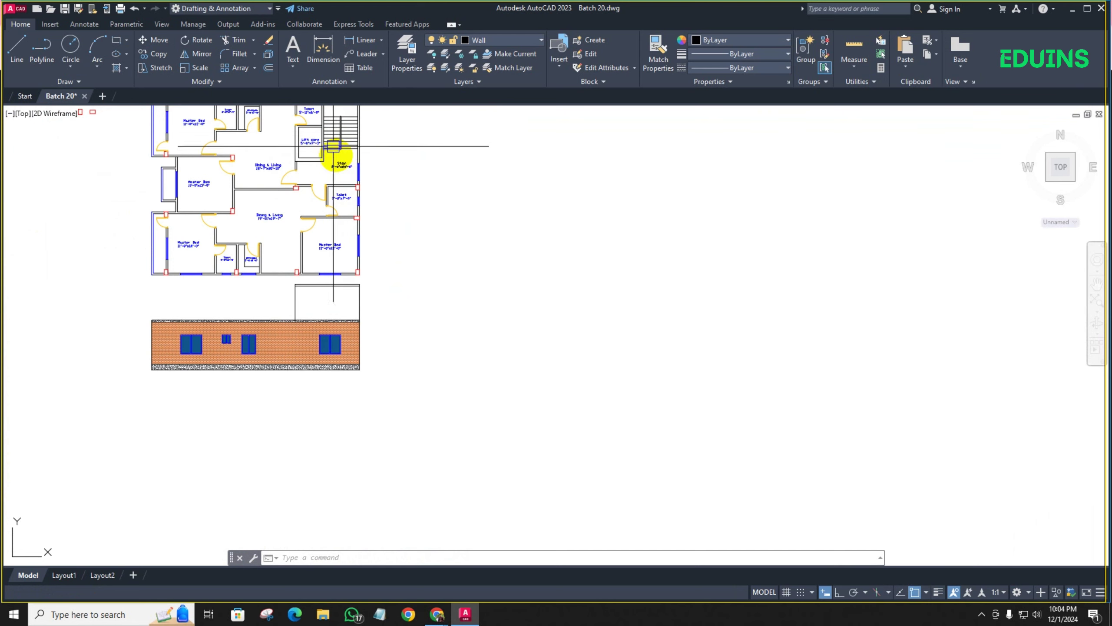
scroll(357, 300, "up", 3)
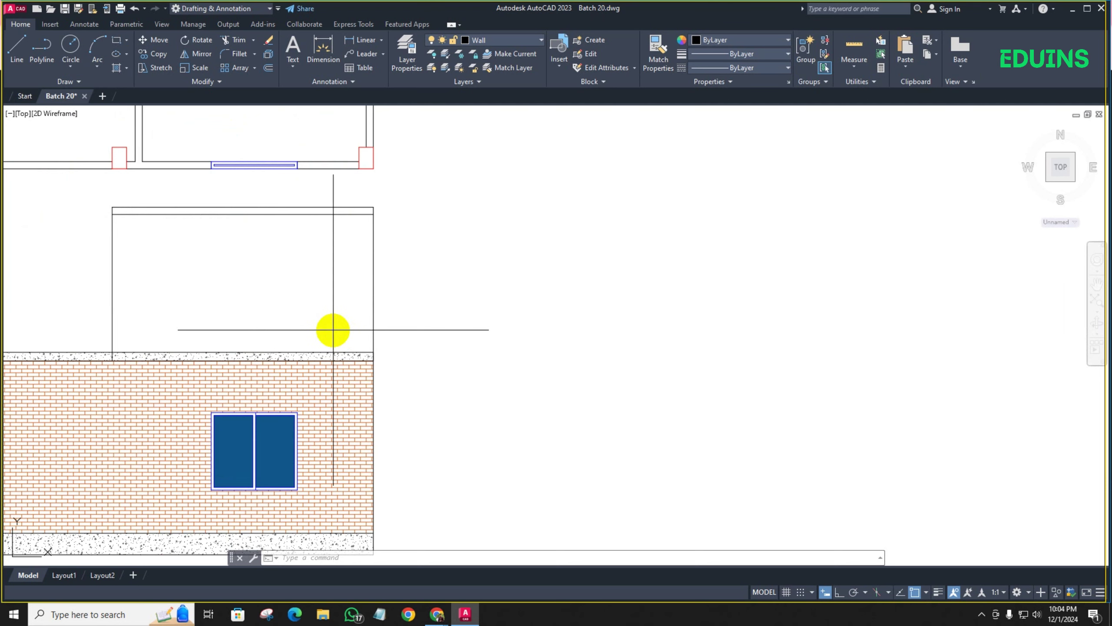
Offset the elevation's top edge line 7' upward across the stair room outline
type("o")
key("Return")
type("7")
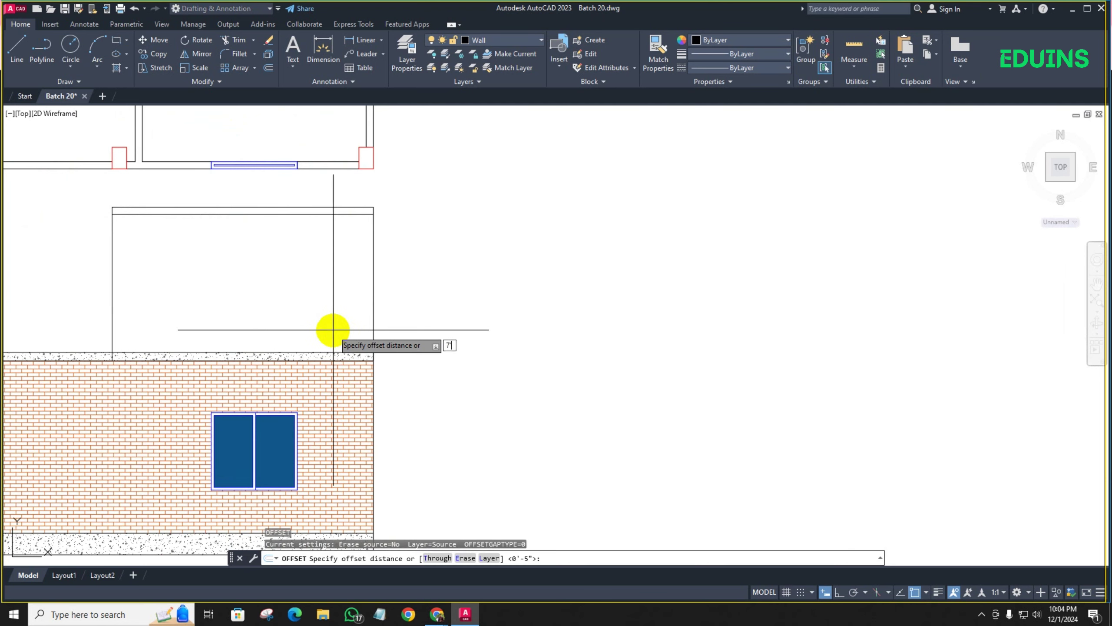
type("'")
key("Return")
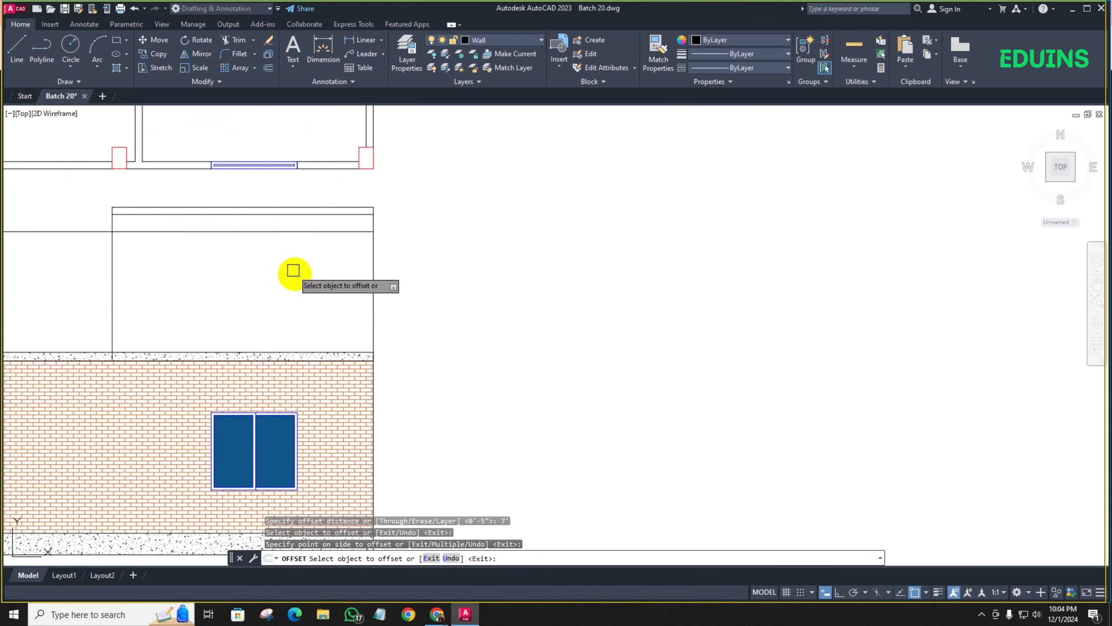
left_click(292, 271)
scroll(293, 281, "down", 3)
key("Return")
Copy the stair room's right side line about 1'-10" inward to form the door's right jamb
scroll(307, 295, "up", 1)
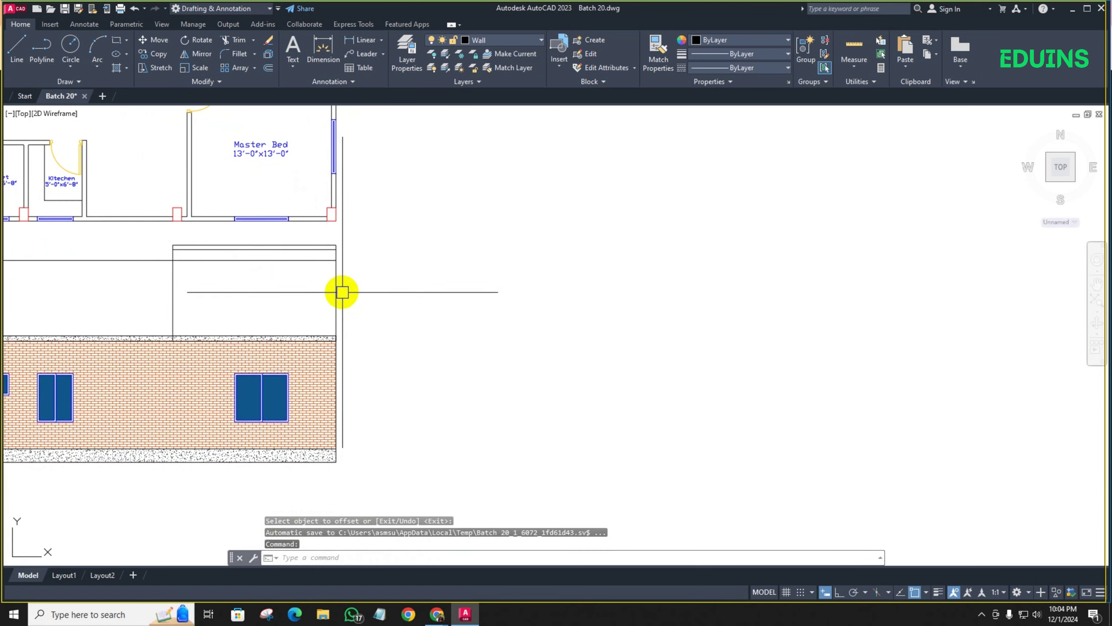
scroll(261, 280, "up", 2)
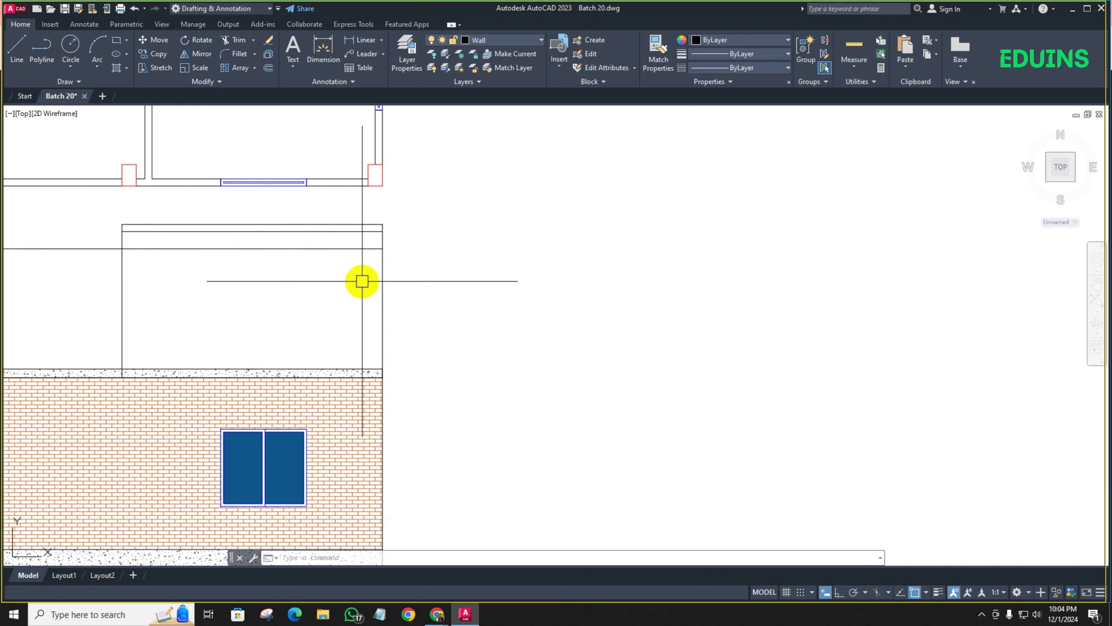
type("co")
key("Return")
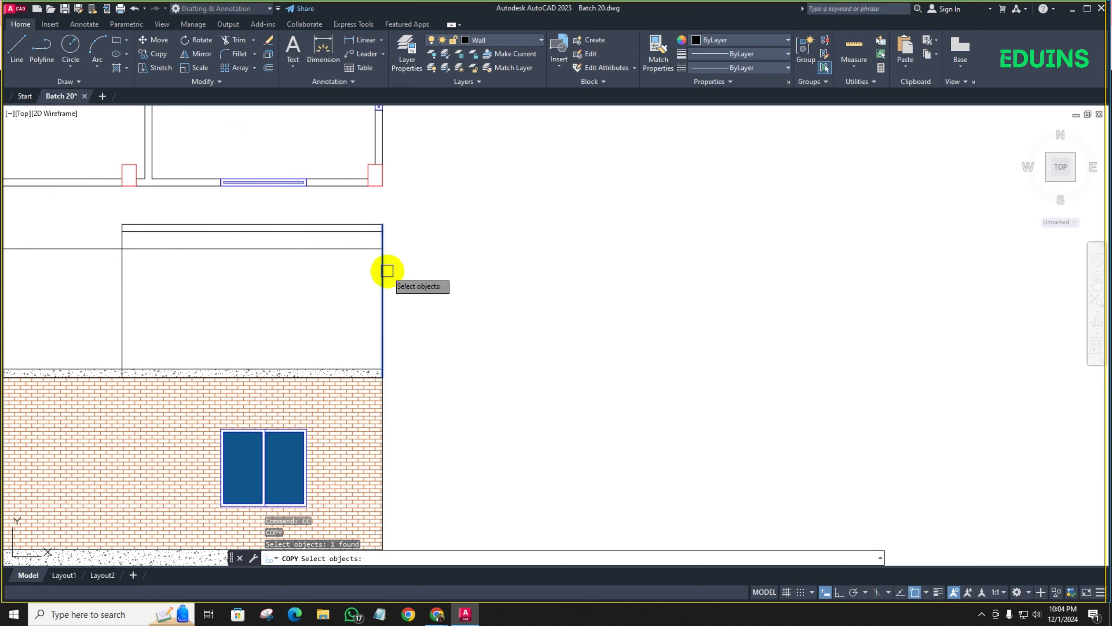
key("Return")
scroll(377, 254, "up", 3)
left_click(390, 235)
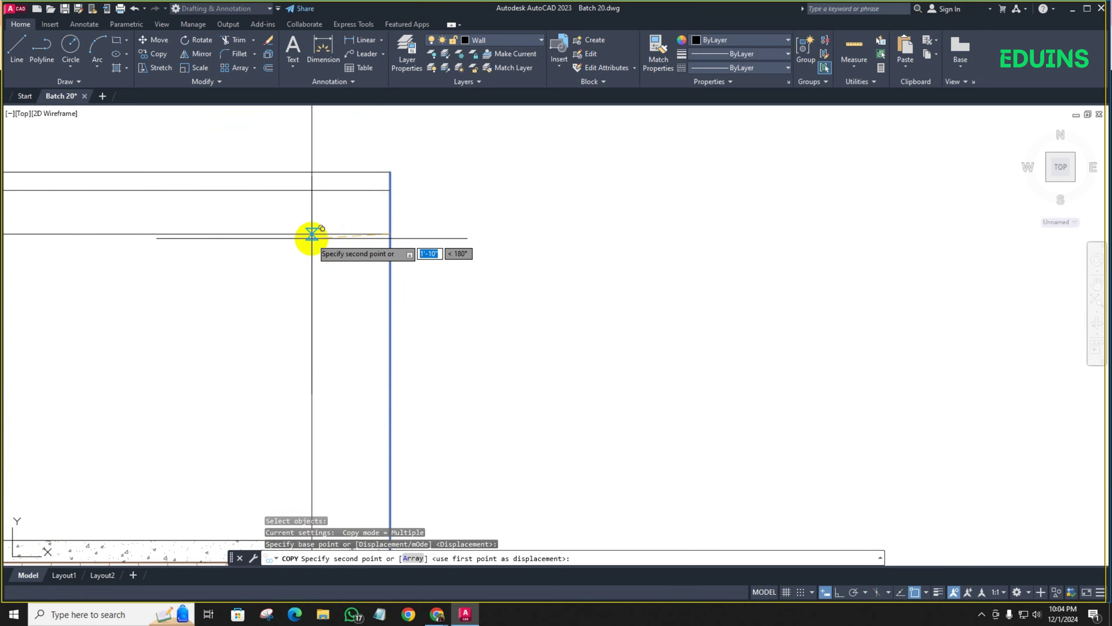
left_click(311, 235)
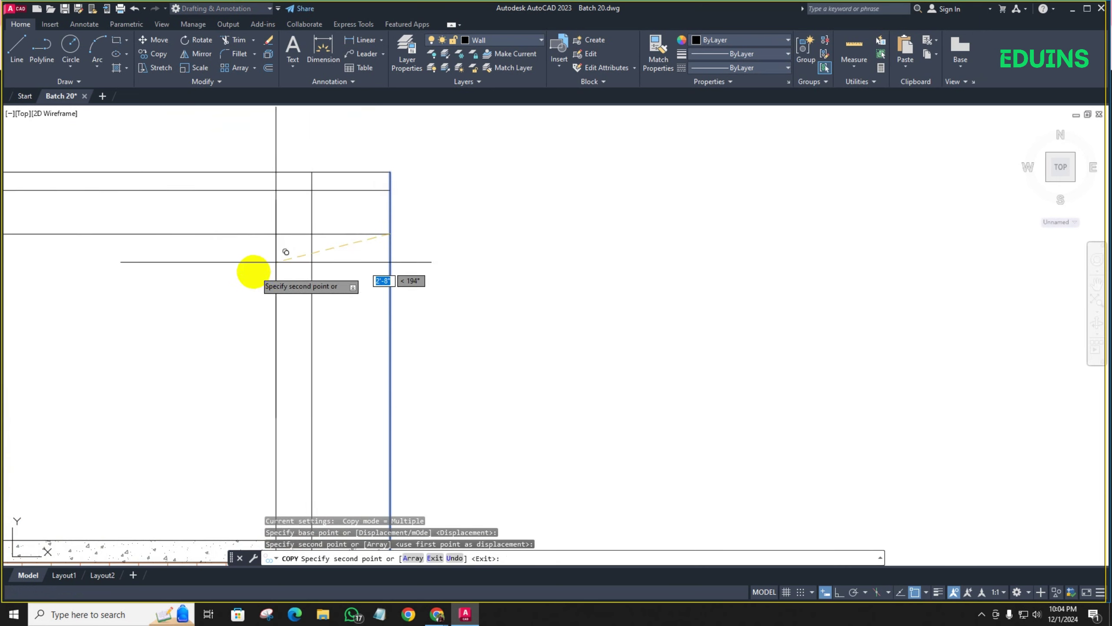
middle_click_drag(257, 268, 280, 257)
key("Escape")
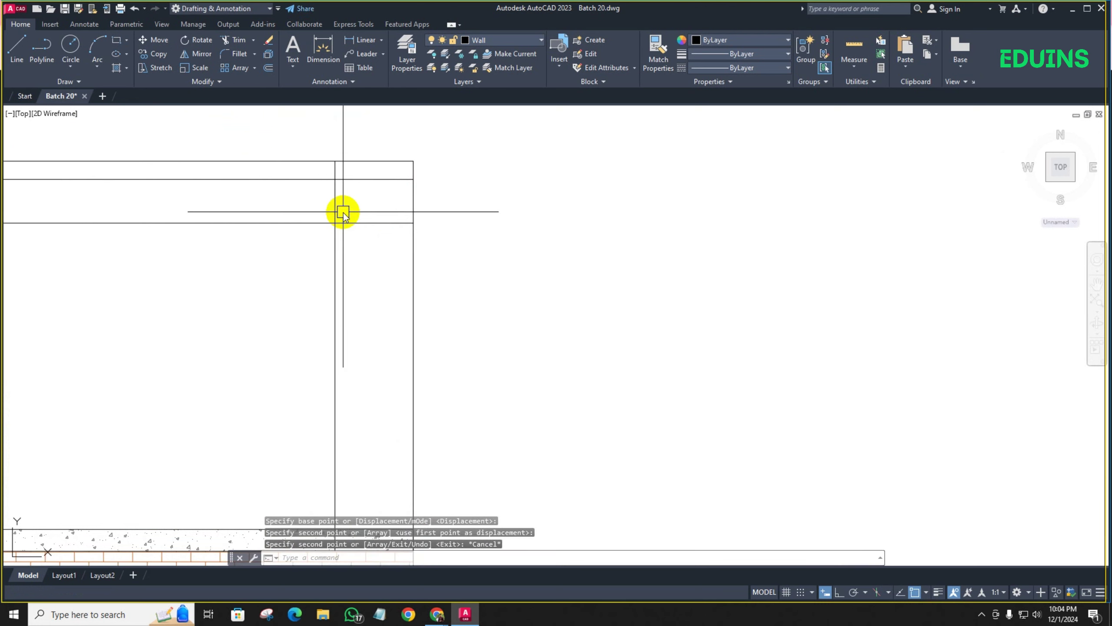
Trim the copied jamb line between the 7' height line and the stair room's roof slab
type("tr")
key("Return")
left_click(344, 203)
left_click(290, 212)
scroll(307, 208, "down", 2)
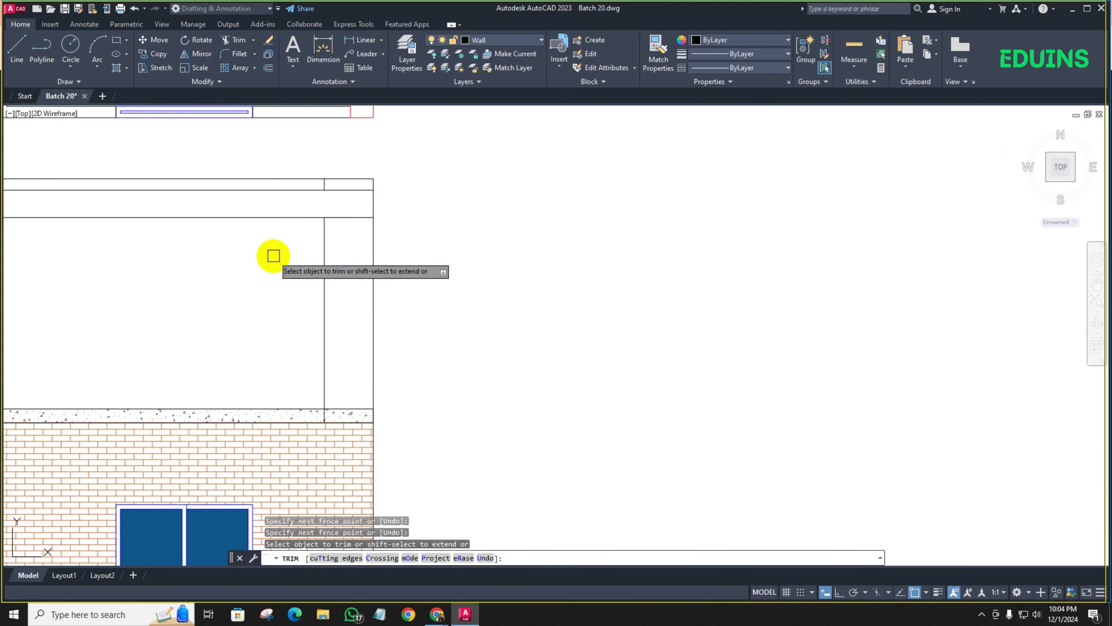
key("Return")
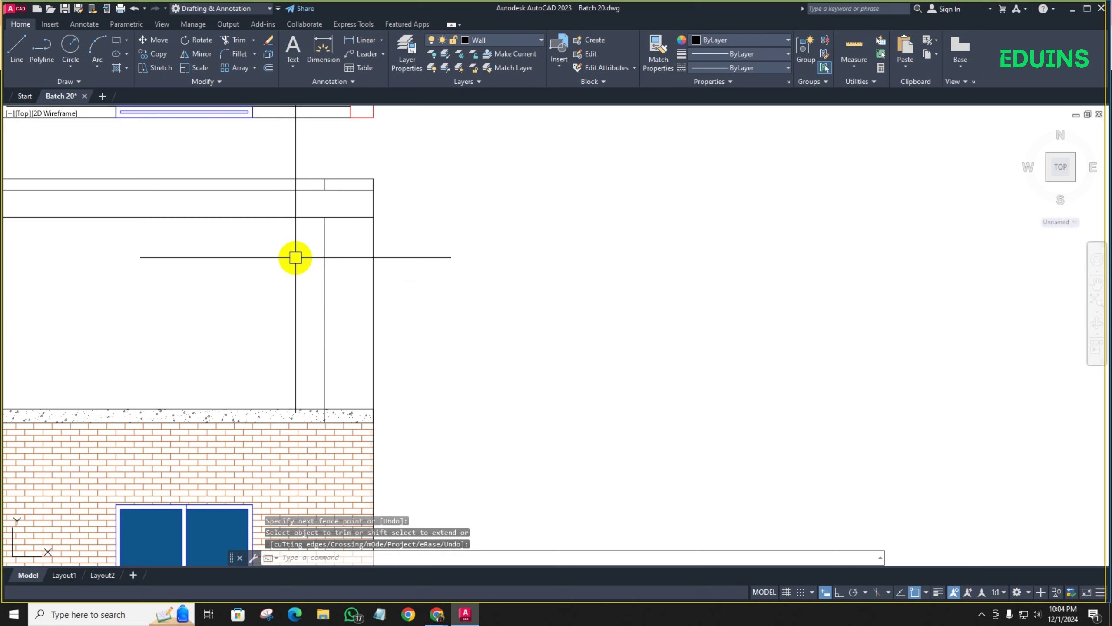
Offset the door's right jamb line 40 inches to the left for the opposite jamb
type("o")
key("Return")
type("4")
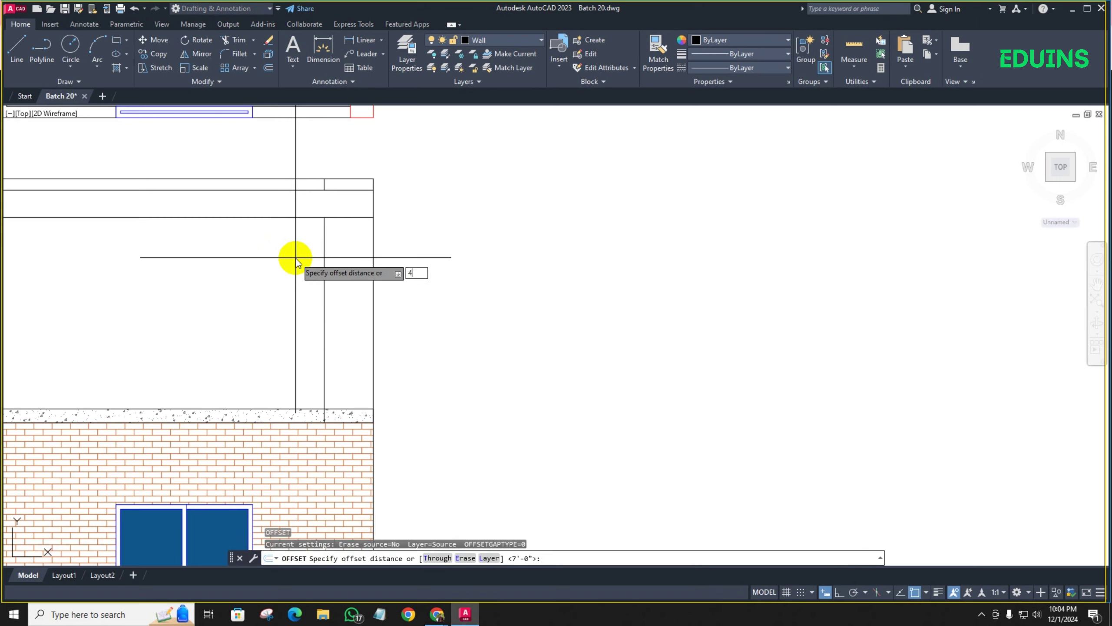
type("0")
key("Return")
left_click(321, 276)
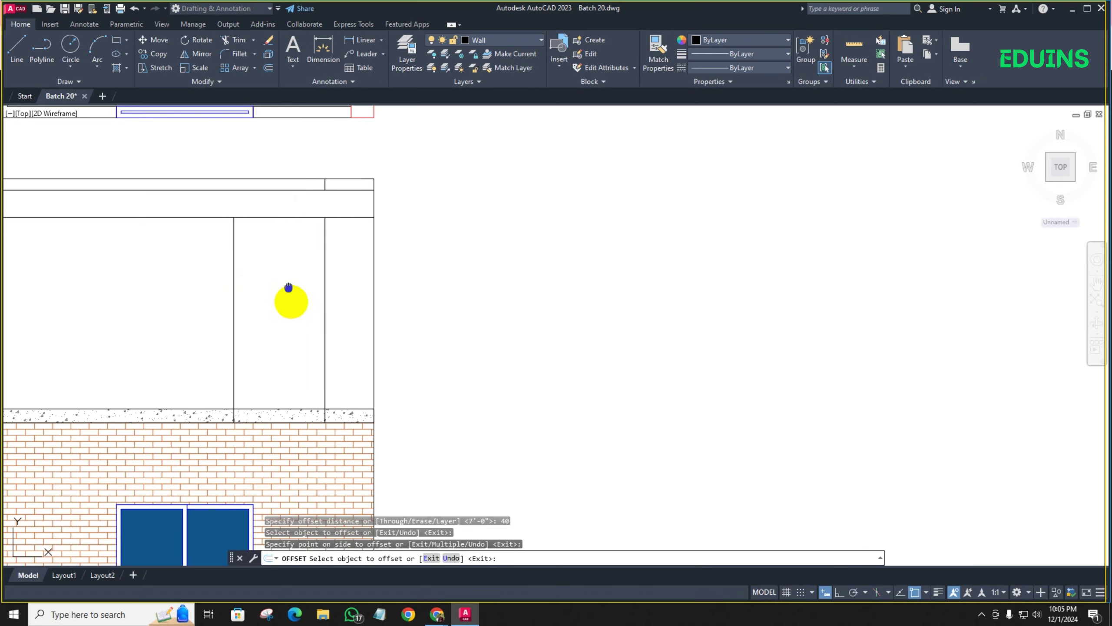
left_click(290, 291)
scroll(290, 290, "down", 3)
key("Return")
scroll(248, 265, "up", 3)
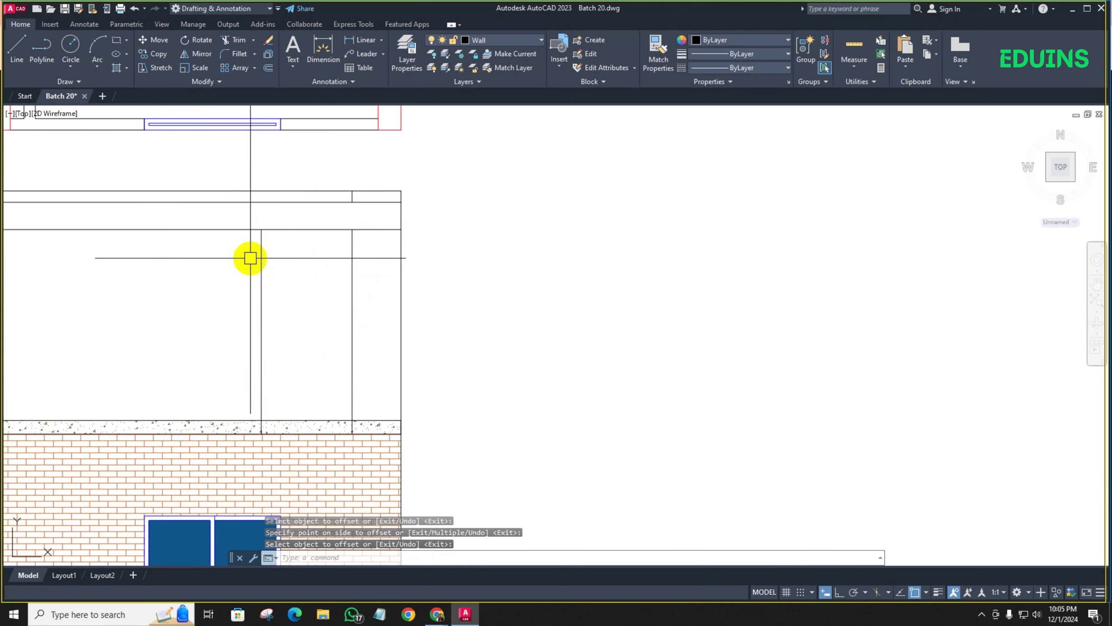
Trim the 7' height line on both sides of the door so it only spans between the jambs
type("tr")
key("Return")
left_click(229, 242)
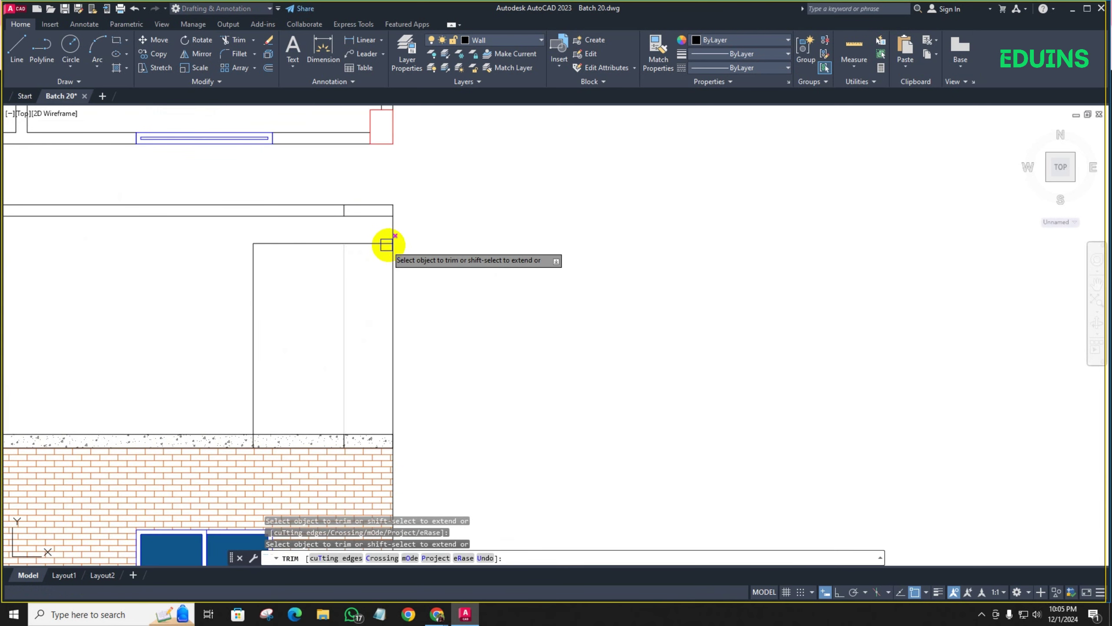
left_click(384, 243)
Trim both door jambs inside the concrete band and remove the leftover jamb stub in the roof slab
scroll(329, 447, "up", 3)
left_click(363, 428)
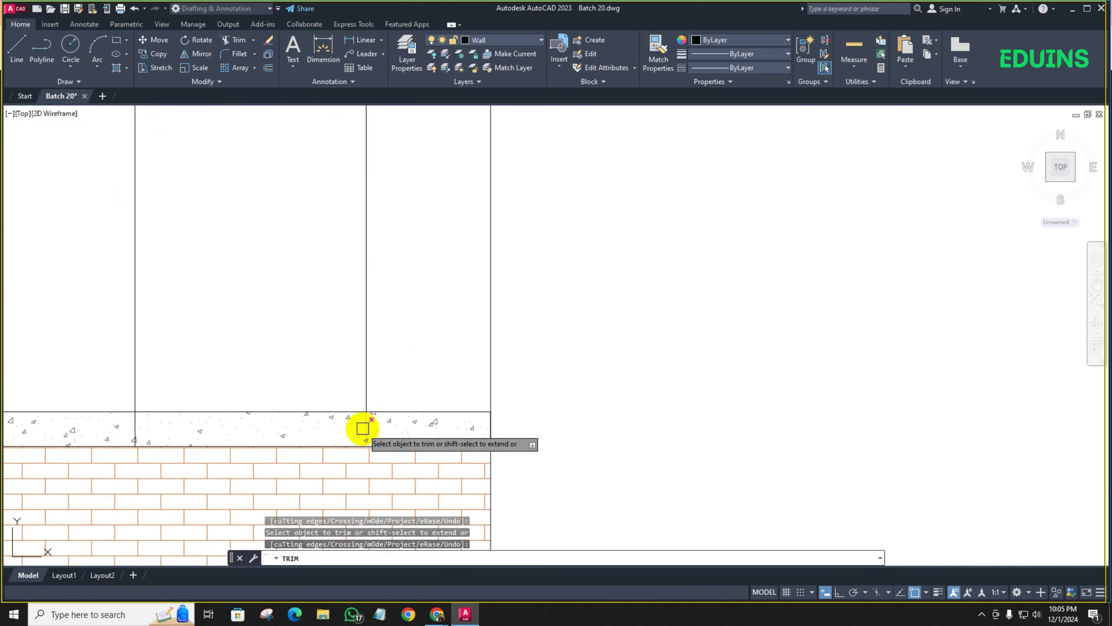
left_click(137, 425)
scroll(206, 346, "down", 4)
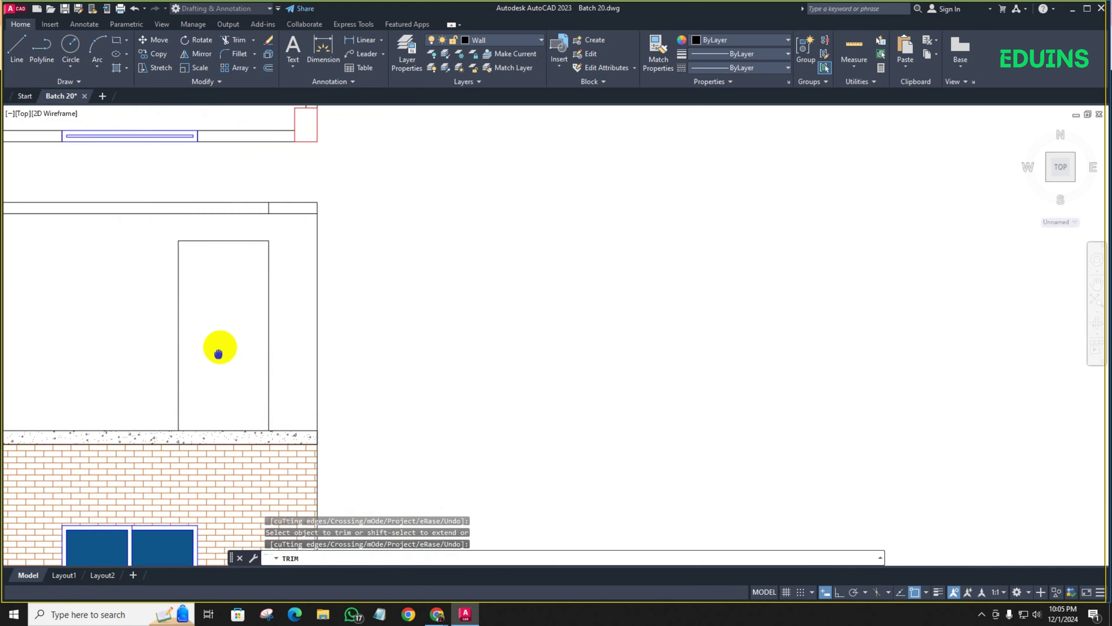
scroll(273, 209, "up", 5)
left_click(259, 207)
scroll(140, 490, "down", 4)
middle_click_drag(140, 491, 249, 284)
key("Return")
Make Door the current layer and draw a circle of about 2" radius beside the left jamb as the door knob
scroll(249, 284, "down", 2)
scroll(249, 284, "up", 2)
scroll(241, 261, "up", 2)
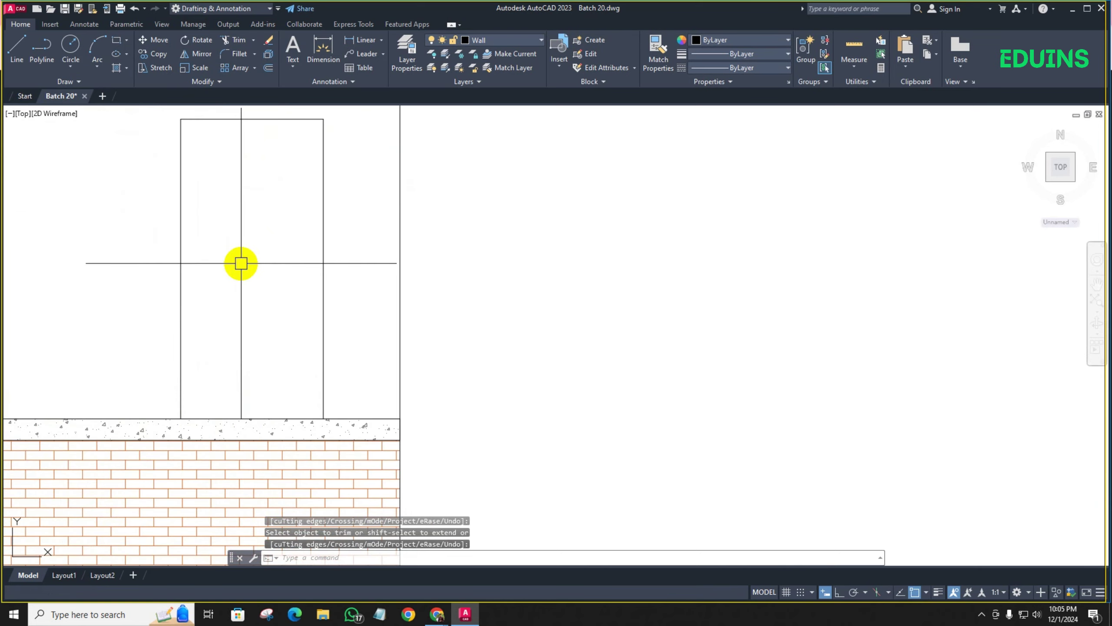
scroll(238, 266, "down", 5)
scroll(240, 280, "up", 3)
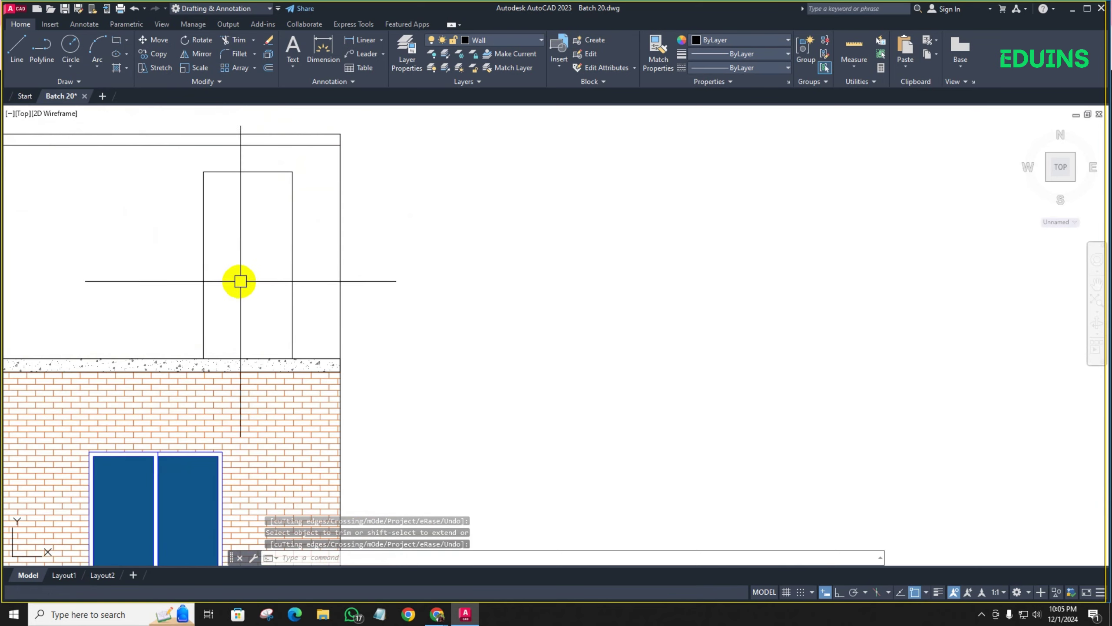
left_click(481, 40)
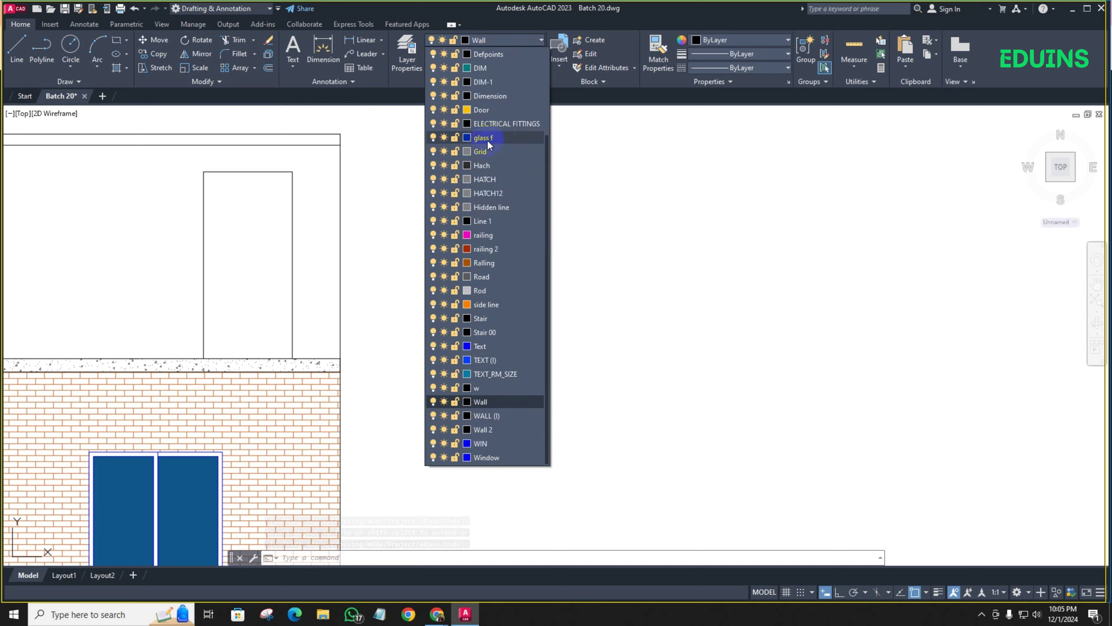
left_click(476, 112)
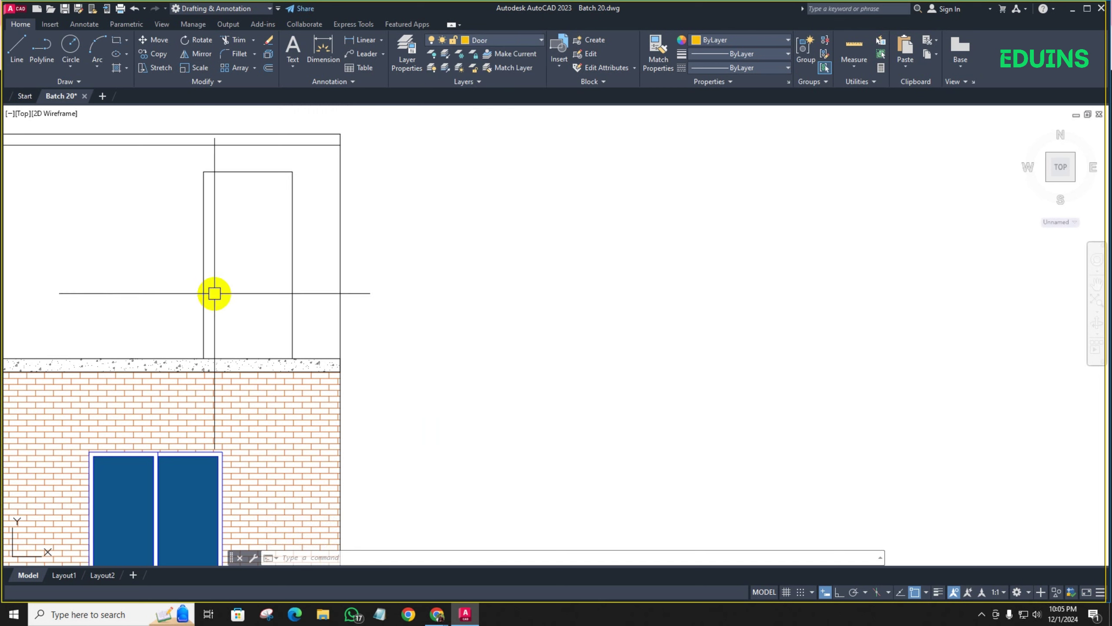
type("c")
key("Return")
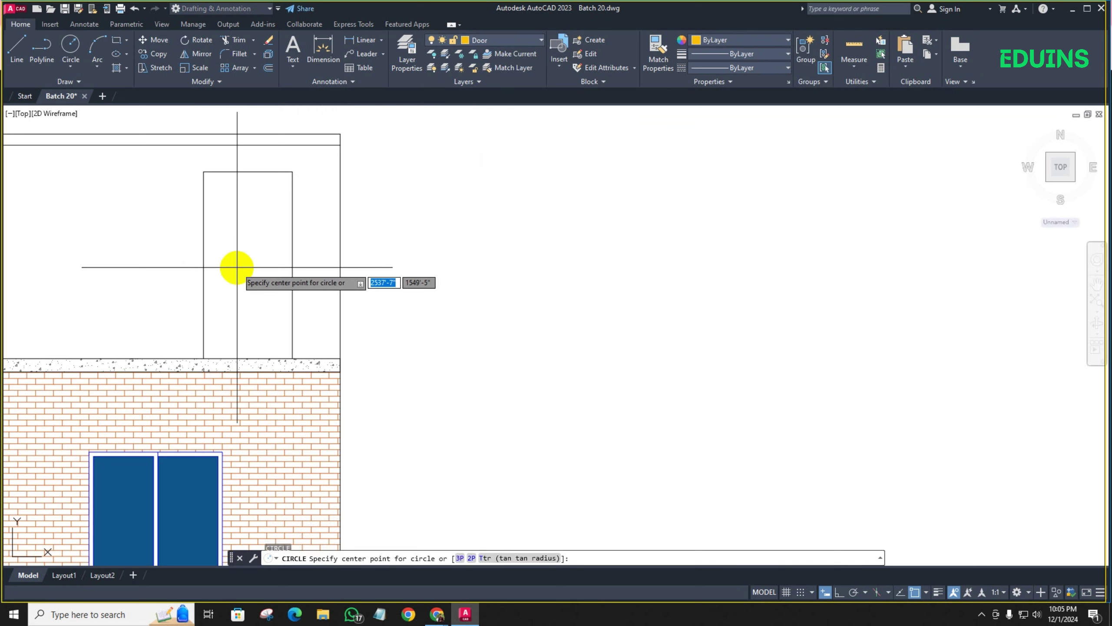
scroll(219, 271, "up", 5)
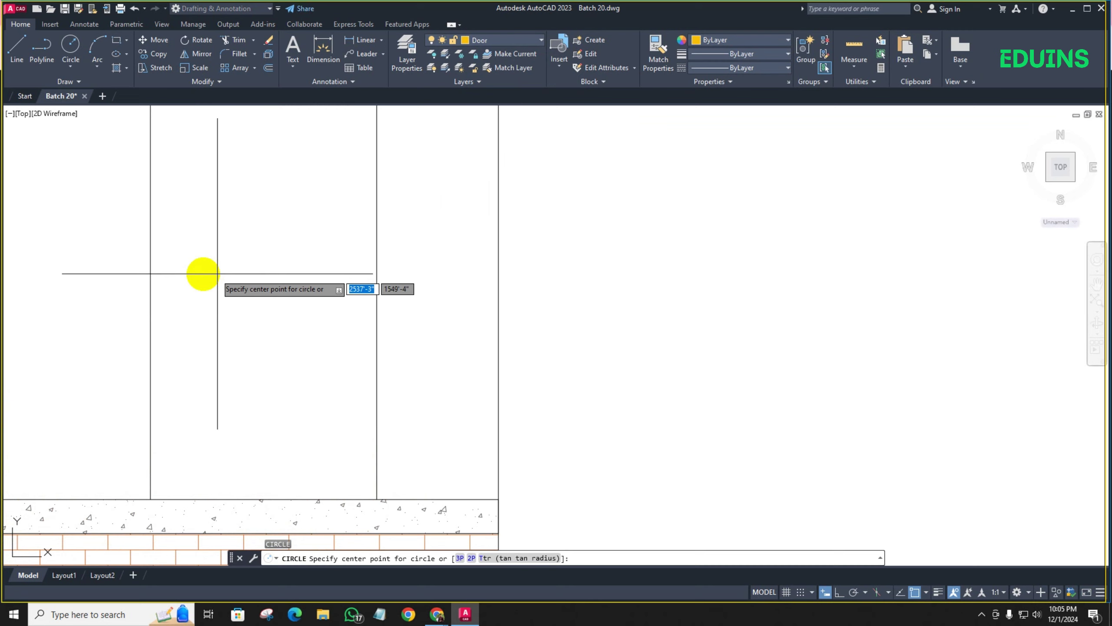
left_click(167, 265)
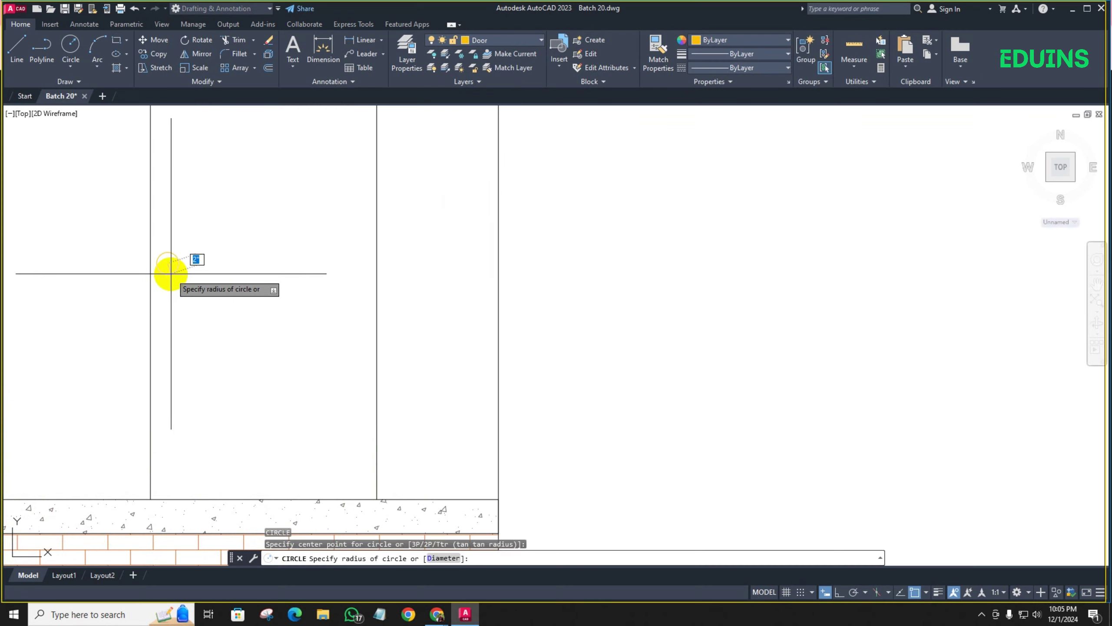
left_click(171, 272)
scroll(231, 291, "down", 5)
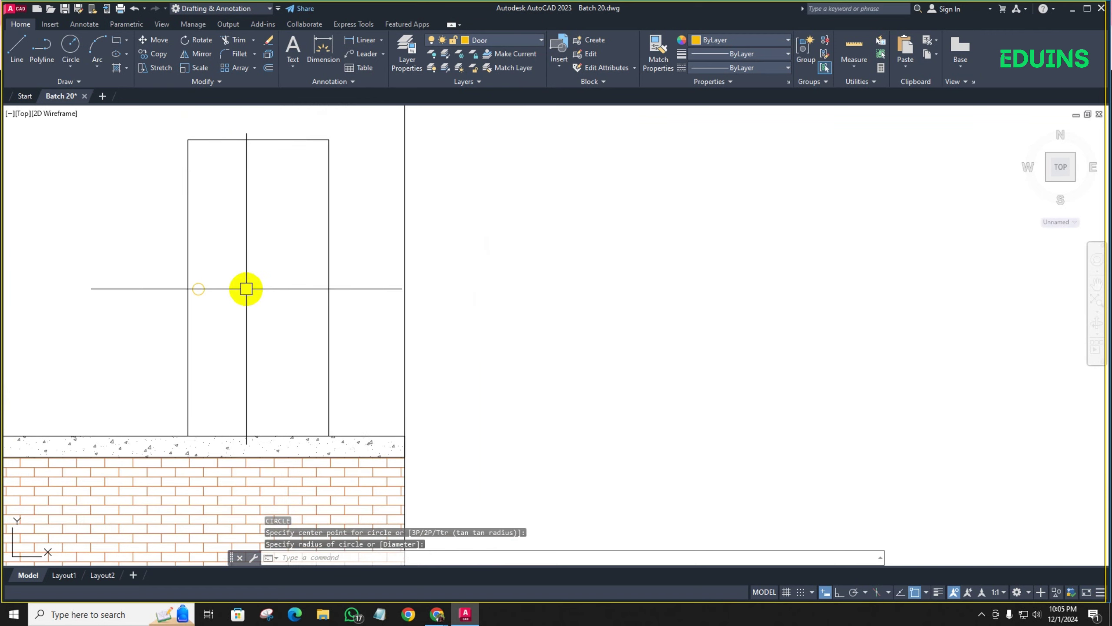
Draw a larger decorative circle at the middle of the door
scroll(245, 282, "up", 5)
scroll(246, 281, "down", 5)
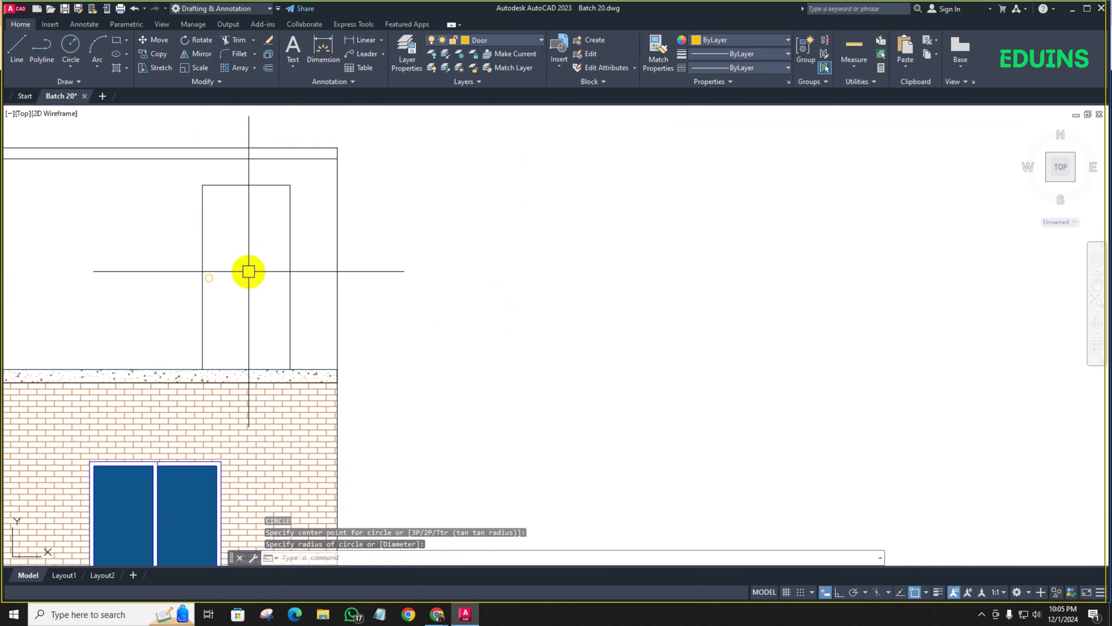
key("Return")
left_click(245, 268)
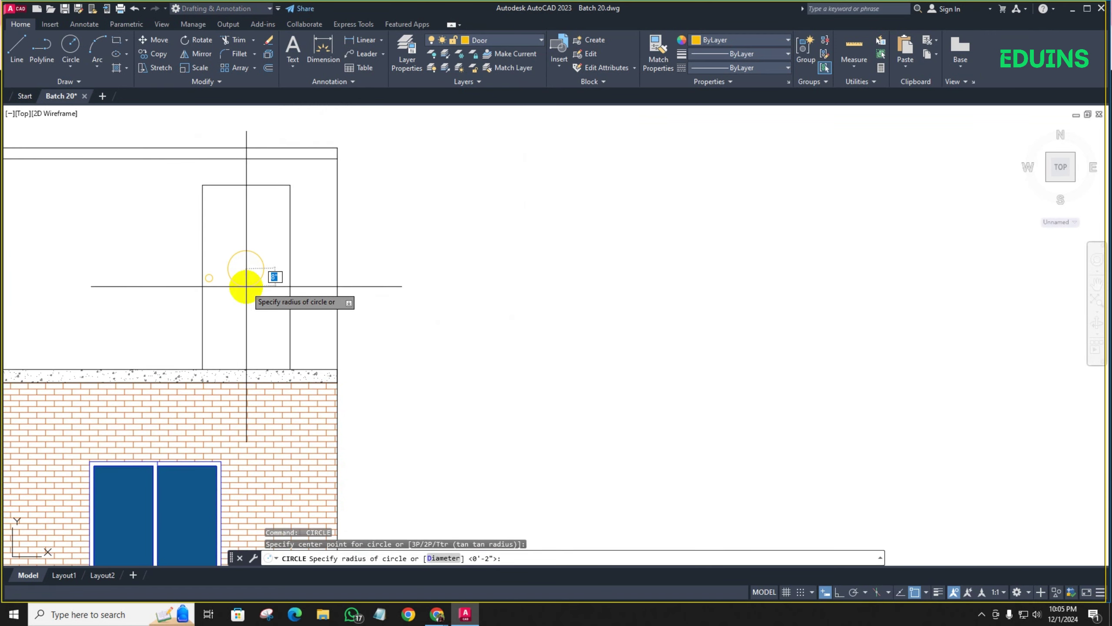
left_click(246, 286)
middle_click_drag(253, 238, 244, 240)
key("Return")
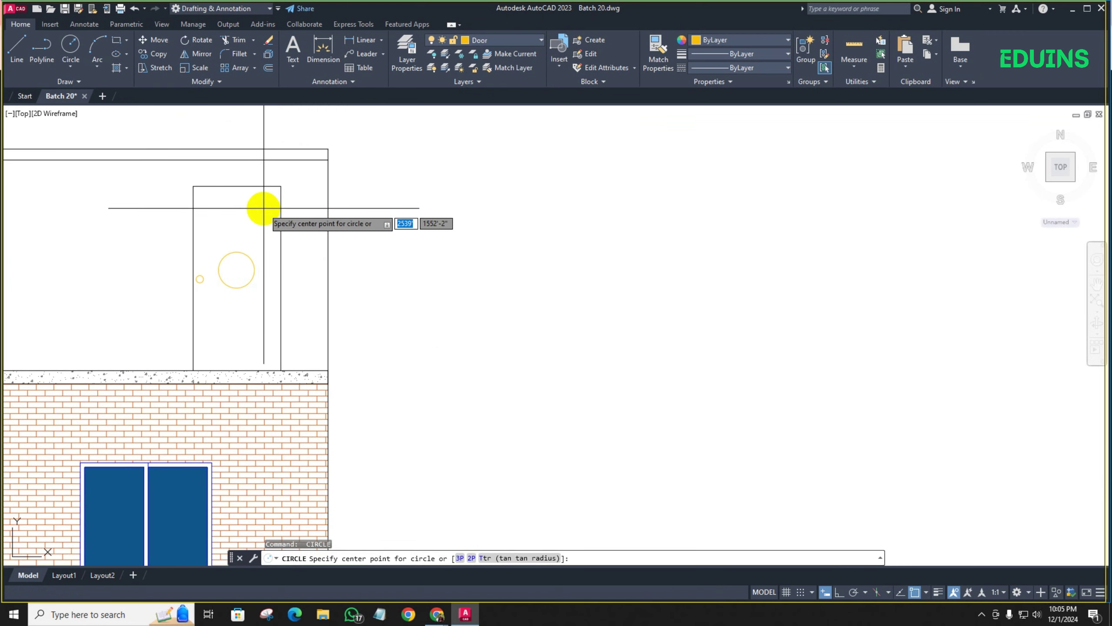
key("Escape")
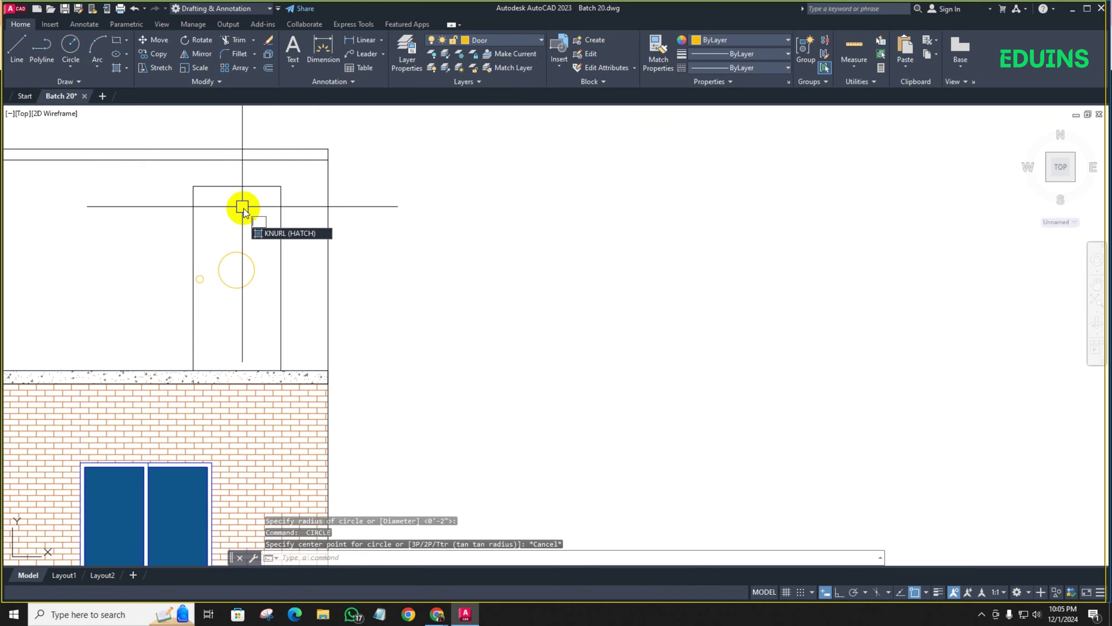
Draw a diagonal line about 3'-6" long from the door's top-right corner to the large circle's upper-left edge
type("l")
key("Return")
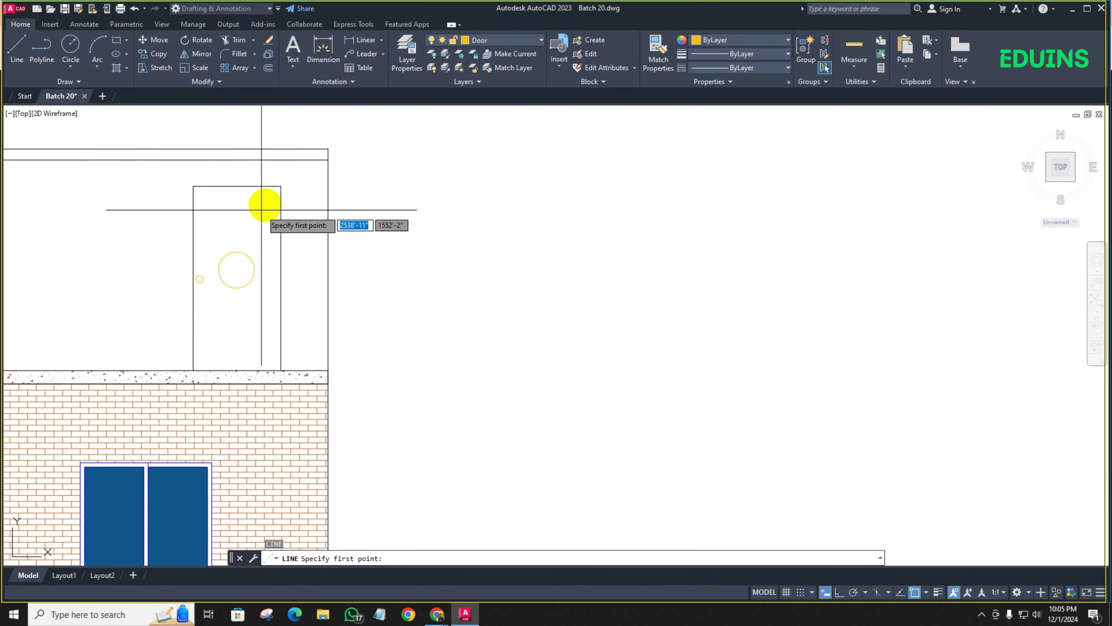
left_click(280, 187)
type("3'-6\"")
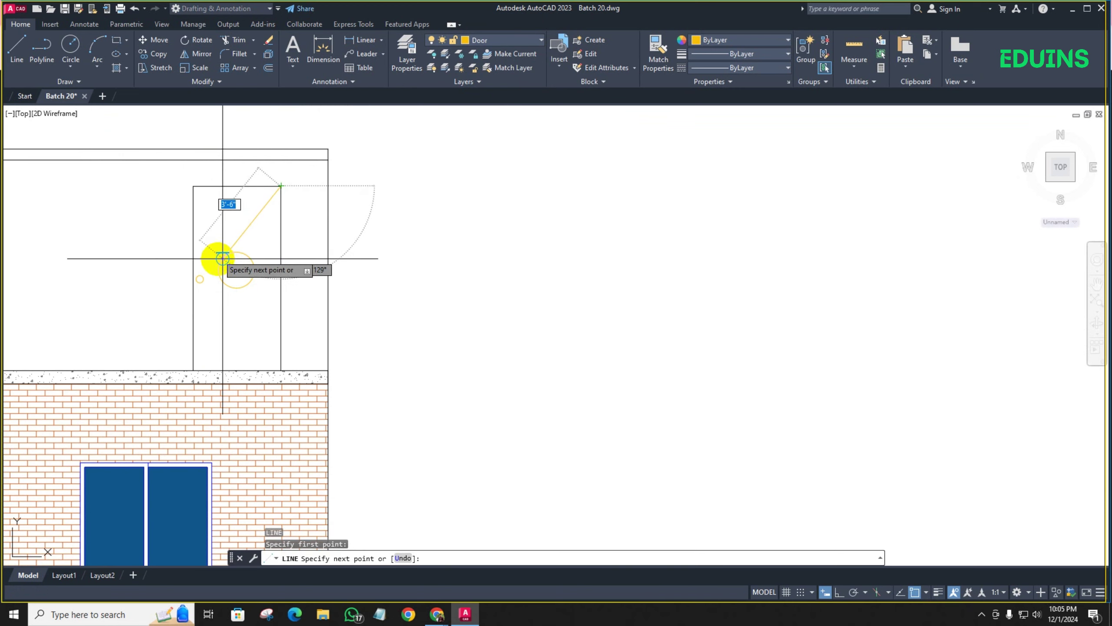
left_click(222, 258)
scroll(219, 245, "up", 4)
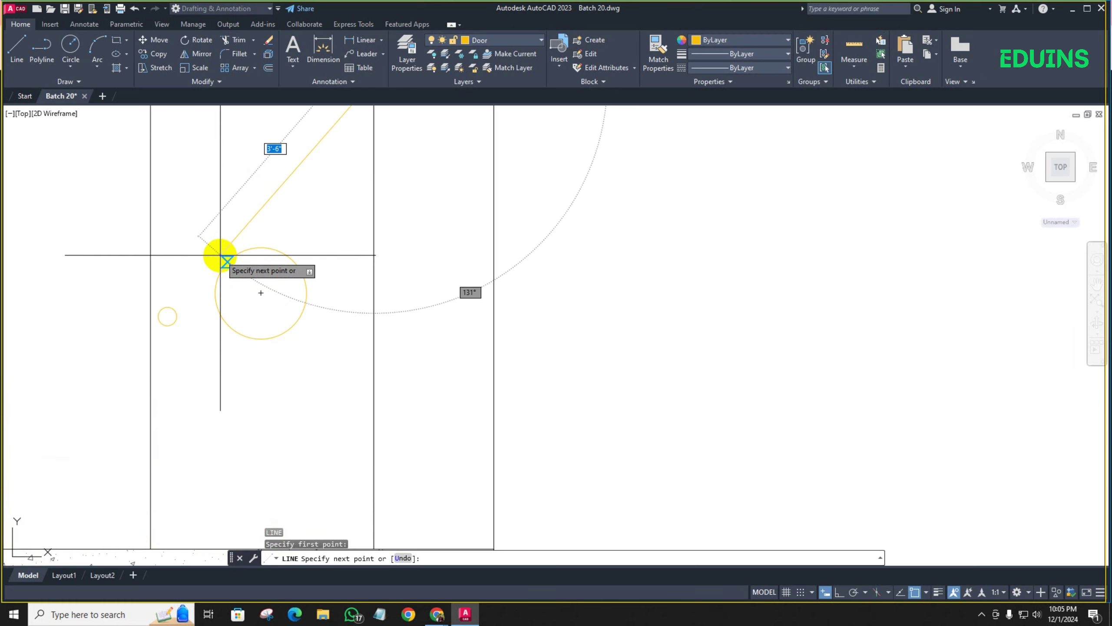
scroll(216, 263, "down", 2)
key("Return")
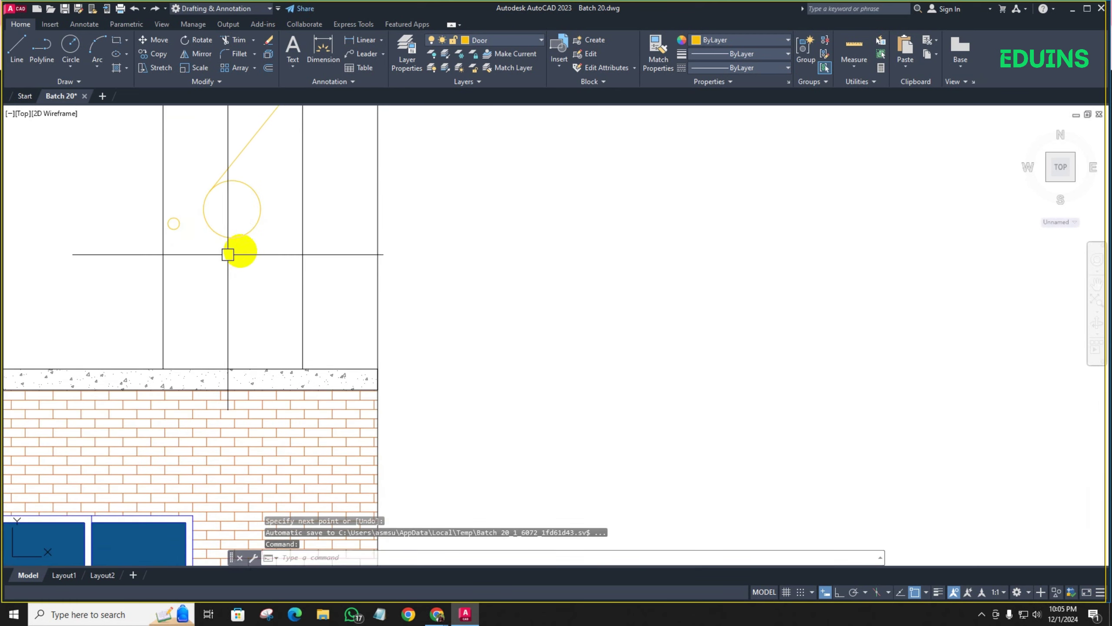
Draw a diagonal line from the large circle's lower-right edge to the door's bottom-left corner
key("Return")
left_click(253, 228)
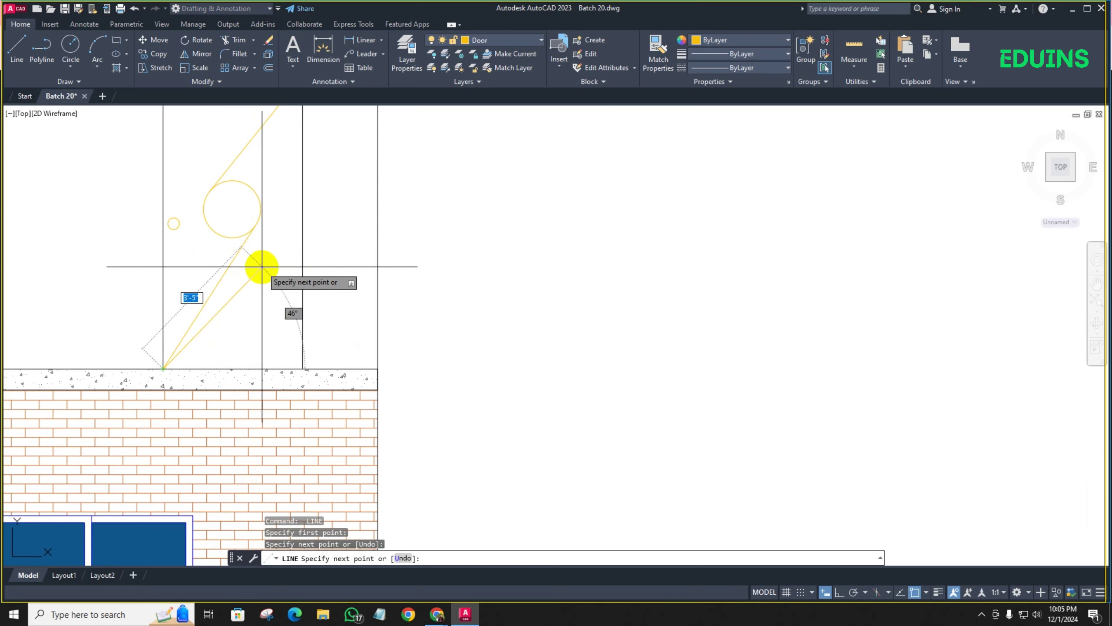
key("Escape")
scroll(235, 272, "down", 5)
scroll(206, 283, "up", 4)
scroll(186, 254, "up", 2)
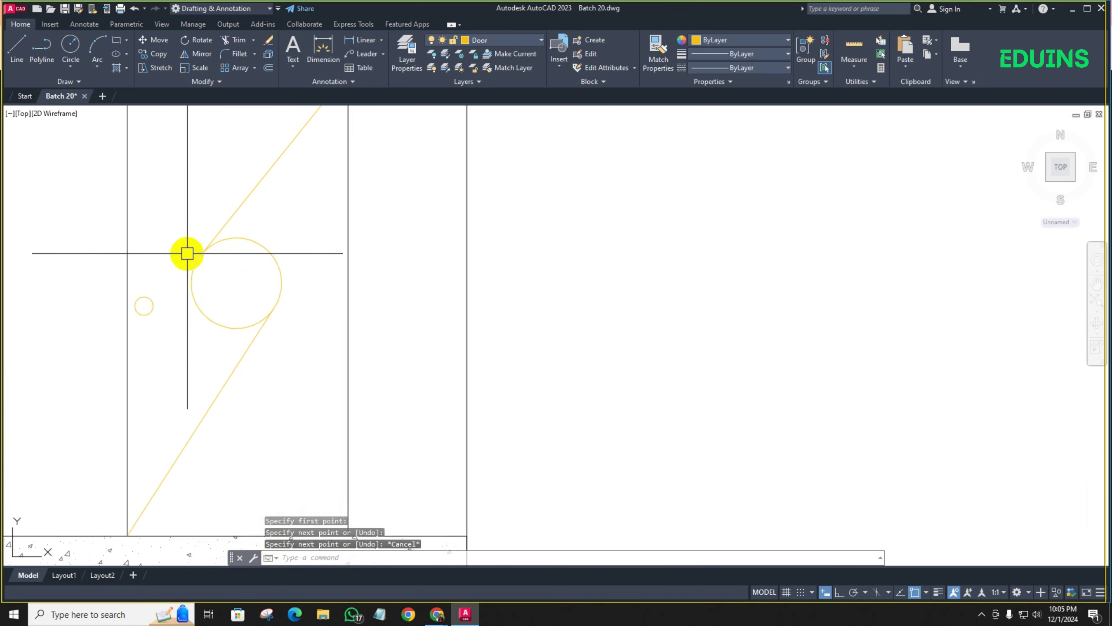
scroll(186, 253, "down", 2)
middle_click_drag(186, 253, 204, 280)
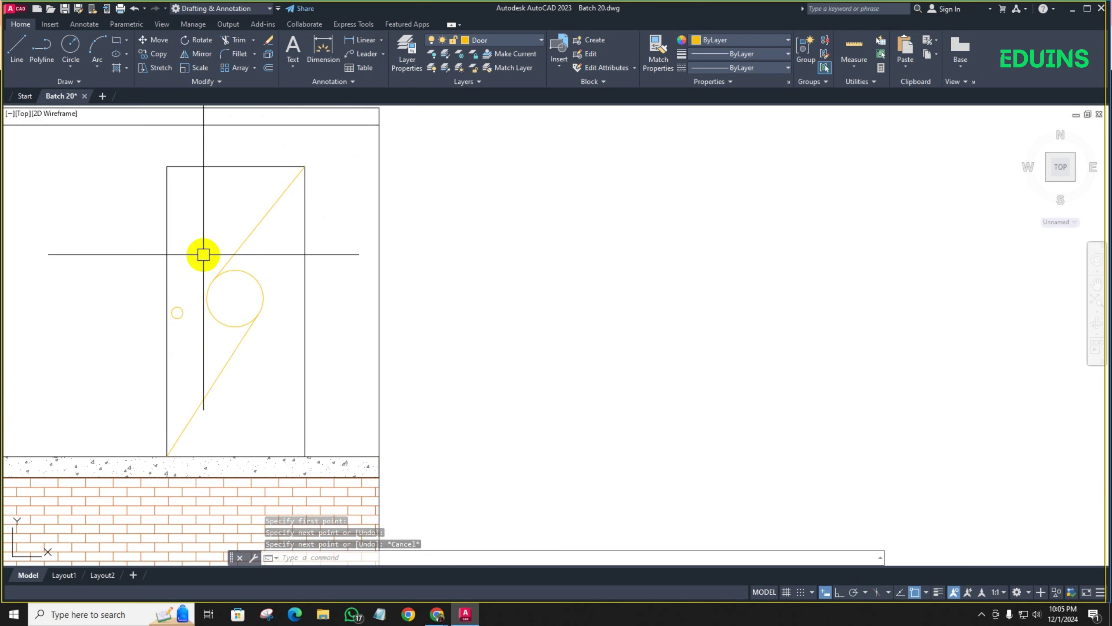
Hatch the door's area left of the diagonals, around the knob, with a solid fill in colour 16,86,137
key("Return")
key("Escape")
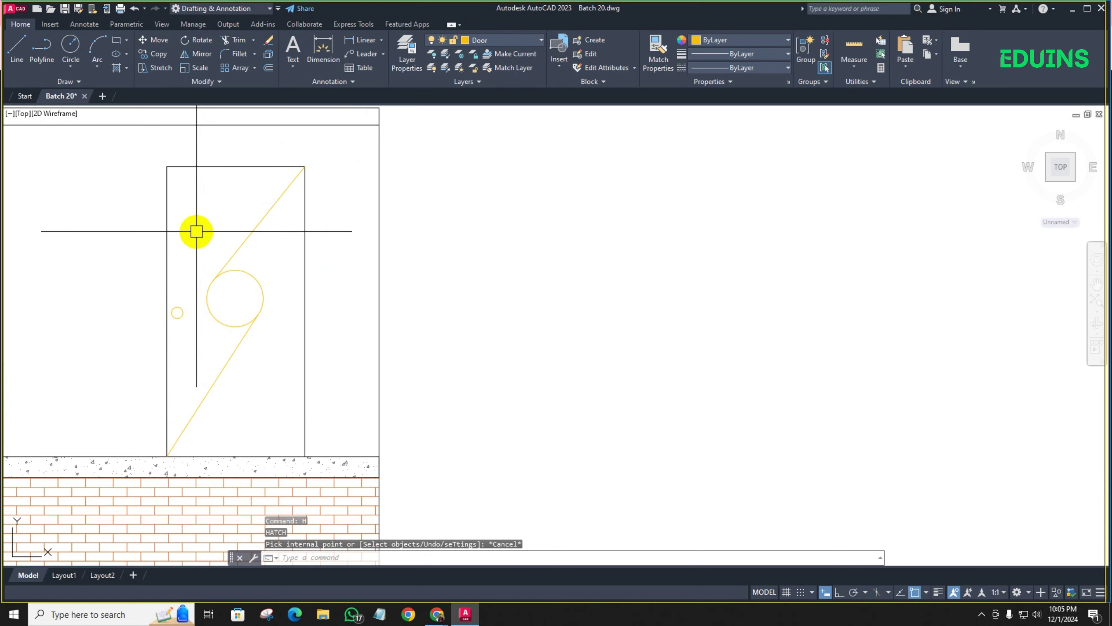
type("h")
key("Return")
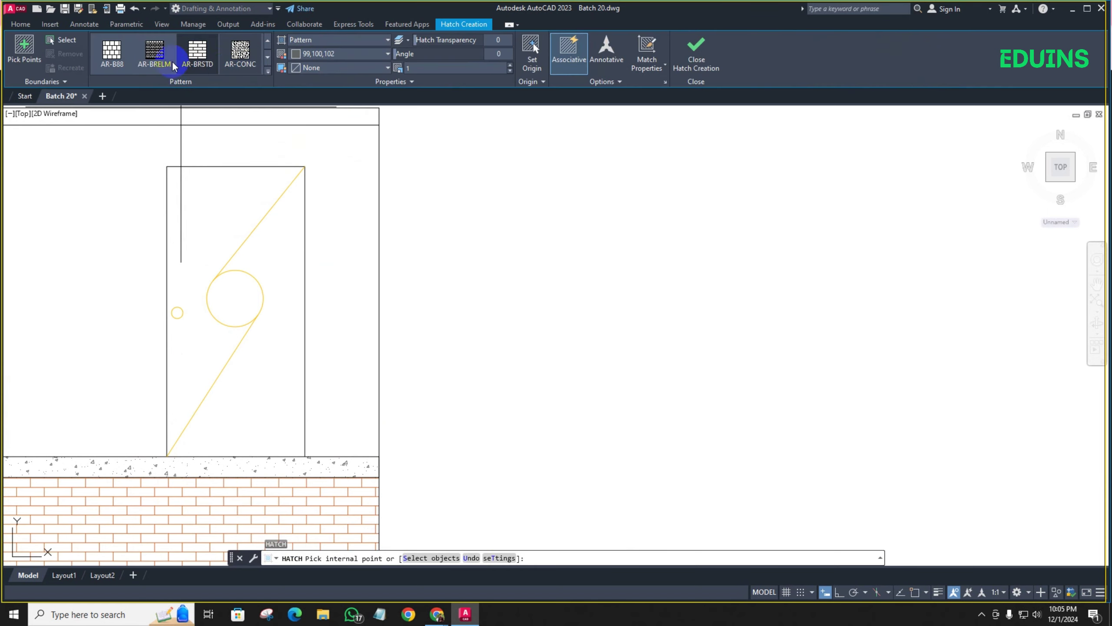
left_click(311, 54)
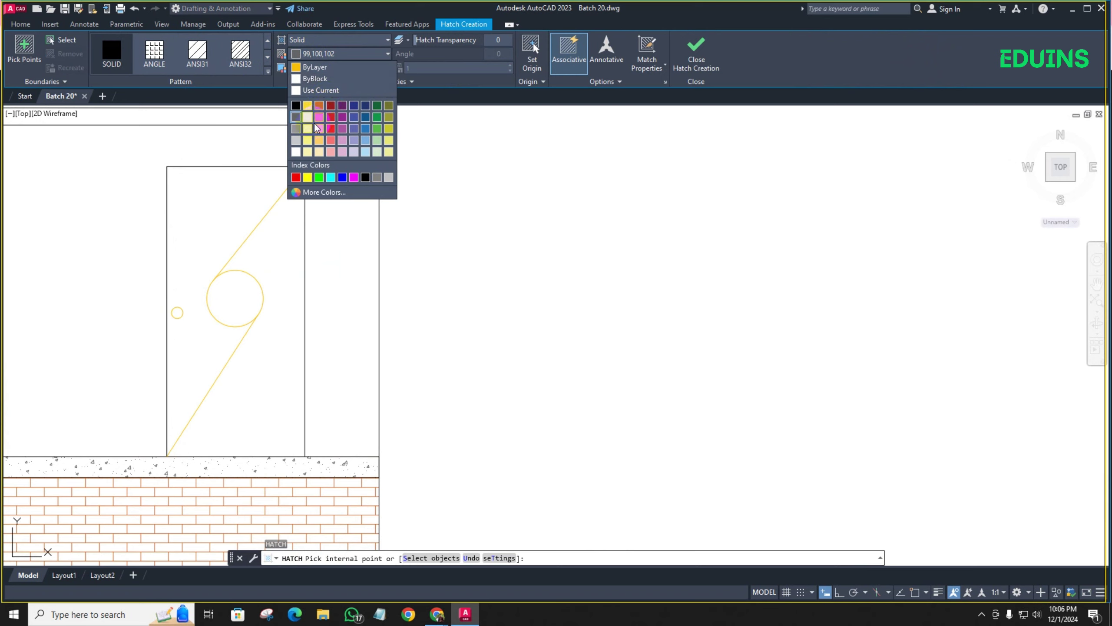
left_click(365, 117)
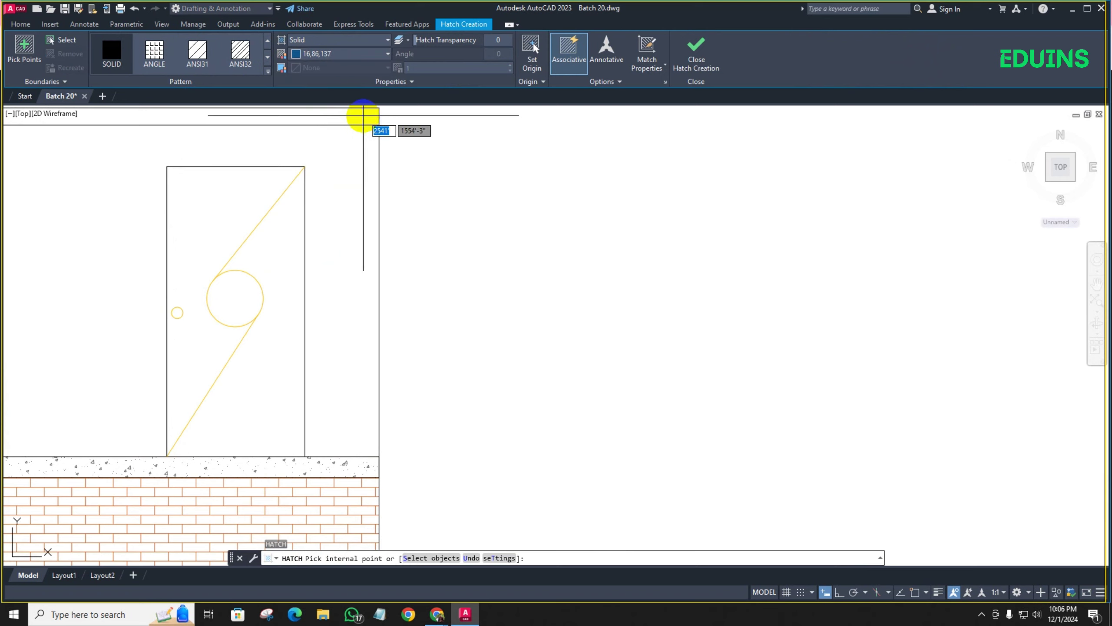
left_click(203, 219)
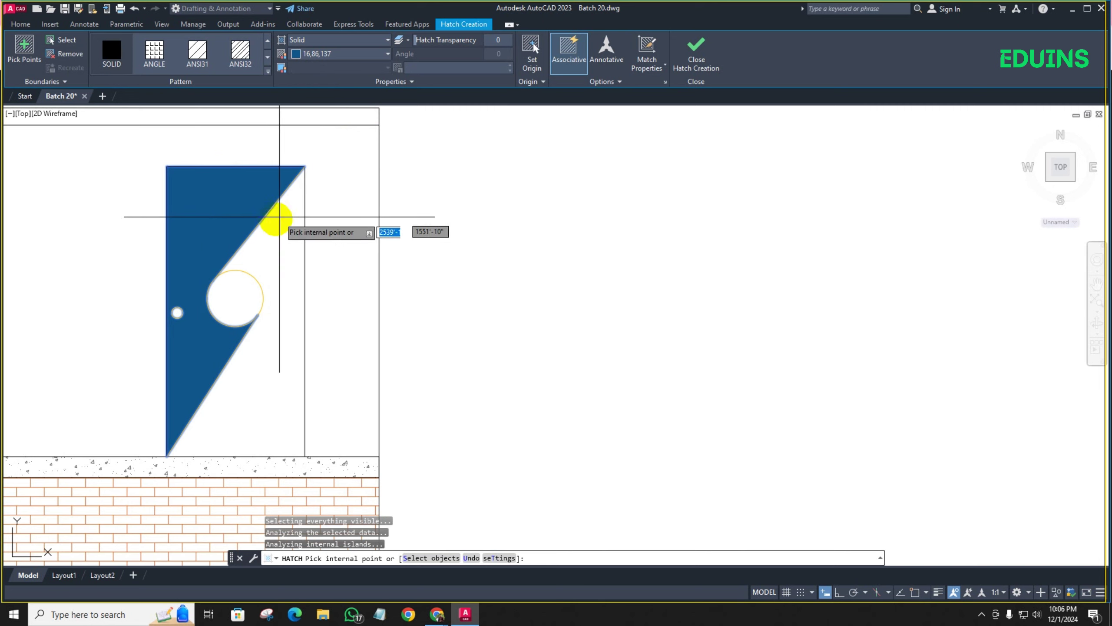
left_click(314, 54)
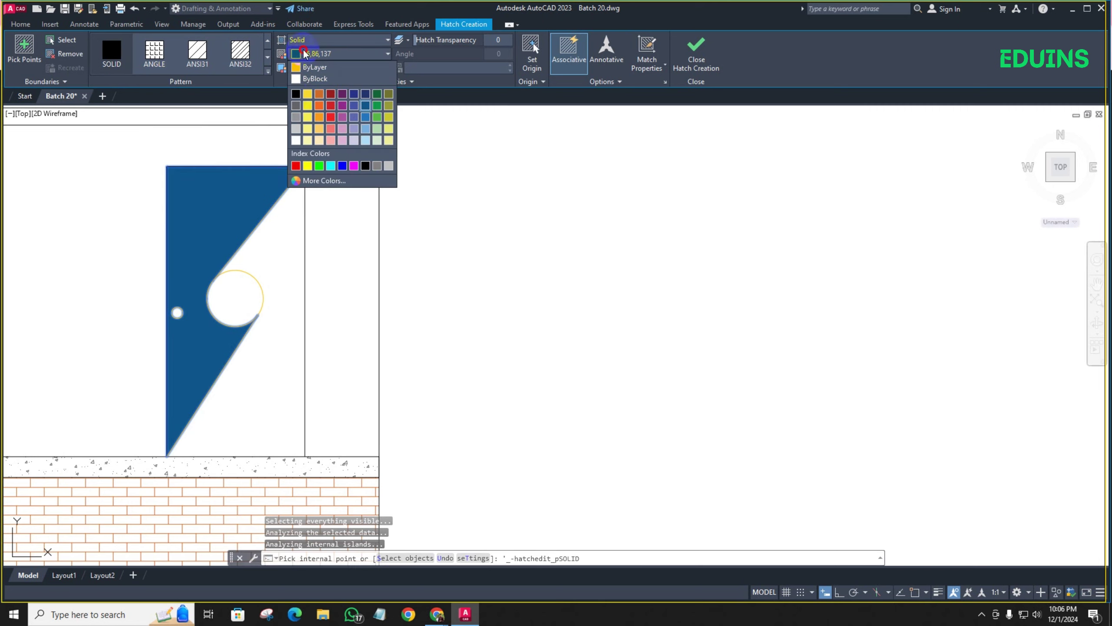
key("Escape")
key("Escape")
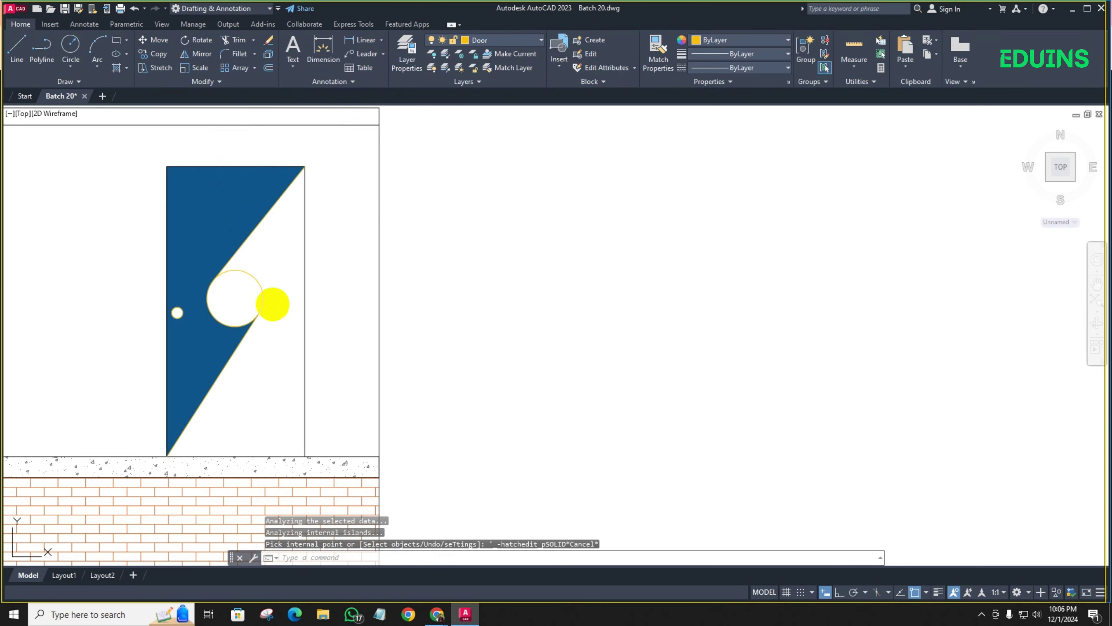
Hatch the door's area right of the diagonals with a solid fill in light blue 173,221,247
key("space")
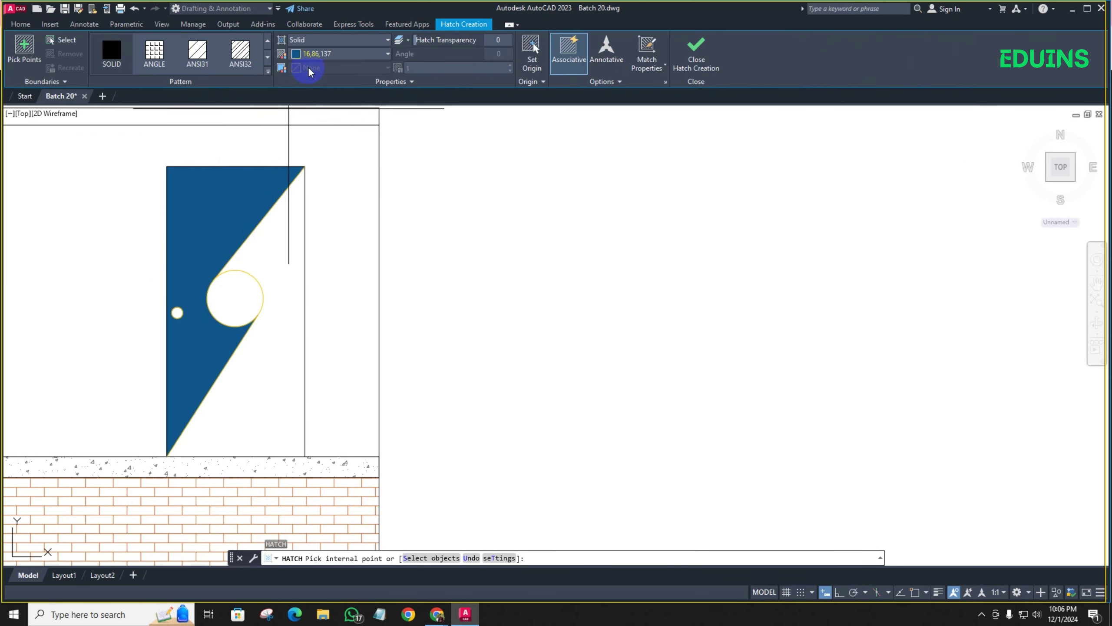
left_click(321, 56)
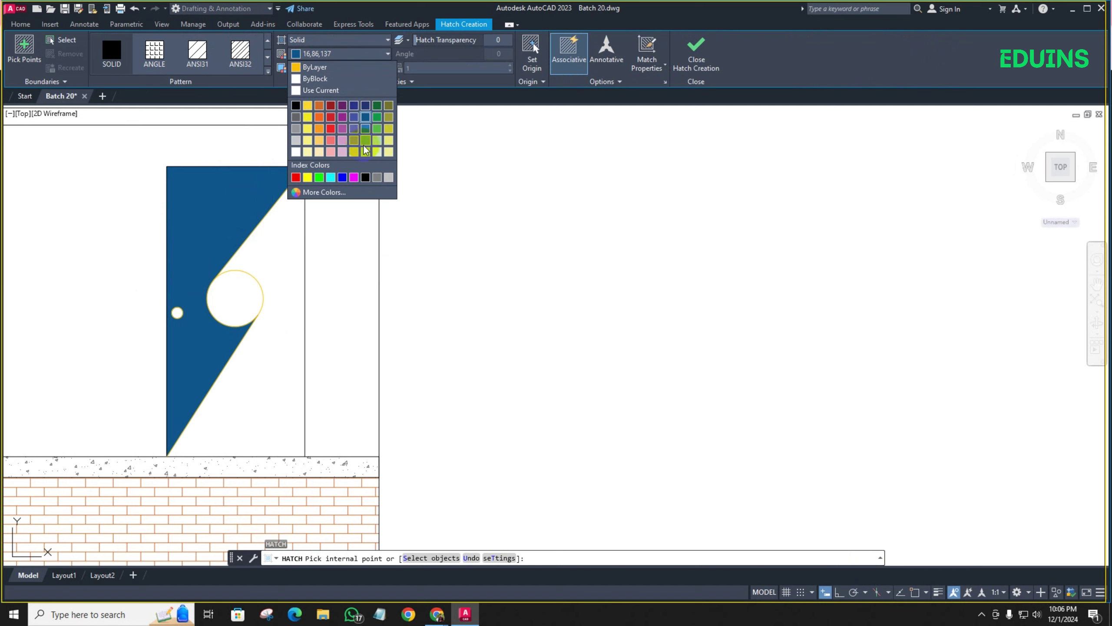
left_click(278, 281)
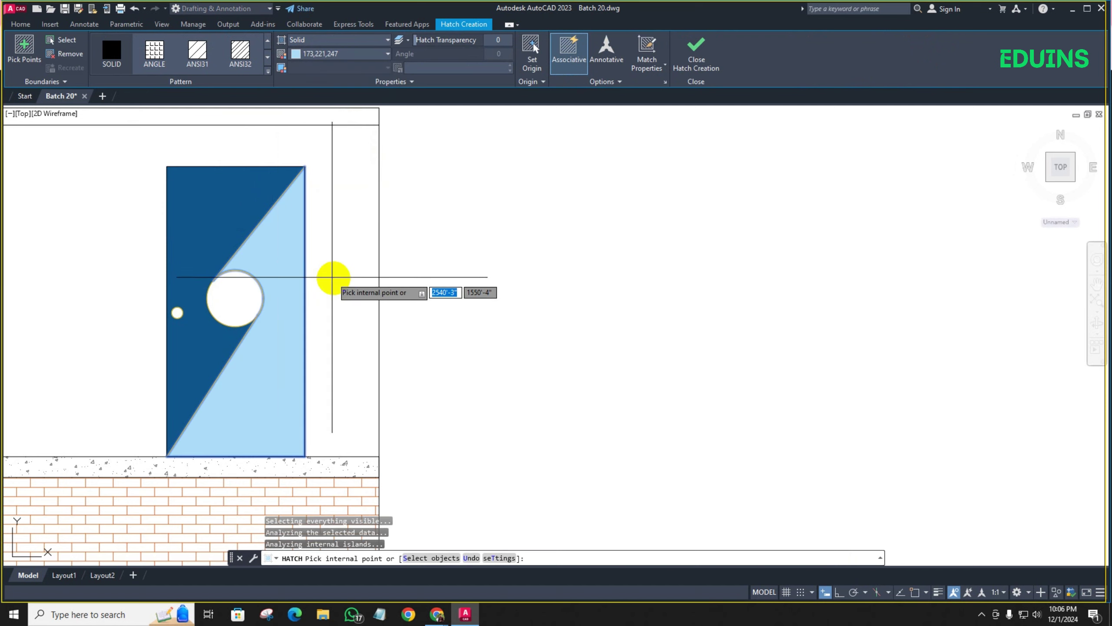
scroll(335, 281, "down", 4)
scroll(346, 280, "up", 1)
key("Escape")
scroll(307, 271, "up", 5)
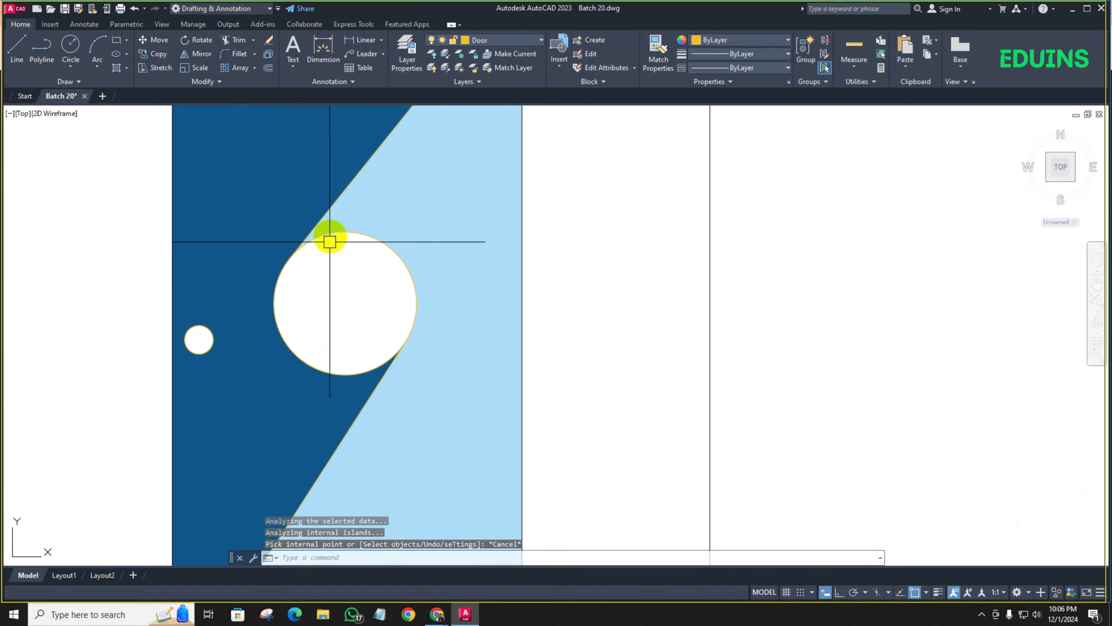
left_click(329, 237)
key("Escape")
scroll(448, 284, "down", 10)
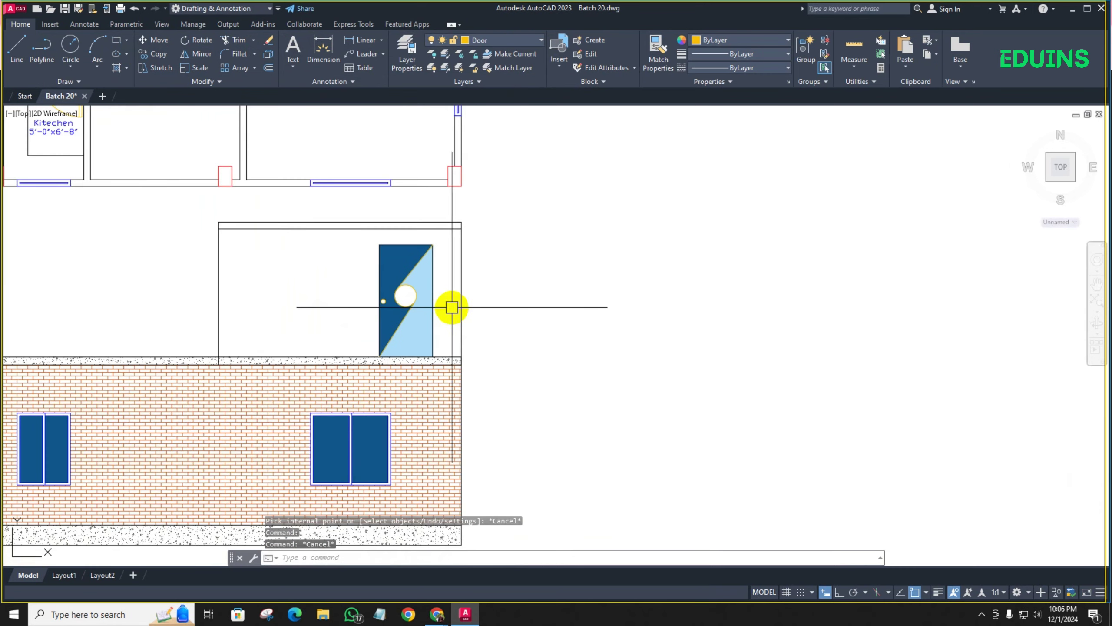
Fill the large decorative circle in the middle of the door with a solid black 0,0,0 hatch
scroll(414, 219, "up", 12)
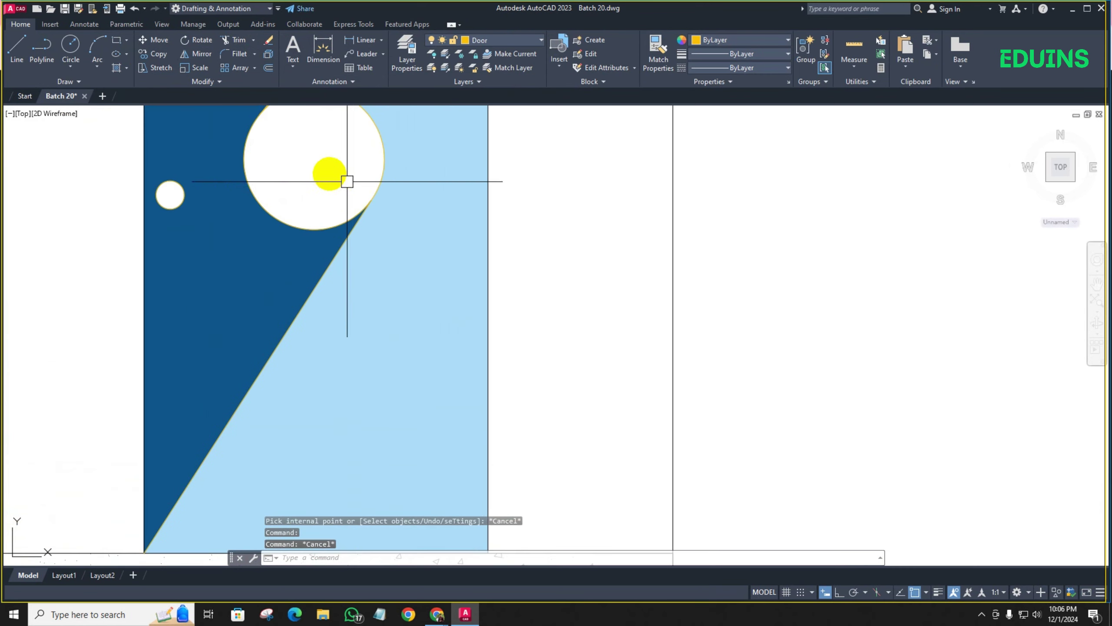
type("h")
key("Return")
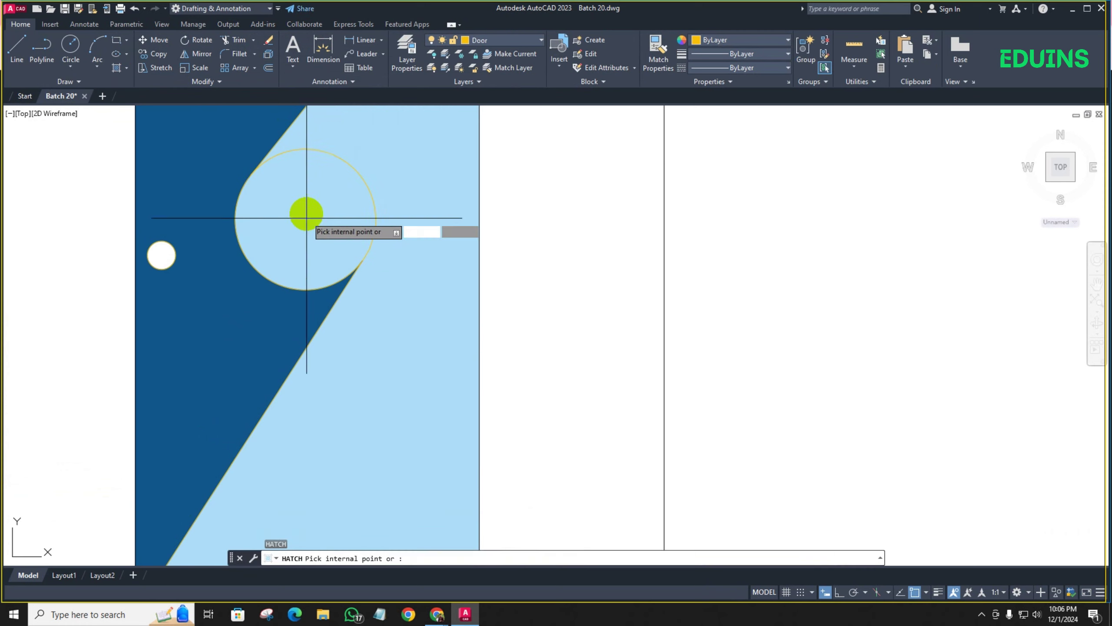
left_click(305, 56)
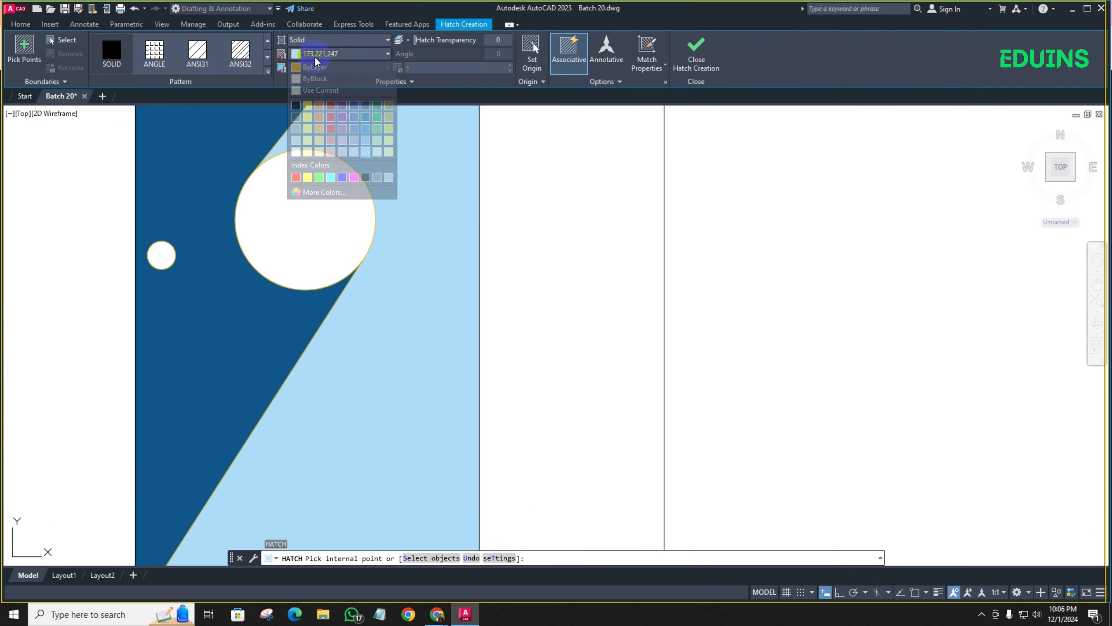
left_click(295, 105)
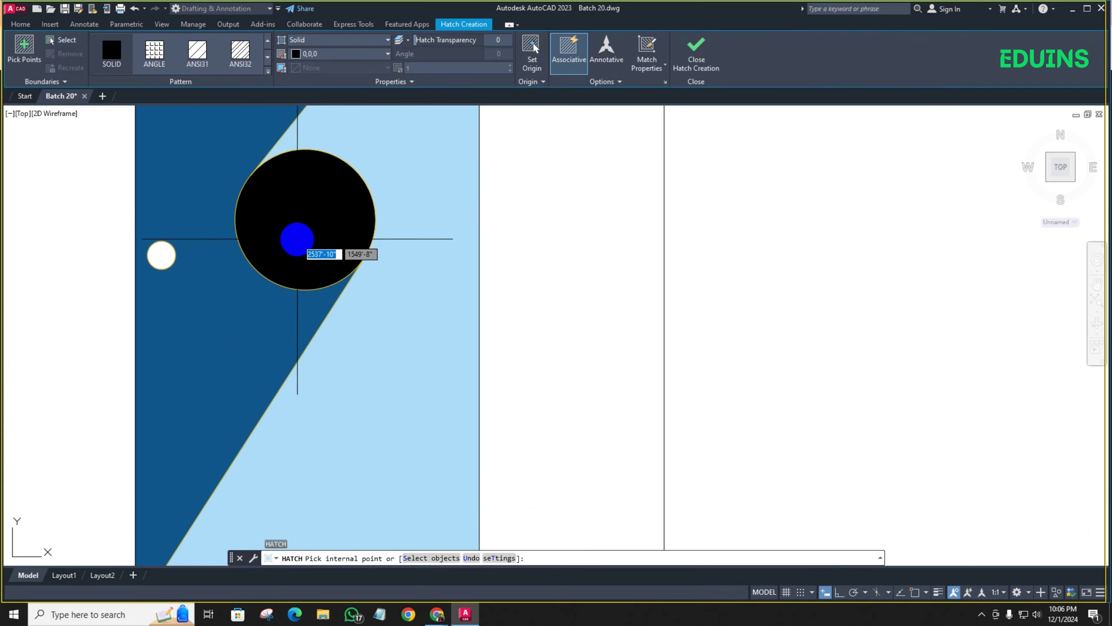
left_click(318, 236)
scroll(417, 252, "down", 3)
scroll(477, 281, "down", 2)
key("Escape")
scroll(487, 291, "down", 5)
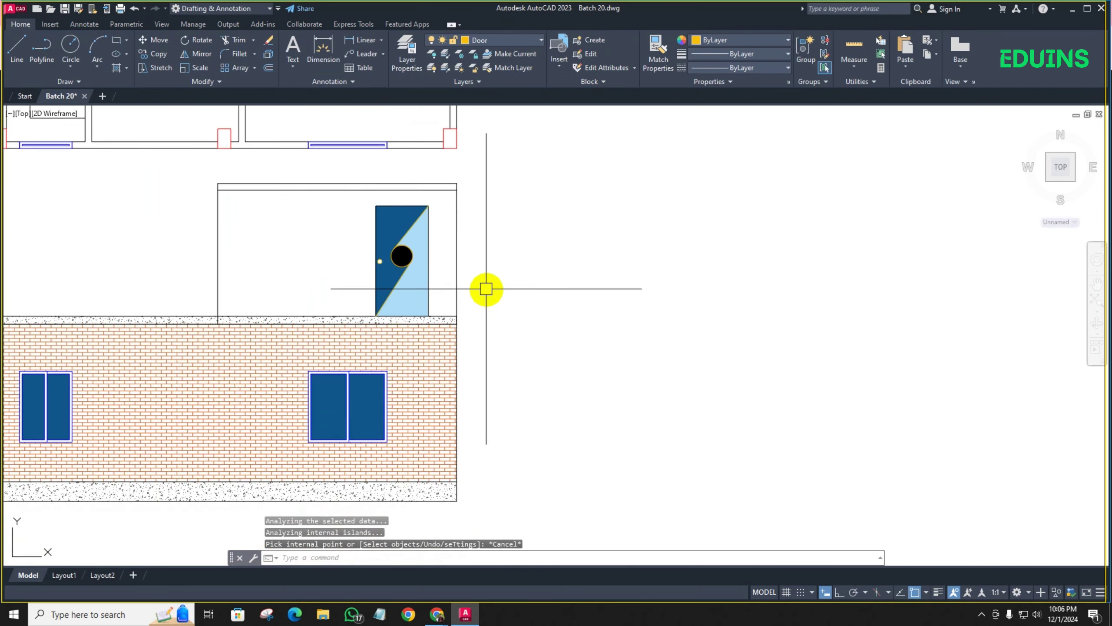
Hatch the stair room wall around the door with the AR-BRSTD brick pattern in colour 205,105,40
mouse_move(510, 338)
middle_mouse_down()
mouse_move(542, 299)
mouse_move(461, 305)
middle_mouse_up()
key("Return")
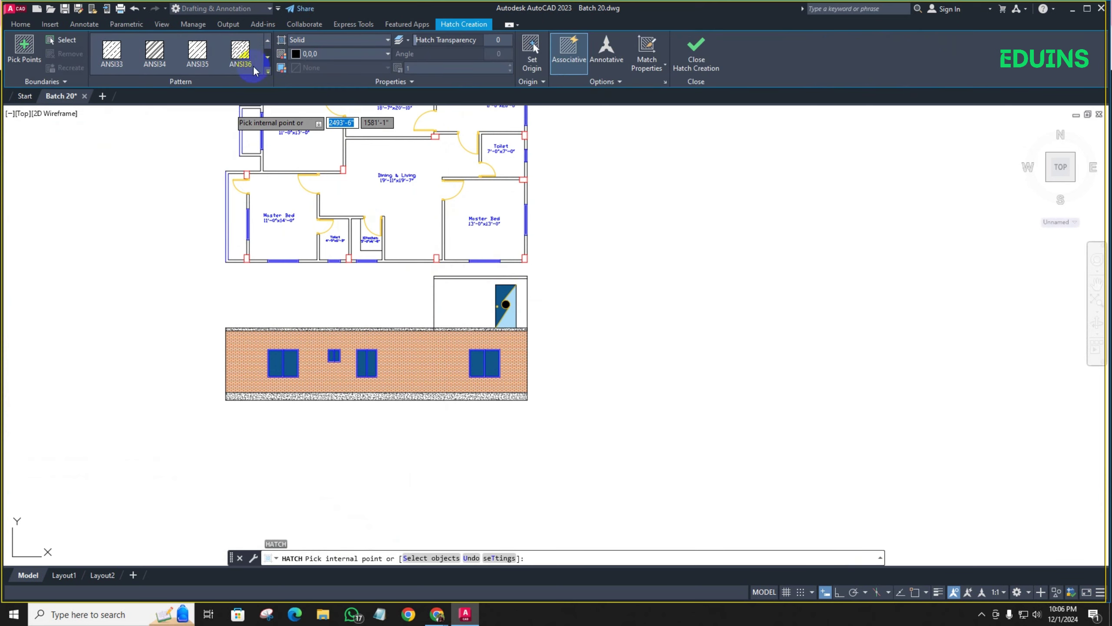
left_click(268, 70)
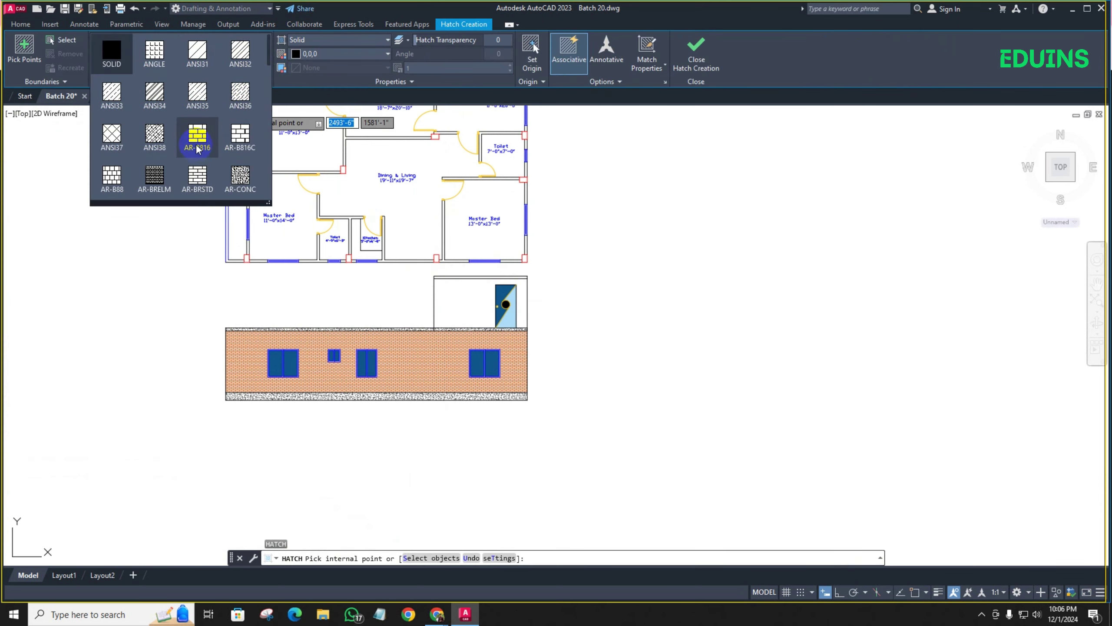
left_click(201, 180)
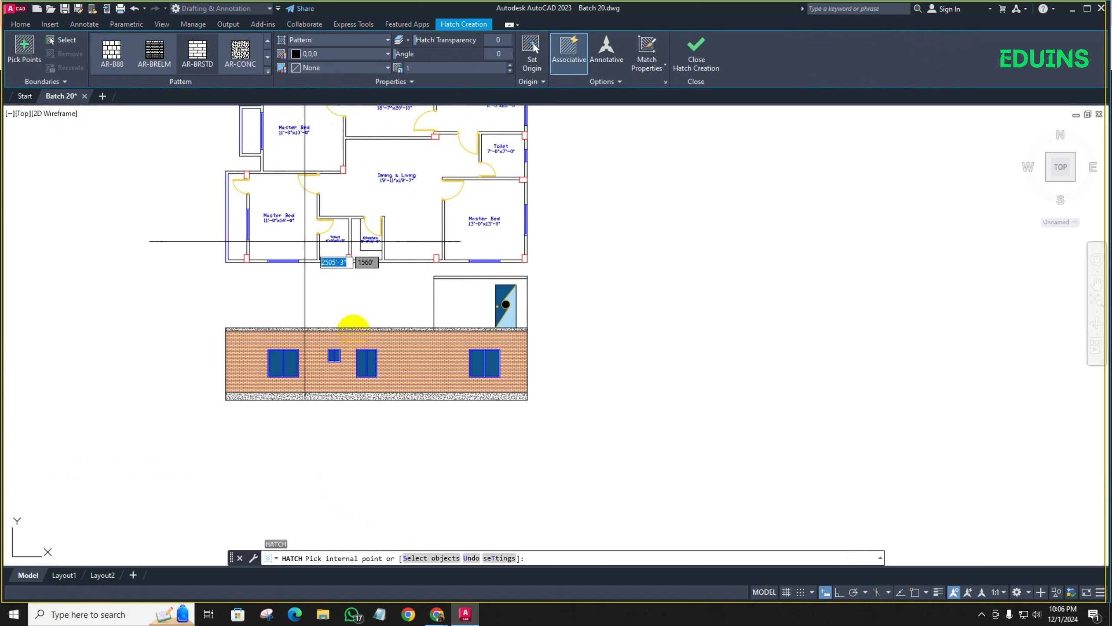
left_click(444, 304)
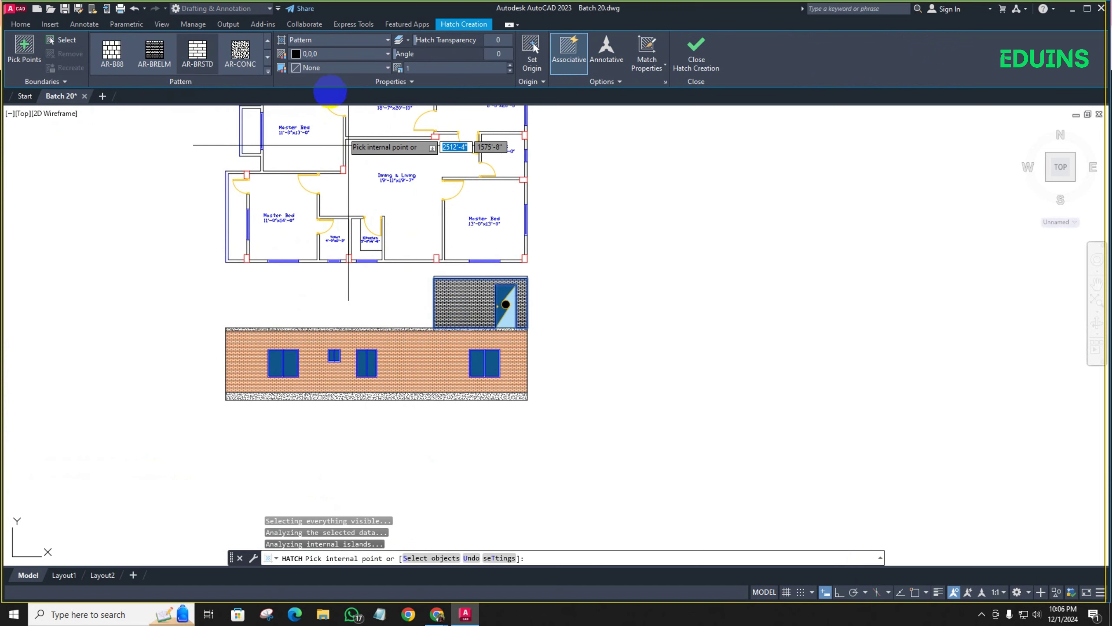
left_click(313, 53)
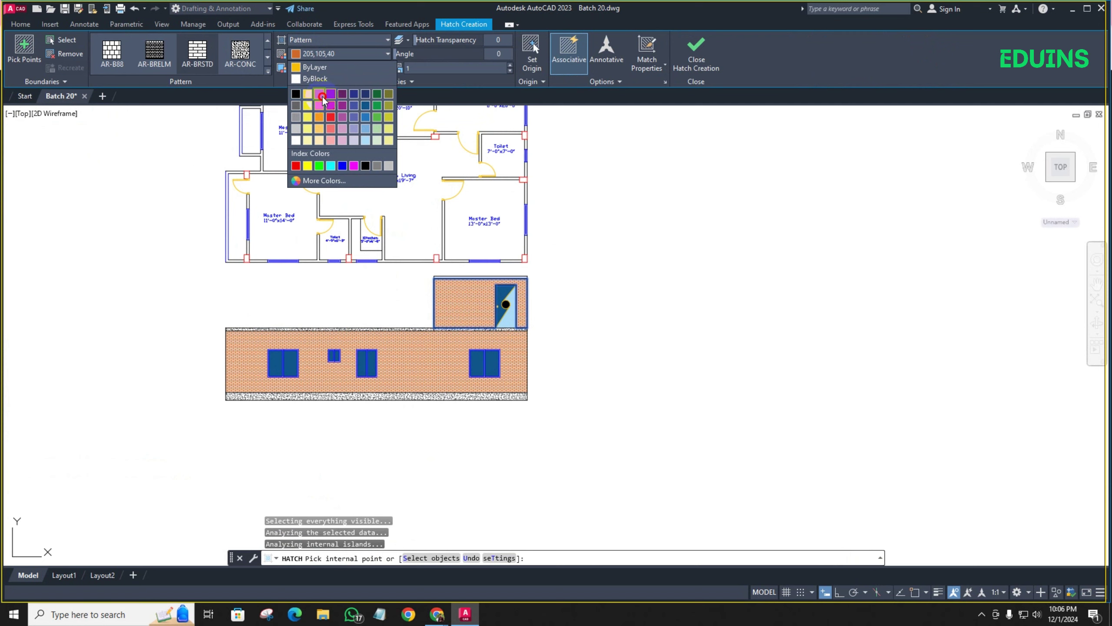
left_click(322, 100)
key("Escape")
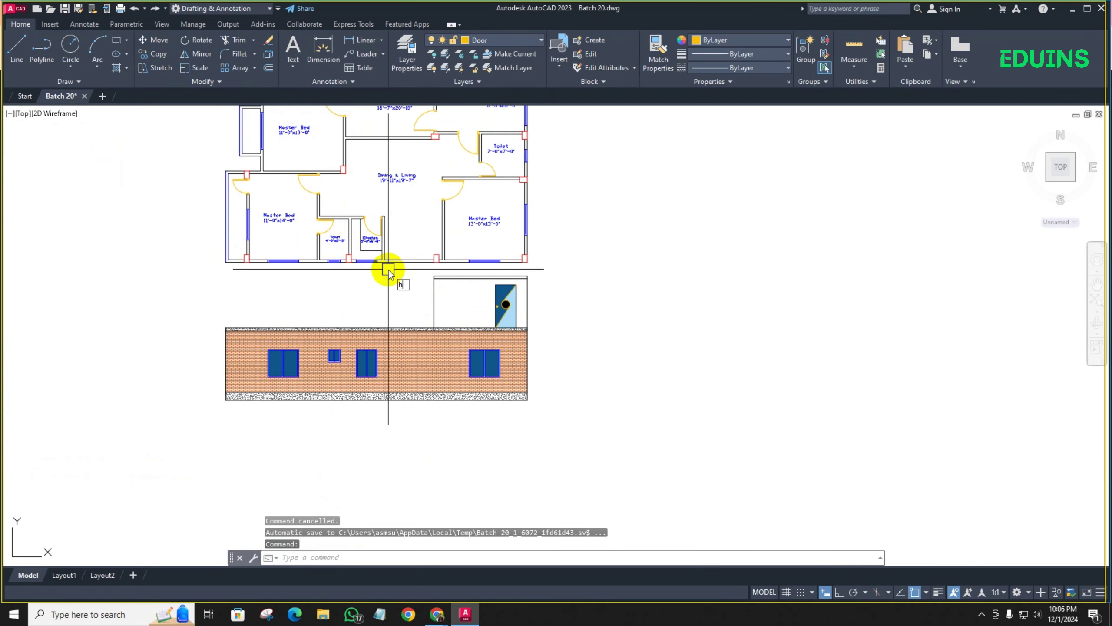
type("h")
key("Return")
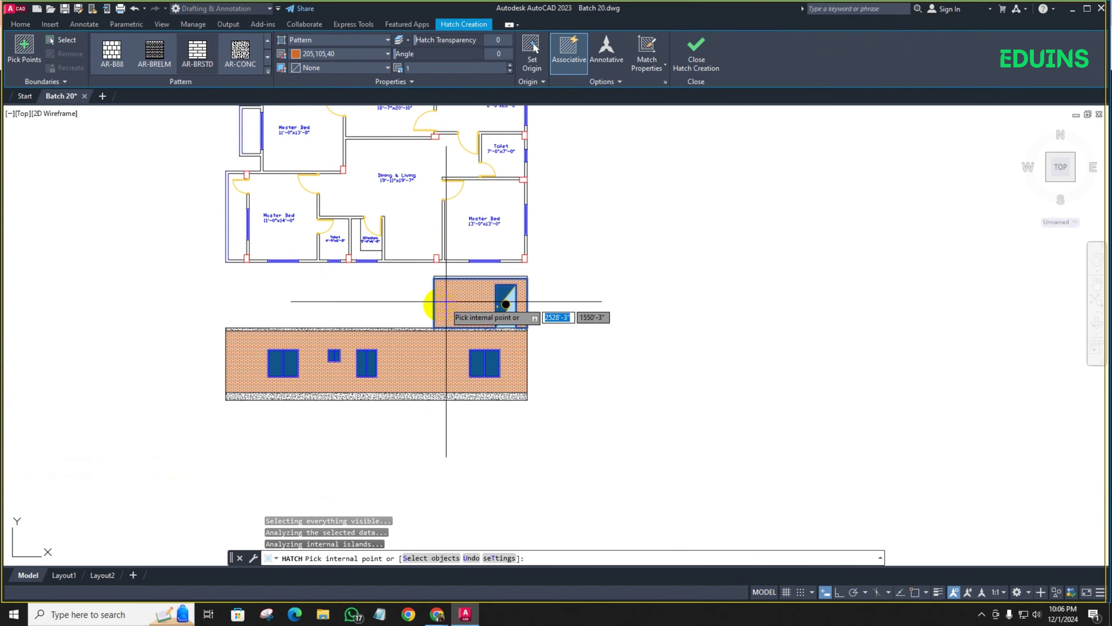
key("Escape")
Hatch the narrow roof slab strip above the stair room with the AR-CONC pattern in black 0,0,0
scroll(464, 280, "up", 8)
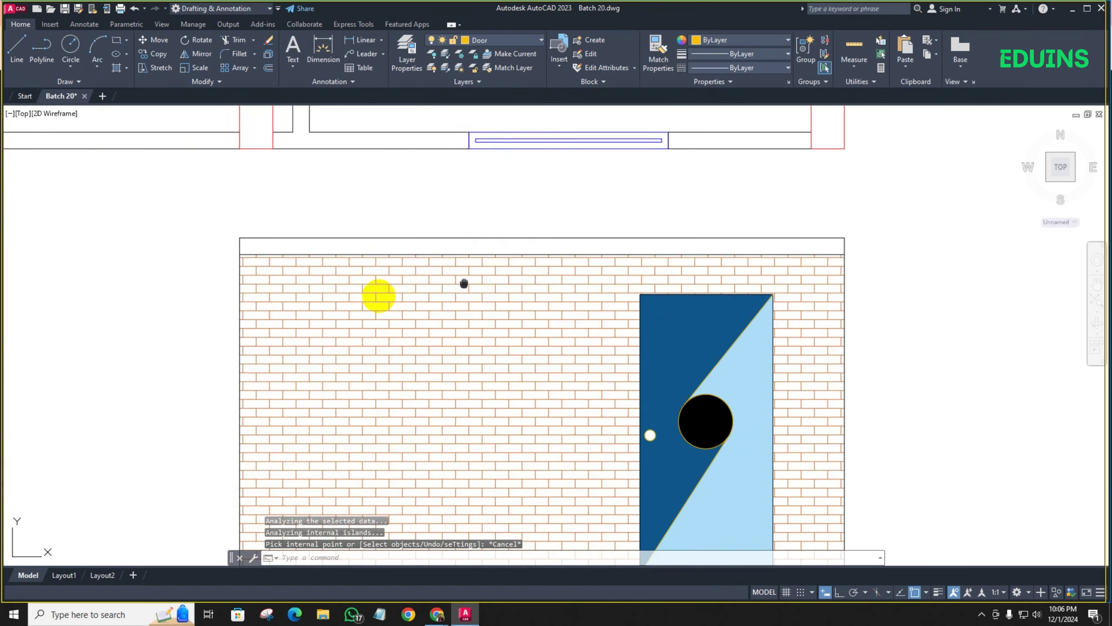
middle_click_drag(464, 283, 340, 300)
key("Return")
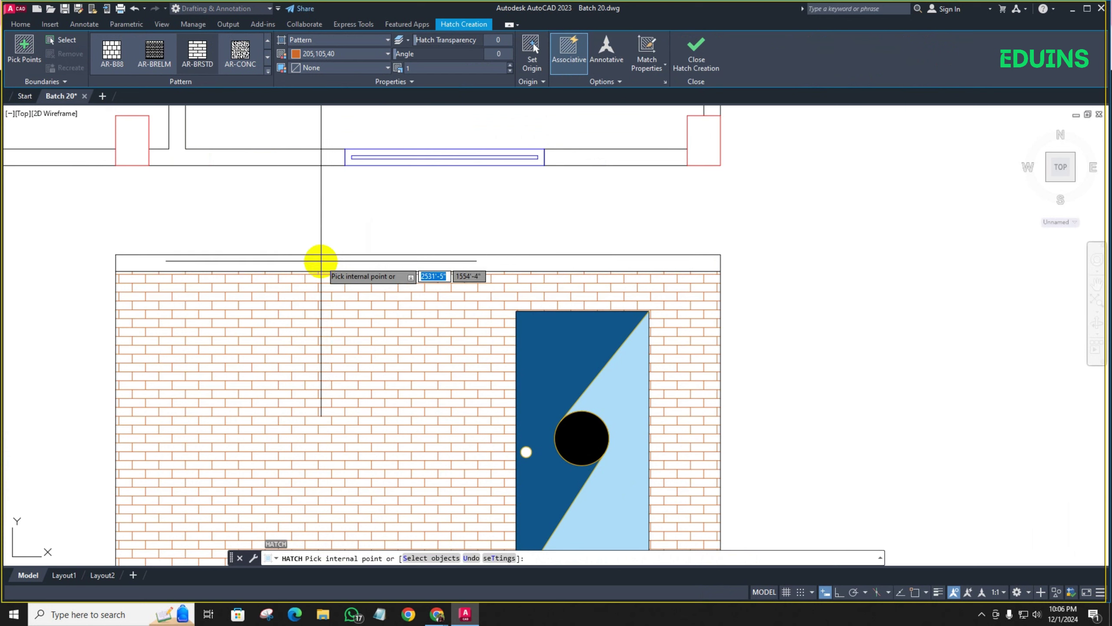
left_click(314, 56)
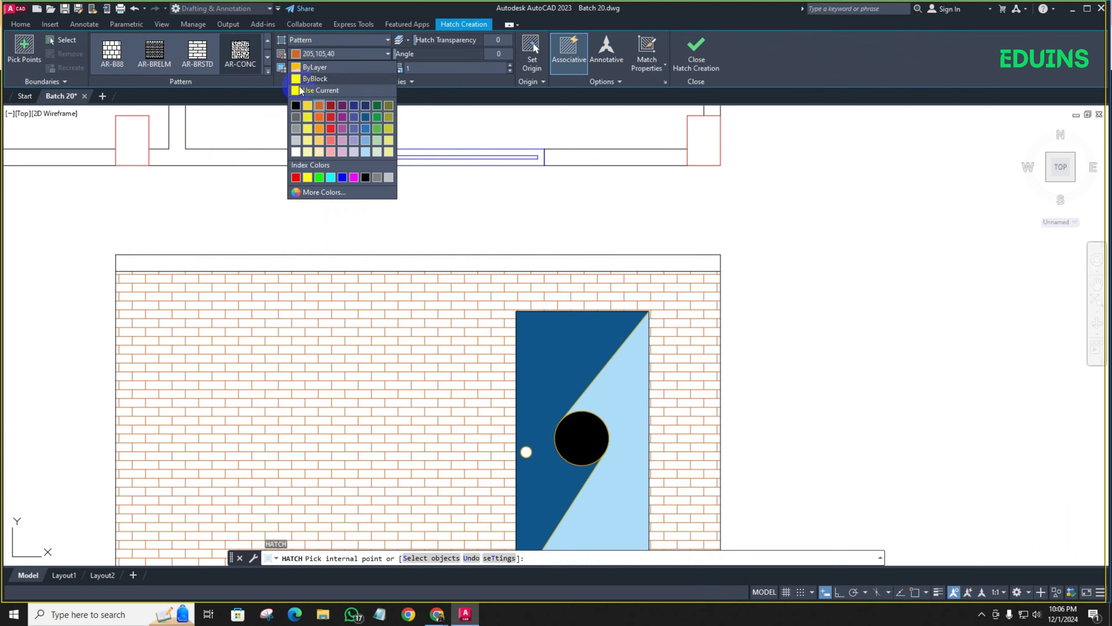
left_click(299, 116)
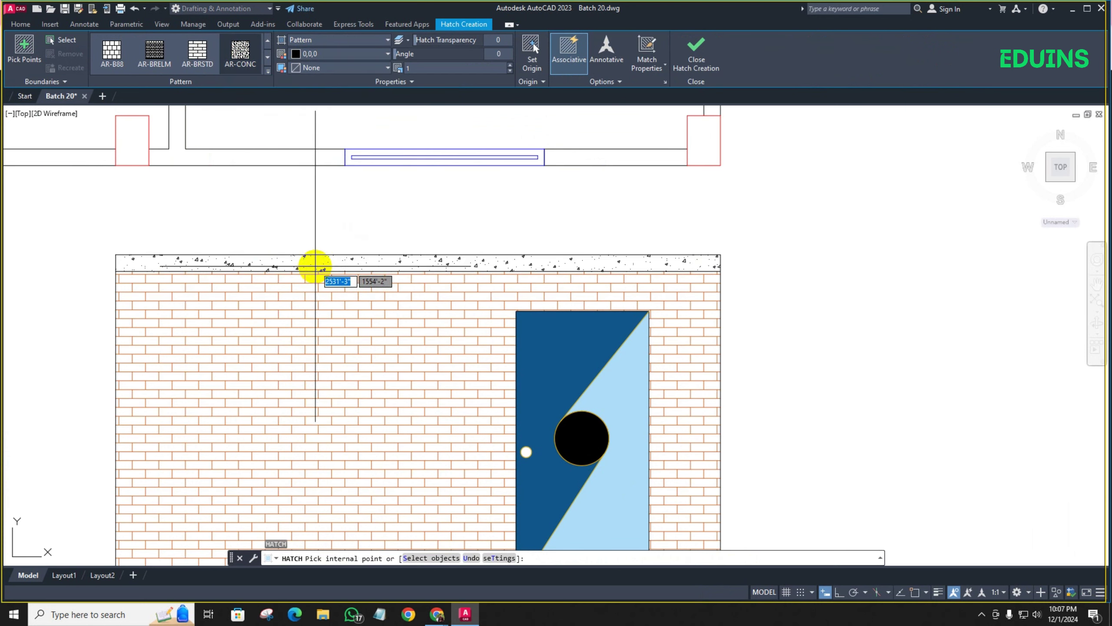
scroll(331, 244, "down", 4)
key("Escape")
scroll(529, 246, "down", 4)
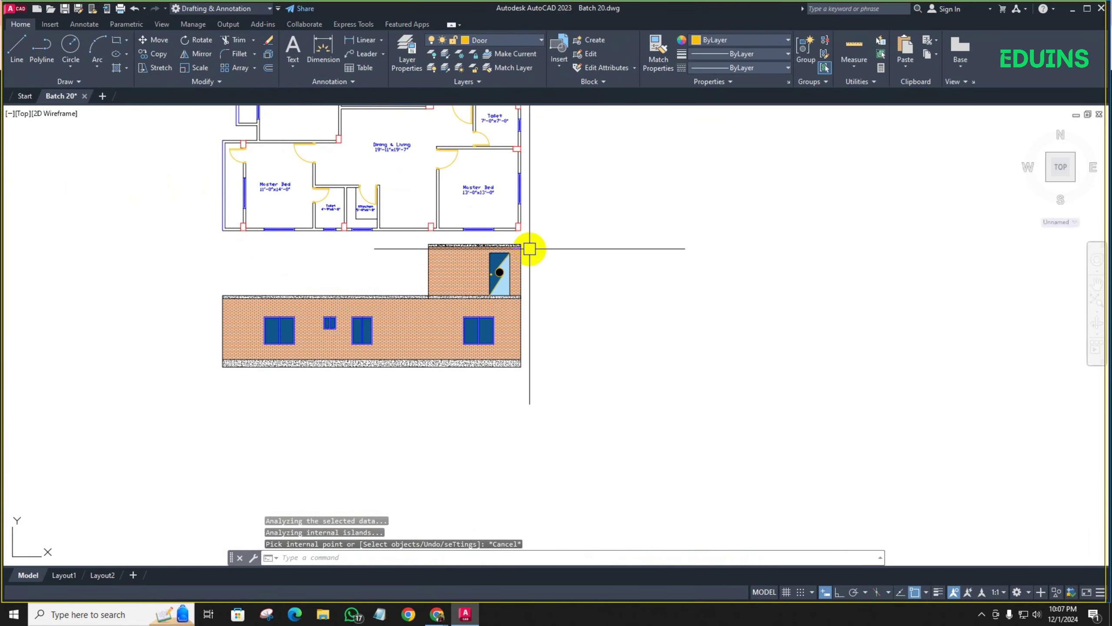
middle_click_drag(575, 303, 552, 319)
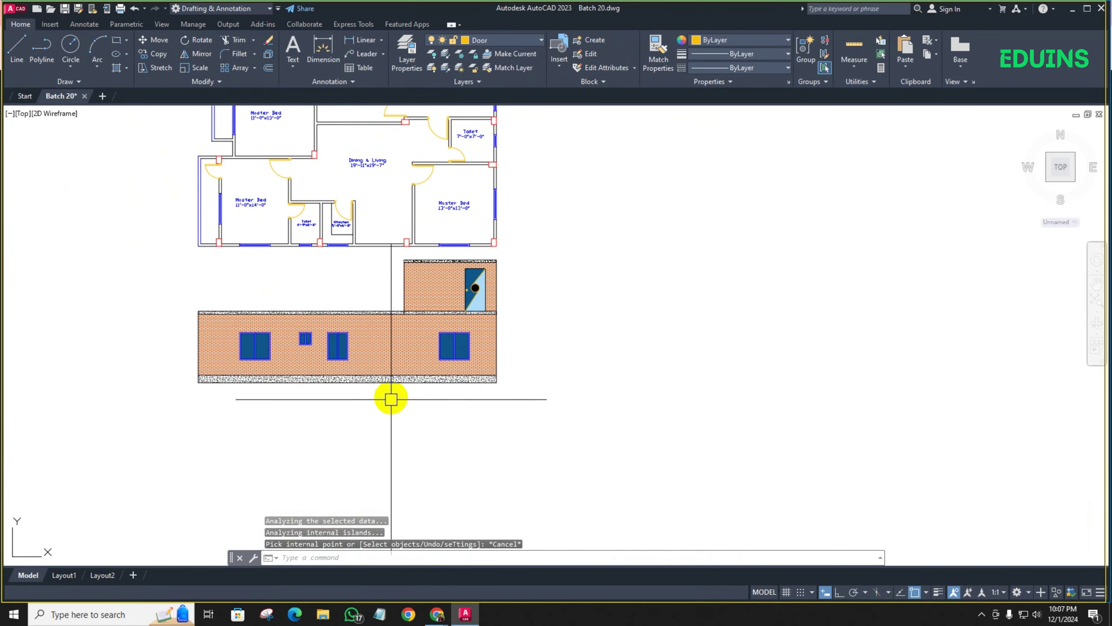
type("q")
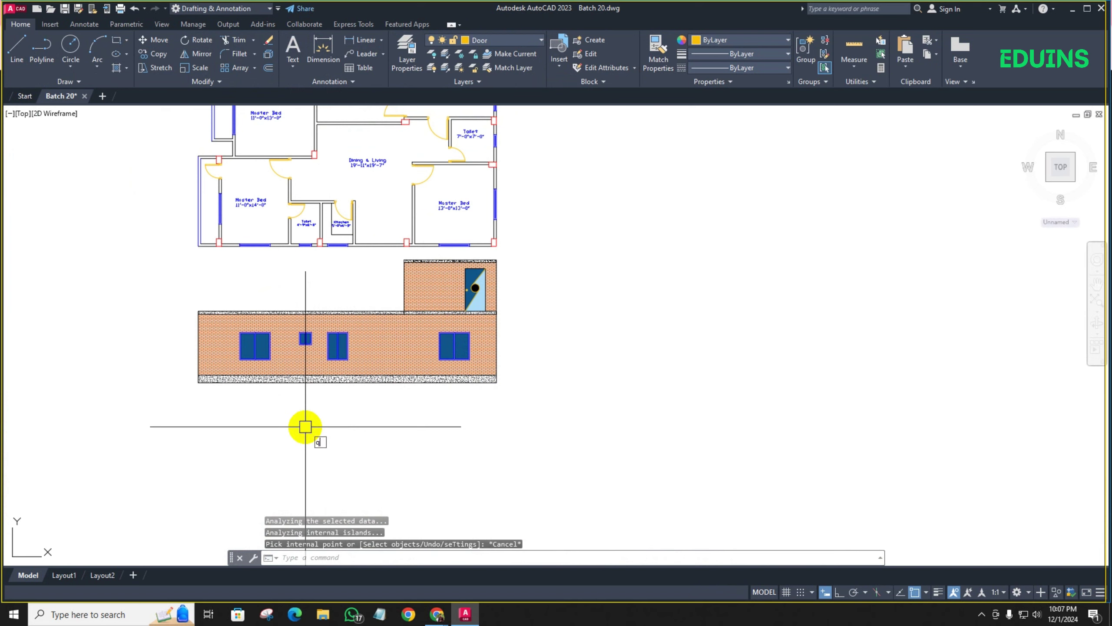
scroll(538, 235, "down", 2)
middle_click_drag(541, 235, 469, 367)
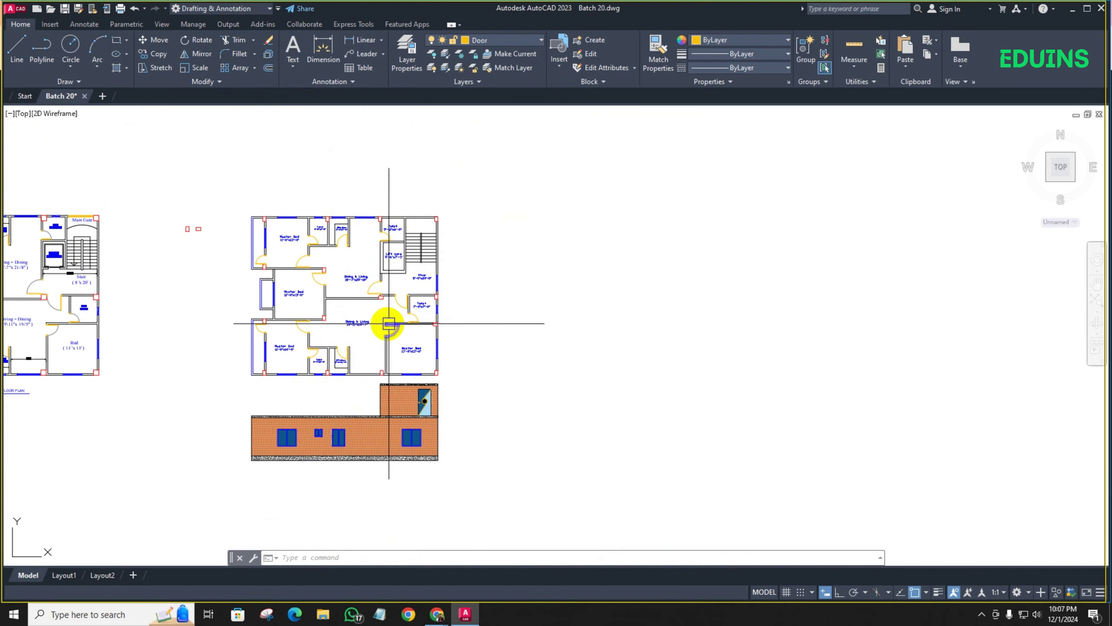
scroll(334, 346, "down", 2)
middle_click_drag(337, 348, 452, 311)
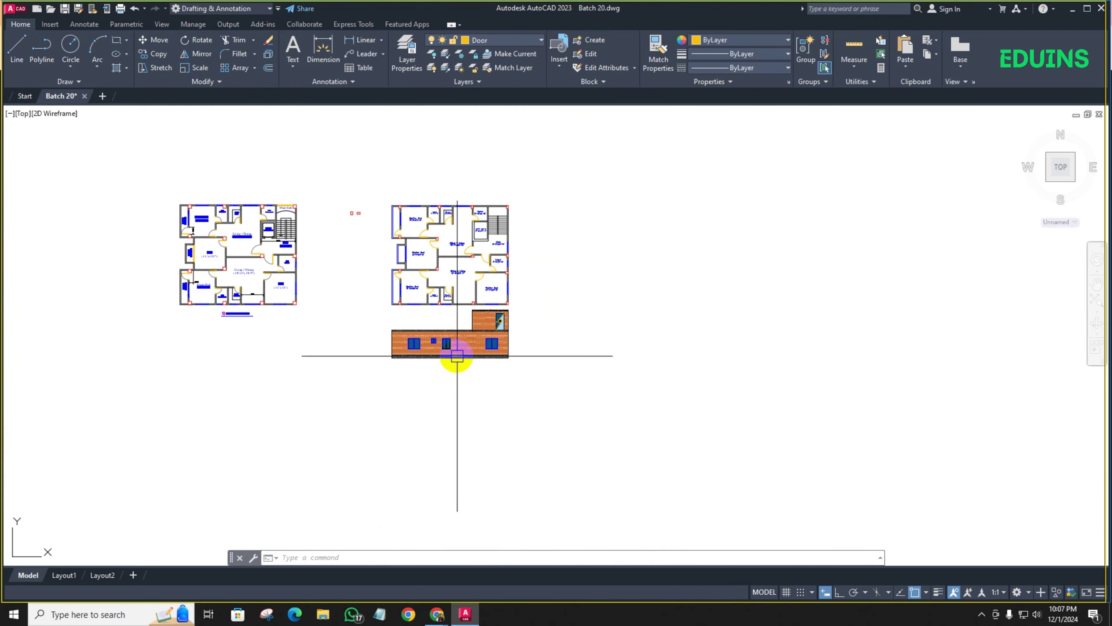
scroll(446, 342, "up", 5)
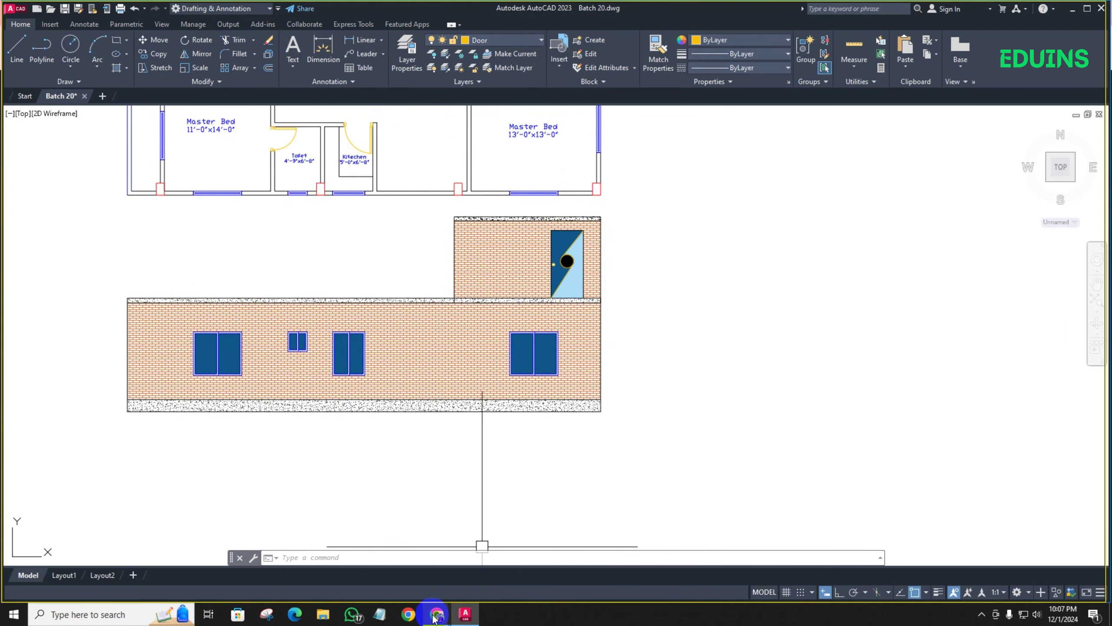